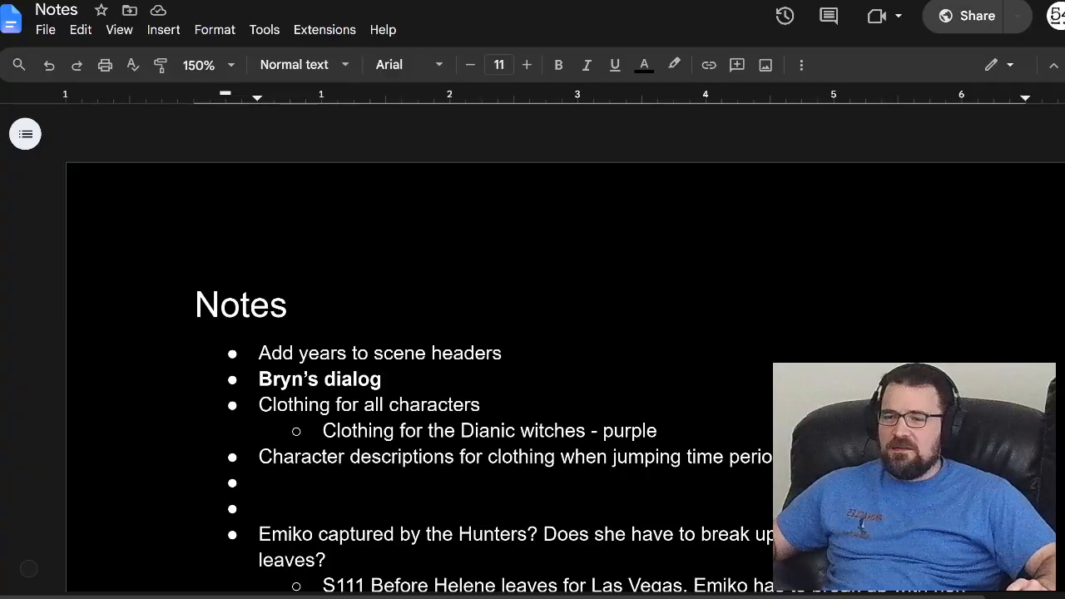
- Switch to the Actorle site, open the StarWords game for Jun 9 and start its crossword puzzle
scroll(532, 374, "down", 1)
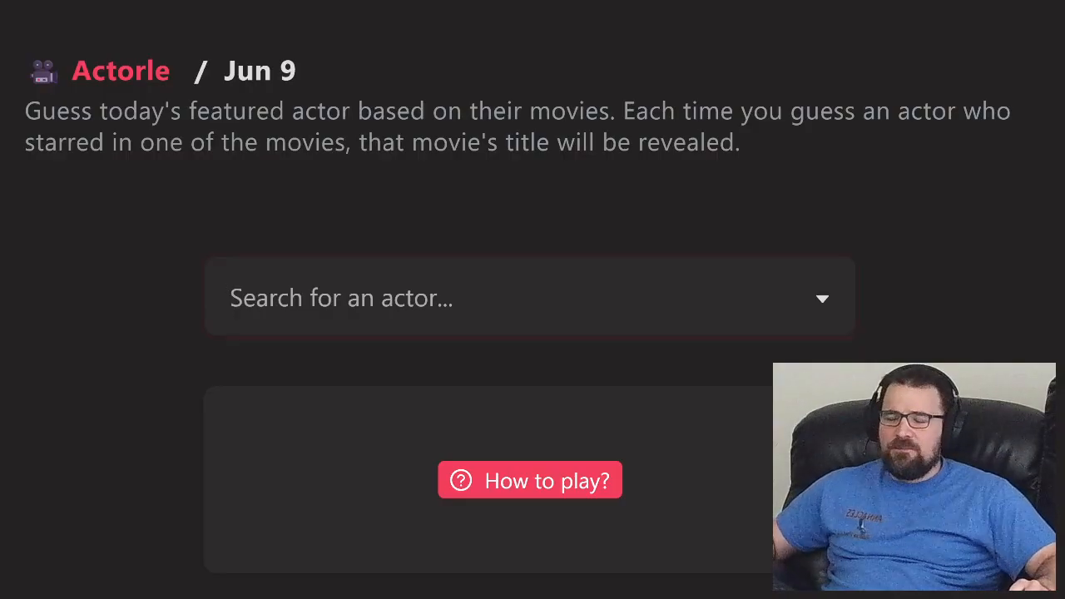
scroll(532, 300, "up", 1)
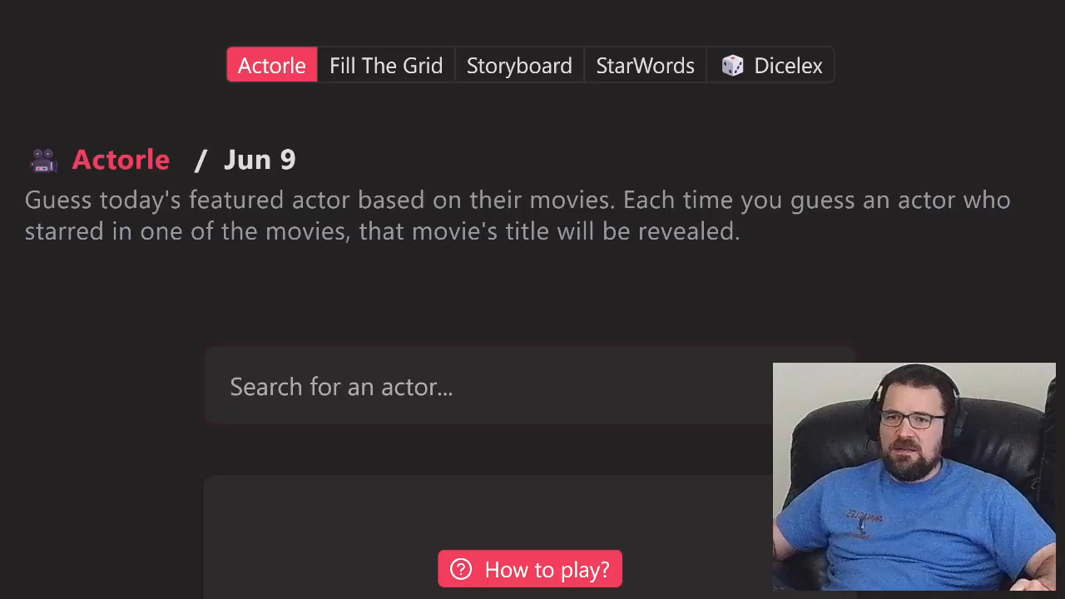
left_click(644, 66)
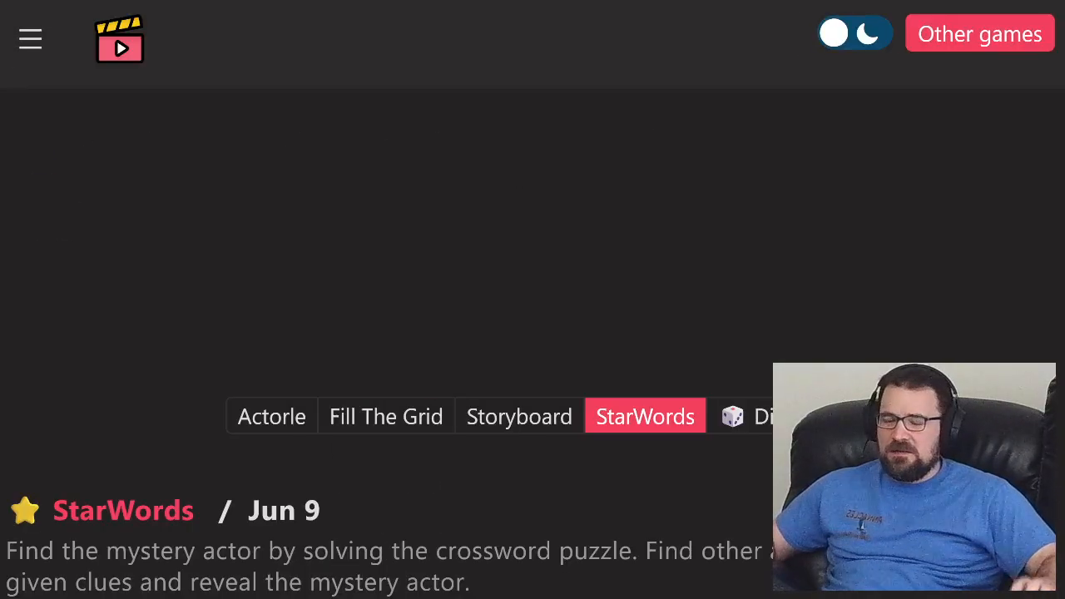
scroll(533, 299, "down", 5)
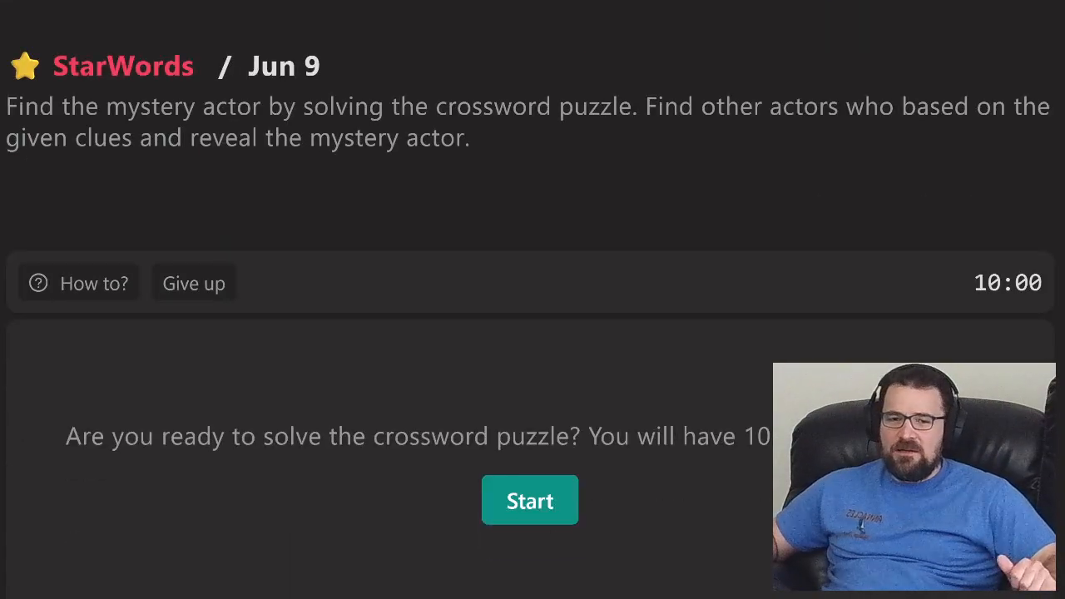
scroll(533, 299, "down", 3)
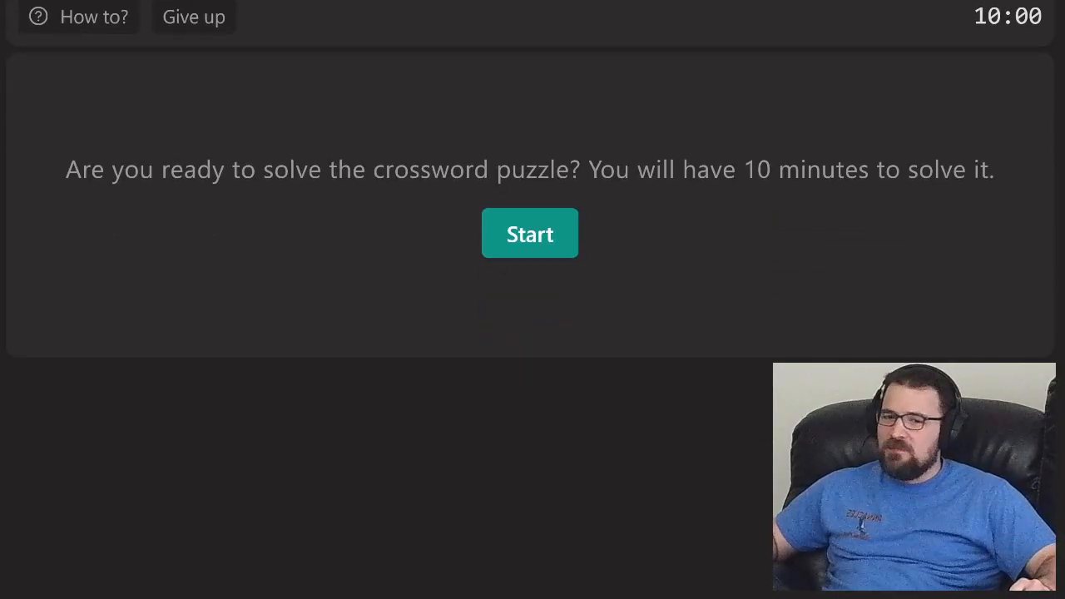
left_click(530, 234)
scroll(529, 234, "down", 6)
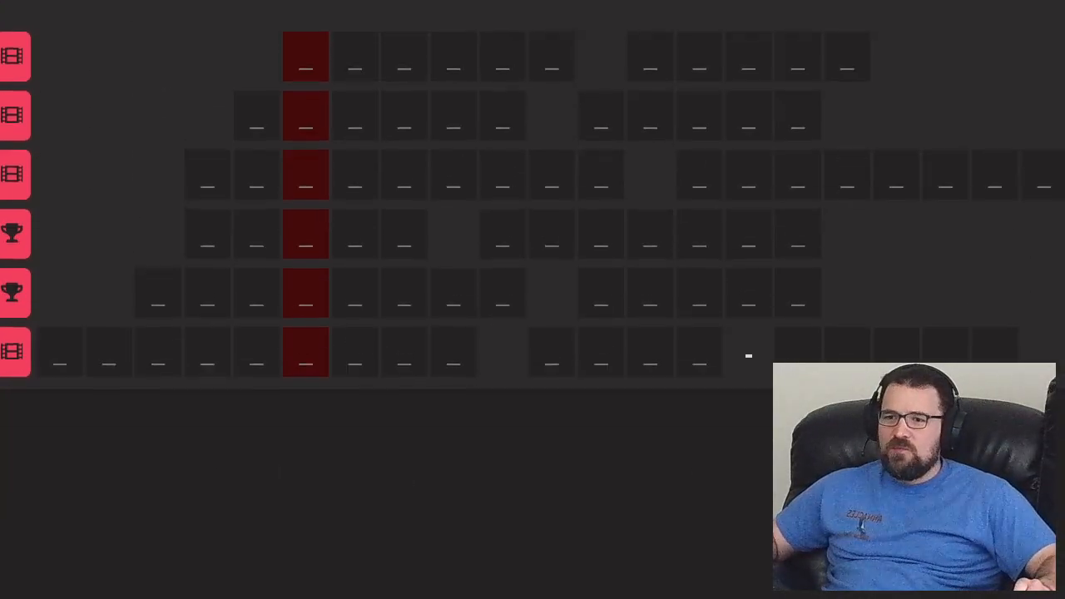
- Check the movie clues of the first two rows and fill the second row with CHRIS PRATT
scroll(529, 234, "up", 2)
scroll(532, 300, "up", 3)
mouse_move(11, 85)
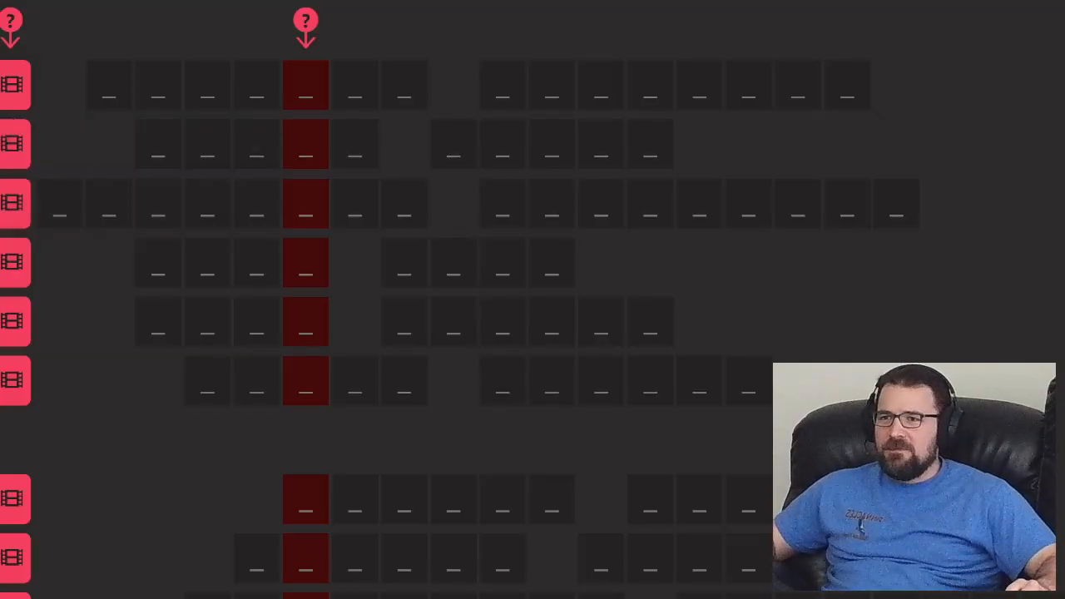
mouse_move(11, 144)
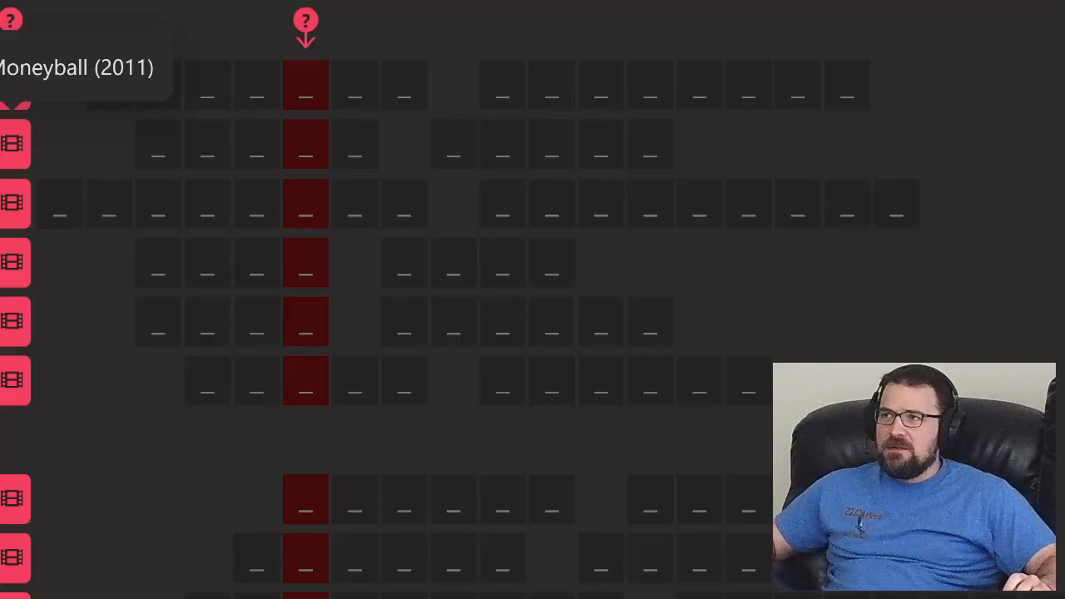
left_click(158, 145)
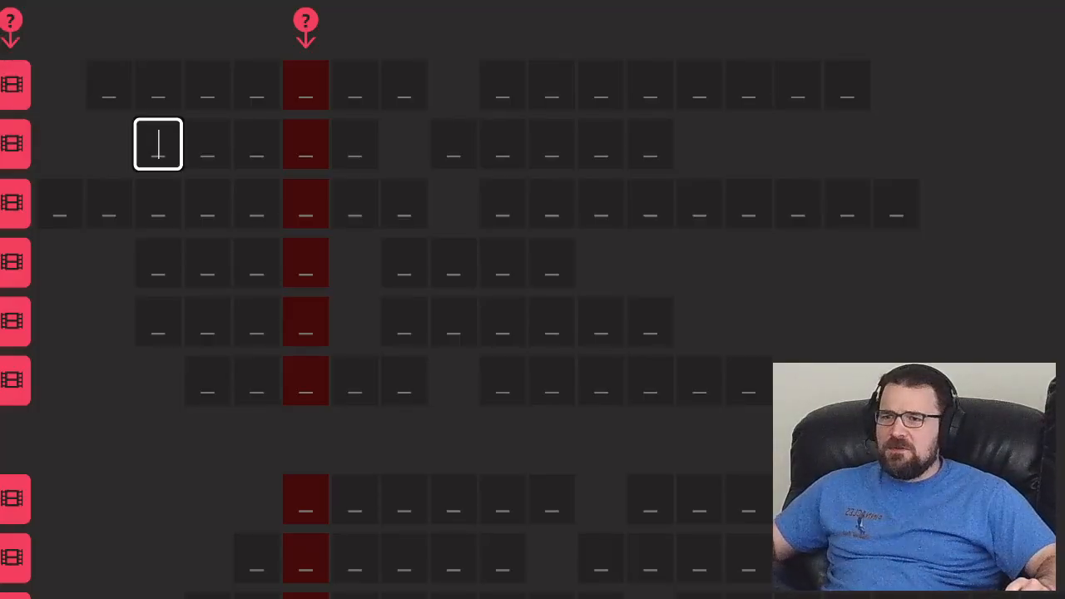
type("CHRIS PREA")
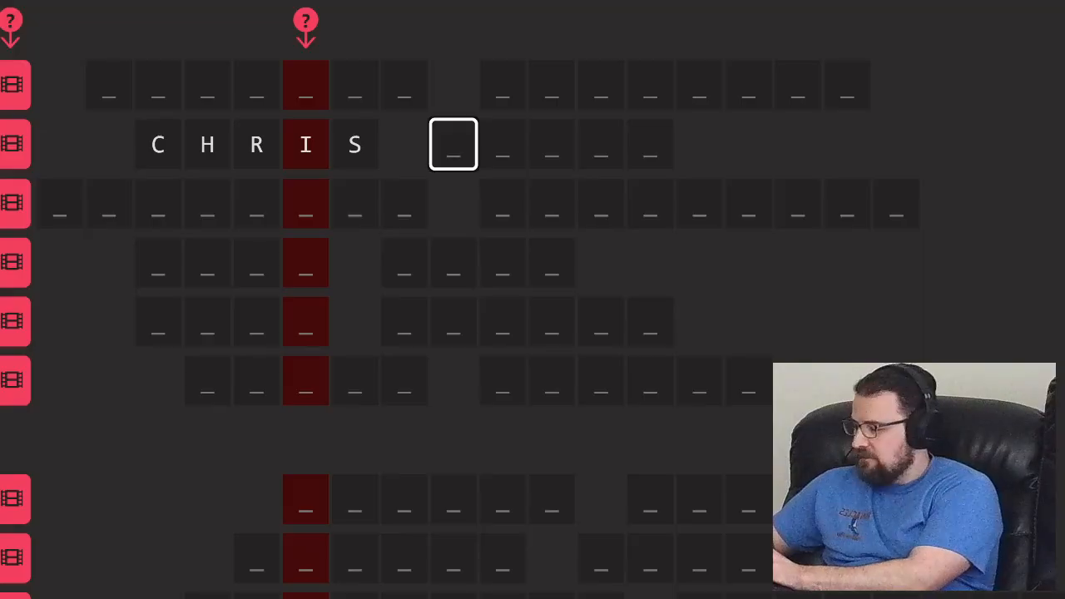
key("BackSpace")
key("BackSpace")
key("BackSpace")
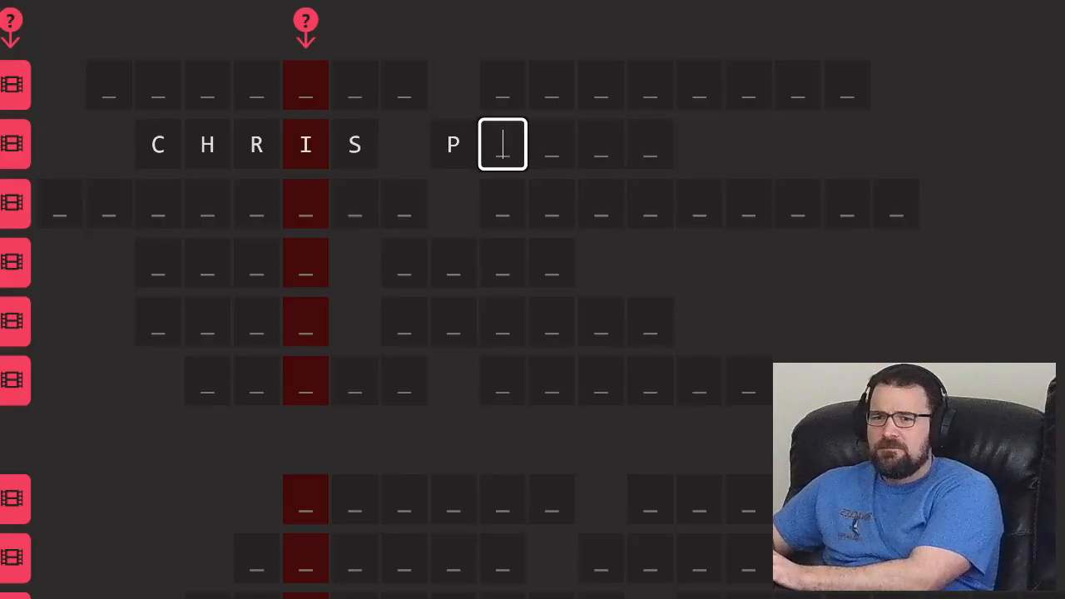
type("RATT")
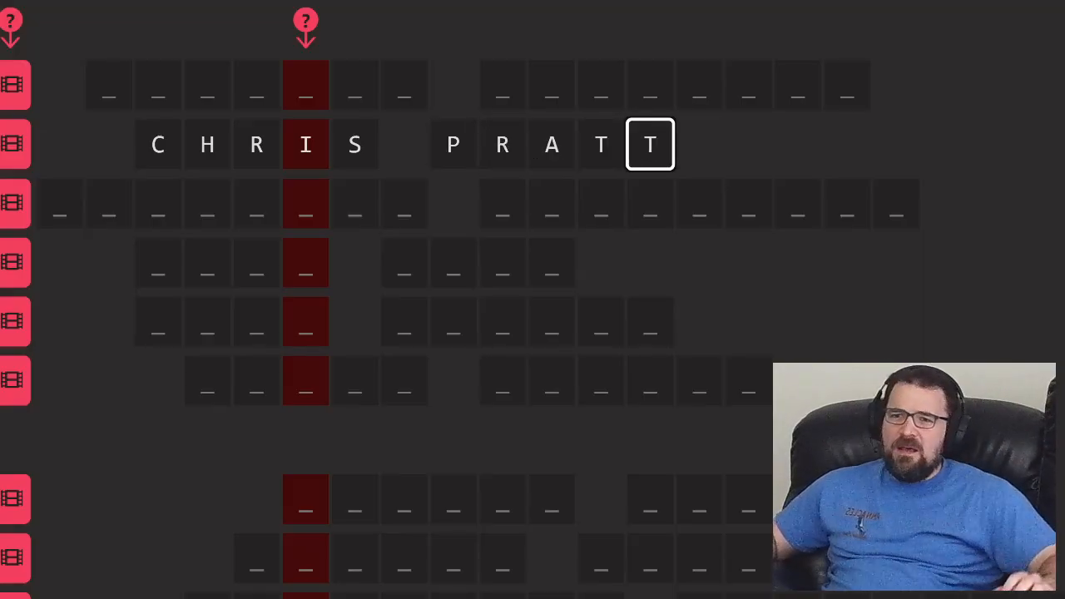
- Check the clues of the third and fourth rows and fill the fourth row with SEAN PENN
mouse_move(12, 203)
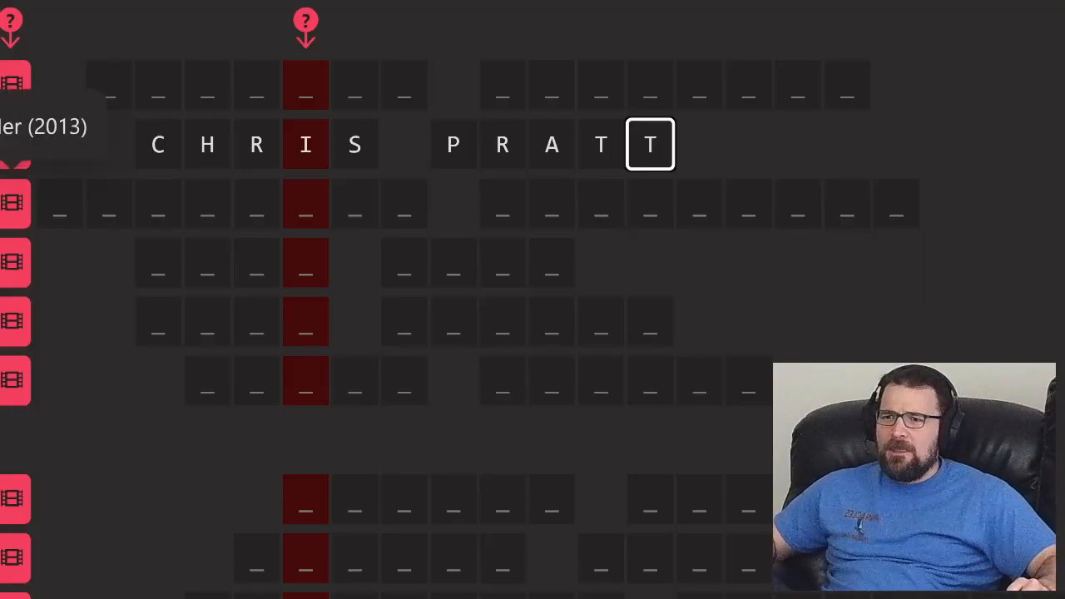
mouse_move(12, 262)
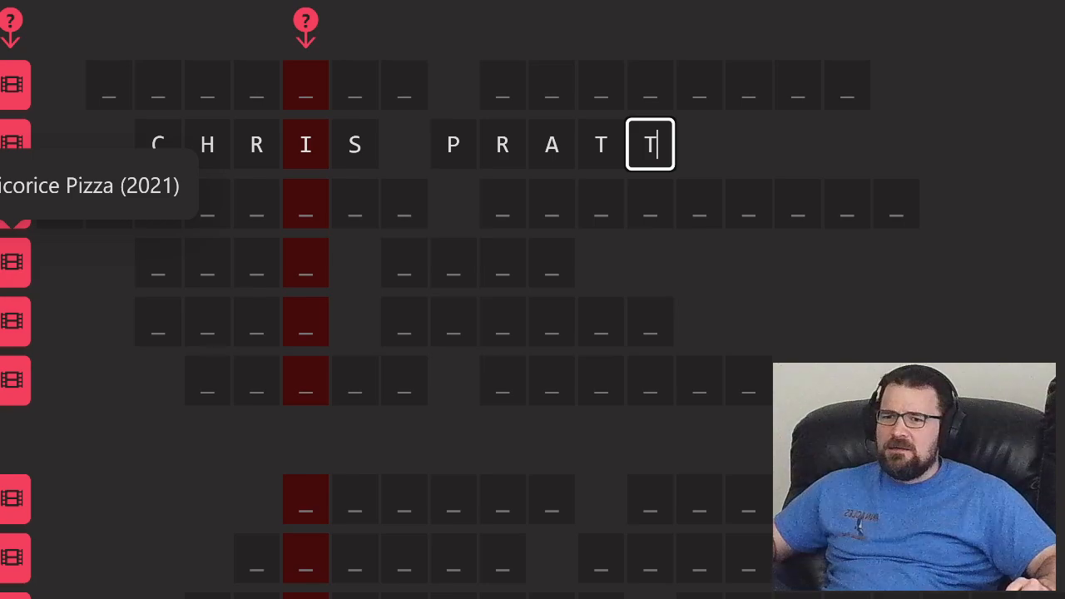
left_click(158, 262)
type("SEANPENN")
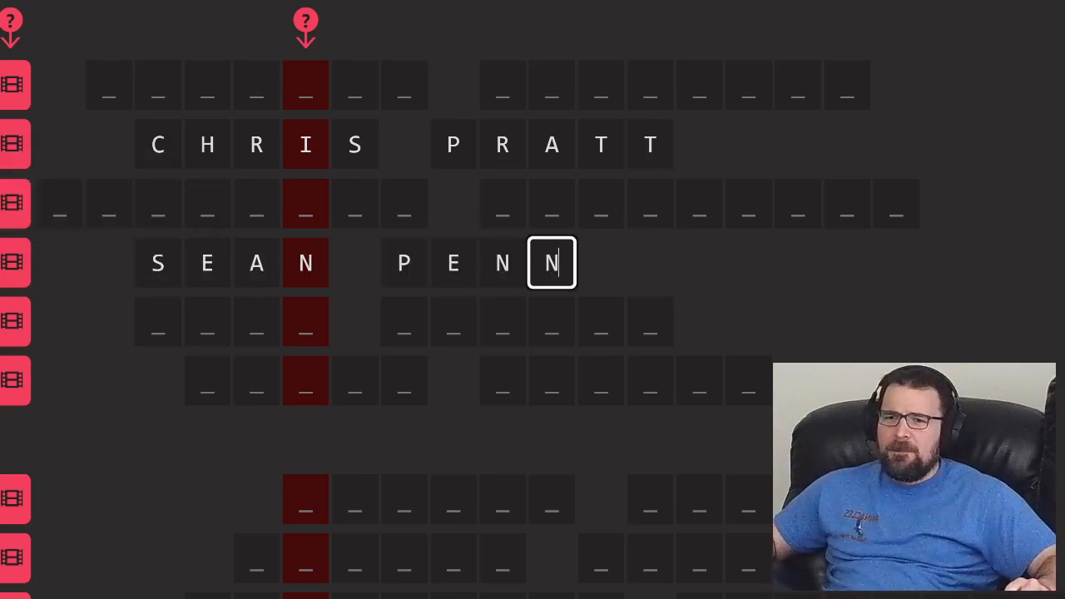
- Check the fifth and sixth clues, and complete the upper part of the red mystery column so it spells SIENNA
mouse_move(12, 321)
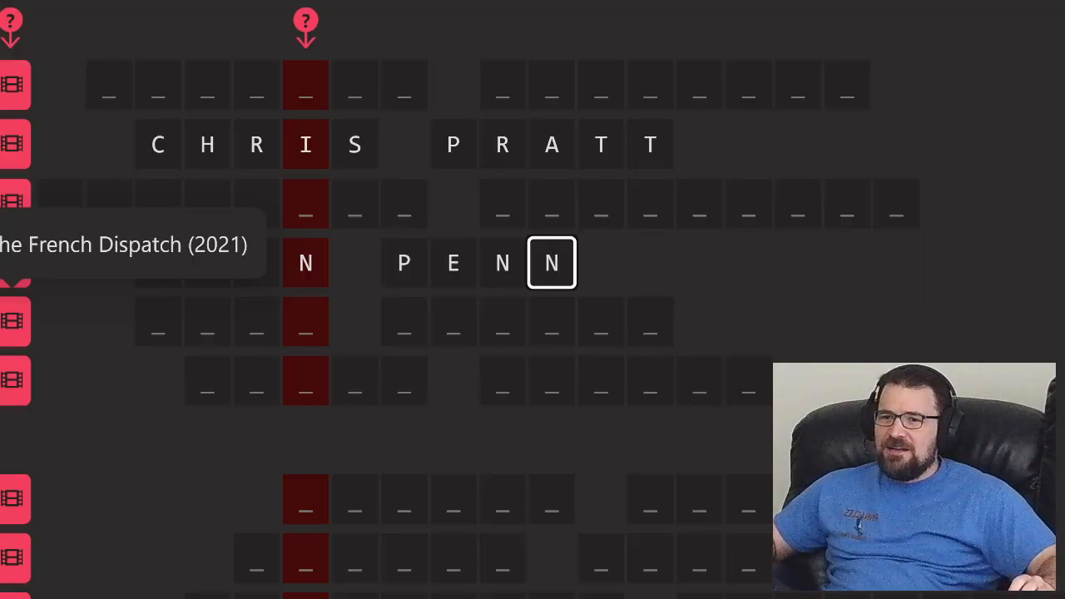
mouse_move(12, 379)
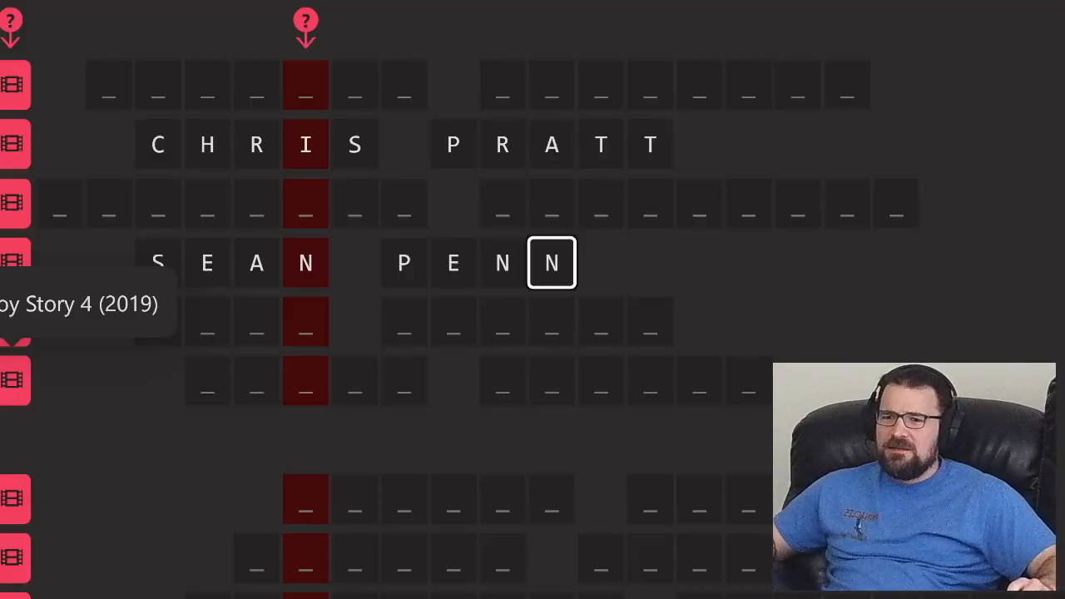
scroll(532, 299, "down", 3)
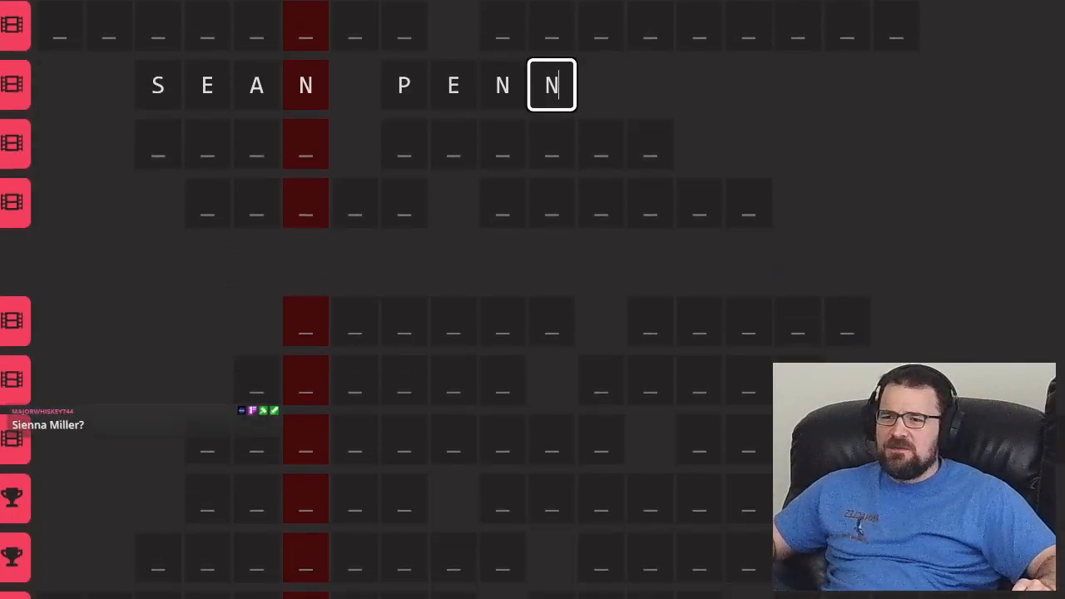
scroll(532, 300, "up", 3)
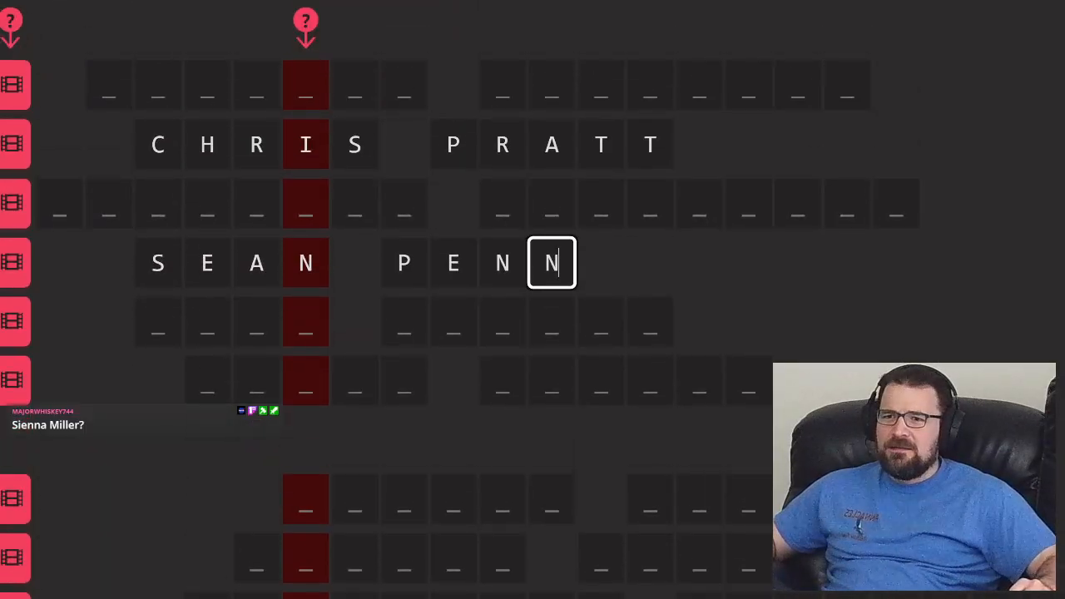
left_click(305, 85)
type("s")
left_click(305, 204)
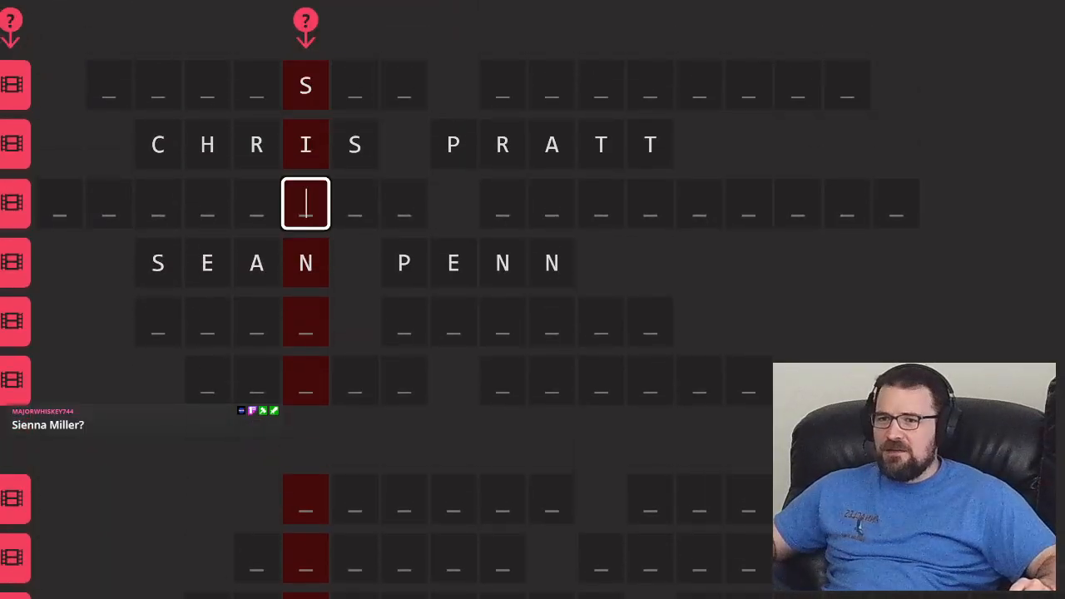
type("e")
left_click(305, 322)
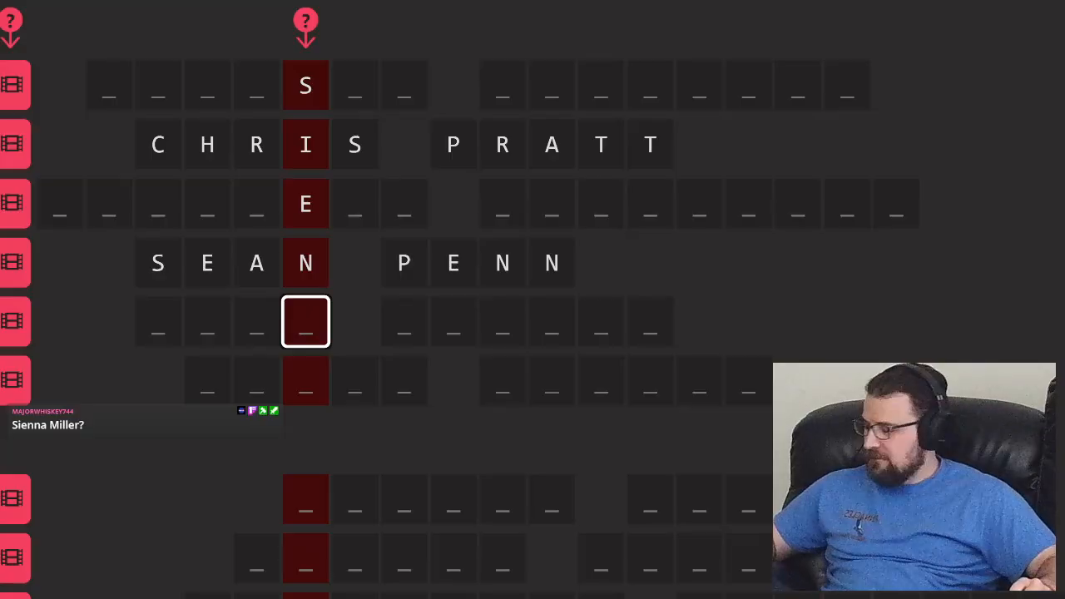
type("n")
left_click(306, 381)
type("a")
- Fill the red mystery column of the lower six rows with the letters MILLER
scroll(306, 381, "down", 1)
scroll(305, 349, "down", 3)
left_click(305, 232)
type("m")
left_click(306, 291)
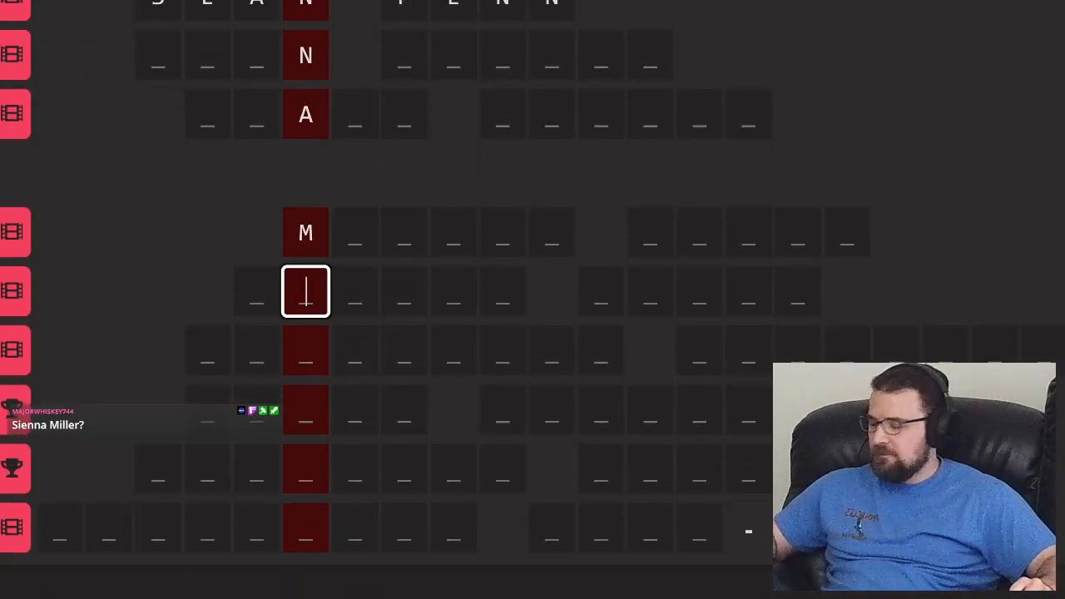
type("i")
left_click(305, 350)
type("l")
left_click(305, 409)
type("l")
left_click(305, 469)
type("e")
left_click(305, 528)
type("r")
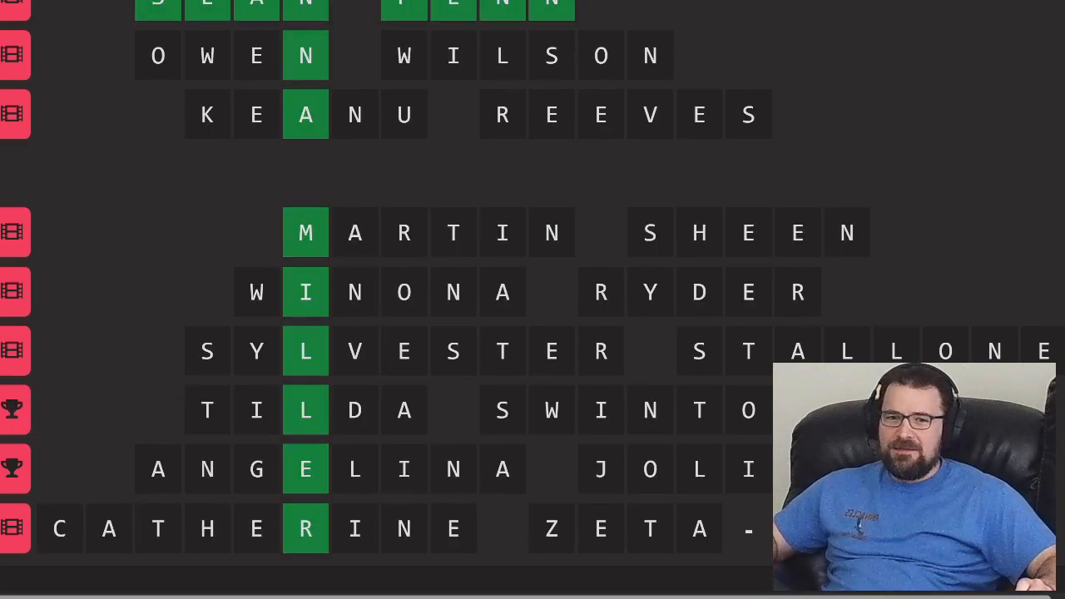
- Review the revealed actors in the crossword and the movie clues beside their rows
scroll(533, 300, "up", 4)
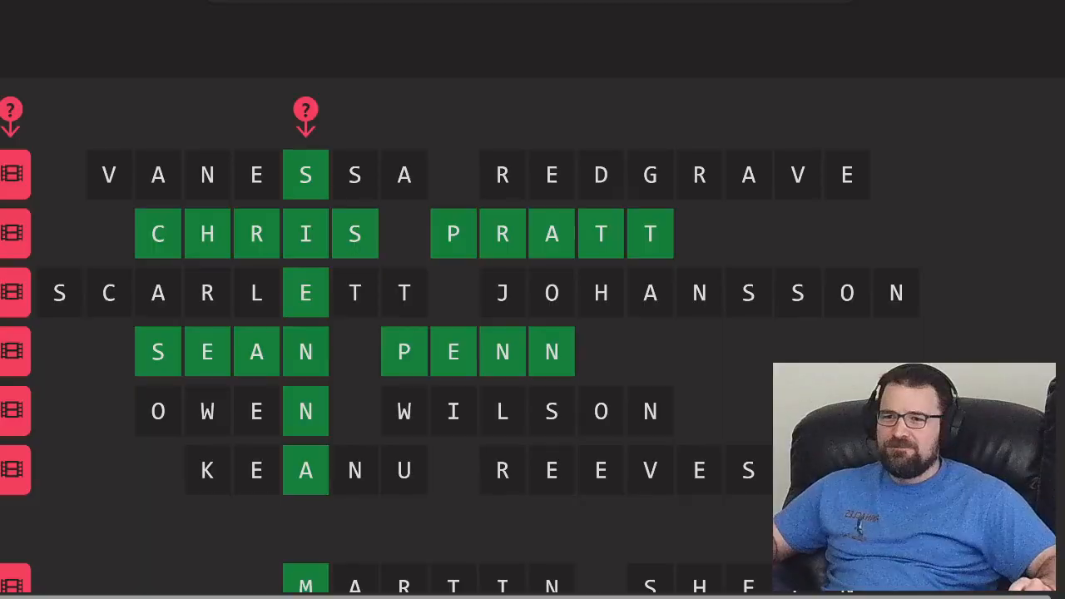
mouse_move(12, 174)
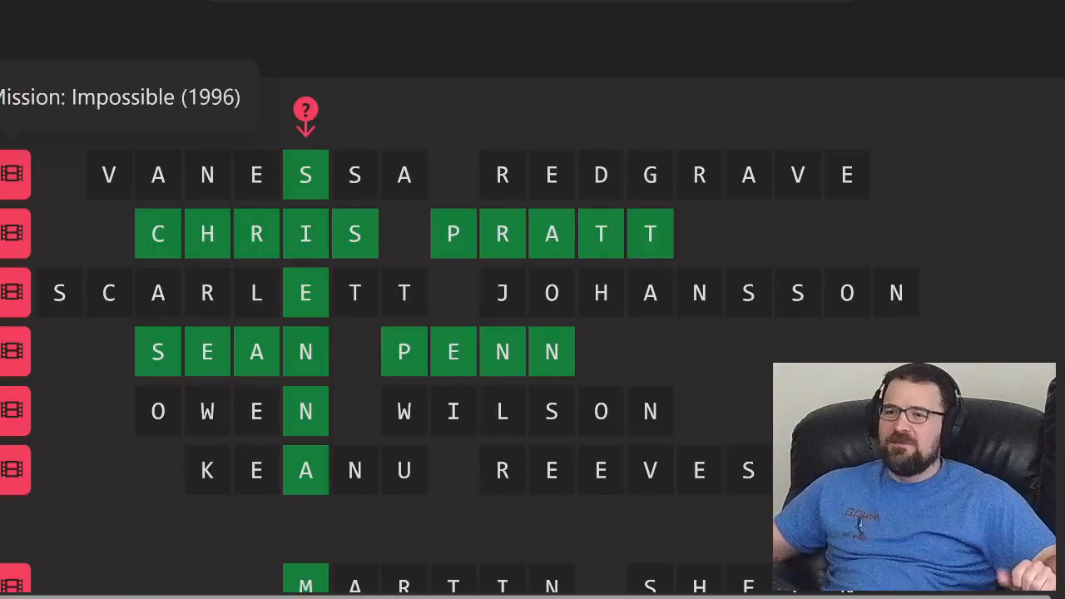
mouse_move(12, 233)
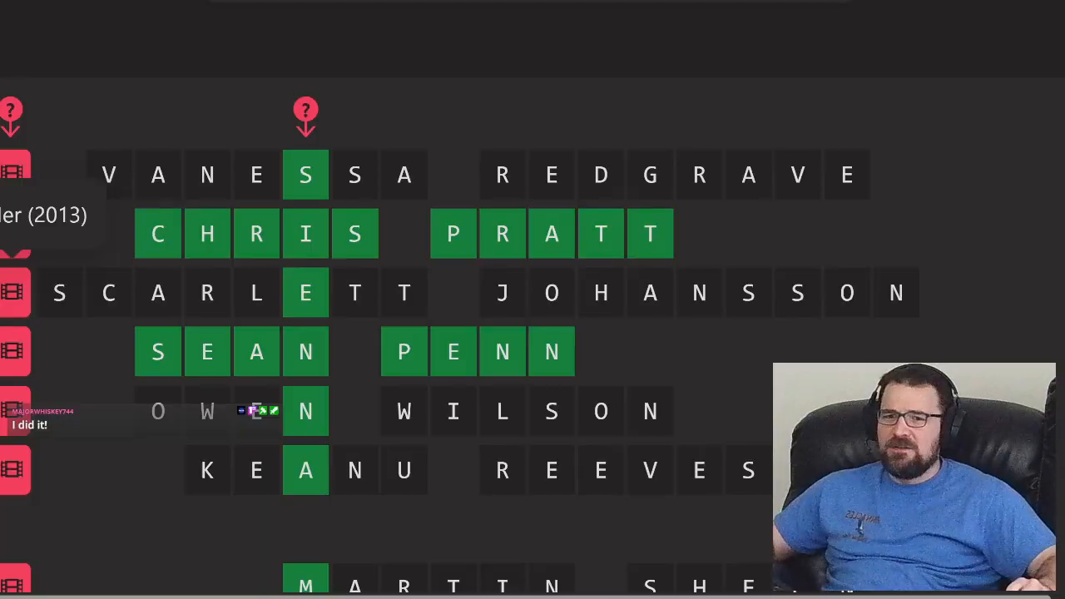
mouse_move(12, 351)
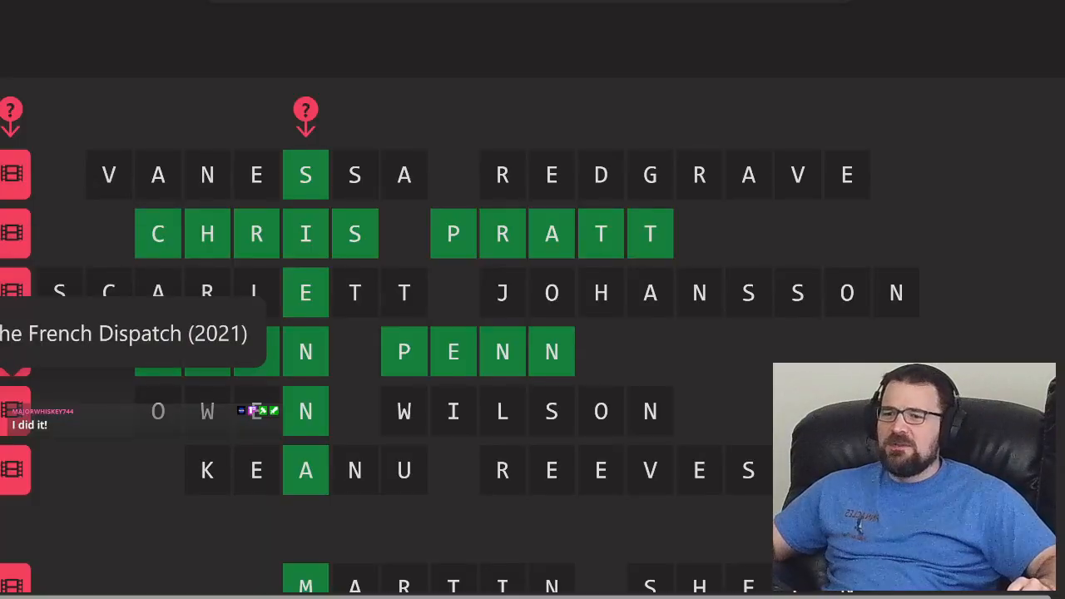
mouse_move(11, 411)
scroll(12, 411, "down", 3)
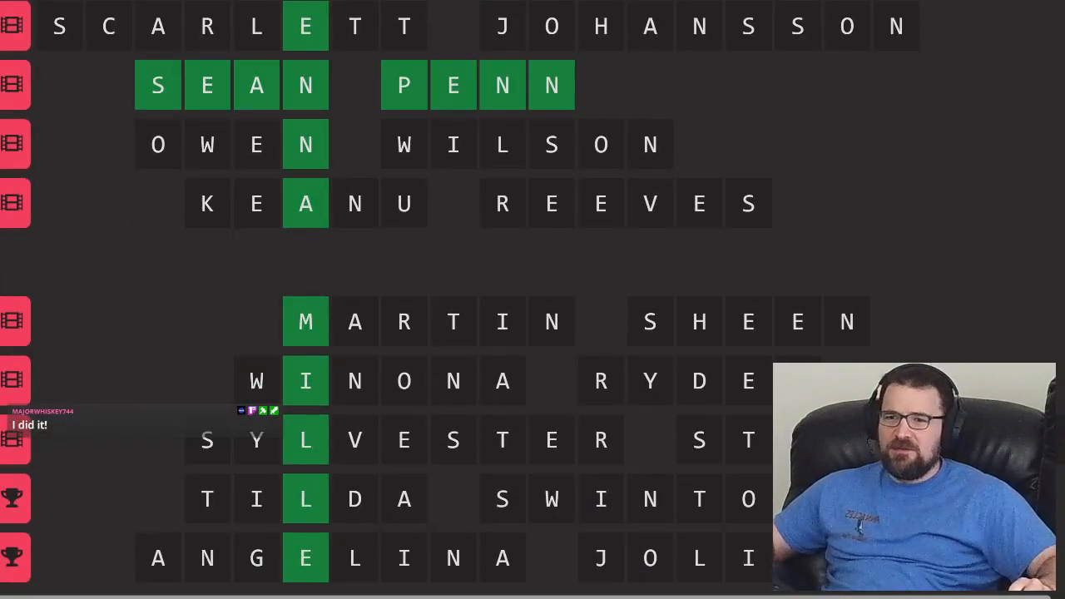
scroll(12, 411, "down", 1)
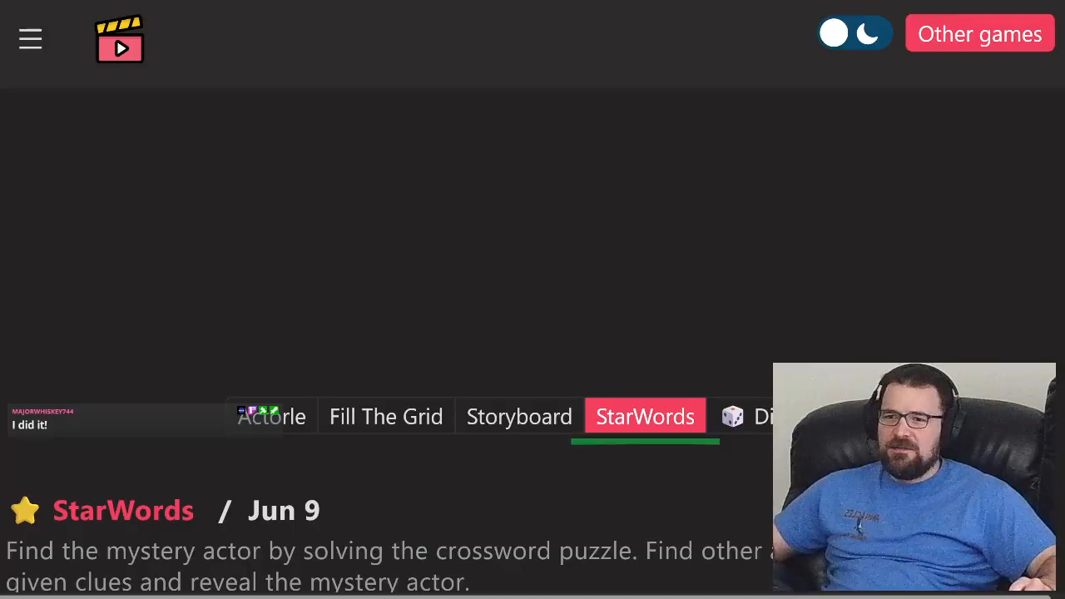
- Open the Fill The Grid game and bring its full grid of movies into view
left_click(385, 416)
scroll(386, 417, "down", 5)
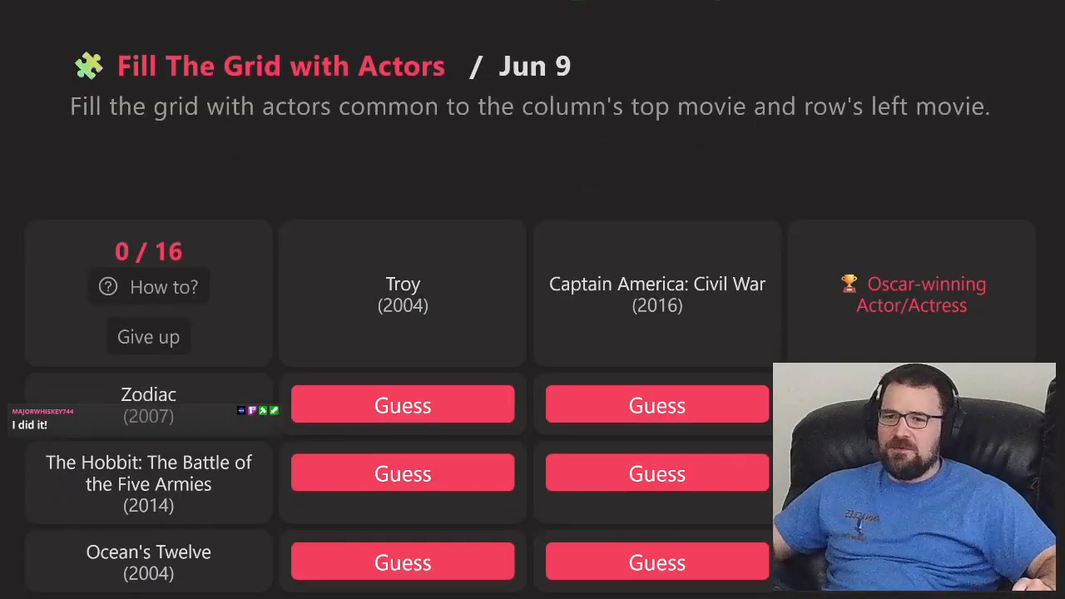
scroll(533, 300, "down", 2)
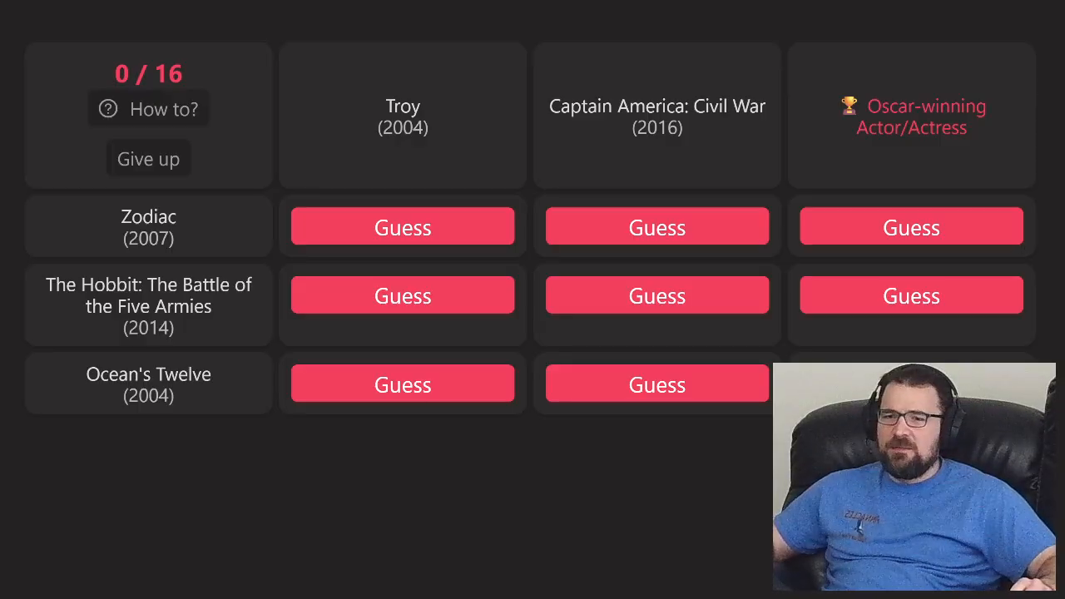
- Guess Robert Downey Jr. for the Zodiac and Captain America: Civil War cell, and return to the grid
left_click(657, 227)
type("robert")
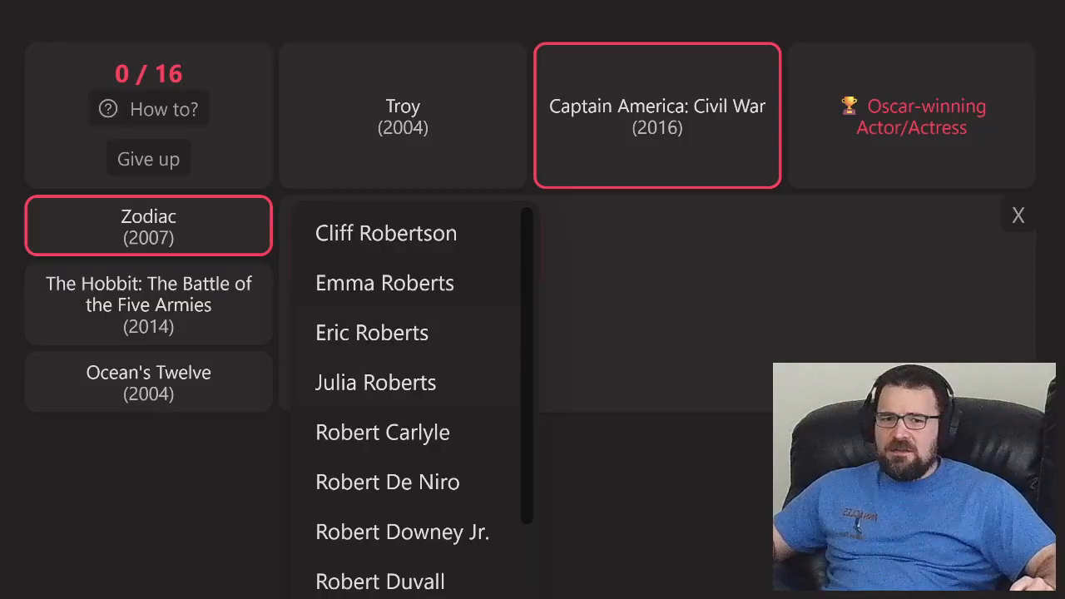
left_click(401, 532)
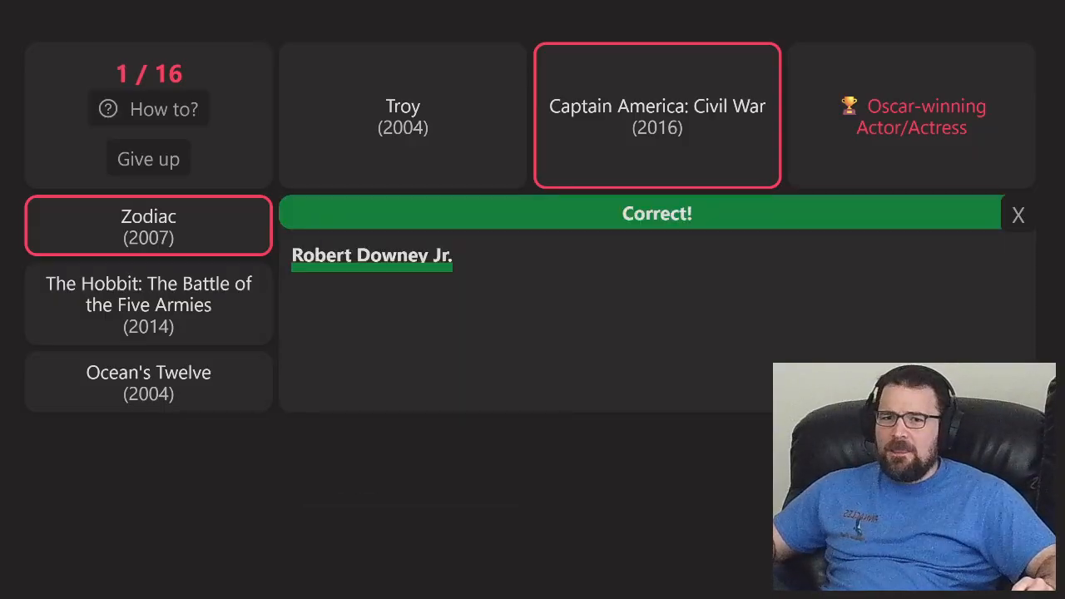
left_click(1018, 215)
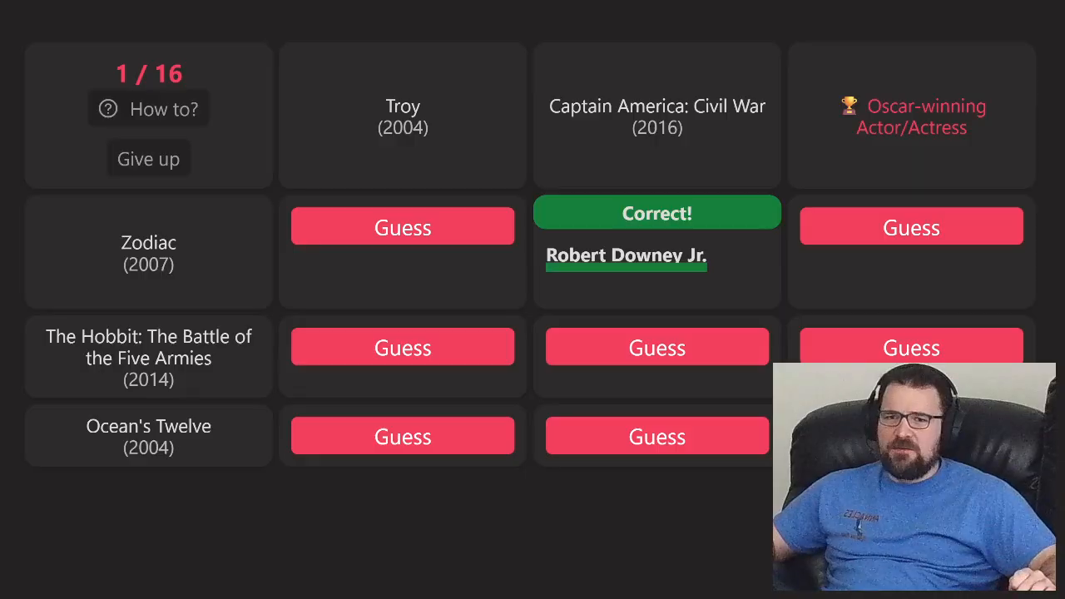
- Guess Robert Downey Jr. for the Zodiac and Oscar-winning Actor/Actress cell, and return to the grid
left_click(911, 227)
type("robert")
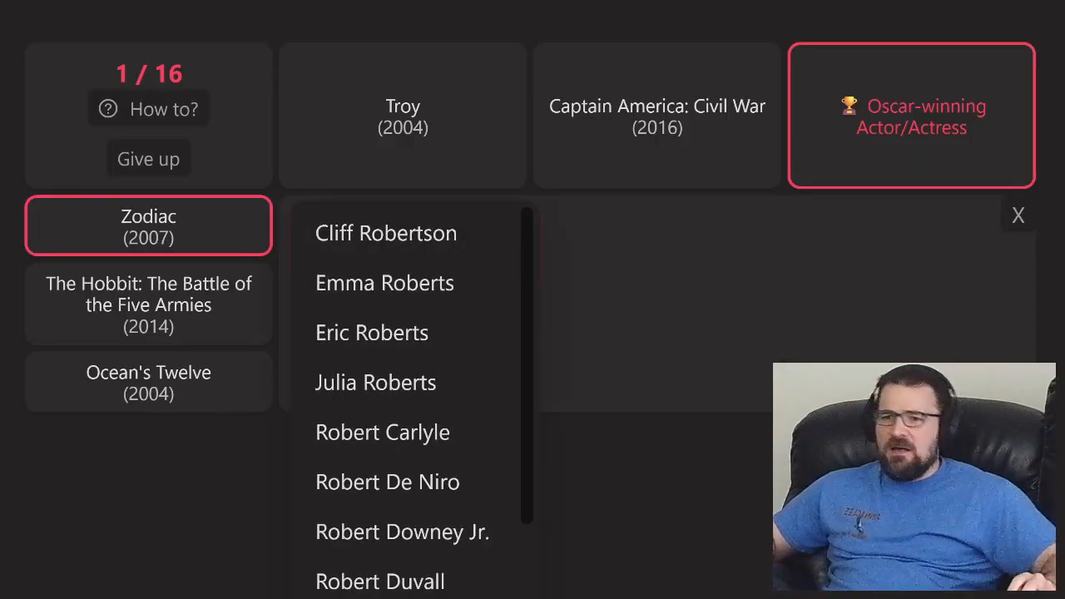
left_click(401, 531)
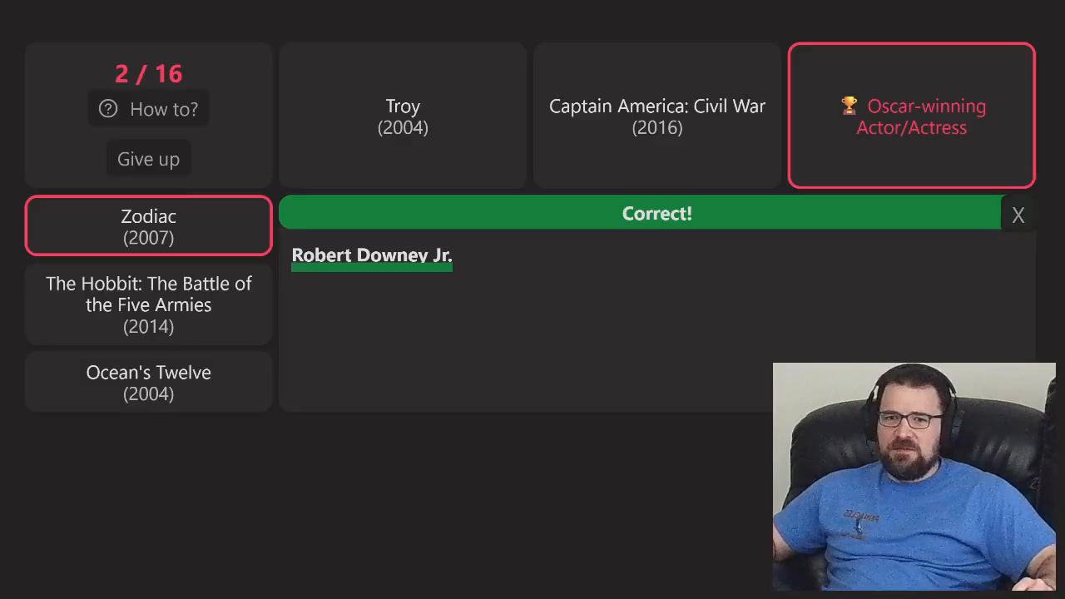
left_click(1018, 215)
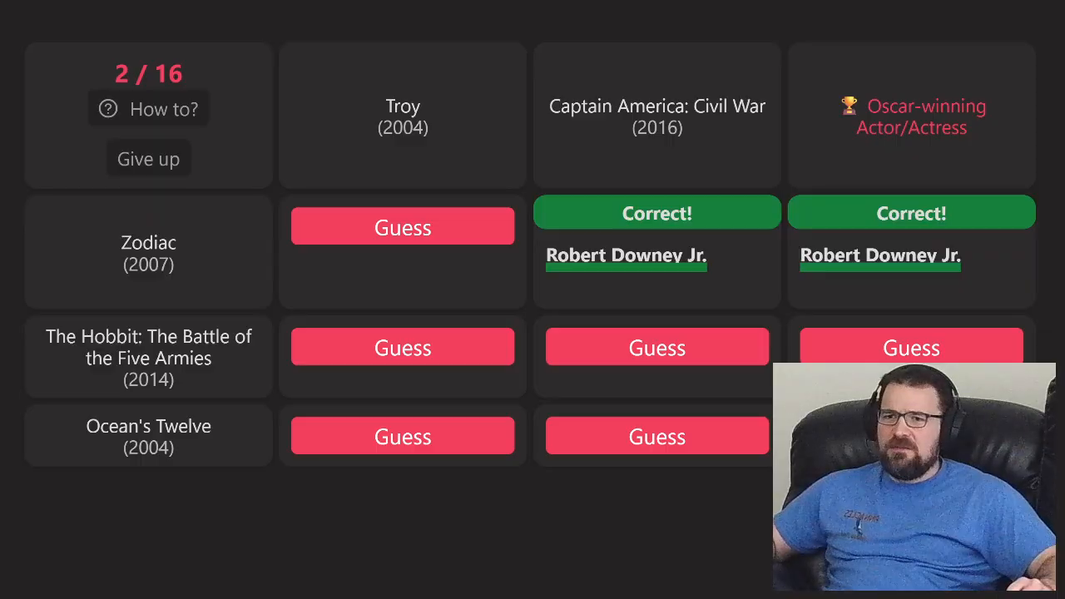
- Guess Orlando Bloom for the cell shared by The Hobbit: The Battle of the Five Armies and Troy, and return to the grid
left_click(402, 348)
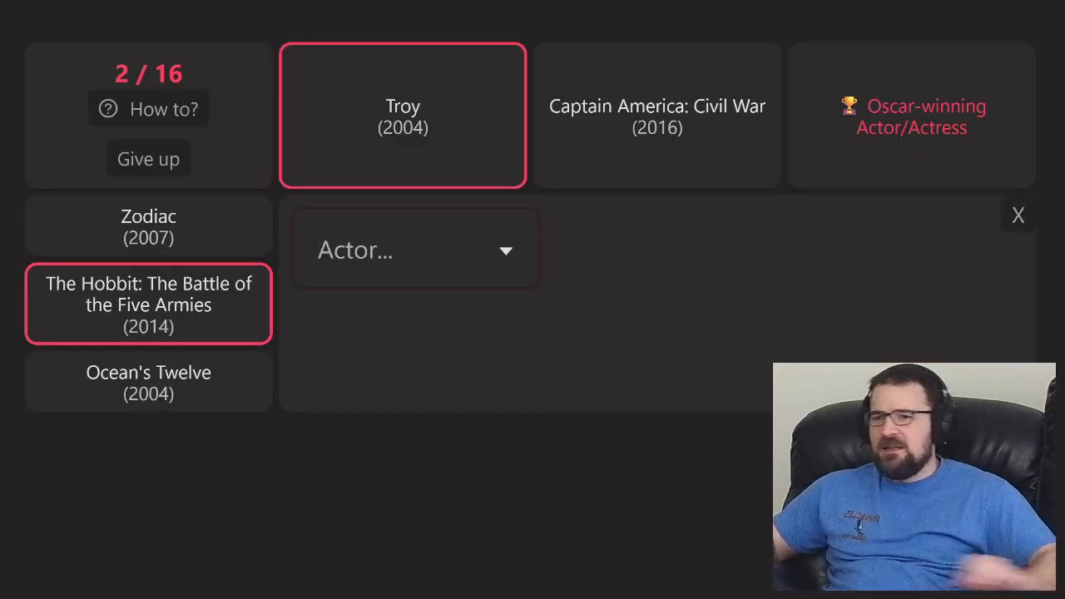
type("orlando")
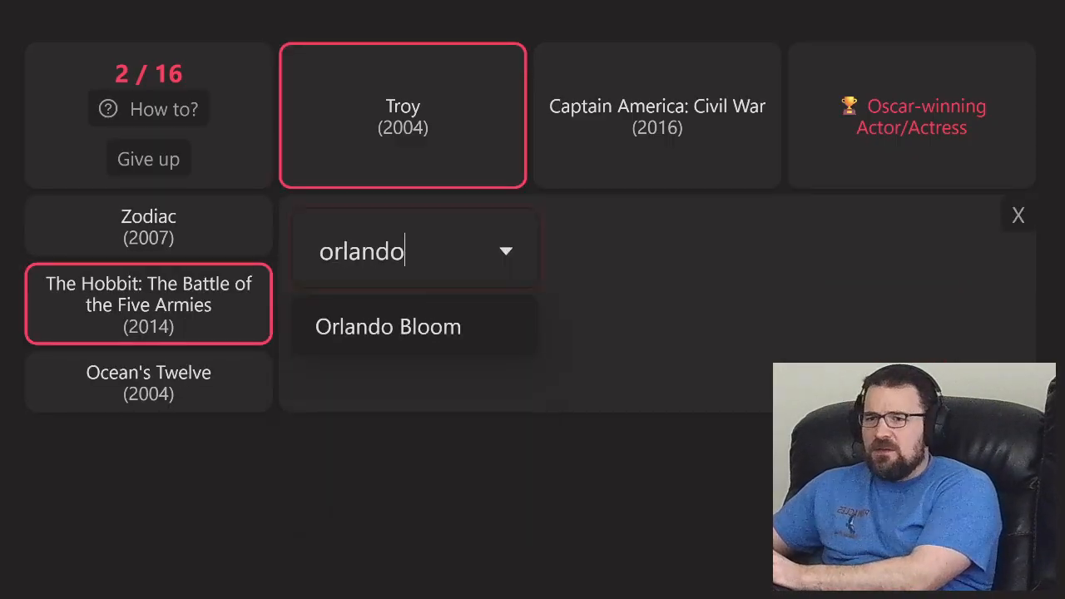
key("Down")
key("Return")
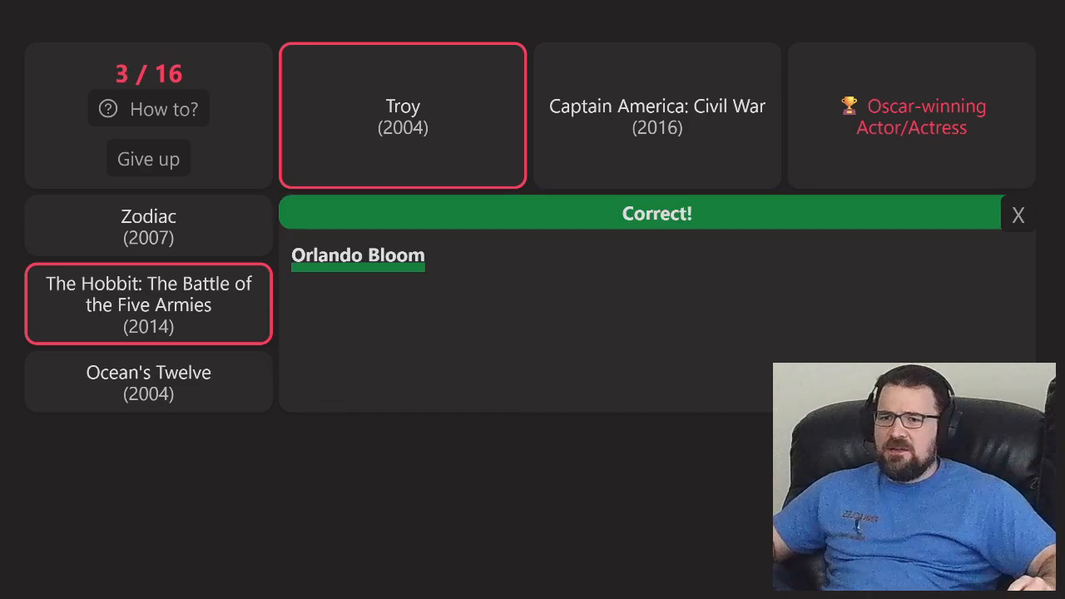
left_click(1018, 216)
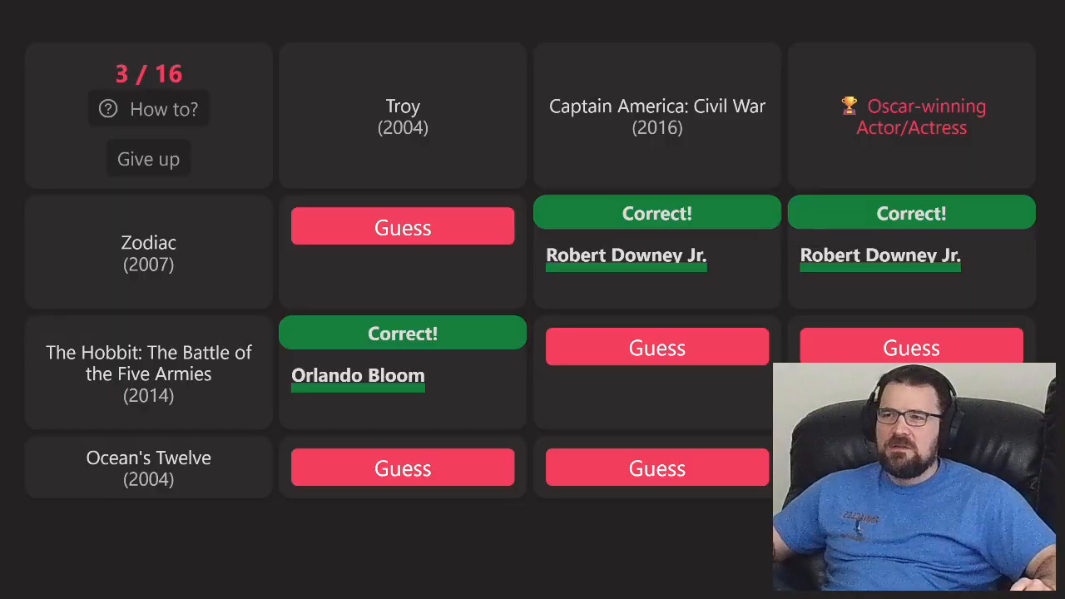
- Guess Andy Serkis for the cell shared by The Hobbit: The Battle of the Five Armies and Captain America: Civil War
left_click(657, 348)
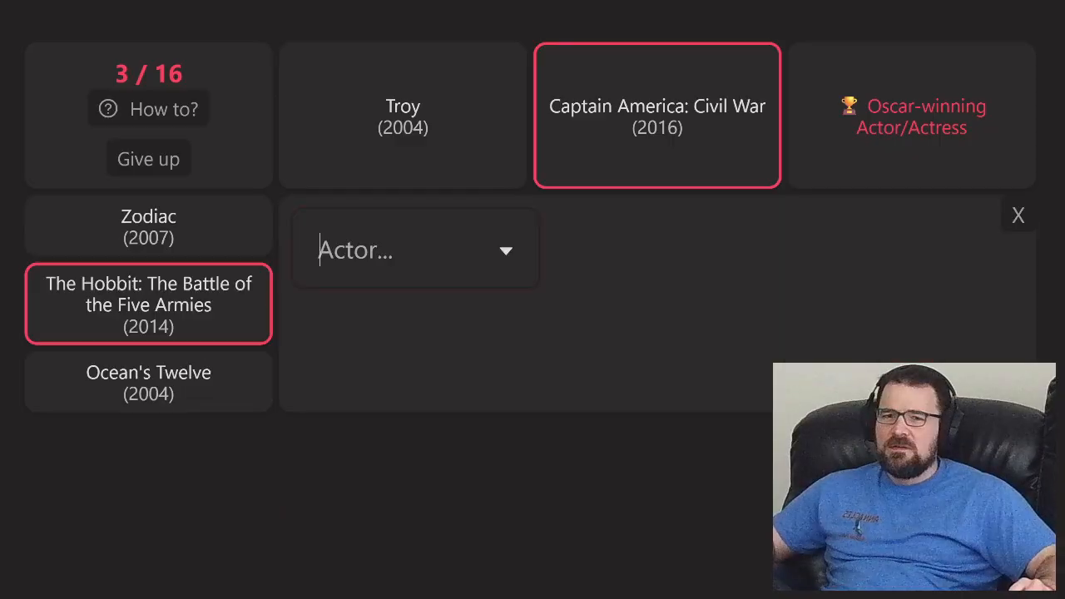
type("andy ser")
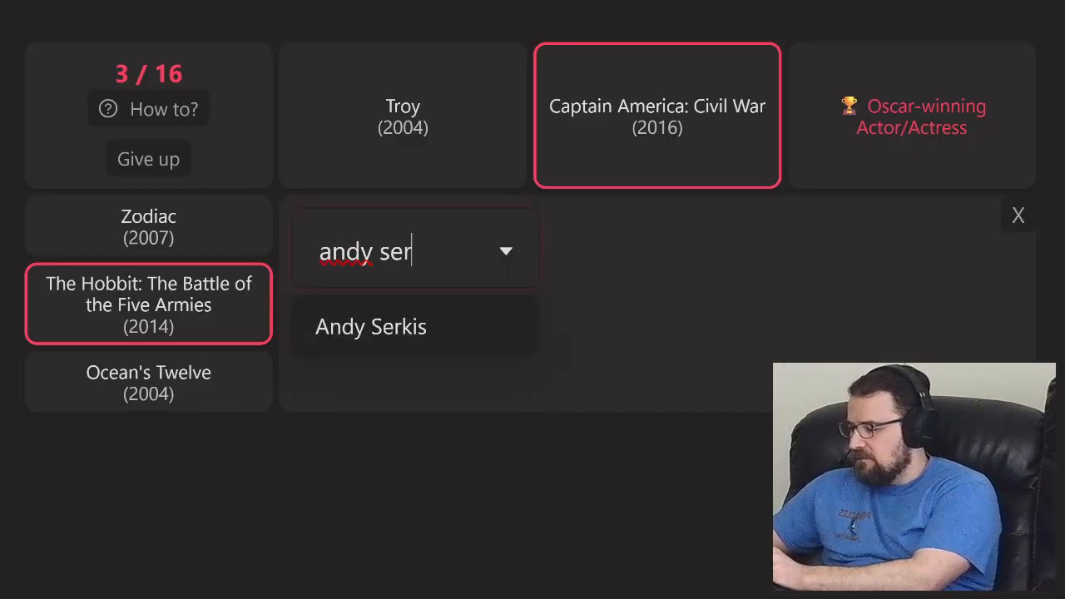
key("Return")
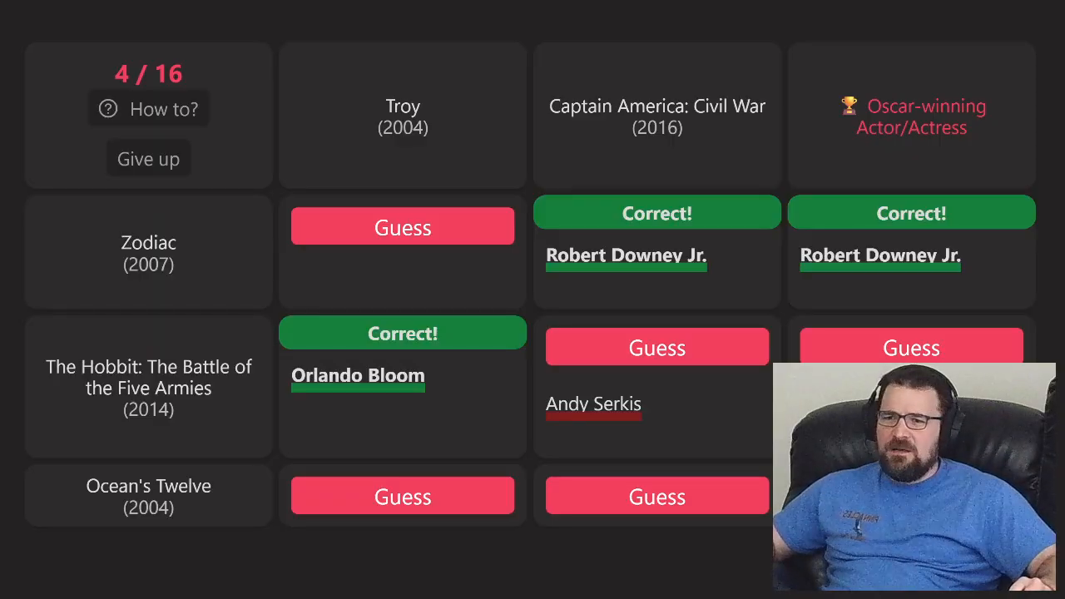
- Guess Cate Blanchett as the Oscar-winning actress from The Hobbit: The Battle of the Five Armies
left_click(910, 347)
type("cate")
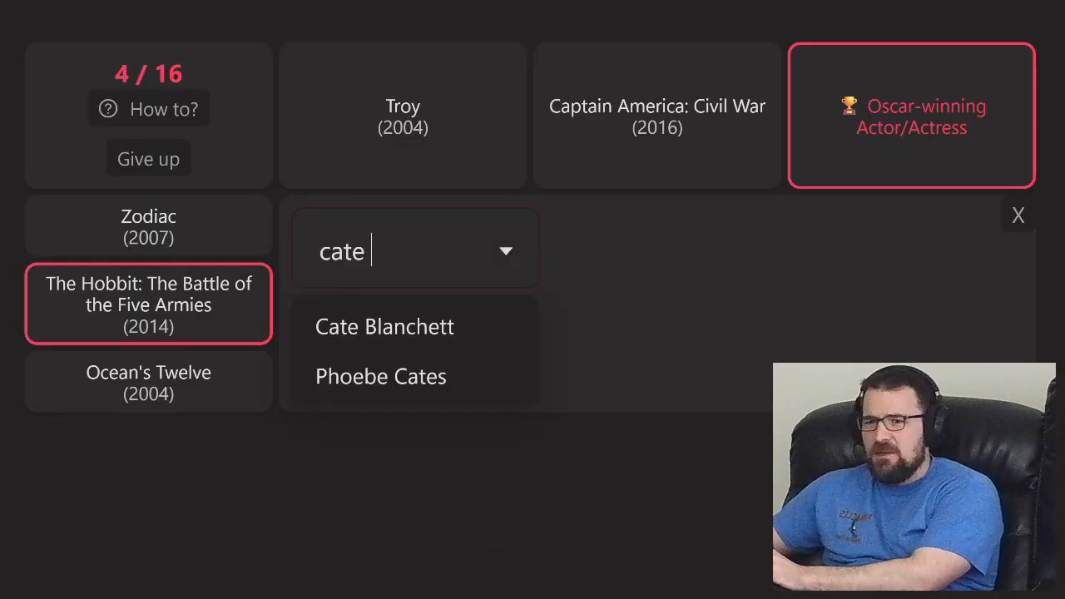
key("Return")
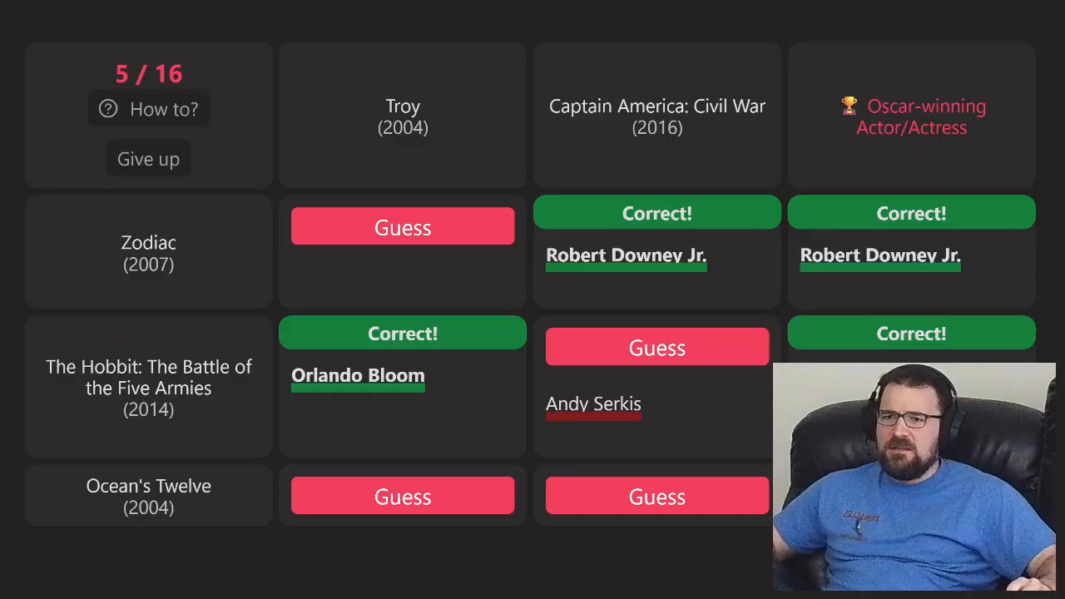
- Guess Brad Pitt for the Ocean's Twelve and Troy cell, and return to the grid
left_click(402, 497)
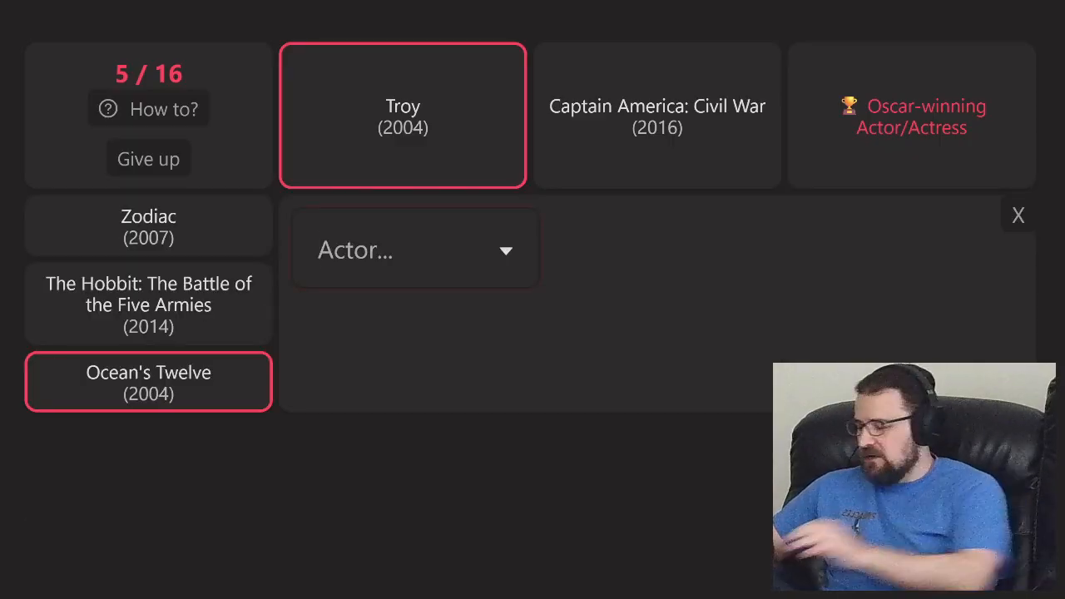
type("brad pit")
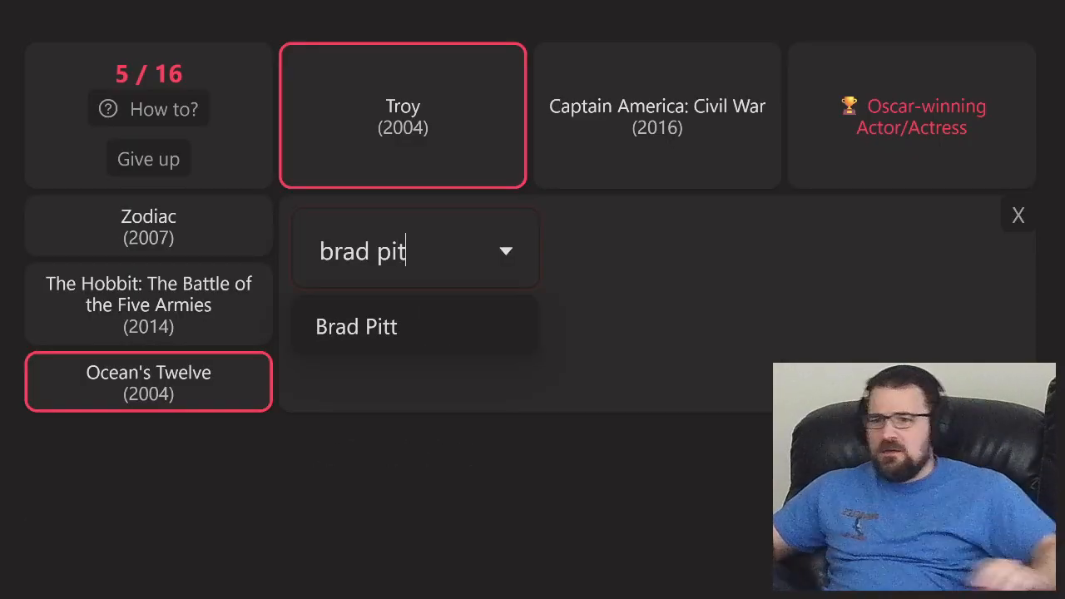
key("Return")
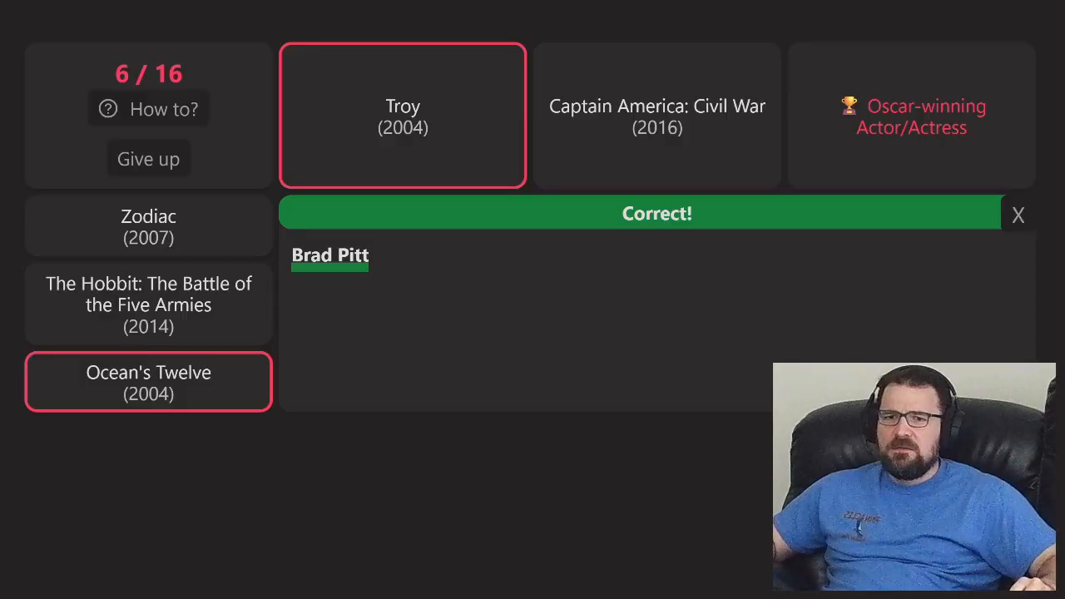
left_click(1018, 214)
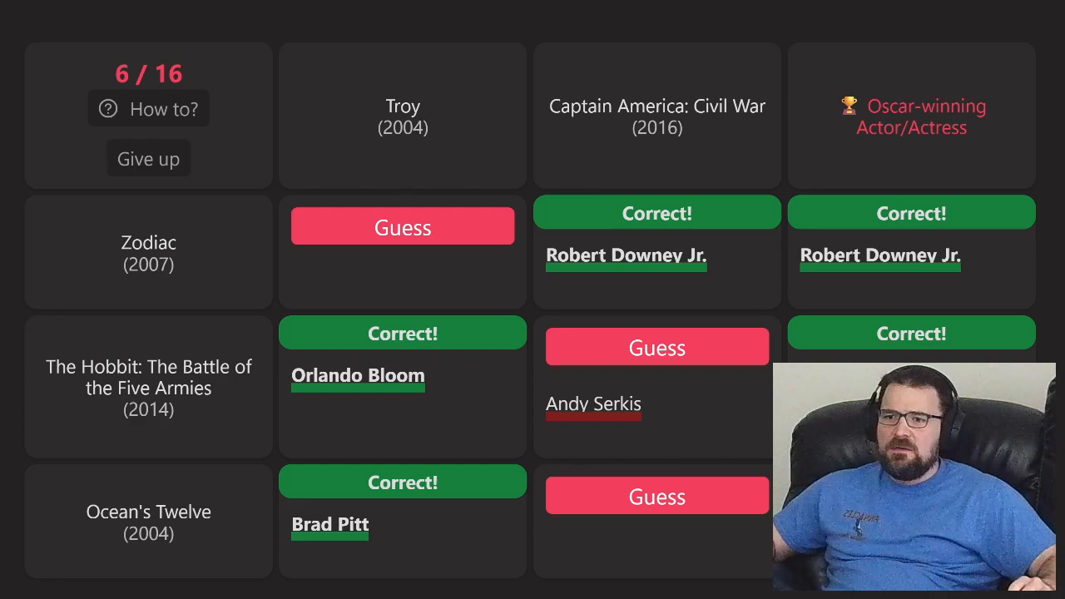
- Guess Julia Roberts for the Ocean's Twelve and Oscar-winning Actor/Actress cell, and return to the grid
left_click(912, 497)
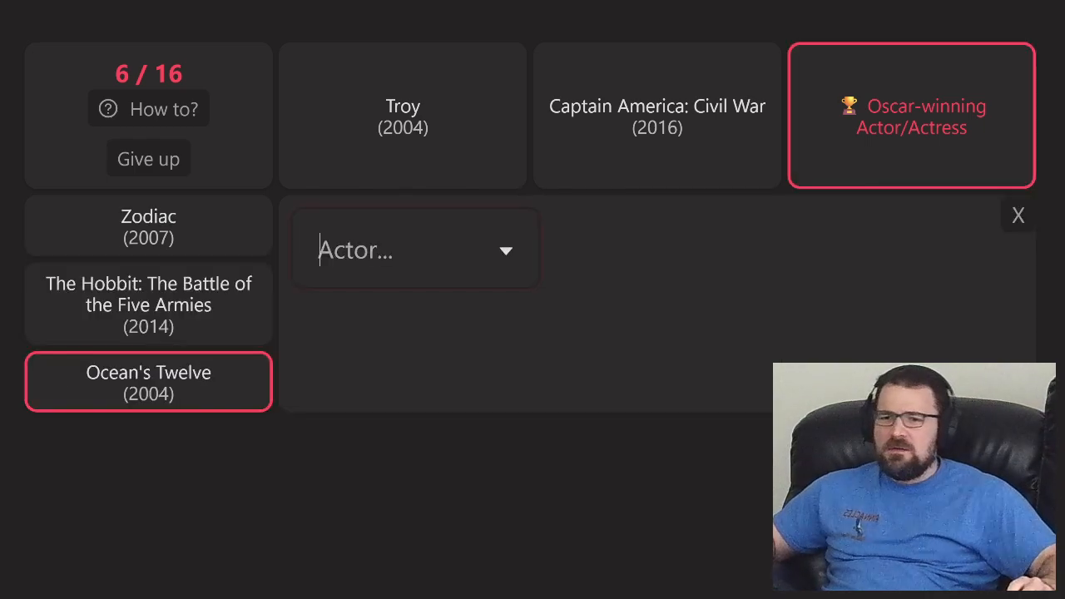
type("julia")
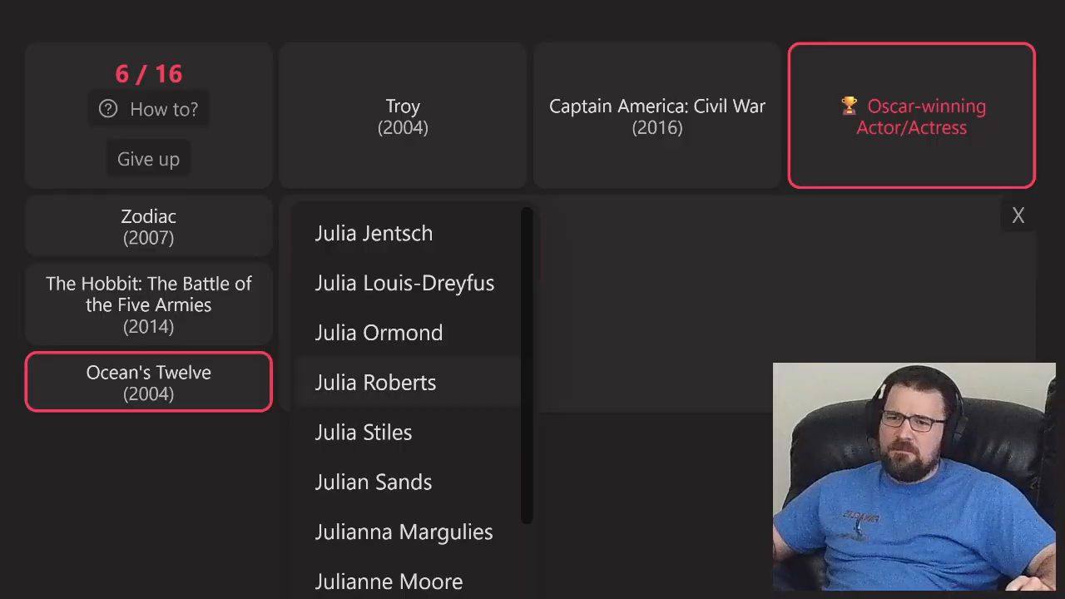
left_click(309, 389)
left_click(1018, 214)
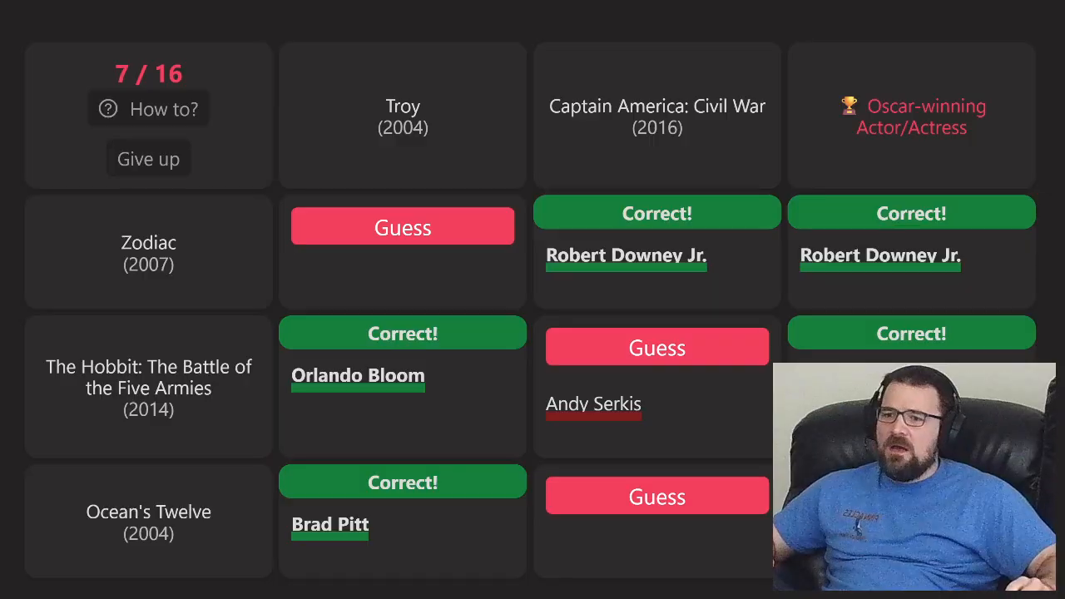
- Guess Don Cheadle for the Ocean's Twelve and Captain America: Civil War cell, and return to the grid
left_click(657, 496)
type("don ch")
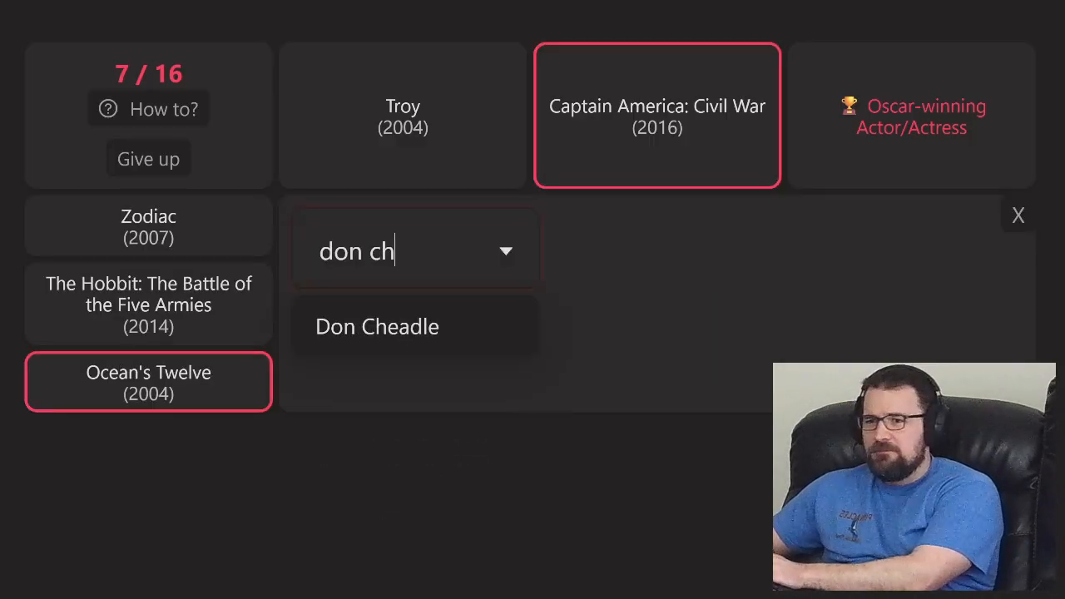
left_click(326, 335)
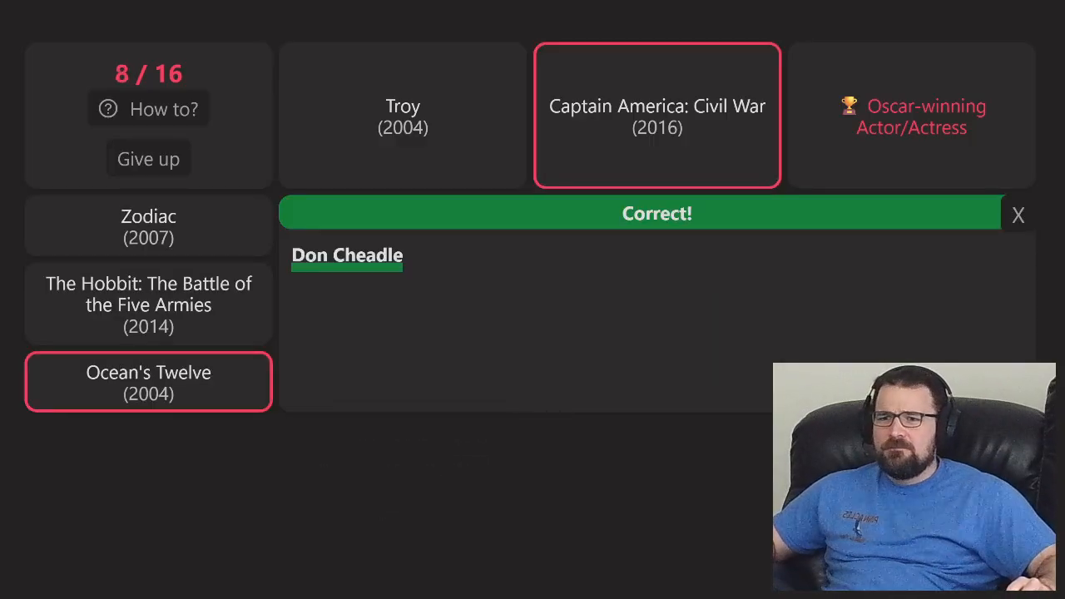
left_click(1019, 215)
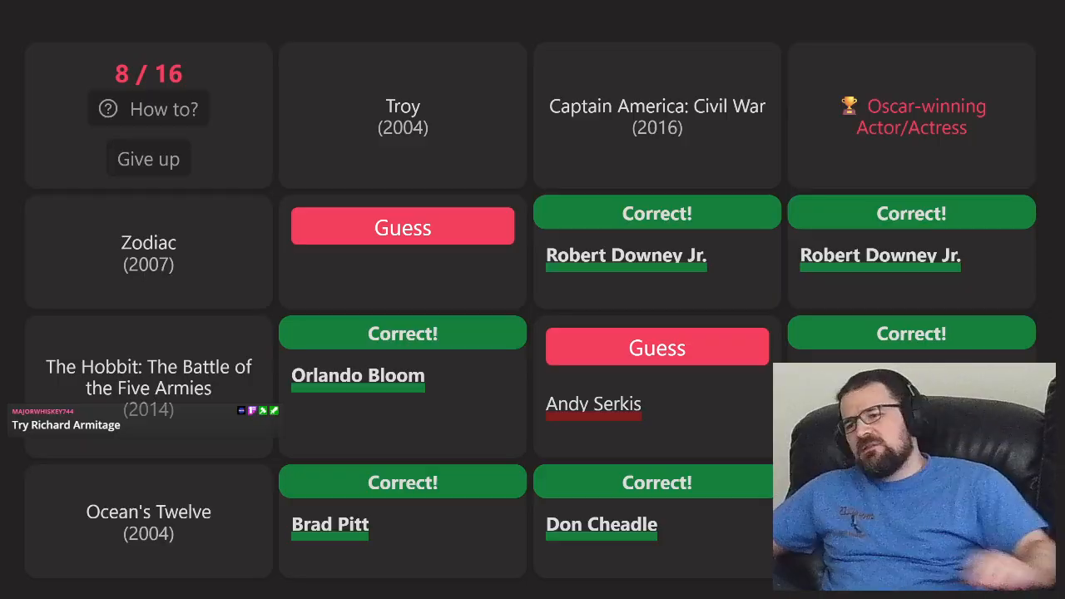
- Guess Richard Armitage for the Hobbit and Captain America: Civil War cell, and return to the grid
left_click(657, 347)
type("richar")
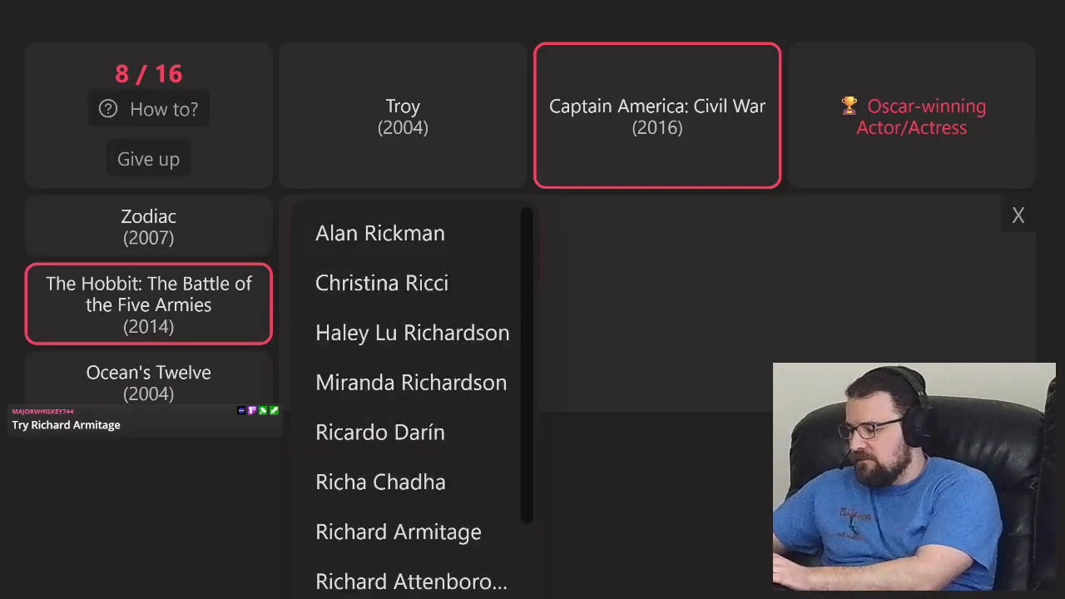
left_click(398, 333)
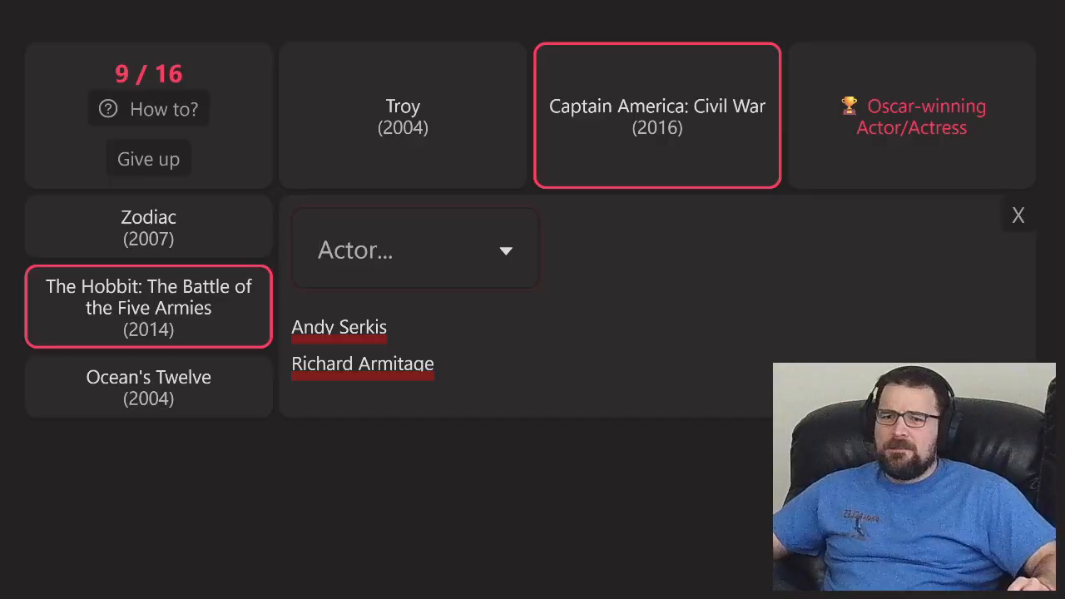
left_click(1018, 215)
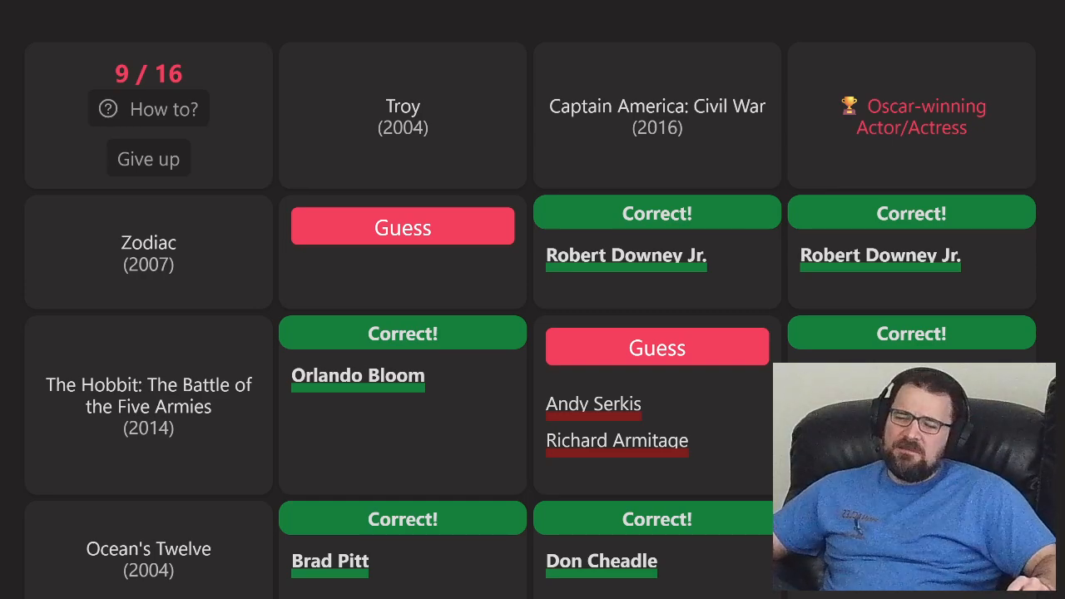
- Guess Toby Jones for the Hobbit and Captain America: Civil War cell, and return to the grid
left_click(657, 347)
type("tob")
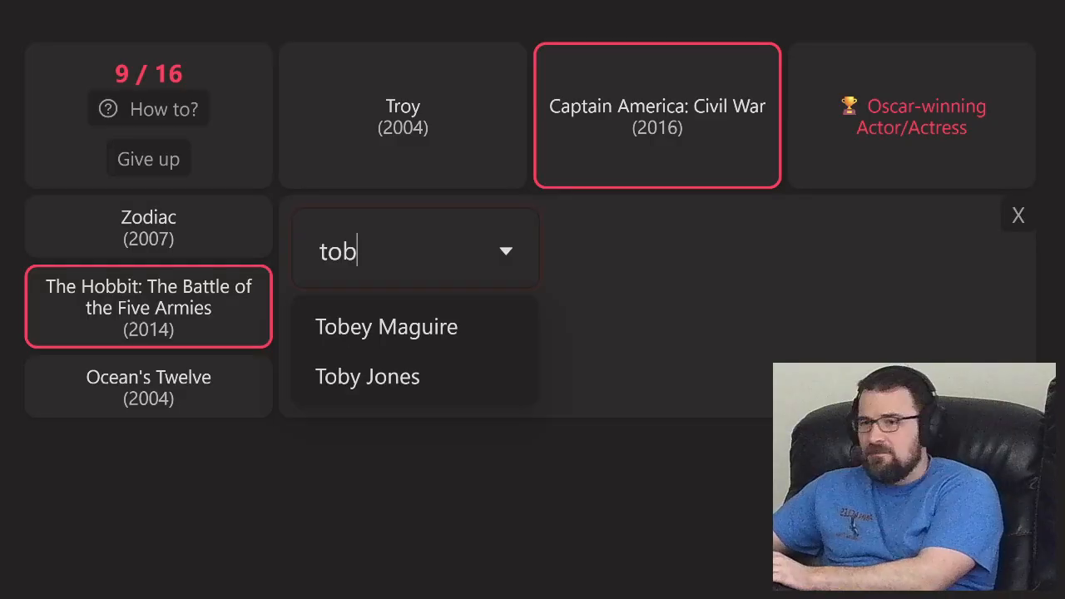
left_click(367, 376)
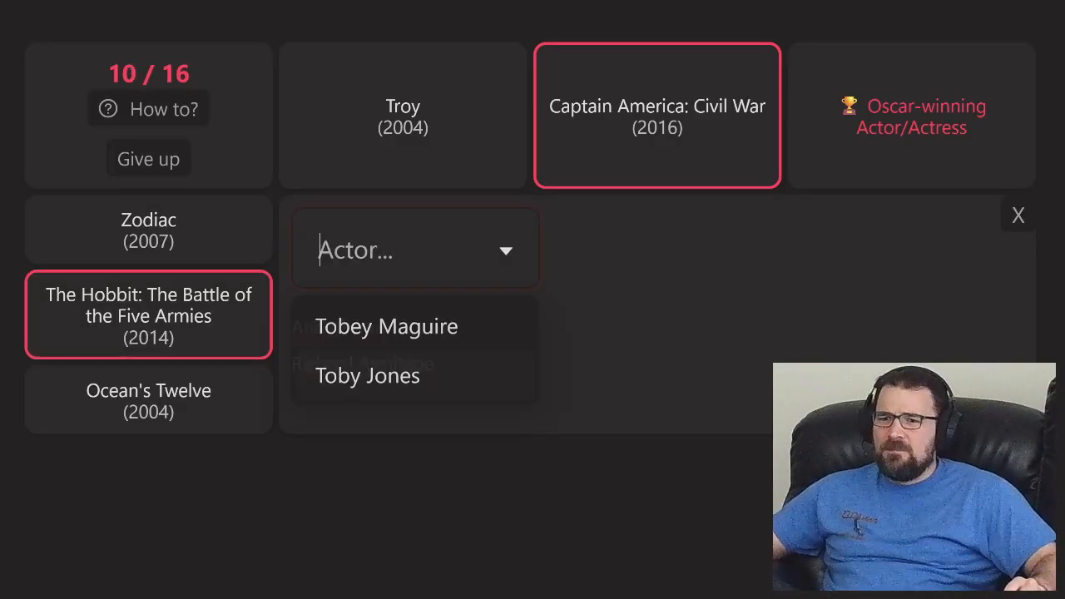
left_click(1018, 215)
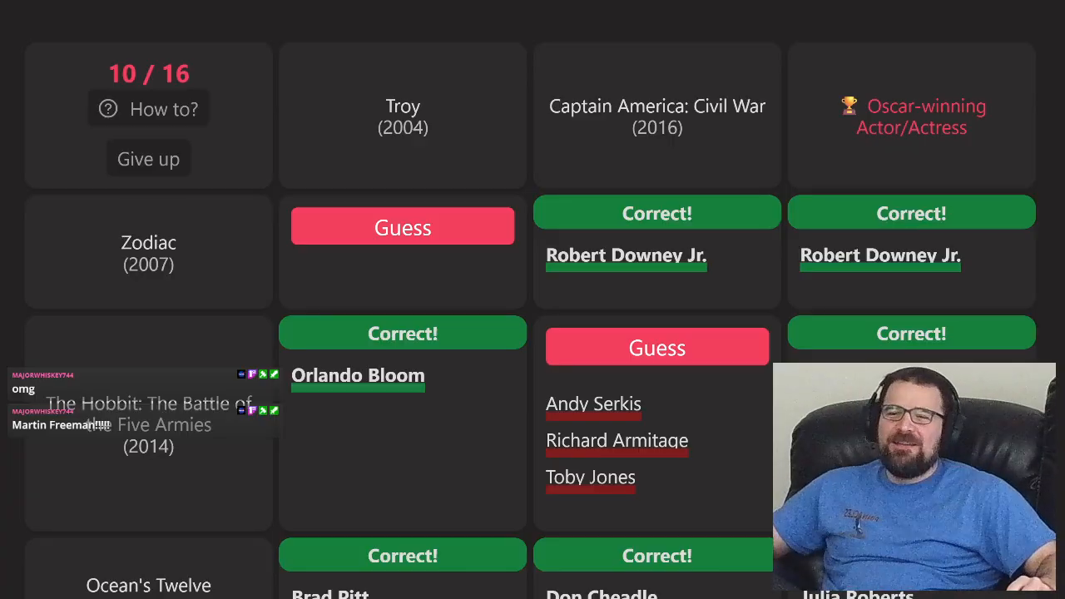
- Guess Martin Freeman for the cell shared by The Hobbit: The Battle of the Five Armies and Captain America: Civil War
left_click(657, 347)
type("martin free")
key("Down")
key("Return")
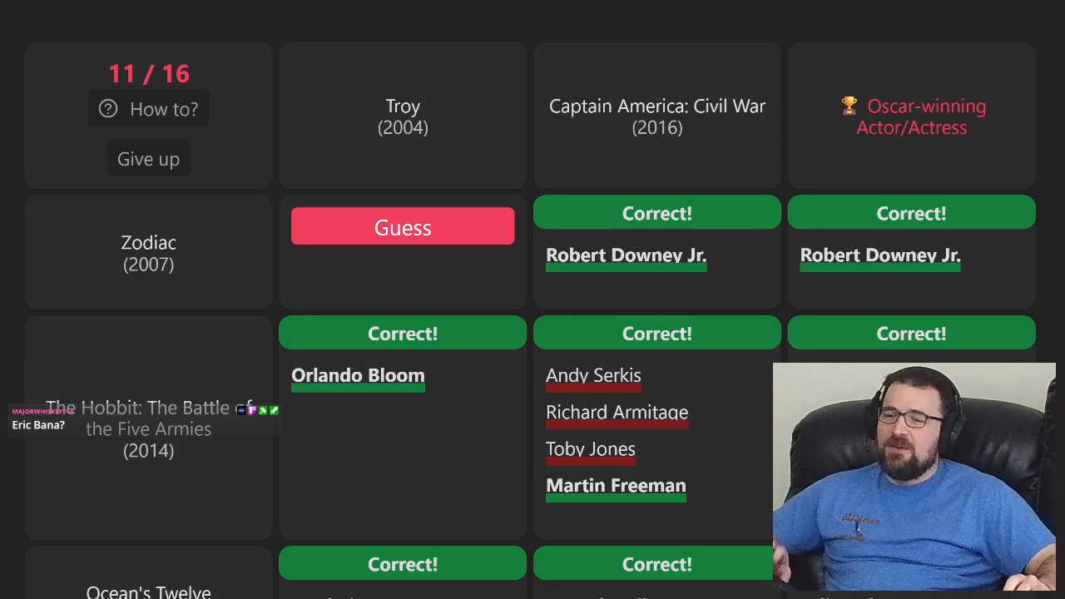
- Guess Eric Bana for the Zodiac and Troy cell, and return to the grid
left_click(402, 228)
type("er")
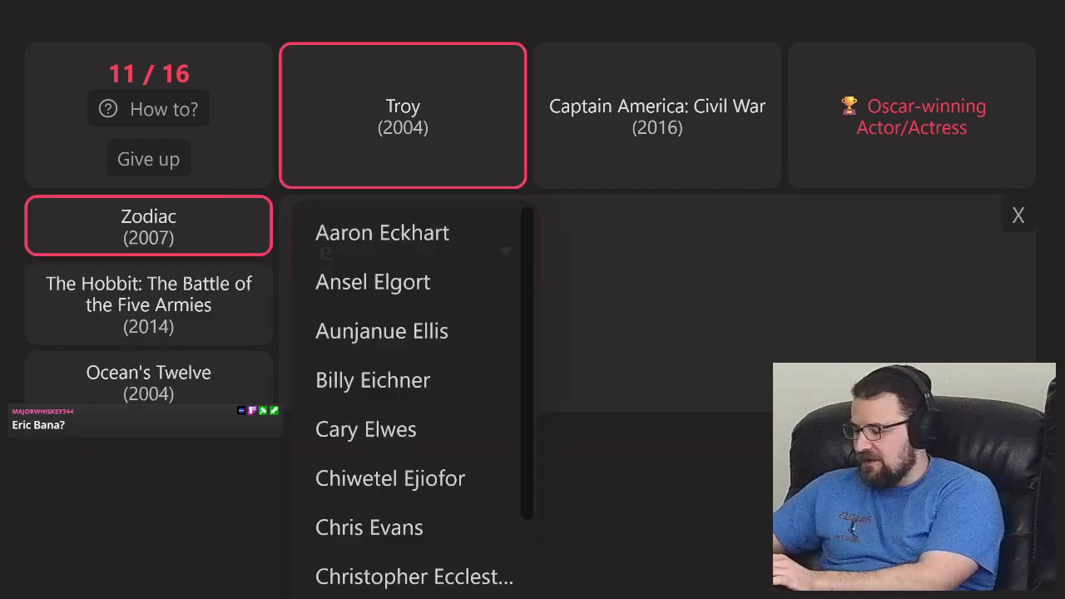
type("ic")
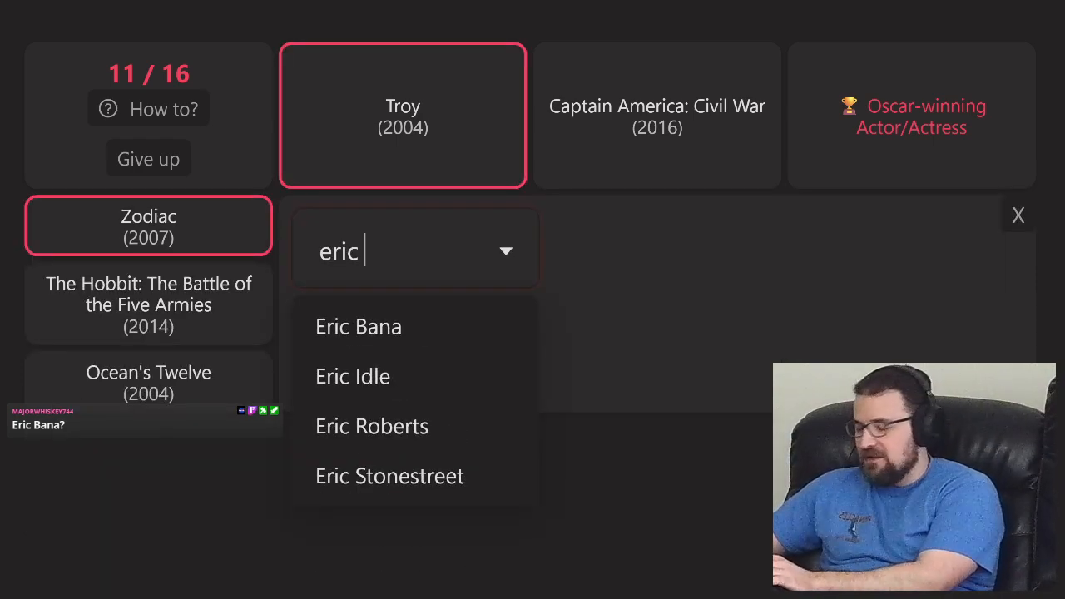
key("Down")
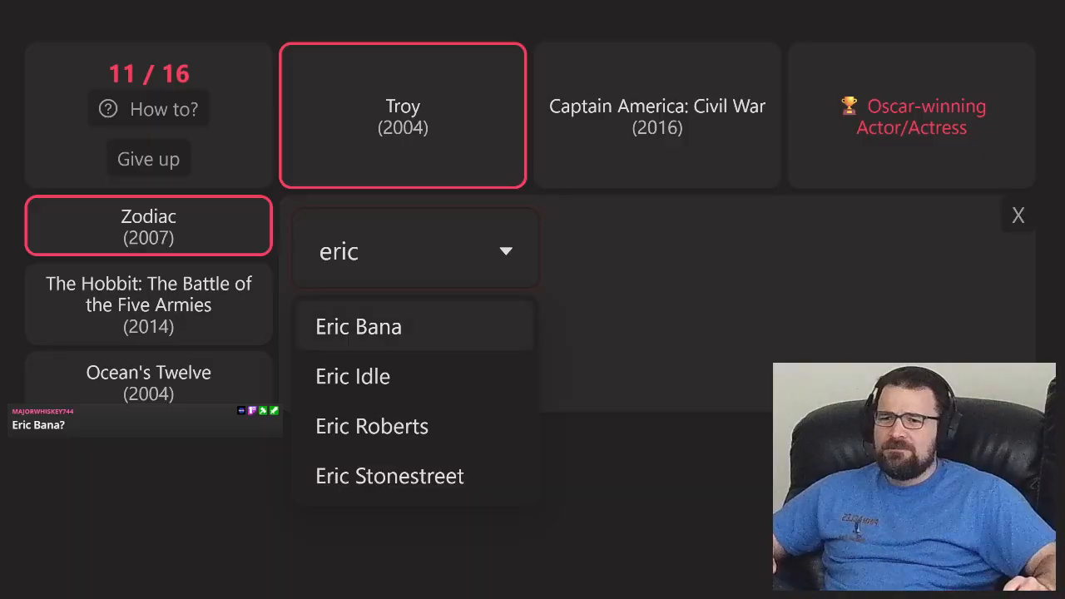
key("Return")
left_click(1017, 215)
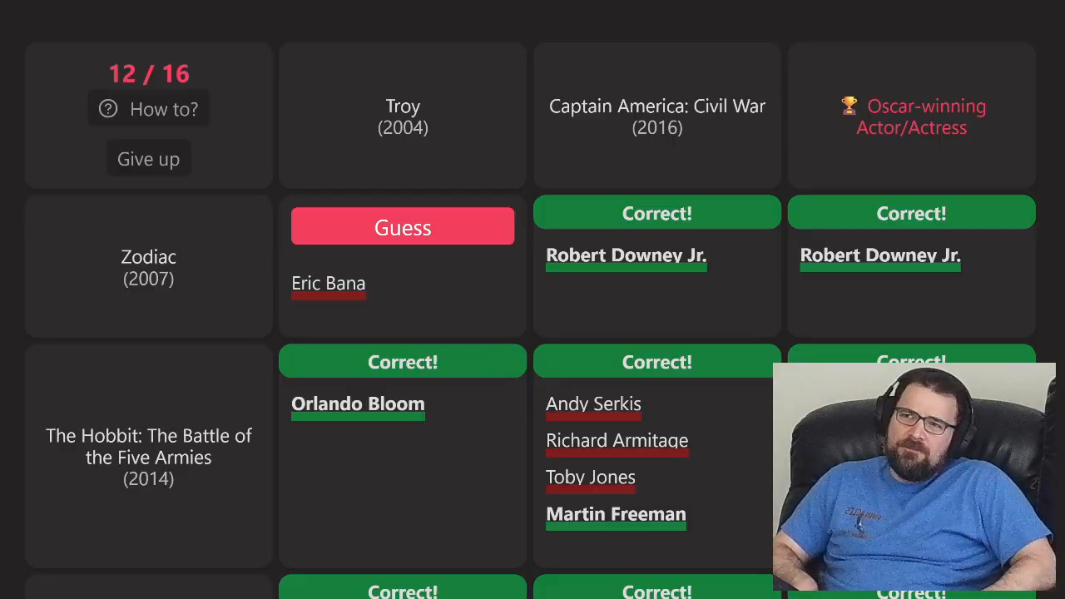
- Guess Brian Cox for the Zodiac and Troy cell, and look over the completed grid
left_click(403, 227)
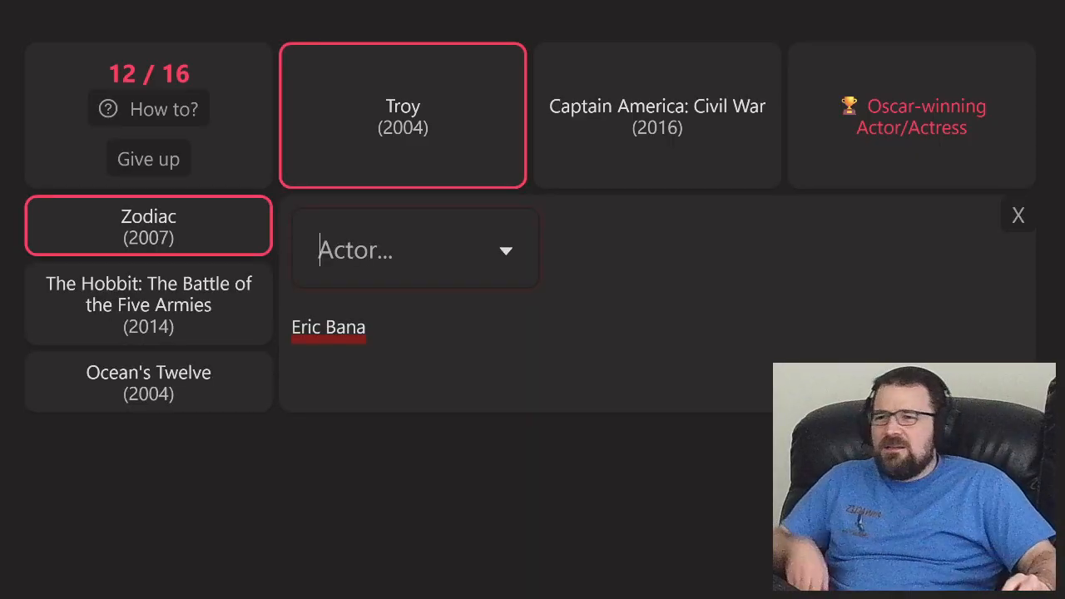
type("brian")
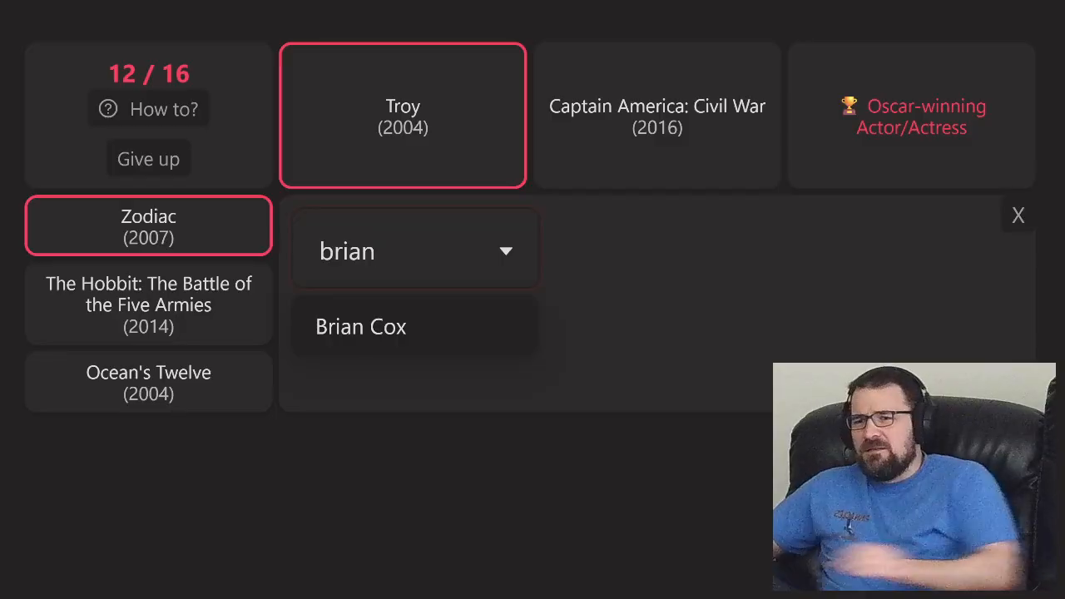
key("Down")
key("Return")
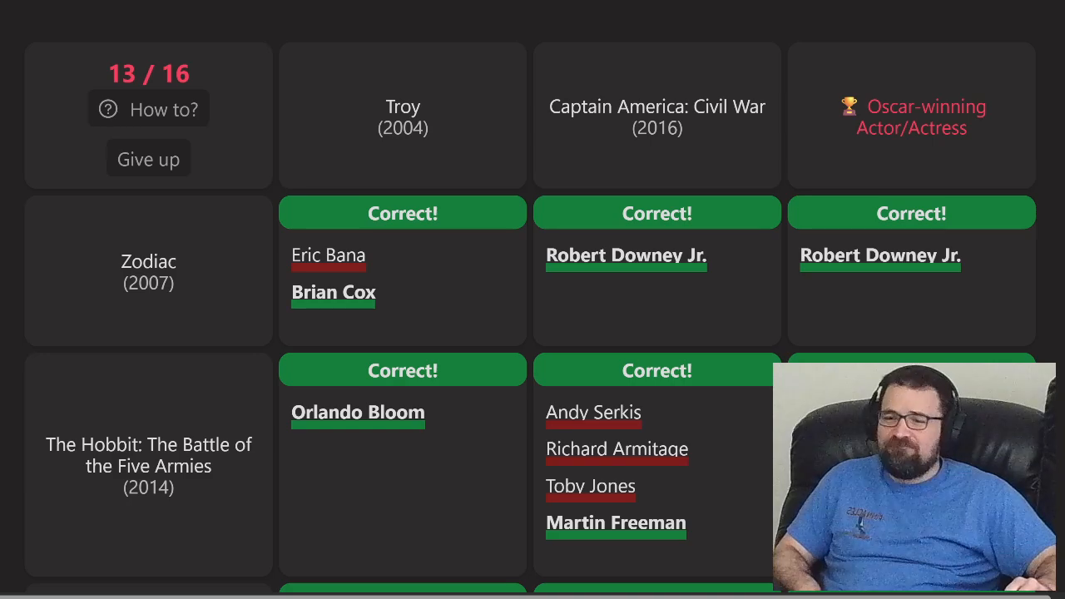
scroll(533, 300, "down", 2)
left_click_drag(687, 344, 559, 235)
left_click(558, 235)
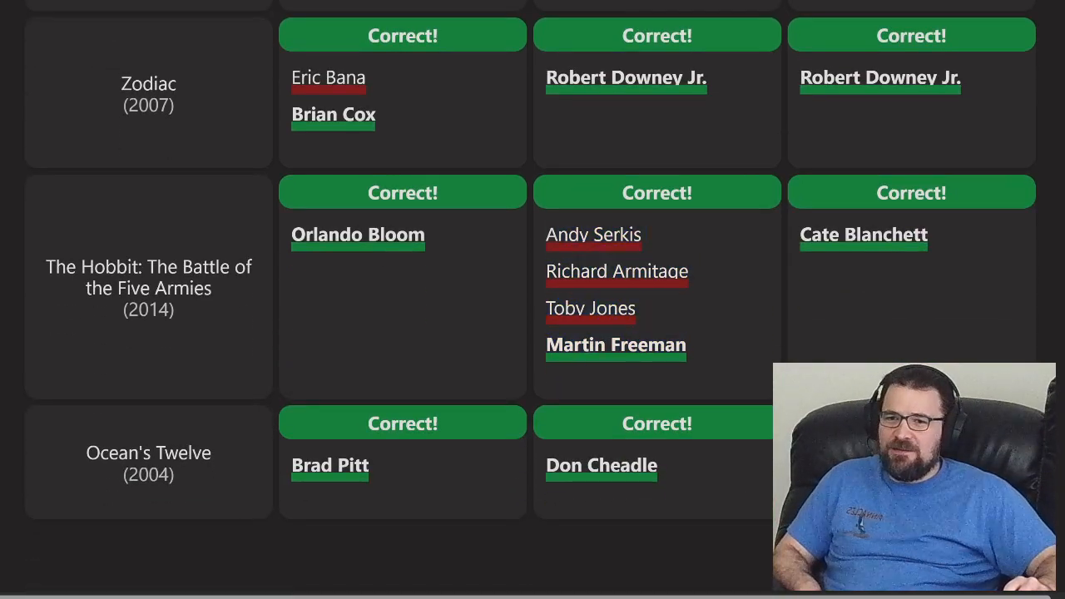
scroll(558, 235, "up", 3)
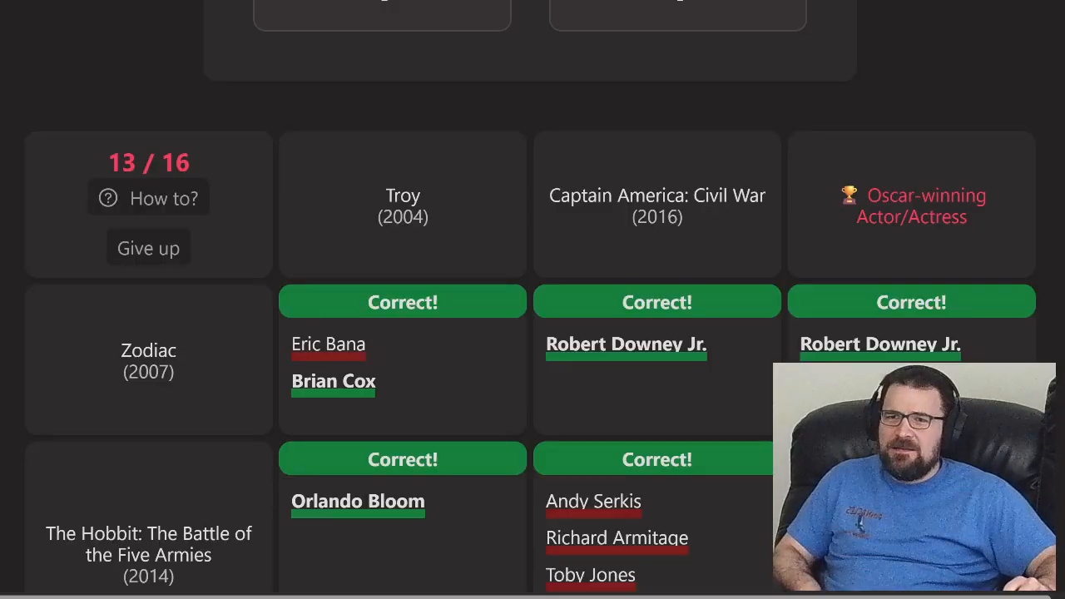
- Switch to IMDb in a new browser tab and open the page for the 2007 film Zodiac
key("ctrl+t")
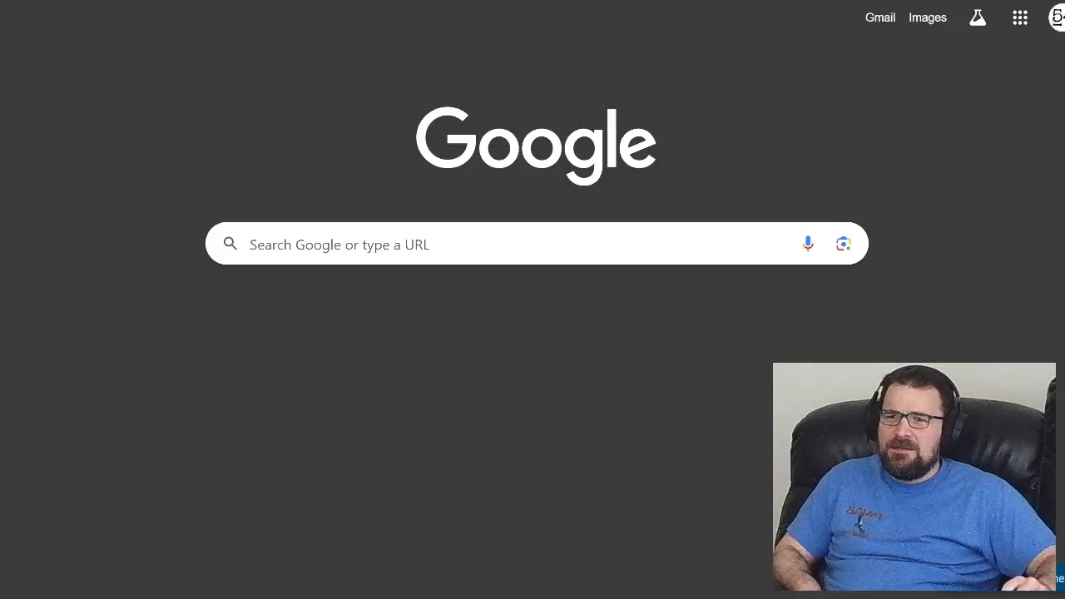
key("Return")
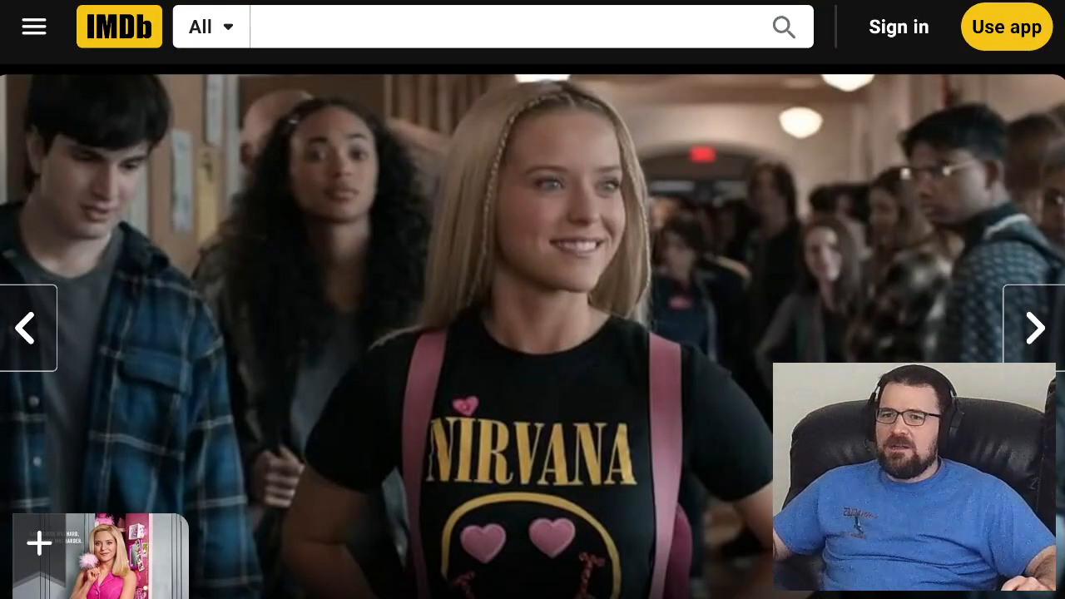
left_click(262, 27)
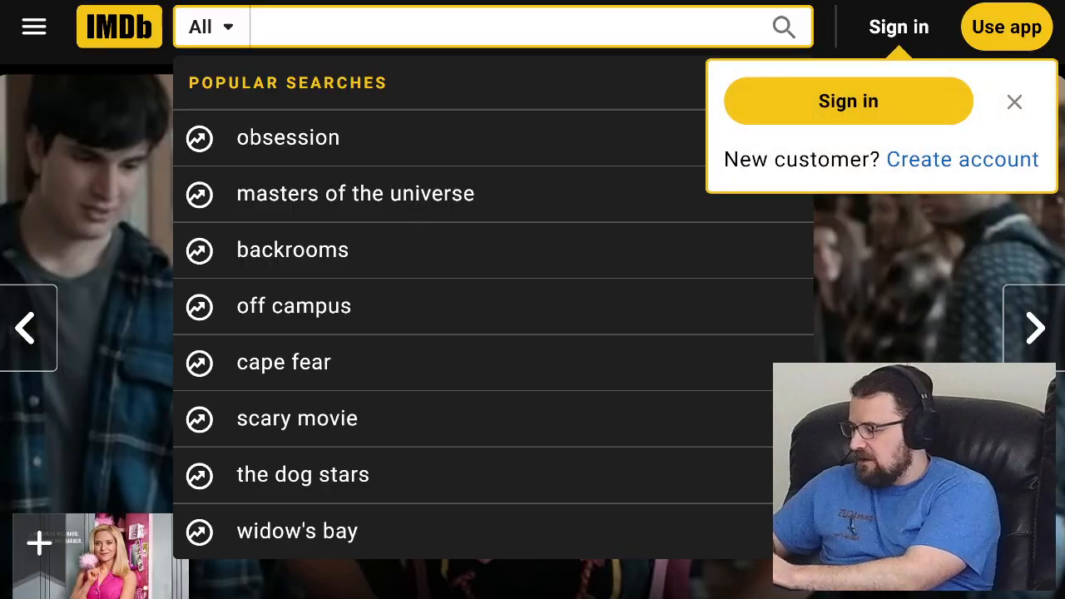
type("zodiac")
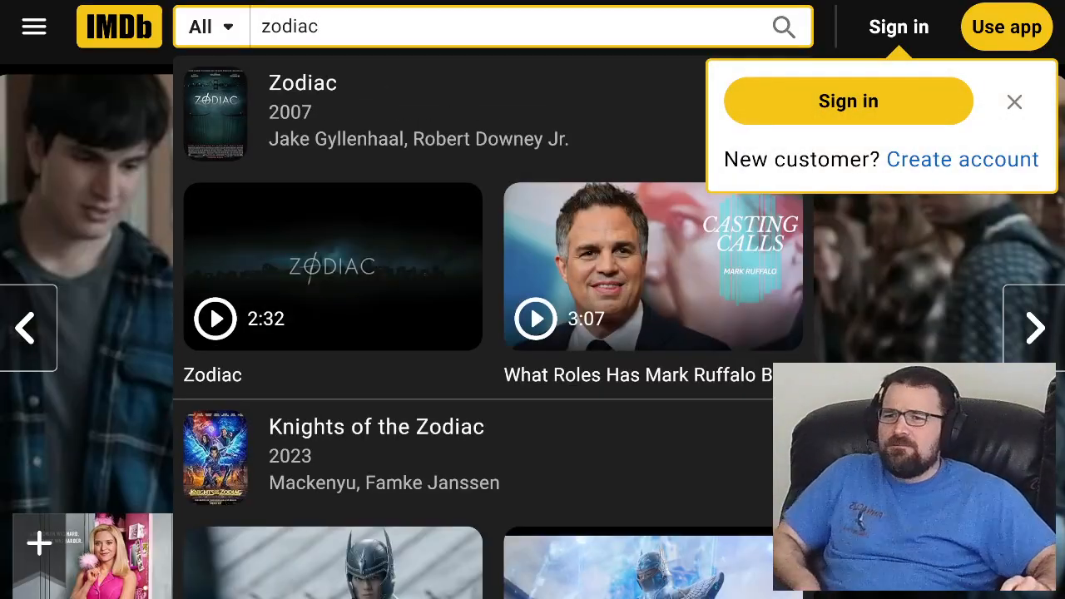
key("Return")
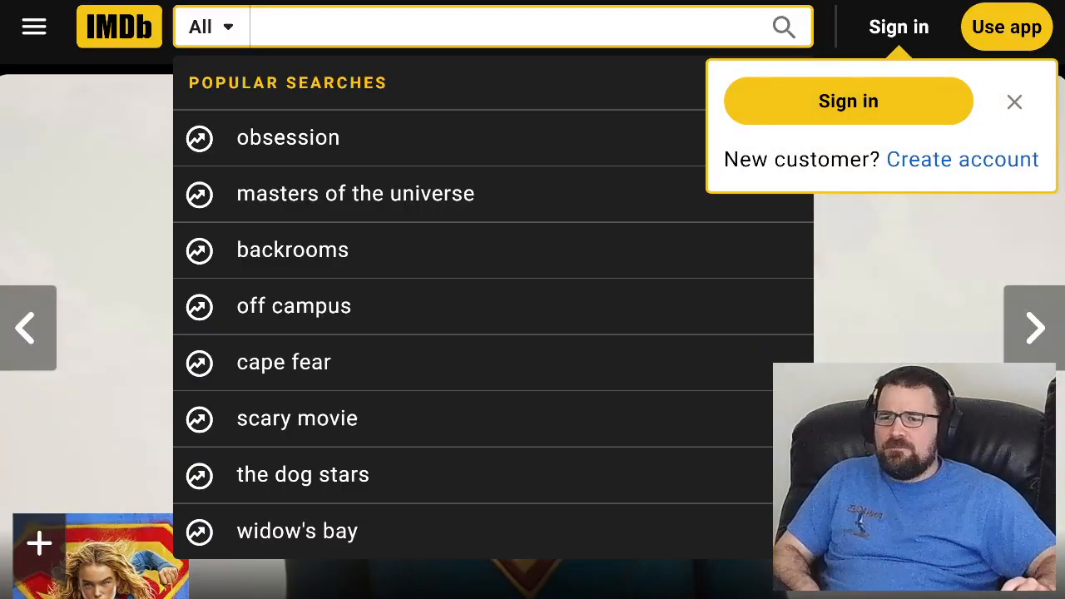
- Open Zodiac's full cast list and find Brian Cox's role in it
scroll(532, 333, "down", 7)
scroll(532, 299, "down", 15)
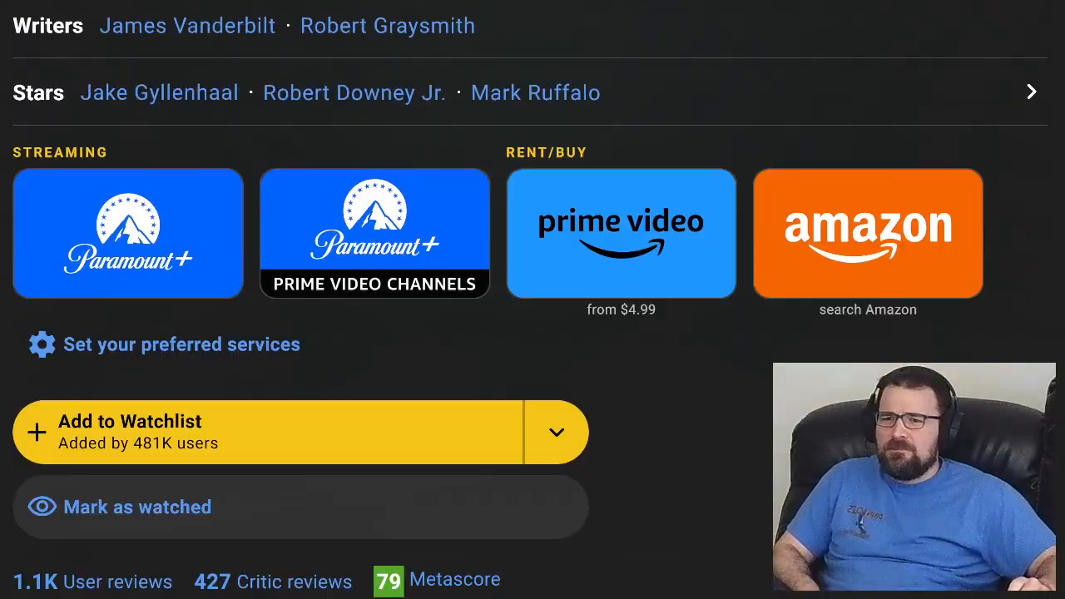
scroll(532, 299, "down", 5)
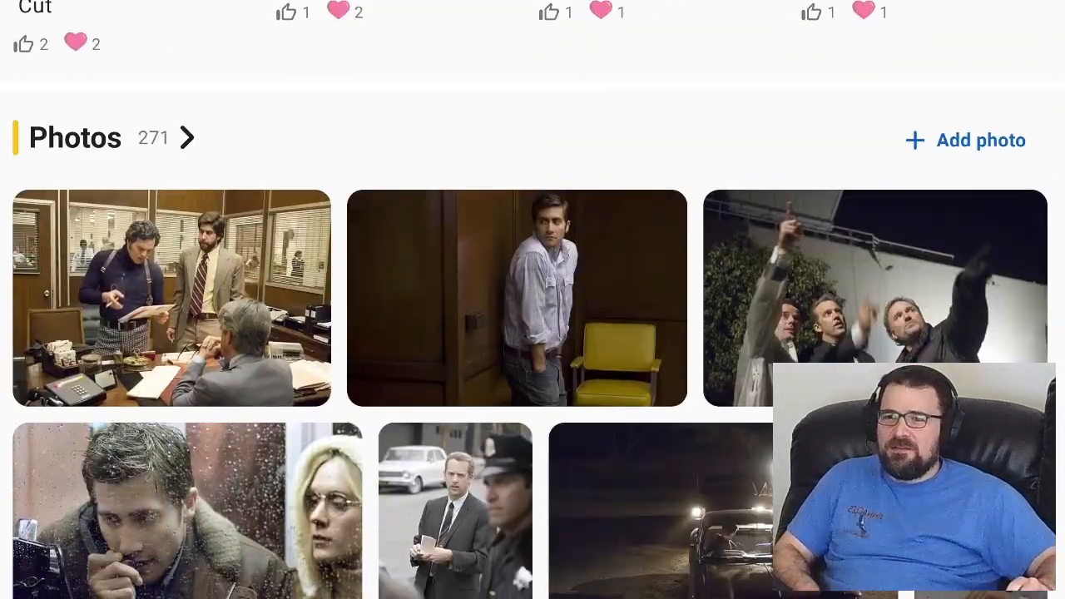
scroll(532, 299, "down", 7)
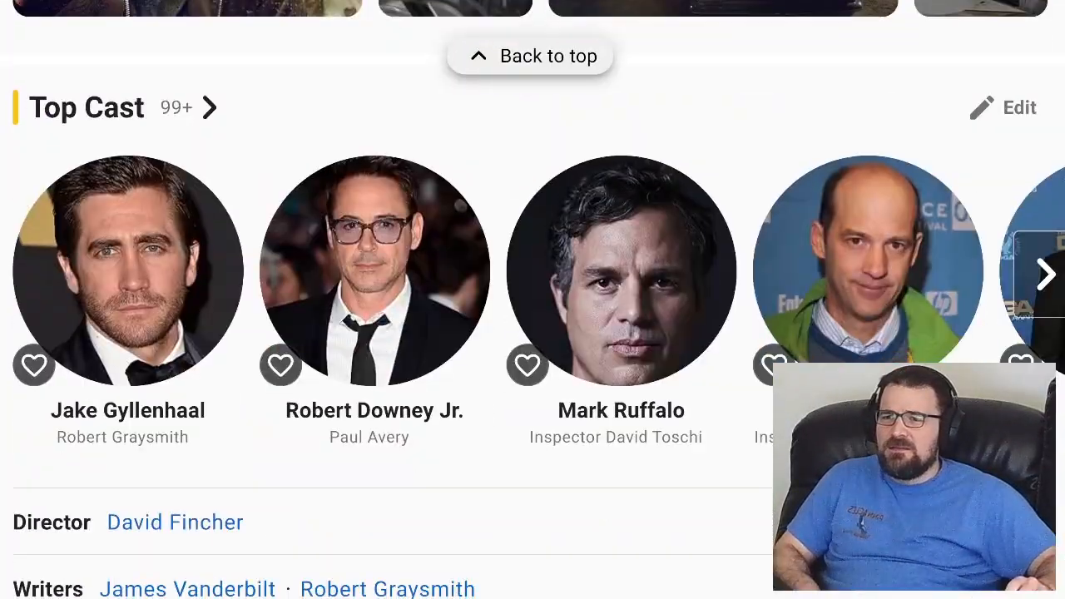
left_click(117, 107)
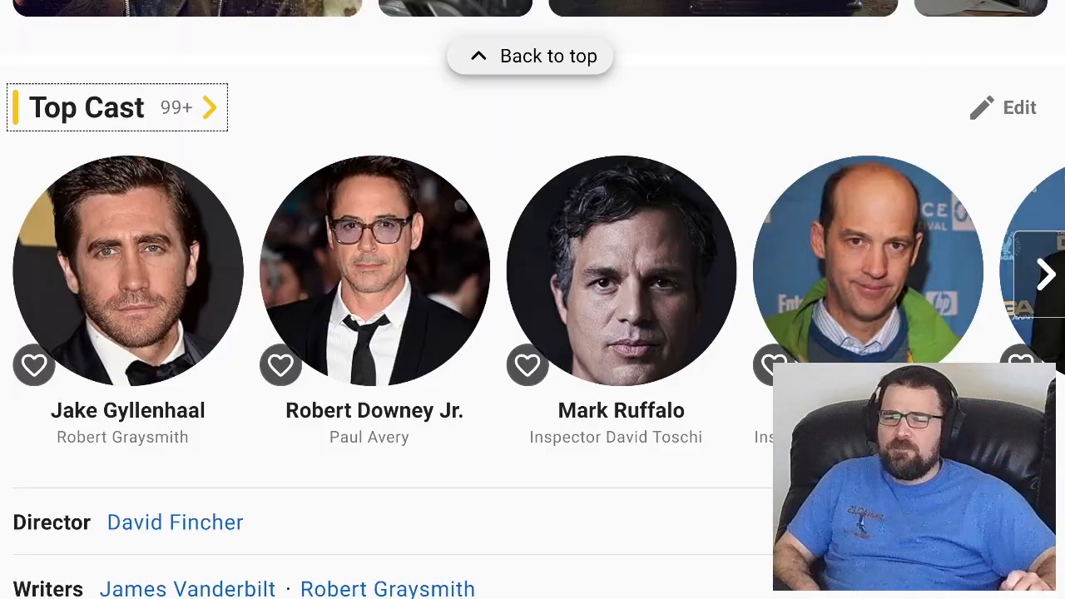
scroll(532, 300, "down", 12)
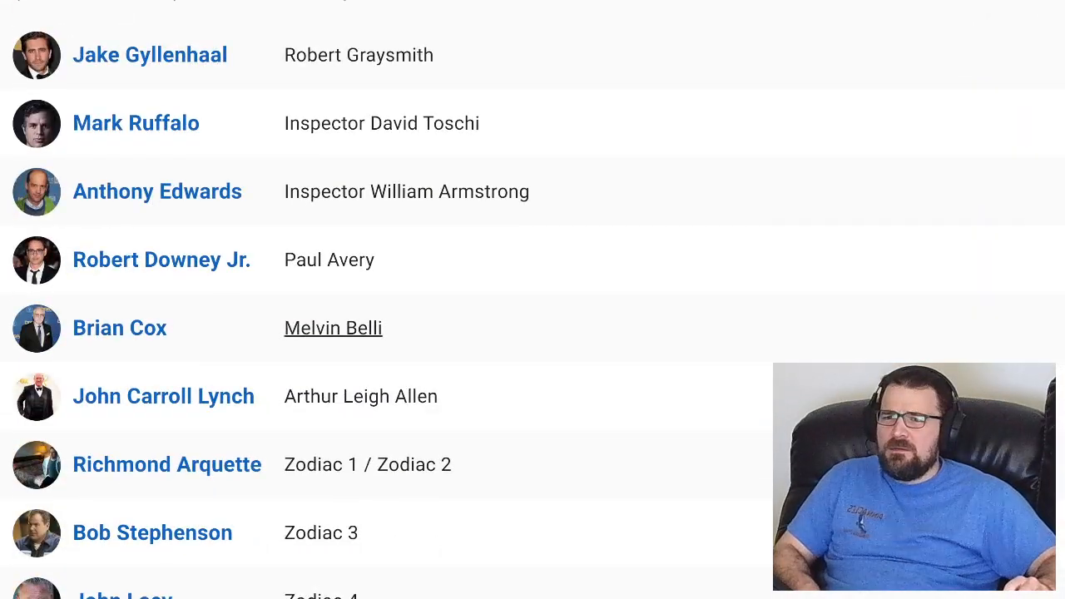
- Open Brian Cox's Melvin Belli character page and examine its photos and quotes
left_click(332, 328)
scroll(532, 299, "down", 5)
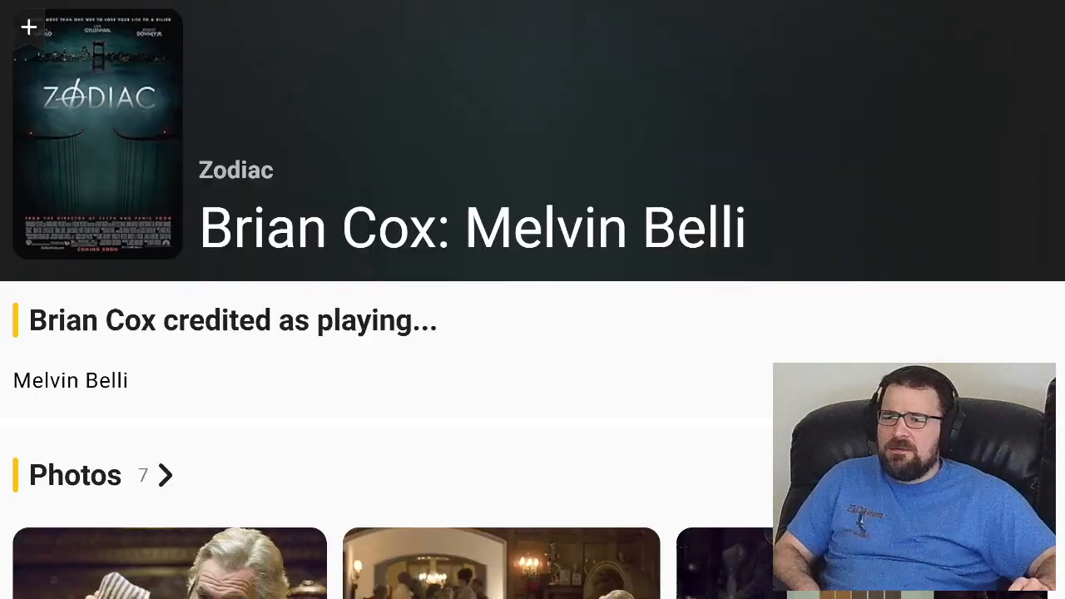
scroll(533, 300, "down", 2)
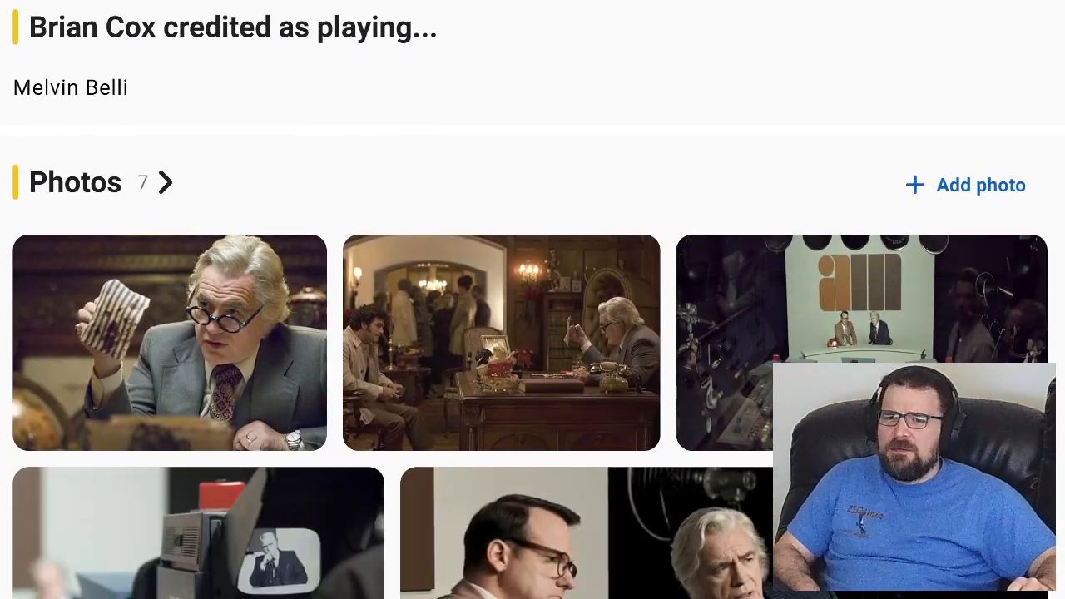
scroll(532, 299, "down", 2)
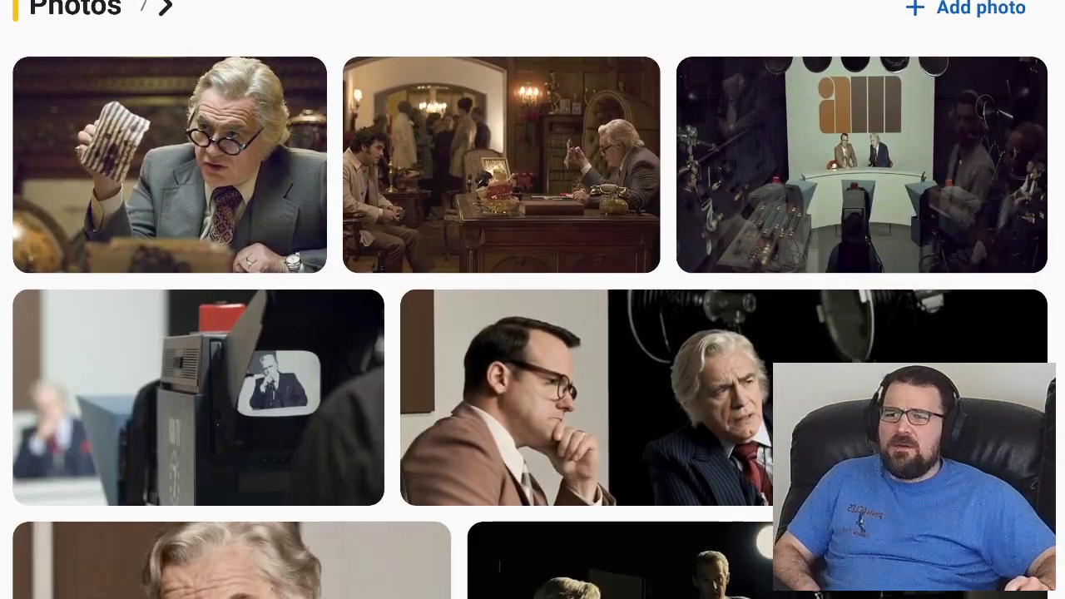
scroll(532, 300, "down", 3)
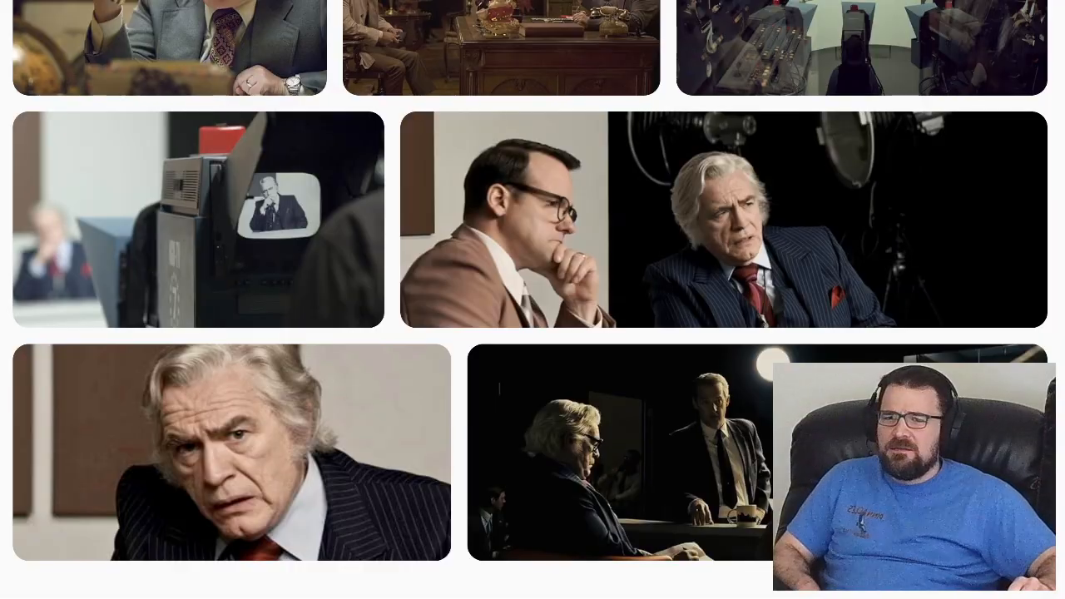
scroll(532, 299, "down", 4)
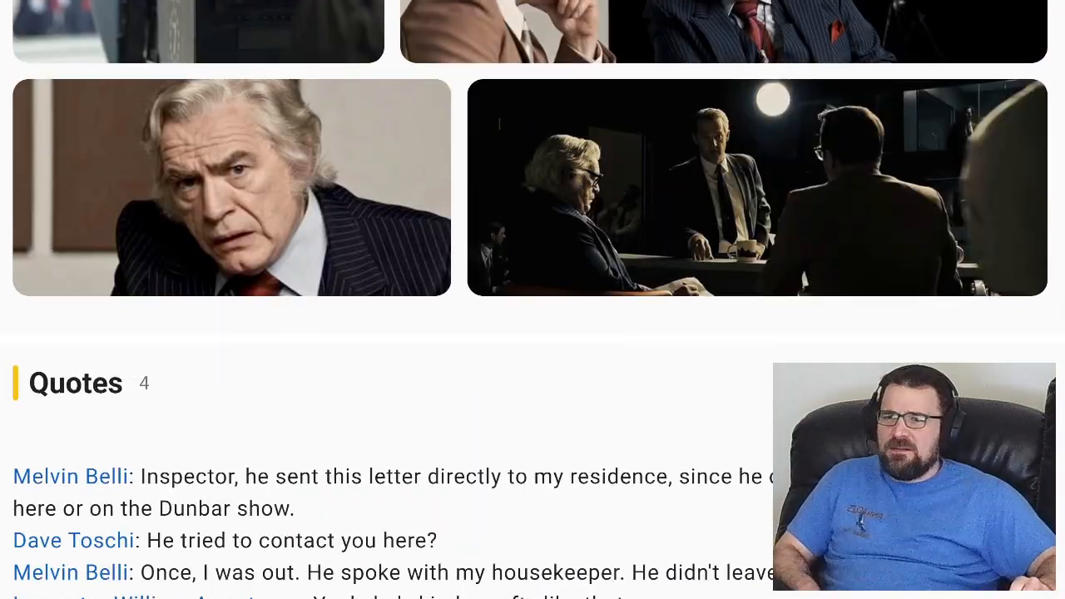
scroll(532, 300, "down", 3)
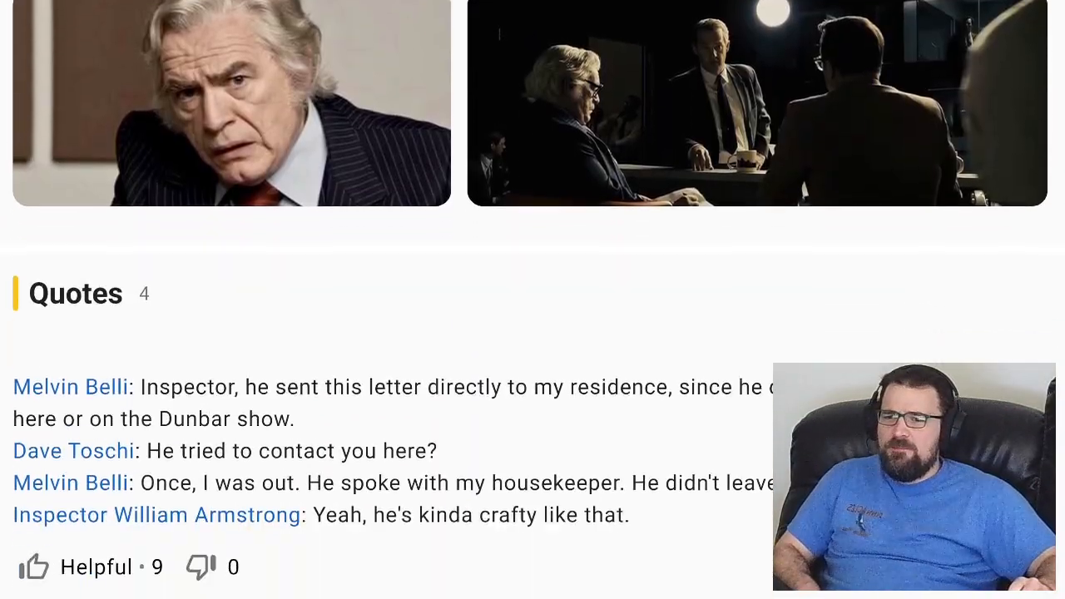
scroll(532, 299, "down", 4)
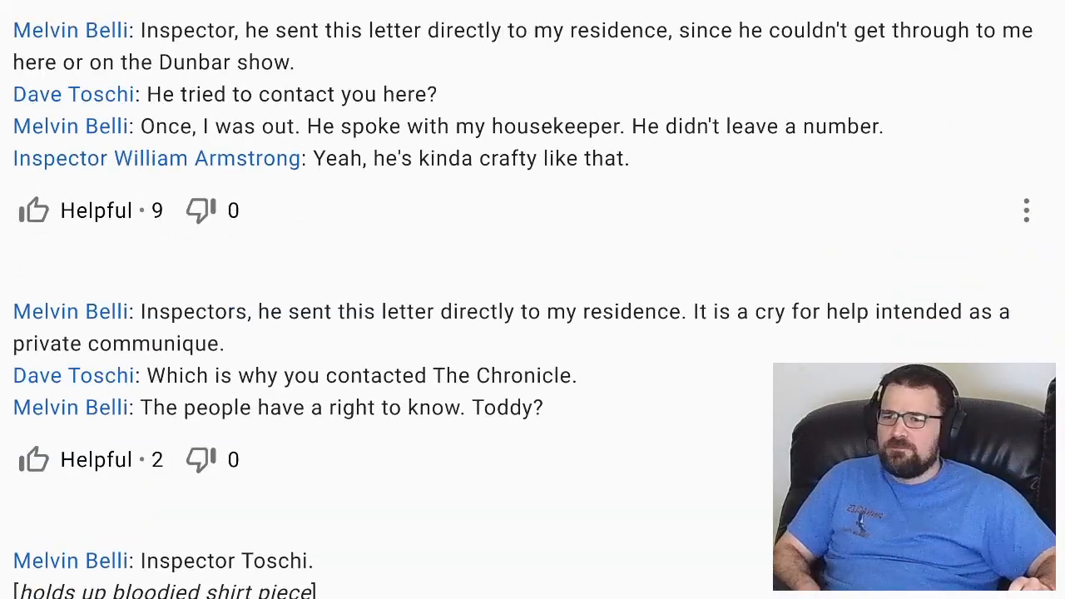
scroll(532, 300, "up", 12)
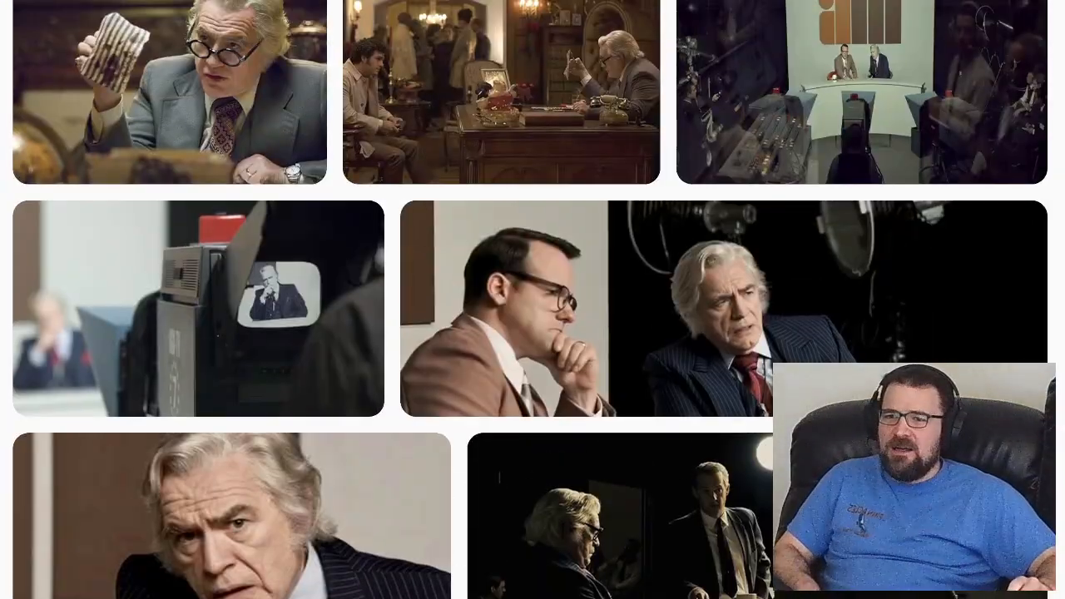
scroll(533, 299, "up", 1)
scroll(532, 299, "up", 6)
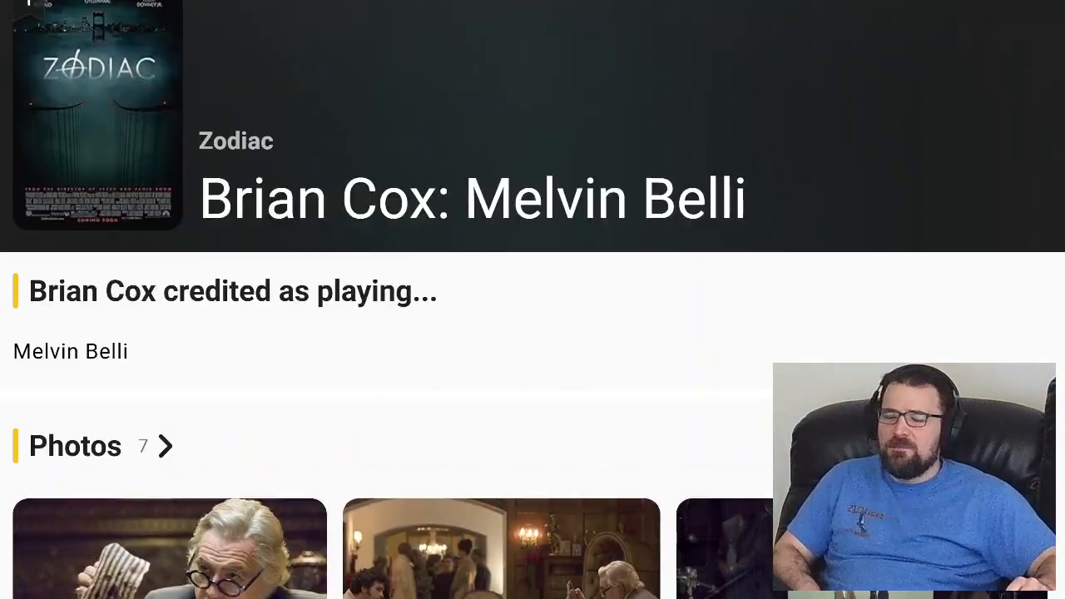
- Close the IMDb tab and return to the heading of the Fill The Grid puzzle page
key("ctrl+w")
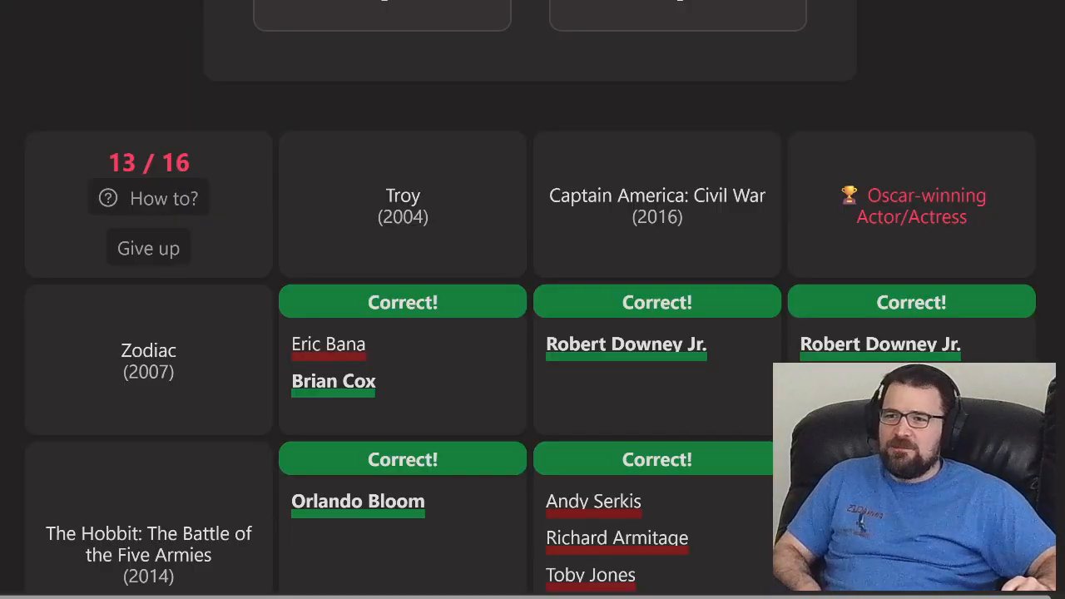
scroll(533, 300, "up", 2)
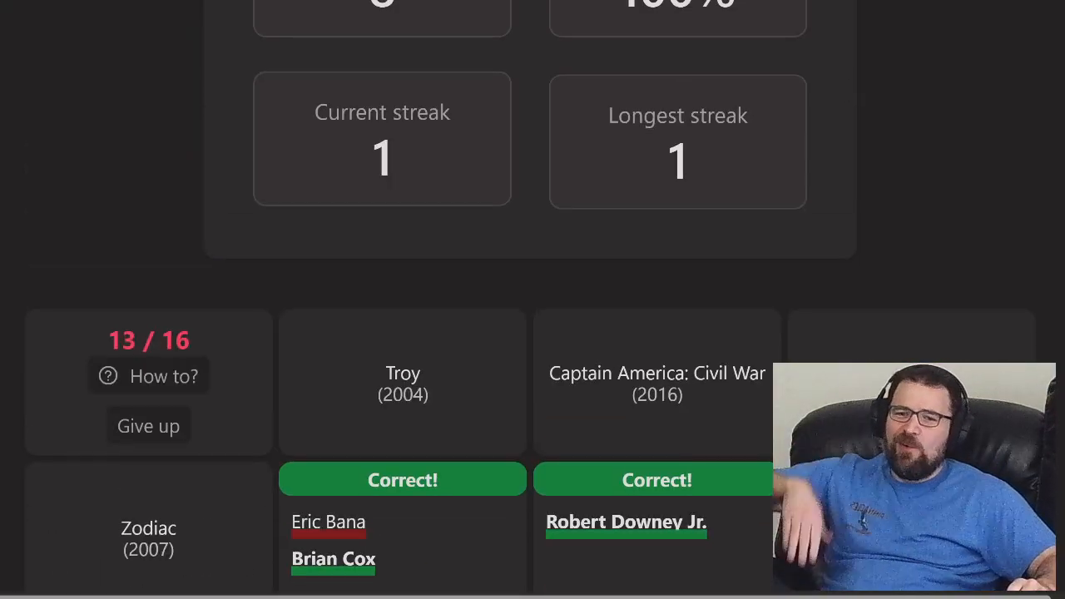
scroll(533, 300, "down", 1)
scroll(532, 299, "up", 10)
scroll(532, 299, "up", 5)
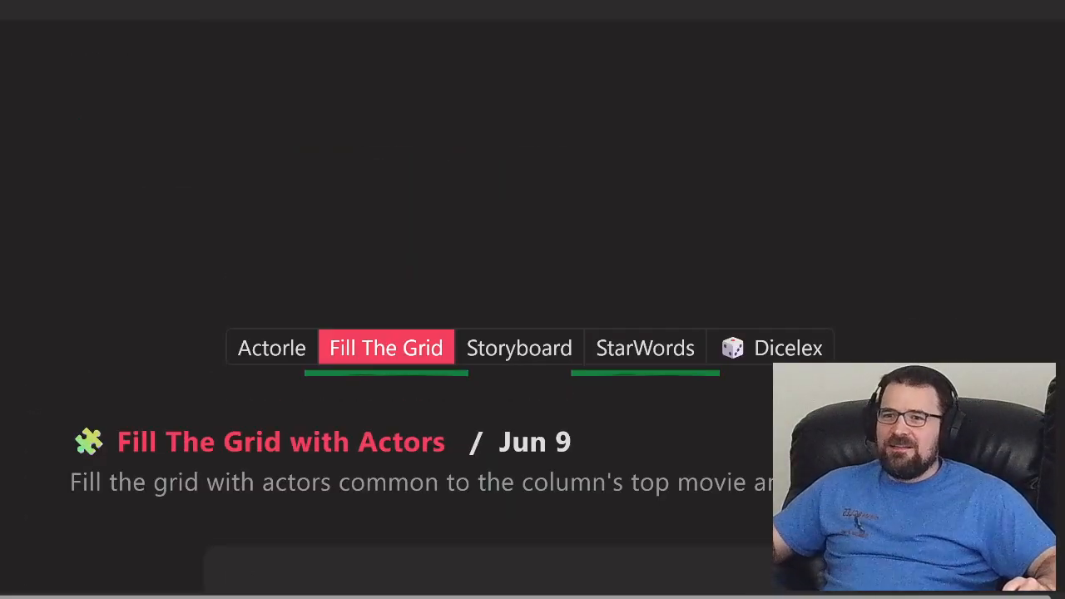
- Switch to the Notes document in Google Docs and read through its bulleted story notes
key("ctrl+Tab")
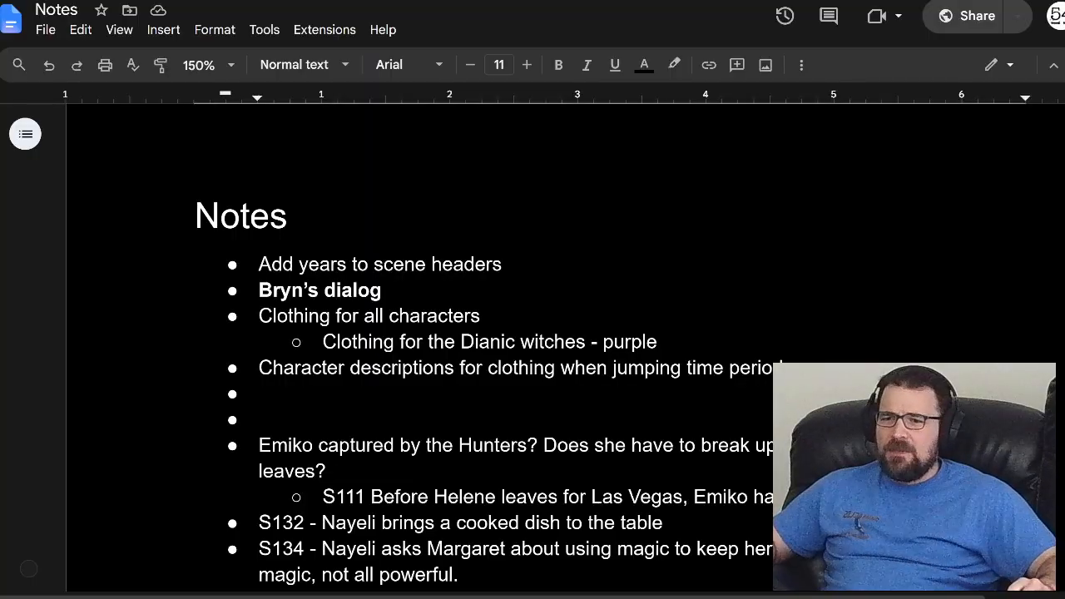
scroll(532, 349, "down", 2)
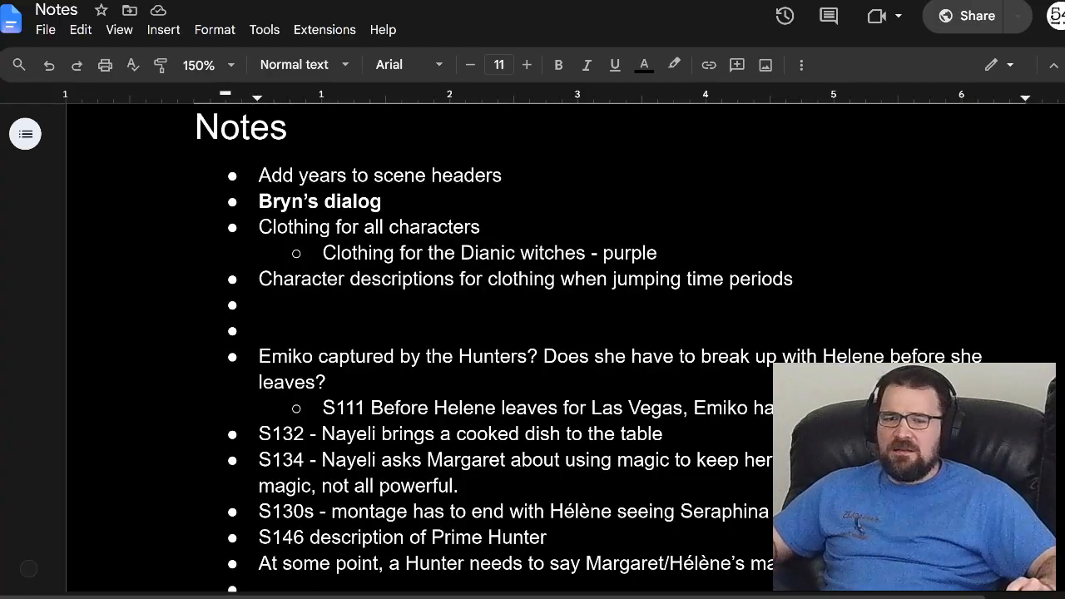
scroll(533, 350, "down", 5)
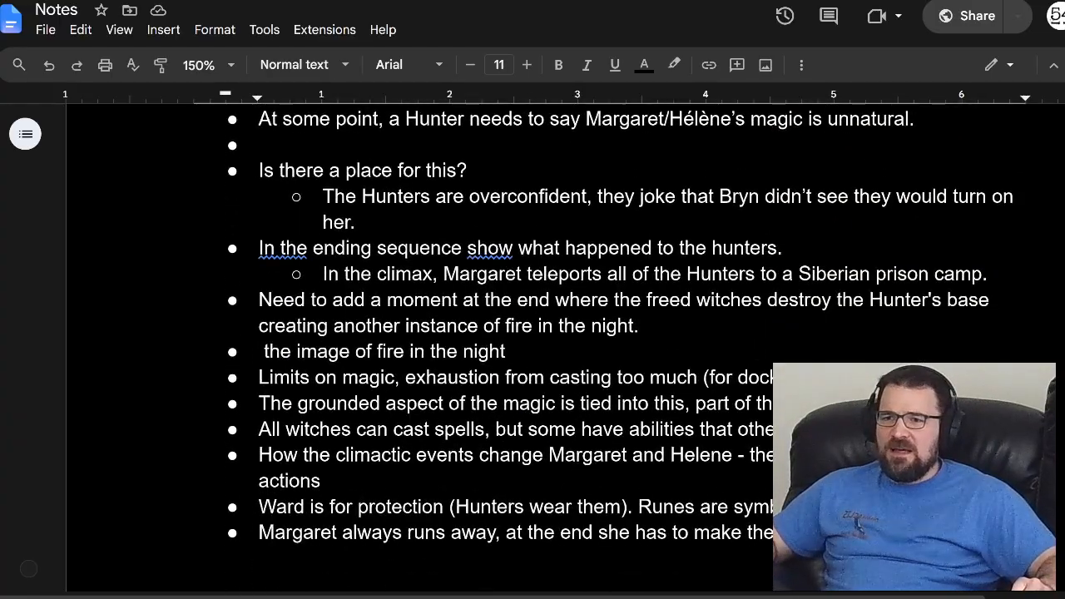
scroll(532, 350, "down", 4)
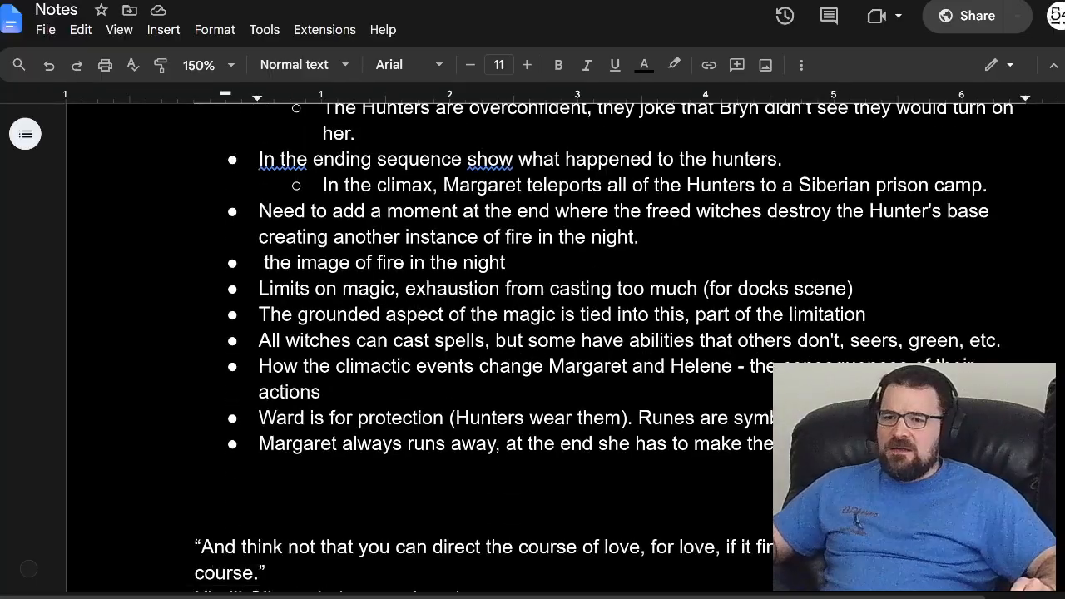
scroll(533, 349, "up", 4)
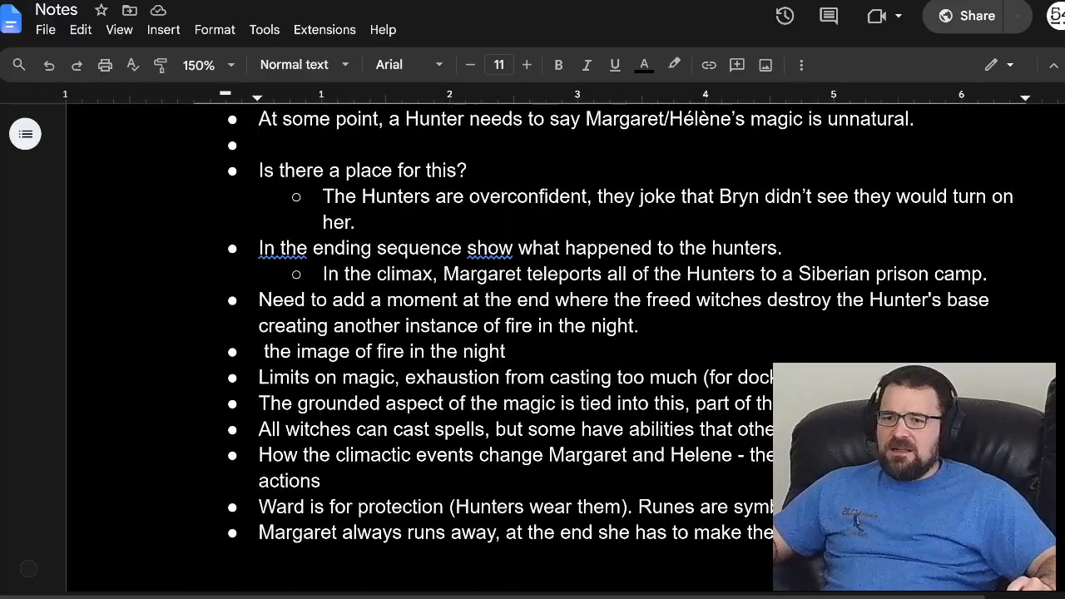
scroll(533, 350, "up", 5)
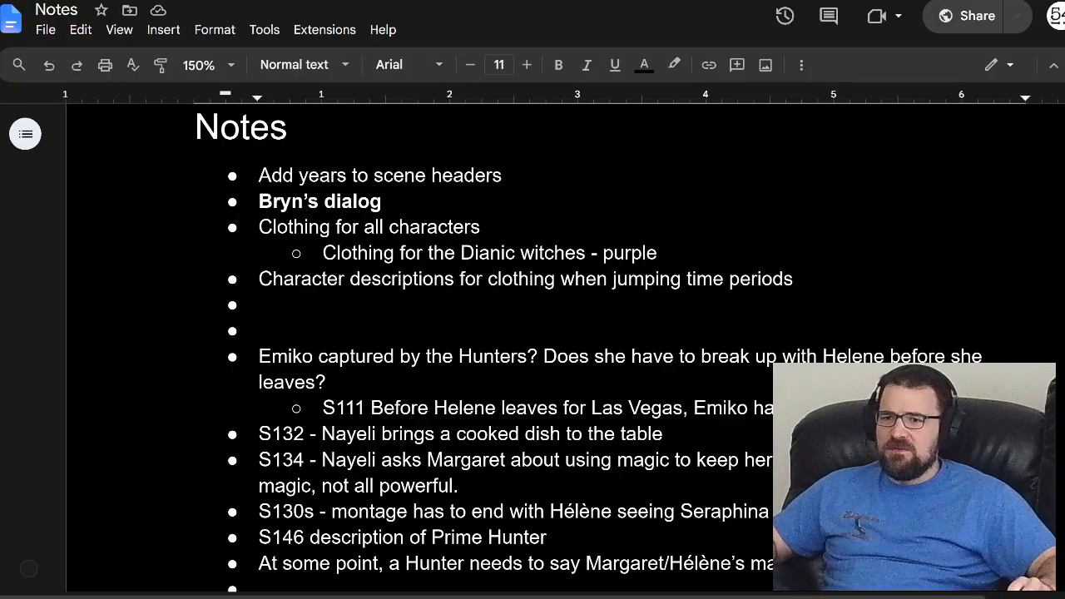
- Select the notes from "Add years to scene headers" through "Character descriptions for clothing when jumping time periods"
left_click_drag(258, 176, 798, 279)
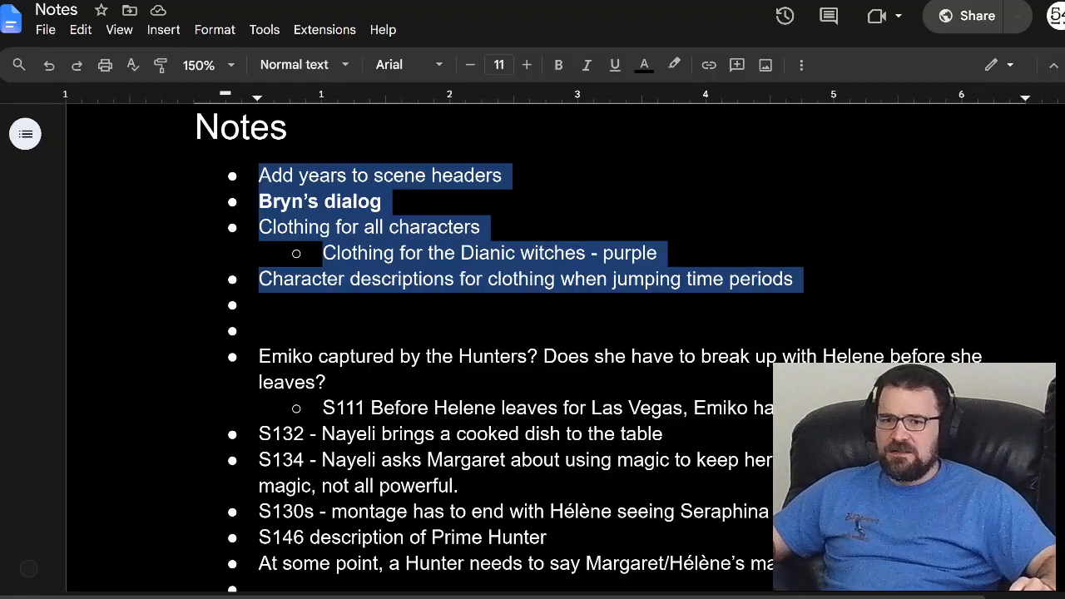
scroll(533, 333, "down", 1)
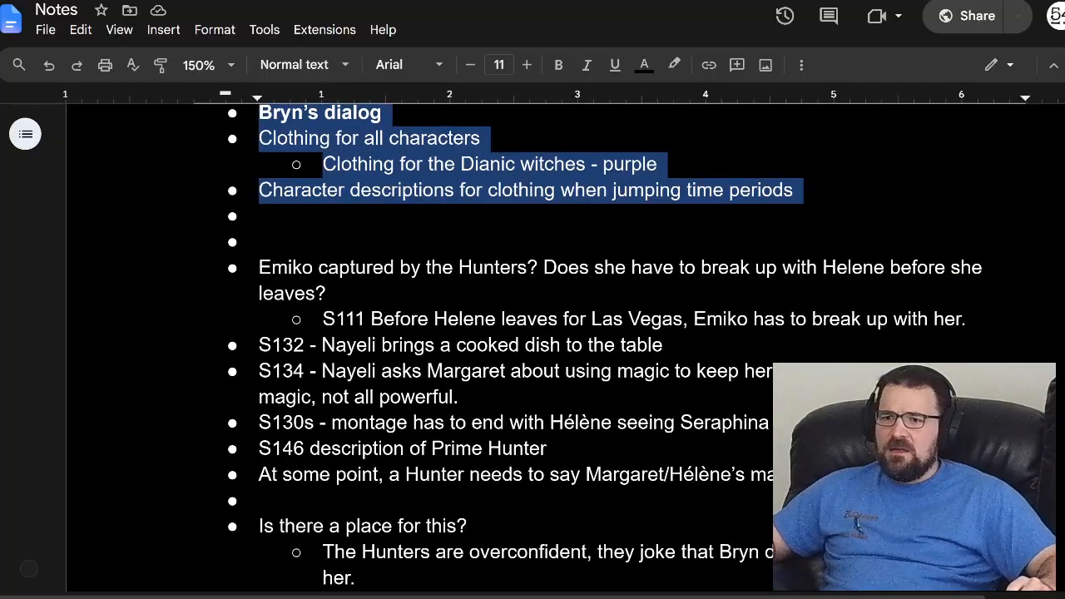
- Delete the note asking whether Emiko is captured by the Hunters and promote its S111 sub-bullet to a main bullet
left_click_drag(328, 294, 258, 268)
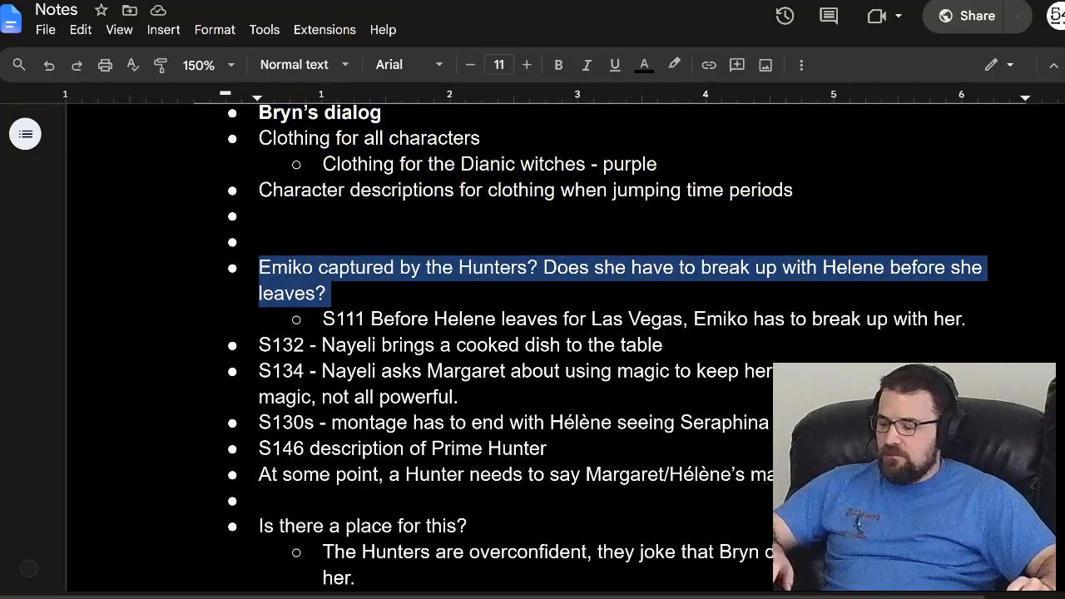
key("BackSpace")
key("Delete")
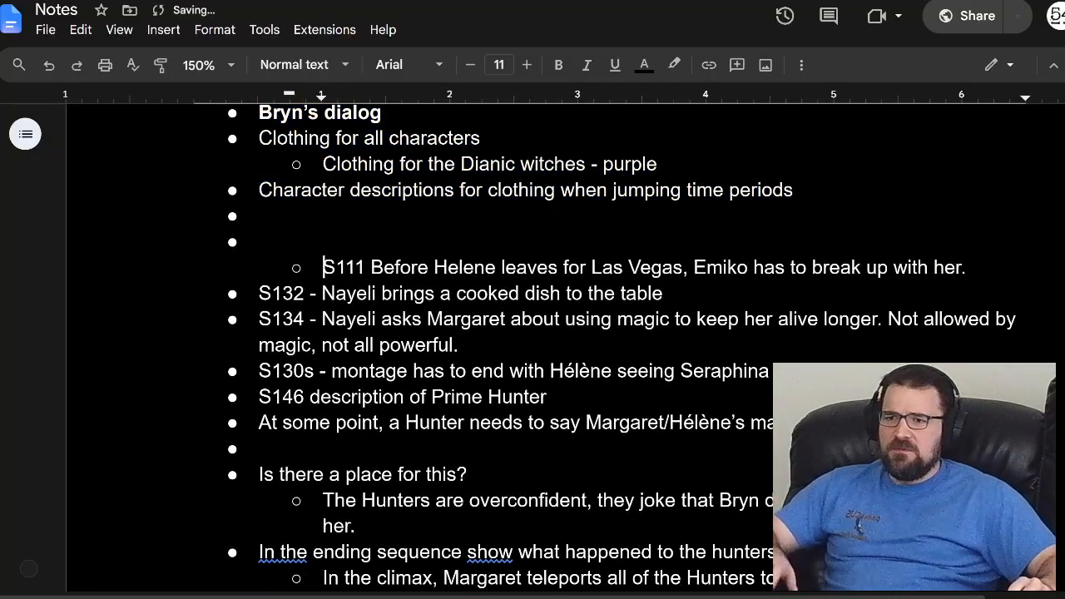
key("shift+Tab")
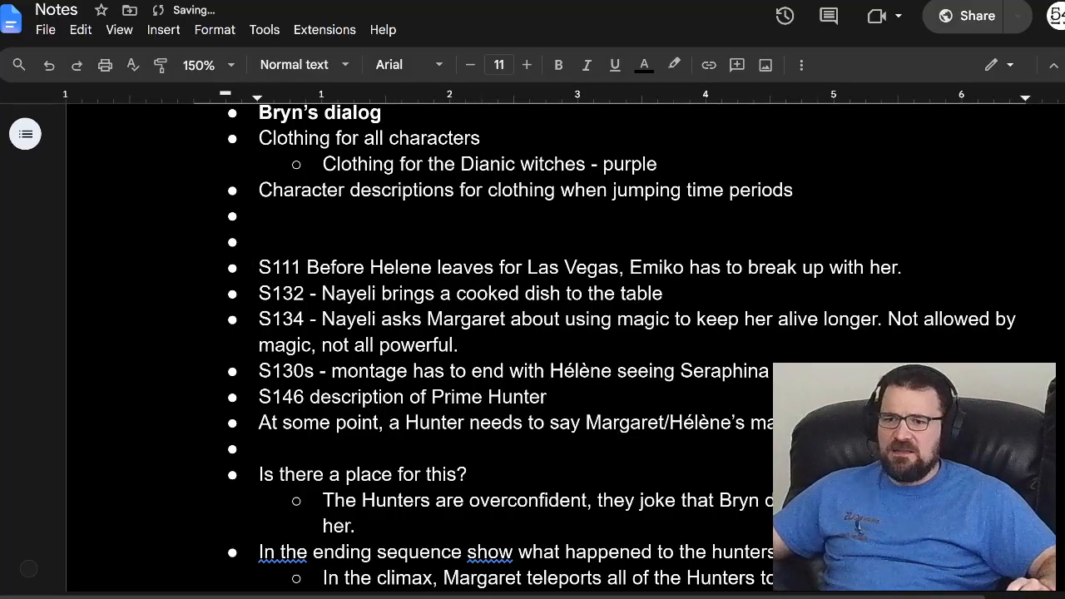
- Remove one empty bullet above the S111 note and the empty bullet before "Is there a place for this?"
scroll(532, 332, "down", 1)
scroll(532, 333, "down", 4)
scroll(532, 332, "up", 5)
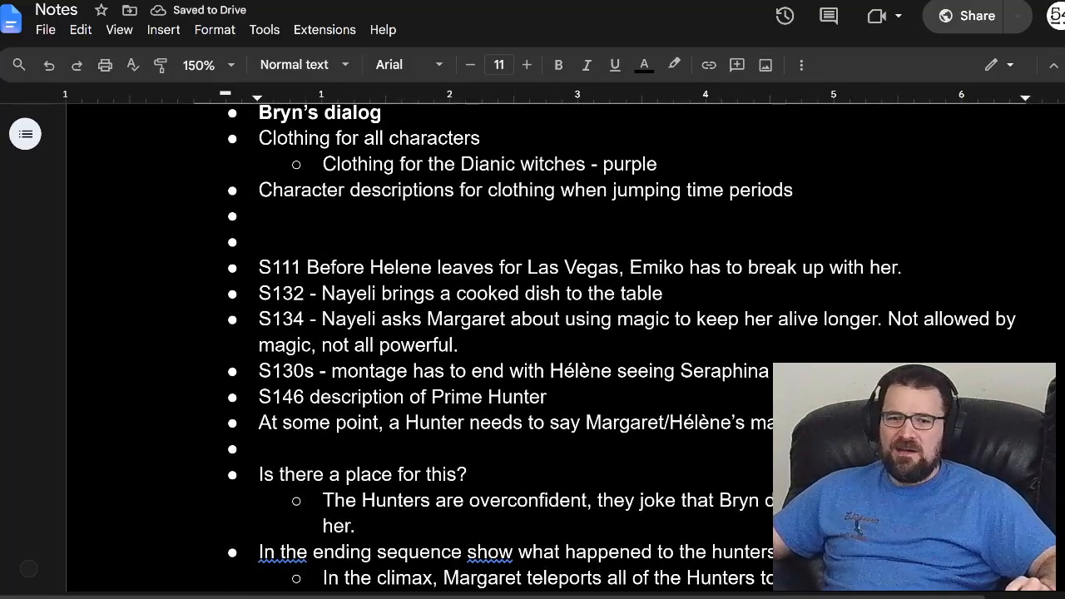
key("Up")
key("Delete")
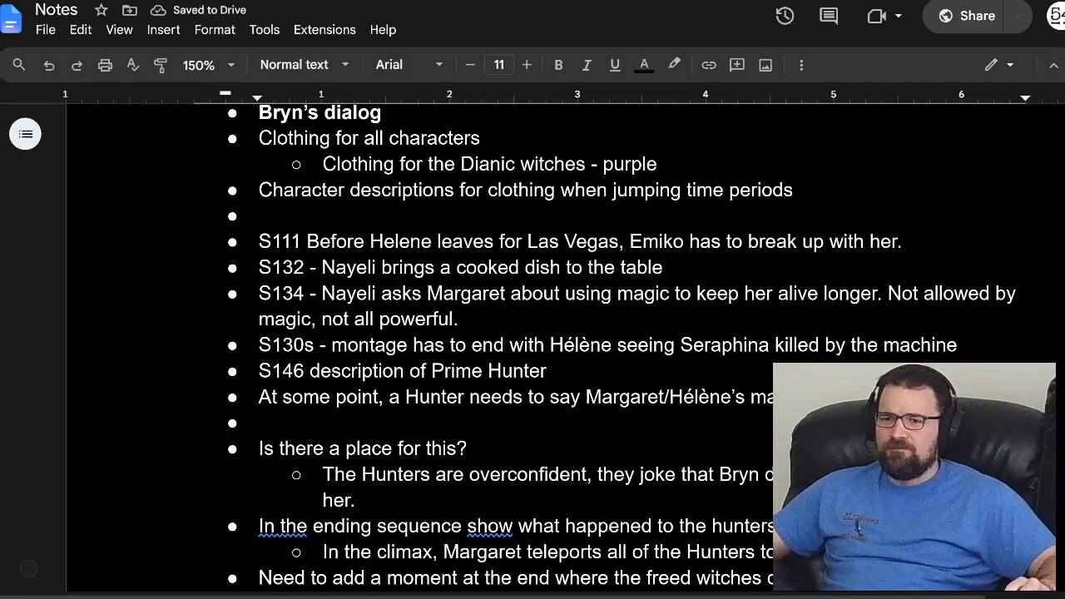
left_click(259, 423)
key("Delete")
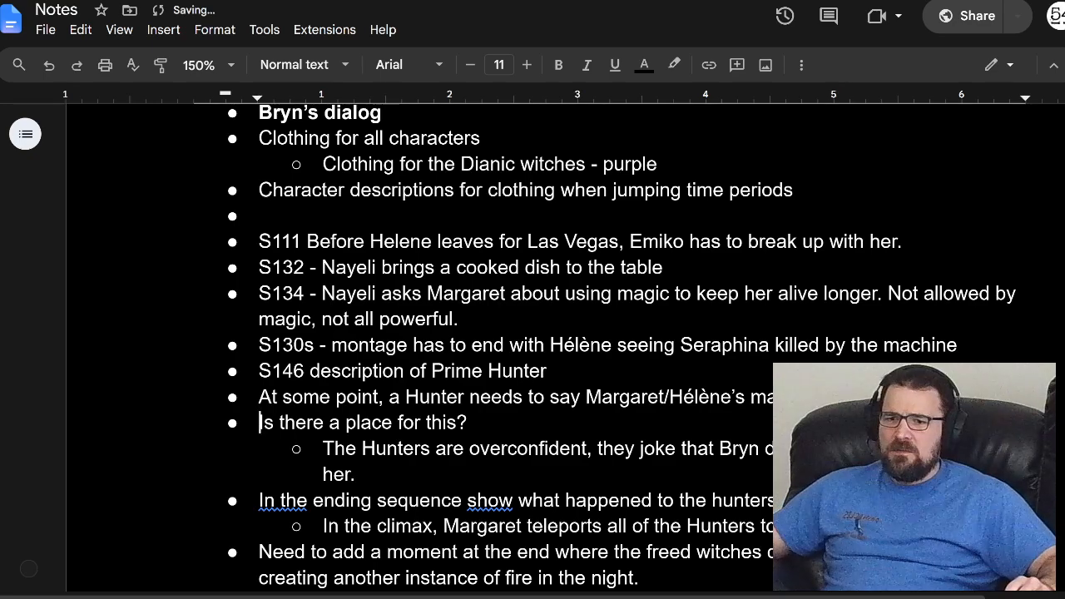
- Insert an empty bullet between "the image of fire in the night" and the "Limits on magic" note
scroll(532, 333, "down", 2)
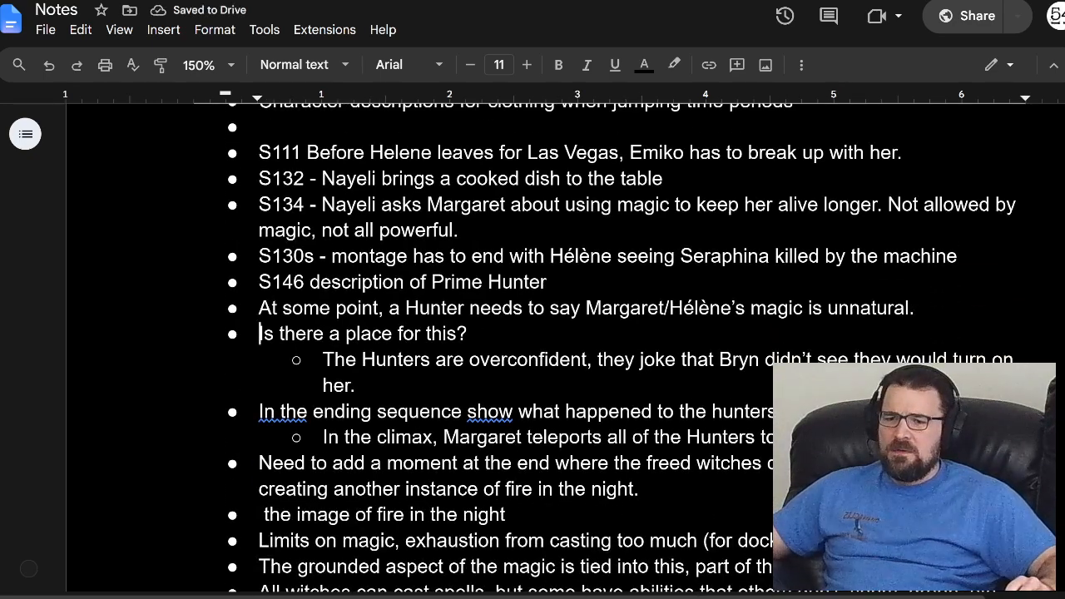
left_click(259, 515)
left_click(259, 541)
key("Return")
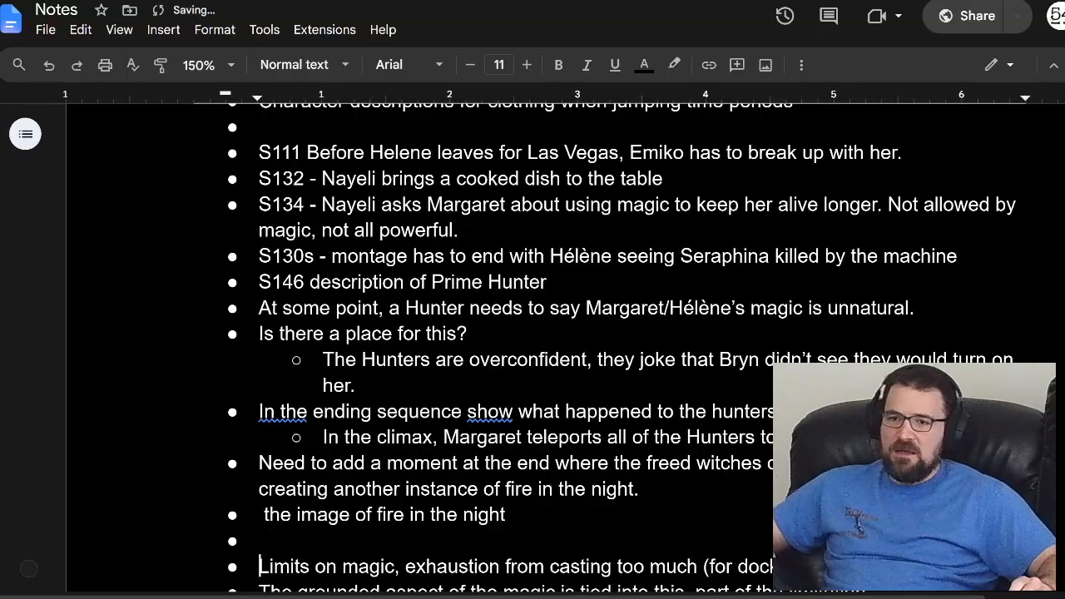
- Return to the S111 note, switch to the Fire In The Night screenplay and locate scene 111
scroll(533, 333, "up", 2)
scroll(533, 333, "up", 2)
left_click(337, 330)
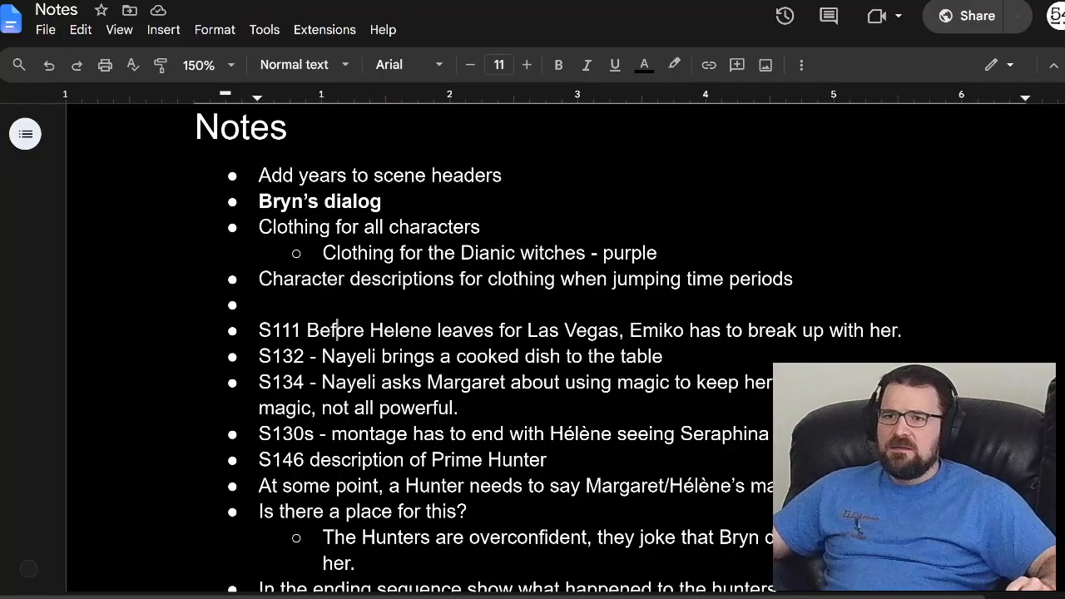
key("alt+Tab")
scroll(76, 242, "down", 10)
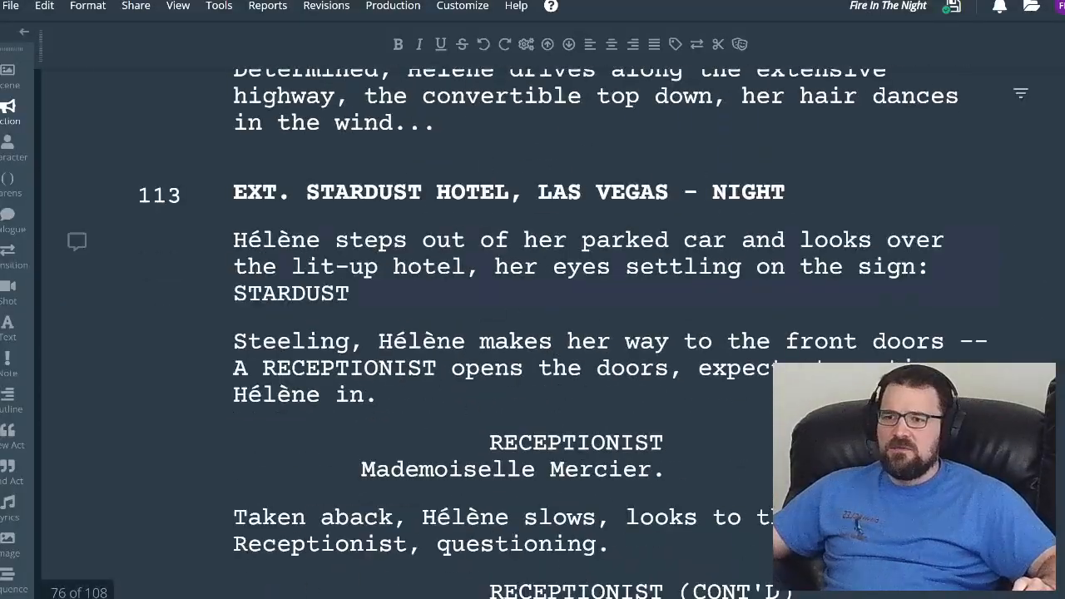
scroll(532, 332, "up", 10)
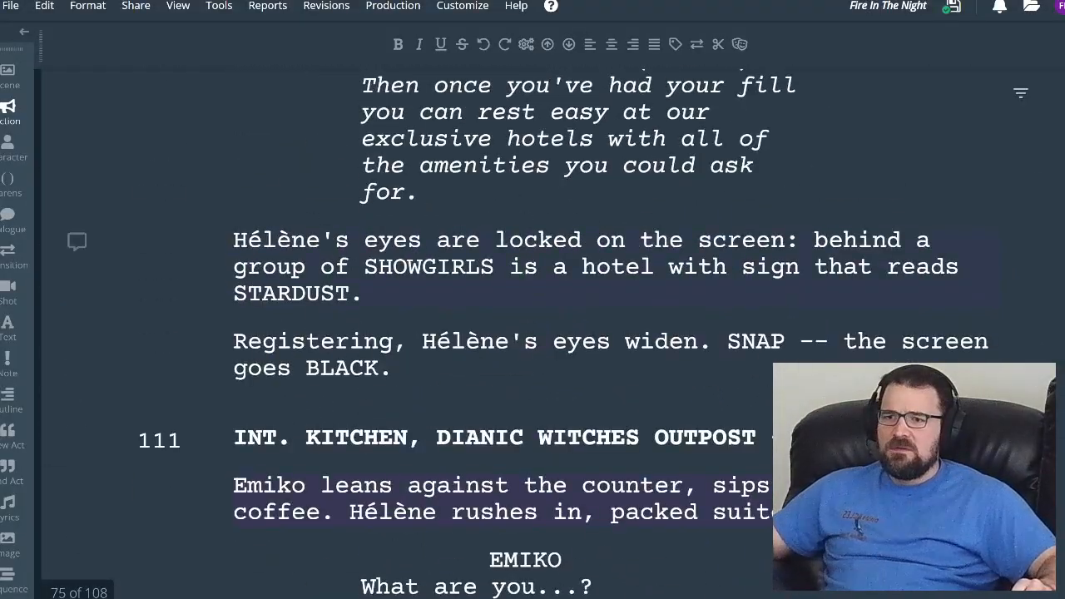
scroll(532, 333, "down", 4)
scroll(532, 333, "up", 4)
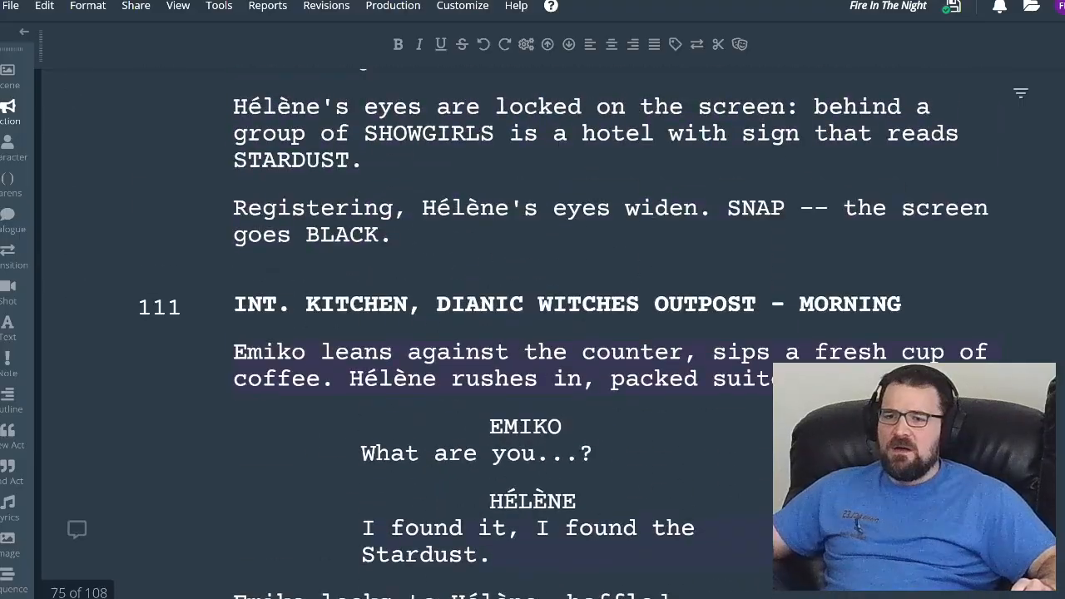
- Read scene 111 from Emiko at the counter through Hélène's farewell kiss
scroll(533, 333, "down", 2)
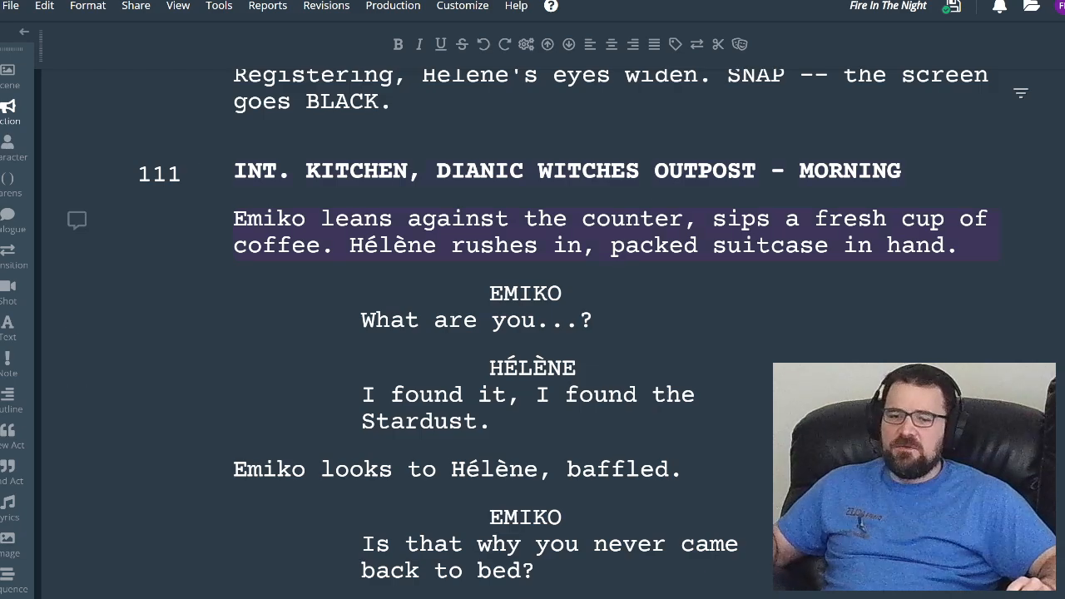
scroll(527, 320, "down", 3)
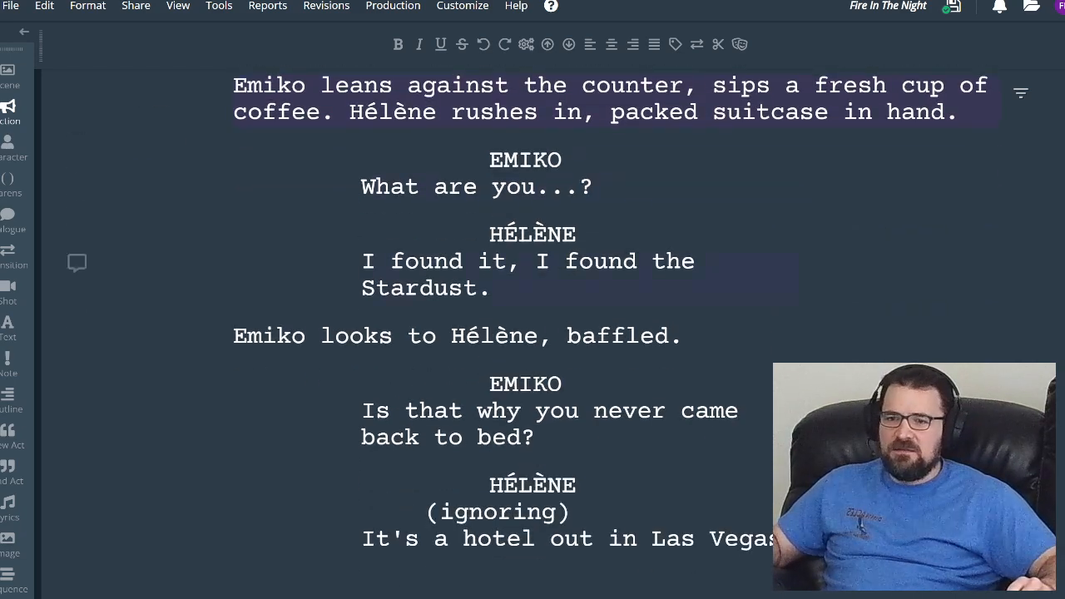
scroll(527, 333, "down", 3)
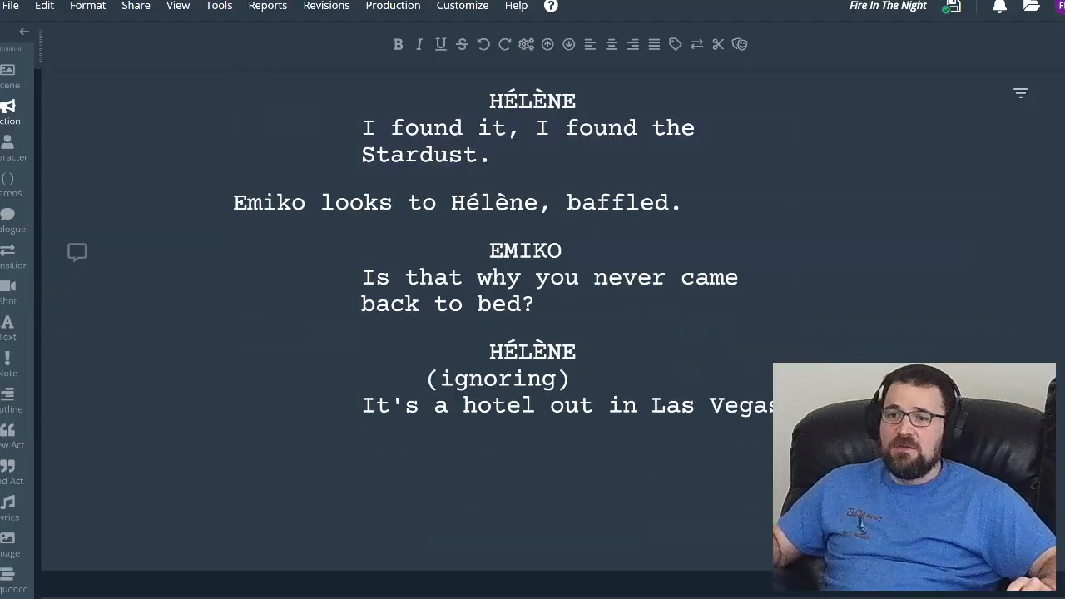
scroll(532, 332, "down", 10)
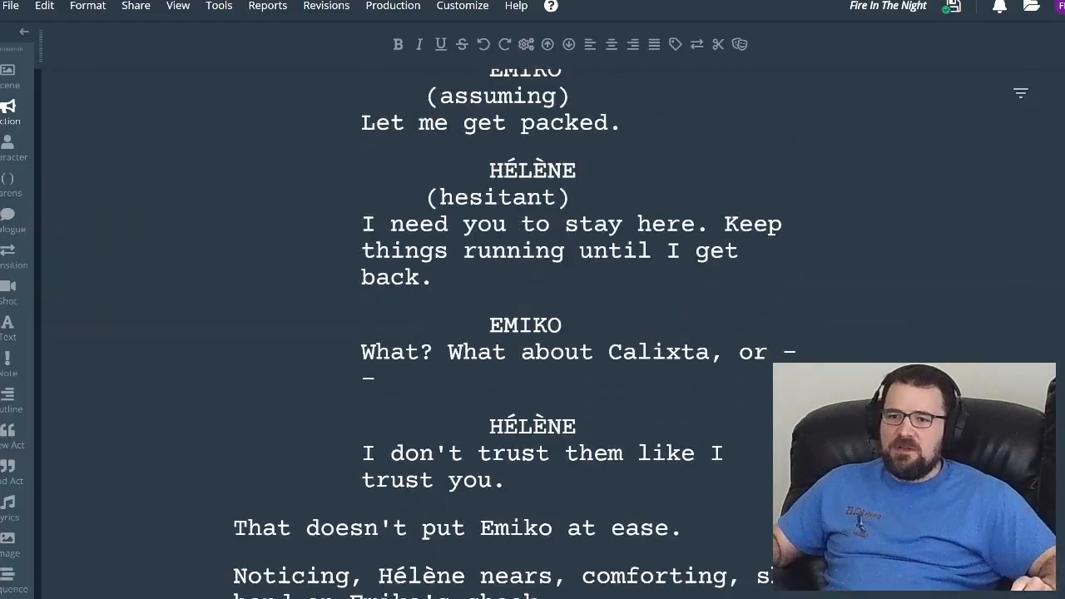
scroll(532, 333, "down", 3)
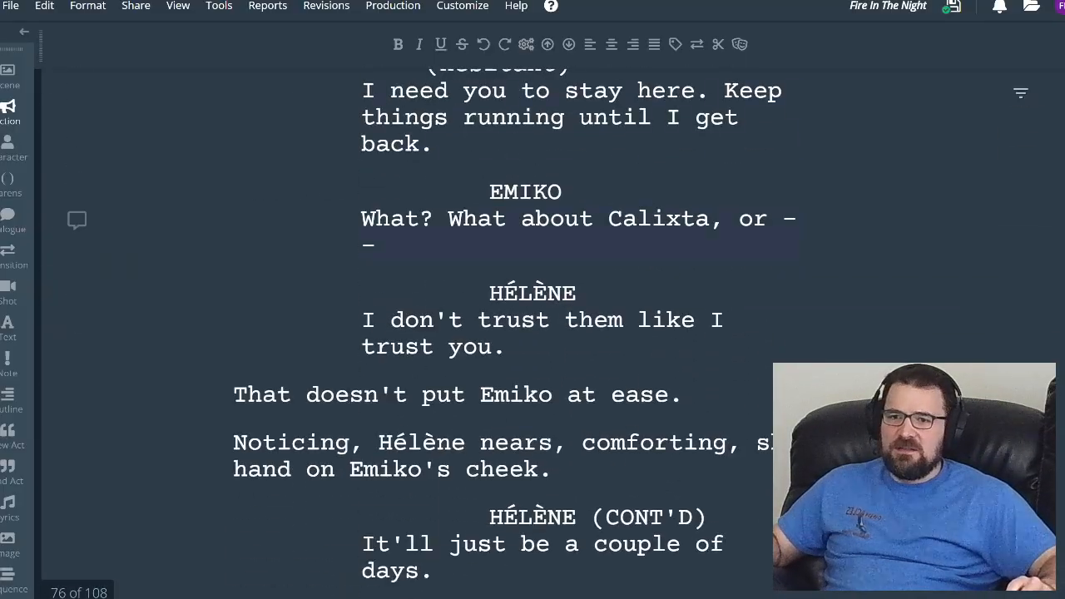
scroll(532, 333, "down", 10)
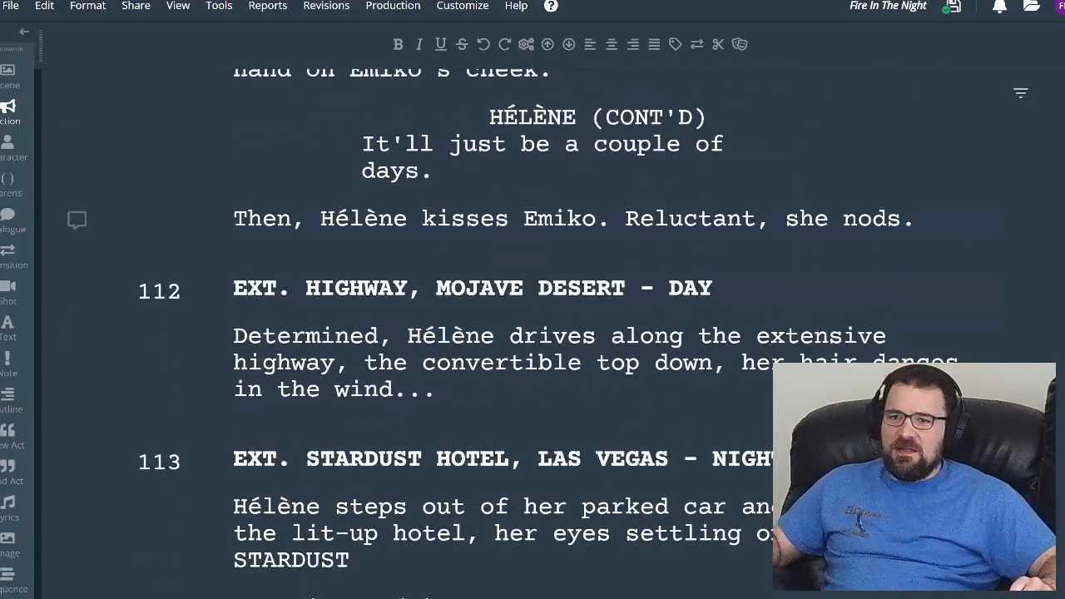
scroll(532, 332, "up", 7)
scroll(532, 333, "up", 3)
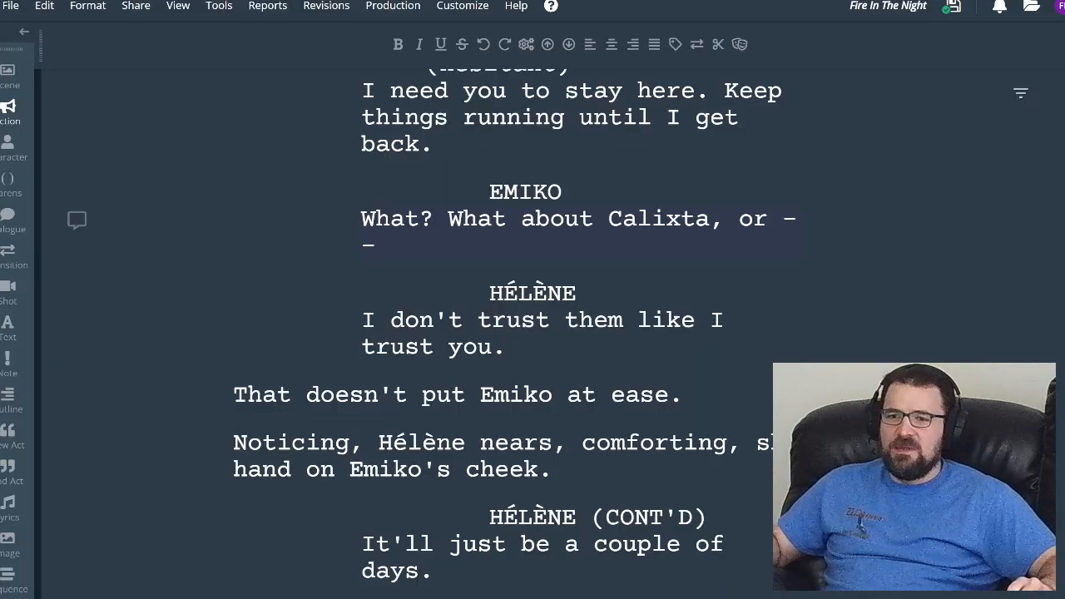
- Reread the Emiko and Hélène exchange in scene 111 to examine where a break-up could fit
scroll(435, 541, "up", 9)
scroll(436, 542, "up", 12)
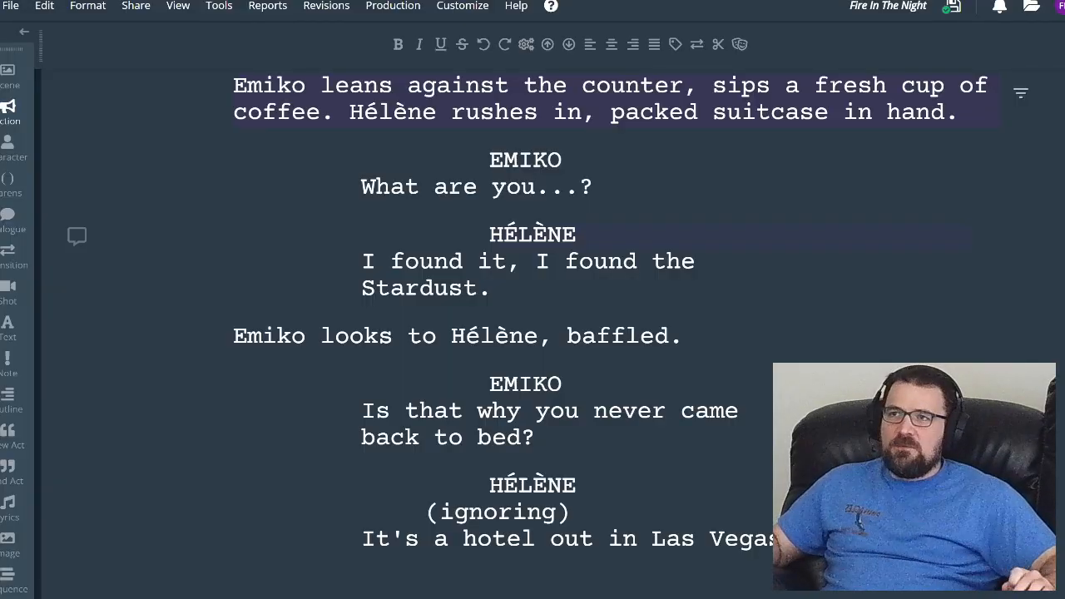
scroll(532, 333, "down", 6)
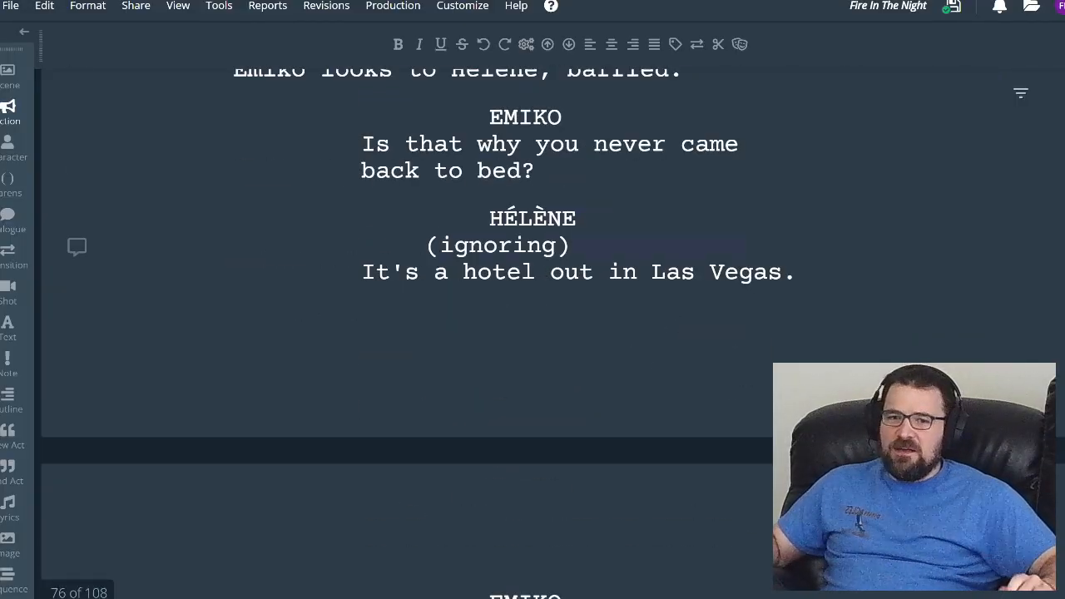
scroll(532, 333, "down", 9)
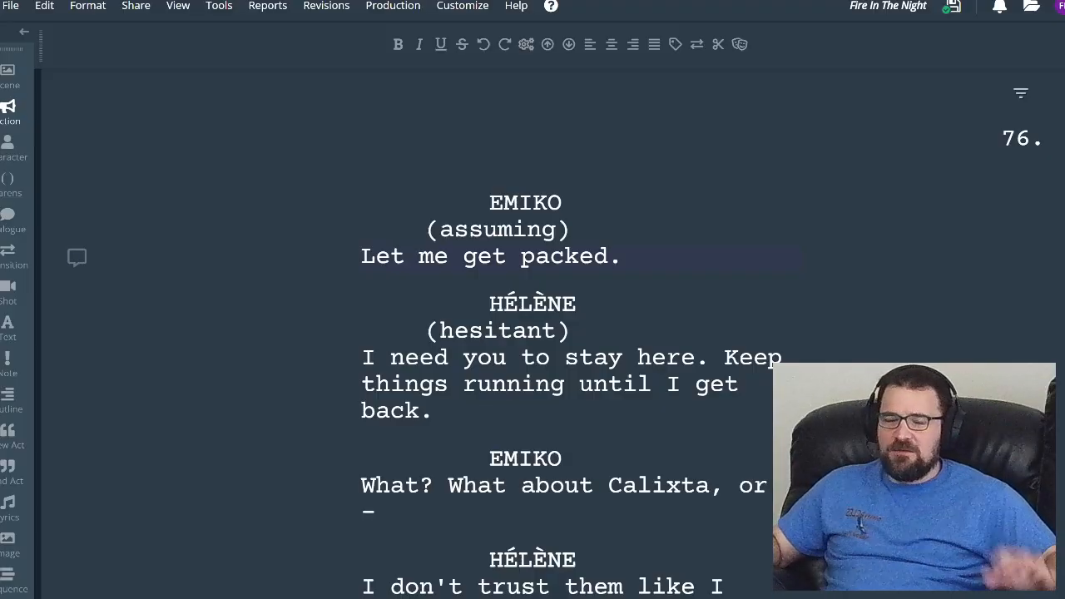
scroll(532, 333, "down", 2)
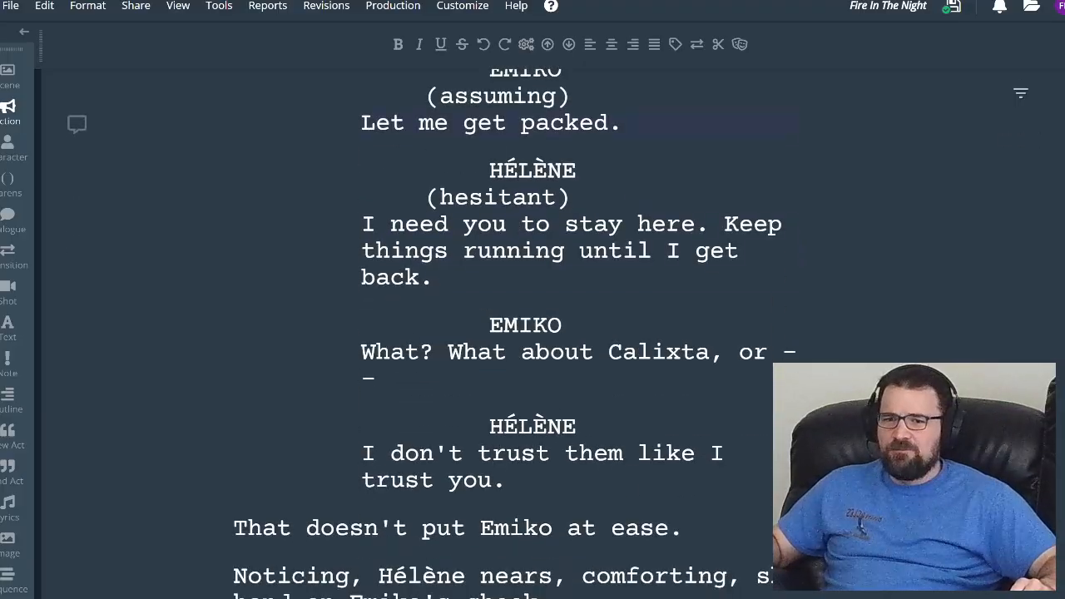
scroll(532, 333, "up", 6)
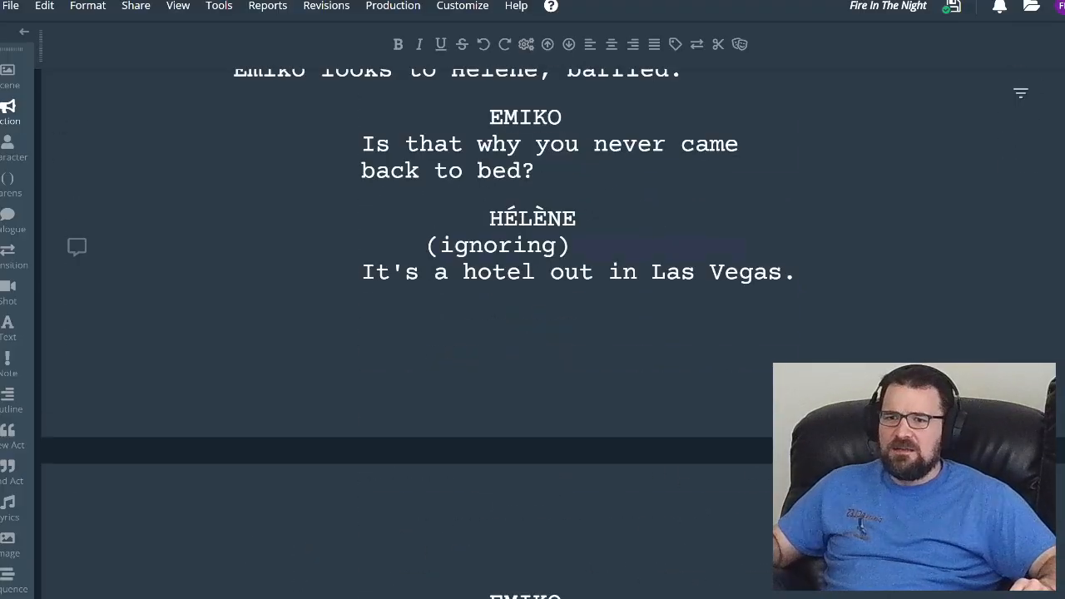
scroll(533, 333, "down", 6)
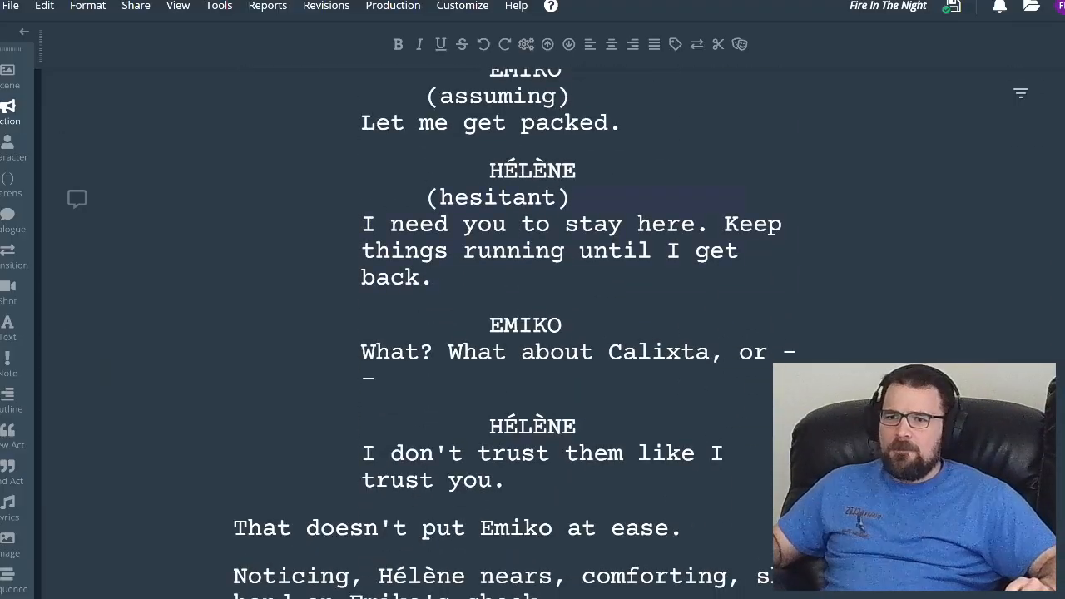
left_click(363, 224)
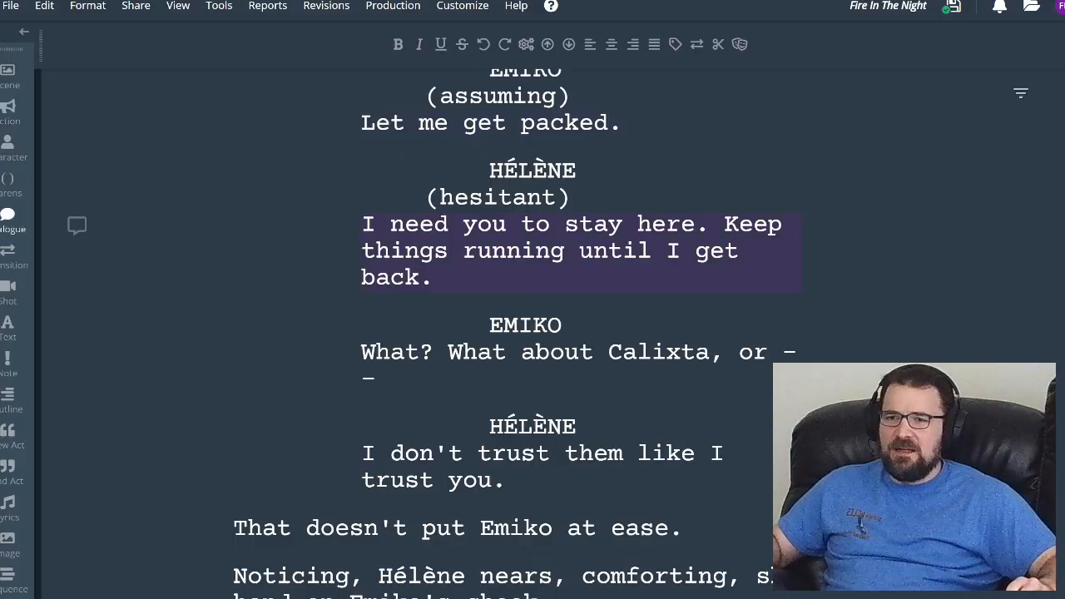
scroll(533, 332, "down", 2)
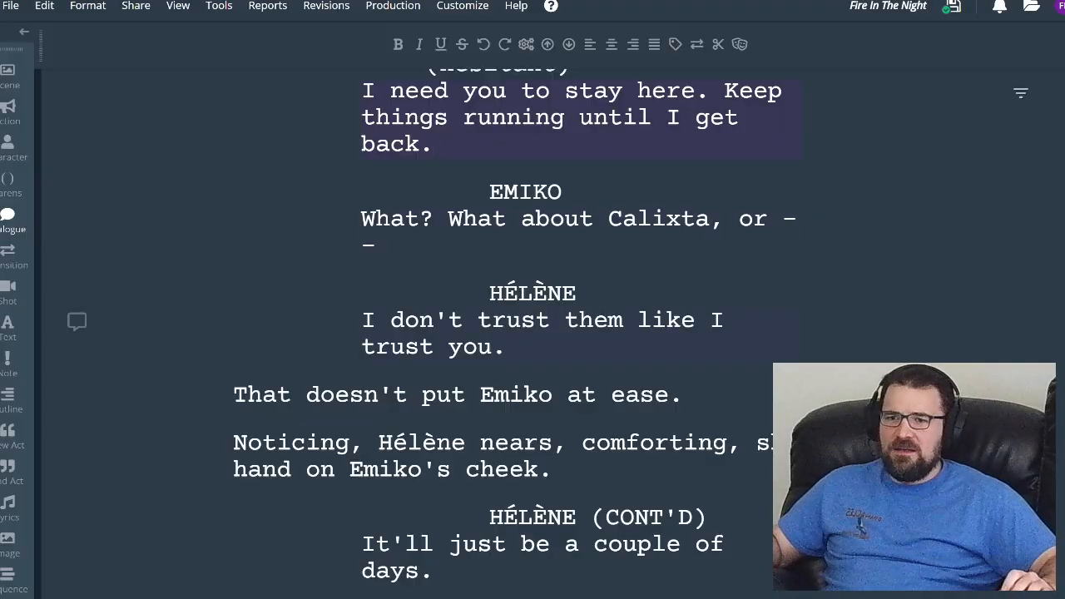
scroll(532, 332, "down", 2)
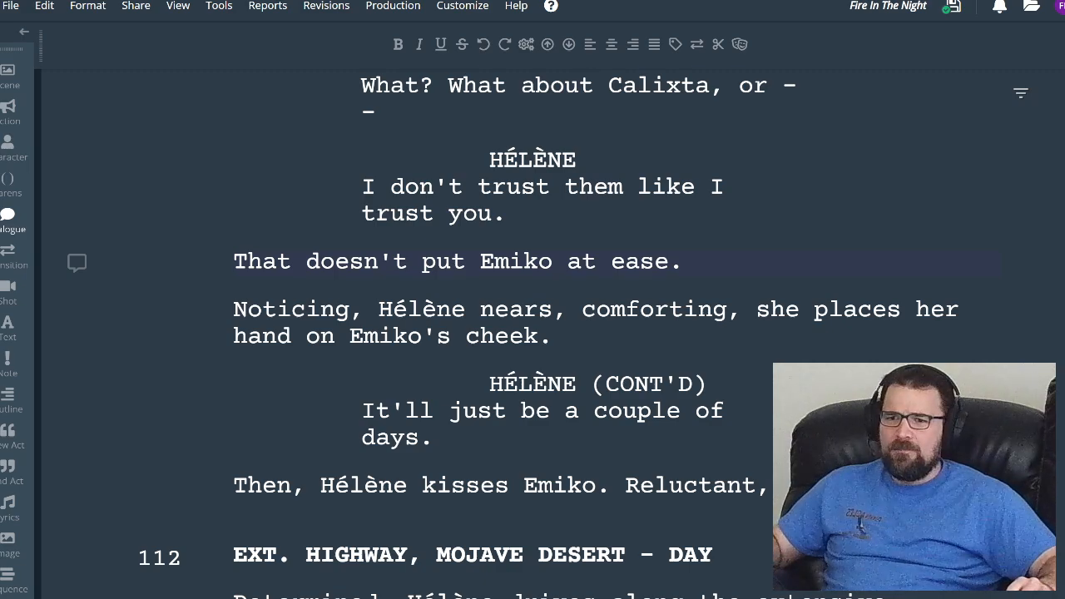
- Delete Hélène's "couple of days" dialogue and the kiss action ending scene 111, and add an empty line there
left_click(567, 337)
scroll(549, 416, "down", 2)
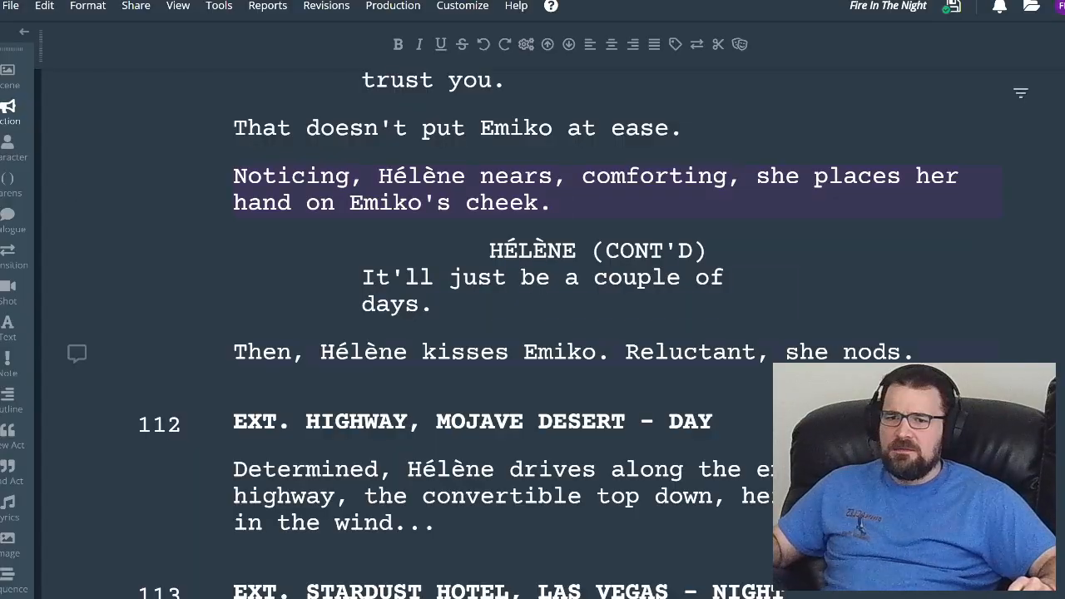
key("BackSpace")
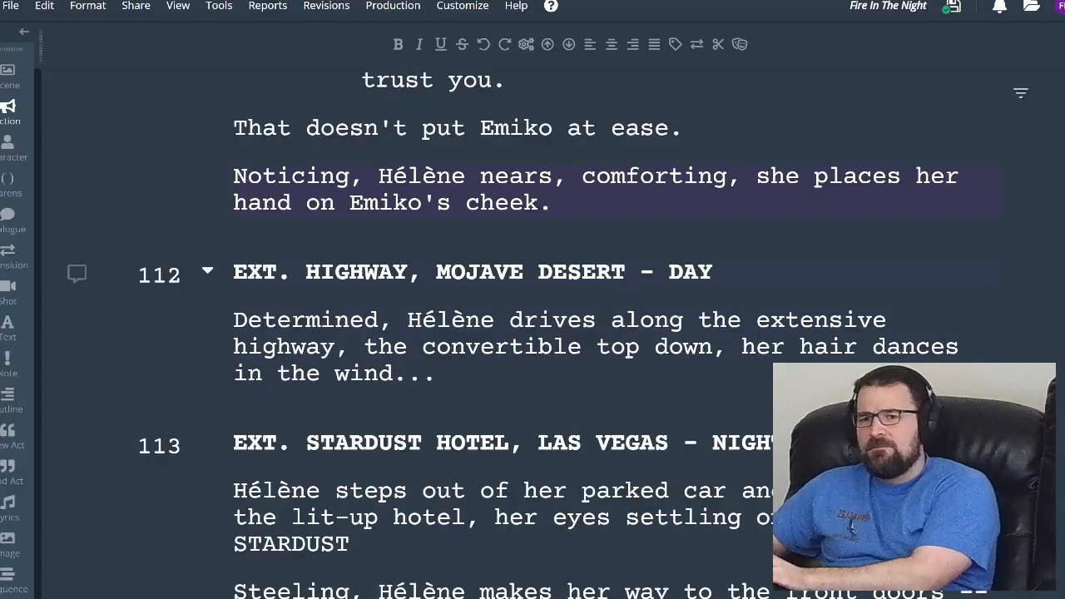
key("Return")
- Split the action line into two sentences: "Noticing, Hélène nears. Comforting, she places her hand on Emiko's cheek."
key("Up")
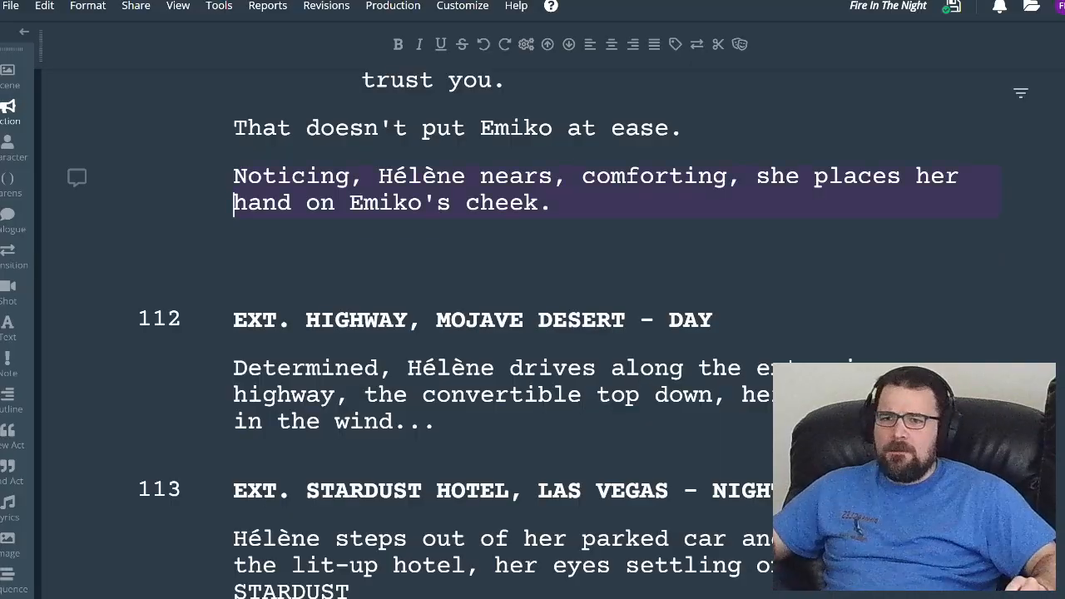
key("BackSpace")
type(".")
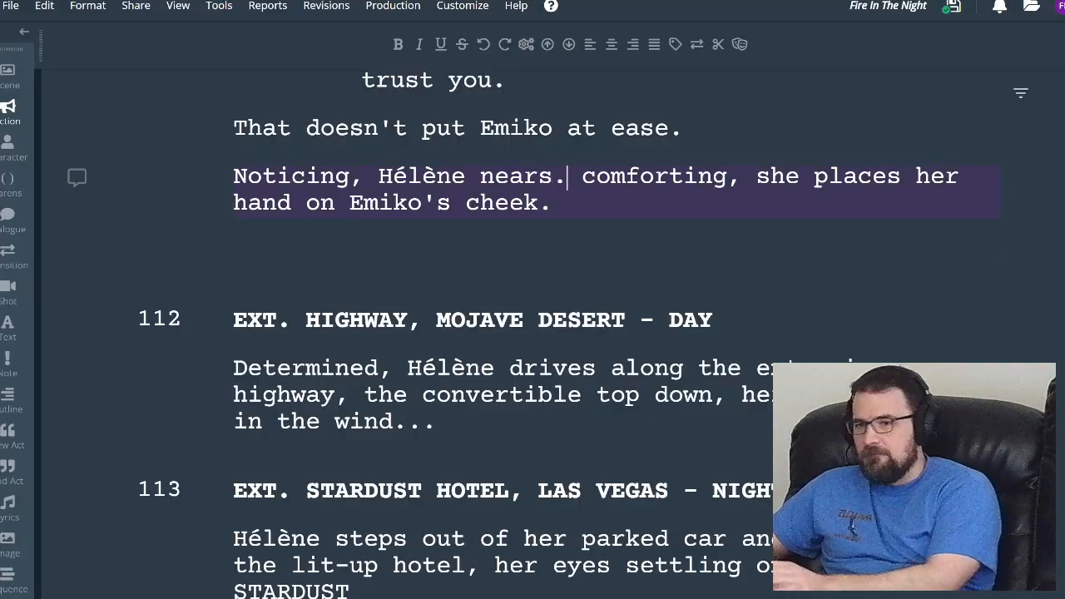
key("Right")
key("Delete")
type("C")
- Add a dialogue block for Emiko after the hand-on-cheek action in scene 111, opening with "You don't trust me"
key("Down")
key("Return")
key("Tab")
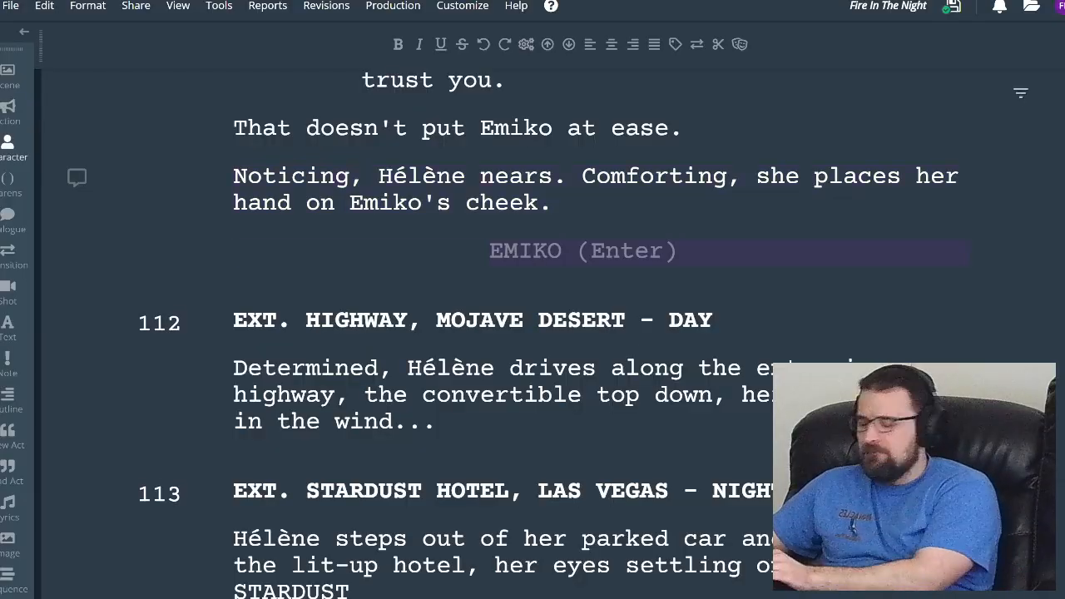
key("Return")
scroll(399, 333, "up", 2)
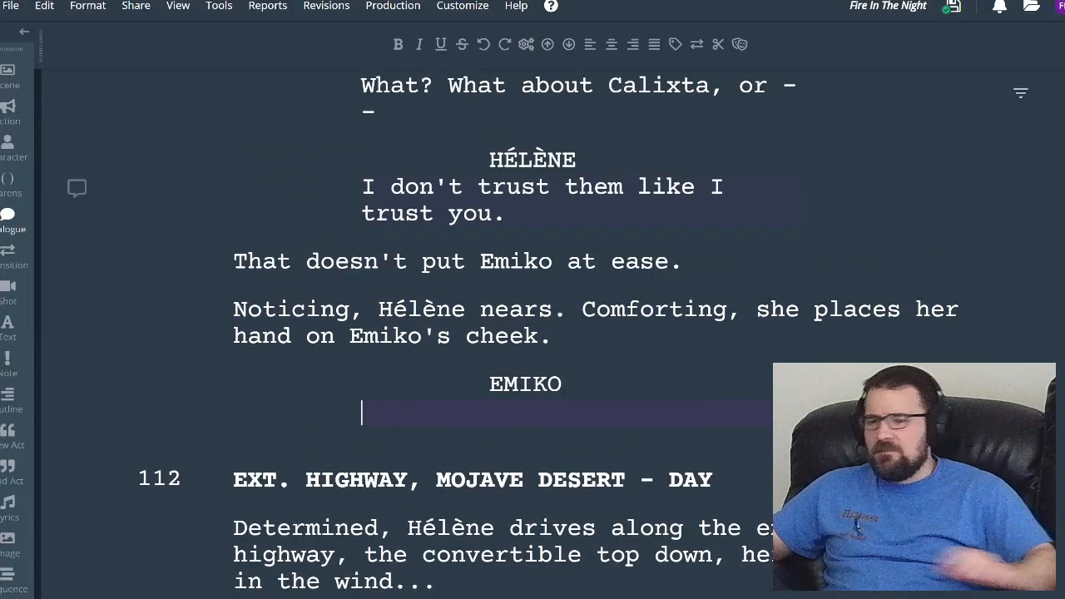
type("You don'")
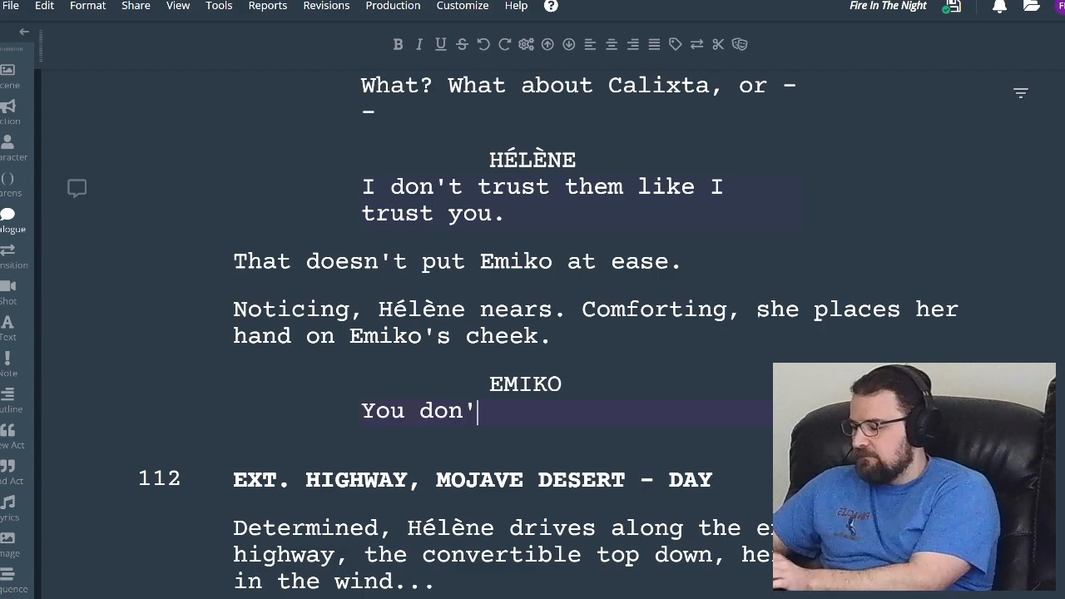
type("t trust me")
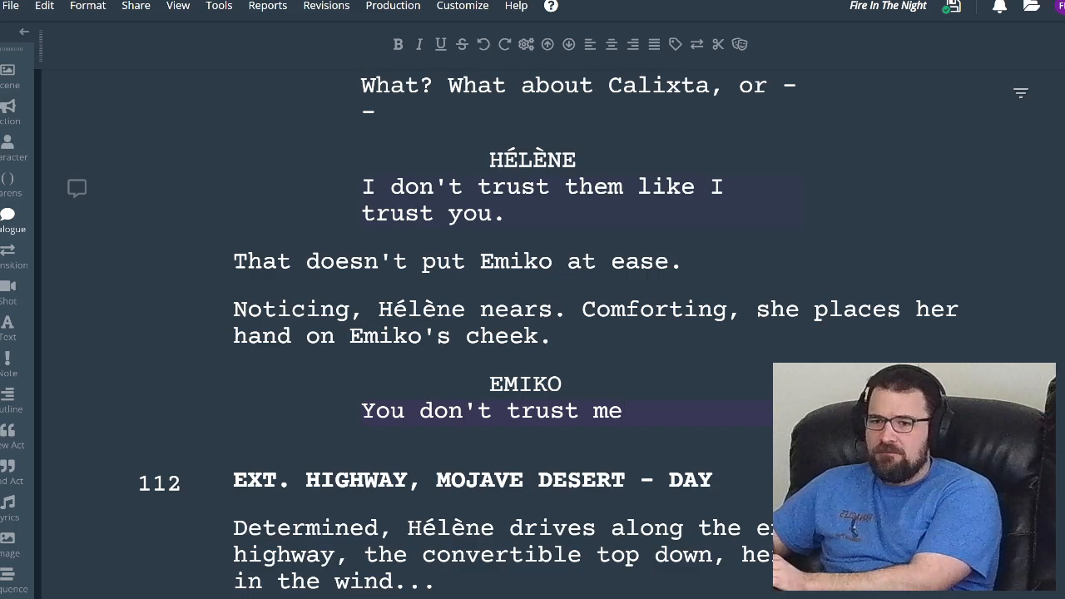
- Complete Emiko's line so it reads "You don't trust me... or you'd let me come with you."
key("BackSpace")
key("BackSpace")
type("e.. ")
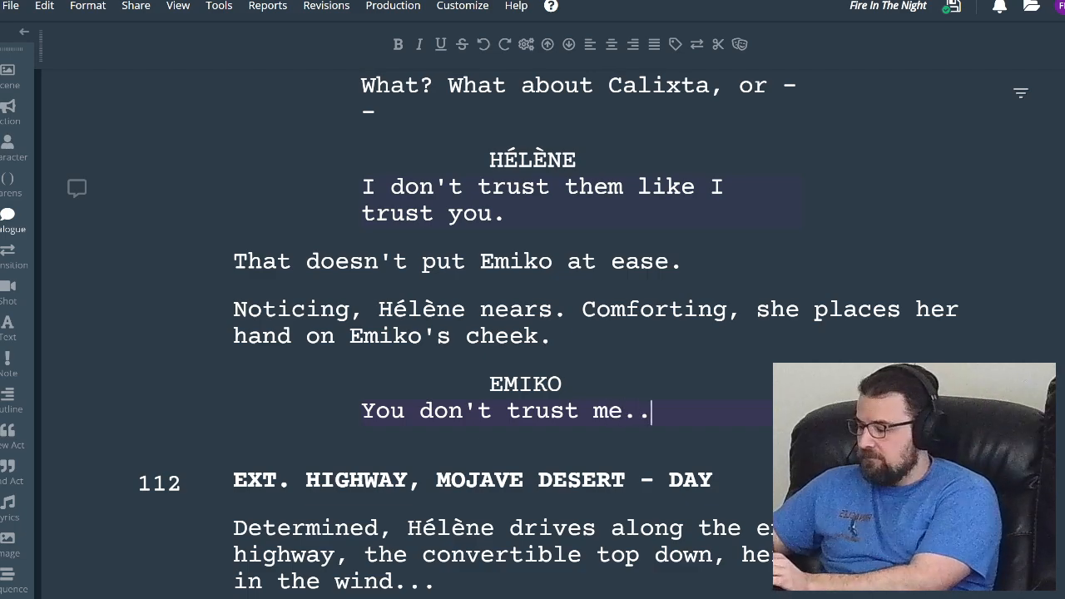
type(". or ")
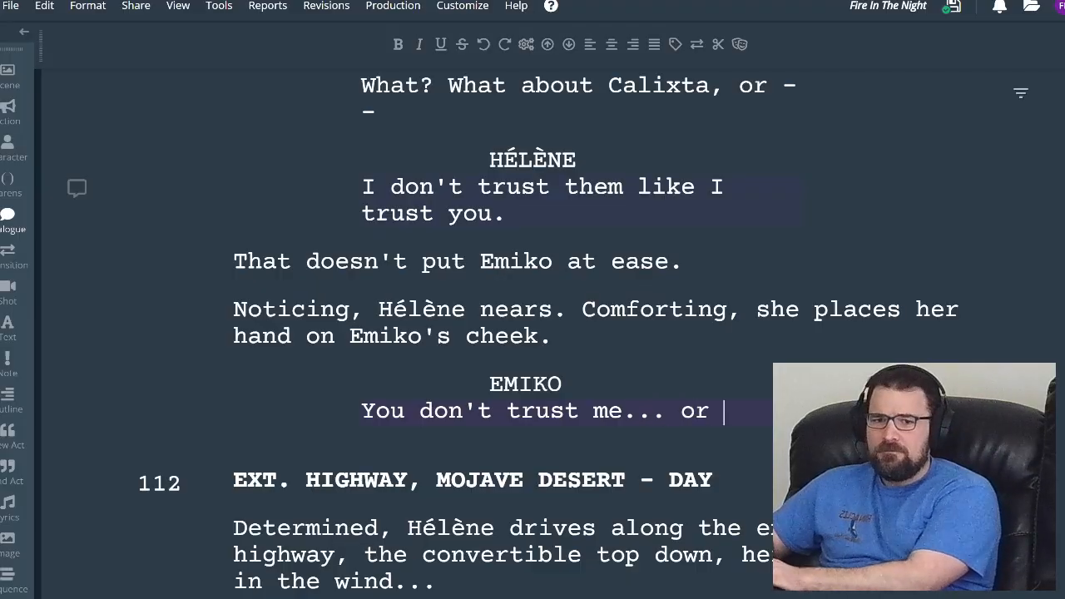
type("you l")
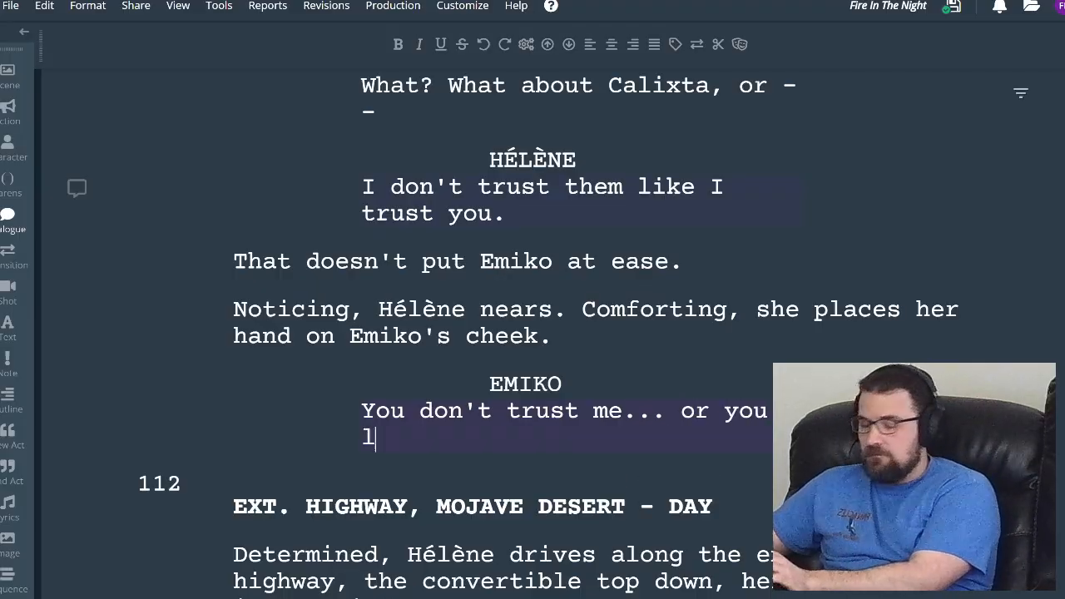
type("et me come wihth")
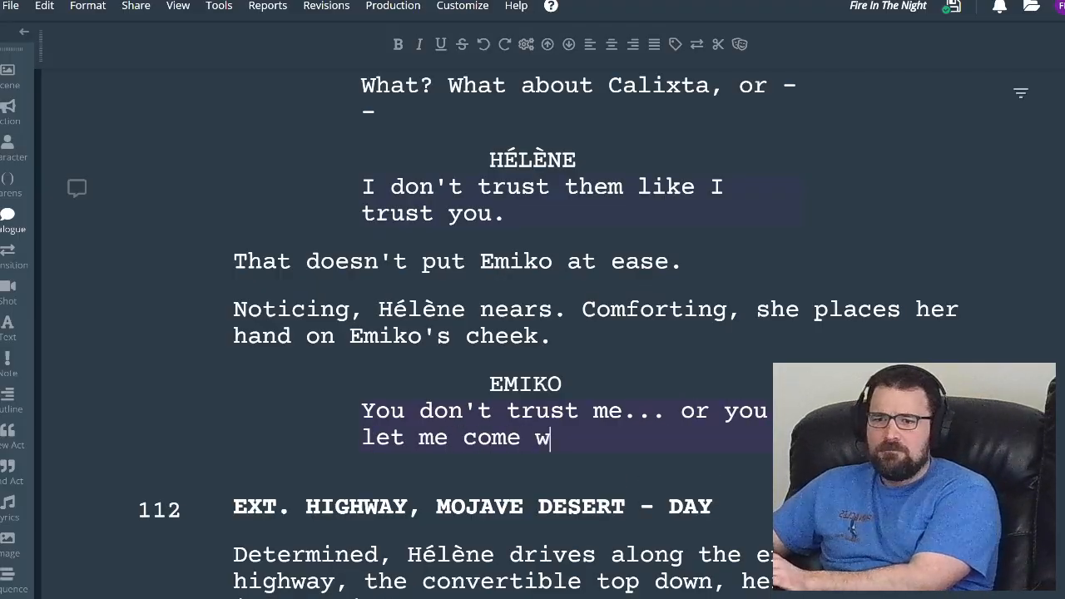
key("BackSpace")
key("BackSpace")
type("you.")
key("BackSpace")
key("Left")
key("Left")
key("Left")
key("Left")
key("Left")
key("Left")
key("BackSpace")
key("Right")
type("h")
key("Right")
key("Right")
key("Right")
key("Right")
key("Right")
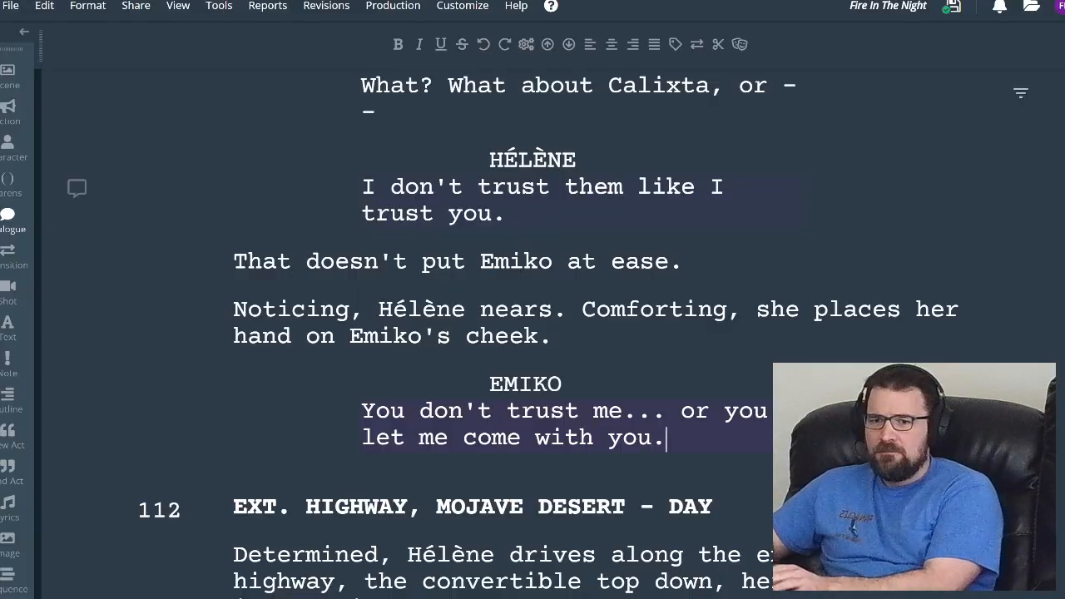
- Add a reply from Hélène below Emiko's line, with the dialogue "Emiko..."
key("Return")
key("Tab")
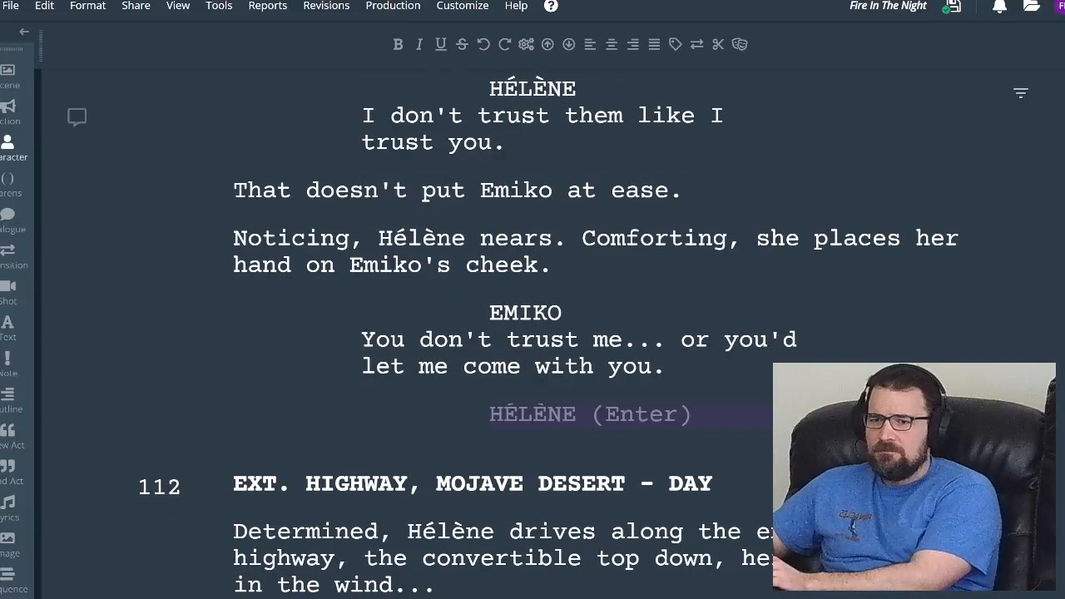
key("Return")
type("Emi")
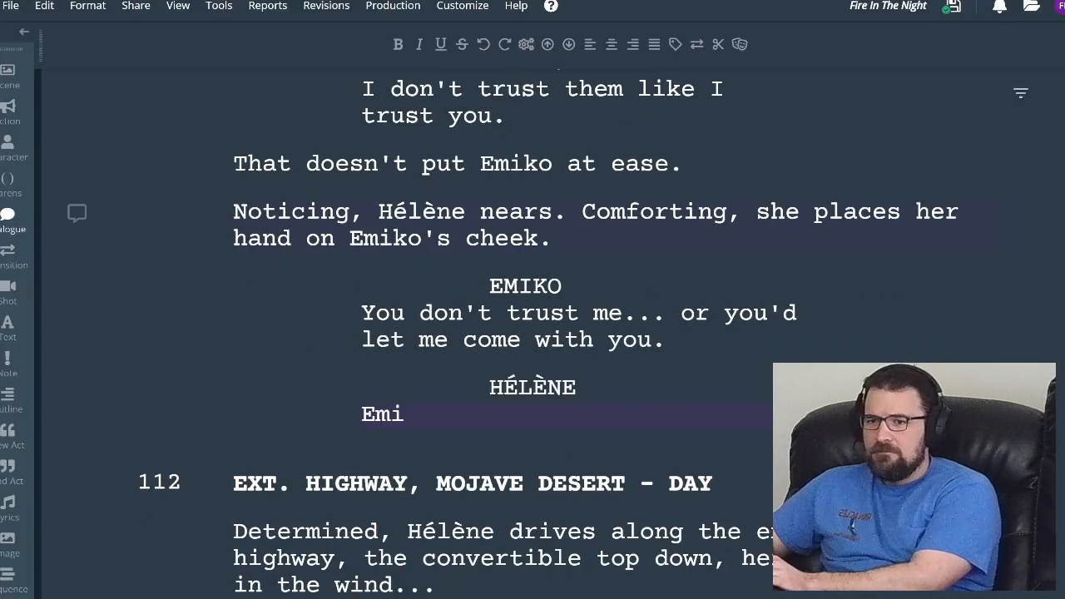
type("ko")
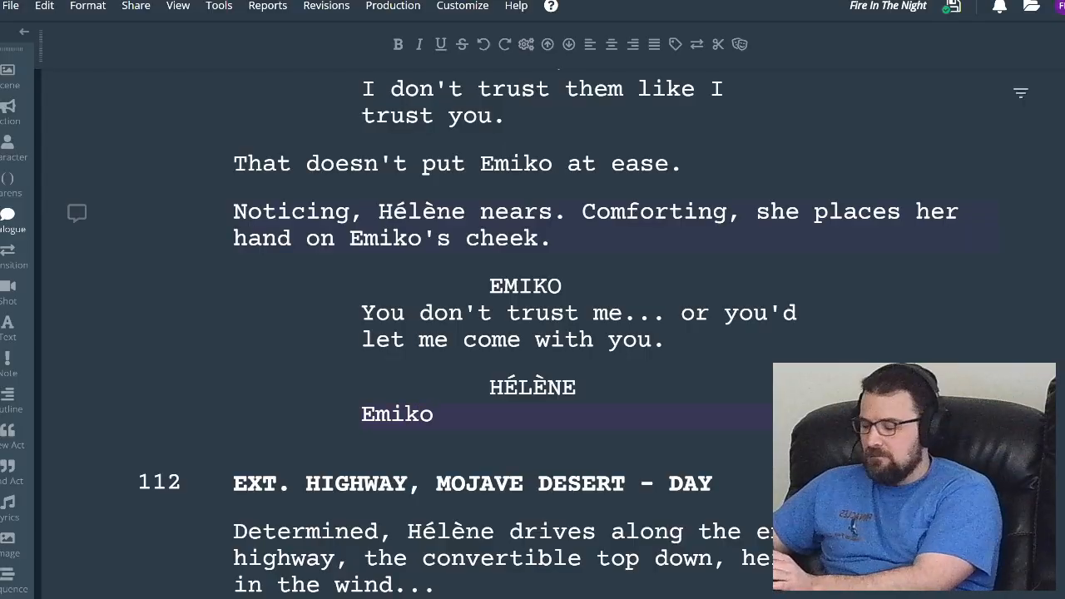
type("...")
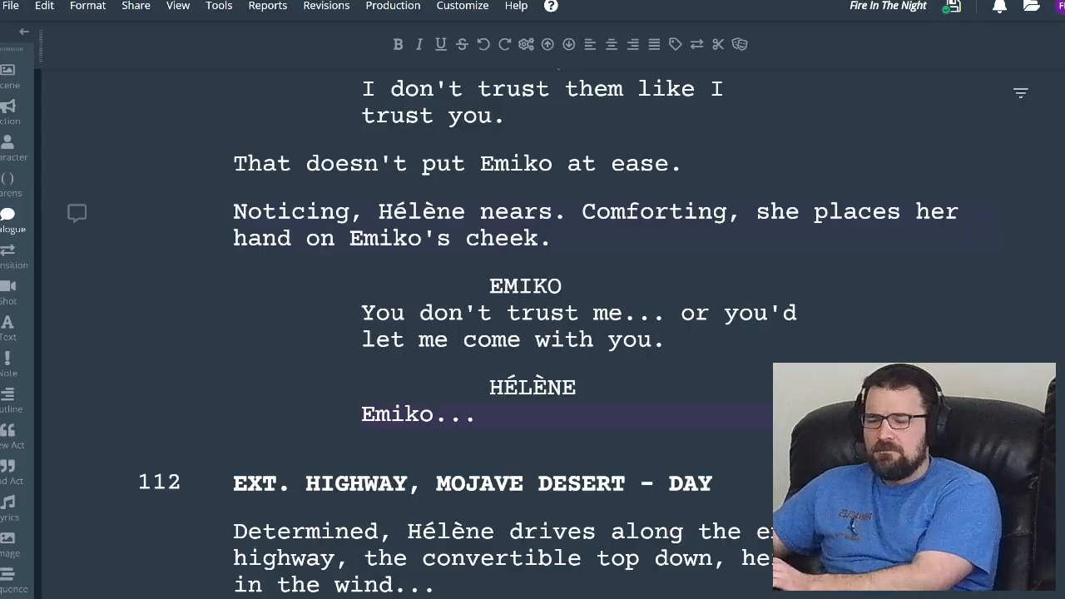
- Add another Emiko dialogue block opening with "Hélène.", reusing the accented name from scene 112 and formatting it as dialogue
key("Return")
key("Return")
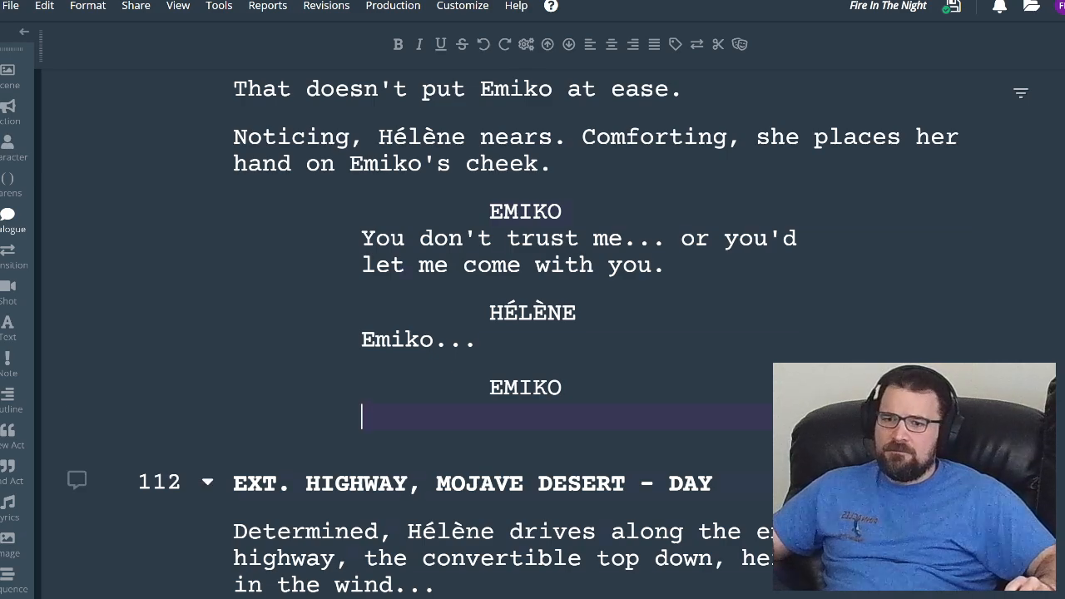
left_click(420, 532)
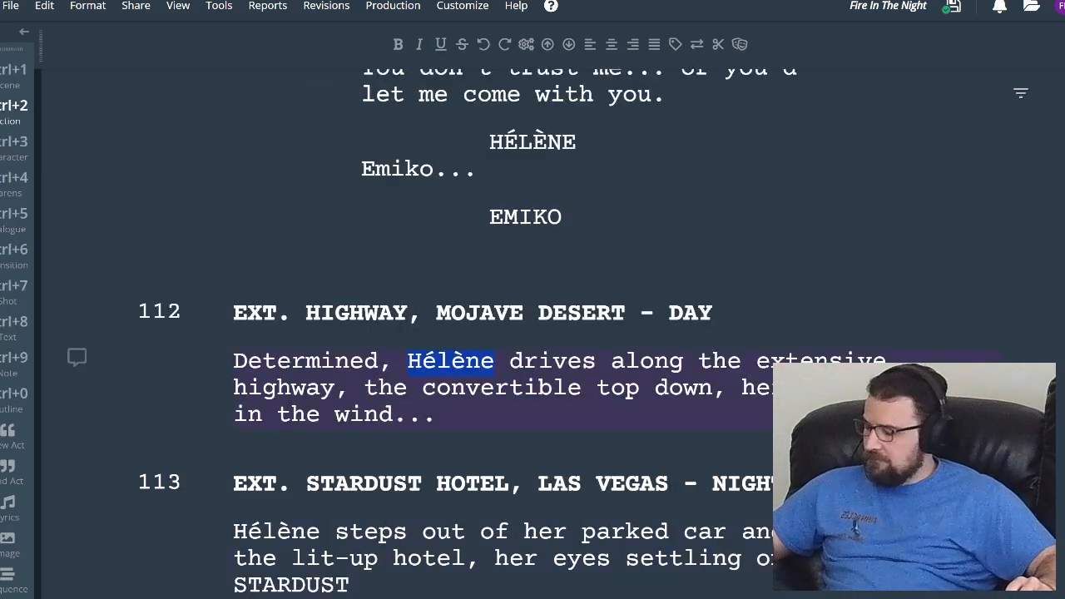
left_click(364, 247)
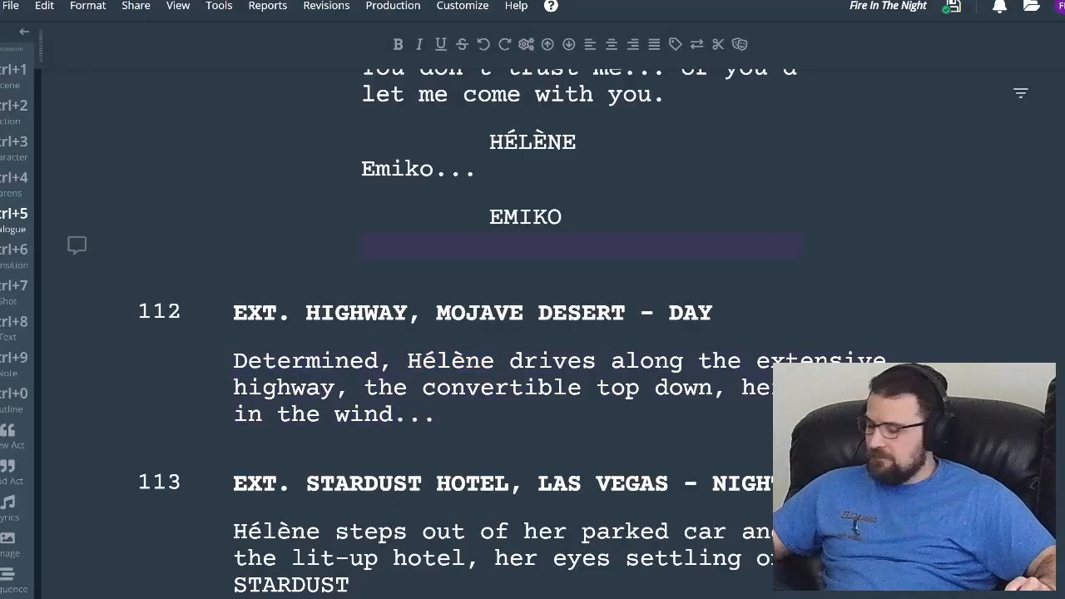
type("Hélène")
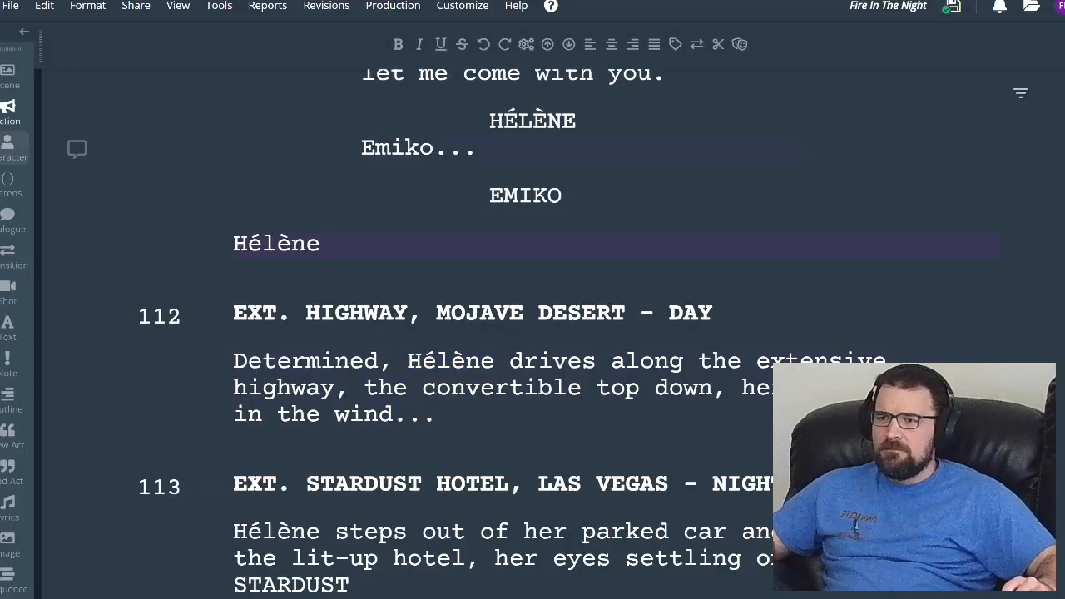
left_click(10, 219)
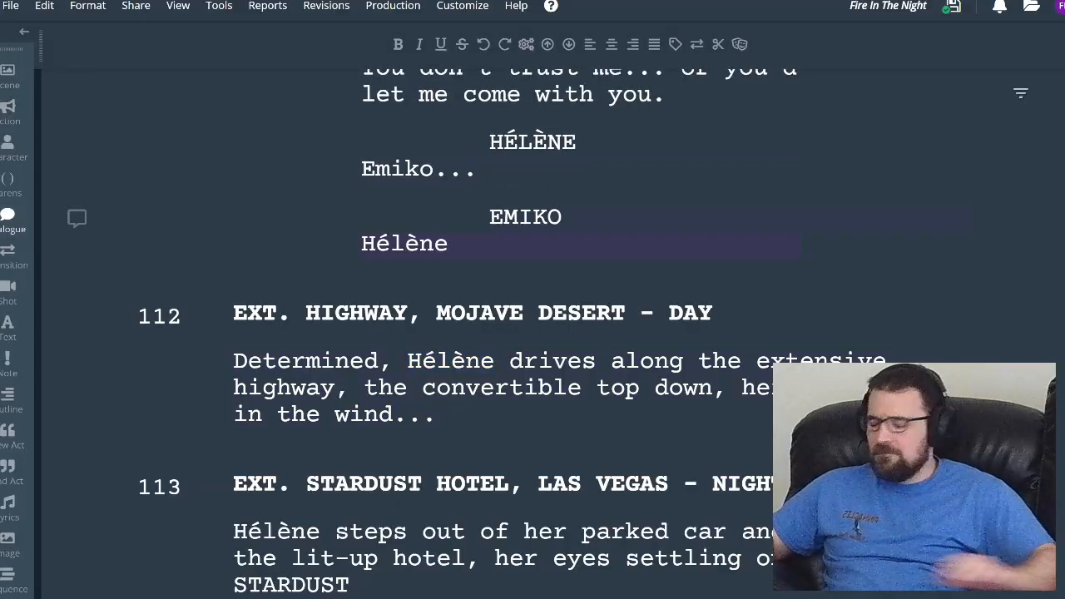
type(". ")
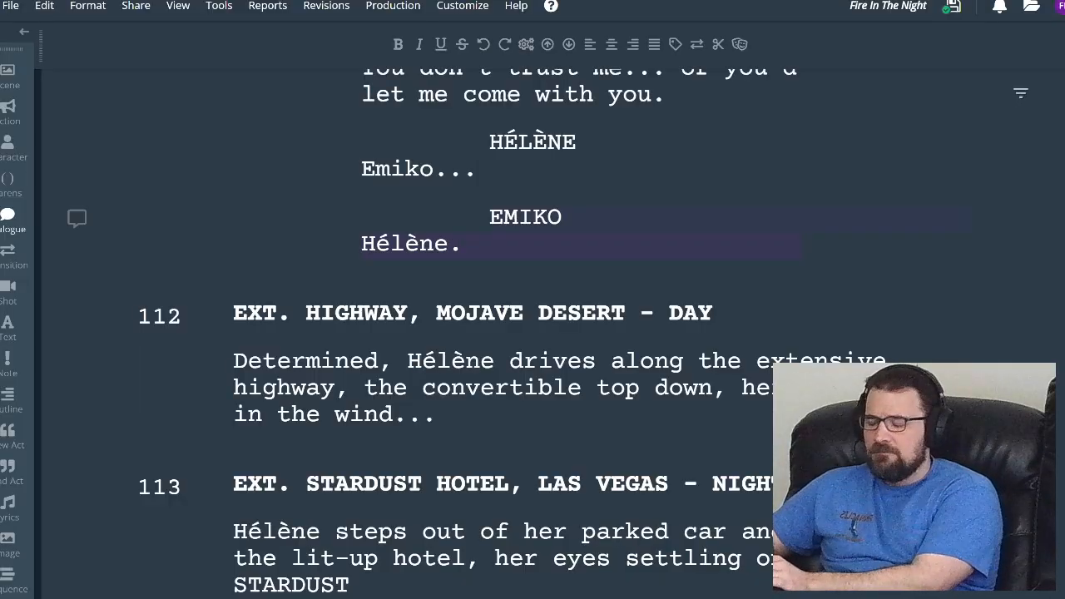
- Continue Emiko's dialogue with "You've never let me in, not really, not fully."
type("You'v")
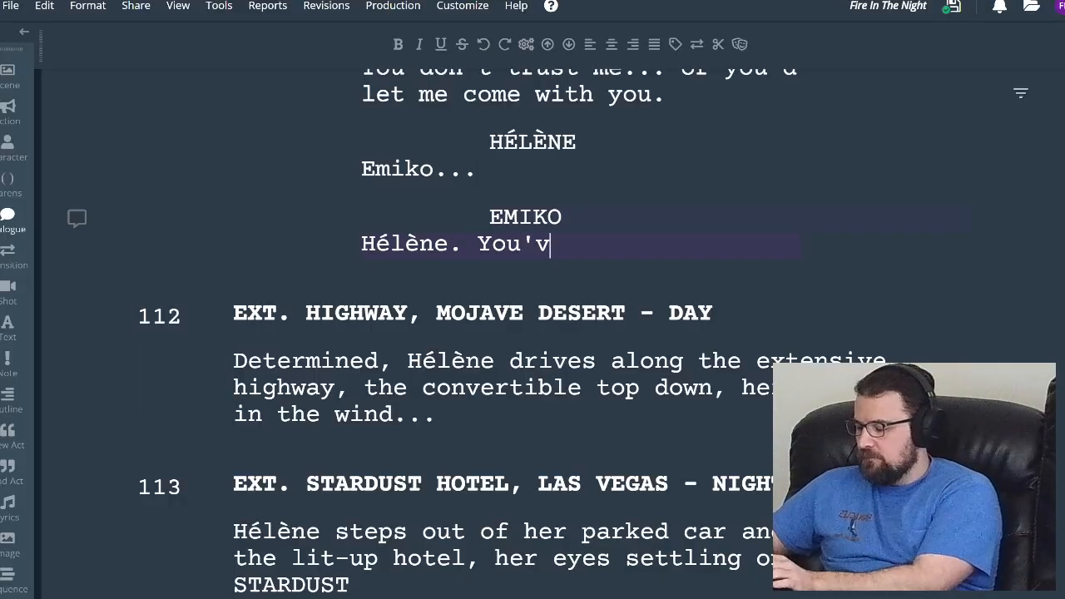
type("e never let me in, not ")
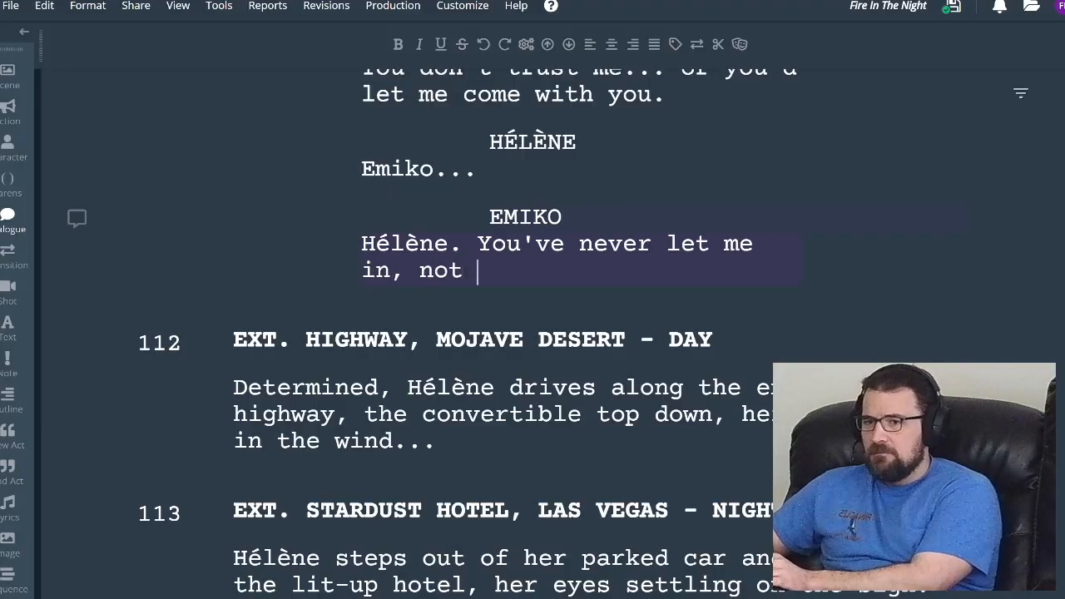
type("really")
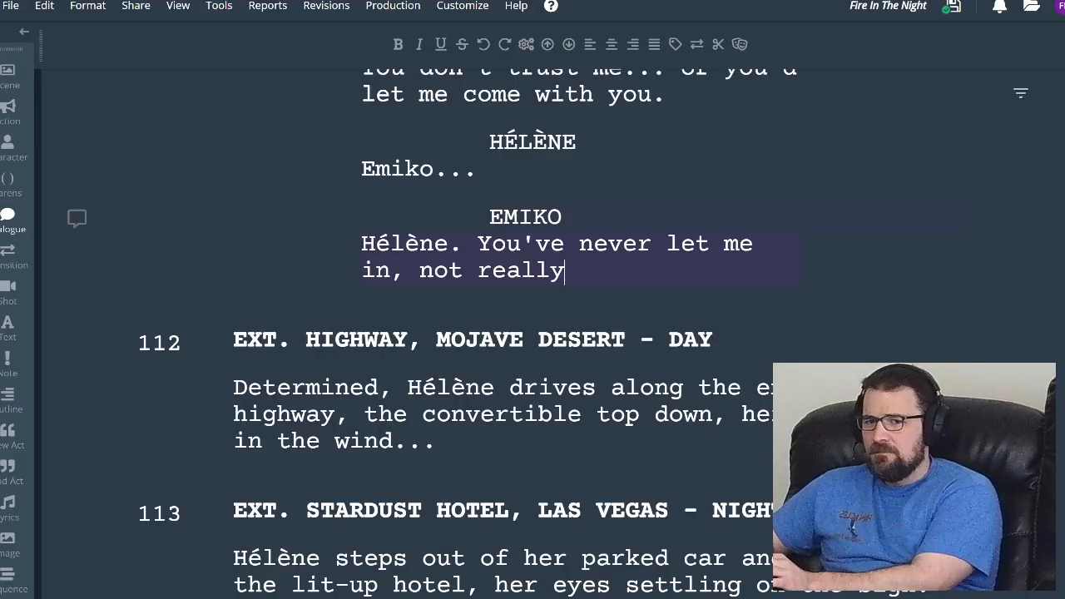
type(".")
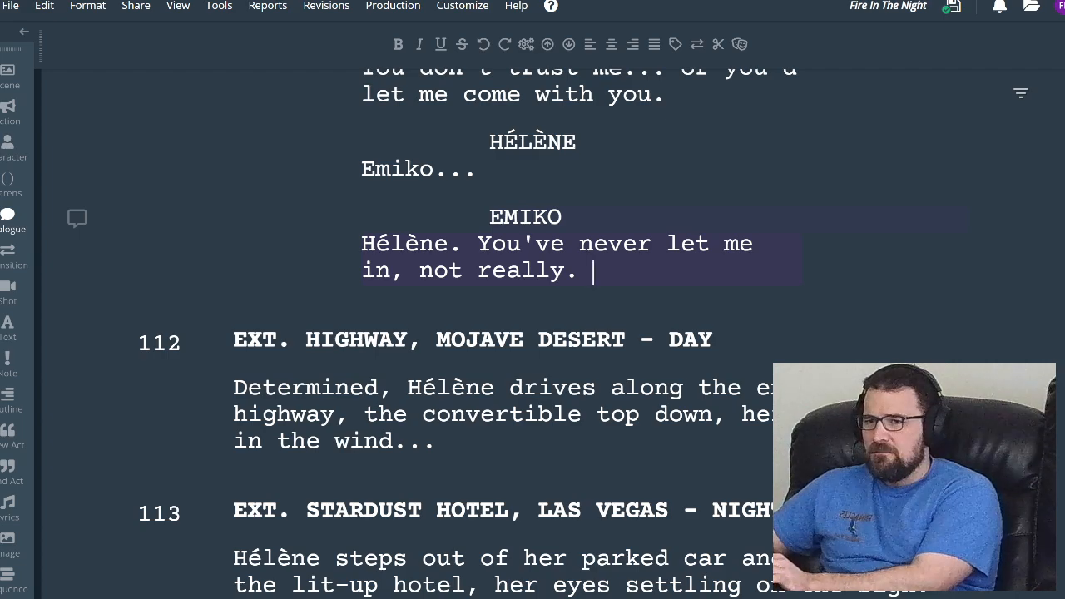
key("BackSpace")
key("BackSpace")
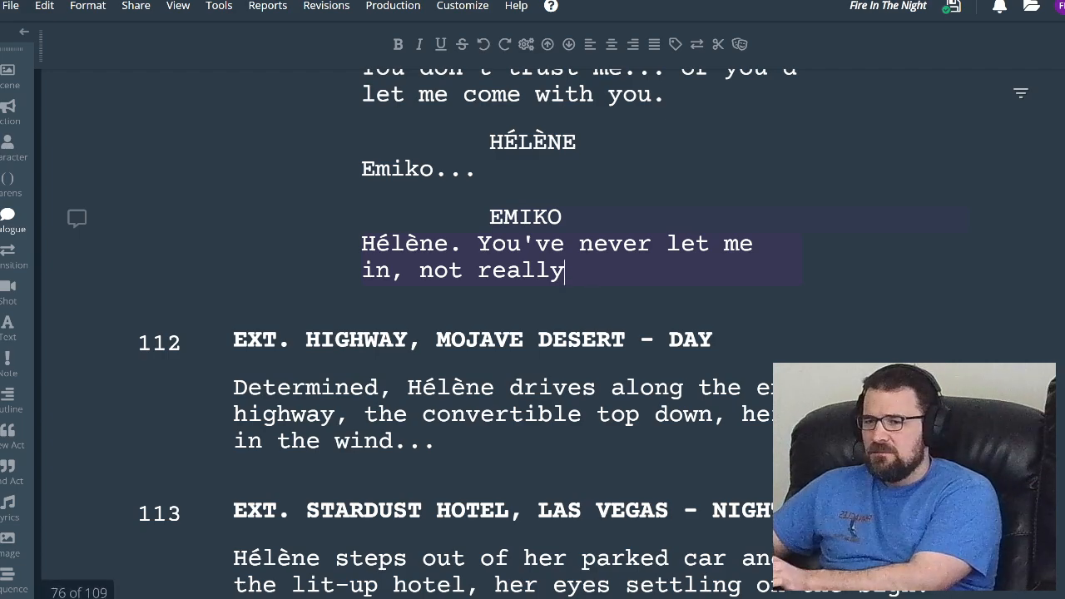
type(", not ")
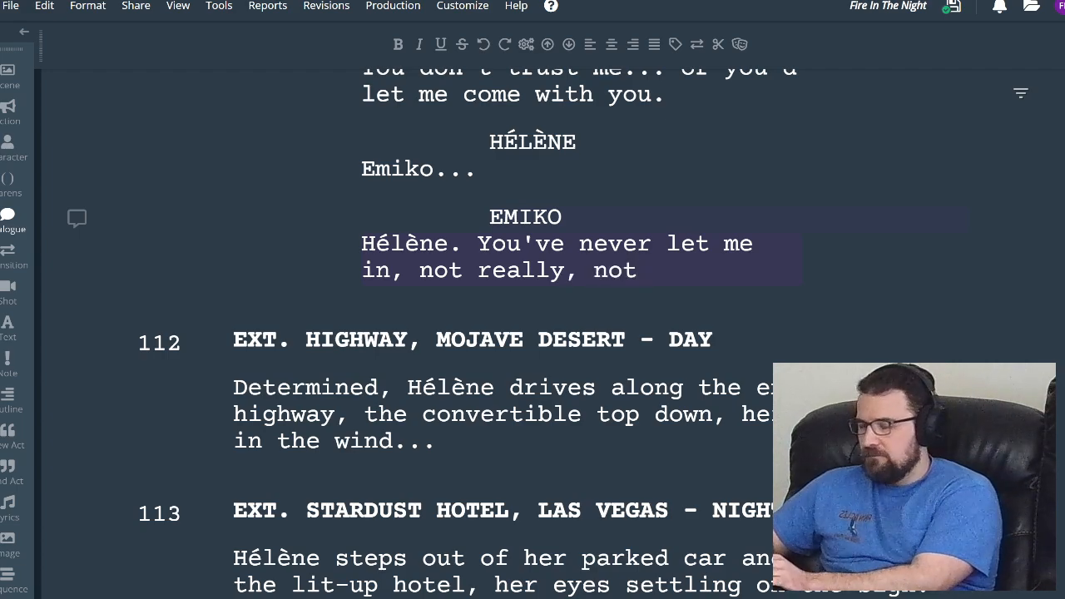
type("fully.")
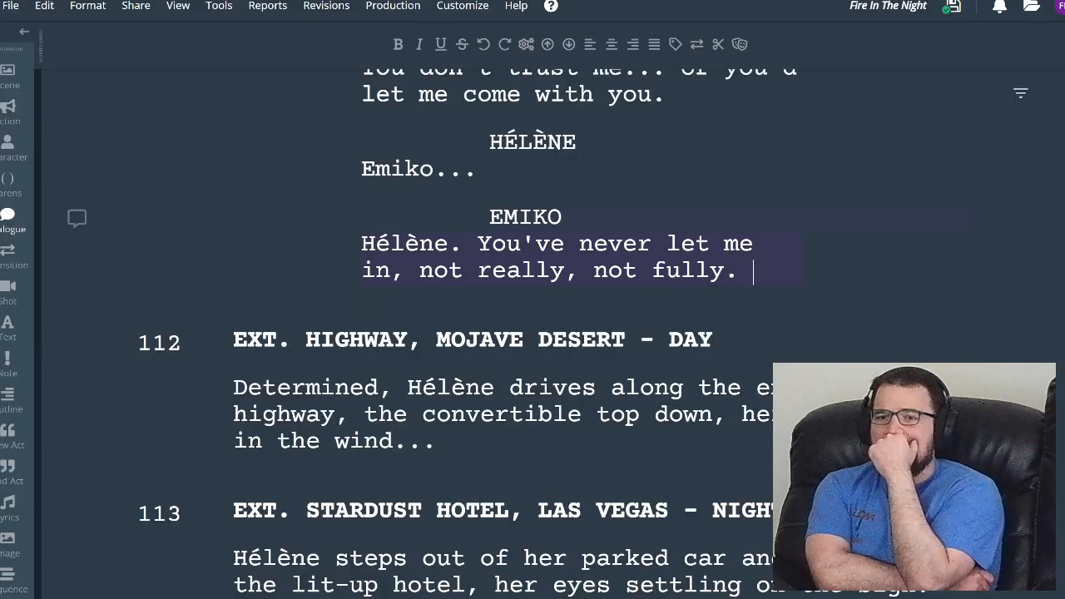
- Finish Emiko's speech with the ultimatum "If you go alone, then it's over for us."
type("If you")
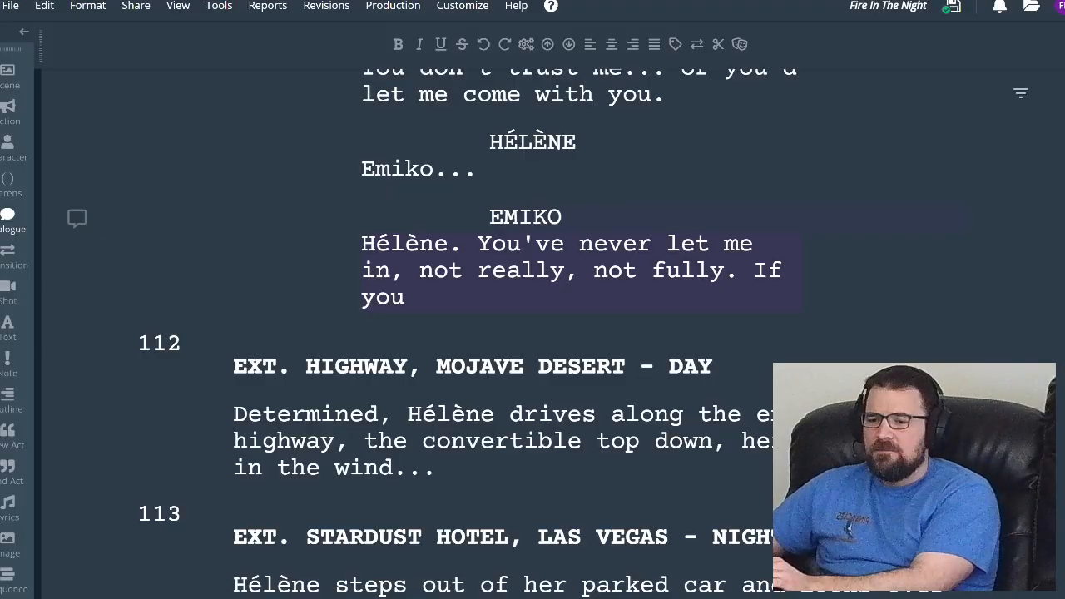
type("go")
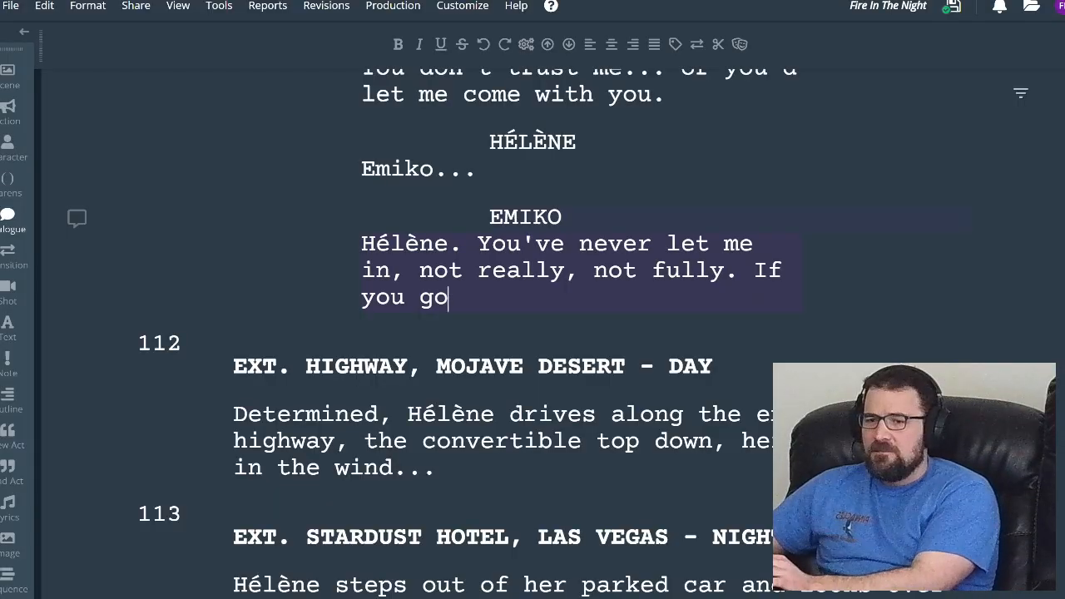
type("alone, that")
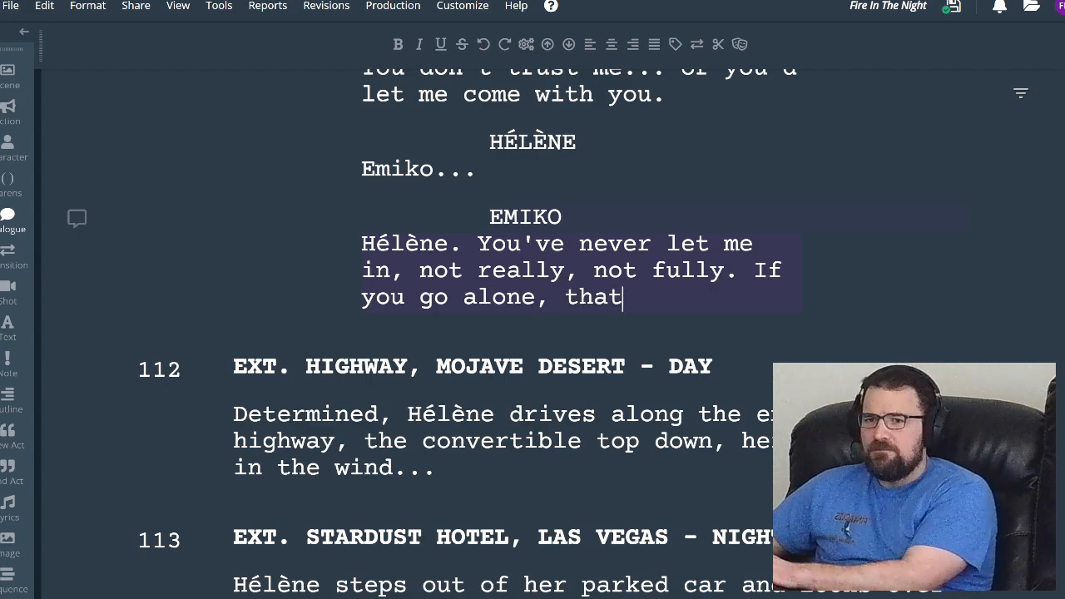
type("'s it")
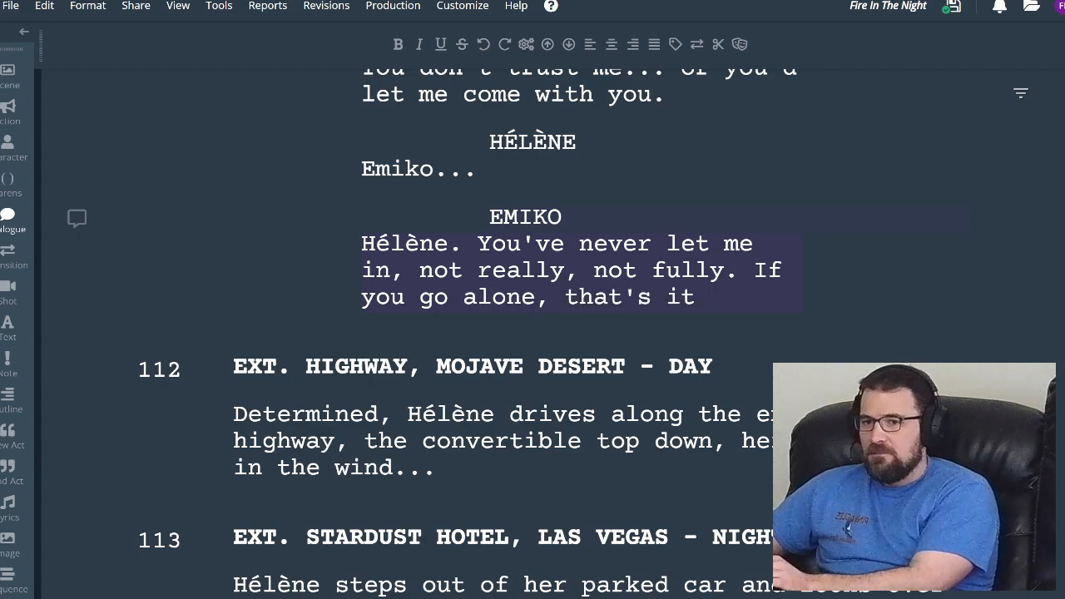
key("BackSpace")
key("BackSpace")
key("BackSpace")
key("BackSpace")
key("BackSpace")
key("BackSpace")
key("BackSpace")
key("BackSpace")
key("BackSpace")
key("BackSpace")
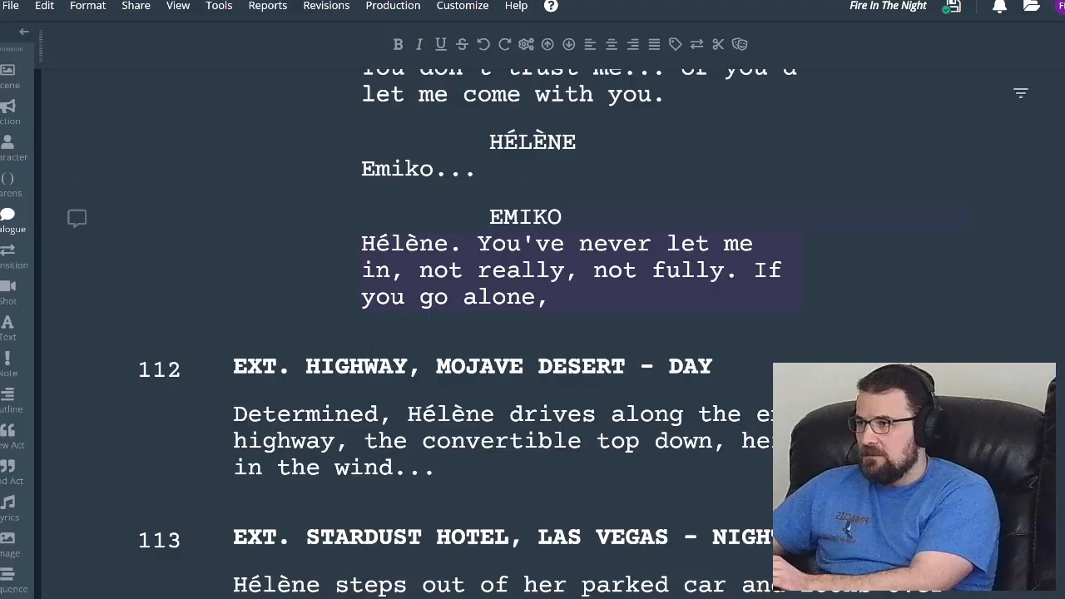
type("then ")
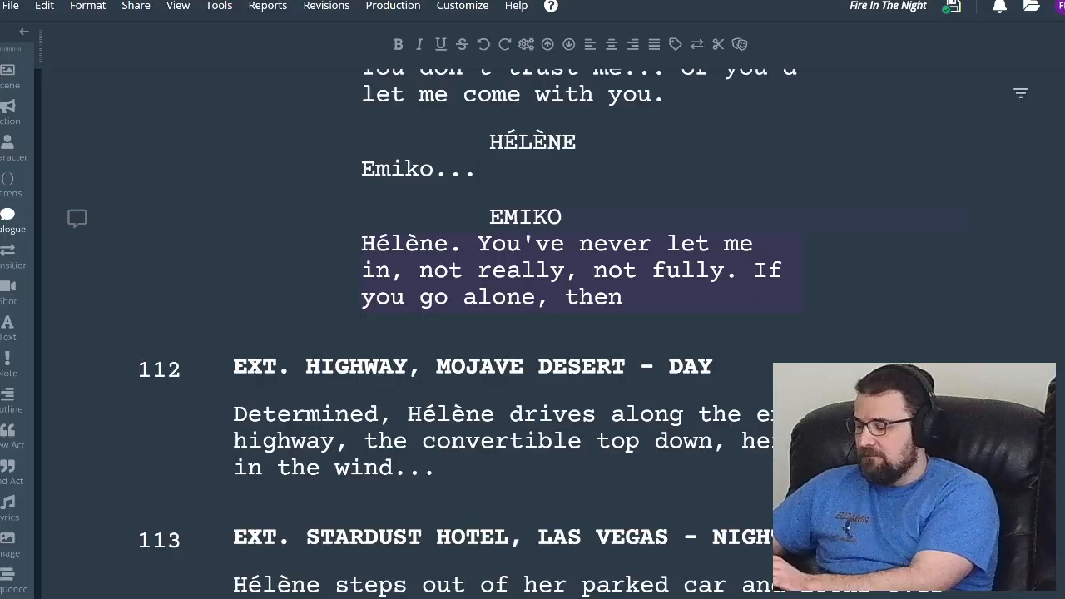
type("it")
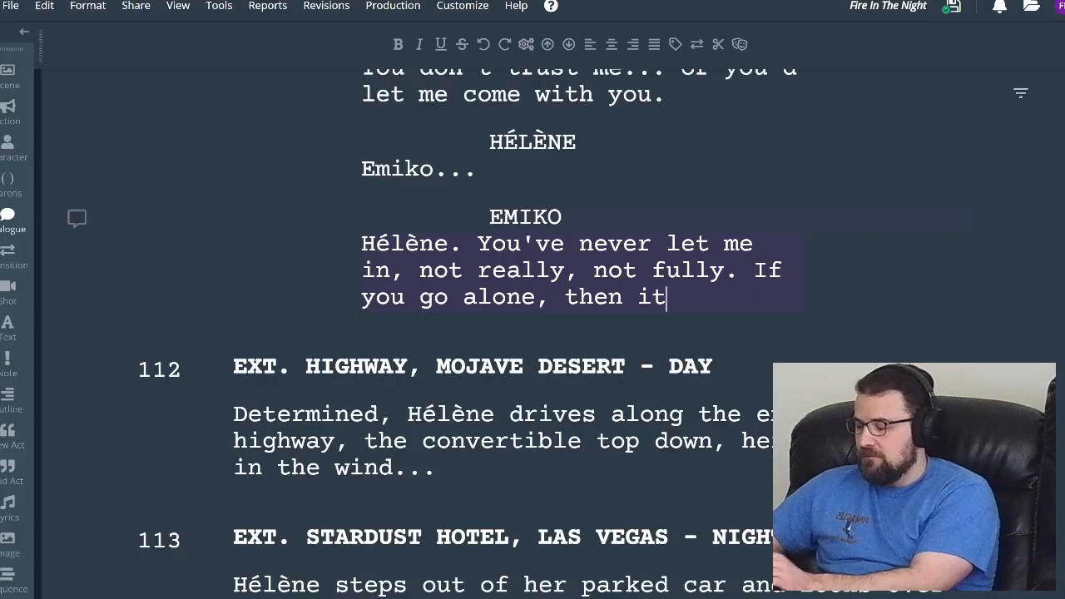
type("'s over for us.")
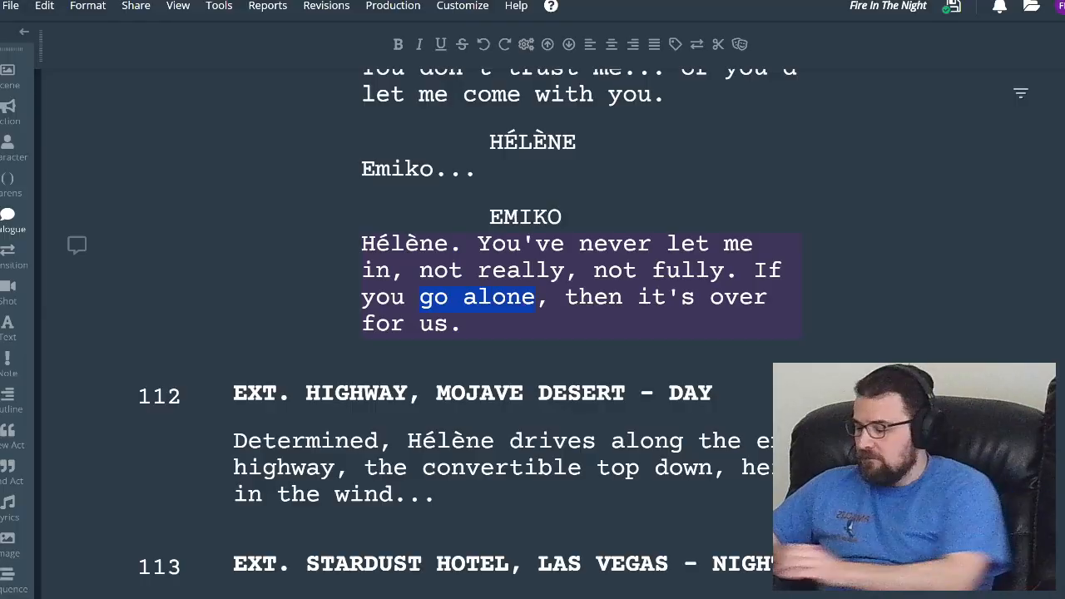
- Replace "go alone" in Emiko's ultimatum with "leave on your own"
type("leave on your o")
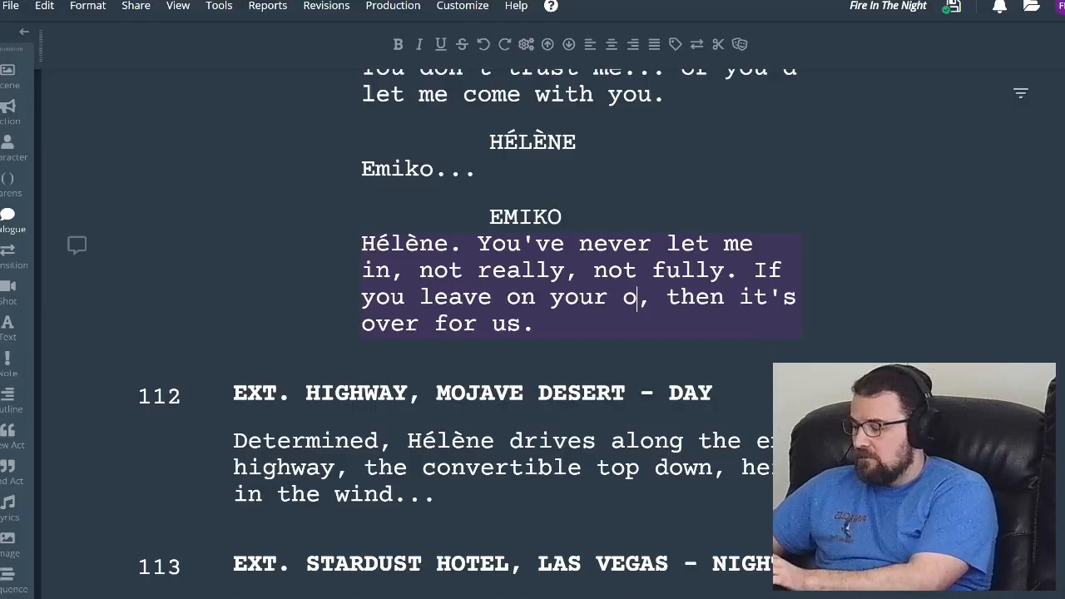
type("wn")
left_click(622, 325)
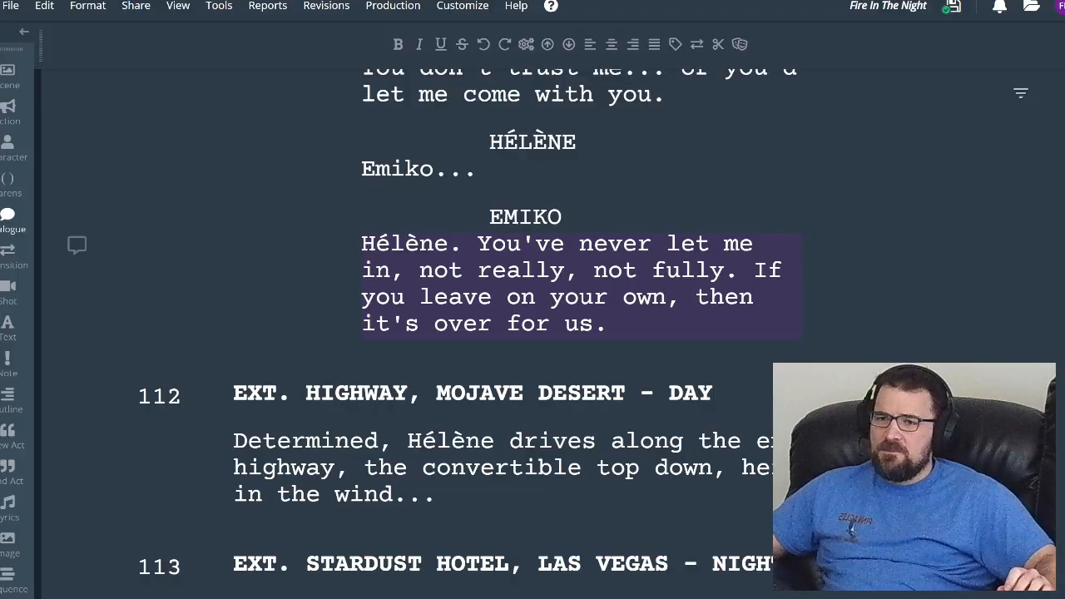
- Add the action line "Conflicted, Hélène looks off." below Emiko's ultimatum
key("Return")
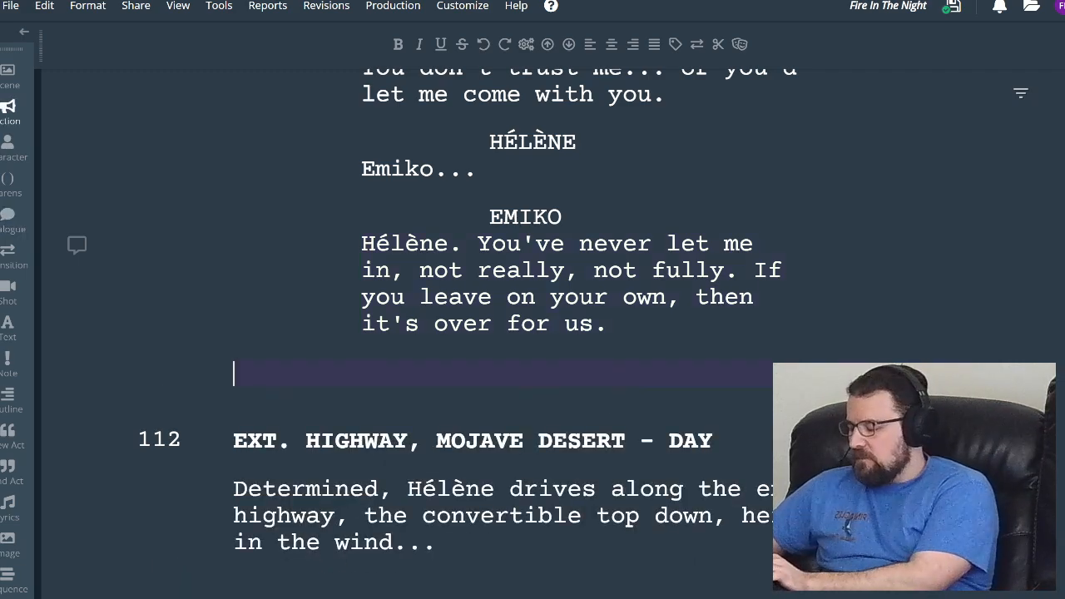
type("Conflicted")
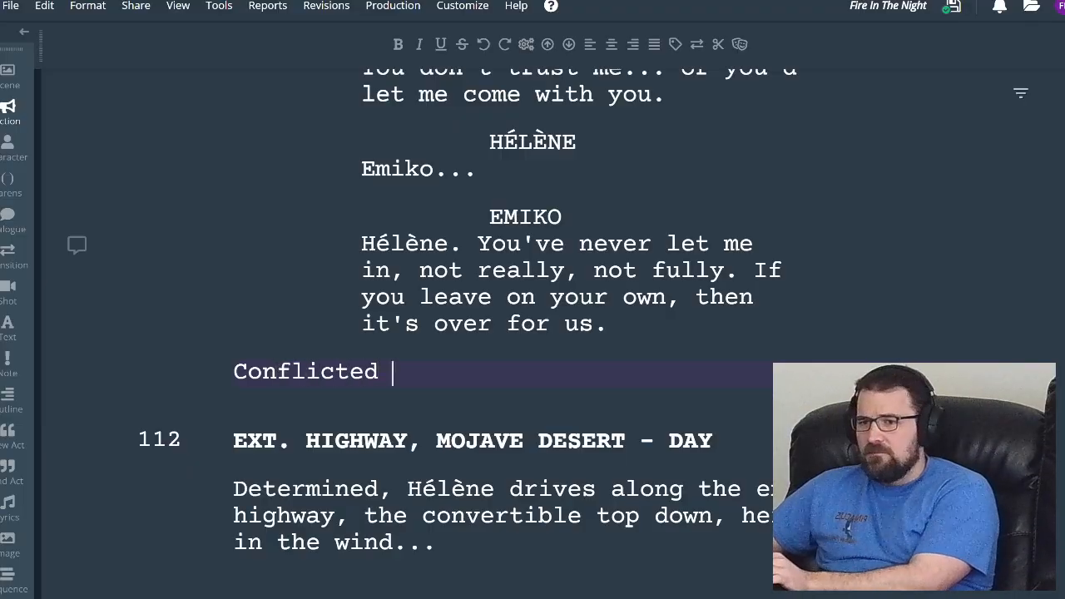
type(", Hélène ")
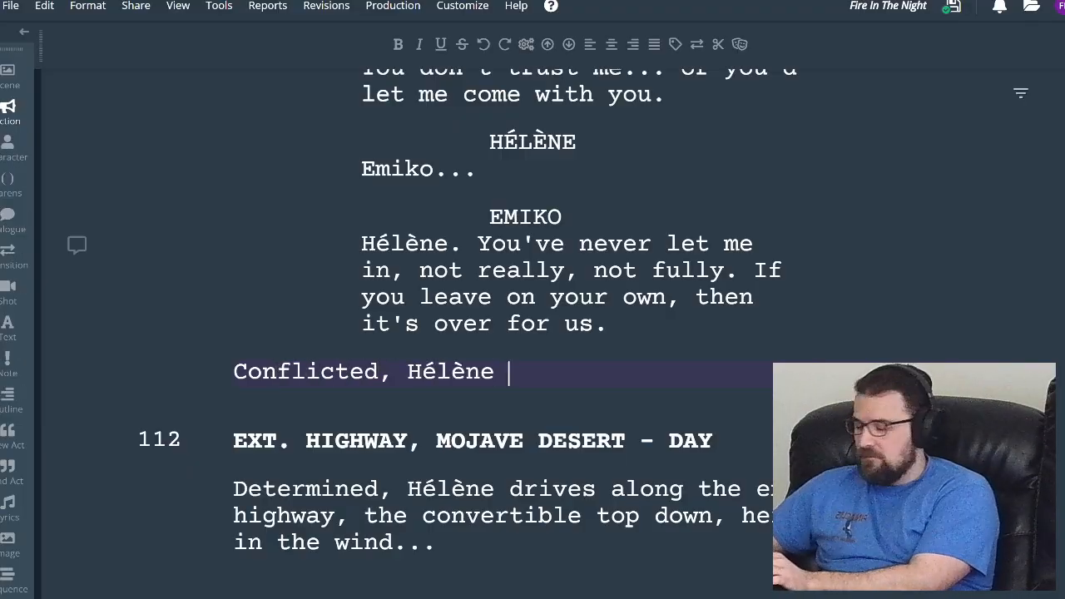
type("looks off.")
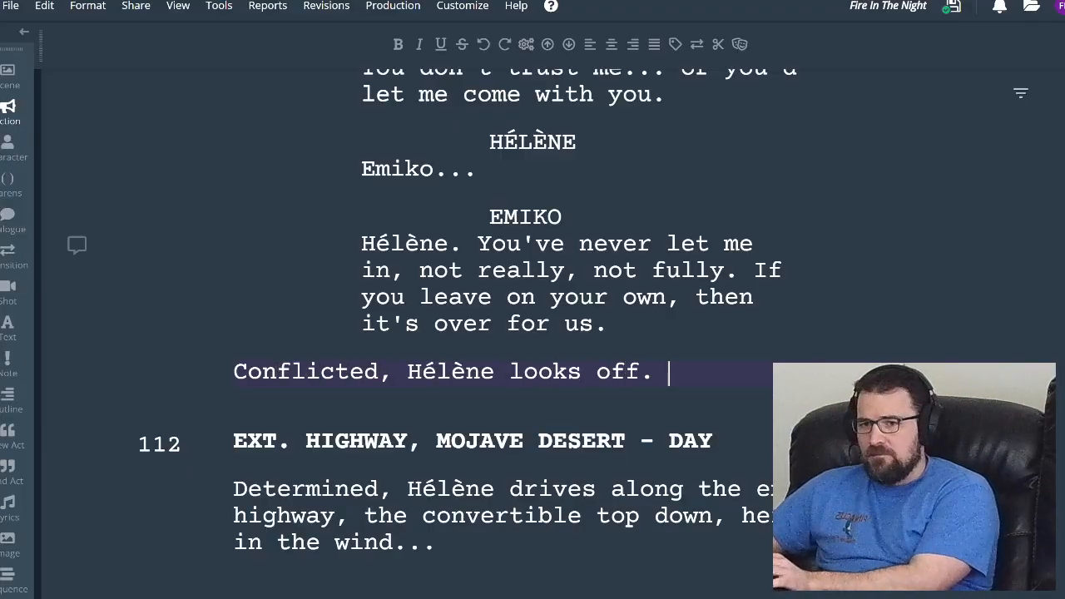
- Add a continued Emiko dialogue block below the action line, opening with "I still believe in Diana"
key("Return")
key("Tab")
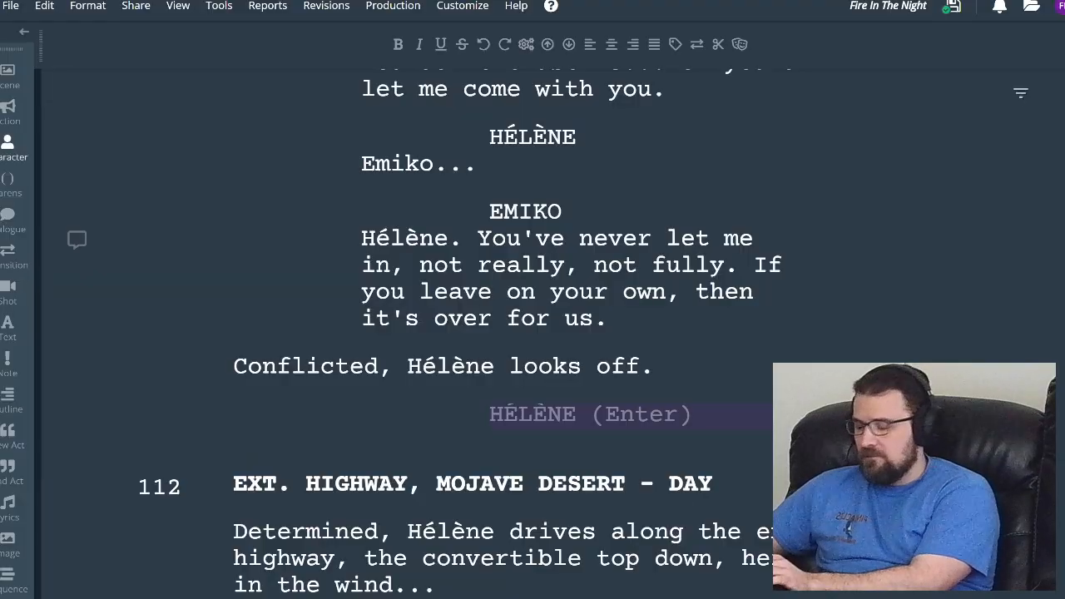
type("EM")
key("Return")
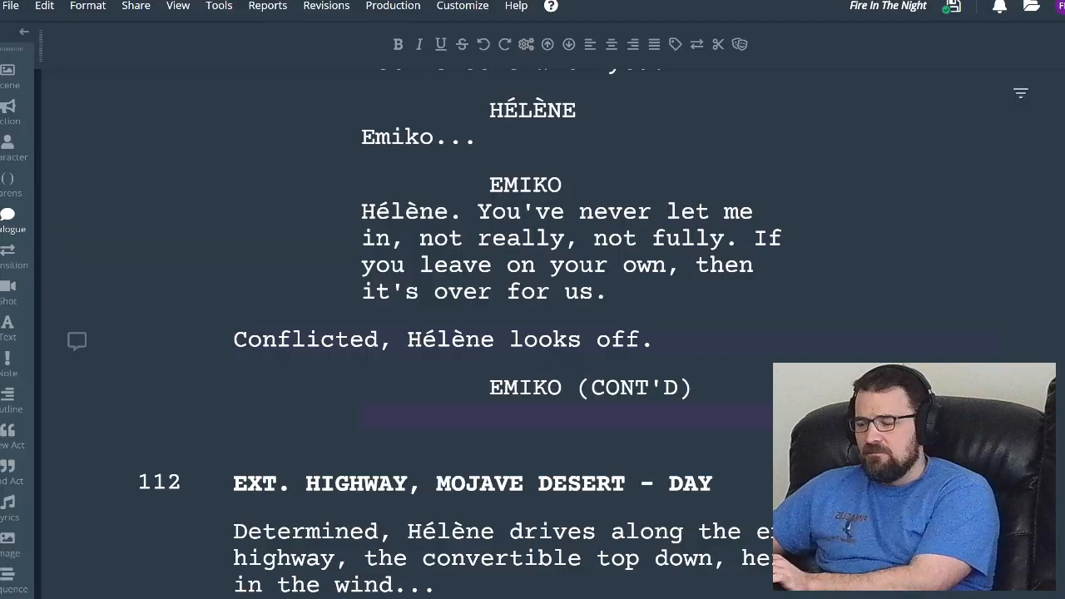
type("I ")
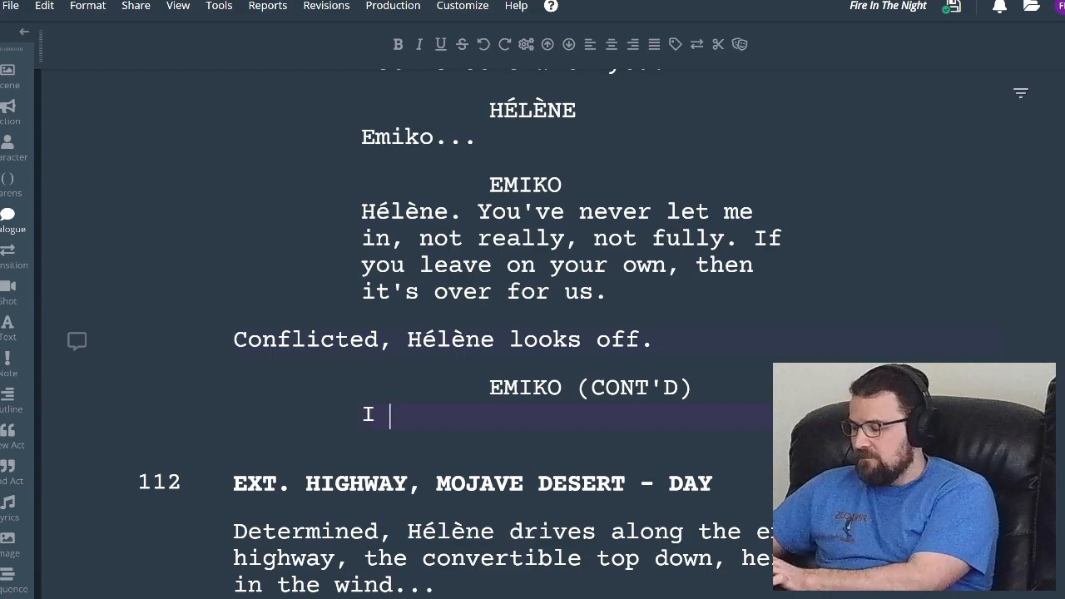
type("still be")
key("BackSpace")
type("believe in")
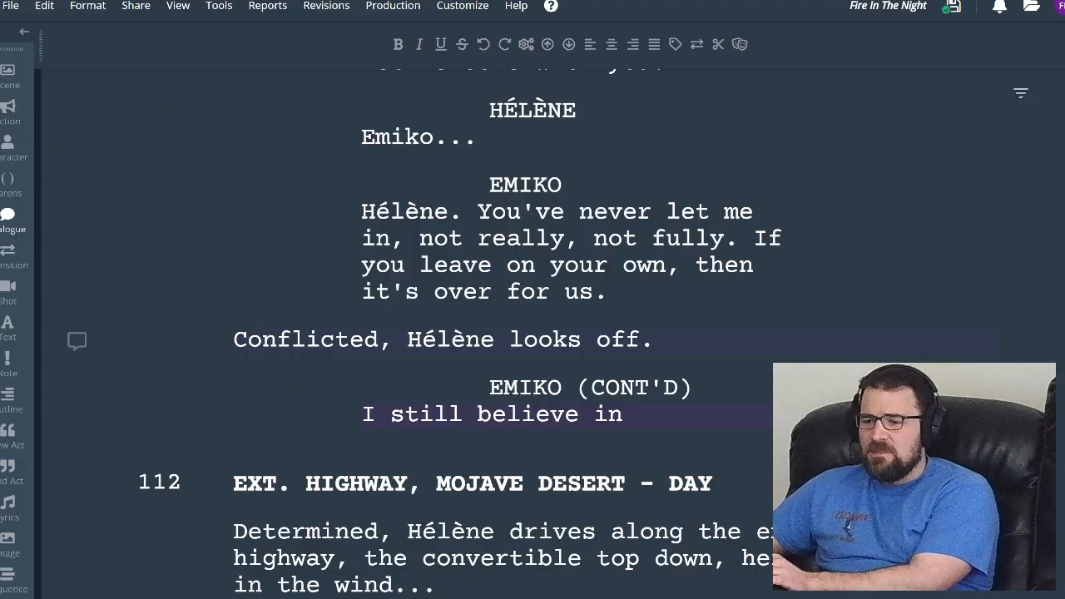
type("Diana")
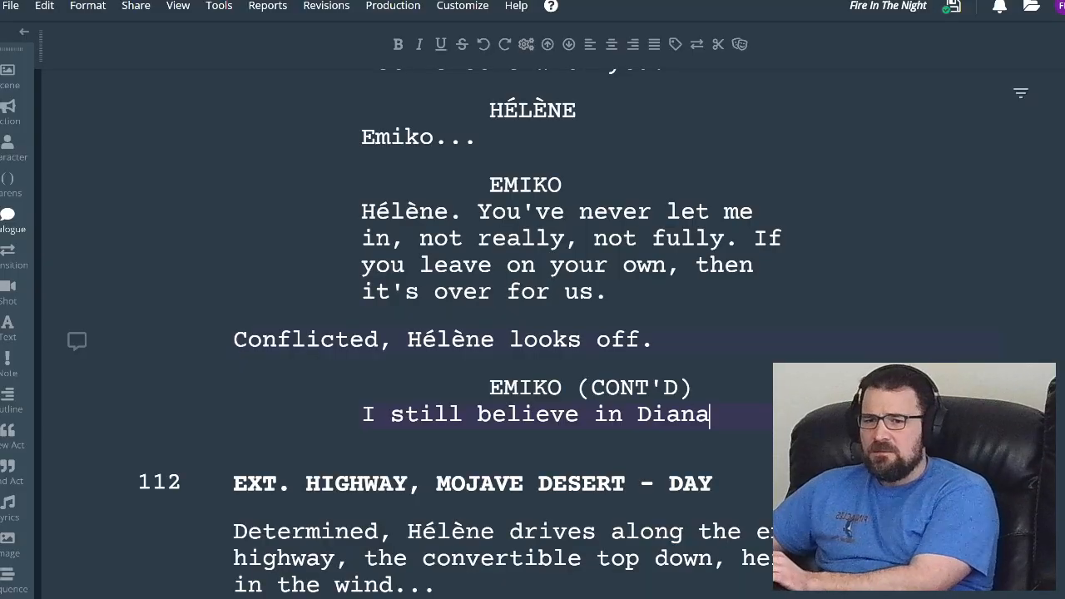
- Extend Emiko's sentence with ", our mission"
type(", out")
key("BackSpace")
type("e")
key("BackSpace")
type("r")
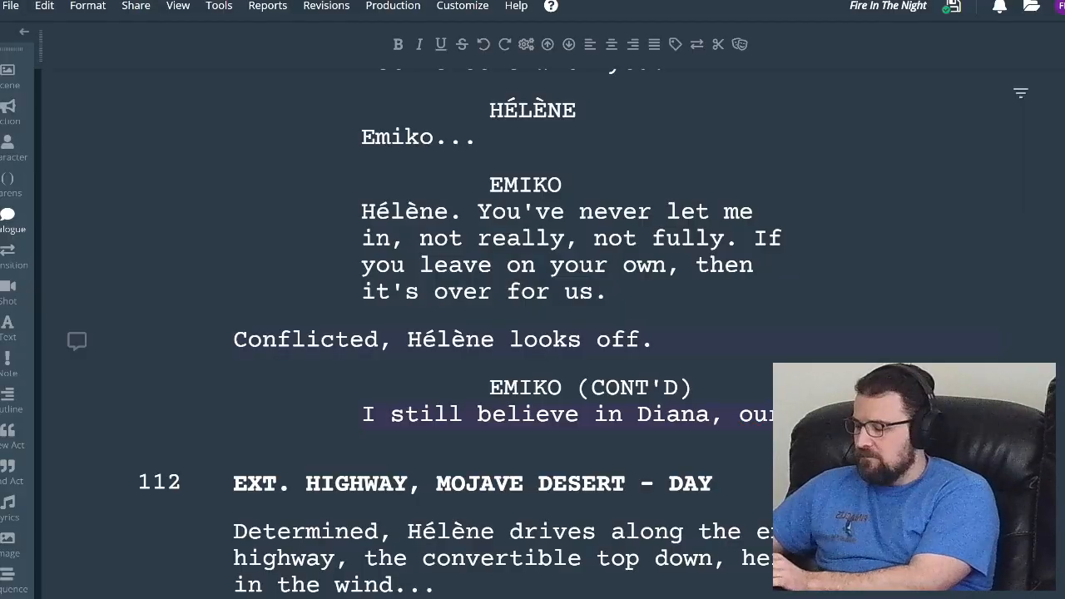
type(" mission")
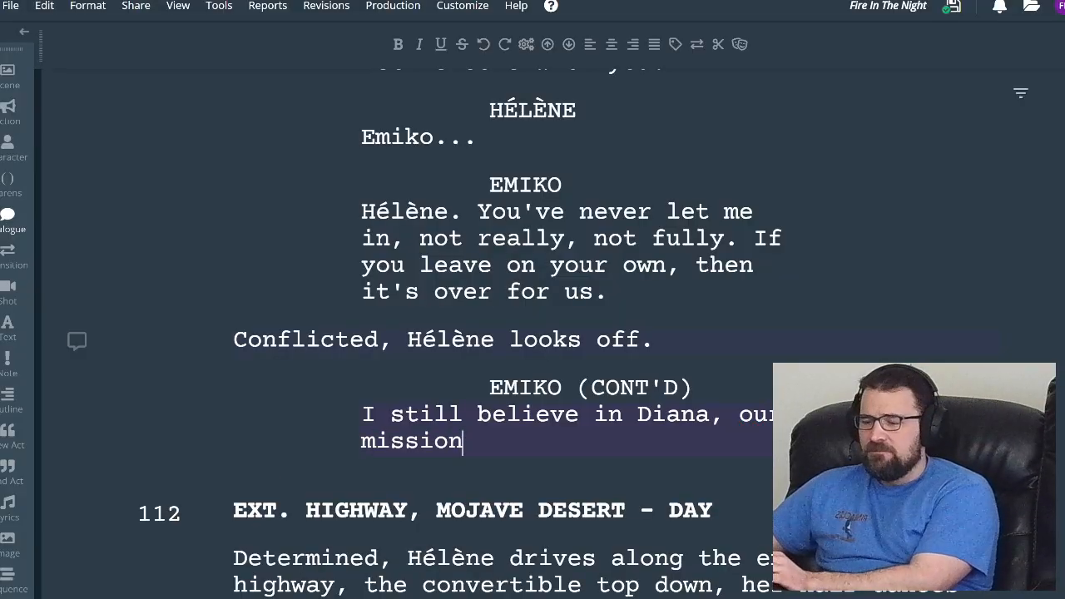
- Finish Emiko's sentence with ", but I can't be with you if it means being left behind like this."
type(", but")
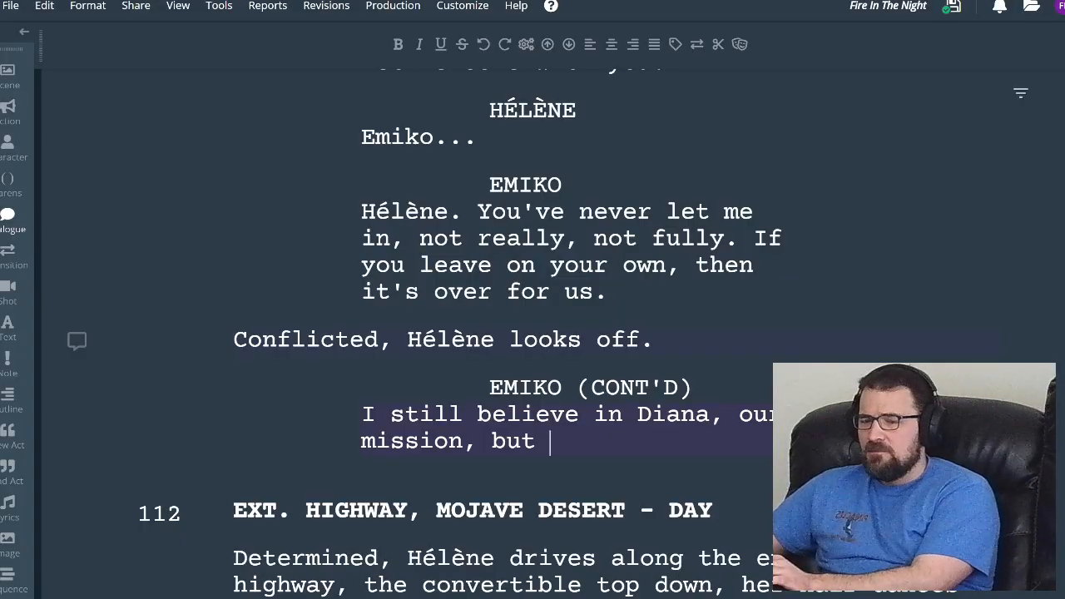
type("I can't be with you ")
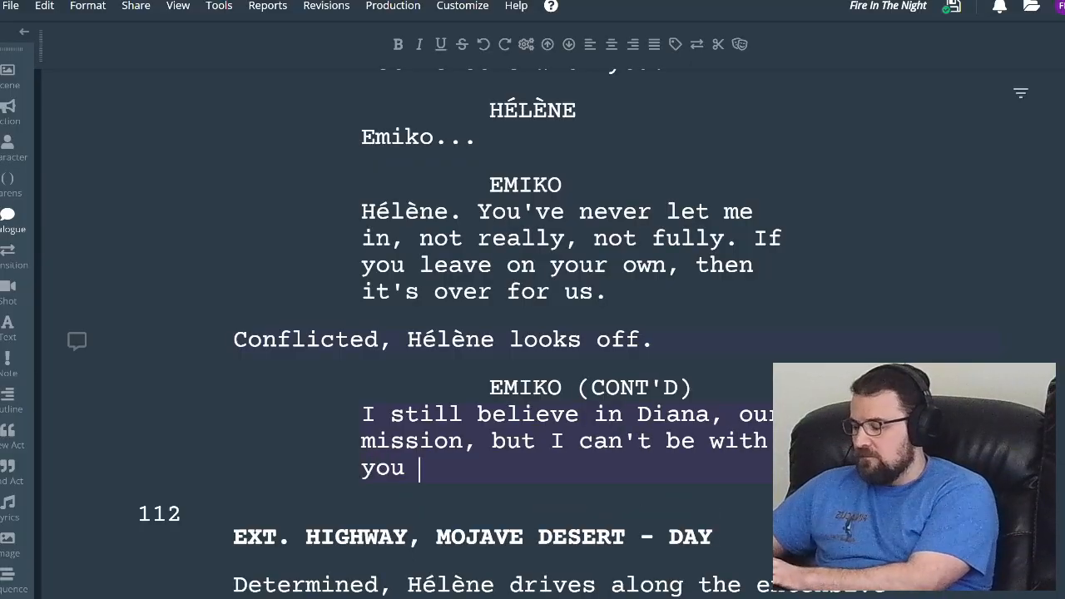
type("if it means")
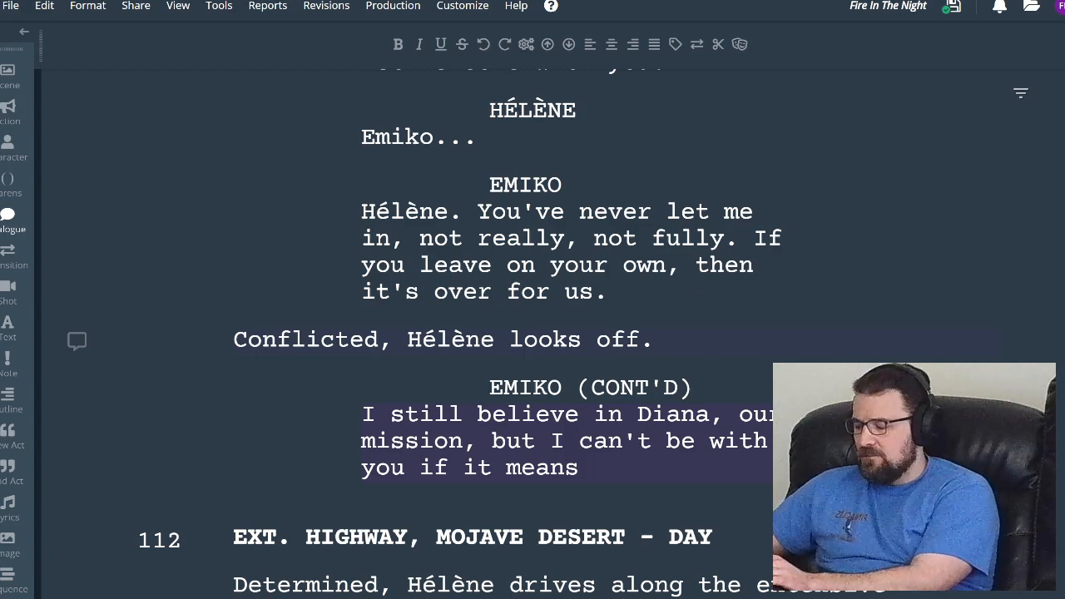
type("be")
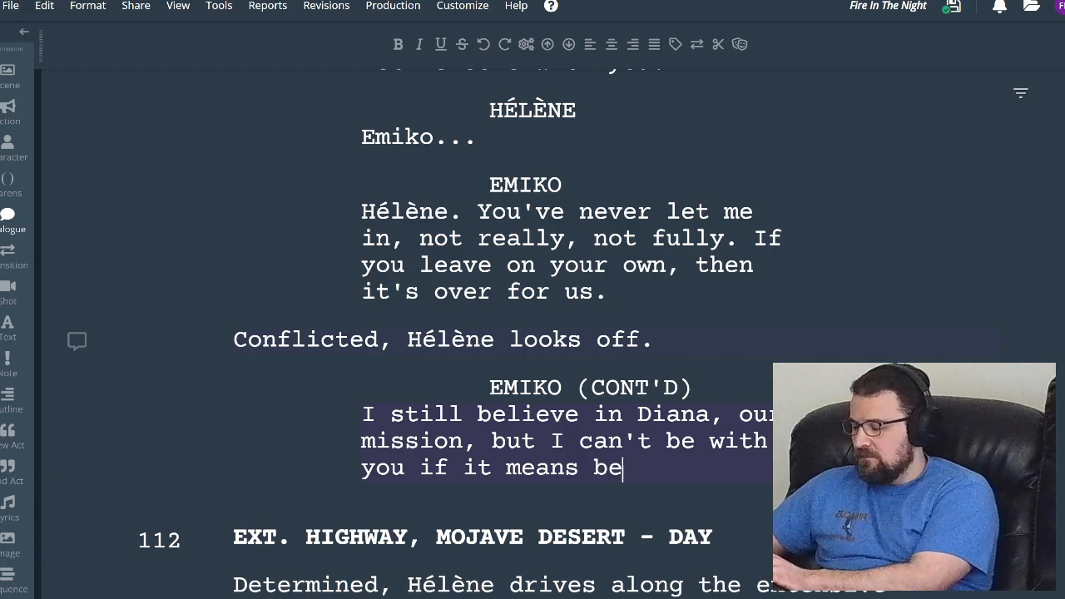
type("ing left behin")
type("d like this.")
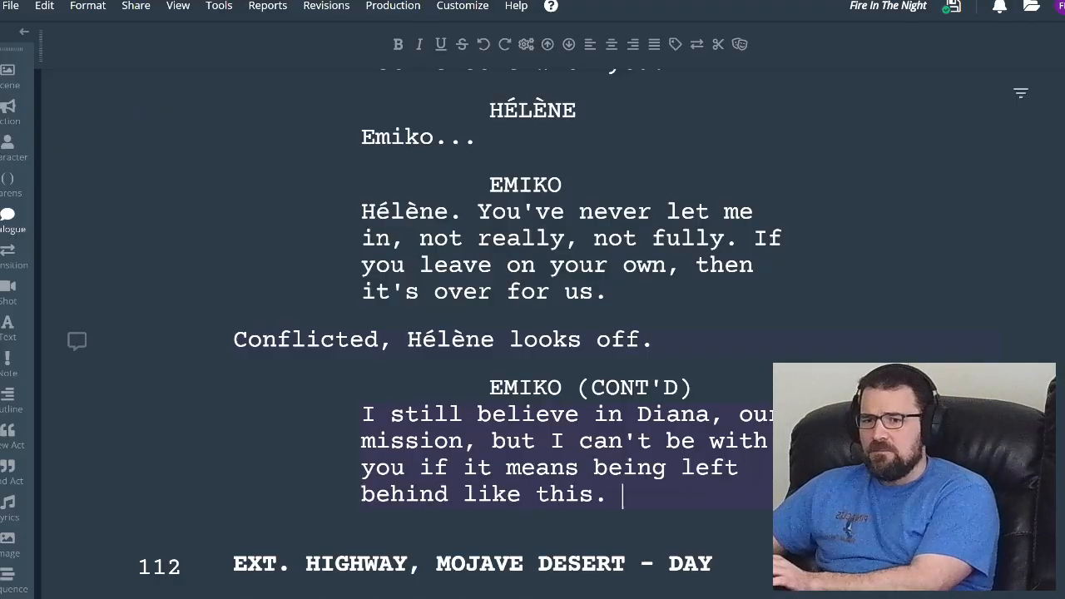
- Add a reply from Hélène with the dialogue "I'm sorry..." and start a new action line below it
key("Return")
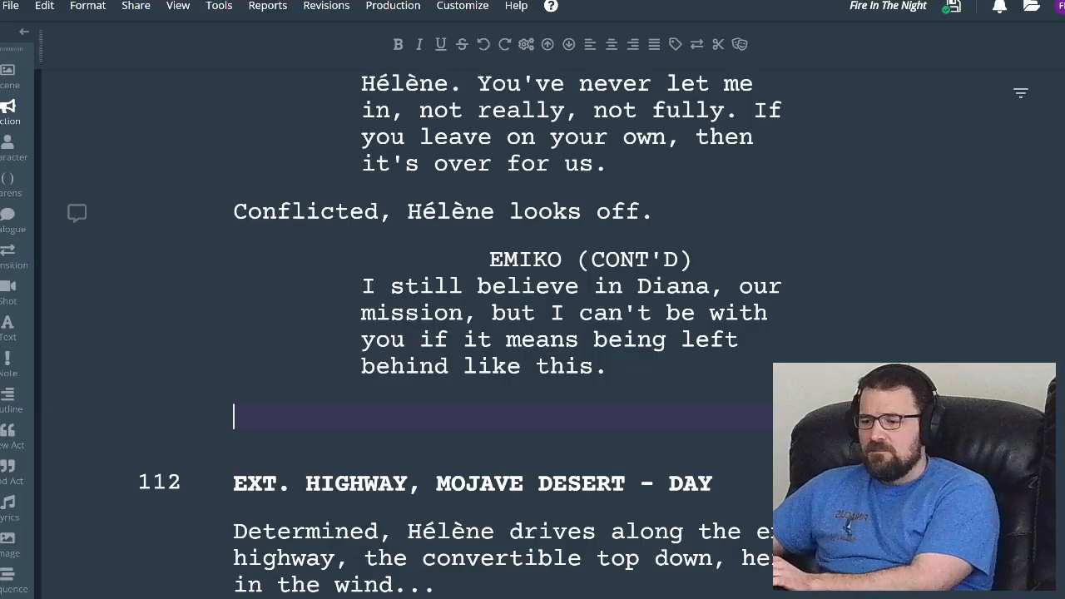
key("Tab")
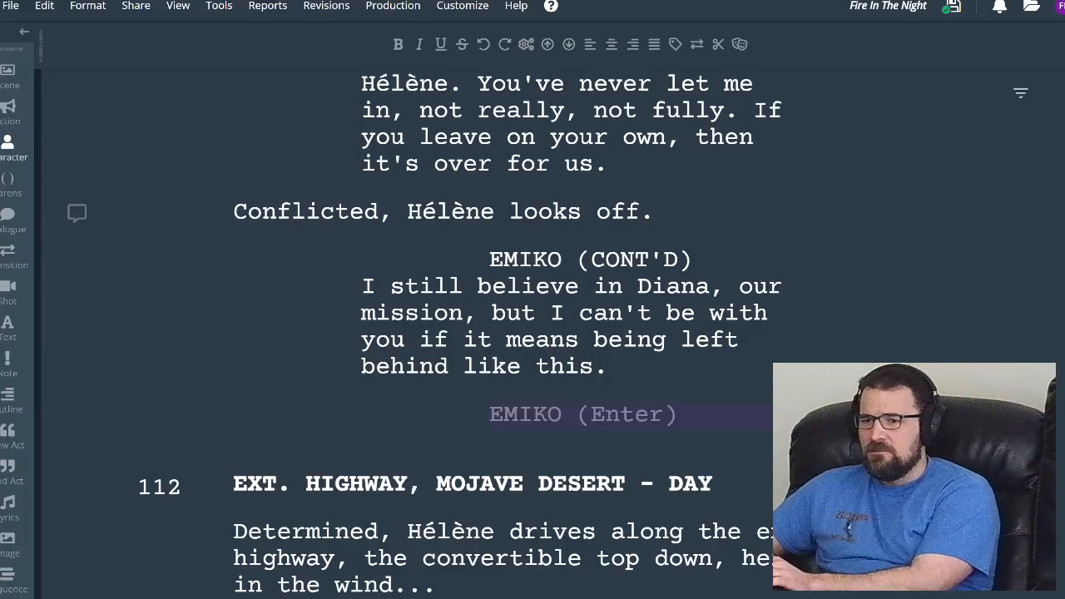
type("H")
key("Return")
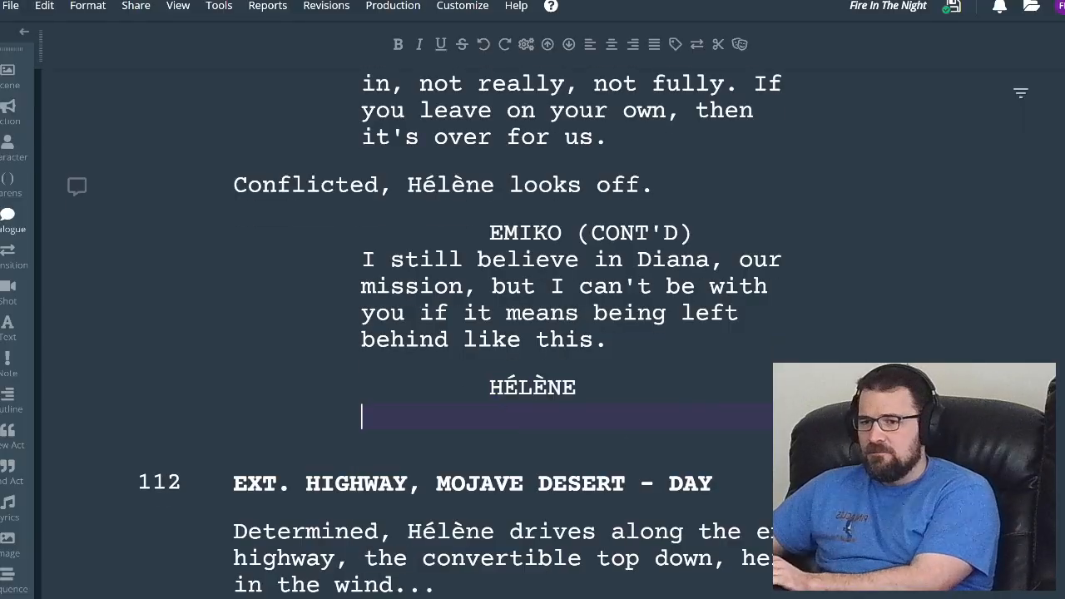
type("I'm ")
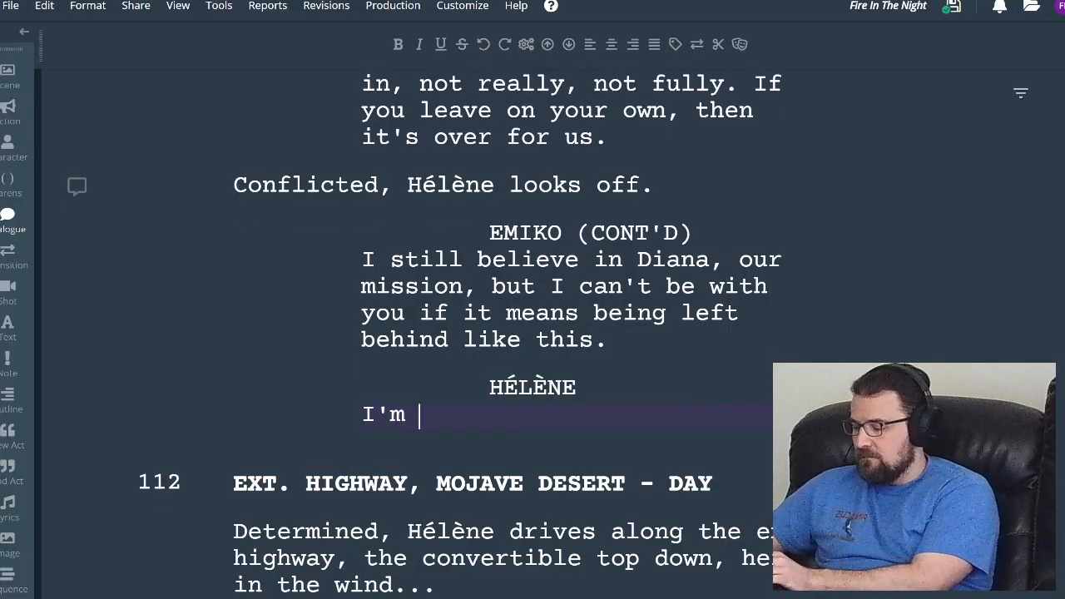
type("sorry....")
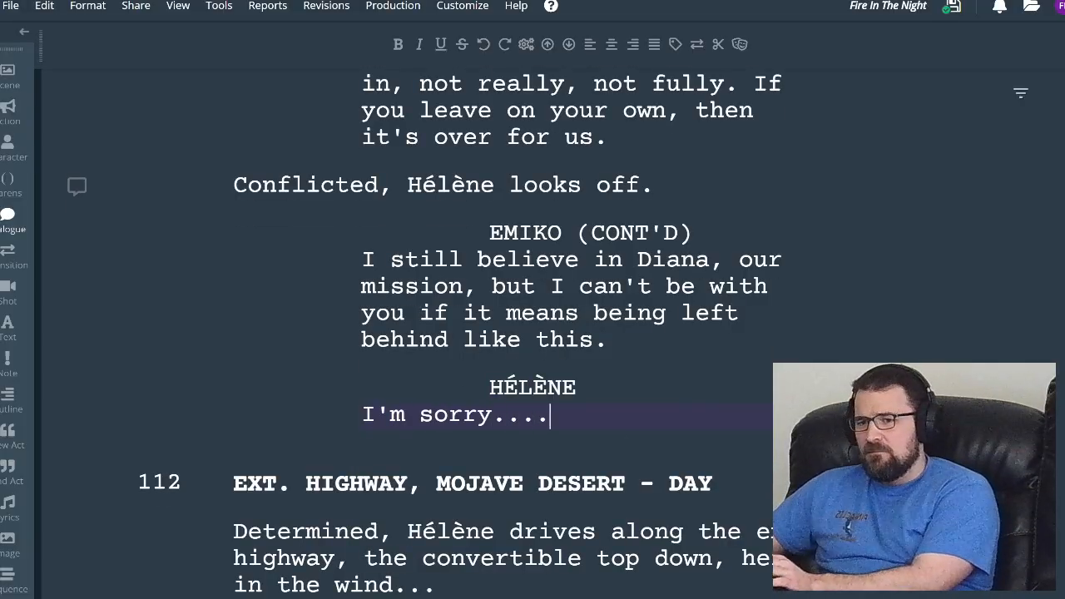
key("BackSpace")
key("Return")
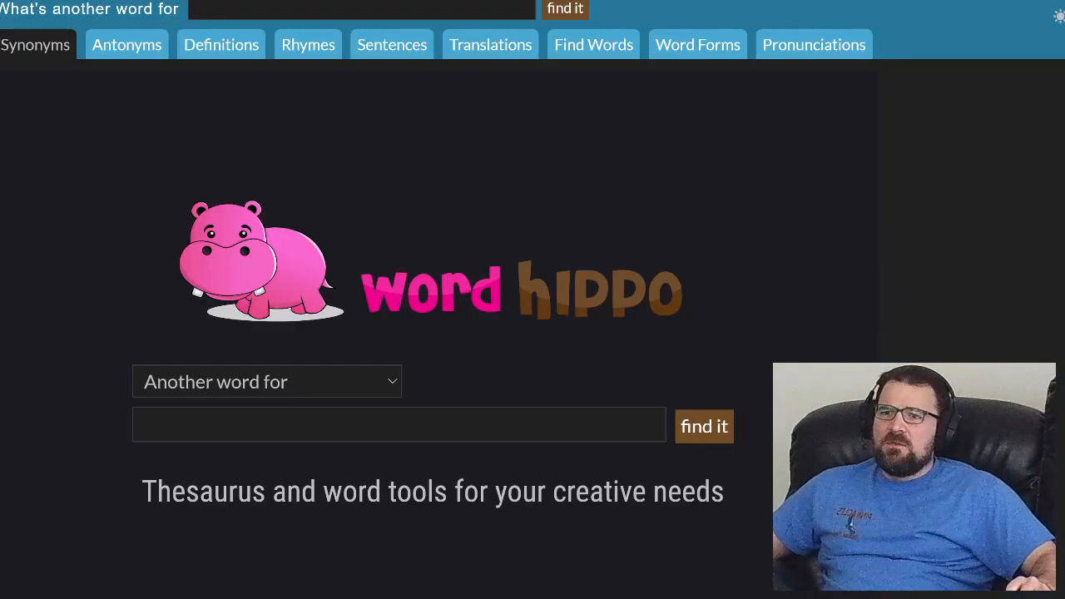
- Switch to WordHippo and search for synonyms of "saddened"
type("saddene")
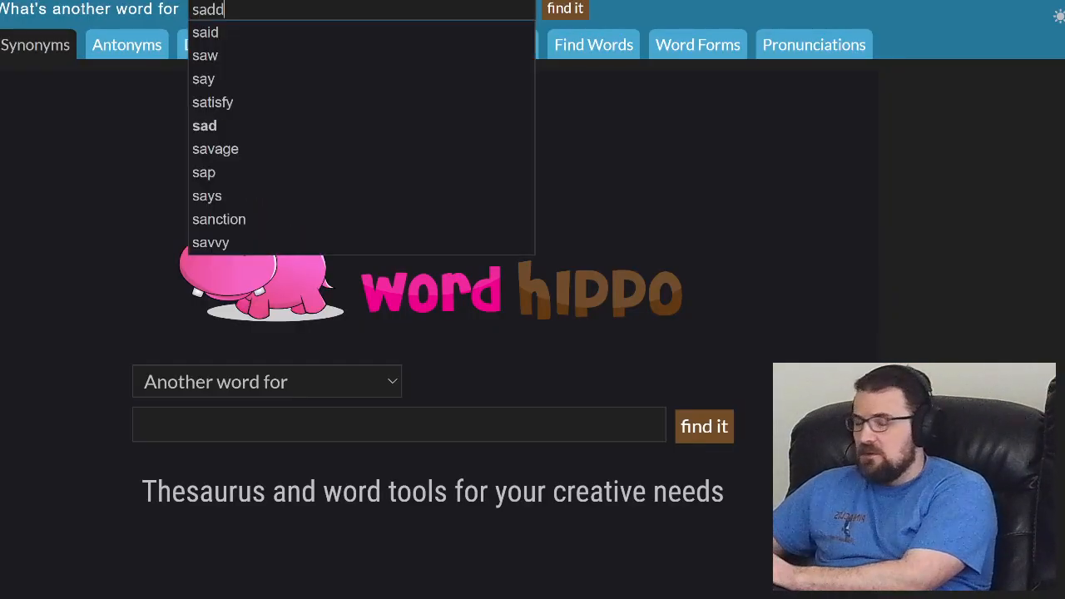
type("d")
key("Return")
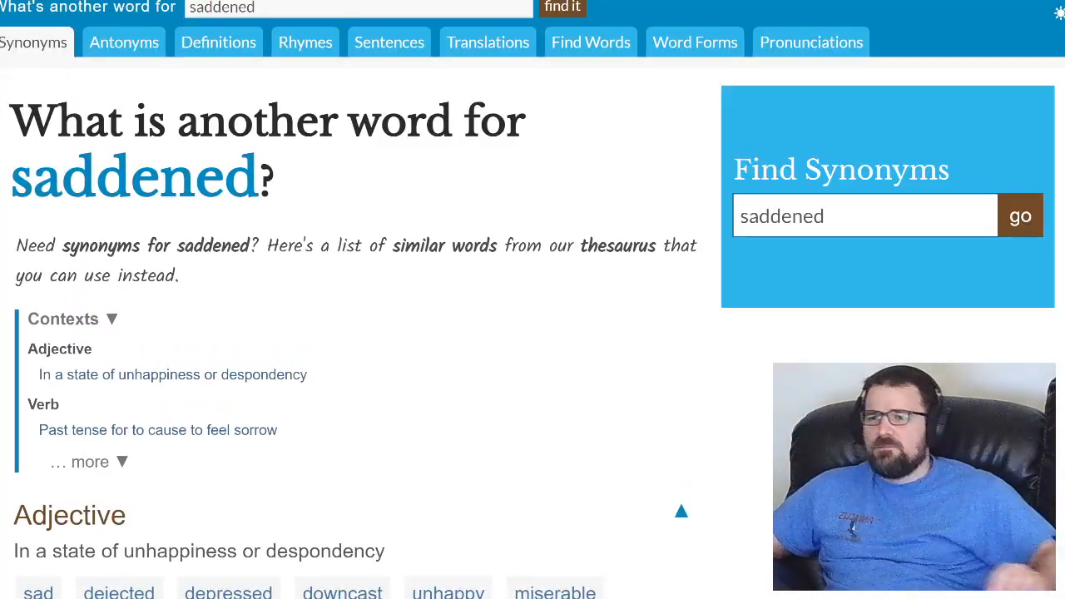
- Examine the adjective and verb synonyms for "saddened", check the entry for "forlorn", and return to the list
scroll(533, 333, "down", 2)
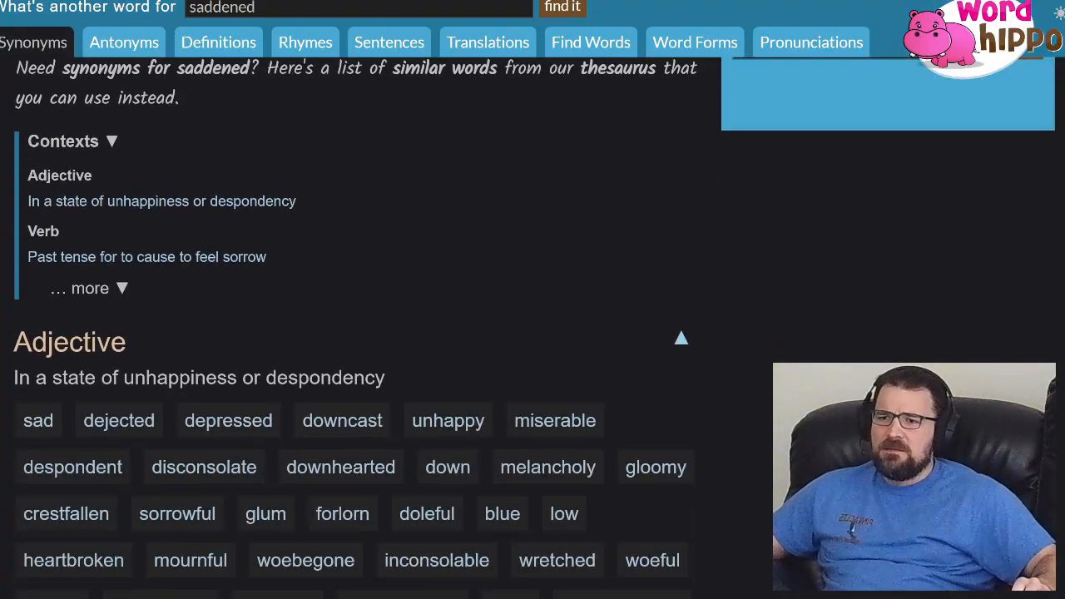
scroll(349, 333, "down", 1)
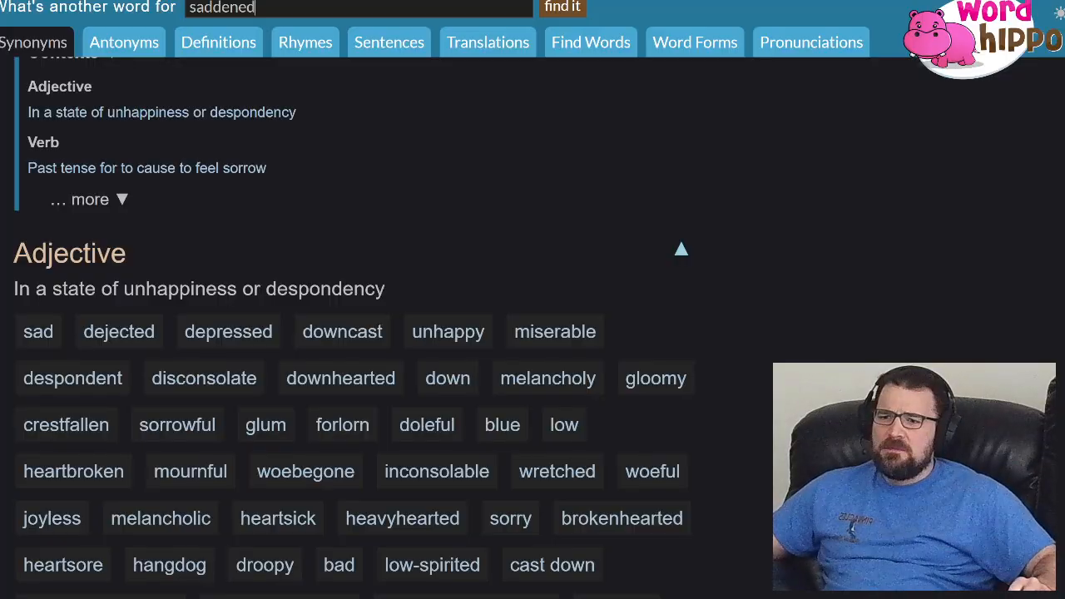
scroll(353, 330, "down", 1)
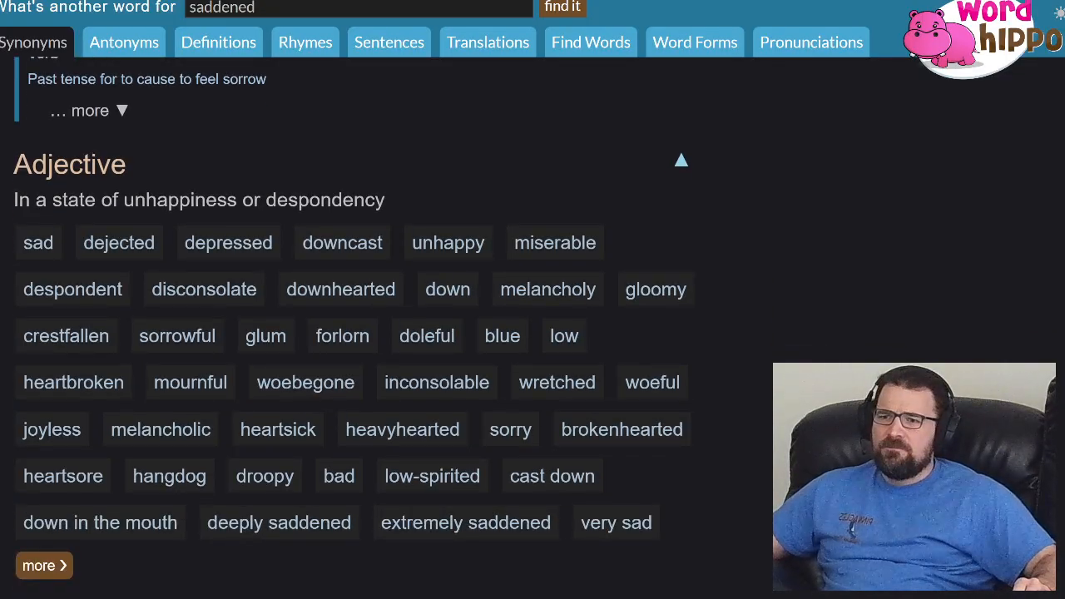
scroll(353, 329, "down", 3)
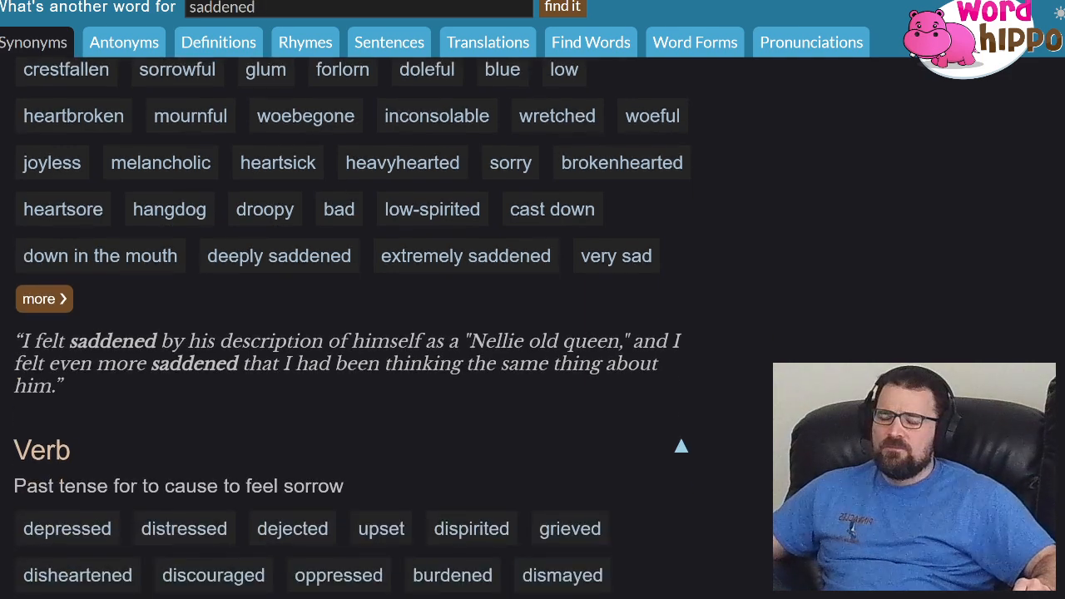
scroll(353, 329, "down", 1)
scroll(352, 329, "up", 4)
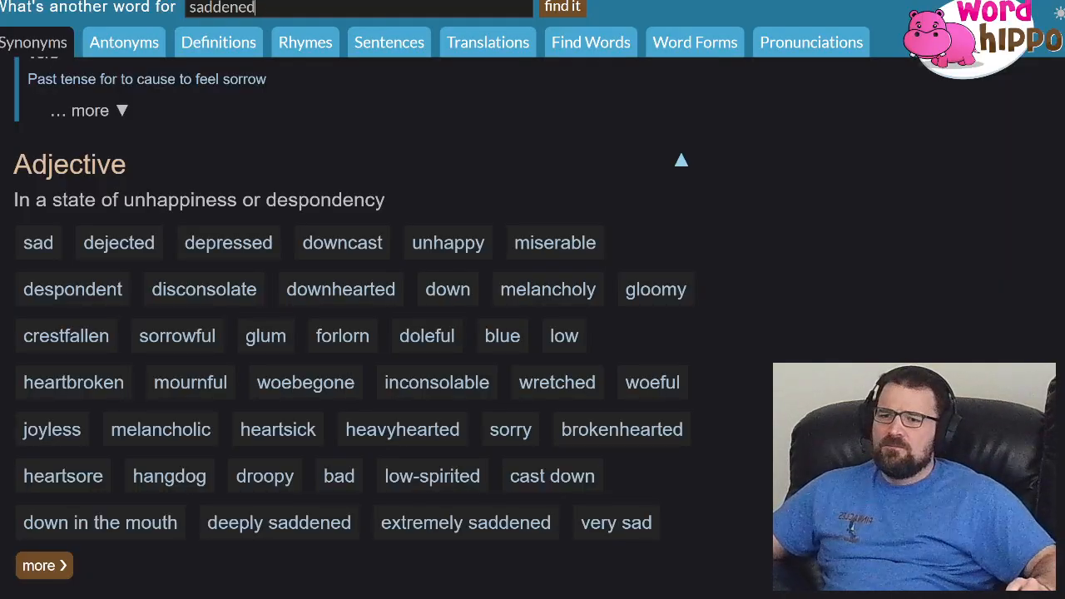
left_click(342, 336)
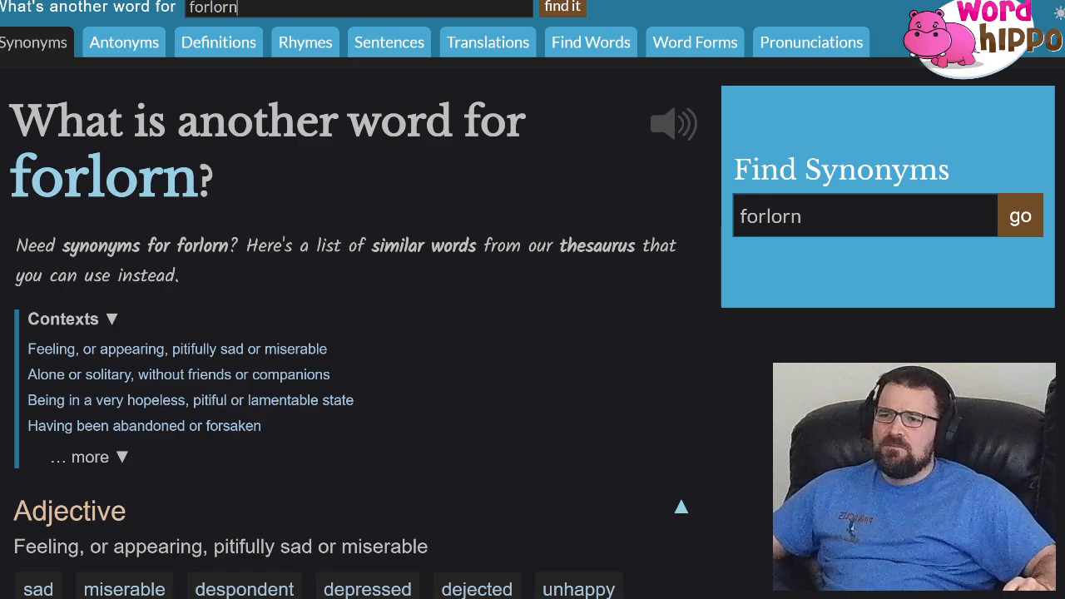
key("alt+Left")
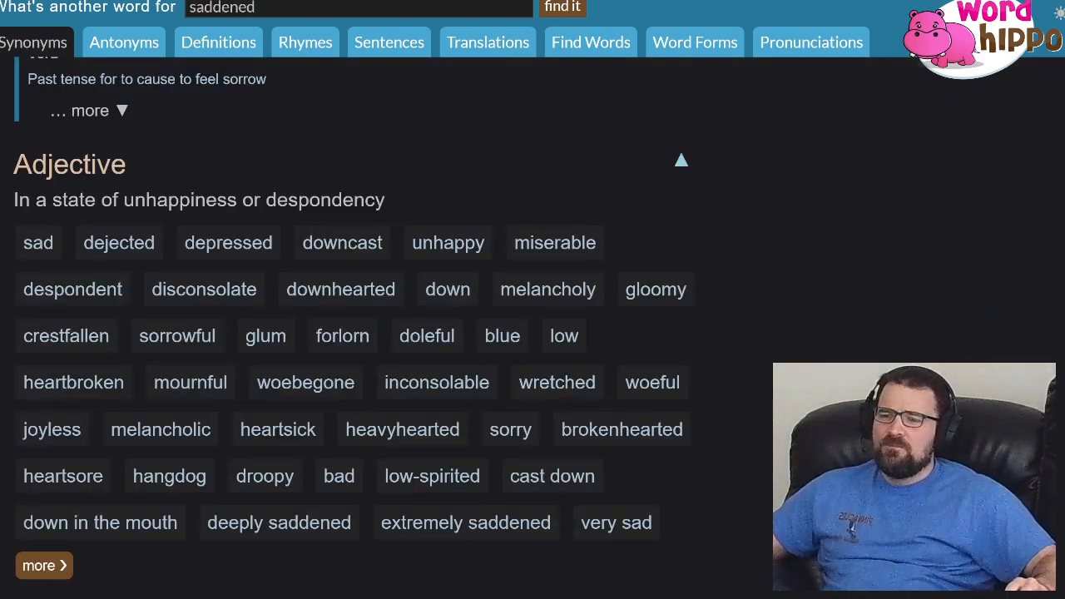
- Switch to the Fire In The Night screenplay and write the action line "Saddened, Hélène looks Emiko in the eye..." at the end of scene 111
key("alt+Tab")
type("Saddened, ")
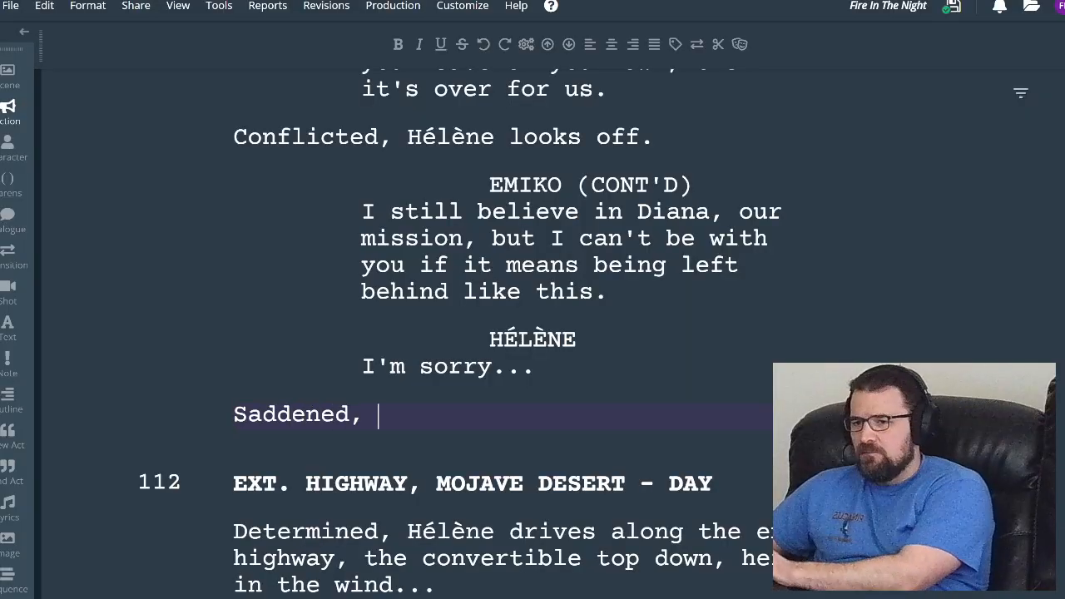
type("Hélène ")
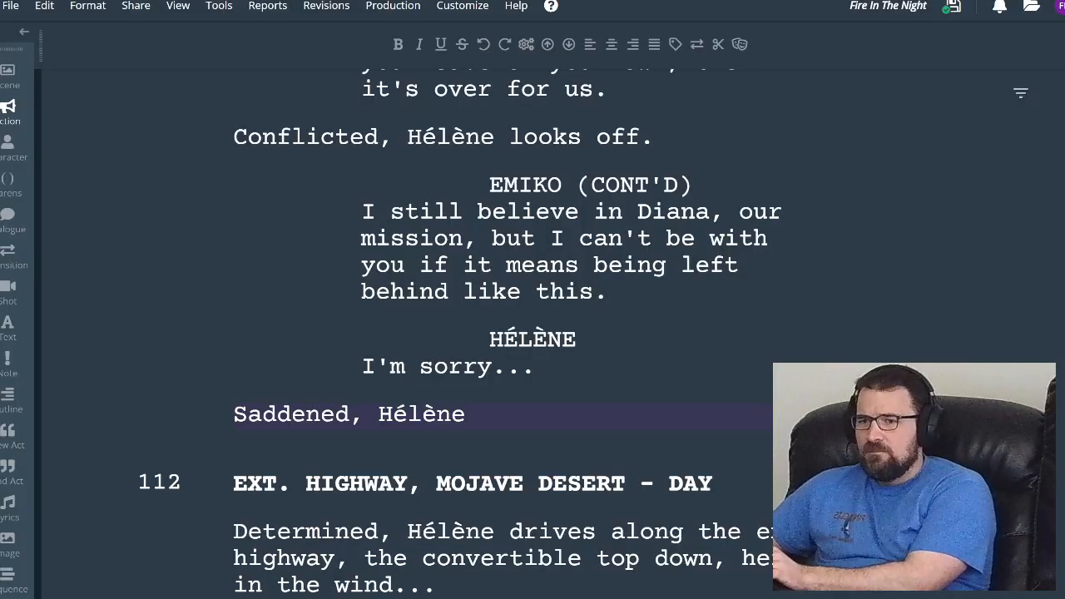
type("l")
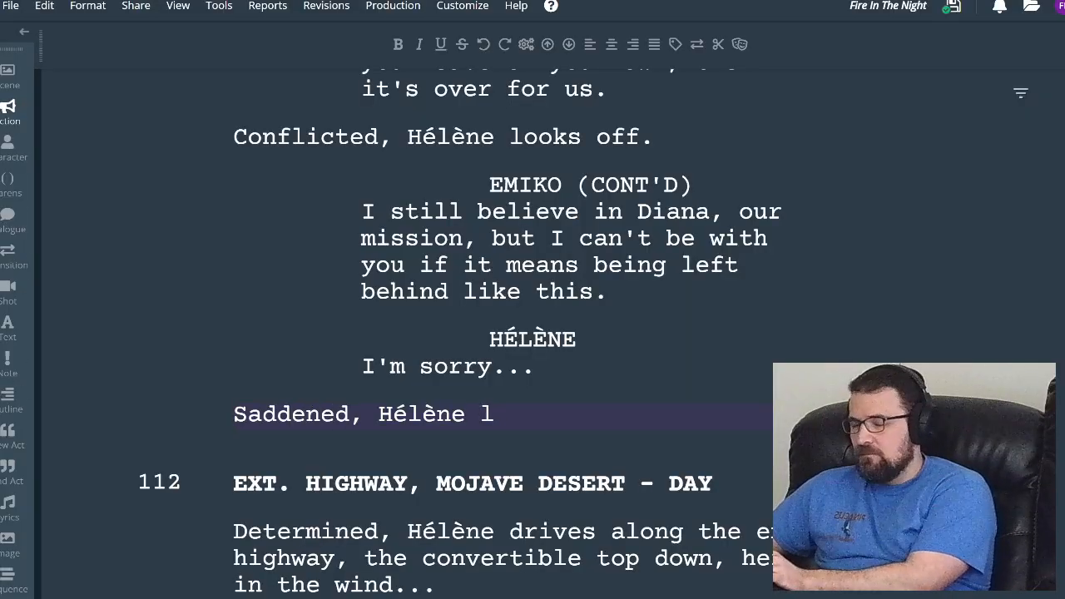
type("ooks Emik")
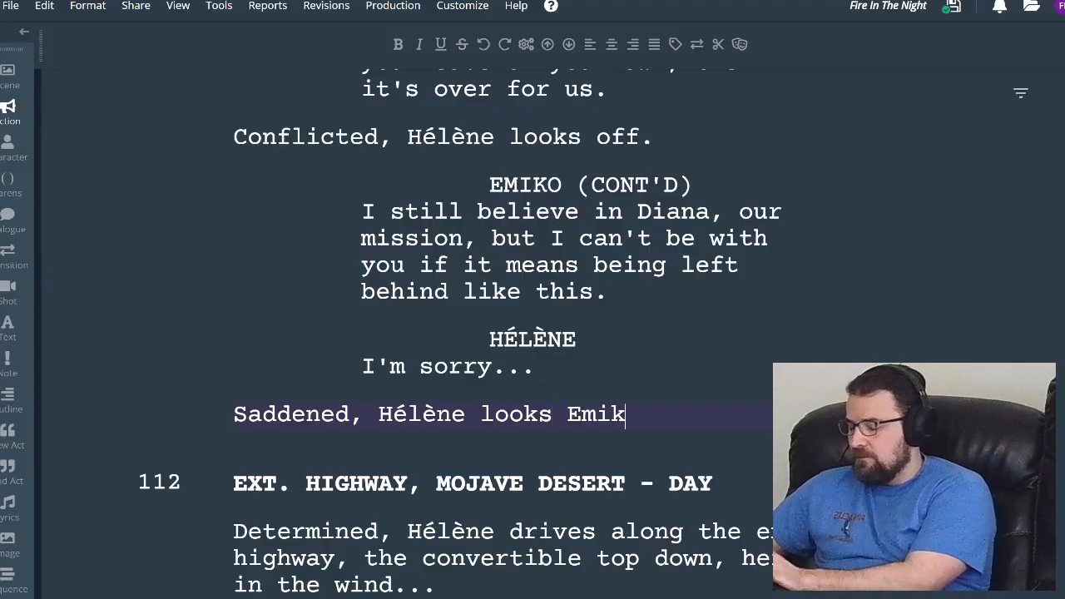
type("o in the ey")
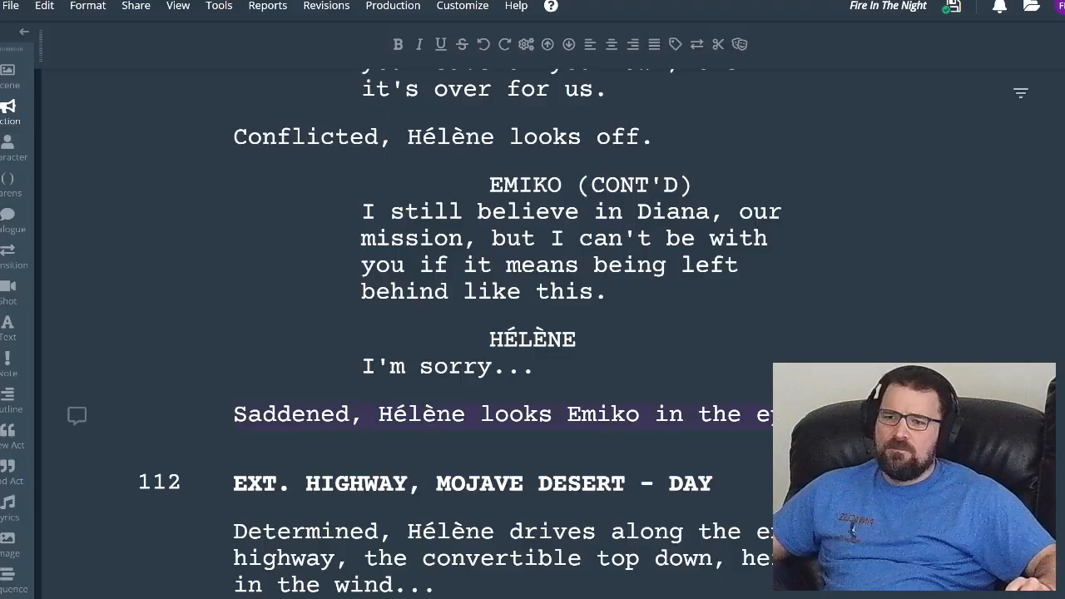
- Replace "Determined" with "Resolved" in the opening action line of scene 112
left_click(320, 531)
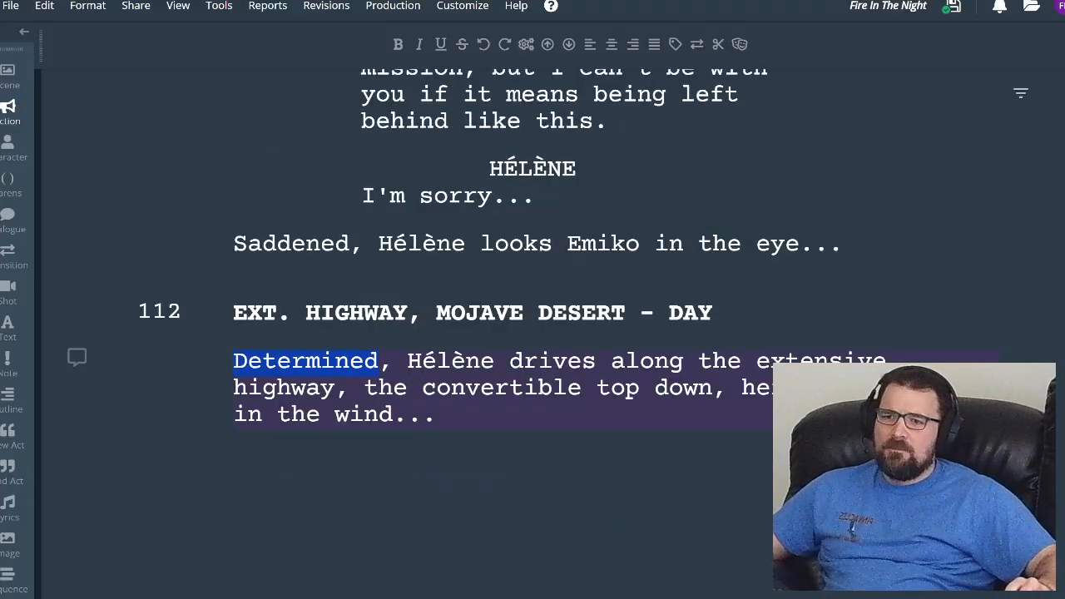
double_click(305, 363)
type("Resolved")
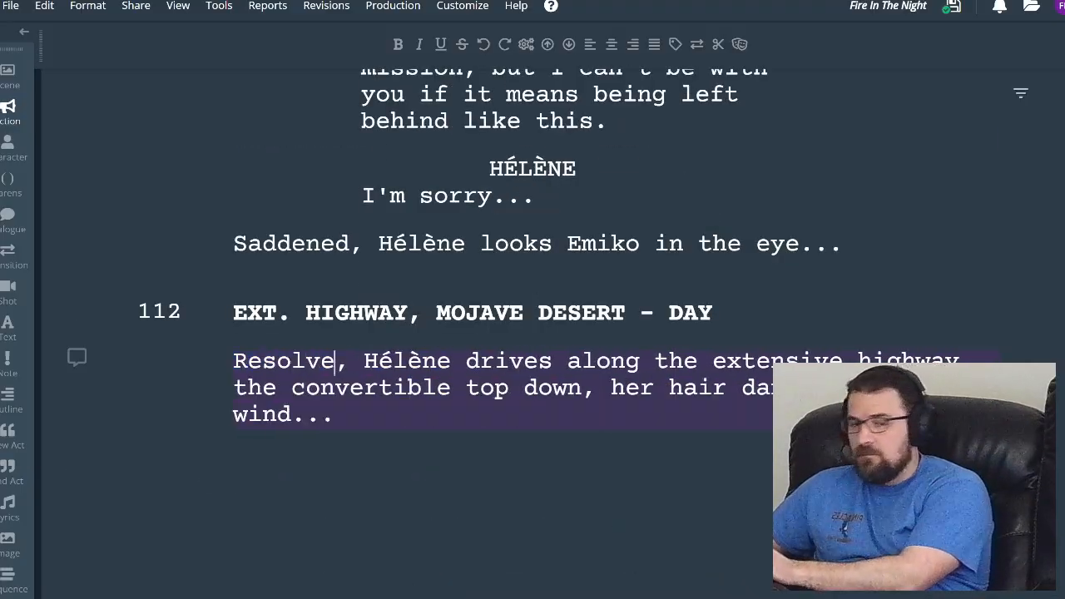
left_click(406, 363)
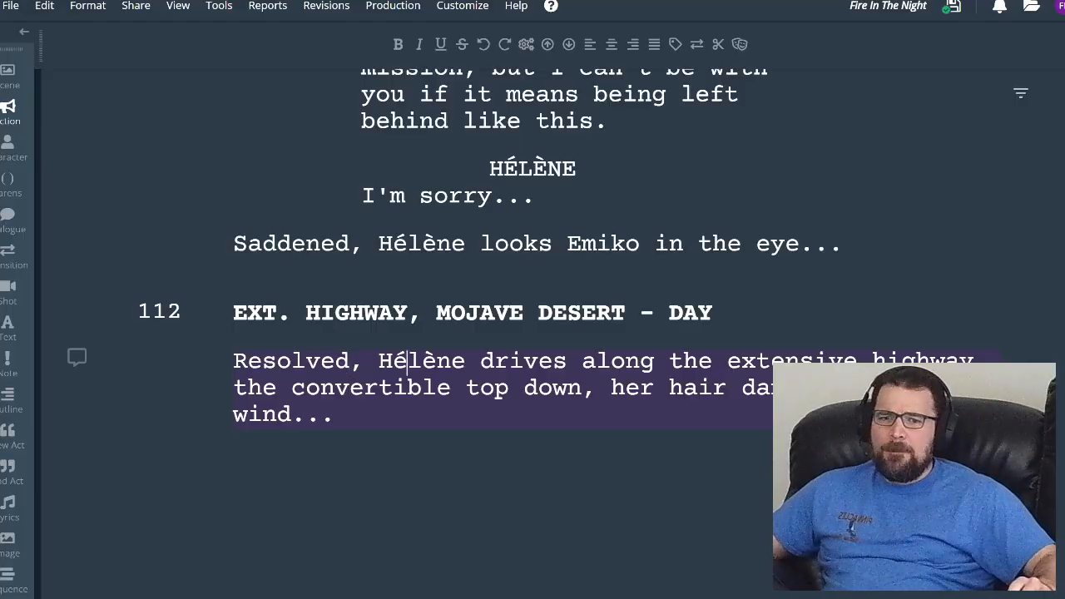
- Merge the action line "That doesn't put Emiko at ease." with the following paragraph that starts "Noticing, Hélène nears."
scroll(406, 366, "up", 2)
scroll(407, 366, "up", 6)
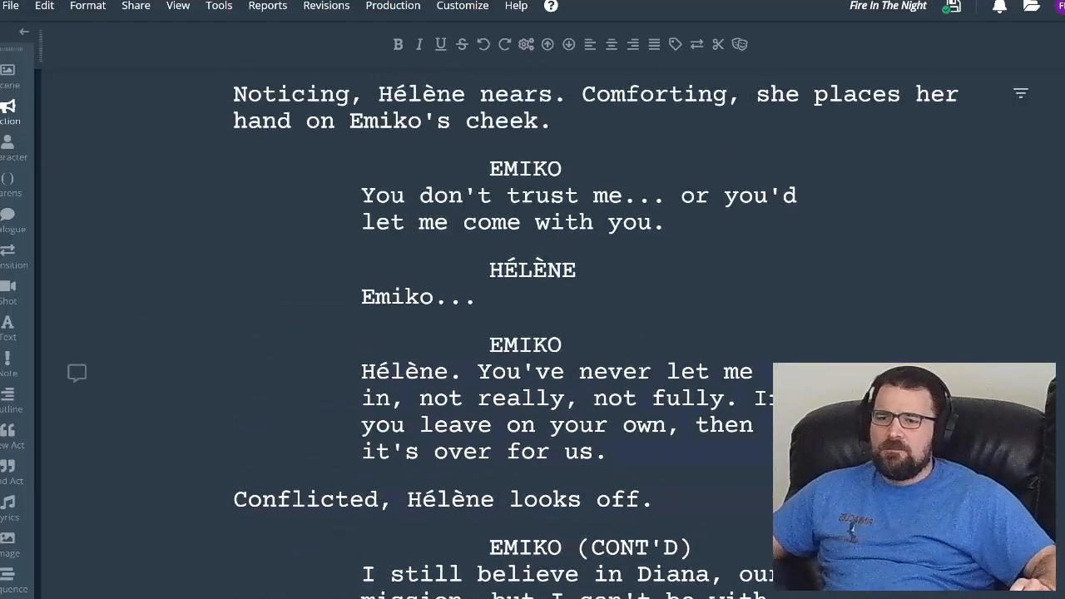
scroll(407, 366, "up", 2)
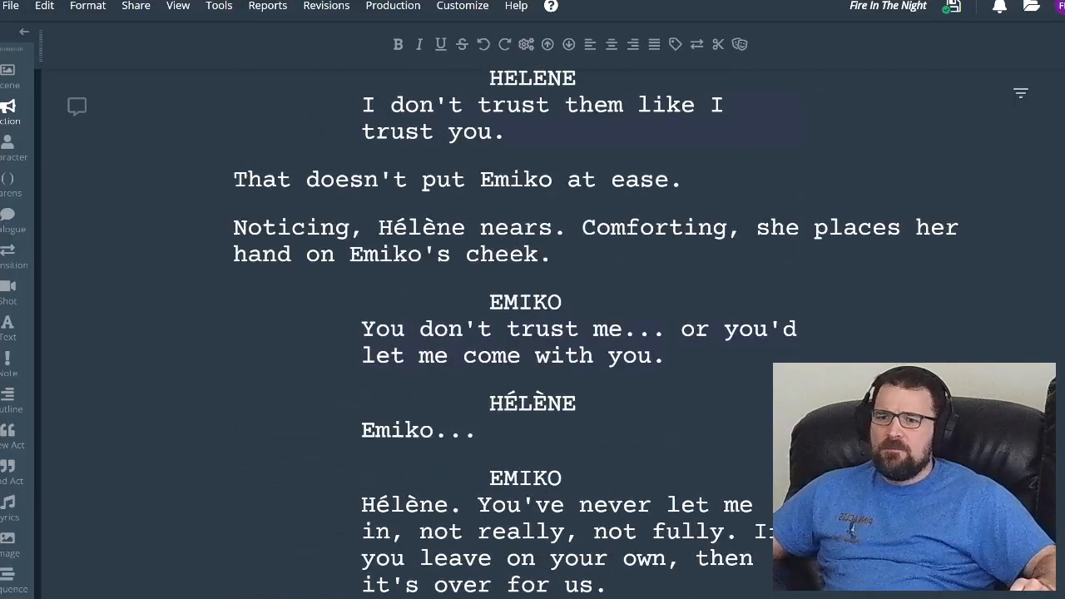
scroll(406, 366, "up", 2)
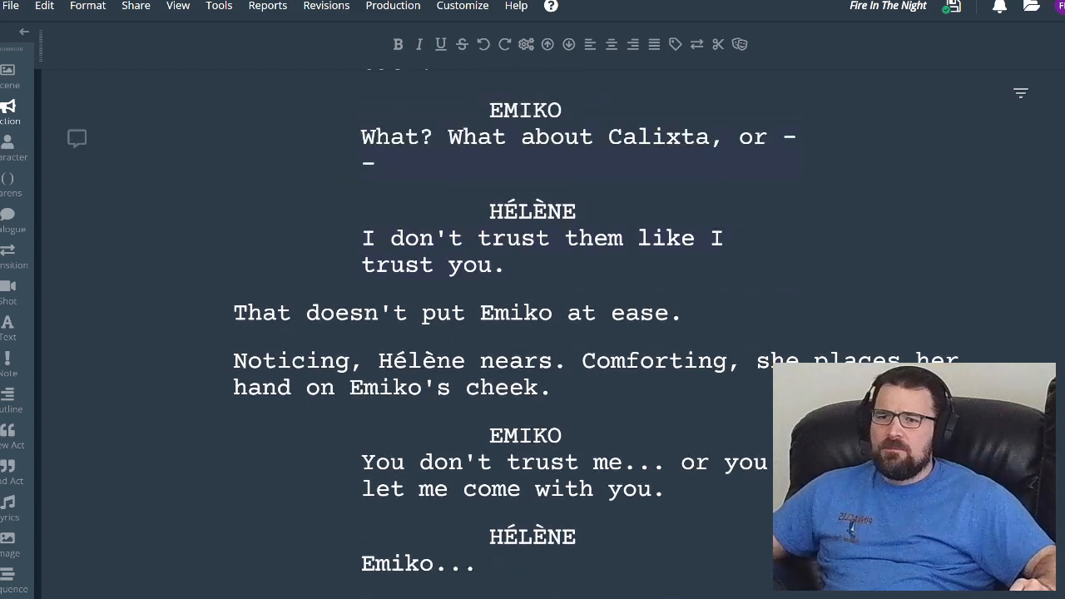
scroll(407, 366, "down", 2)
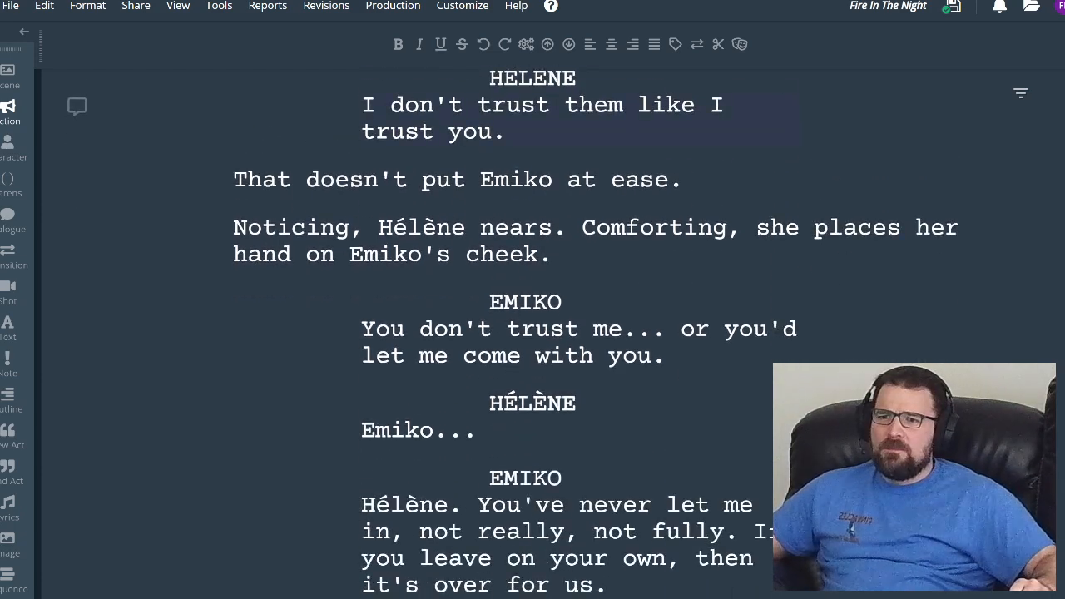
left_click(697, 181)
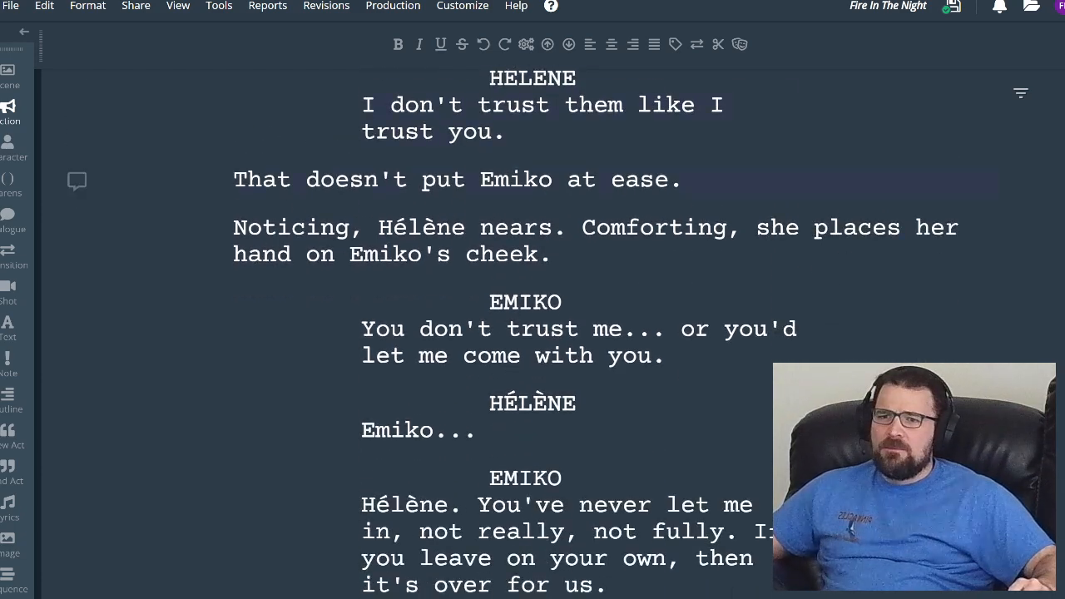
key("Delete")
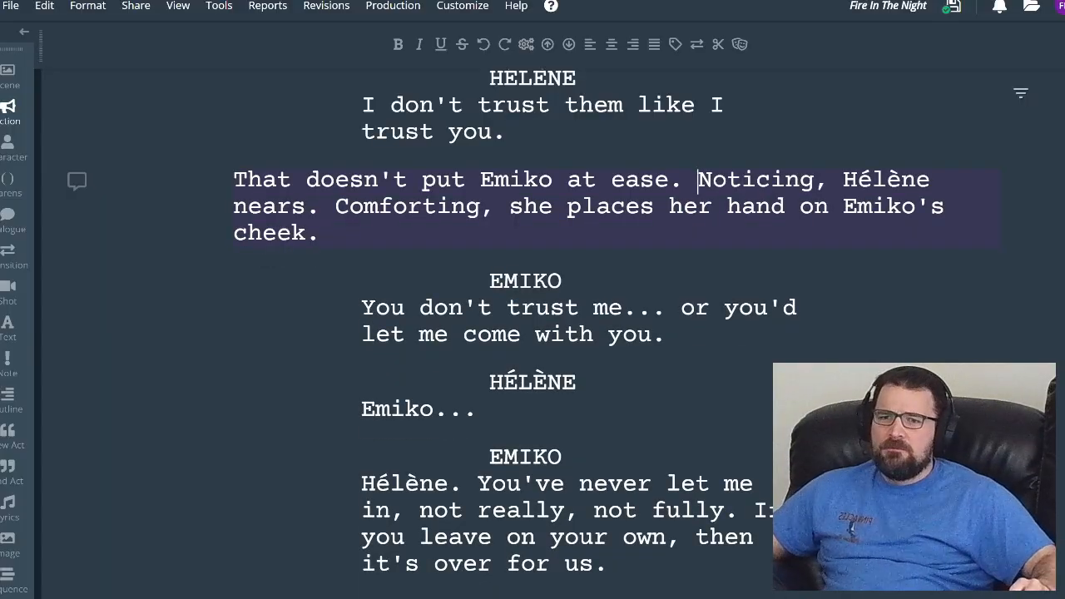
- Switch to the Google Docs notes and strike through the S111 note about Emiko breaking up with Helene
scroll(532, 333, "down", 3)
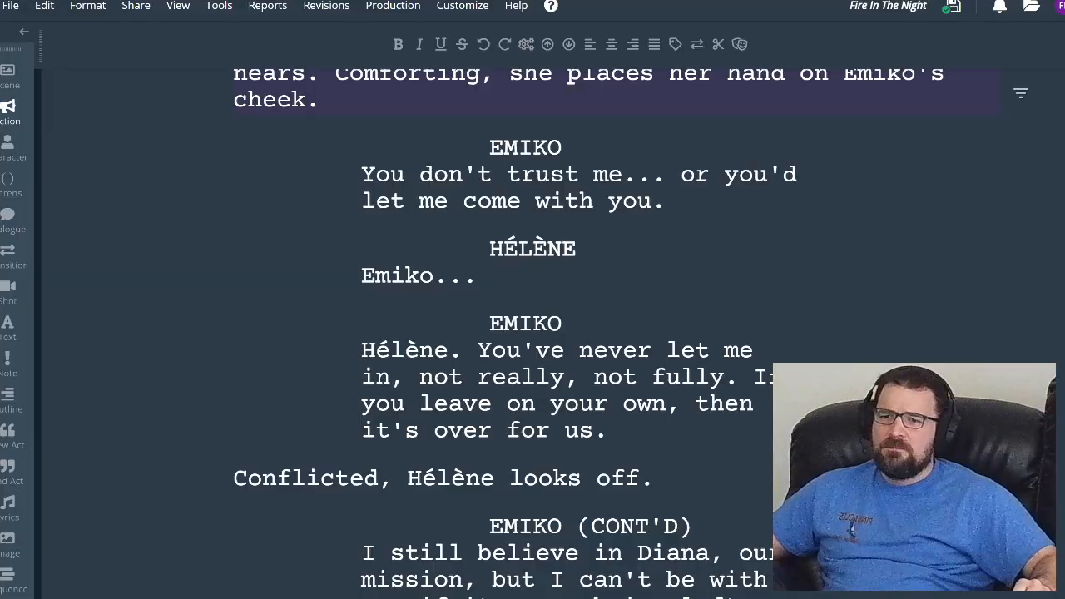
scroll(533, 333, "down", 3)
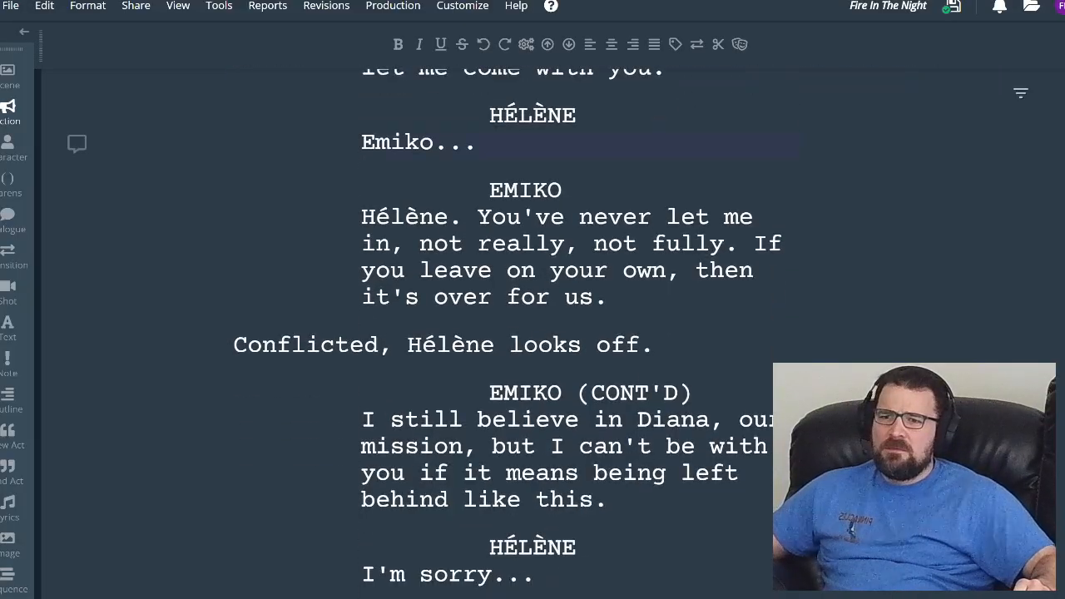
scroll(533, 333, "down", 3)
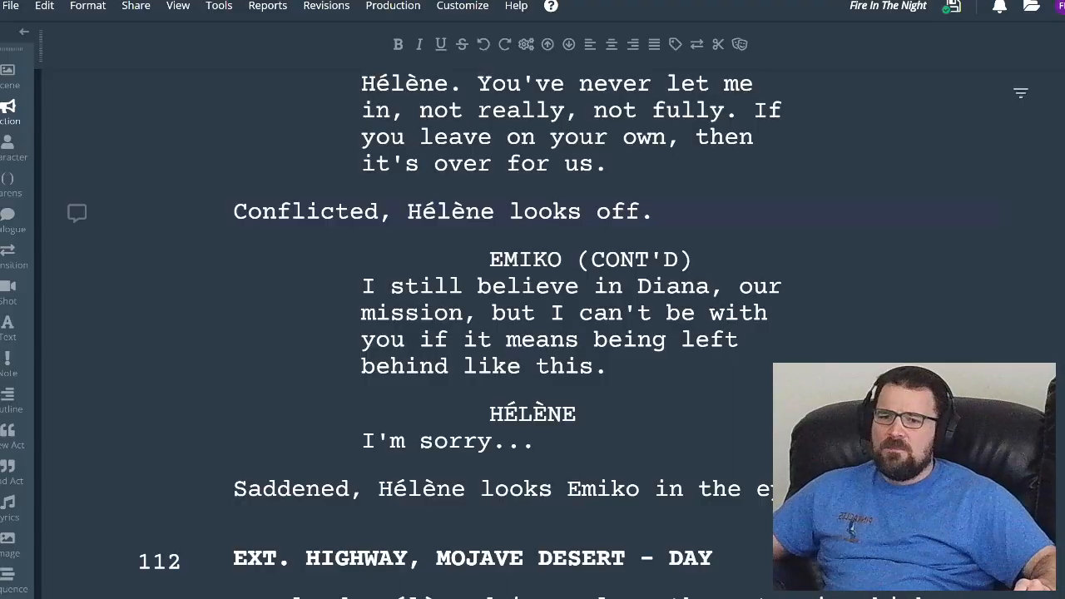
scroll(532, 333, "down", 5)
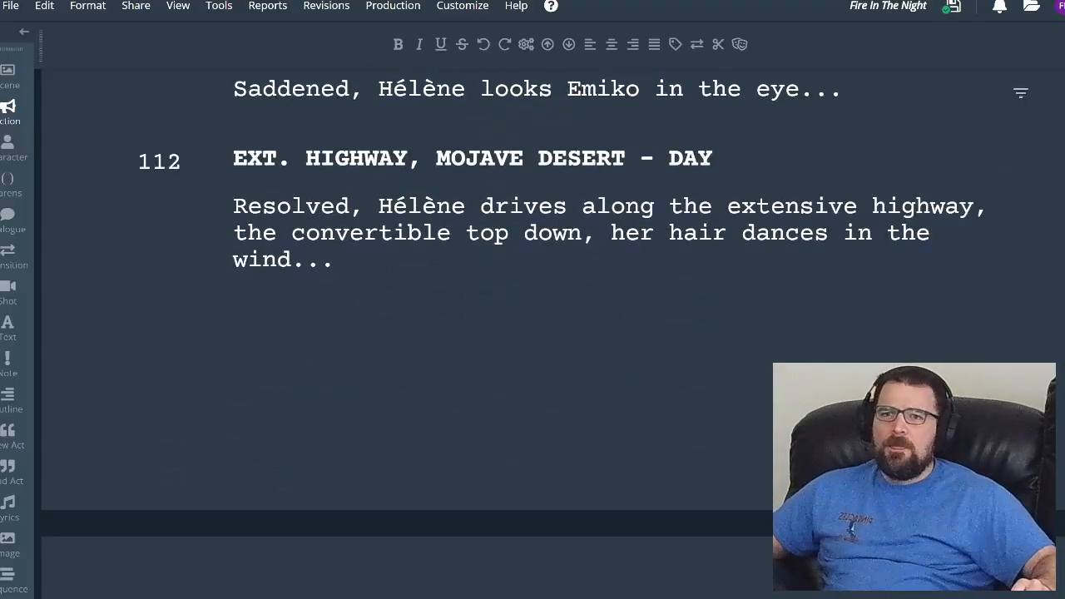
key("alt+Tab")
triple_click(371, 331)
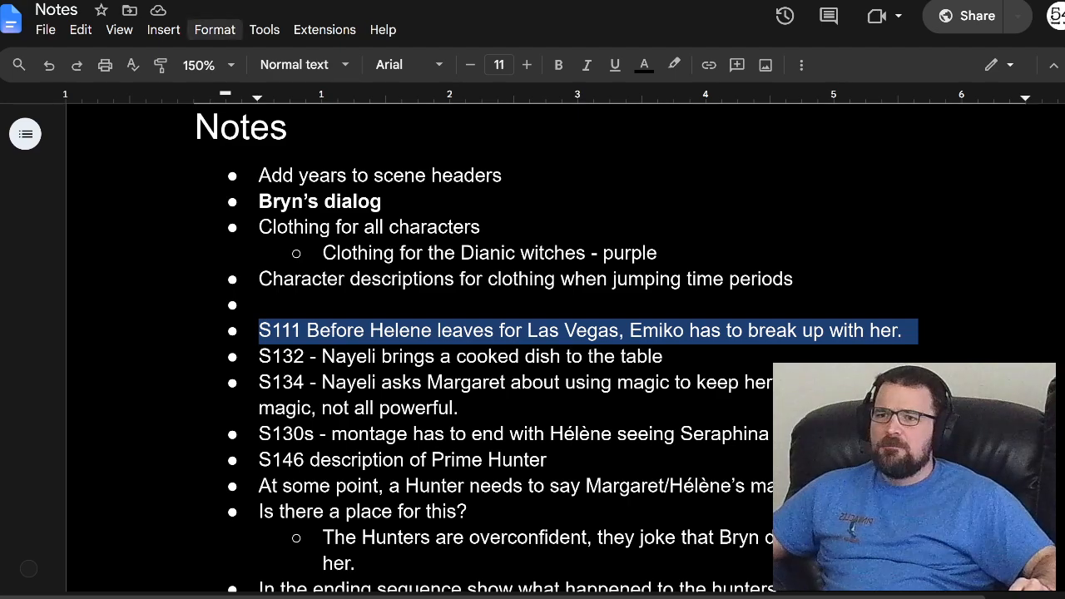
left_click(215, 29)
mouse_move(242, 60)
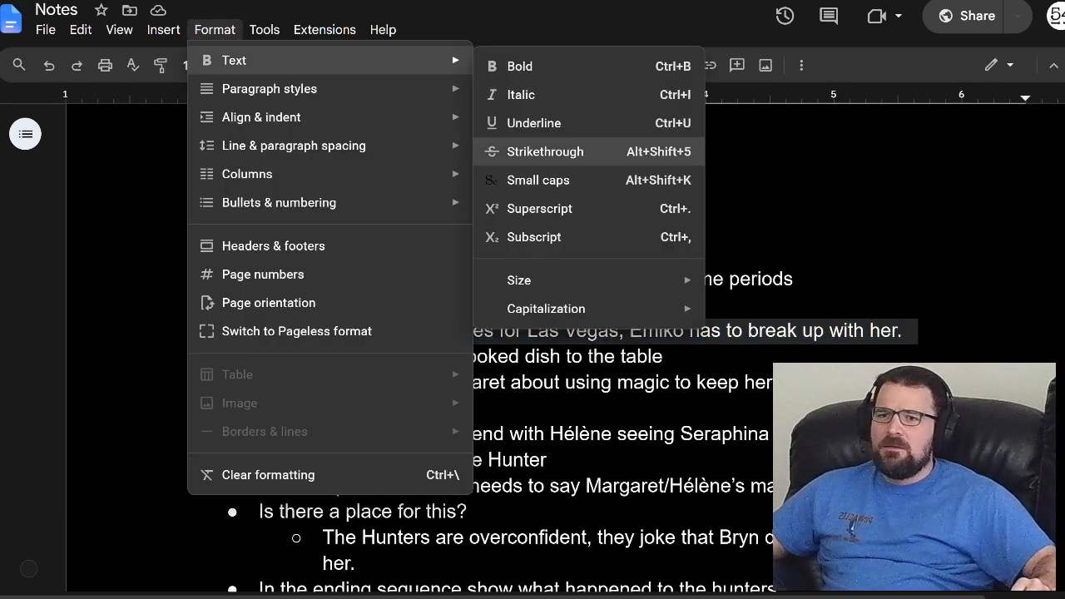
left_click(545, 151)
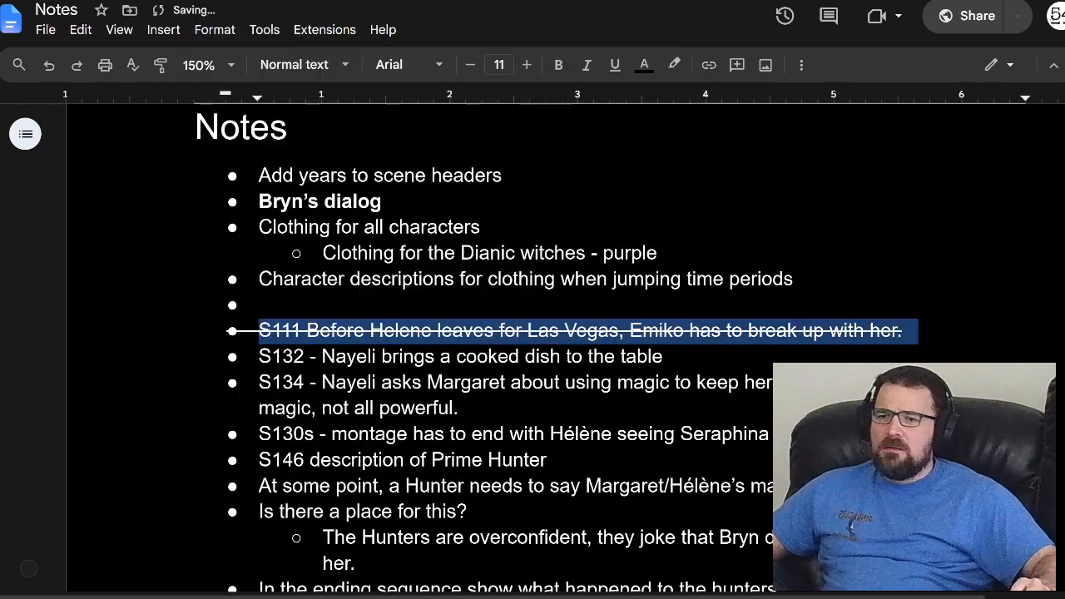
left_click(452, 356)
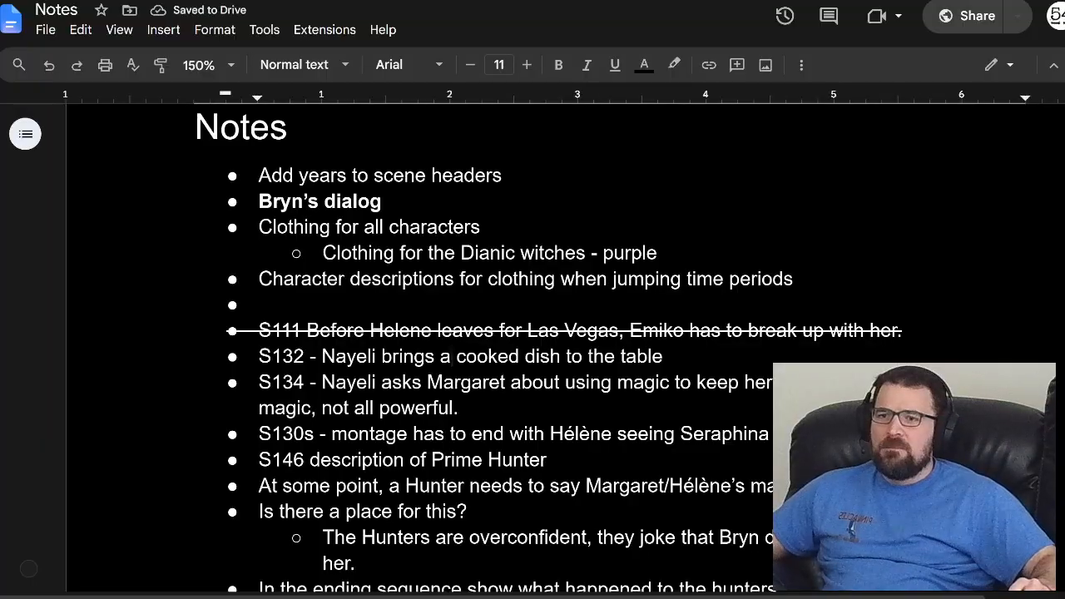
- Switch to the screenplay and shorten scene 132's opening action line to "Margaret sits at table."
key("alt+Tab")
scroll(452, 356, "down", 20)
scroll(532, 333, "down", 20)
scroll(533, 333, "down", 20)
scroll(532, 333, "down", 20)
scroll(532, 332, "down", 20)
scroll(532, 332, "down", 10)
scroll(532, 333, "up", 10)
scroll(533, 333, "down", 2)
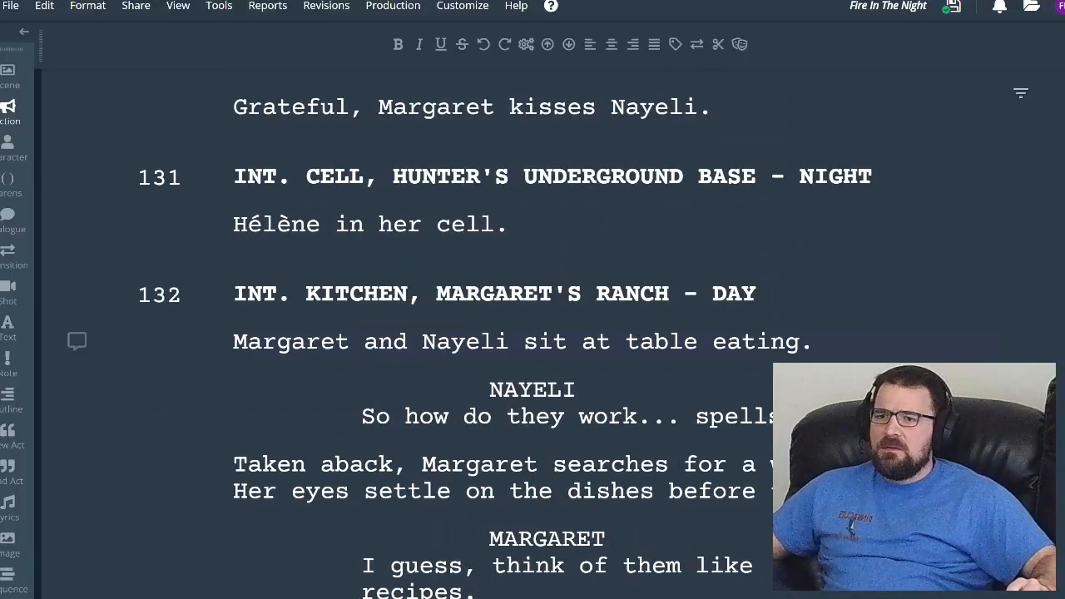
key("Up")
key("Down")
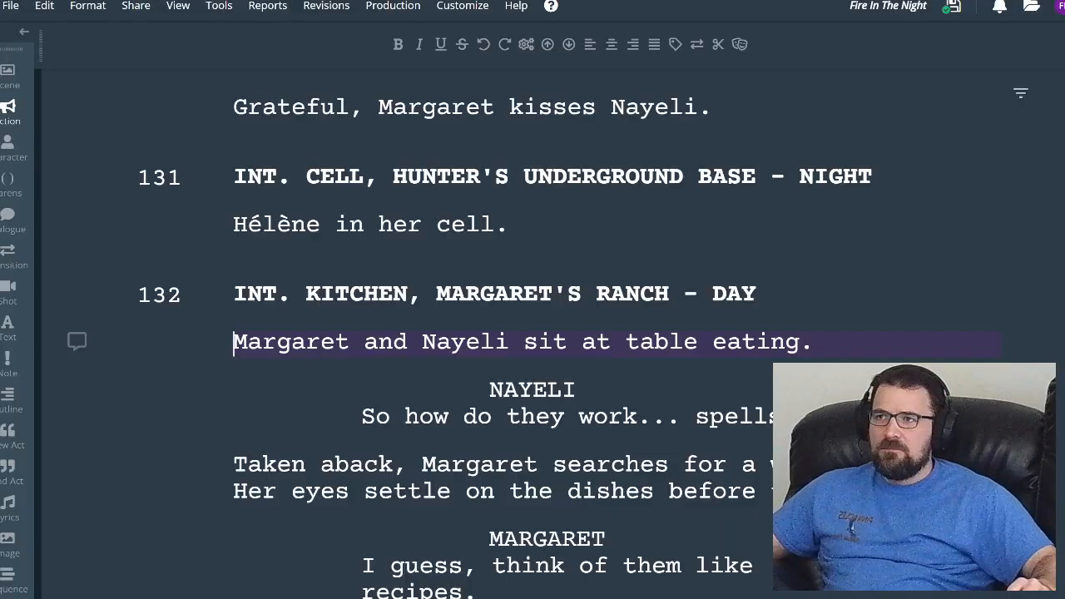
key("ctrl+Right")
key("ctrl+shift+Right")
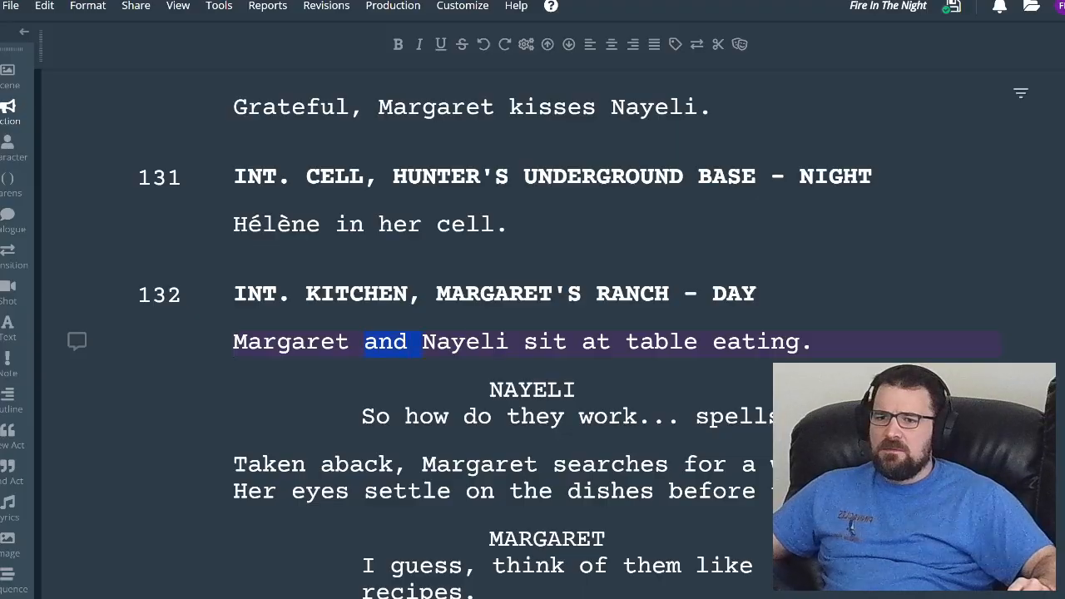
key("Delete")
key("Right")
key("Right")
key("Right")
type("s")
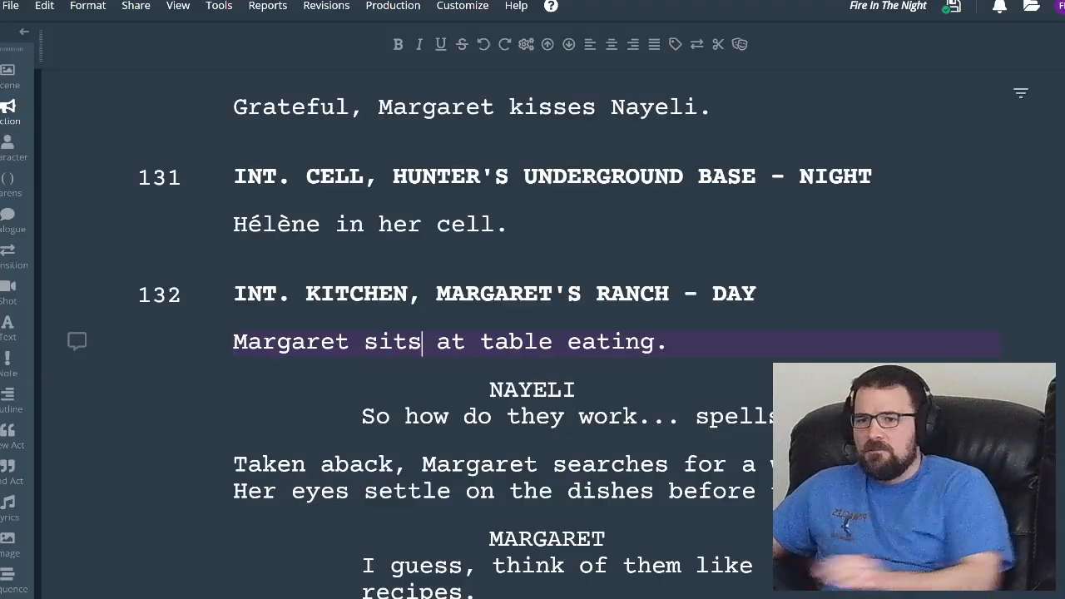
double_click(610, 342)
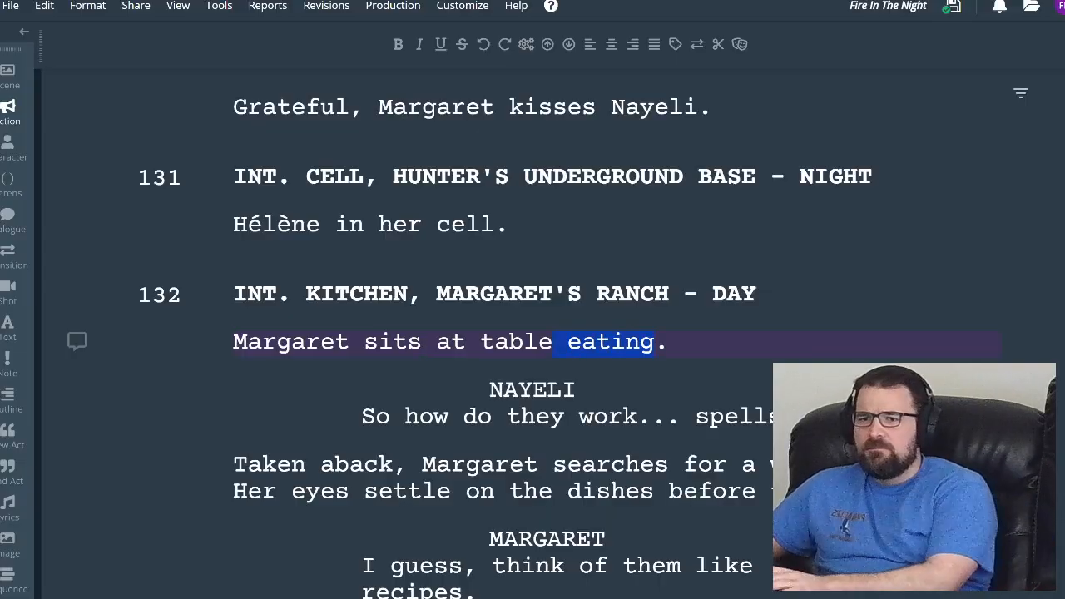
key("Delete")
key("Right")
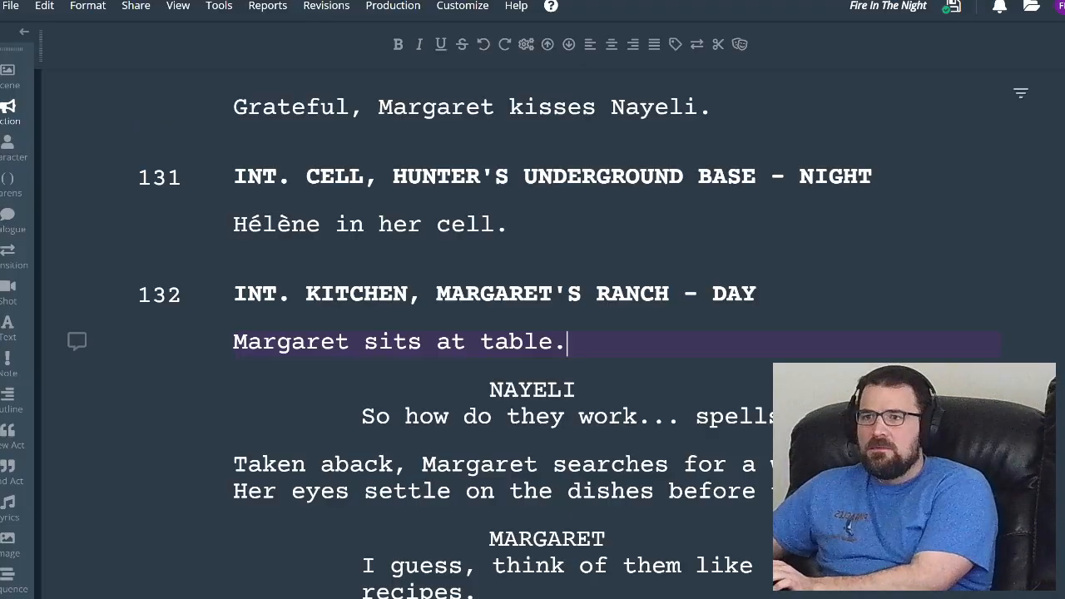
- Continue scene 132's opening action line with "Nayeli nears carrying a"
key("BackSpace")
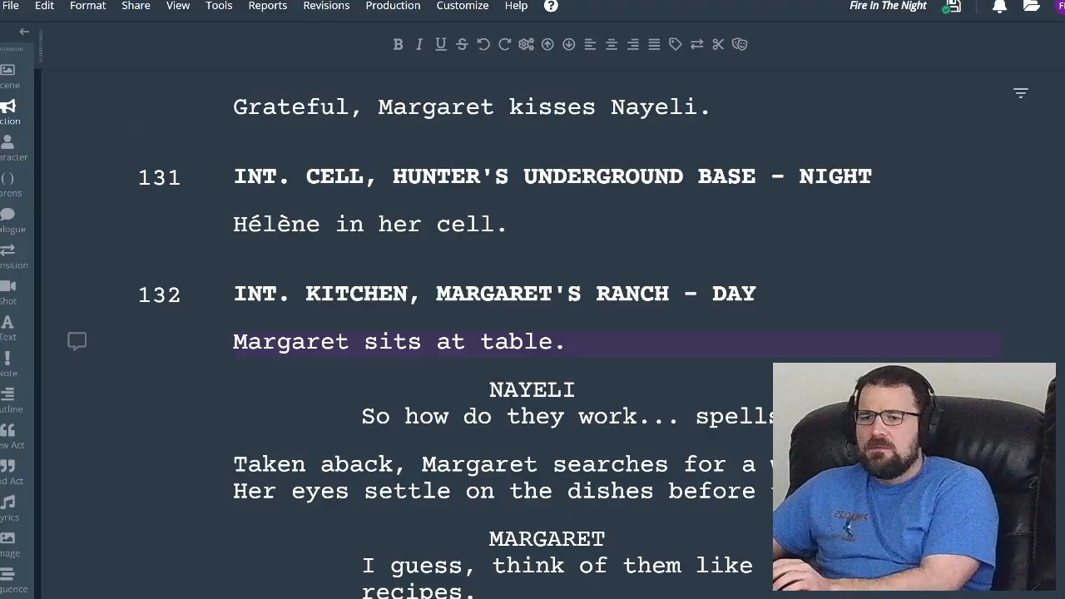
type("Nayeli ")
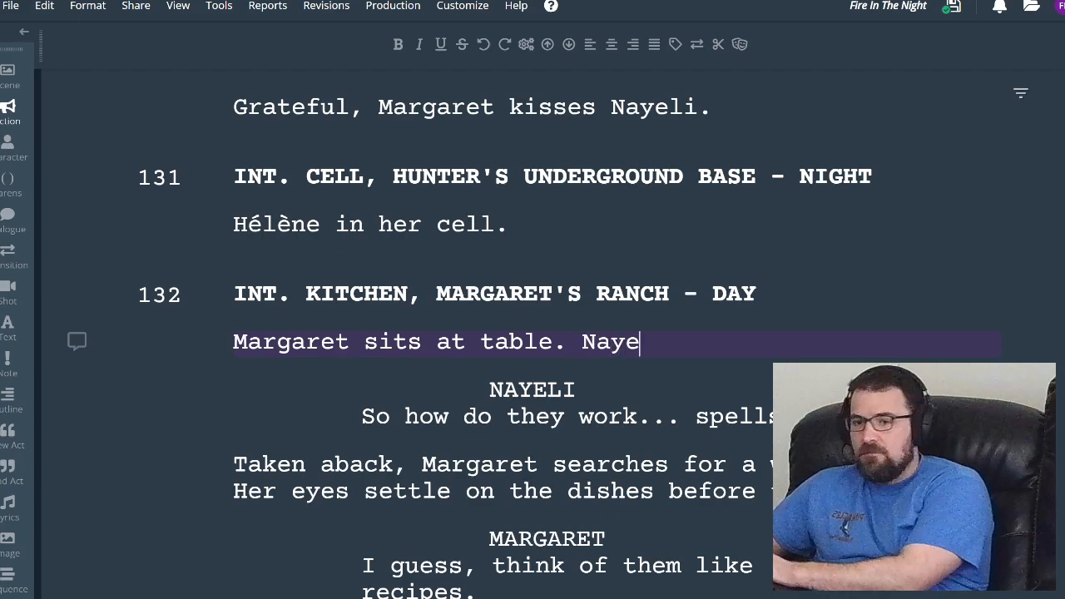
type("nears carryi")
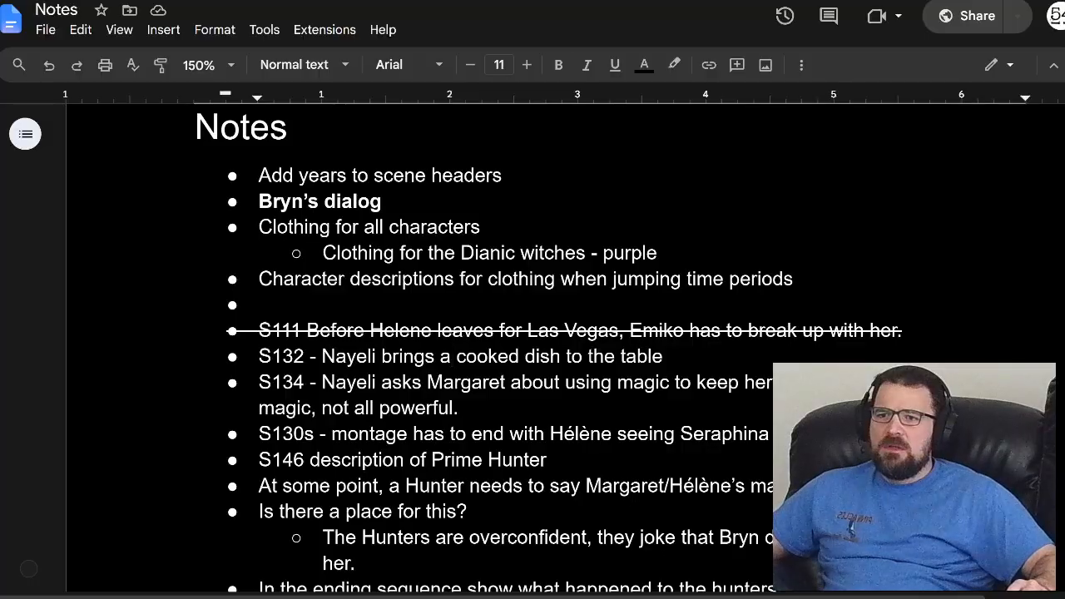
- Look through the character profiles in the Google Docs notes for Nayeli's background
scroll(532, 332, "down", 15)
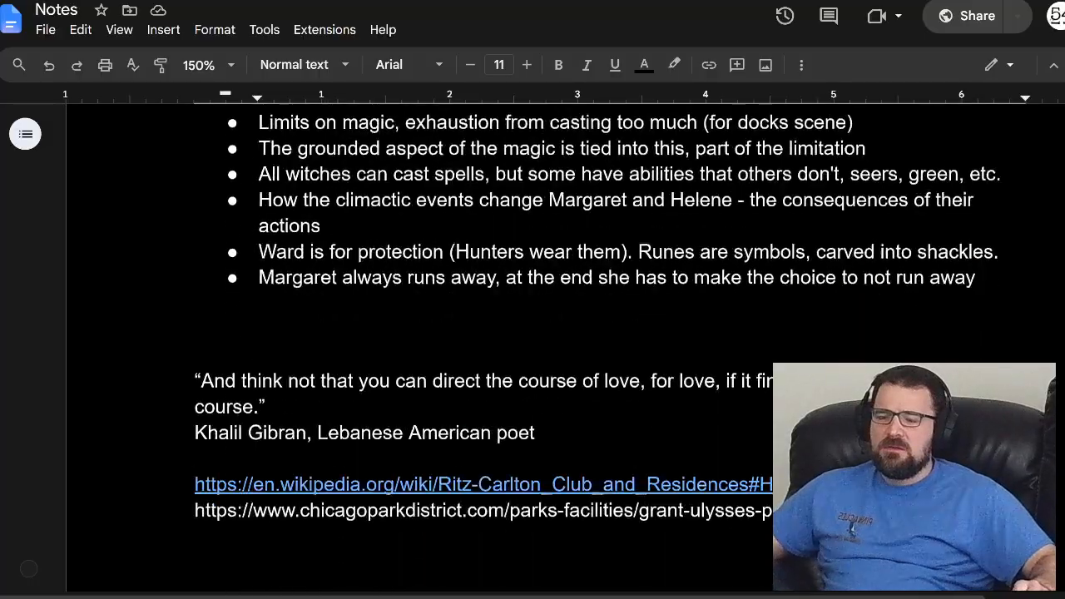
scroll(533, 333, "down", 5)
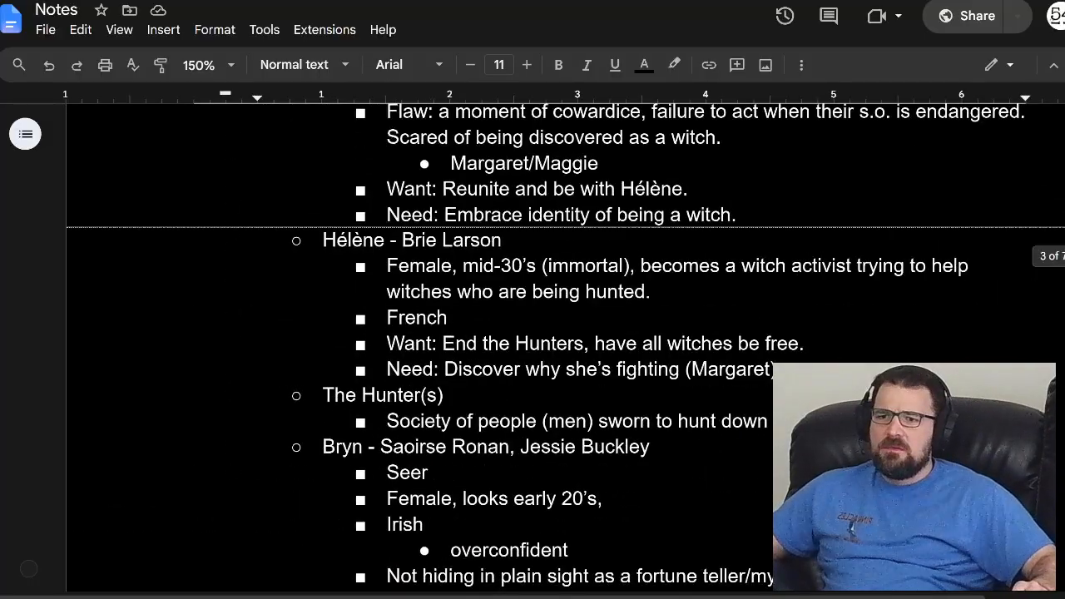
scroll(532, 332, "down", 4)
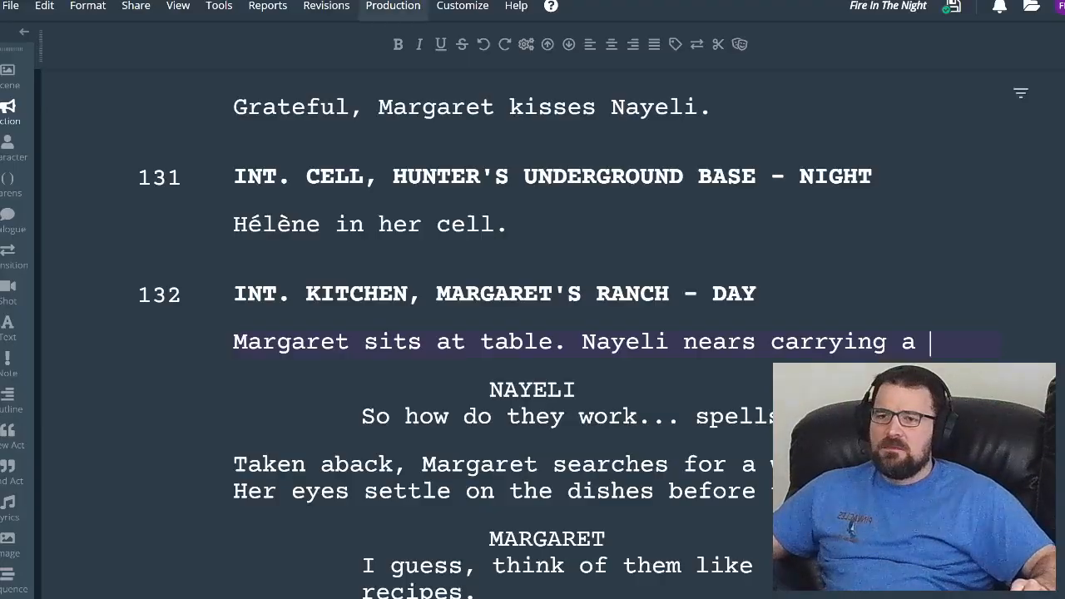
- Switch to the screenplay, look up Nayeli's nationality in her scene 128 montage description, and return to scene 132
scroll(533, 333, "up", 15)
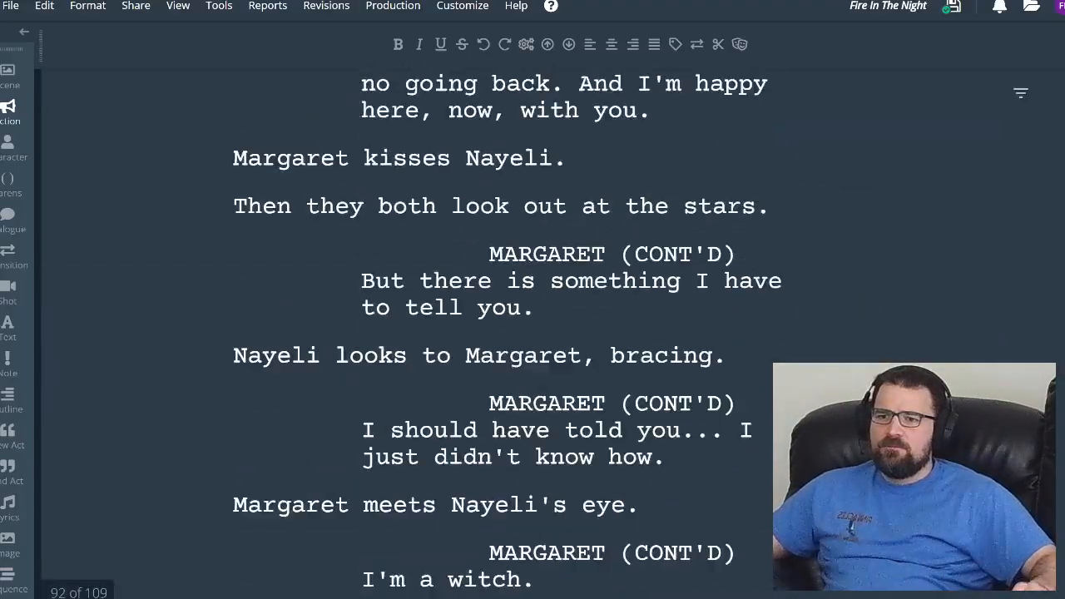
scroll(532, 333, "up", 15)
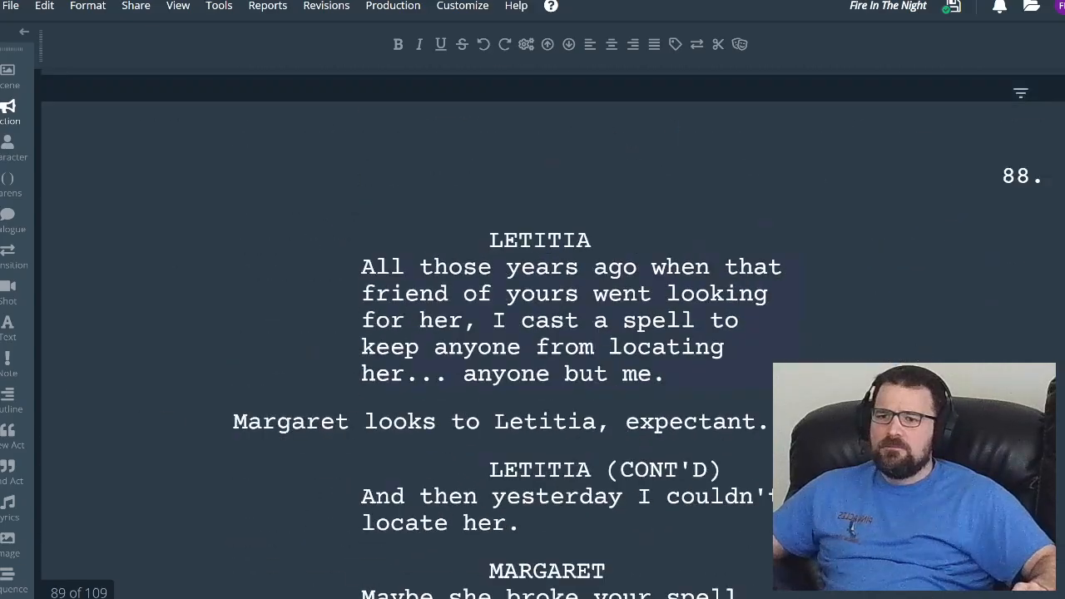
scroll(532, 332, "up", 10)
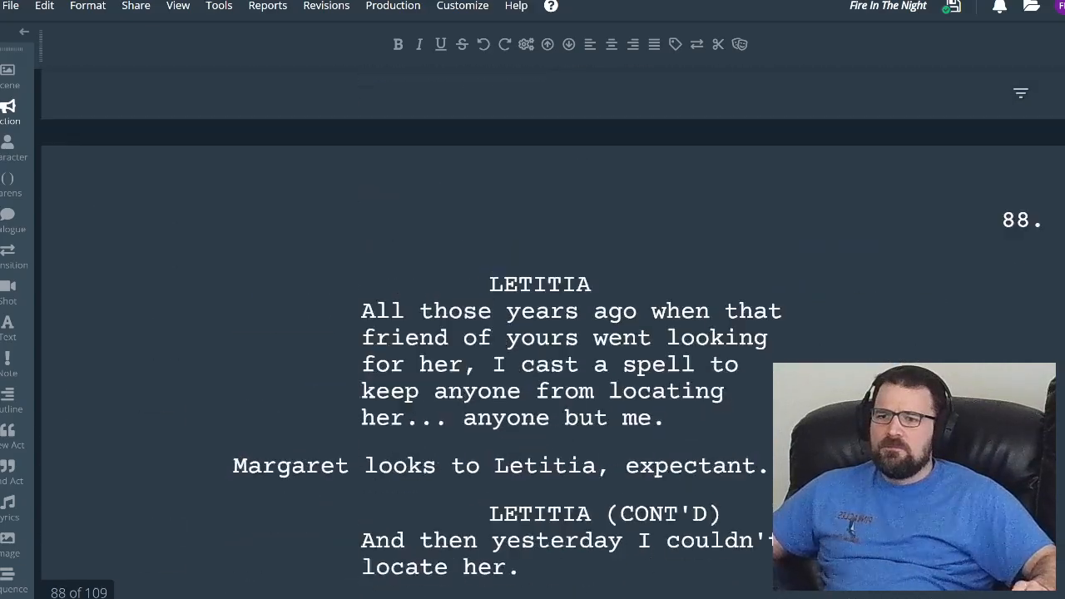
scroll(532, 333, "up", 3)
scroll(533, 333, "down", 4)
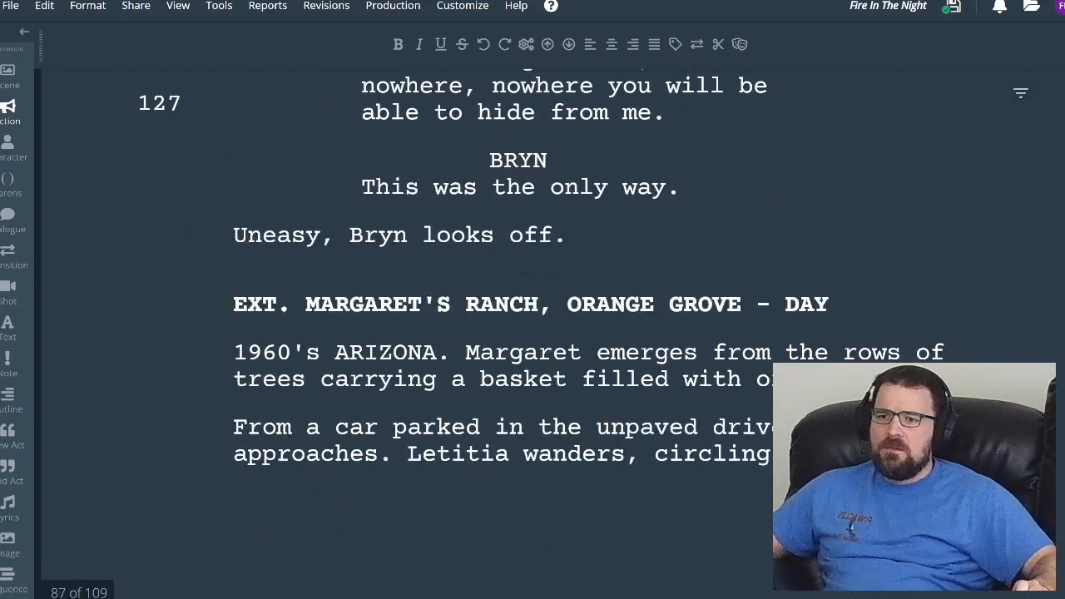
scroll(532, 332, "down", 10)
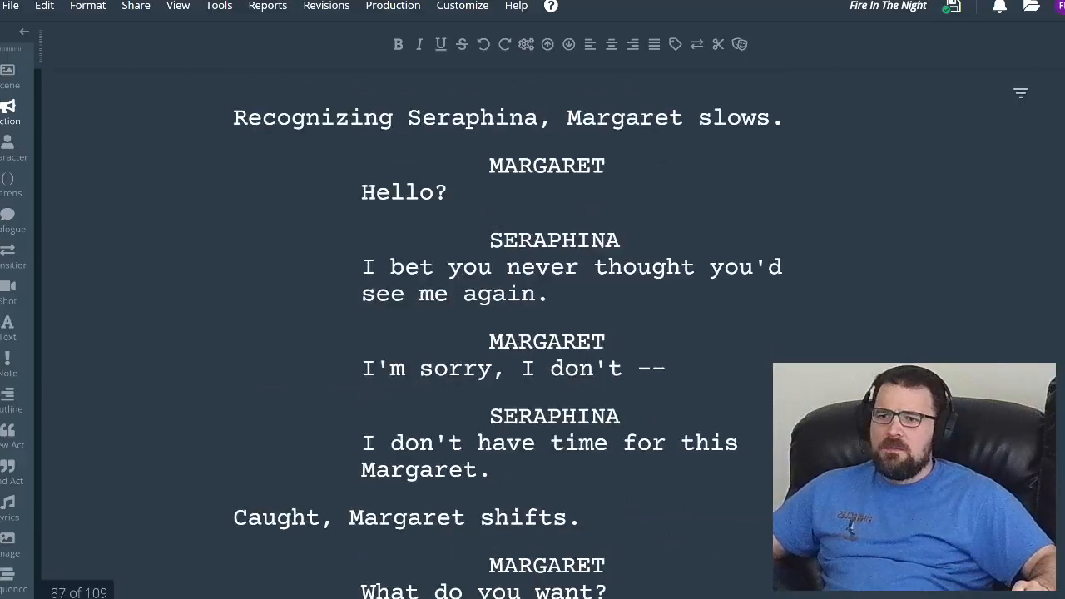
scroll(533, 332, "down", 15)
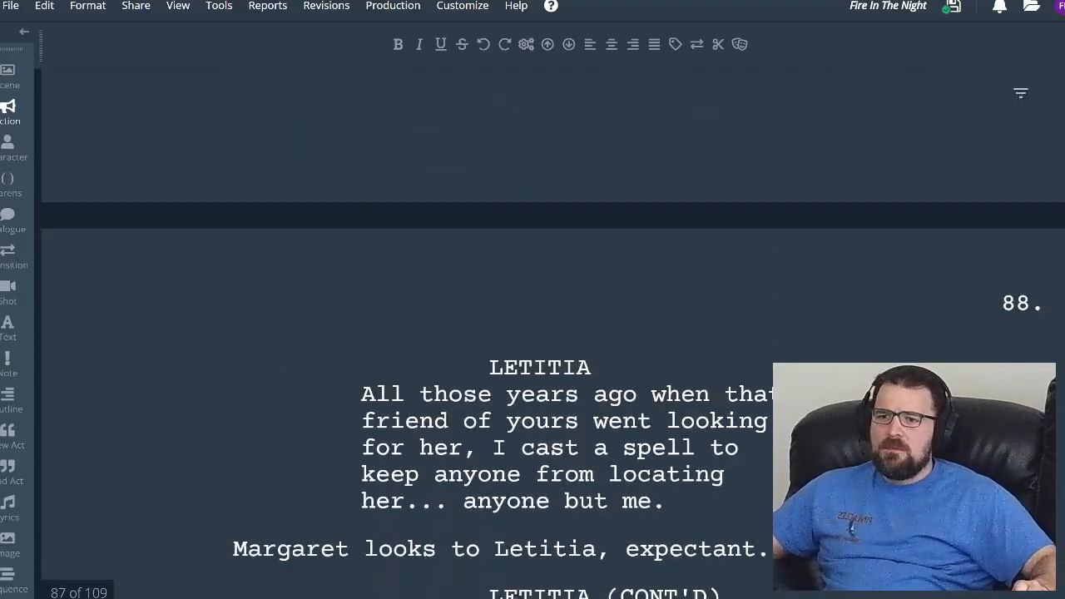
scroll(532, 333, "down", 4)
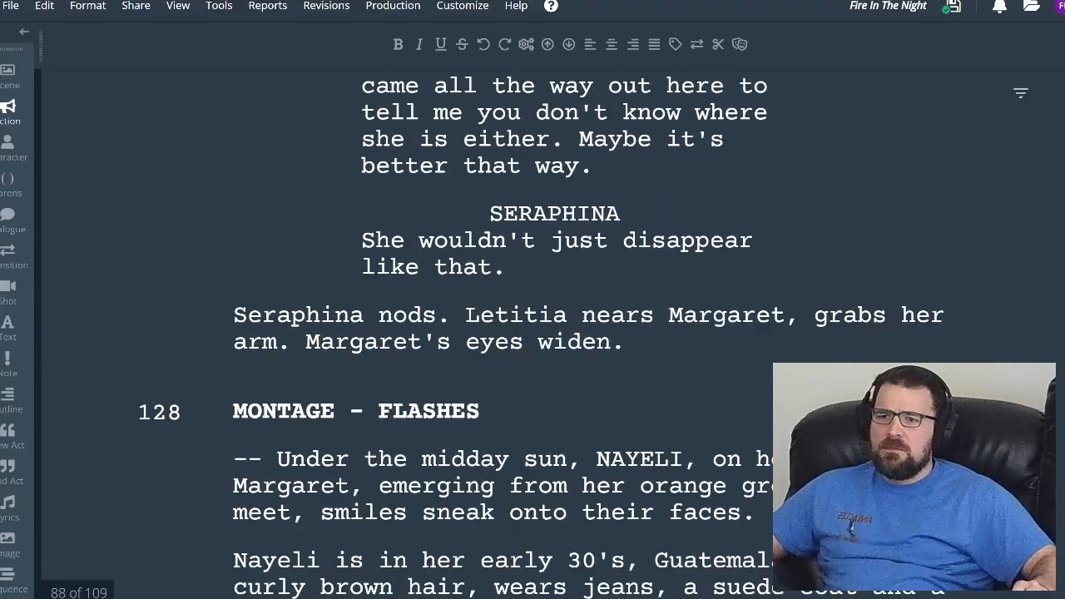
scroll(532, 333, "down", 2)
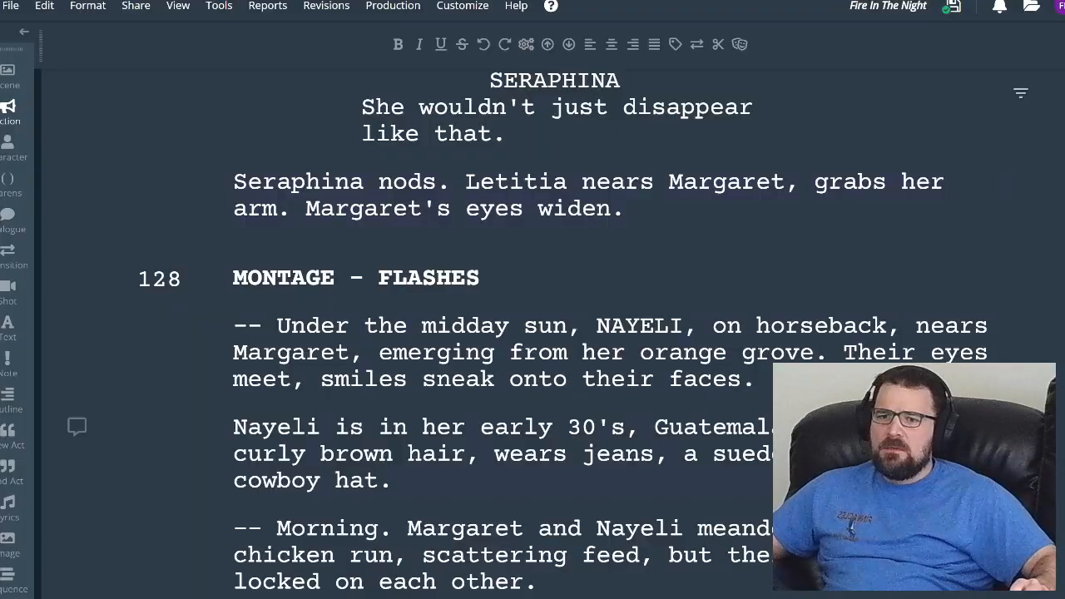
scroll(533, 333, "down", 2)
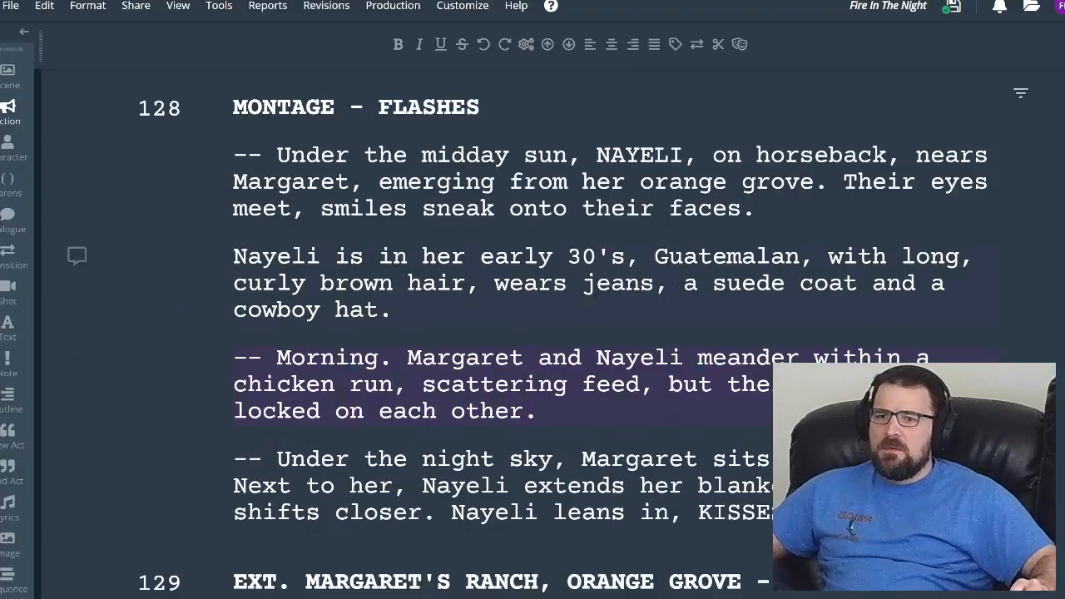
double_click(740, 257)
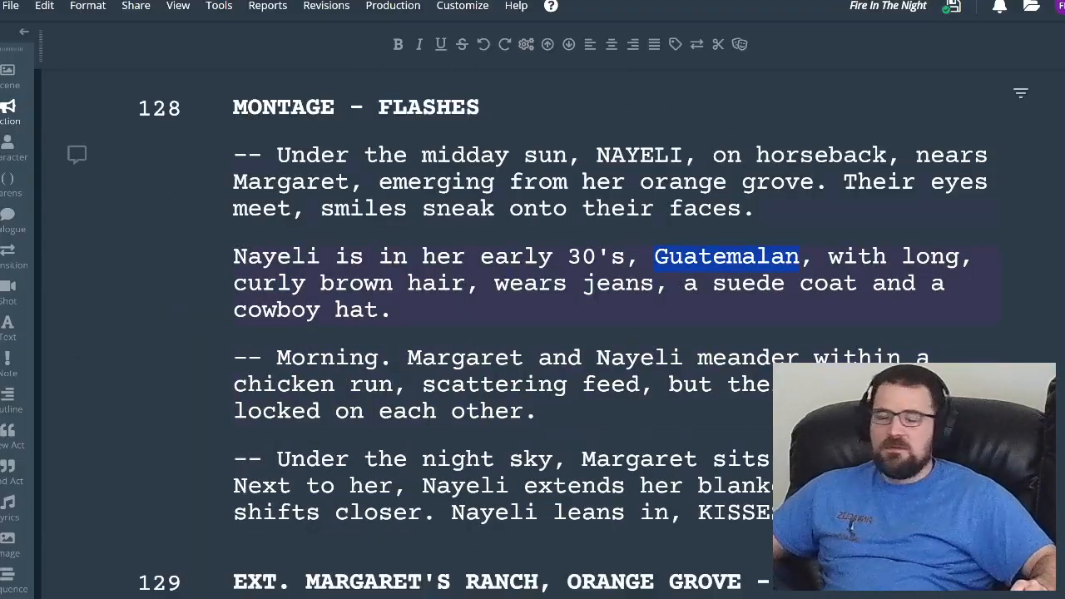
scroll(533, 333, "down", 20)
scroll(532, 333, "down", 20)
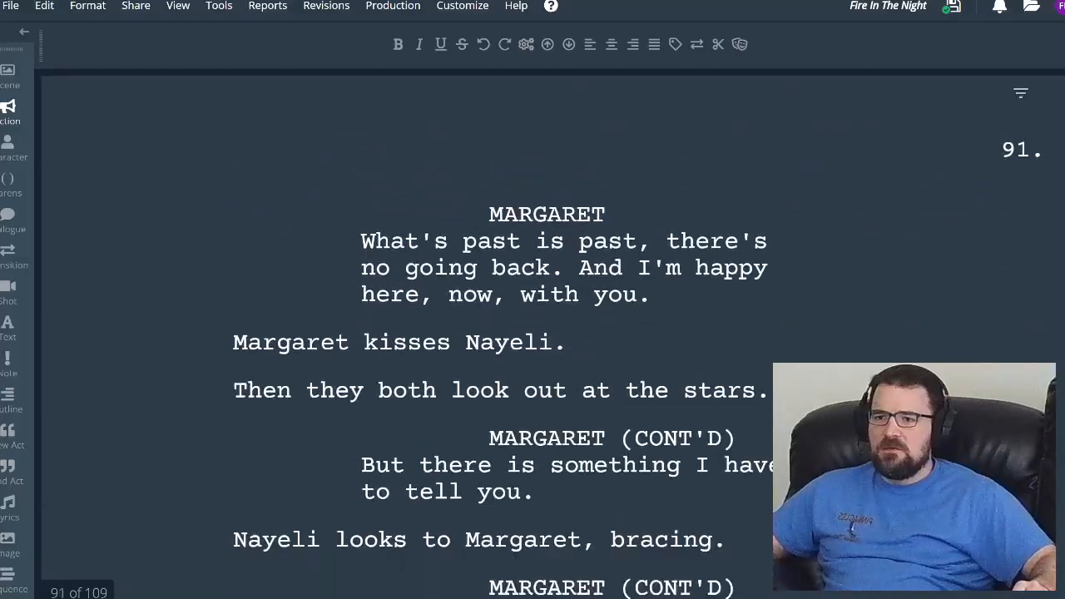
scroll(532, 332, "down", 15)
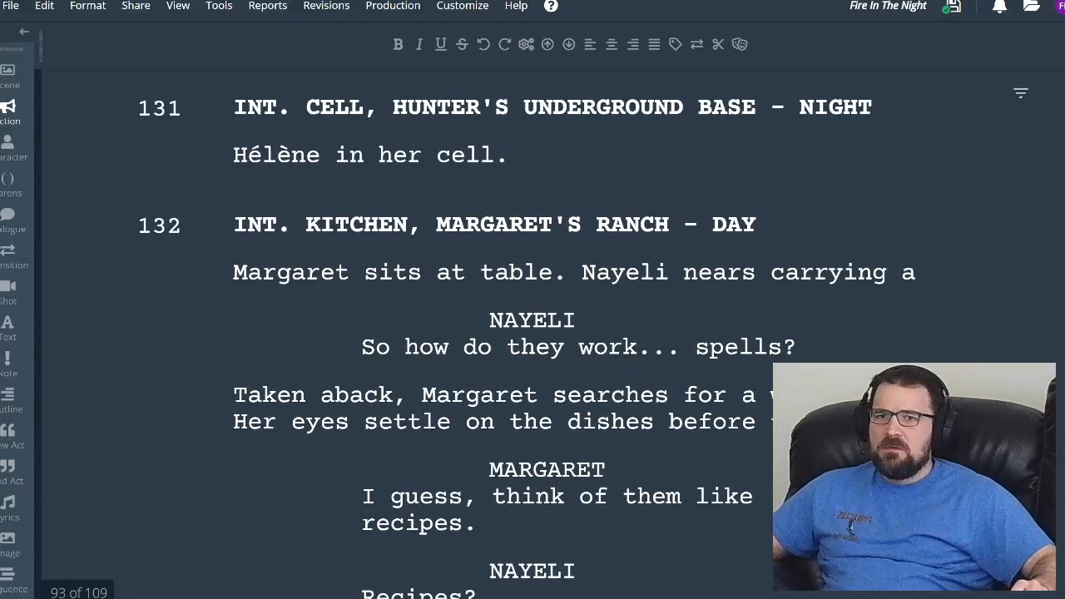
- Open a new browser tab and search Google for "common dishes in guatemala"
key("ctrl+t")
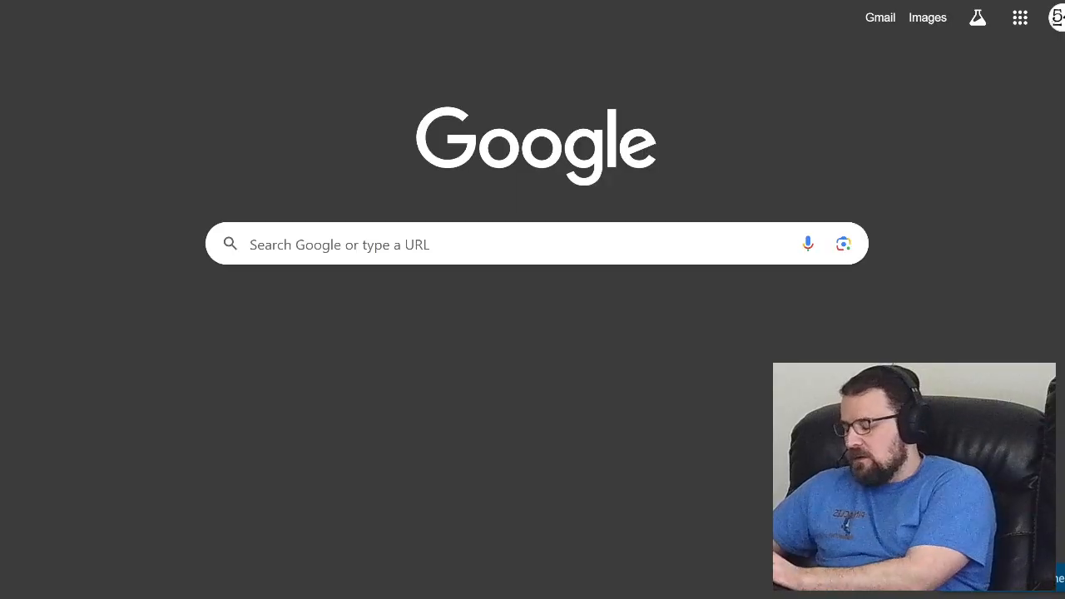
type("common dishes")
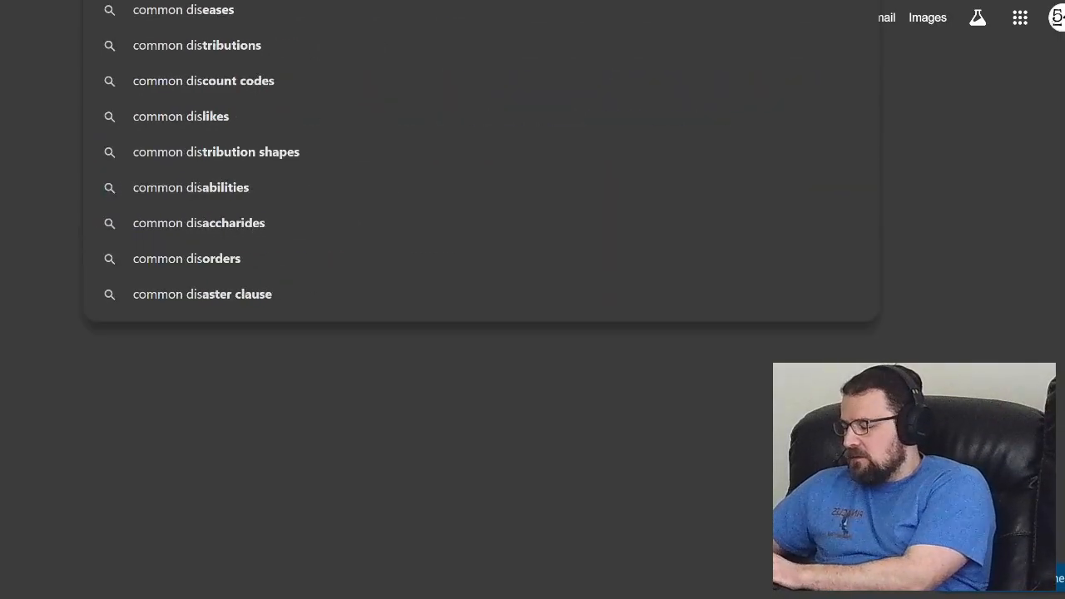
type(" in")
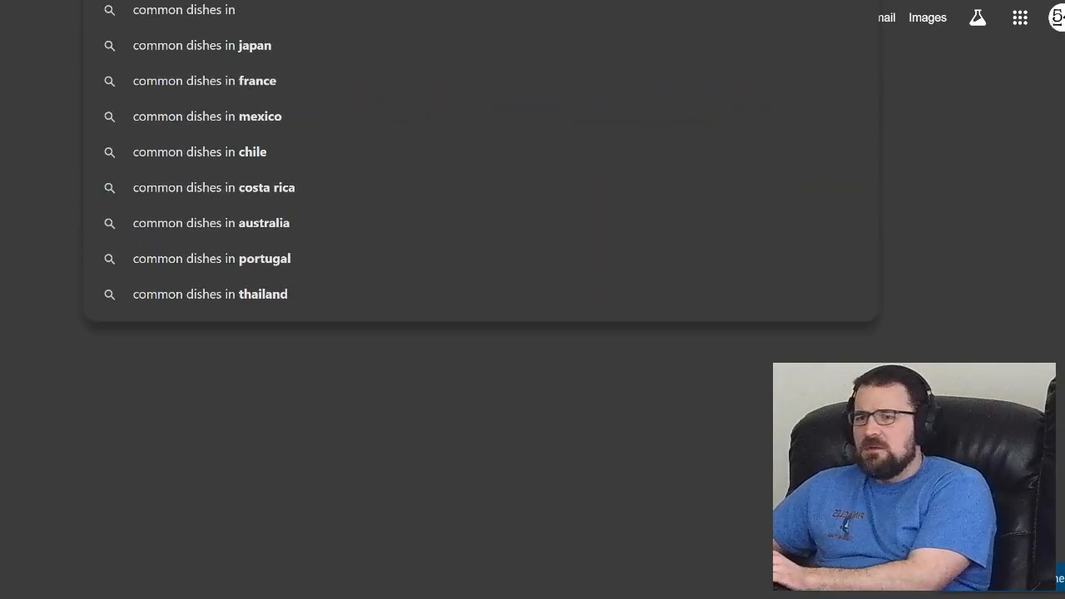
type(" g")
key("Down")
key("Down")
key("Down")
key("Return")
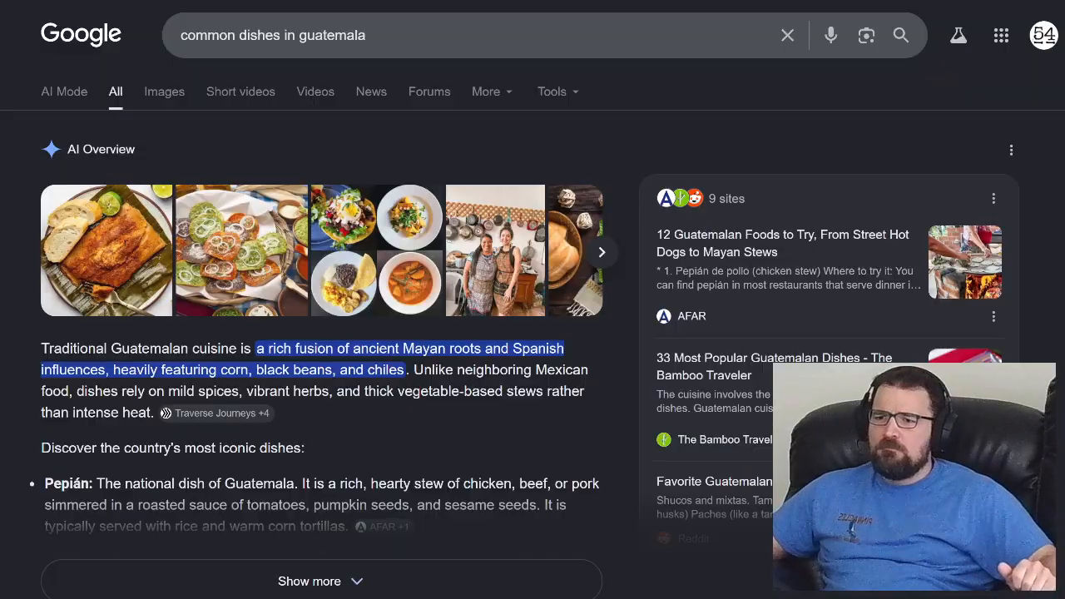
- Expand the overview of Guatemalan cuisine, read the list of iconic dishes, and select the name "Pepián"
scroll(532, 333, "down", 2)
left_click(322, 404)
scroll(321, 249, "down", 1)
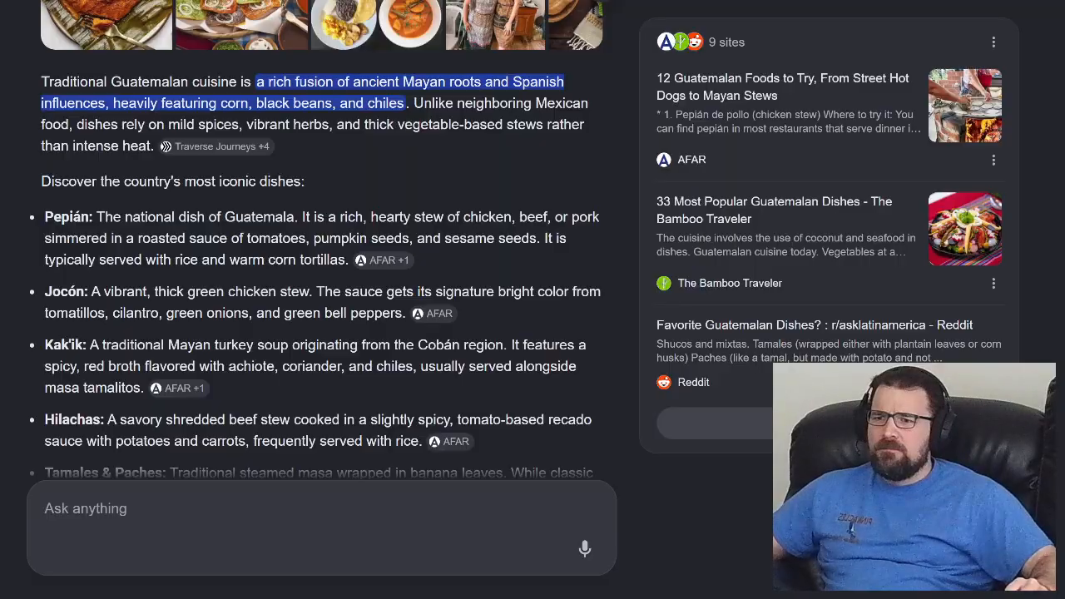
double_click(67, 217)
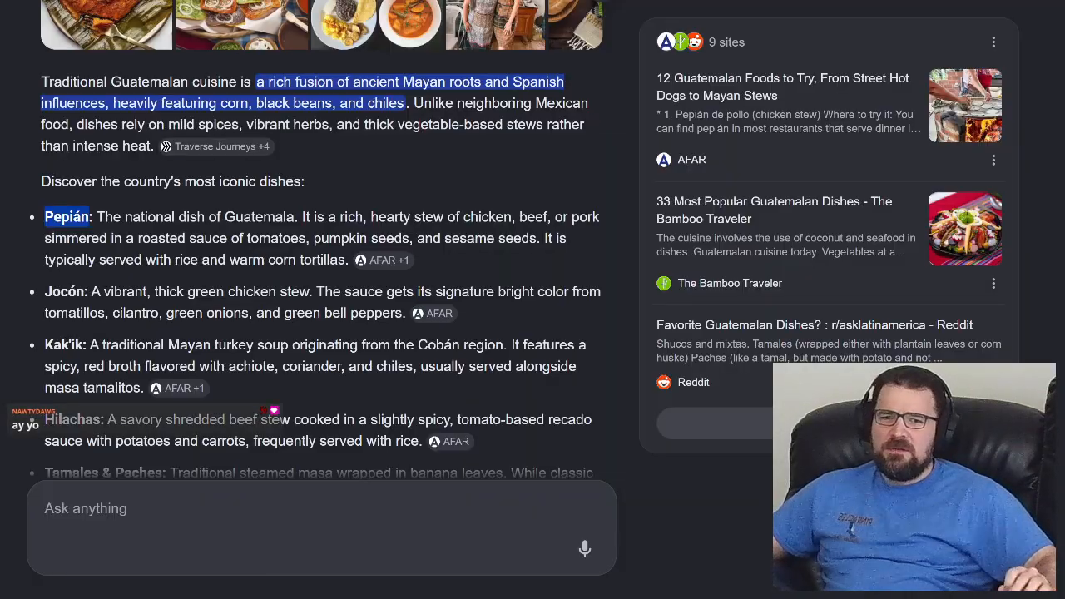
- Switch to the screenplay and complete scene 132's opening action line with "steaming pot of Pepián, places it on the table."
key("alt+Tab")
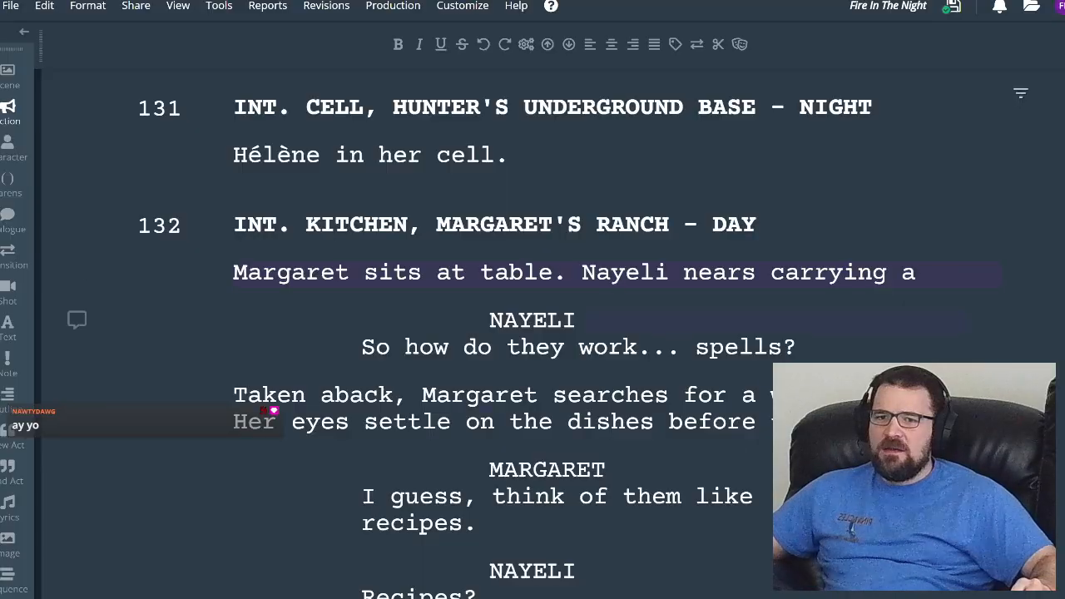
key("BackSpace")
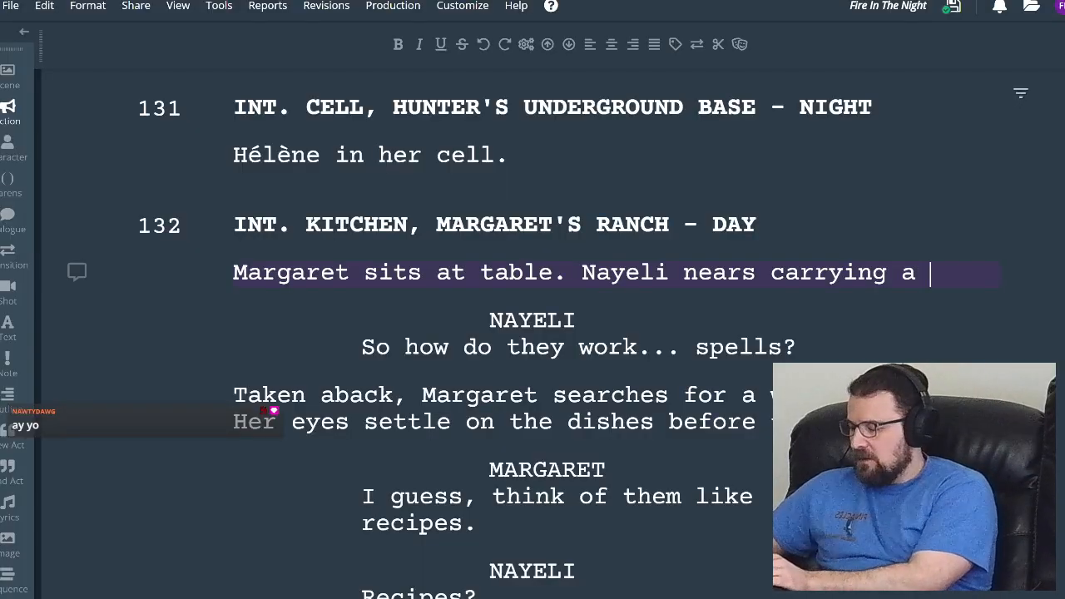
type("steaming ")
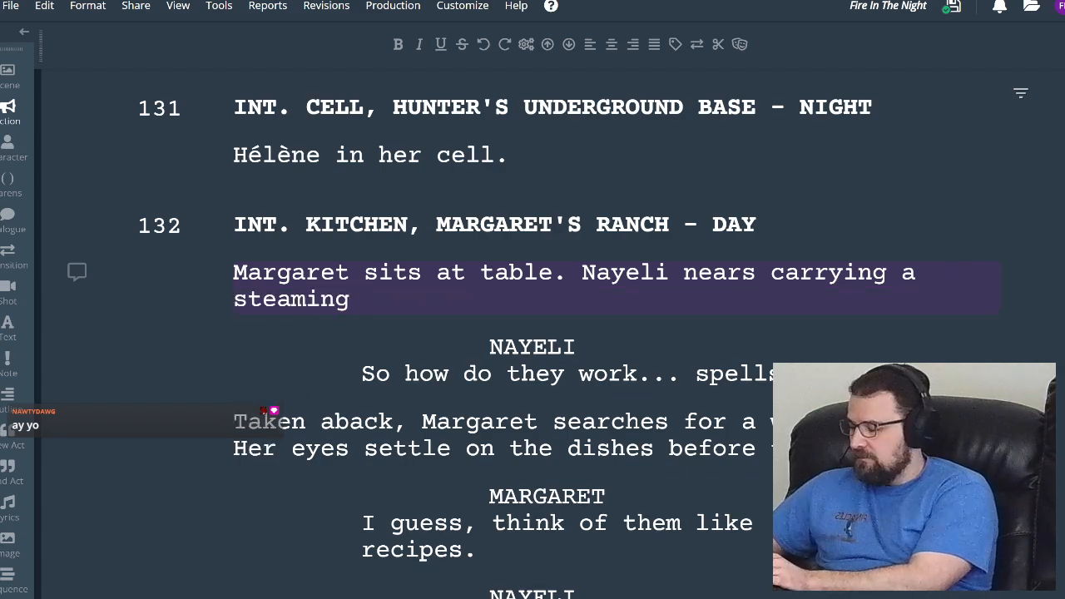
type("pot of Pepián")
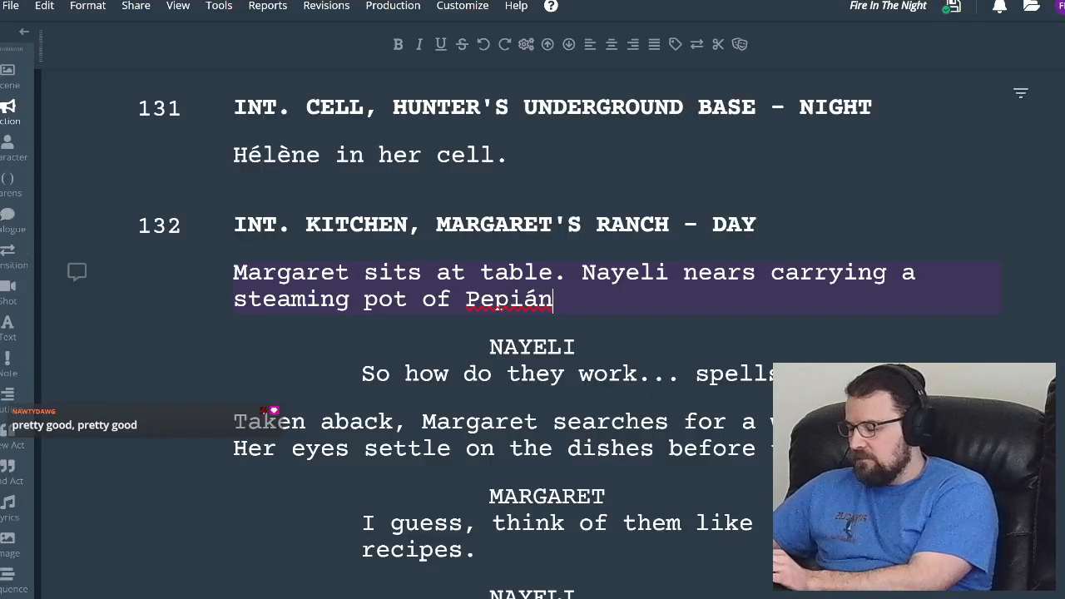
type(",,")
key("BackSpace")
key("BackSpace")
key("BackSpace")
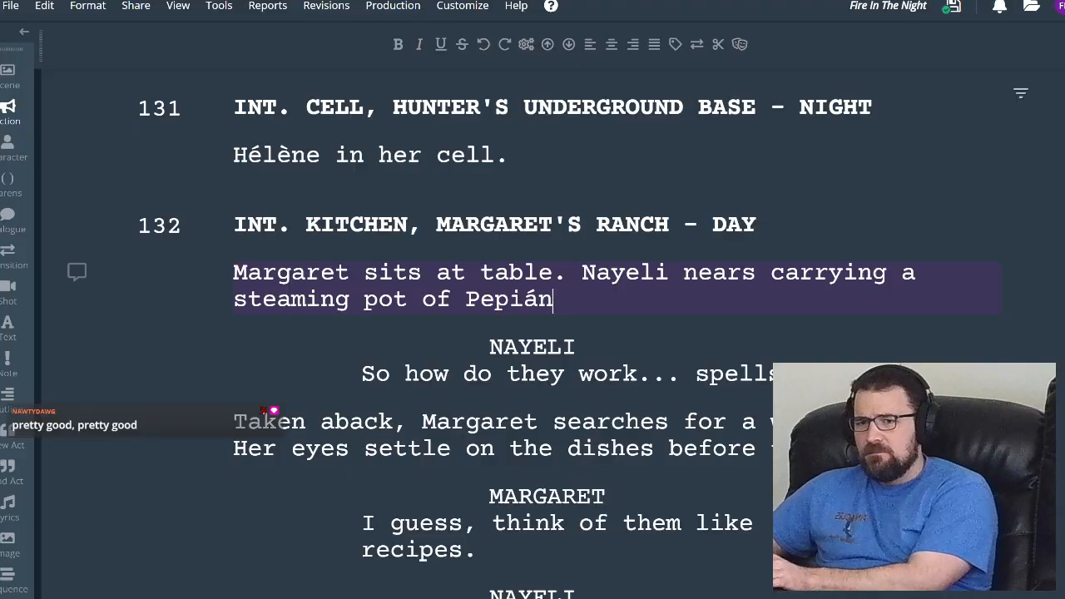
type(", p")
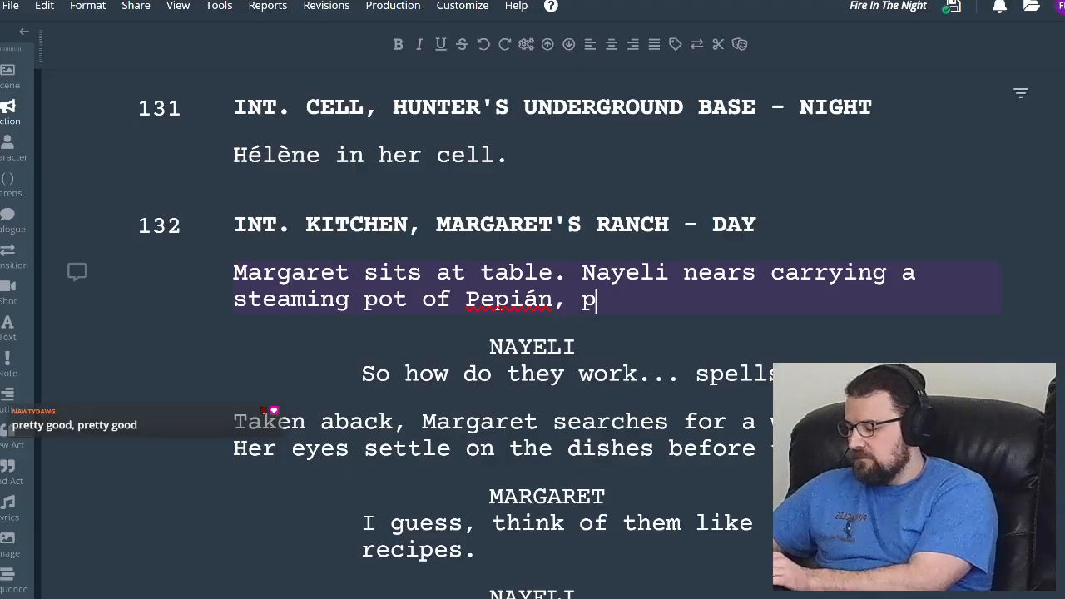
type("laces it o")
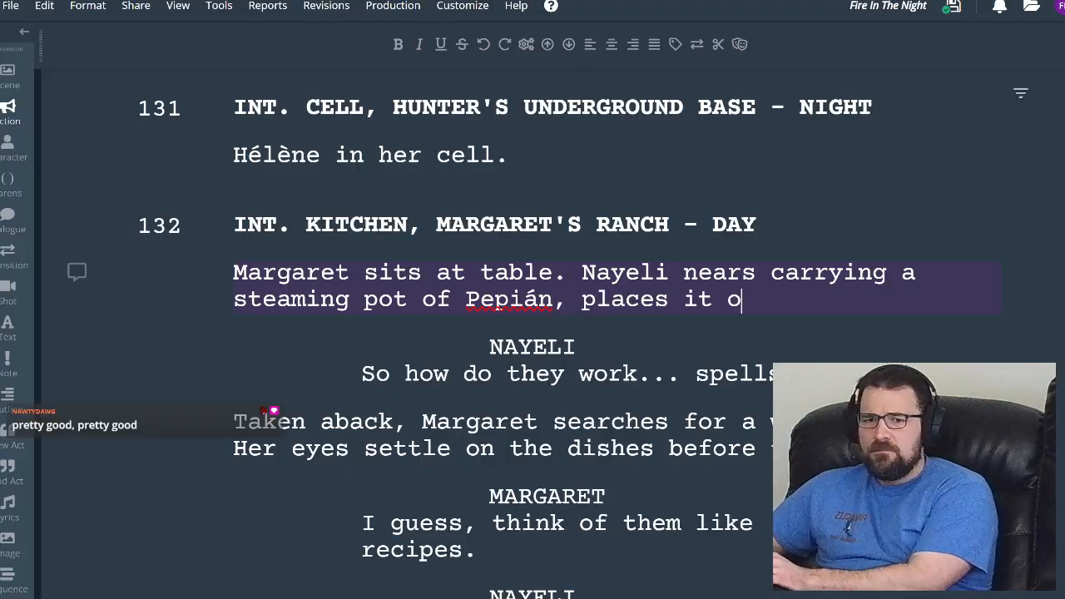
type("n the table.")
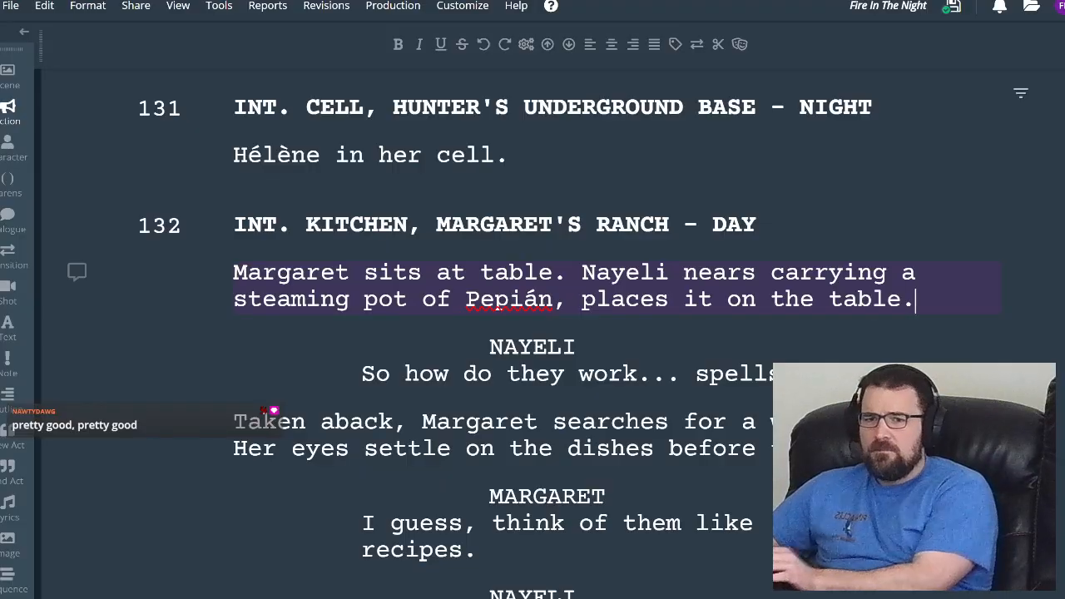
- Add a comma after "Nayeli nears" and lowercase the dish name to "pepián" in scene 132's opening action line
left_click(756, 274)
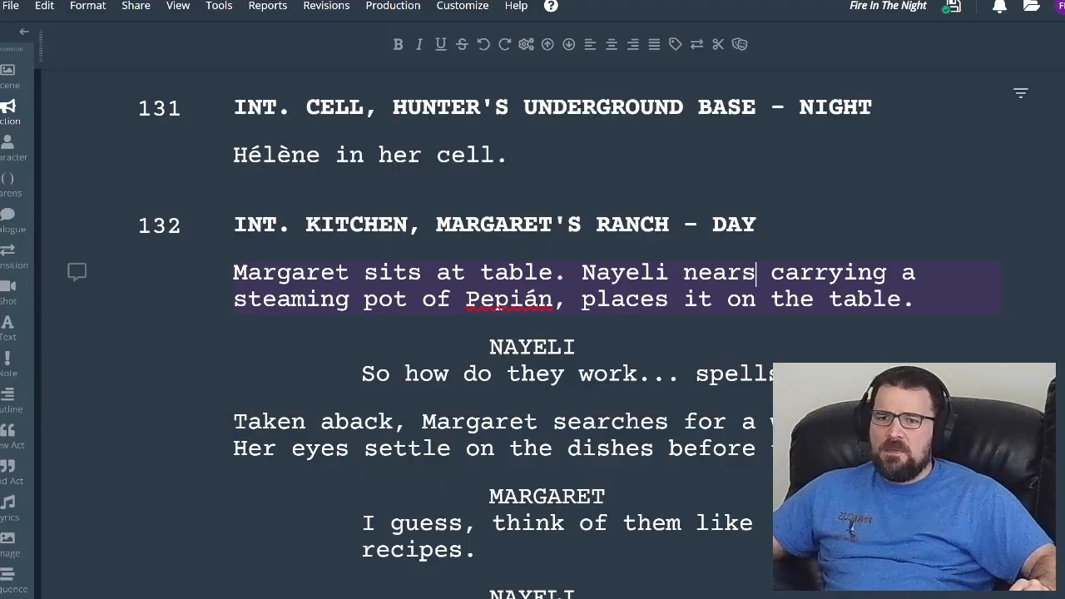
type(",")
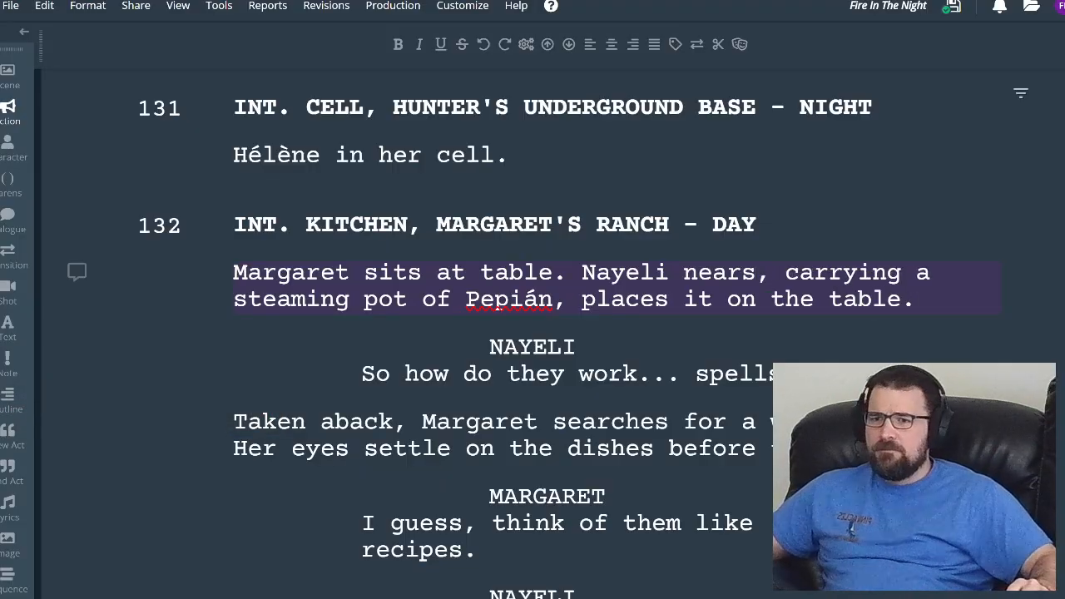
left_click(465, 300)
key("shift+Right")
type("p")
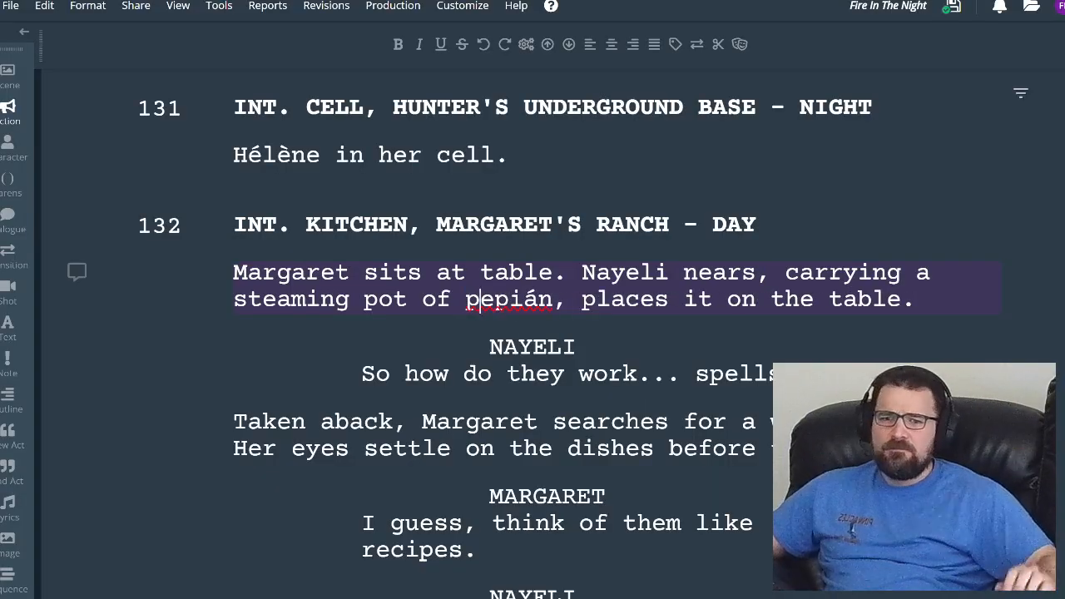
- Change "dishes" to "dish" in the scene 132 action line about where Margaret's eyes settle
left_click(567, 301)
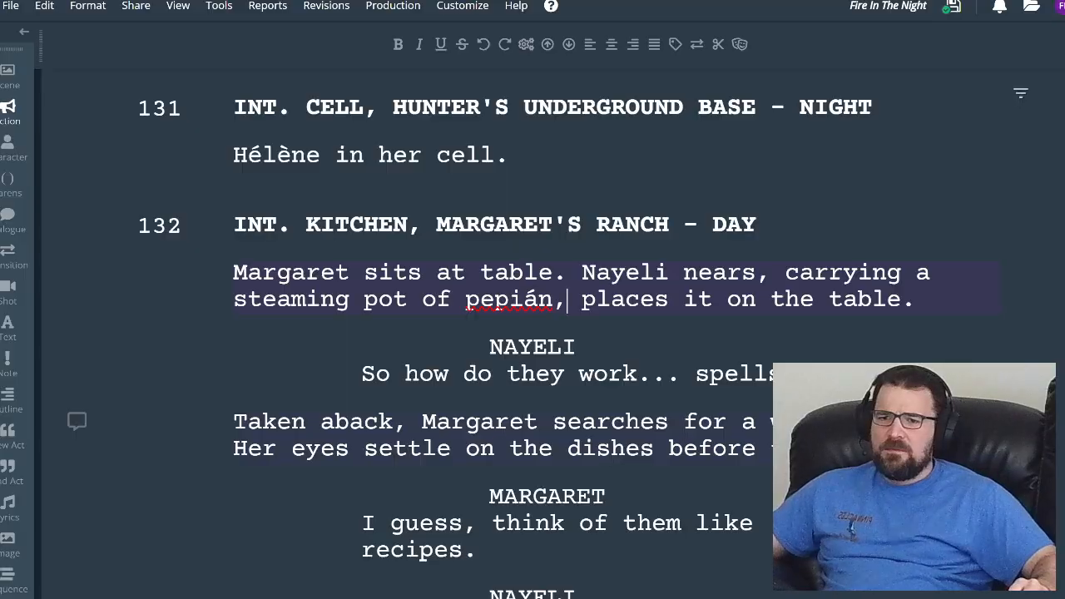
left_click(655, 448)
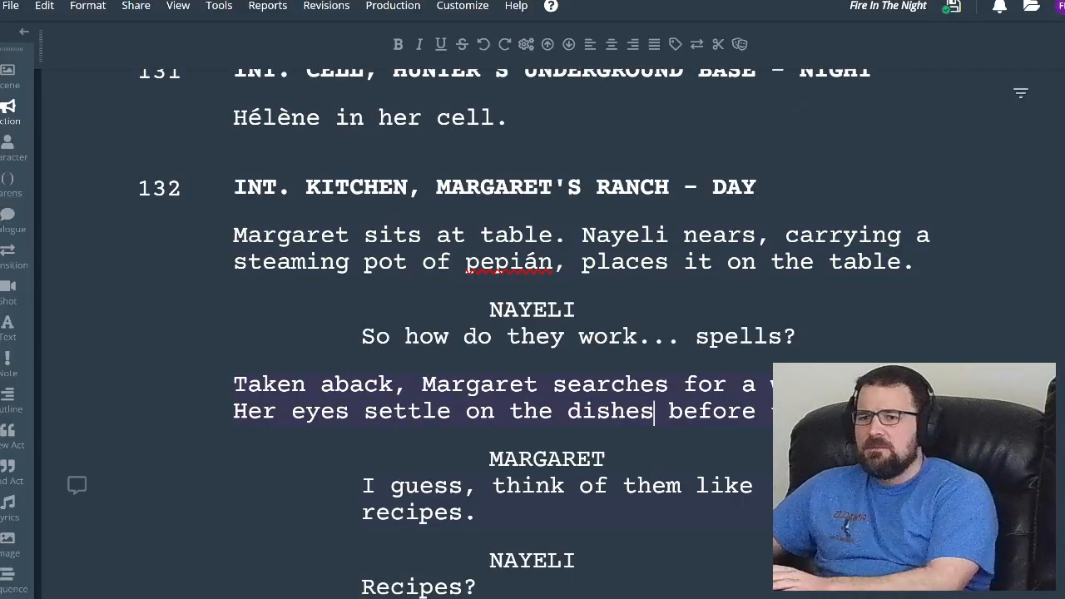
key("BackSpace")
key("BackSpace")
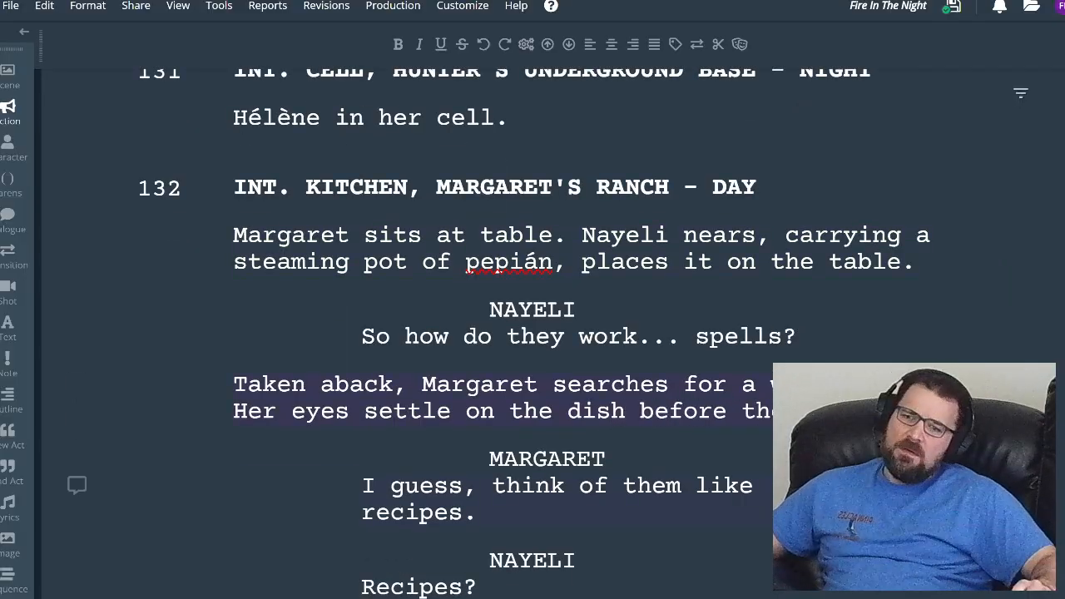
- Select "dish" in scene 132's action line about Margaret's eyes, and switch to WordHippo to look up synonyms for "dish"
double_click(579, 411)
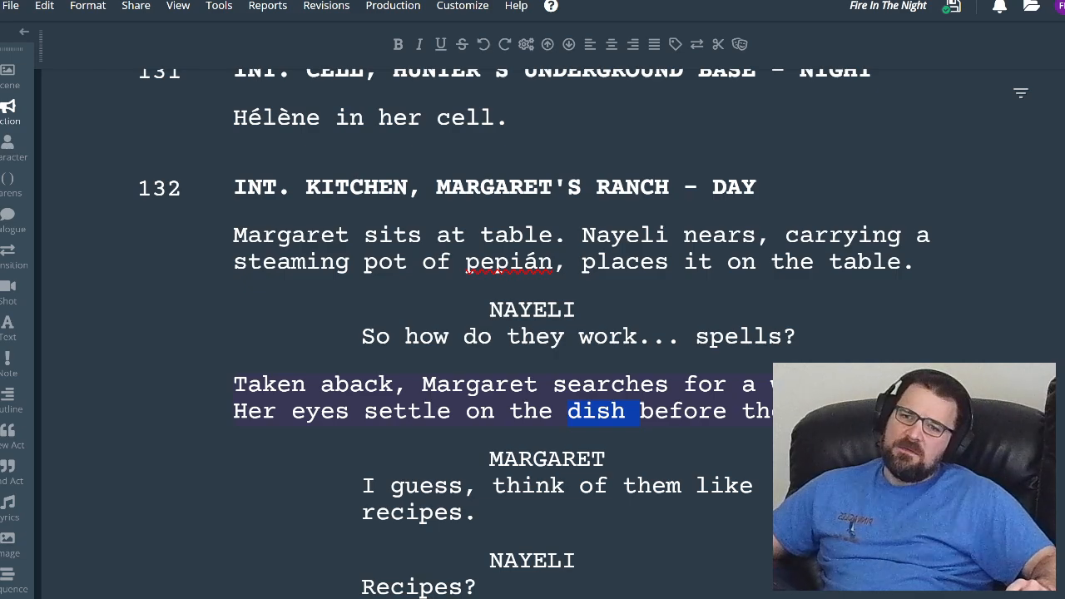
key("alt+Tab")
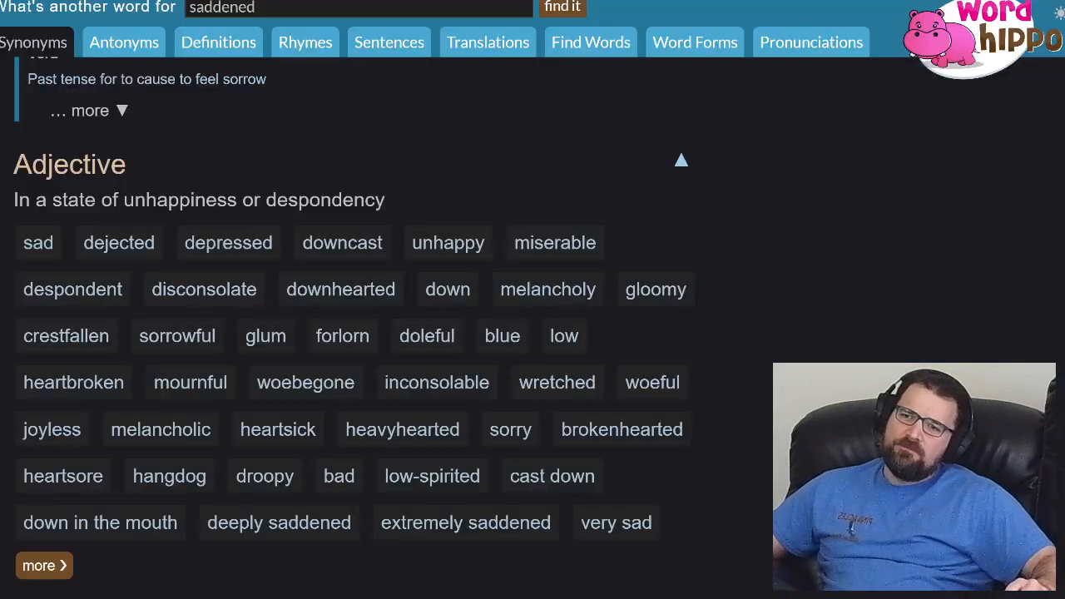
left_click(223, 7)
type("dish")
key("Return")
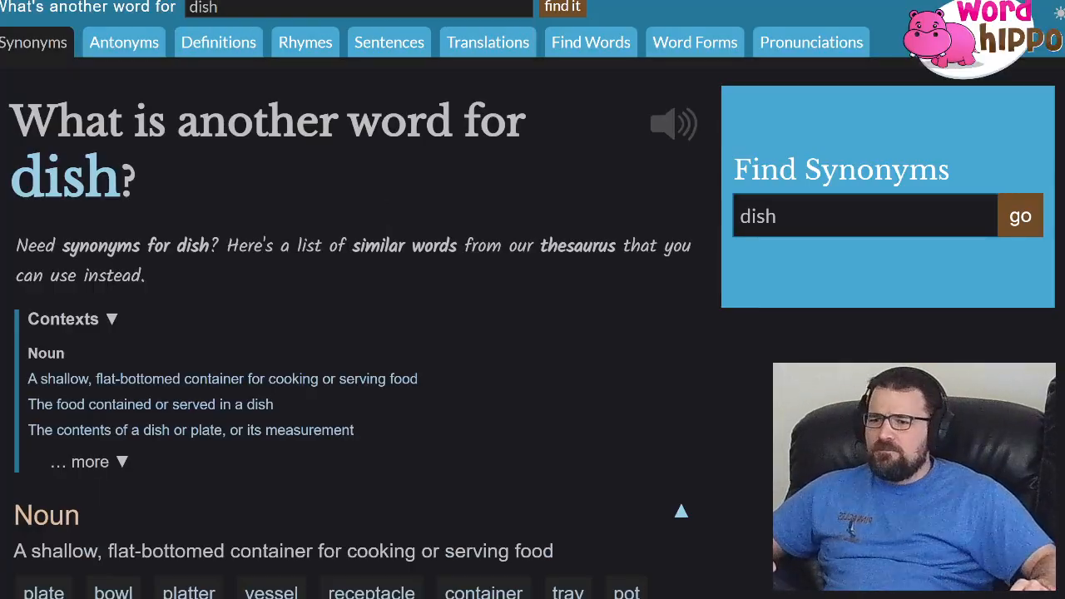
- Look through the synonym groups for "dish" and highlight the definition "The food contained or served in a dish"
scroll(354, 328, "down", 7)
scroll(355, 328, "down", 3)
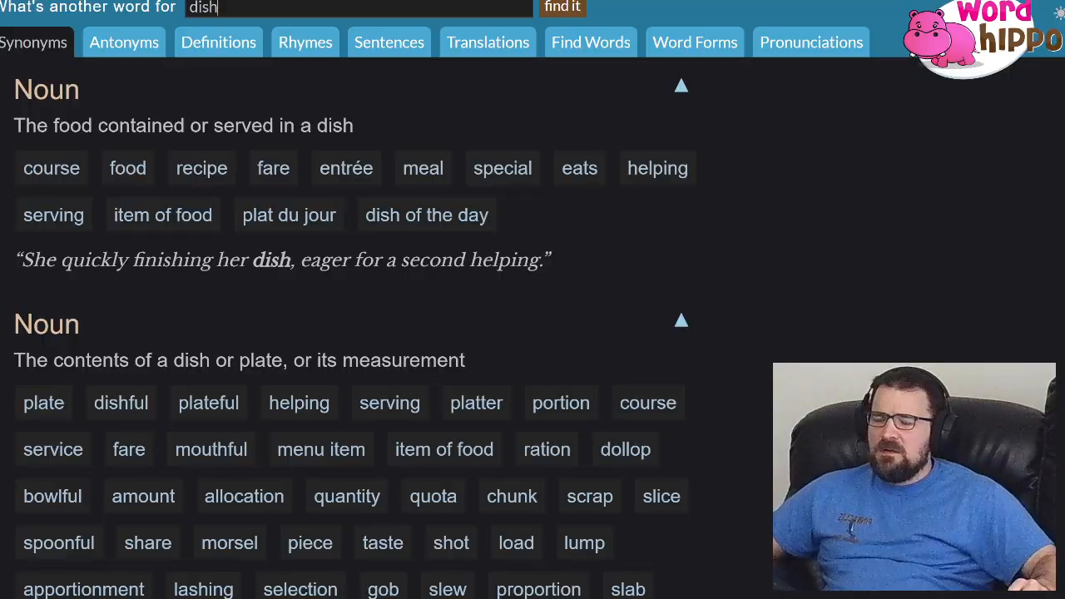
scroll(354, 328, "down", 1)
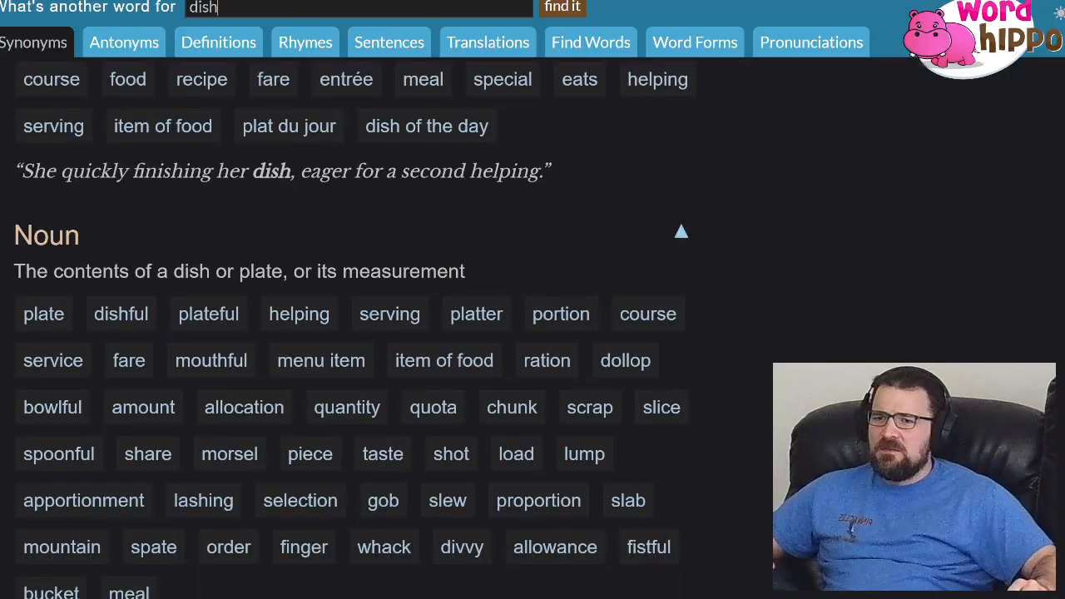
scroll(354, 328, "down", 4)
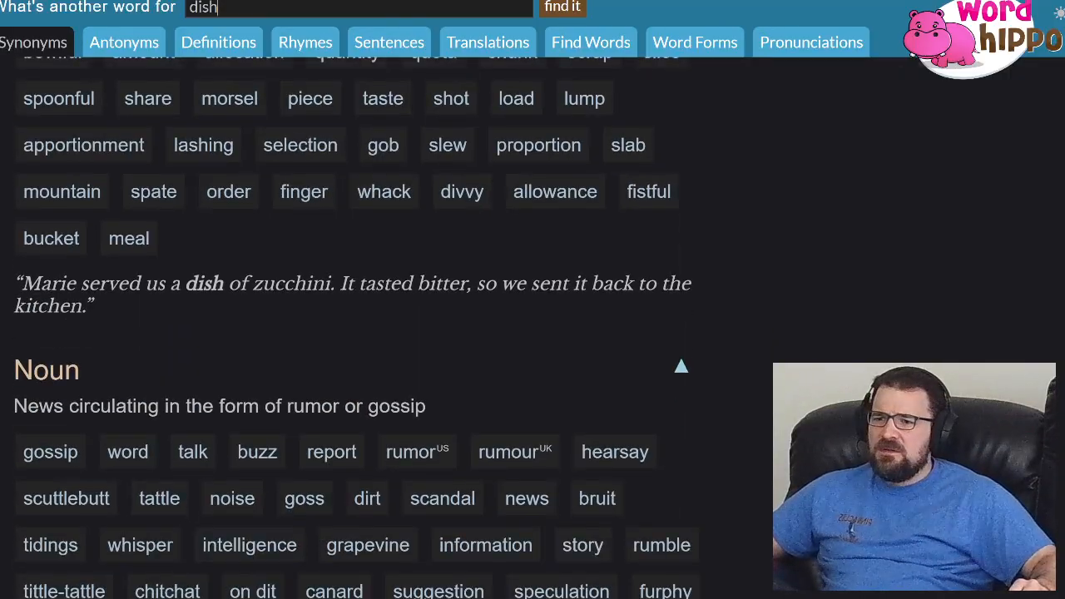
scroll(355, 328, "down", 4)
scroll(354, 328, "down", 8)
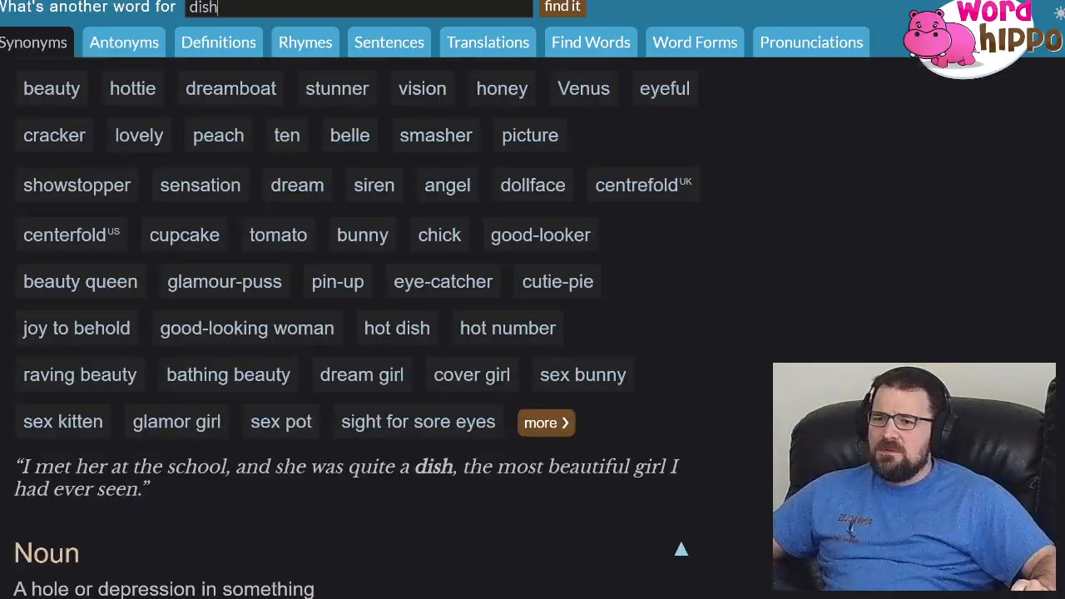
scroll(355, 328, "down", 6)
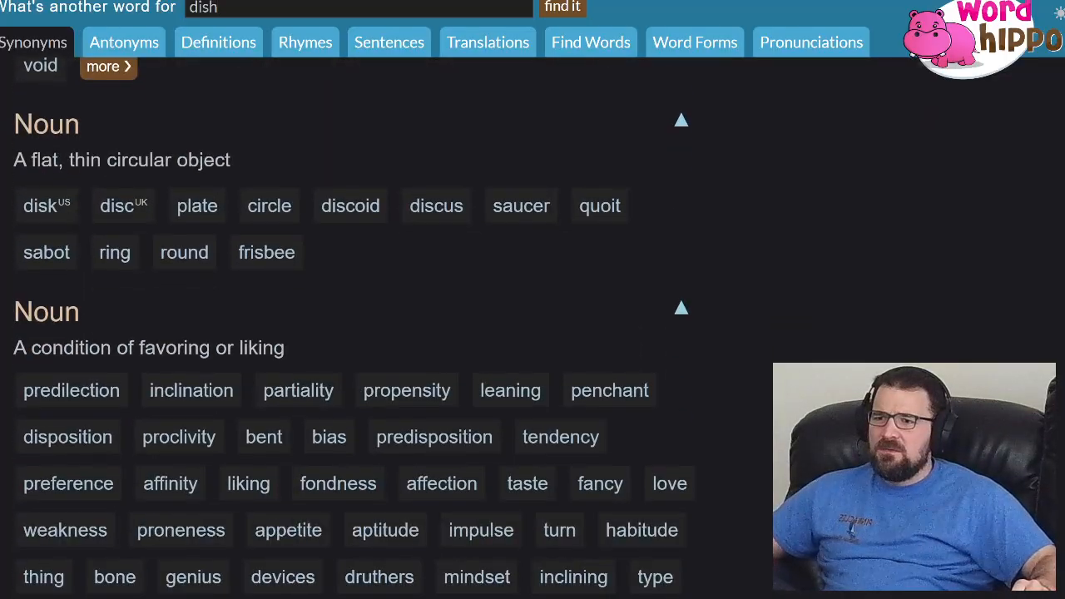
scroll(354, 328, "down", 4)
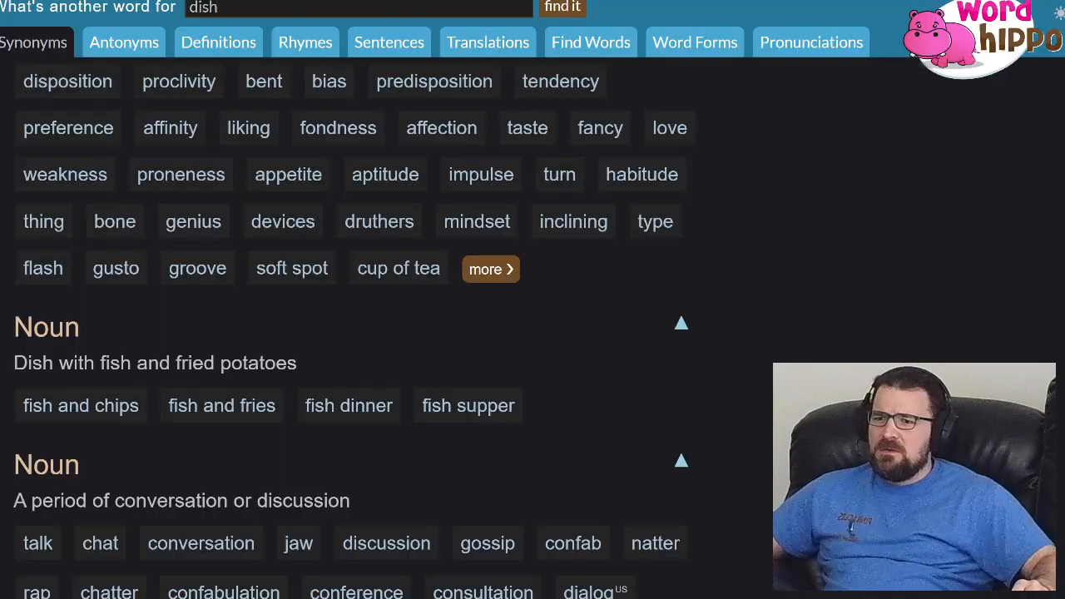
scroll(354, 328, "down", 7)
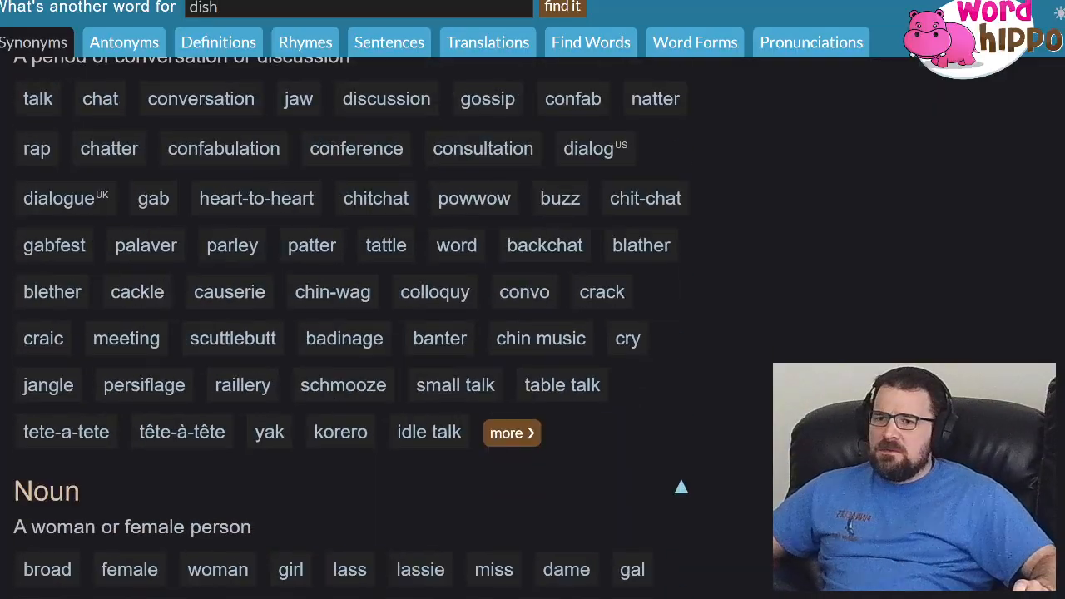
scroll(355, 328, "down", 3)
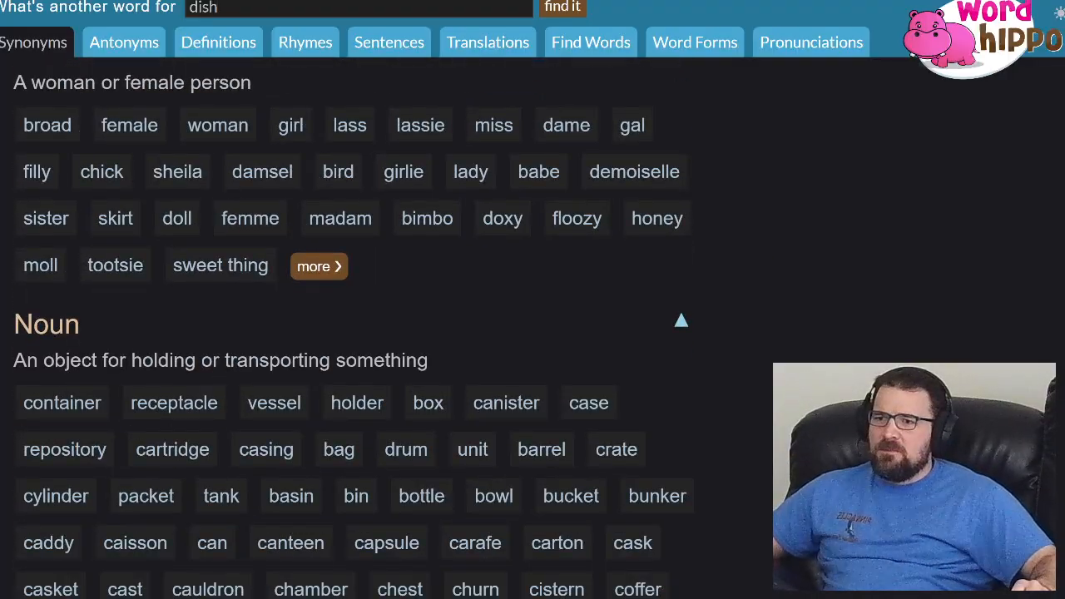
scroll(354, 328, "up", 1)
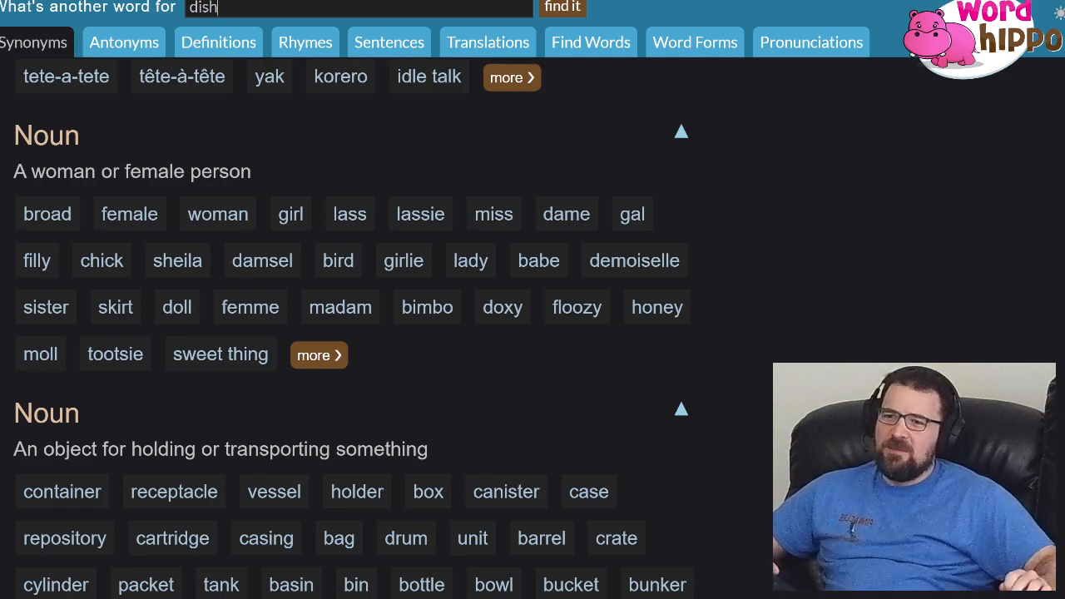
scroll(355, 328, "down", 7)
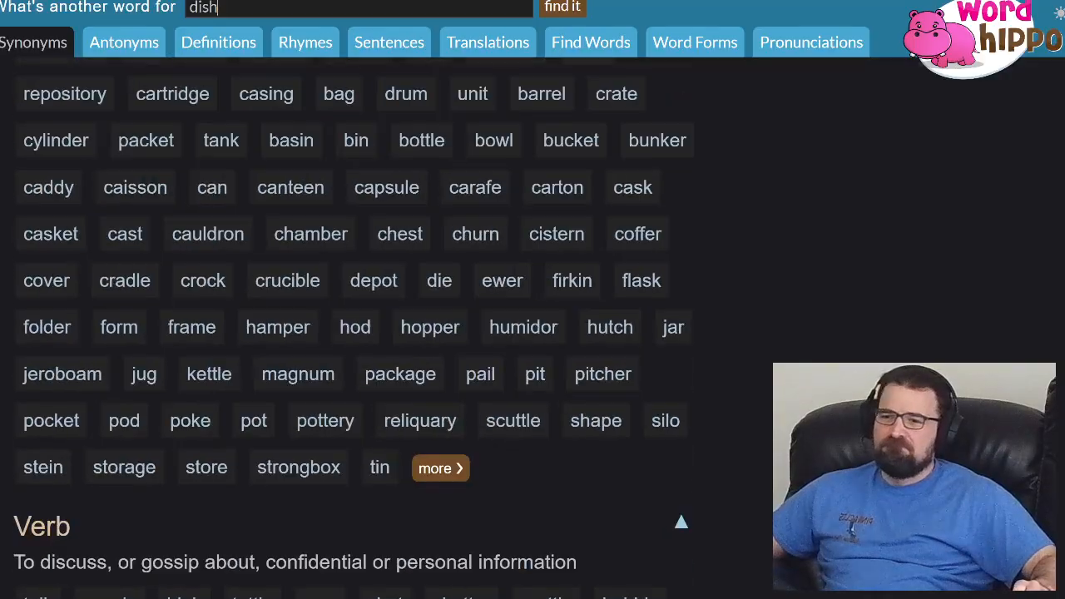
scroll(355, 321, "down", 4)
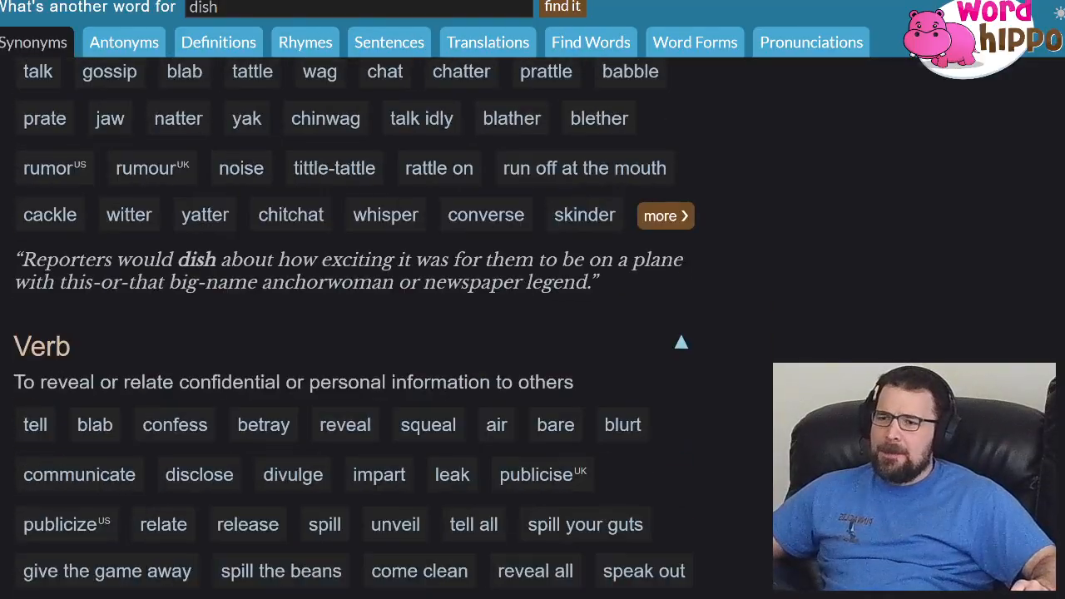
scroll(354, 328, "down", 6)
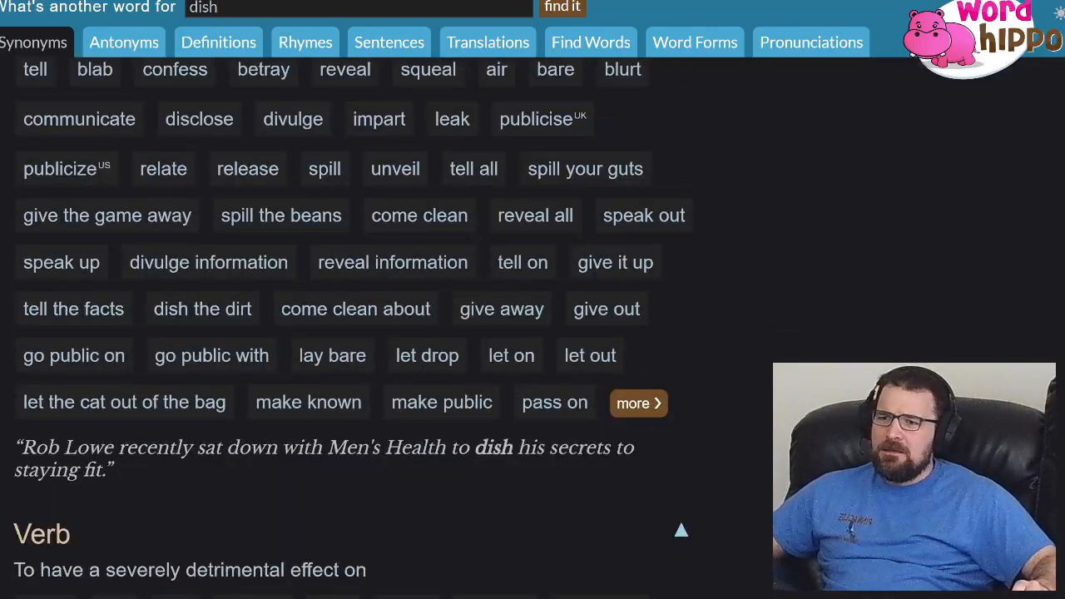
scroll(355, 328, "down", 4)
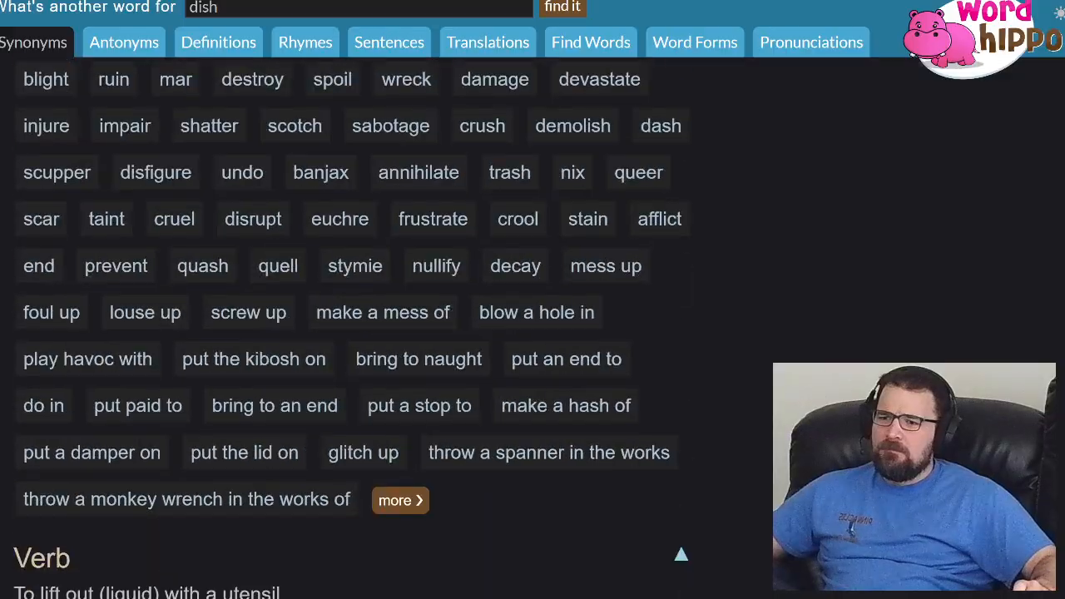
scroll(355, 328, "up", 20)
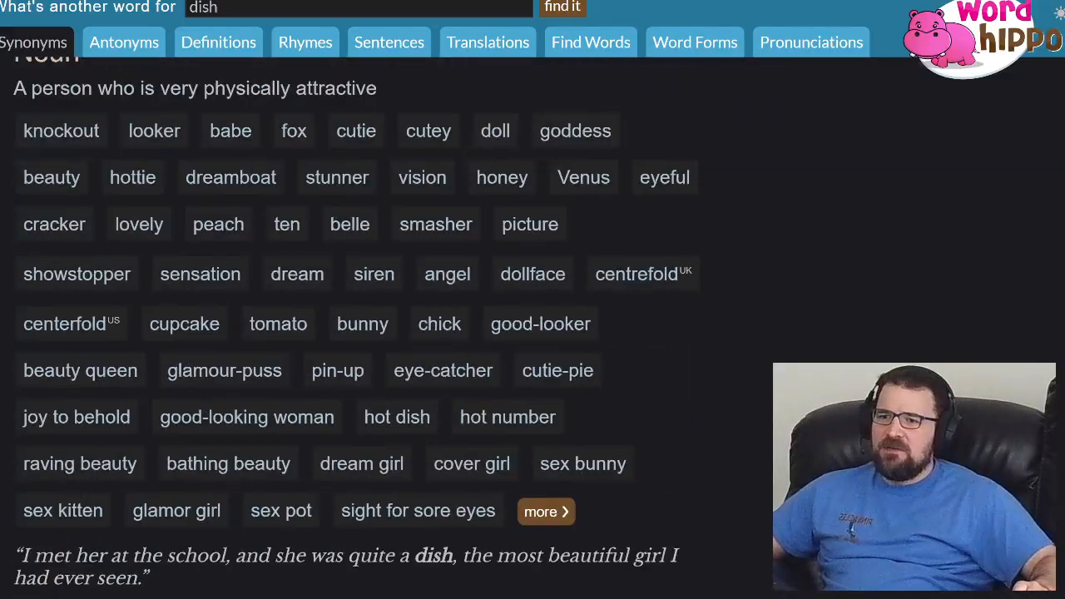
scroll(354, 328, "up", 1)
scroll(355, 328, "up", 10)
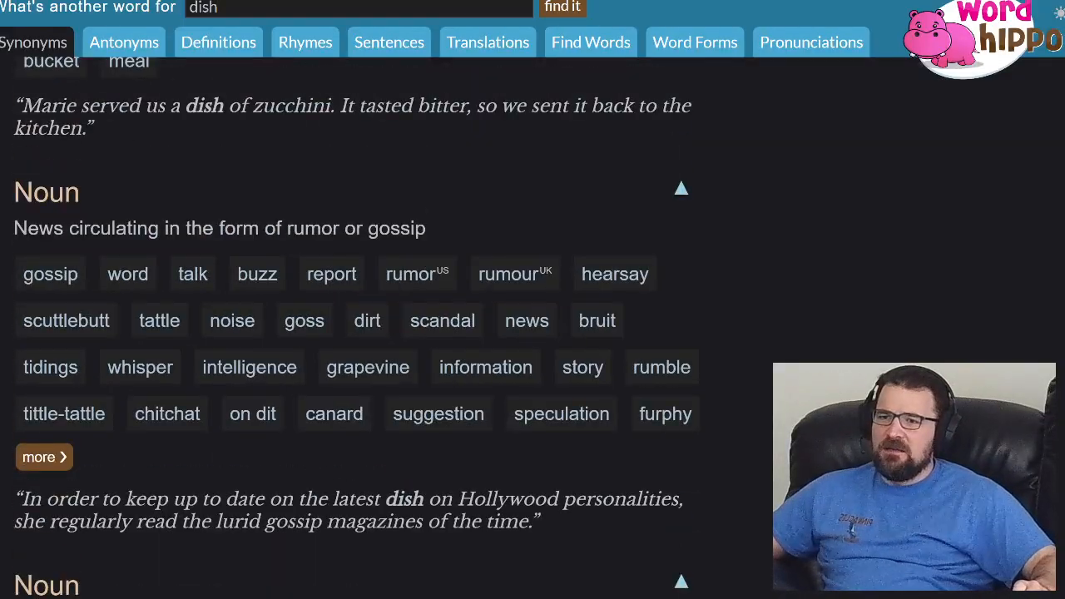
scroll(354, 328, "up", 3)
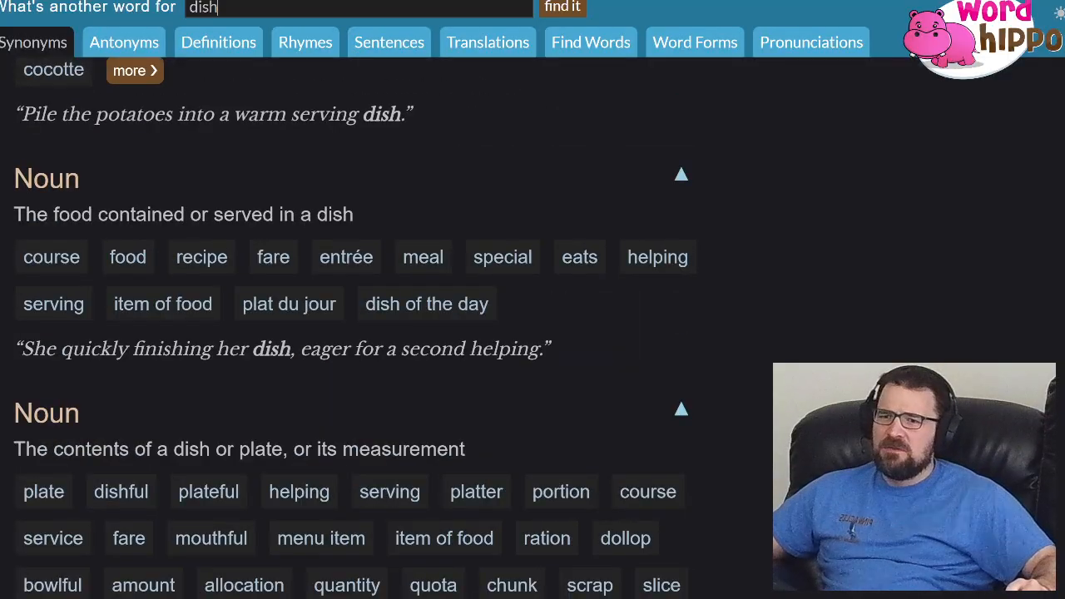
double_click(143, 215)
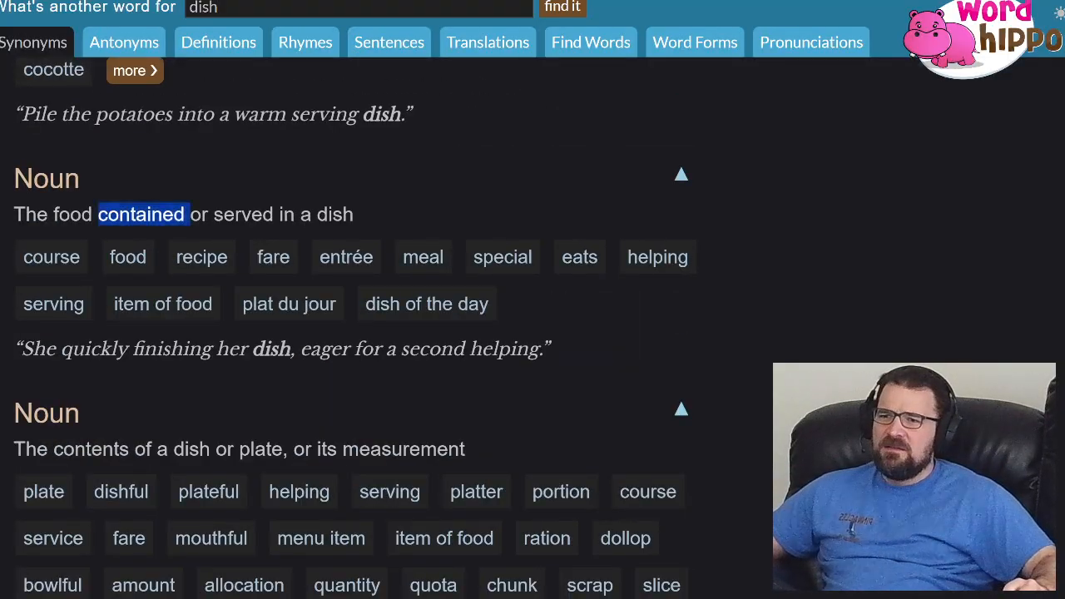
triple_click(143, 214)
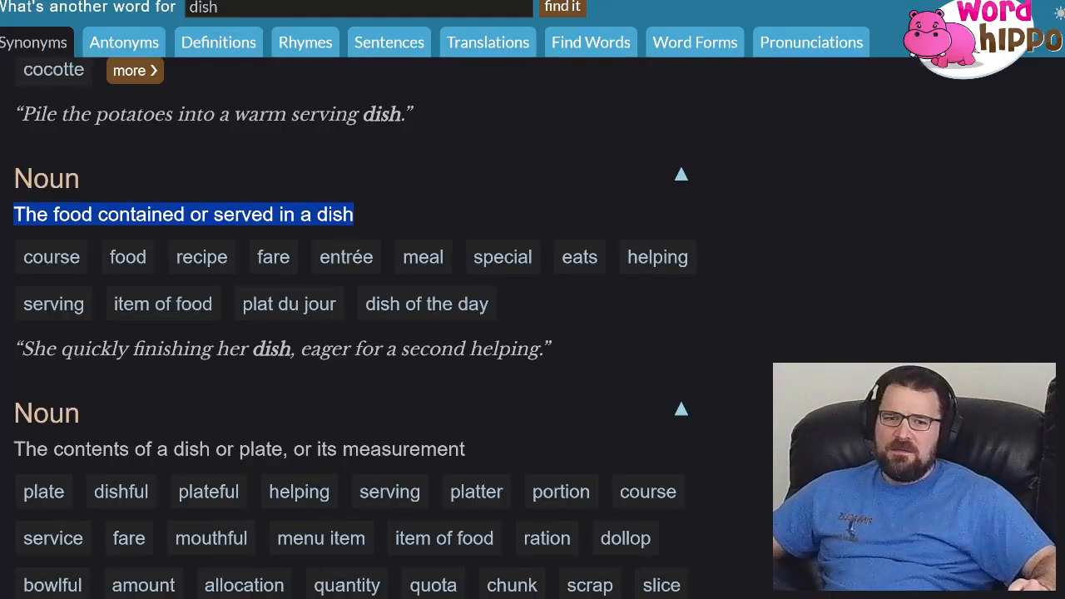
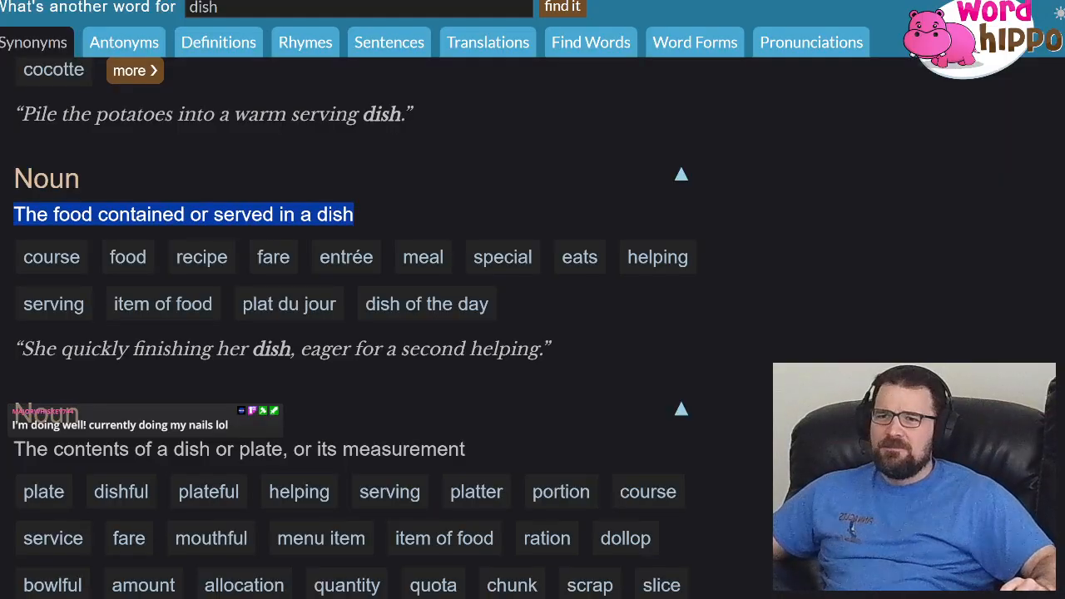
- Switch back to the screenplay and replace "dish" with "meal" in scene 132's action line about where Margaret's eyes settle
key("alt+Tab")
type("mneal")
key("Left")
key("Left")
key("Left")
key("Left")
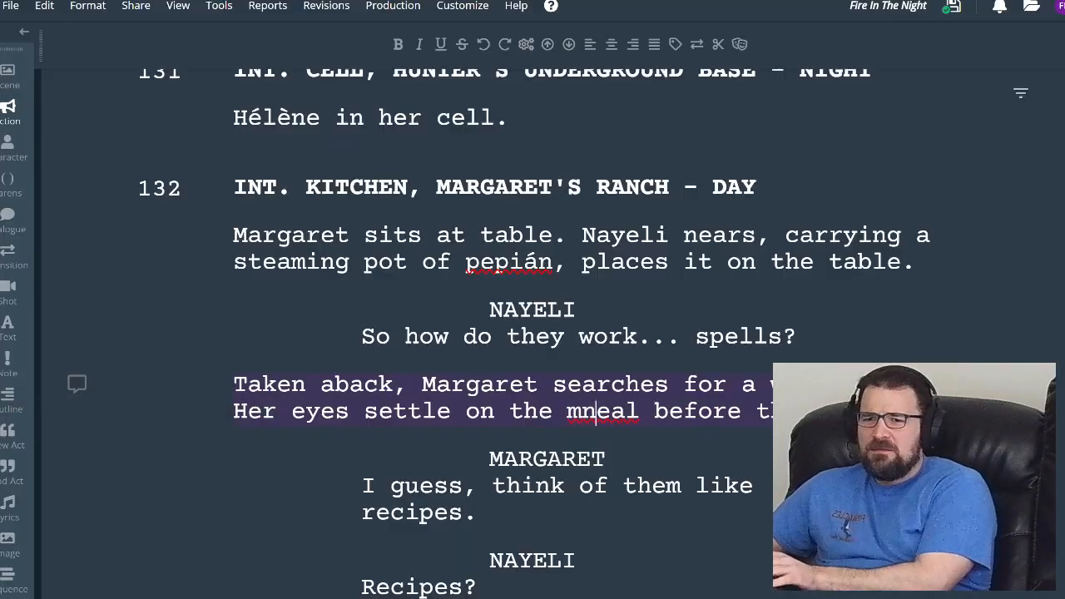
key("BackSpace")
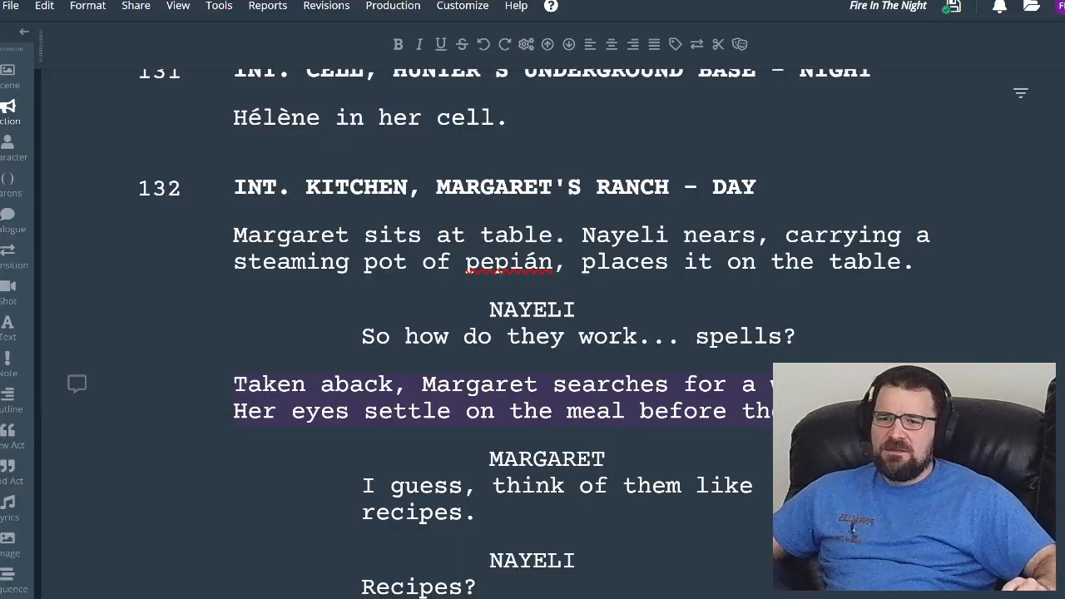
scroll(520, 332, "down", 3)
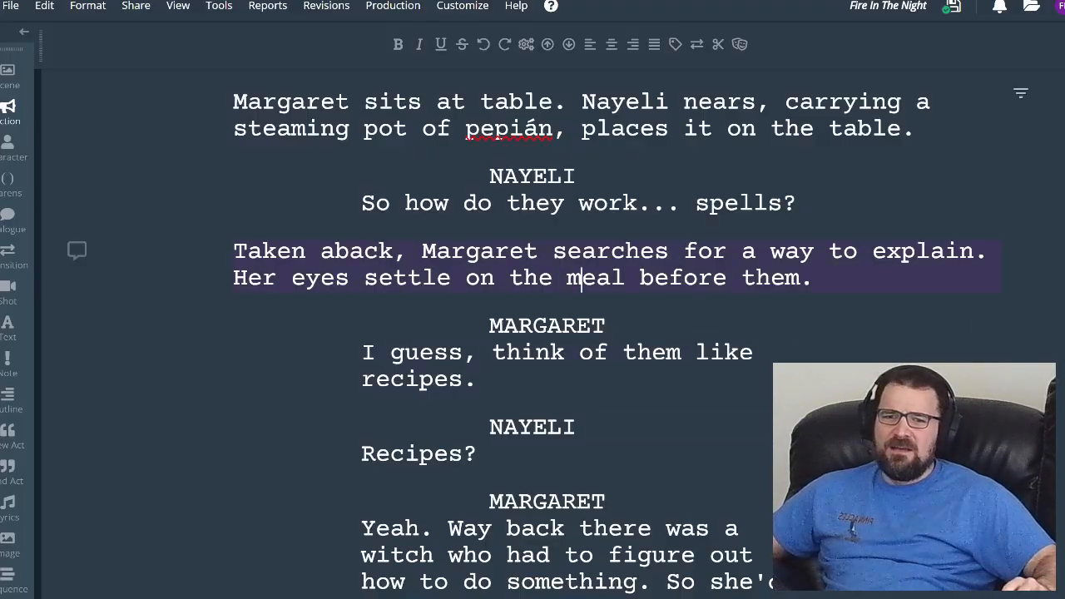
scroll(520, 333, "up", 3)
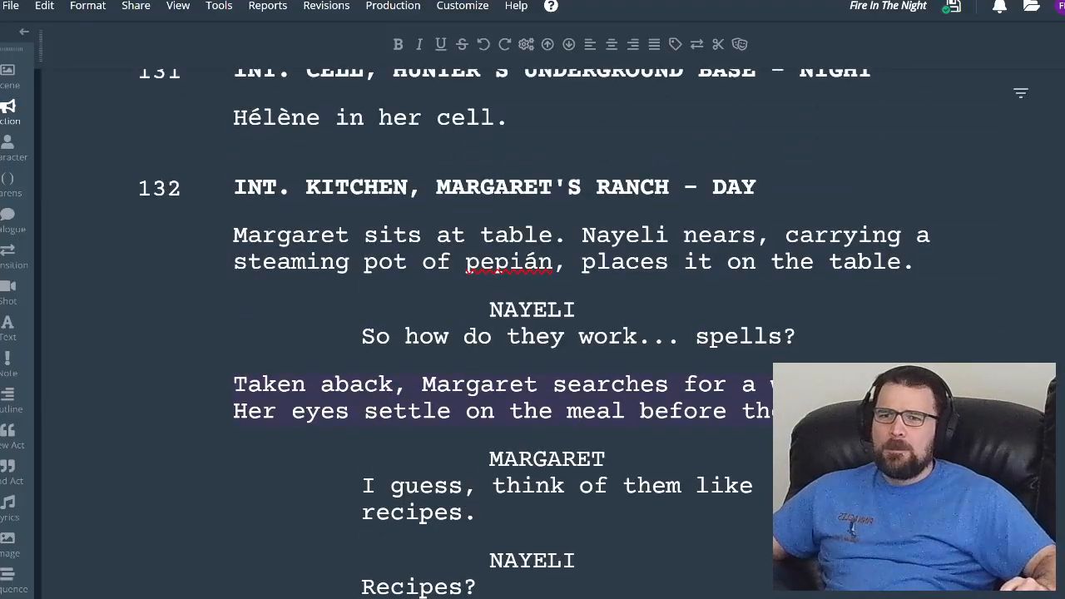
- Change the screenplay's title to all capitals, "FIRE IN THE NIGHT", on the title page and return to the script
left_click(888, 6)
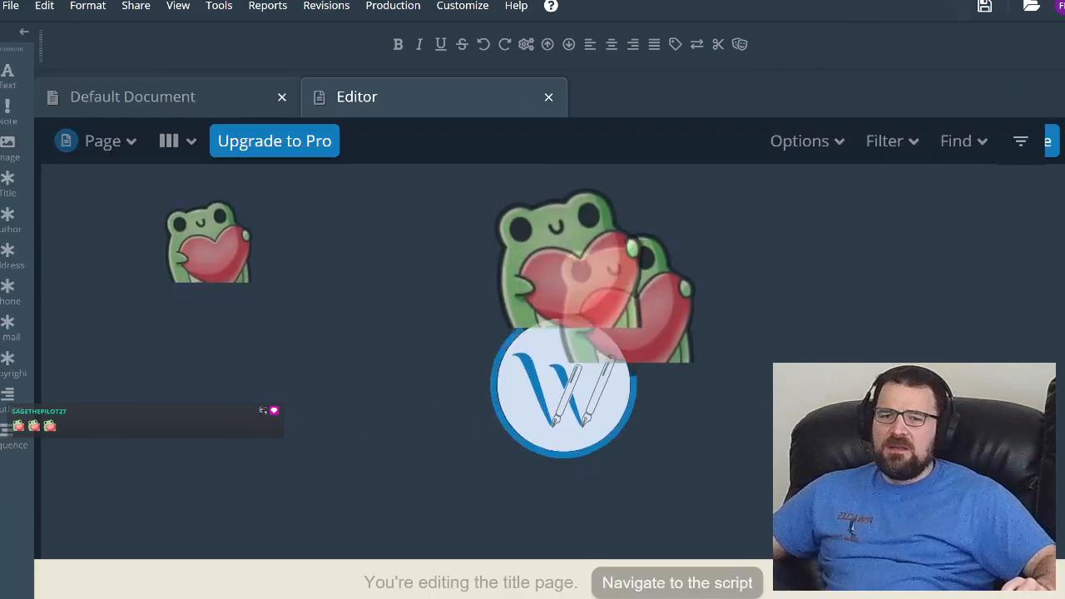
scroll(585, 293, "up", 2)
left_click_drag(425, 345, 726, 346)
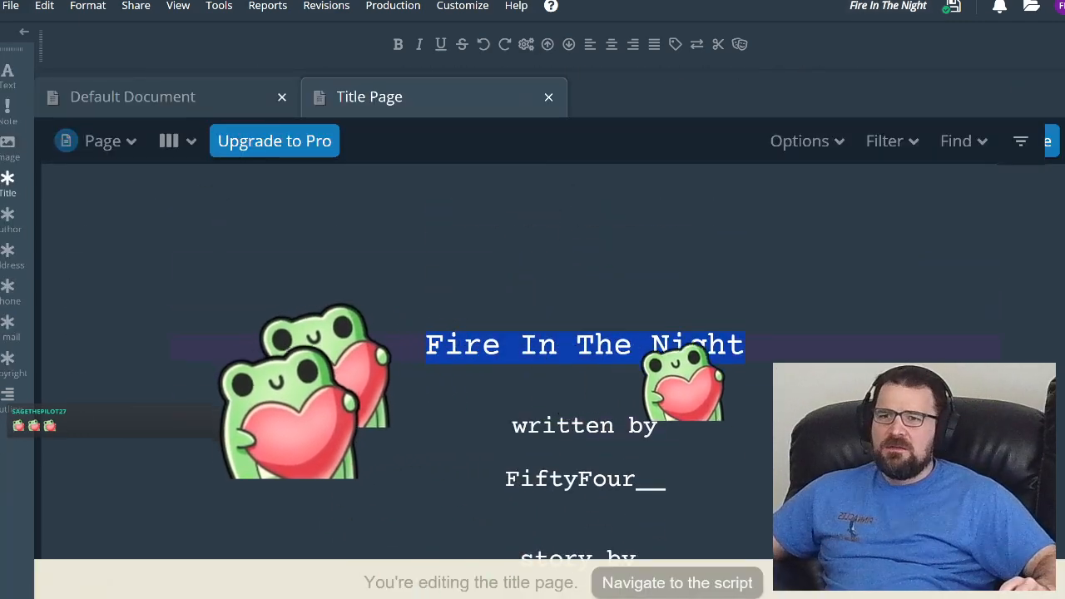
left_click(547, 45)
left_click(651, 345)
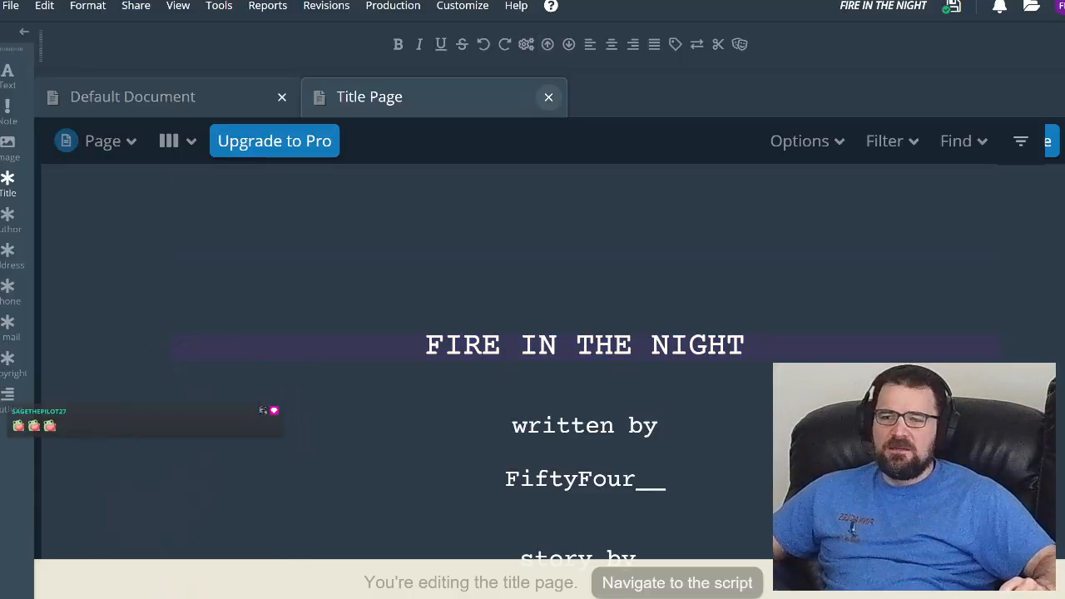
left_click(548, 97)
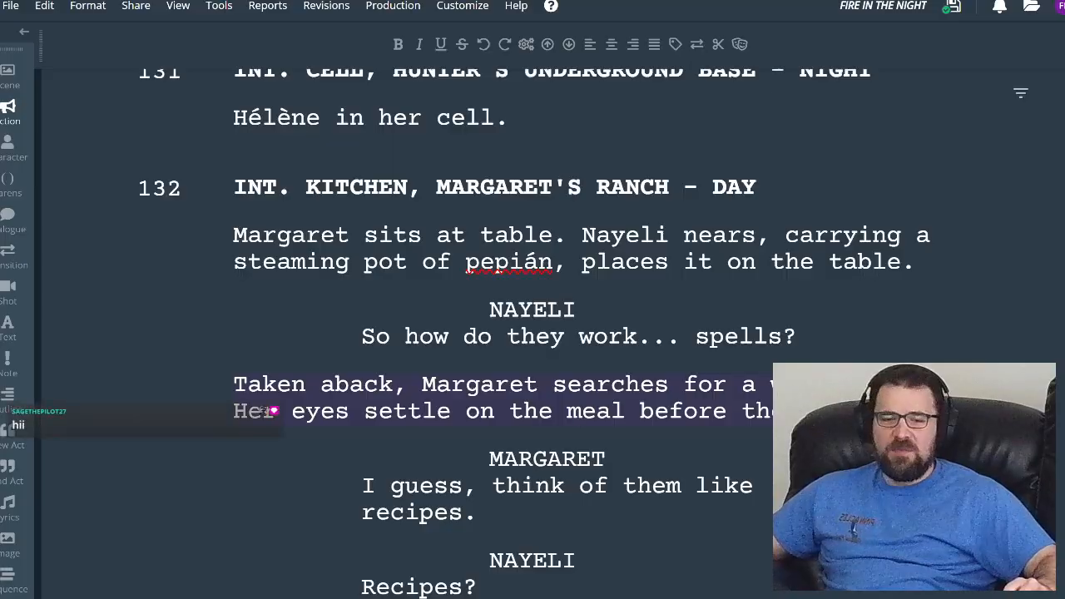
- Switch to the Google Docs notes and strike through the note "S132 - Nayeli brings a cooked dish to the table"
key("ctrl+Tab")
scroll(565, 349, "up", 20)
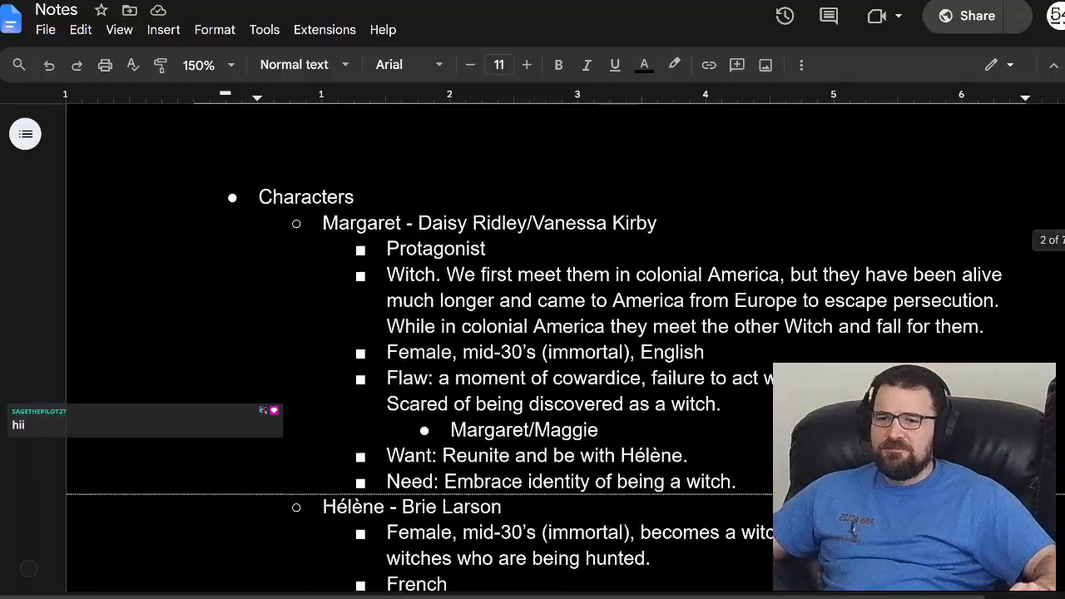
scroll(532, 332, "up", 15)
scroll(533, 333, "down", 2)
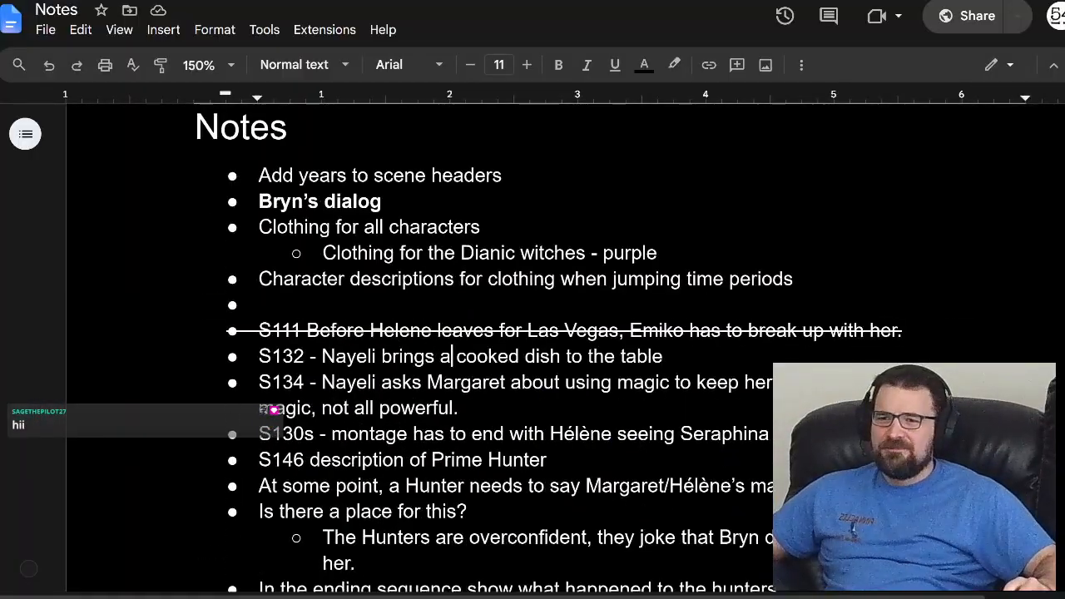
triple_click(408, 356)
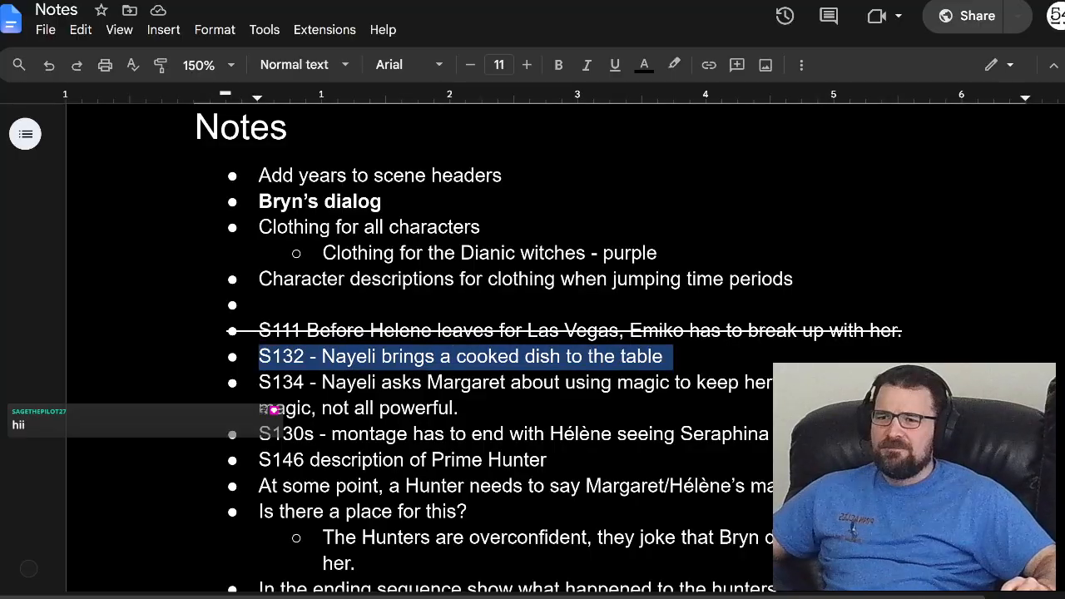
left_click(214, 29)
mouse_move(250, 60)
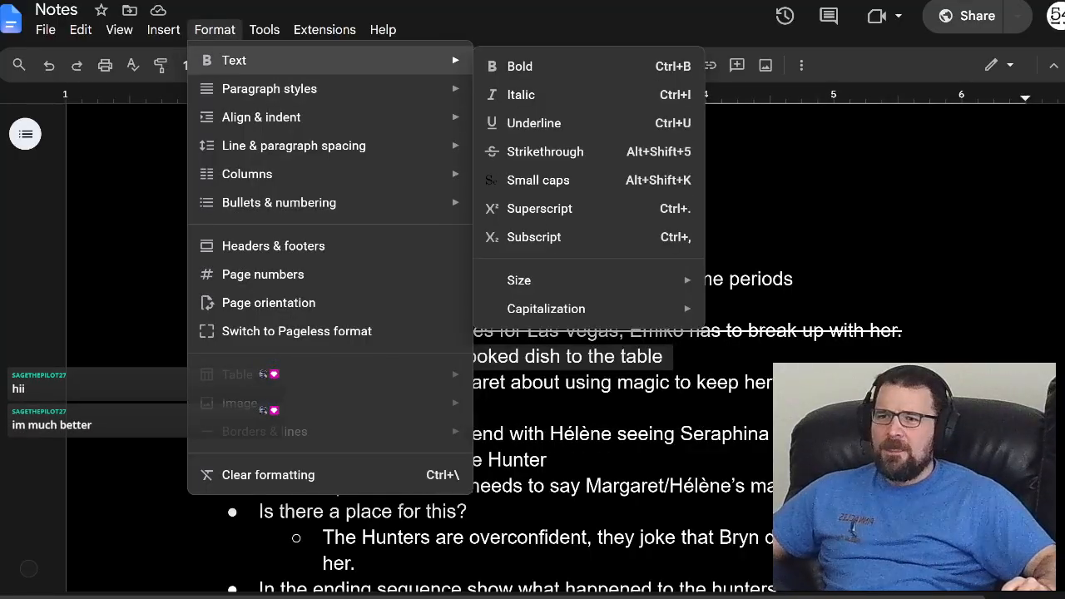
left_click(545, 151)
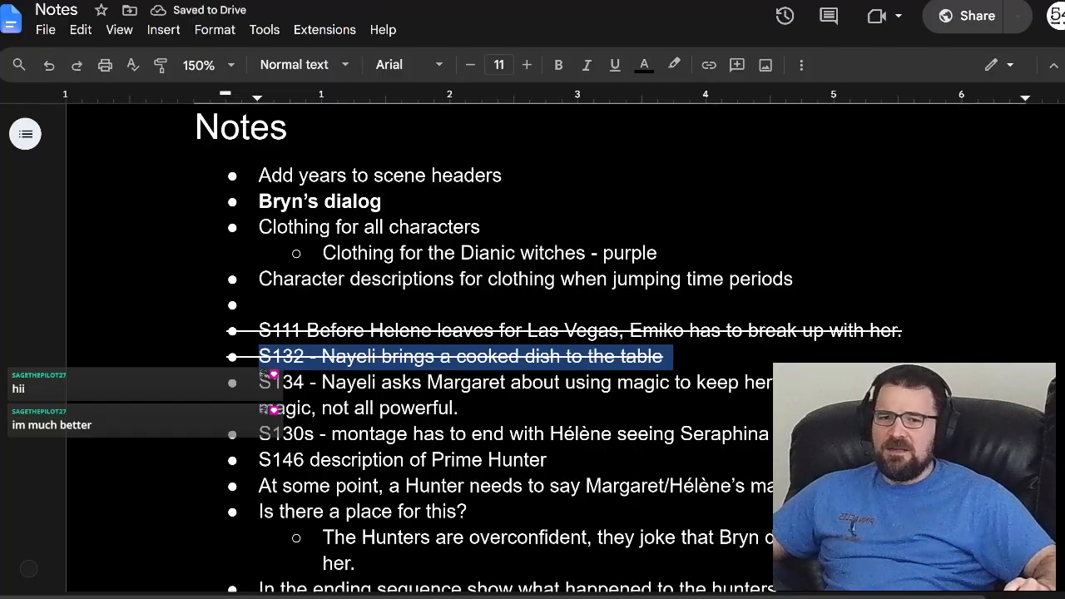
- Read the S134 note about using magic to keep Nayeli alive longer, and return to the screenplay to look for scene 134
scroll(541, 350, "down", 2)
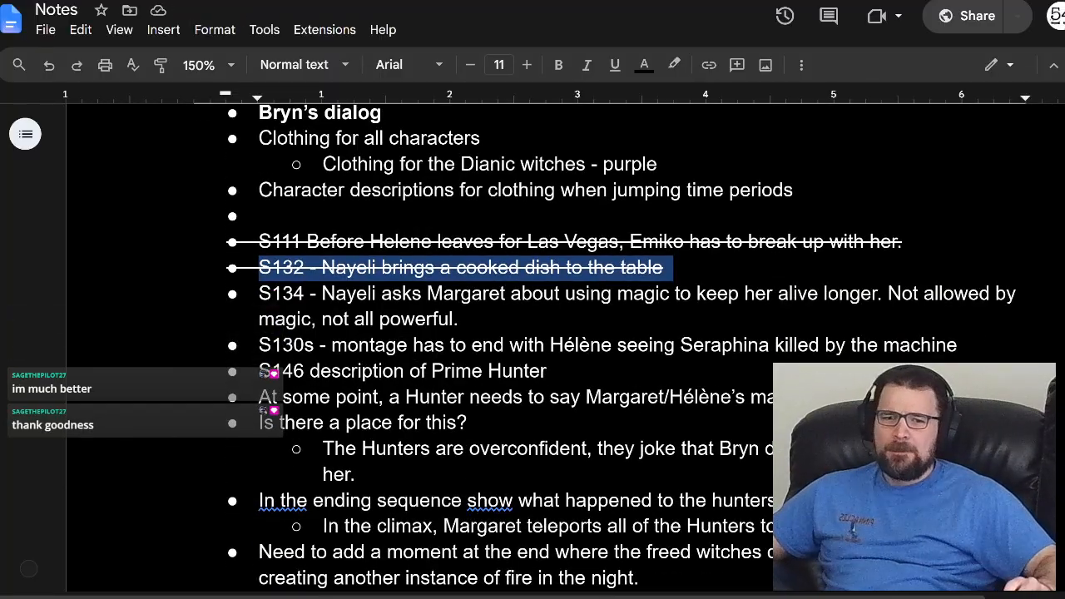
left_click(505, 294)
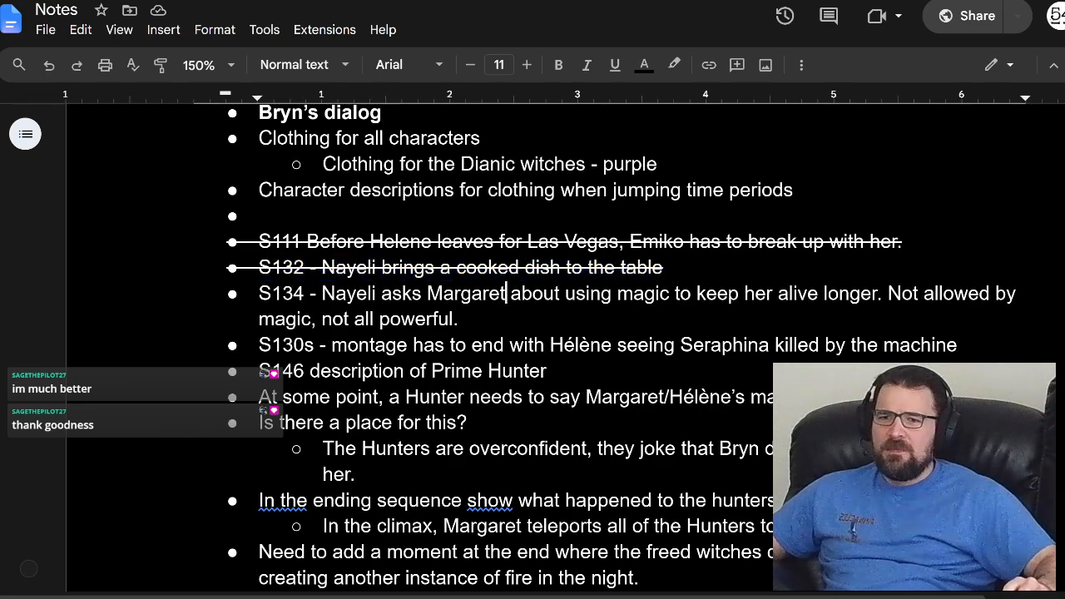
left_click(466, 319)
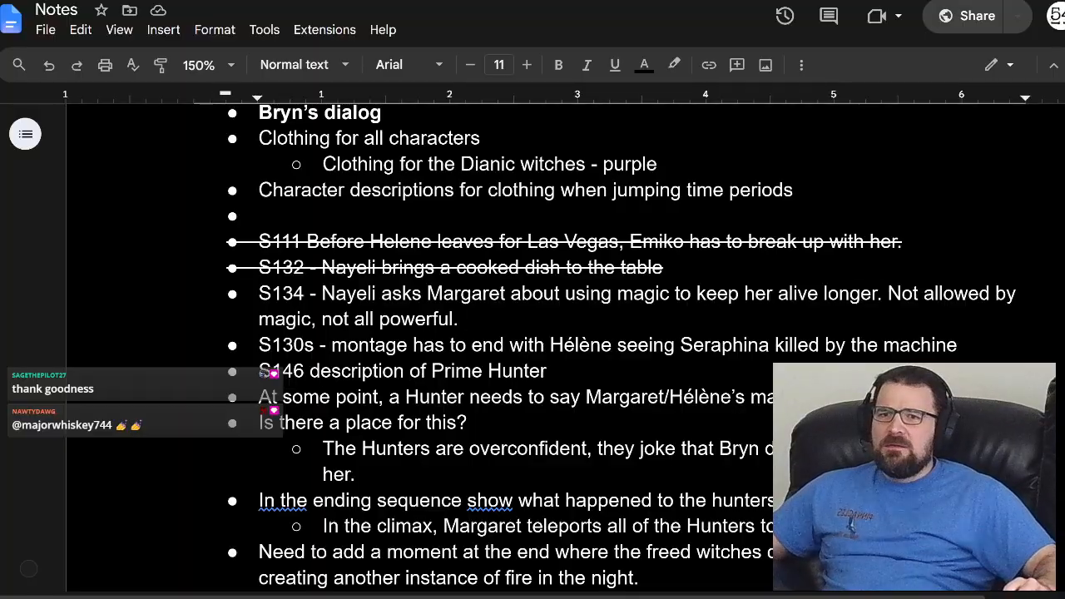
key("alt+Tab")
scroll(532, 374, "down", 10)
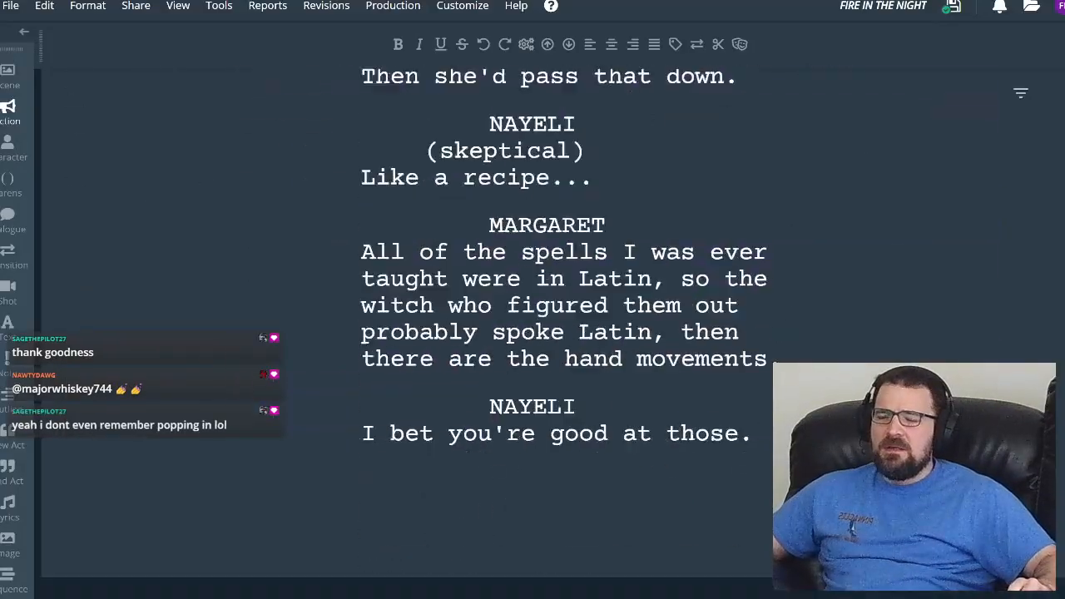
- Read through scene 133 in the Hunter's base cell and scene 134's bedroom conversation between Margaret and Nayeli
scroll(533, 374, "down", 10)
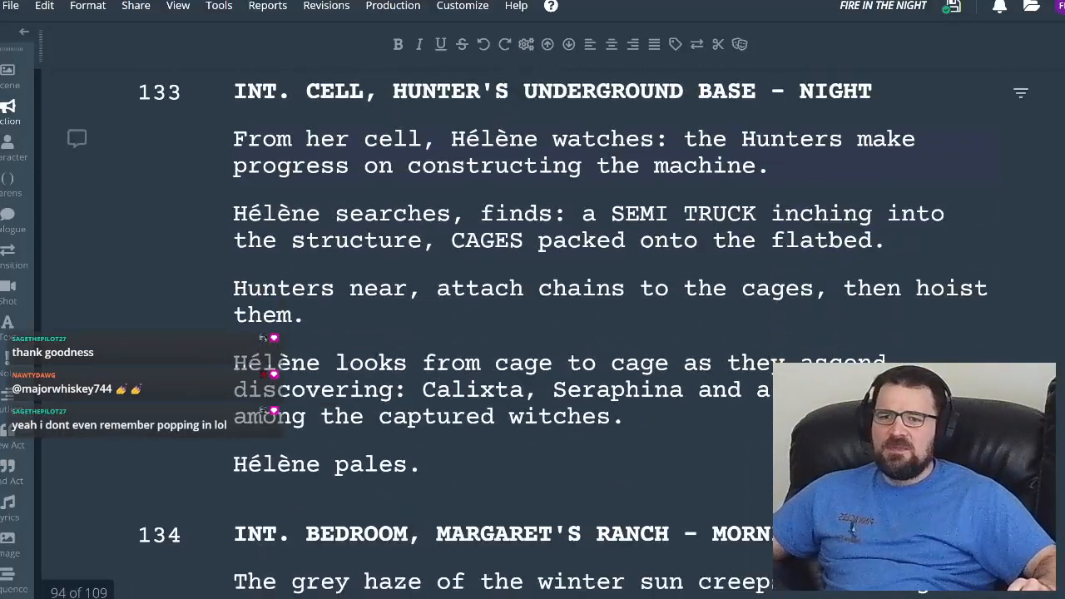
scroll(532, 332, "down", 5)
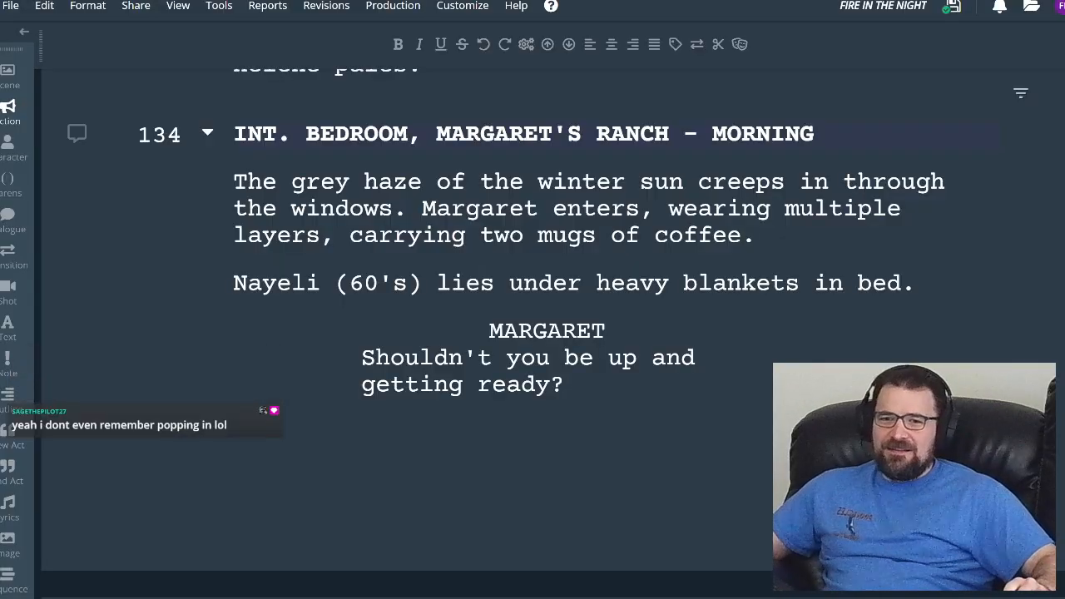
scroll(532, 332, "down", 5)
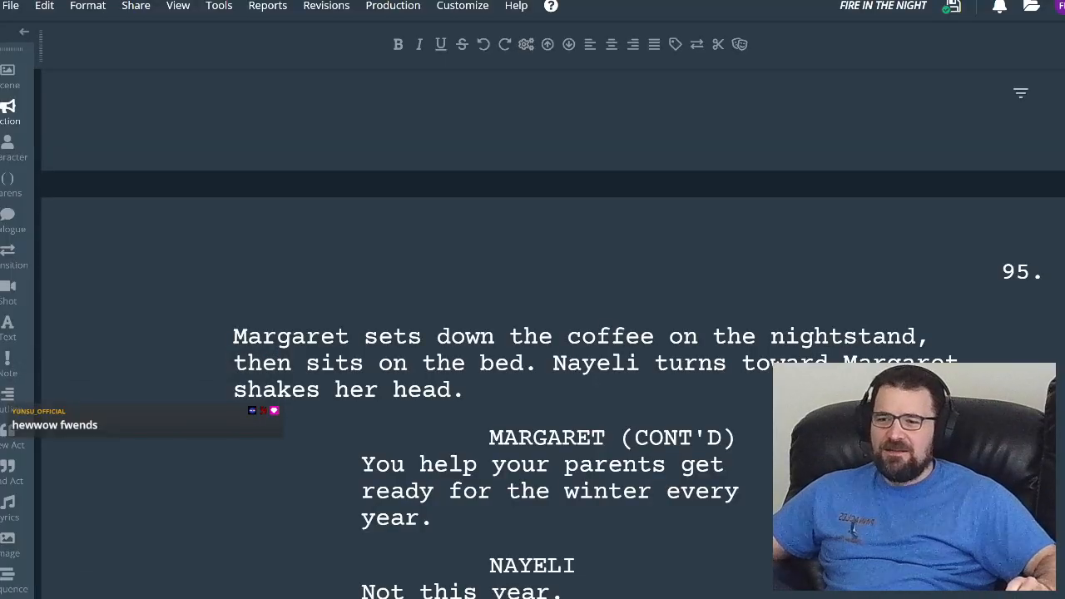
scroll(532, 333, "down", 3)
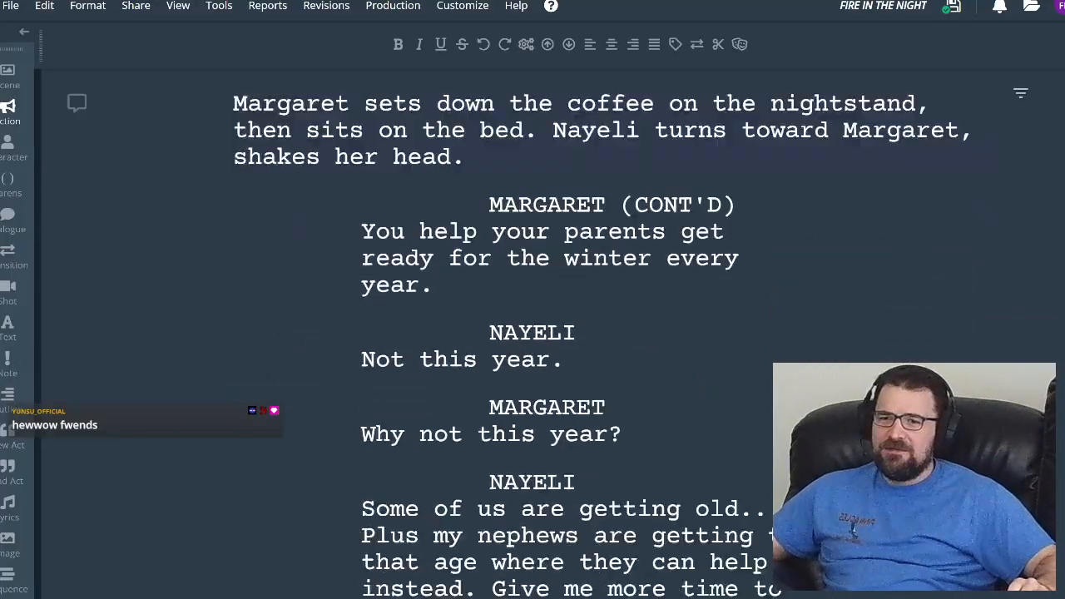
scroll(532, 333, "down", 3)
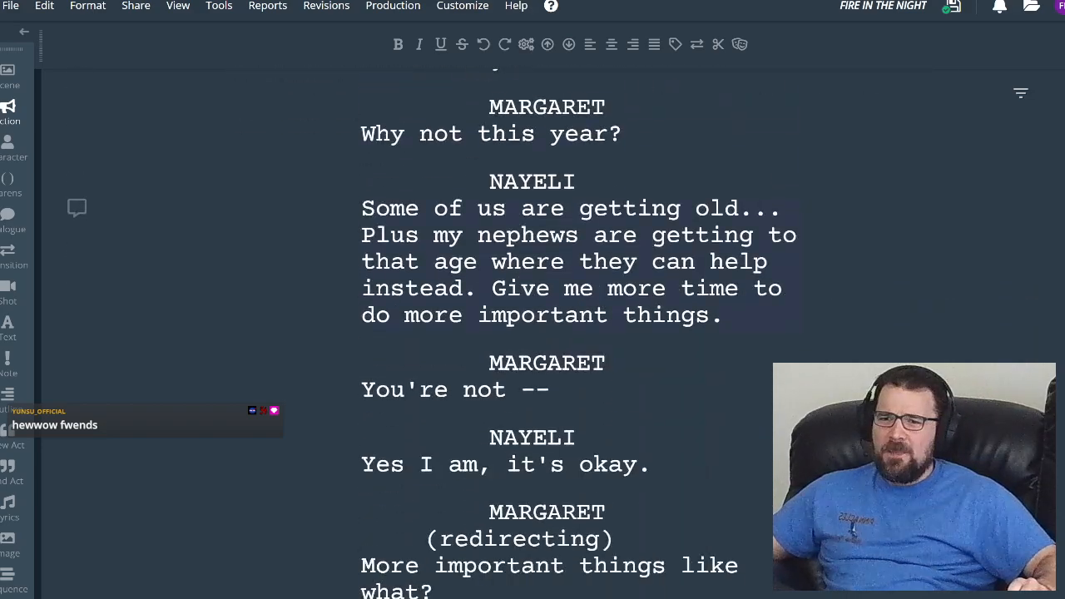
scroll(532, 332, "down", 3)
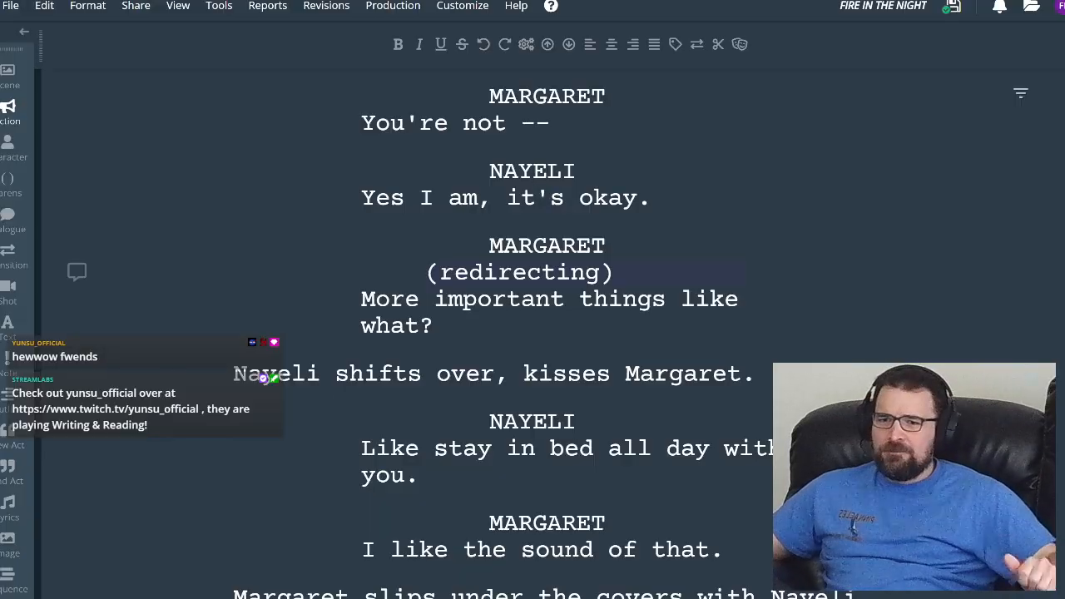
scroll(532, 333, "down", 5)
scroll(533, 333, "up", 5)
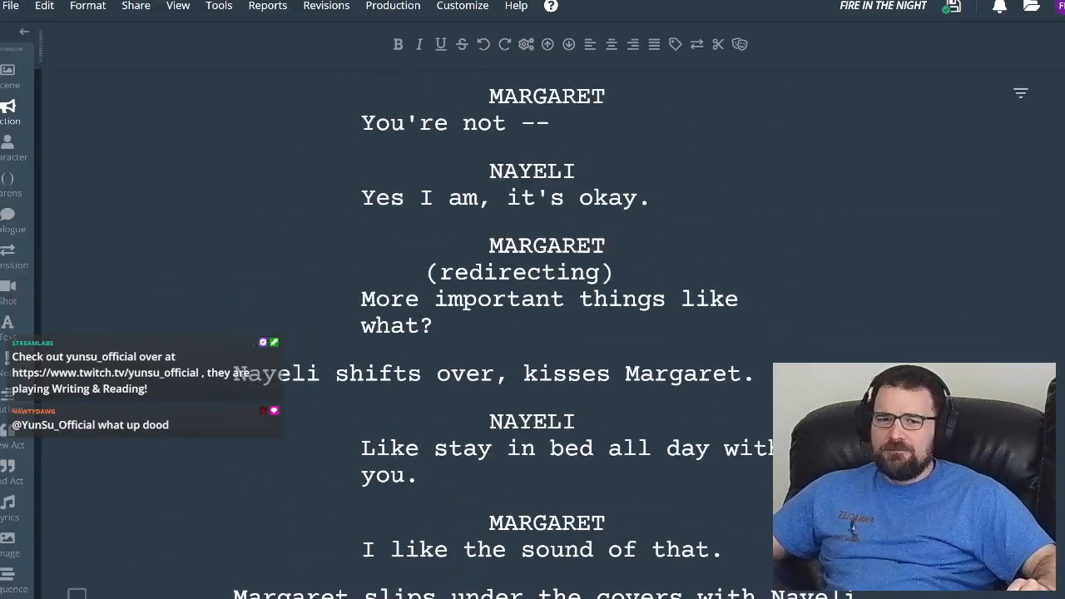
scroll(533, 333, "up", 2)
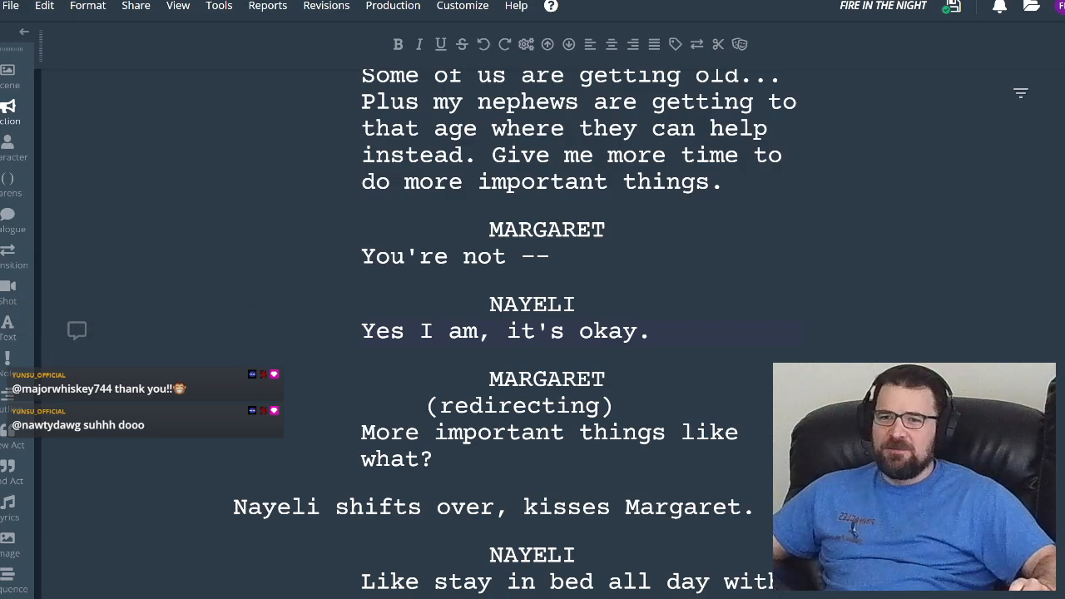
scroll(432, 330, "up", 3)
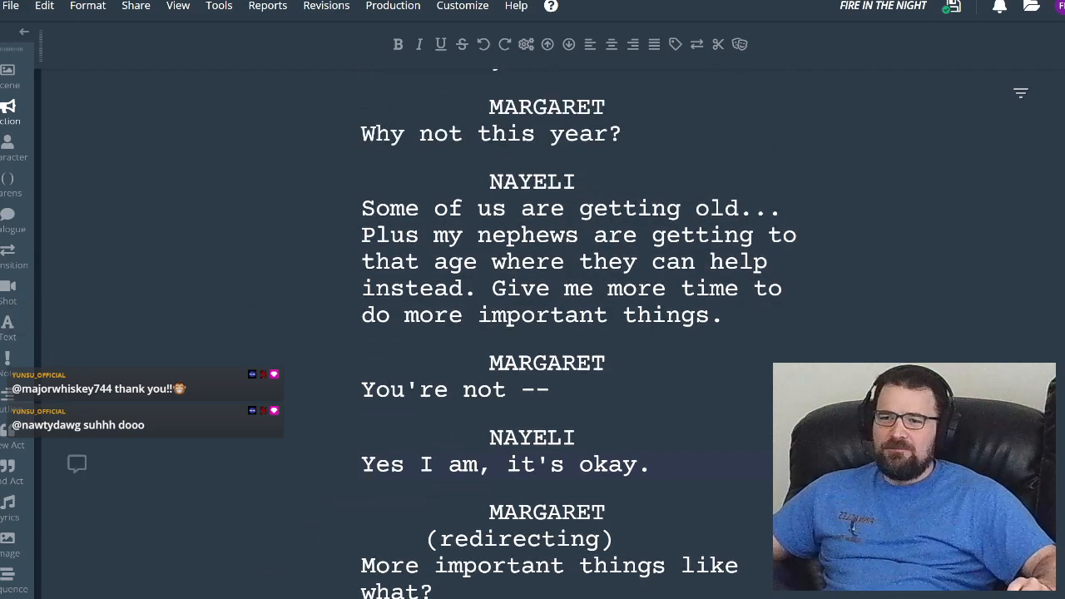
scroll(499, 340, "up", 3)
scroll(499, 333, "up", 3)
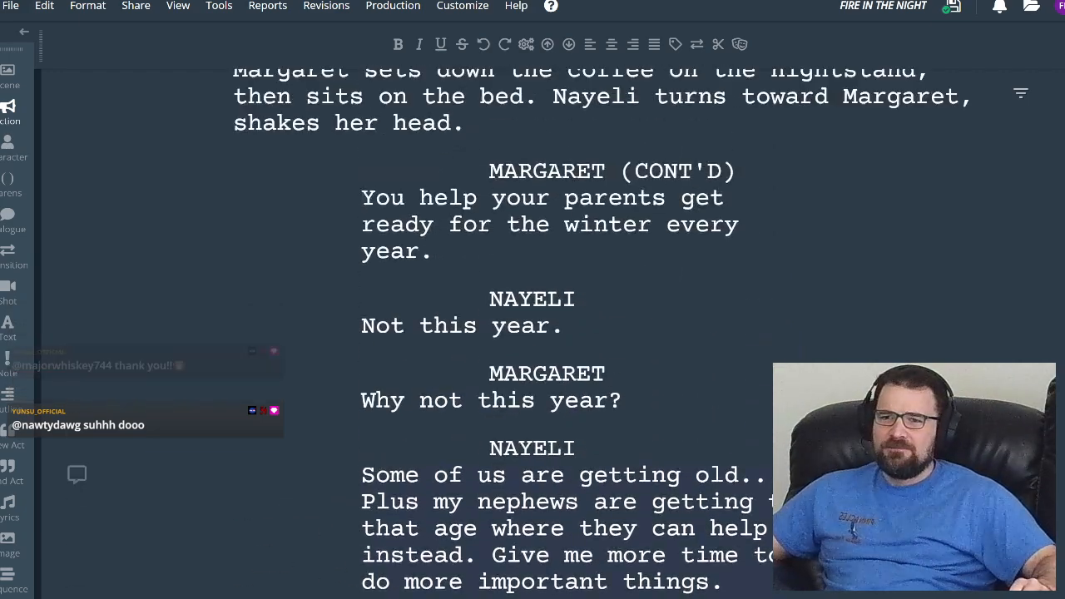
scroll(499, 333, "up", 3)
scroll(499, 333, "up", 3)
scroll(499, 333, "down", 20)
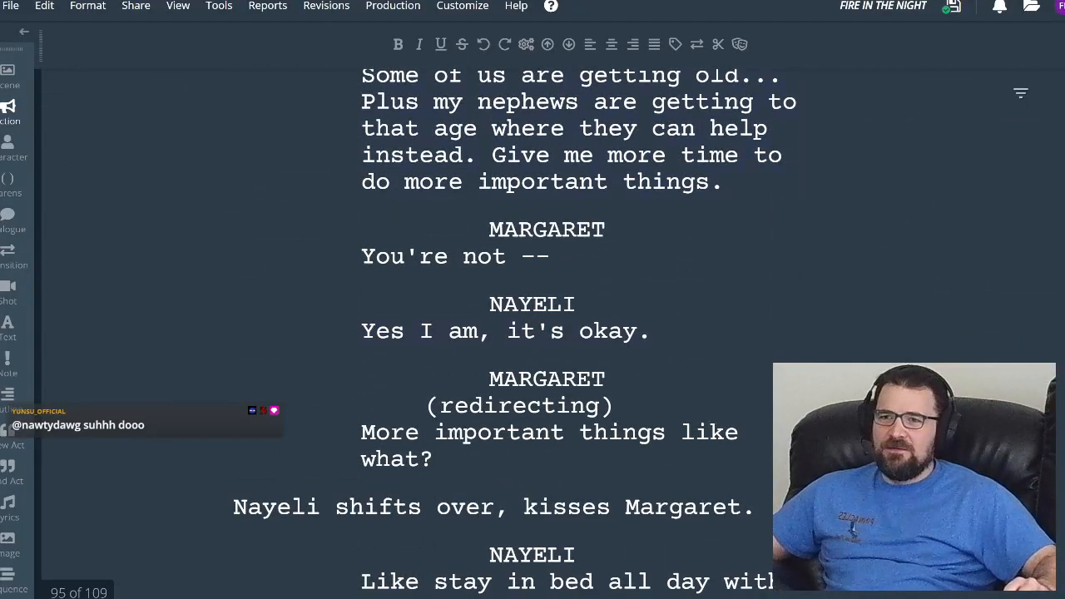
- Switch to the Google Docs notes and strike through the S134 item about Nayeli asking Margaret to keep her alive with magic
key("alt+Tab")
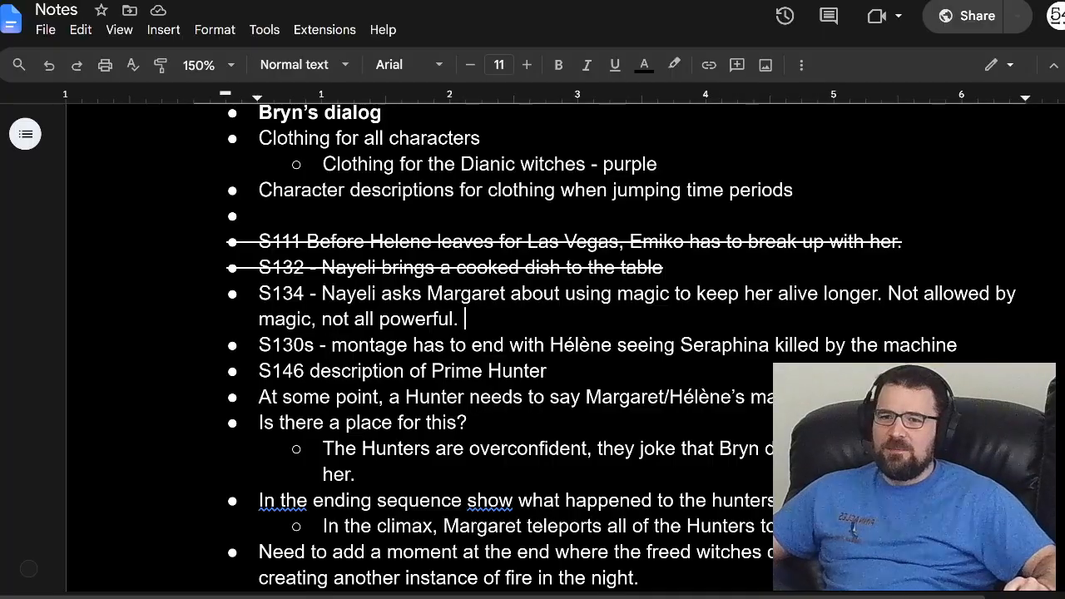
left_click_drag(466, 319, 258, 294)
left_click(215, 29)
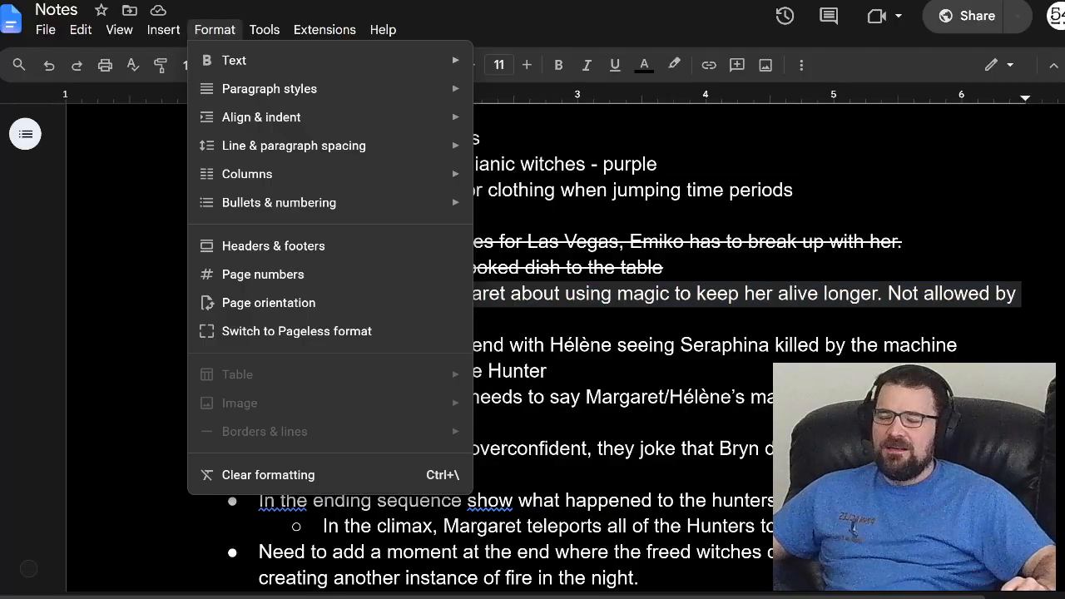
mouse_move(250, 59)
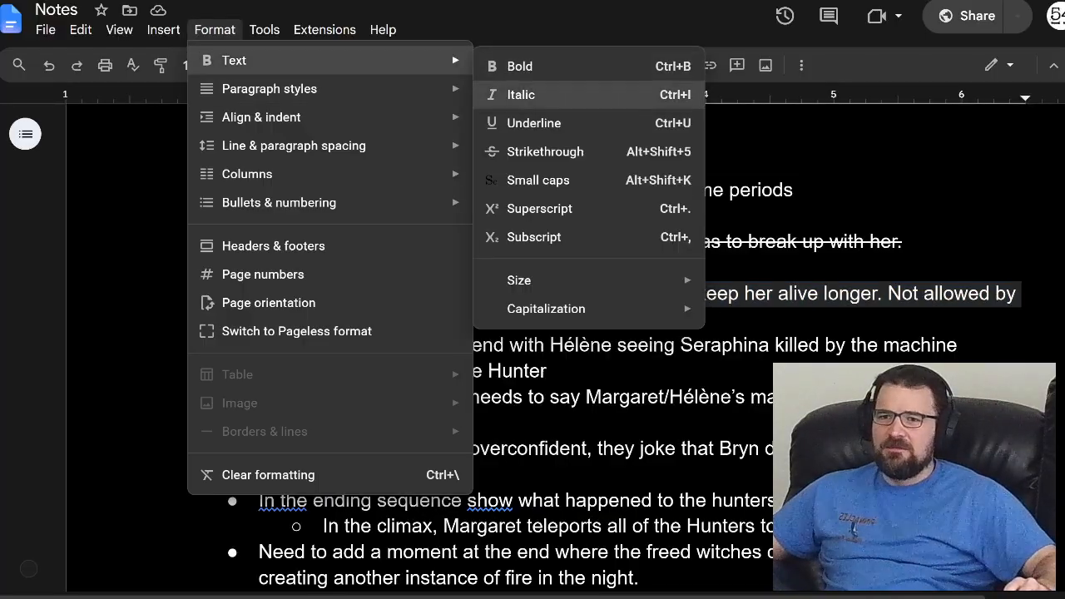
left_click(545, 151)
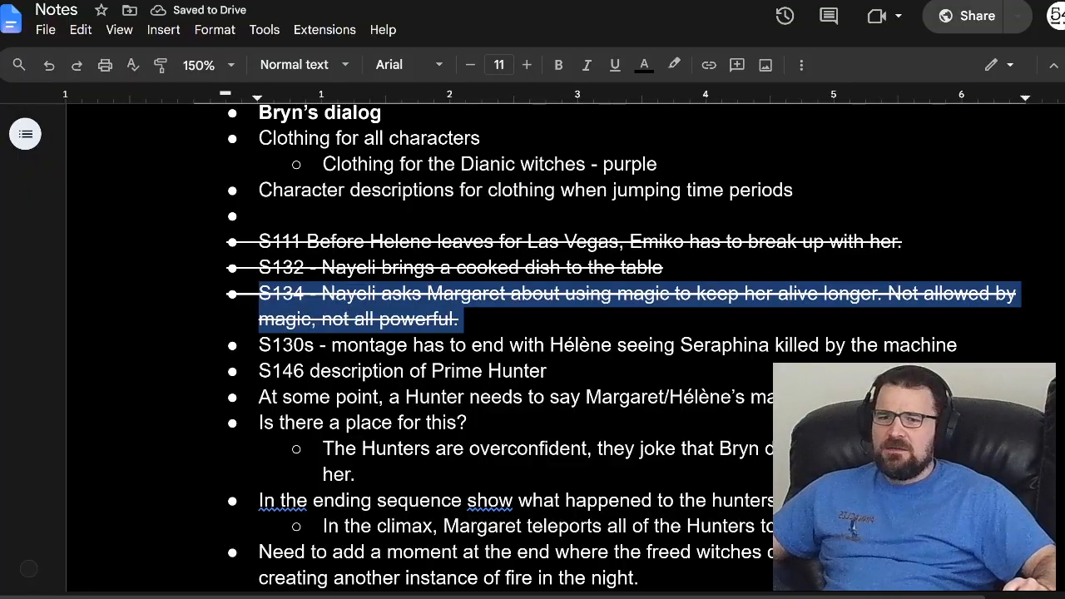
- Select the S130s montage note, switch back to the screenplay and review the script from scene 135 through the fruit stand scene
triple_click(549, 345)
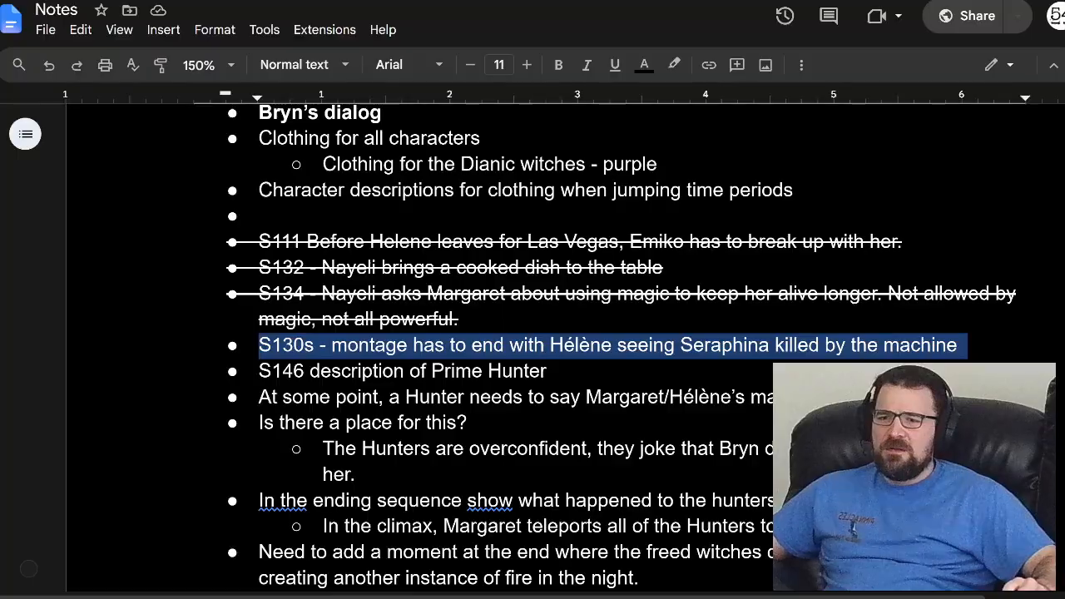
key("ctrl+Tab")
scroll(533, 138, "down", 8)
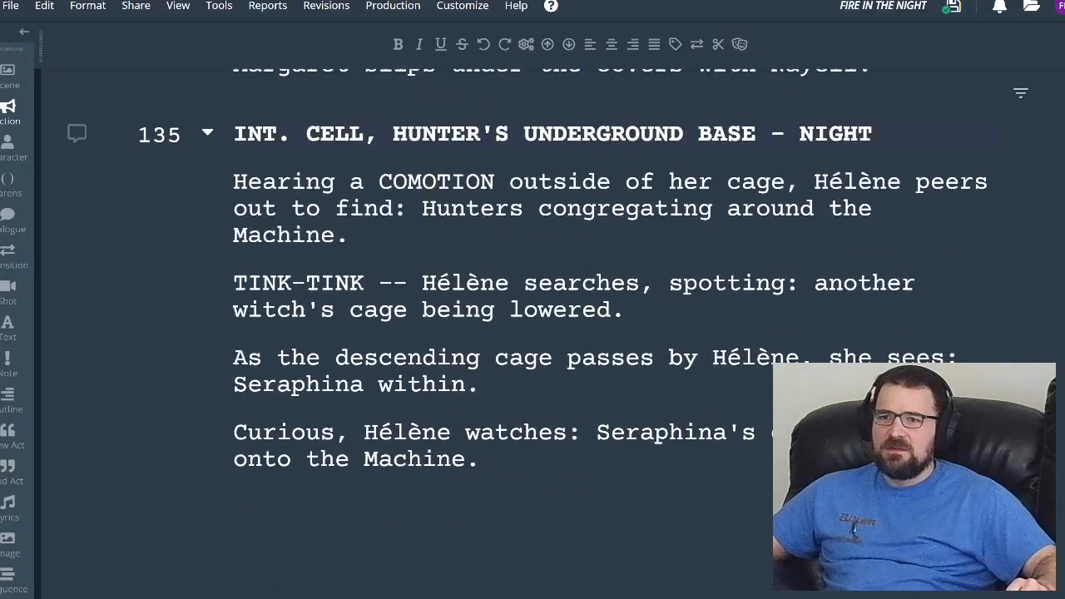
scroll(532, 299, "down", 10)
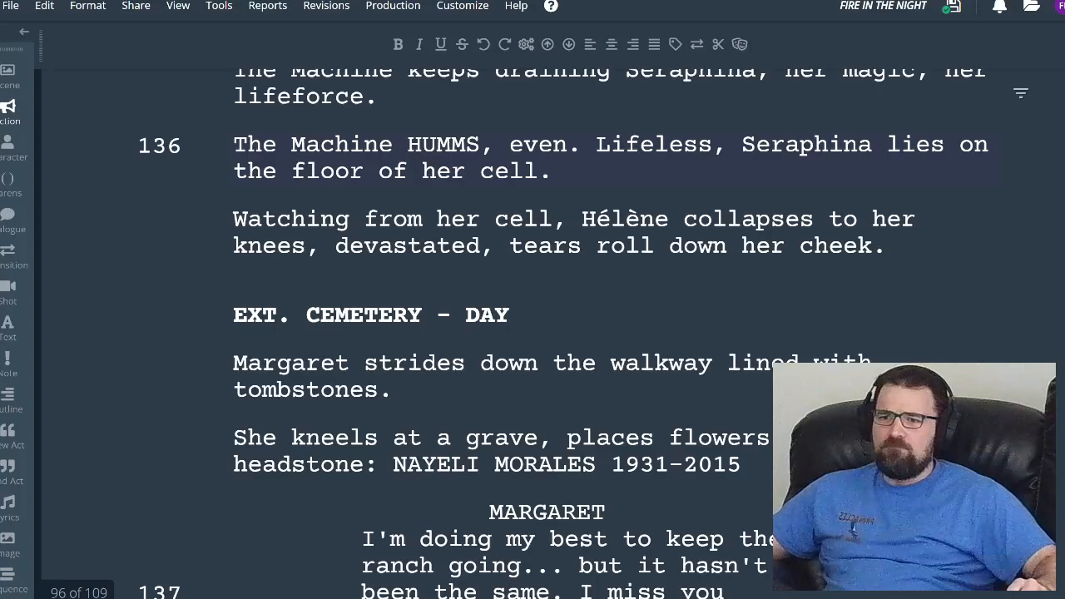
scroll(532, 333, "down", 1)
scroll(532, 300, "down", 10)
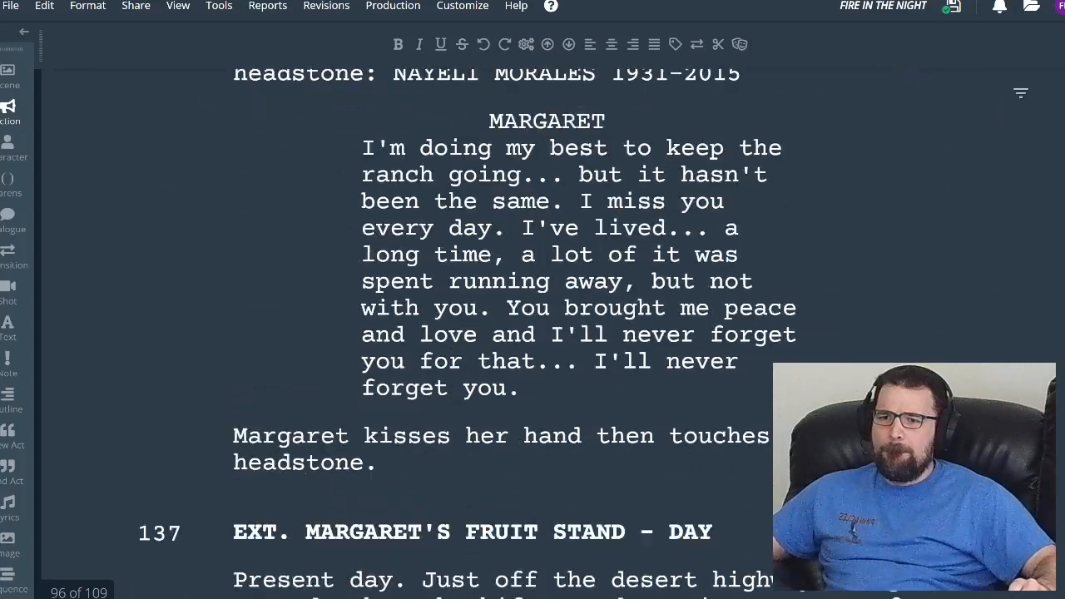
scroll(532, 299, "down", 10)
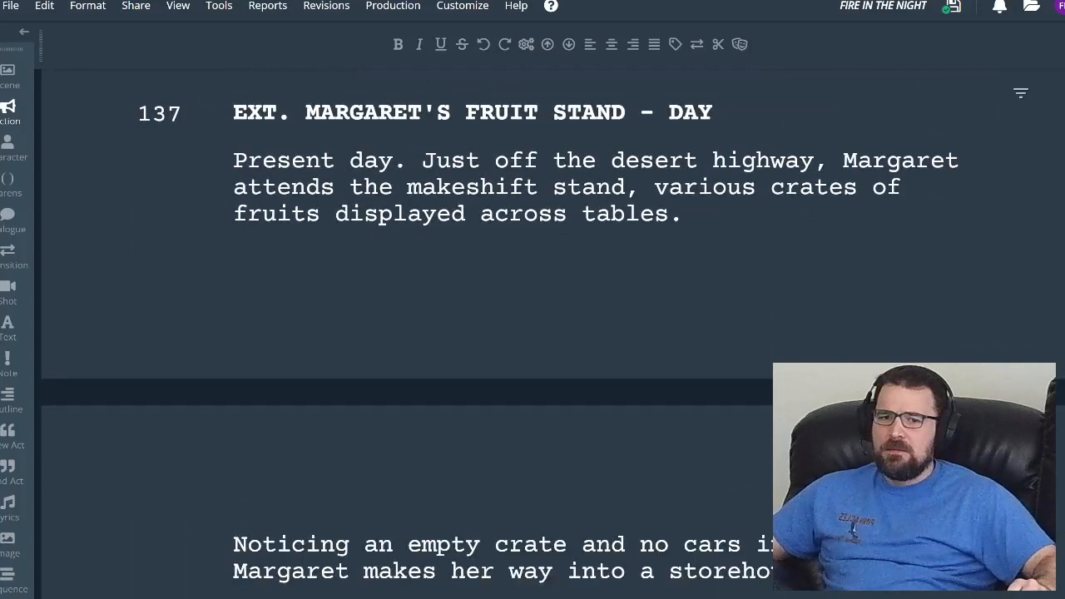
scroll(533, 300, "down", 10)
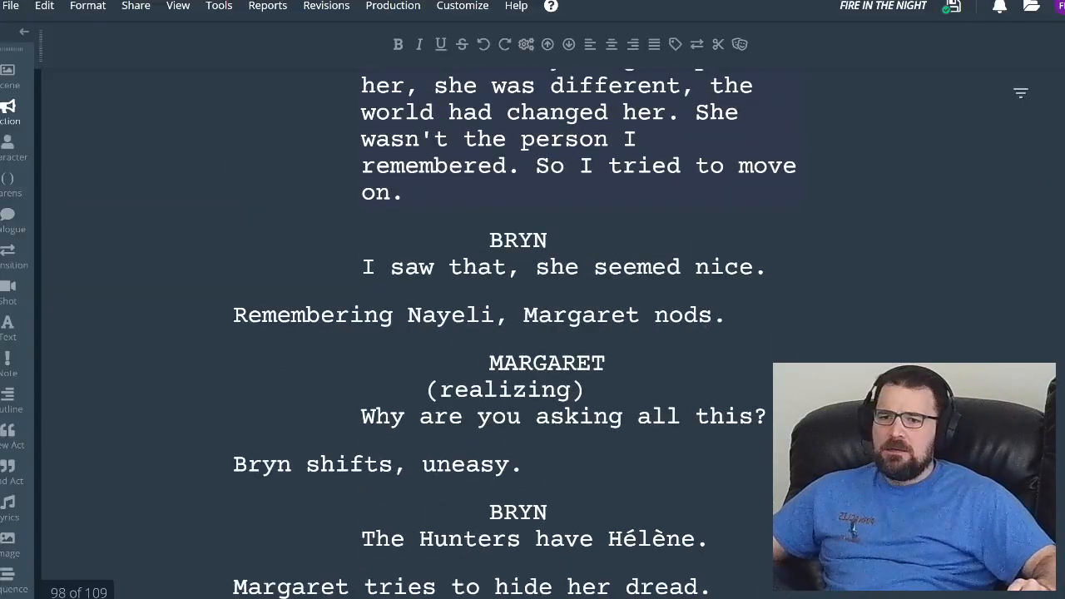
- Move the whole scene 135, Seraphina's death in the Hunter's base, onto a new line between the cemetery and fruit stand scenes
scroll(532, 299, "up", 15)
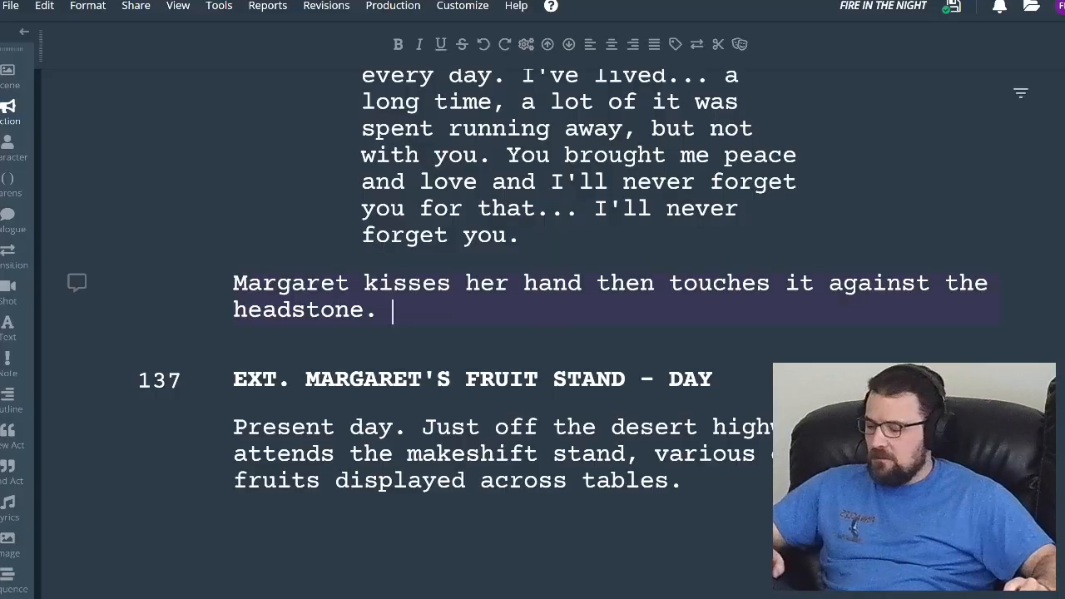
key("Return")
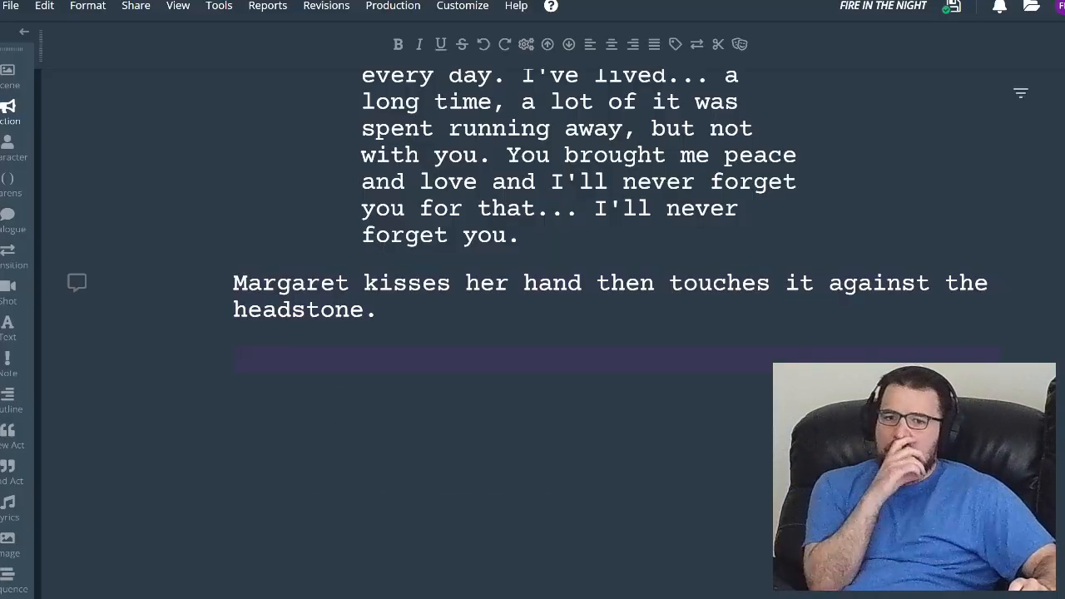
scroll(533, 300, "up", 8)
scroll(532, 300, "up", 10)
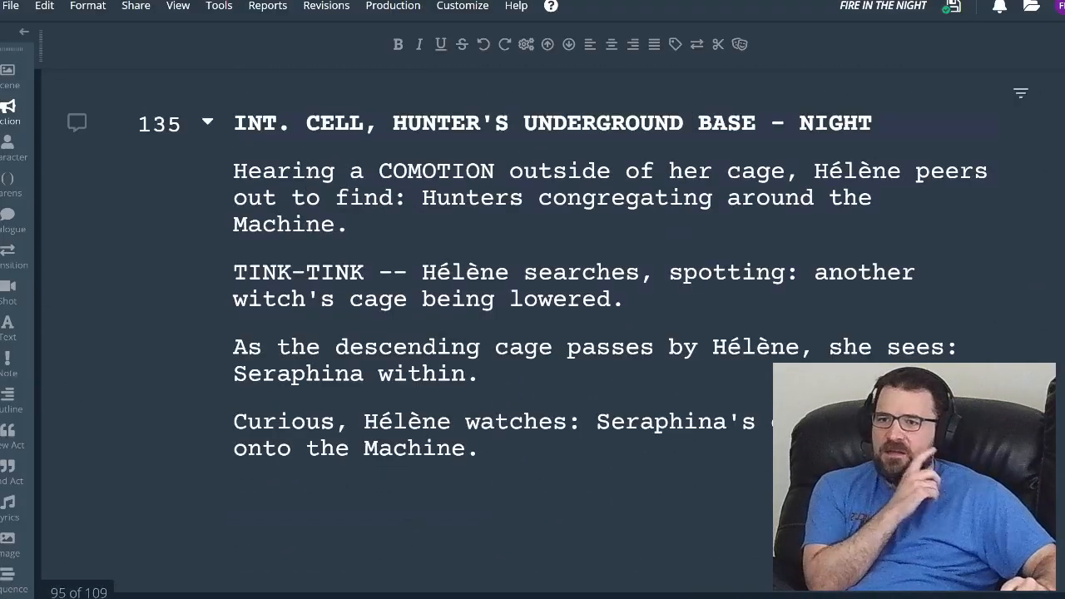
scroll(532, 300, "up", 3)
scroll(532, 300, "down", 2)
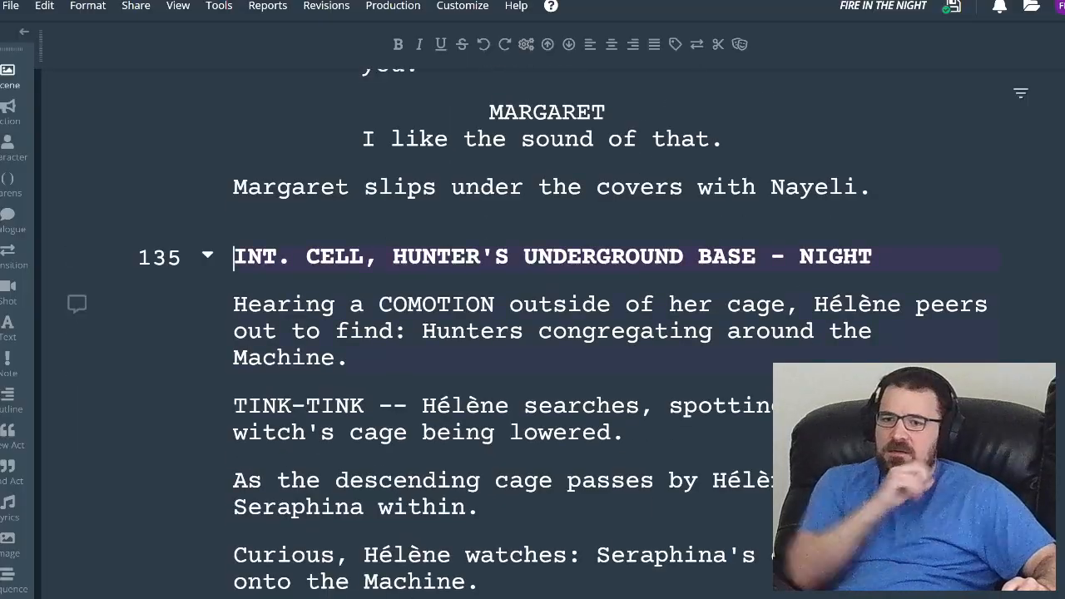
scroll(250, 257, "down", 10)
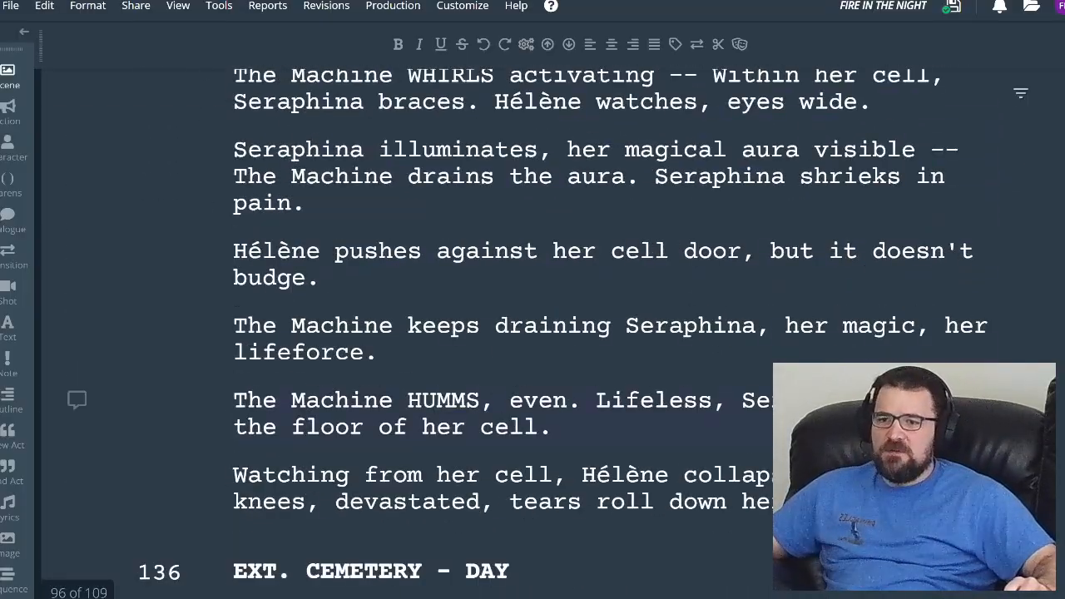
left_click(900, 502, "shift")
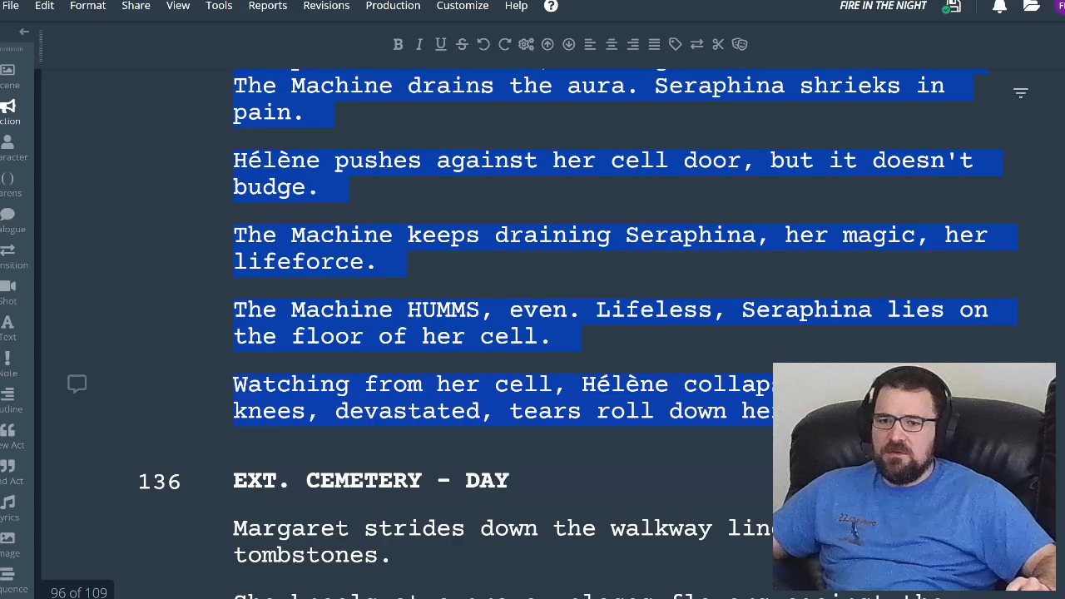
key("ctrl+x")
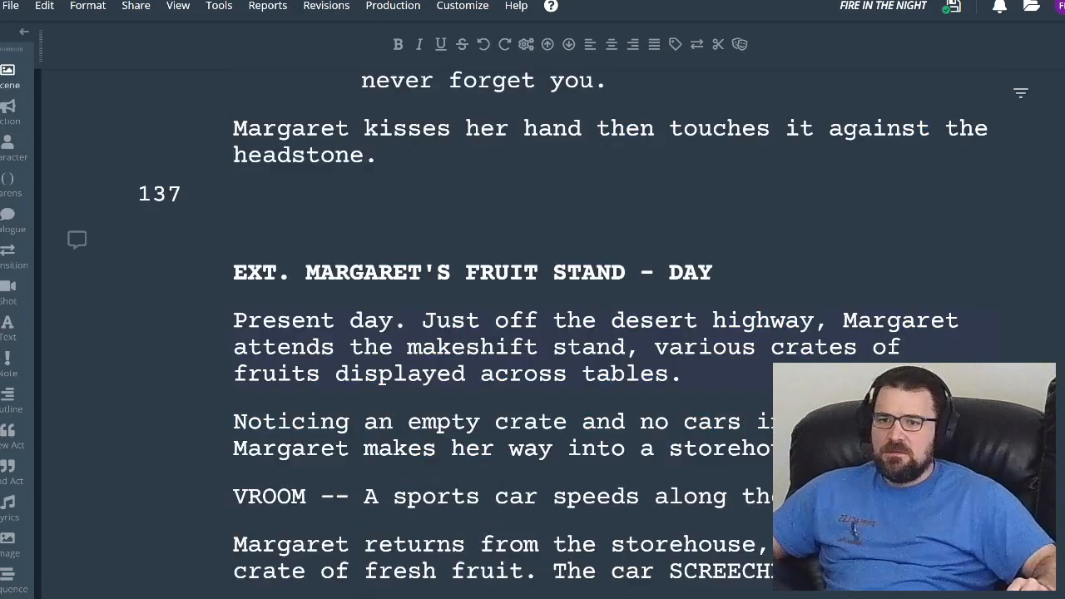
left_click(234, 206)
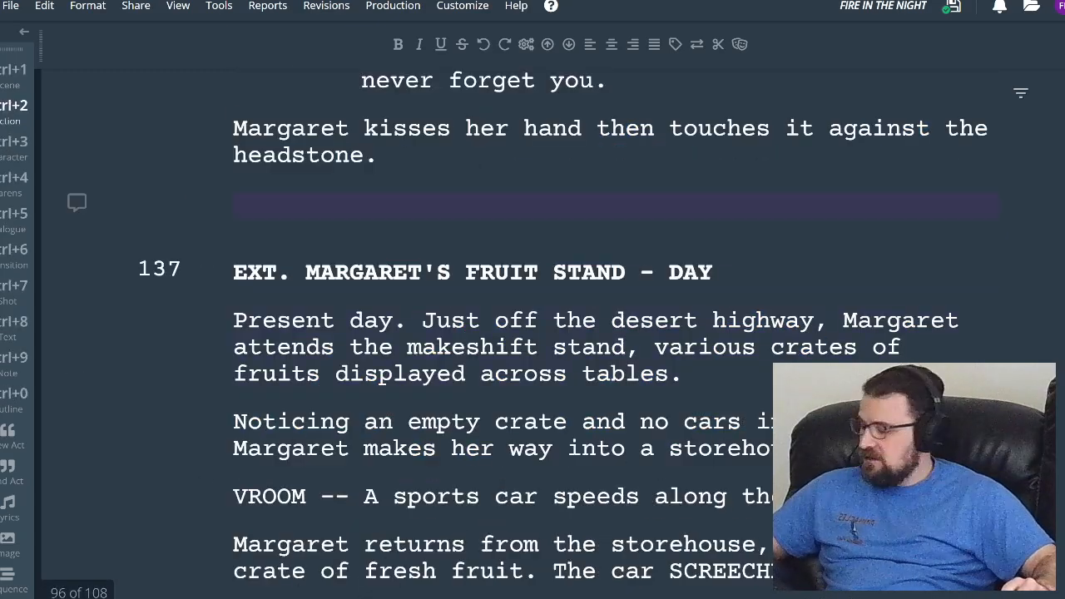
key("ctrl+Return")
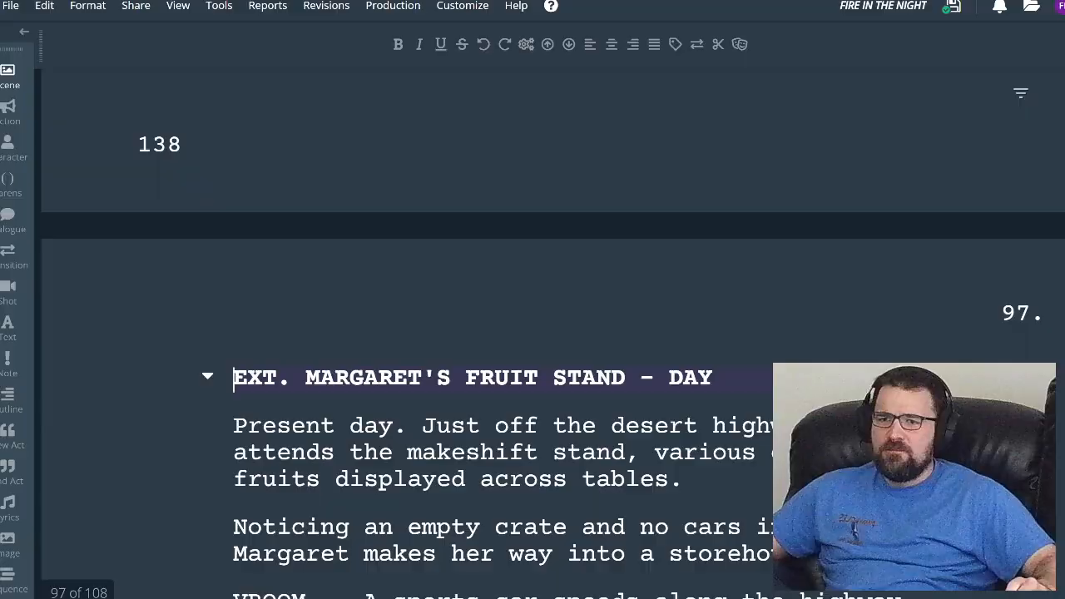
- Move the whole scene 133, the caged witches' arrival at the Hunter's base, into the empty scene 135 slot before the cemetery scene
scroll(533, 333, "up", 10)
scroll(532, 333, "up", 8)
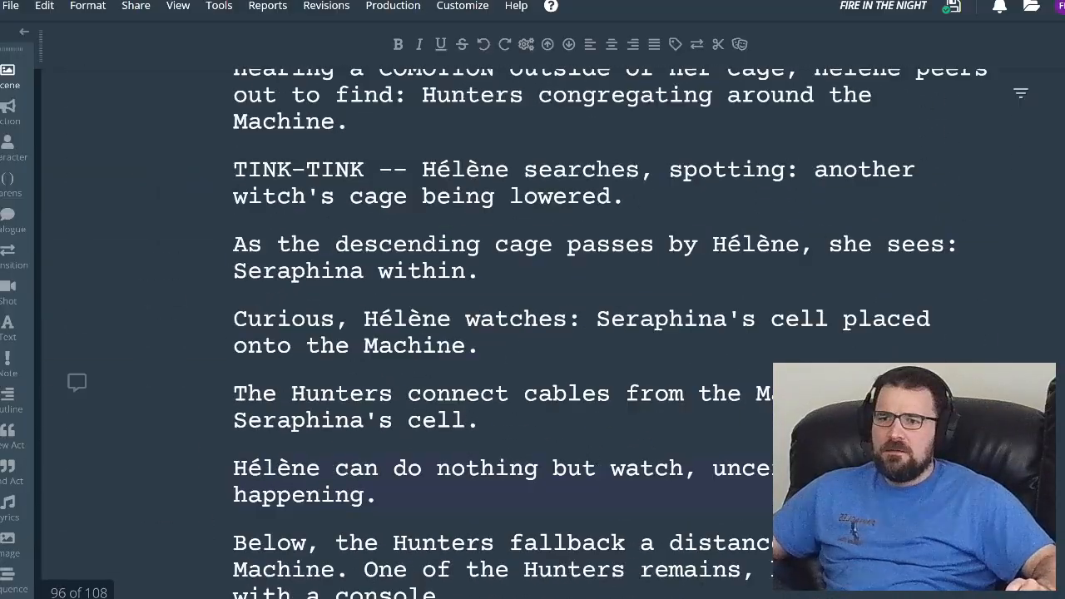
scroll(532, 333, "up", 10)
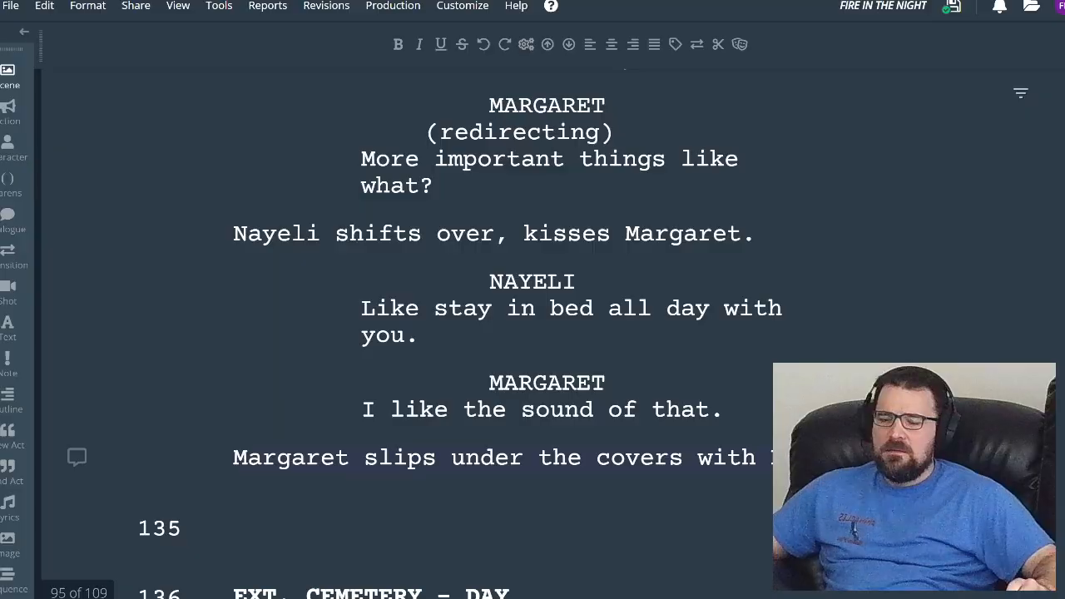
scroll(532, 333, "up", 10)
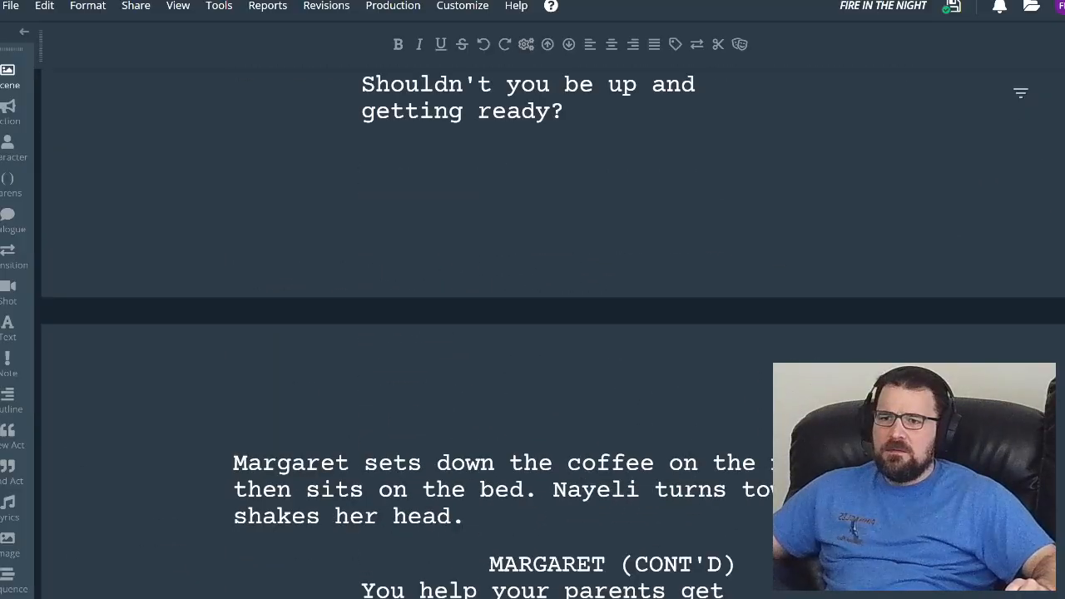
scroll(532, 333, "up", 6)
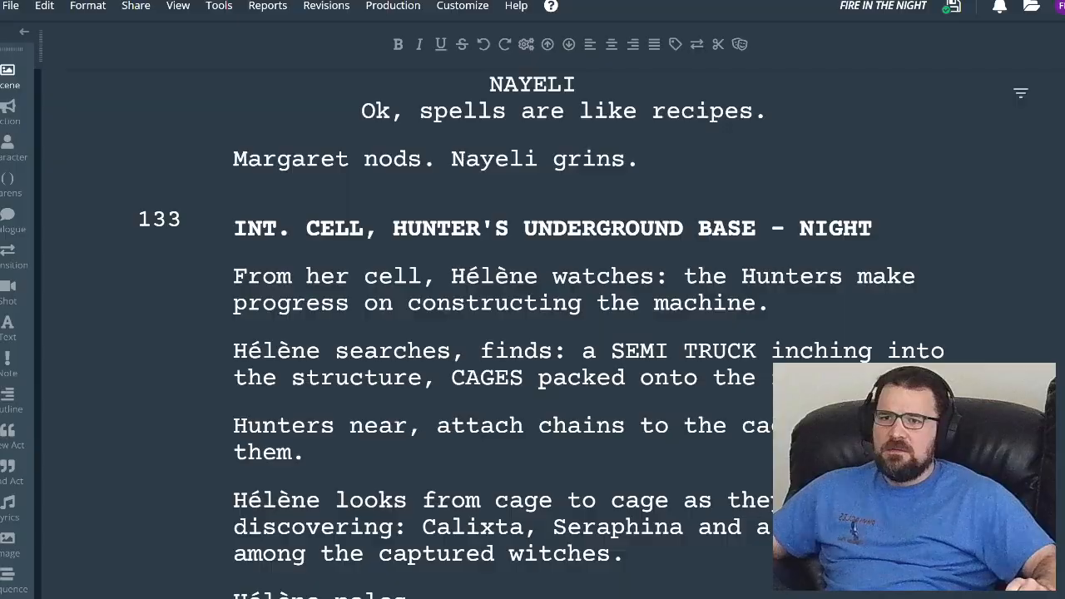
scroll(532, 333, "down", 1)
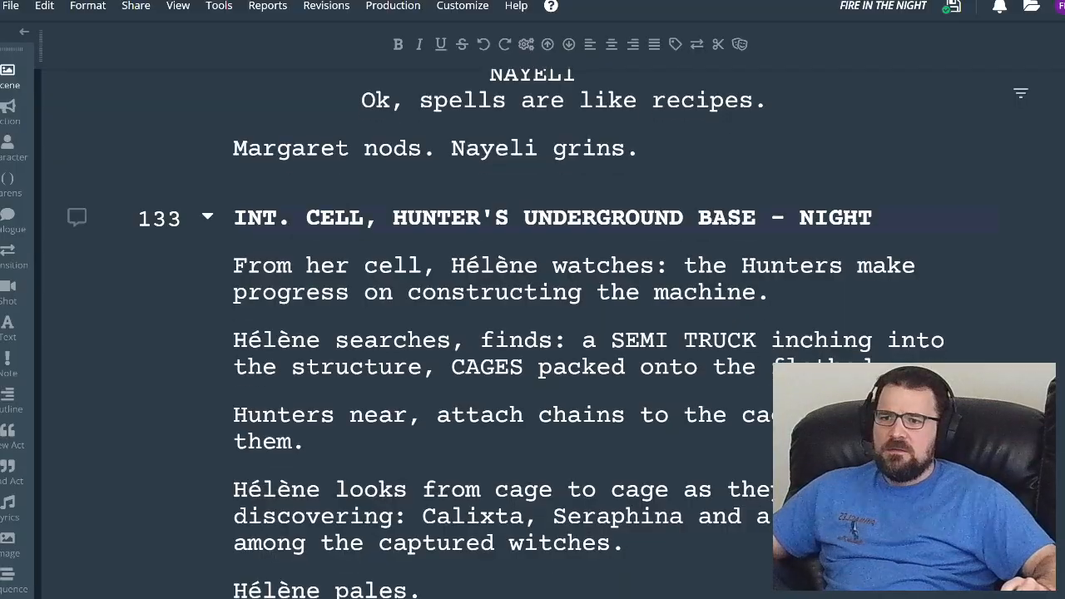
scroll(532, 333, "down", 5)
left_click(429, 191, "shift")
key("ctrl+c")
scroll(532, 333, "down", 20)
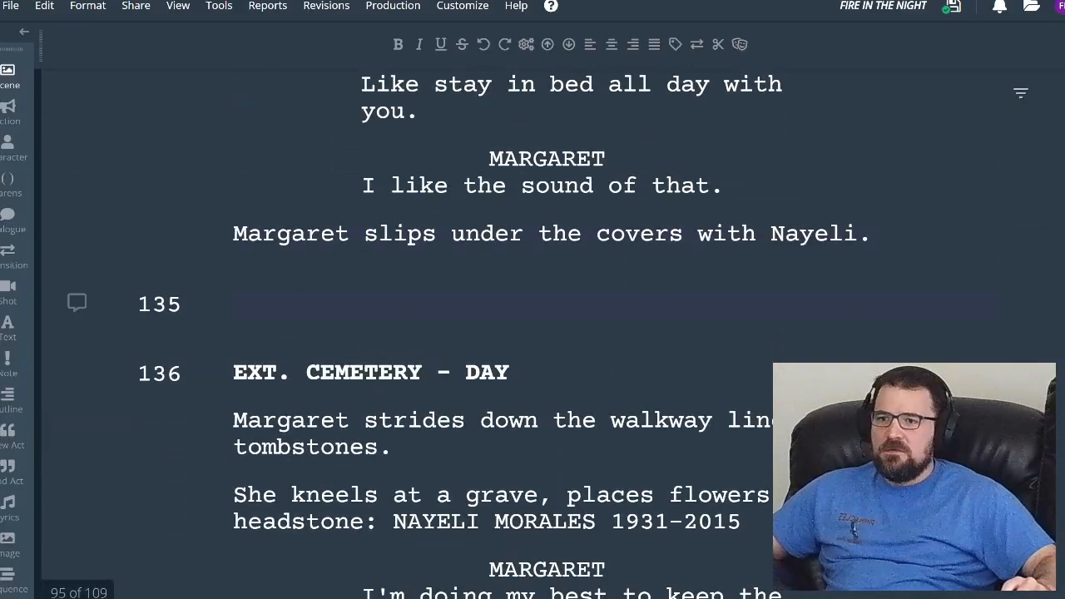
left_click(235, 304)
key("ctrl+v")
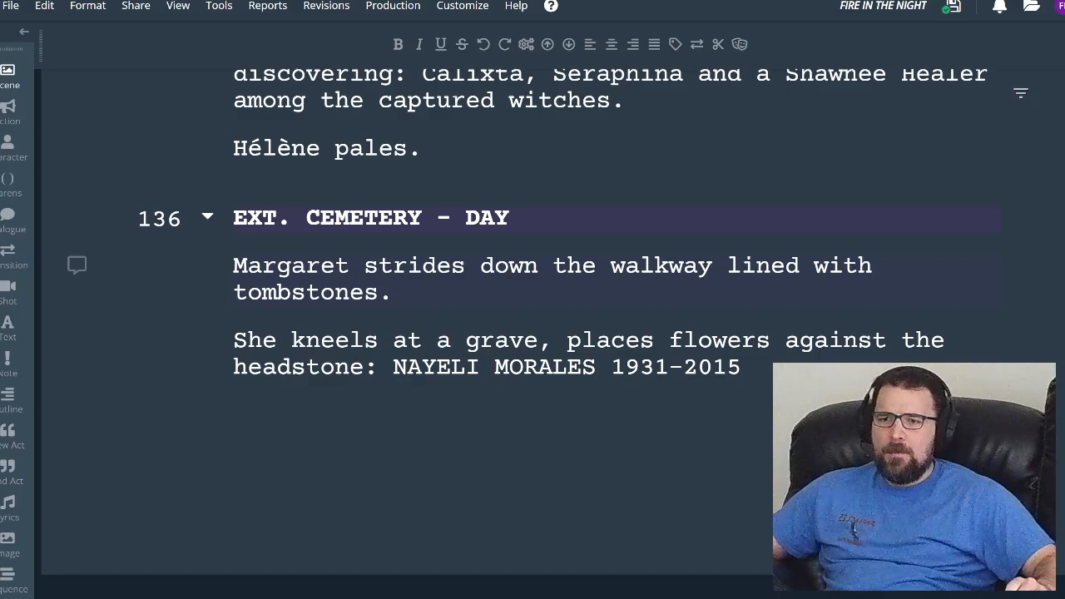
- Move scene 131, Hélène in her cell, into the empty scene slot between the kitchen and bedroom scenes, removing its old heading
scroll(532, 332, "up", 20)
scroll(533, 333, "up", 5)
scroll(532, 333, "up", 15)
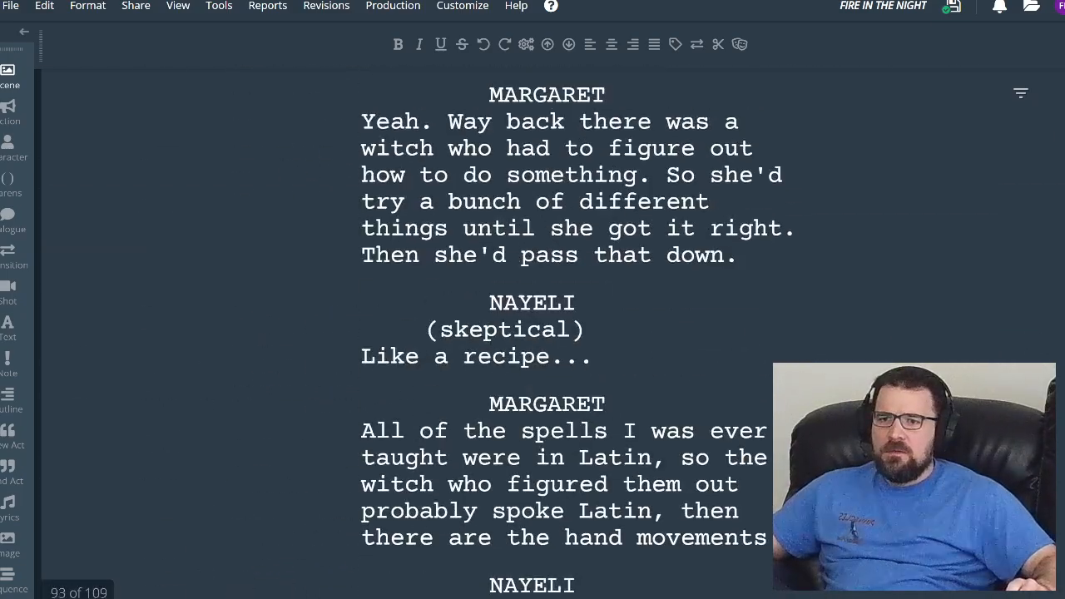
scroll(532, 333, "up", 2)
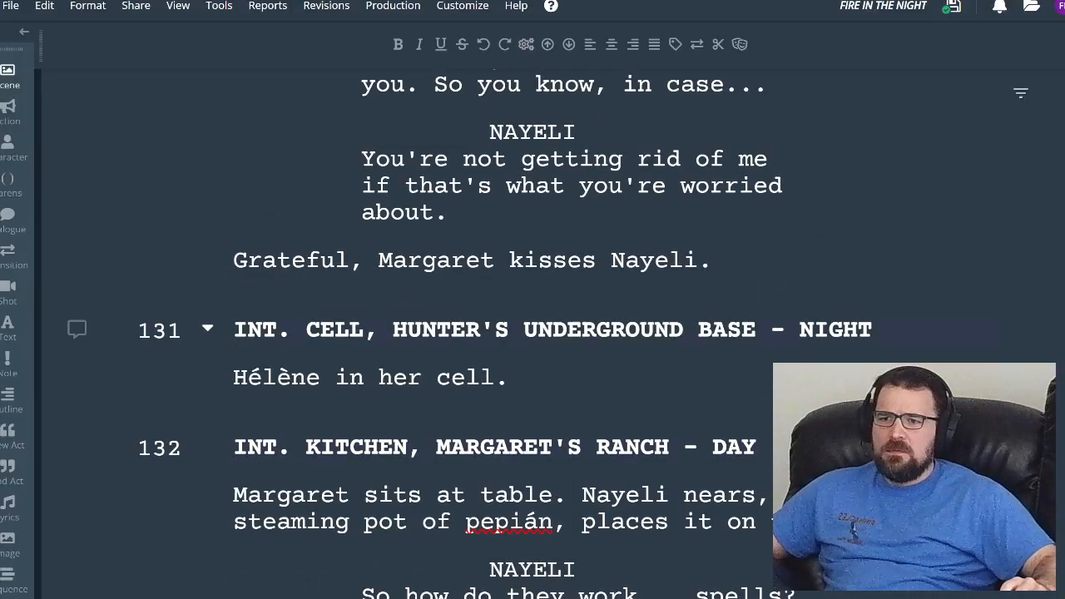
left_click(523, 377, "shift")
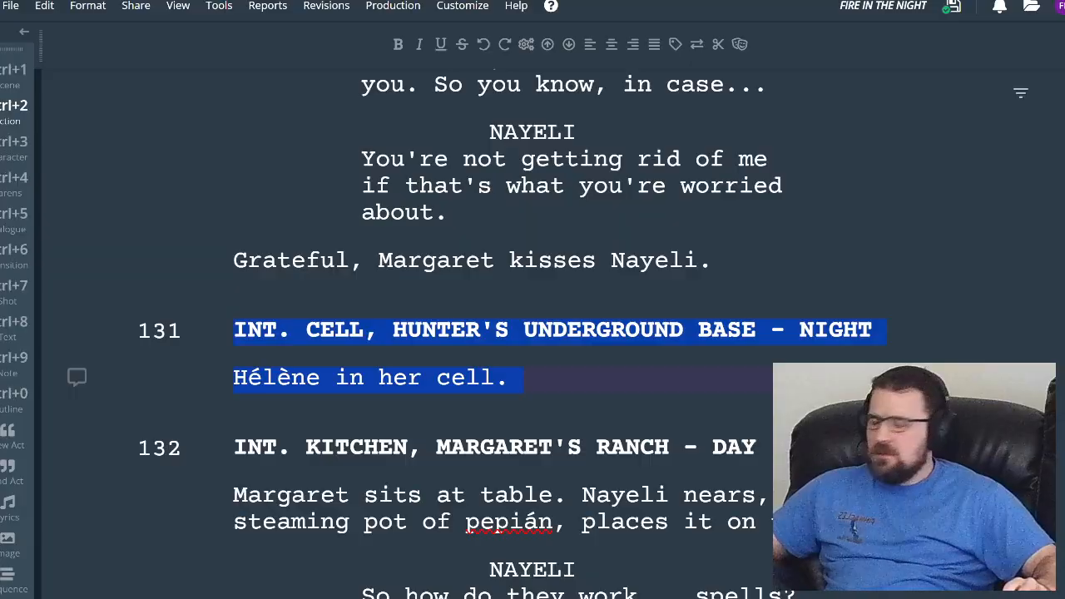
key("BackSpace")
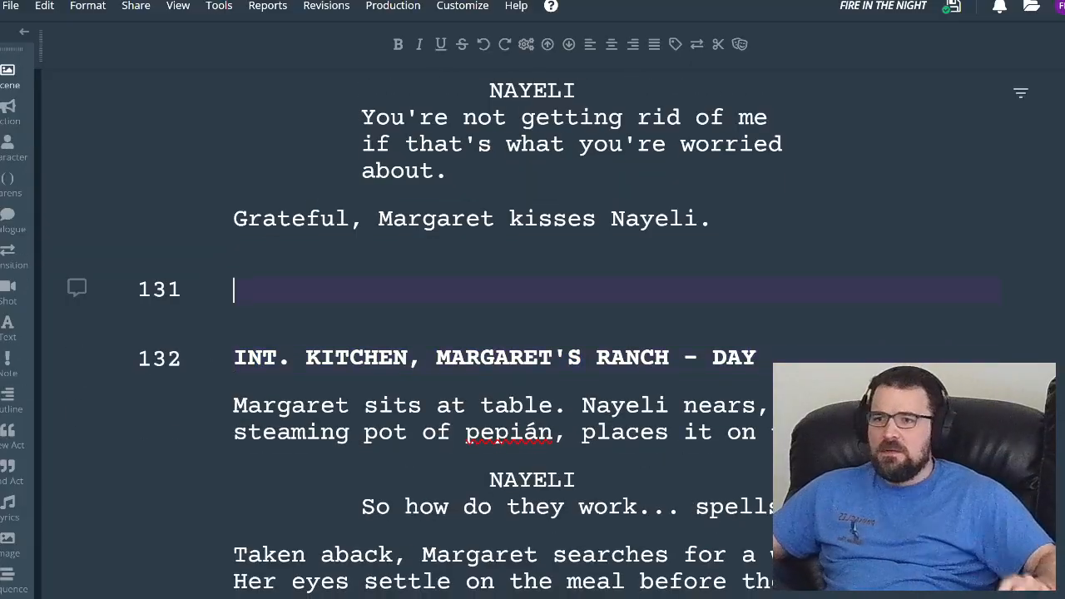
key("Delete")
scroll(532, 299, "down", 19)
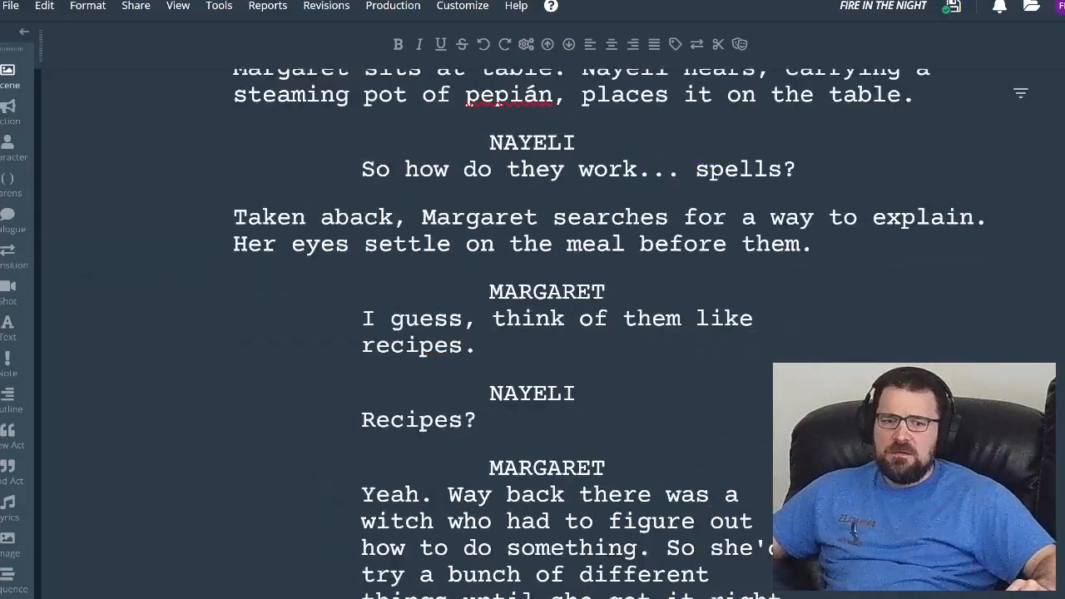
scroll(532, 300, "up", 3)
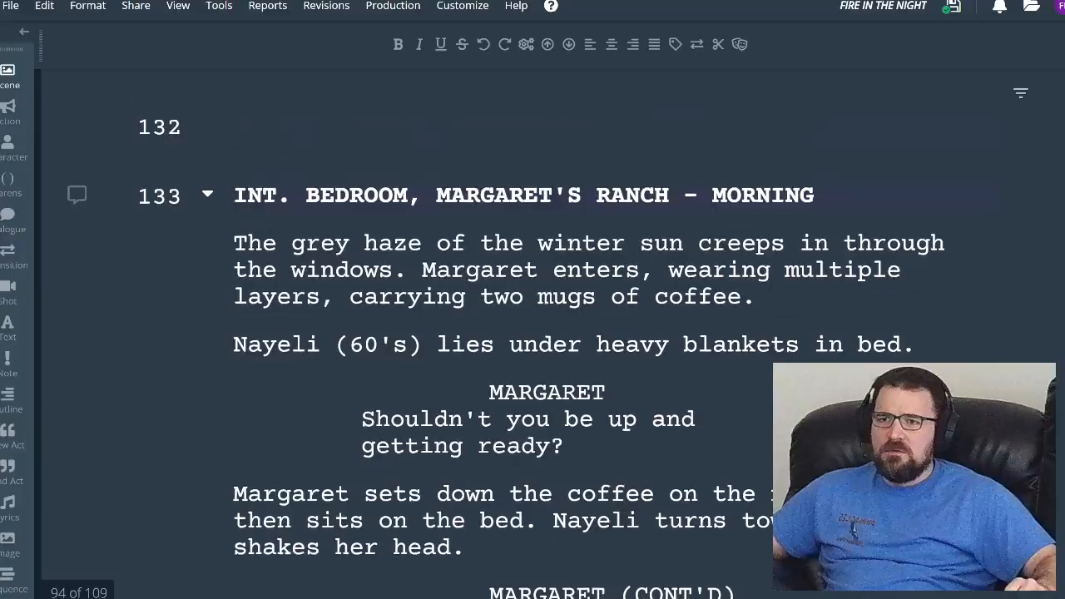
key("ctrl+v")
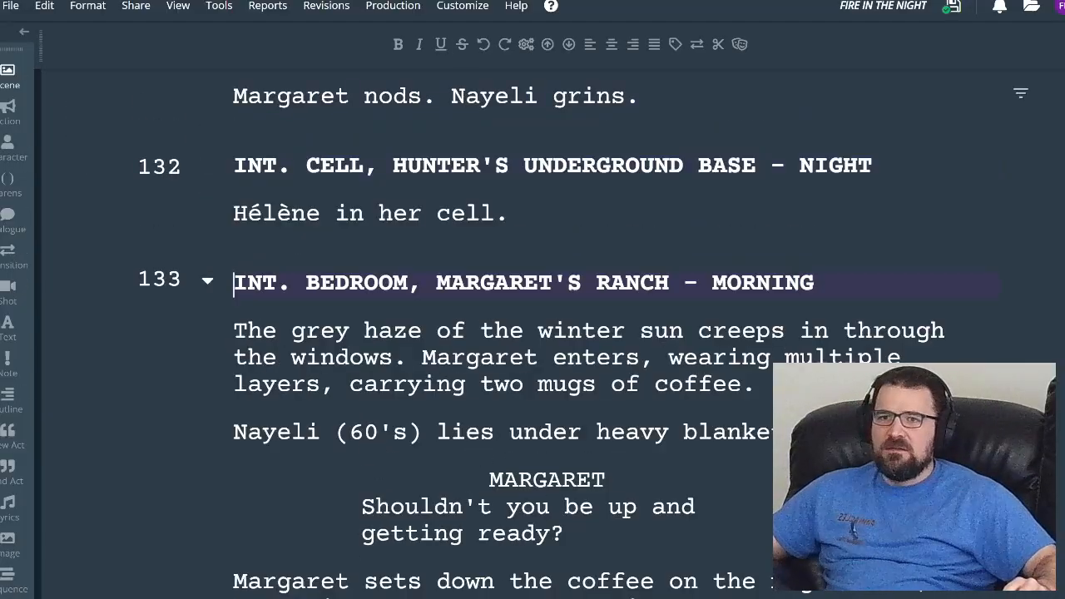
- Switch to the Google Docs notes and add the bullet "S132 what is Helene doing in her cell all these years?" below the character descriptions item
key("alt+Tab")
scroll(622, 344, "down", 1)
scroll(621, 345, "up", 3)
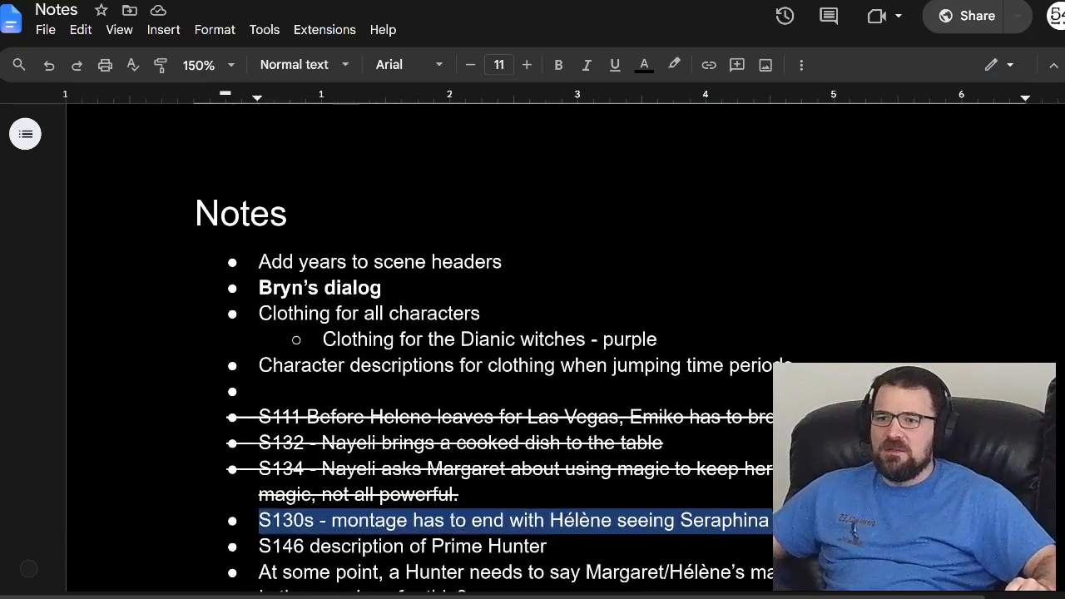
left_click(794, 366)
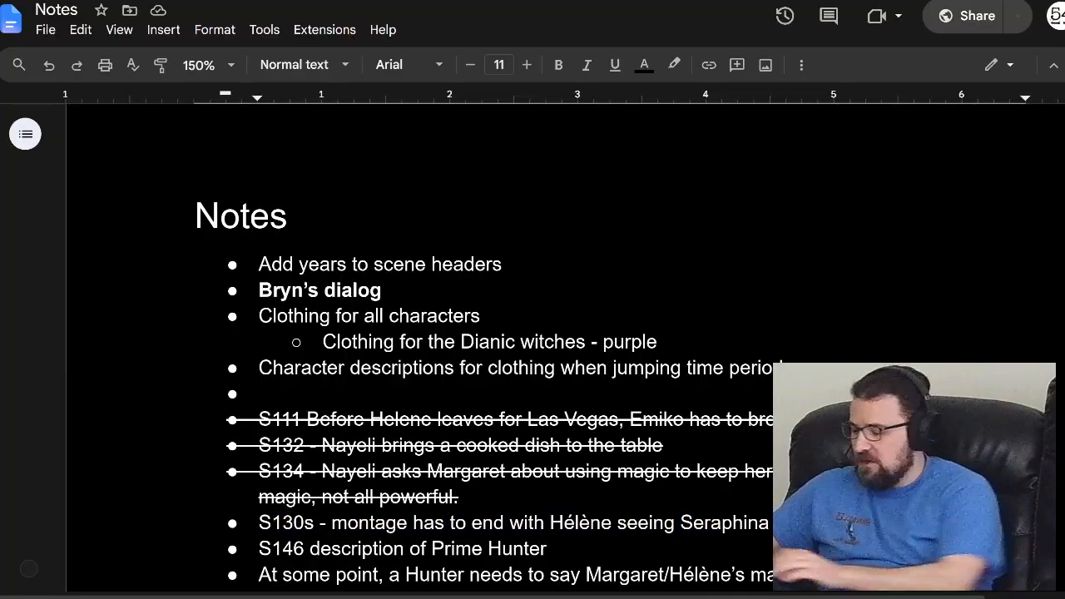
key("Return")
type("S132")
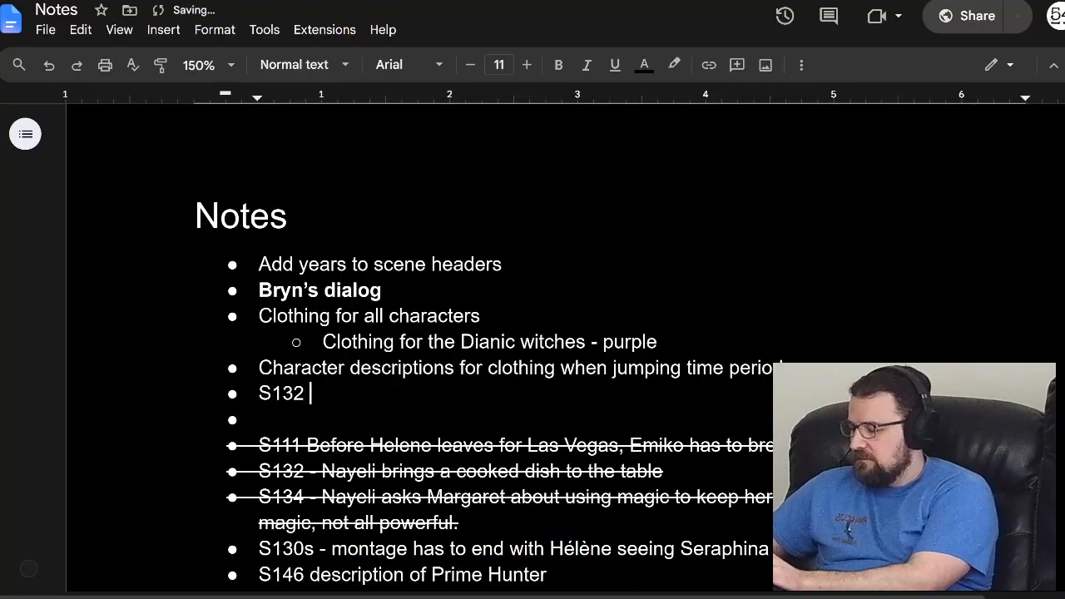
type(" what is ")
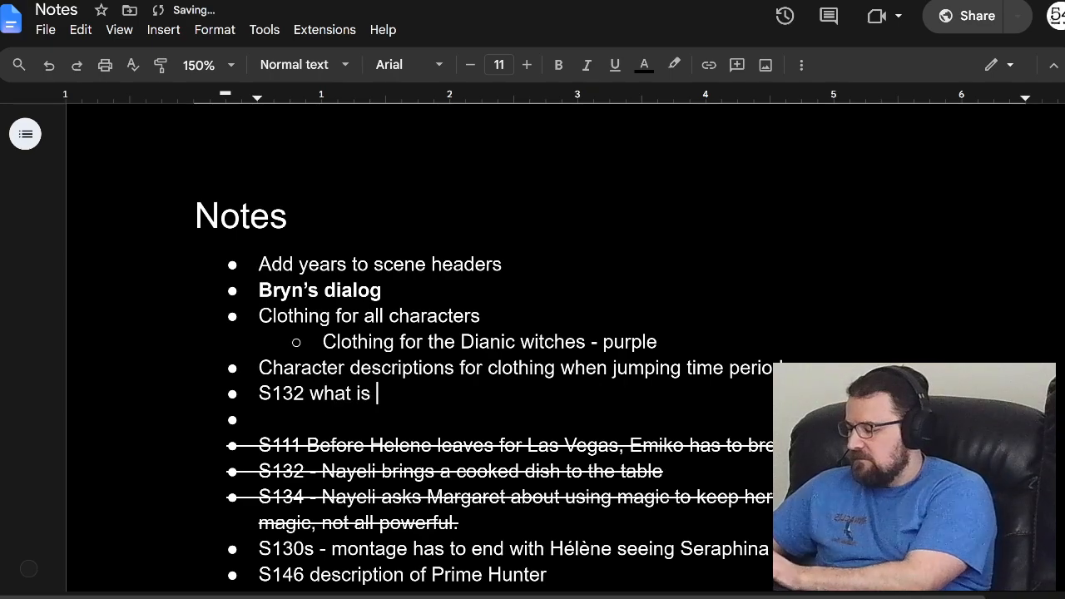
type("Helene doing in her ")
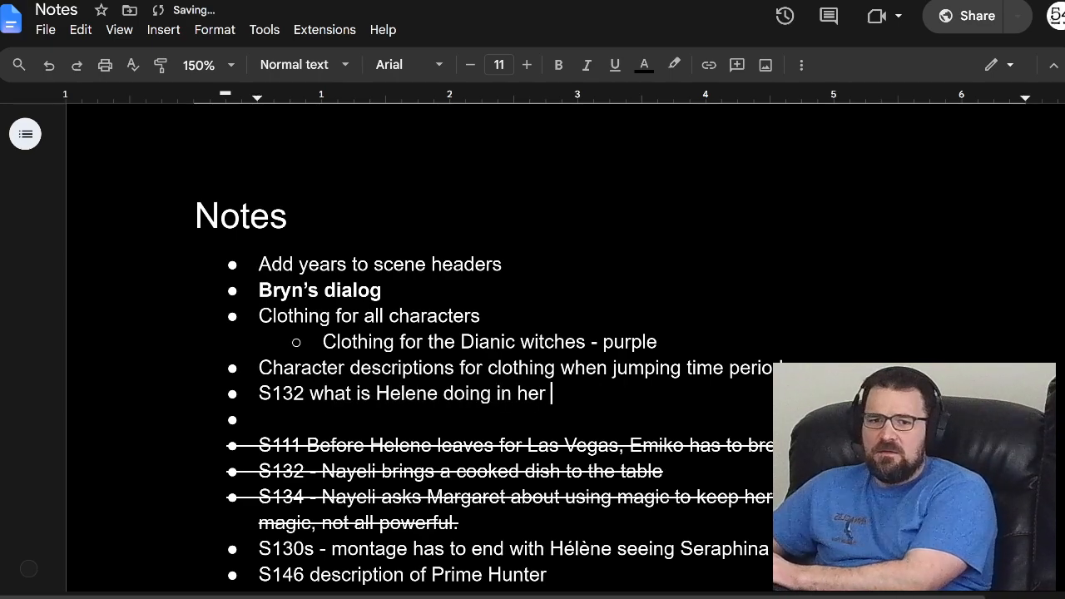
type("cell all these years?")
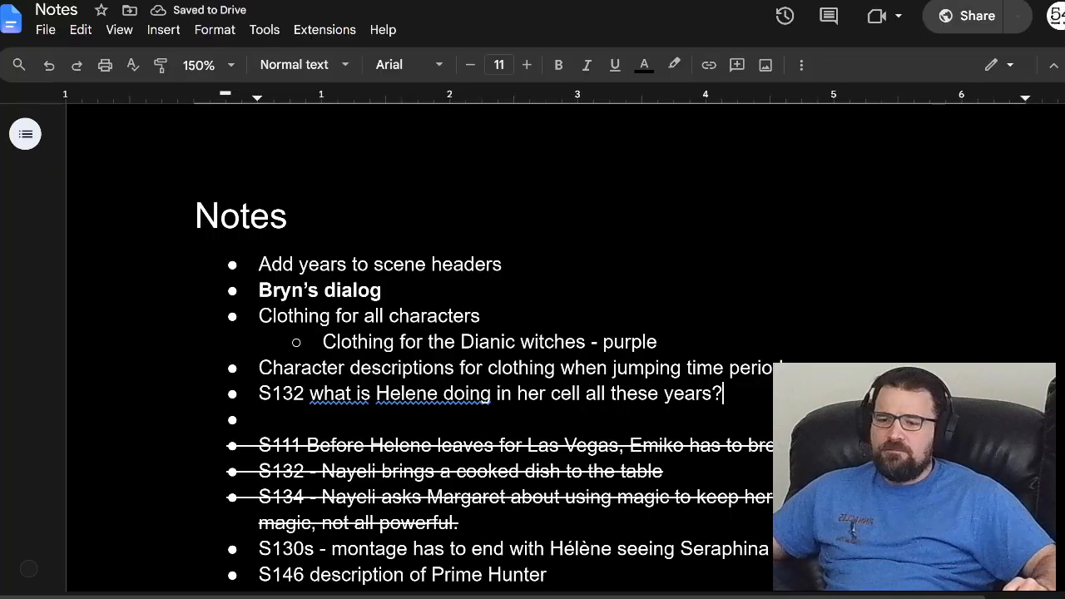
scroll(532, 349, "down", 1)
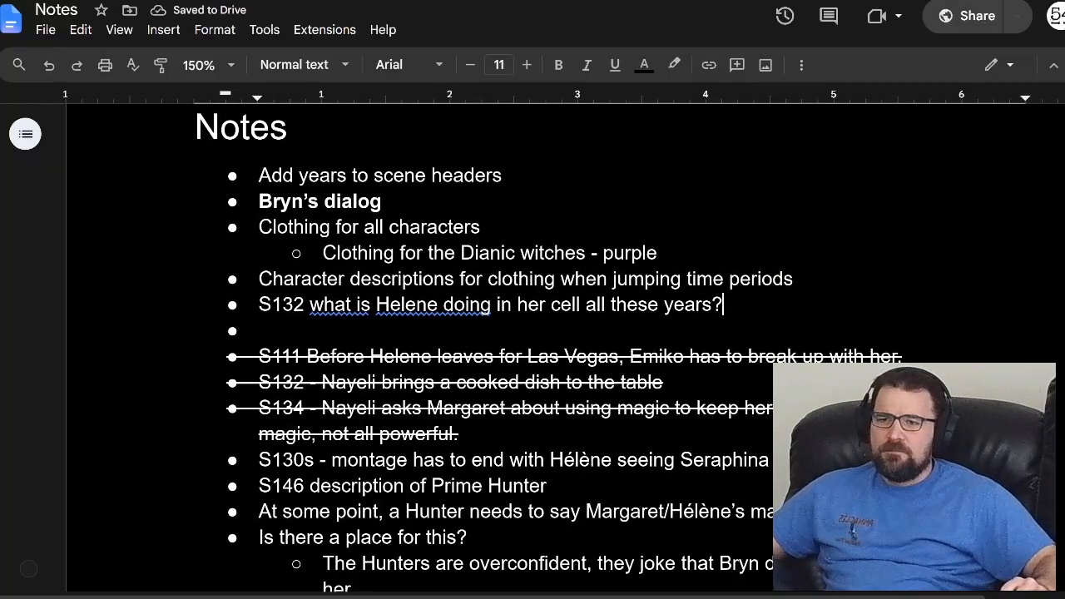
- Switch back to the screenplay and review the reordered scenes from 131 through Seraphina's death to the fruit stand scene
key("alt+Tab")
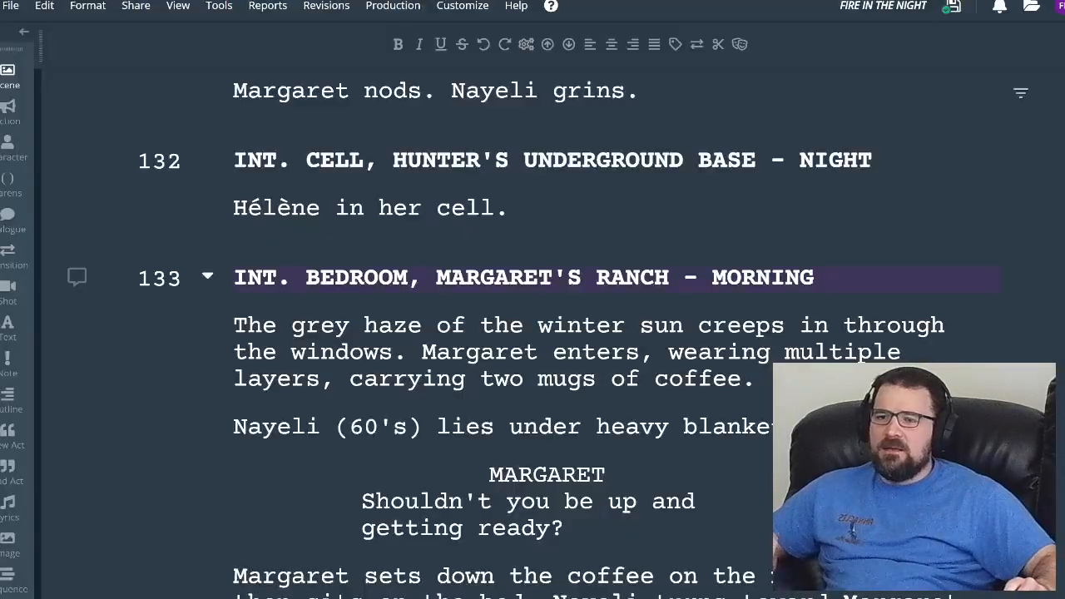
scroll(532, 333, "up", 5)
scroll(532, 333, "up", 10)
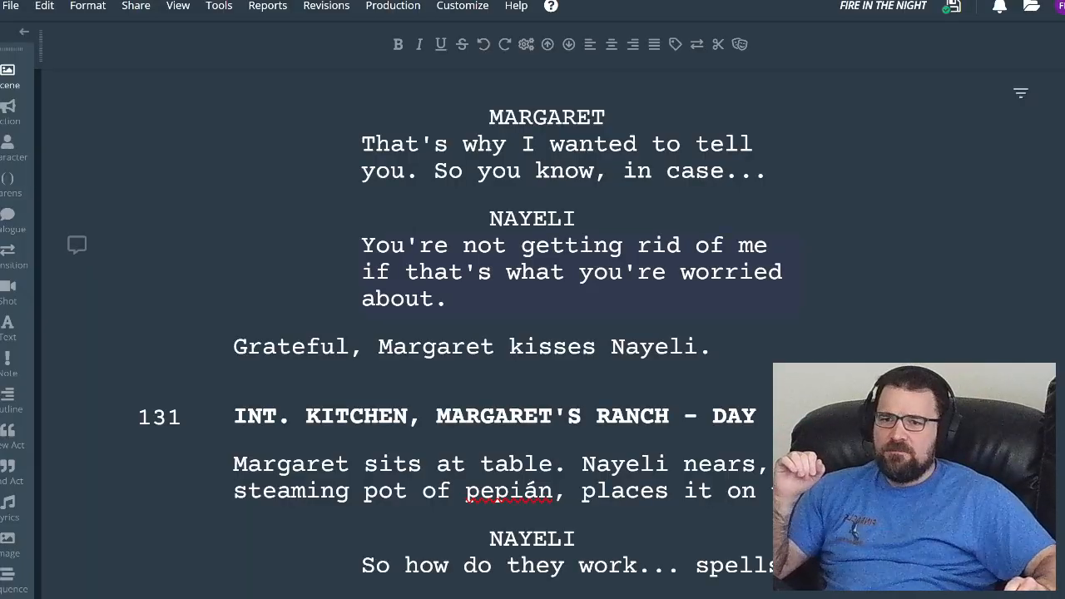
scroll(532, 292, "up", 3)
scroll(532, 291, "down", 5)
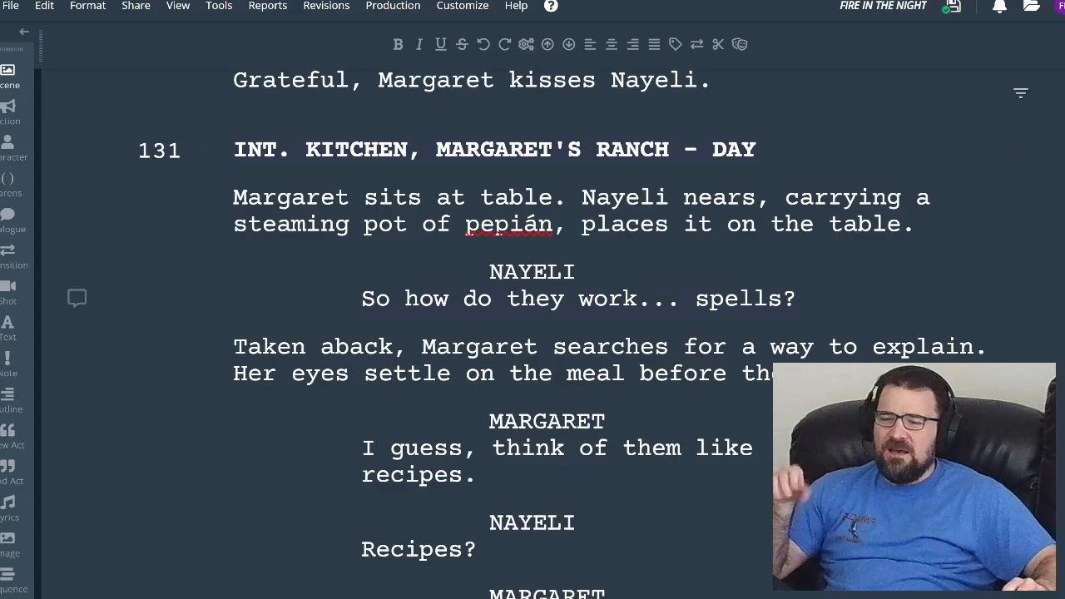
scroll(532, 333, "down", 20)
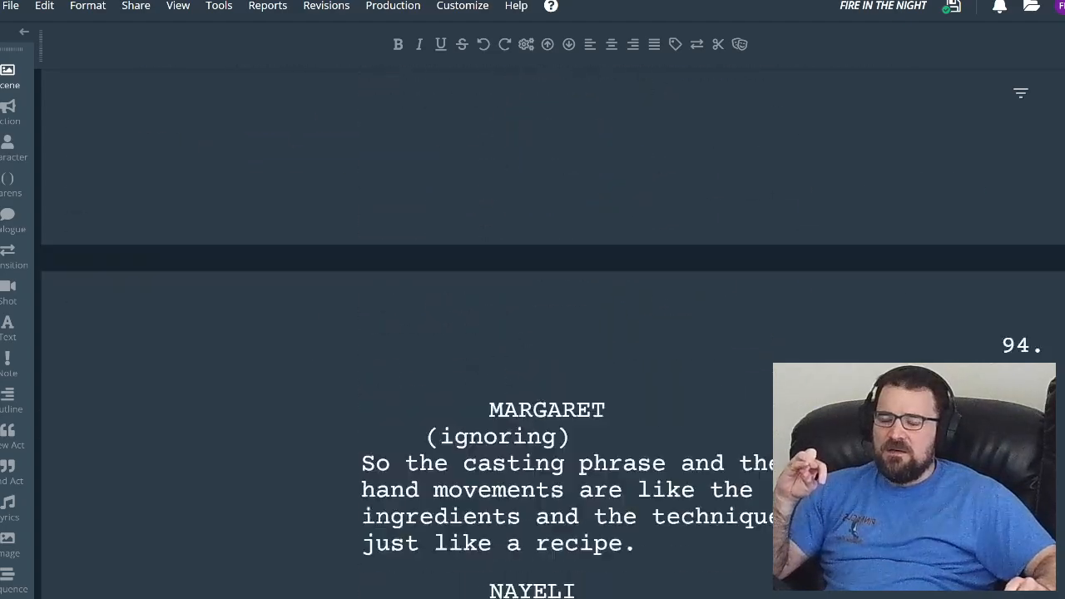
scroll(532, 333, "down", 20)
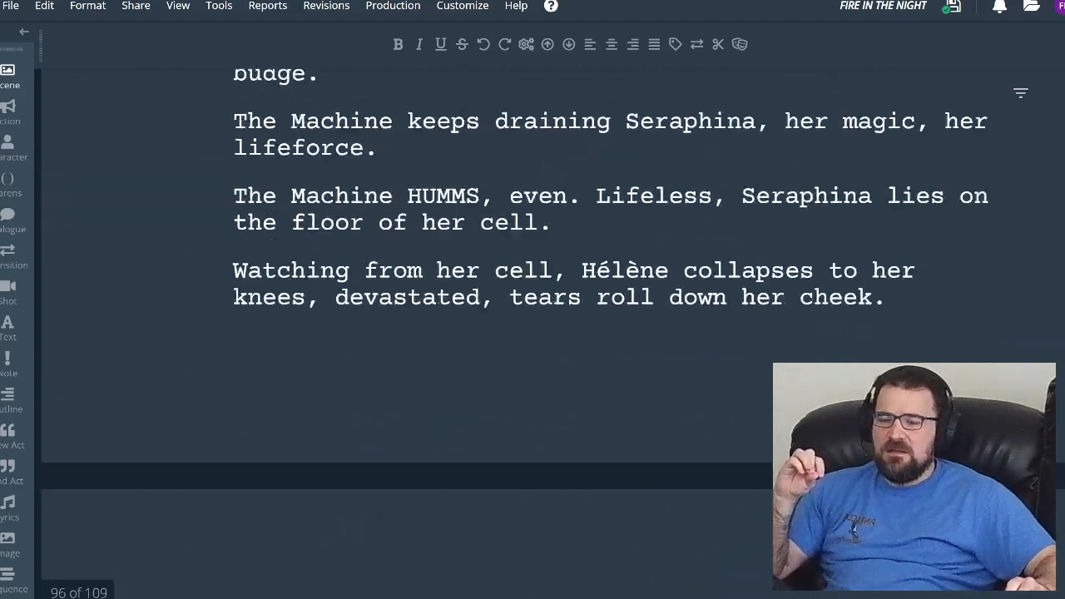
scroll(532, 332, "up", 15)
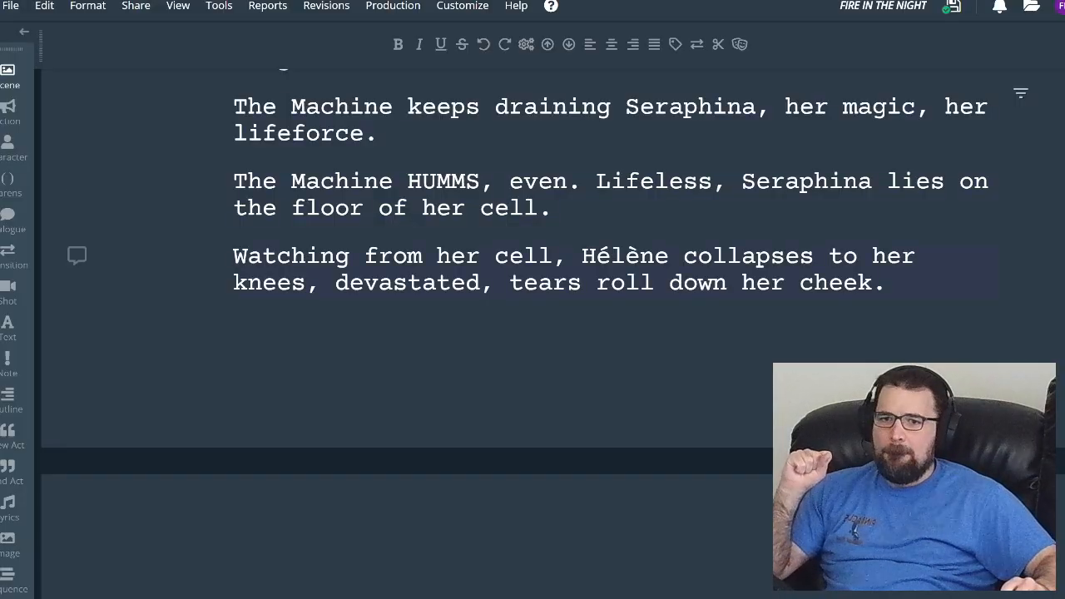
scroll(515, 333, "down", 3)
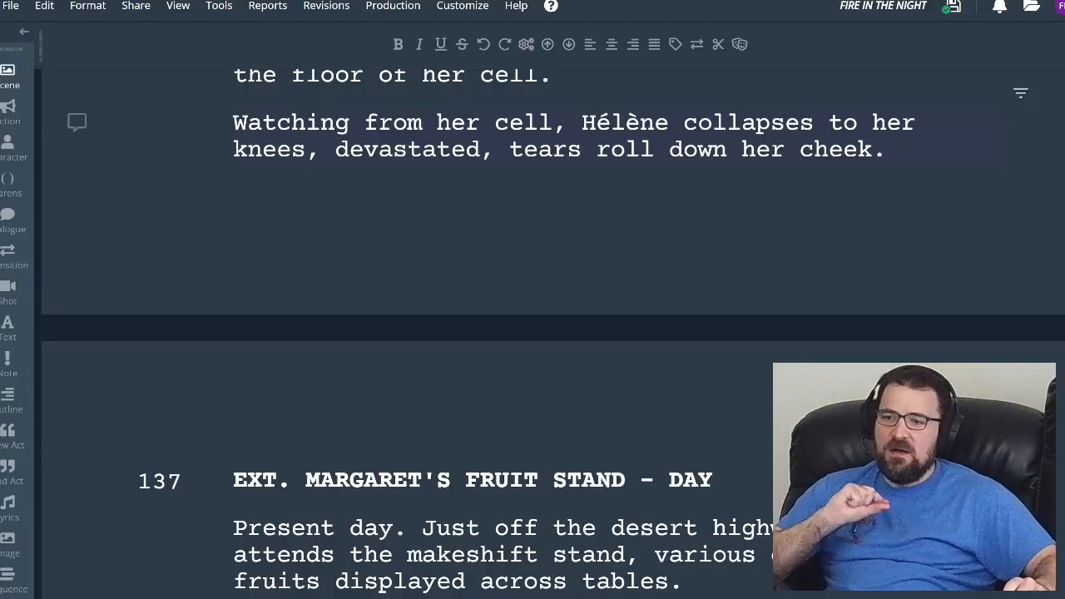
scroll(533, 374, "down", 5)
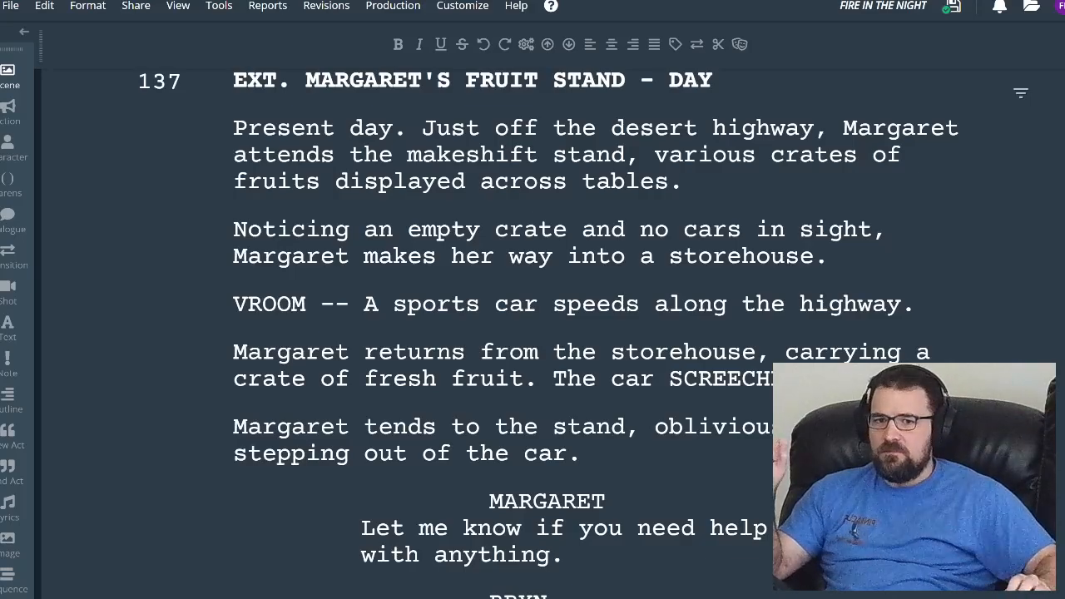
scroll(532, 333, "up", 5)
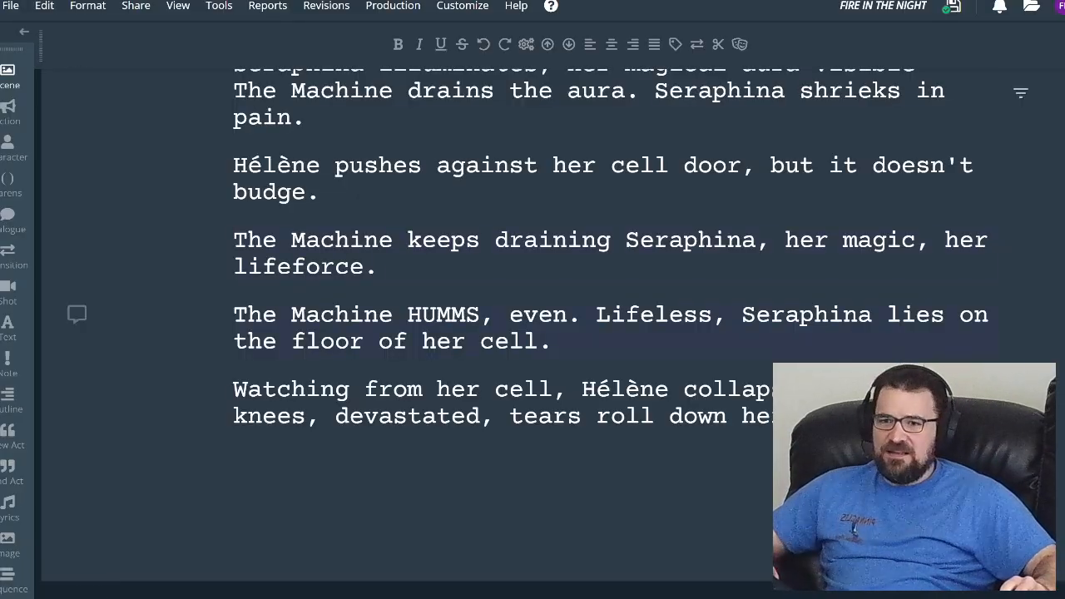
scroll(532, 316, "down", 10)
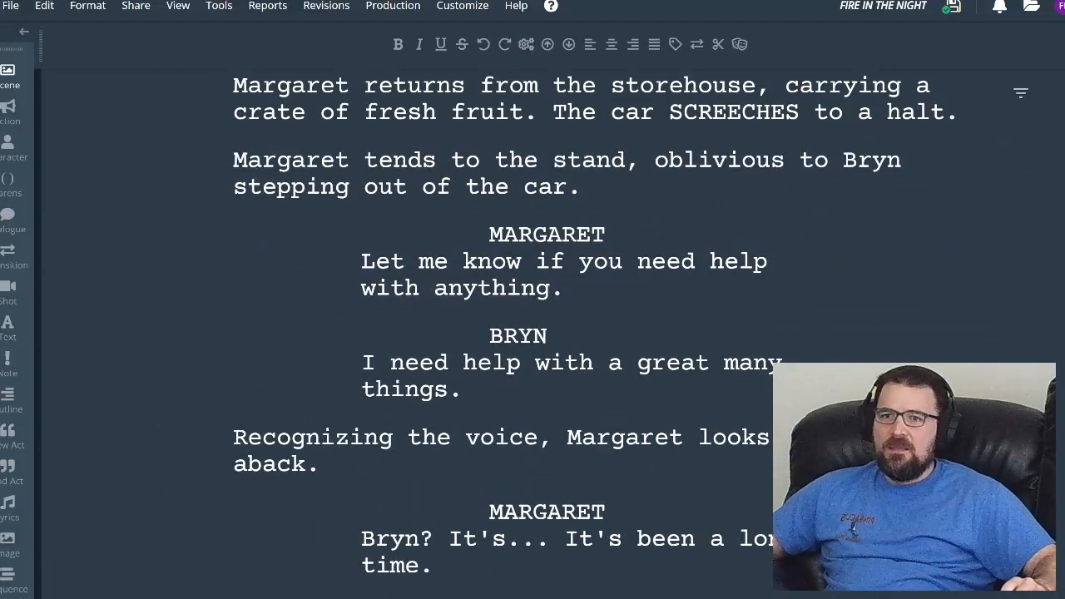
- Switch to the Google Docs notes and strike through the S130s item about the montage ending with Seraphina killed by the machine
key("alt+Tab")
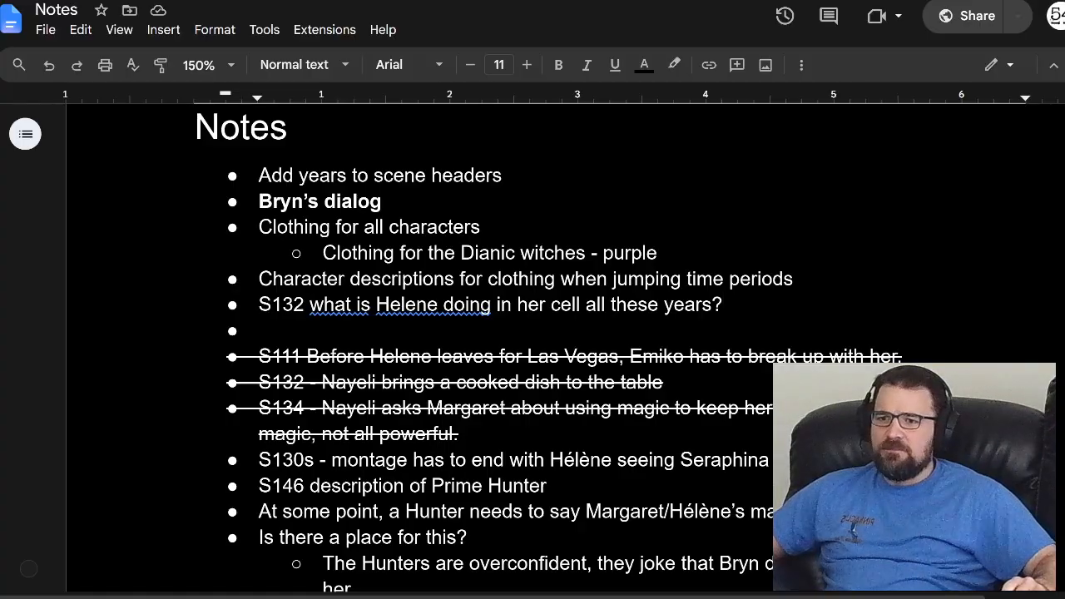
scroll(533, 346, "down", 5)
triple_click(372, 282)
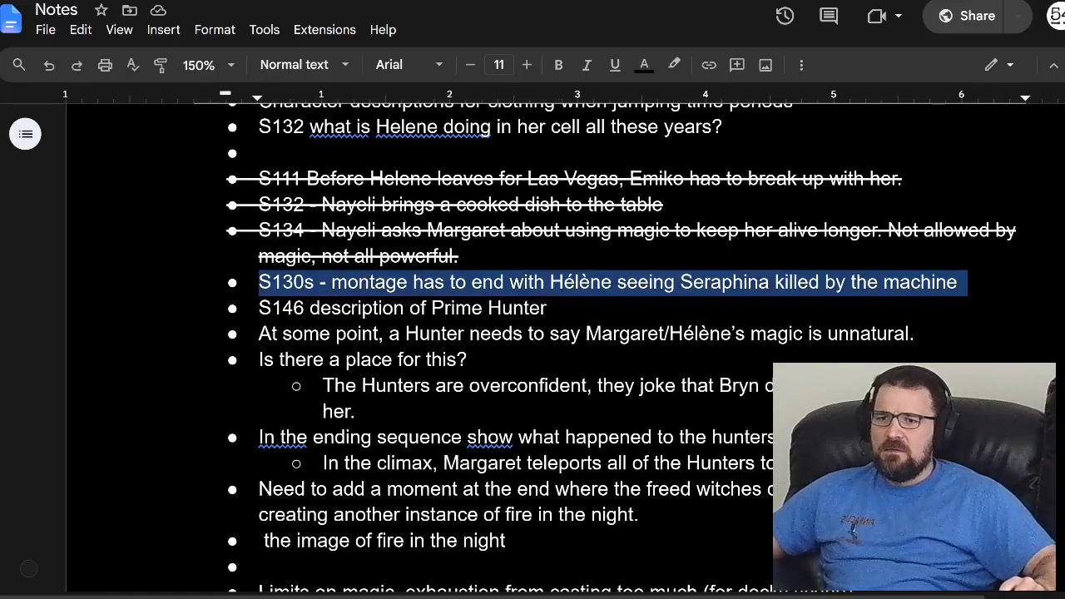
left_click(215, 29)
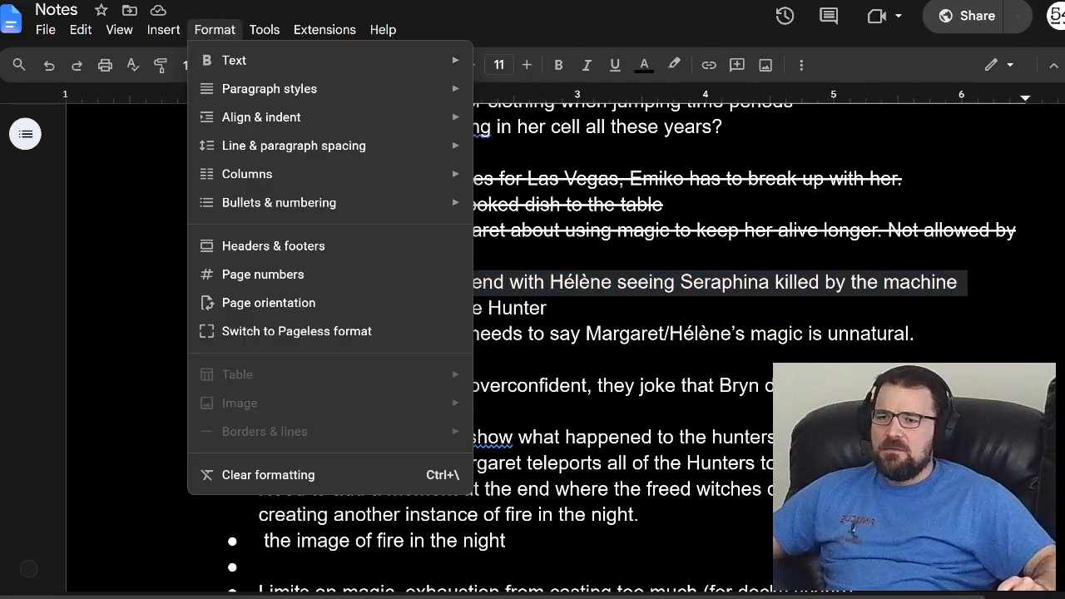
mouse_move(400, 60)
left_click(545, 151)
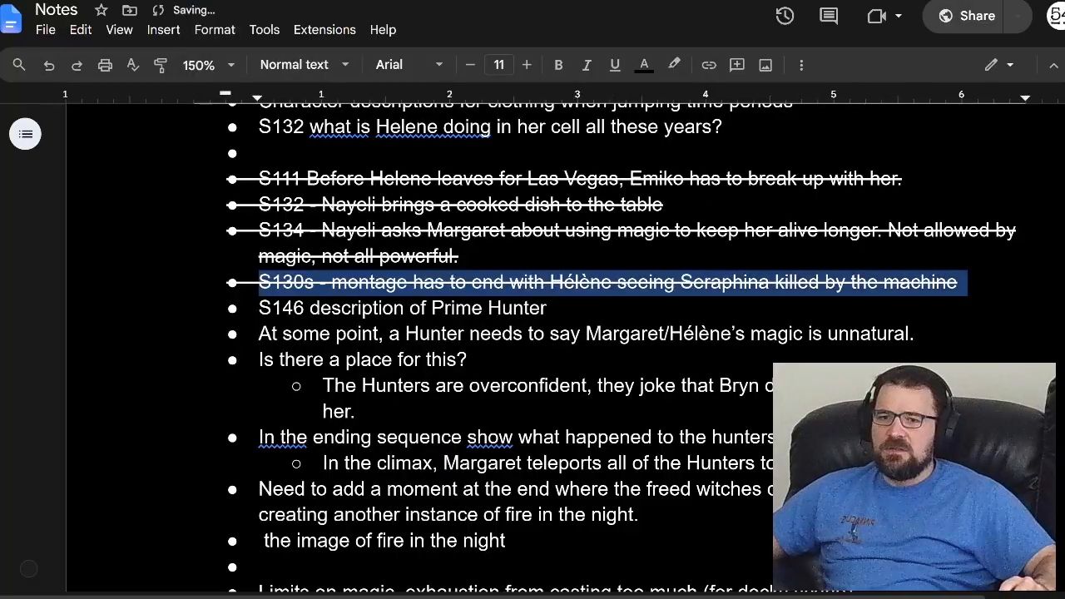
scroll(533, 332, "up", 4)
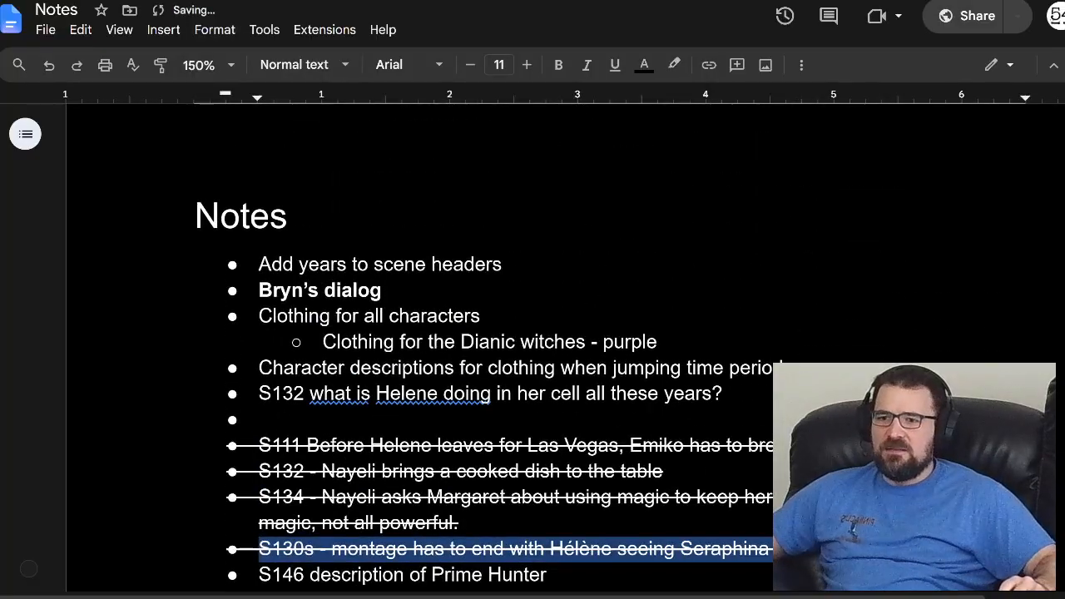
left_click(724, 394)
scroll(532, 333, "down", 3)
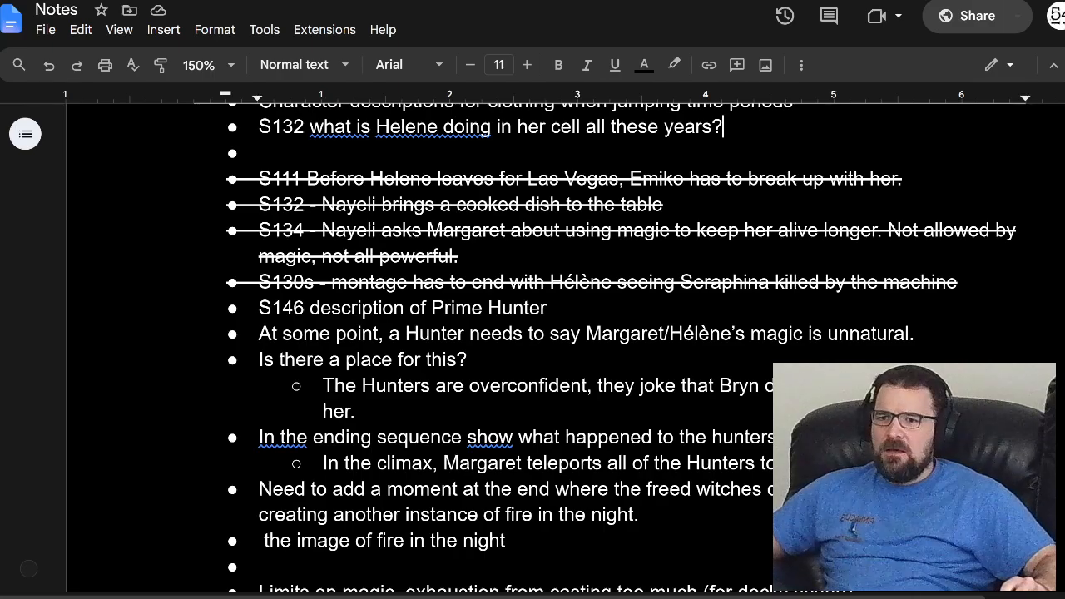
- Switch to the screenplay and place the cursor after the unfinished line "The Prime Hunter is" in scene 146
key("ctrl+Tab")
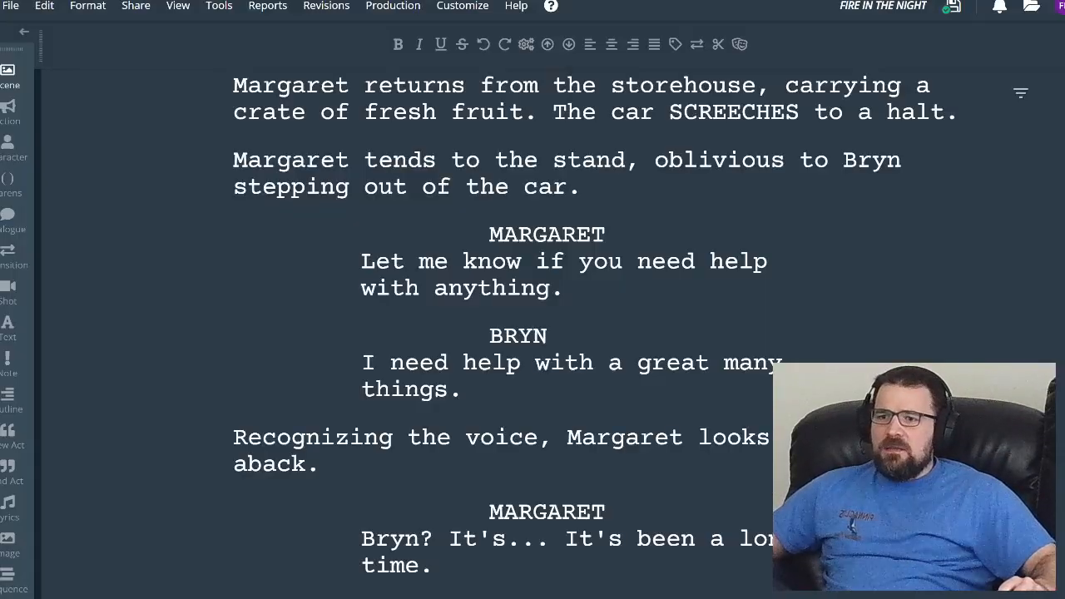
scroll(532, 333, "down", 20)
scroll(532, 332, "down", 20)
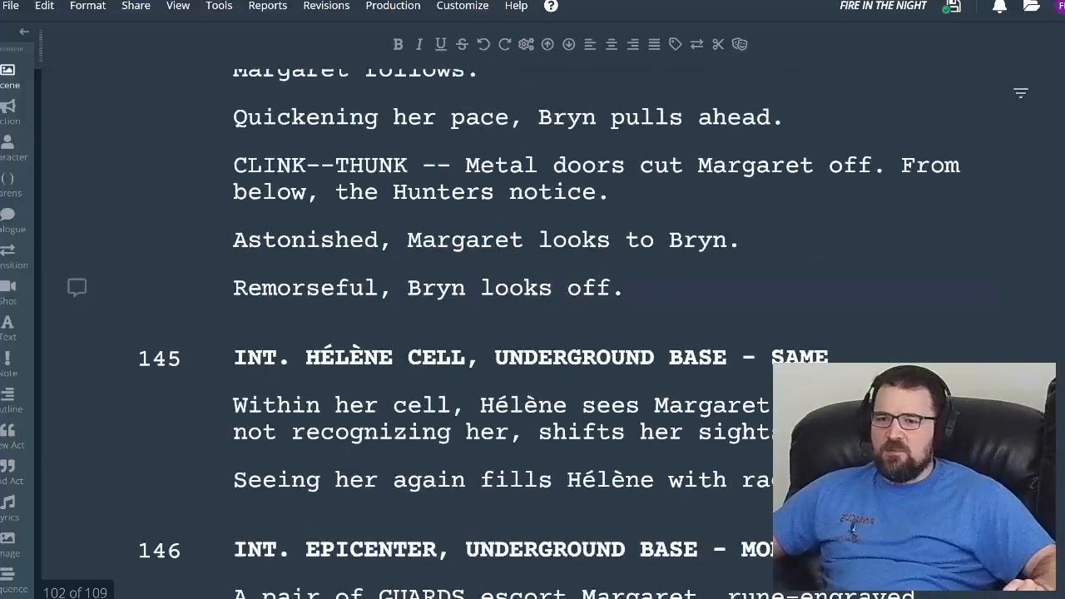
scroll(532, 333, "down", 15)
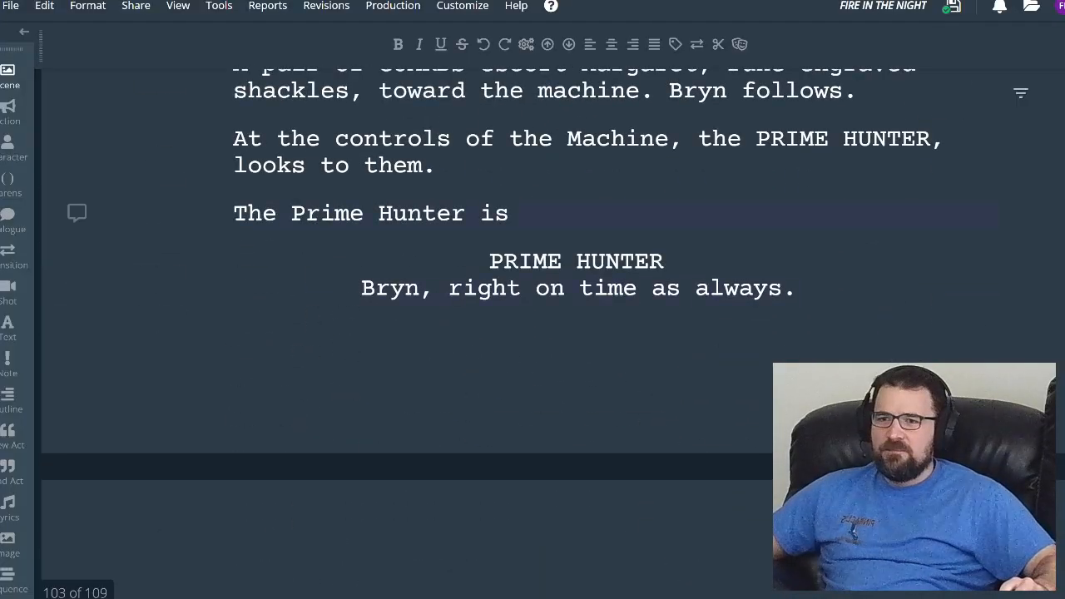
left_click(524, 214)
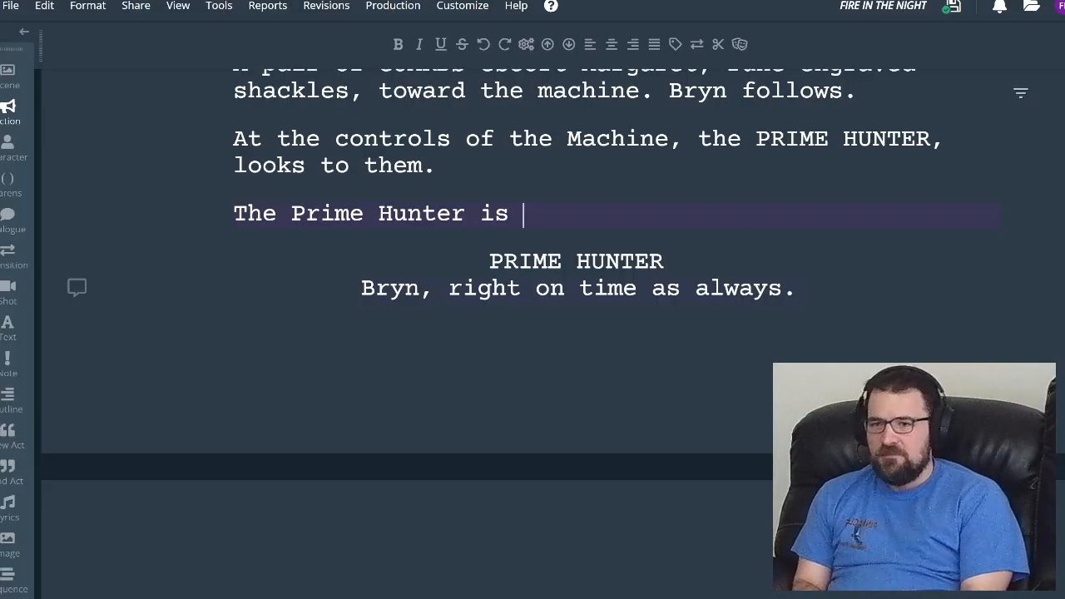
type("in")
key("BackSpace")
key("BackSpace")
key("BackSpace")
type("white, in his")
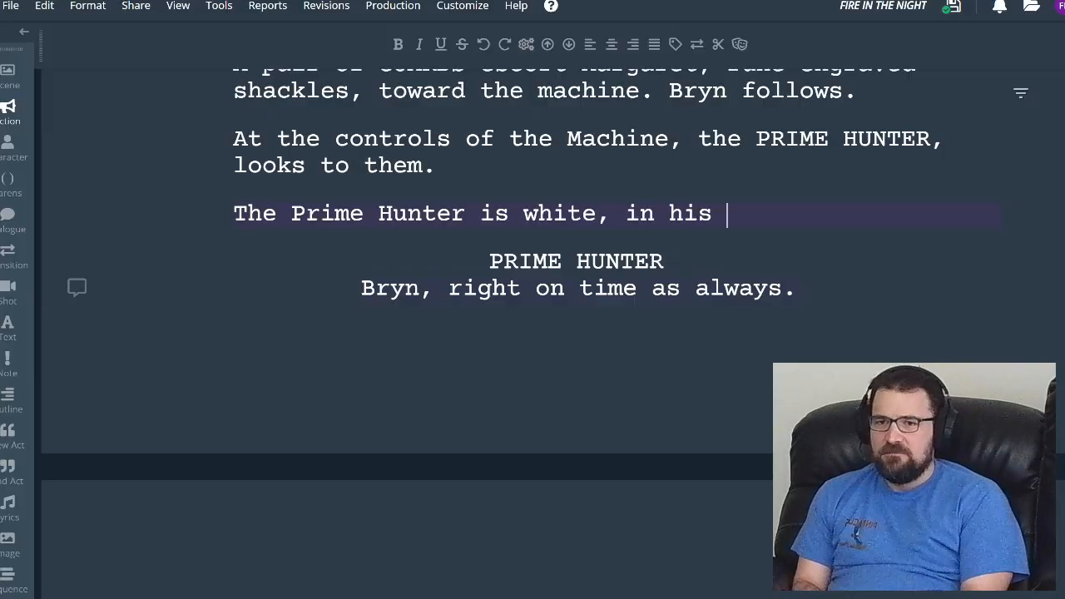
key("BackSpace")
key("BackSpace")
key("BackSpace")
key("BackSpace")
key("BackSpace")
key("BackSpace")
key("BackSpace")
key("BackSpace")
key("BackSpace")
key("BackSpace")
key("BackSpace")
key("BackSpace")
key("BackSpace")
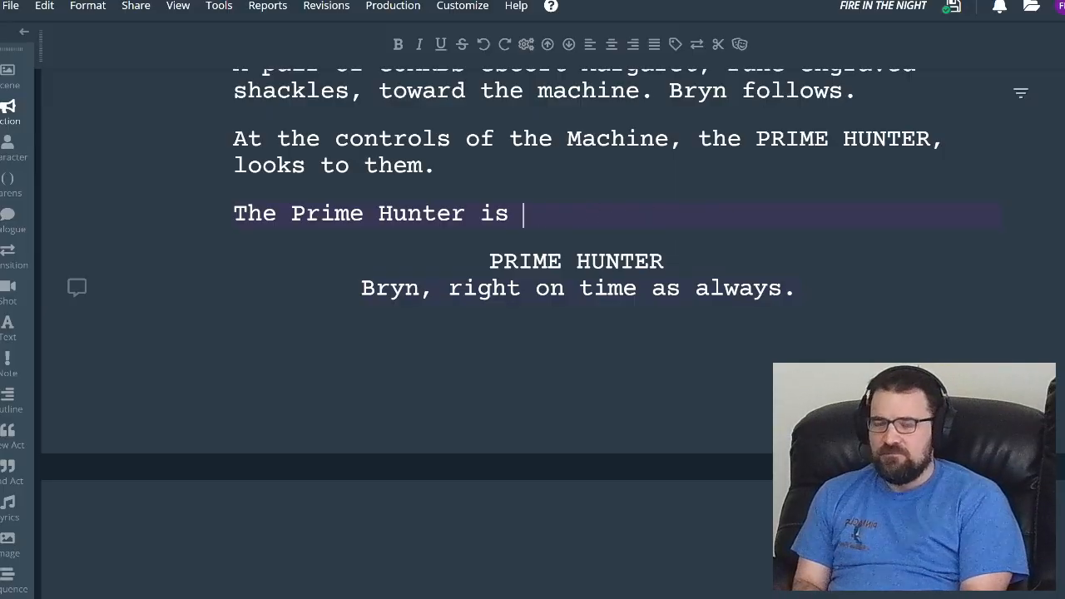
- Continue the Prime Hunter's description with "in his mid-forties, white, balding"
type("in his mid")
key("BackSpace")
key("BackSpace")
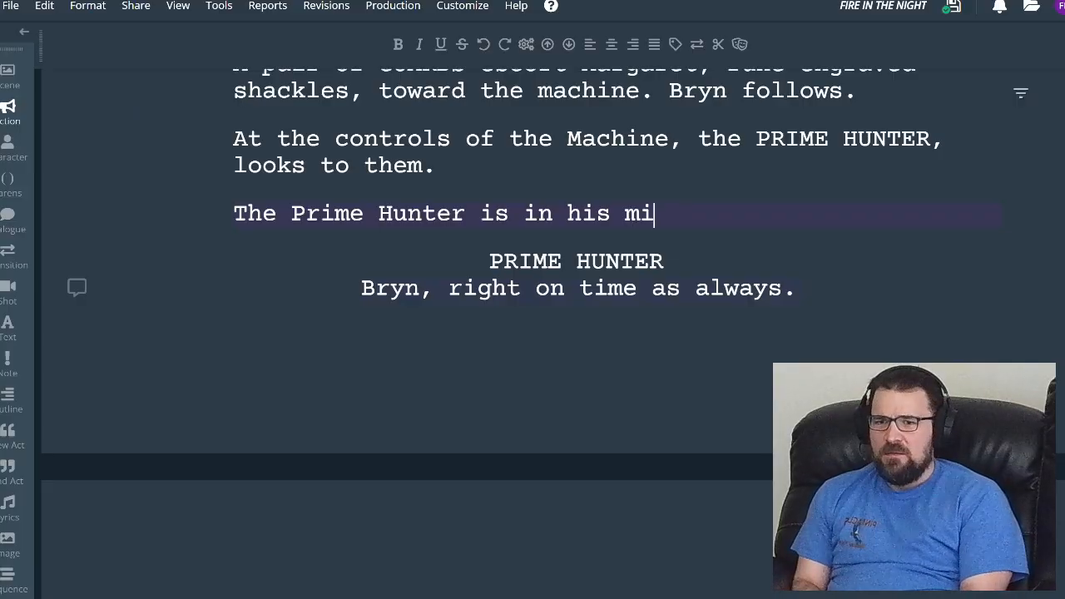
type("d-forti")
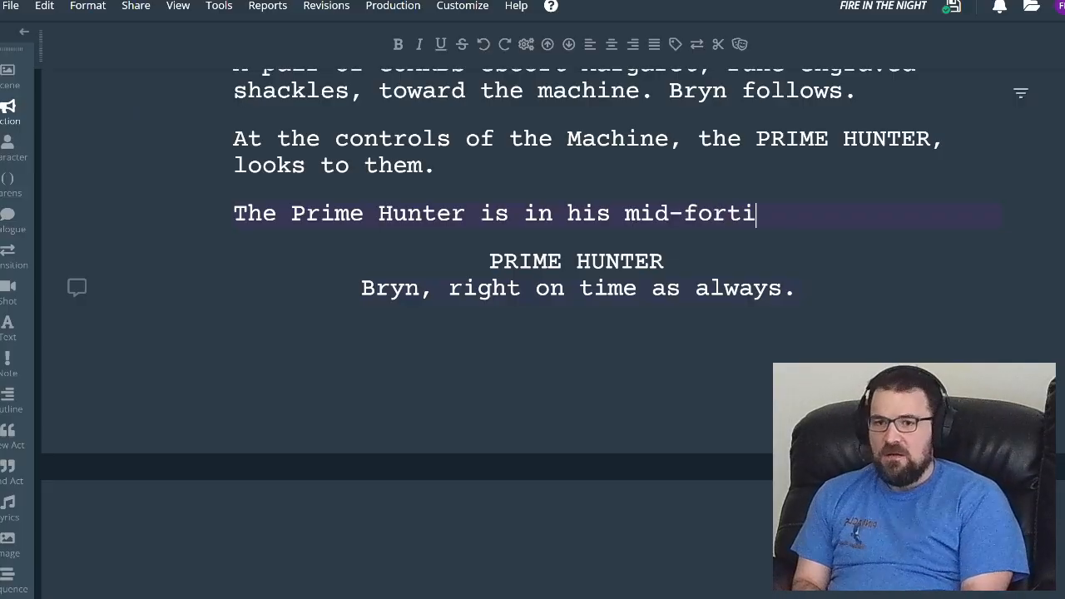
type("es, whi")
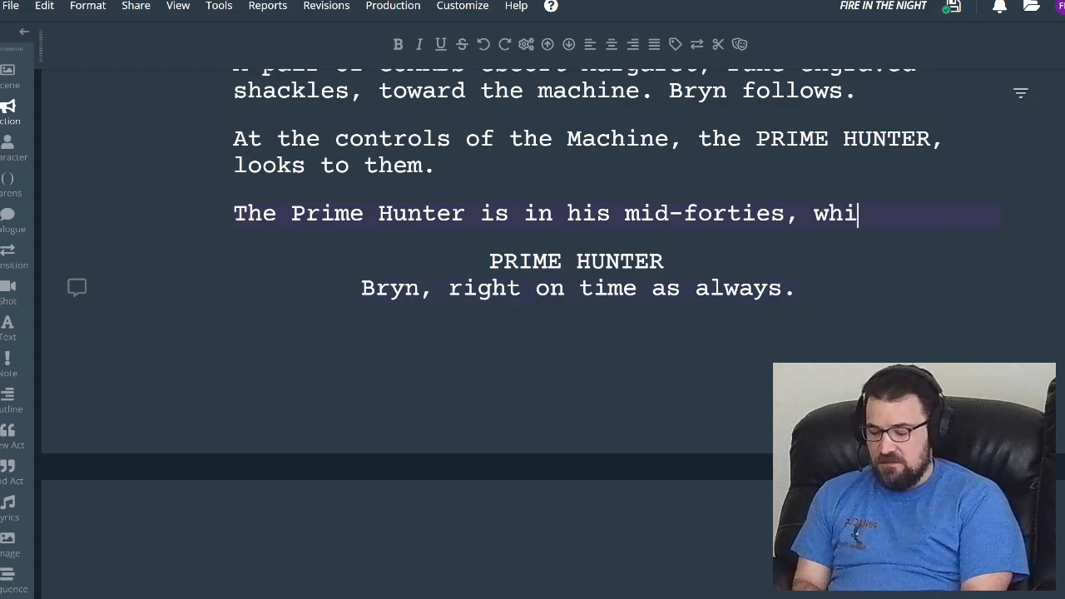
type("te, ")
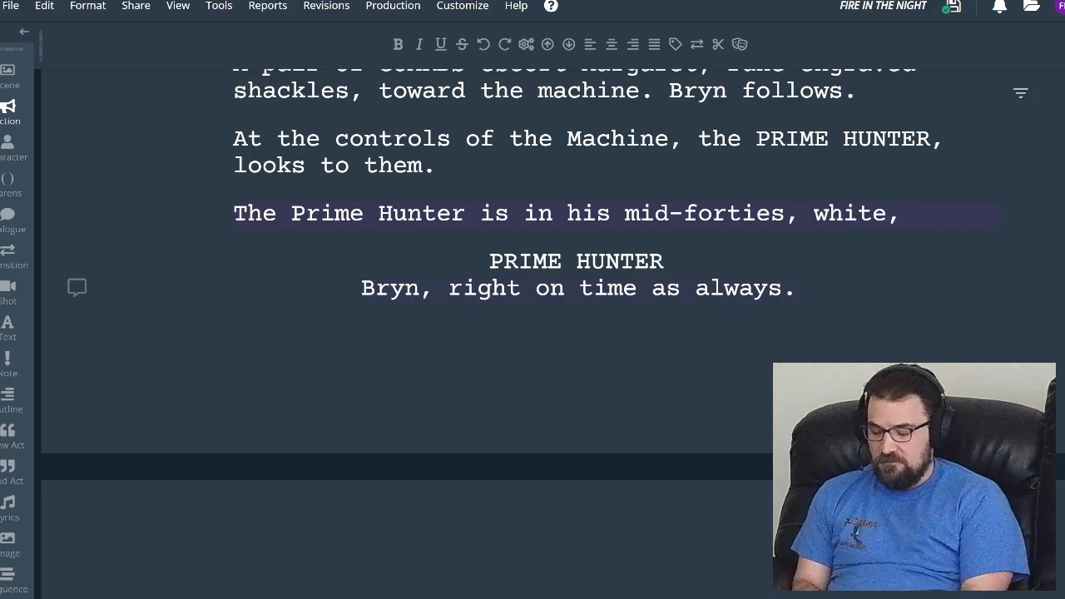
type("baldo")
key("BackSpace")
type("ign")
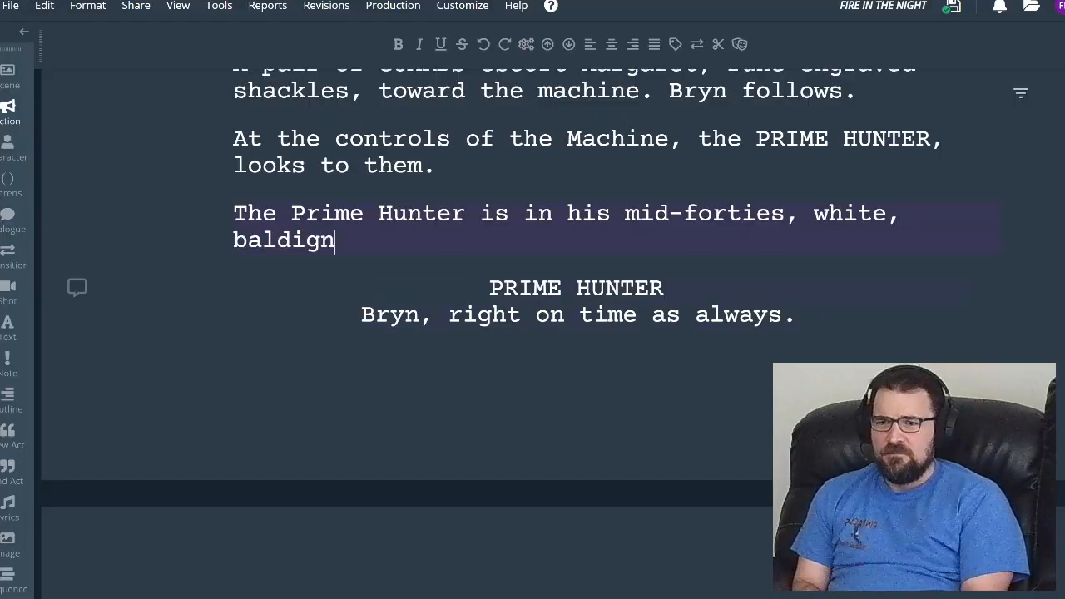
key("BackSpace")
key("BackSpace")
key("BackSpace")
type("ing")
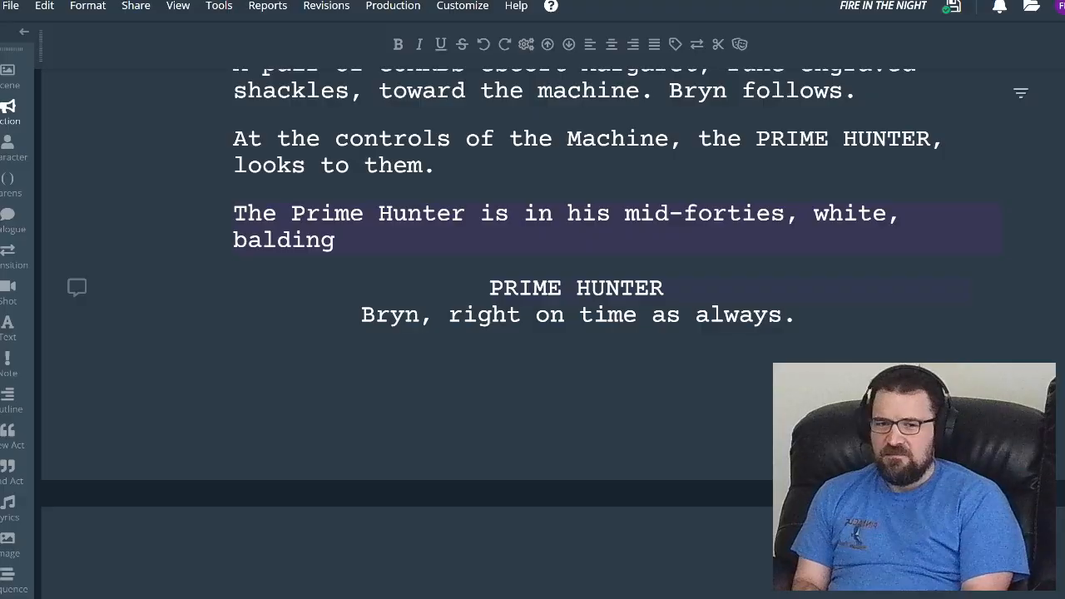
type(",")
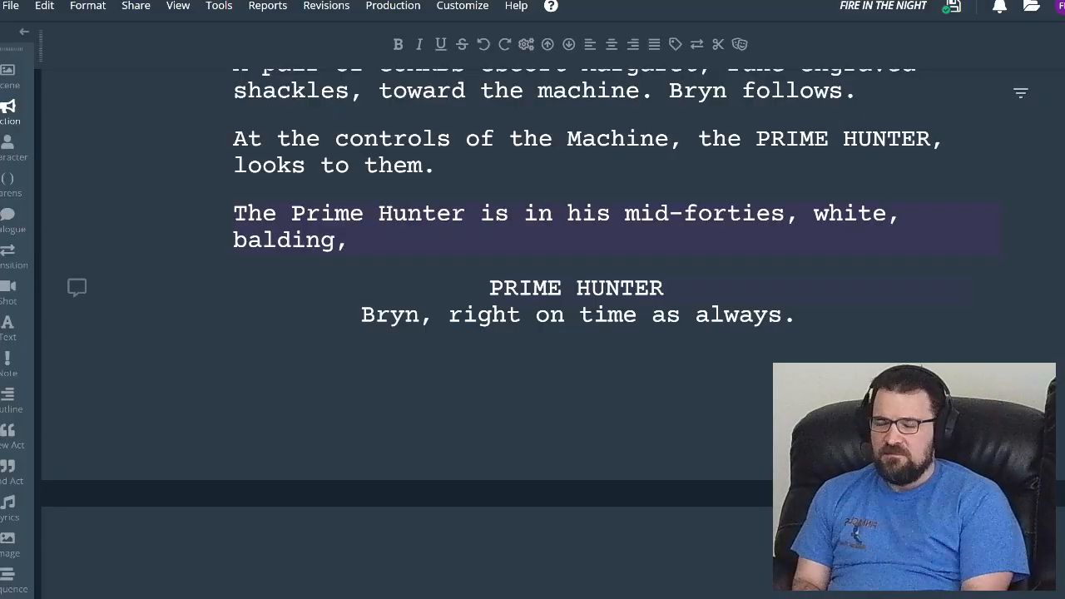
type("smugh")
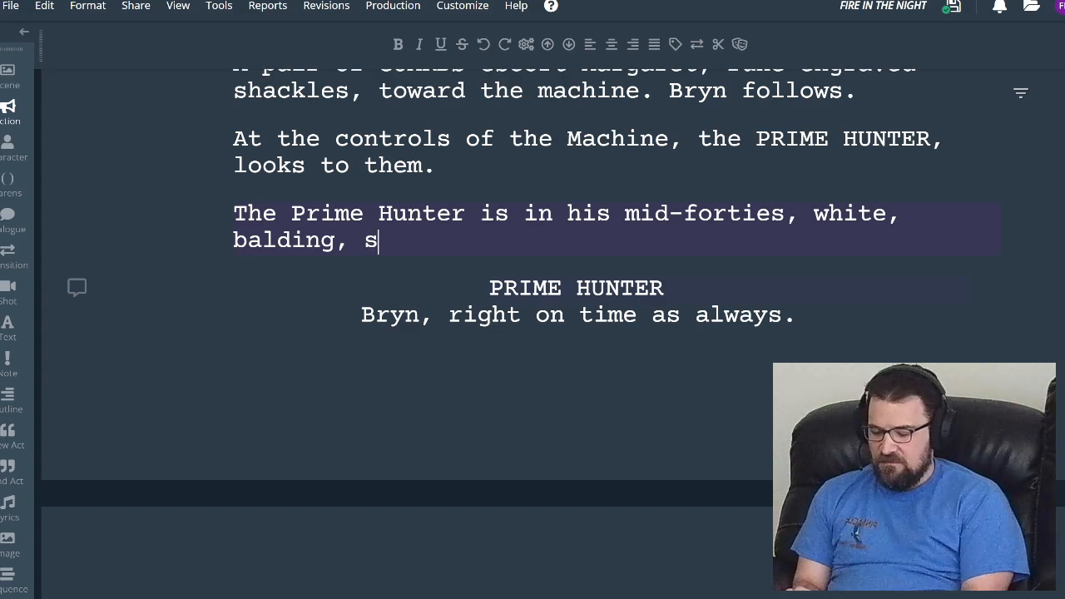
key("BackSpace")
type("a")
key("BackSpace")
key("BackSpace")
key("BackSpace")
key("BackSpace")
key("BackSpace")
key("BackSpace")
key("BackSpace")
key("BackSpace")
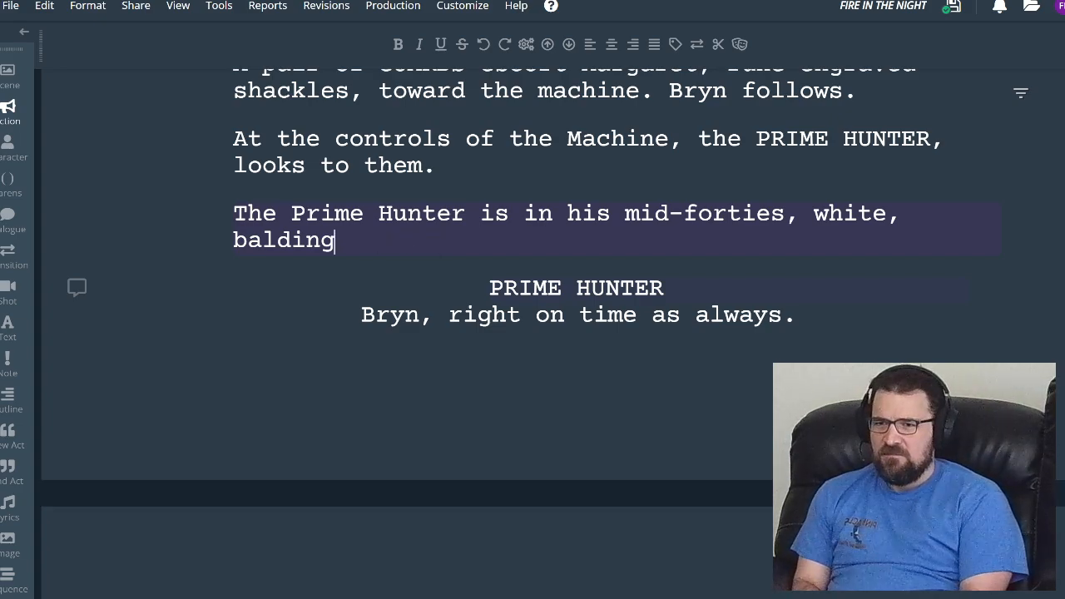
- End the sentence after "balding" with a period and start a new one reading "He's smug and condescending"
type(". He's smug an d")
key("BackSpace")
key("BackSpace")
type("d conc")
key("BackSpace")
type("descending")
key("BackSpace")
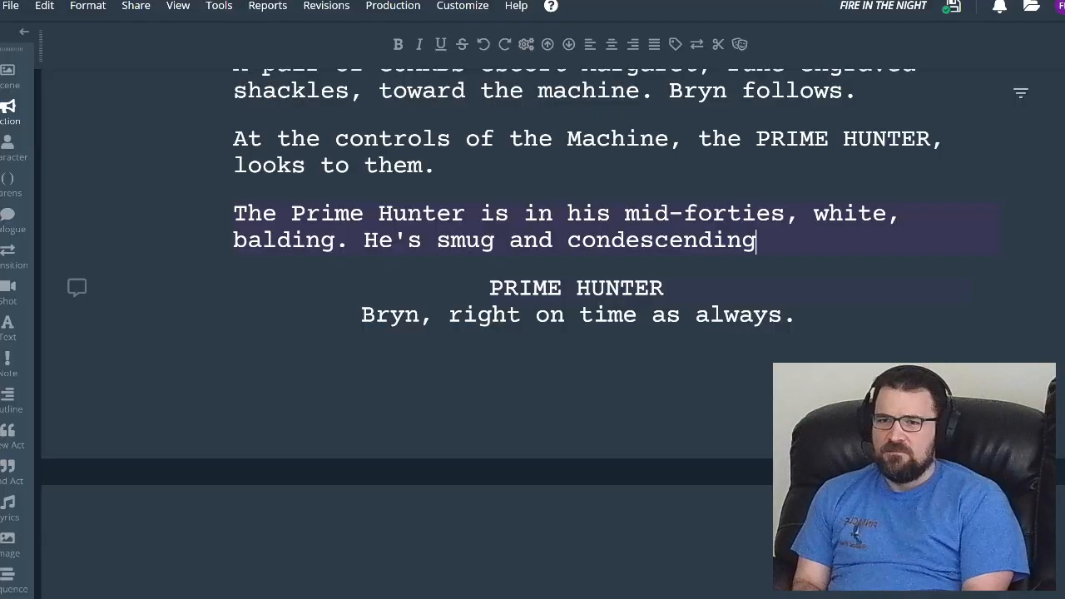
- Add a comma after "condescending" and replace the "and" before it with a comma, giving "He's smug, condescending,"
type(",")
left_click(568, 241)
key("BackSpace")
key("BackSpace")
key("BackSpace")
key("BackSpace")
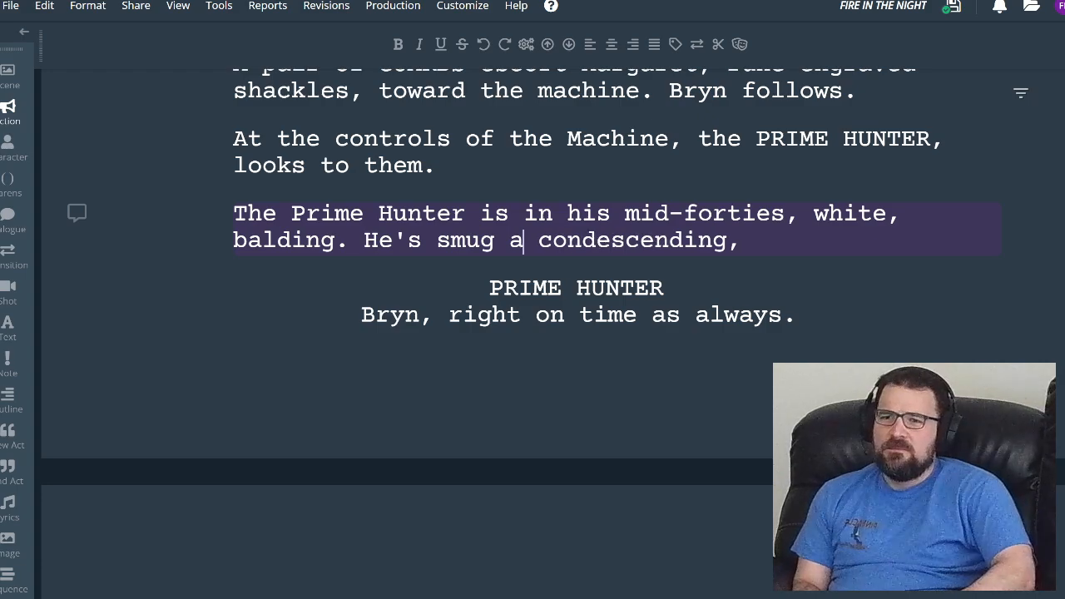
type(",")
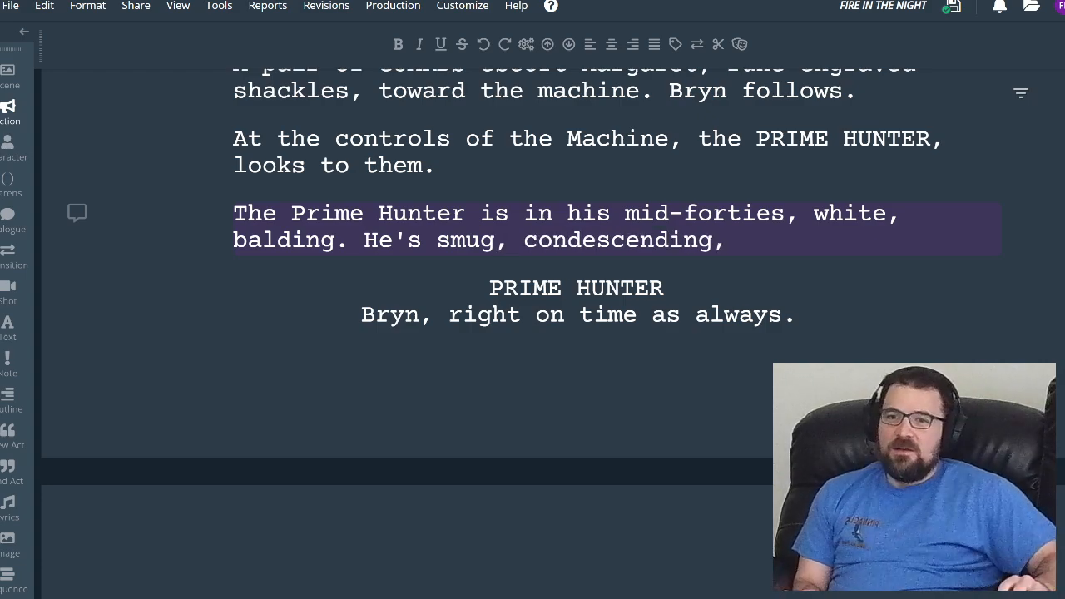
- Finish the Prime Hunter's description with "but it's a facade for his cowardice."
left_click(742, 241)
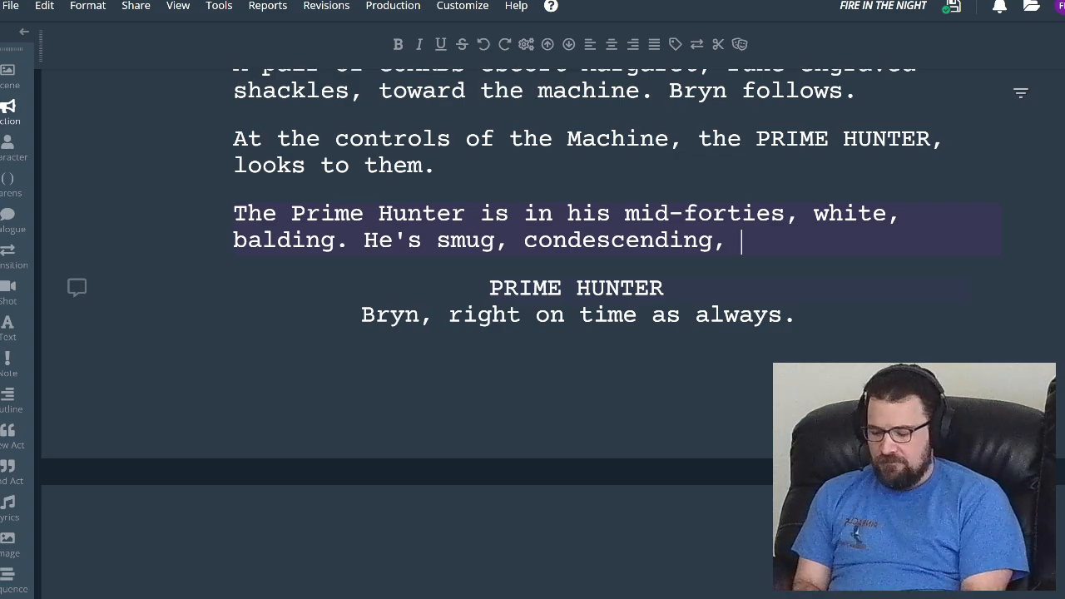
type("bu")
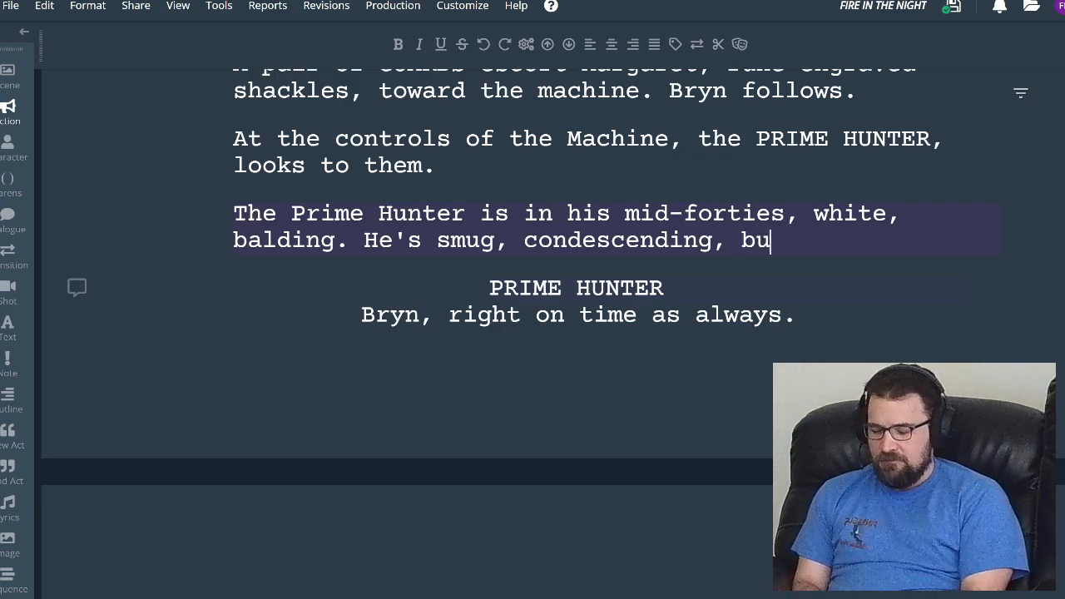
type("t it all")
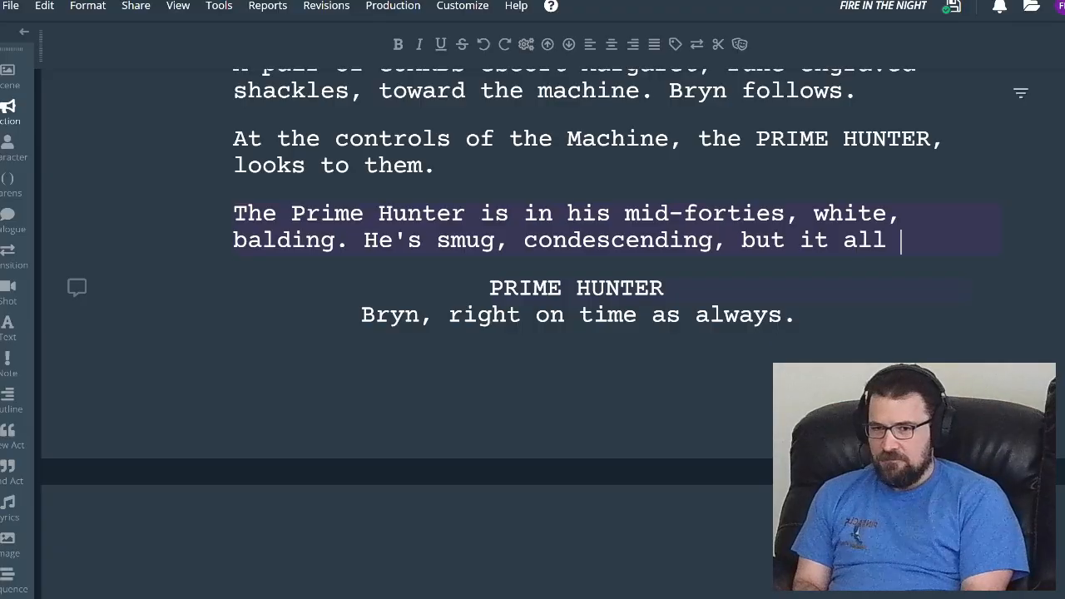
key("BackSpace")
key("BackSpace")
key("BackSpace")
key("BackSpace")
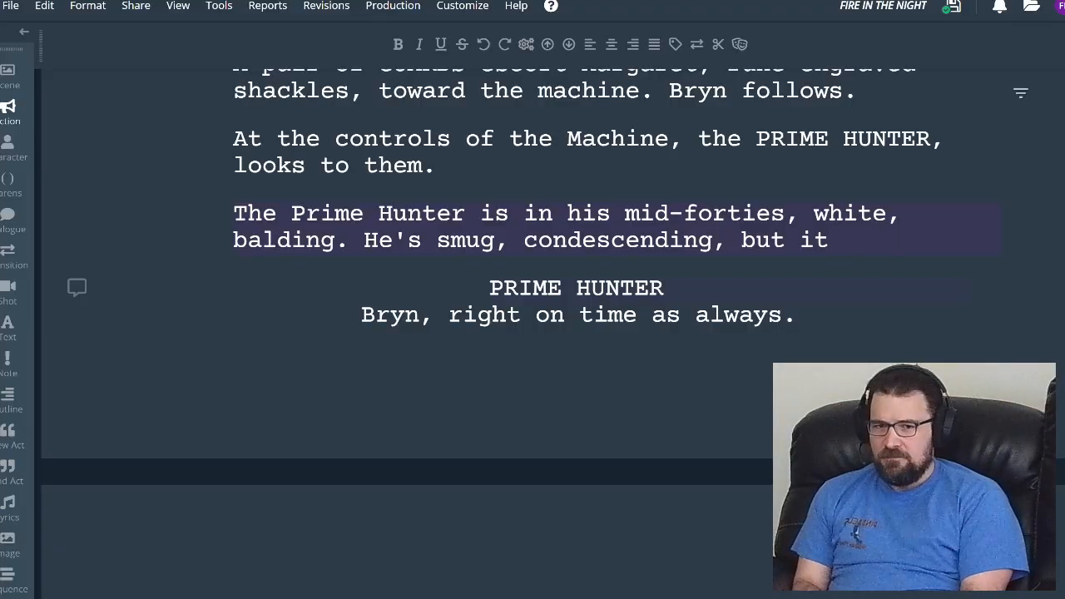
type("'s ")
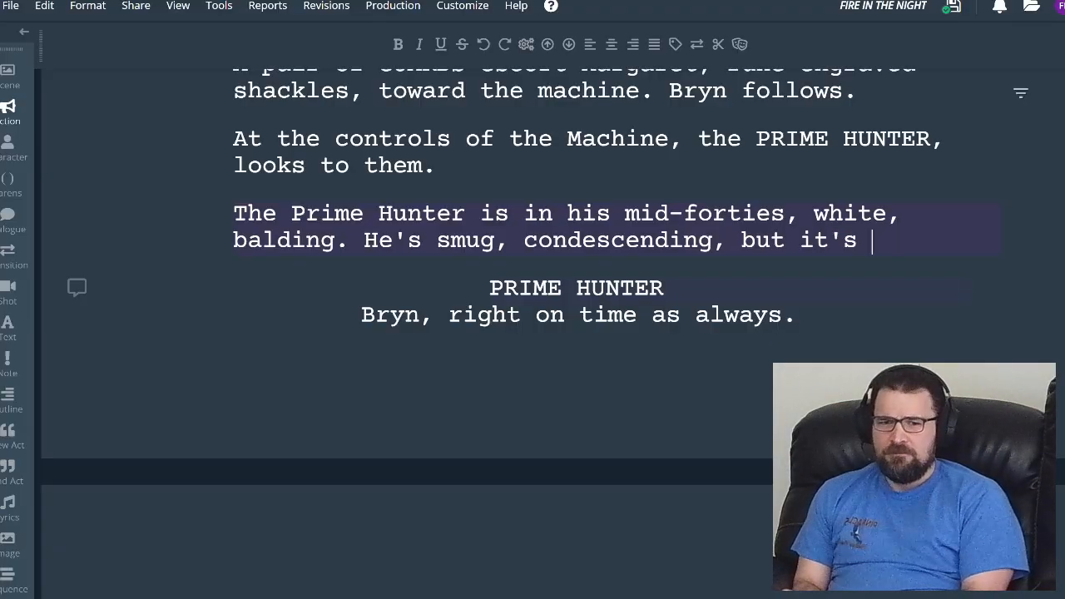
type("a facade fro")
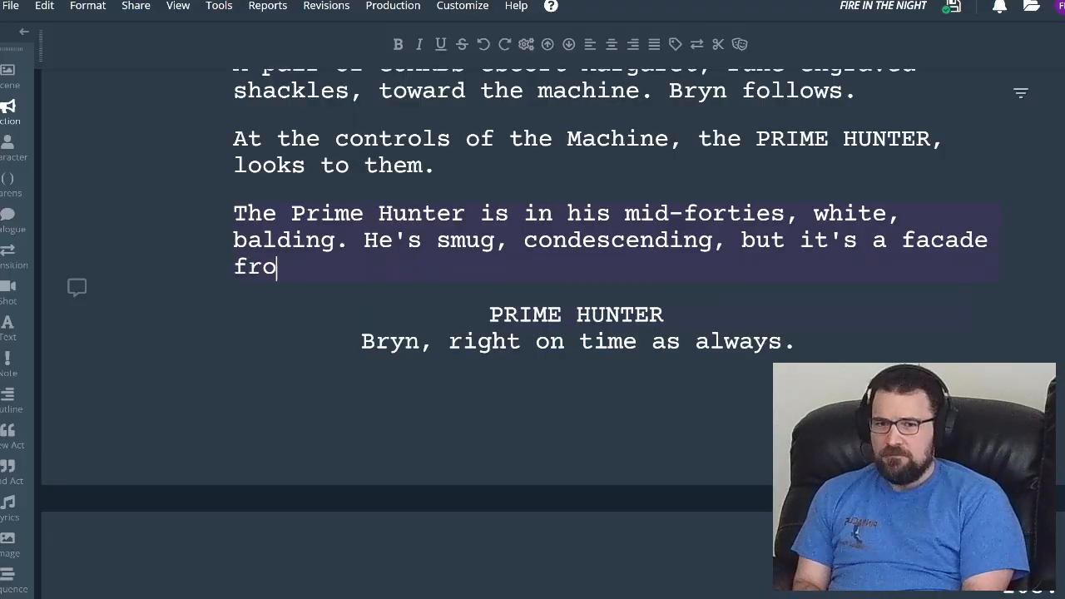
key("BackSpace")
key("BackSpace")
key("BackSpace")
type("or his")
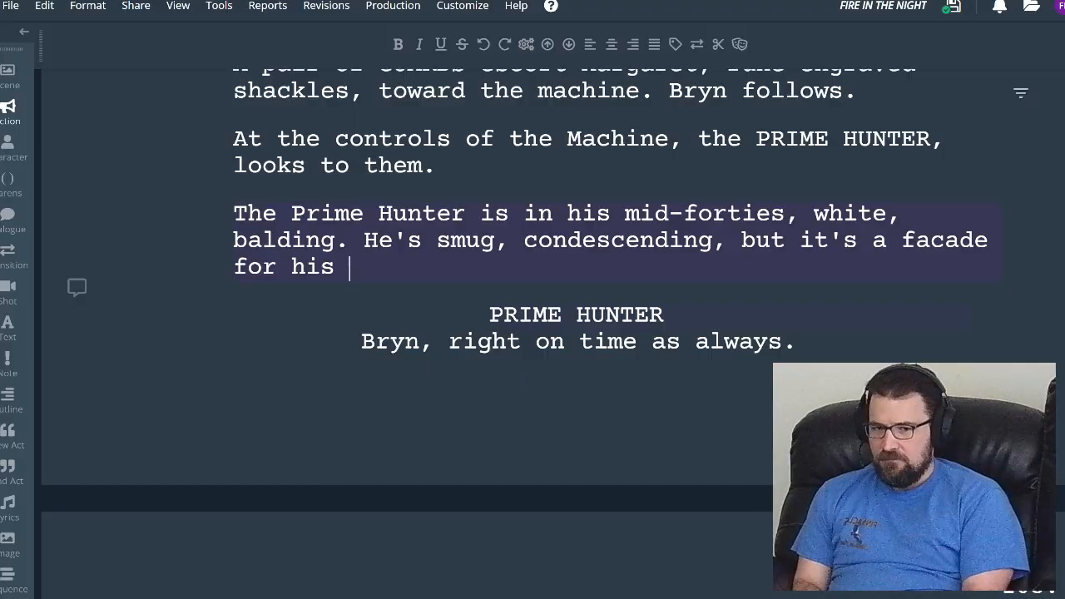
type("cow")
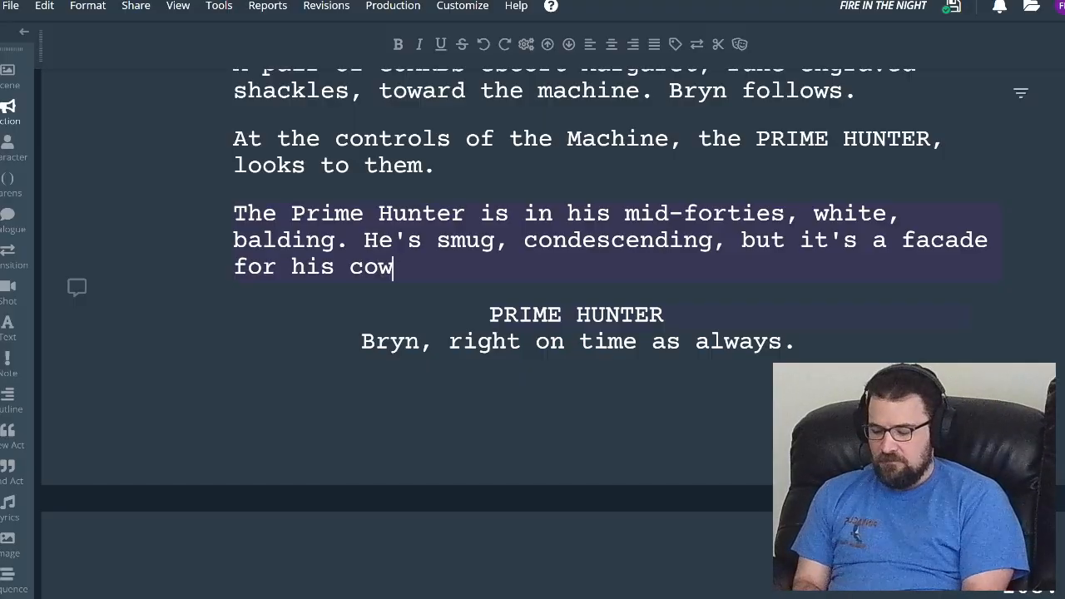
type("ardice.")
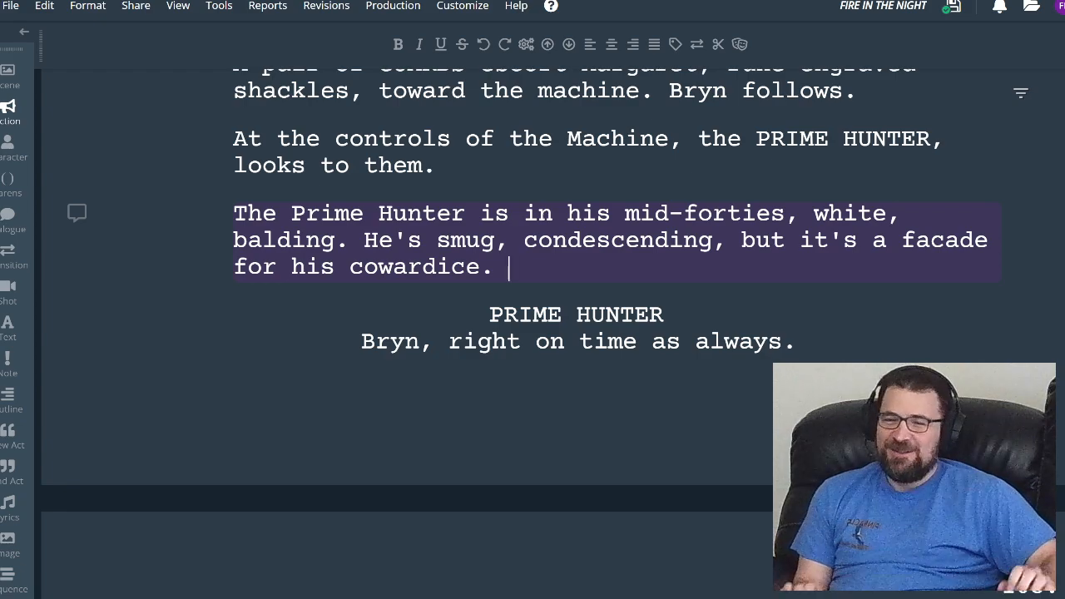
- Switch to the Google Docs notes and strike through the item "S146 description of Prime Hunter"
key("alt+Tab")
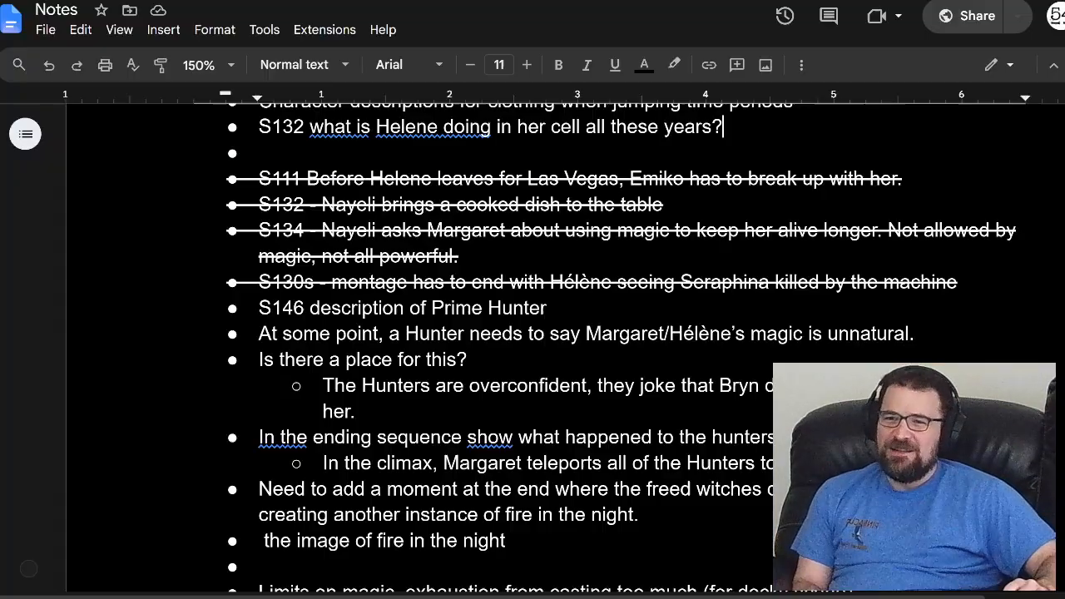
left_click(373, 308)
triple_click(373, 308)
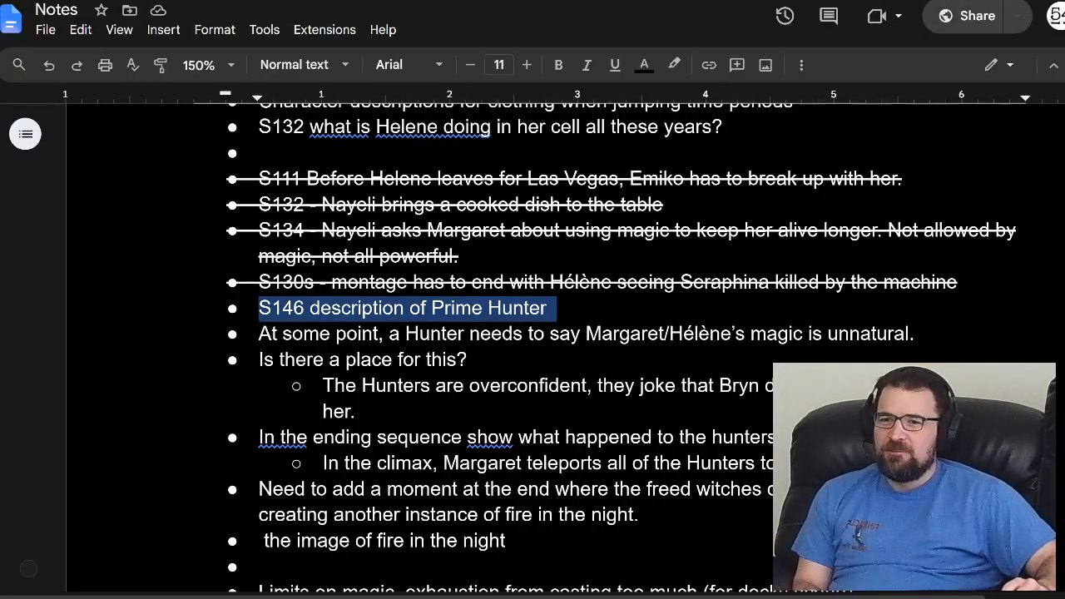
left_click(163, 29)
mouse_move(215, 29)
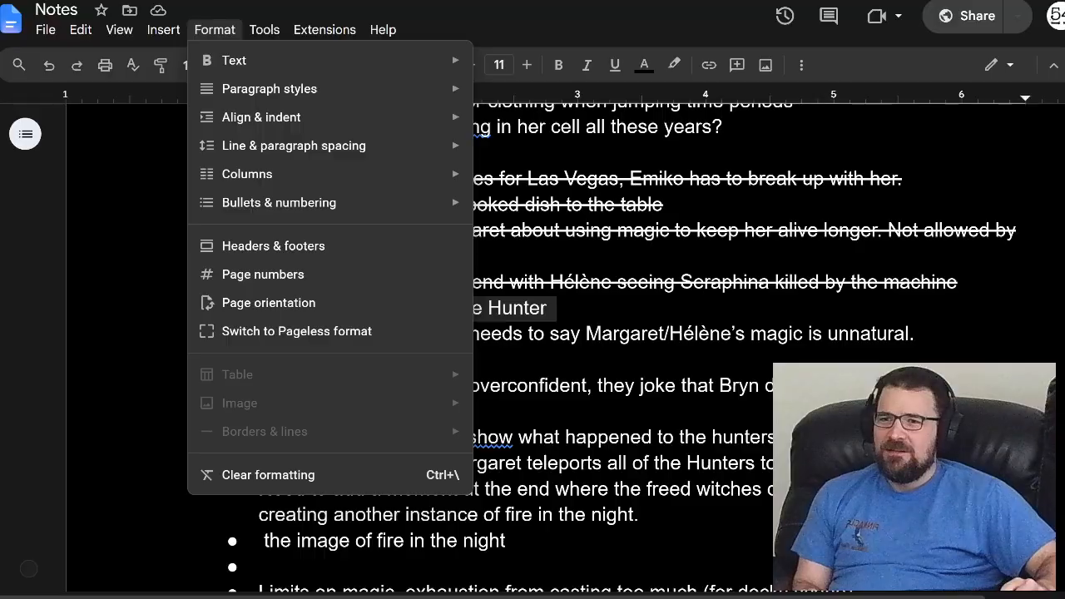
mouse_move(249, 60)
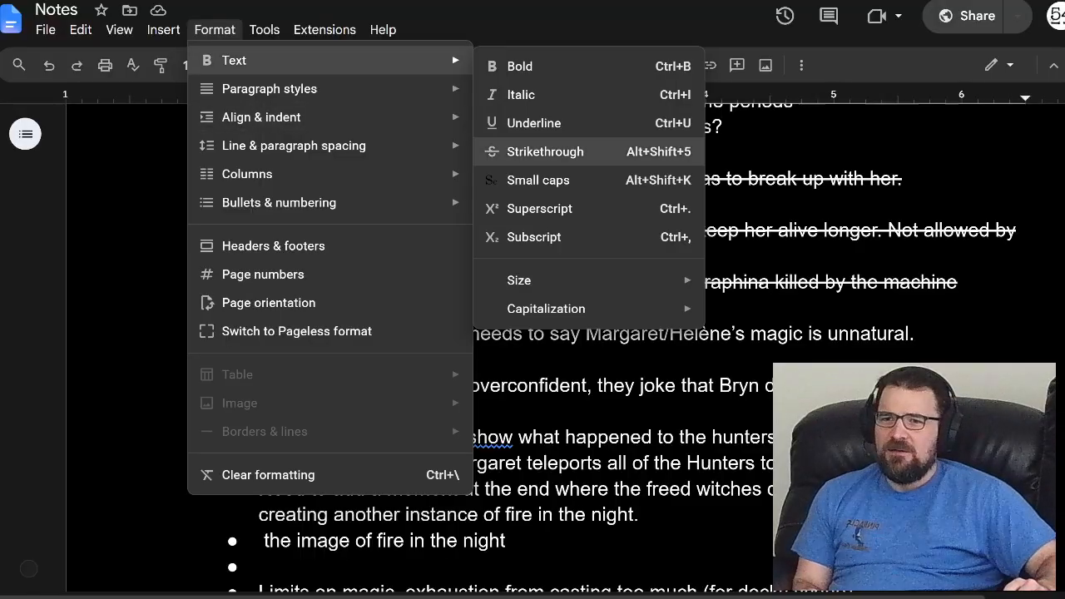
left_click(533, 152)
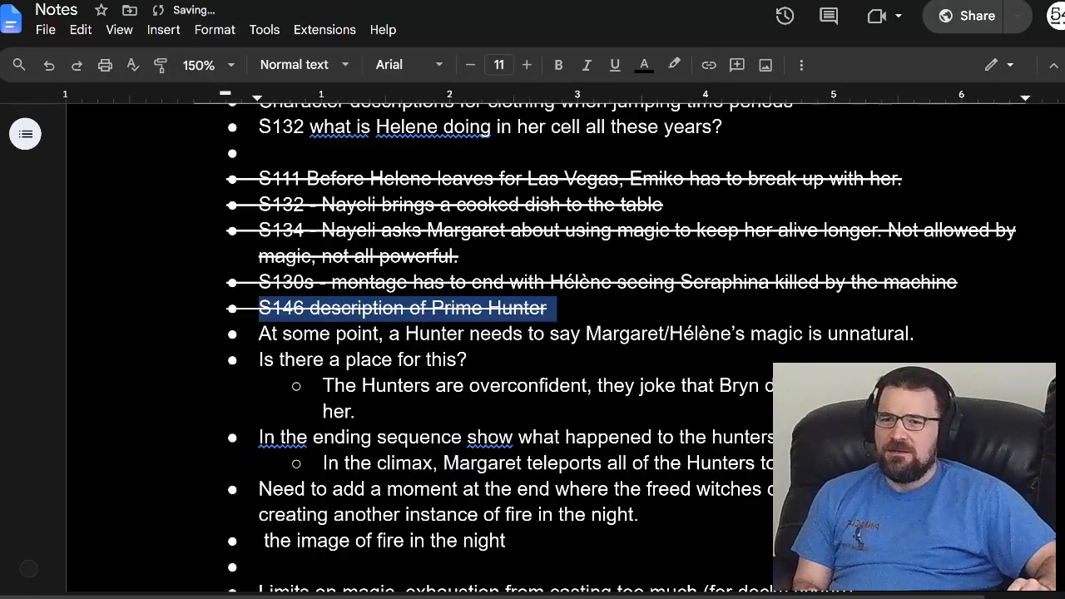
scroll(532, 350, "down", 2)
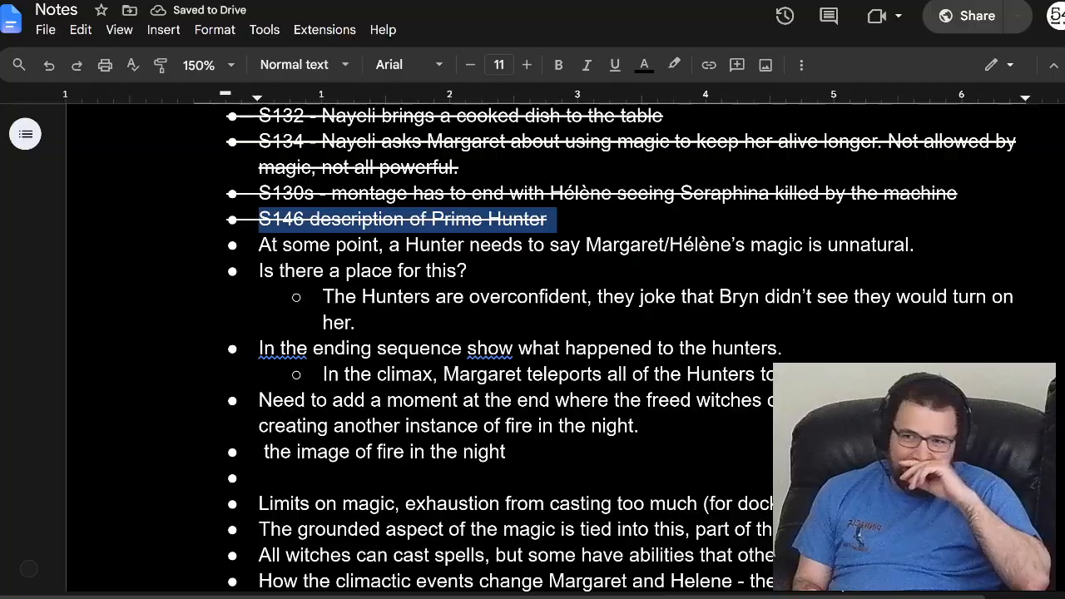
- Cut the struck-through items from "S111 Before Helene leaves for Las Vegas" through "S146 description of Prime Hunter" and delete the leftover empty bullet
scroll(532, 349, "down", 4)
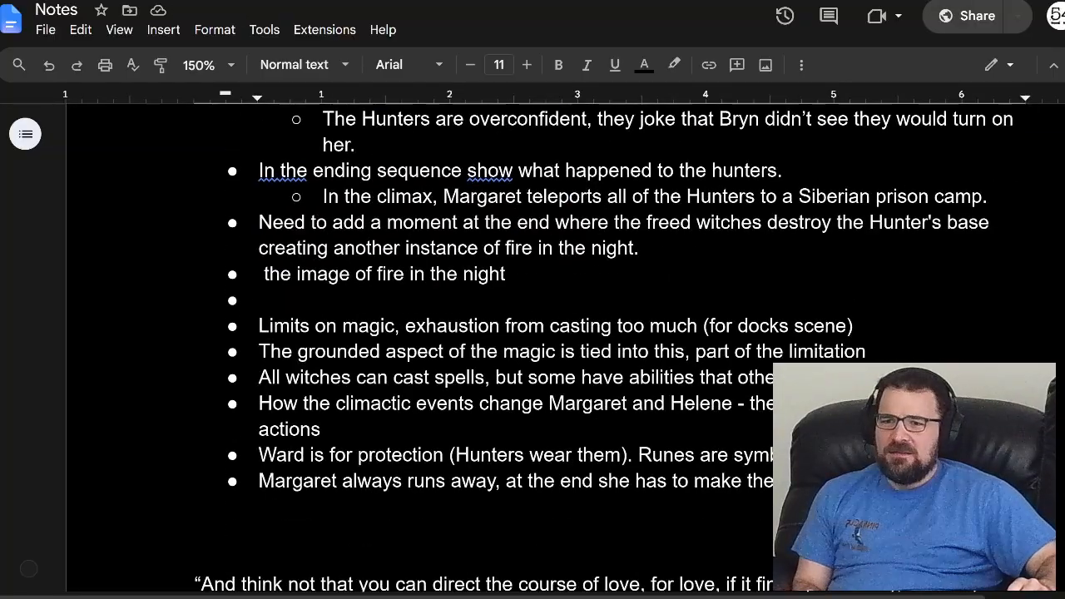
scroll(533, 349, "up", 2)
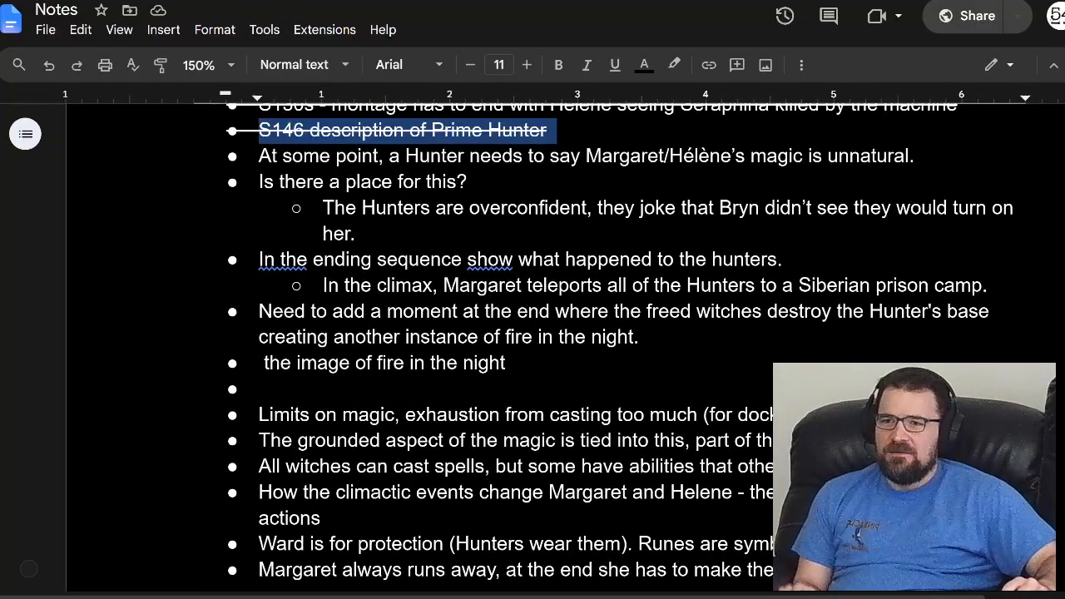
key("Right")
key("Left")
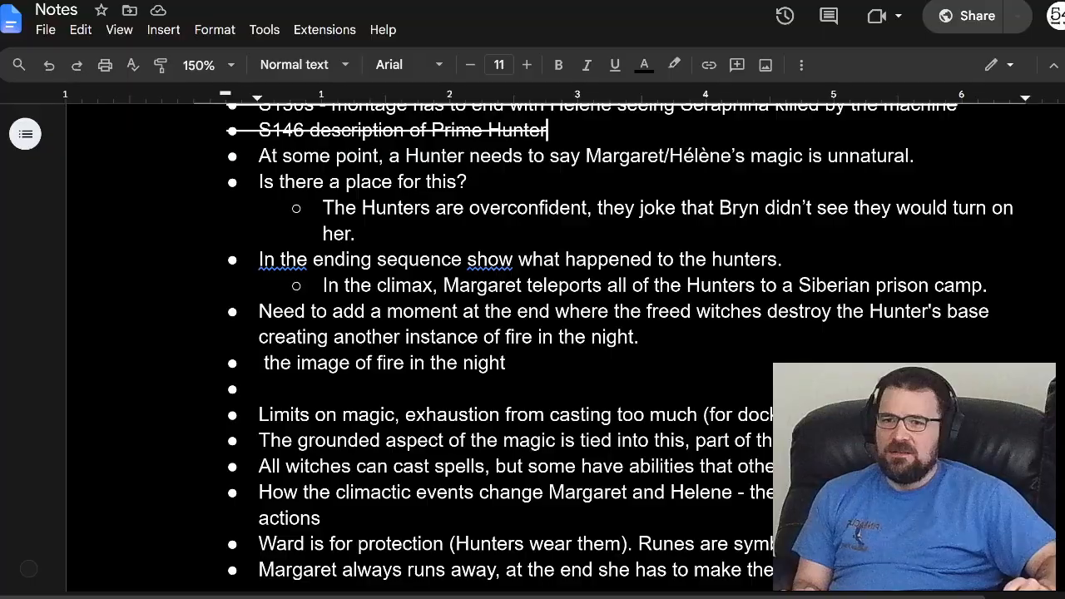
scroll(532, 350, "up", 2)
scroll(532, 349, "up", 1)
left_click(259, 268, "shift")
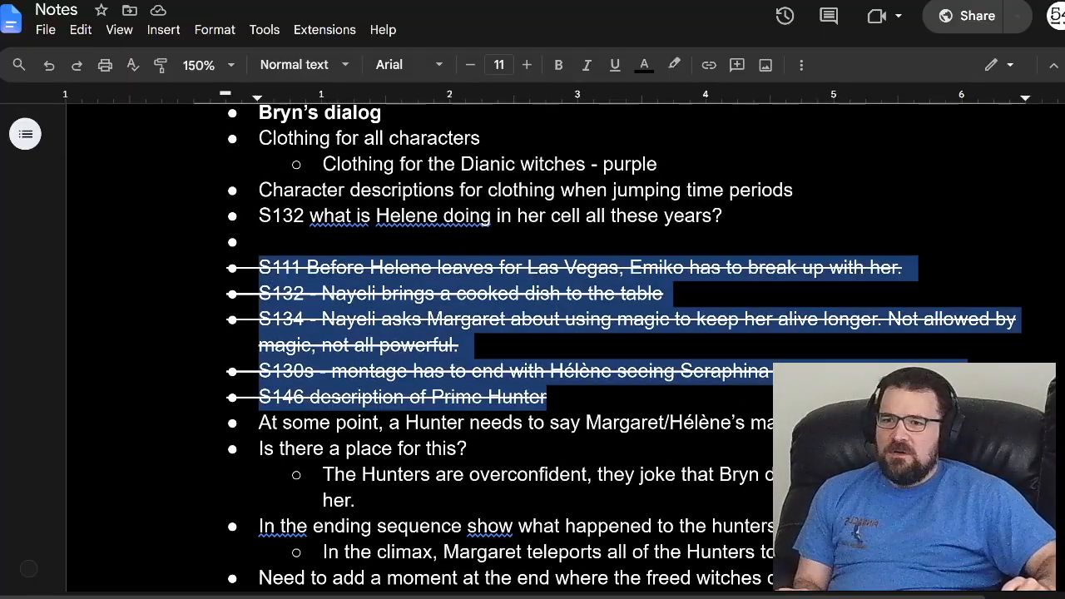
key("BackSpace")
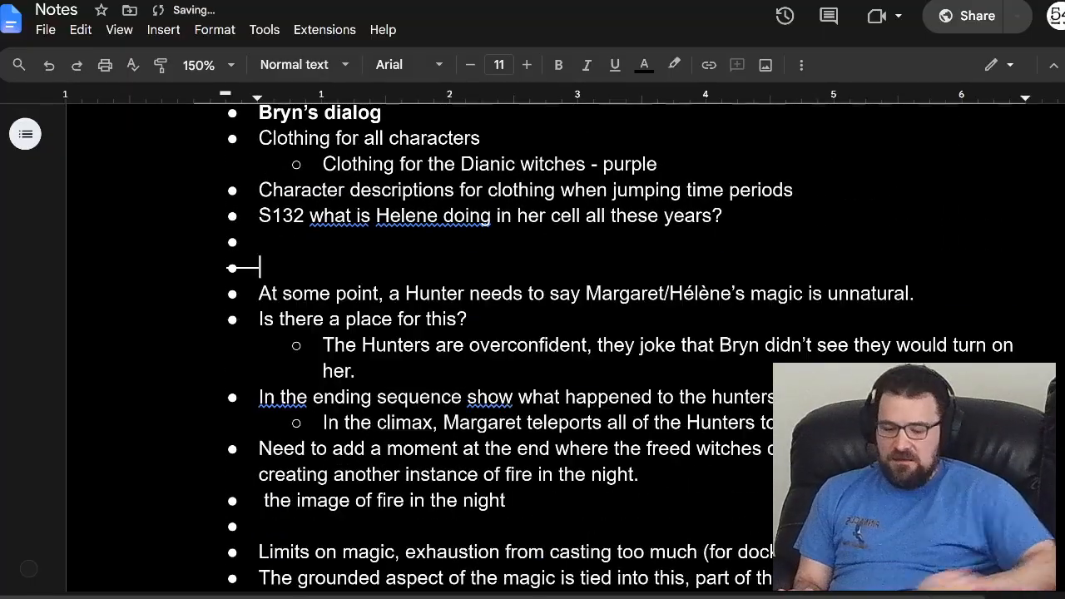
key("BackSpace")
- Paste the cut items at the end of the completed list, after "S109,110 - update lines from movies"
scroll(532, 333, "down", 20)
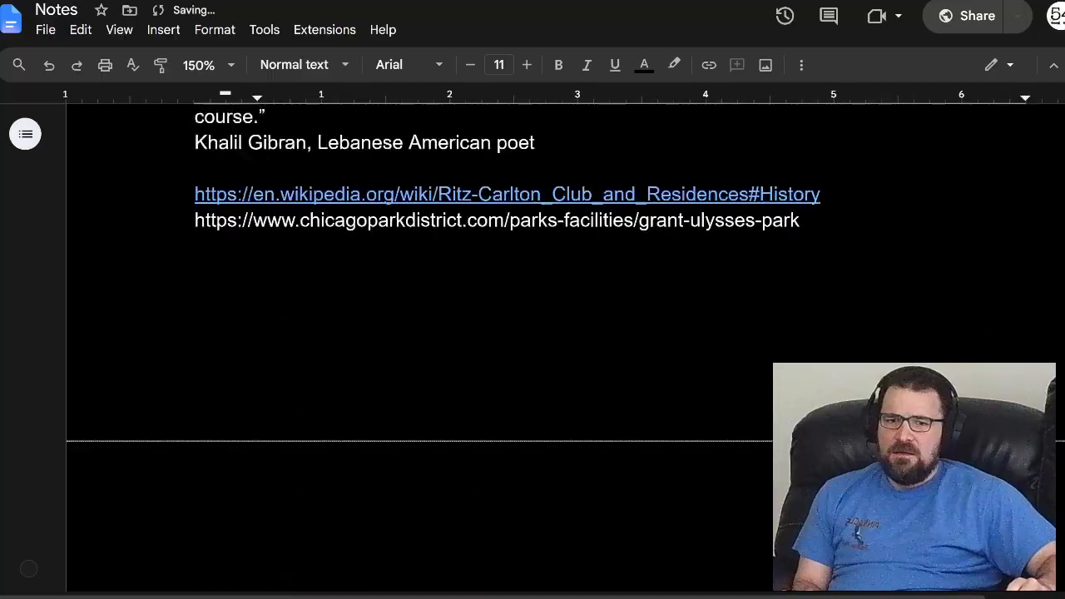
scroll(532, 332, "down", 20)
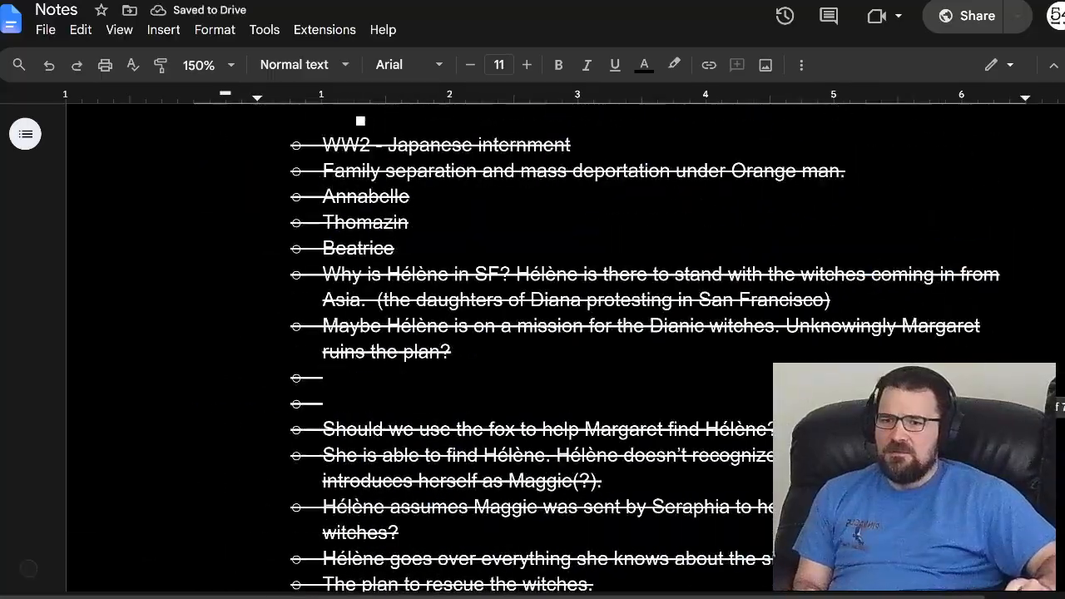
scroll(533, 333, "up", 2)
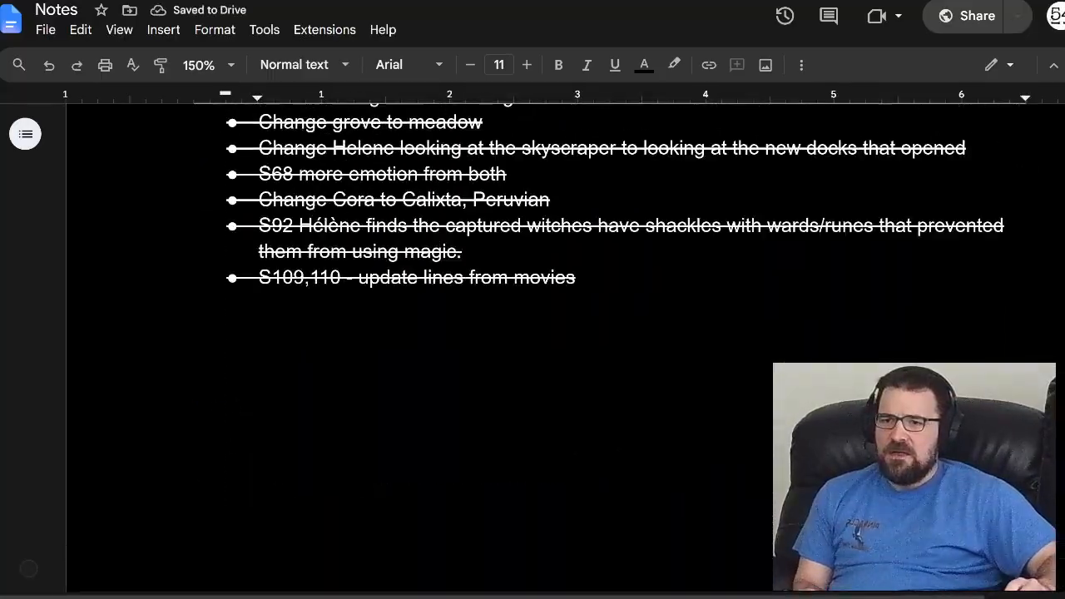
double_click(580, 278)
type("S111 Before Helene leaves for Las Vegas, Emiko has to break up with her. S132 - Nayeli brings a cooked dish to the table S134 - Nayeli asks Margaret about using magic to keep her alive longer. Not allowed by magic, not all powerful. S130s - montage has to end with Hélène seeing Seraphina S146 description of Prime Hunter")
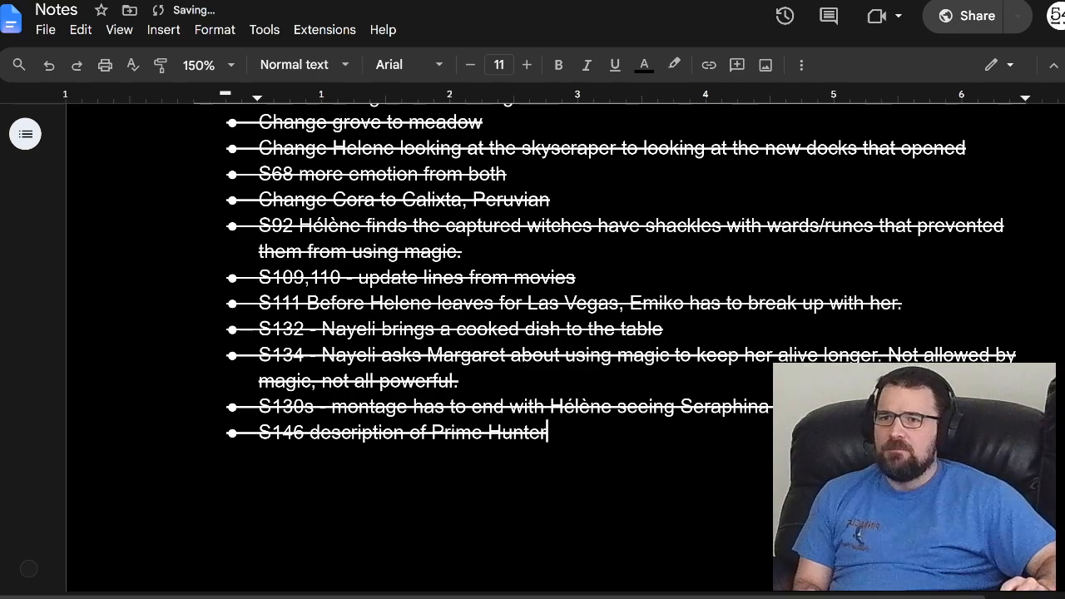
- Review the remaining open items in the notes list to choose the next revision to work on
key("ctrl+Tab")
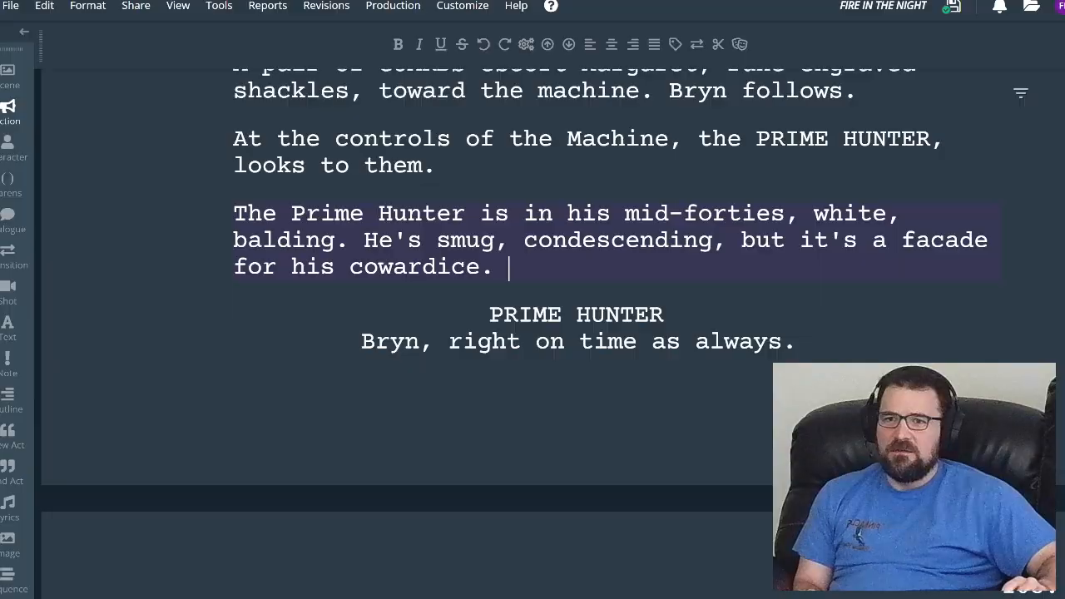
key("ctrl+Tab")
scroll(532, 333, "up", 20)
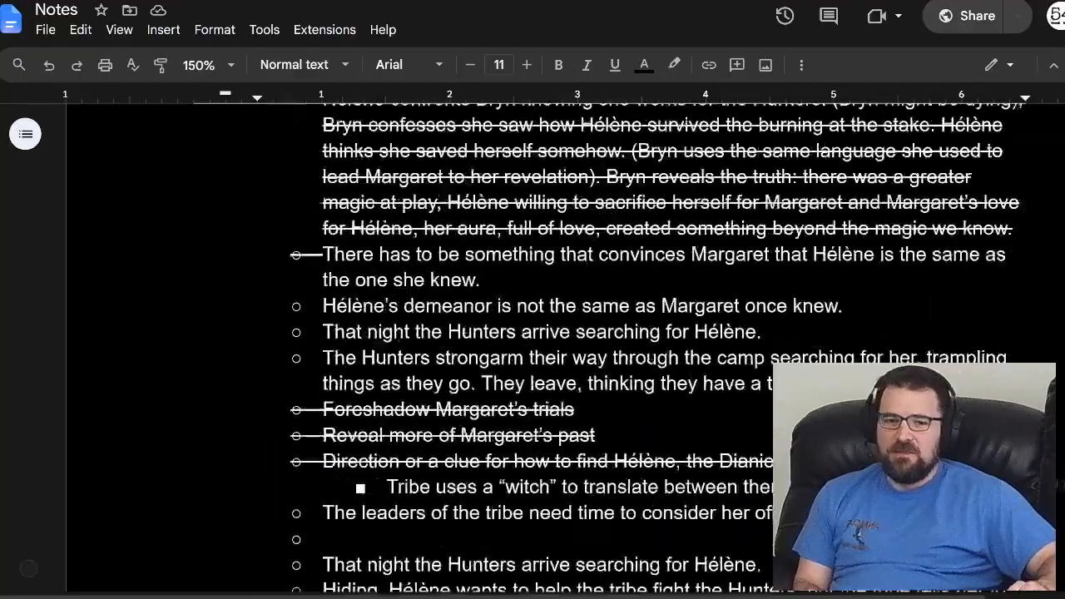
scroll(532, 333, "up", 20)
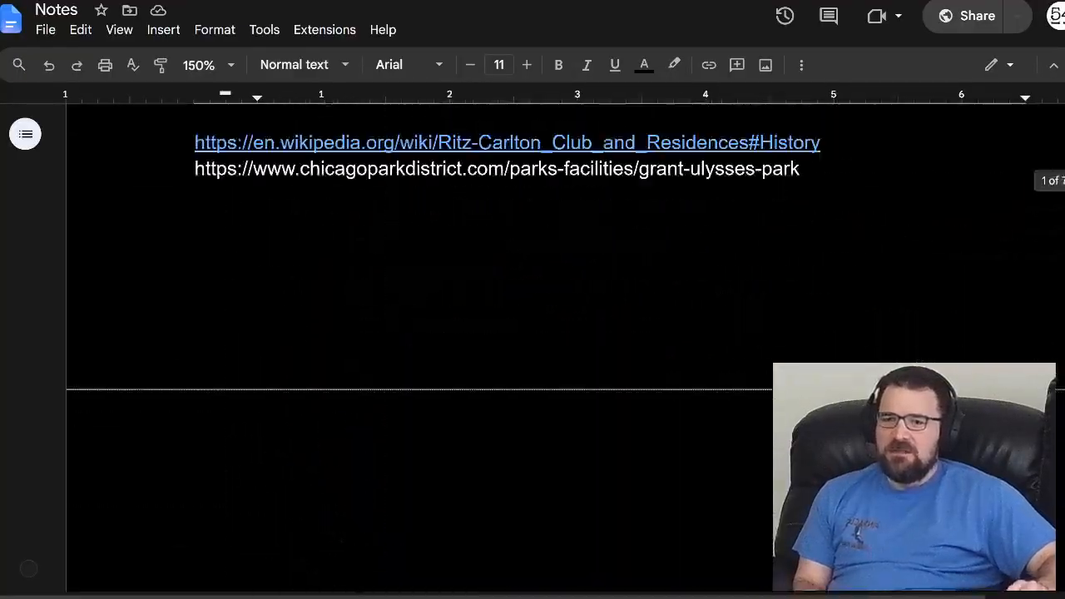
scroll(532, 333, "down", 5)
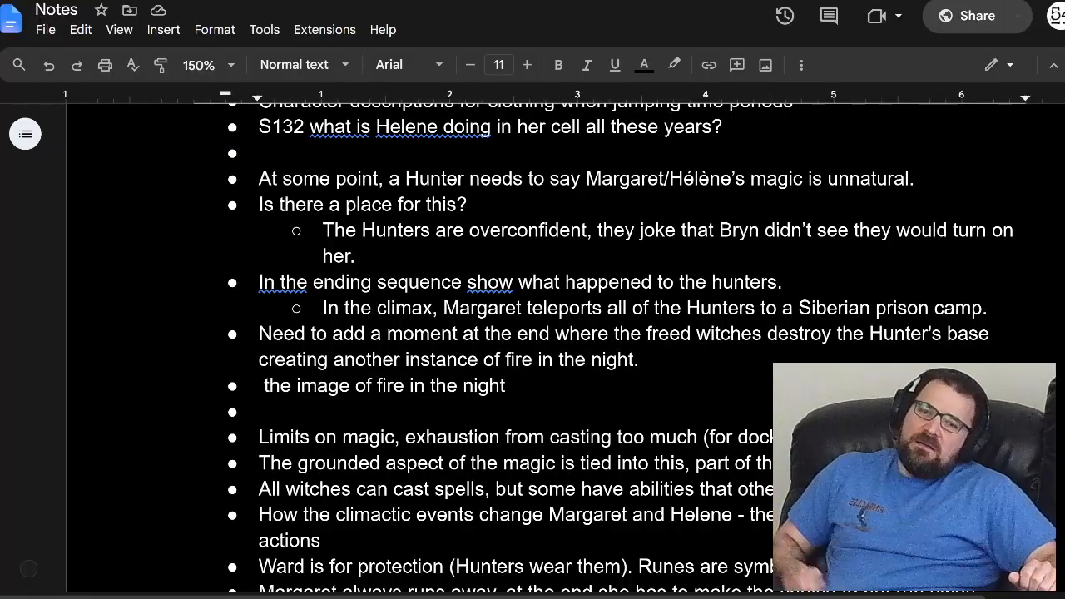
scroll(532, 333, "up", 1)
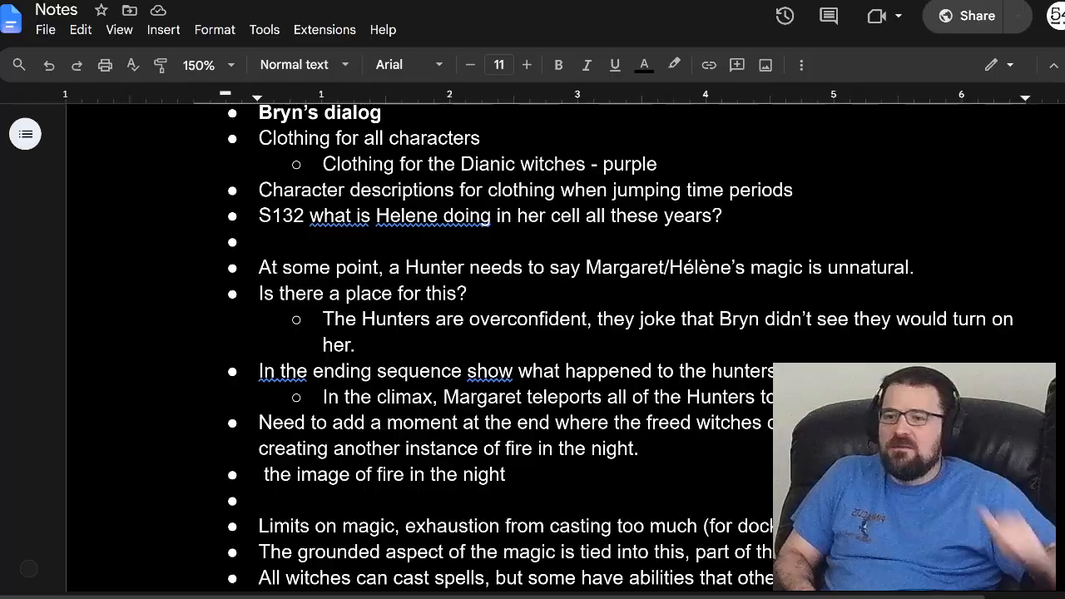
scroll(499, 333, "down", 1)
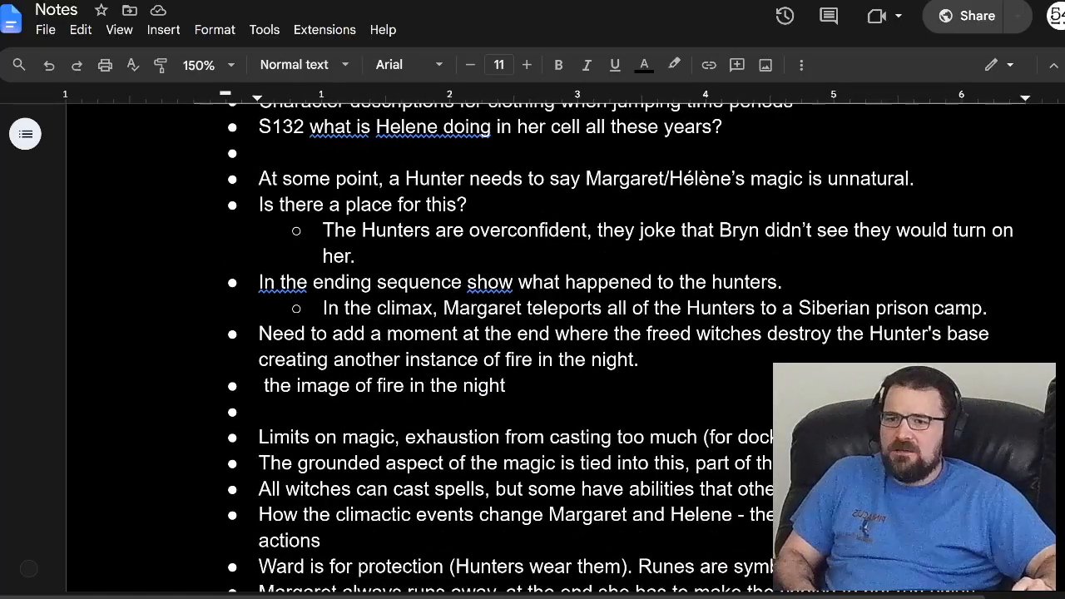
scroll(499, 333, "down", 2)
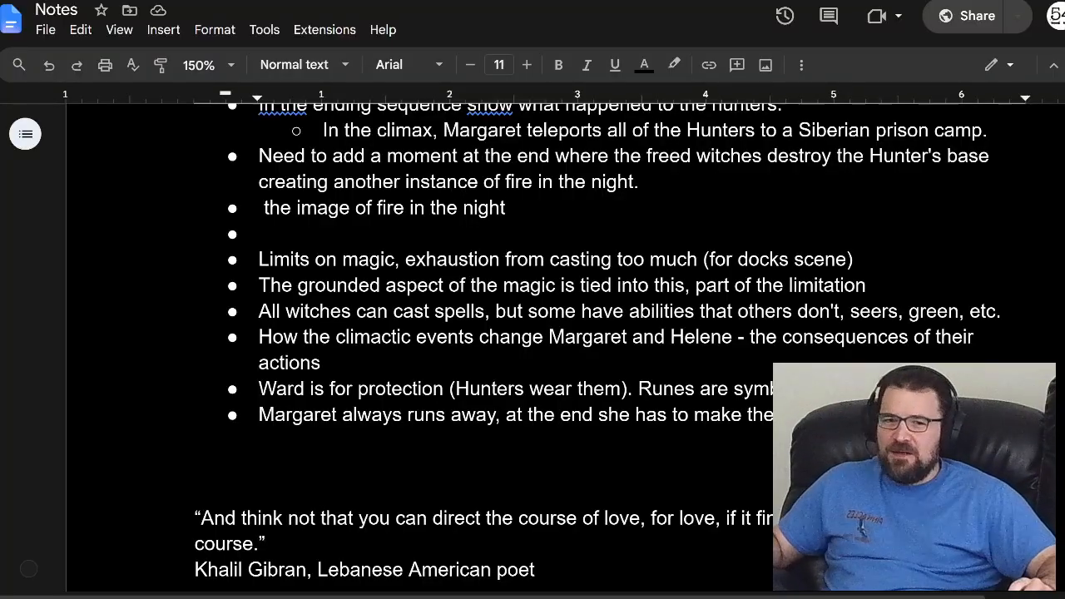
- Move the item "Limits on magic, exhaustion from casting too much (for docks scene)" directly below "S132 what is Helene doing in her cell all these years?"
triple_click(455, 260)
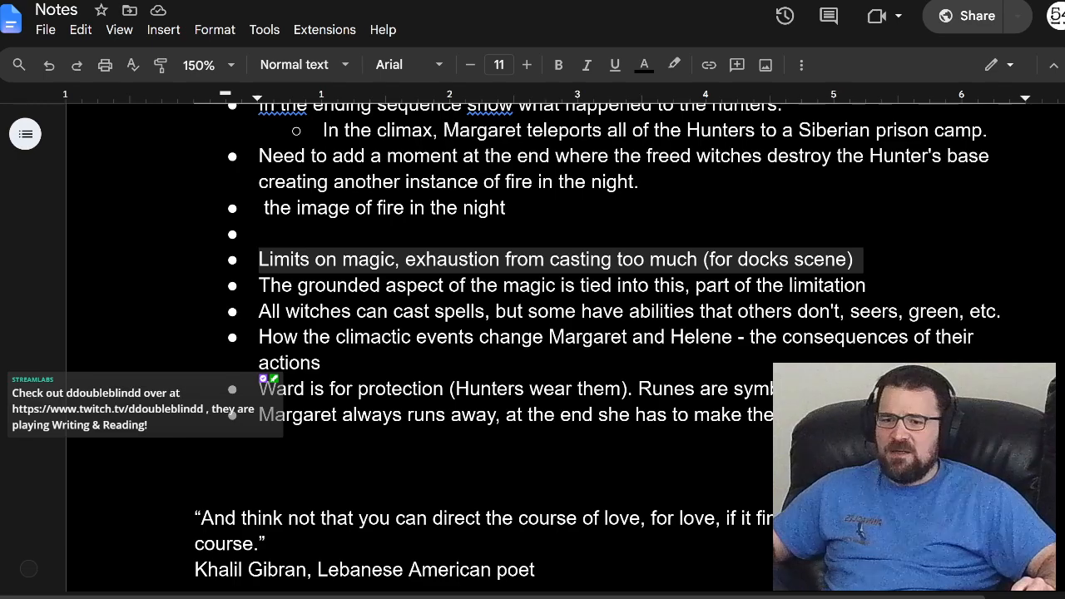
key("alt+Tab")
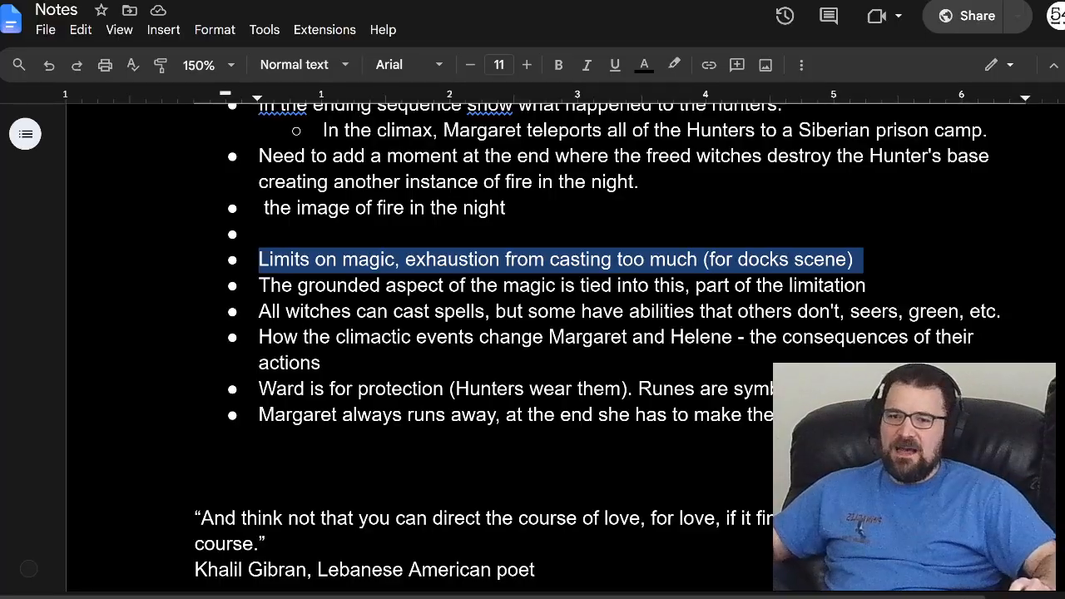
scroll(532, 333, "up", 4)
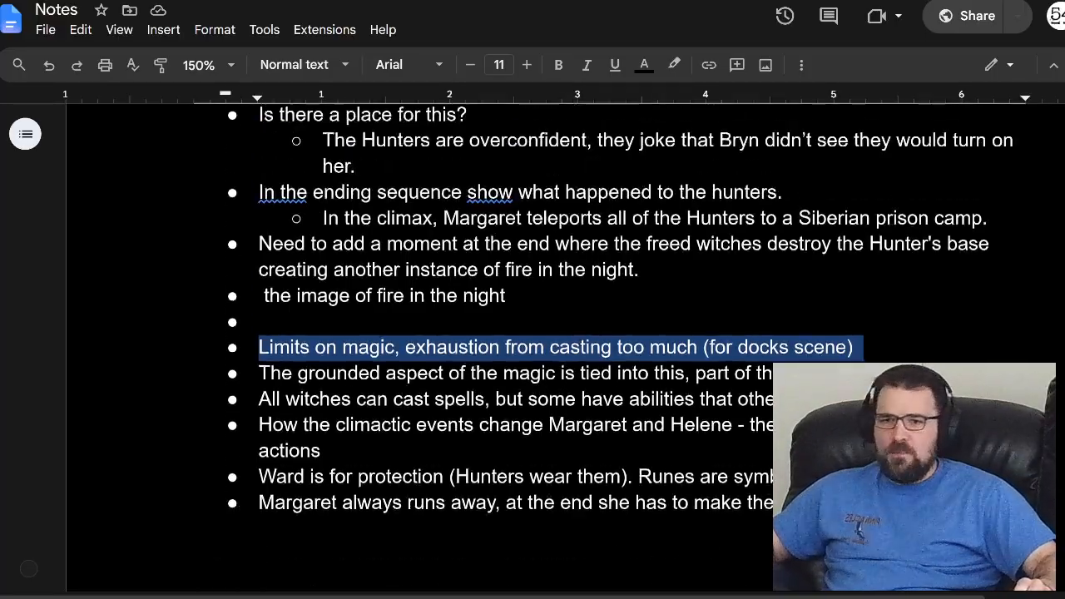
left_click_drag(488, 281, 260, 152)
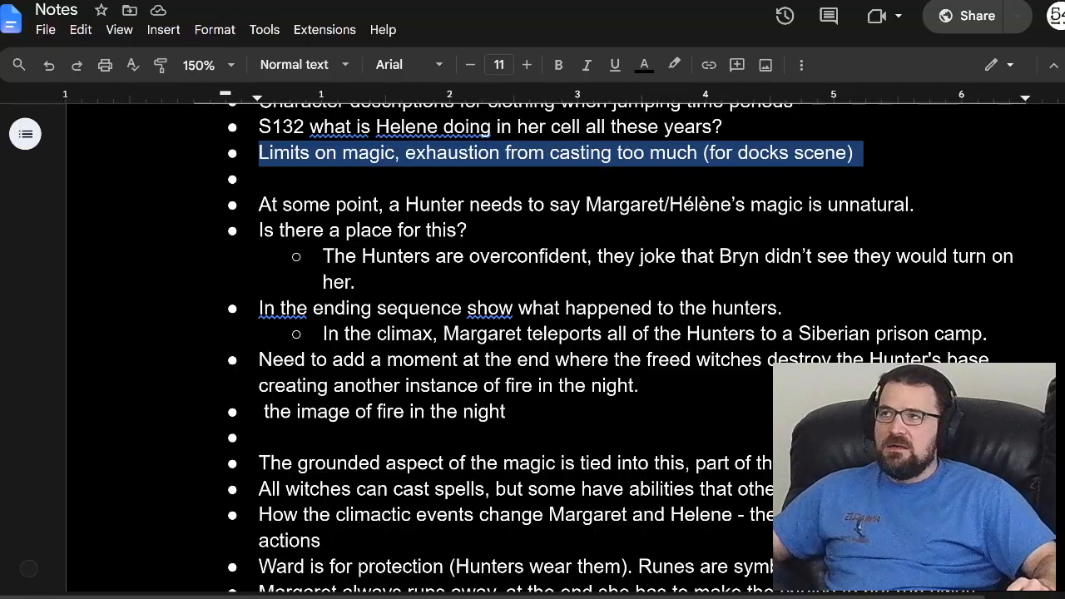
- Switch to the screenplay and read the docks rescue sequence around scenes 93 to 102 for spots to show exhaustion from casting
left_click(463, 1)
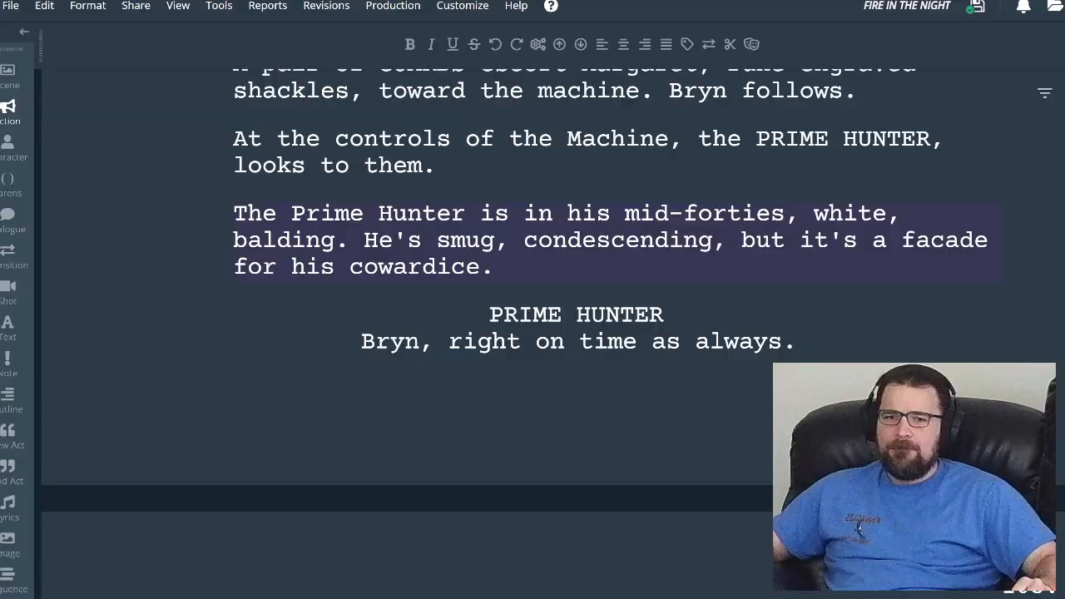
left_click_drag(1063, 587, 1062, 353)
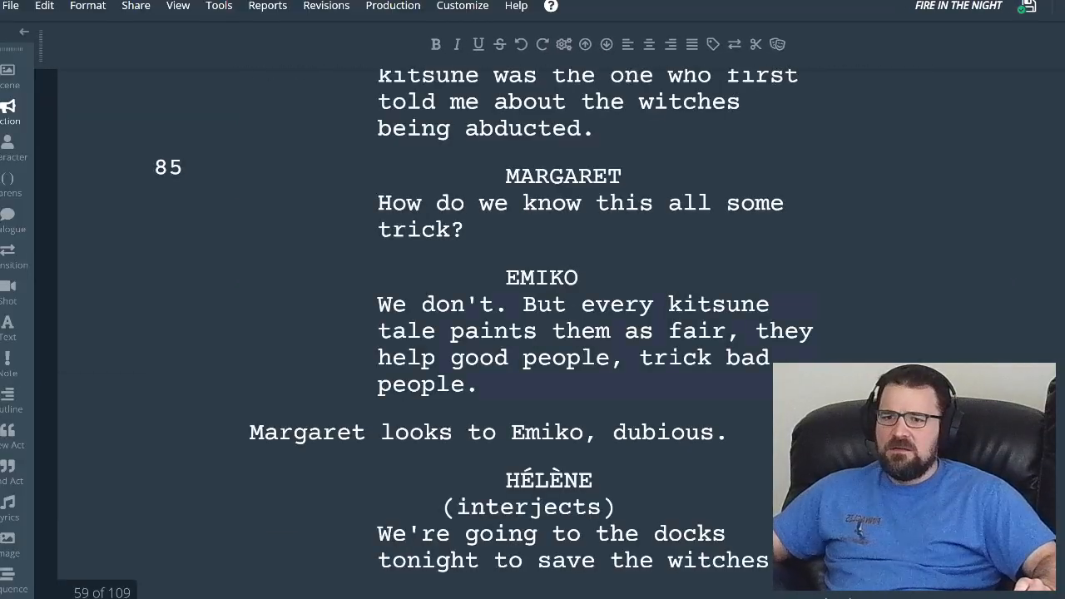
scroll(533, 333, "down", 20)
scroll(532, 333, "down", 3)
scroll(533, 333, "down", 20)
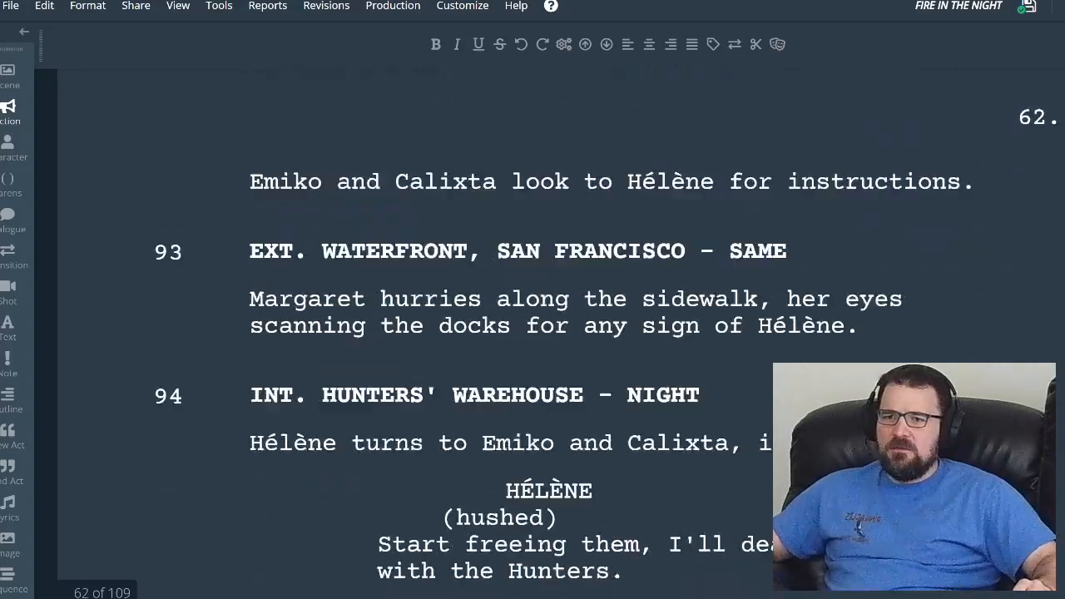
scroll(532, 332, "down", 20)
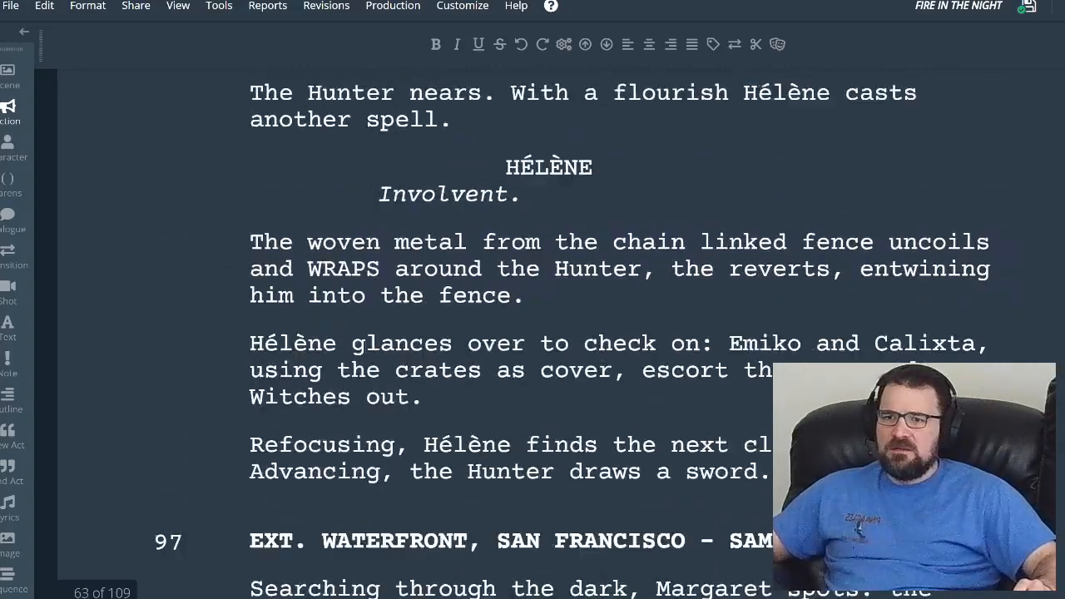
scroll(532, 332, "down", 20)
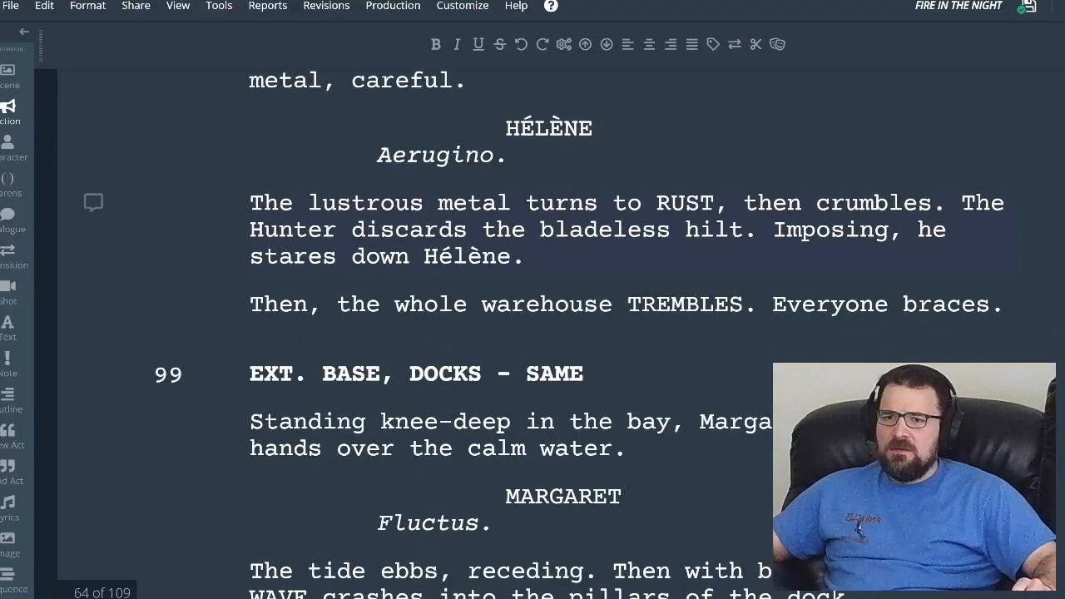
scroll(533, 333, "down", 3)
scroll(532, 333, "down", 5)
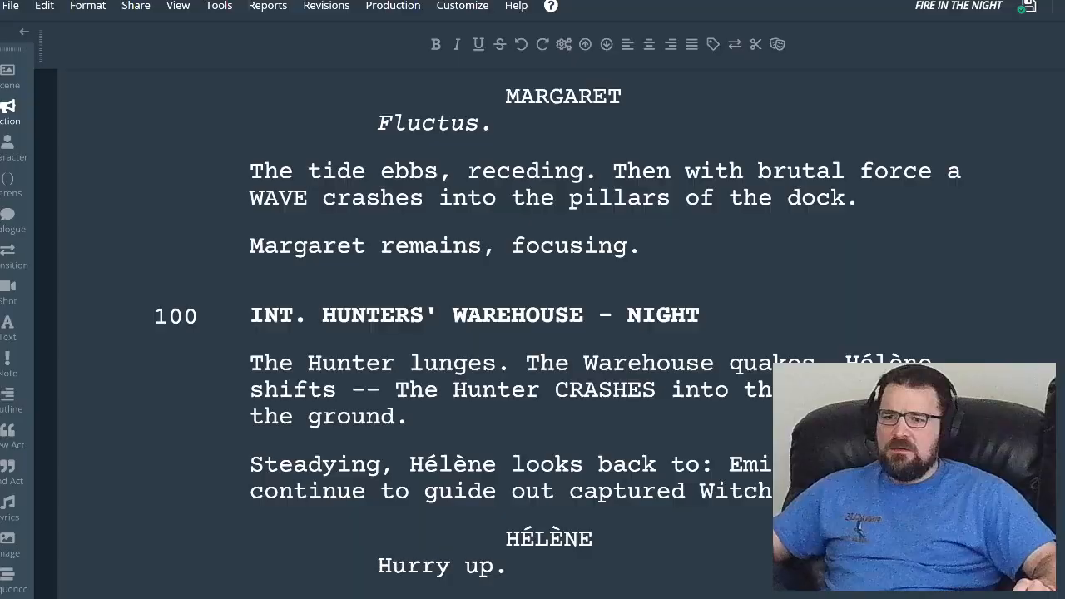
scroll(532, 333, "down", 8)
scroll(532, 333, "down", 20)
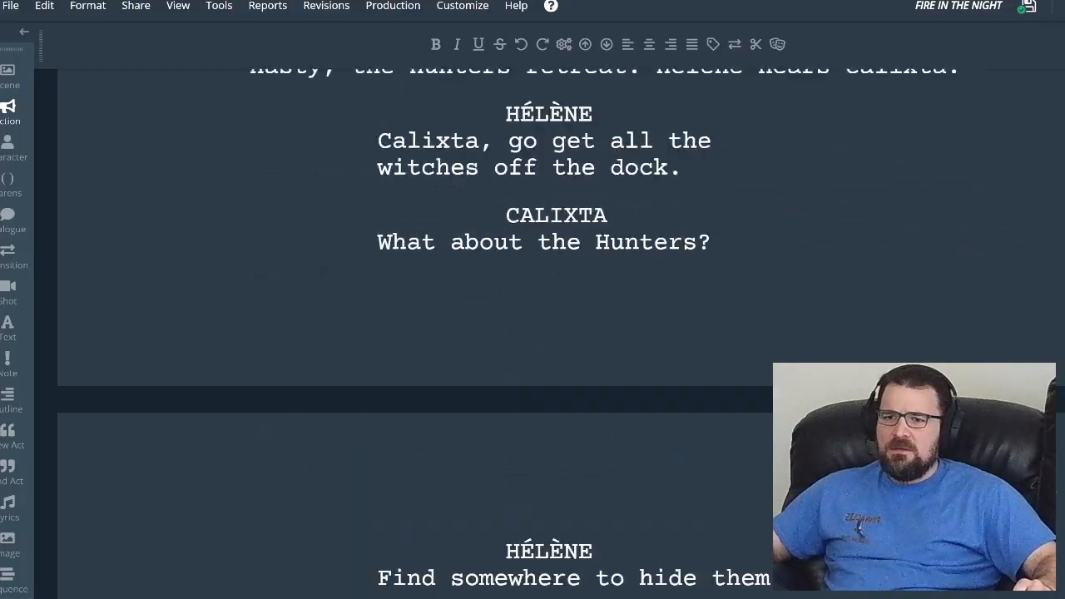
scroll(532, 333, "down", 5)
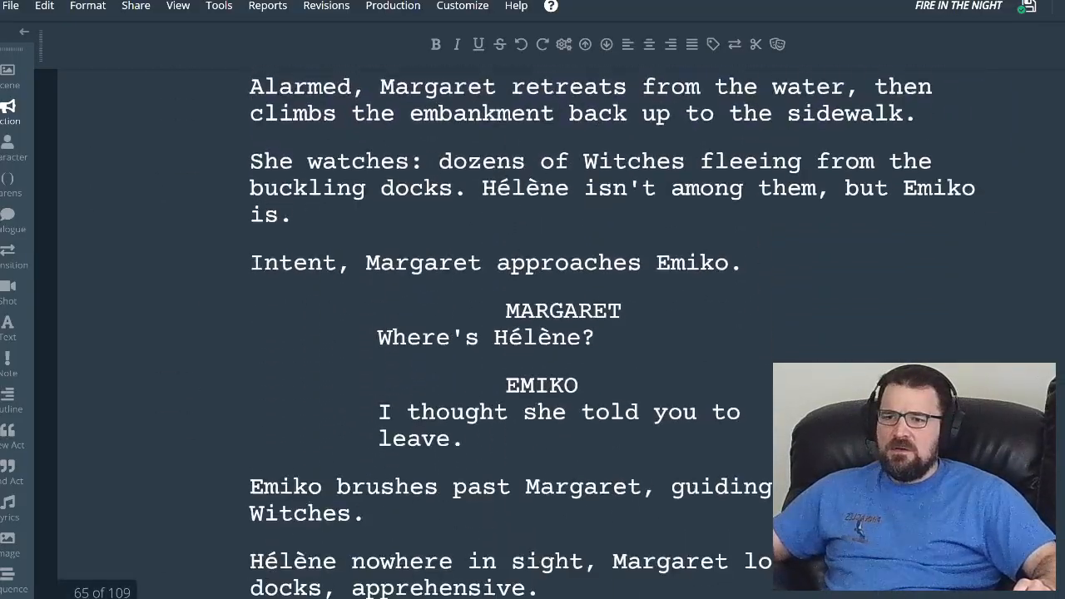
scroll(532, 332, "down", 8)
scroll(532, 333, "down", 8)
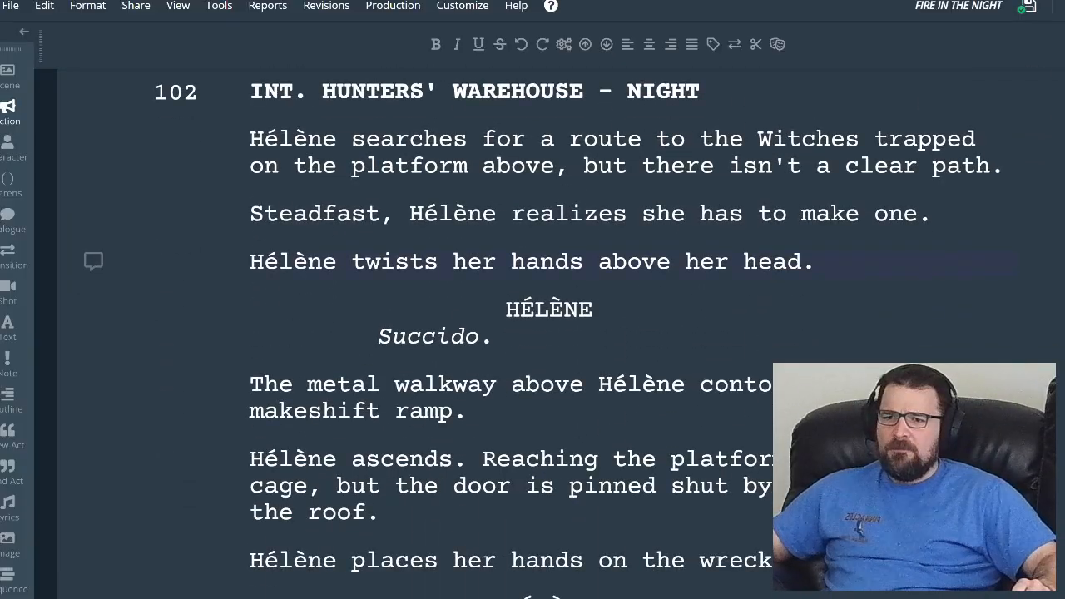
scroll(532, 333, "down", 8)
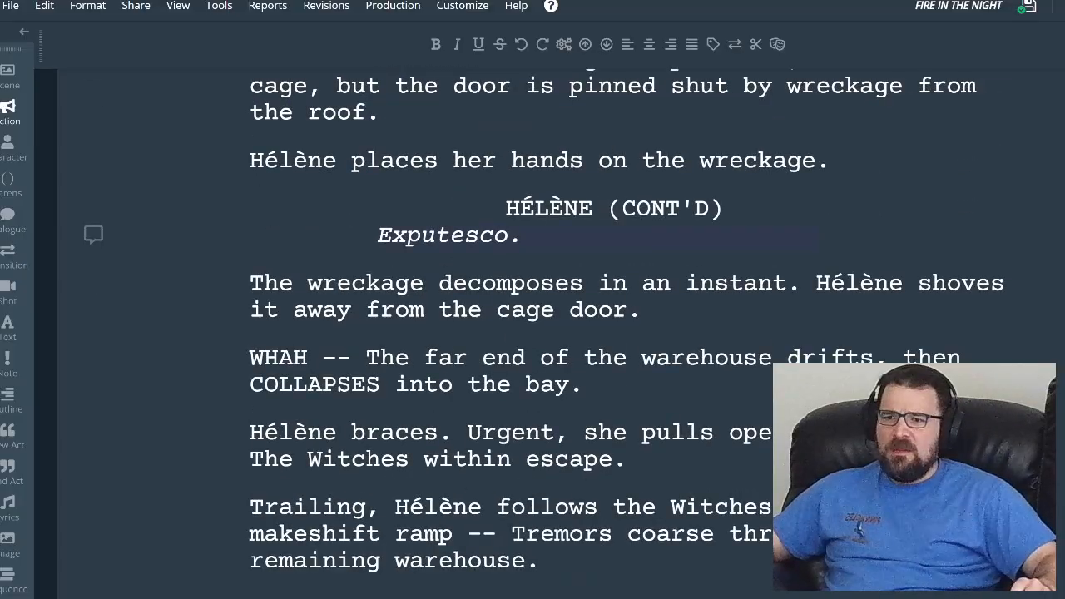
scroll(532, 333, "down", 20)
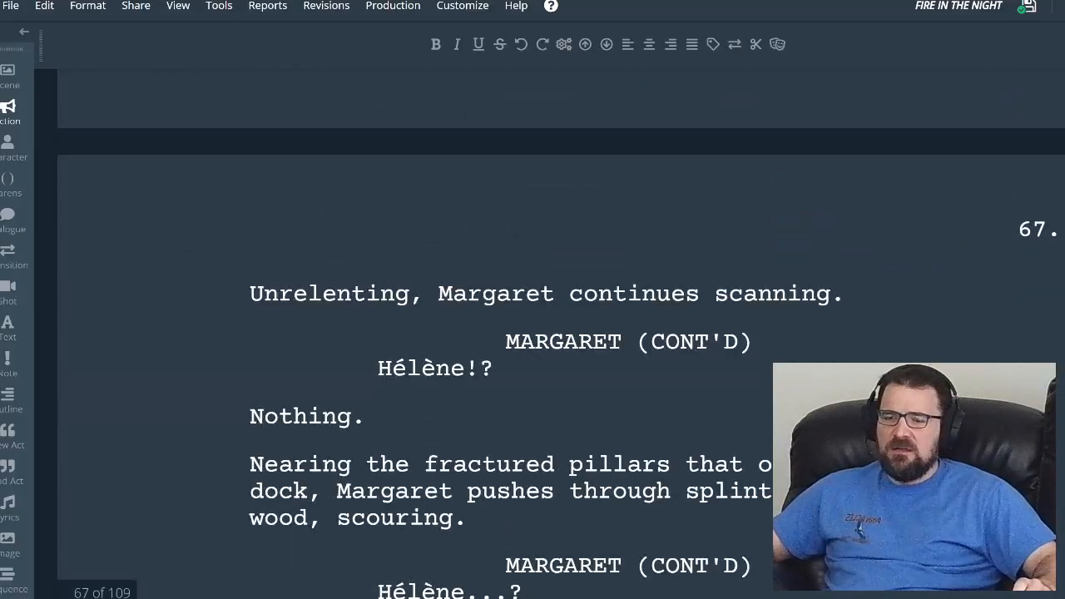
scroll(532, 332, "up", 20)
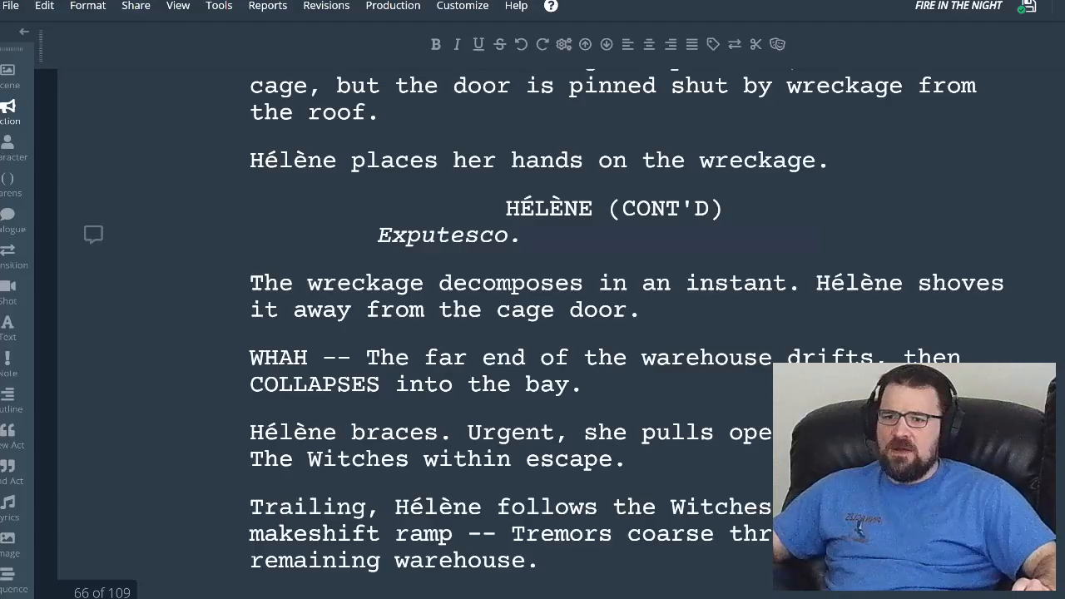
scroll(532, 332, "up", 8)
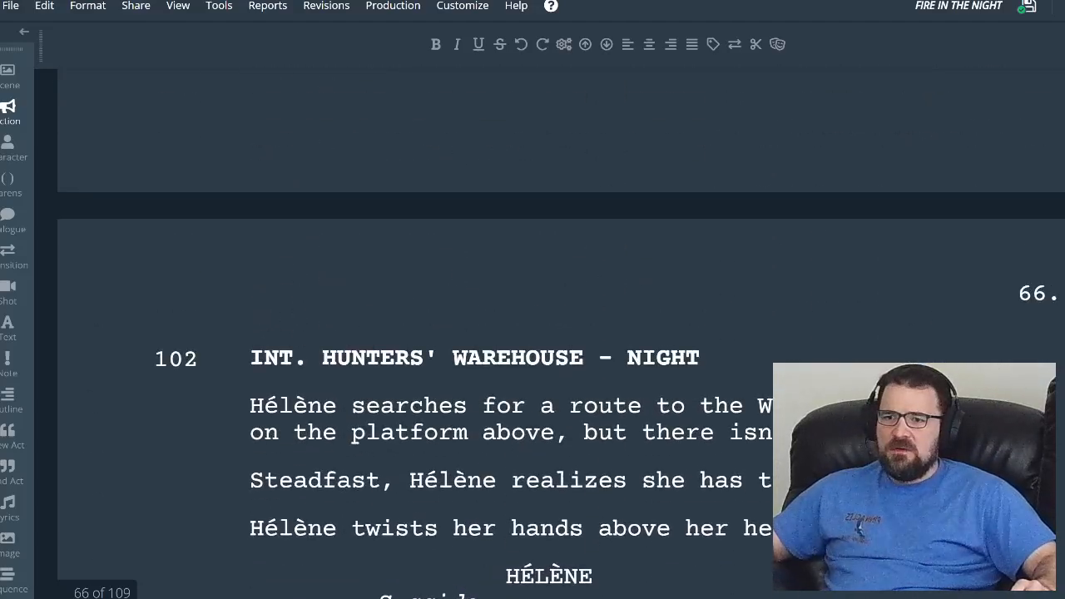
scroll(532, 333, "down", 3)
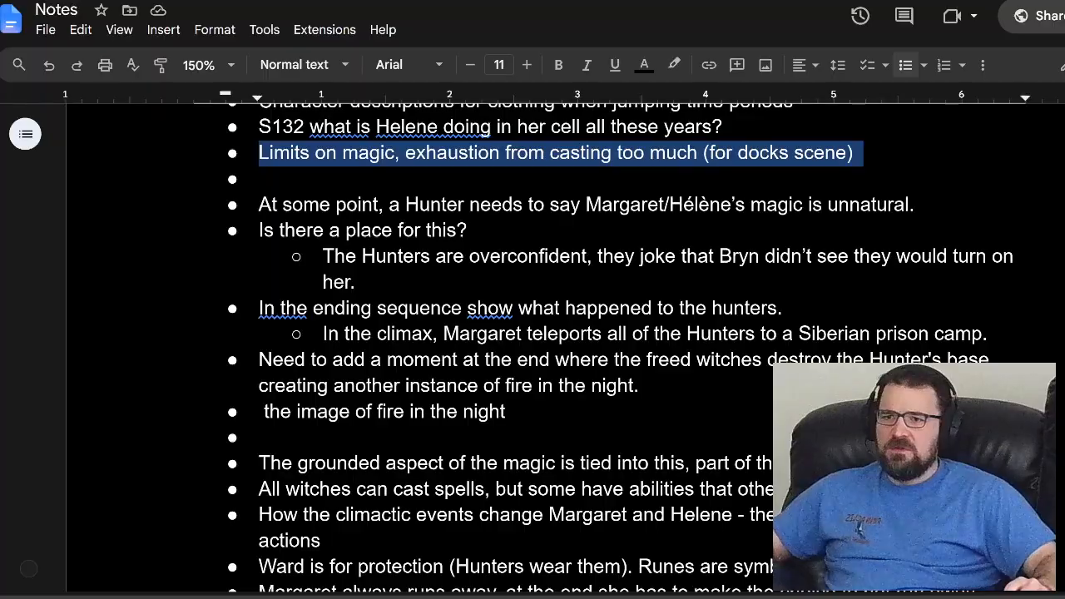
- Append the scene reference "S102" to the note "Limits on magic, exhaustion from casting too much (for docks scene)"
key("End")
type("S10")
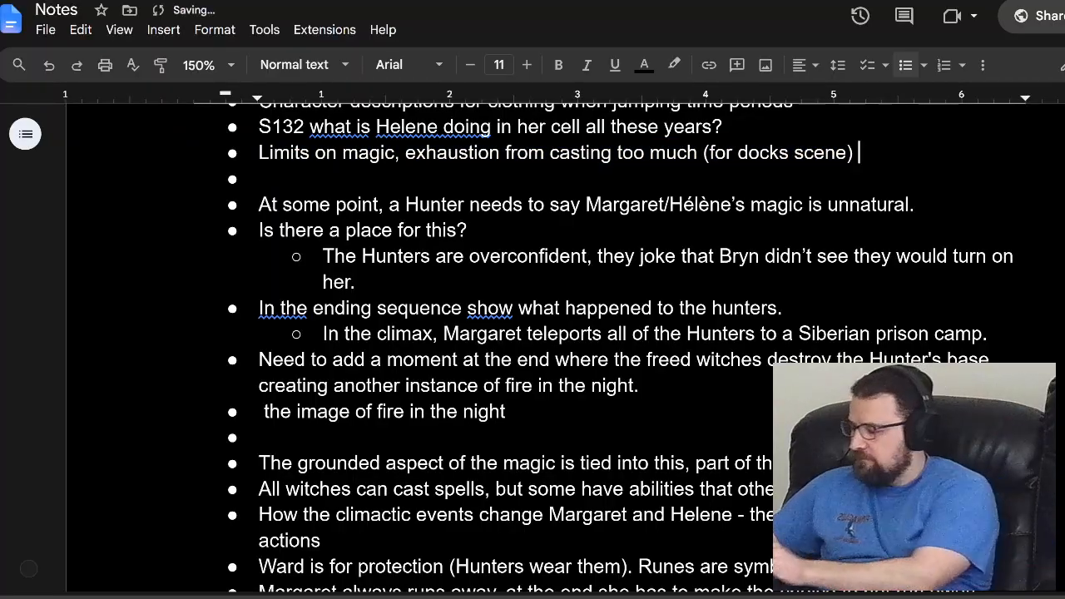
type("2")
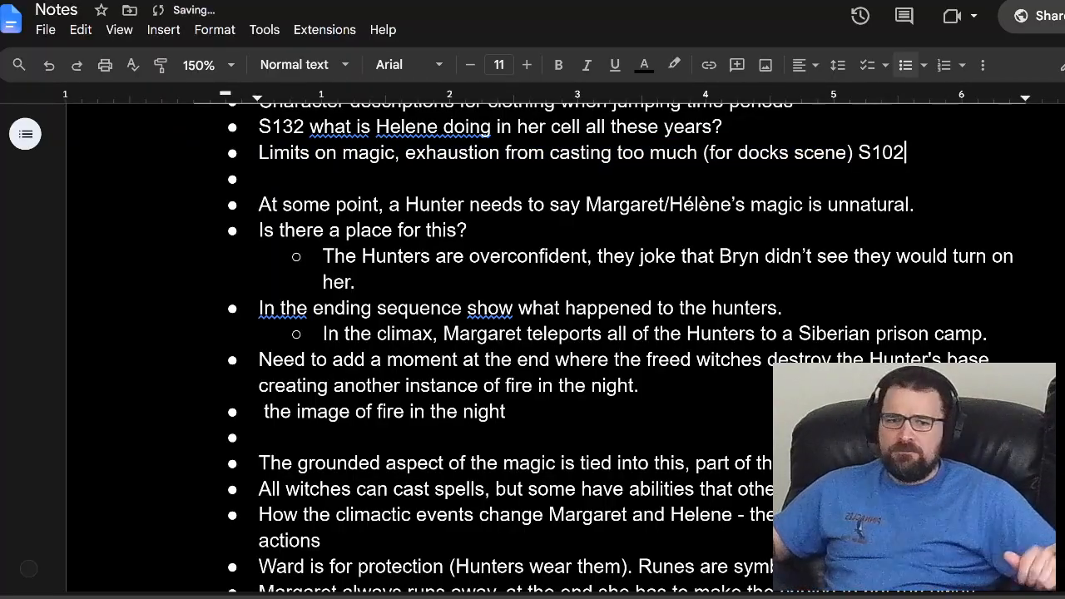
- Switch to the screenplay and reread the warehouse rescue in scene 102 and the preceding Emiko and Hélène exchange for places to show exhaustion
key("alt+Tab")
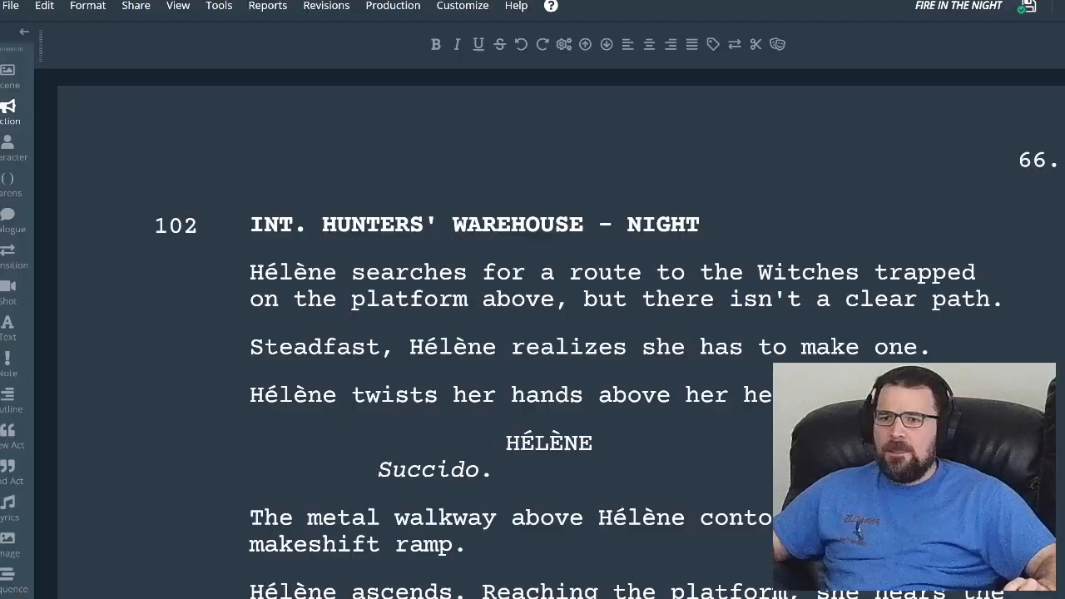
scroll(532, 333, "down", 3)
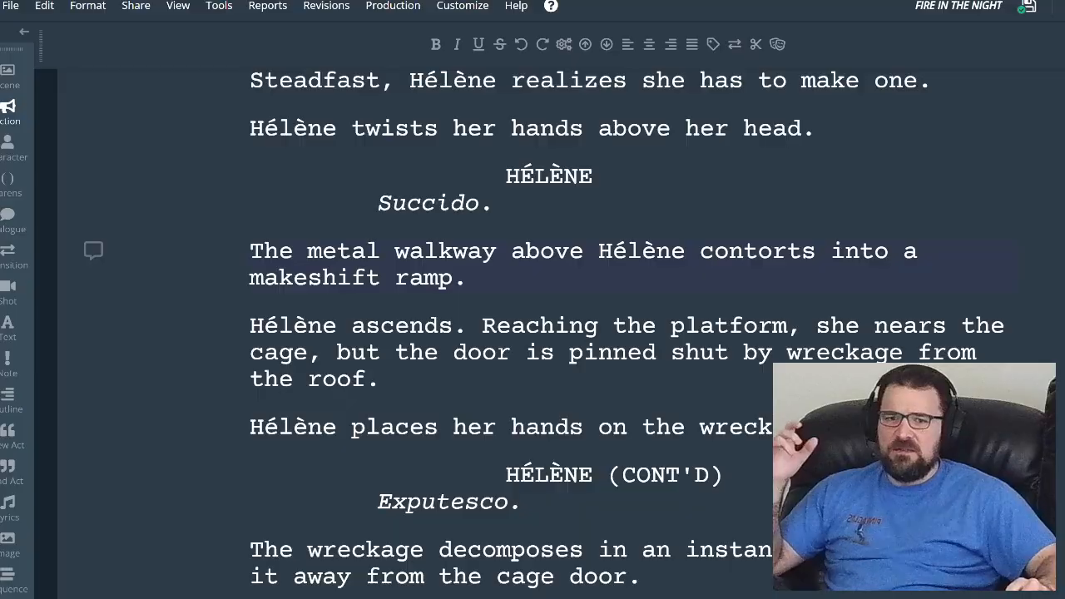
left_click_drag(1063, 299, 1005, 299)
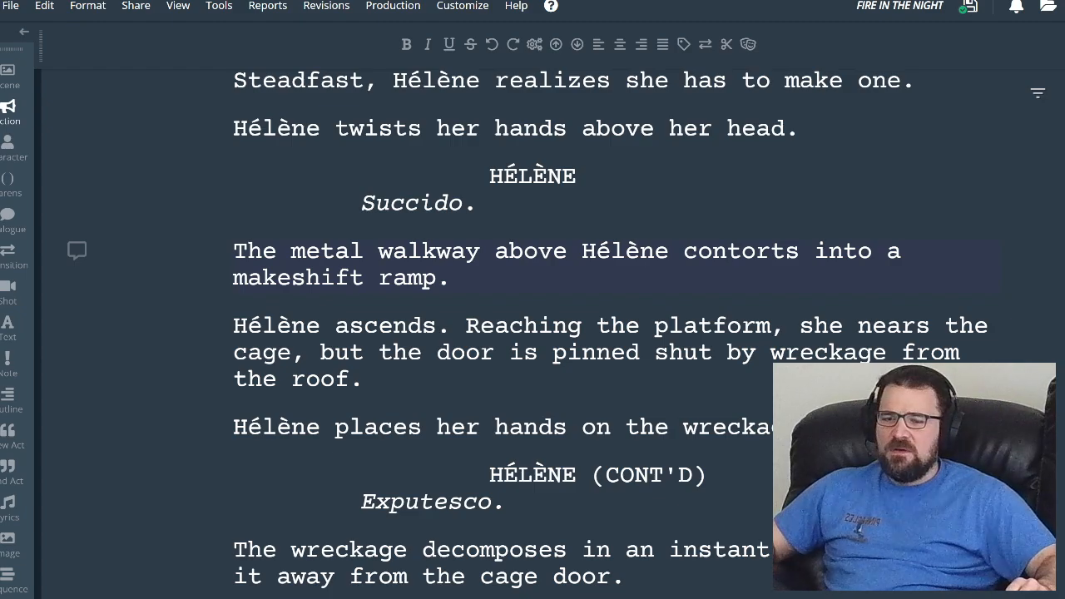
scroll(532, 332, "down", 2)
scroll(533, 332, "up", 2)
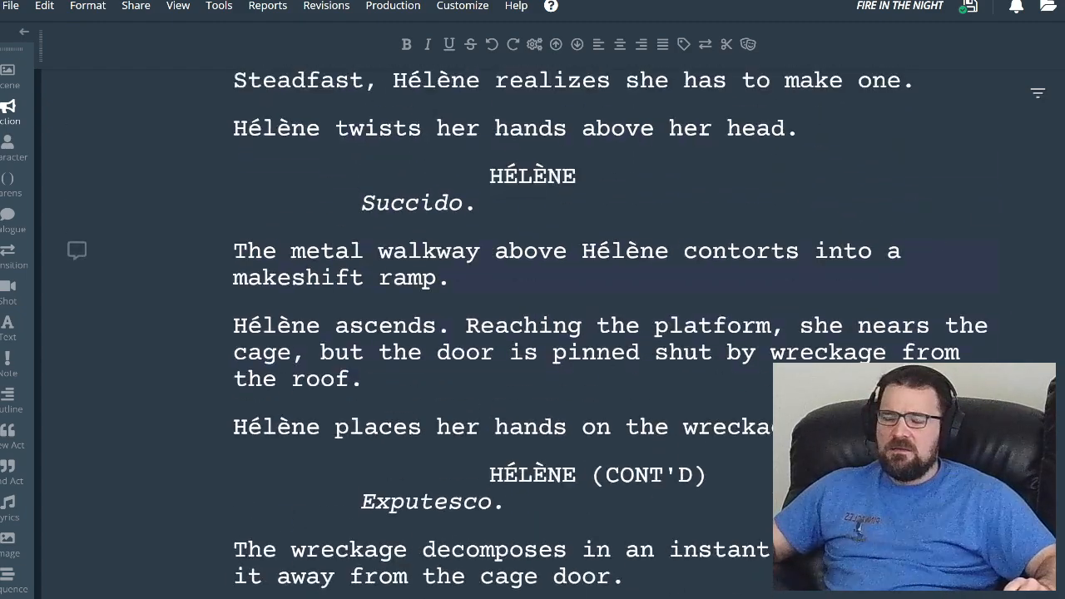
scroll(532, 333, "down", 2)
scroll(533, 332, "down", 2)
scroll(533, 333, "down", 2)
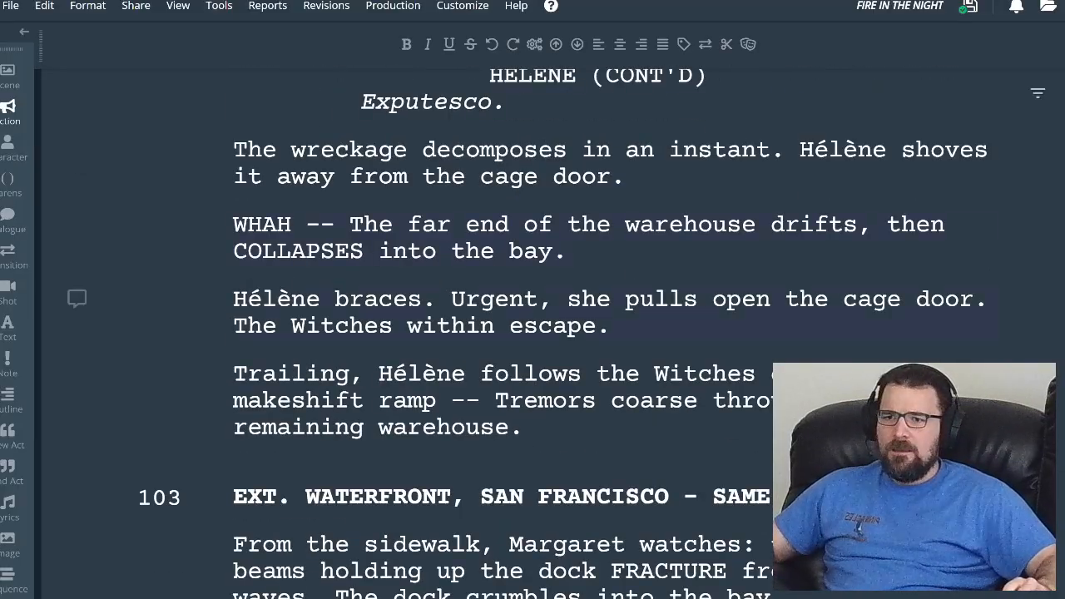
scroll(532, 333, "up", 10)
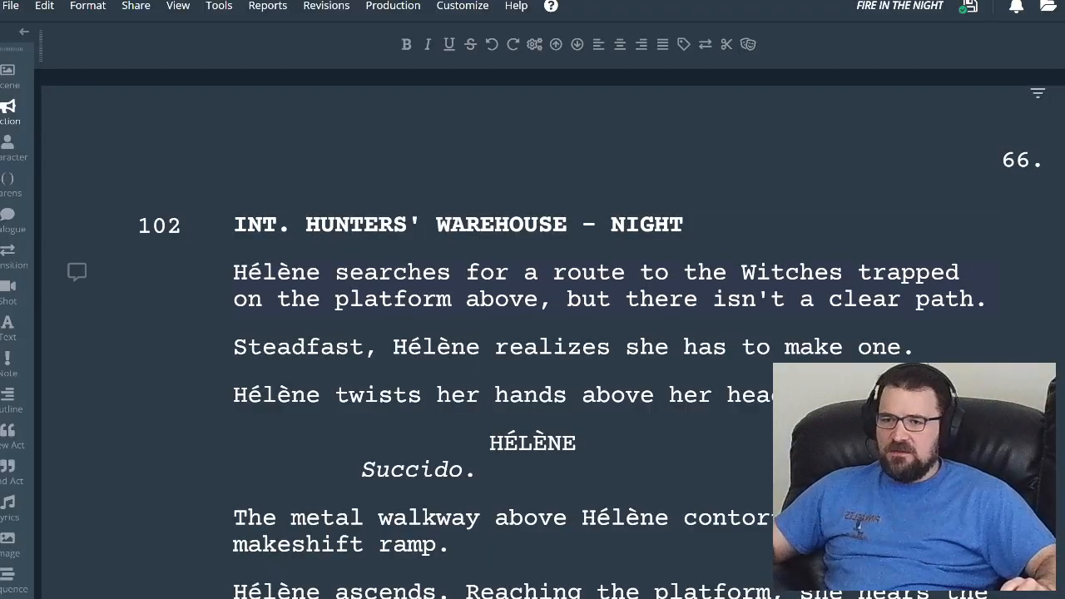
scroll(533, 332, "up", 7)
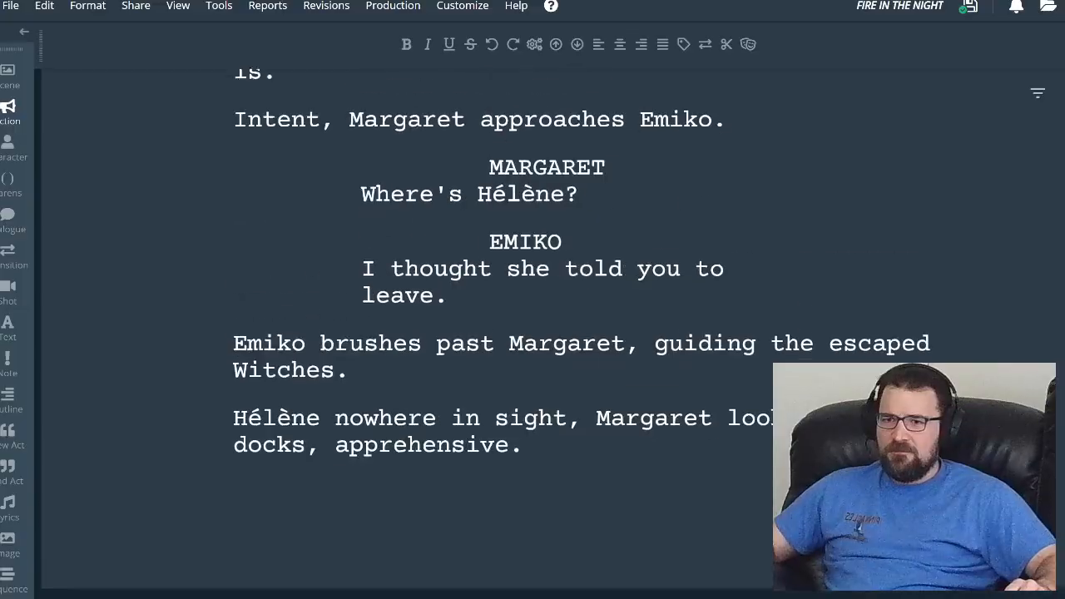
scroll(533, 333, "up", 2)
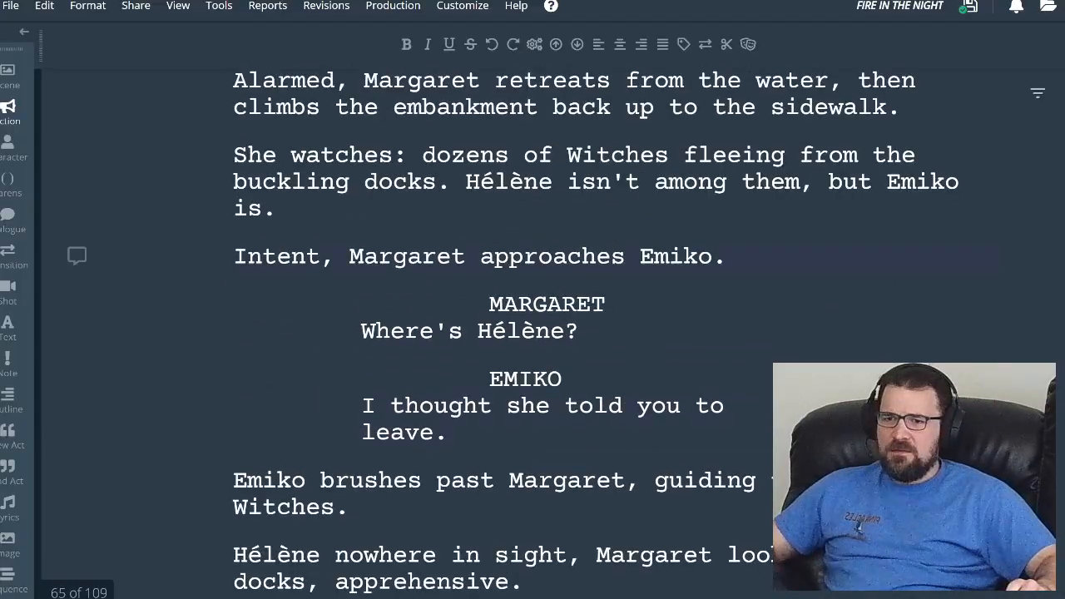
scroll(532, 333, "up", 10)
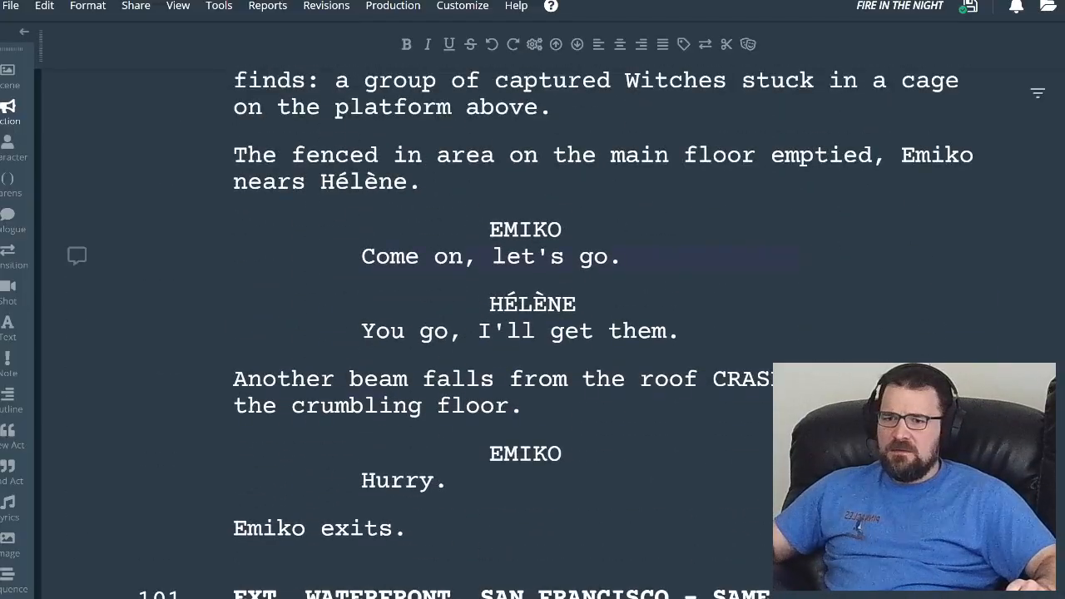
scroll(532, 332, "up", 2)
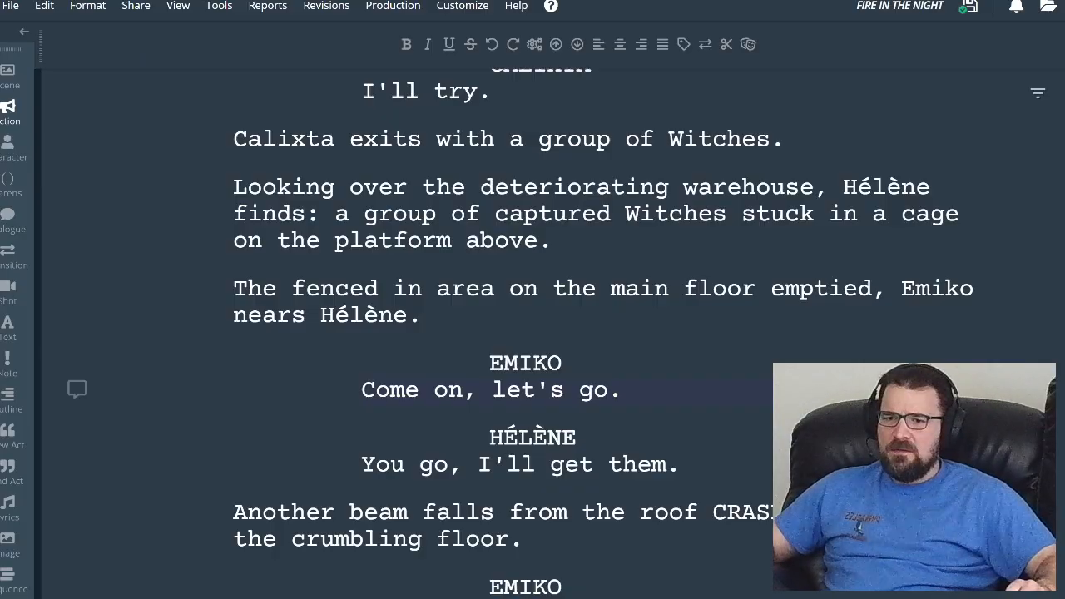
scroll(532, 333, "down", 2)
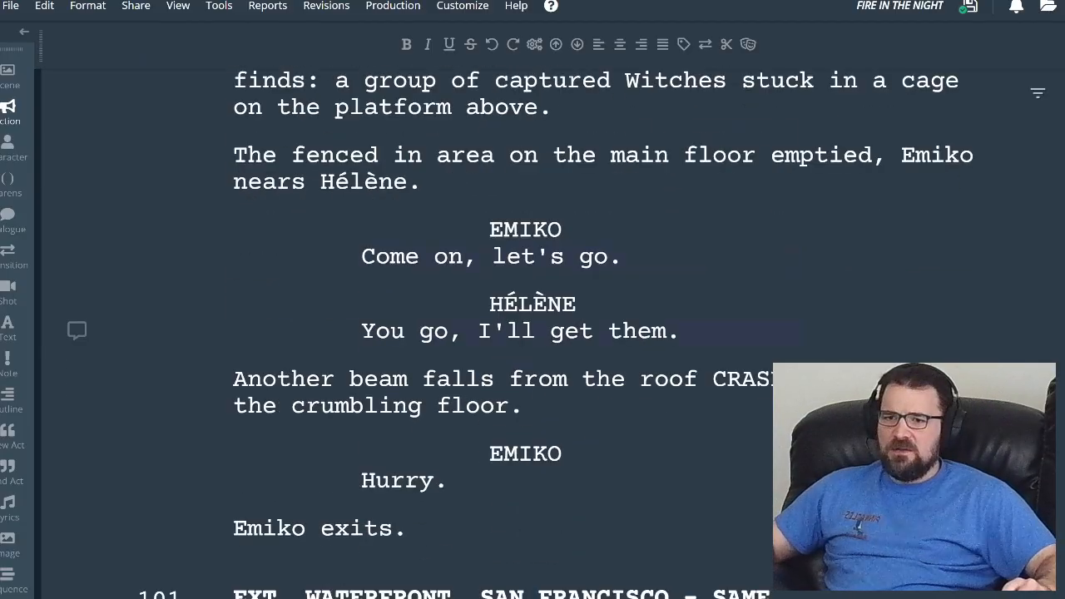
scroll(532, 333, "up", 4)
scroll(532, 333, "down", 2)
scroll(533, 333, "down", 2)
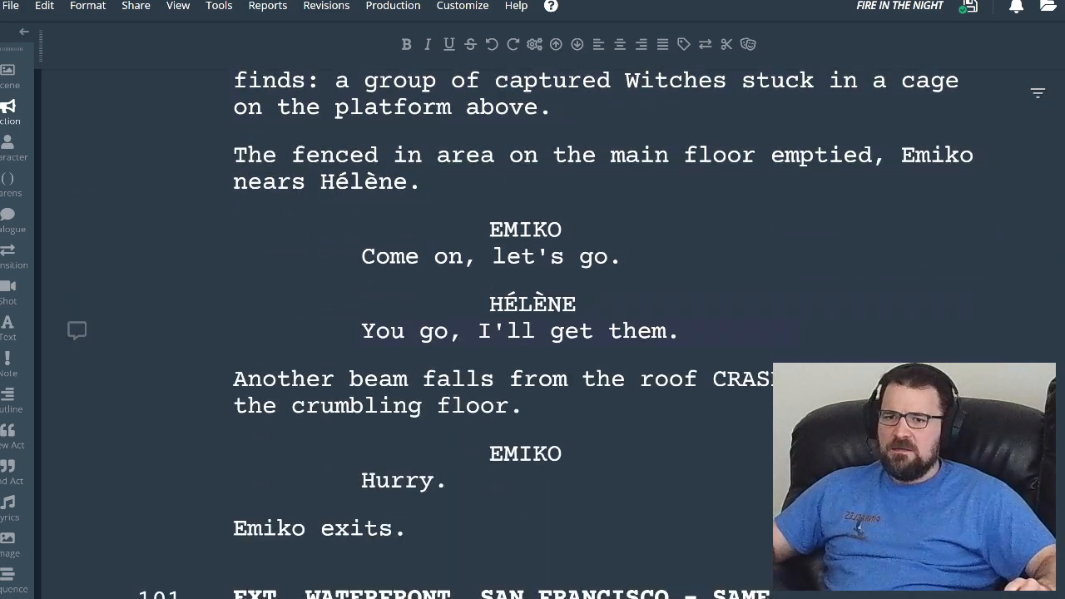
- Insert "an exhausted" before "Hélène" in the action line where Emiko nears her on the emptied main floor
left_click(697, 332)
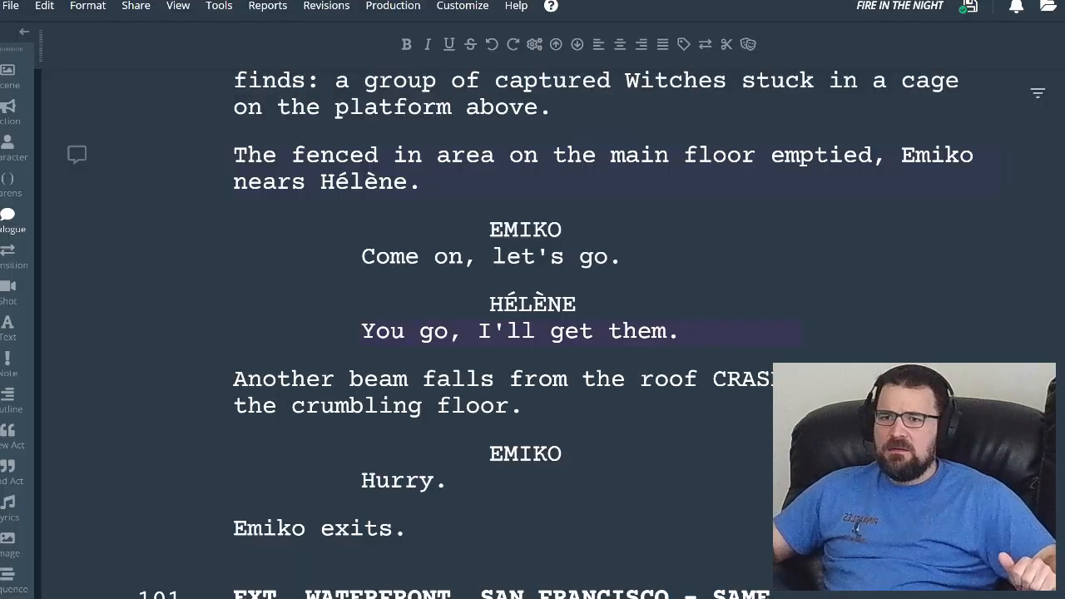
scroll(532, 333, "up", 3)
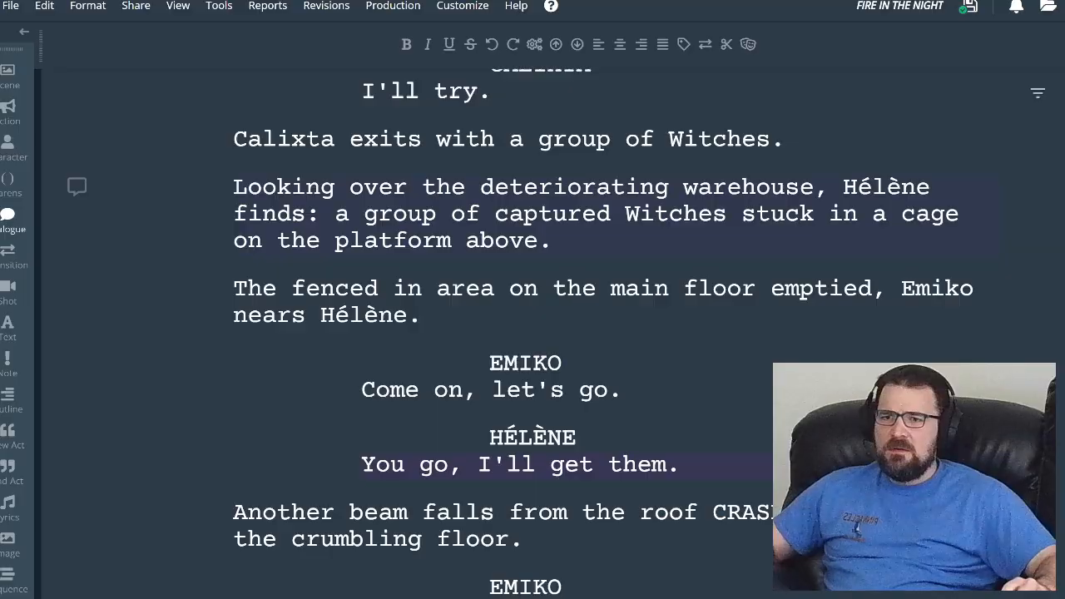
left_click(320, 316)
type("an exh")
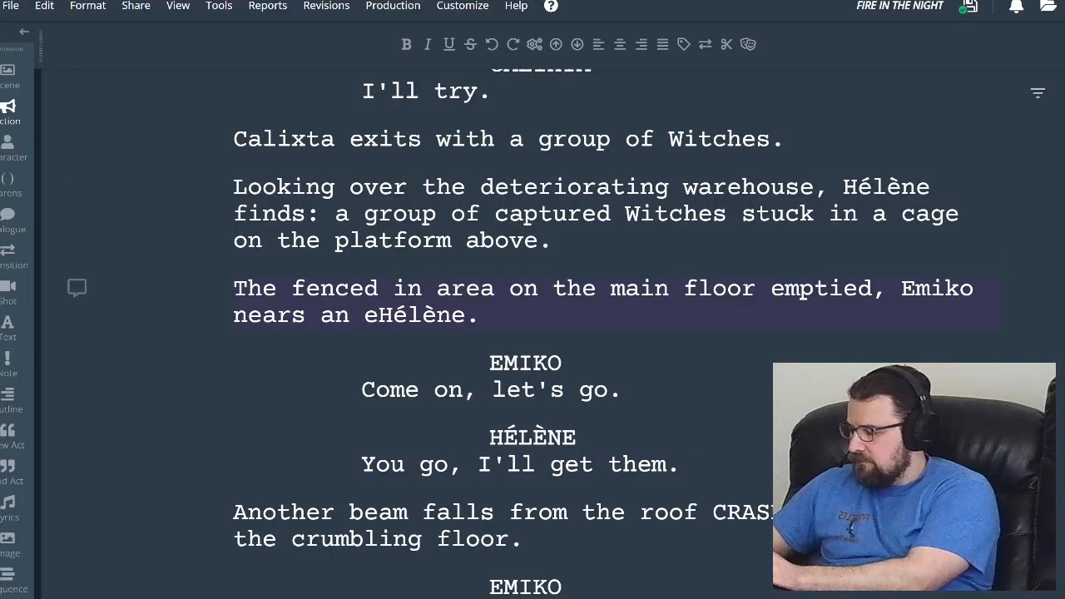
type("austed")
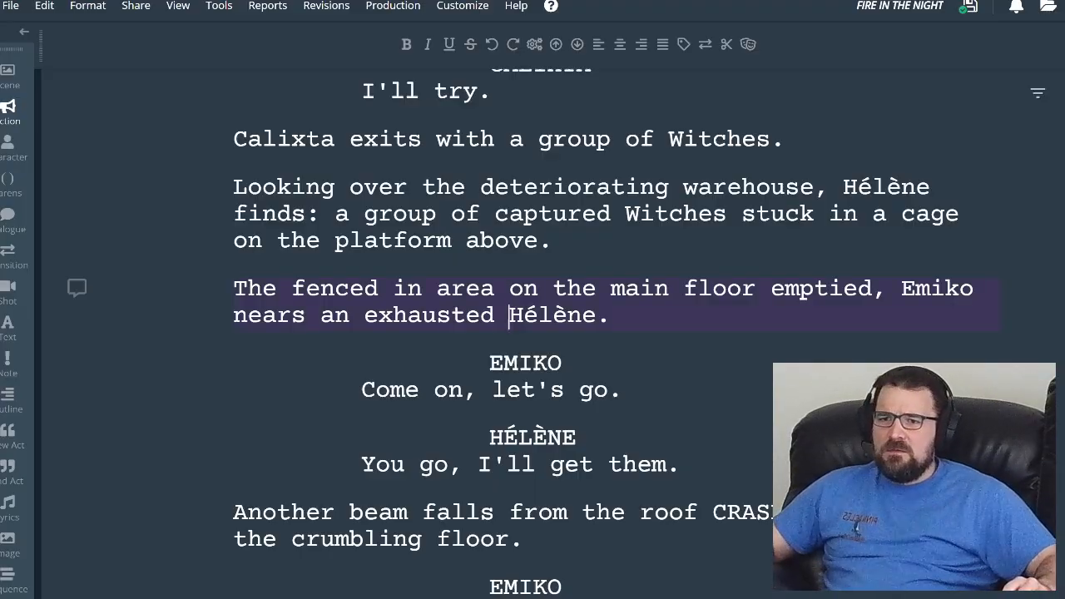
- Add a new dialogue cue for EMIKO directly below Hélène's line "You go, I'll get them."
left_click(695, 466)
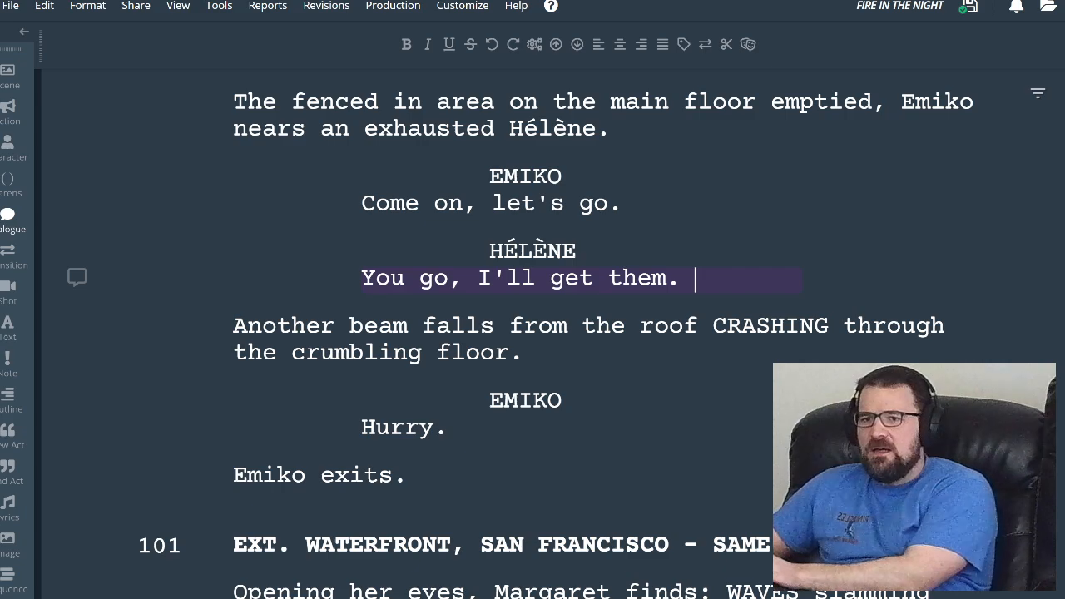
key("Return")
key("Return")
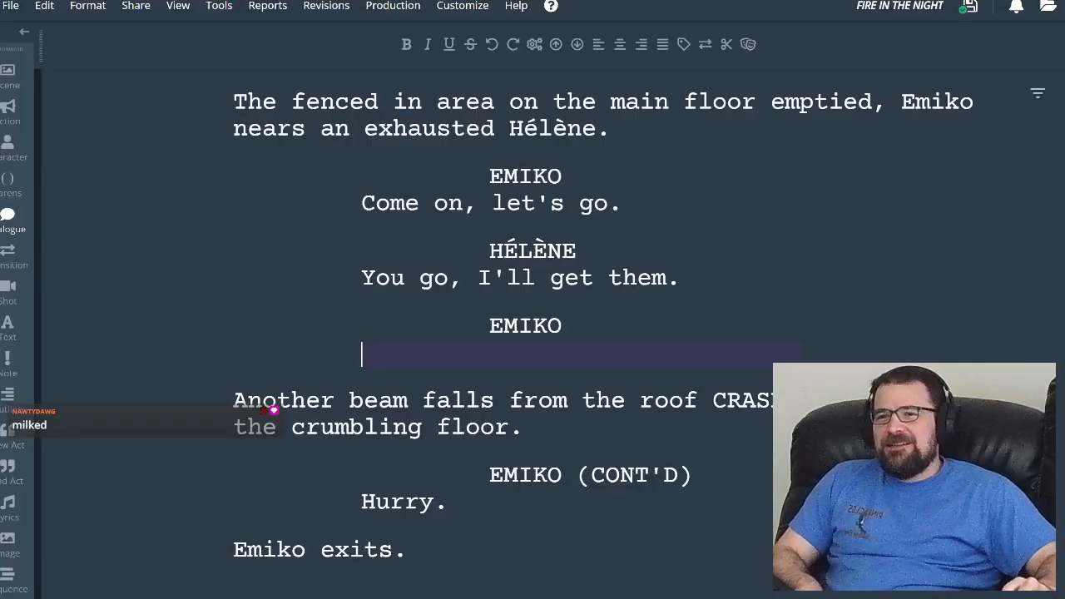
- Switch to the WordHippo thesaurus and look up synonyms for "drained"
key("alt+Tab")
double_click(349, 7)
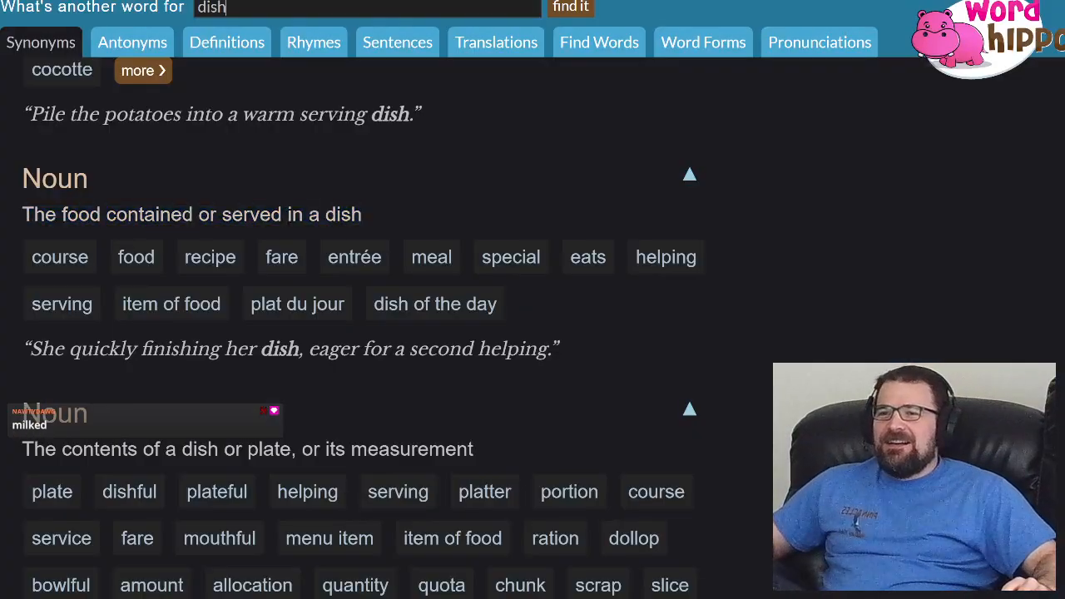
type("drained")
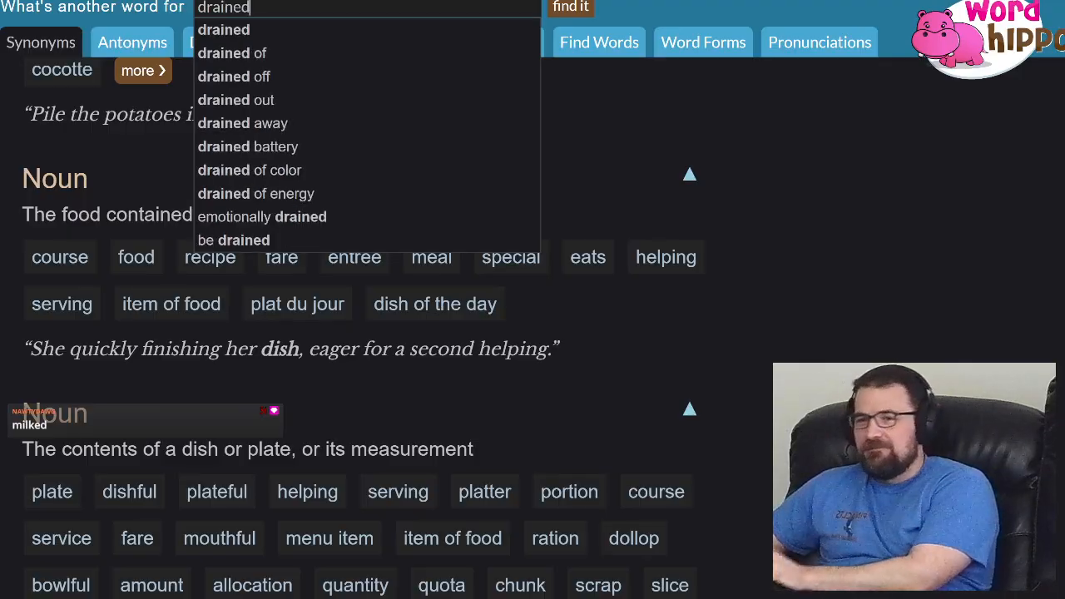
key("Return")
scroll(532, 328, "down", 2)
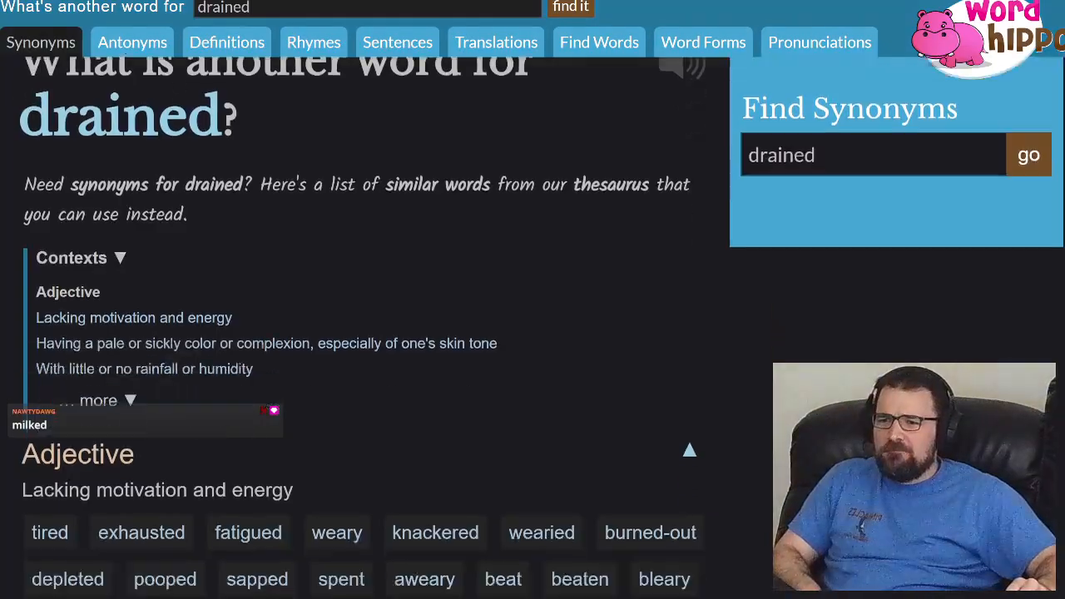
scroll(366, 333, "down", 1)
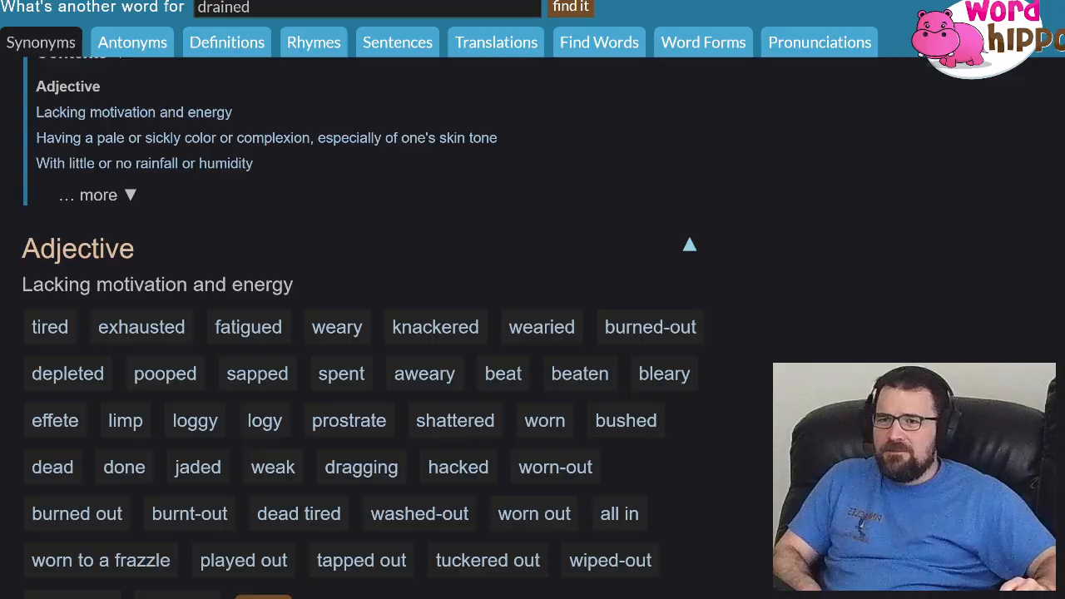
- Return to the screenplay and write "You're spent --" as Emiko's new line of dialogue
left_click(392, 1)
type("You're spent")
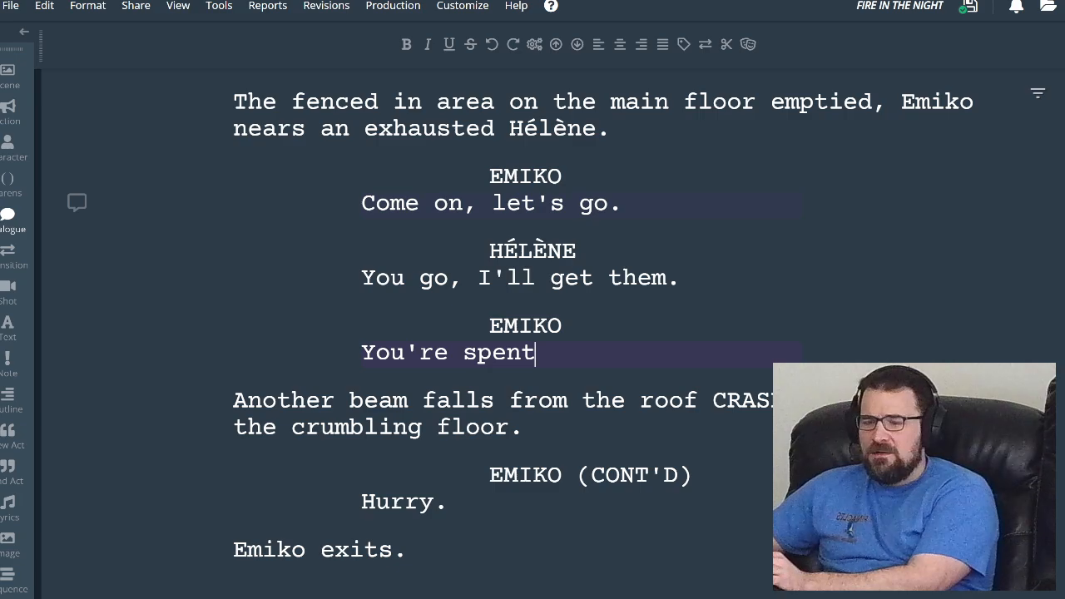
type("--")
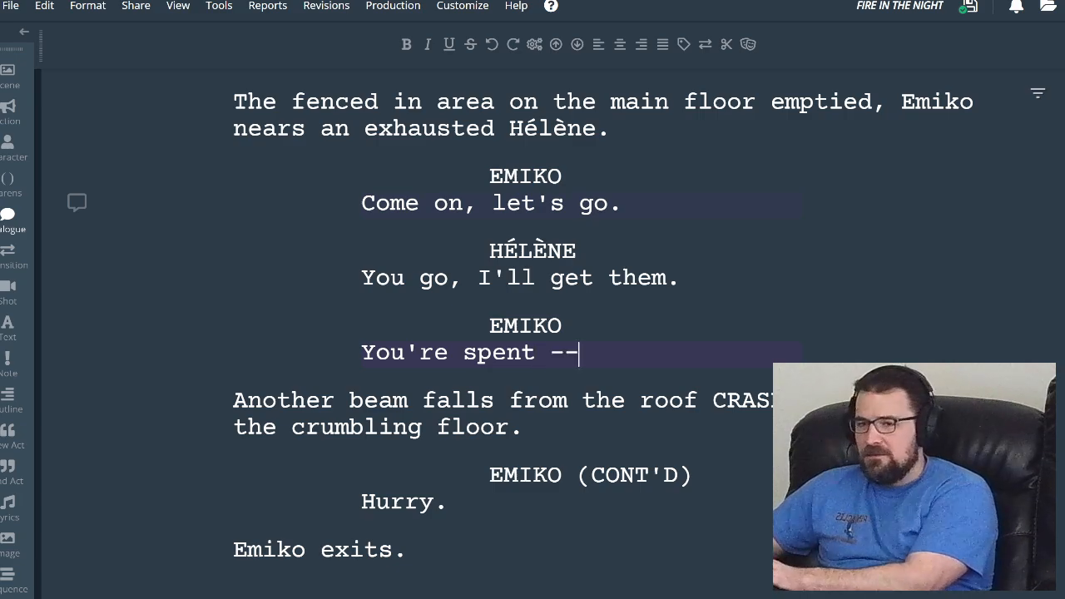
- Add a dialogue cue for HÉLÈNE directly below Emiko's line "You're spent --"
key("Return")
key("Tab")
key("Return")
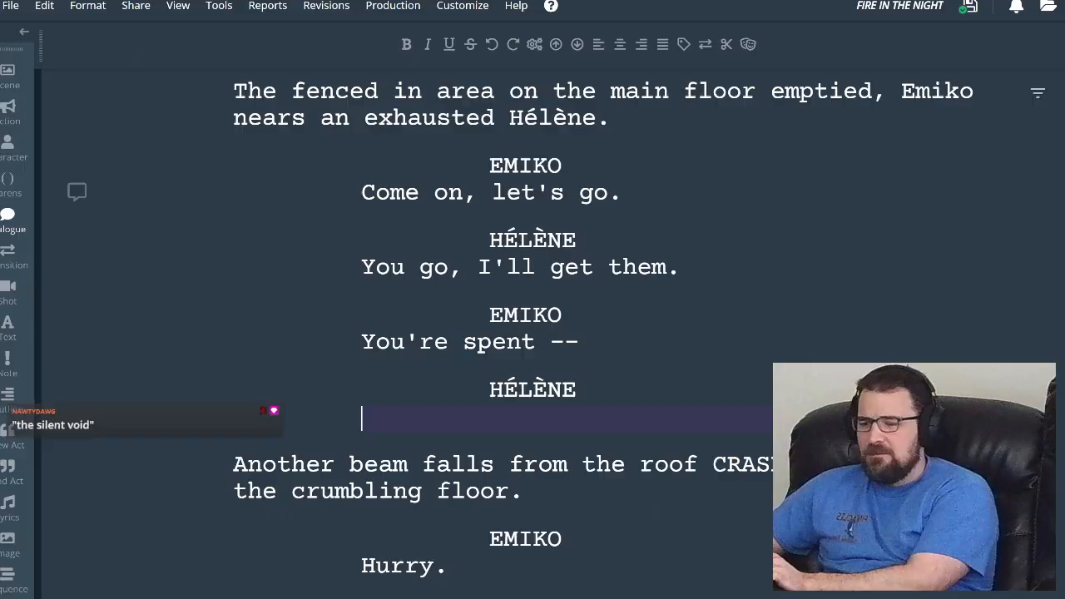
type("I can")
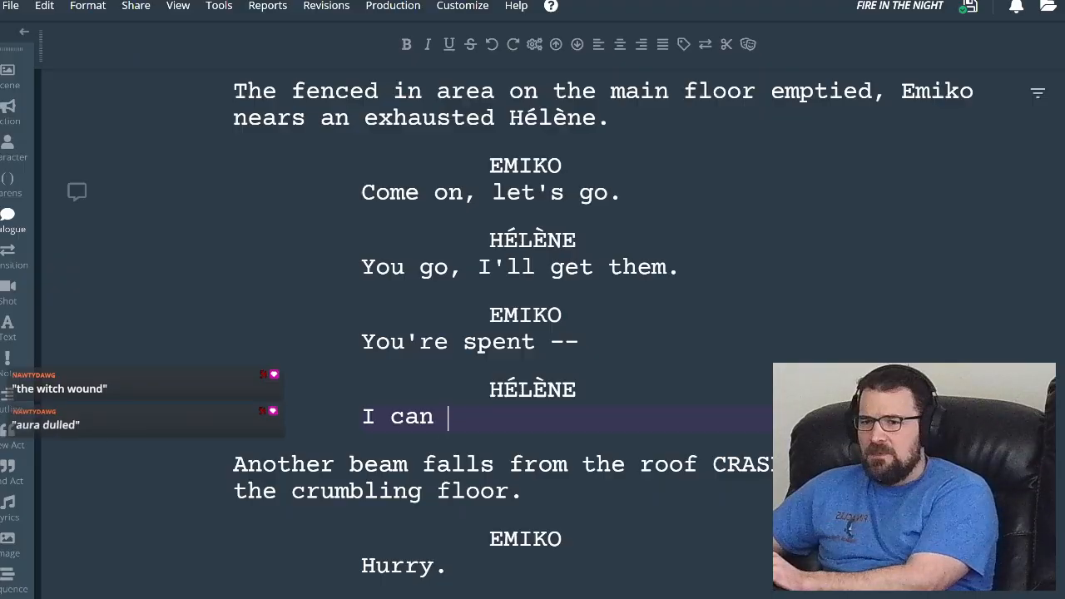
key("BackSpace")
key("BackSpace")
key("BackSpace")
key("BackSpace")
key("BackSpace")
key("BackSpace")
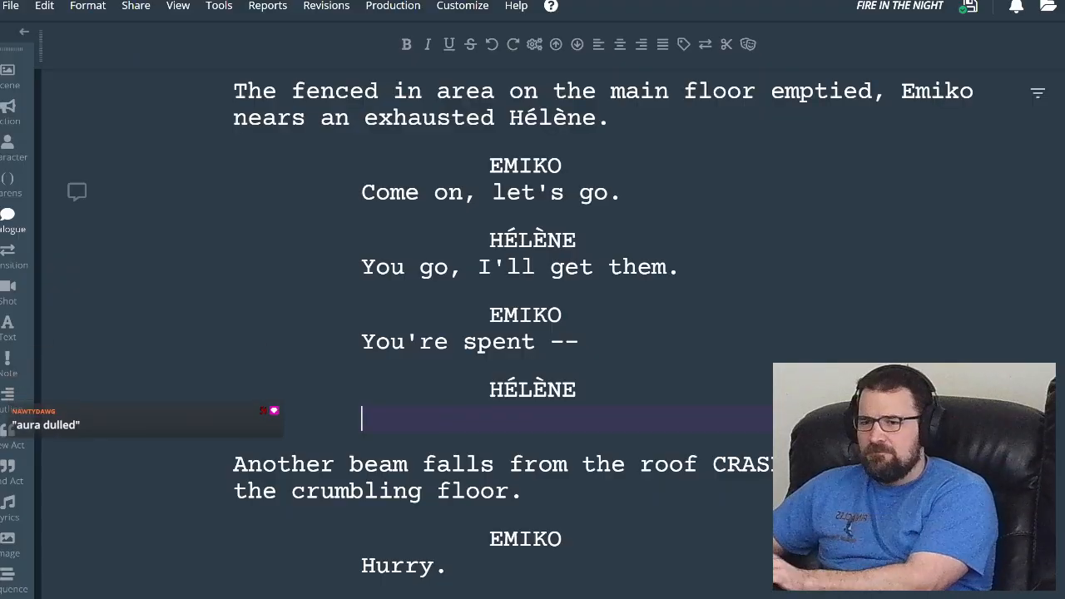
- Write "I'll get them." as Hélène's reply to Emiko and add the parenthetical "(resolved)" above it
type("I'll g")
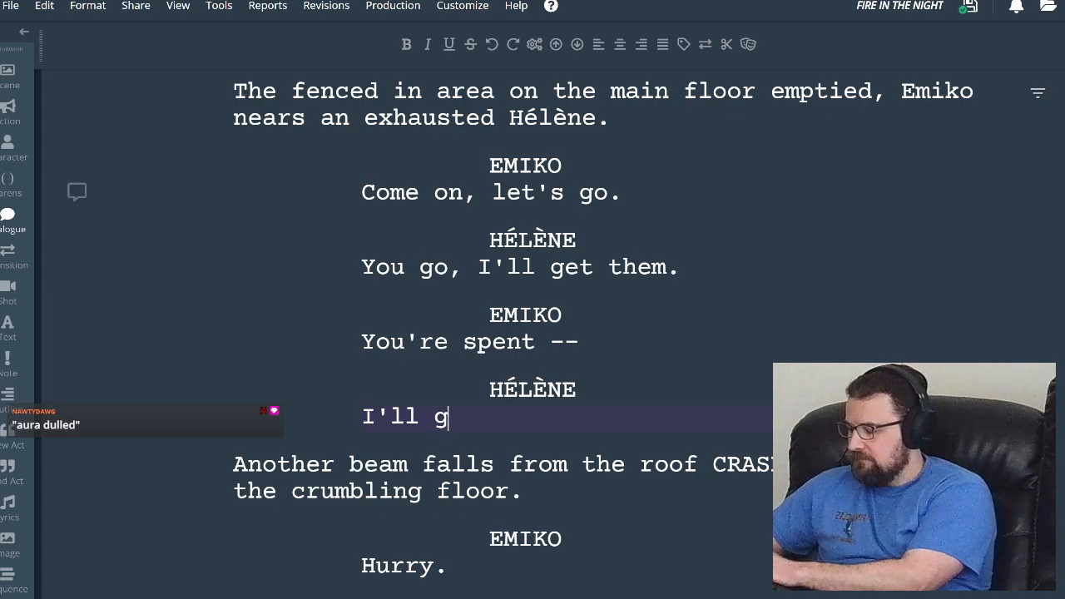
type("et them.")
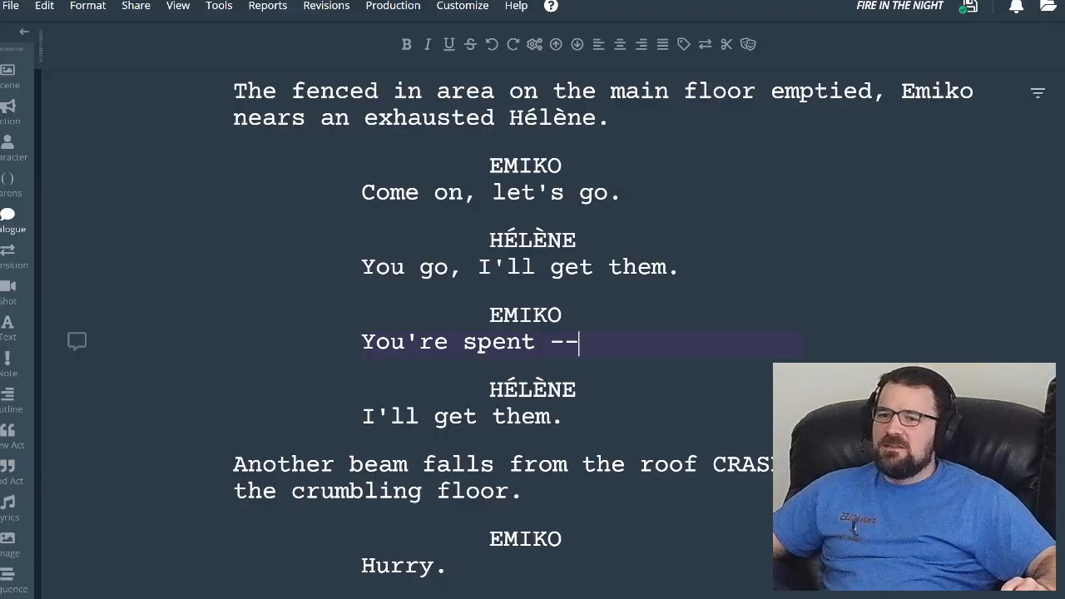
left_click(576, 390)
key("Return")
type("(")
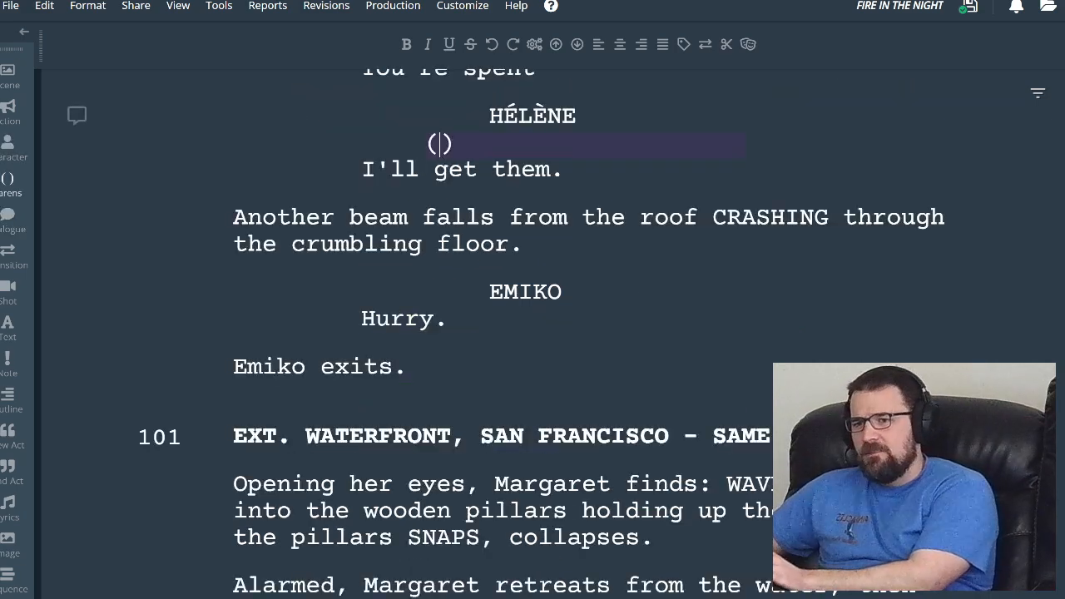
type("resolved")
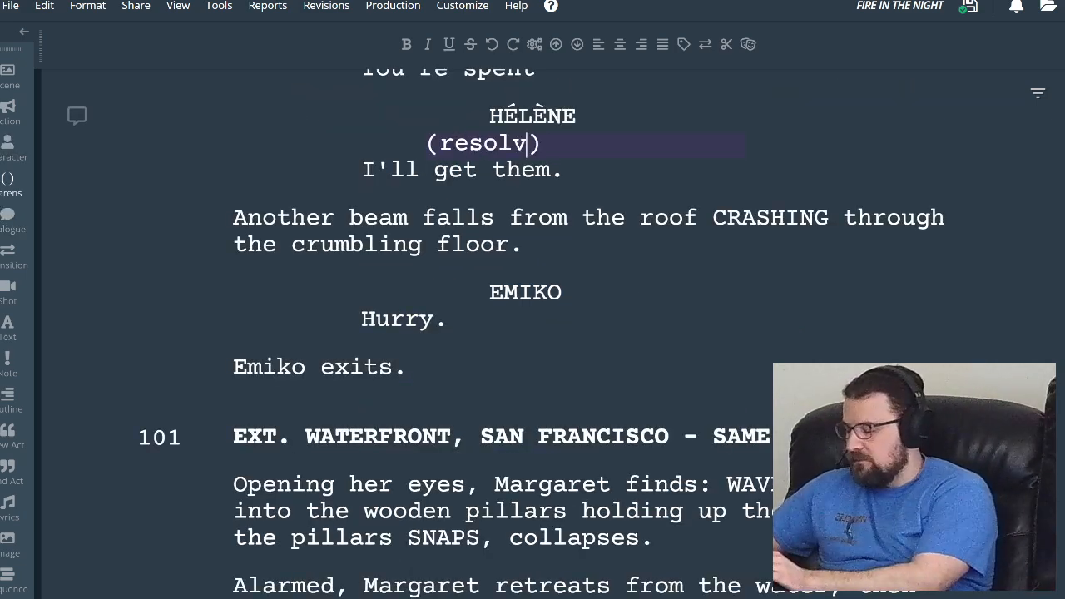
left_click(537, 244)
scroll(537, 245, "up", 1)
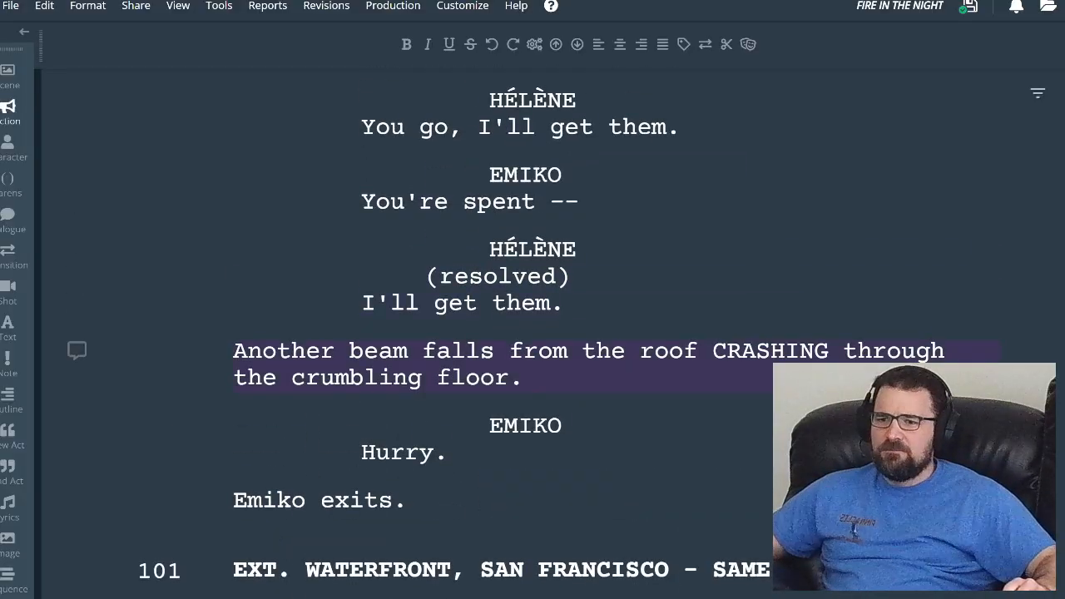
scroll(532, 333, "down", 2)
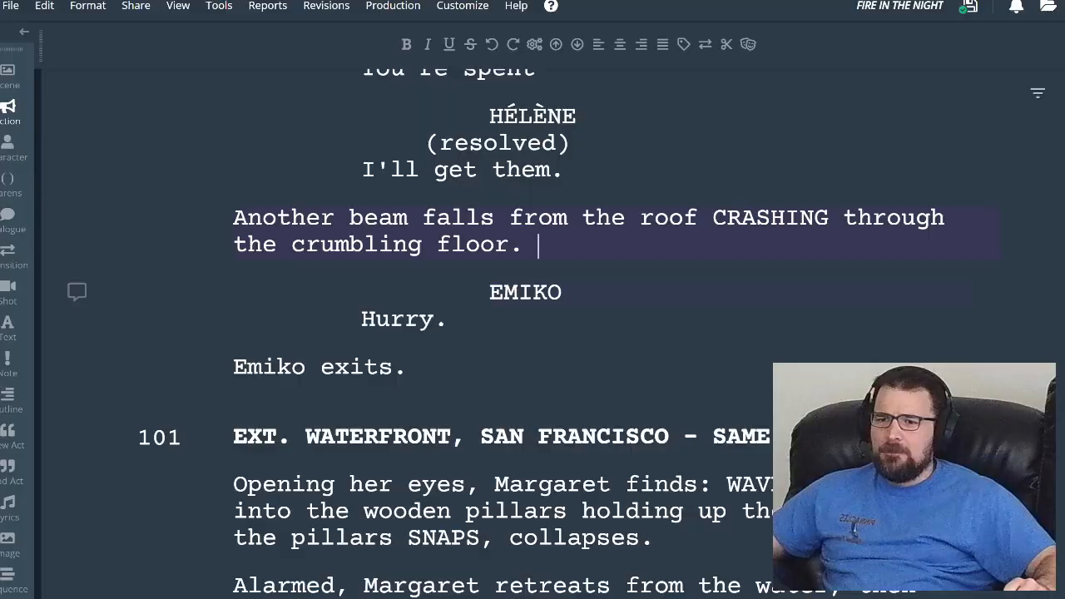
- Place the text cursor before "Hélène twists her hands above her head." in scene 102
scroll(532, 333, "down", 2)
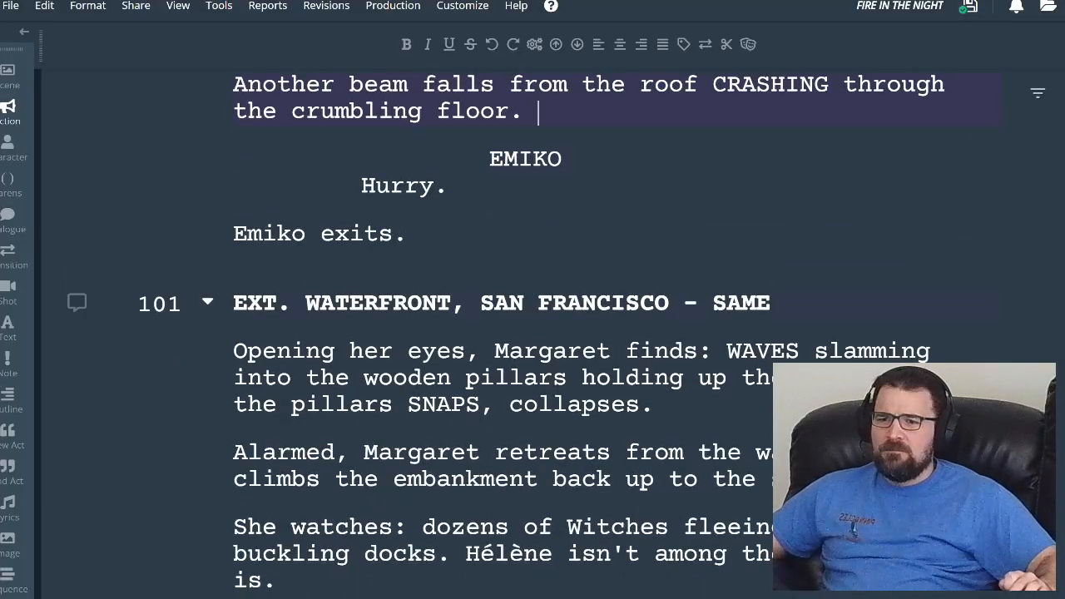
scroll(532, 332, "down", 2)
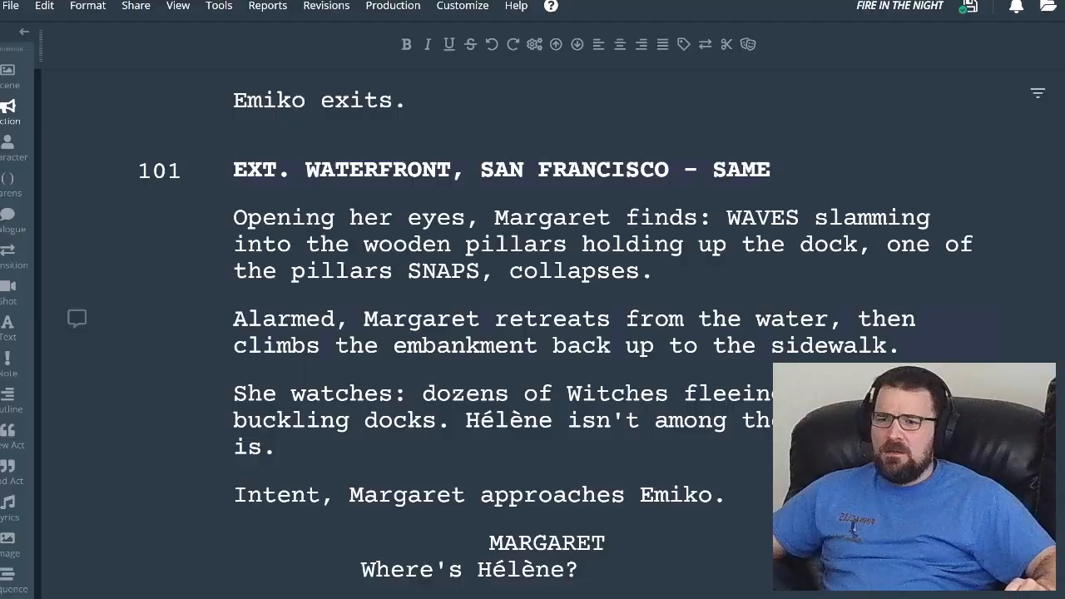
scroll(533, 332, "down", 8)
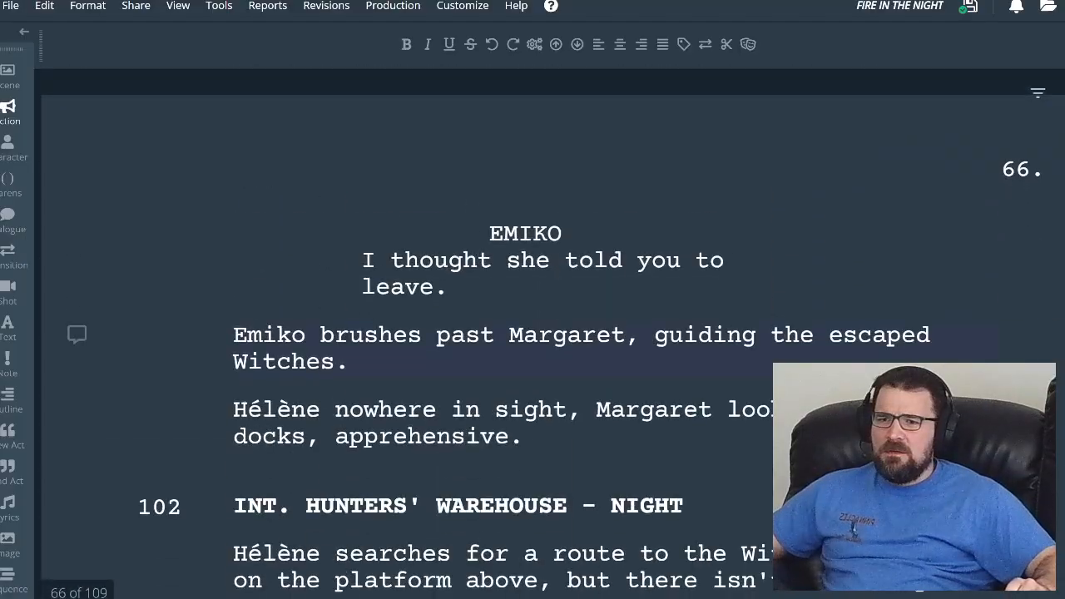
scroll(532, 333, "down", 5)
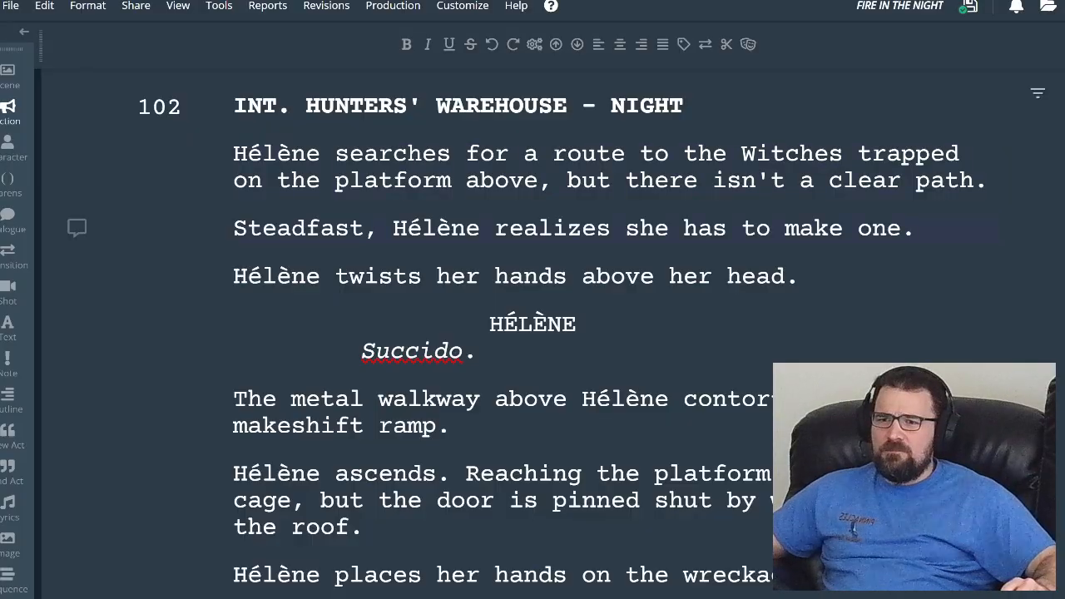
left_click(234, 277)
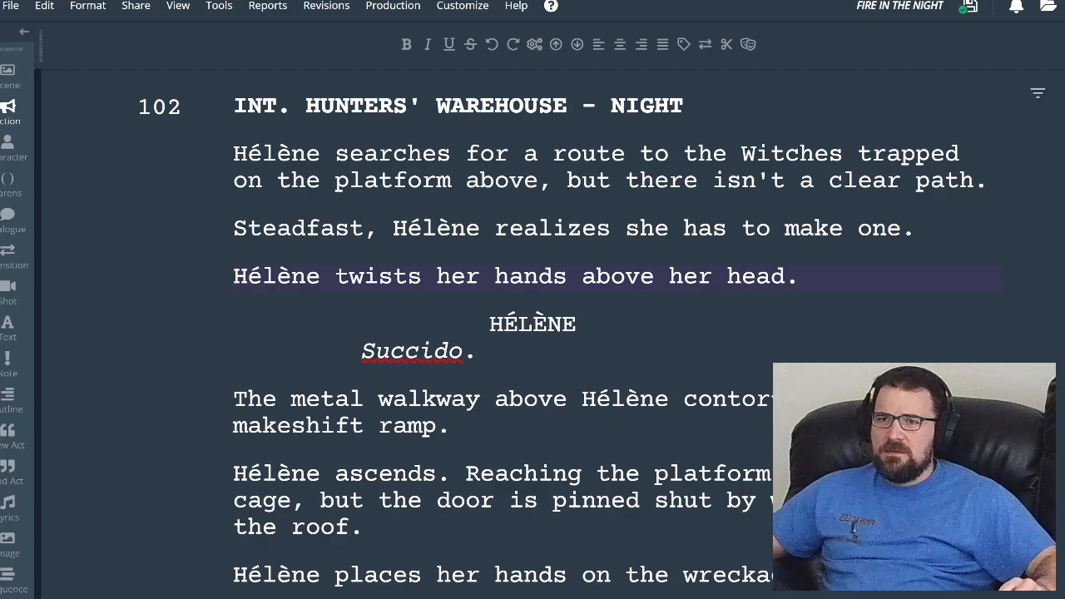
- Switch to the WordHippo thesaurus and look up synonyms for "tired"
key("ctrl+Tab")
key("ctrl+a")
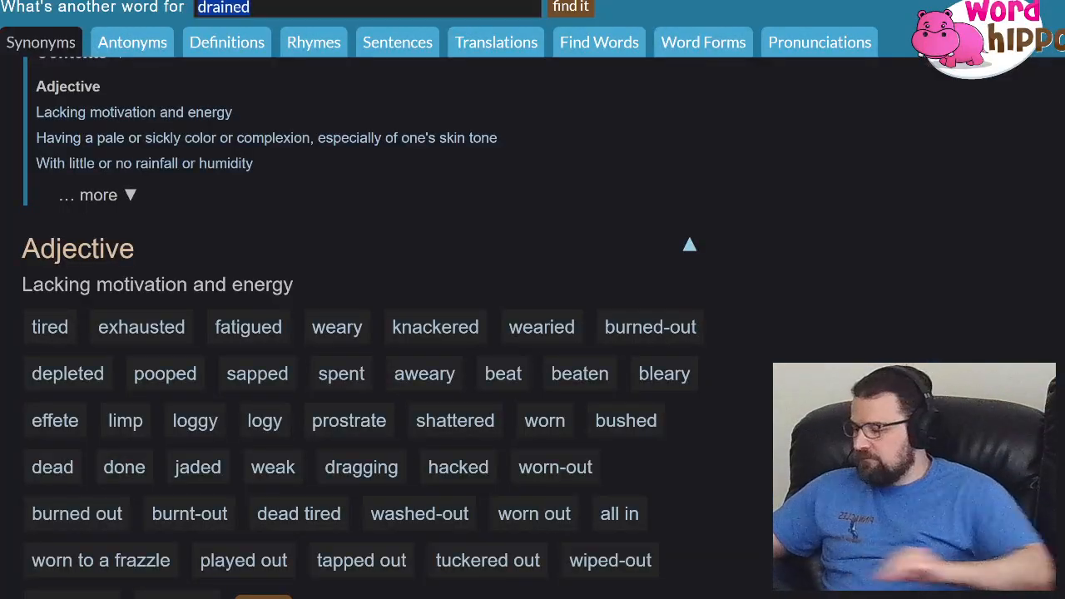
type("tired")
key("Return")
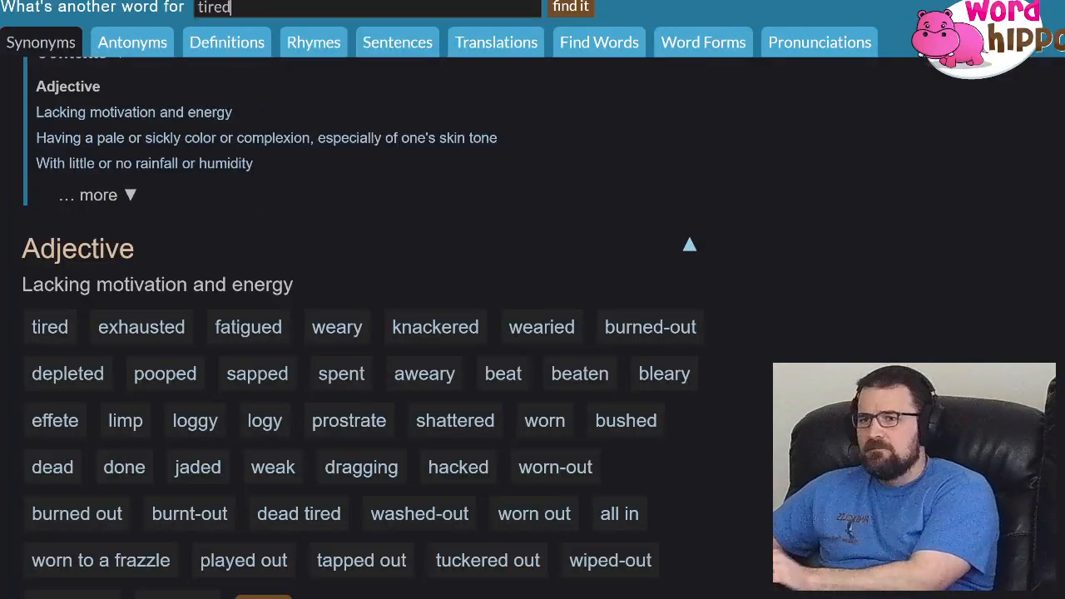
scroll(533, 332, "down", 2)
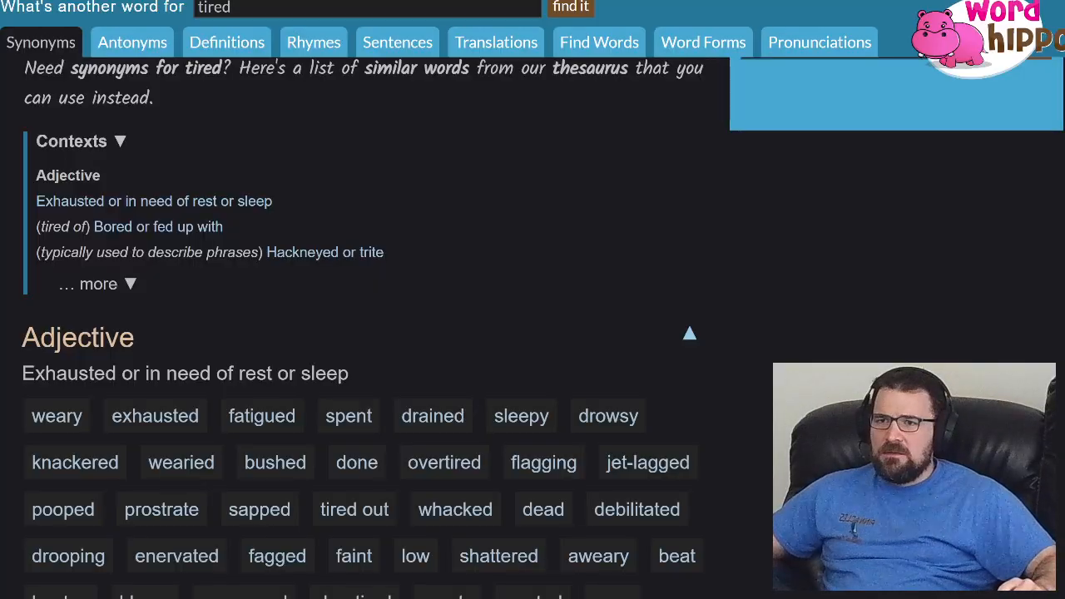
key("ctrl+shift+Tab")
key("ctrl+Tab")
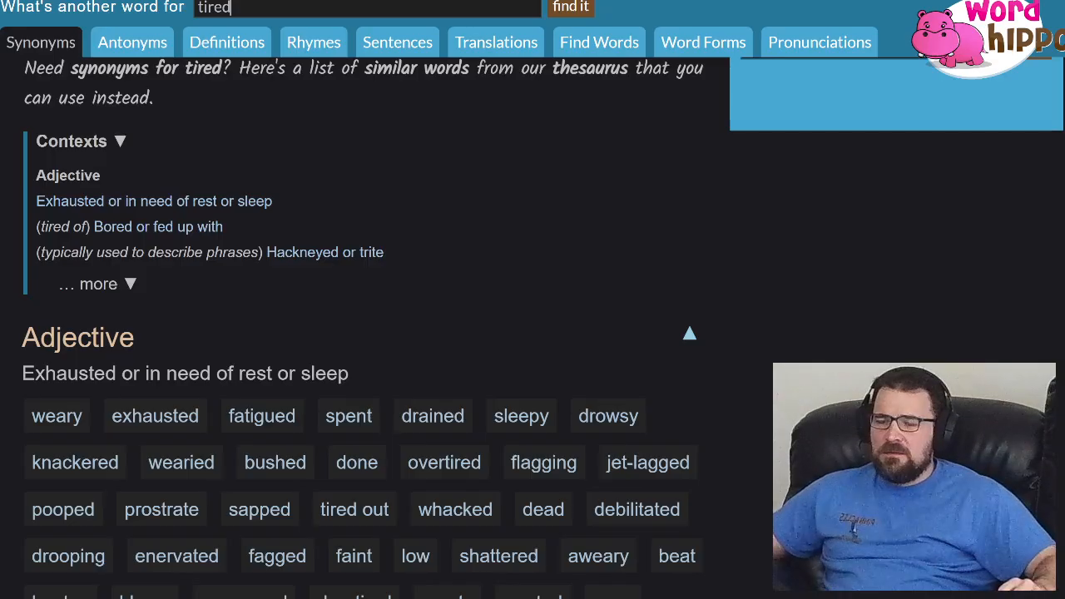
- Return to the screenplay and add "Fatigued," before "Hélène twists her hands above her head." in scene 102
key("ctrl+shift+Tab")
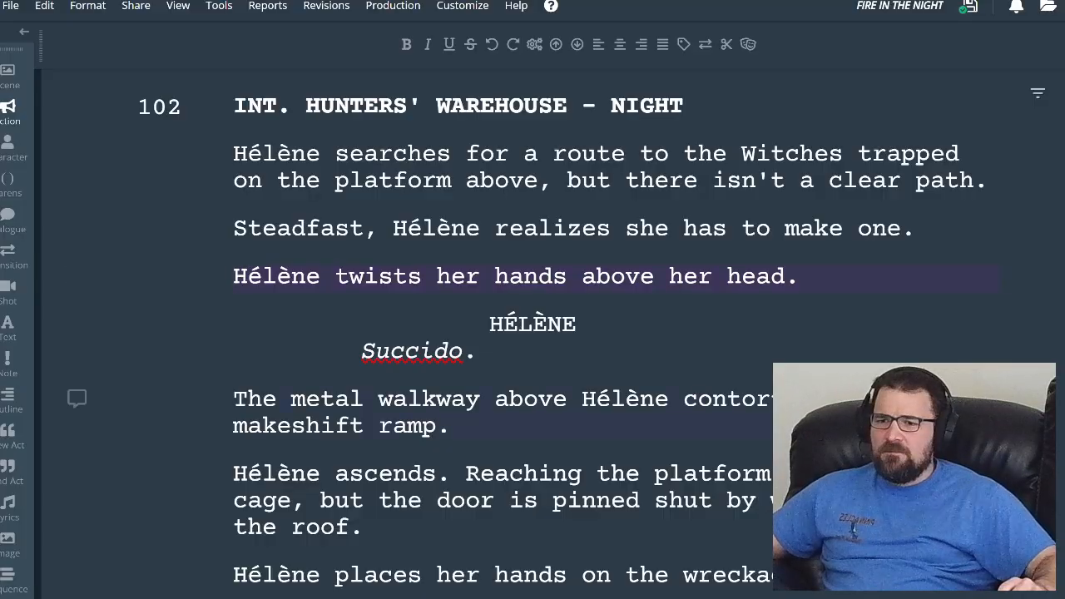
left_click(234, 473)
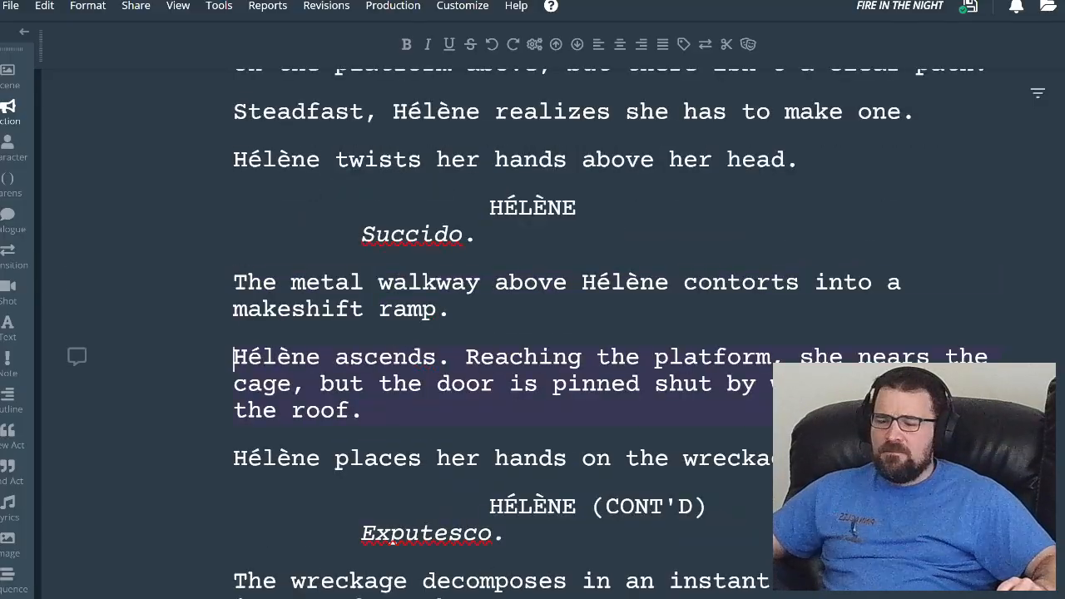
left_click(234, 161)
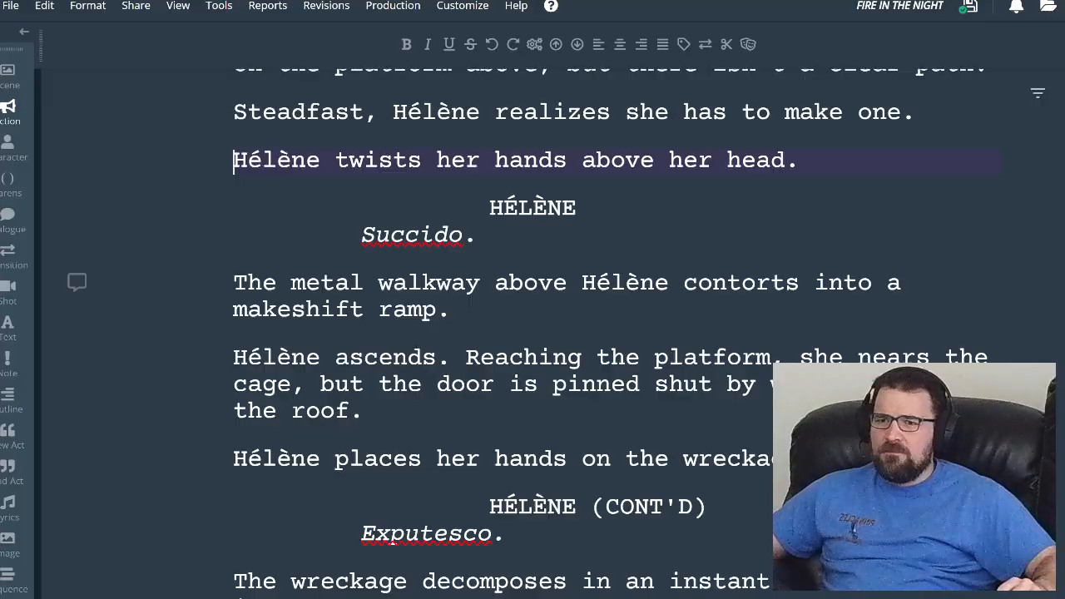
type("Fatigued,")
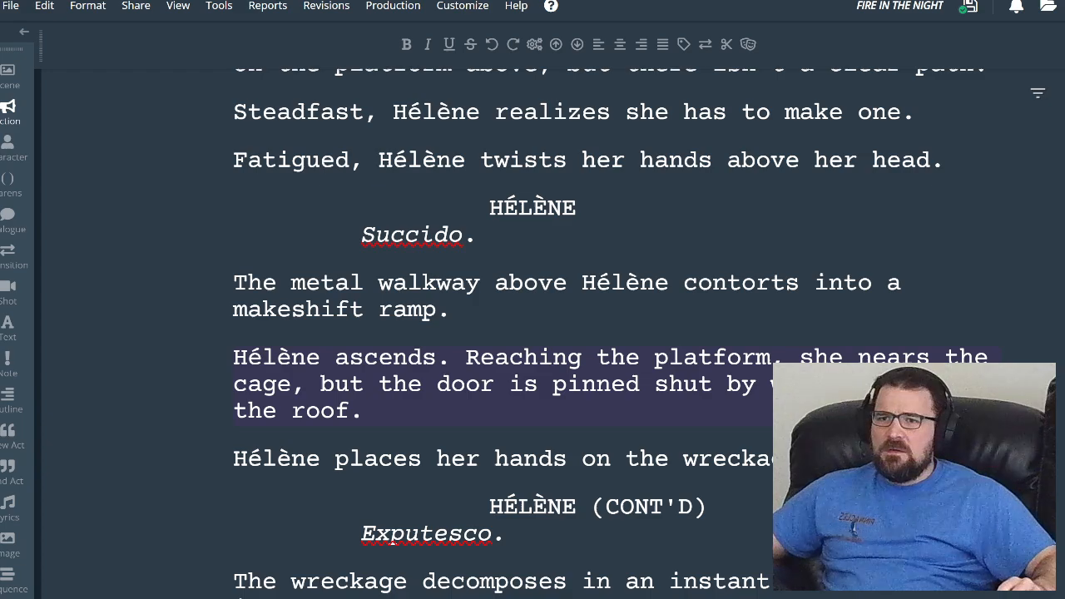
- Recheck the "tired" synonyms in WordHippo, then add "Drained," before "Hélène ascends." in the screenplay
key("alt+Tab")
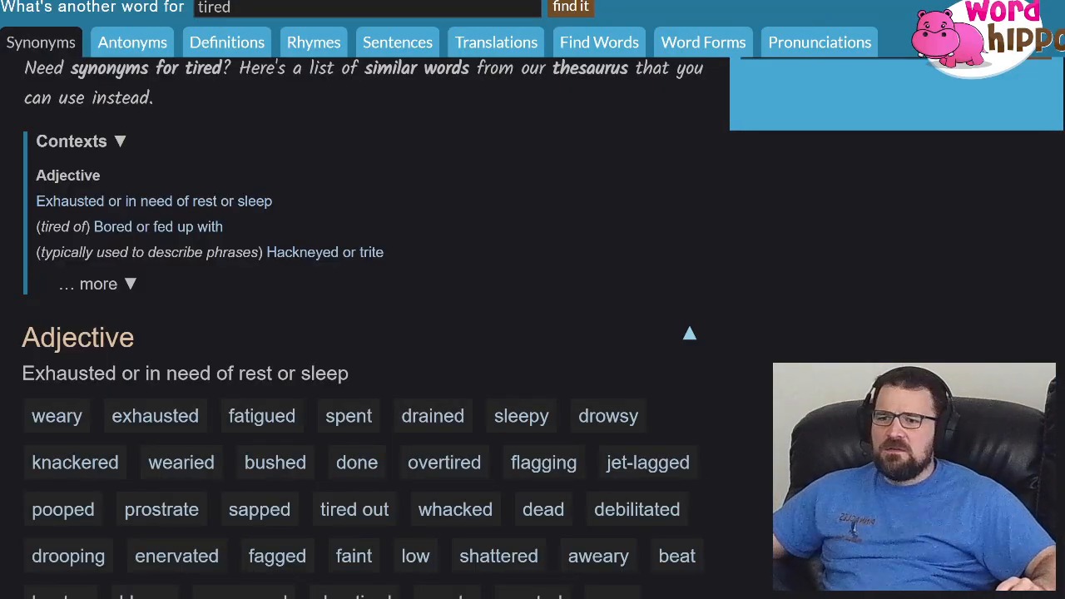
key("alt+Tab")
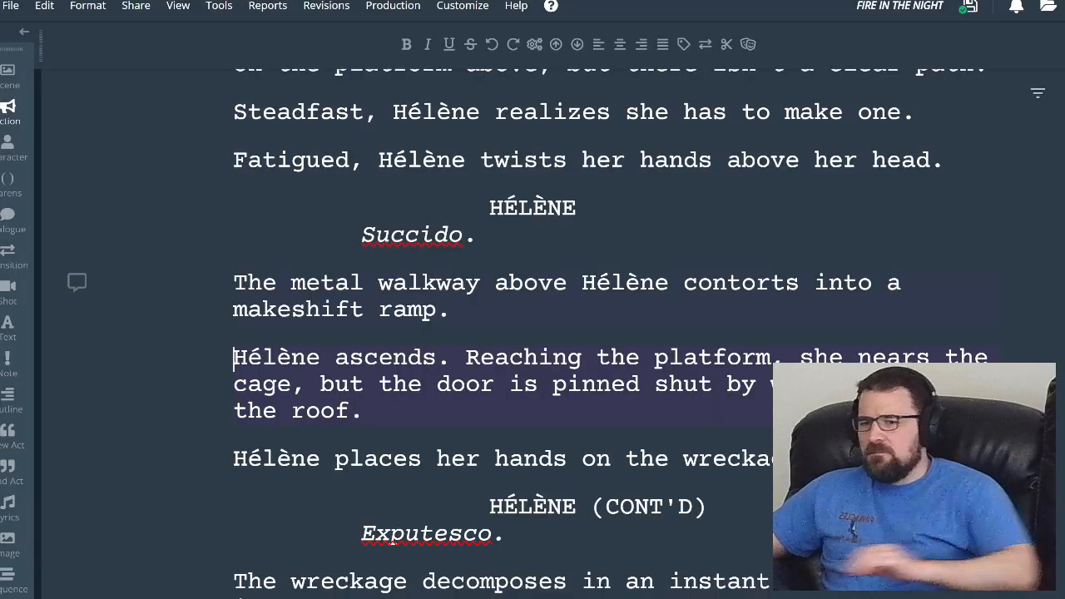
type("Drained,")
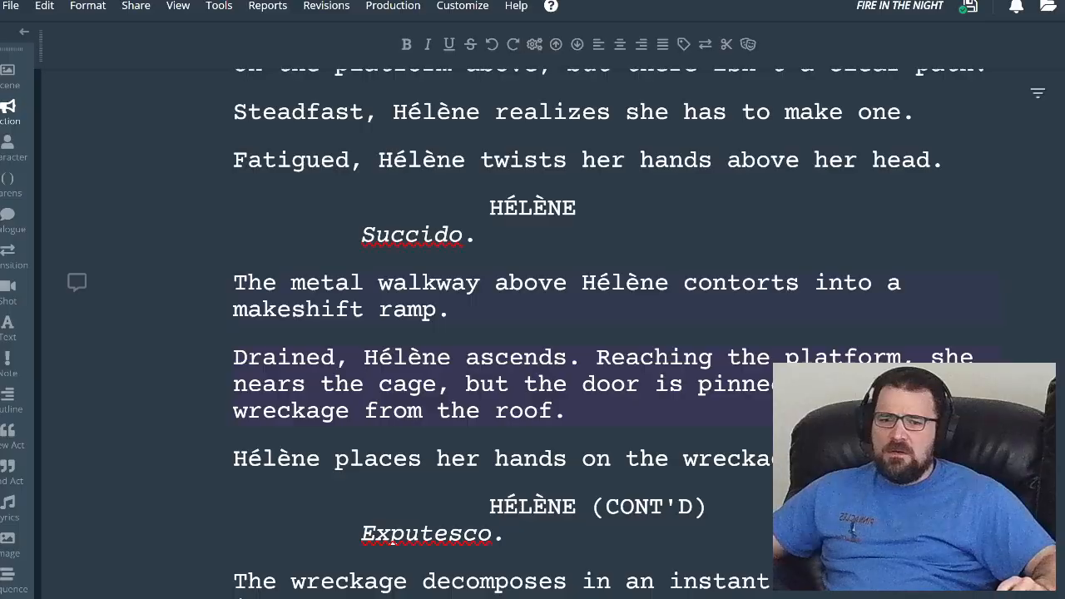
- Begin the action line "Hélène places her hands on the wreckage." with "Trying to focus through her"
scroll(532, 333, "down", 2)
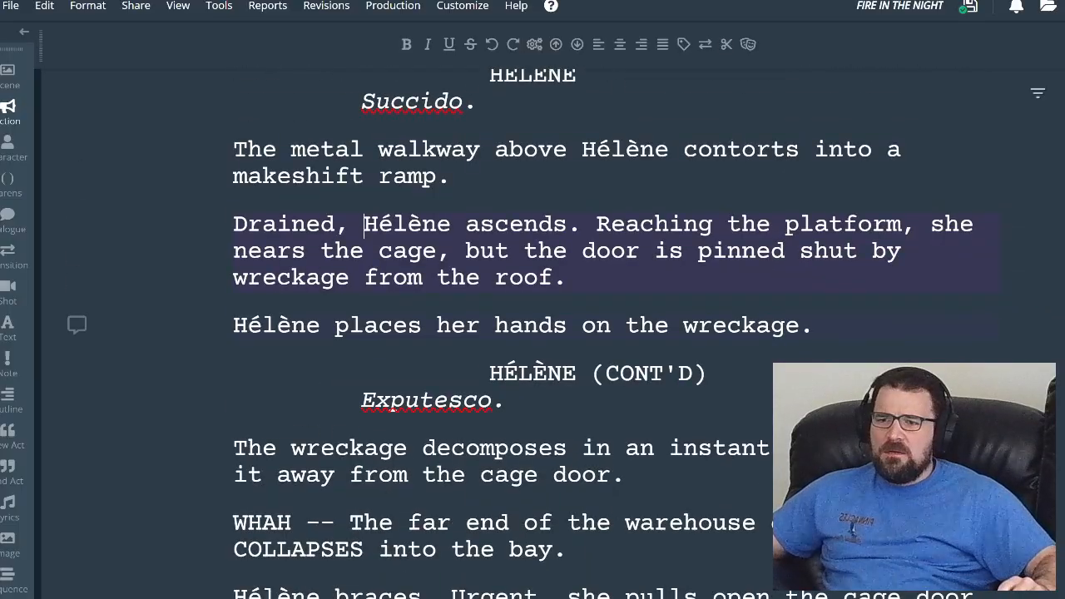
left_click(235, 326)
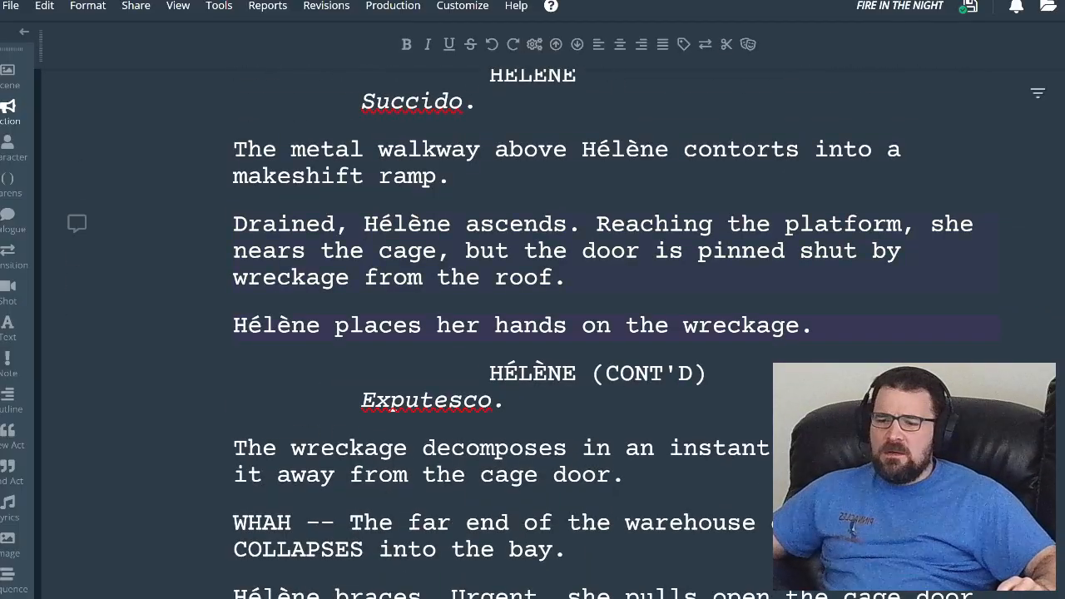
type("Foc")
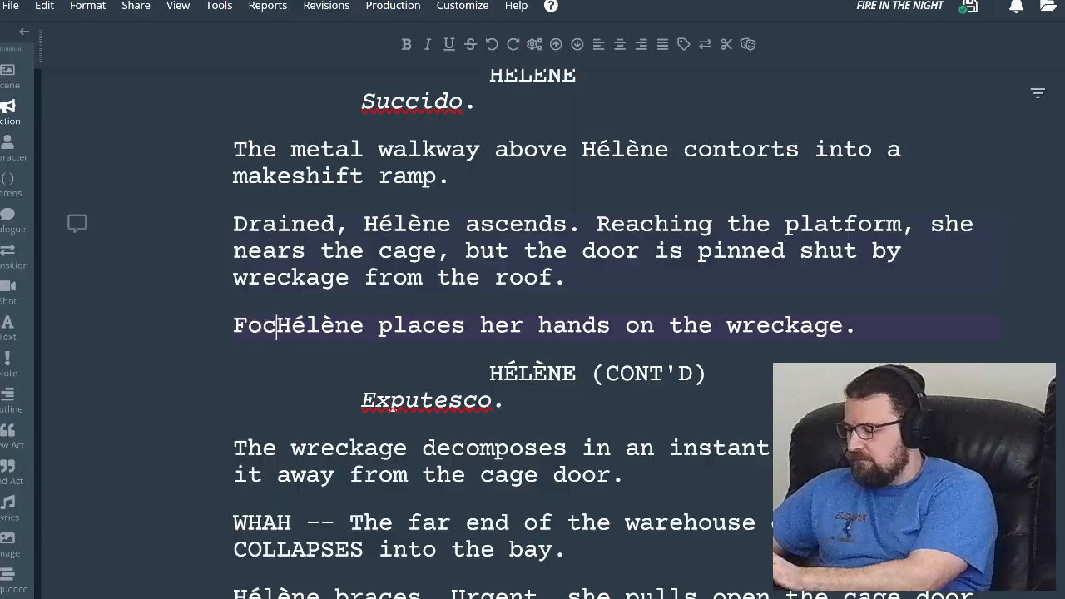
key("BackSpace")
key("BackSpace")
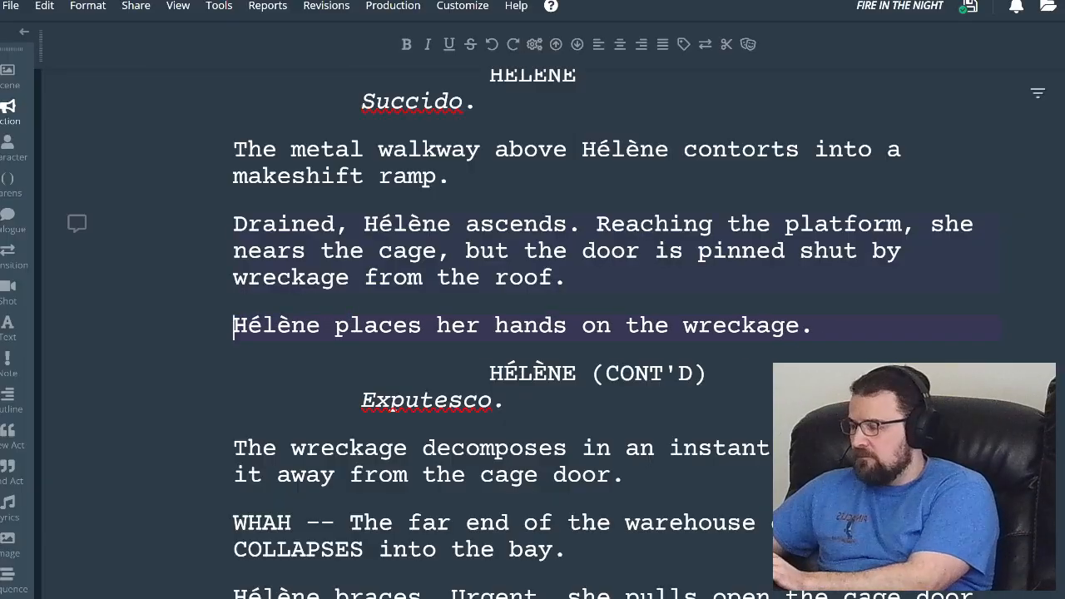
type("Trying to foc")
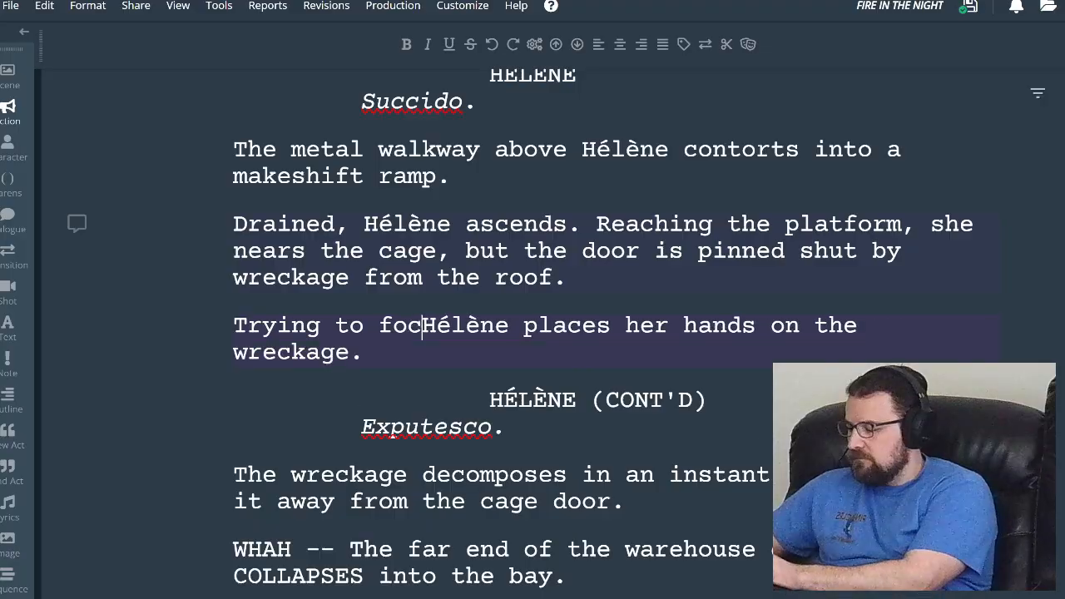
type("us through ")
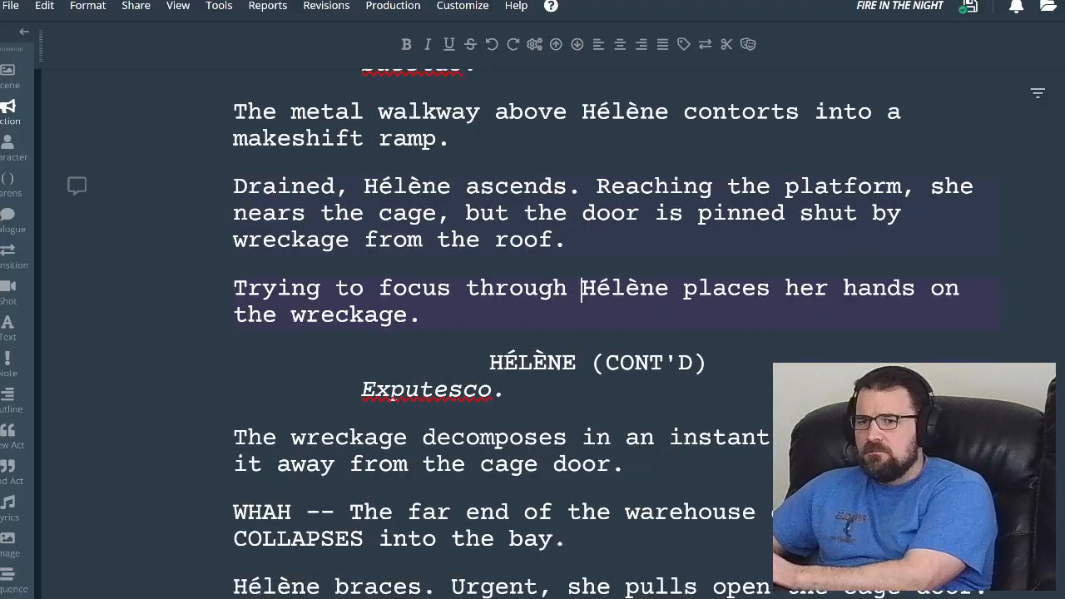
type("her")
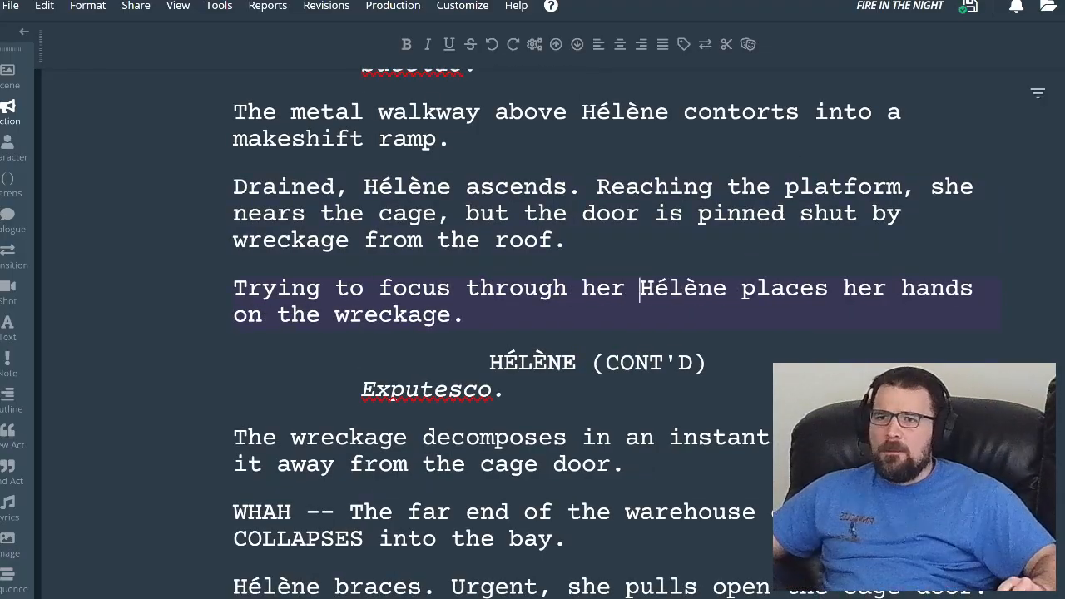
- Switch to the WordHippo thesaurus and look up synonyms for "exhaustion"
key("alt+Tab")
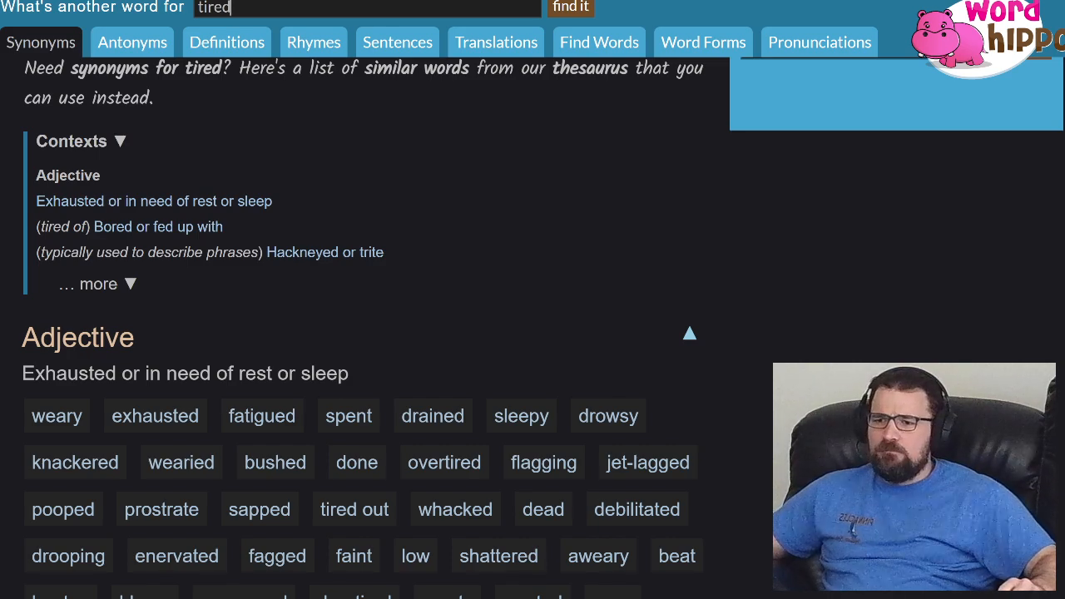
scroll(357, 332, "down", 1)
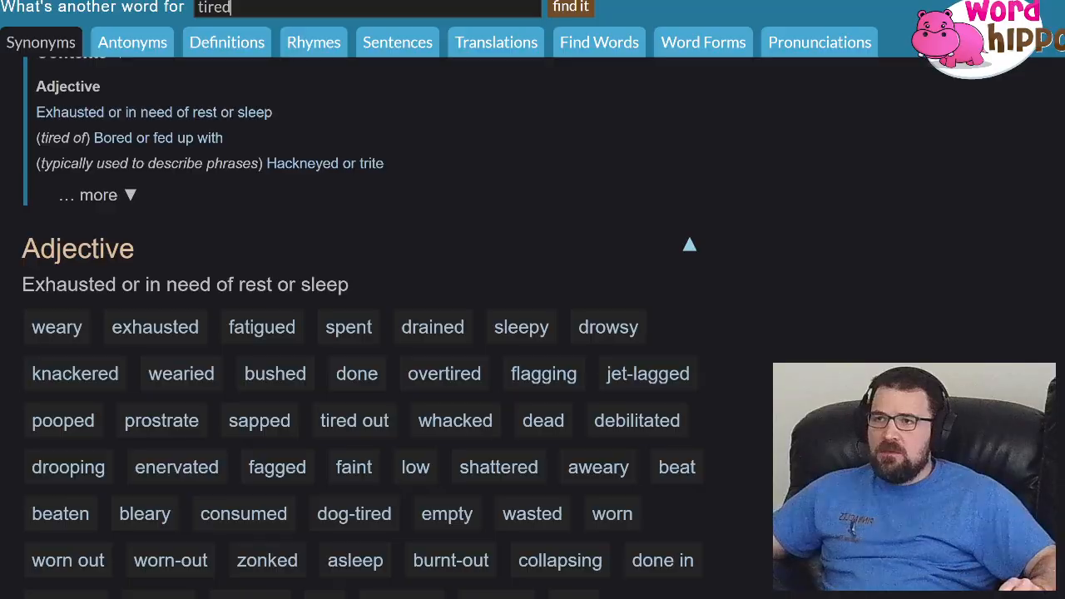
double_click(366, 7)
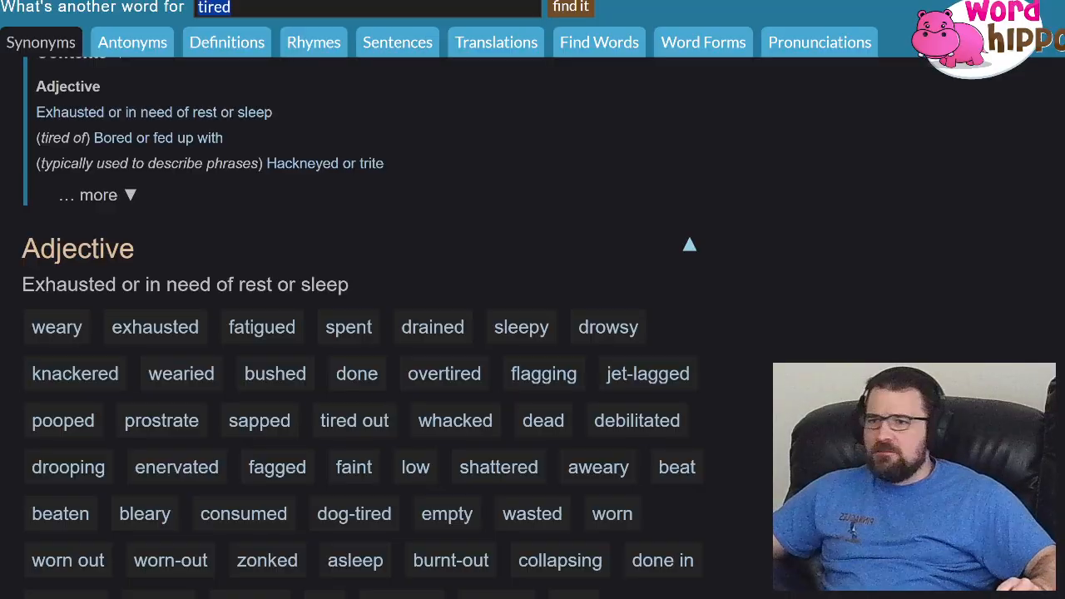
type("exhaustion")
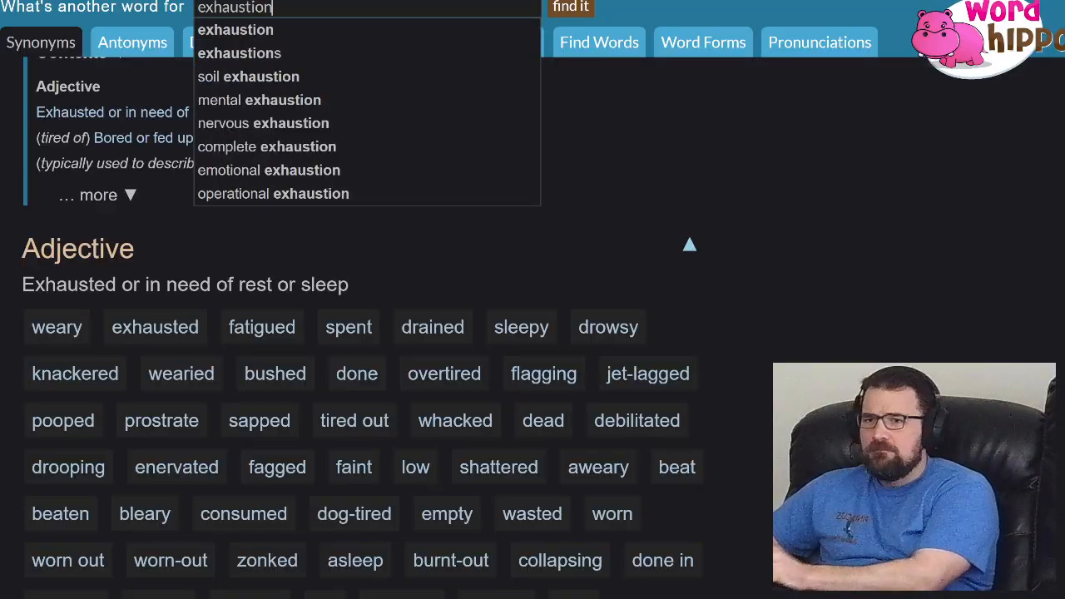
key("Return")
scroll(366, 332, "down", 2)
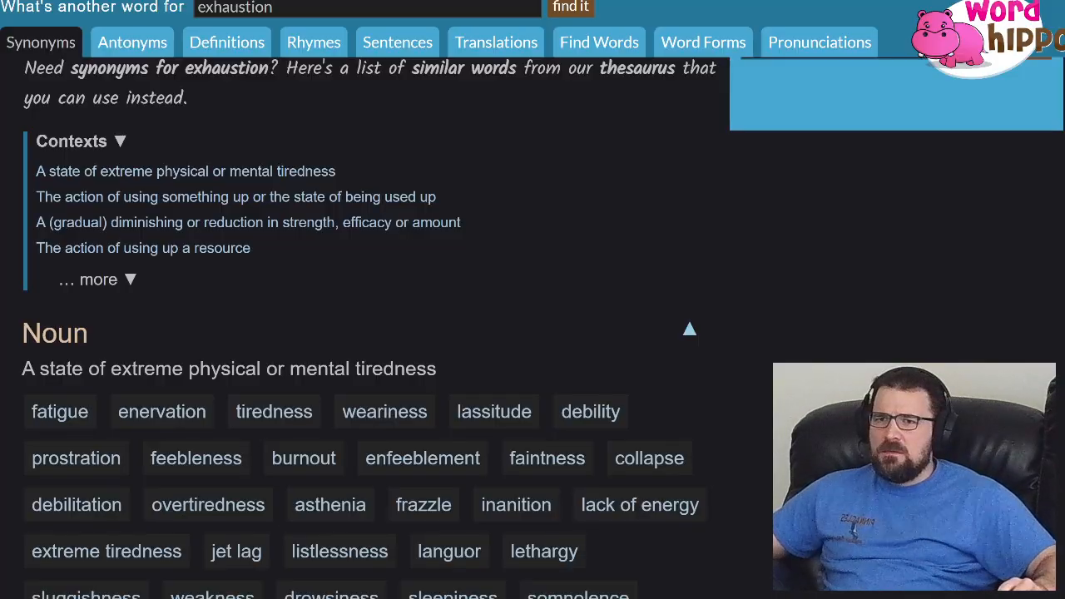
- Return to the screenplay and complete the opening phrase before "Hélène places her hands" with "exhaustion,"
key("alt+Tab")
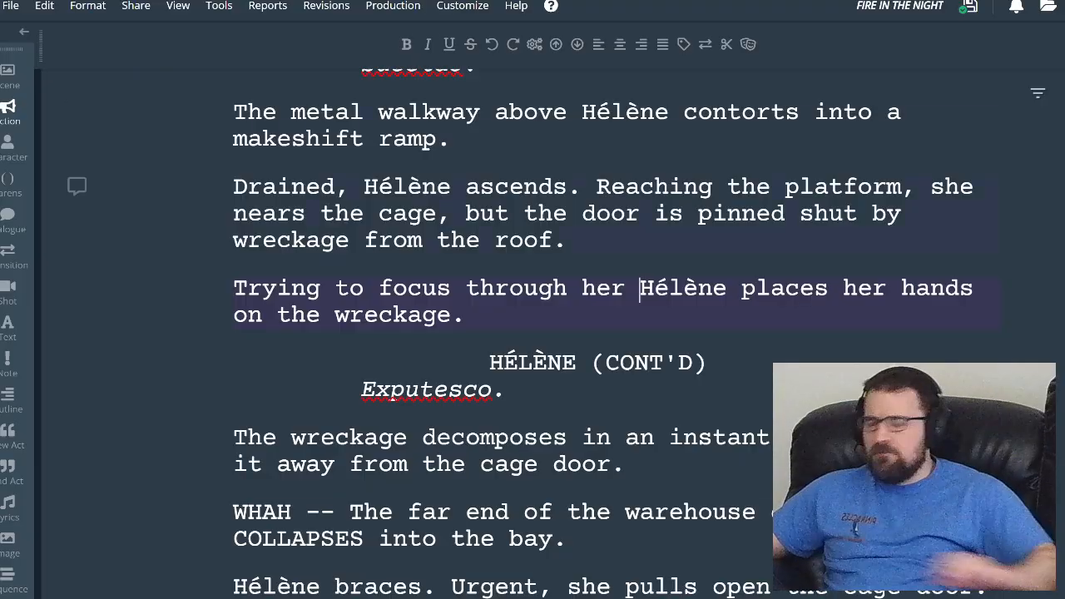
type("exhaustion,")
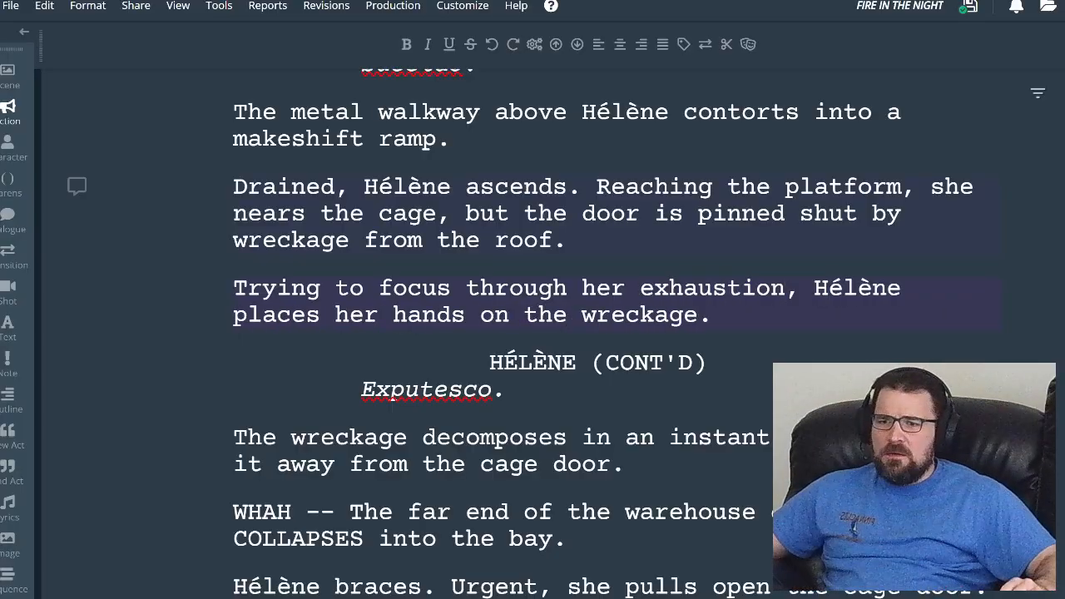
scroll(533, 333, "down", 3)
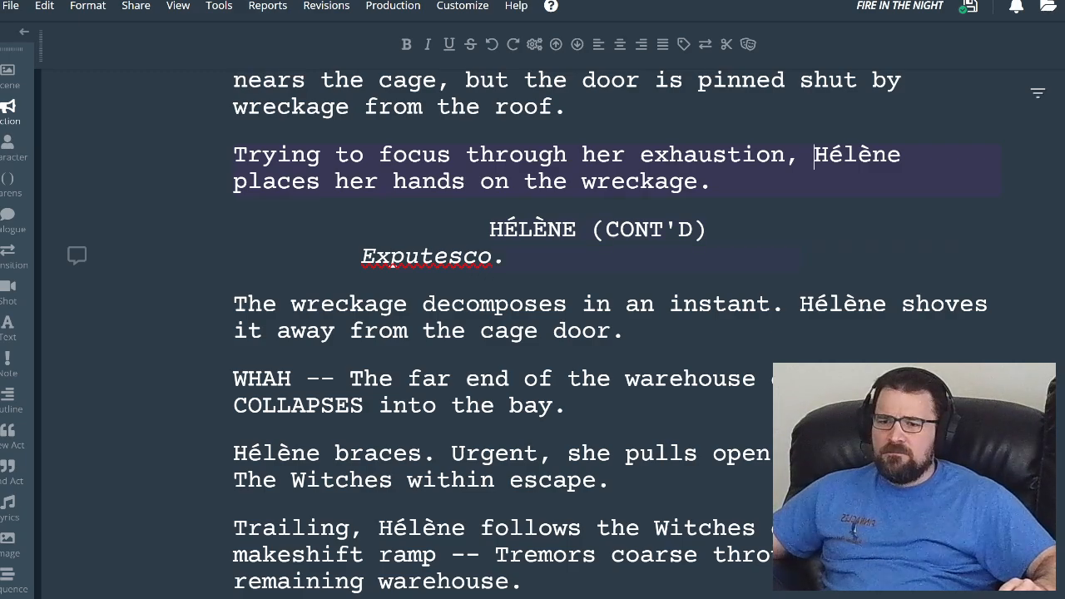
scroll(391, 263, "down", 2)
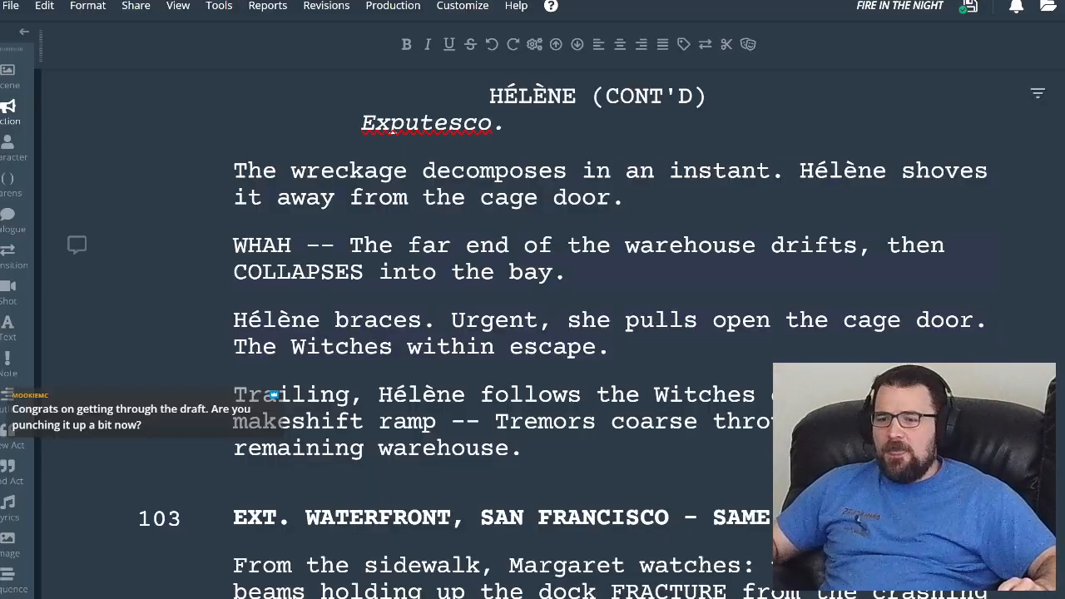
- Switch to the Notes document and strike through the note on limits on magic and exhaustion from casting too much in S102
key("alt+Tab")
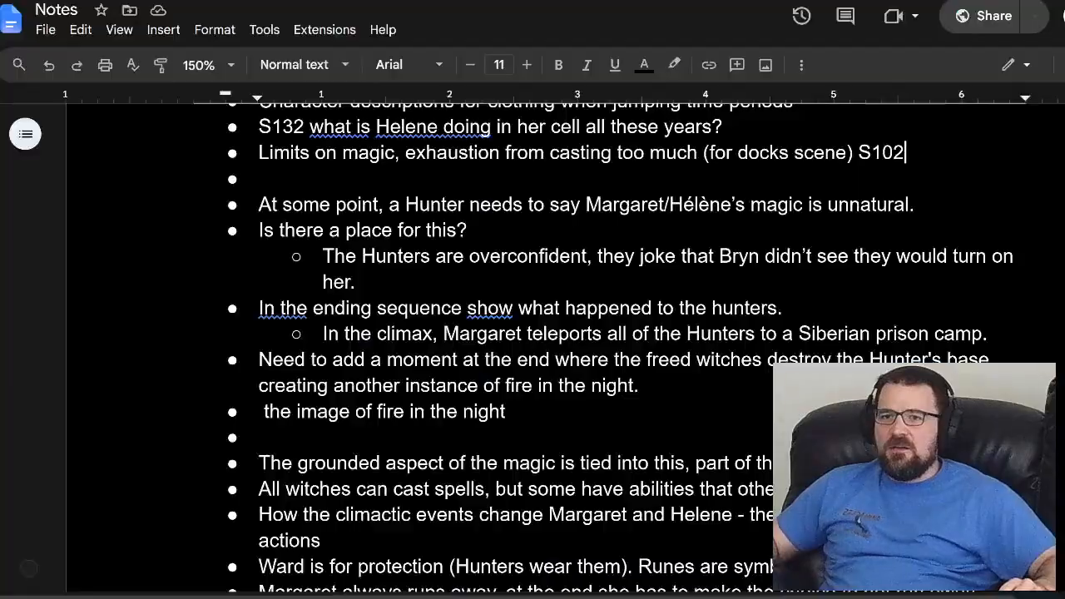
scroll(524, 353, "up", 4)
scroll(524, 353, "up", 1)
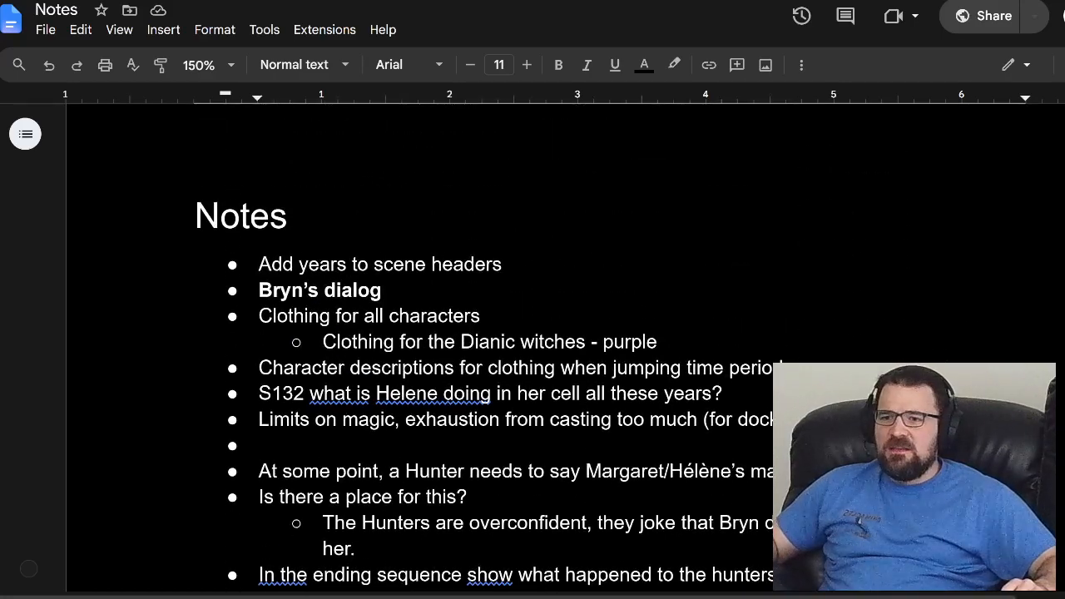
scroll(524, 352, "down", 2)
triple_click(366, 330)
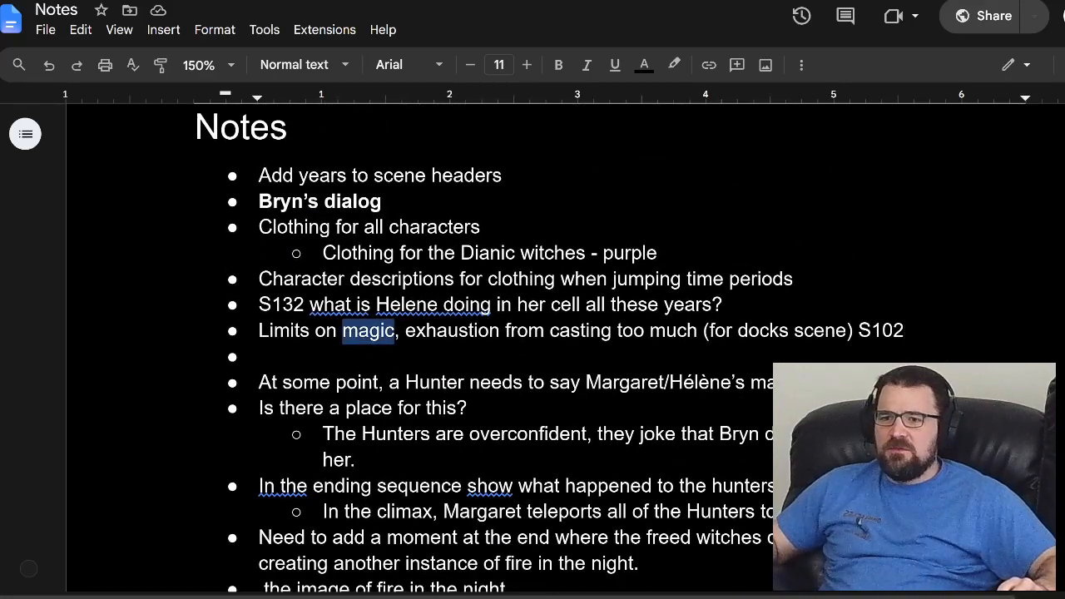
left_click(214, 29)
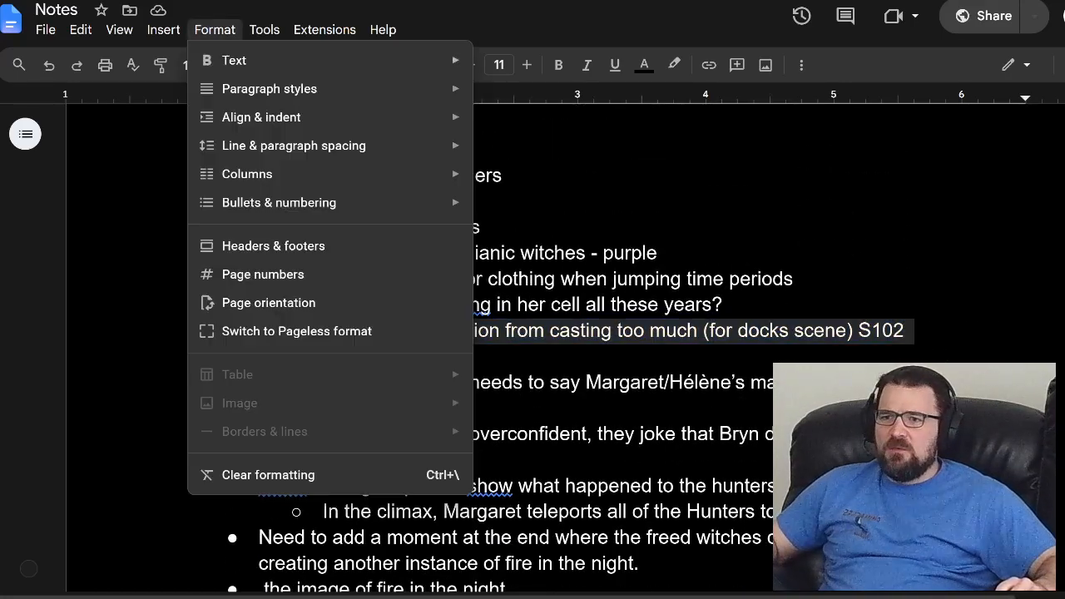
mouse_move(241, 60)
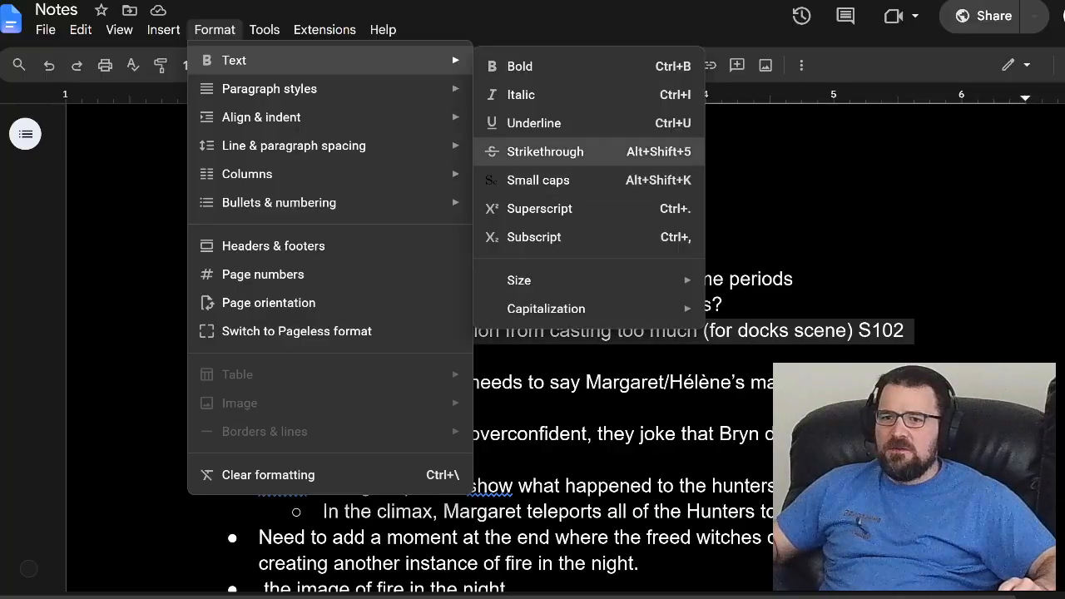
left_click(545, 151)
- Insert an empty bullet after the S132 note to separate the open notes from the struck-through one
scroll(555, 352, "down", 1)
scroll(555, 352, "down", 1)
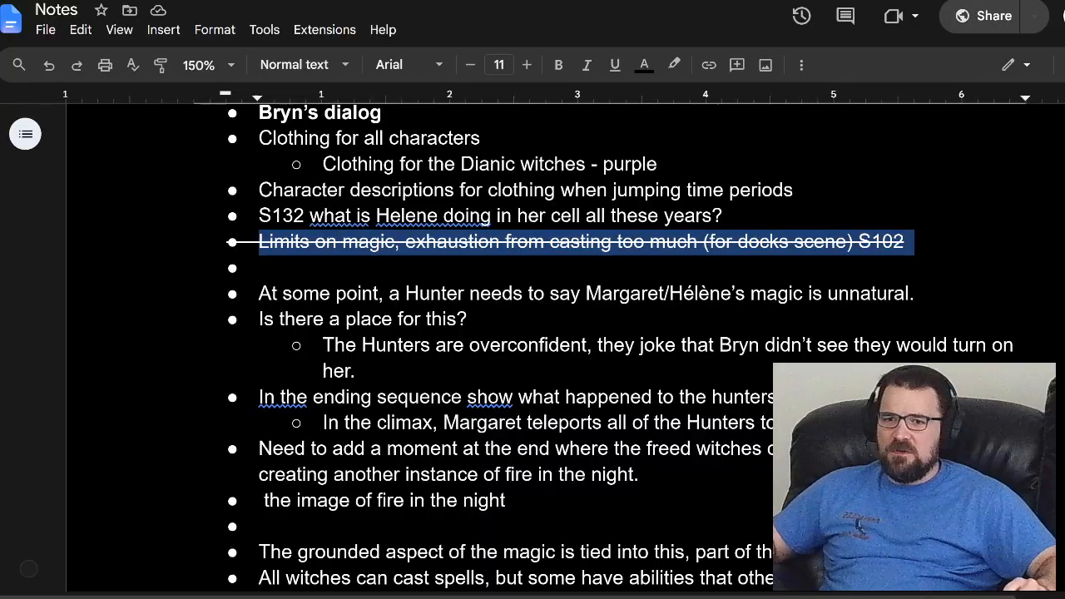
left_click(723, 216)
key("Return")
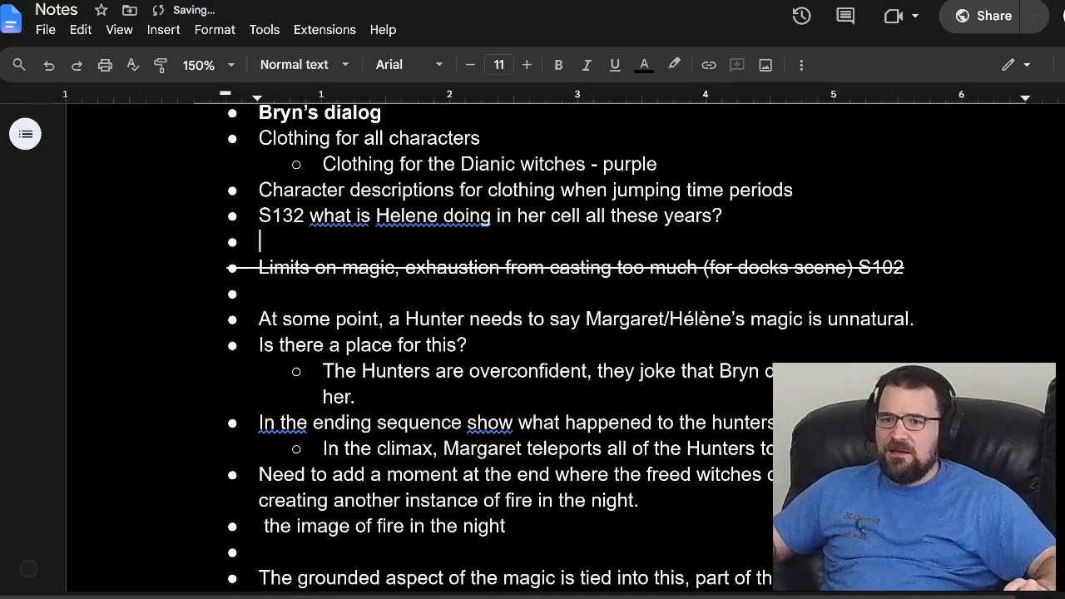
left_click(260, 294)
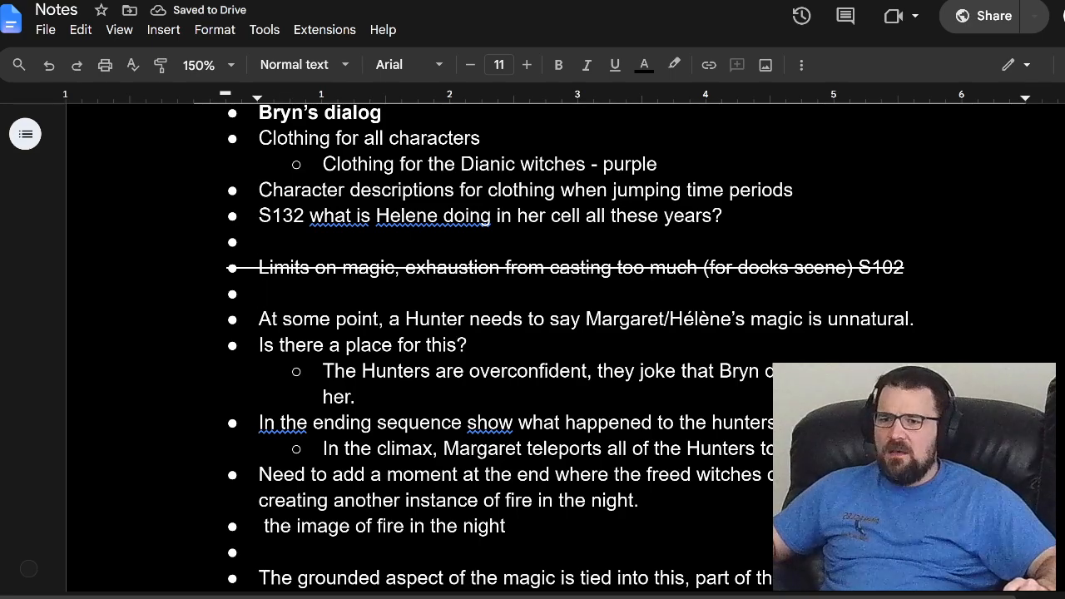
- Strike through the note "The grounded aspect of the magic is tied into this, part of the limitation"
scroll(533, 345, "down", 1)
left_click(259, 231)
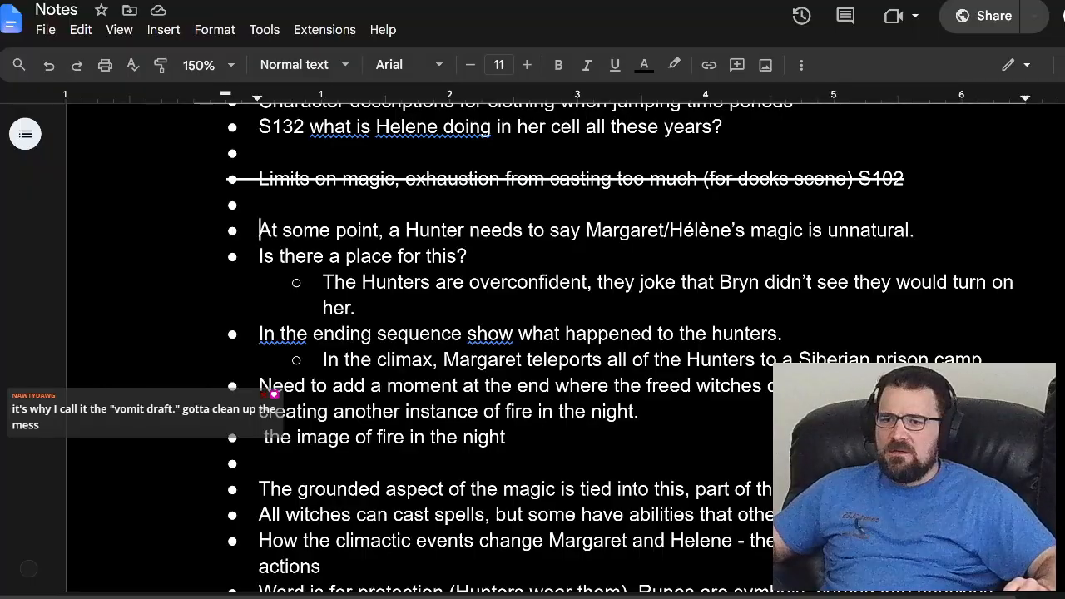
scroll(532, 345, "down", 1)
scroll(532, 345, "up", 1)
scroll(532, 345, "down", 1)
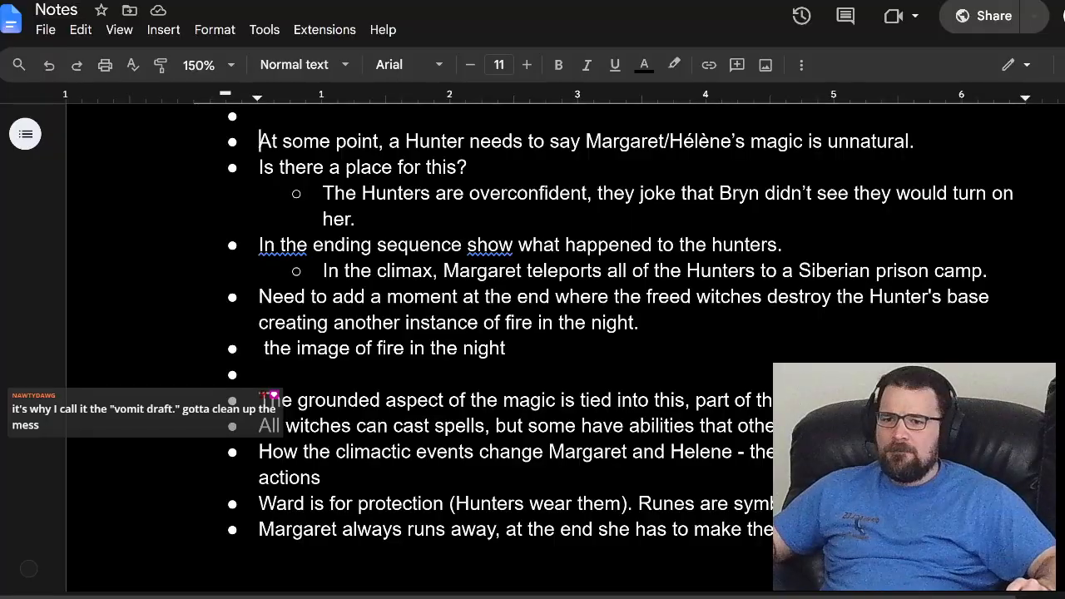
triple_click(530, 400)
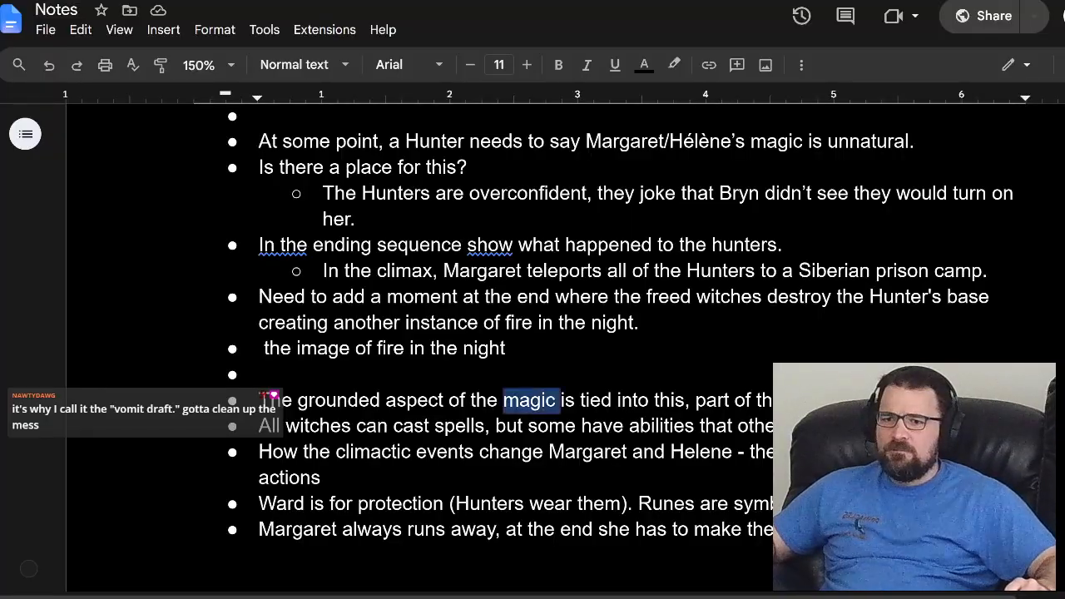
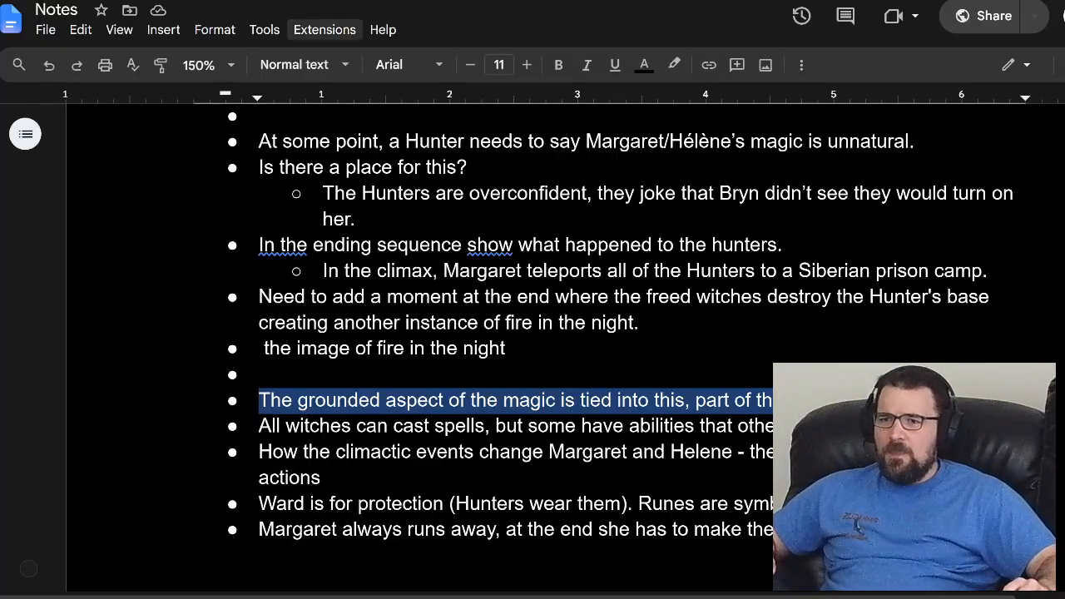
left_click(163, 29)
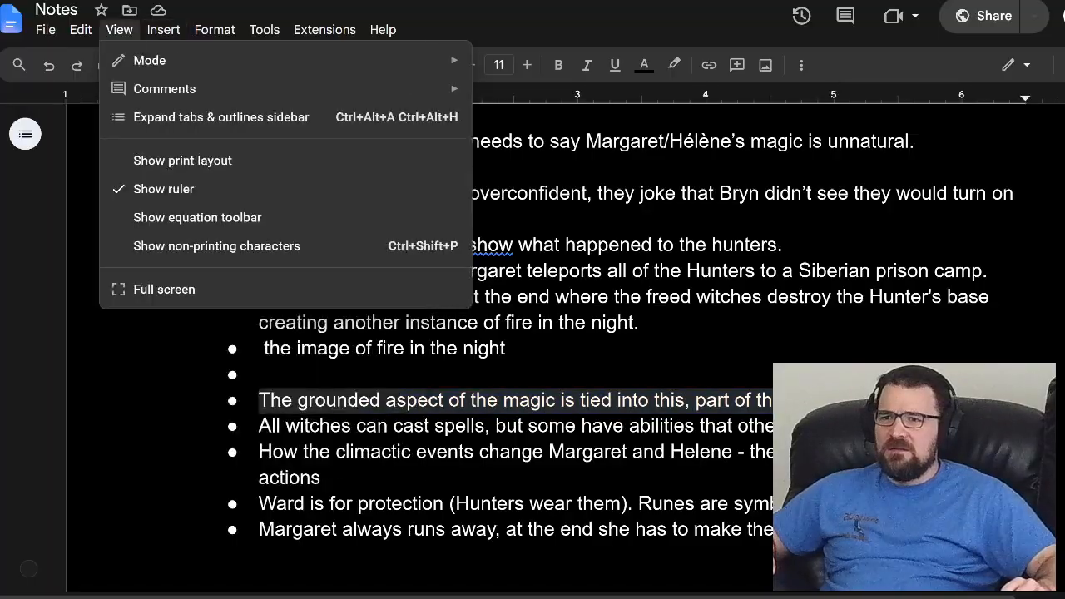
mouse_move(215, 30)
mouse_move(234, 61)
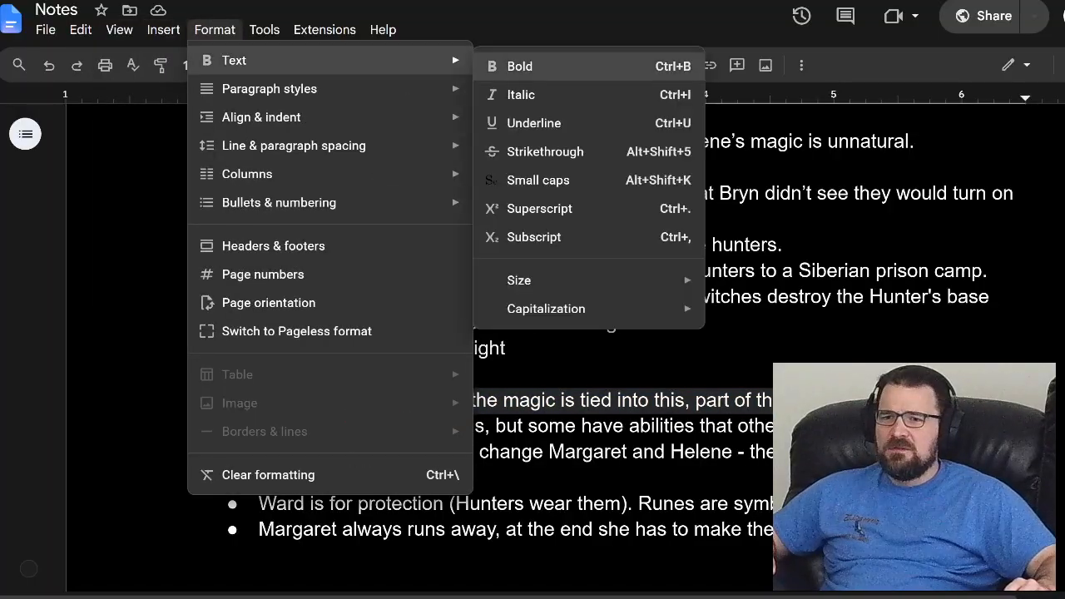
left_click(544, 152)
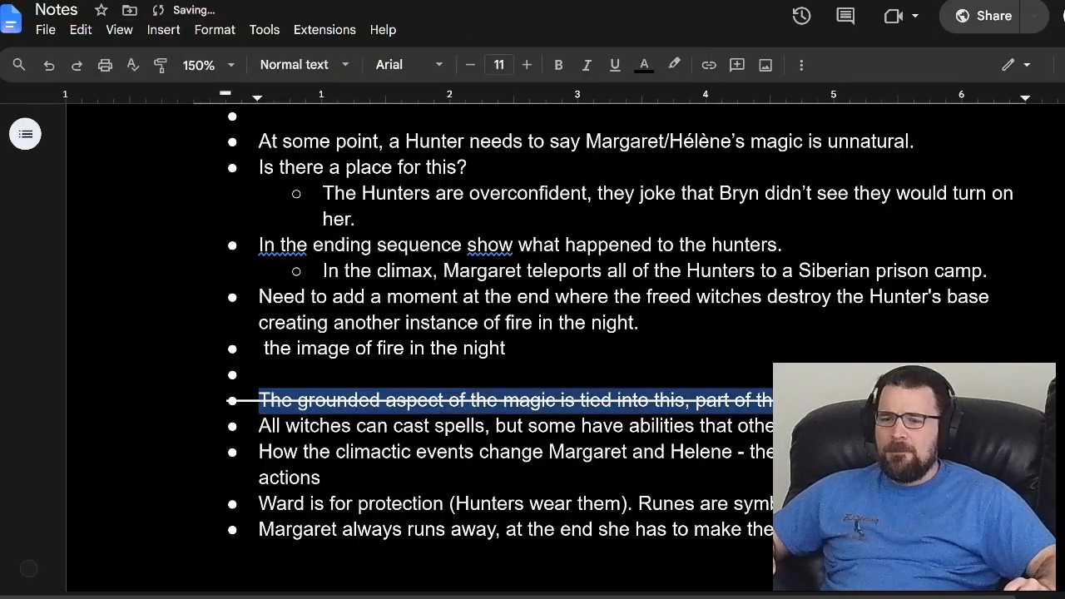
- Move the struck-through note on the grounded aspect of magic directly below the "Limits on magic" note
scroll(532, 333, "up", 1)
left_click_drag(906, 180, 905, 198)
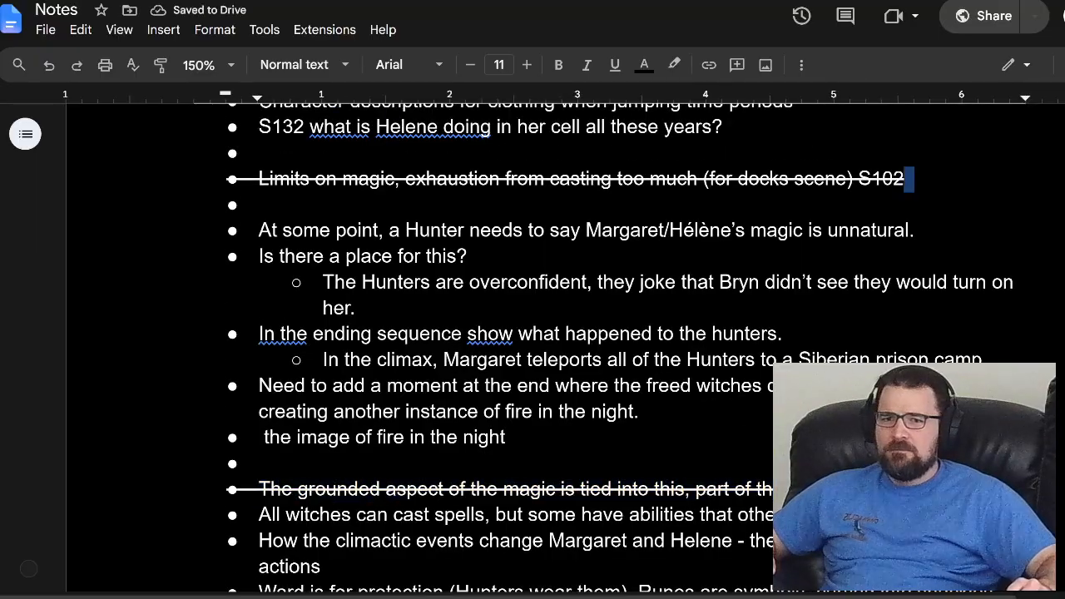
key("Return")
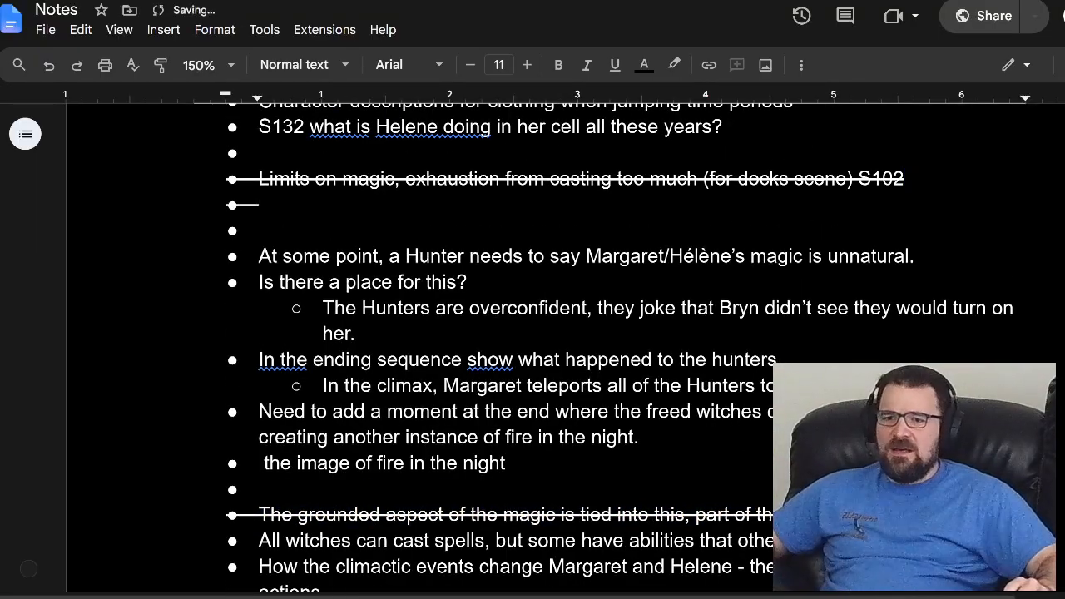
triple_click(570, 514)
left_click_drag(473, 281, 260, 204)
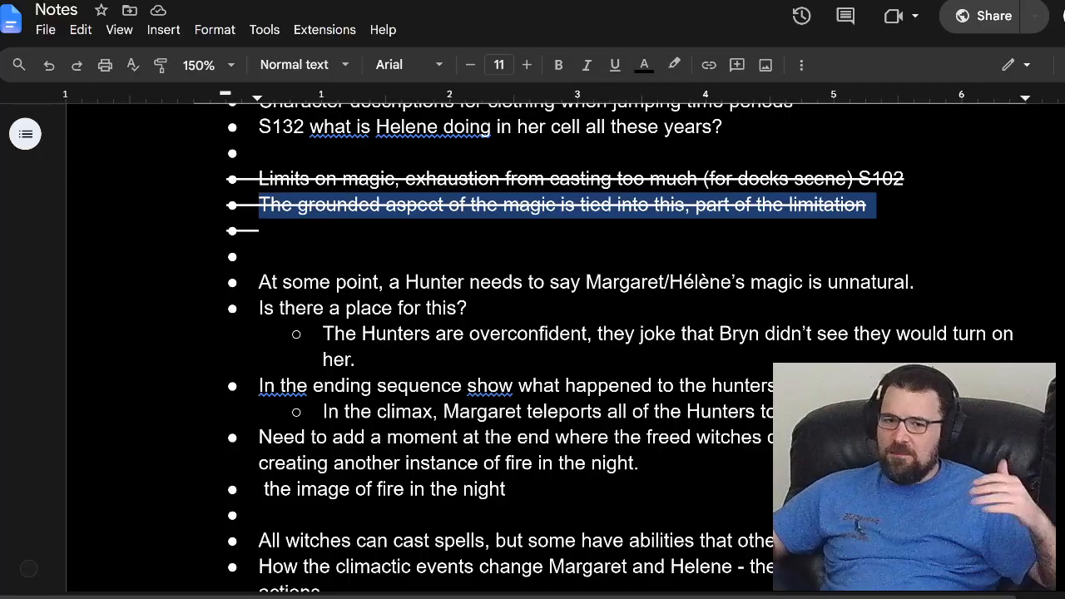
- Move the note "All witches can cast spells, but some have abilities that others don't" directly below the S132 note and remove the extra empty bullet
scroll(549, 333, "down", 1)
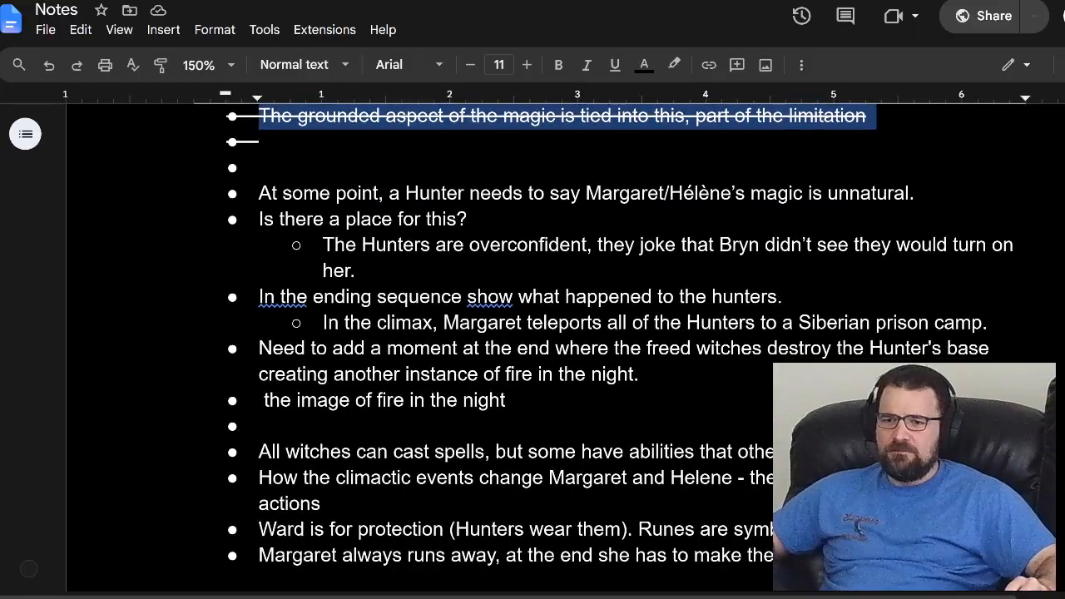
double_click(552, 452)
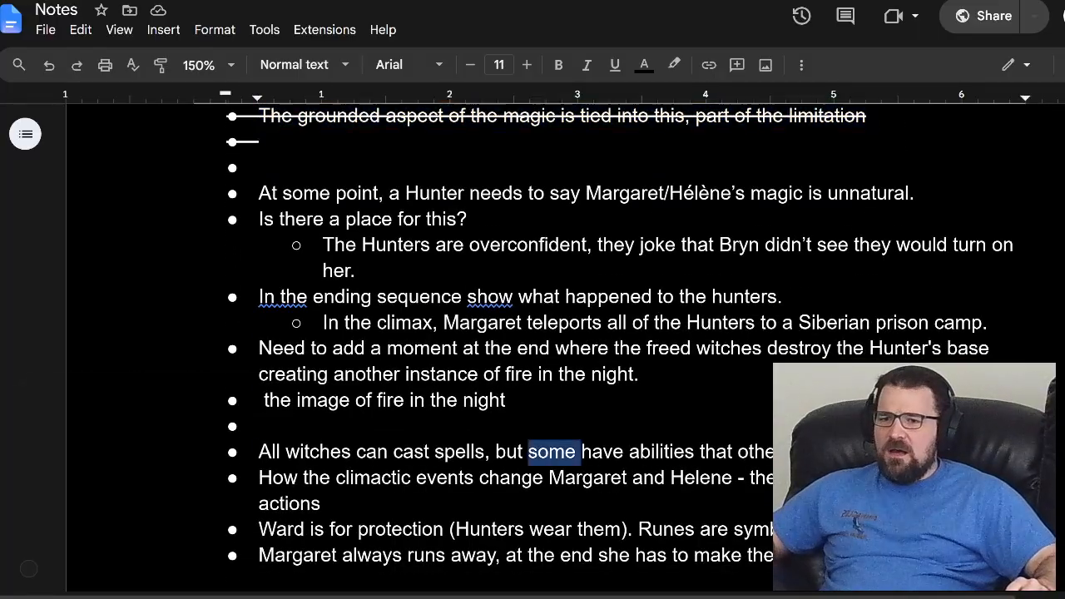
triple_click(510, 452)
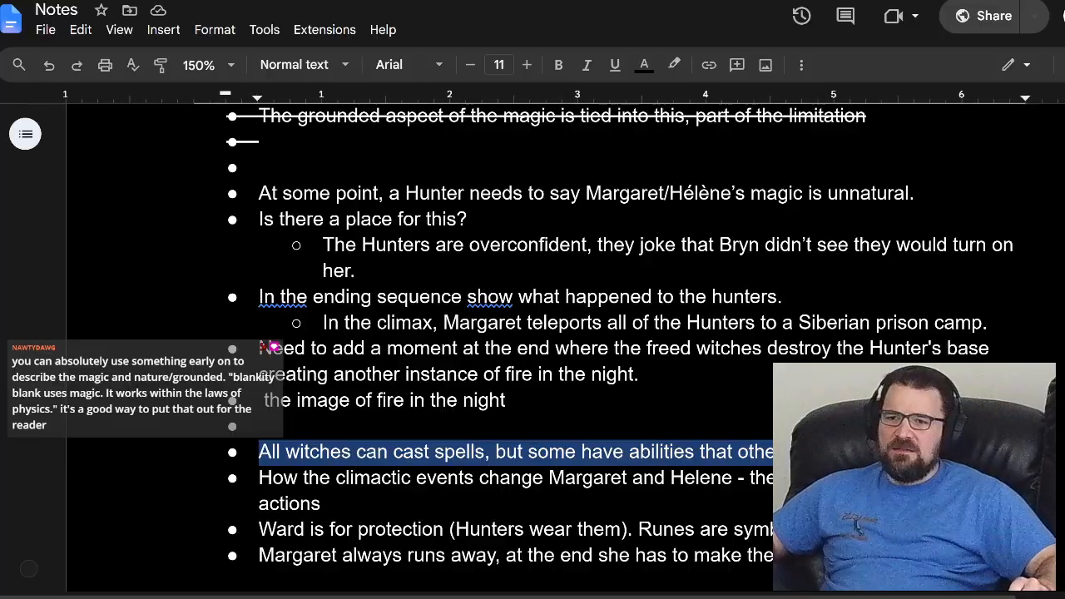
scroll(549, 333, "up", 1)
key("ctrl+x")
scroll(549, 333, "up", 3)
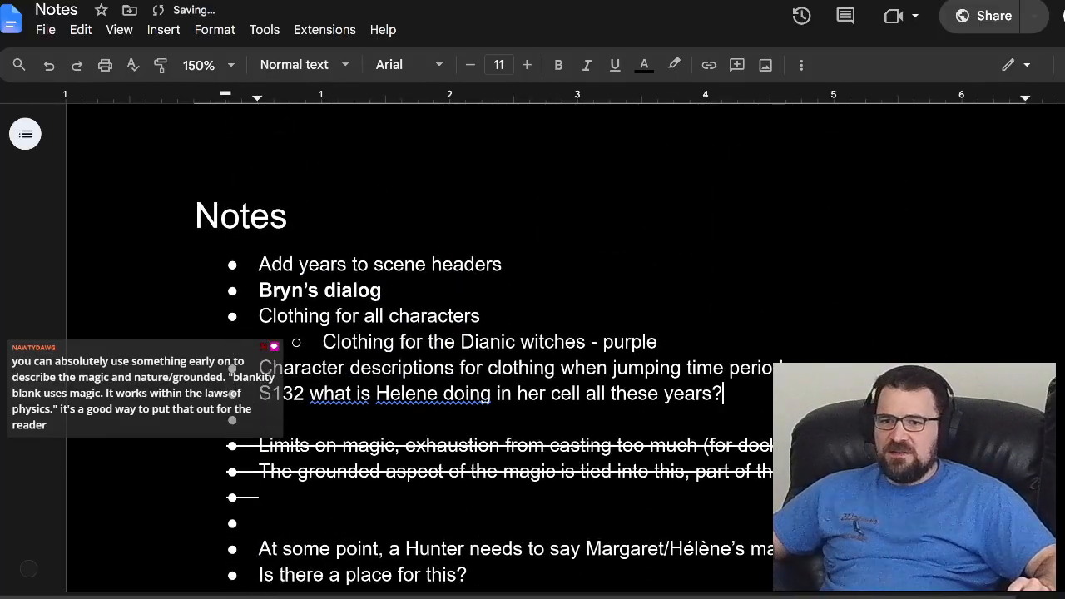
key("Return")
key("ctrl+v")
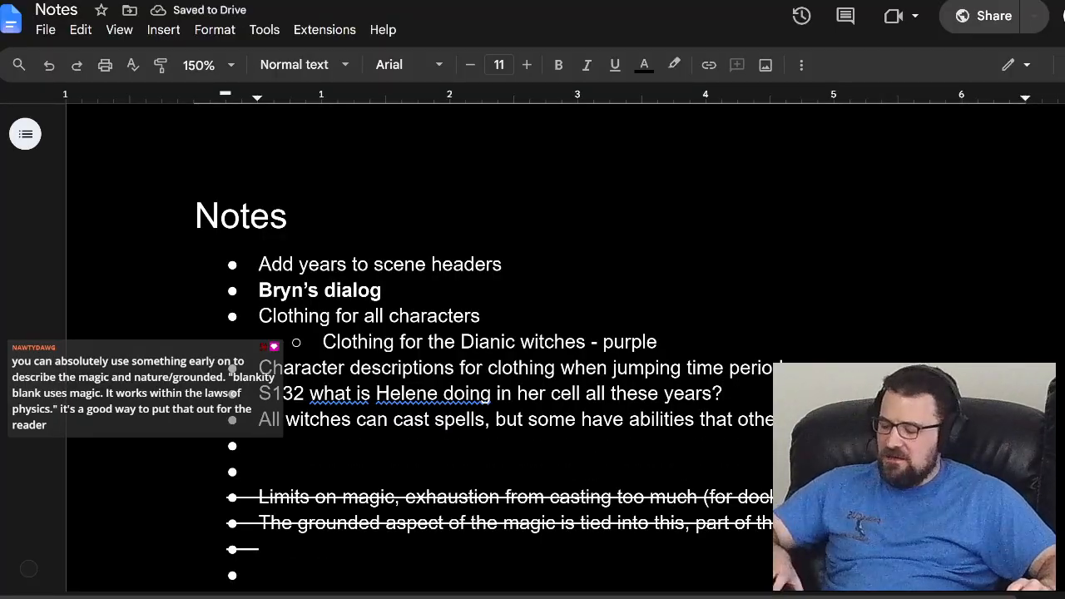
key("Delete")
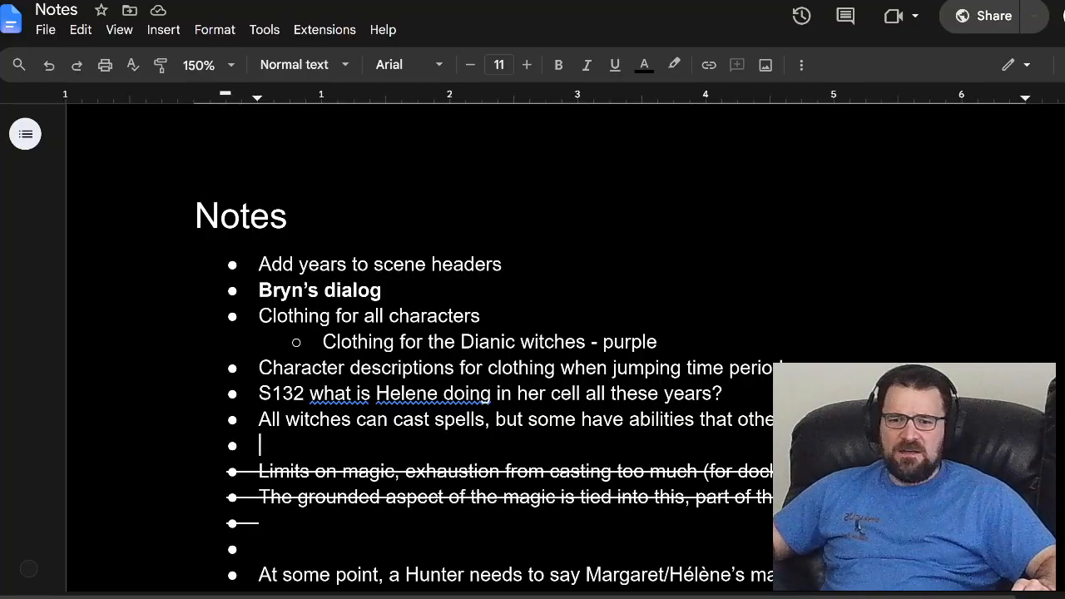
- Delete the empty struck-through bullet below the note on the grounded aspect of magic
scroll(533, 348, "down", 3)
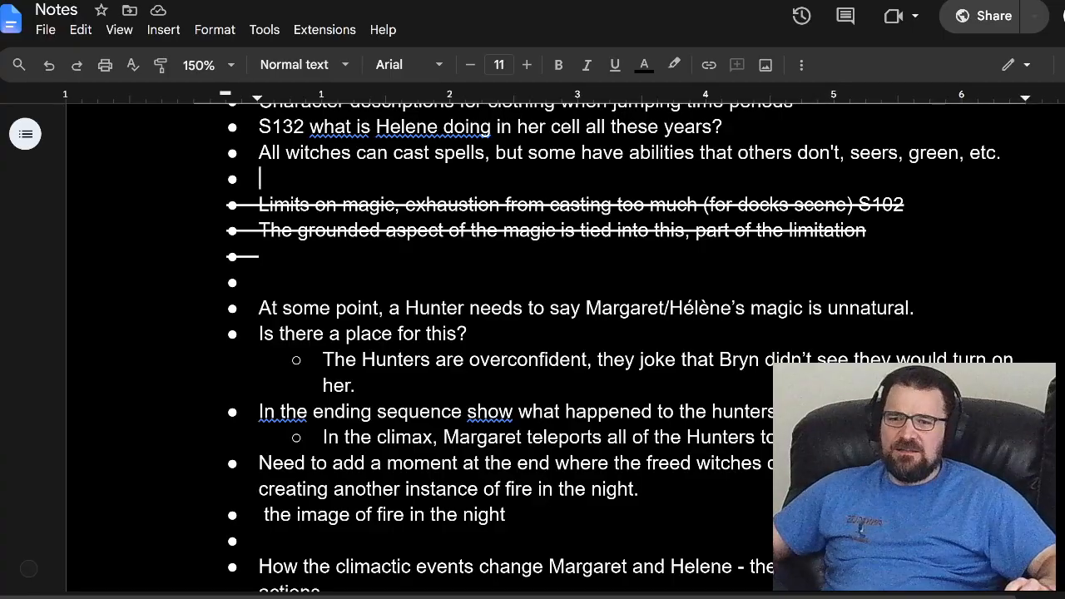
left_click(259, 256)
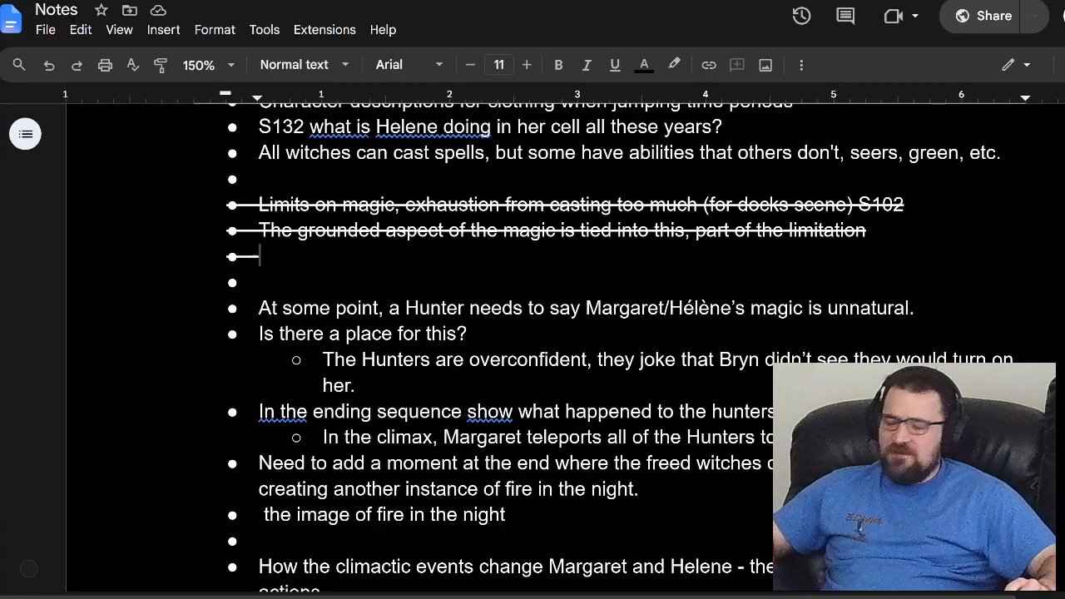
key("BackSpace")
key("BackSpace")
key("BackSpace")
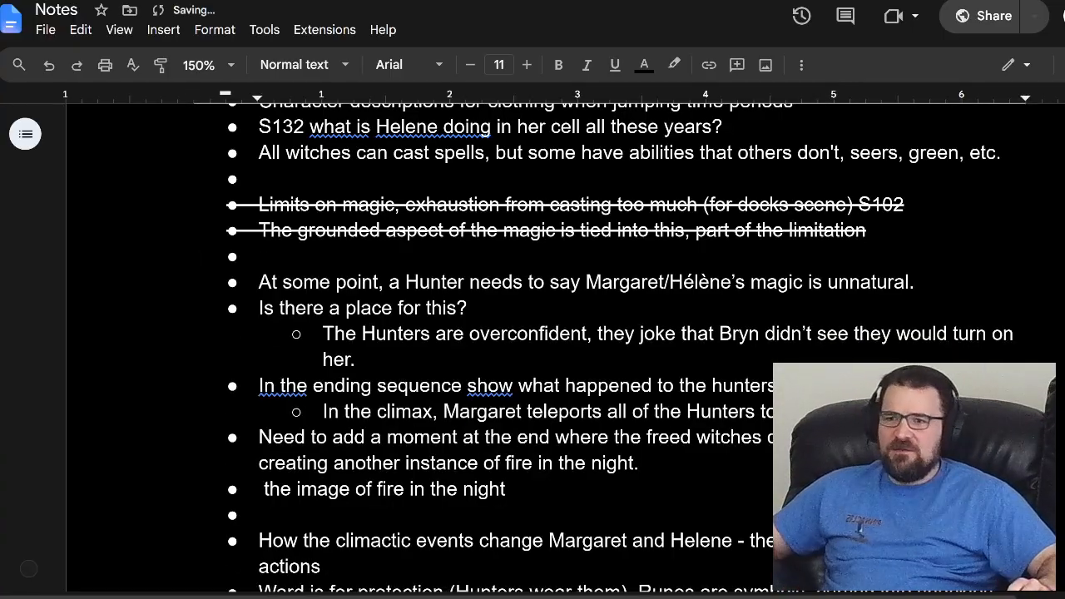
- Move the note on how the climactic events change Margaret and Helene directly below "the image of fire in the night"
scroll(532, 332, "down", 3)
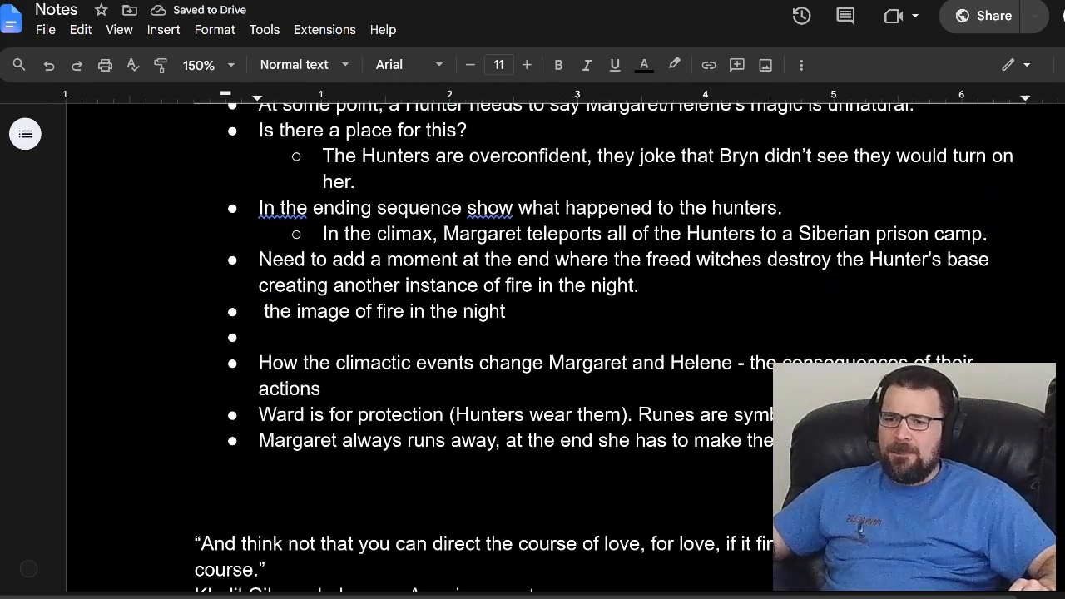
scroll(532, 333, "up", 3)
scroll(532, 333, "down", 1)
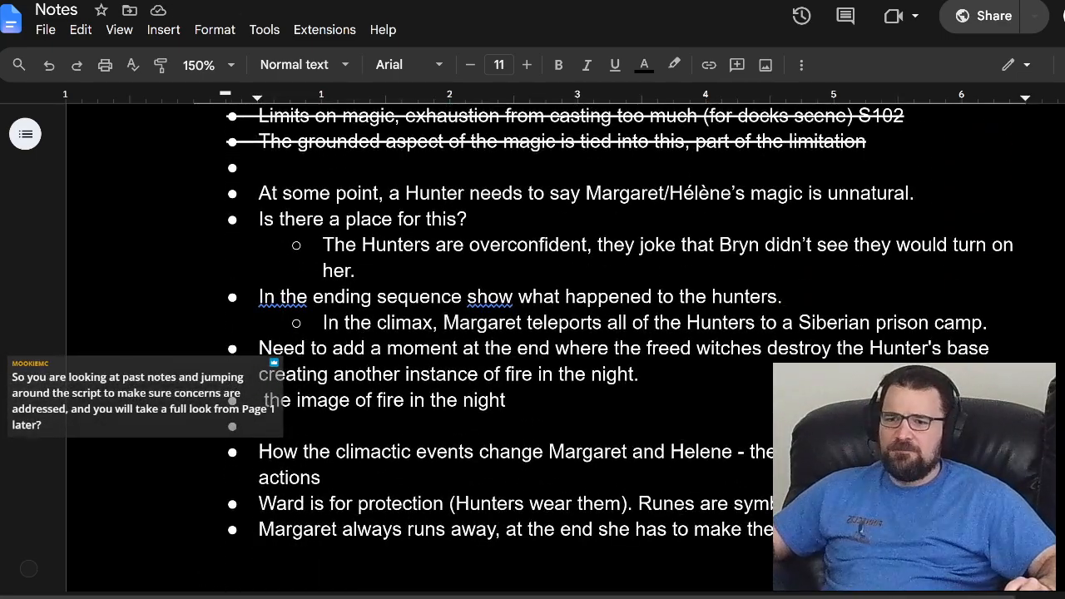
double_click(403, 451)
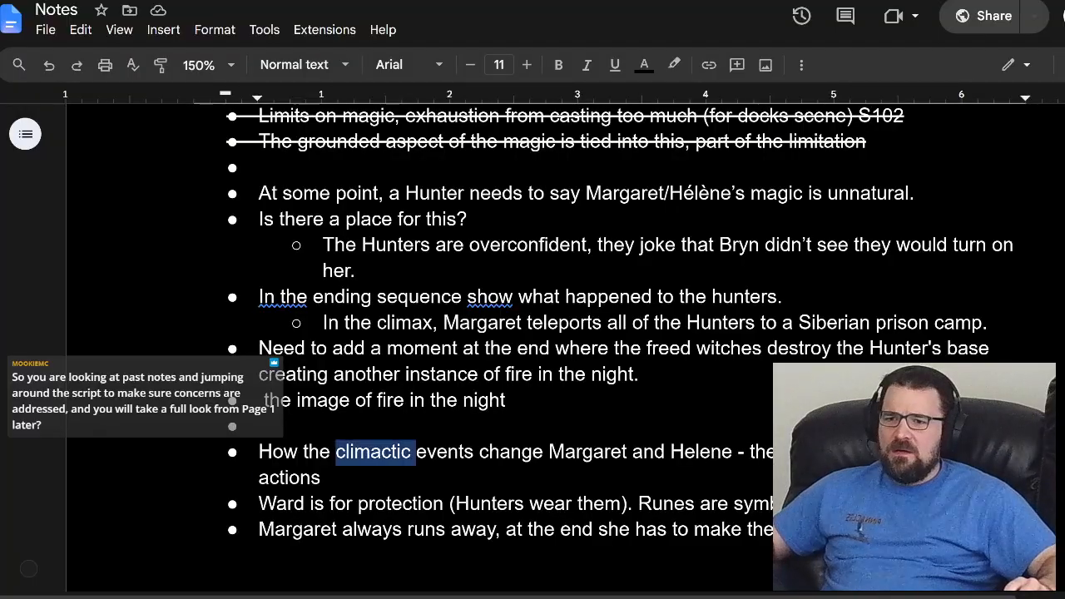
triple_click(403, 451)
left_click_drag(403, 451, 400, 426)
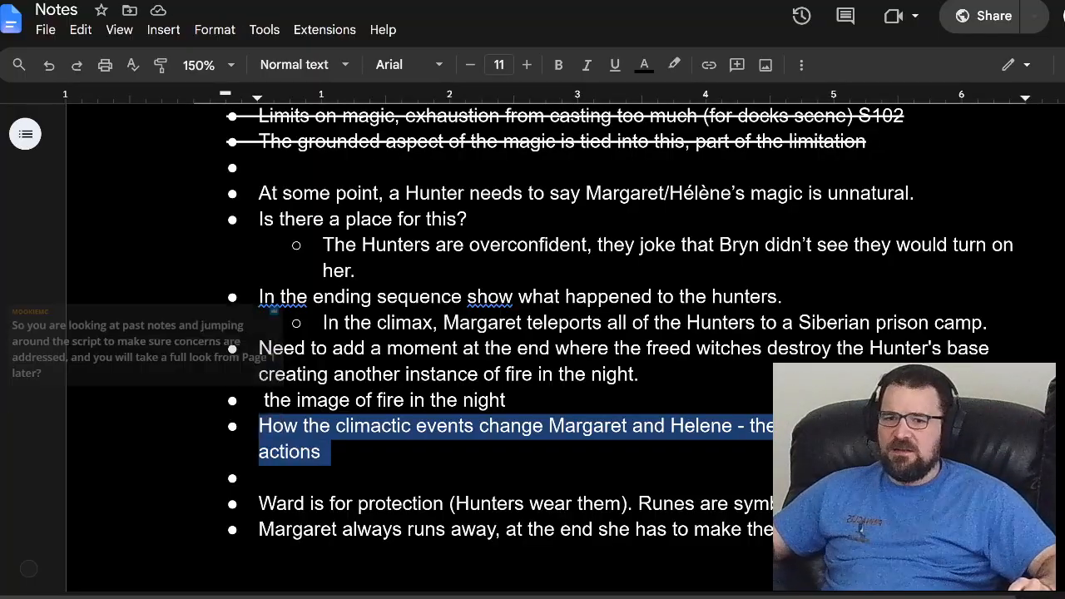
left_click(322, 452)
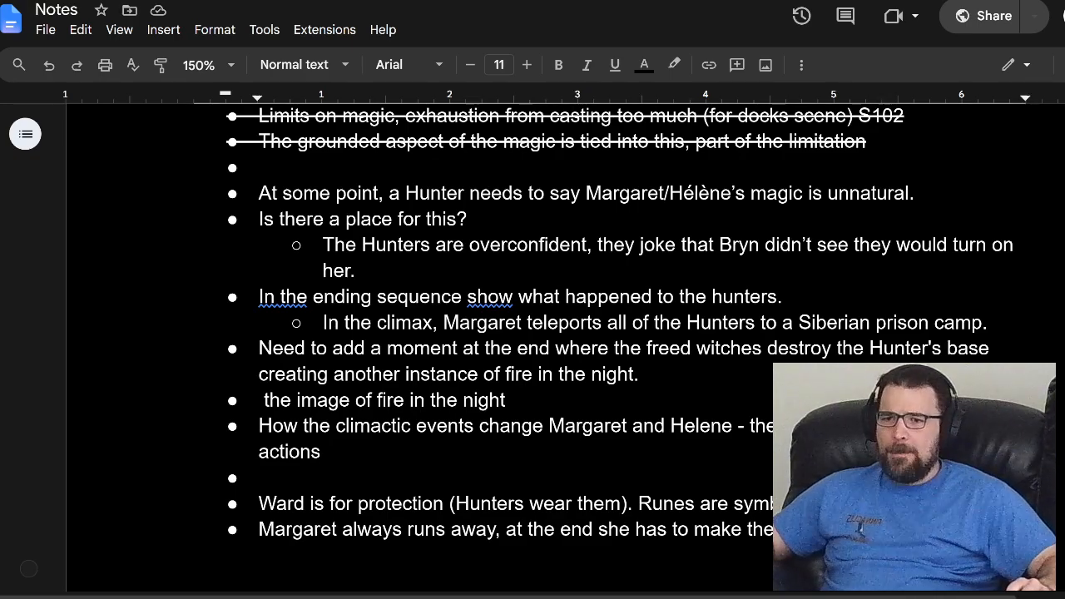
- Review the open notes that start the list and select the S132 note about what Helene is doing in her cell
scroll(532, 332, "up", 5)
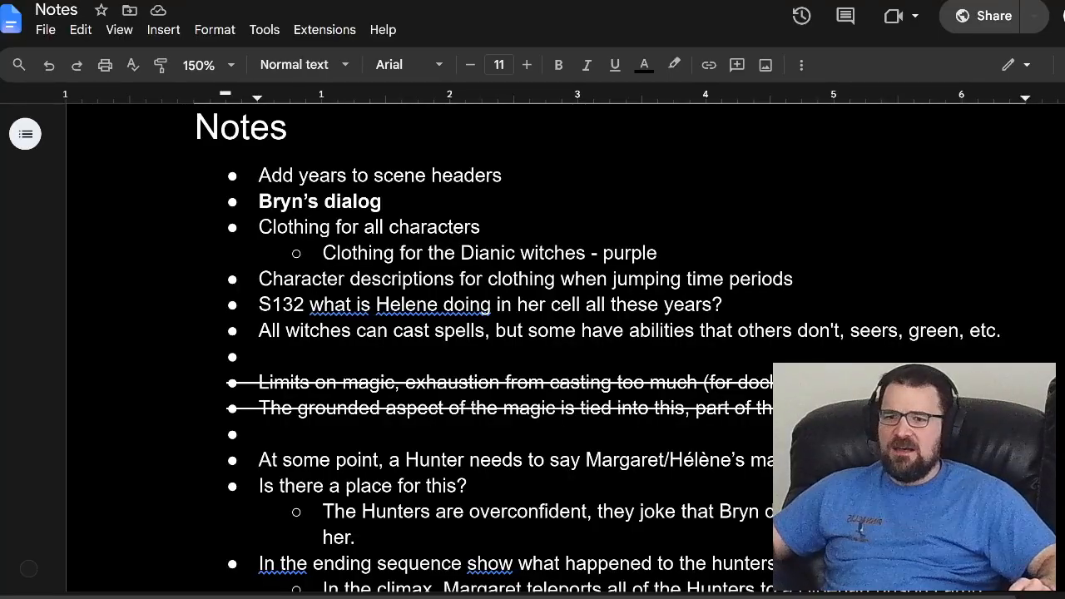
left_click_drag(259, 176, 1013, 346)
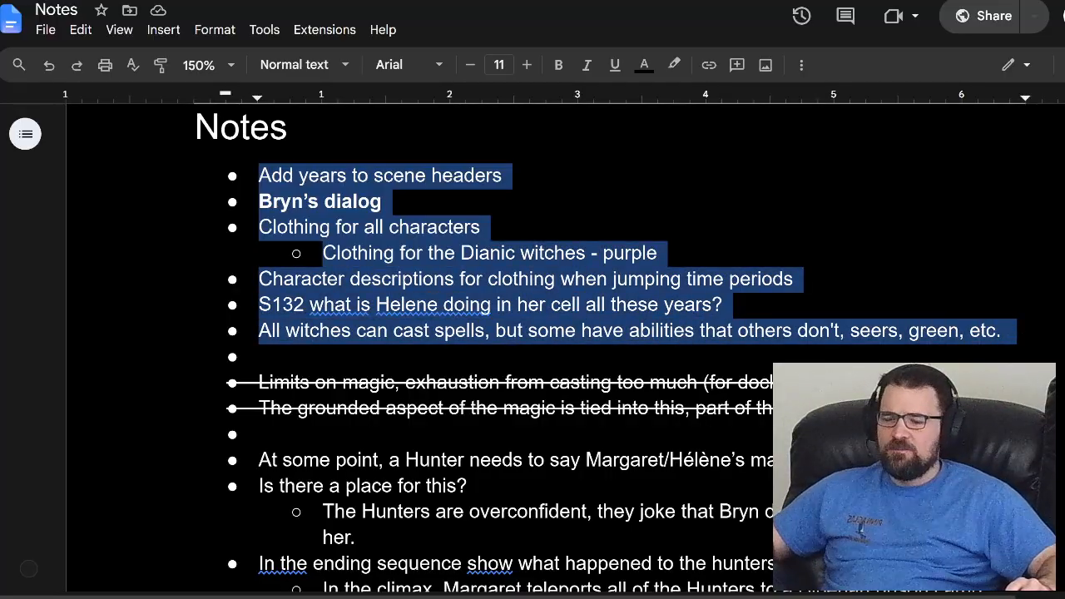
left_click(438, 304)
triple_click(531, 306)
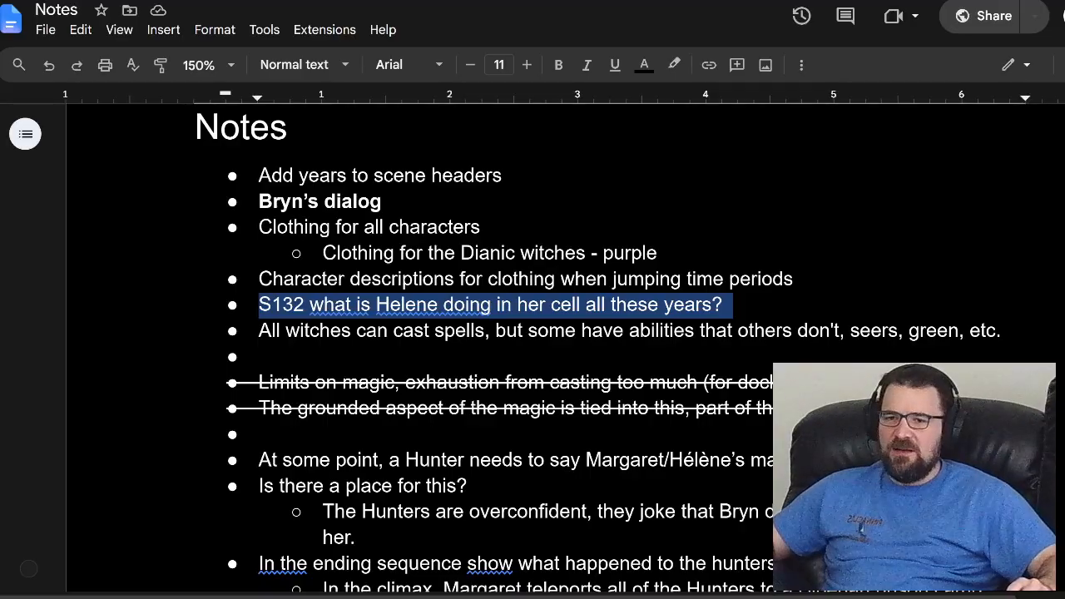
- Review the remaining open notes and select "Ward is for protection (Hunters wear them)" as the one to check
scroll(533, 333, "down", 5)
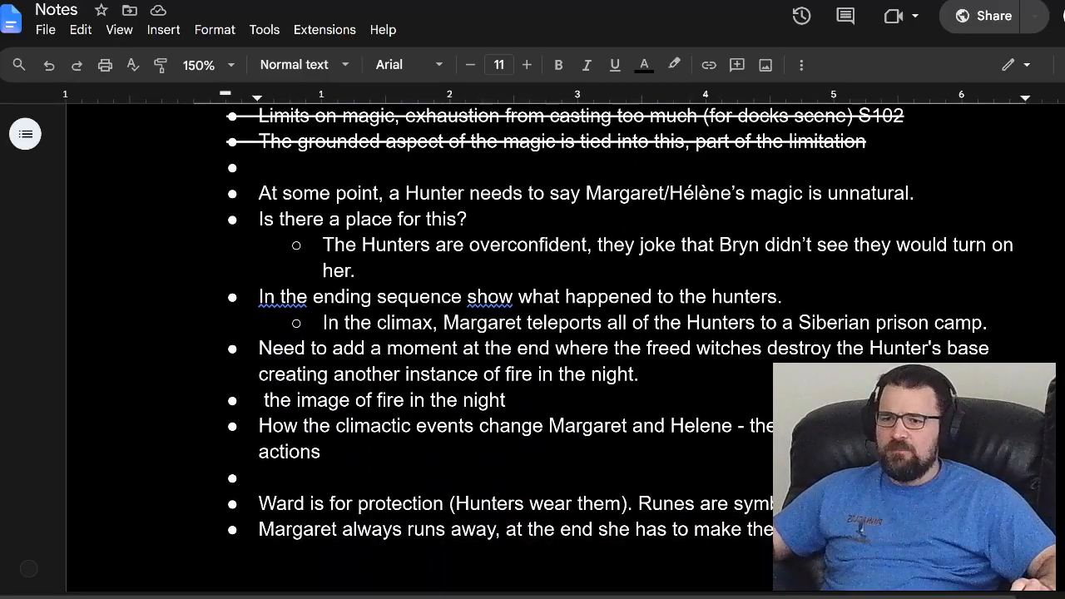
double_click(263, 478)
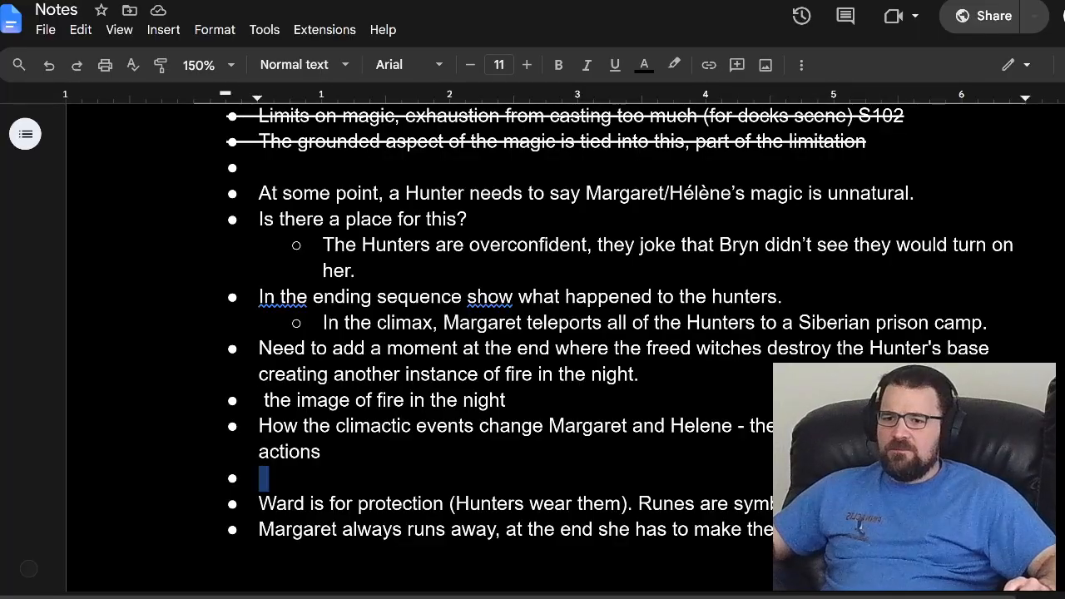
triple_click(360, 504)
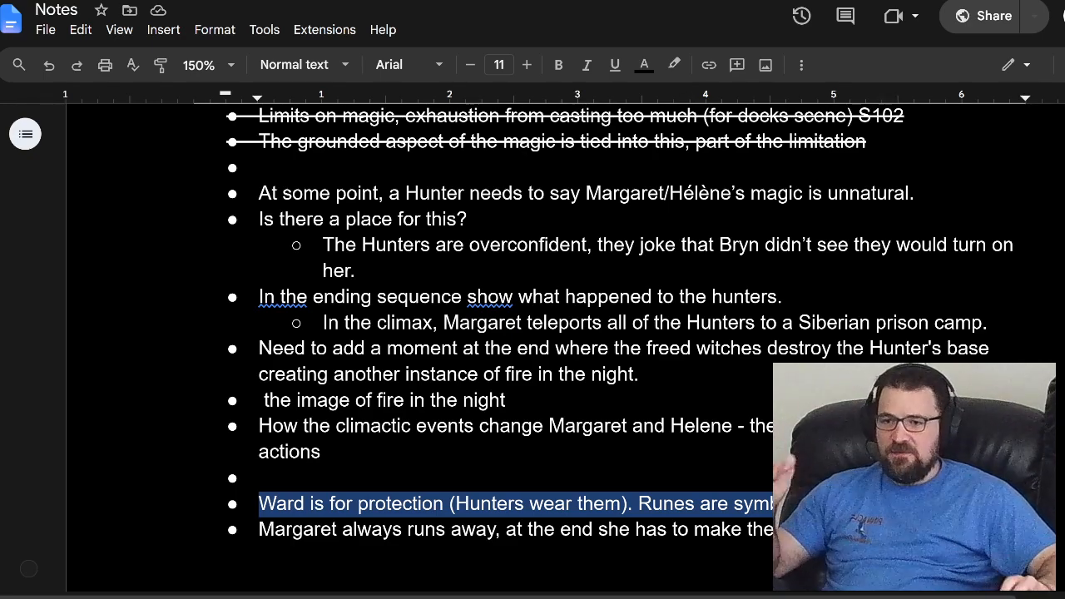
left_click_drag(260, 504, 632, 503)
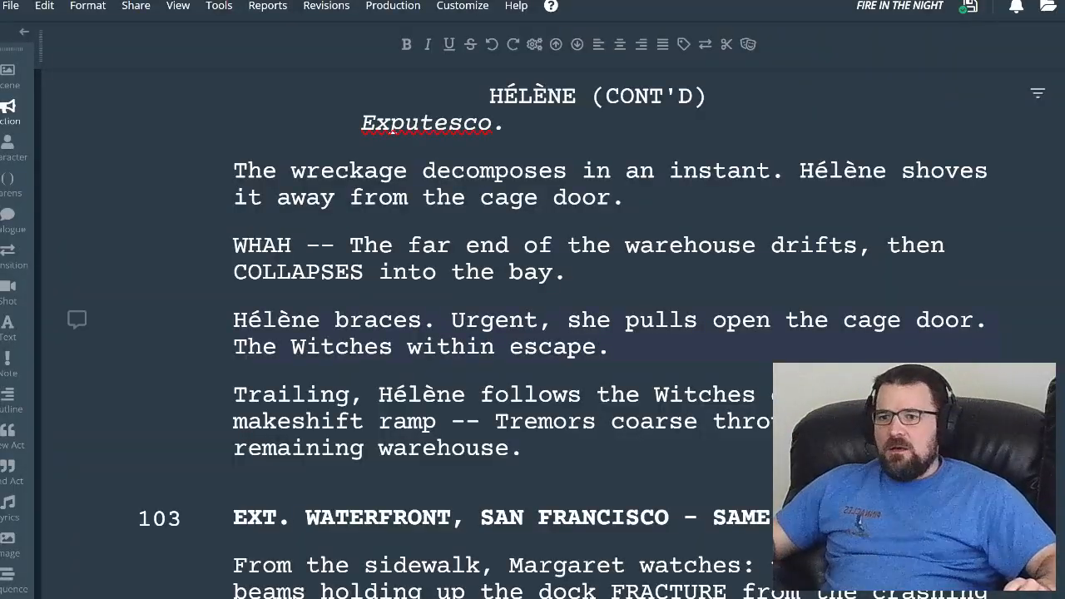
- Switch to the screenplay, search it for "ward" and step back through the matches to the first one
key("ctrl")
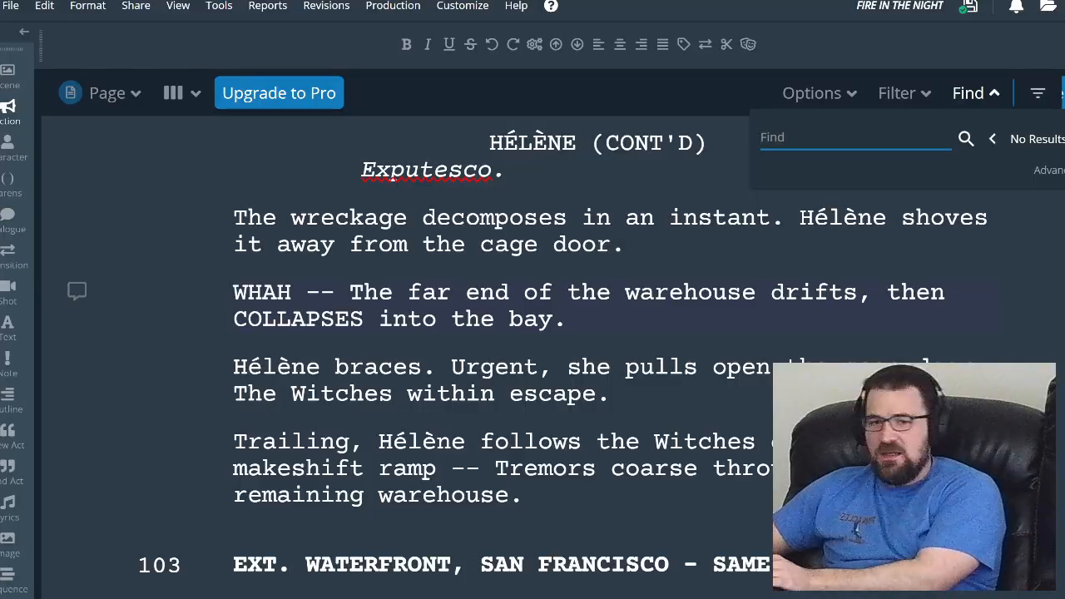
type("ward")
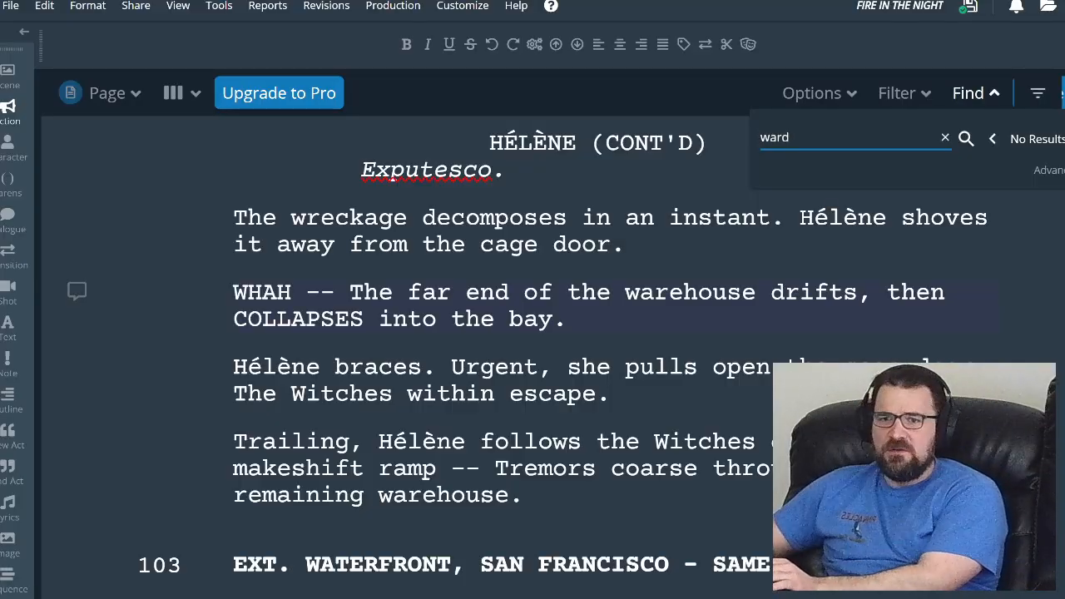
key("Return")
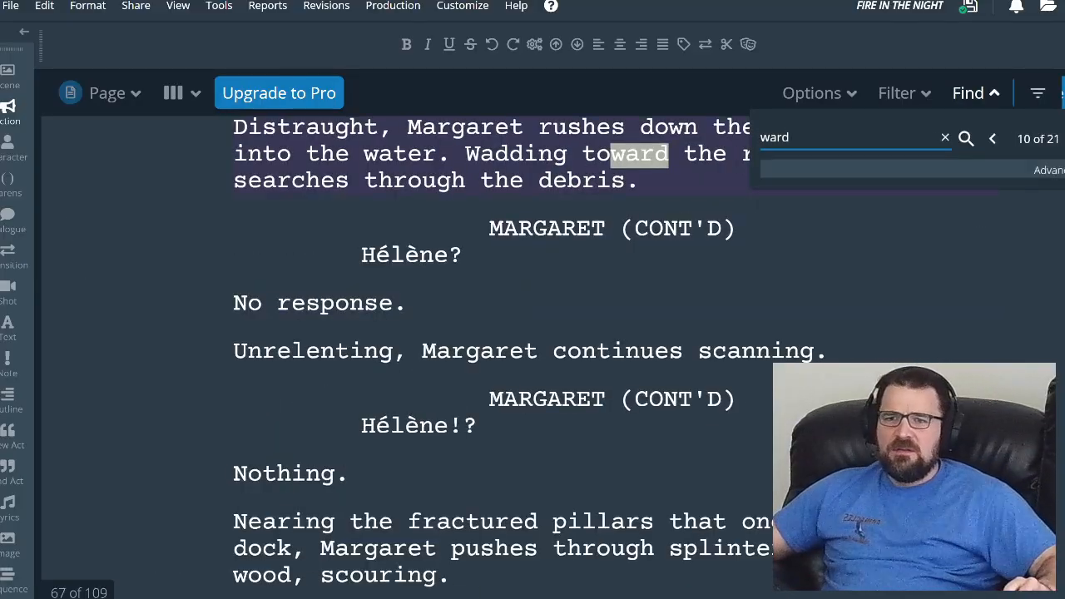
left_click(992, 139)
left_click(992, 139)
left_click(991, 139)
left_click(992, 139)
left_click(991, 139)
left_click(992, 138)
left_click(992, 139)
left_click(992, 139)
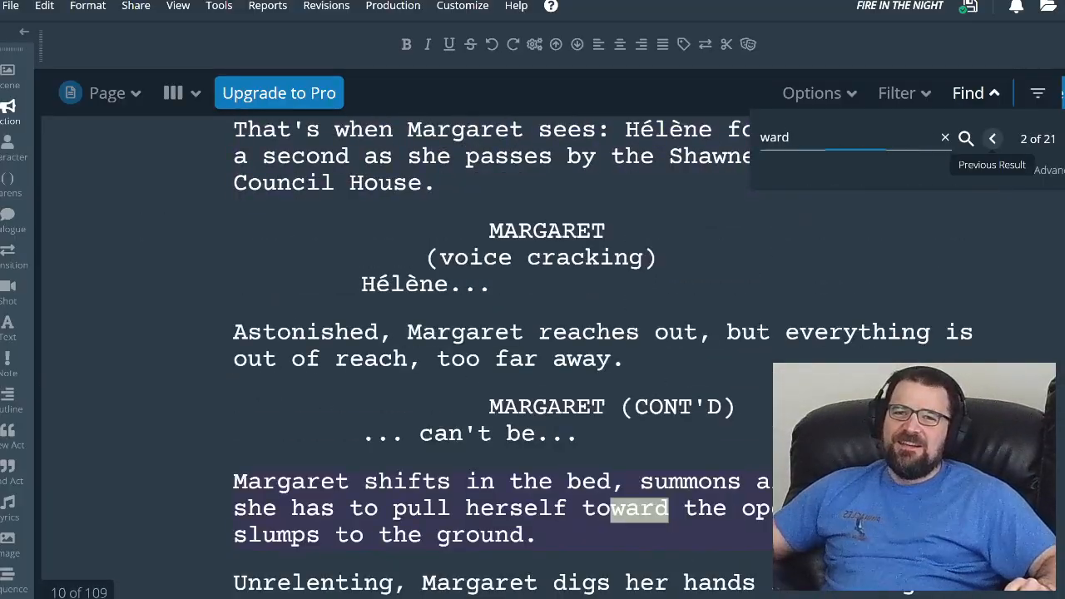
left_click(991, 139)
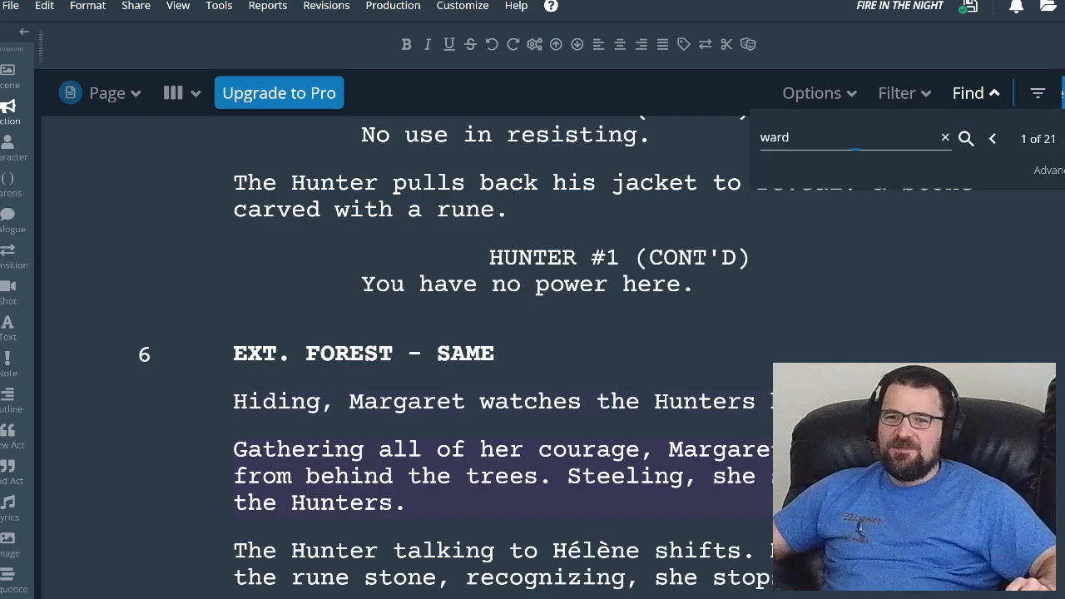
- Step forward through the following "ward" matches, checking whether any refers to a magical ward
left_click(1063, 139)
left_click(1064, 139)
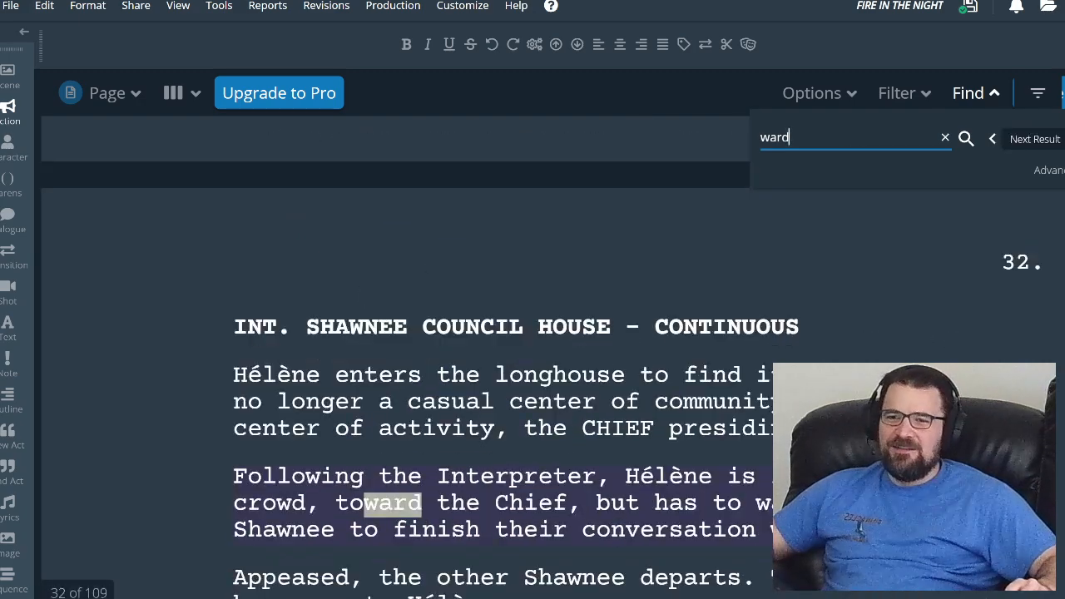
left_click(1064, 139)
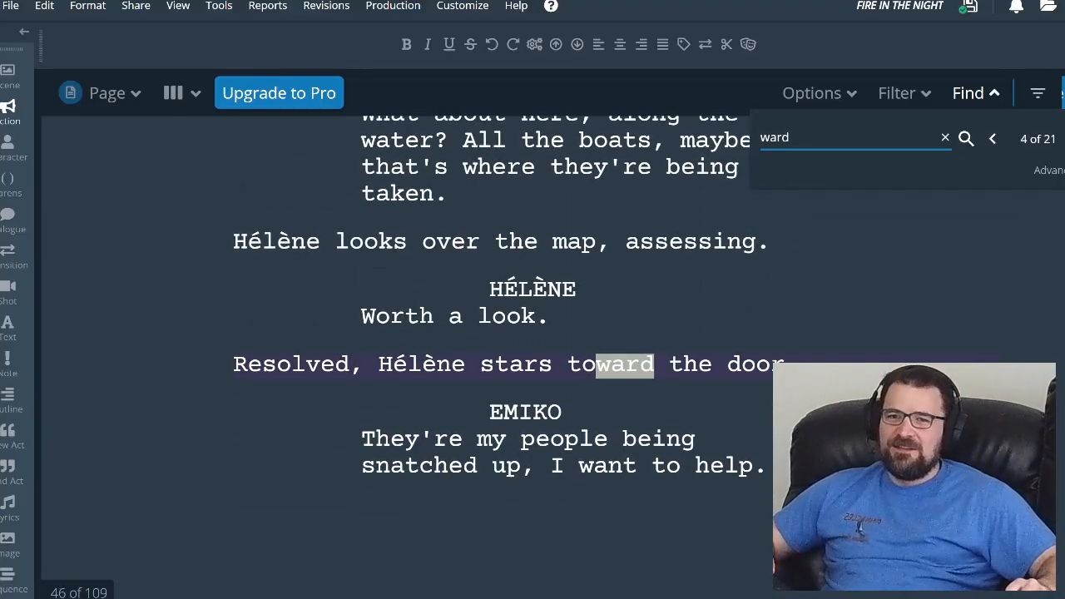
left_click(1064, 139)
left_click(1064, 139)
left_click(1064, 139)
scroll(549, 332, "up", 1)
scroll(549, 449, "down", 3)
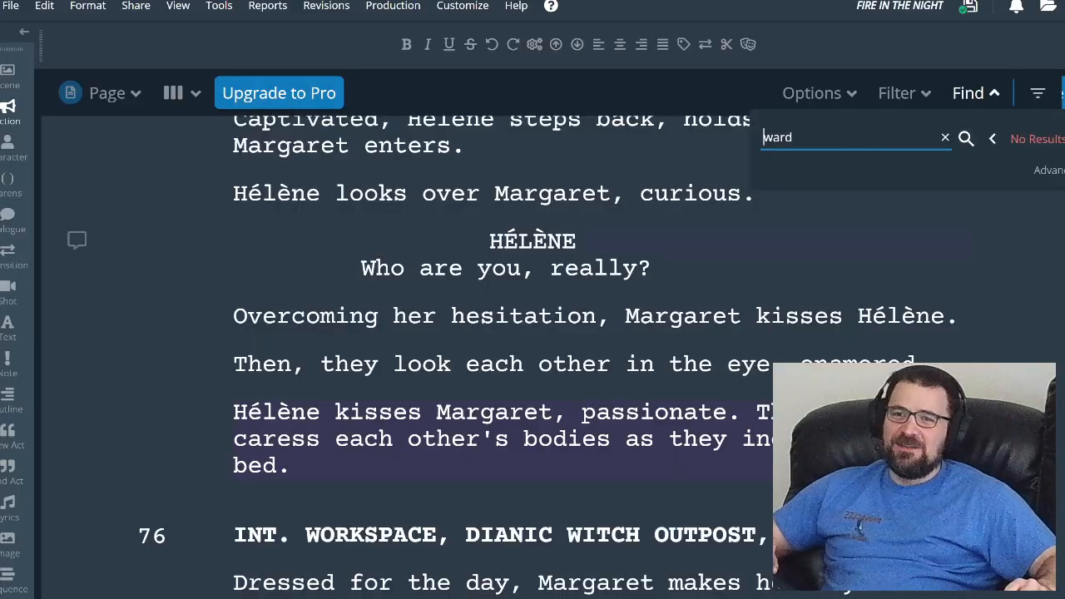
- Search the screenplay for "rune" instead and go to the match where the Hunter pulls back his jacket
key("BackSpace")
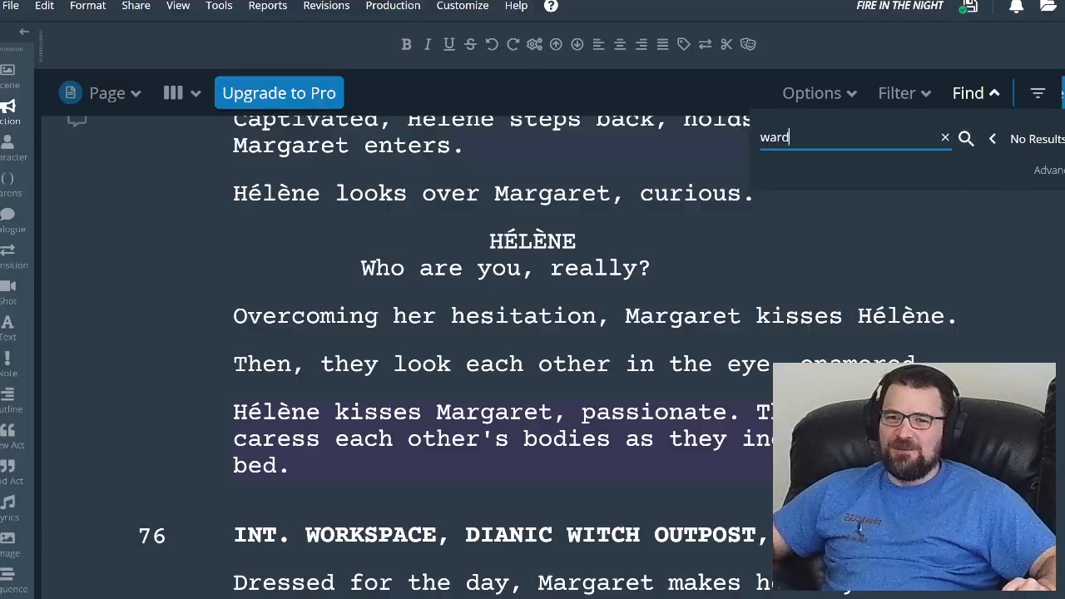
double_click(774, 137)
type("rune")
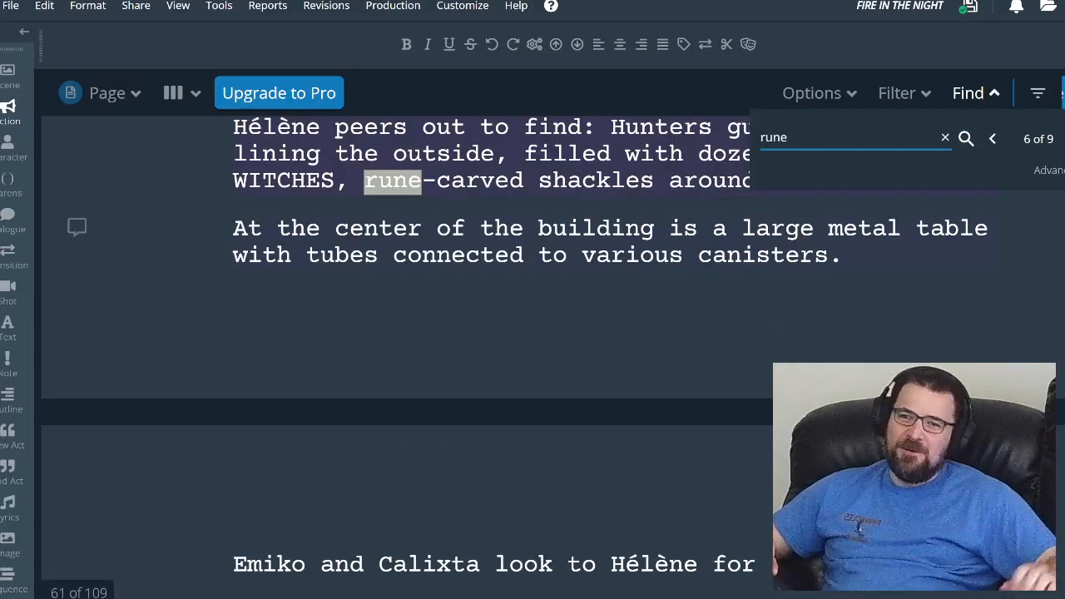
scroll(666, 242, "up", 6)
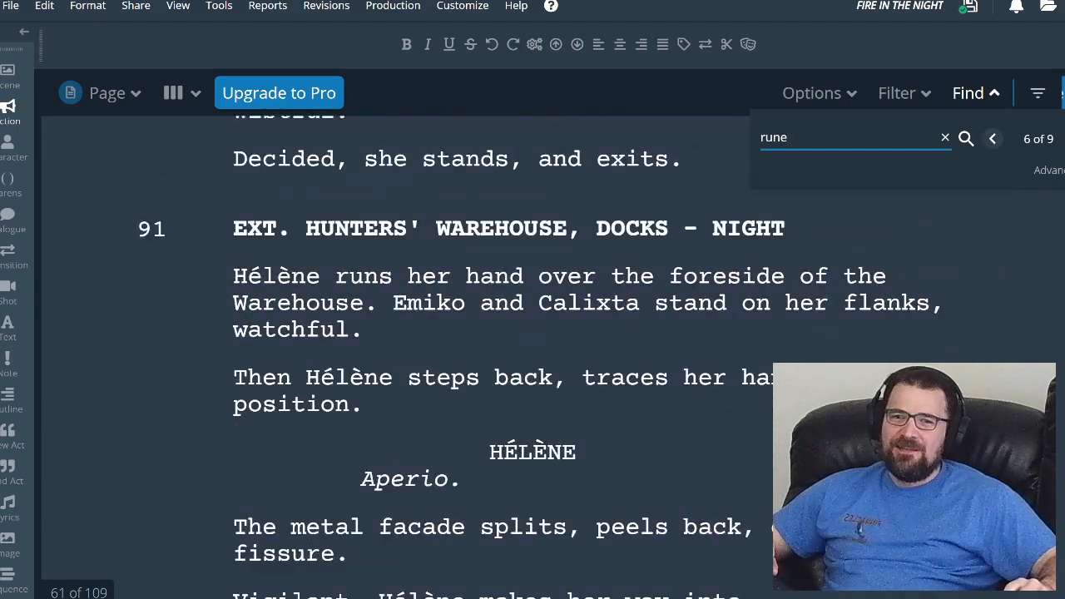
left_click(992, 139)
left_click(991, 138)
left_click(991, 139)
left_click(991, 139)
left_click(991, 139)
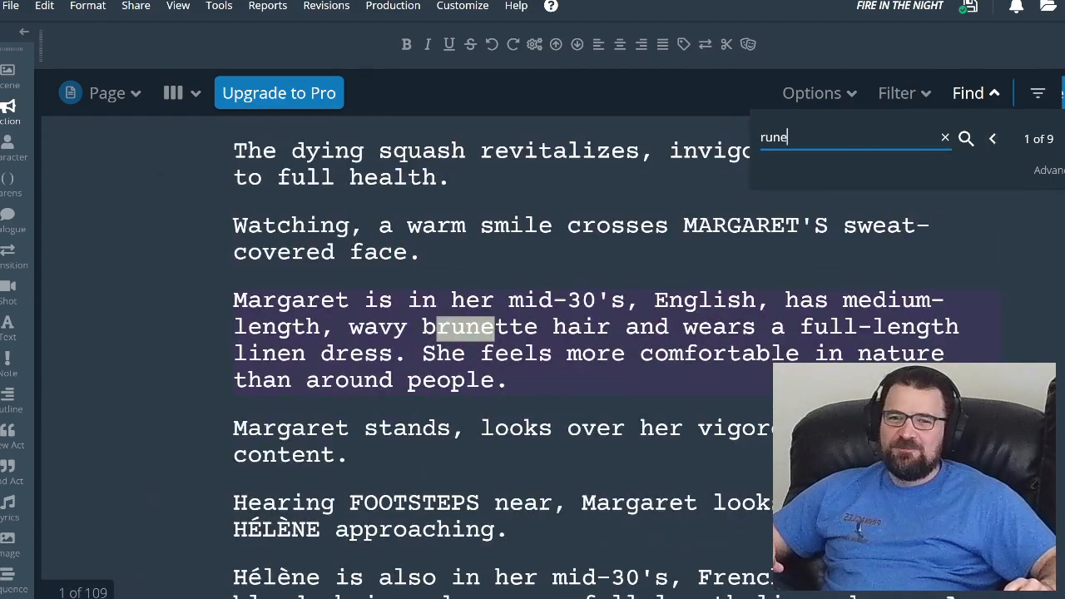
left_click(1010, 139)
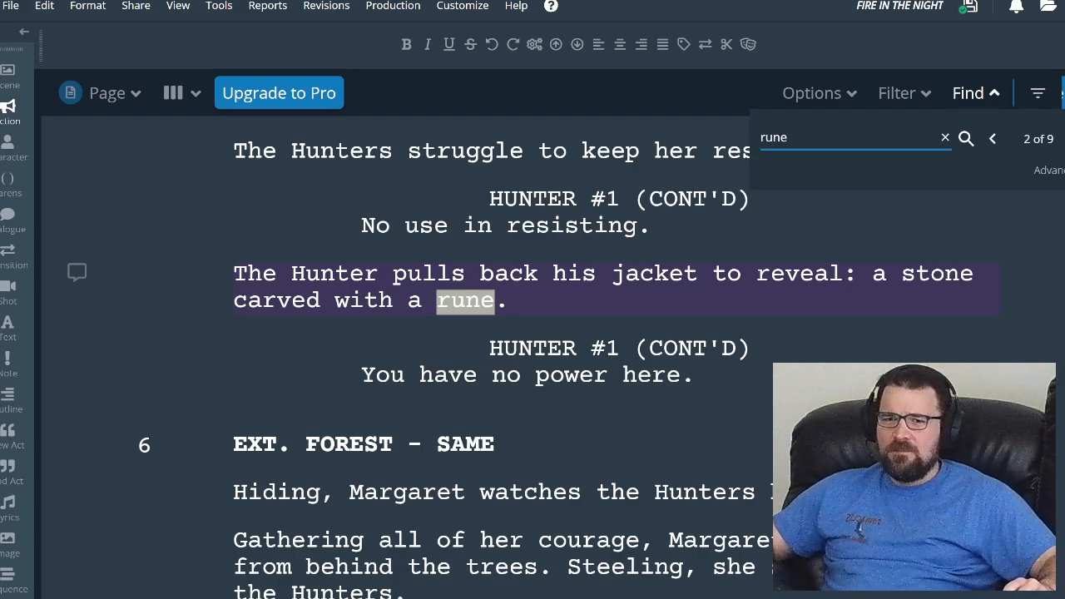
- Insert "WARD, a" before "stone" in the action line where the Hunter pulls back his jacket
left_click(887, 274)
type("war")
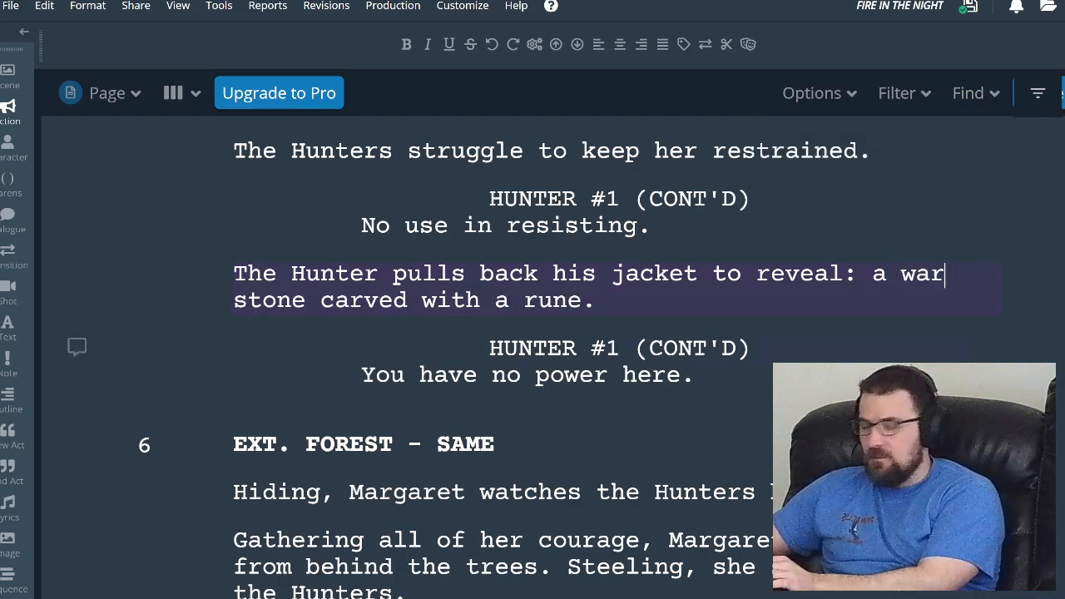
key("BackSpace")
key("BackSpace")
key("BackSpace")
type("WARD,")
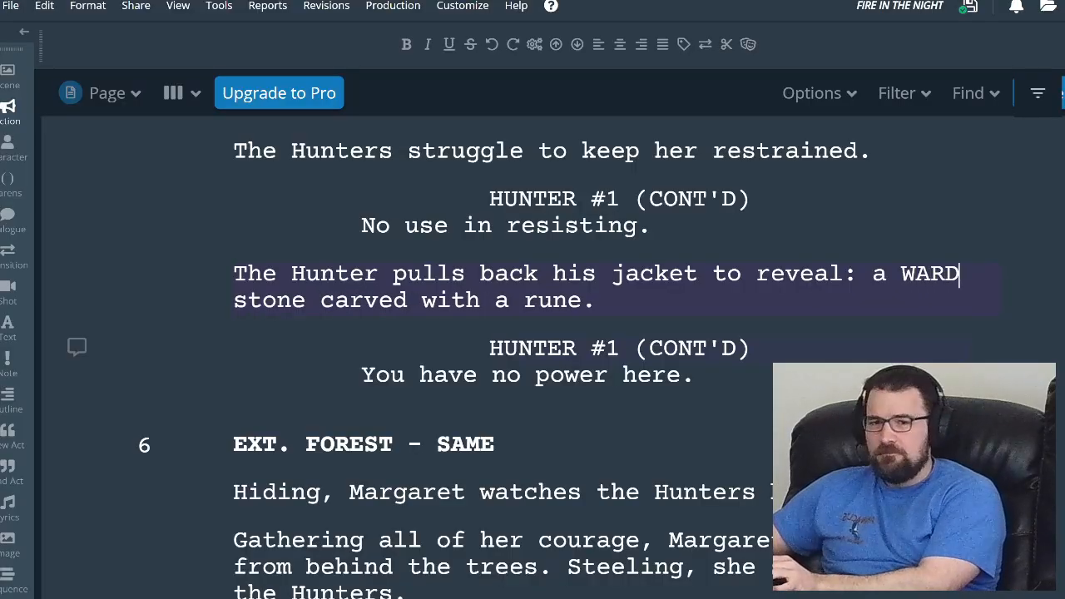
type(" s")
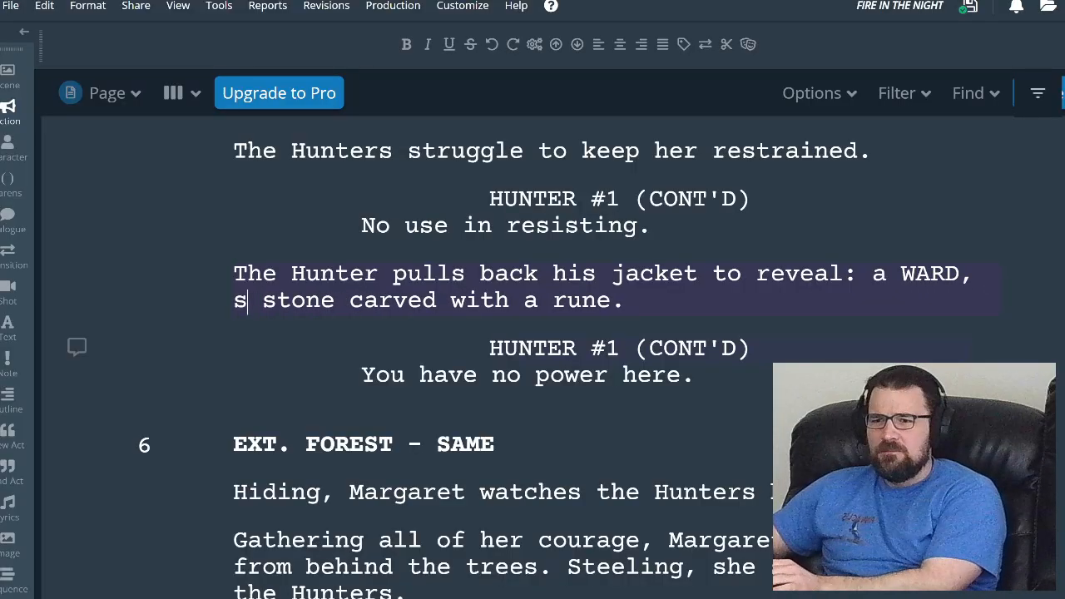
key("BackSpace")
type("a")
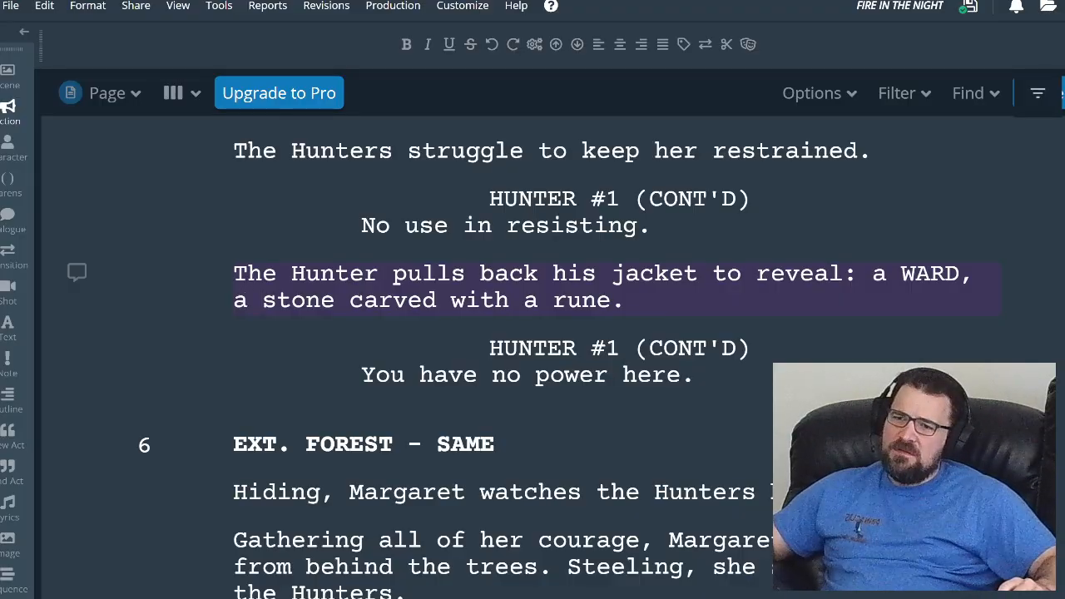
- Finish the Hunter's jacket line as "a sigil carved into a stone.", correcting the spelling of "sigil" and removing "carved with a rune"
type("sigyl")
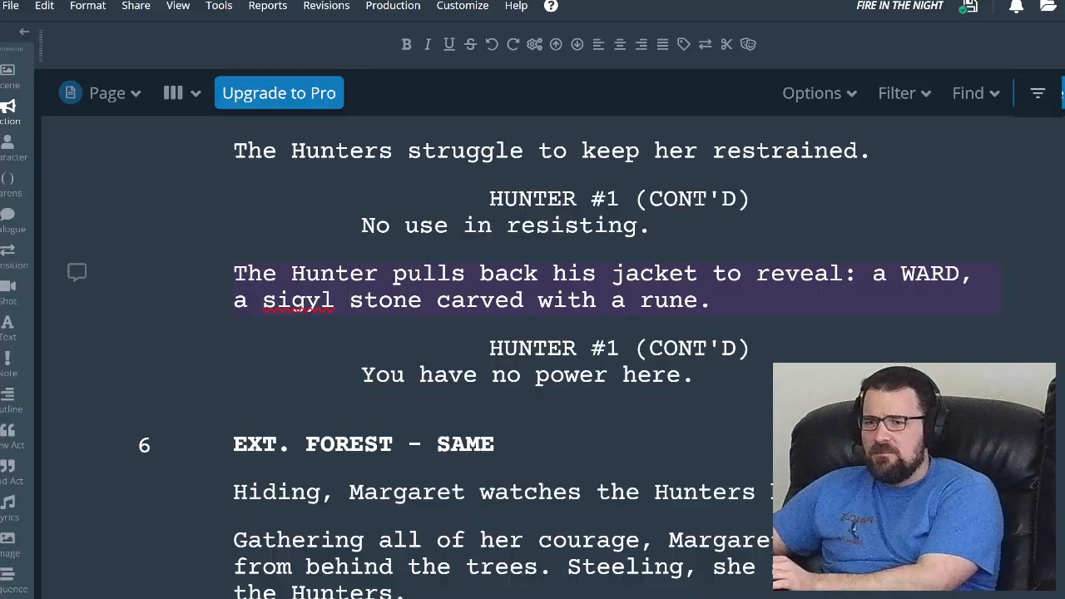
right_click(299, 300)
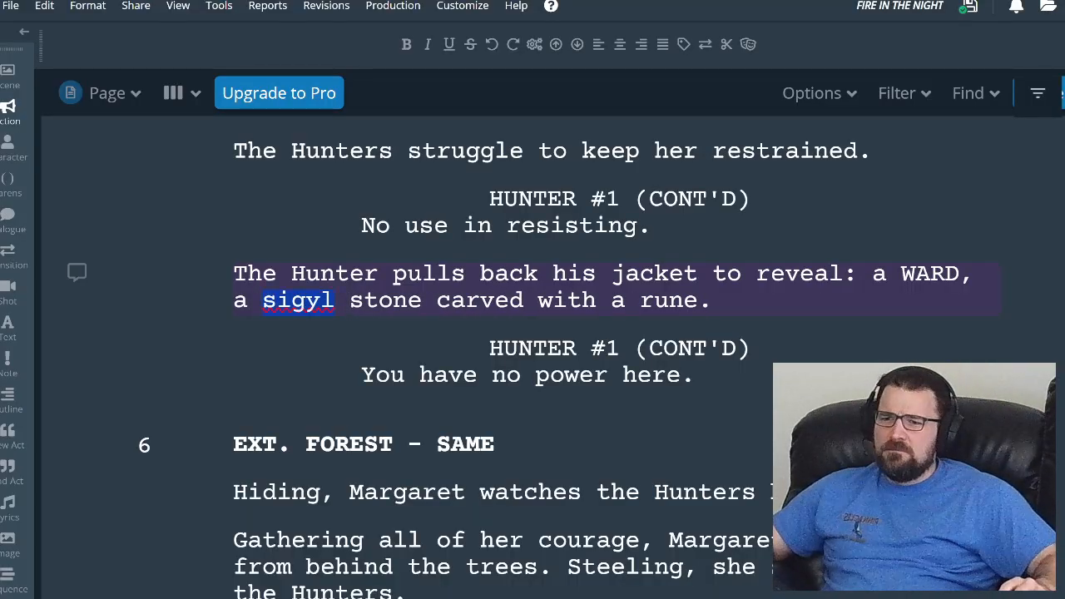
left_click(332, 314)
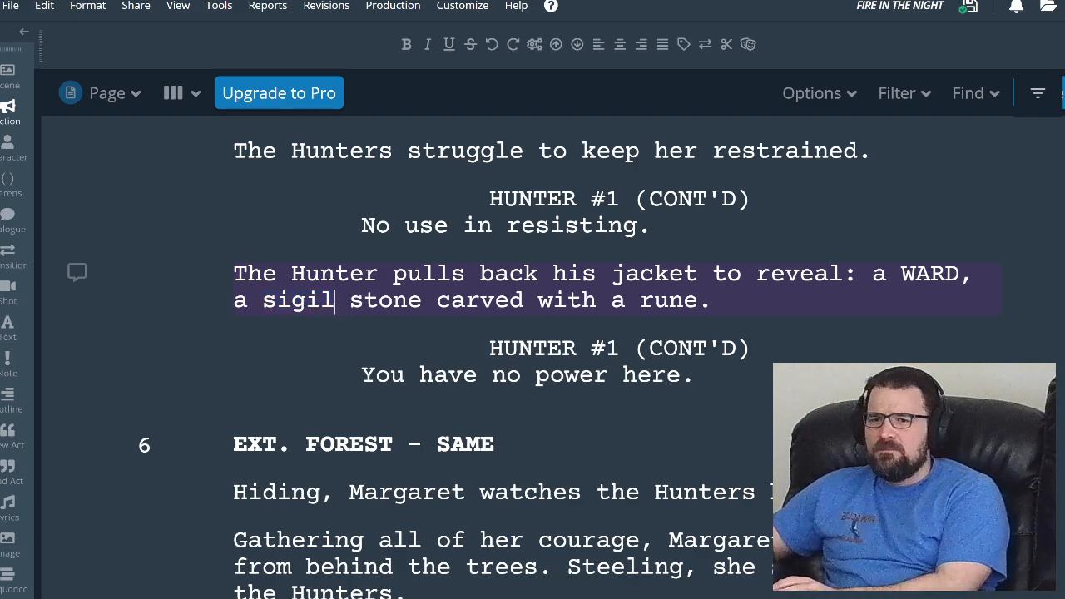
type("carved i")
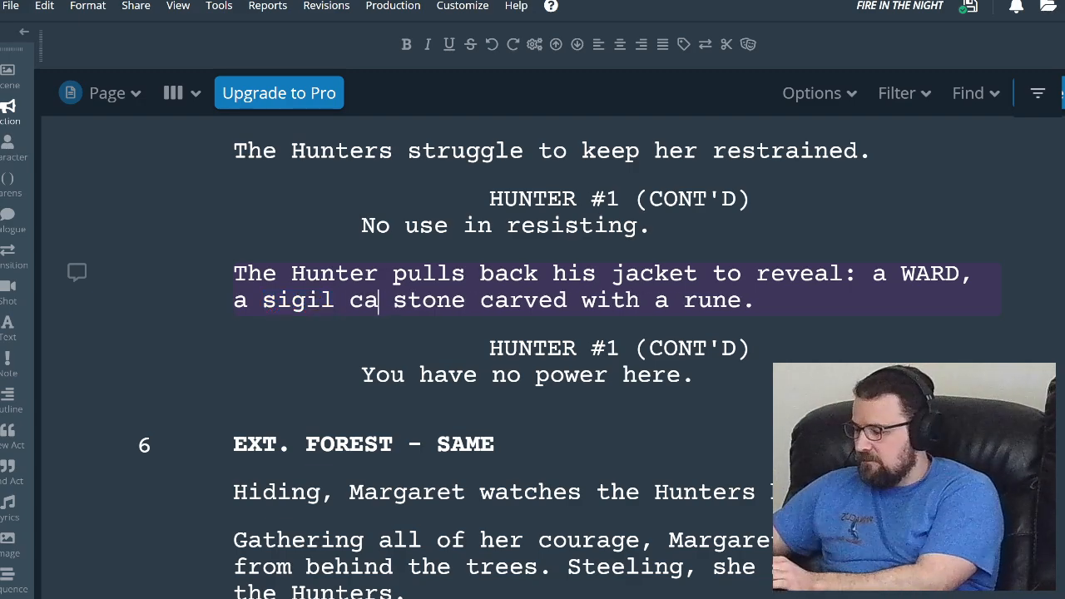
type("nto a")
key("Right")
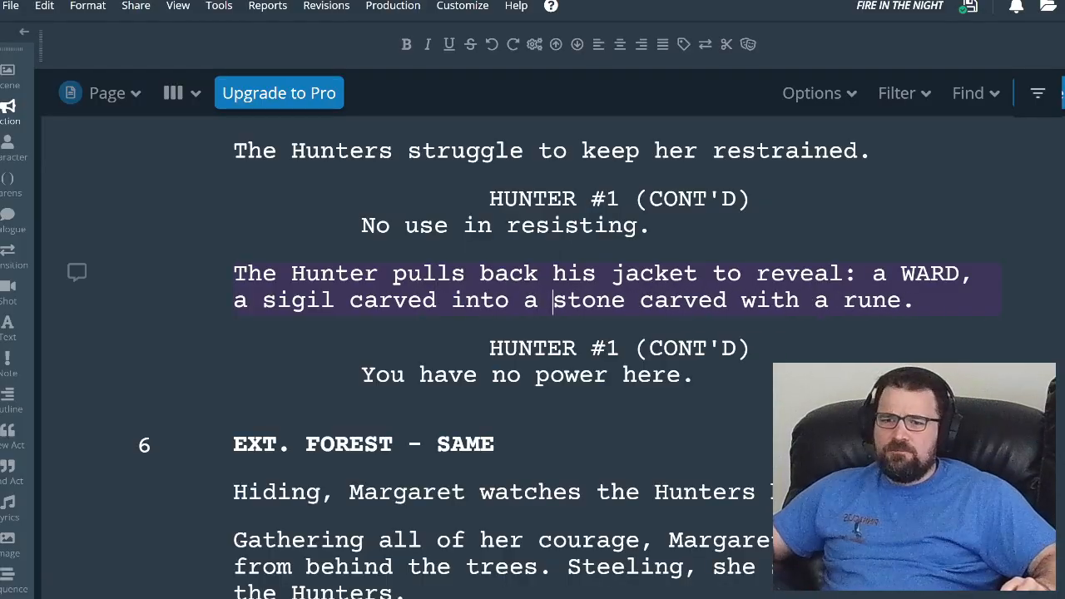
left_click_drag(626, 300, 901, 300)
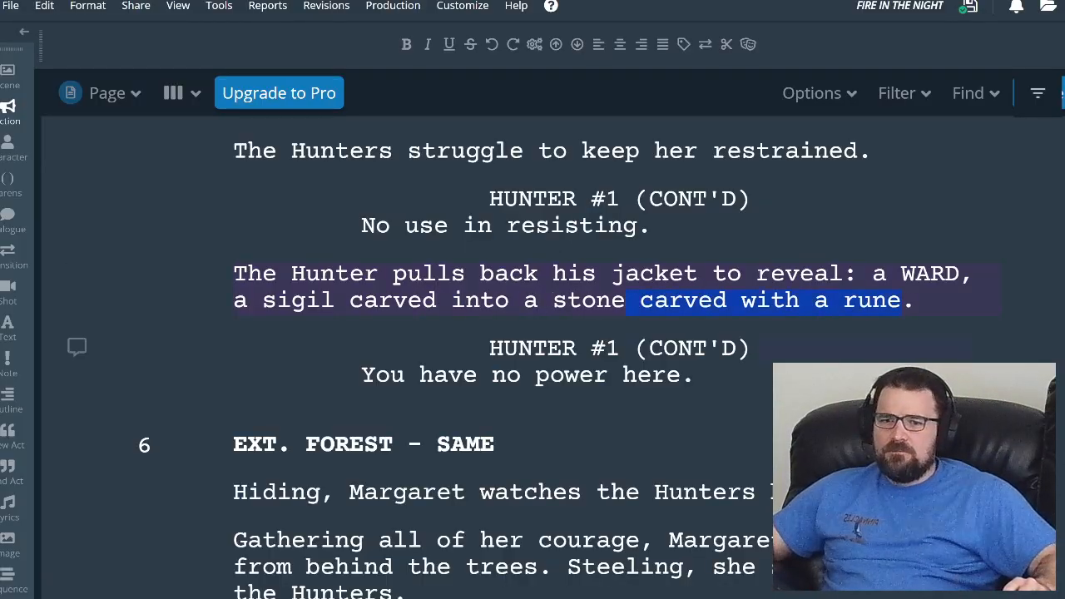
key("BackSpace")
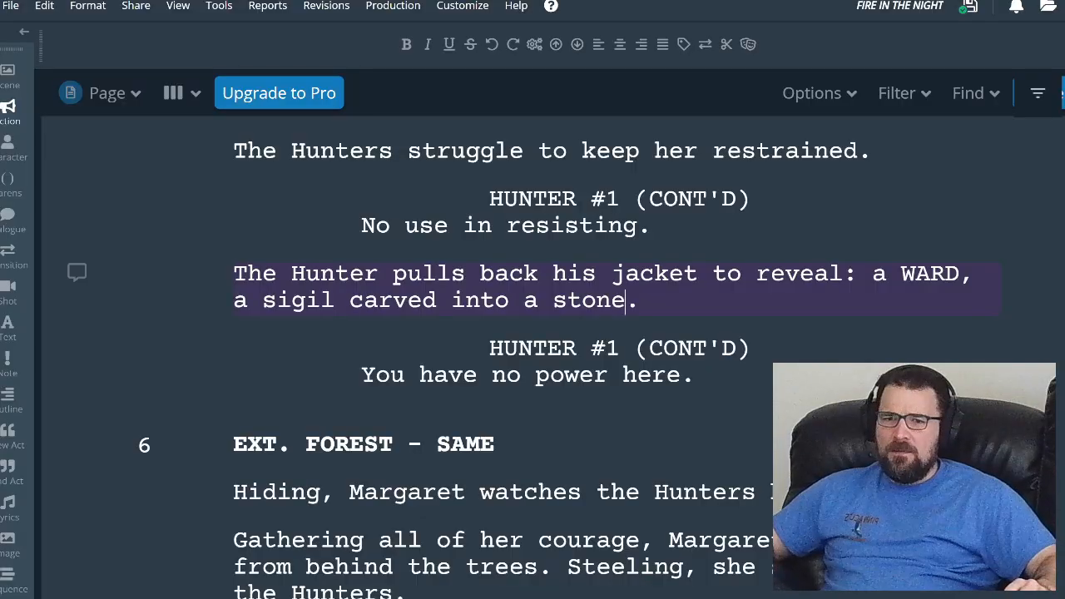
- Try the wording "a magic WARD" in the Hunter's jacket line
type("magi")
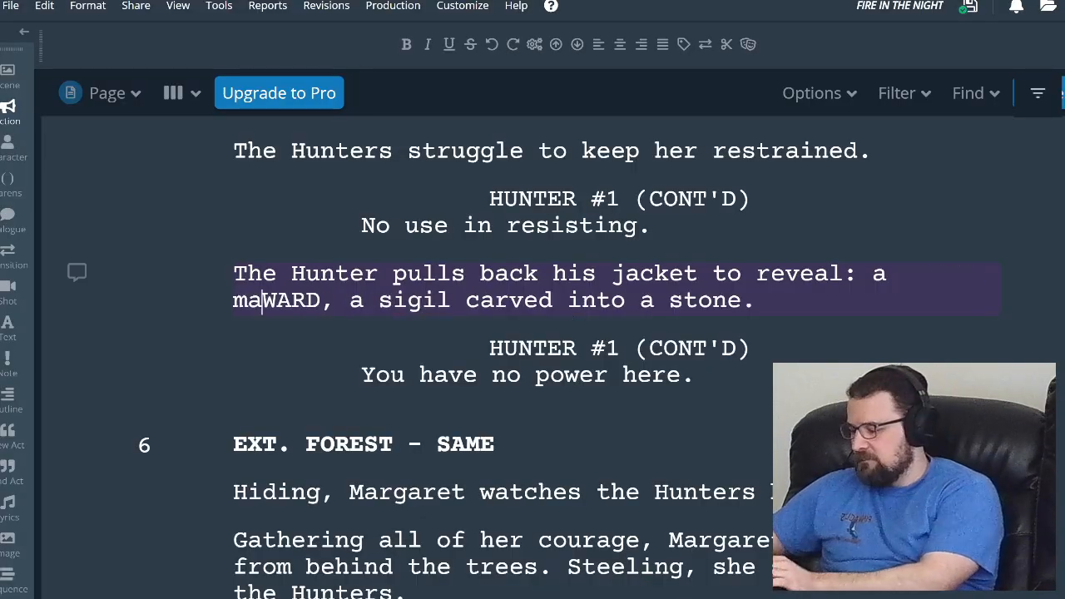
type("c")
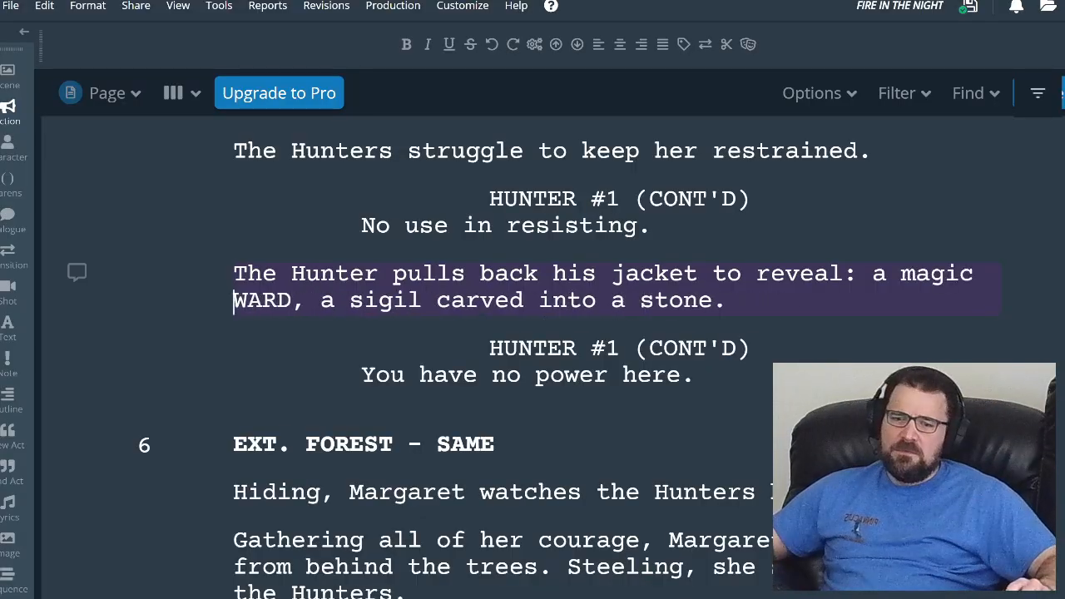
key("BackSpace")
key("BackSpace")
key("BackSpace")
key("BackSpace")
key("BackSpace")
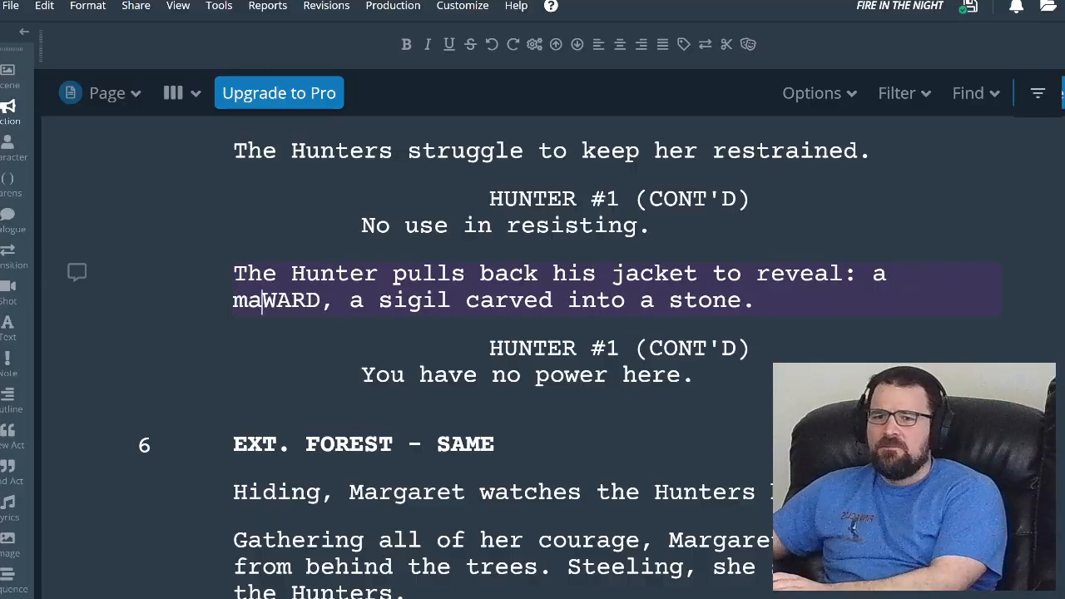
key("BackSpace")
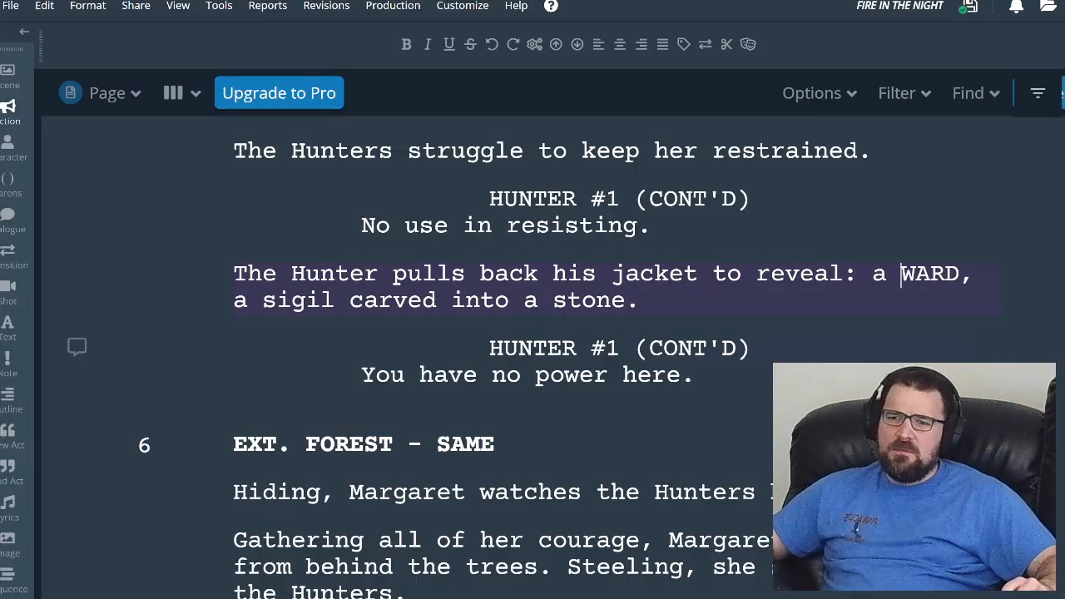
left_click(640, 300)
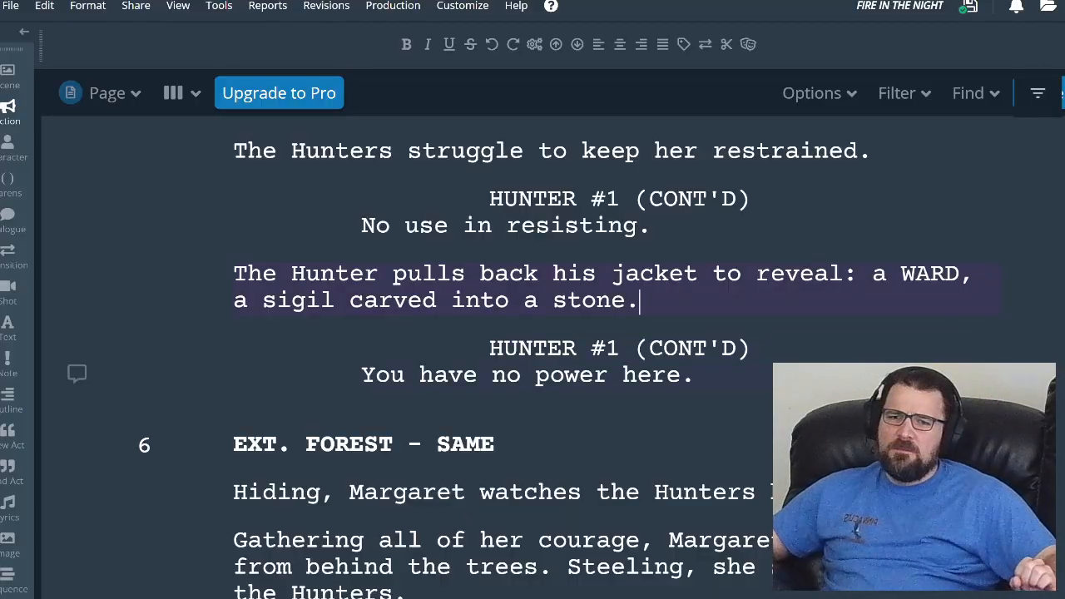
- Switch to the Google browser tab and search the web for "magic wardrobe"
key("ctrl+Tab")
key("ctrl+l")
type("magic wardrobe")
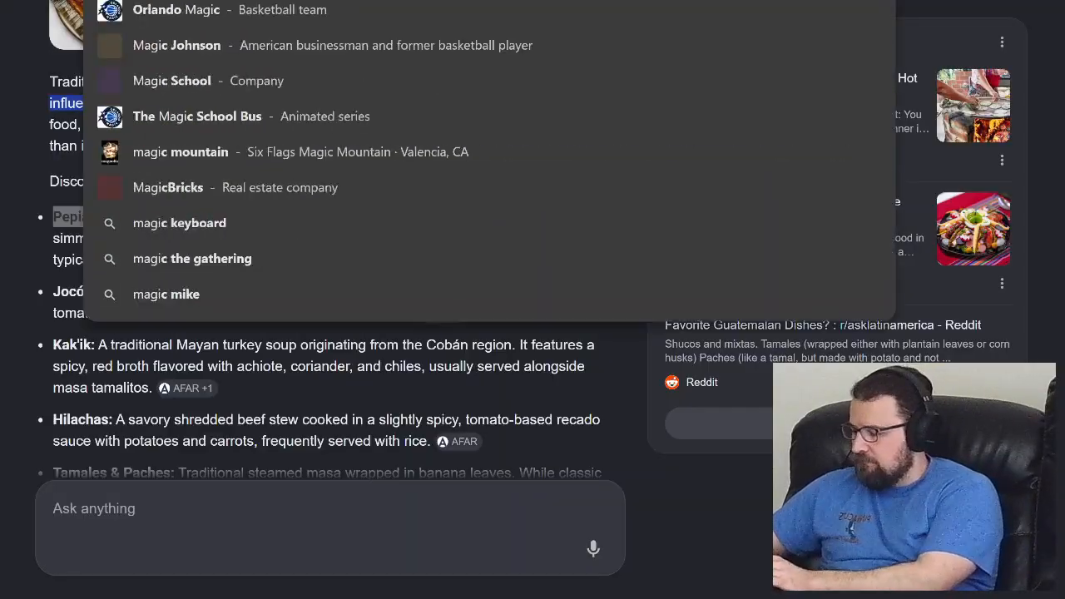
key("Return")
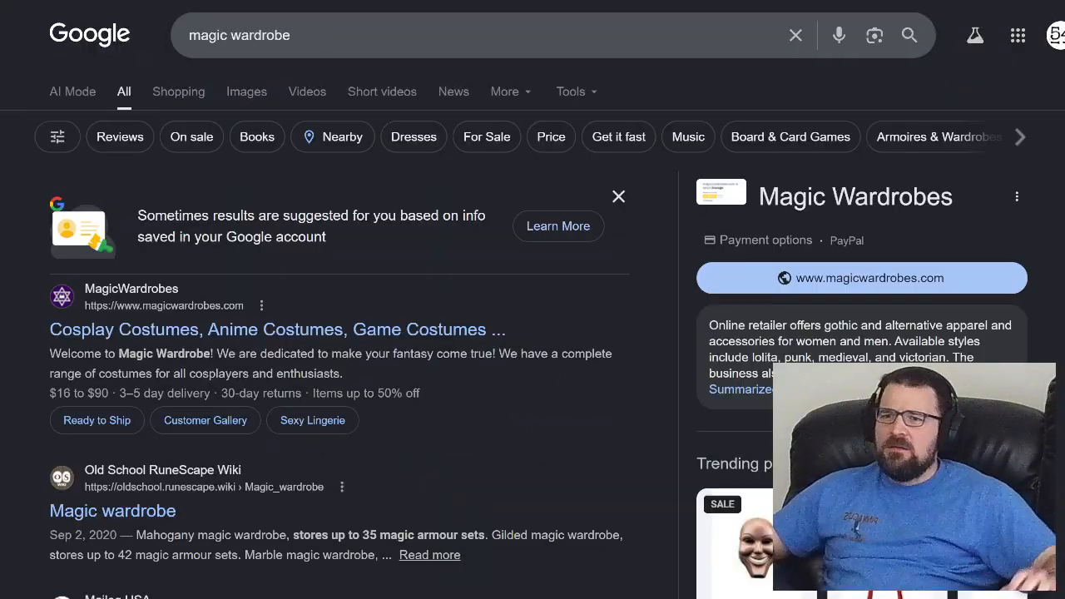
- Change the web search to "magic ward" and show its image results
left_click_drag(292, 36, 262, 36)
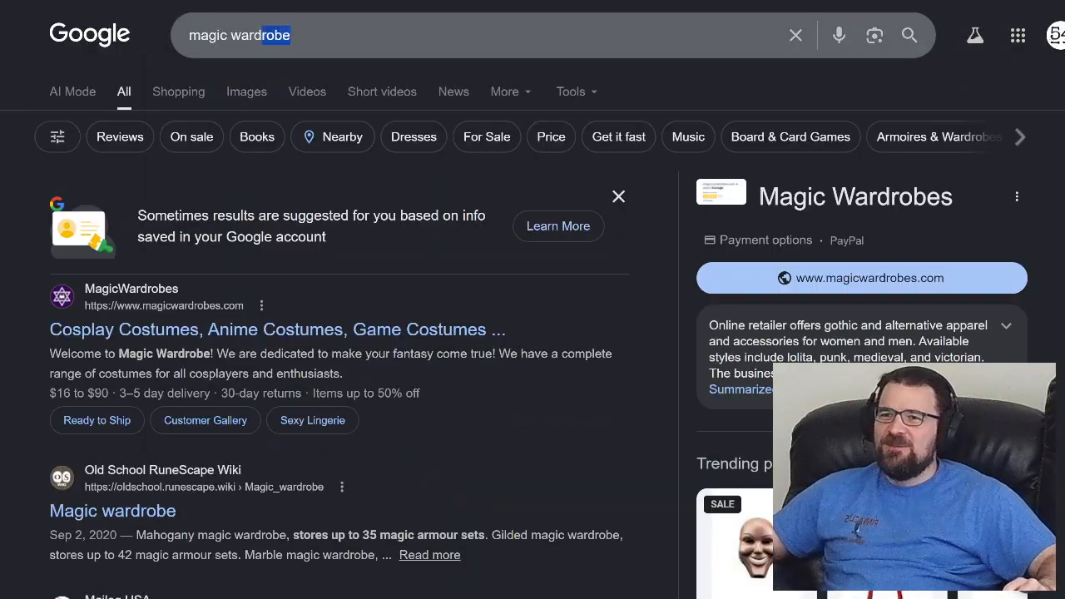
key("BackSpace")
key("Return")
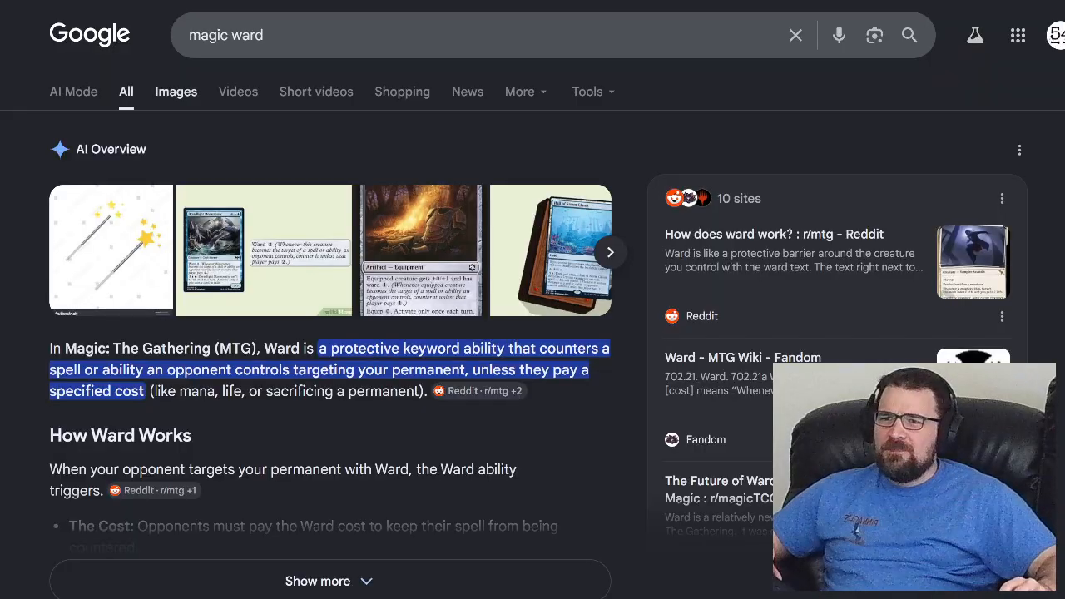
left_click(176, 91)
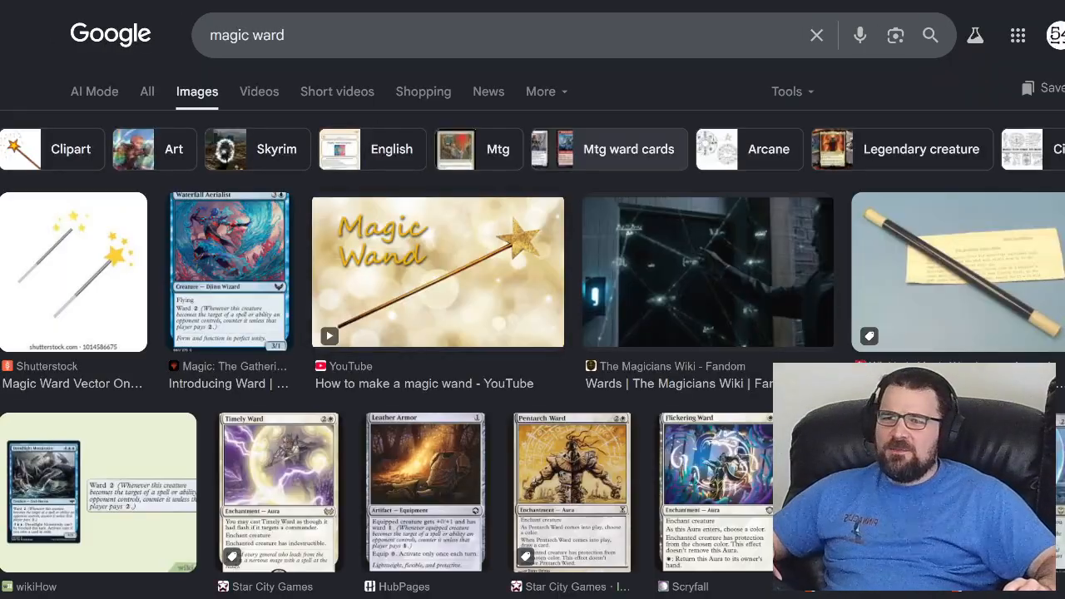
- Examine the "magic ward" image results for depictions of wards, and go back to the previous search page
scroll(533, 333, "down", 6)
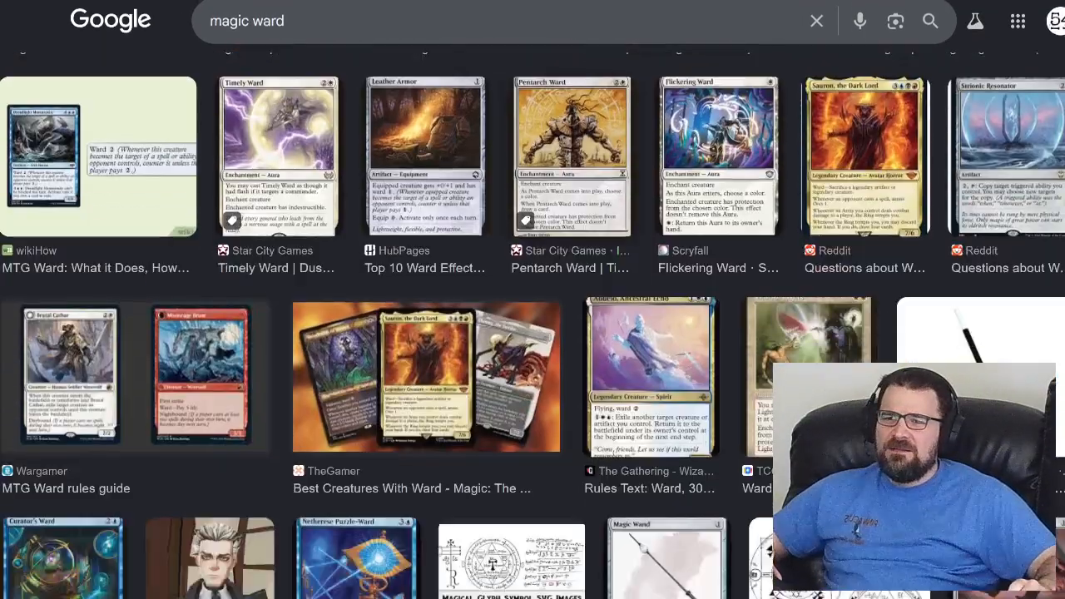
scroll(532, 333, "down", 2)
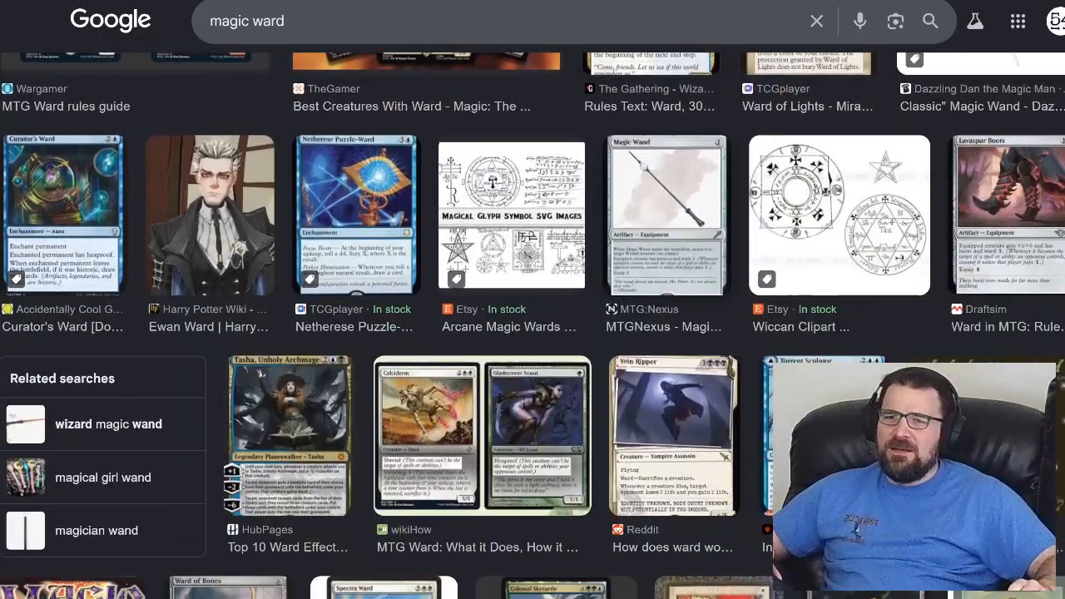
scroll(532, 333, "down", 10)
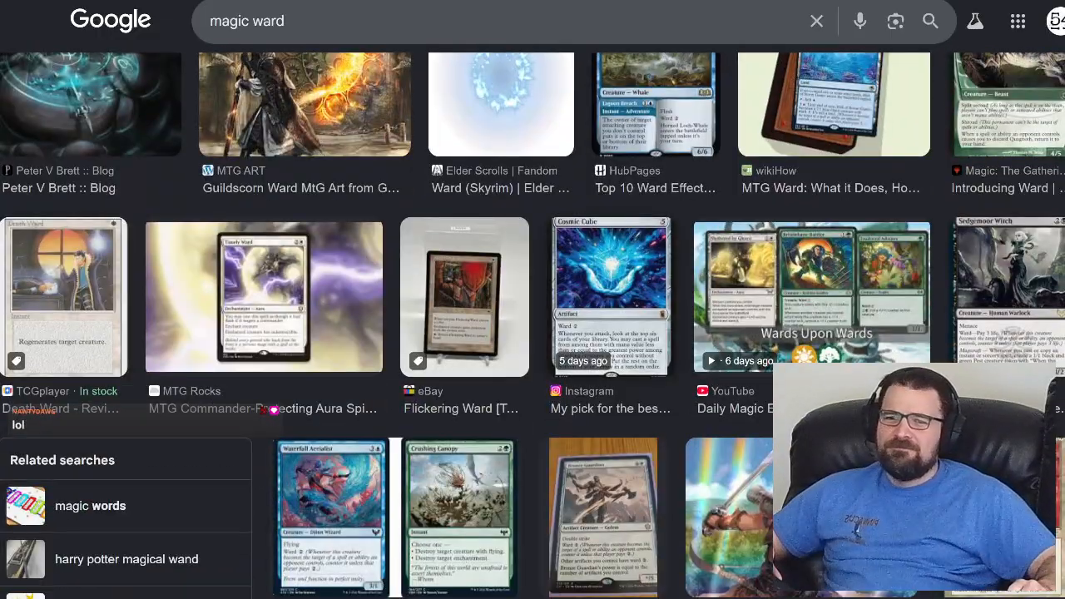
scroll(532, 333, "down", 4)
scroll(533, 333, "down", 10)
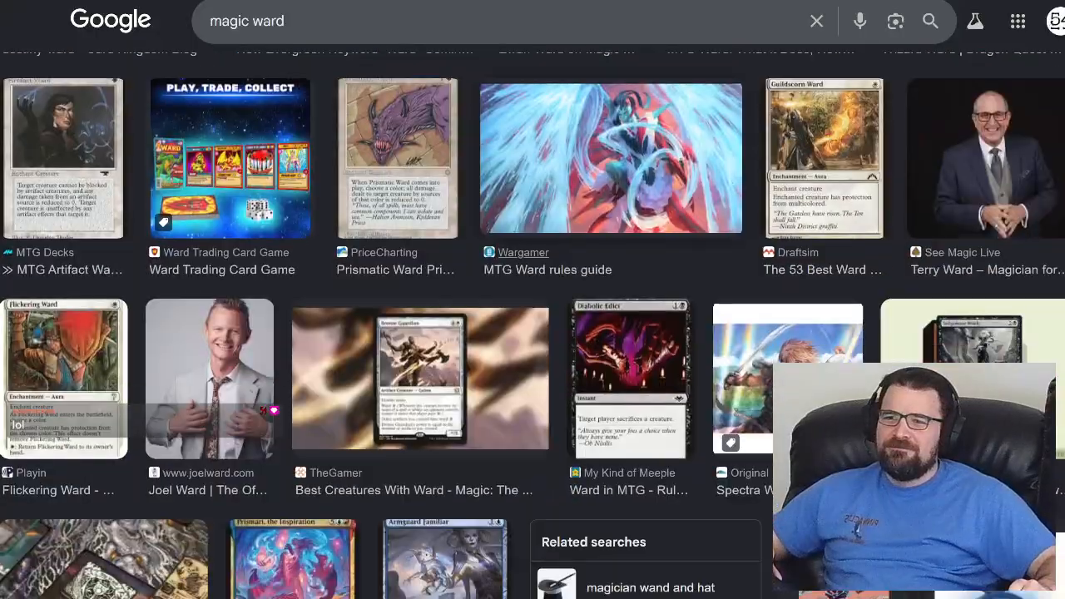
scroll(532, 332, "down", 10)
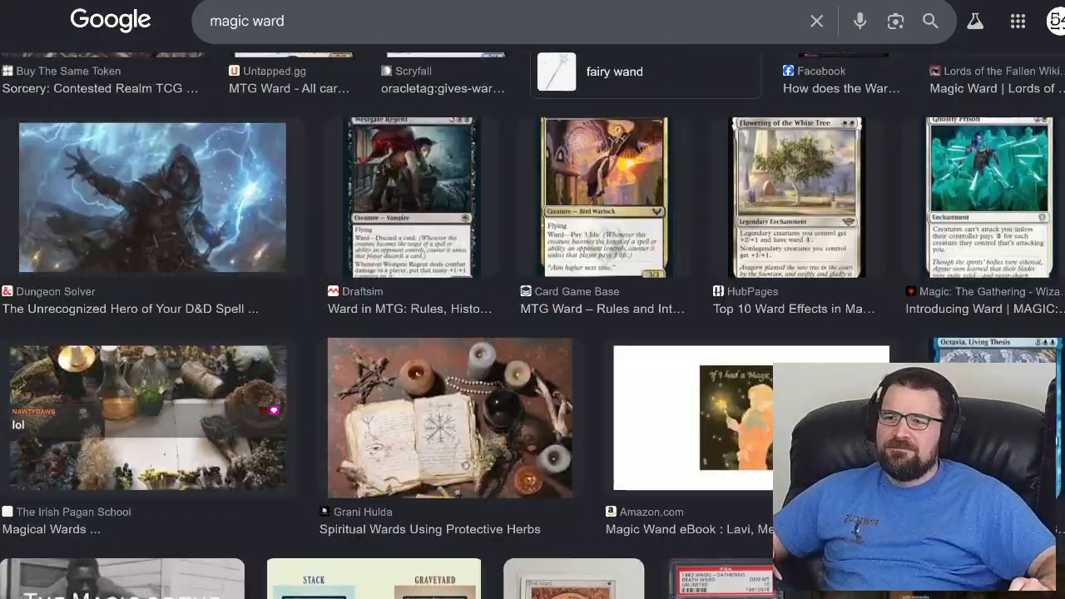
scroll(533, 333, "down", 3)
key("Home")
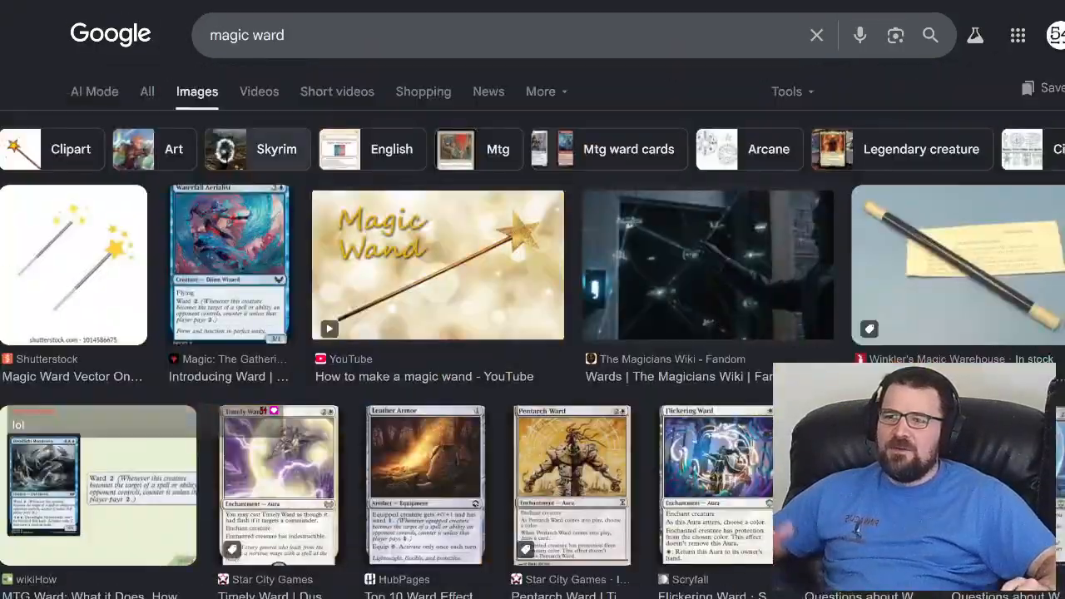
key("alt+Left")
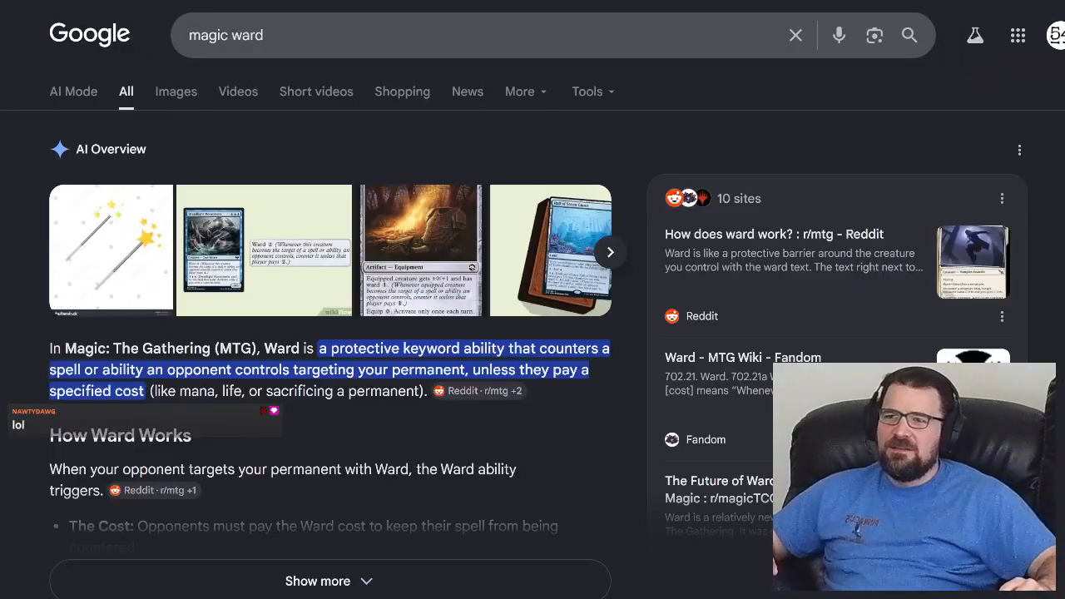
key("alt+Left")
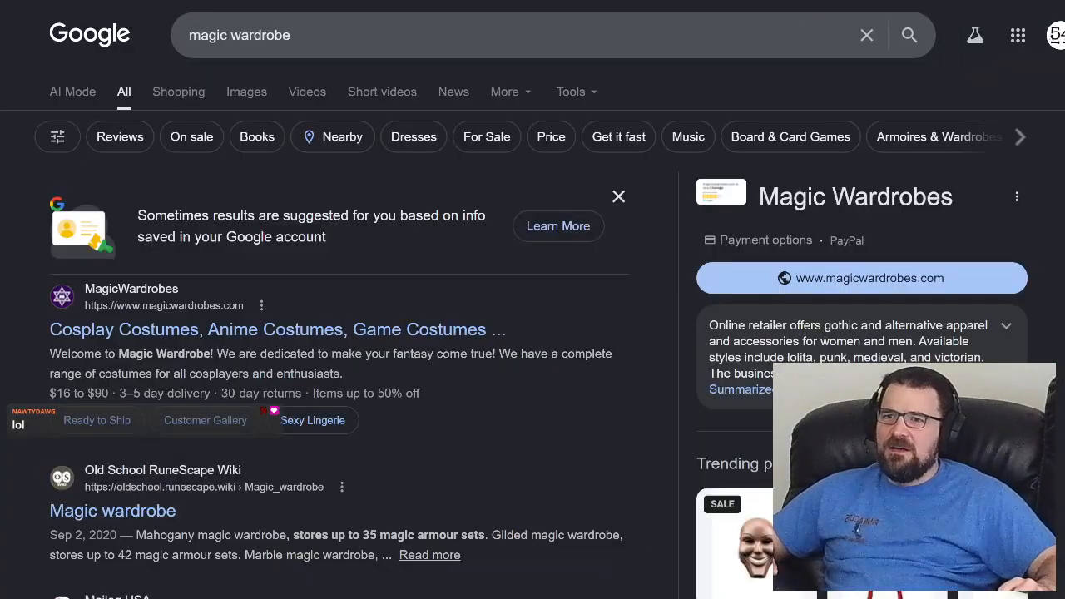
- Switch to the screenplay and reword the end of the Hunter's jacket line as "a symbol carved into stone."
key("alt+Tab")
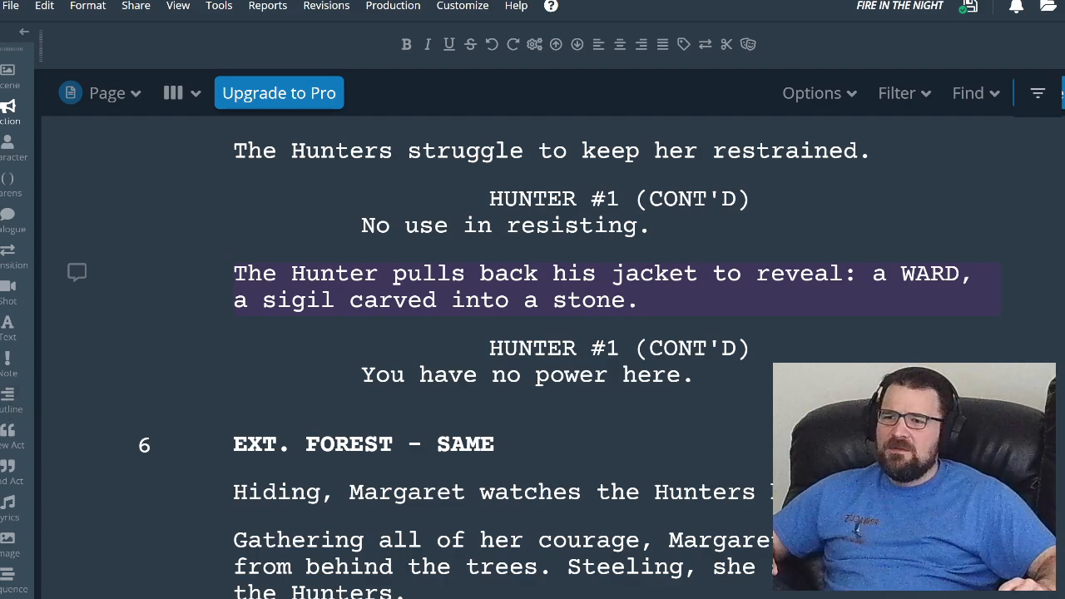
left_click_drag(262, 302, 307, 302)
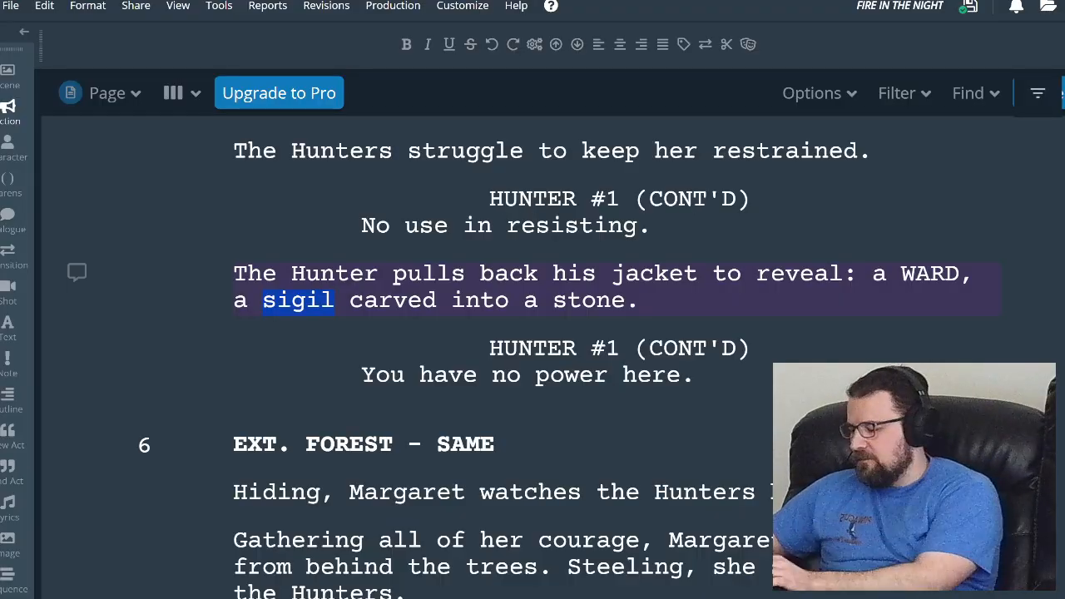
type("symbol")
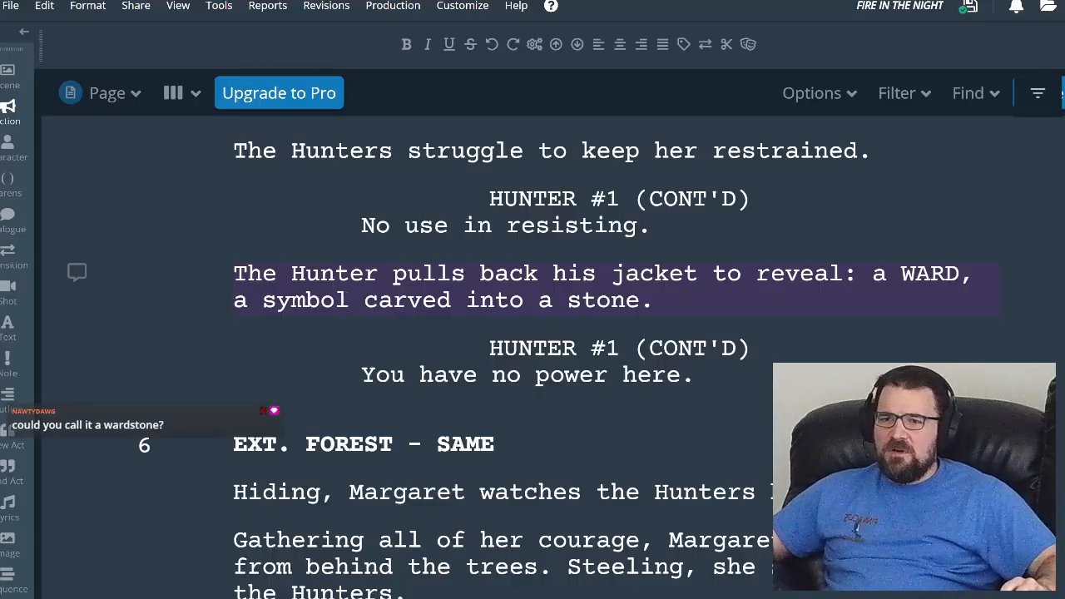
left_click(552, 302)
key("BackSpace")
key("BackSpace")
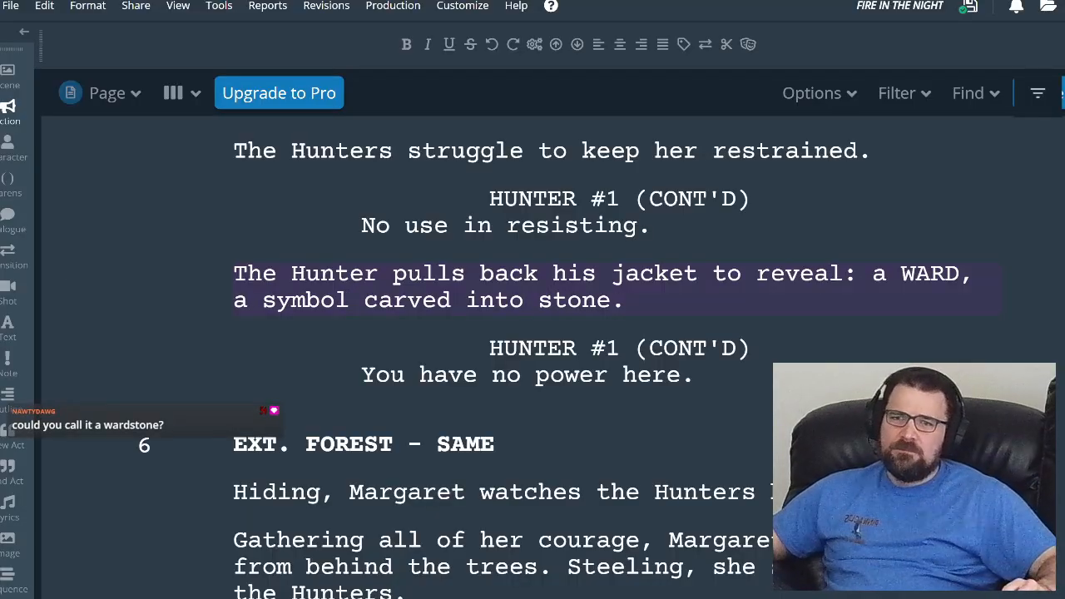
- Switch to the Google browser tab, search the web for "wardstone" and look over the results
left_click(903, 1)
triple_click(265, 35)
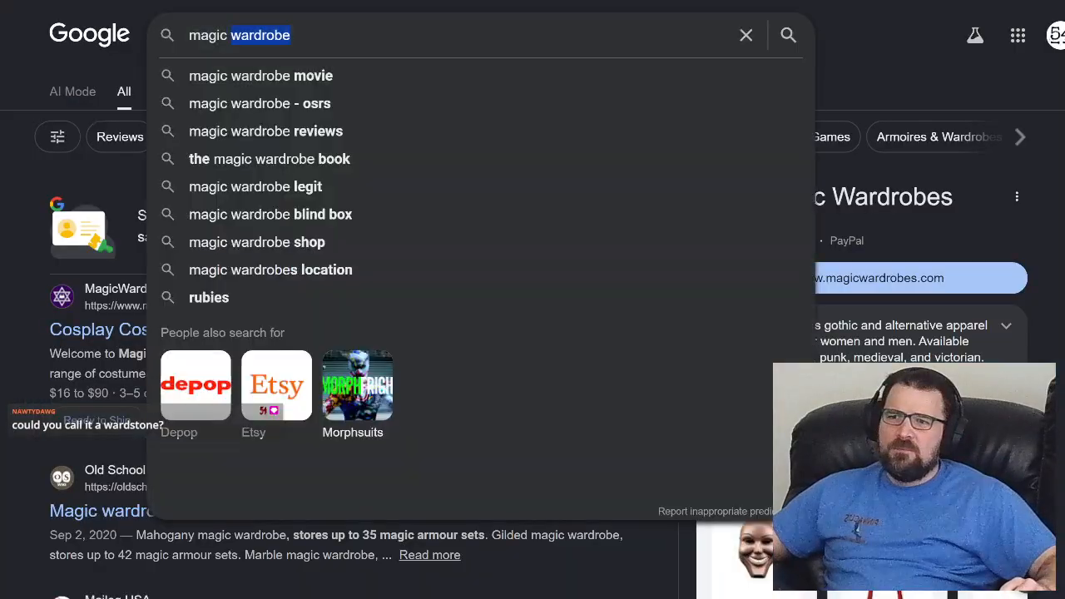
type("ward")
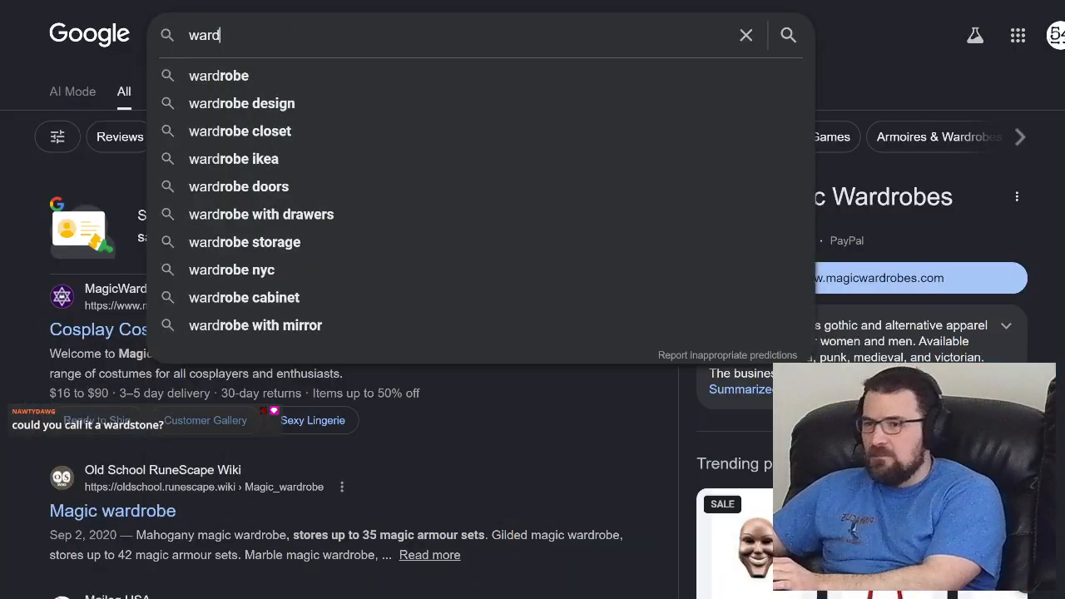
type("stone")
key("Return")
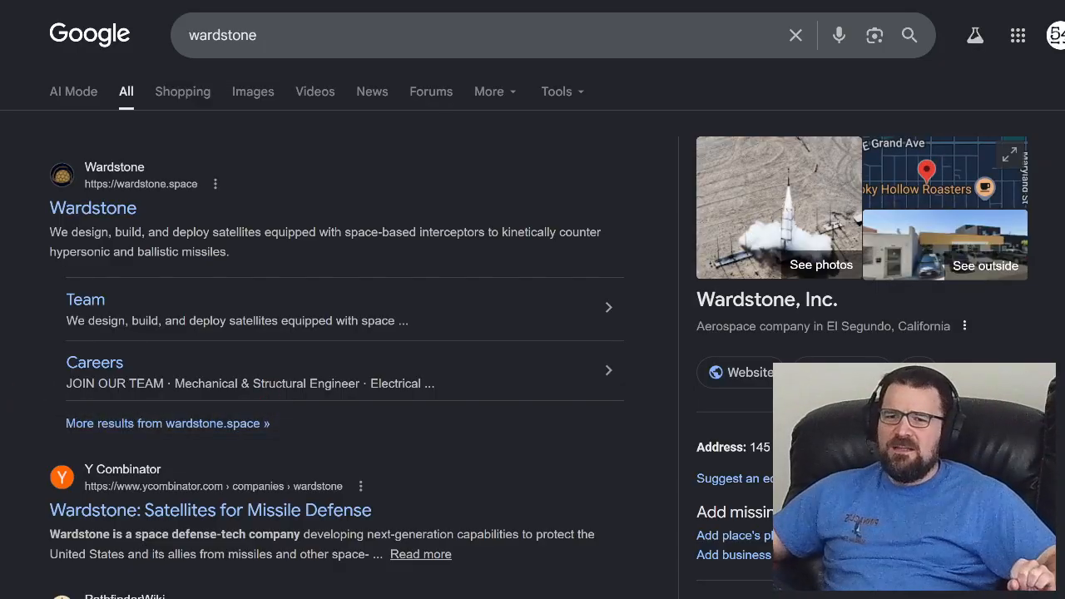
scroll(532, 333, "down", 3)
scroll(532, 333, "up", 3)
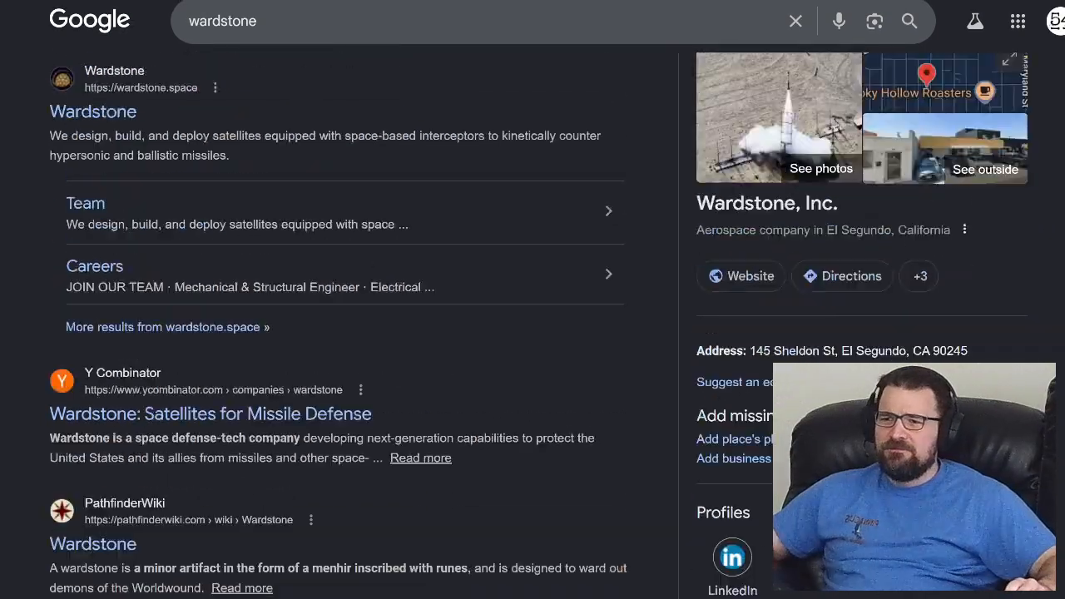
- Refine the web search to "wardstone definition" and read the overview
left_click(349, 35)
type("de")
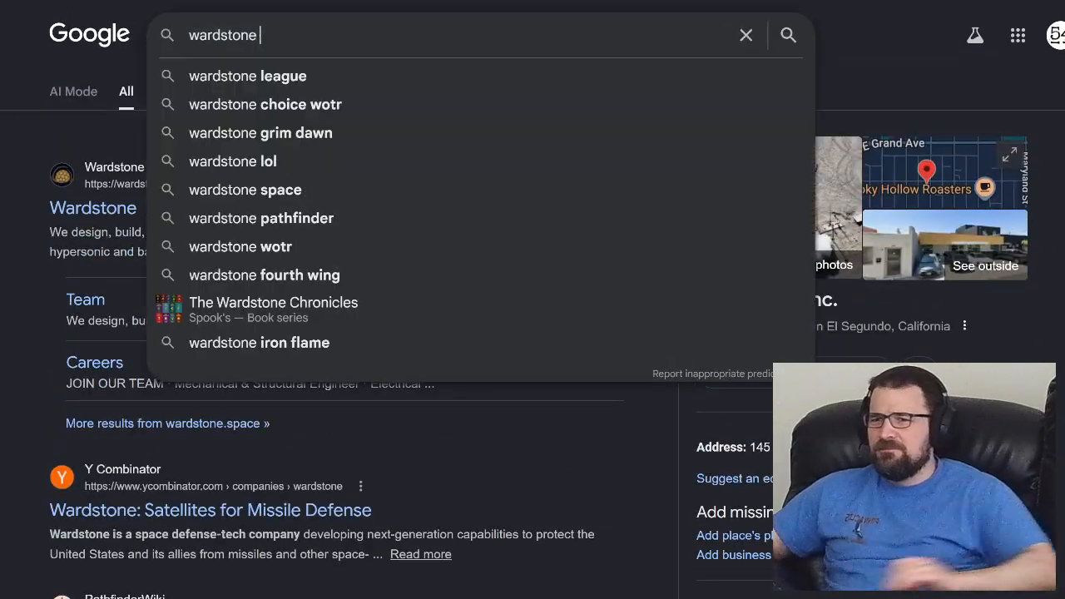
type("f")
key("Down")
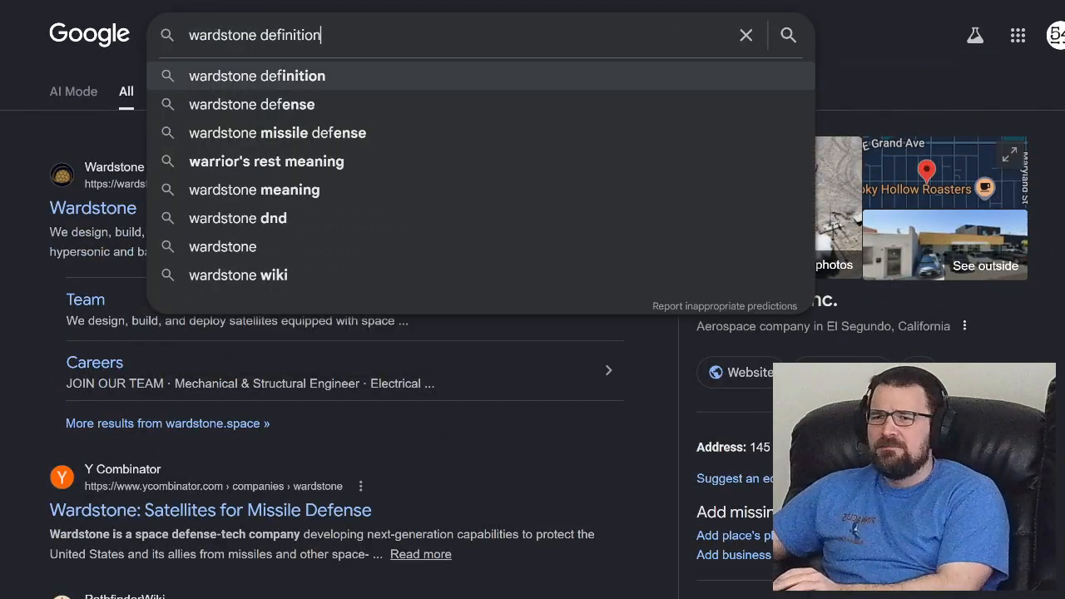
key("Return")
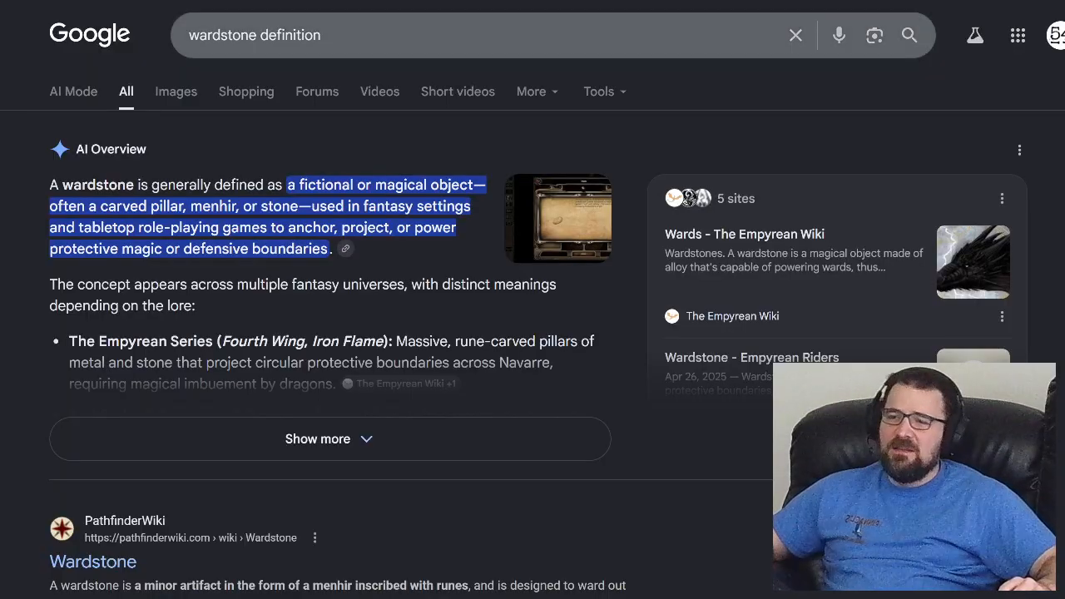
- Switch back to the screenplay and change "WARD" to "WARDSTONE" in the Hunter's jacket line
key("alt+Tab")
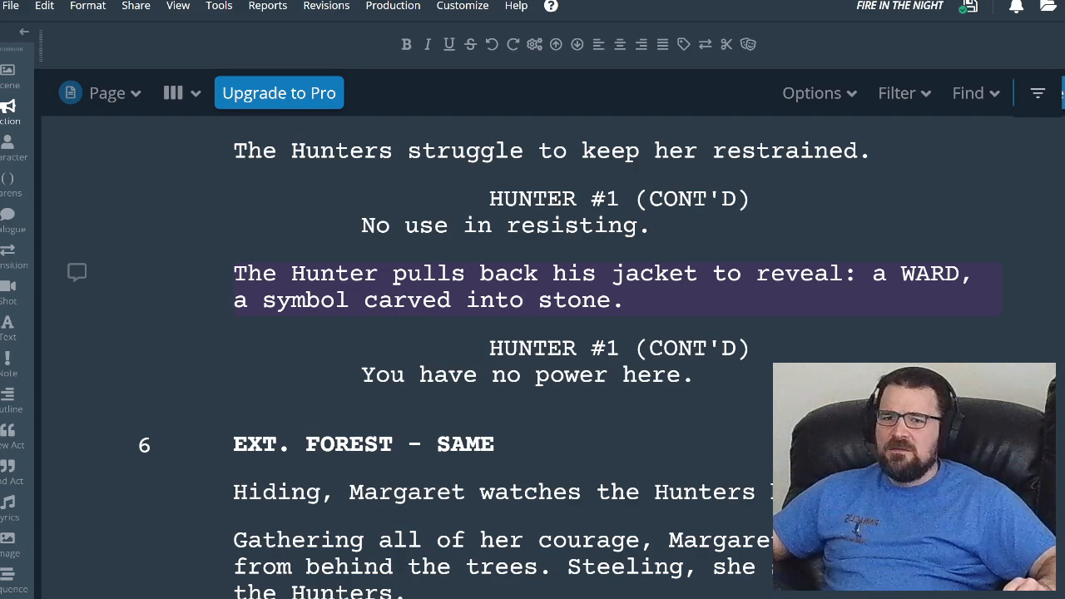
type("STONE")
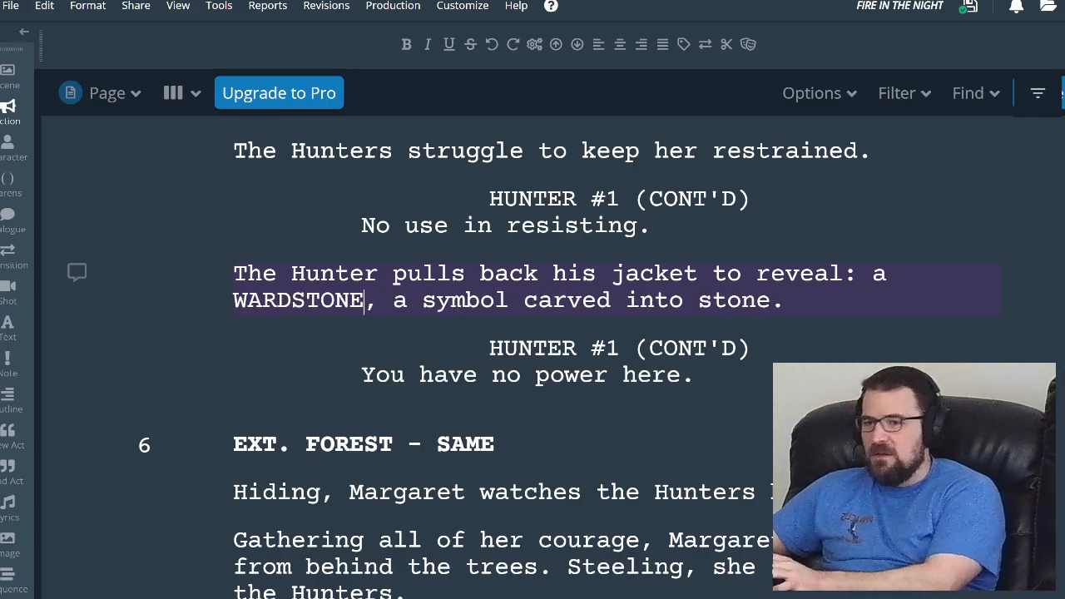
- Try the jacket line without ", a symbol carved into stone", and bring the phrase back while keeping "WARDSTONE"
key("ctrl+shift+Right")
key("ctrl+shift+Right")
key("ctrl+shift+Right")
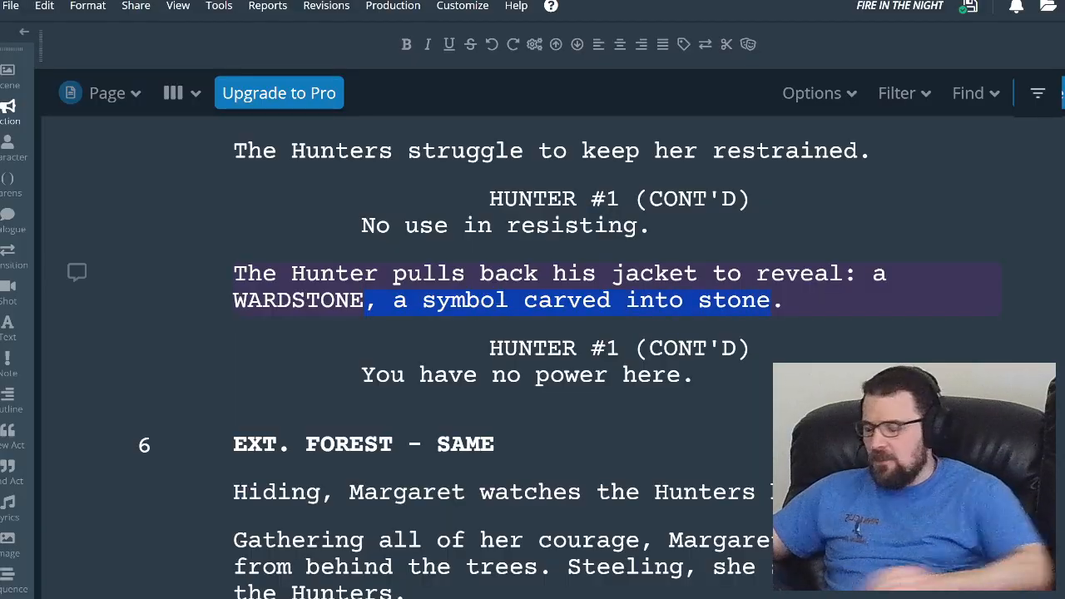
key("BackSpace")
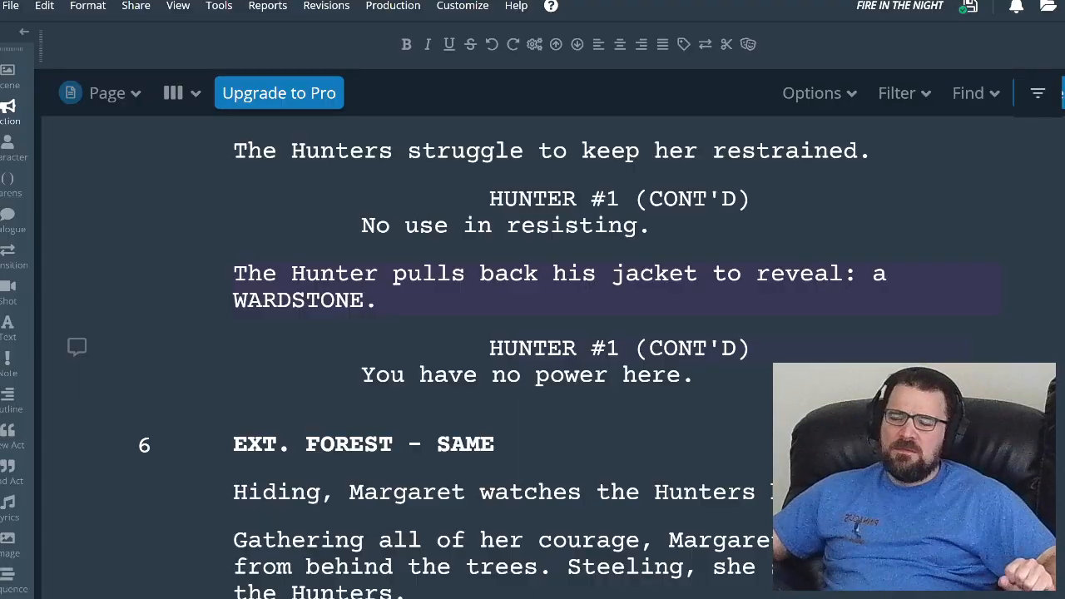
key("ctrl+z")
key("ctrl+z")
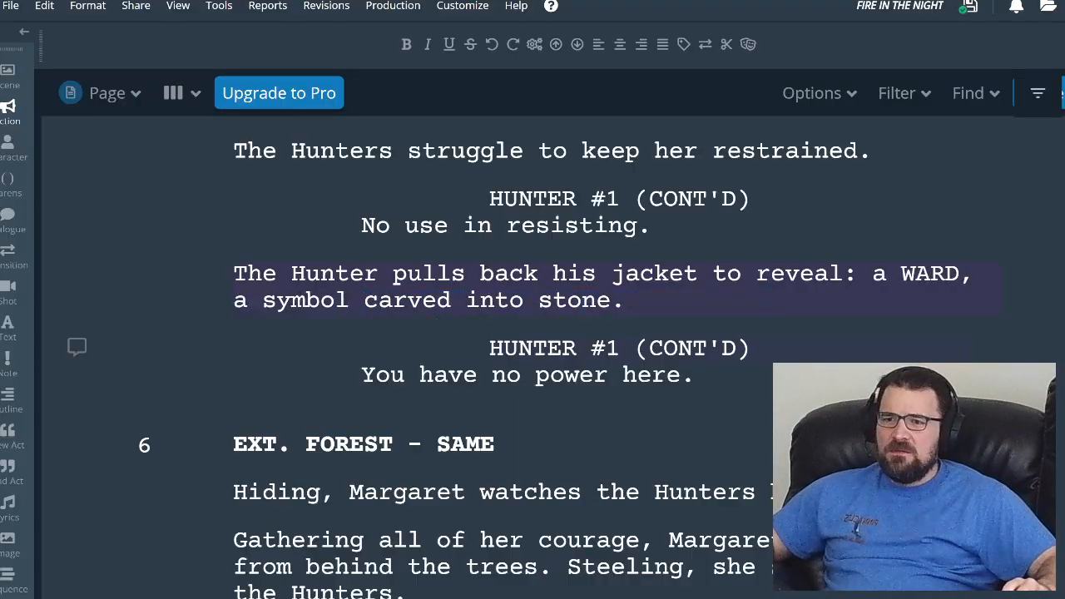
left_click(44, 6)
mouse_move(88, 6)
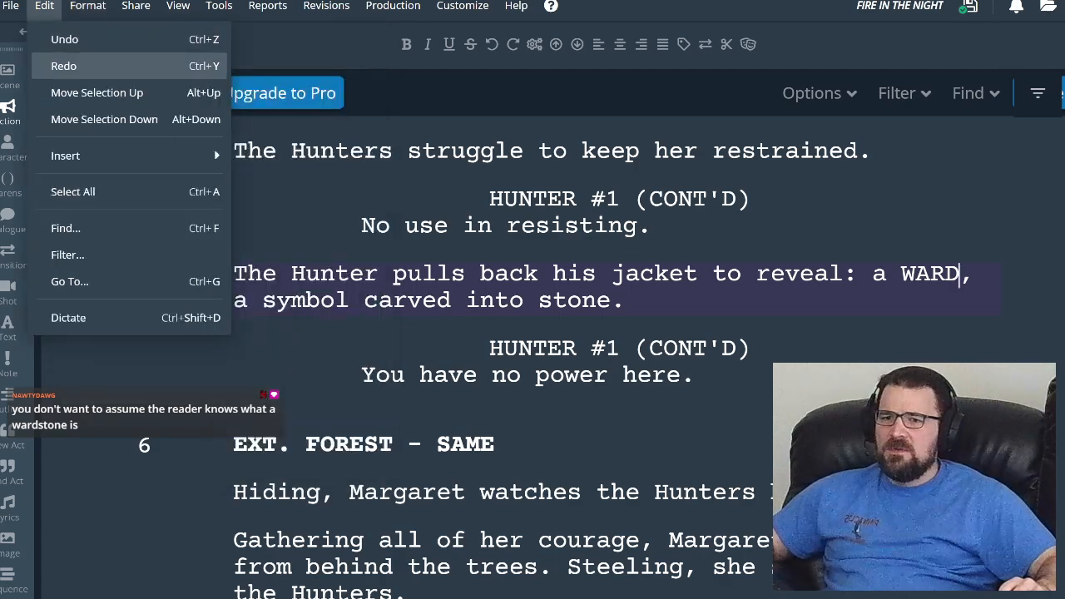
left_click(67, 65)
left_click(451, 276)
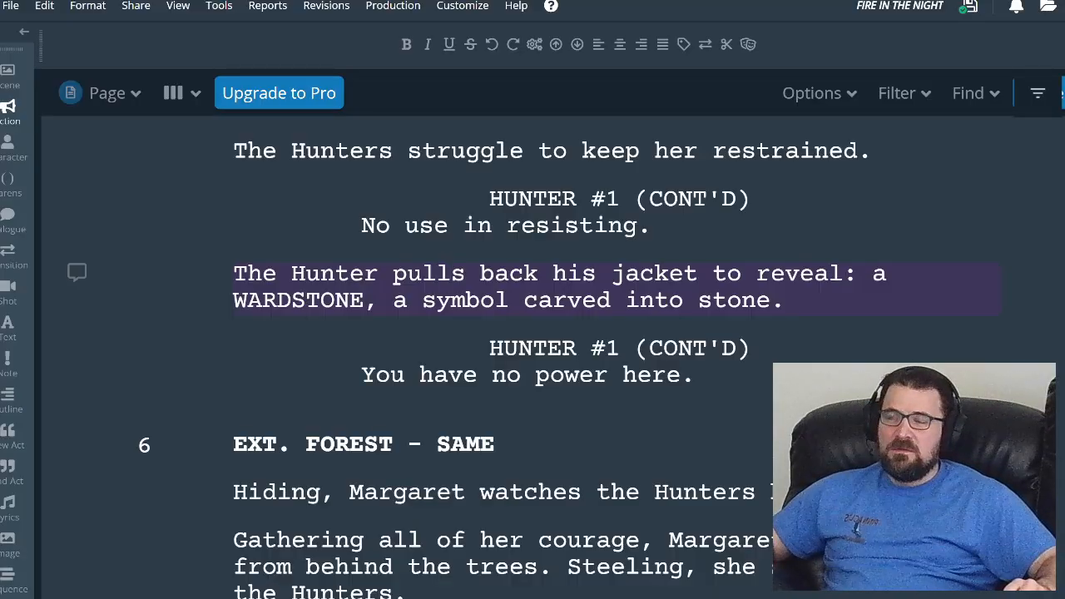
- In the Hunter's jacket line, add "carved with a sigil to" after "stone" and delete "symbol carved into" before it
left_click(770, 301)
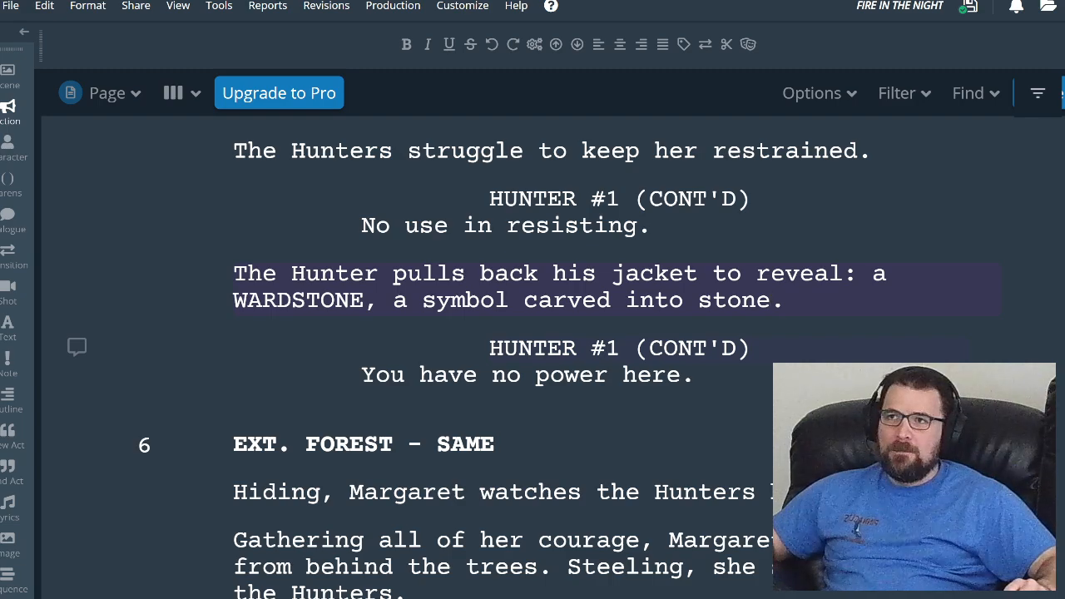
type("car")
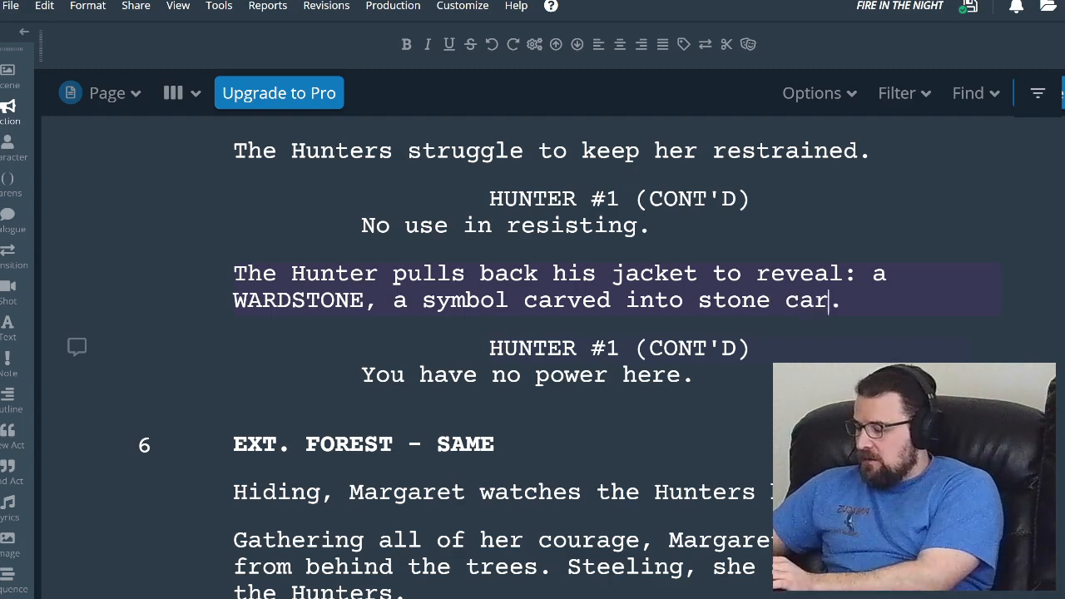
type("ve d")
key("BackSpace")
key("BackSpace")
type("d ")
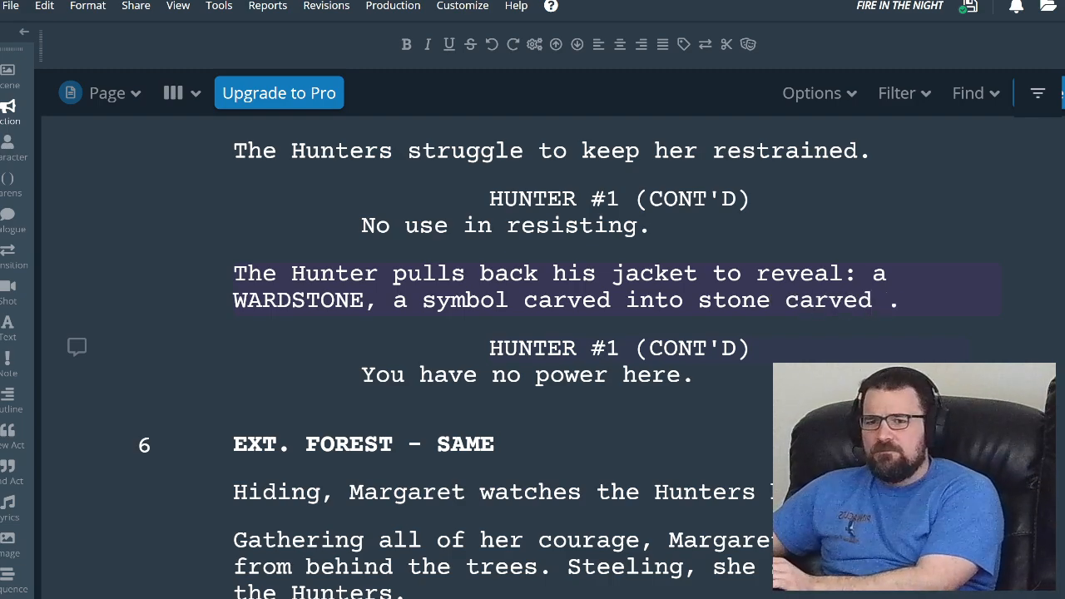
type("with a si")
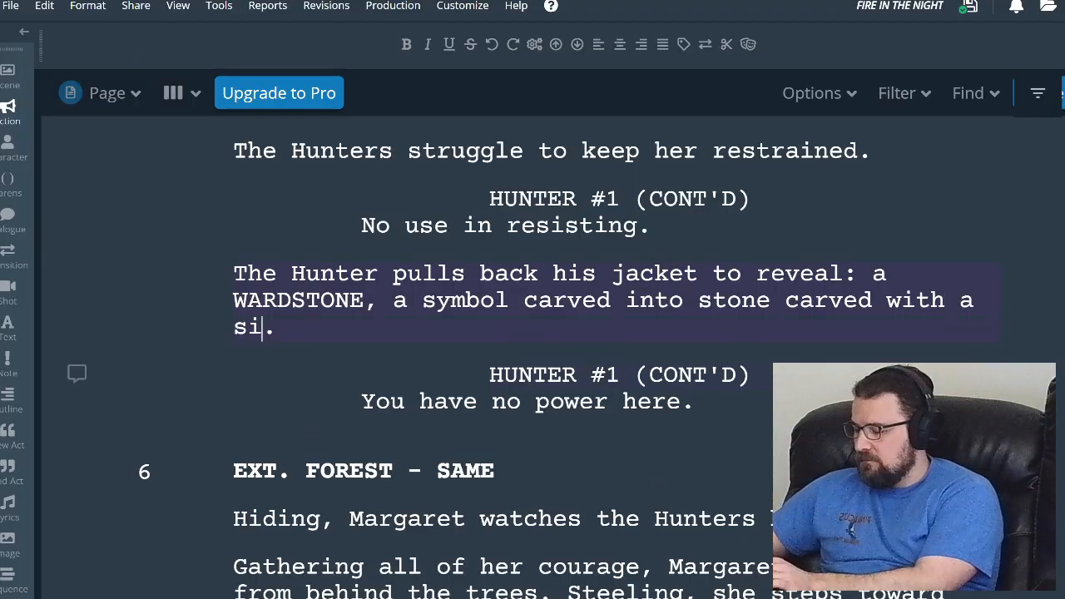
type("gil to")
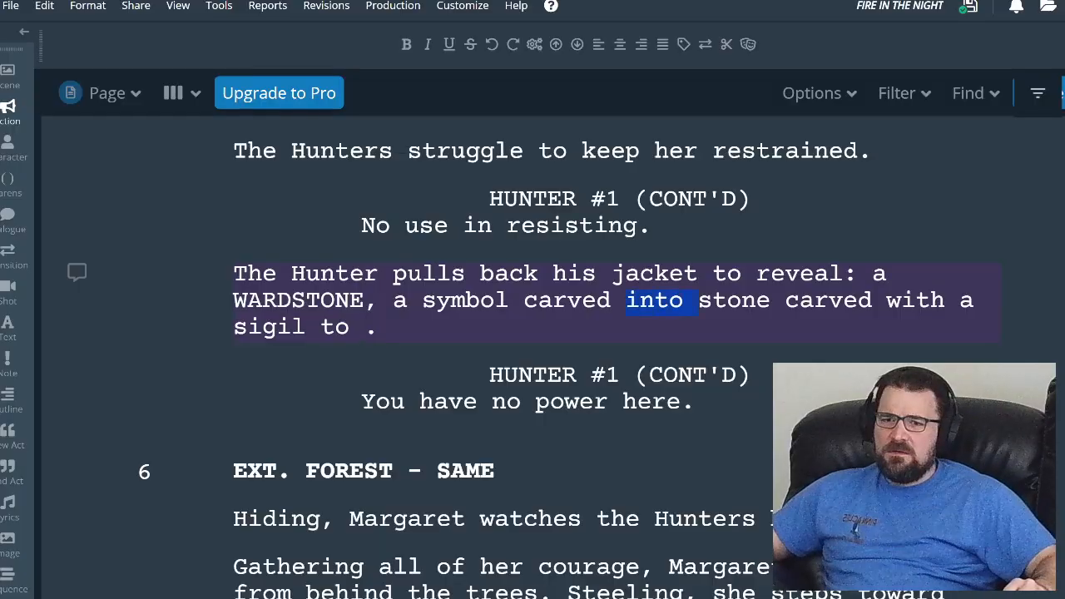
key("BackSpace")
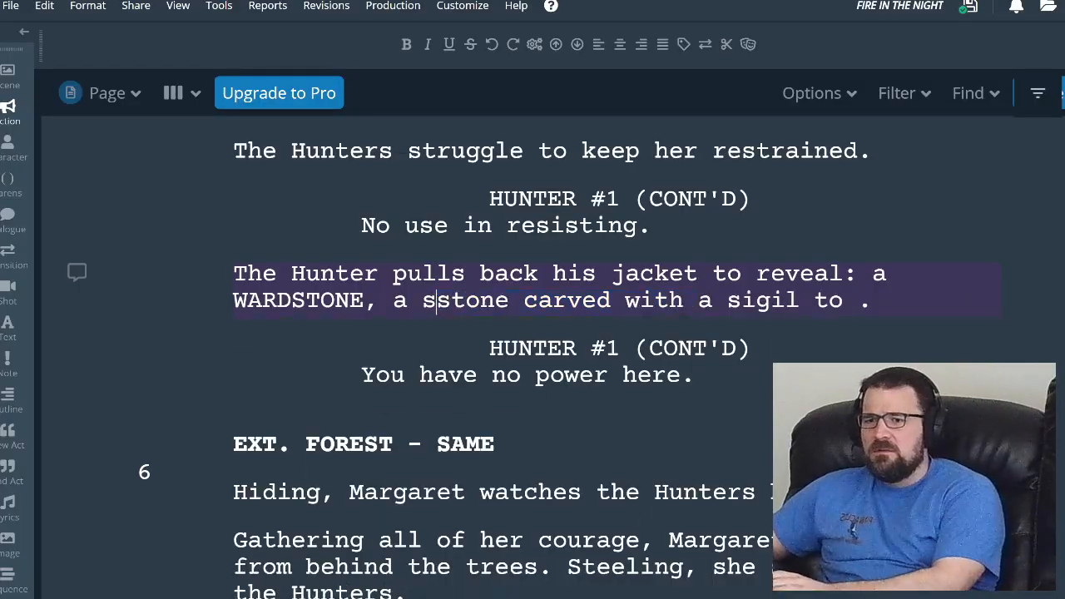
- Correct the misspelled "sstone" to "stone" in the WARDSTONE action line
key("BackSpace")
left_click(843, 300)
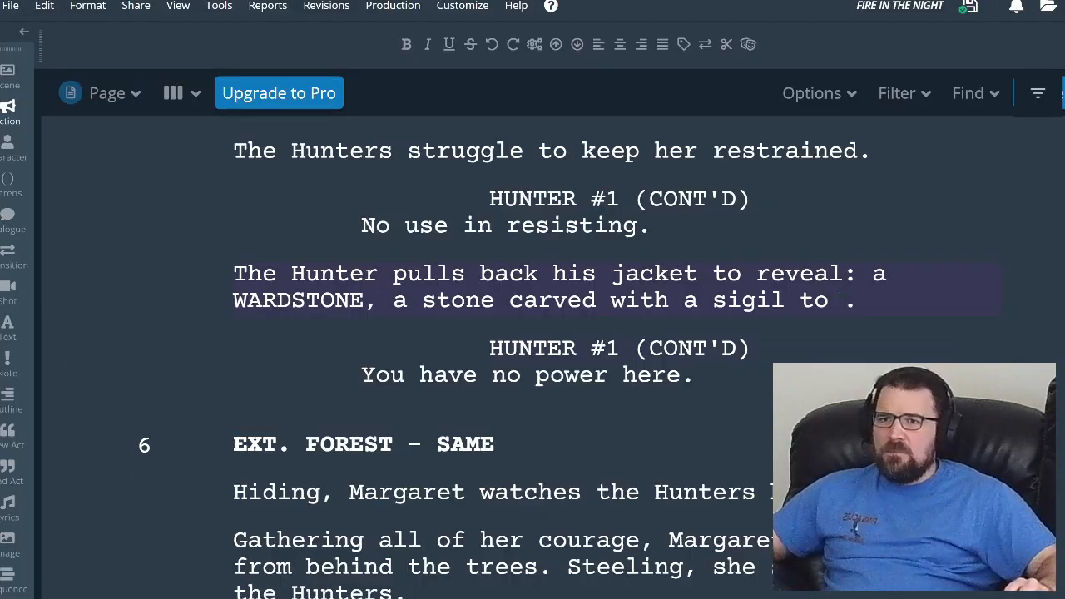
- Switch to WordHippo and look up synonyms for "ward off"
key("ctrl+Tab")
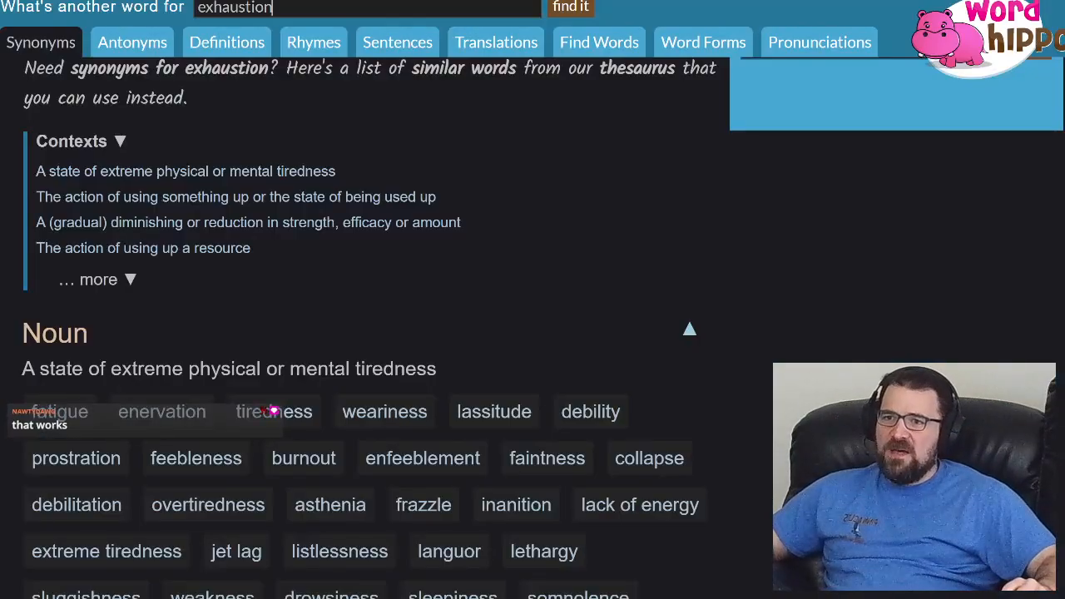
key("ctrl+a")
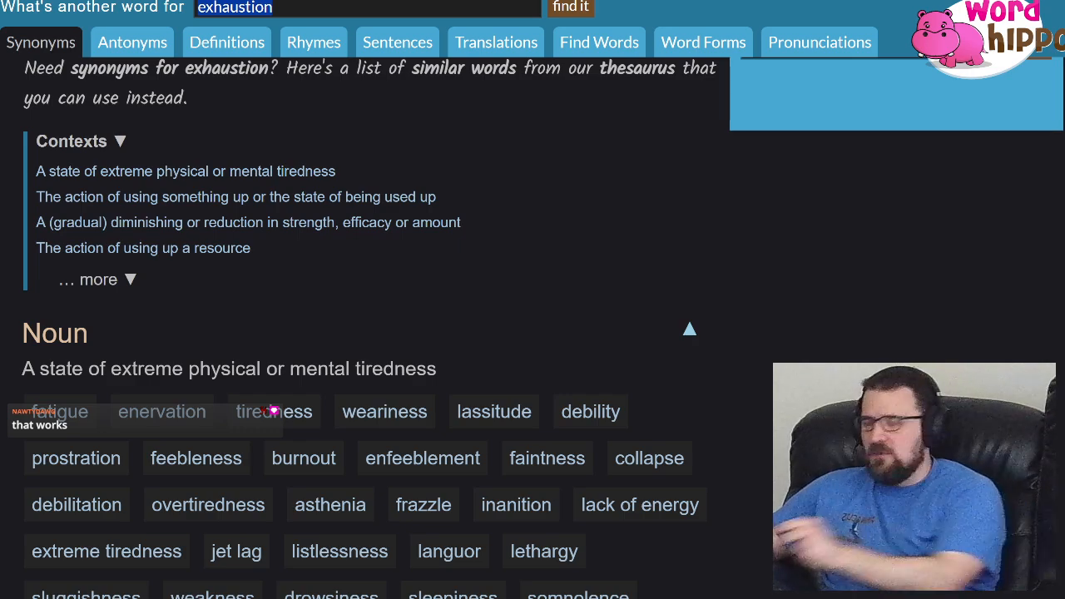
type("ward off")
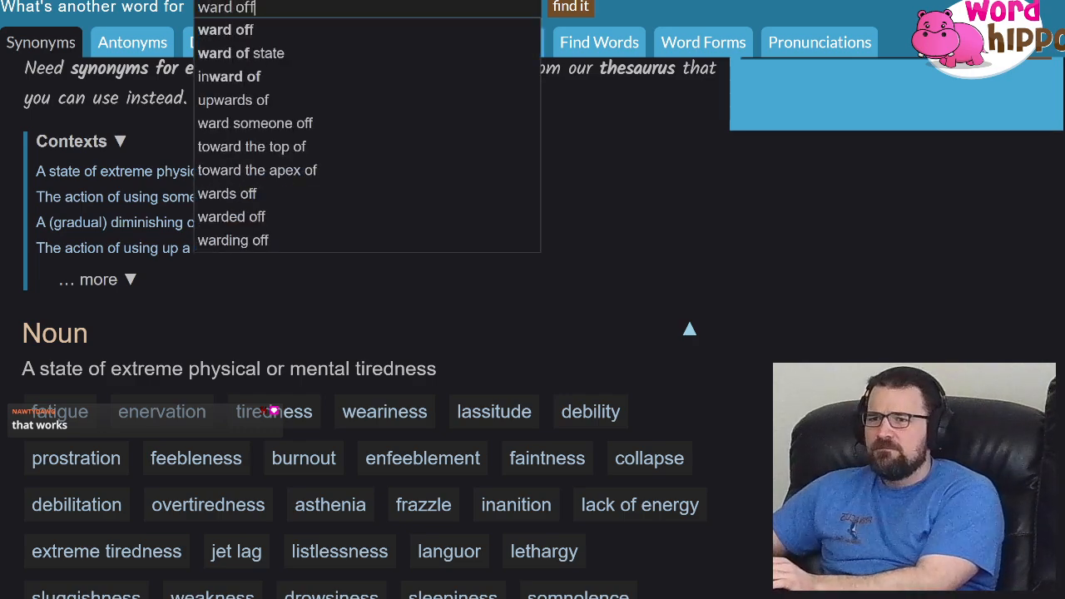
key("Return")
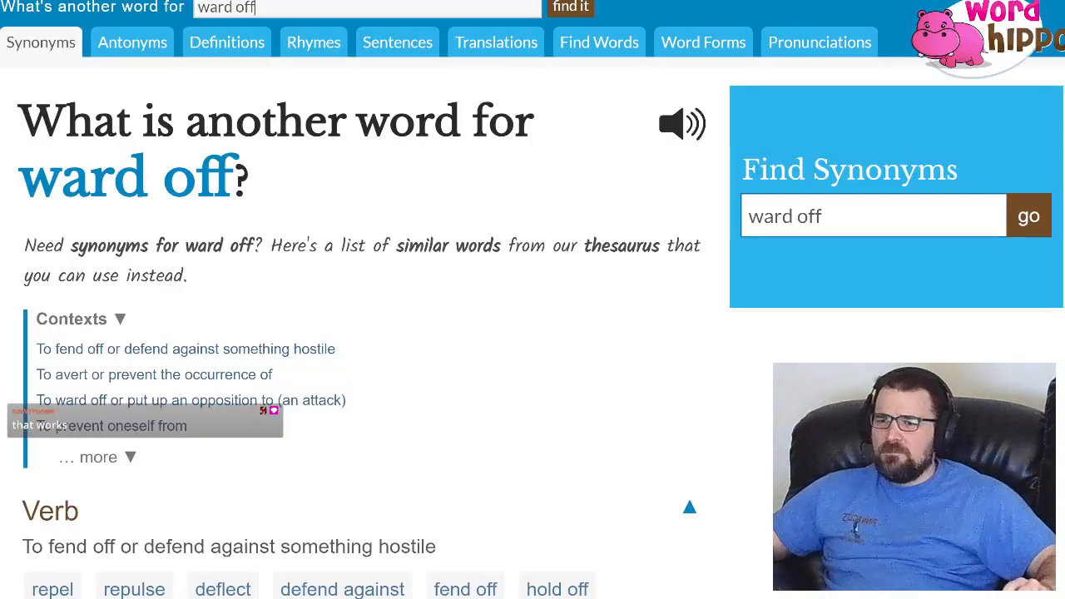
scroll(532, 332, "down", 1)
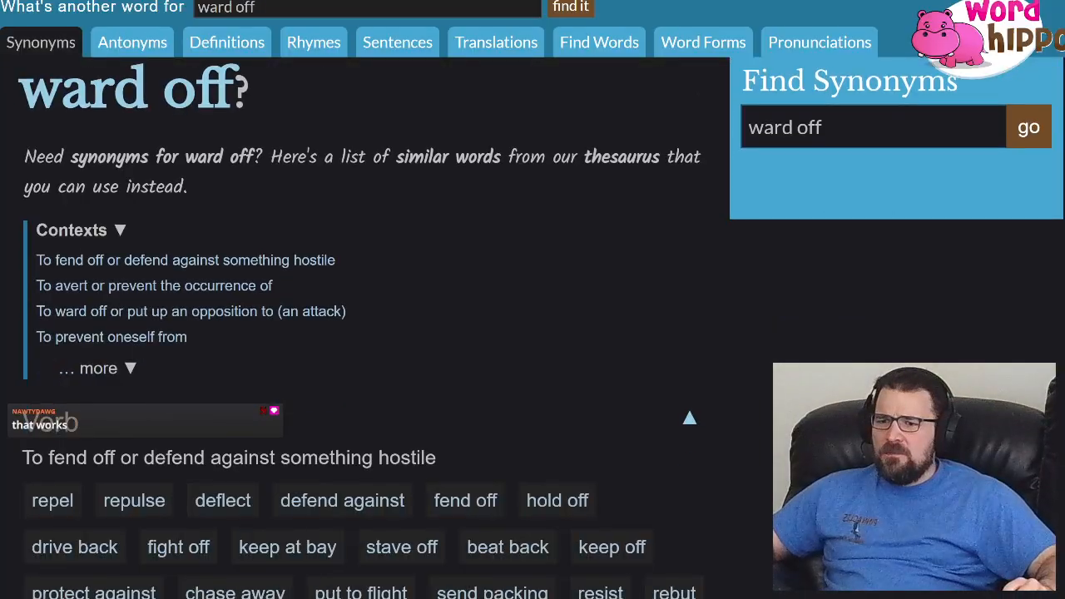
- Switch back to the WriterDuet script and complete the WARDSTONE line so it ends "a sigil that repels magic"
key("alt+Tab")
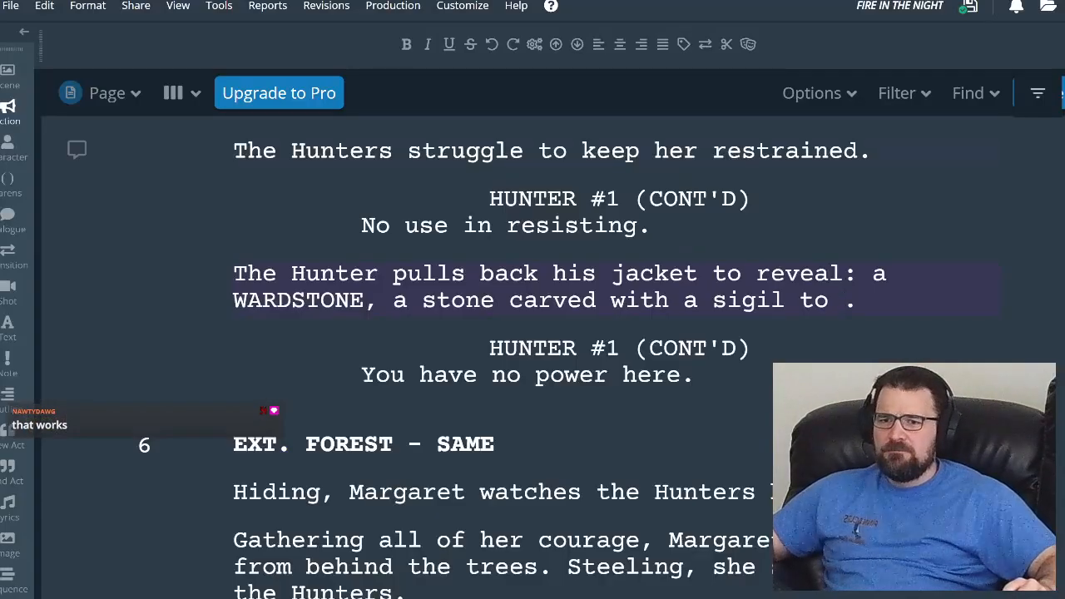
type("repel ma")
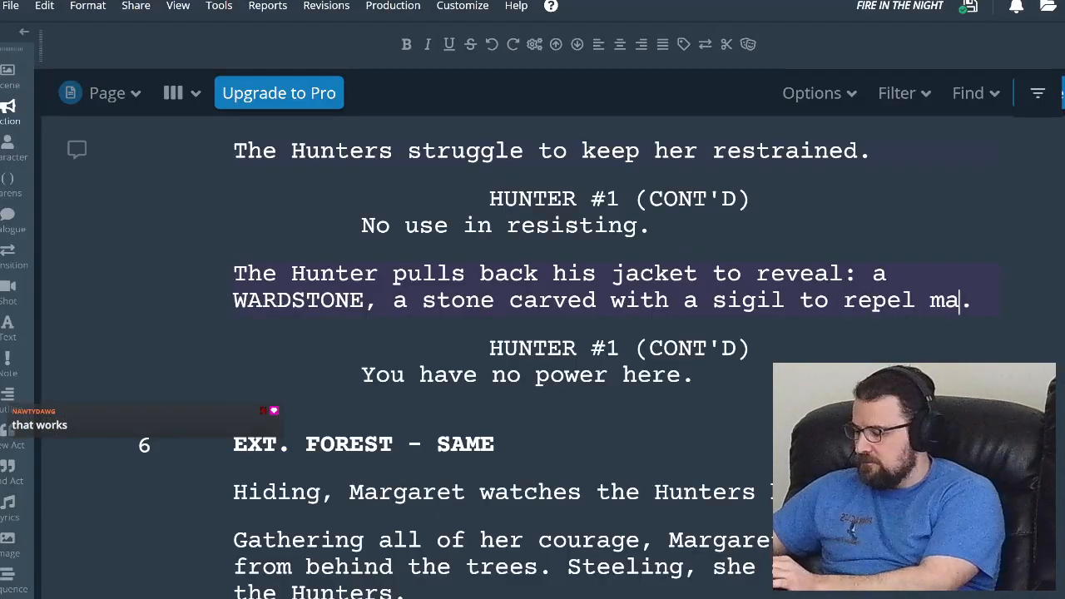
type("gic")
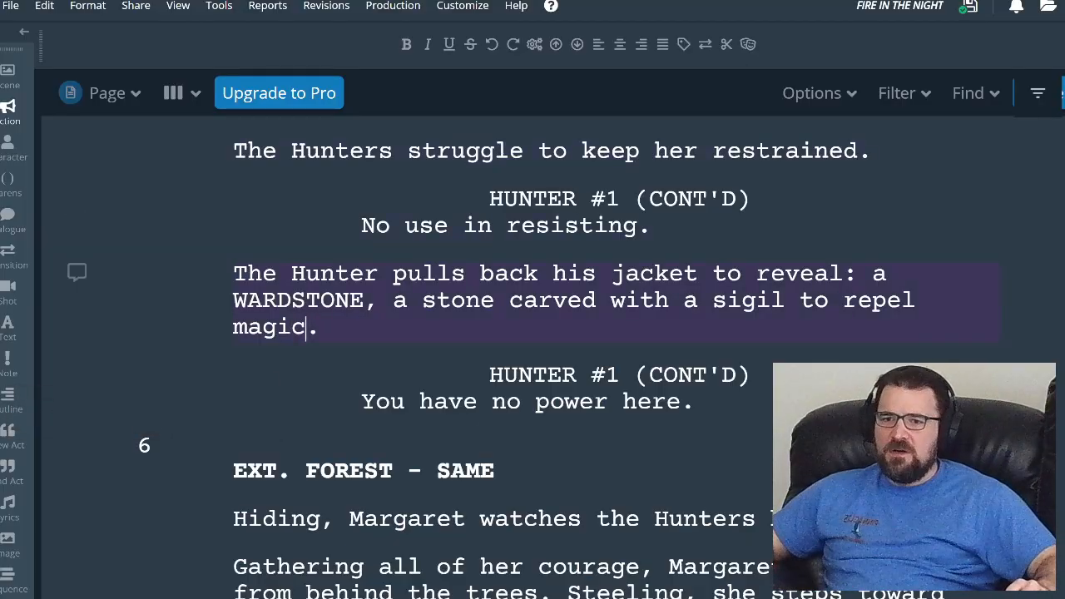
left_click(829, 301)
key("ctrl+shift+Left")
type("that")
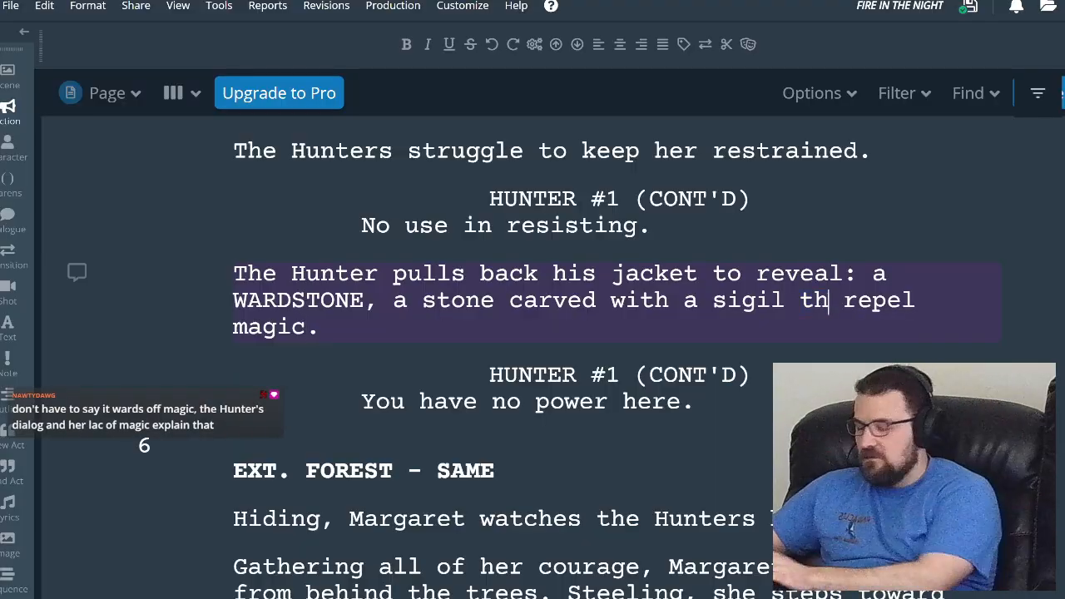
type("s")
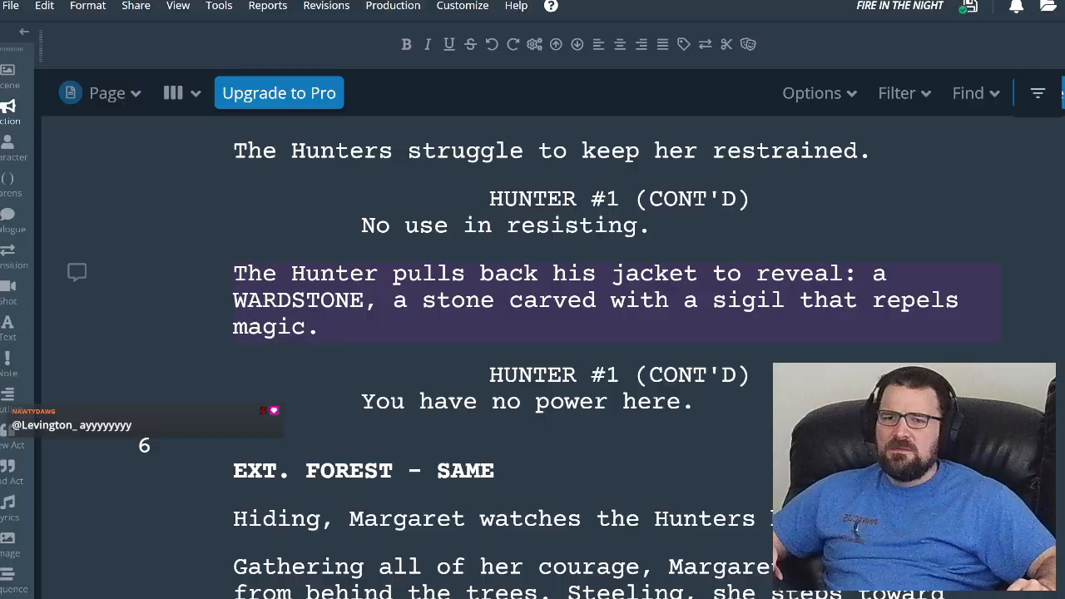
- Reword "that repels" in the WARDSTONE description as "used to repel"
double_click(829, 301)
type("used to")
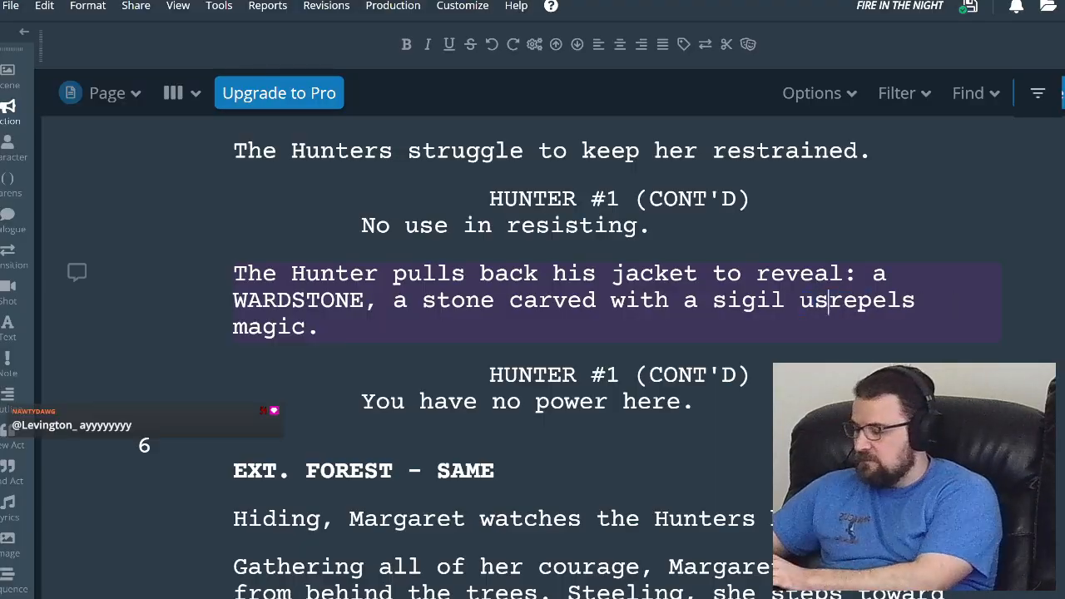
key("Right")
key("Right")
key("Right")
key("Right")
key("Right")
key("Right")
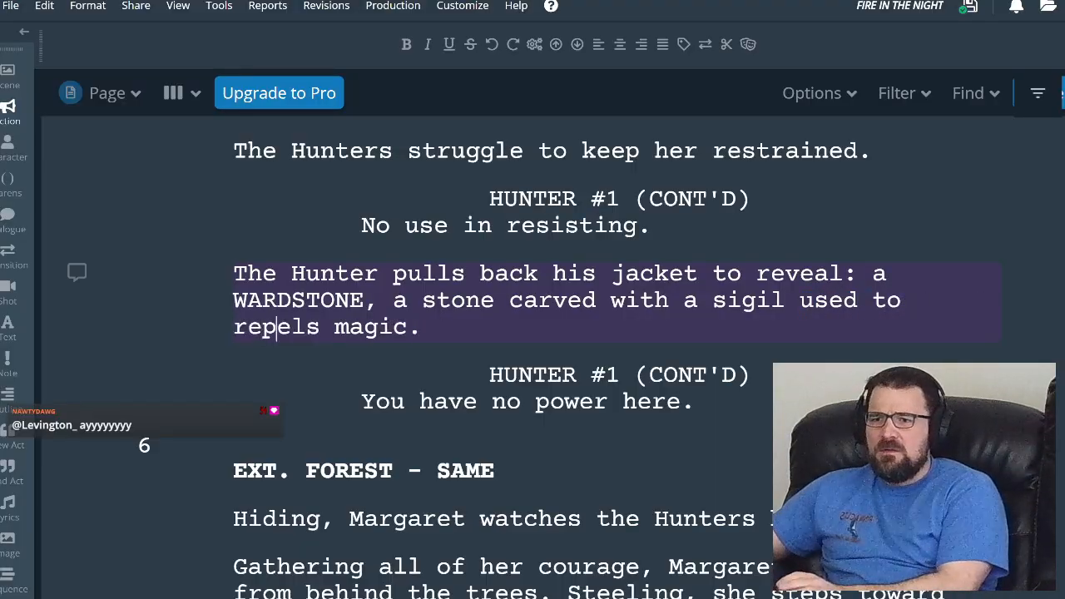
key("BackSpace")
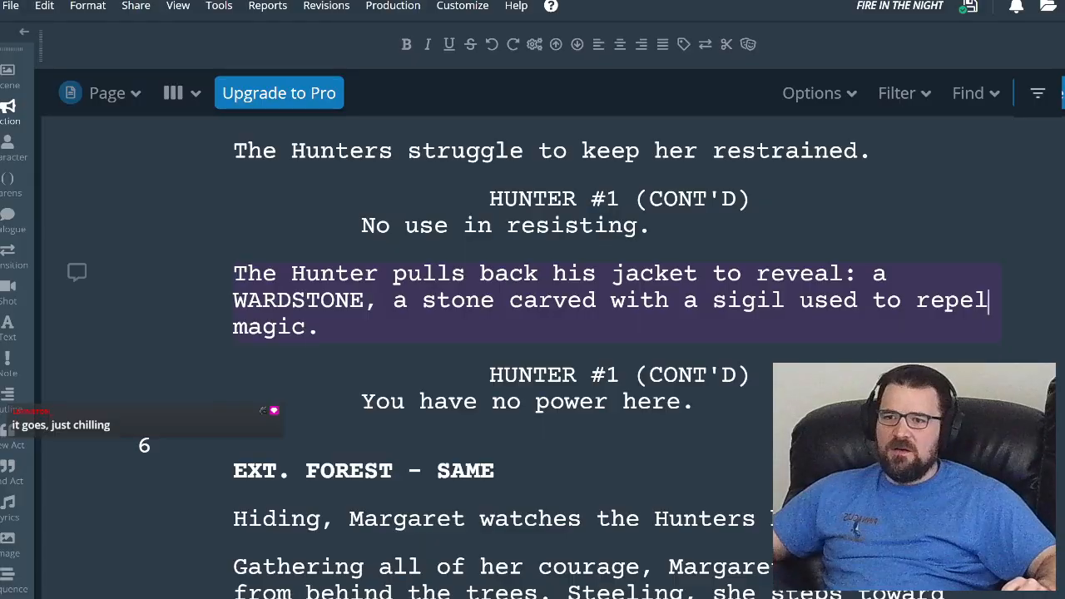
double_click(298, 301)
left_click_drag(393, 300, 814, 300)
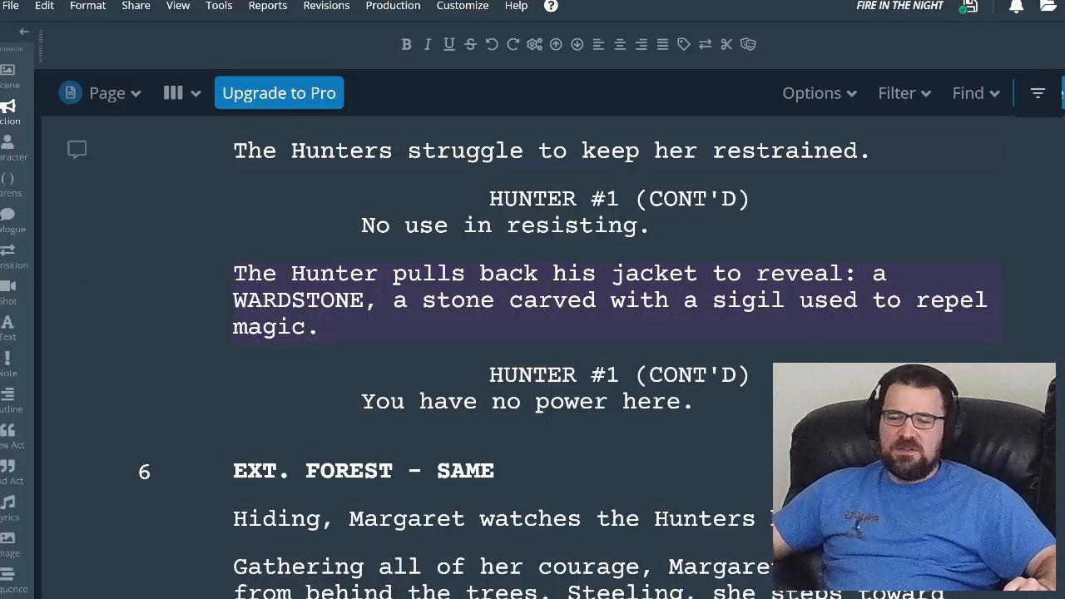
- Find the next "rune" in the script and change "rune stone" to "wardstone" in the scene 6 line where Margaret spots it
left_click(975, 94)
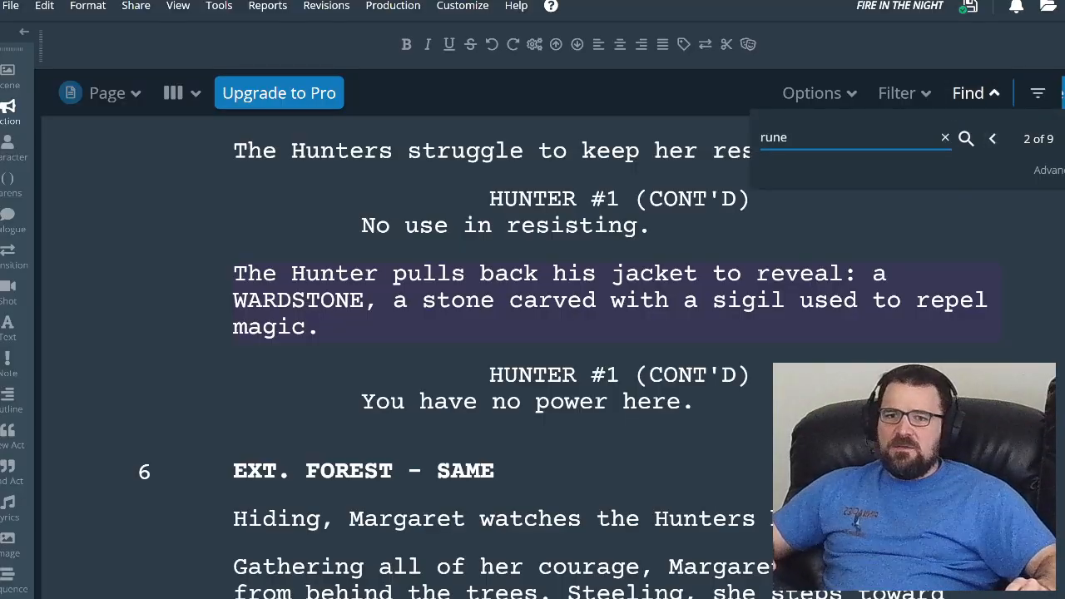
left_click(1009, 139)
scroll(616, 323, "up", 2)
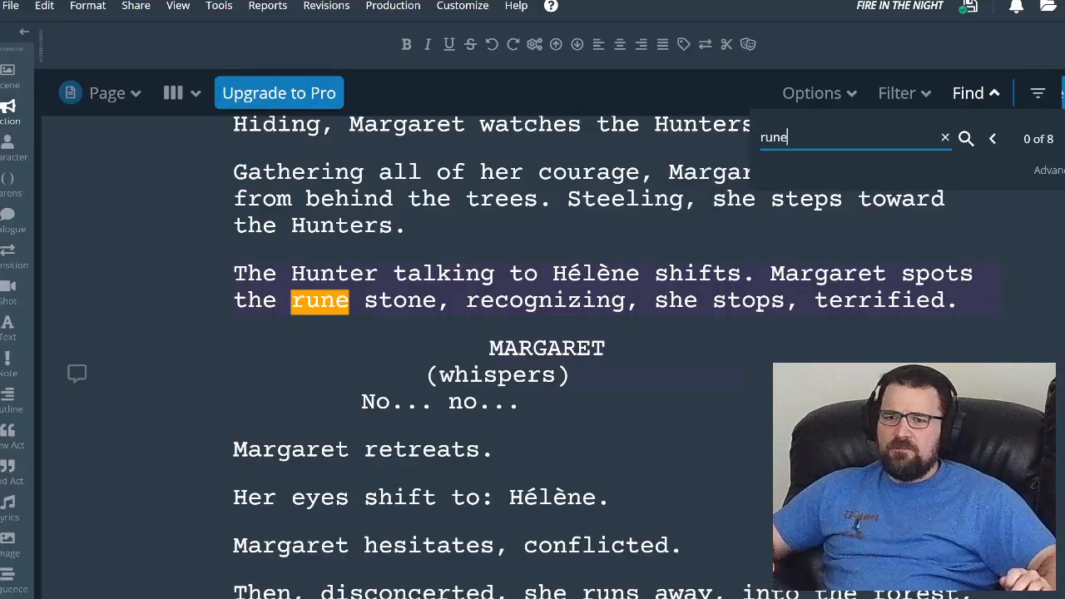
scroll(615, 366, "up", 2)
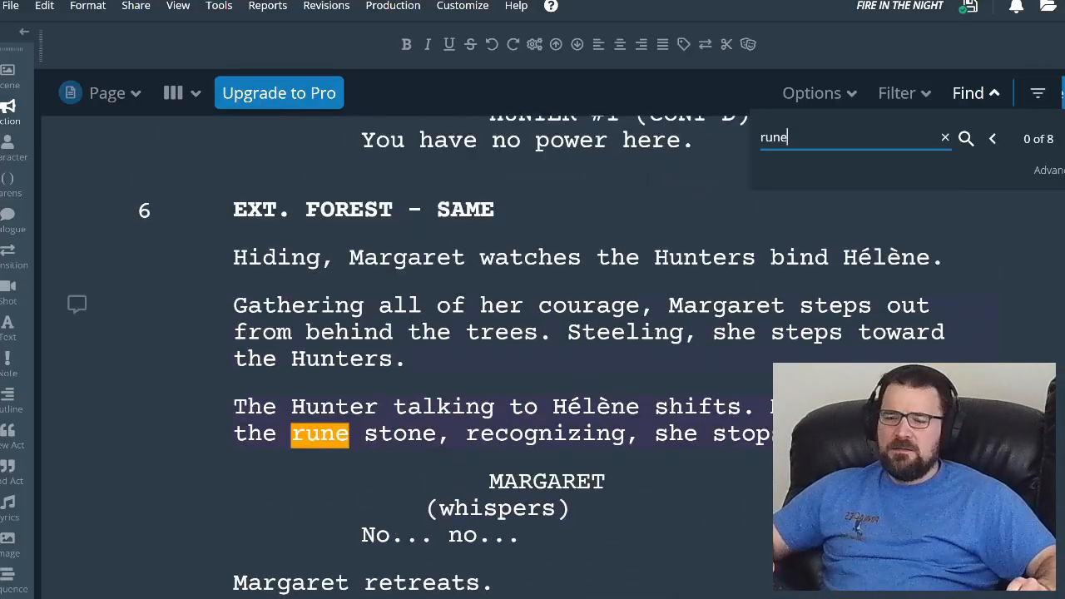
left_click(320, 433)
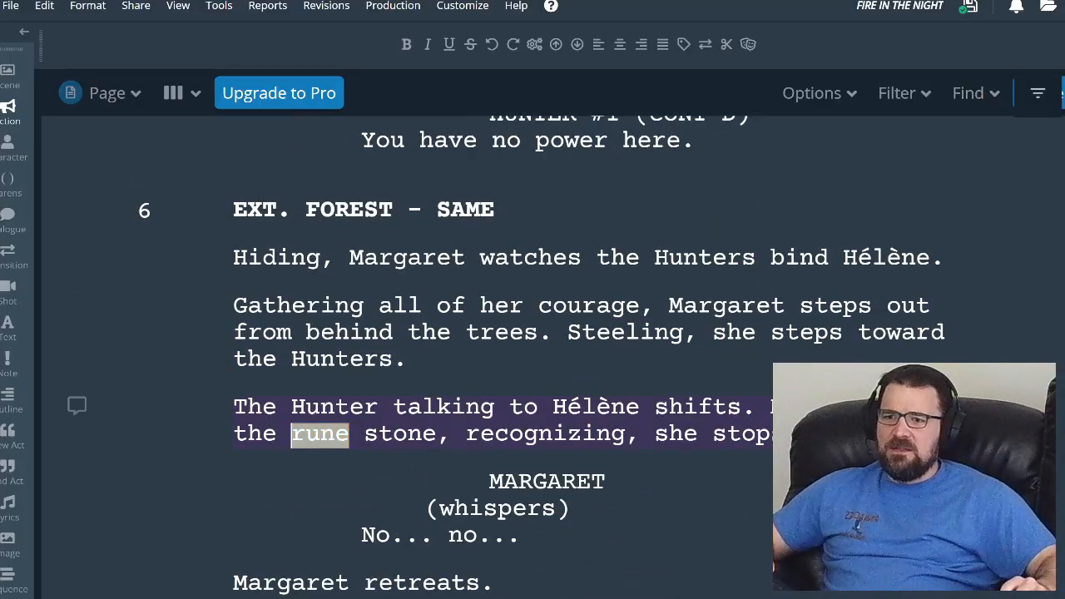
left_click_drag(291, 434, 349, 433)
type("Ward")
left_click(552, 433)
left_click(306, 433)
key("BackSpace")
type("ward")
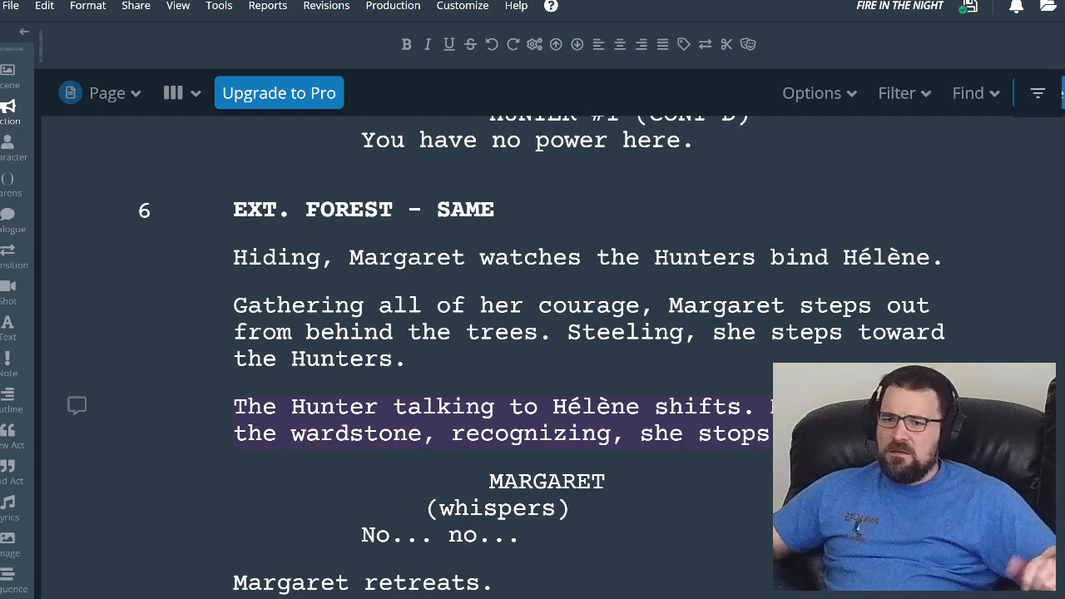
left_click(581, 433)
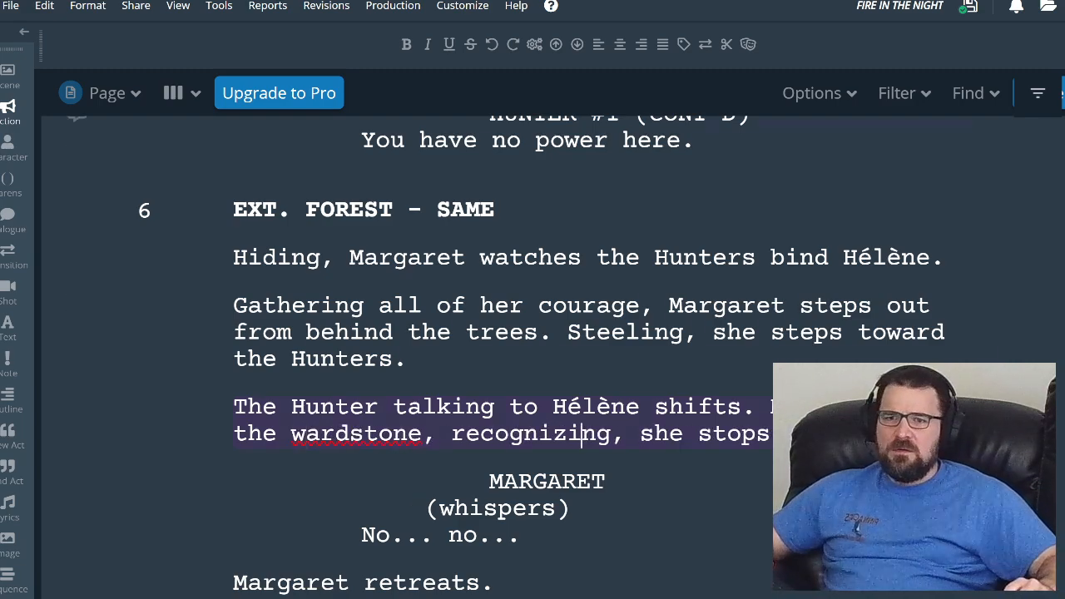
double_click(349, 433)
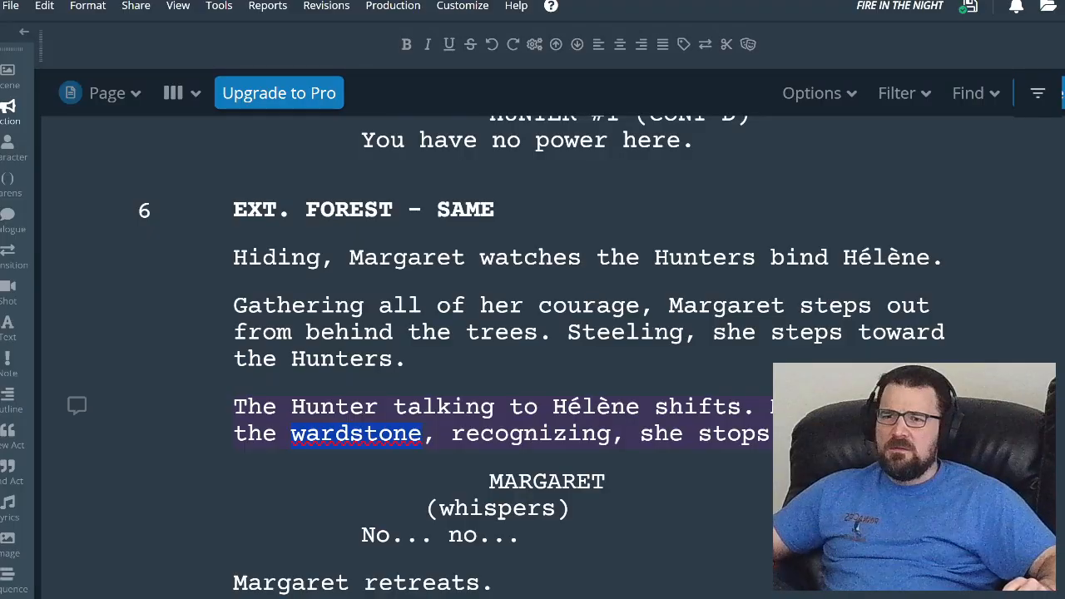
left_click(552, 258)
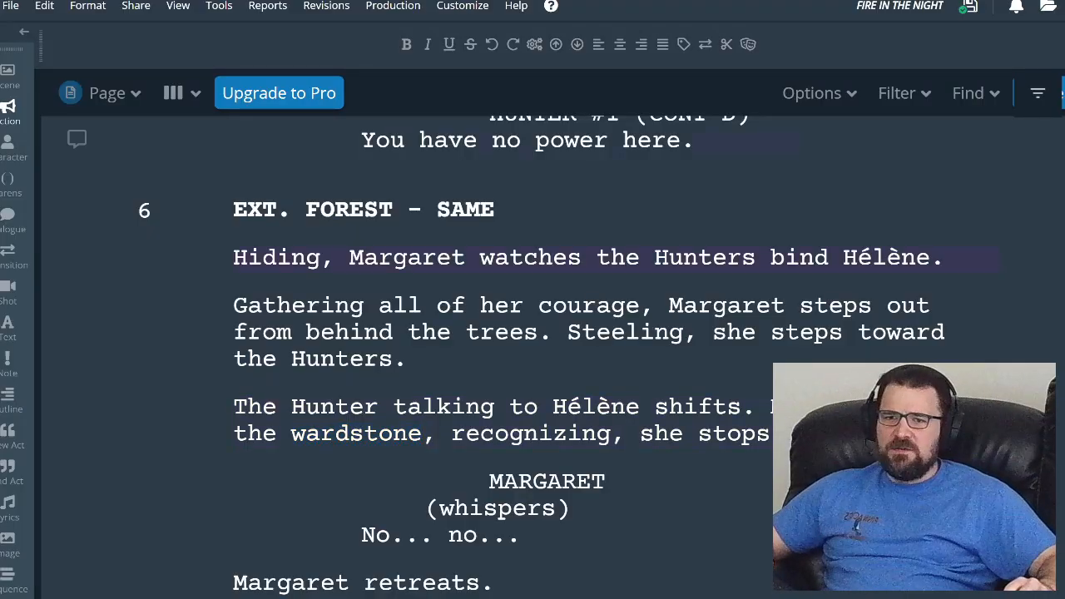
- Step through the further occurrences of "rune" and examine the shackles description in the scene 92 Hunters' warehouse
left_click(975, 93)
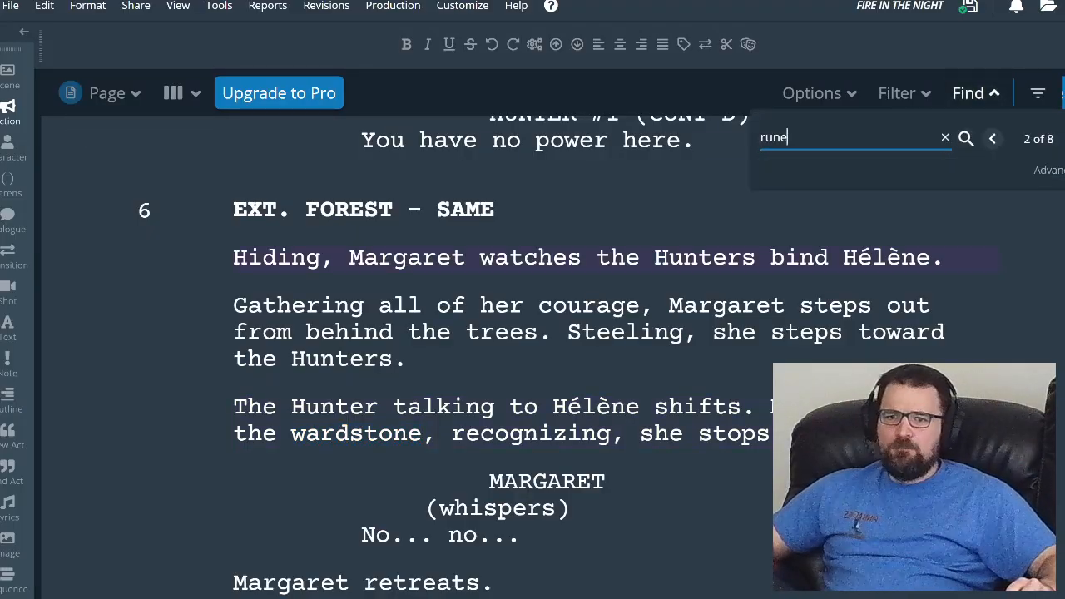
left_click(965, 138)
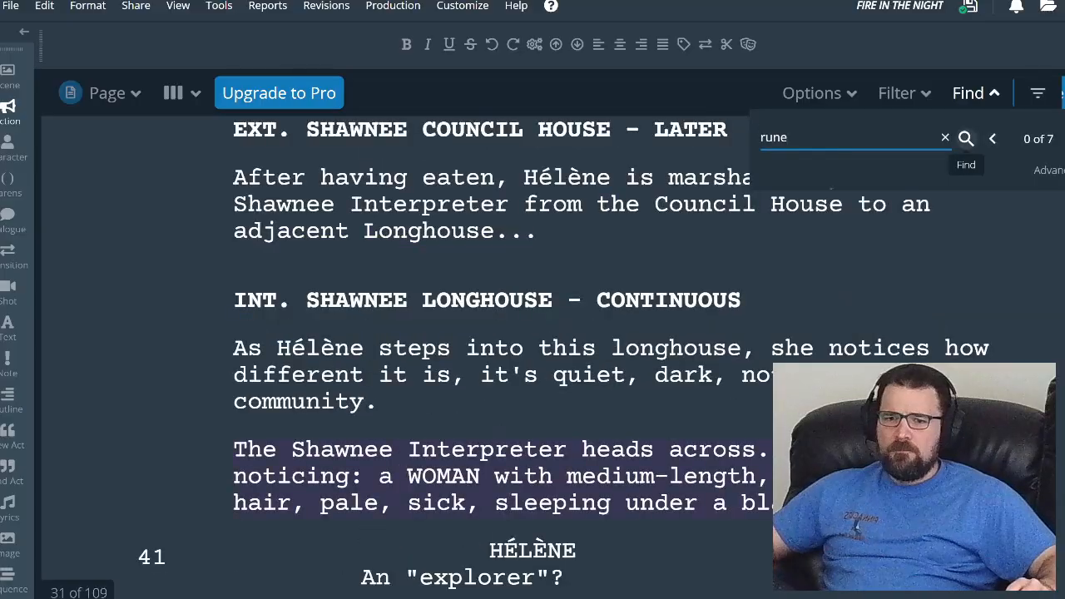
left_click(1064, 139)
left_click(1064, 139)
left_click(1064, 139)
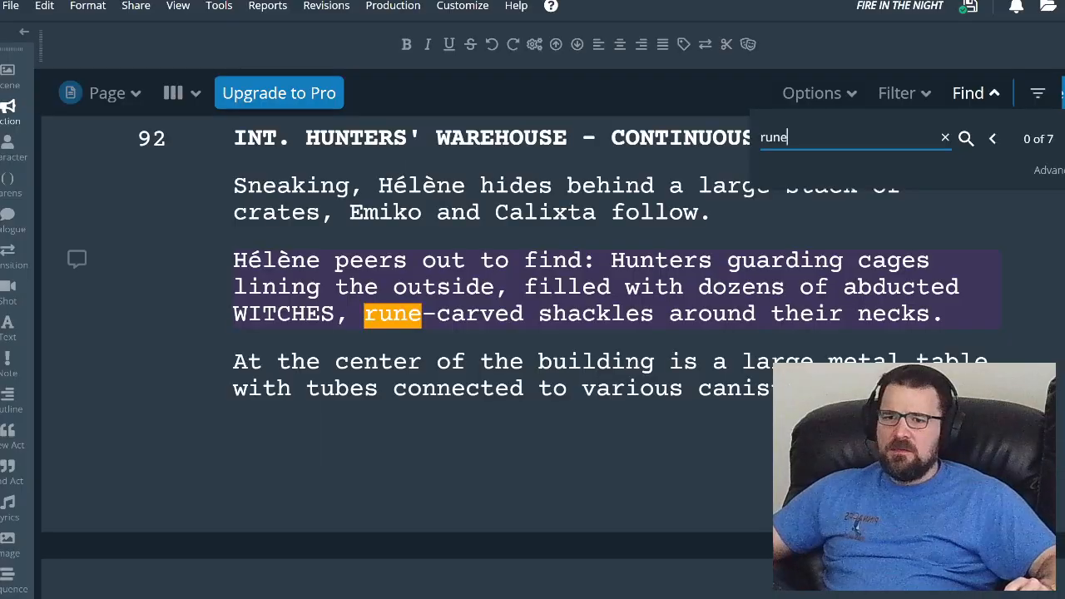
scroll(532, 271, "up", 2)
scroll(533, 271, "down", 2)
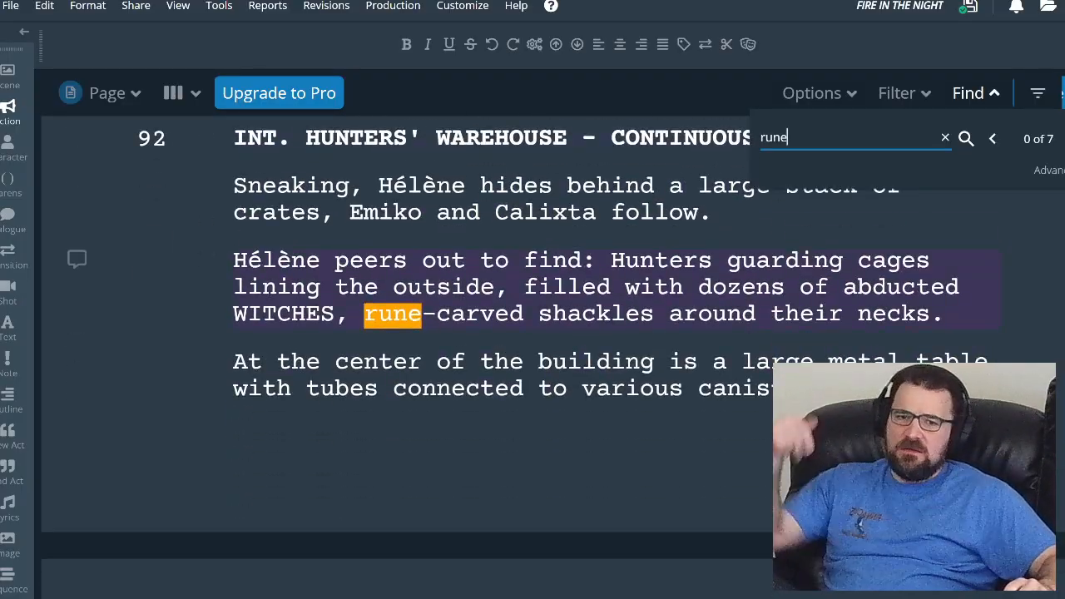
scroll(532, 324, "up", 2)
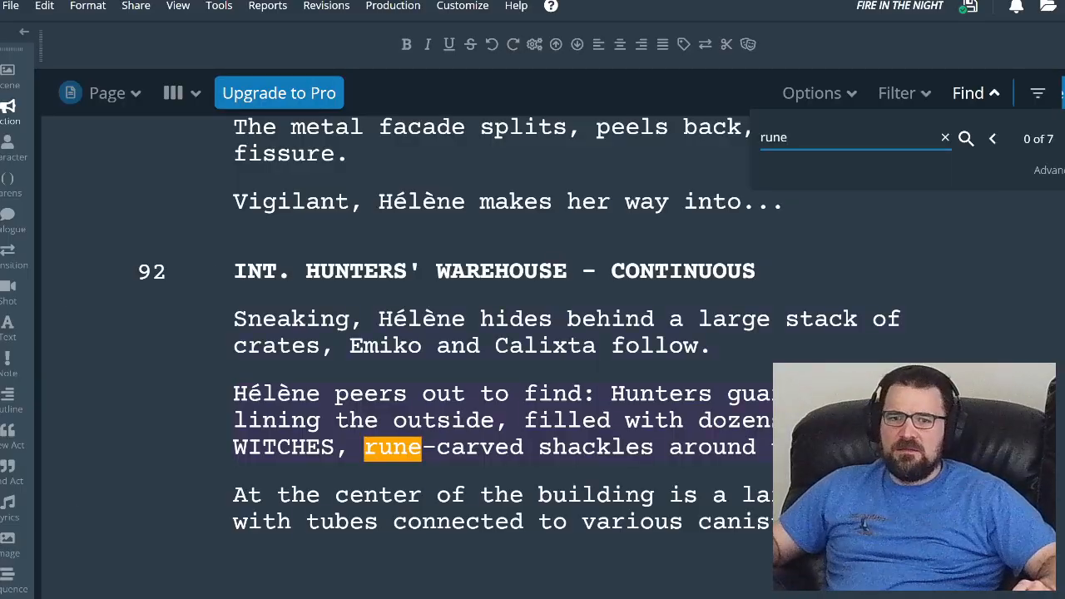
- Find the next "rune" and replace "carved stone hanging around his neck, a rune" with "wardstone" in the line where Hélène notices it
key("Return")
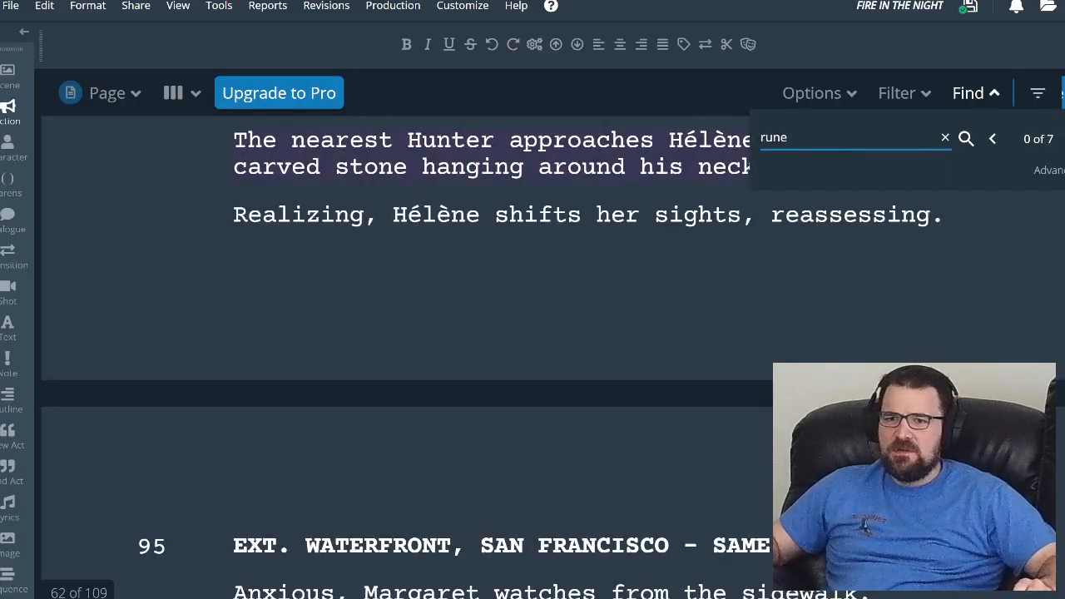
scroll(516, 332, "up", 1)
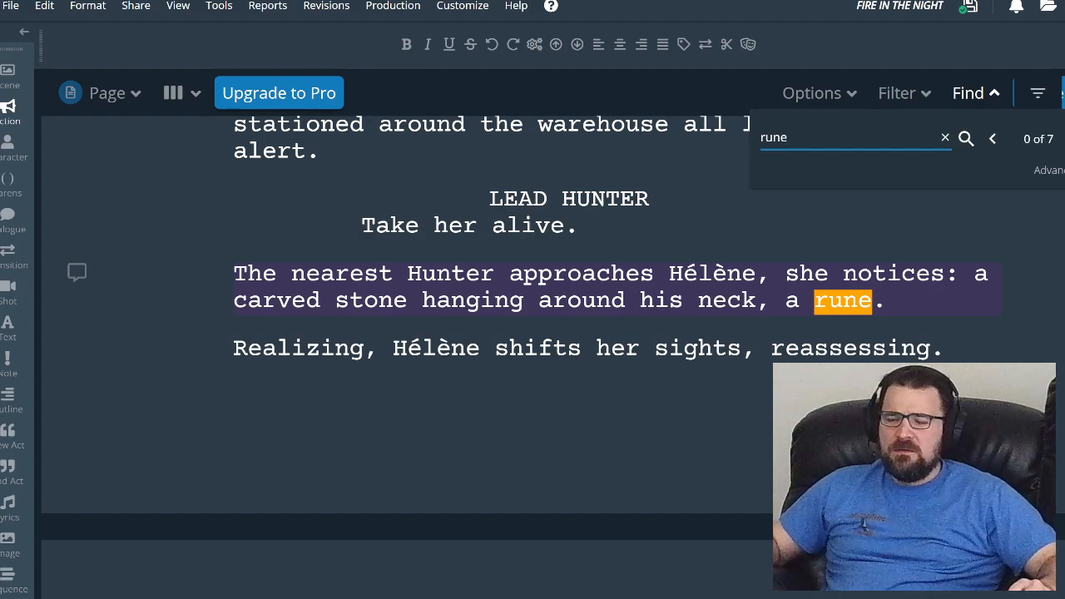
scroll(499, 349, "up", 8)
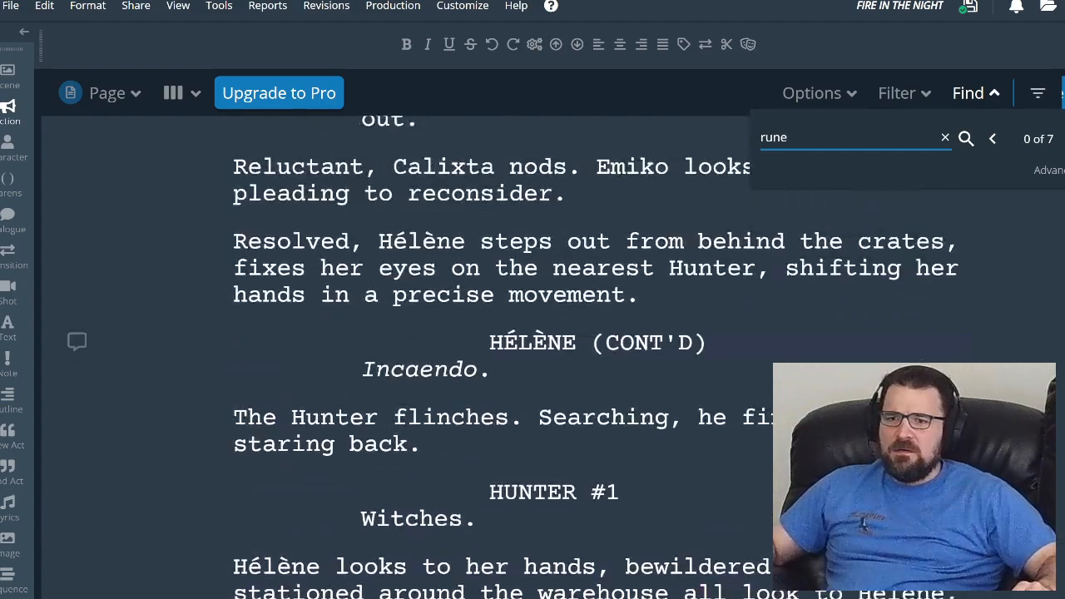
scroll(499, 350, "up", 5)
scroll(499, 349, "down", 3)
scroll(499, 349, "down", 10)
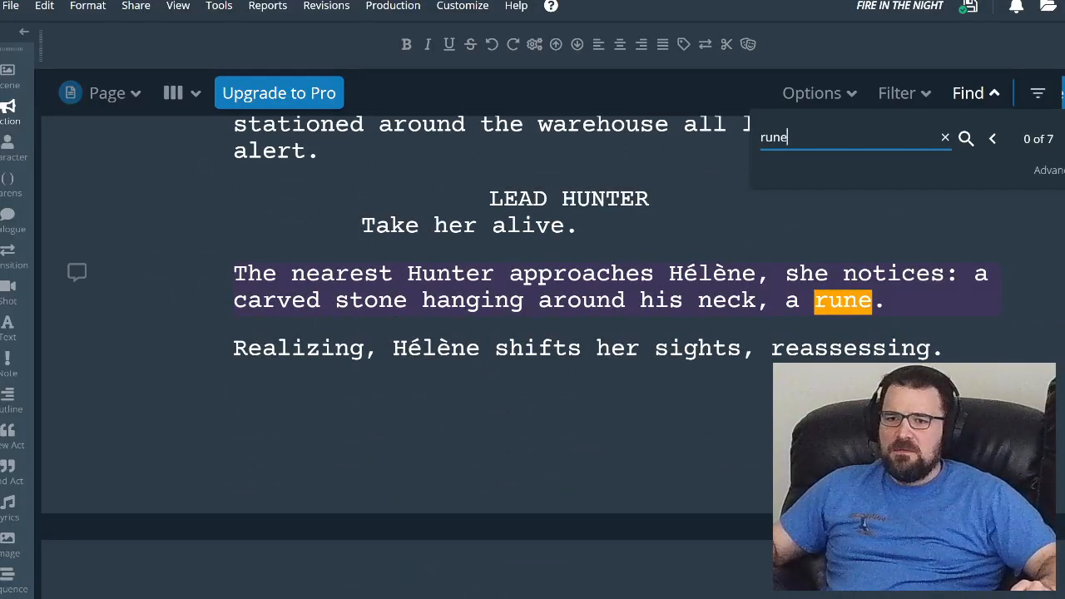
left_click_drag(234, 301, 379, 300)
left_click_drag(711, 301, 872, 300)
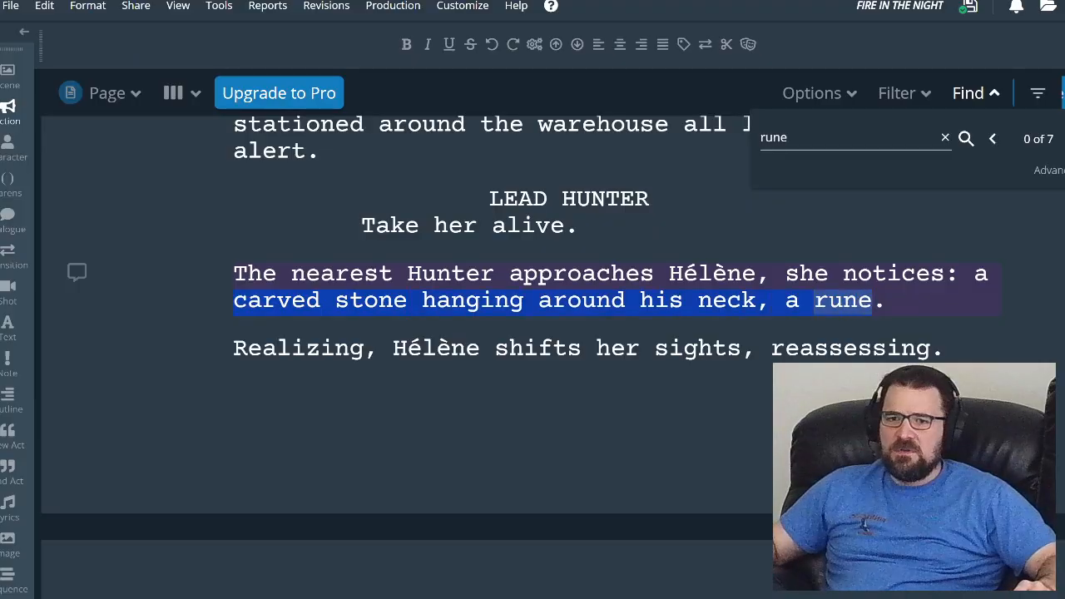
type("wardsto")
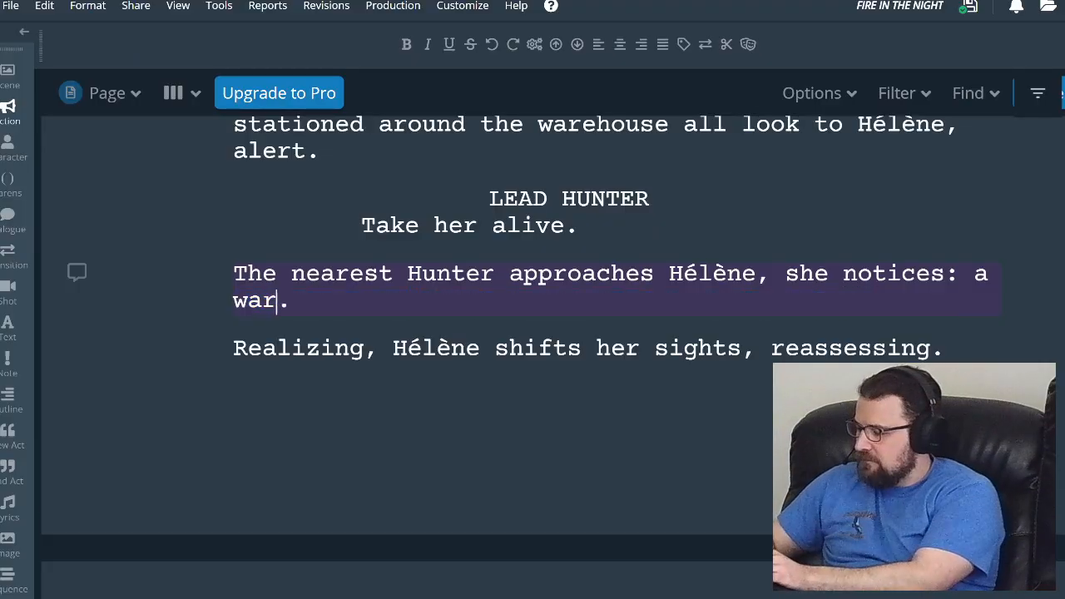
type("ne")
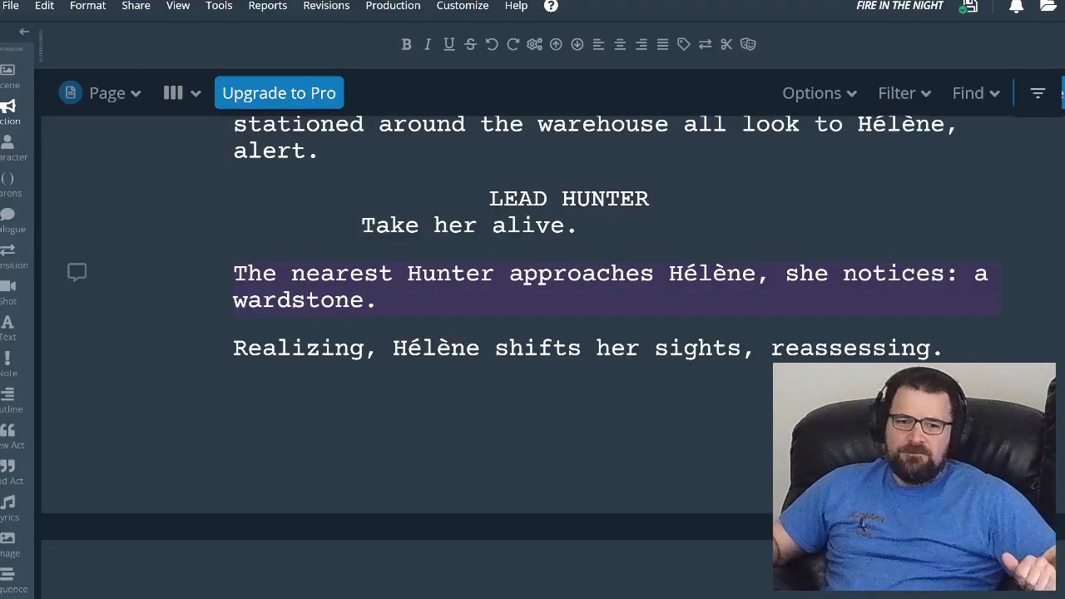
- Find the next "rune" in the script and examine the runes carved into the metal door that imprisons Hélène
key("End")
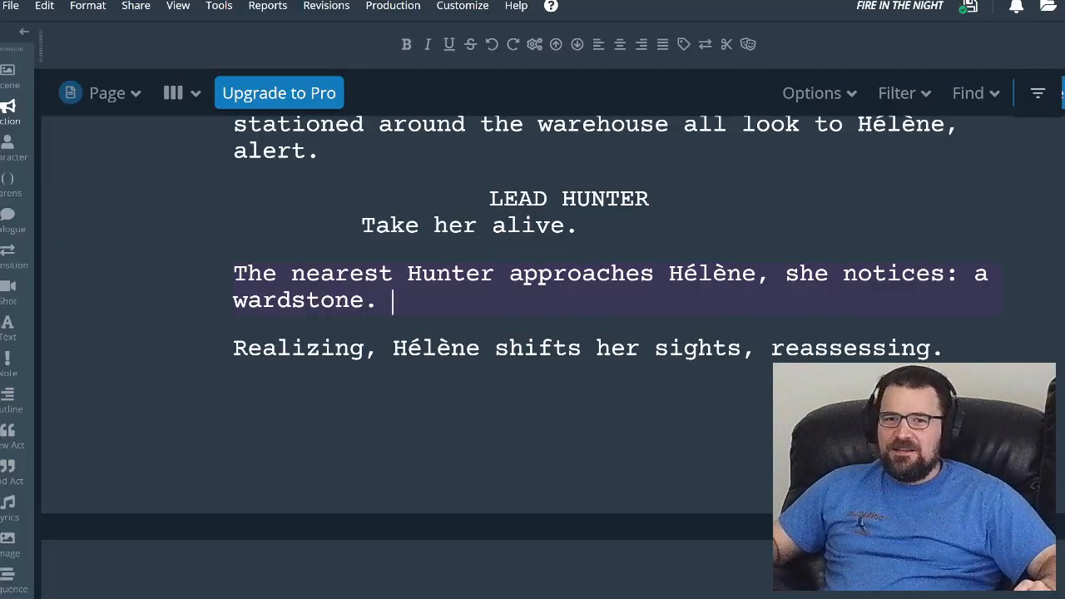
left_click(975, 92)
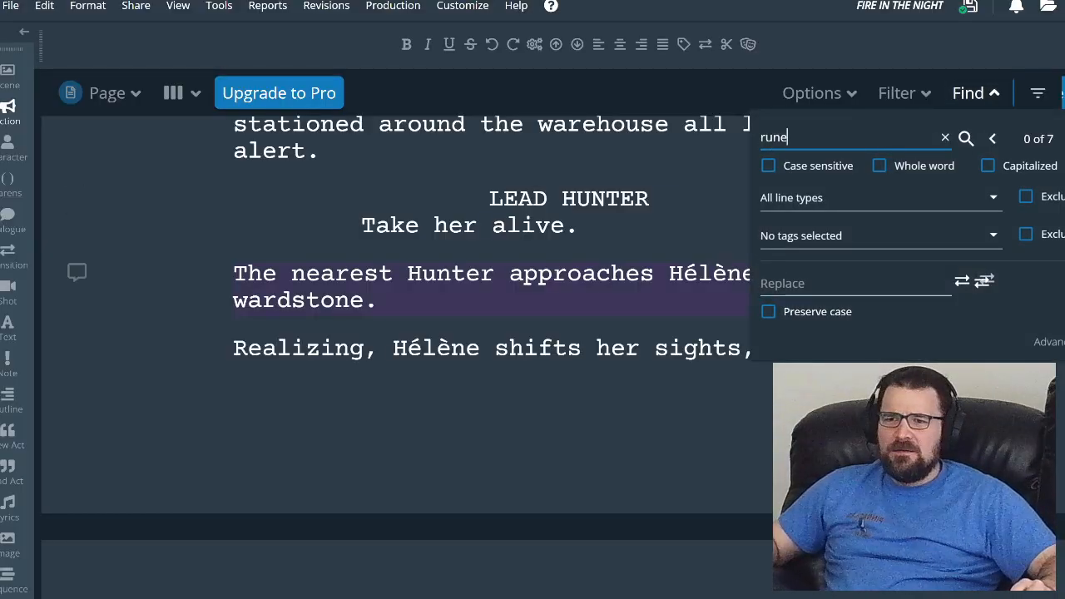
key("Escape")
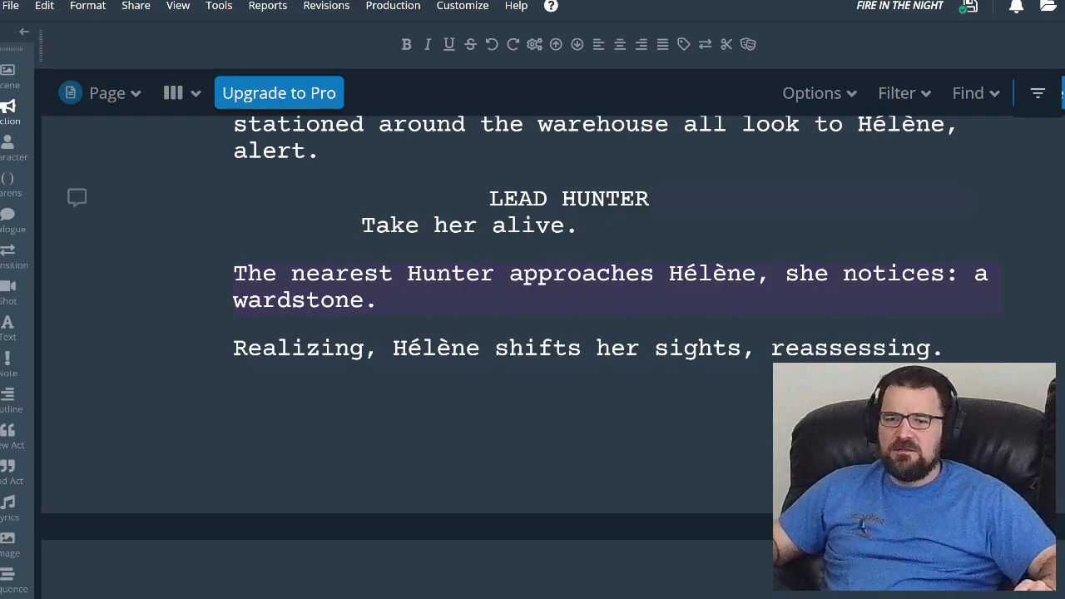
left_click(975, 93)
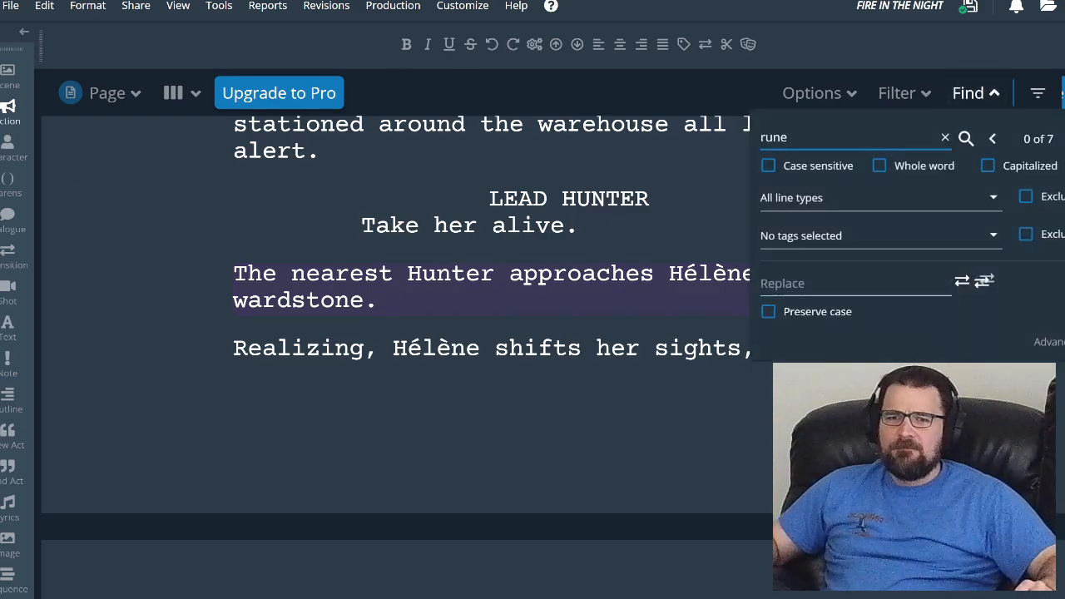
scroll(399, 350, "up", 8)
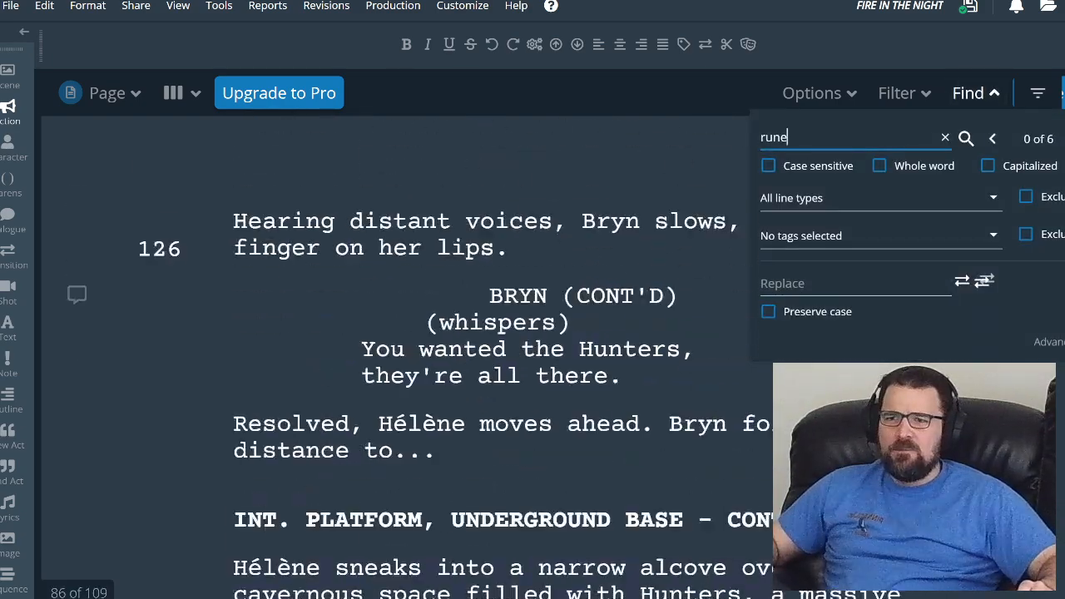
scroll(399, 349, "down", 10)
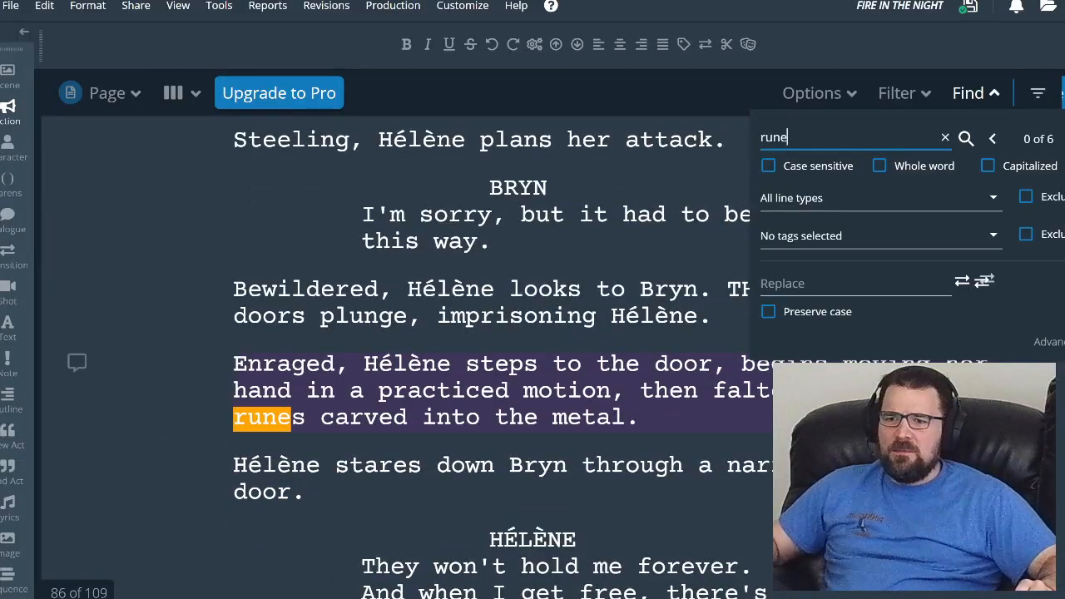
scroll(399, 350, "up", 3)
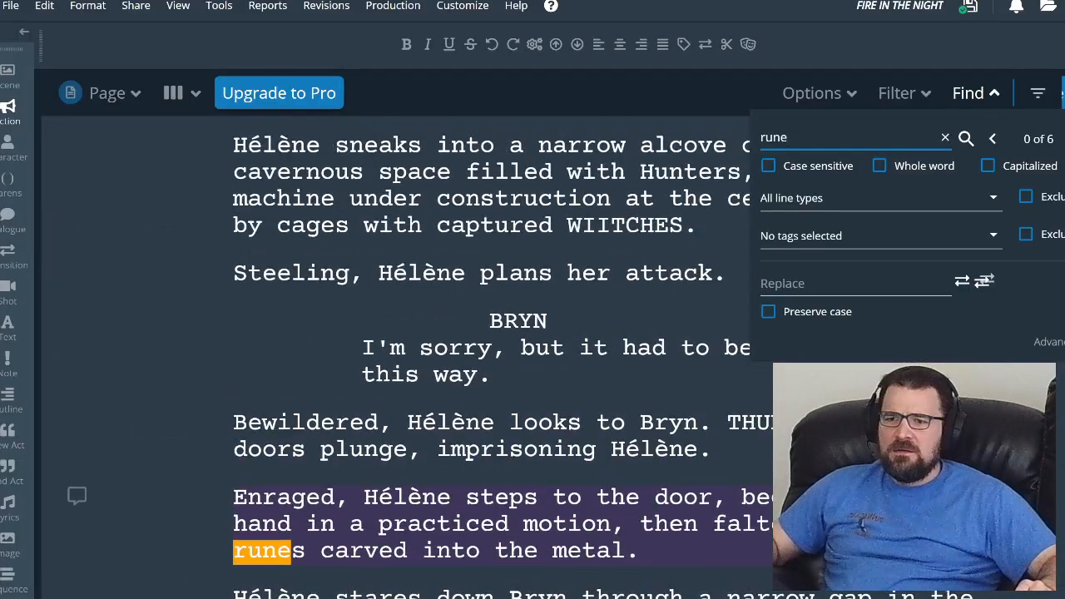
scroll(400, 350, "down", 3)
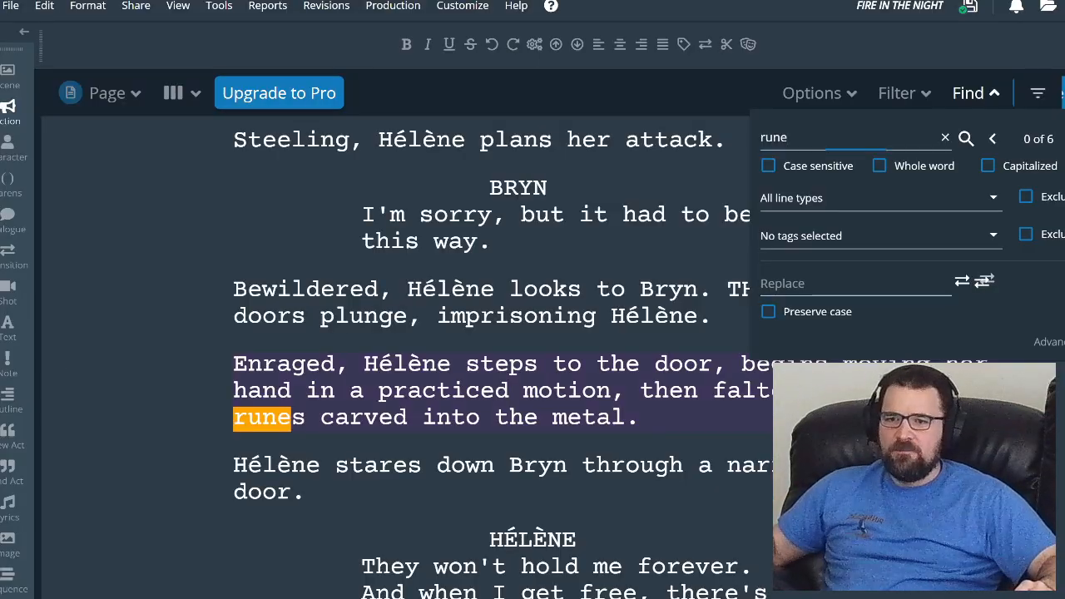
- Find the next "rune" and add a hyphen after it in the scene 146 description of Margaret's shackles
key("Return")
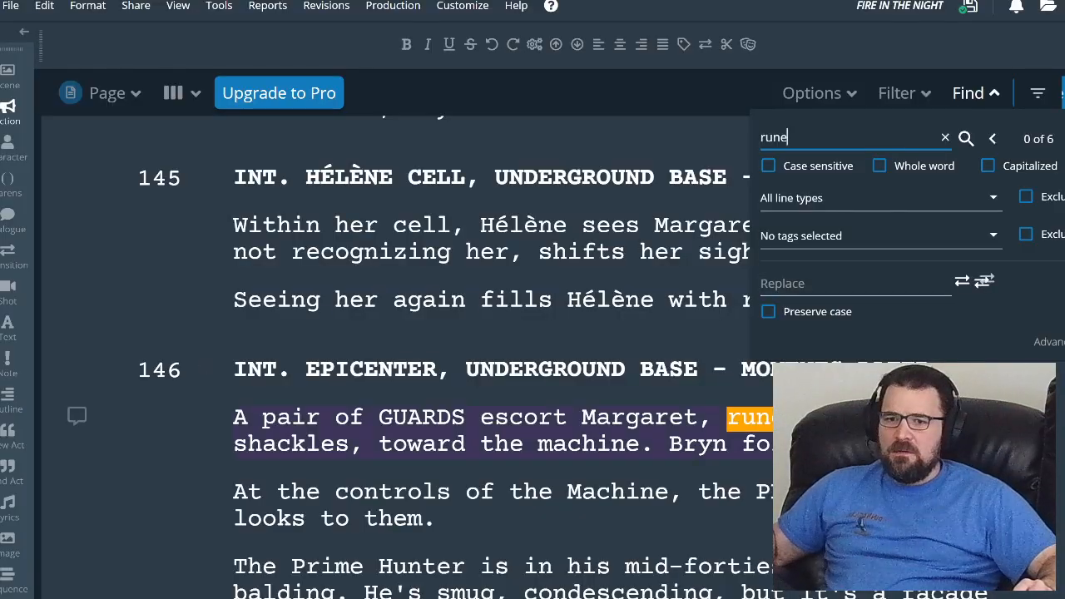
key("Return")
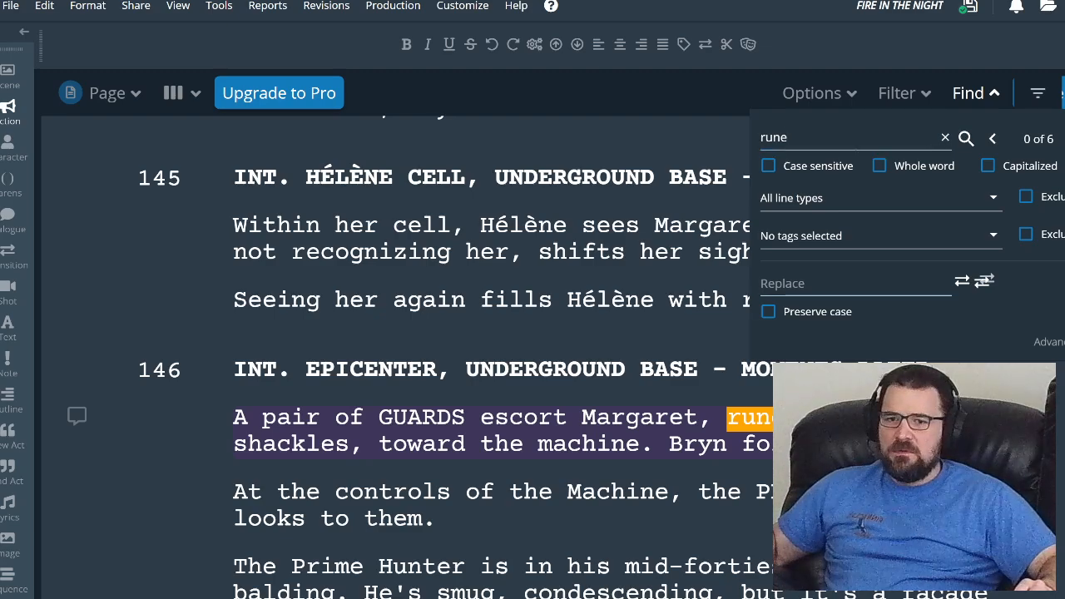
left_click(799, 416)
key("BackSpace")
type("-")
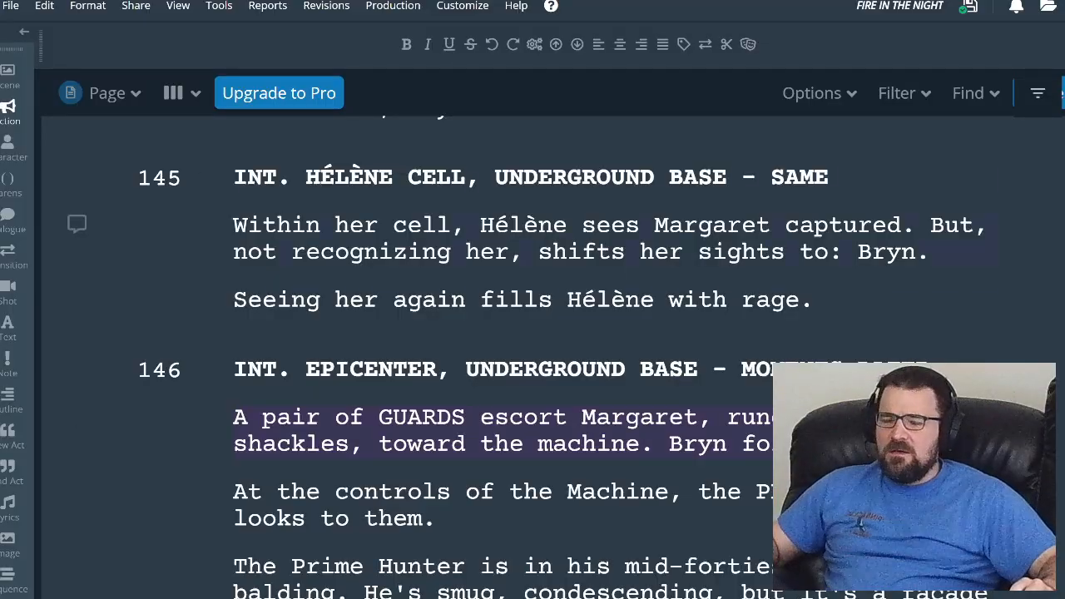
- Step through further "rune" matches to the Shawnee longhouse scene, and close the search
left_click(973, 93)
left_click(1064, 139)
left_click(1064, 139)
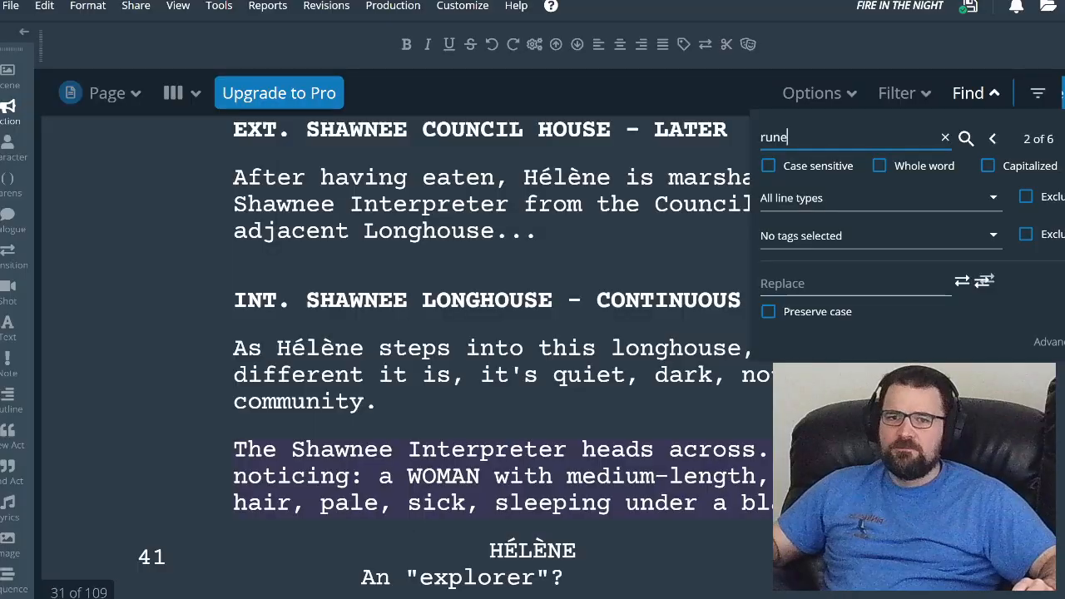
left_click(1039, 95)
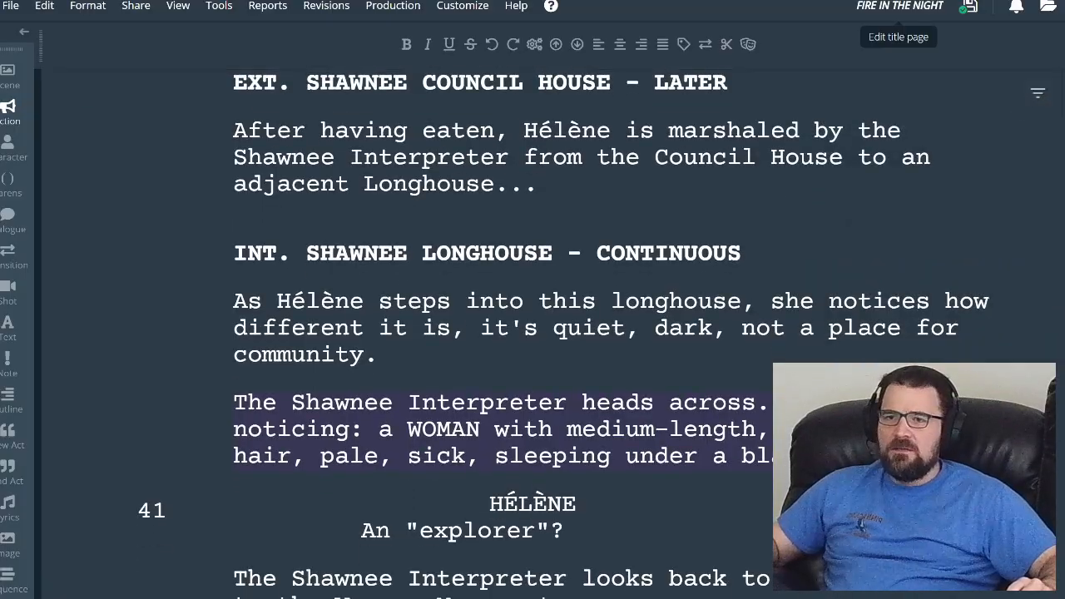
- Switch to the Notes document and move the "Ward is for protection" note below the "All witches can cast spells" bullet
key("ctrl+Tab")
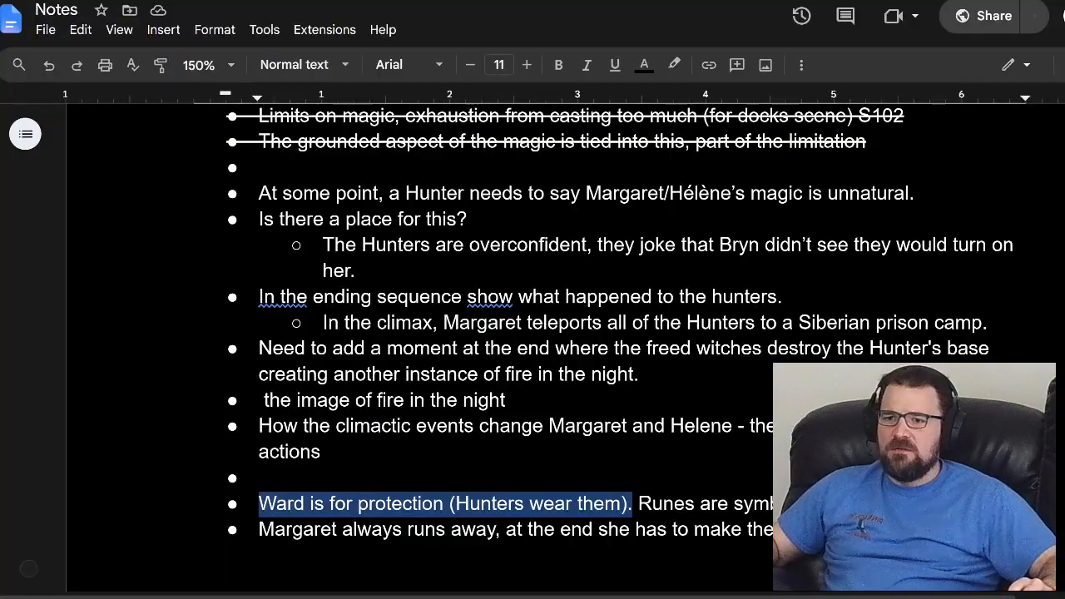
key("shift+End")
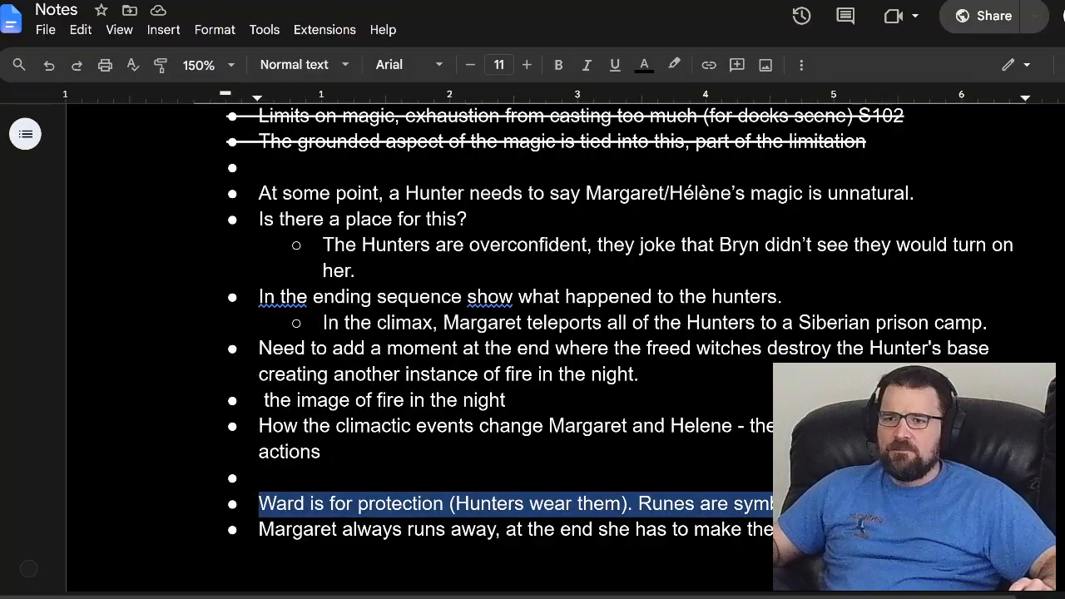
scroll(532, 332, "up", 2)
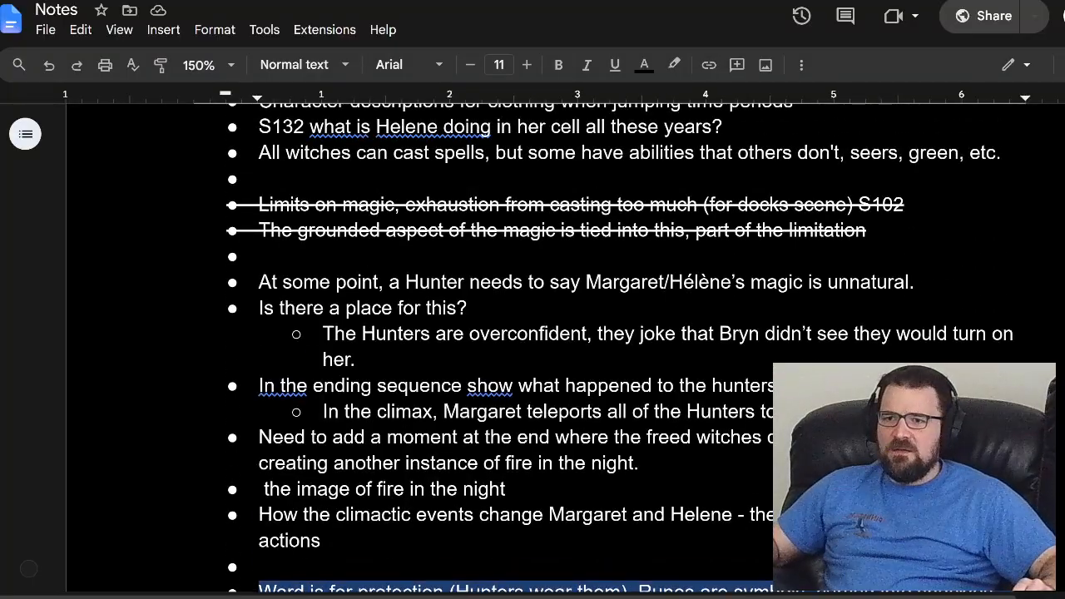
scroll(532, 332, "down", 2)
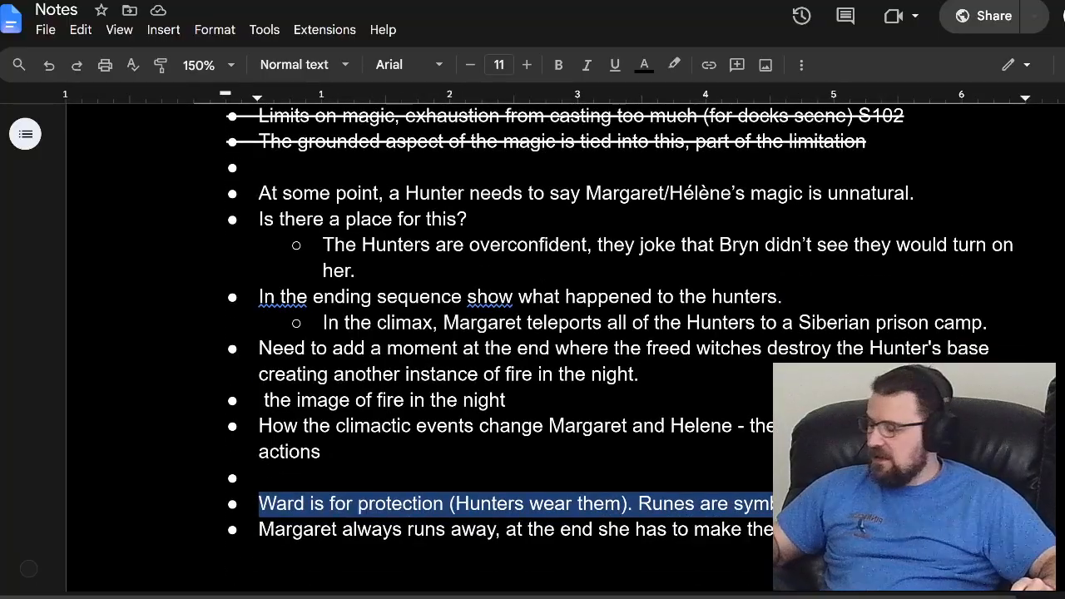
key("ctrl+x")
scroll(532, 333, "up", 6)
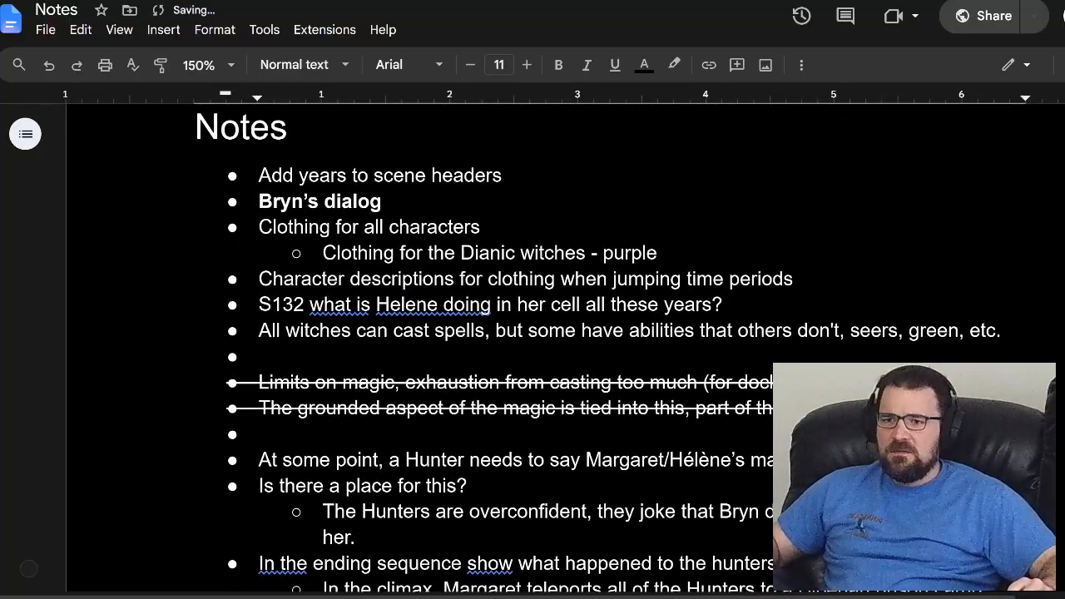
left_click(259, 357)
key("ctrl+v")
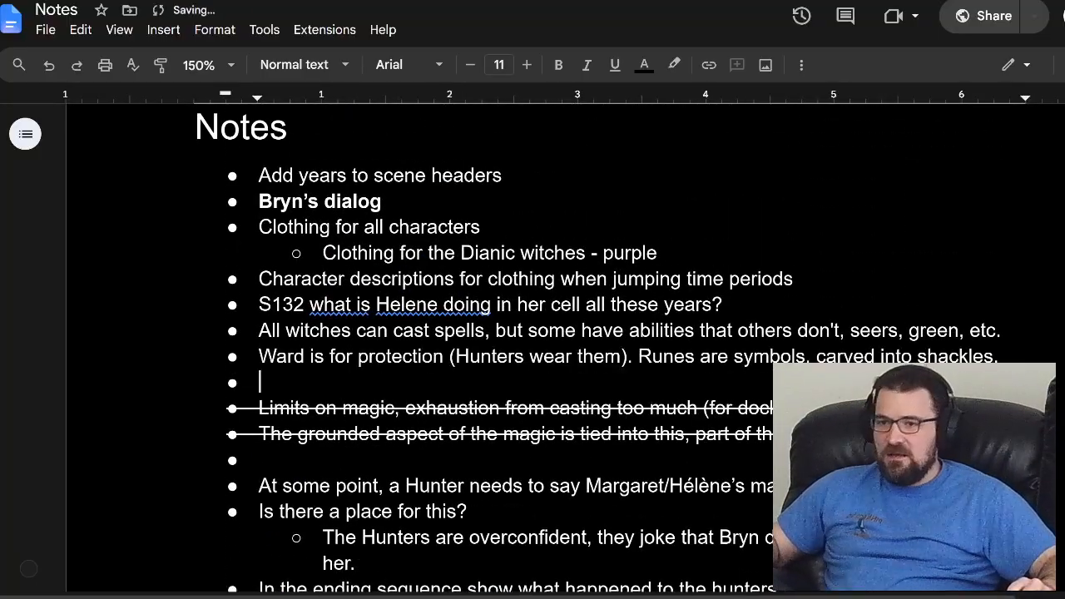
- Move the "Margaret always runs away" note up one bullet and delete the empty bullet at the end of the list
scroll(532, 333, "down", 6)
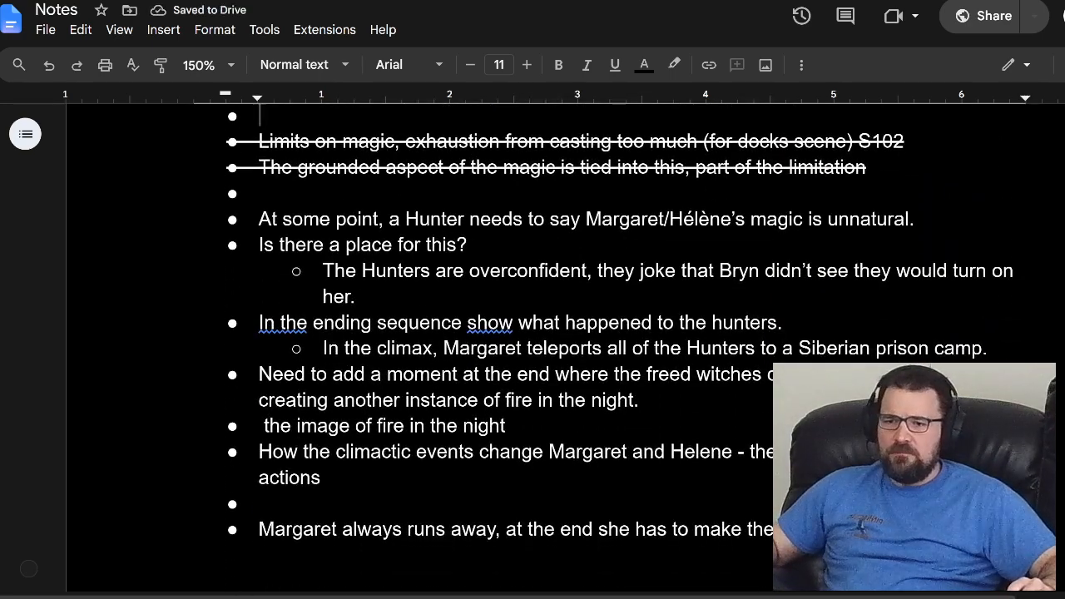
double_click(428, 530)
triple_click(427, 530)
key("alt+shift+Up")
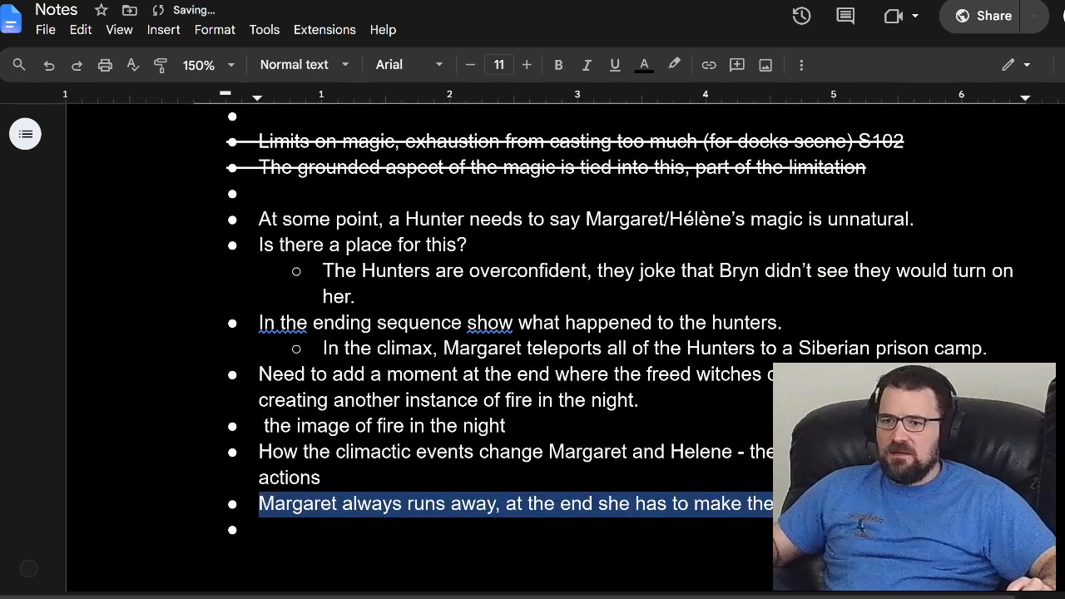
left_click(261, 530)
key("BackSpace")
key("BackSpace")
key("BackSpace")
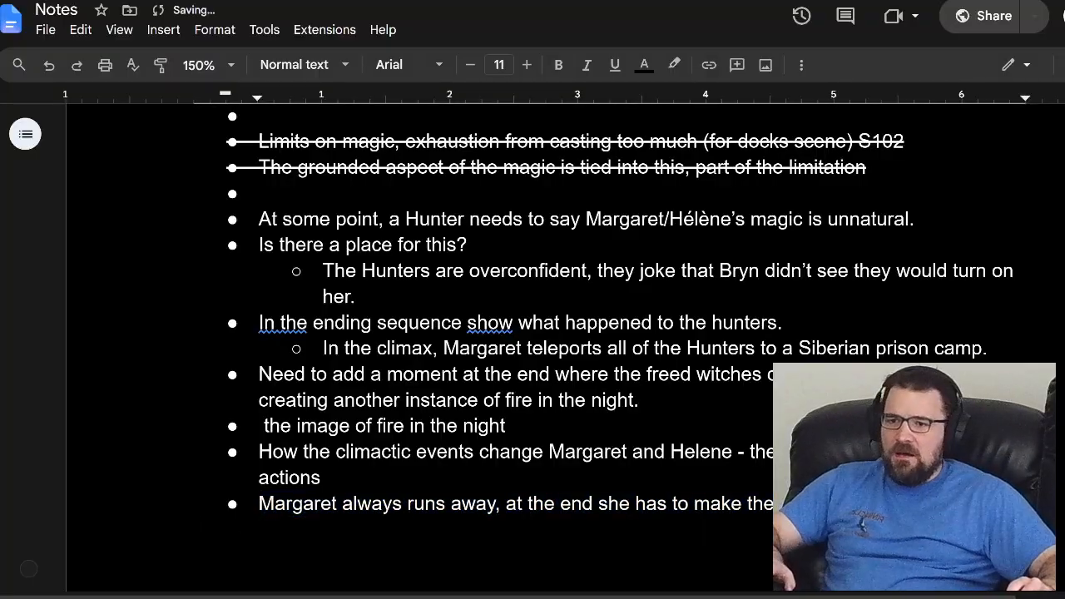
- Highlight the notes from "At some point, a Hunter needs to say" through "Margaret always runs away" and review them
left_click_drag(259, 220, 898, 504)
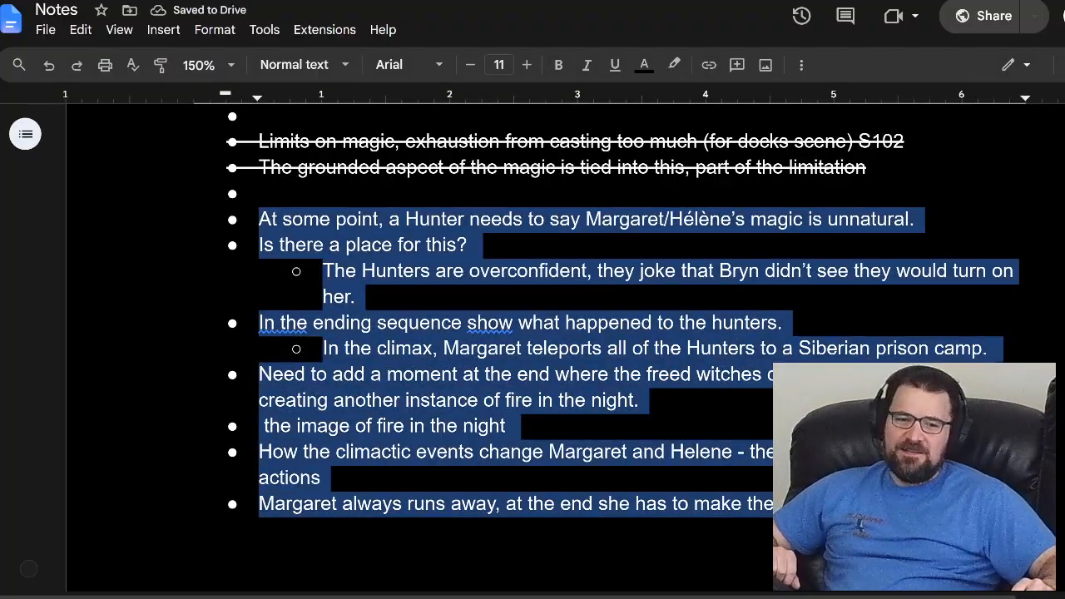
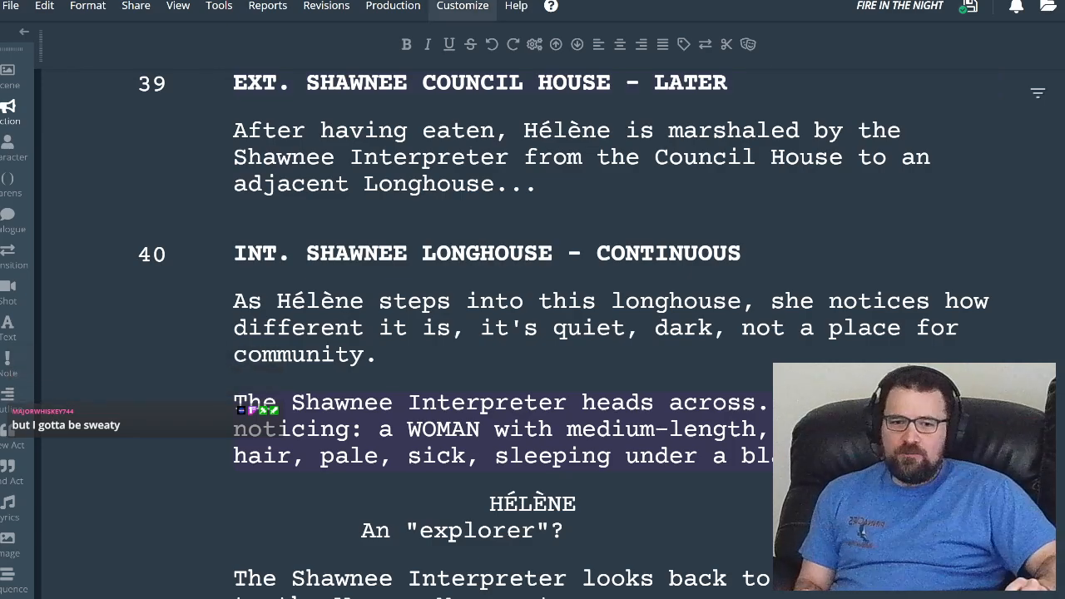
left_click(539, 184)
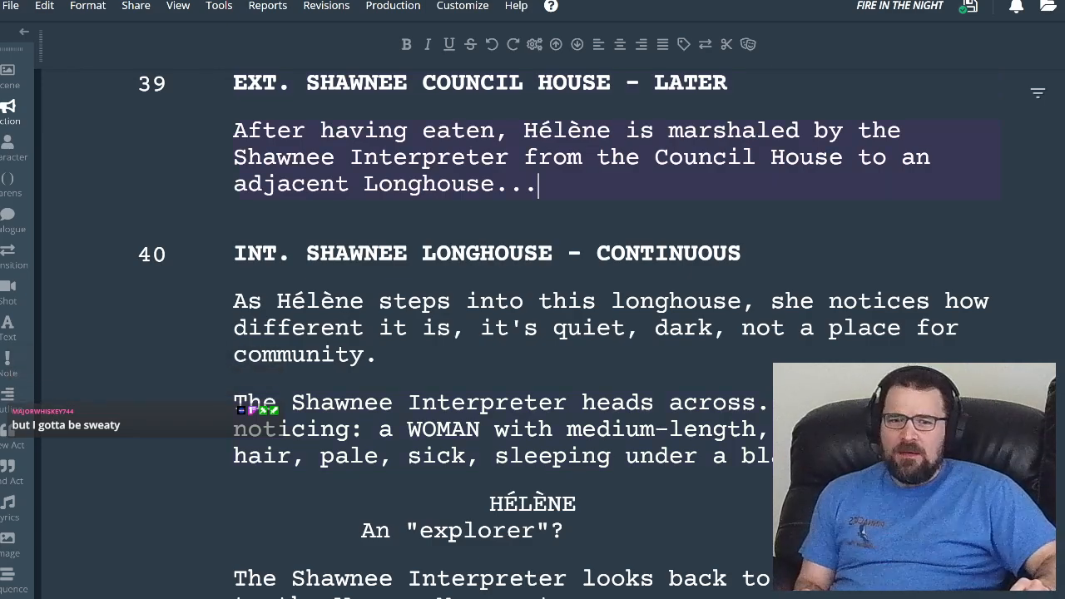
key("ctrl+Tab")
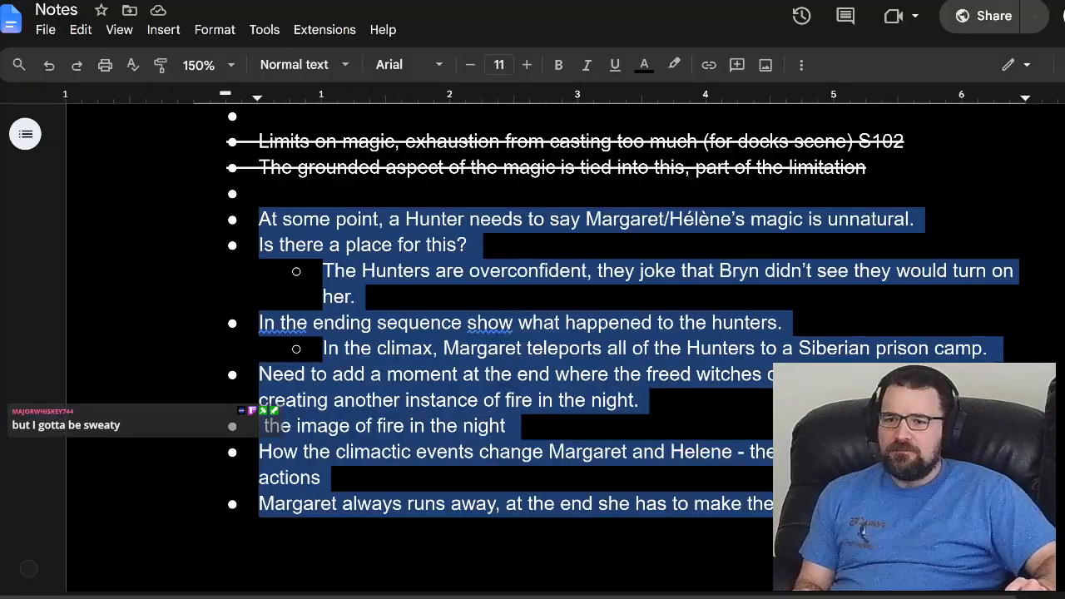
- Switch to the Fire in the Night screenplay and skim the ending scenes as far as the Prime Hunter confrontation on page 103
key("ctrl+shift+Tab")
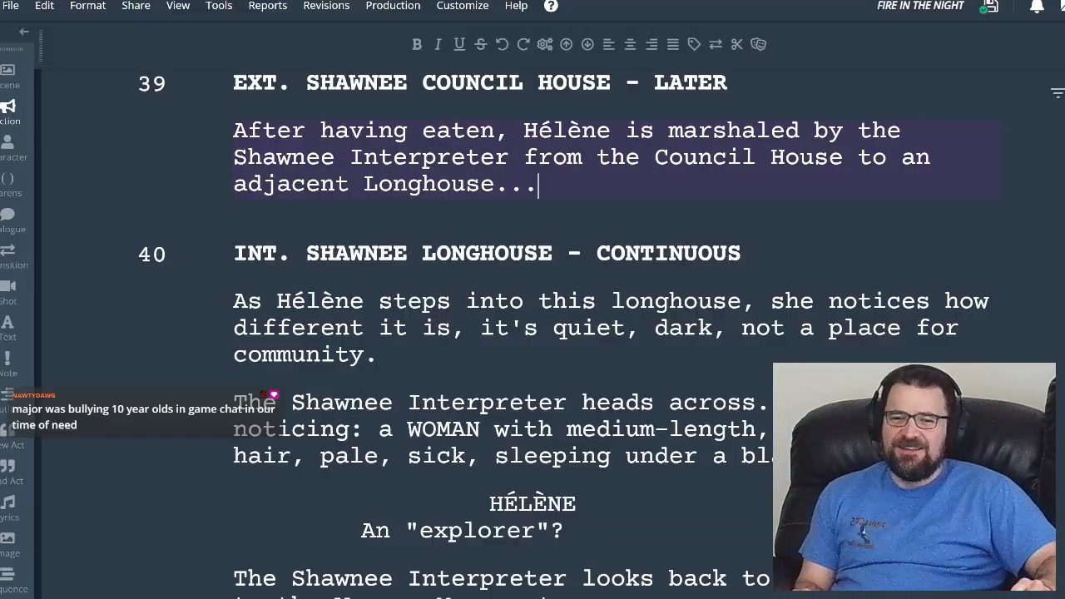
scroll(532, 333, "down", 20)
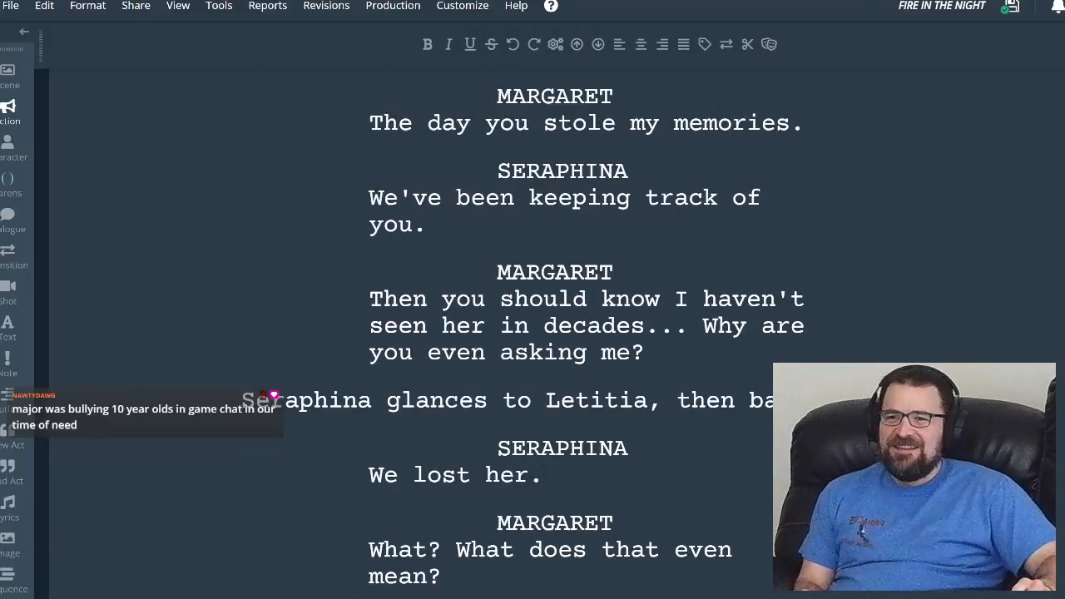
scroll(533, 333, "down", 20)
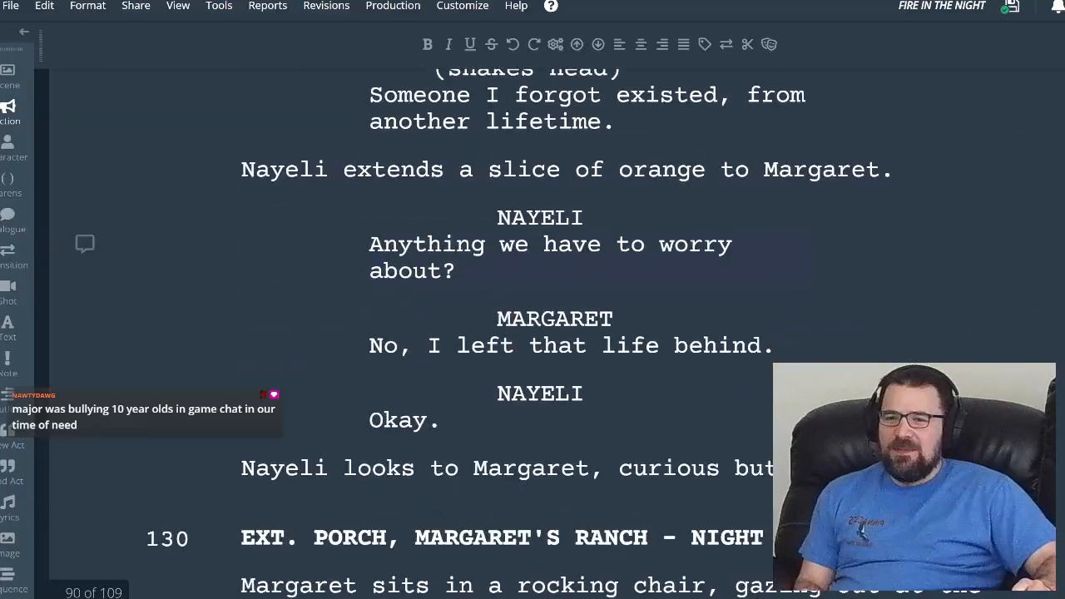
scroll(532, 333, "down", 20)
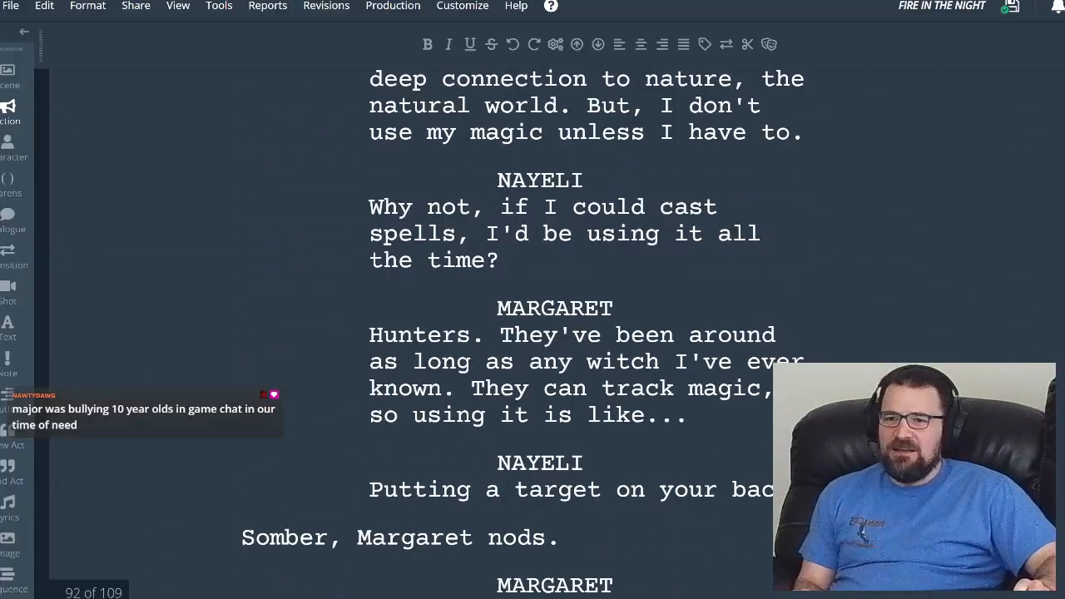
scroll(533, 333, "down", 20)
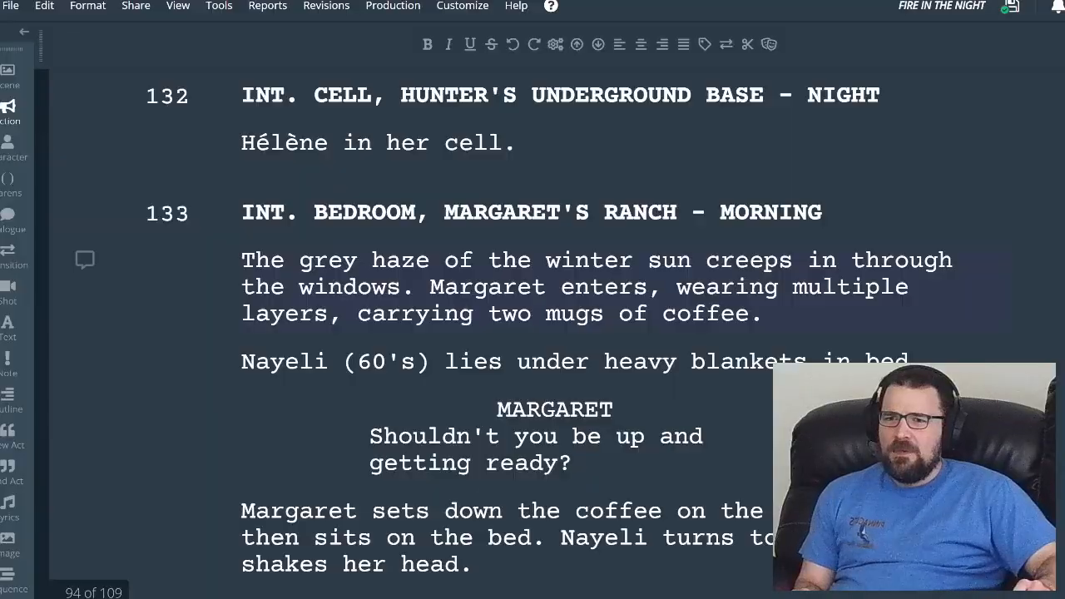
scroll(532, 333, "down", 20)
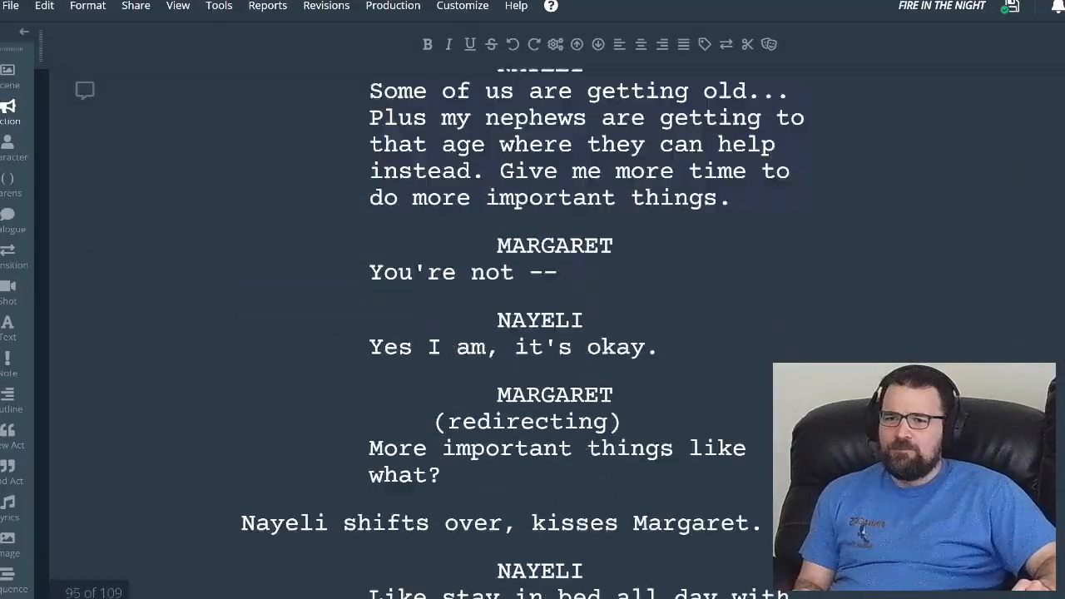
scroll(532, 332, "down", 20)
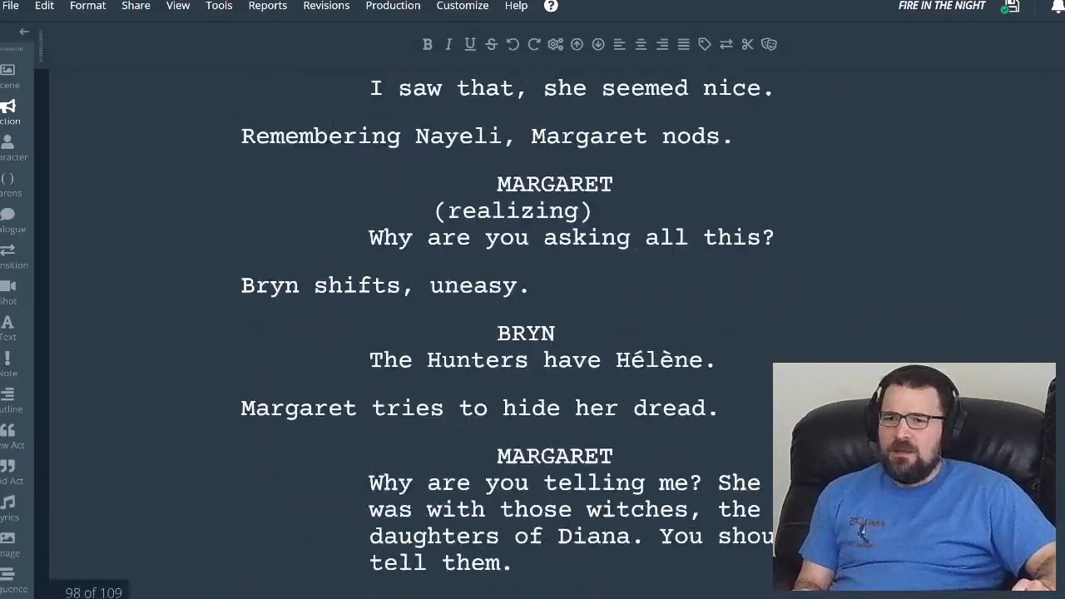
scroll(532, 332, "down", 20)
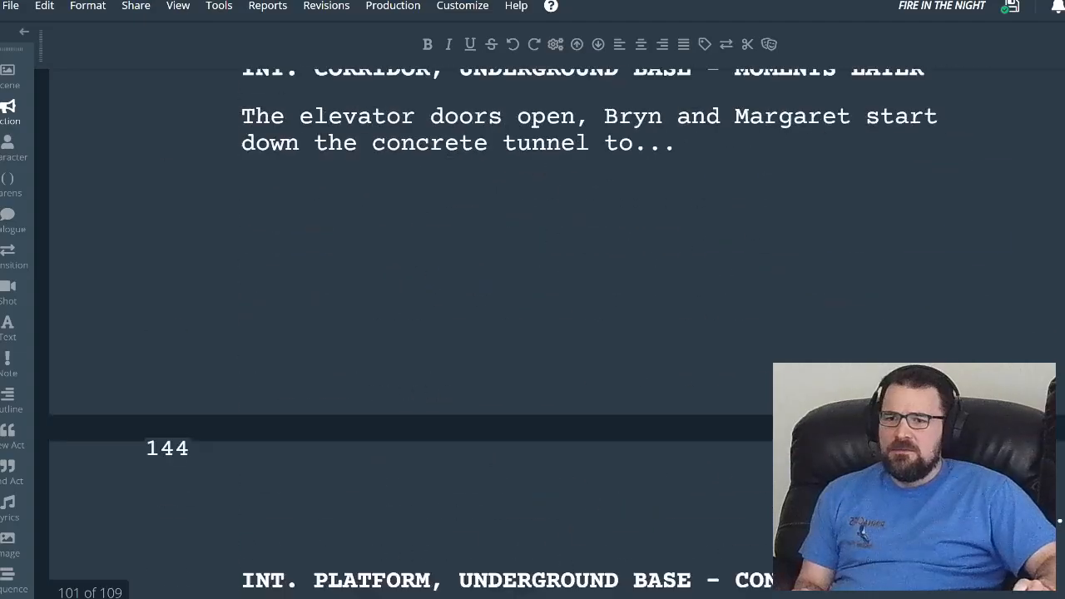
scroll(532, 333, "down", 20)
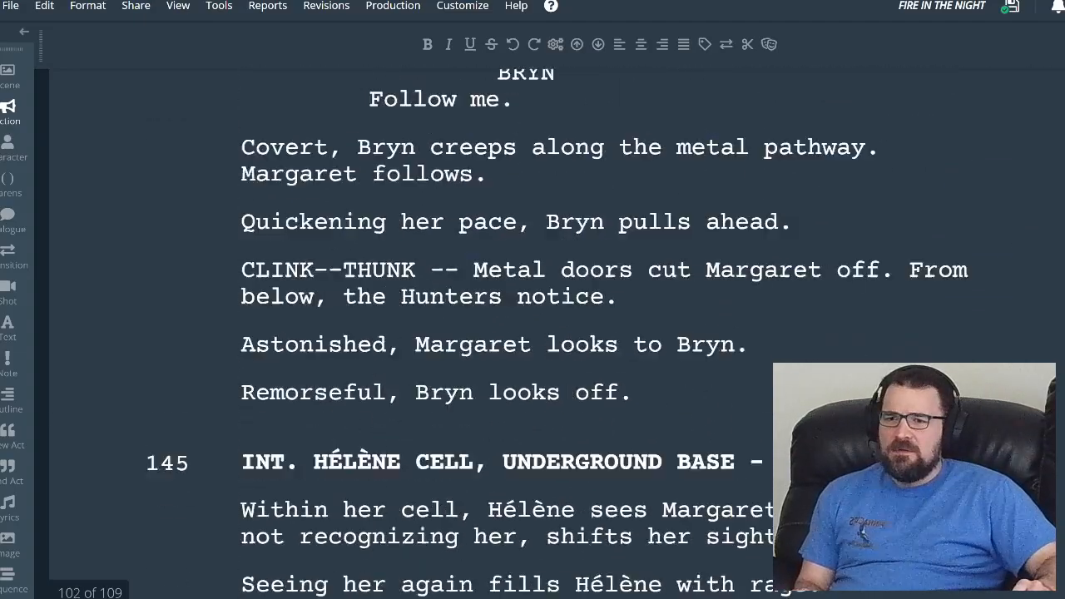
scroll(532, 333, "down", 10)
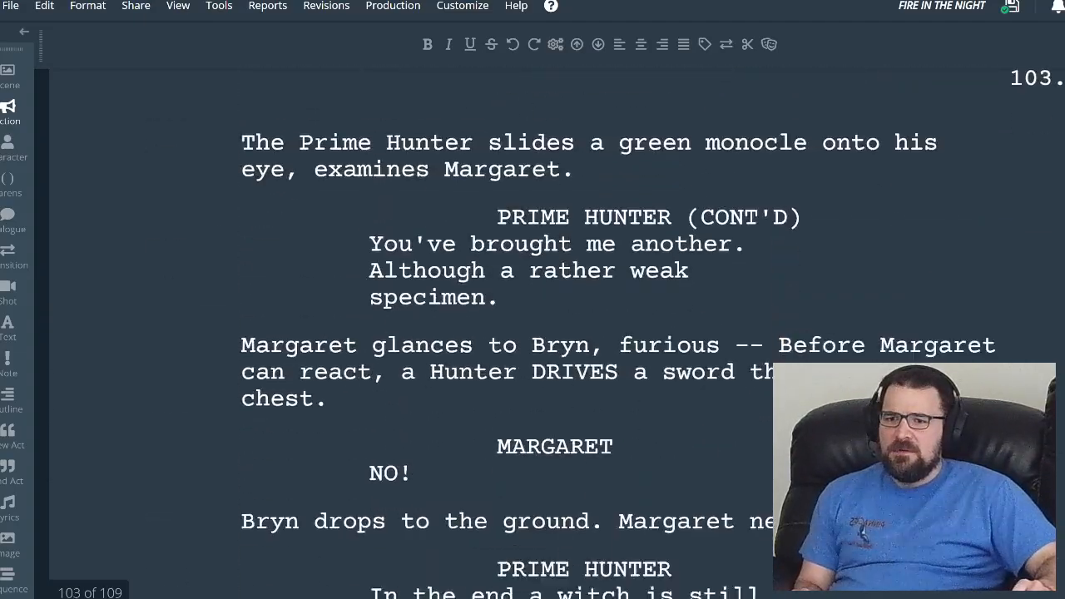
scroll(532, 333, "down", 4)
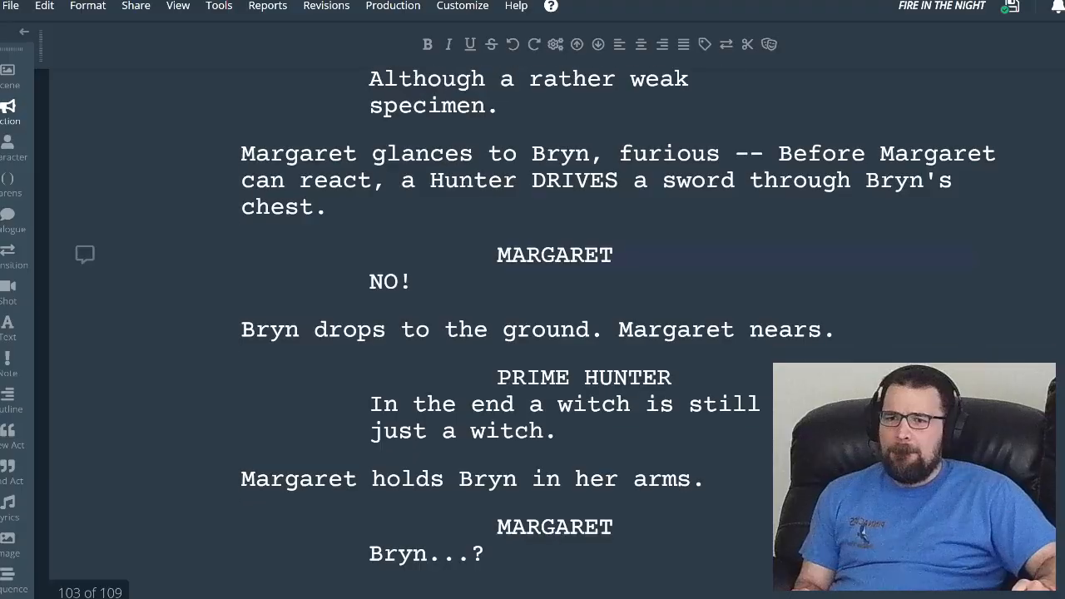
- Read the underground base climax from scene 146 through scene 151, and go back to the platform scene 144
scroll(533, 333, "up", 20)
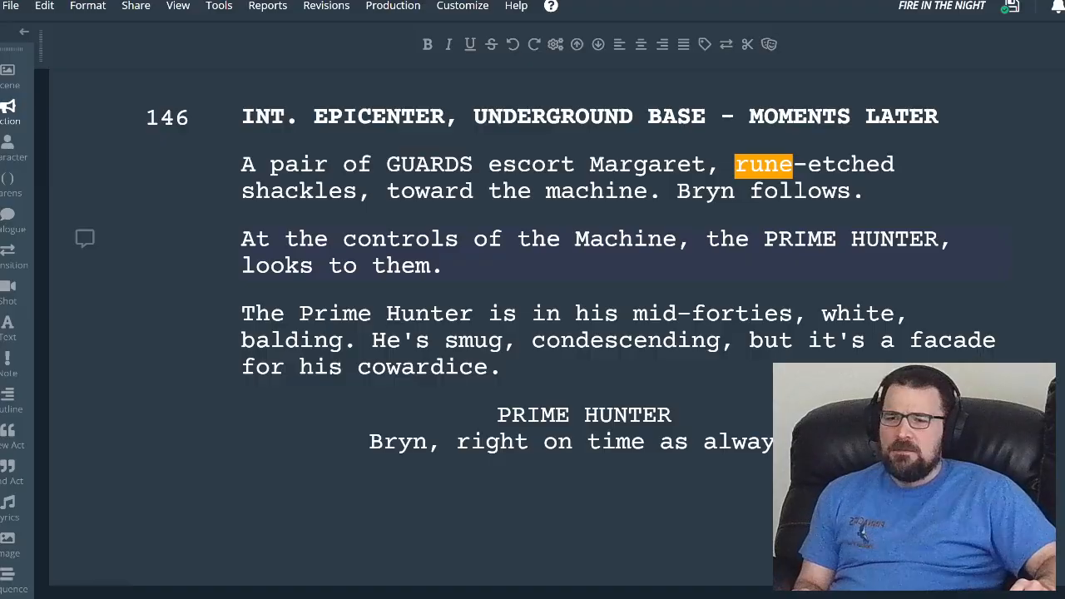
scroll(533, 332, "down", 15)
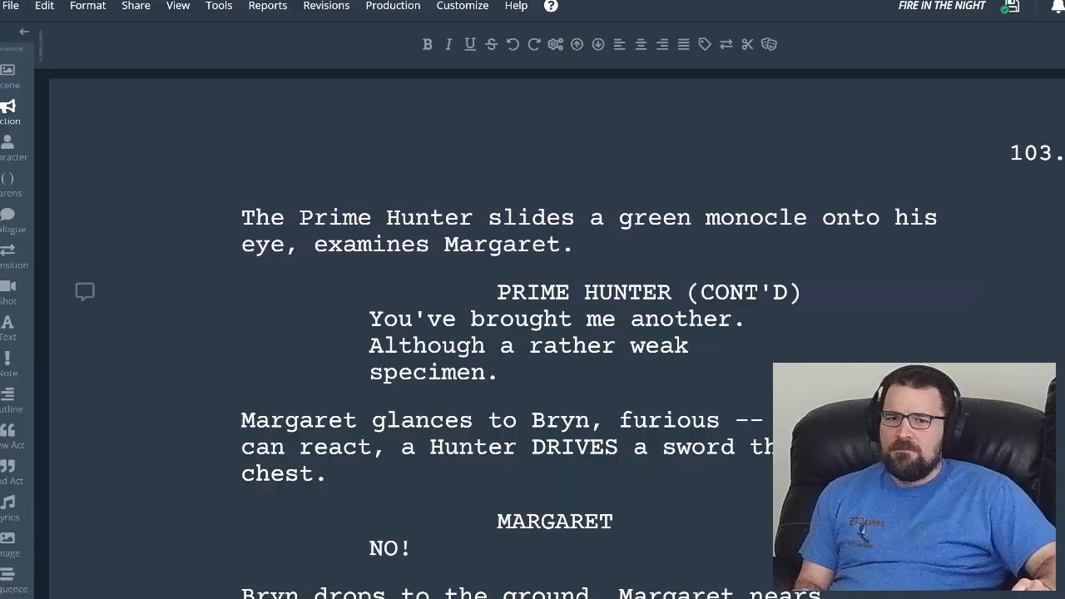
left_click_drag(1063, 299, 1022, 299)
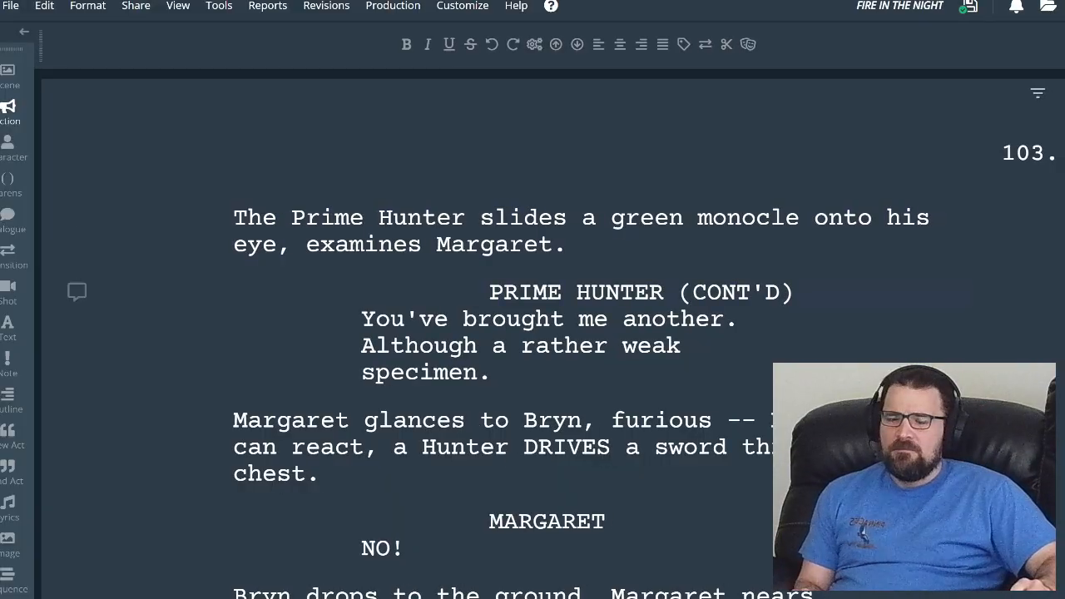
scroll(533, 333, "down", 3)
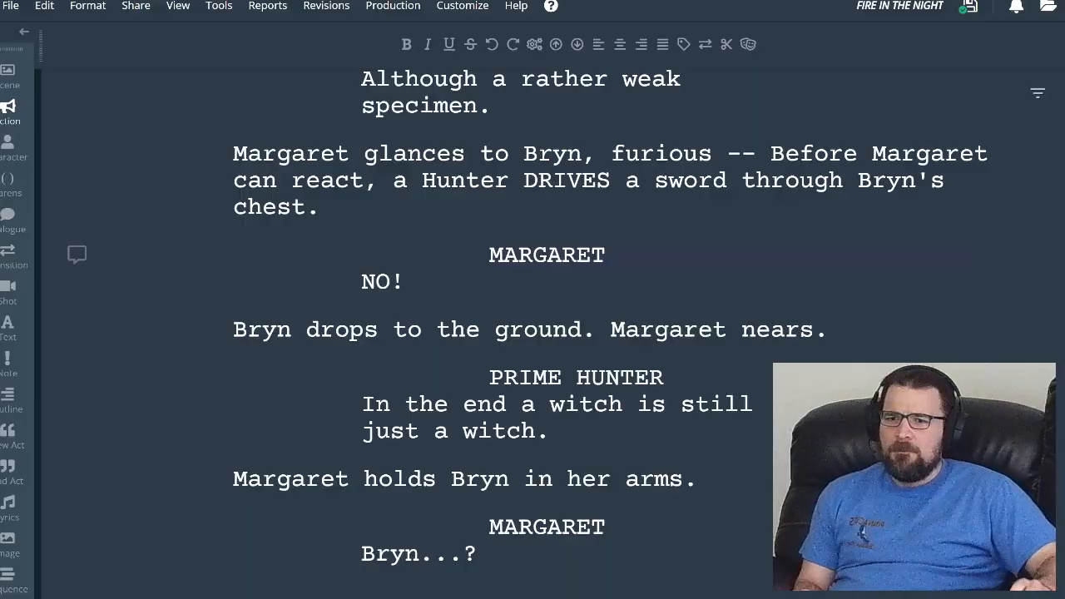
scroll(532, 333, "down", 3)
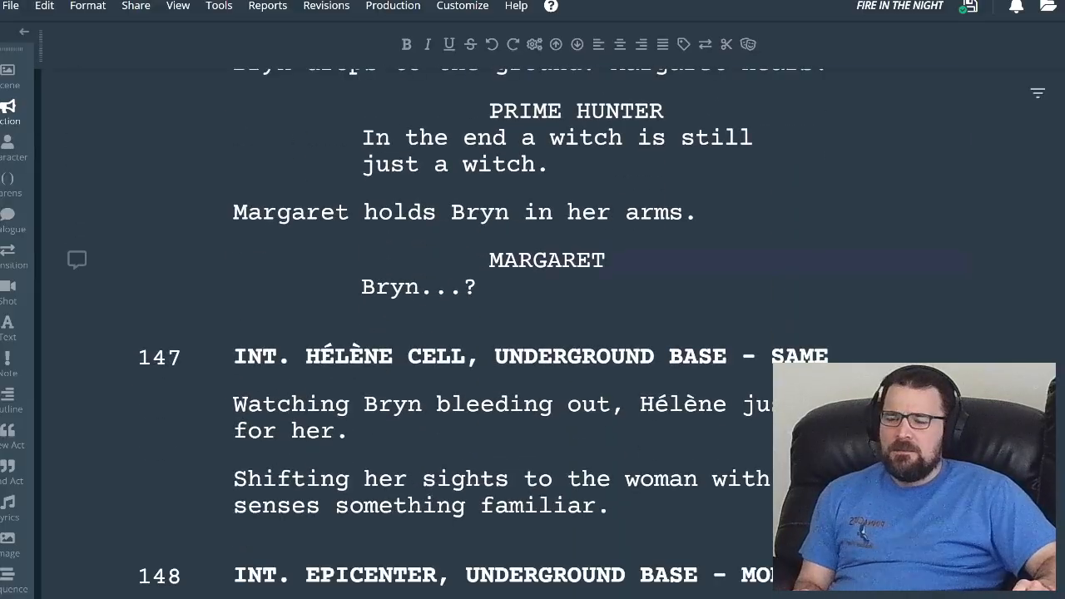
scroll(533, 332, "down", 5)
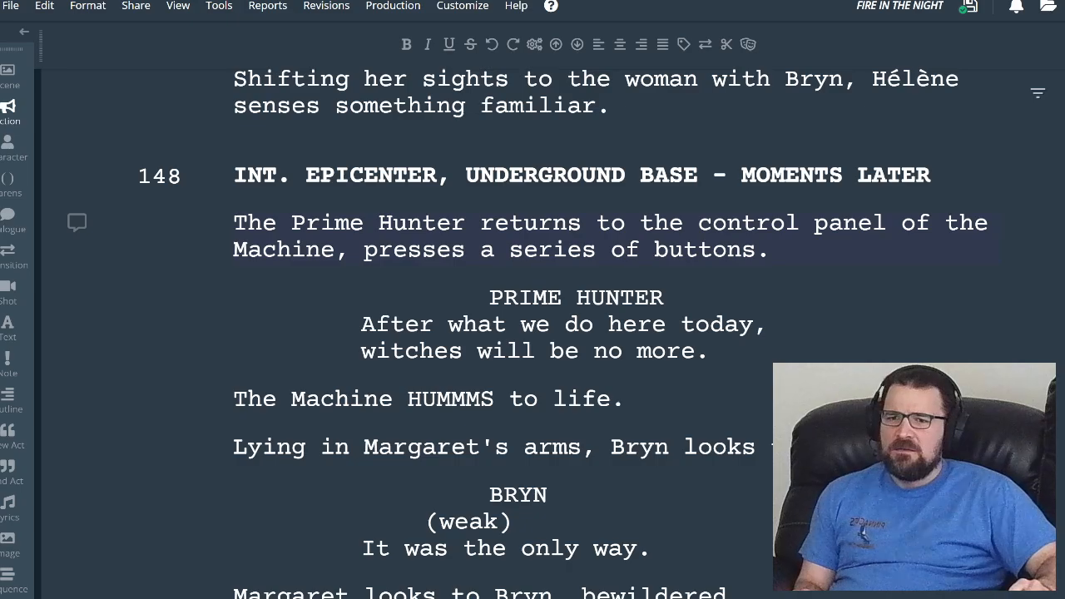
scroll(532, 332, "down", 2)
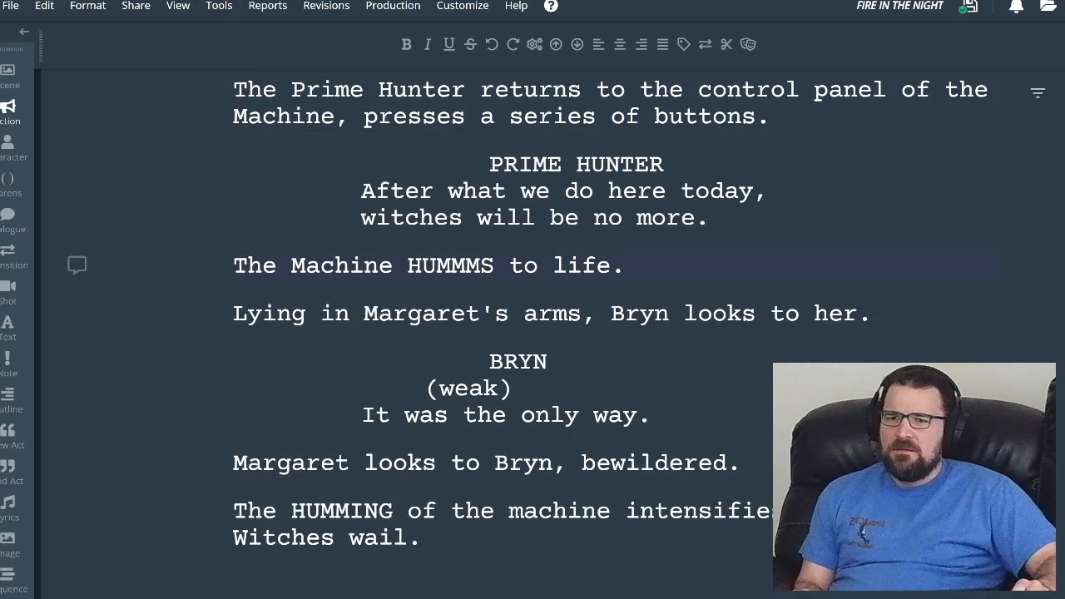
scroll(533, 333, "down", 7)
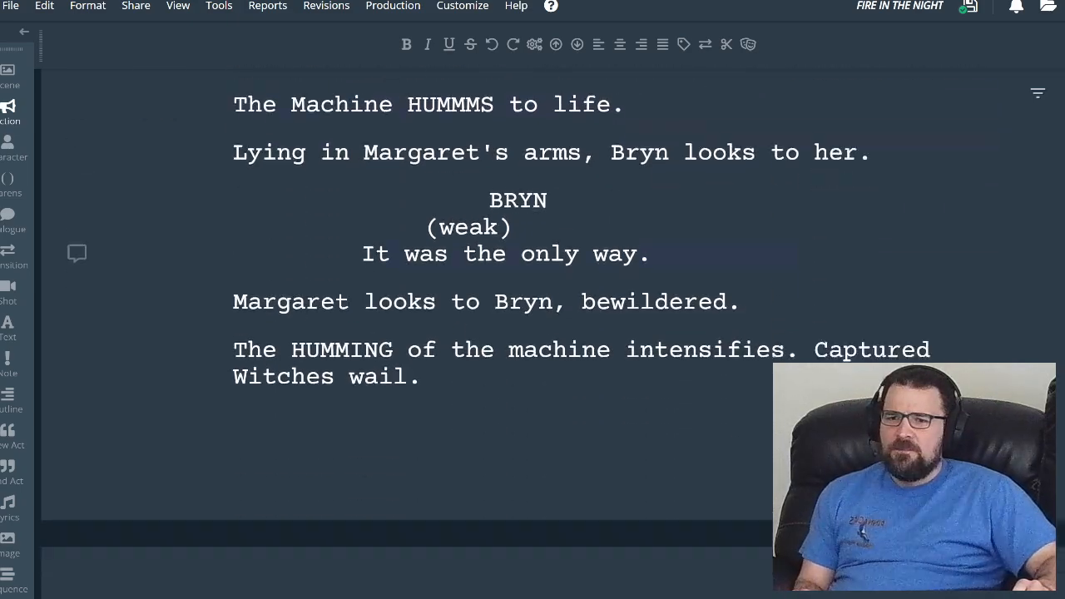
scroll(376, 411, "down", 3)
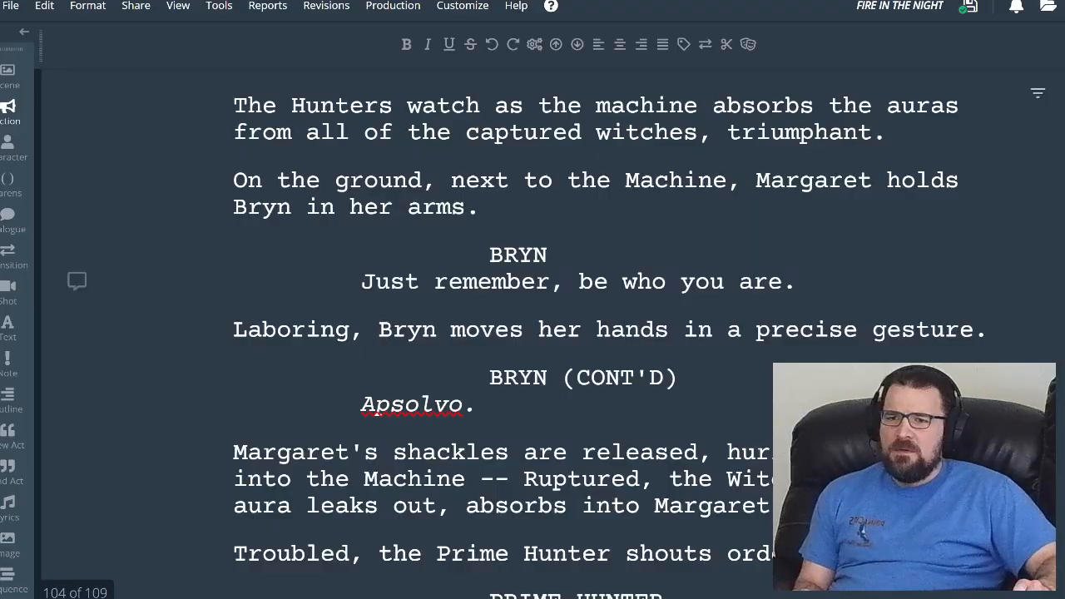
scroll(376, 411, "down", 5)
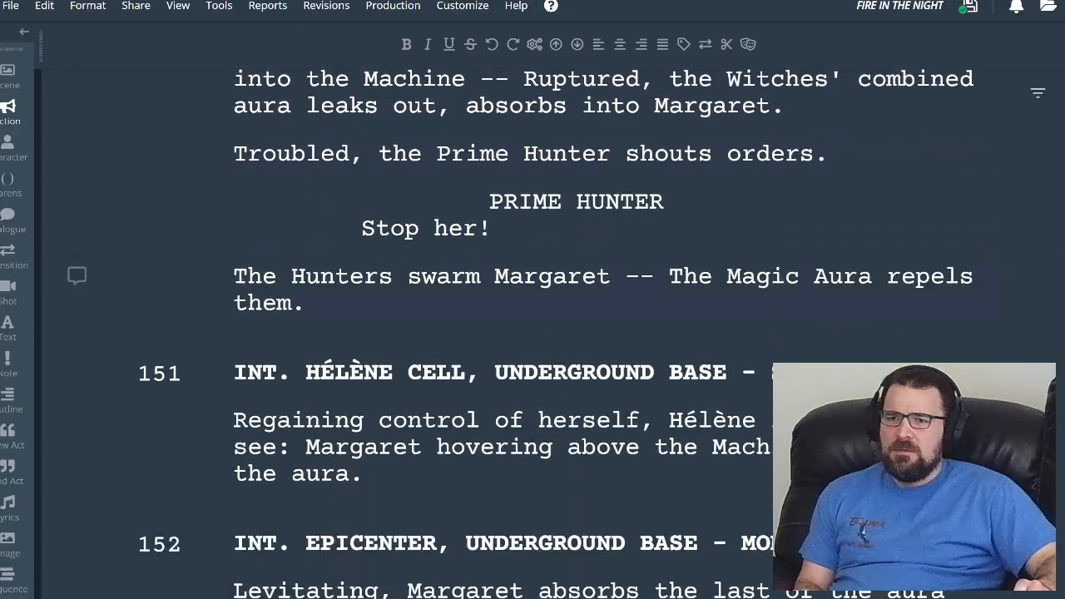
scroll(532, 332, "up", 20)
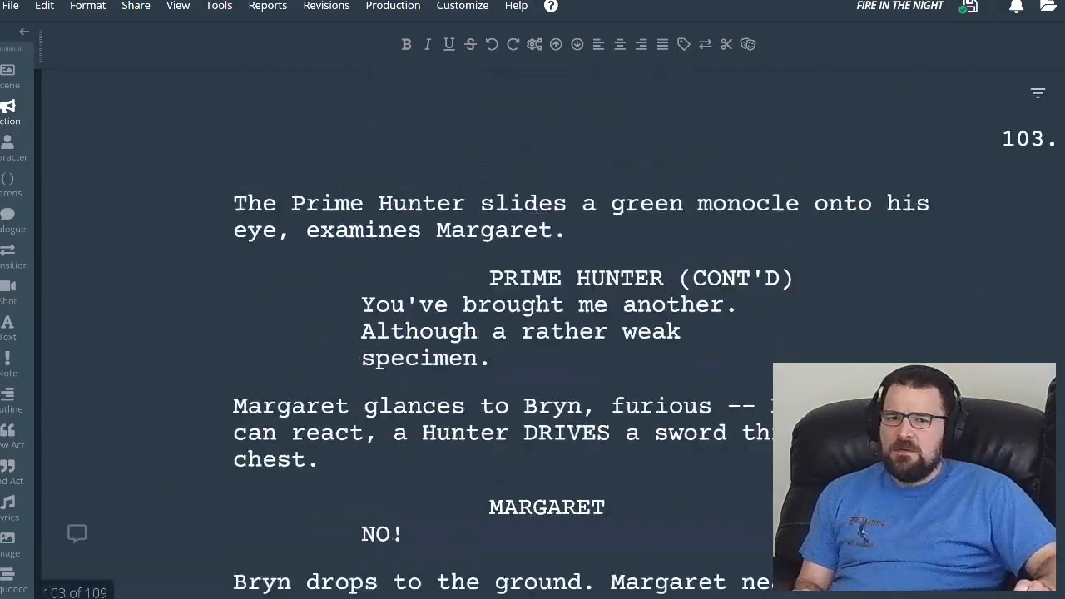
scroll(532, 283, "up", 1)
scroll(533, 283, "down", 1)
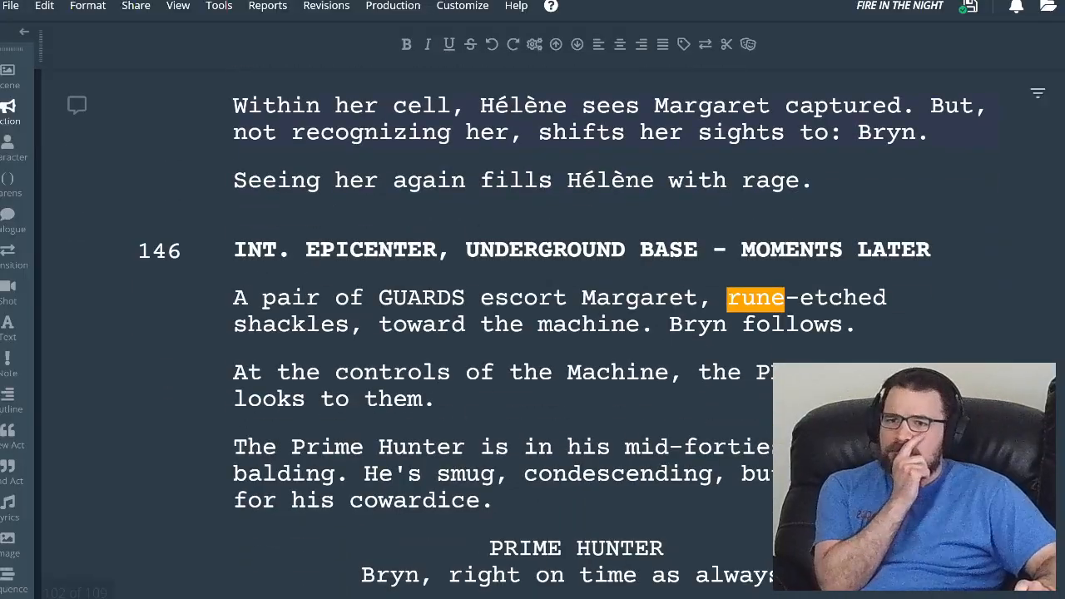
scroll(532, 333, "up", 6)
scroll(533, 333, "up", 4)
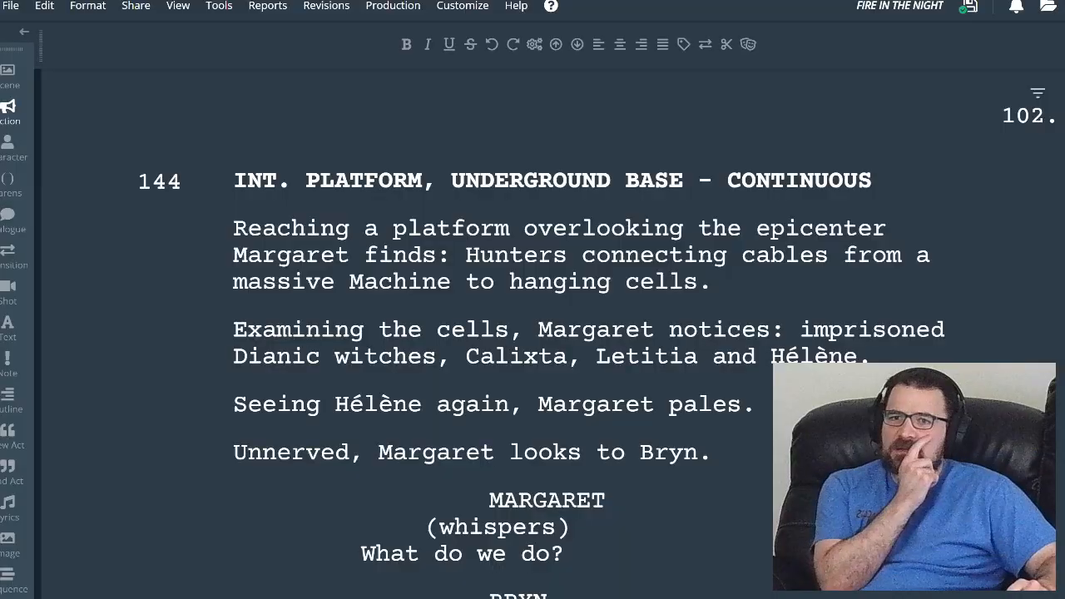
- Switch to the Notes document and insert an empty bullet below the note about a Hunter calling Margaret/Hélène's magic unnatural
key("ctrl+Tab")
left_click(361, 245)
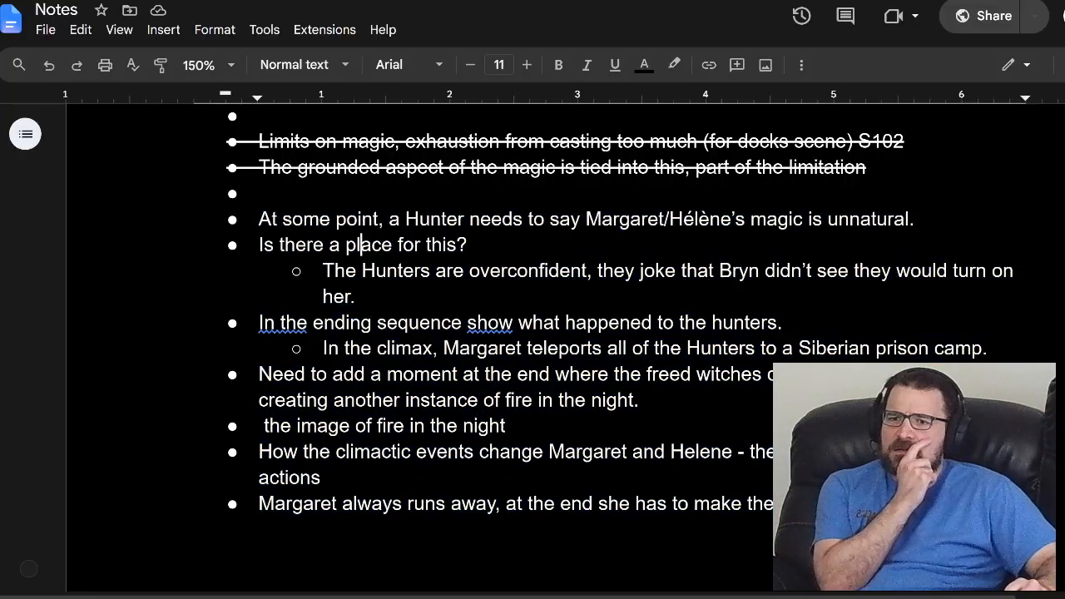
left_click(915, 220)
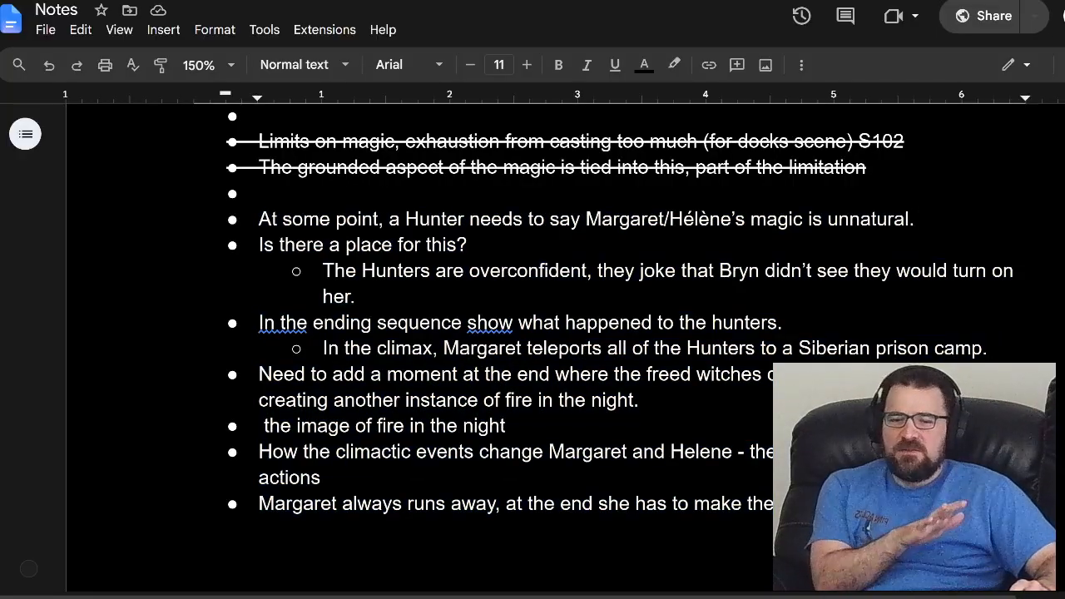
key("Return")
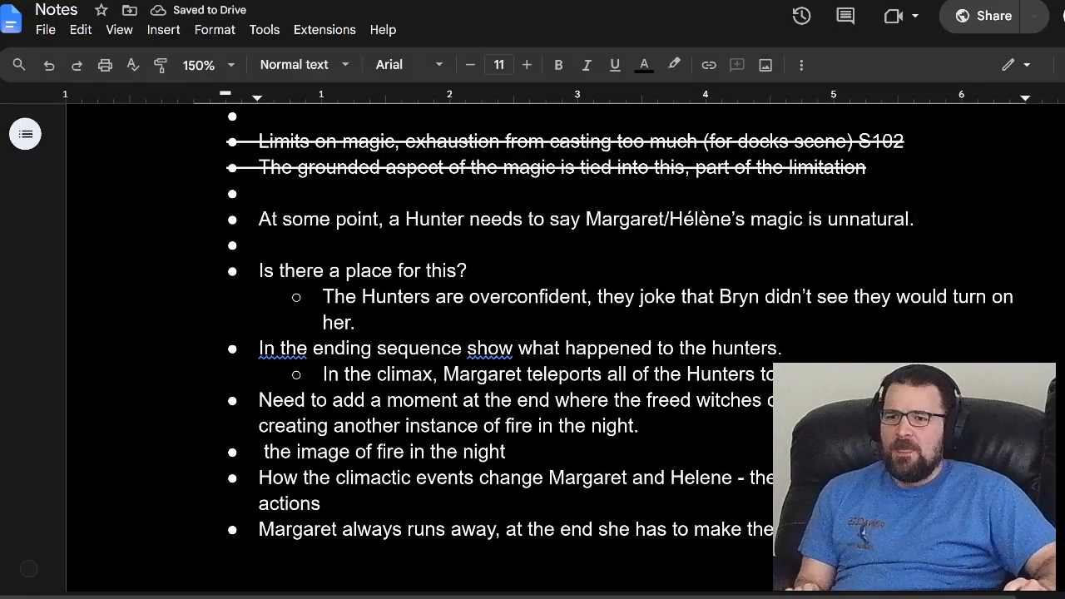
double_click(435, 219)
triple_click(435, 220)
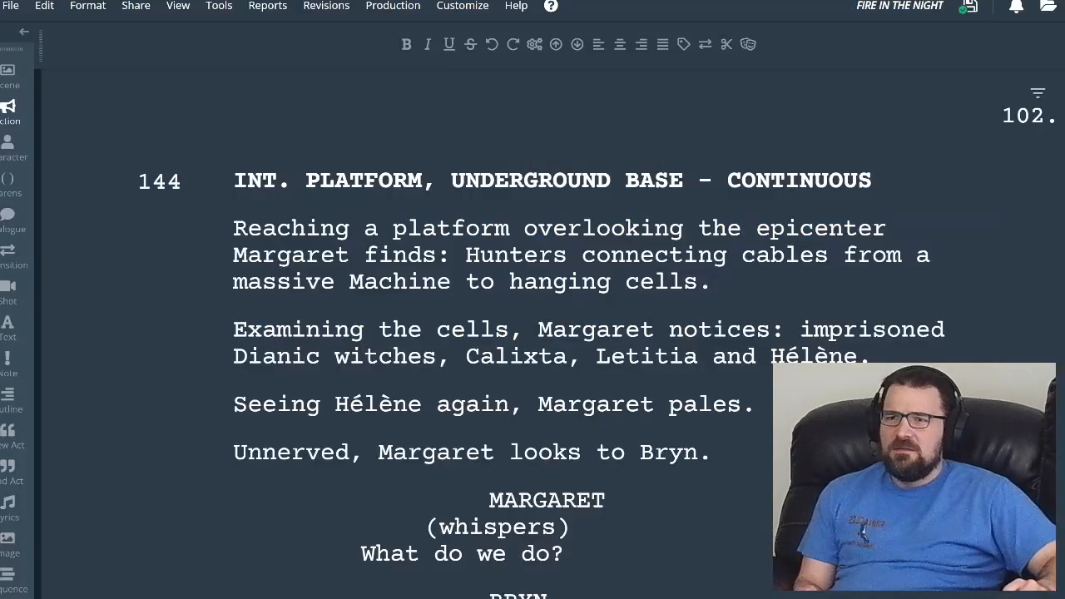
- Reread the screenplay from the platform scene 144 to the Prime Hunter's "rather weak specimen" line on page 103
left_click(589, 343)
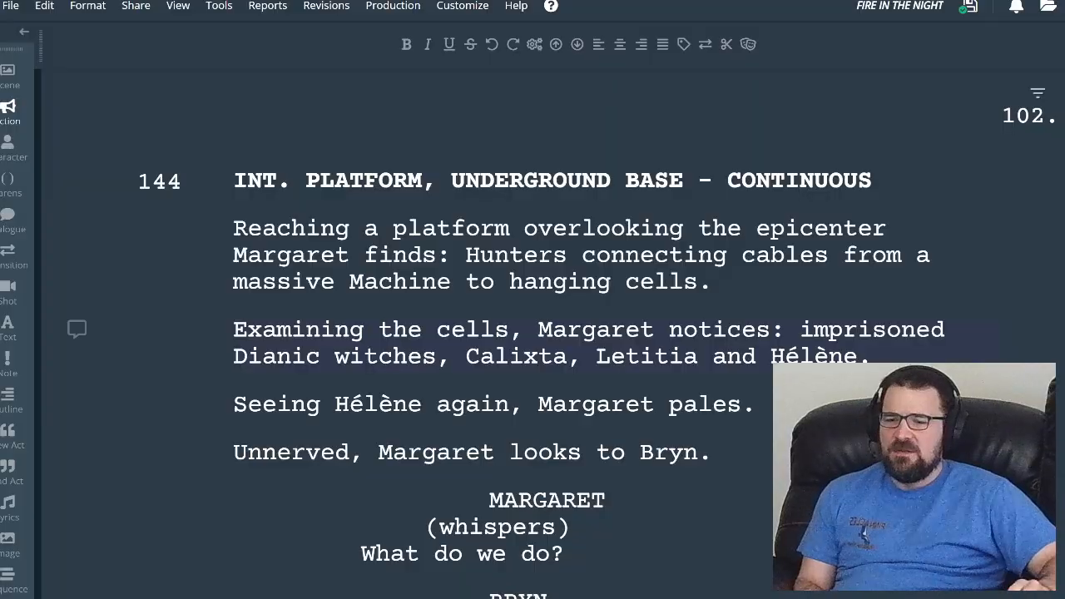
scroll(513, 333, "down", 12)
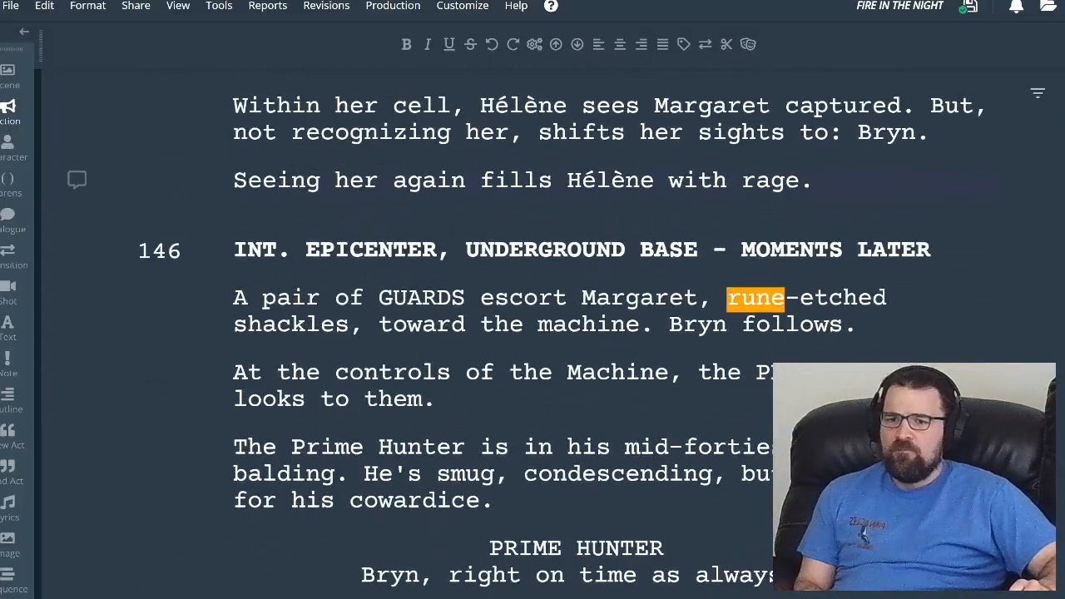
scroll(533, 333, "down", 2)
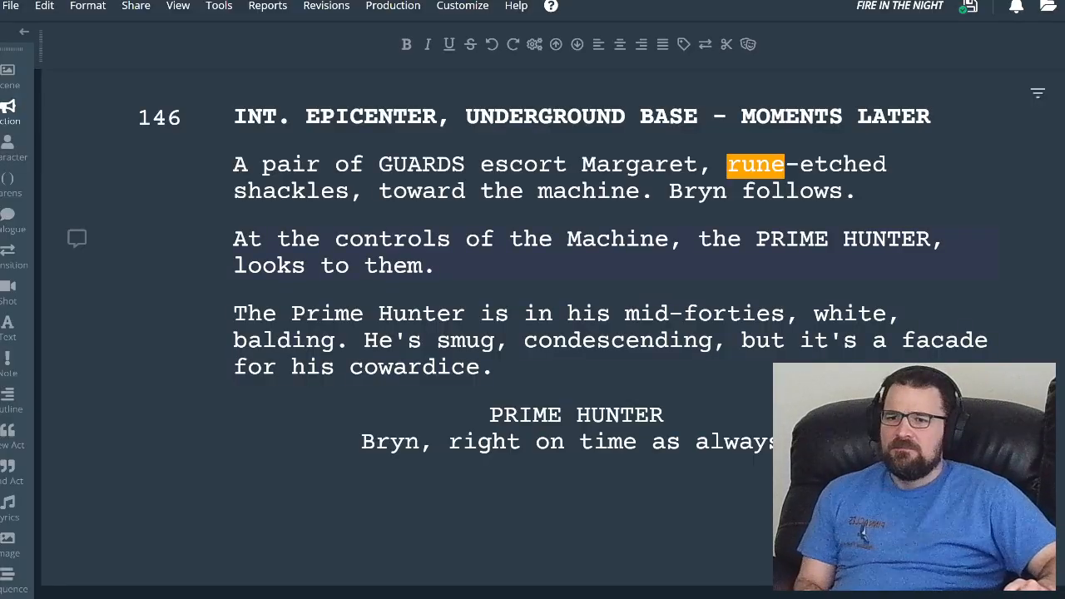
scroll(533, 332, "down", 5)
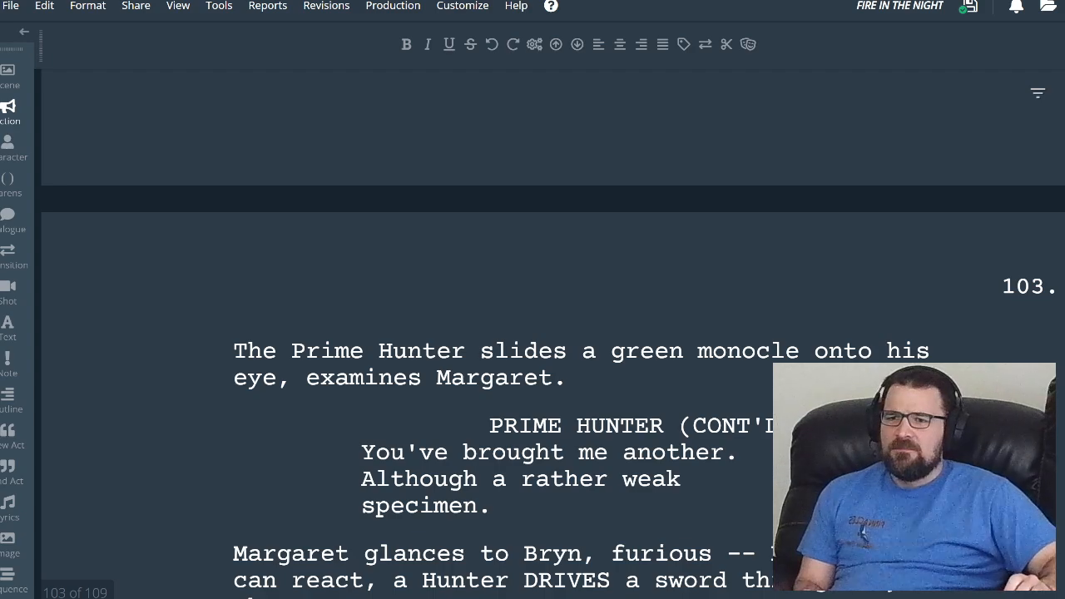
scroll(533, 332, "down", 2)
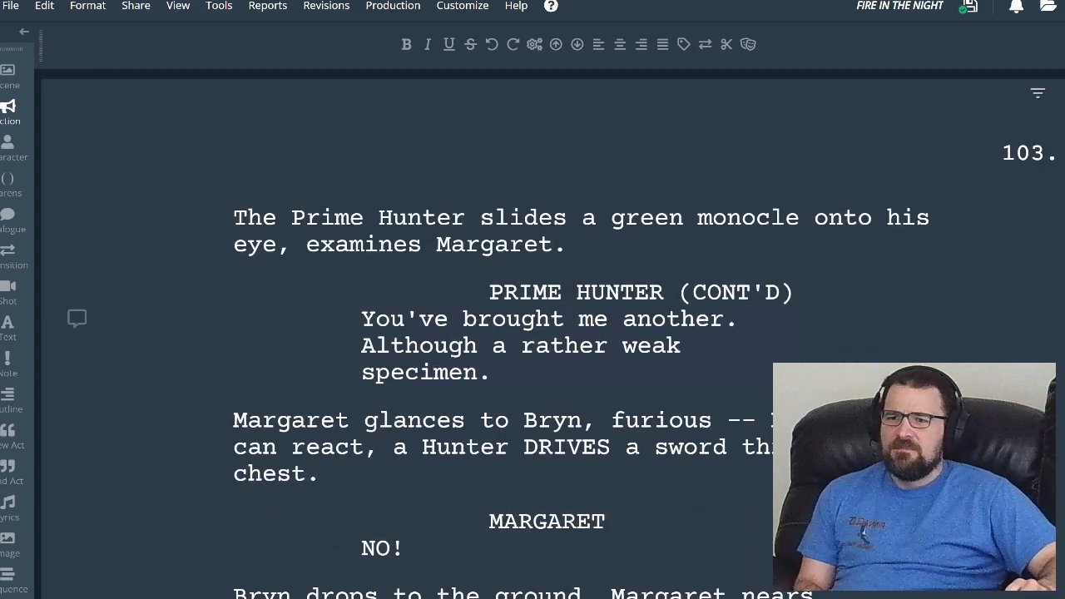
left_click(507, 374)
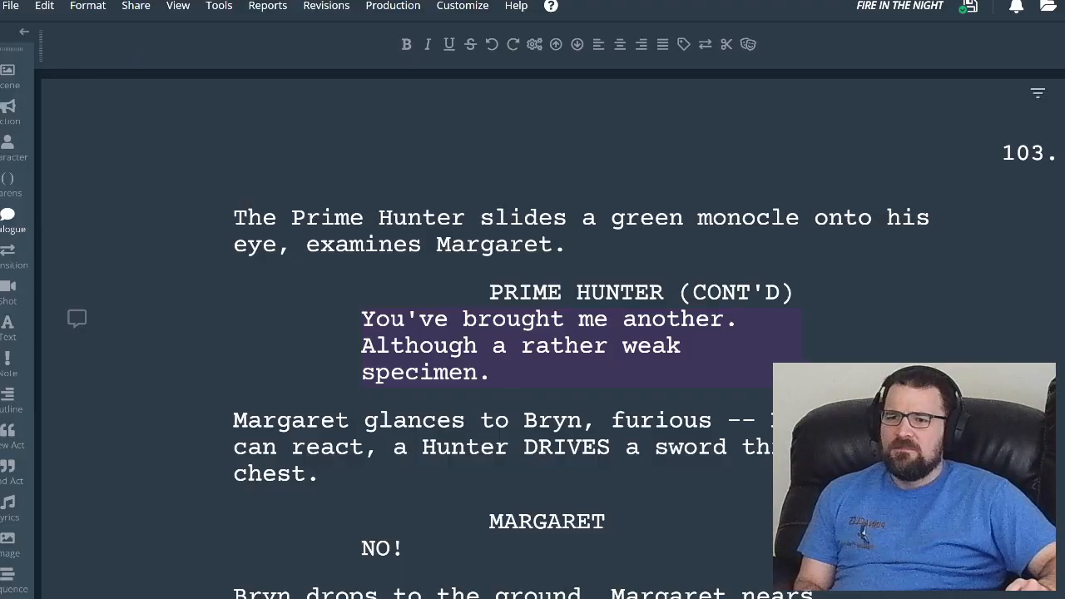
scroll(533, 330, "up", 6)
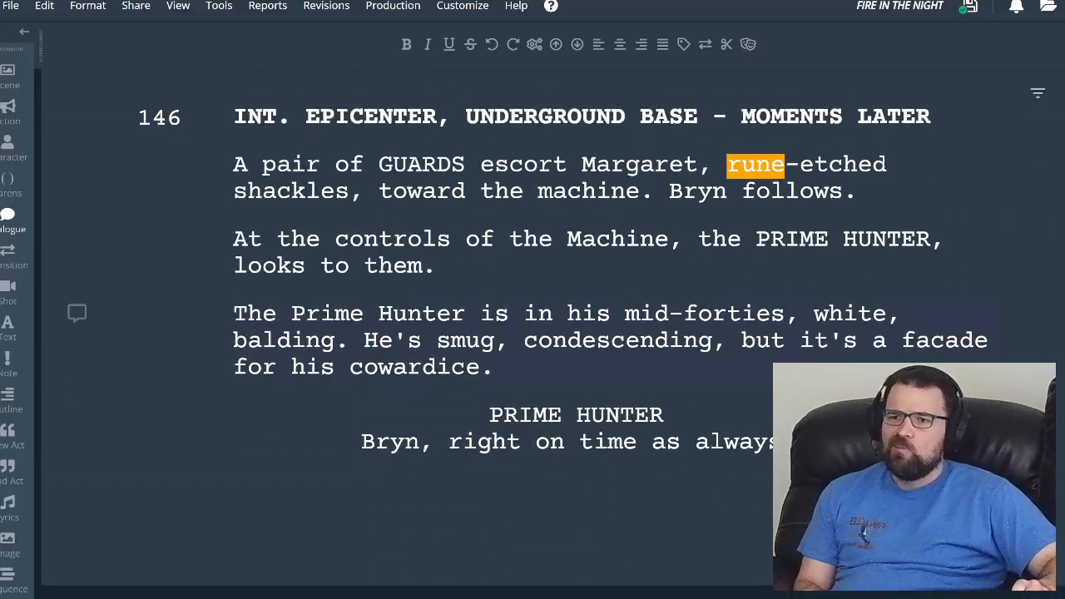
scroll(532, 329, "down", 9)
scroll(533, 332, "up", 3)
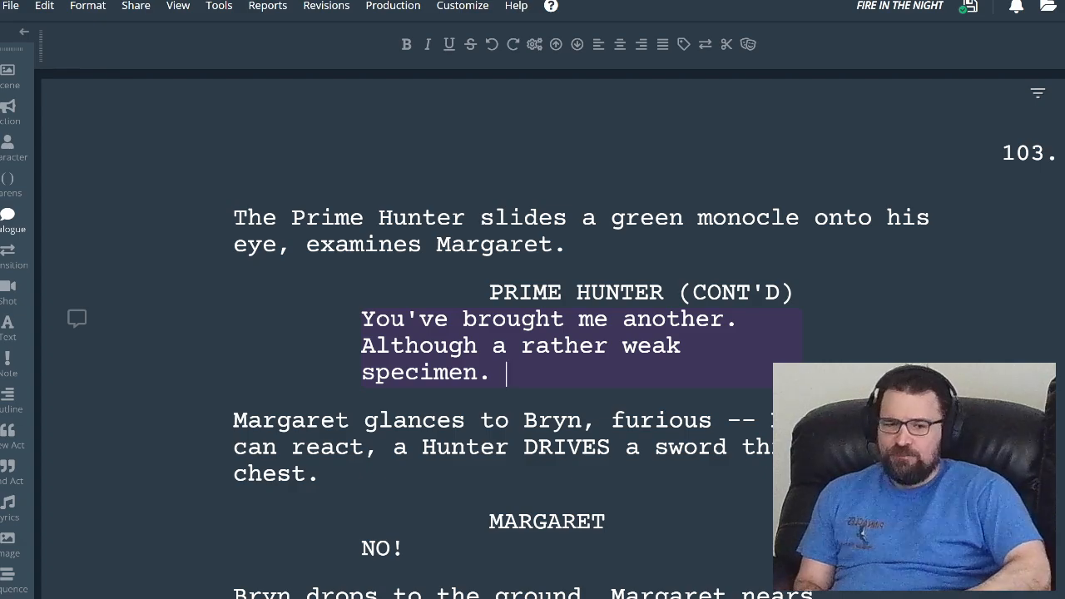
- Insert a character cue for BRYN directly after the Prime Hunter's "rather weak specimen" line
key("Return")
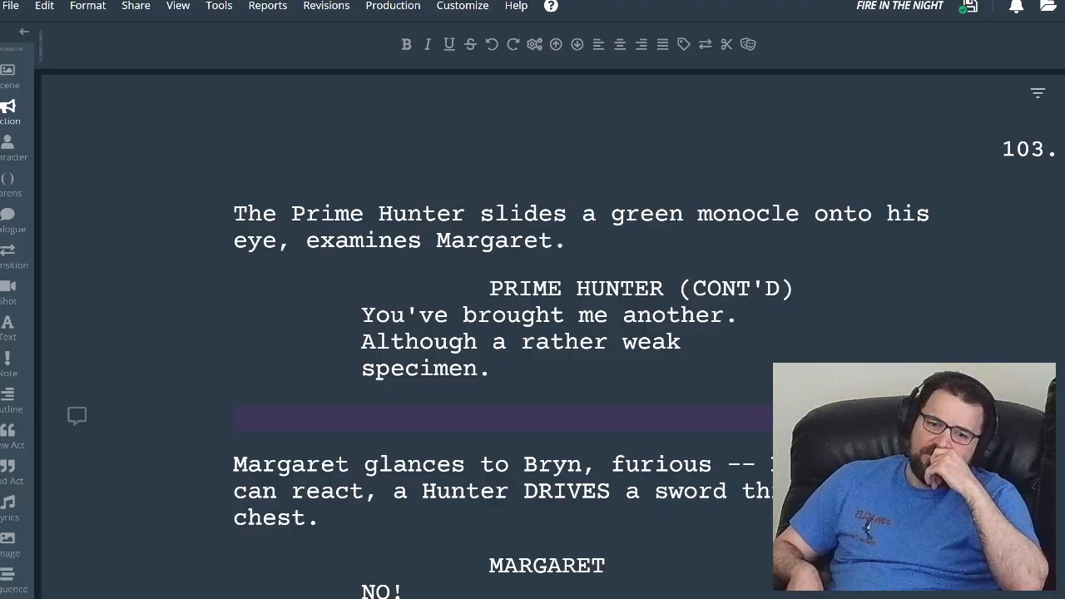
key("Tab")
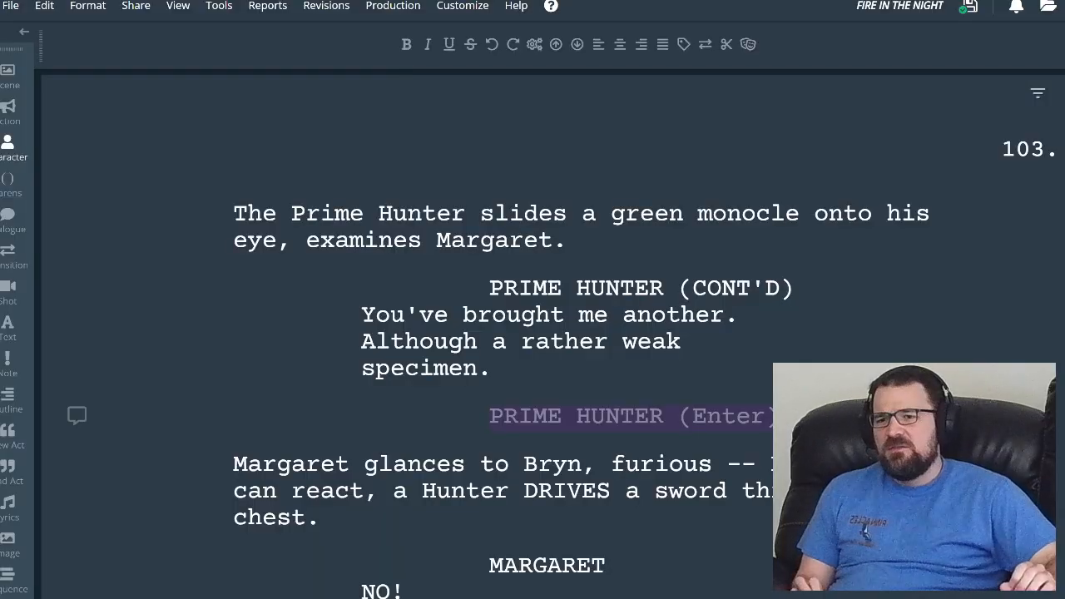
scroll(533, 333, "up", 7)
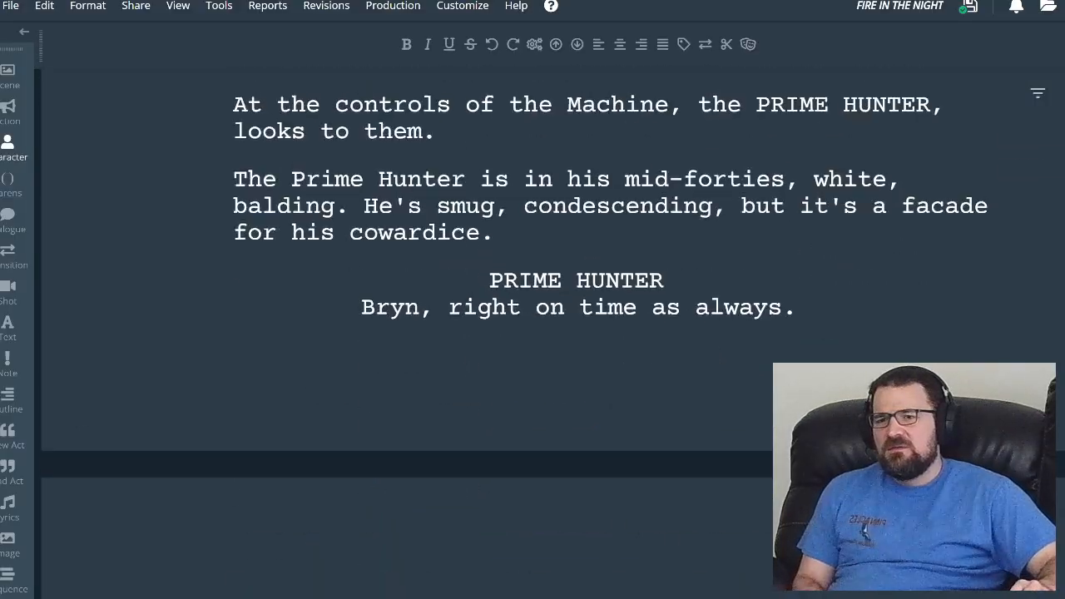
scroll(532, 333, "down", 6)
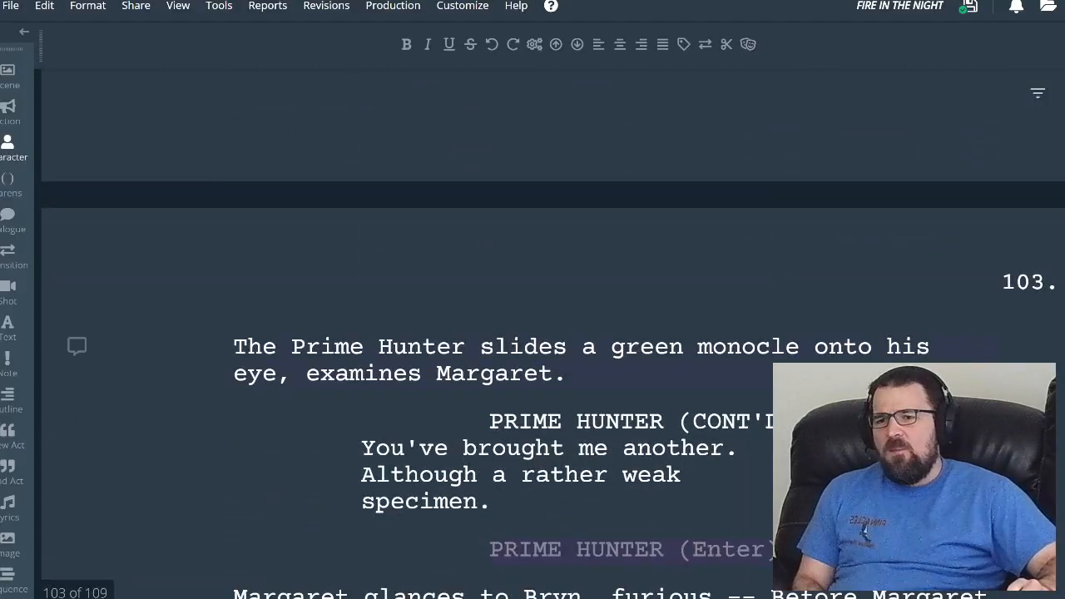
scroll(532, 333, "down", 3)
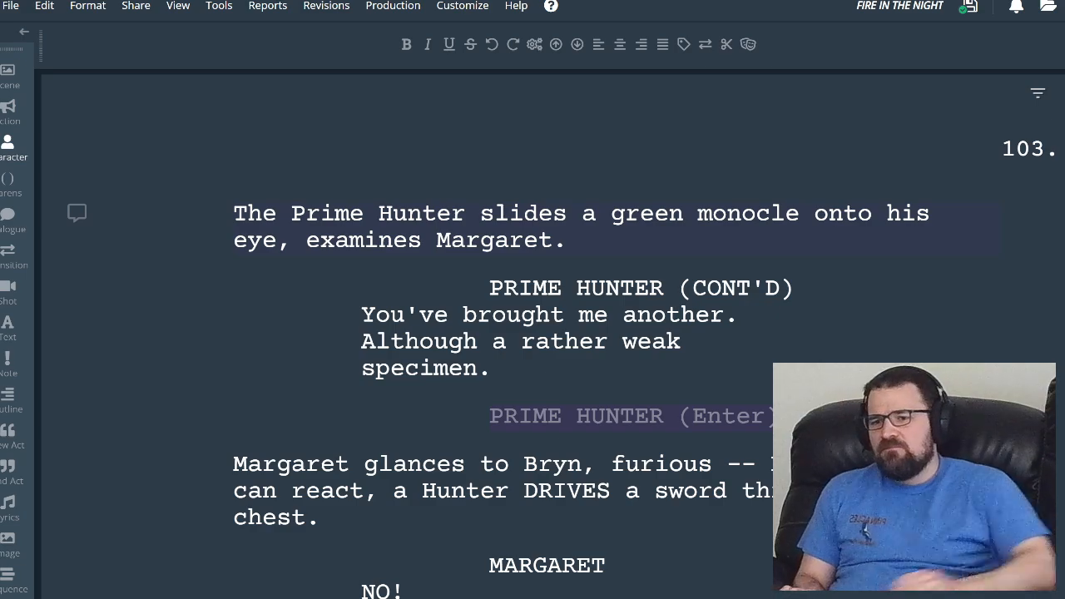
key("Return")
key("BackSpace")
key("BackSpace")
key("BackSpace")
key("BackSpace")
key("BackSpace")
key("BackSpace")
key("BackSpace")
key("BackSpace")
key("BackSpace")
key("BackSpace")
key("BackSpace")
key("BackSpace")
key("BackSpace")
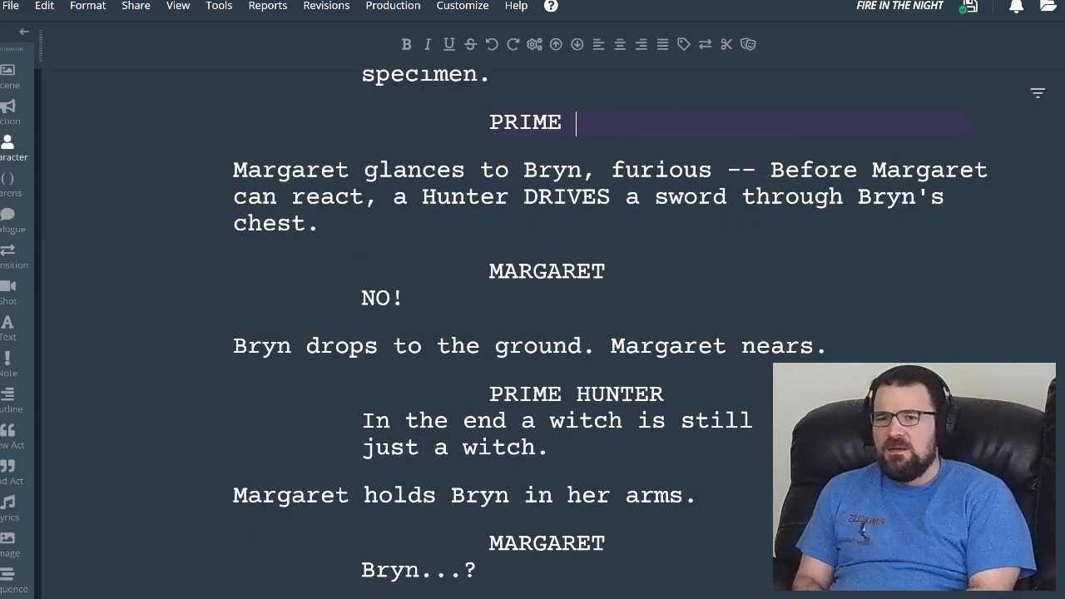
type("BR")
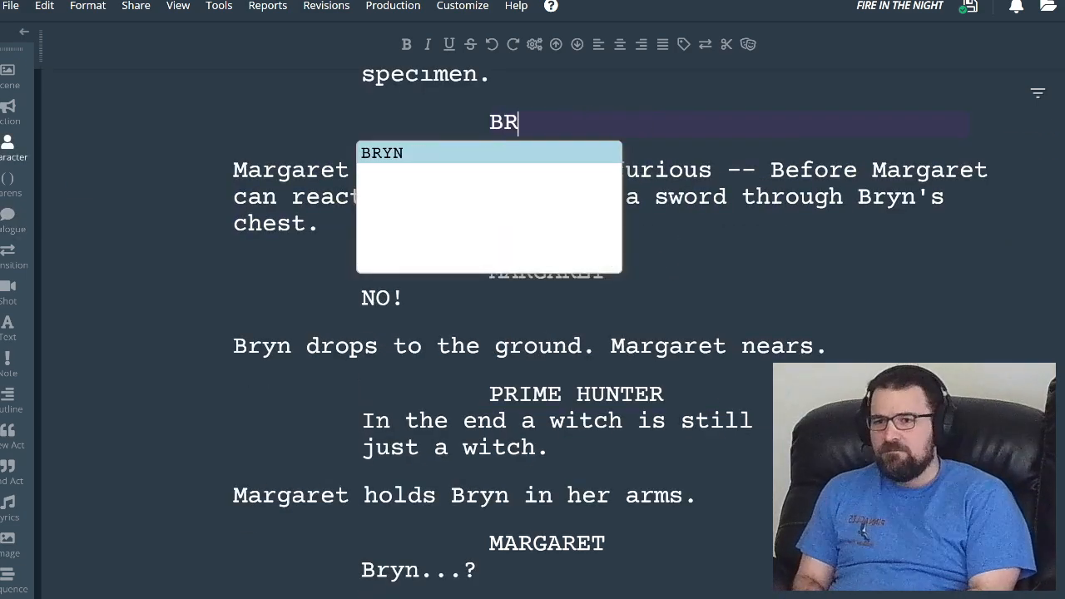
key("Return")
- Write Bryn's dialogue as "You needed witches, I brought them to you."
type("You")
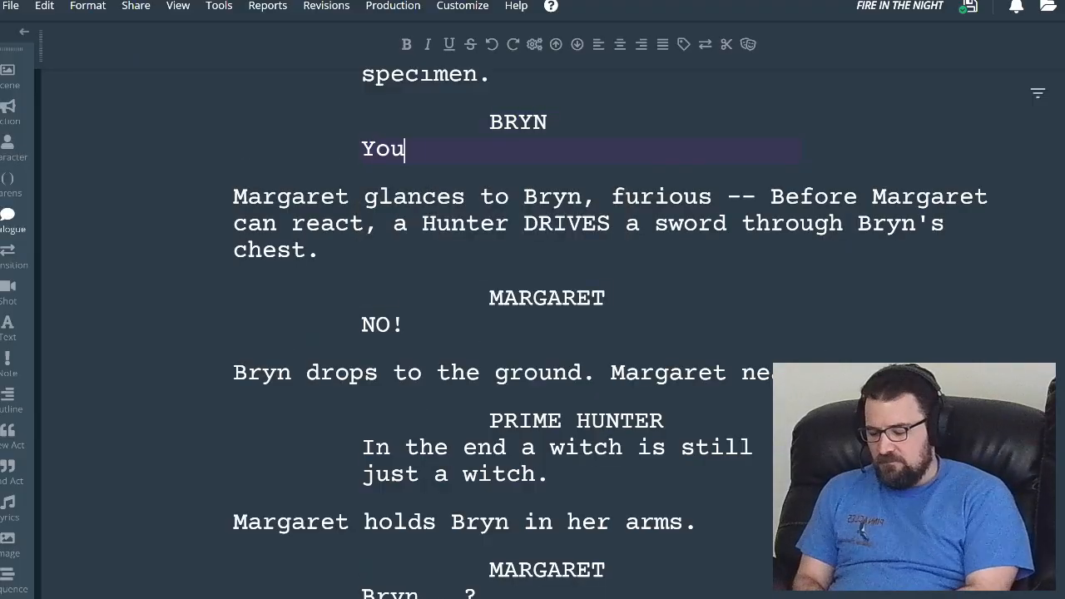
type(" needed wit")
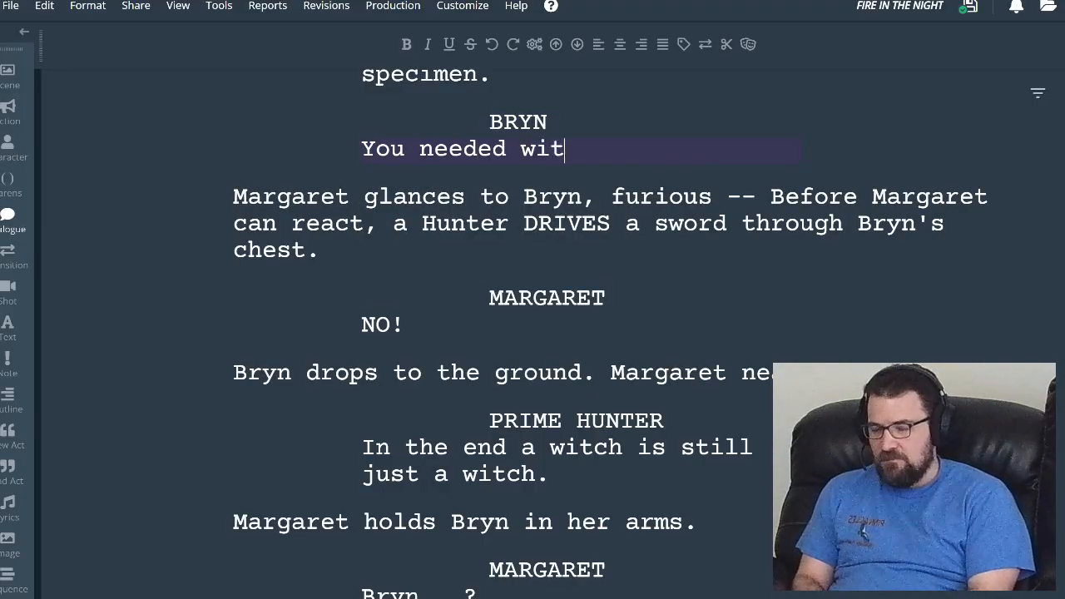
type("ches, I brought them to you.")
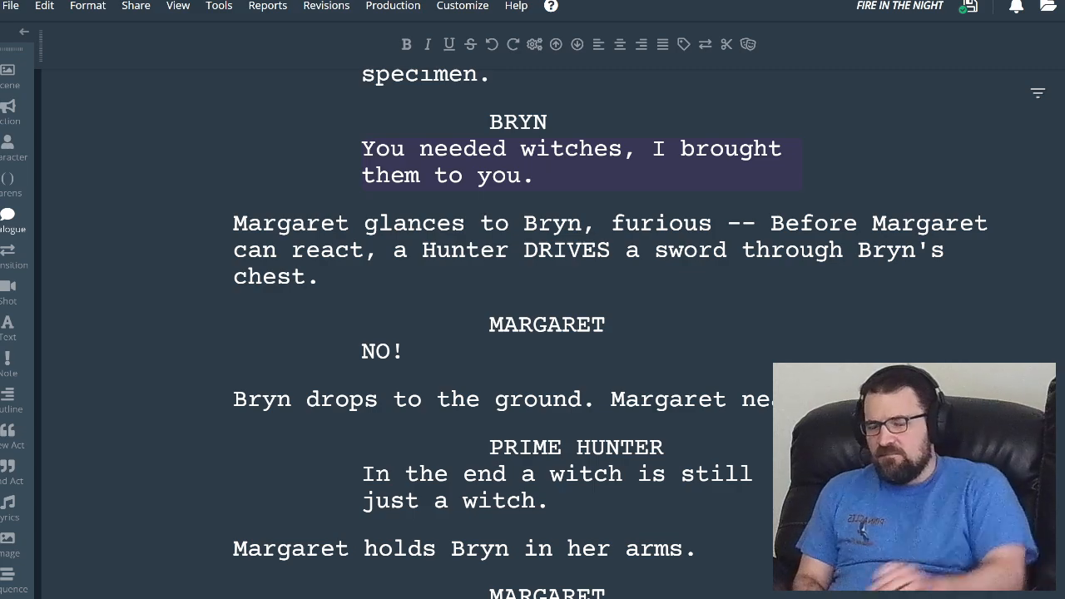
- Append "Unnatural creatures." to the Prime Hunter's line "In the end a witch is still just a witch."
scroll(532, 333, "down", 3)
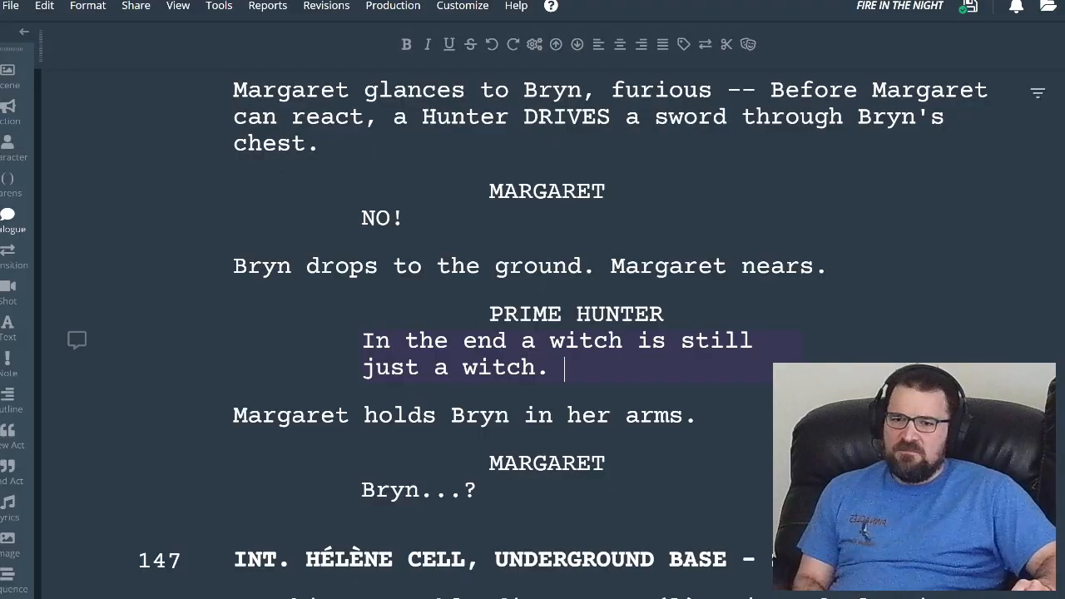
type("Unnatur")
type("al creatur")
type("ed.")
key("BackSpace")
key("BackSpace")
type("s.")
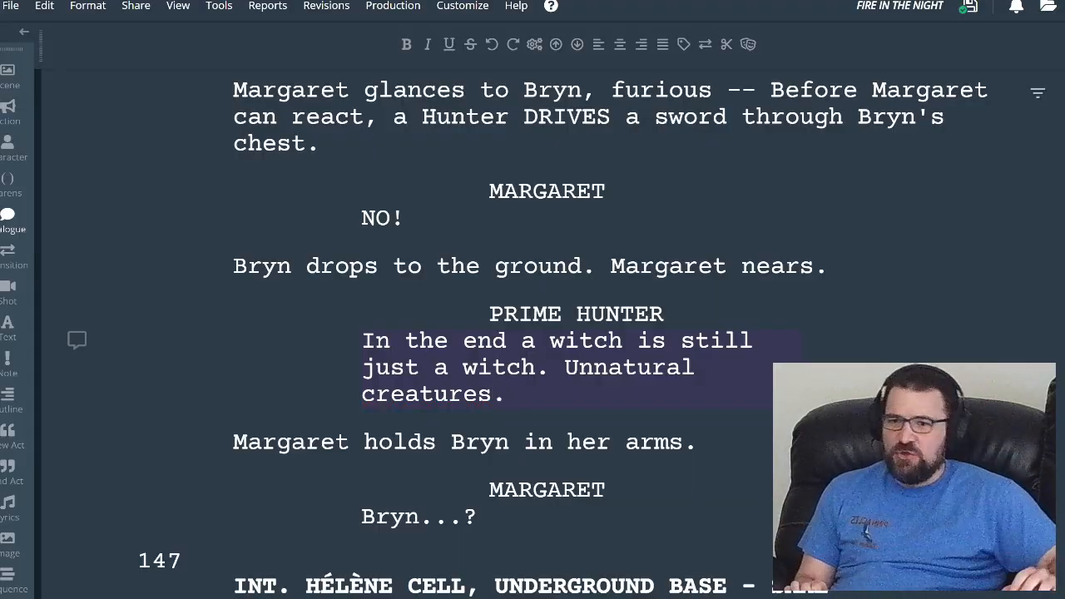
left_click(610, 443)
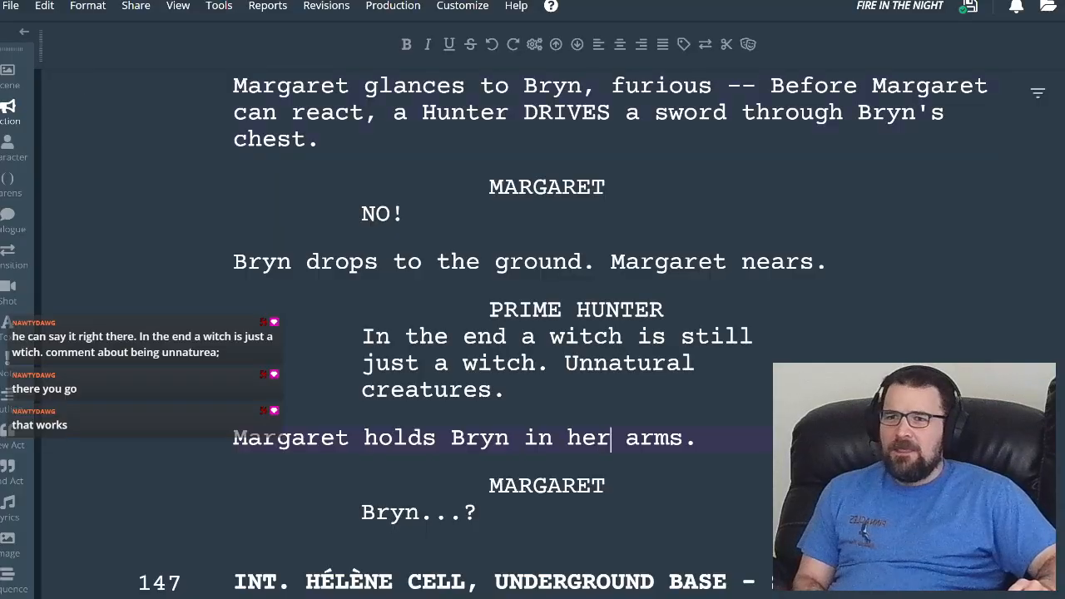
- Switch to the Notes document and strike through the note about a Hunter calling Margaret/Hélène's magic unnatural
key("alt+Tab")
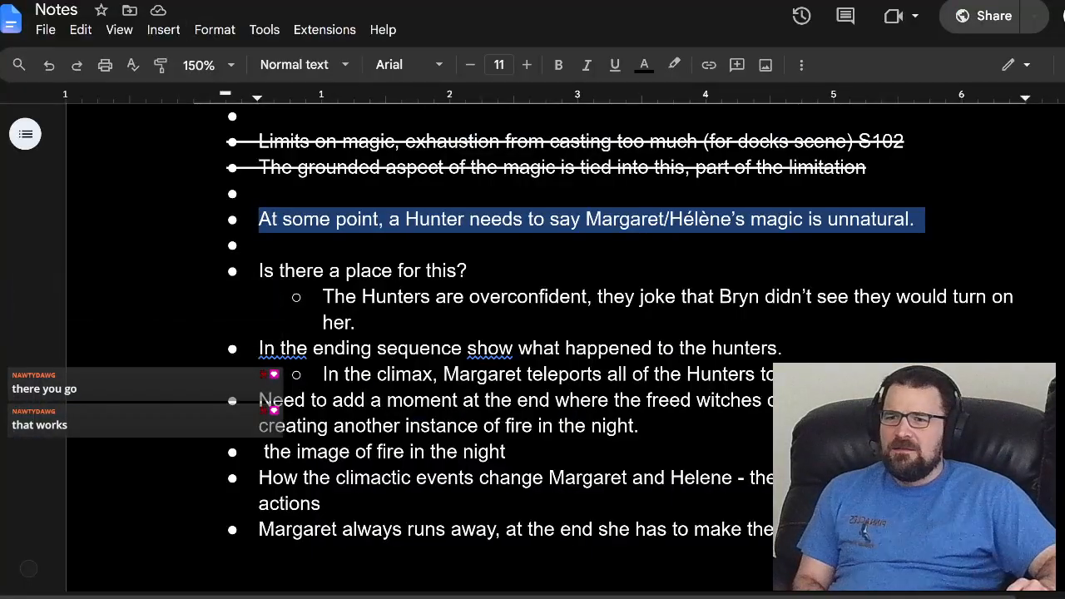
left_click(214, 29)
mouse_move(234, 59)
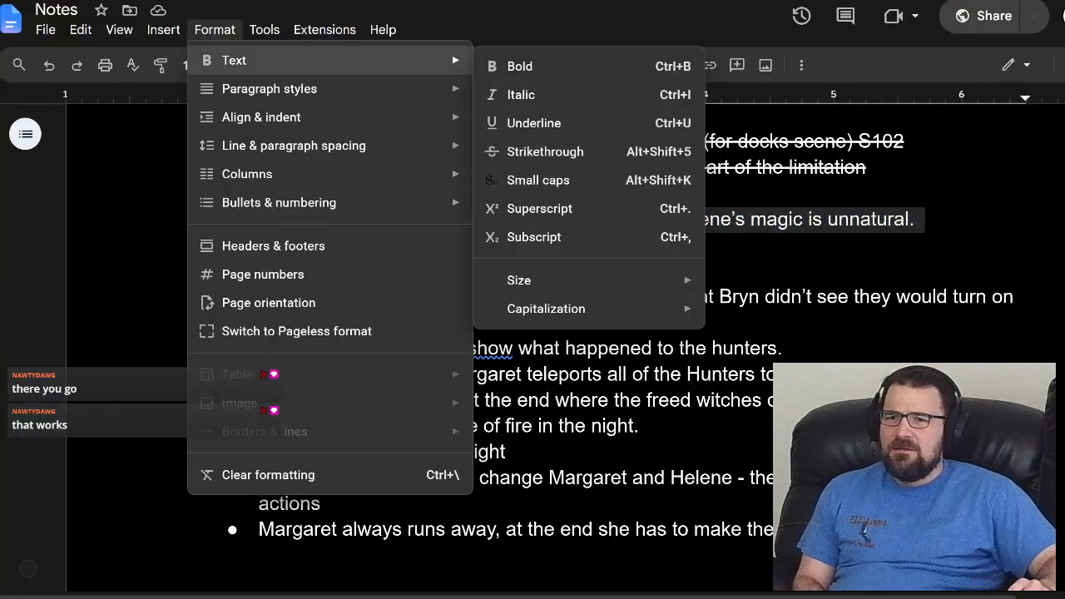
left_click(545, 151)
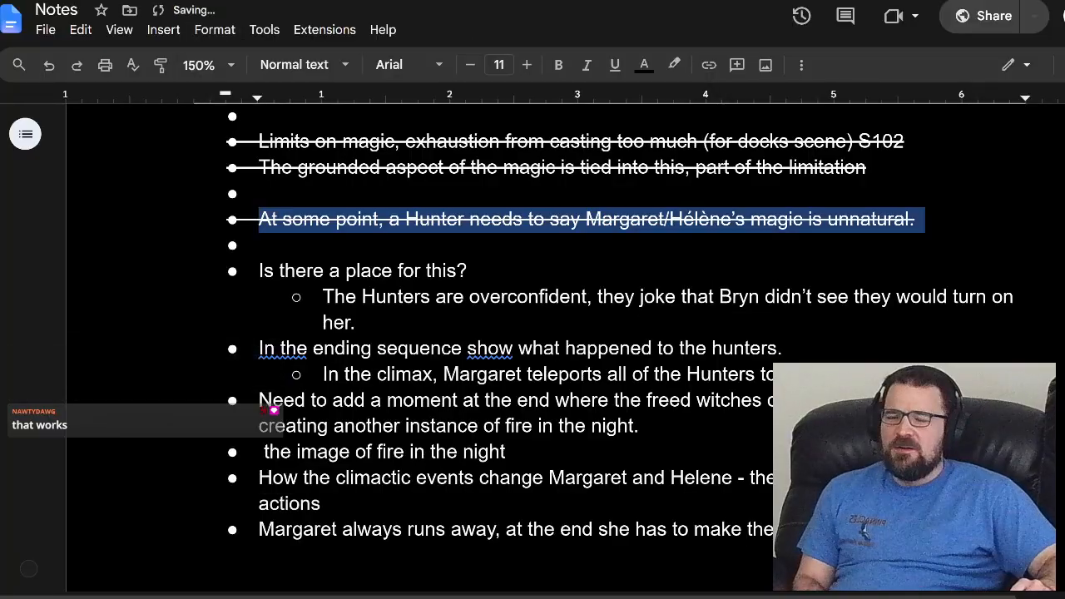
- Move the struck-through Hunter note directly below the other completed notes and remove the empty bullet left behind
triple_click(532, 219)
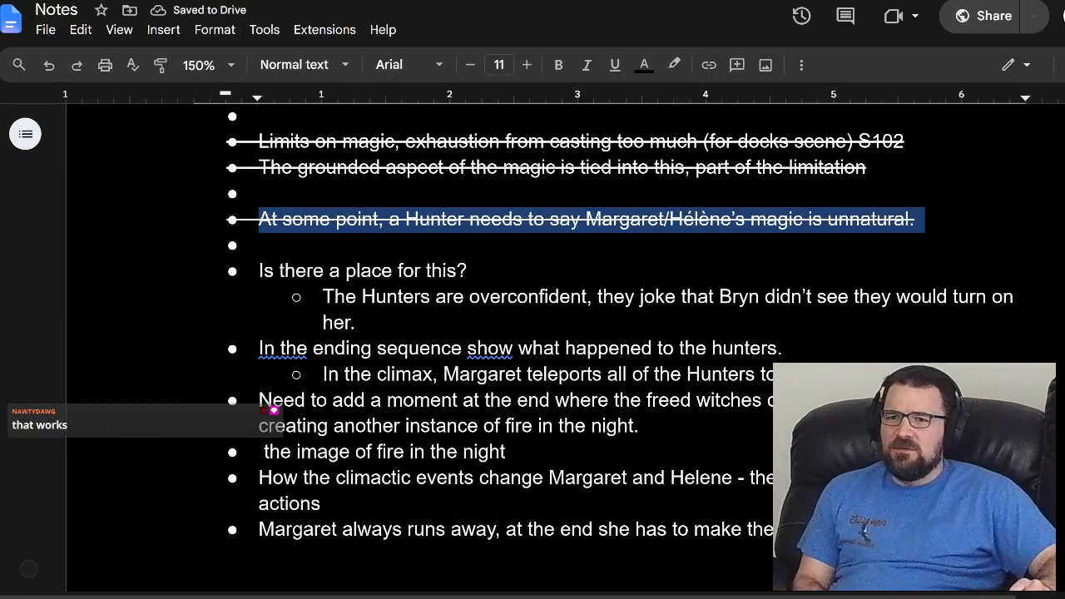
left_click_drag(523, 219, 515, 194)
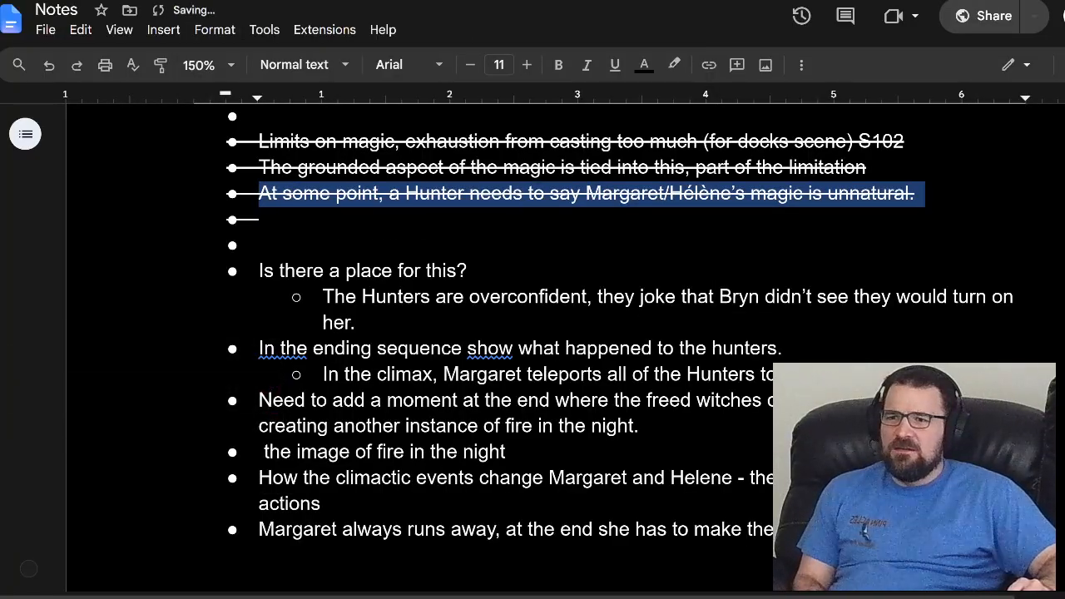
triple_click(263, 220)
key("BackSpace")
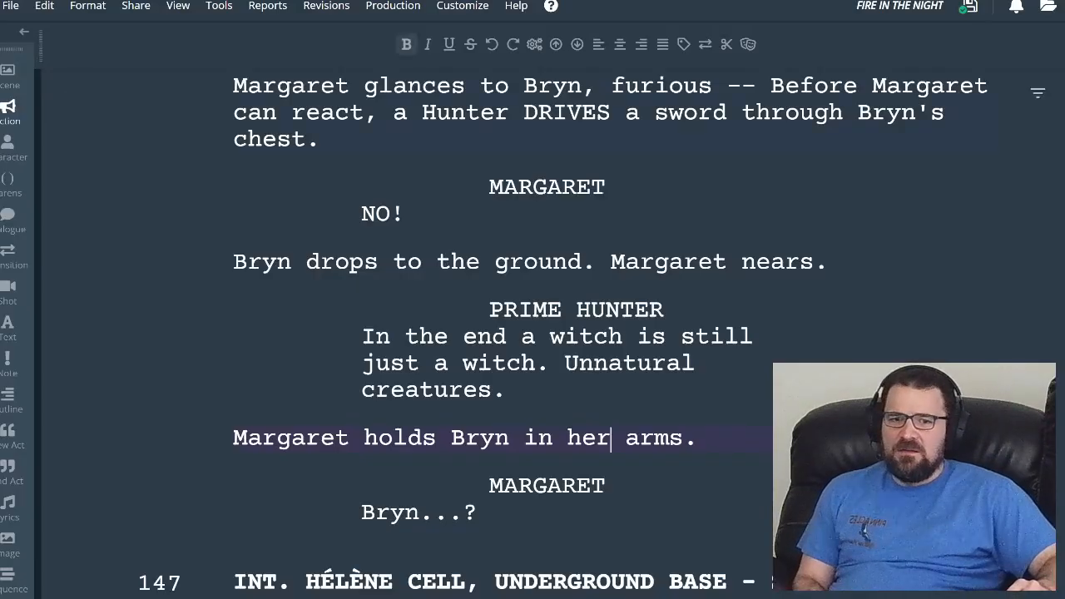
- Return to the Fire in the Night screenplay and reread from Bryn's stabbing in scene 146 through scene 148
scroll(532, 333, "down", 5)
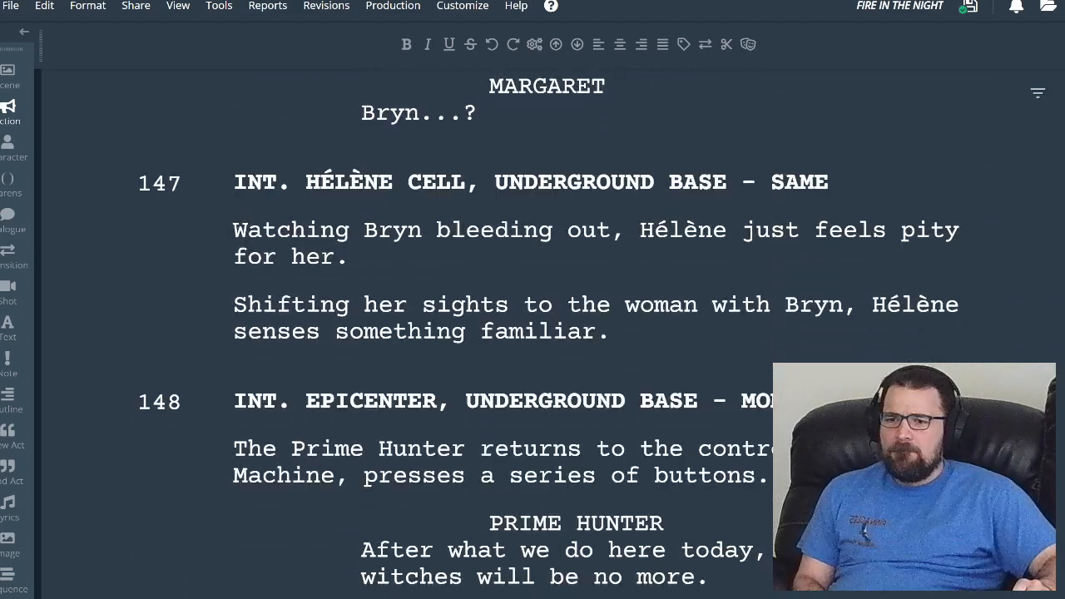
scroll(533, 333, "down", 2)
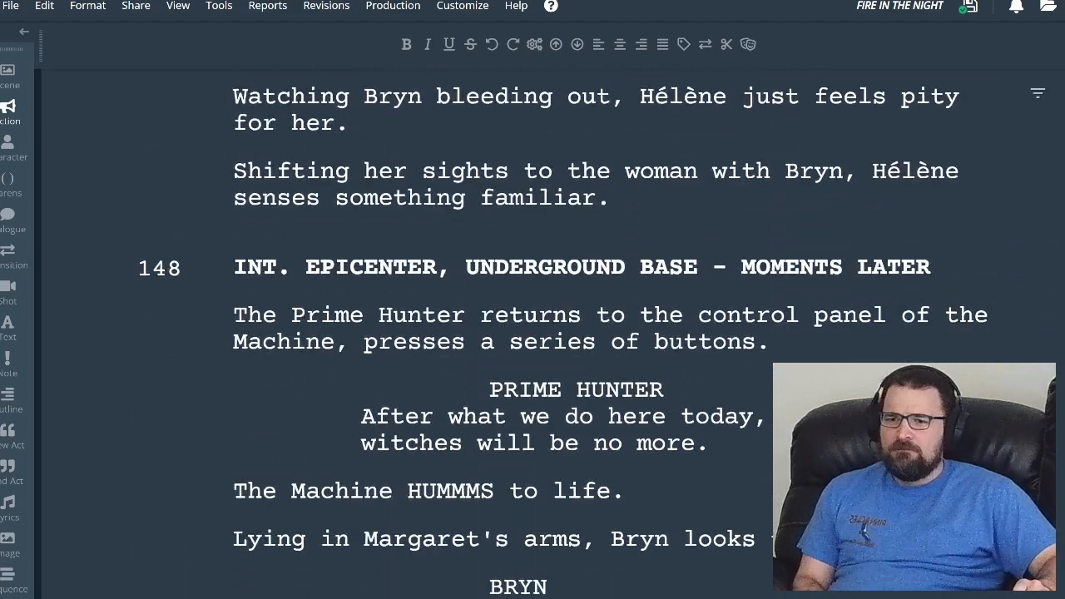
scroll(533, 332, "up", 4)
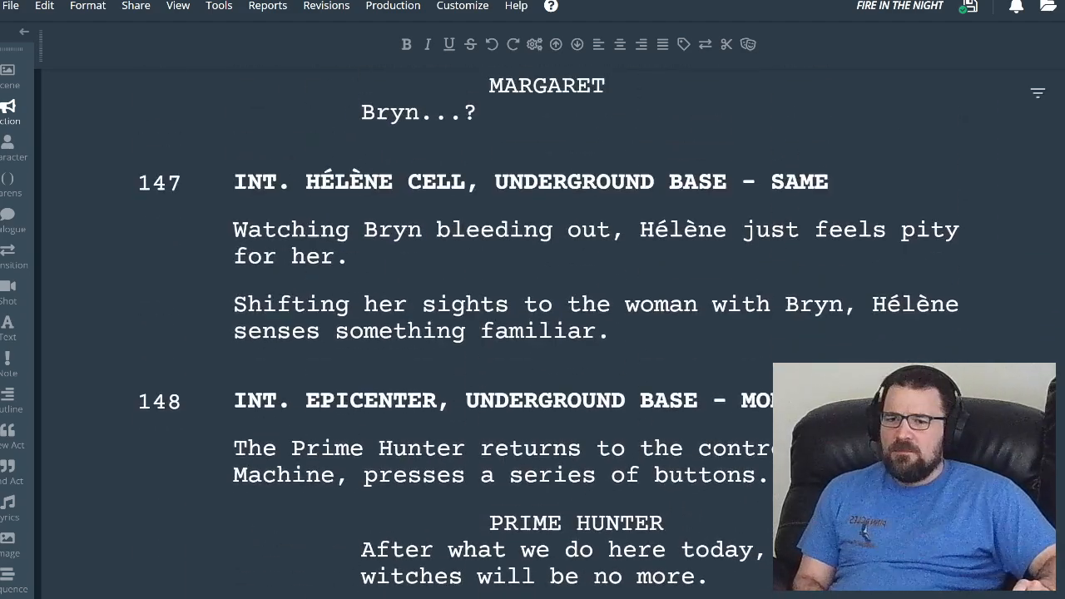
left_click(477, 248)
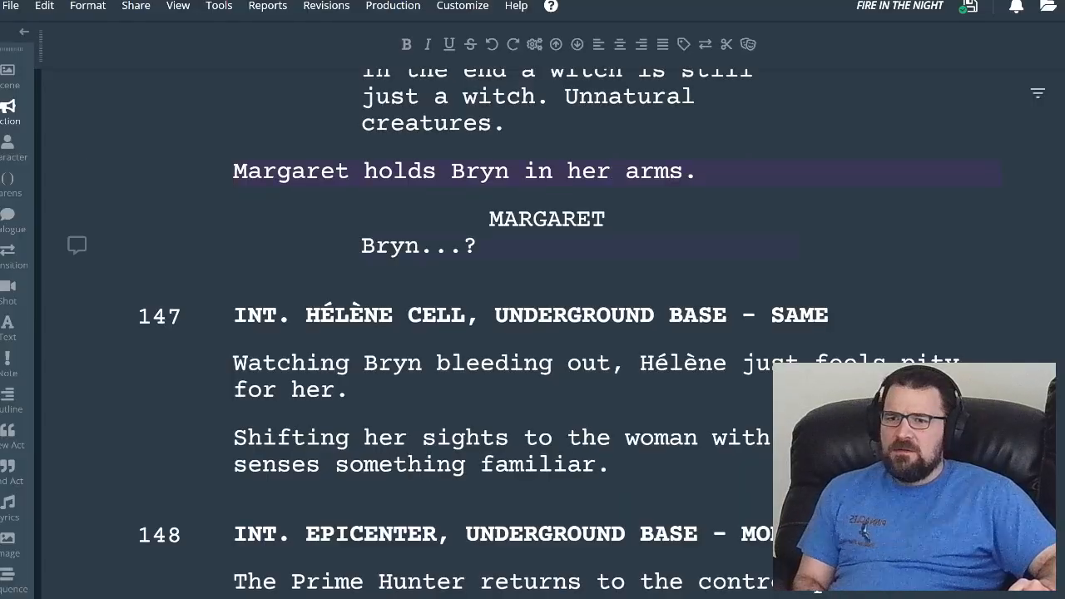
scroll(532, 332, "up", 4)
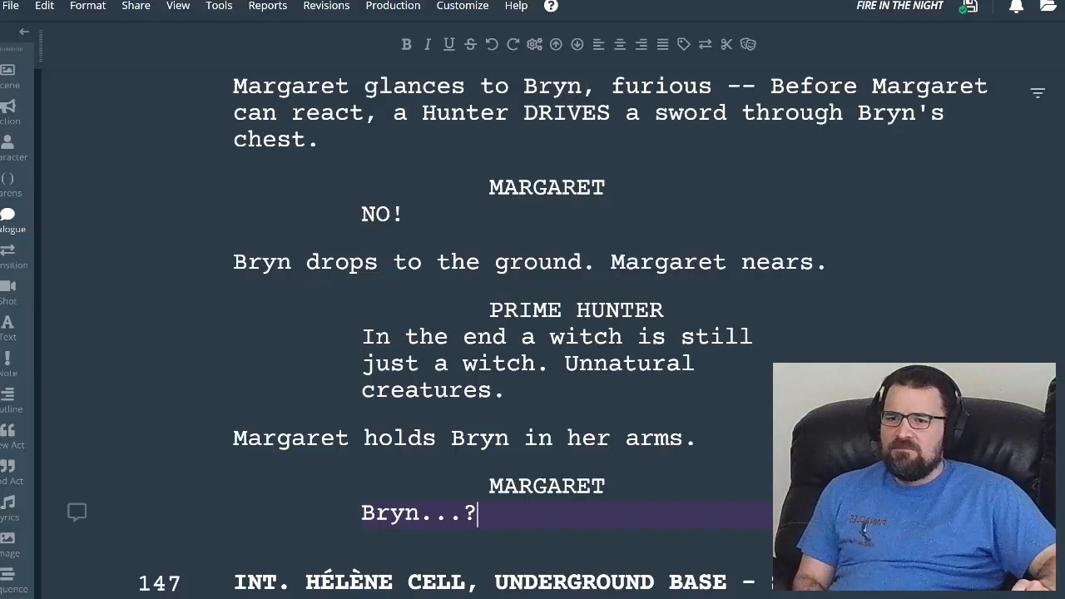
scroll(532, 333, "down", 6)
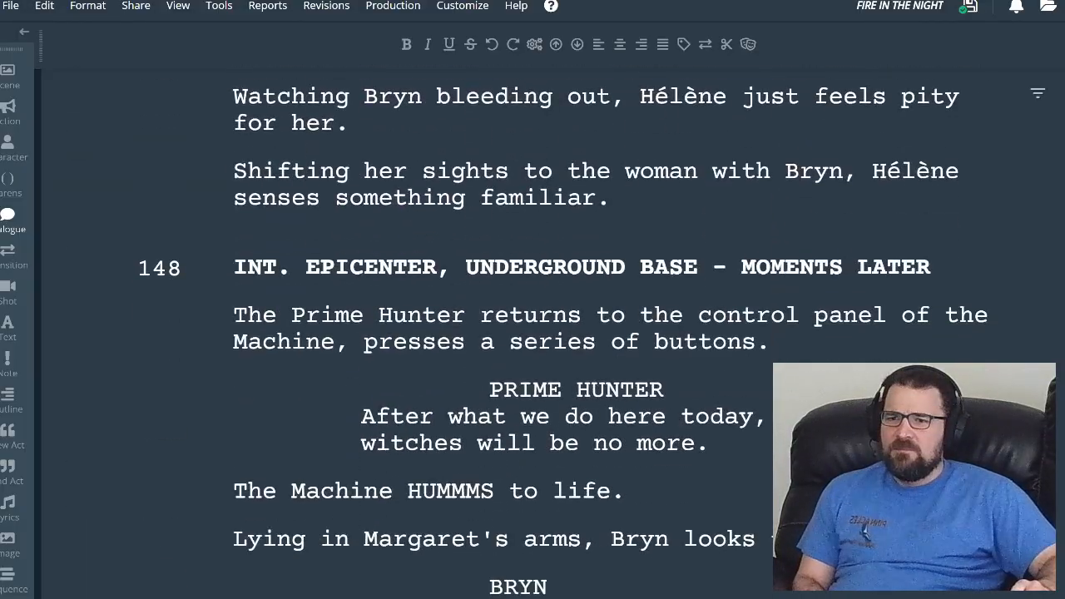
scroll(532, 333, "down", 2)
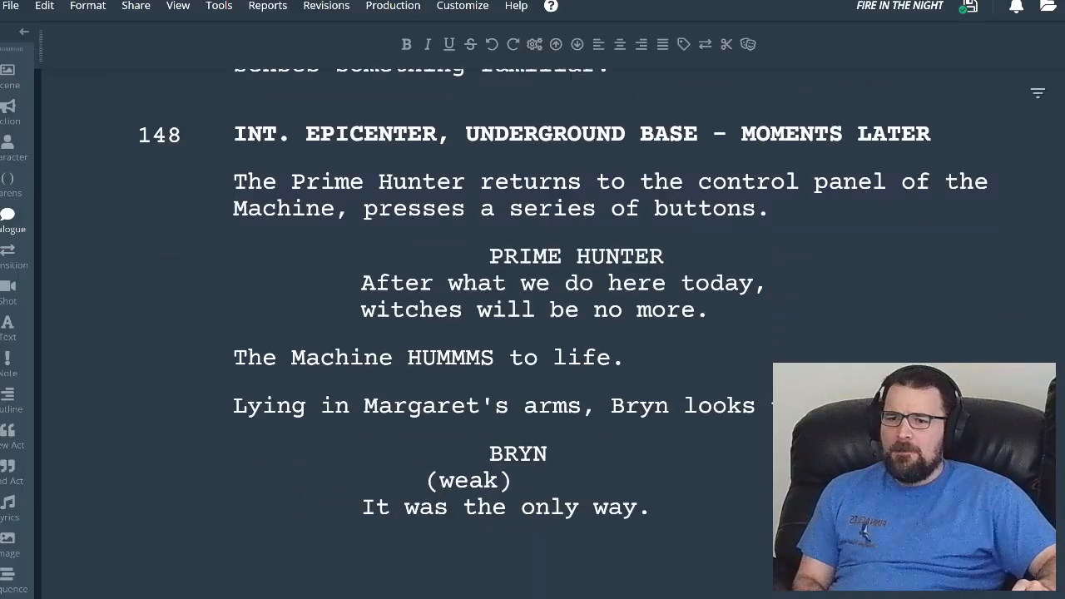
scroll(532, 333, "up", 2)
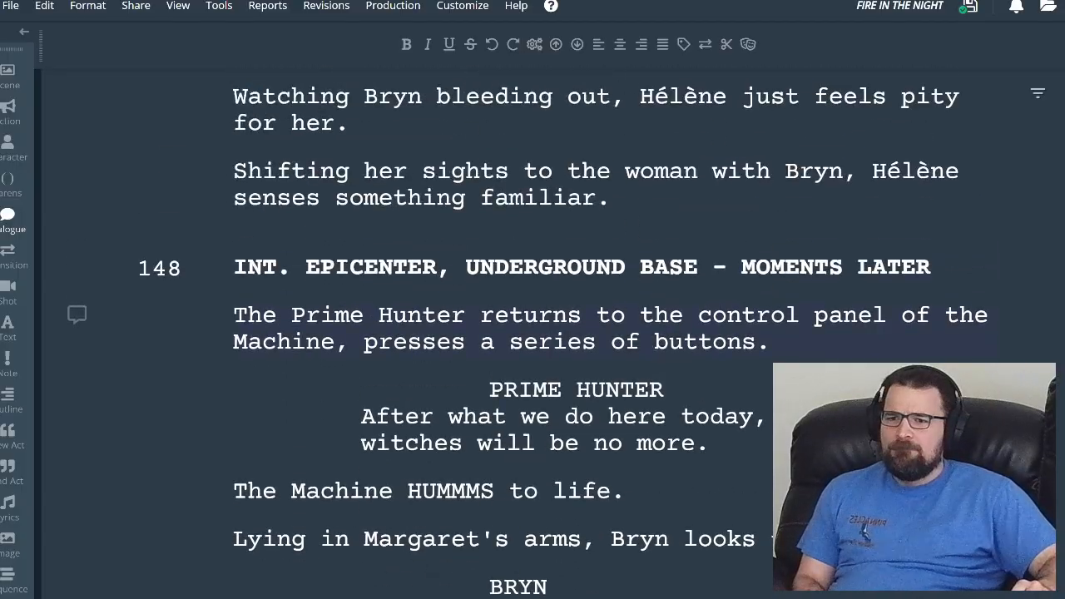
- Add the action line "A Hunter GRABS Margaret pulls her to her feet." after Margaret's "Bryn...?" at the end of scene 146
scroll(532, 332, "up", 3)
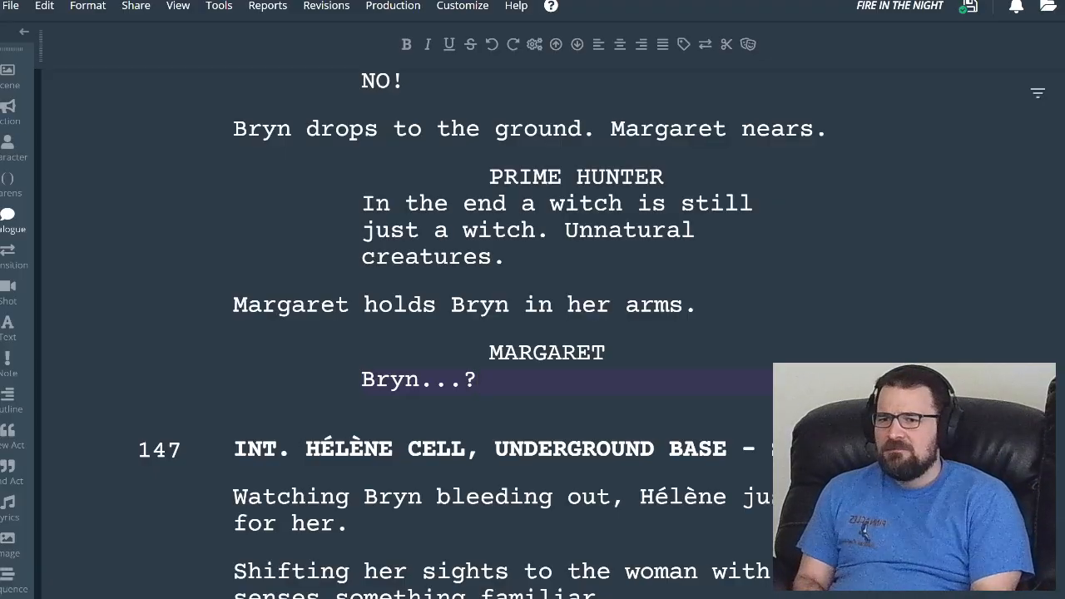
key("Return")
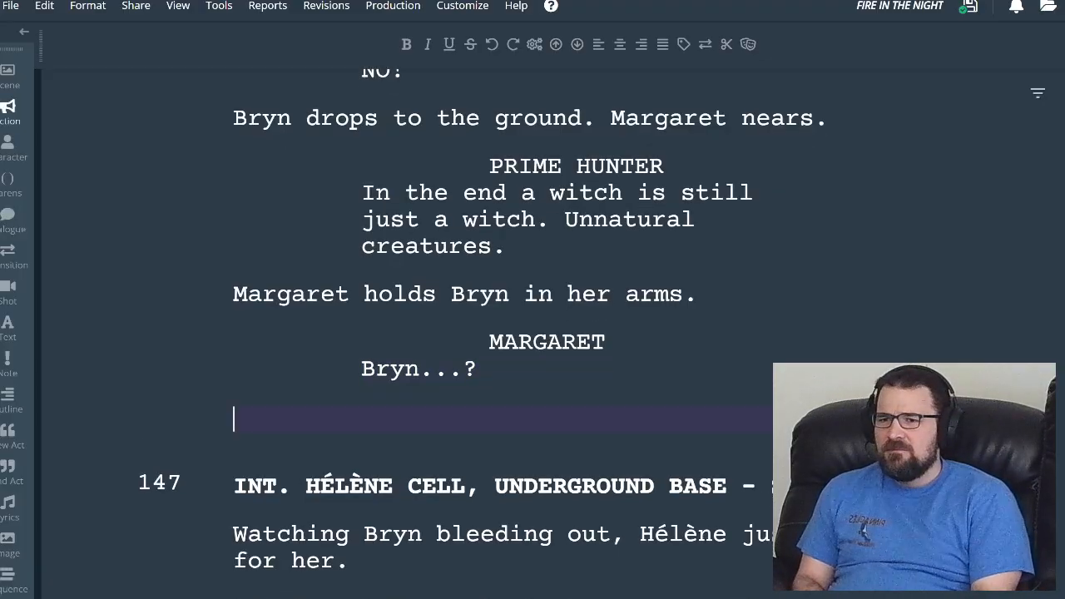
type("A Hunter ")
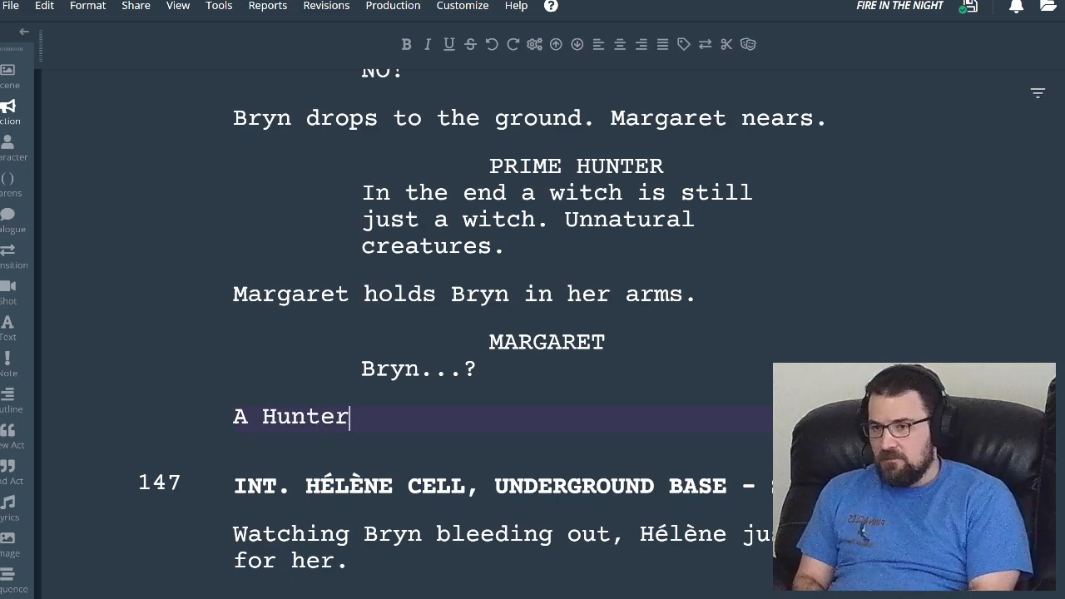
type("GR")
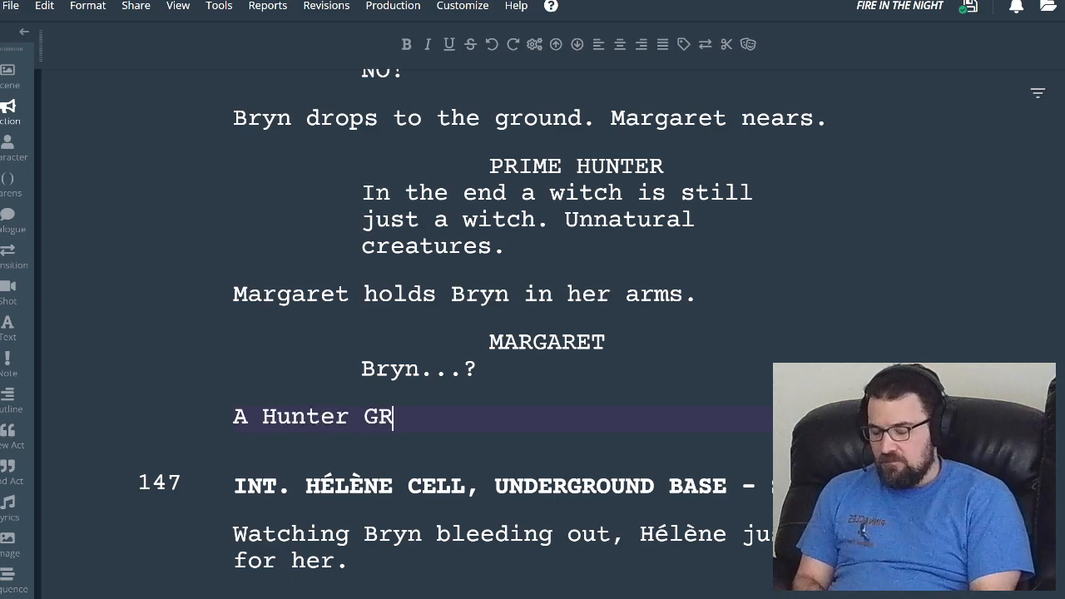
key("BackSpace")
key("BackSpace")
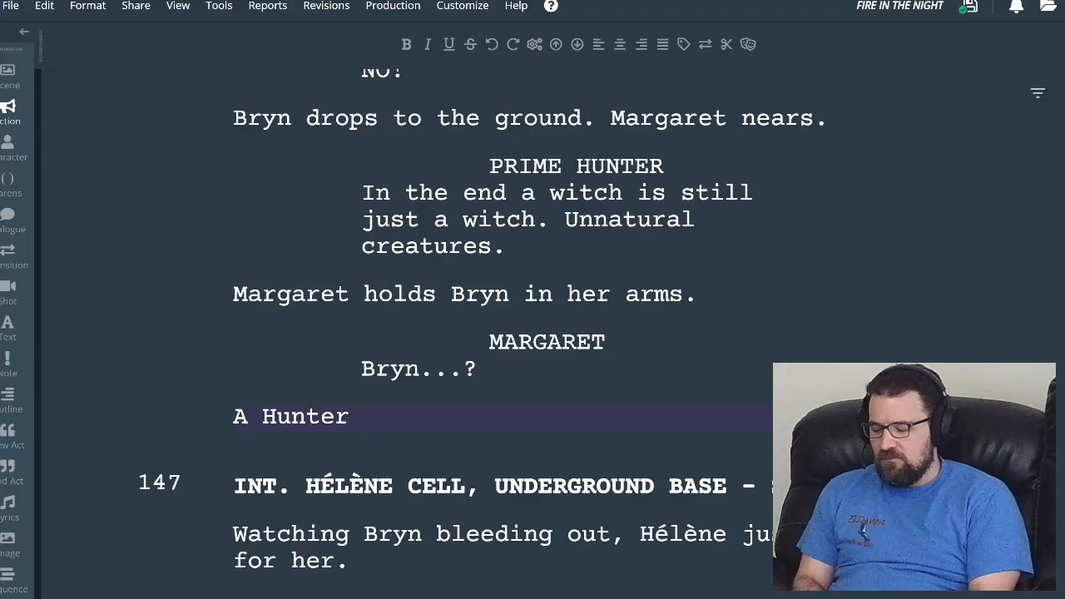
type("GR")
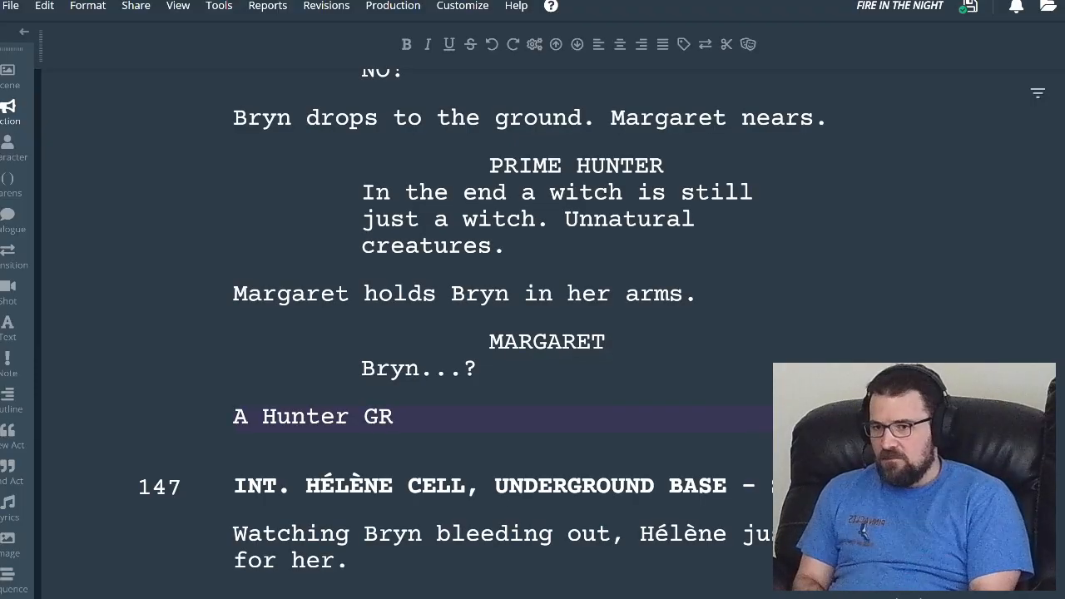
type("ABS Marga")
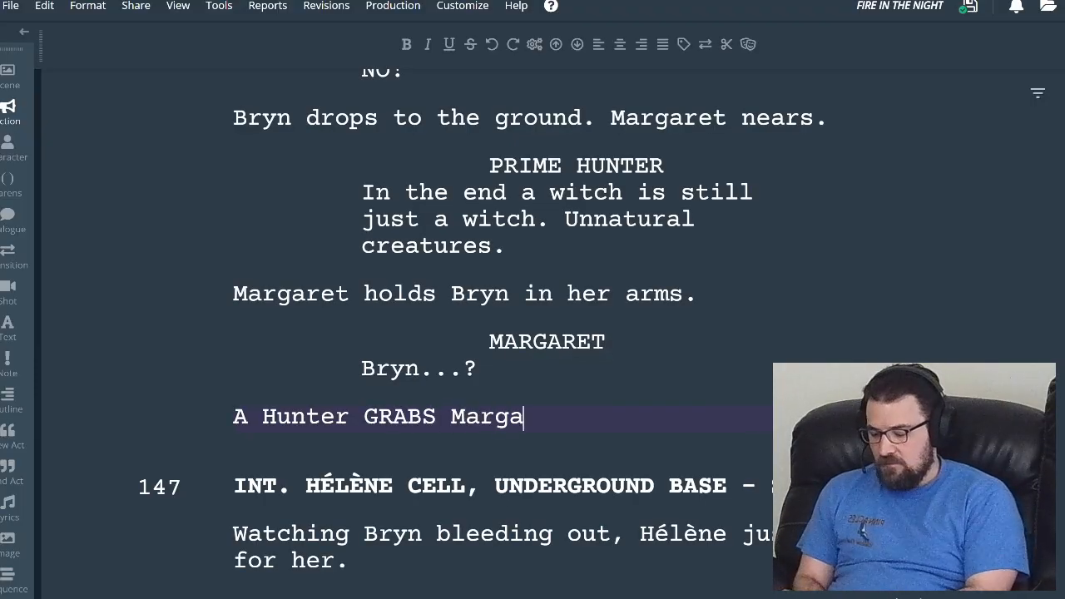
type("ret pulls her to")
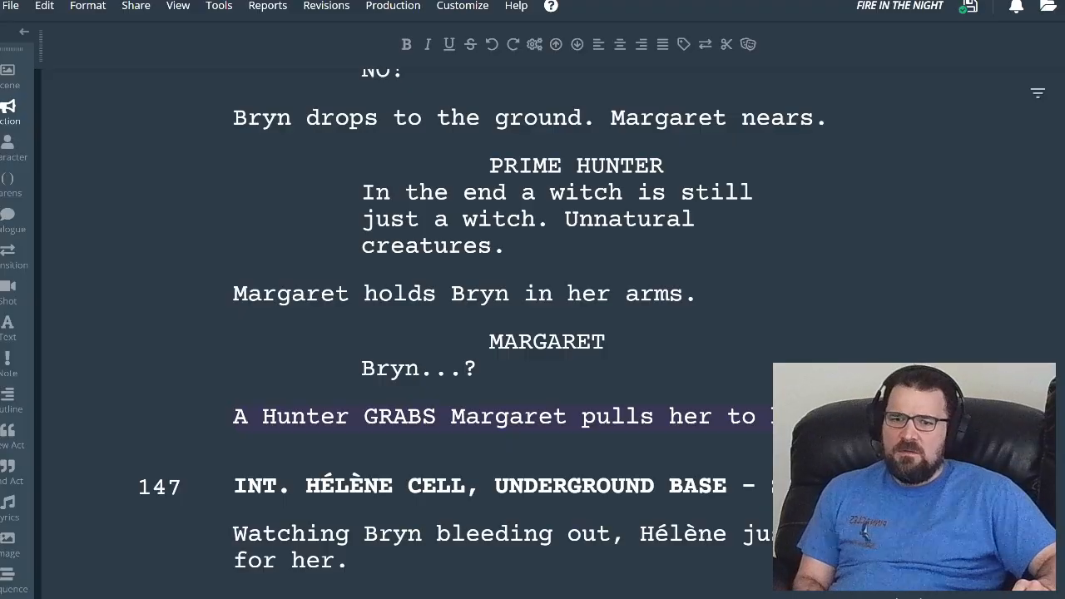
- Review the lines through Bryn's "It was the only way." and add a HUNTER #1 character cue below the Hunter grabbing Margaret
scroll(532, 333, "down", 5)
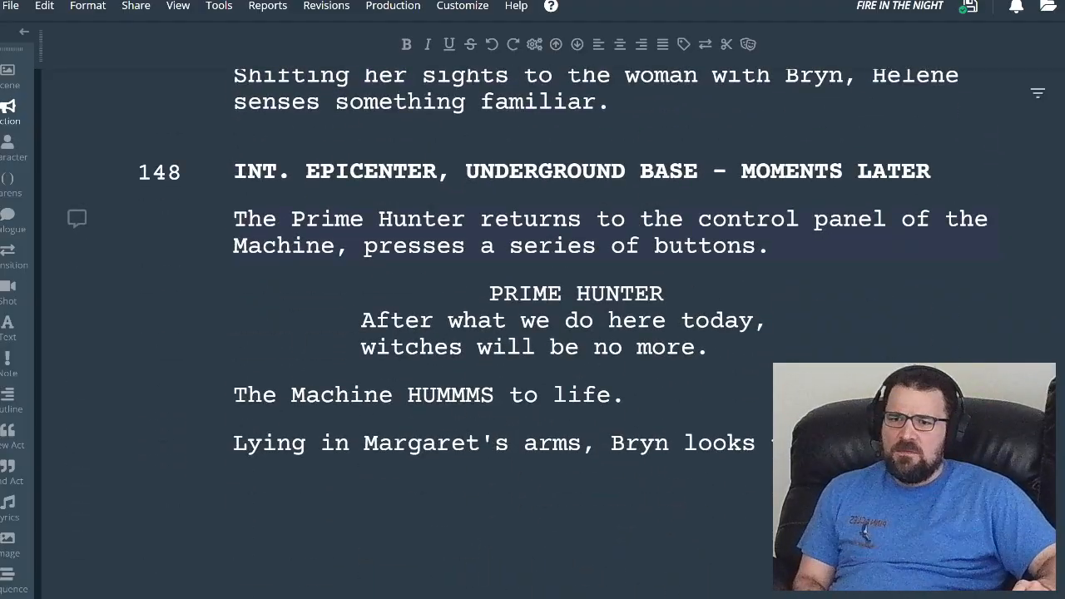
scroll(533, 333, "down", 4)
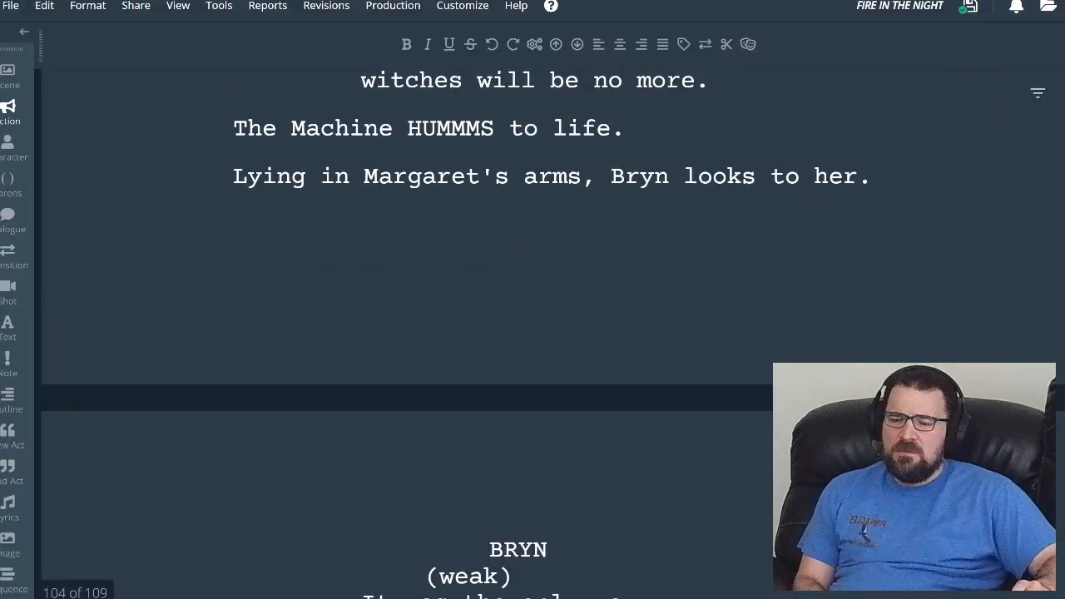
scroll(533, 333, "down", 2)
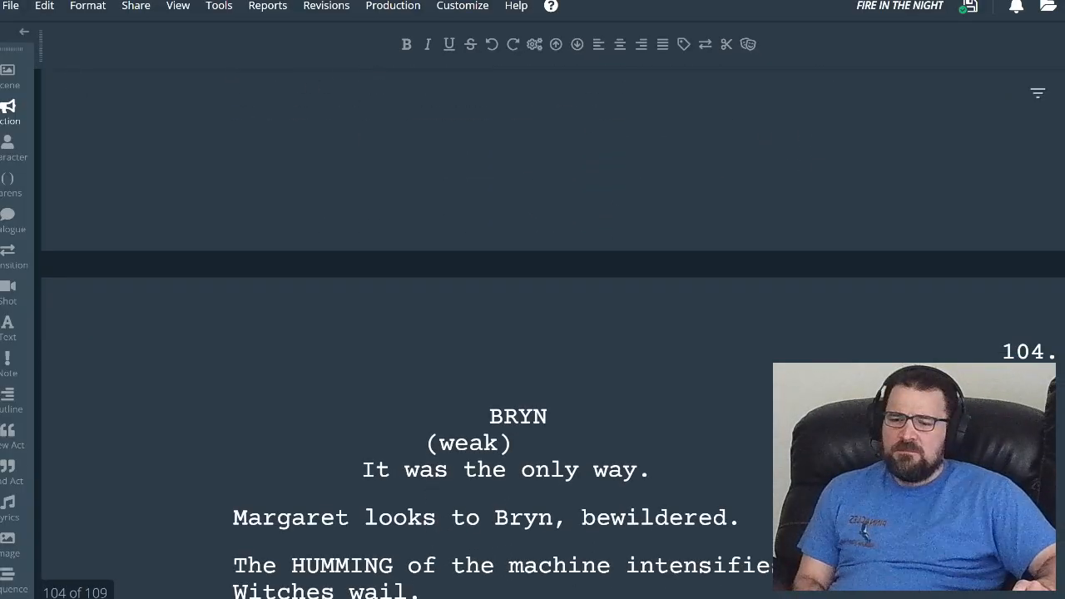
scroll(533, 267, "down", 3)
scroll(532, 266, "up", 8)
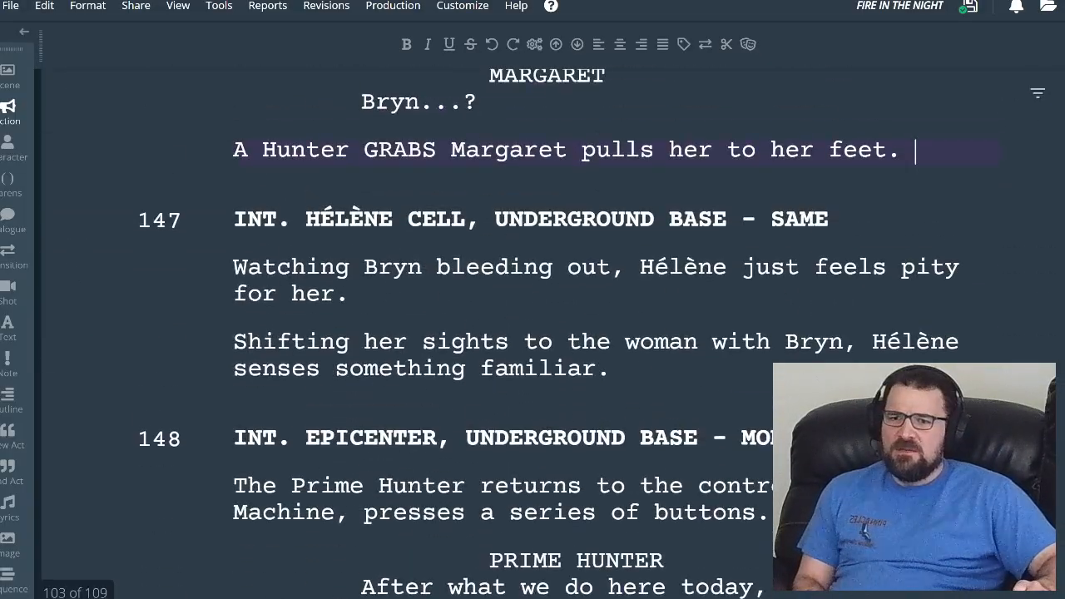
scroll(532, 332, "up", 2)
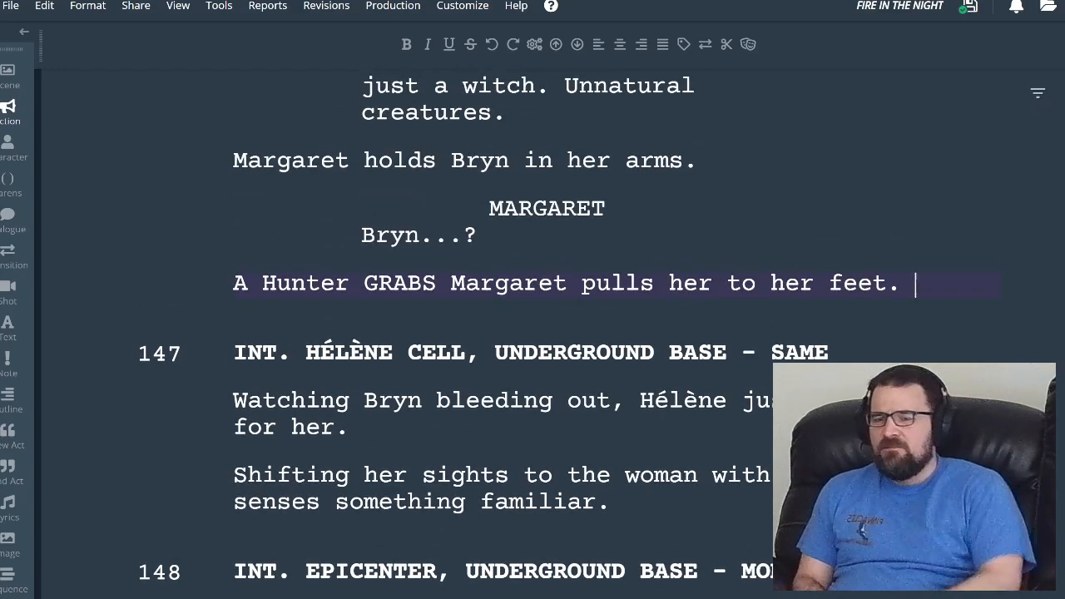
key("Return")
key("Tab")
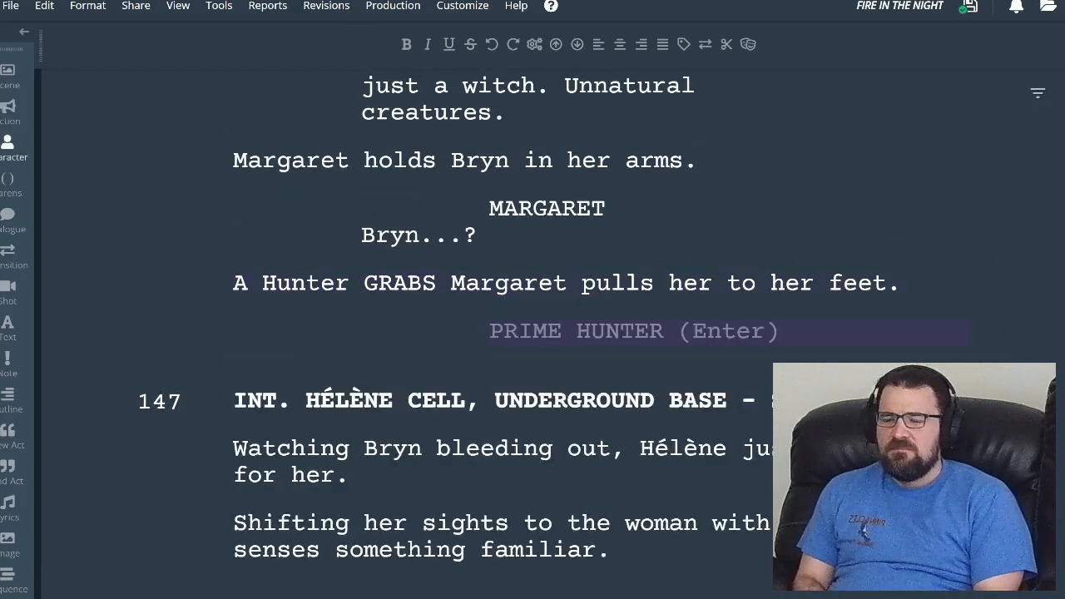
type("HUN")
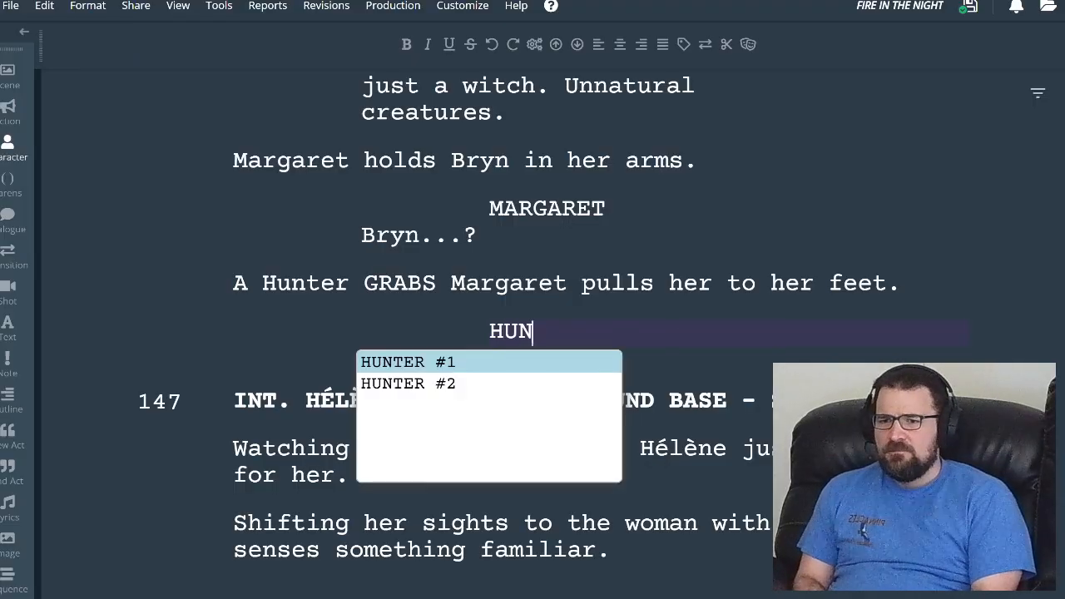
key("Return")
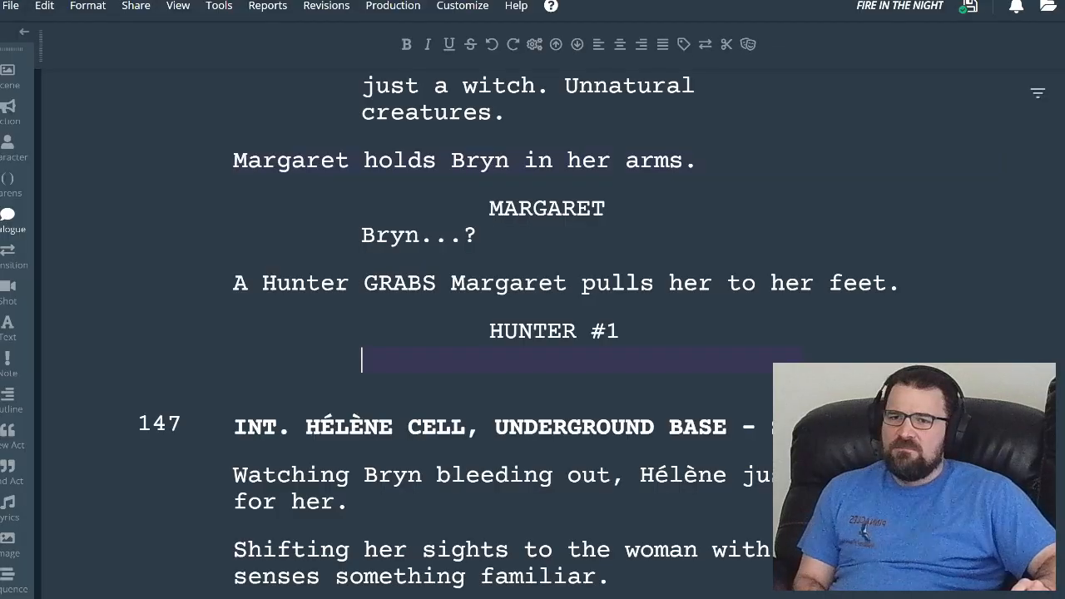
- Check the joke note in the Notes document and write Hunter #1's line "She said she could see the future, but she didn't see that coming."
key("alt+Tab")
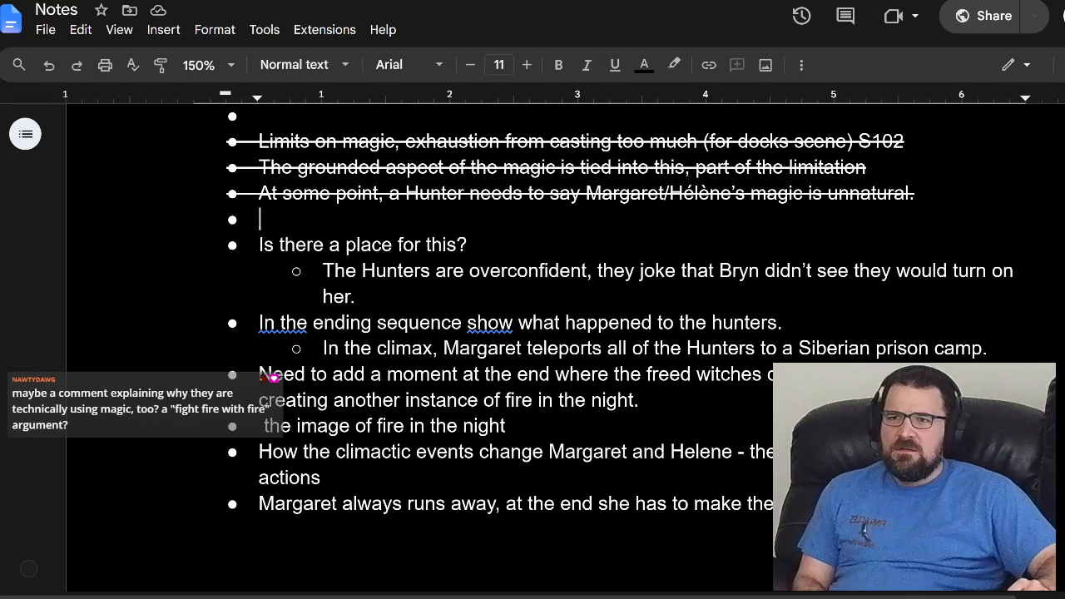
key("alt+Tab")
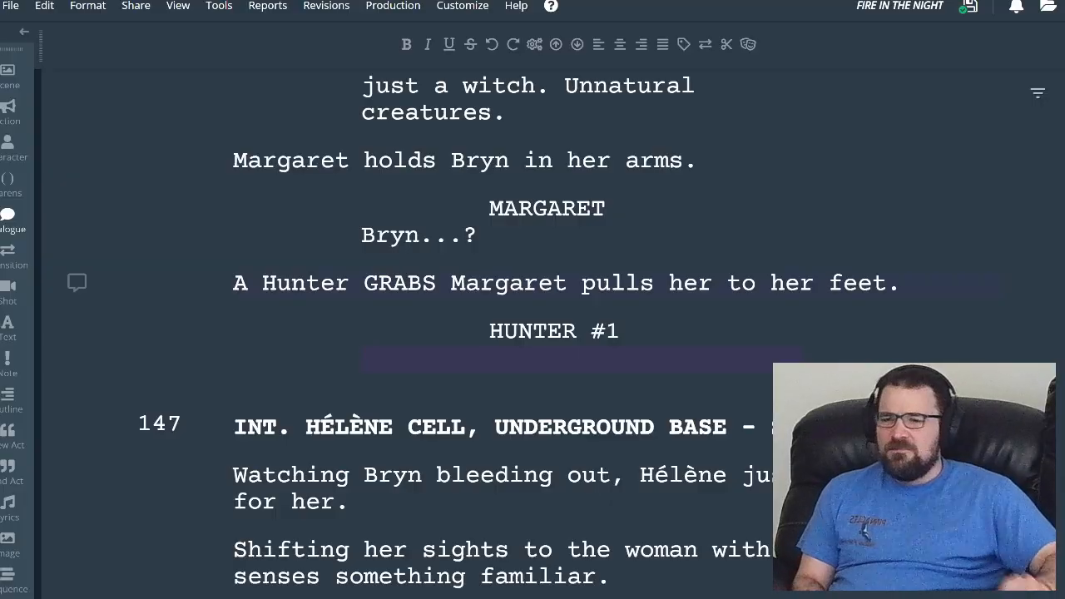
type("She said she could see the future, ")
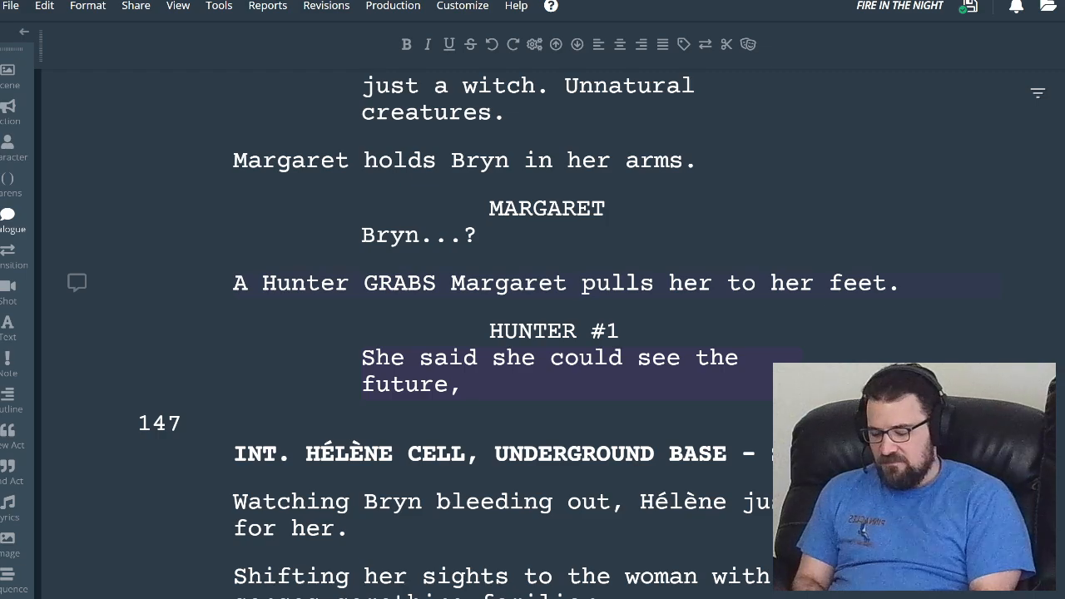
type("bust")
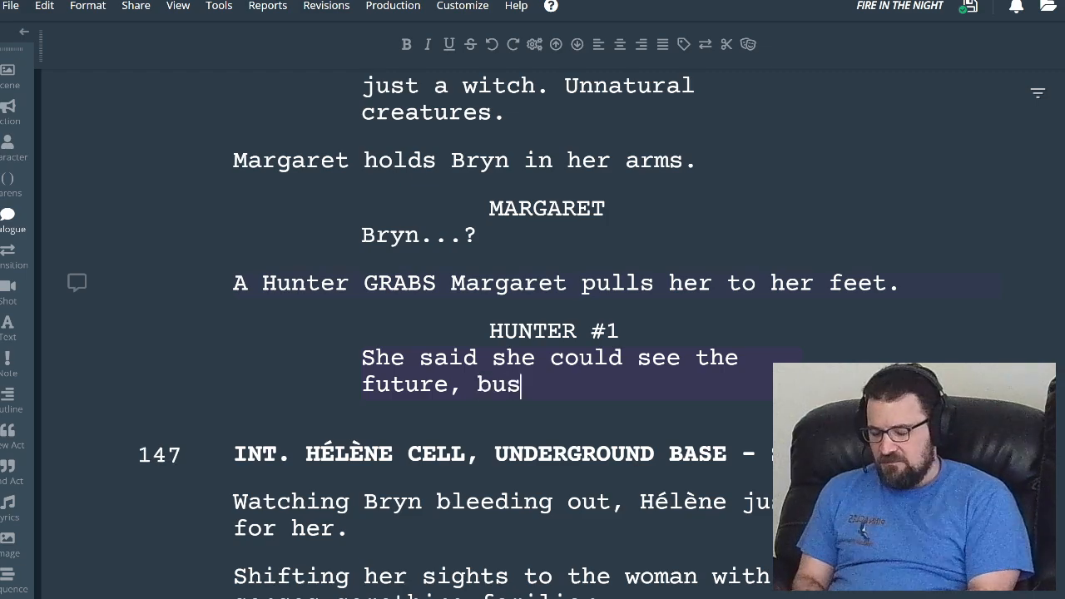
key("BackSpace")
key("BackSpace")
key("BackSpace")
key("BackSpace")
type("t")
key("BackSpace")
key("BackSpace")
type("u")
type("t ")
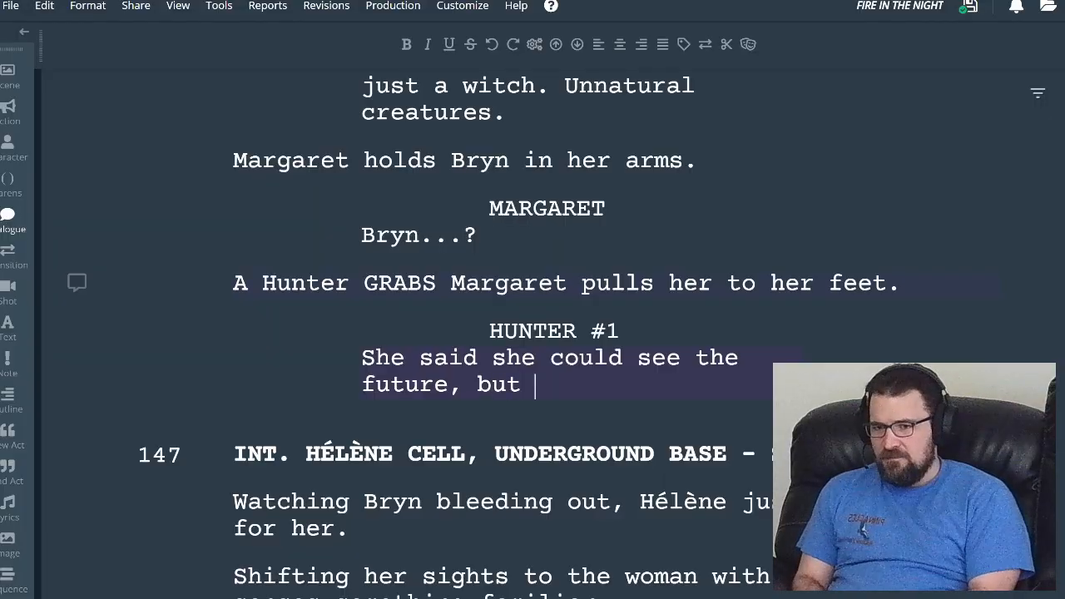
type("she didn't s")
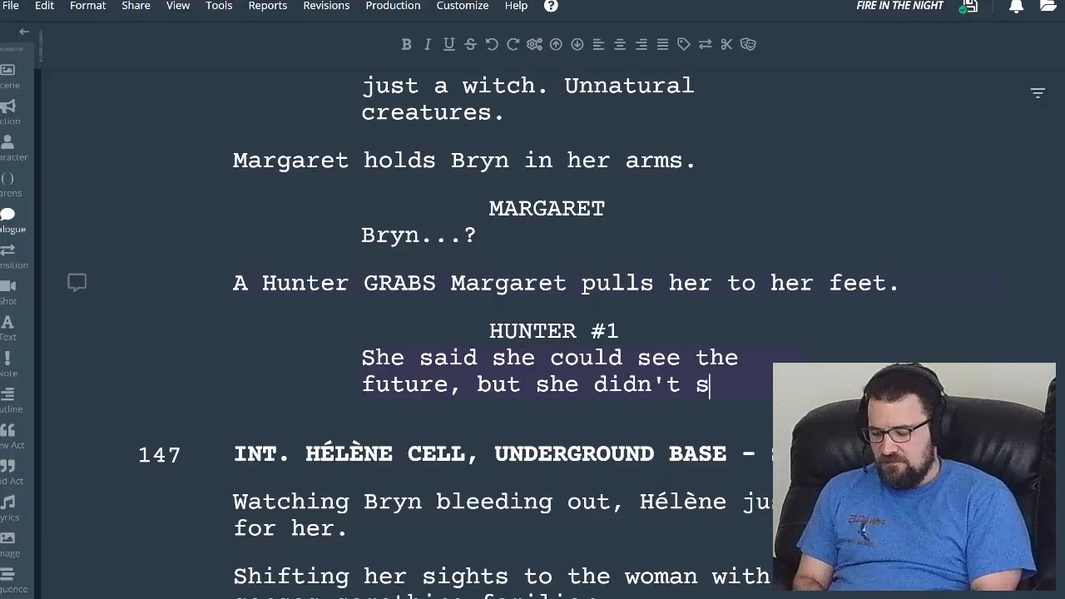
type("ee that coming")
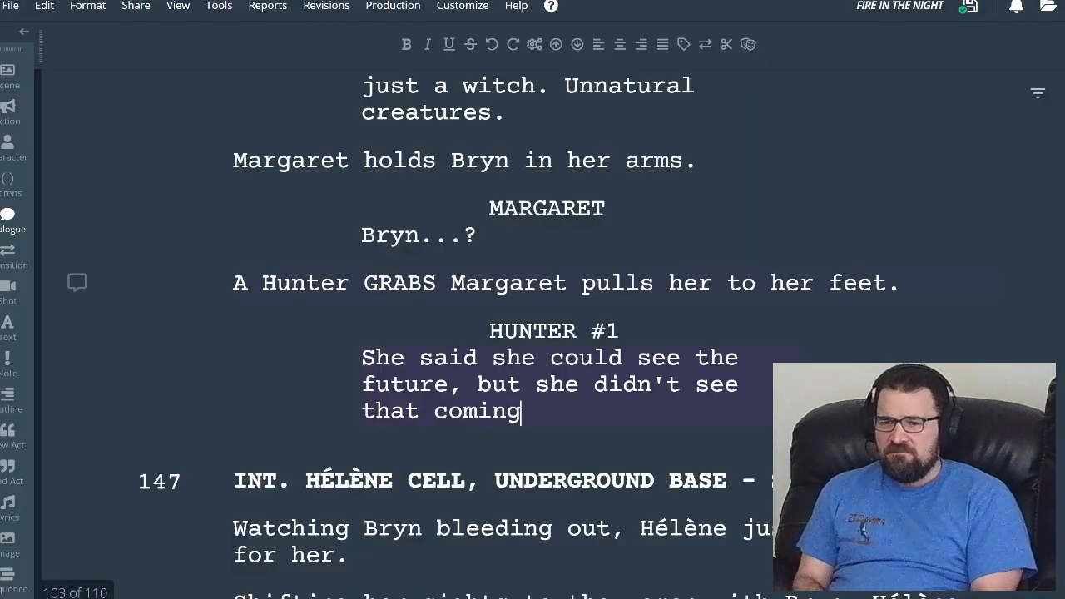
type(".")
- Add the action line "The Hunter scoffs." below Hunter #1's dialogue
key("Return")
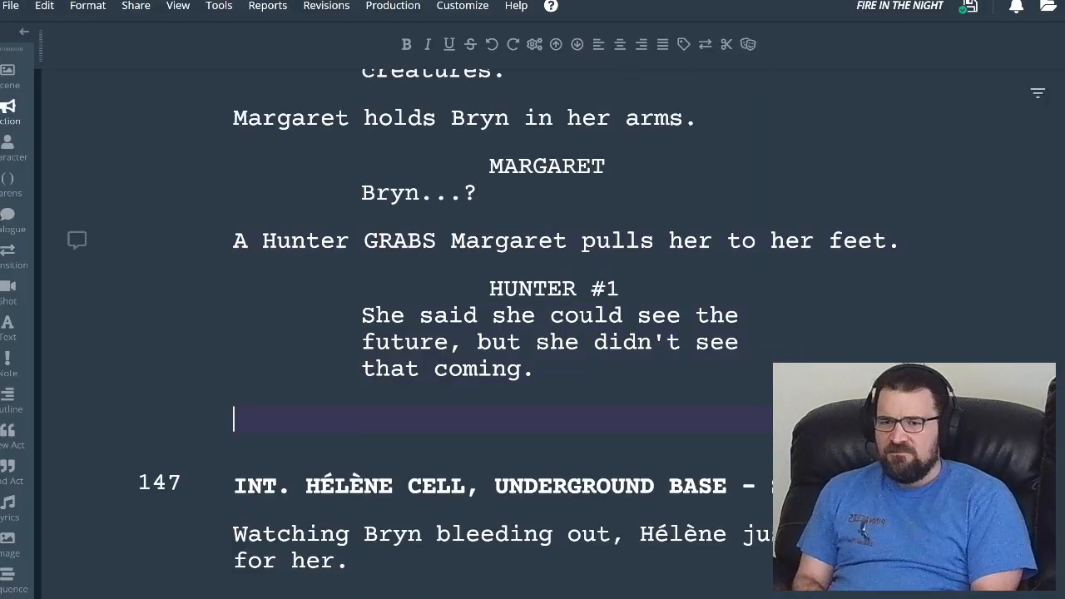
type("The Hu")
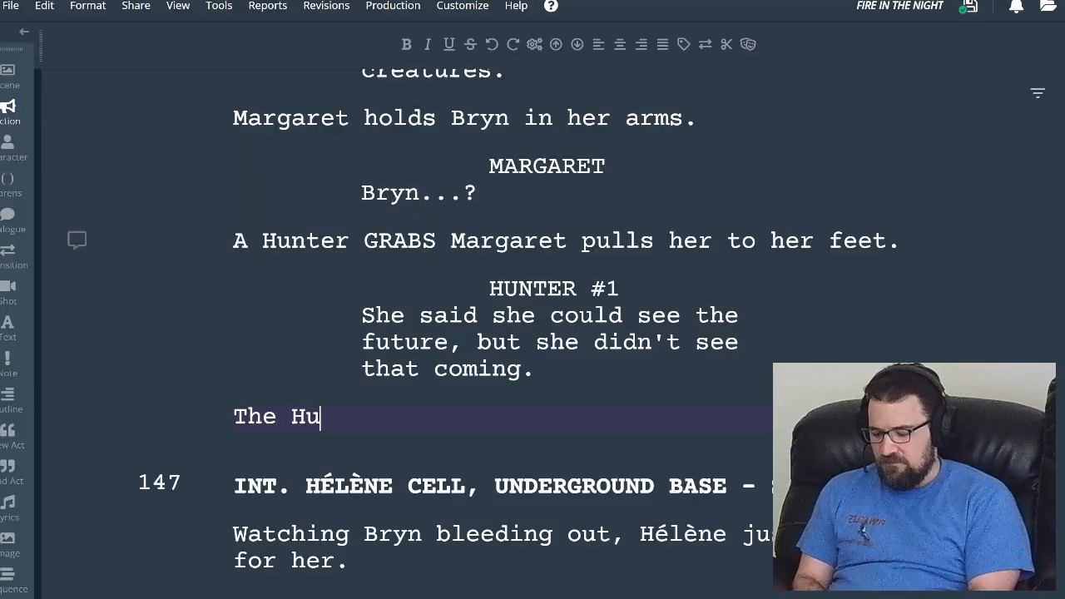
type("ntert scoffs")
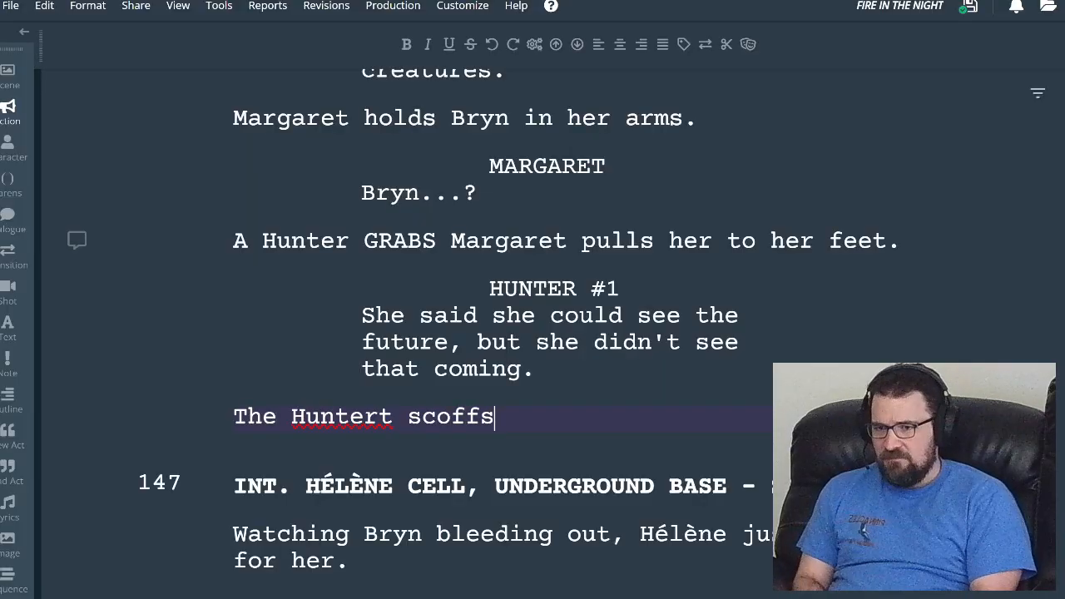
type(".")
key("Left")
key("Left")
key("Left")
key("Left")
key("Left")
key("Left")
key("Left")
key("Left")
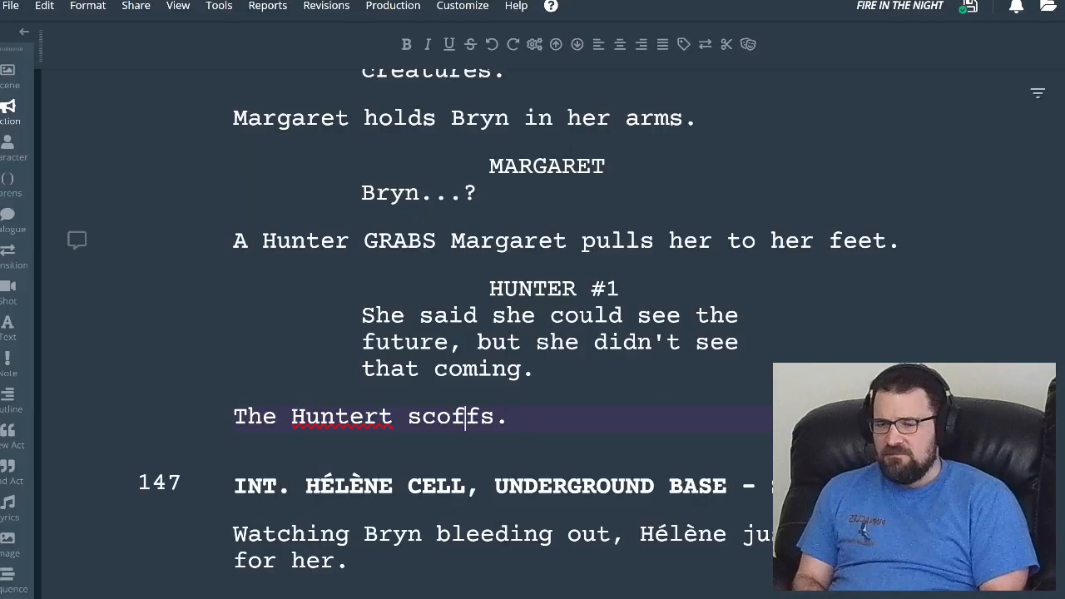
key("BackSpace")
key("Right")
key("Right")
key("Right")
key("Right")
key("Right")
key("Right")
key("Right")
key("Right")
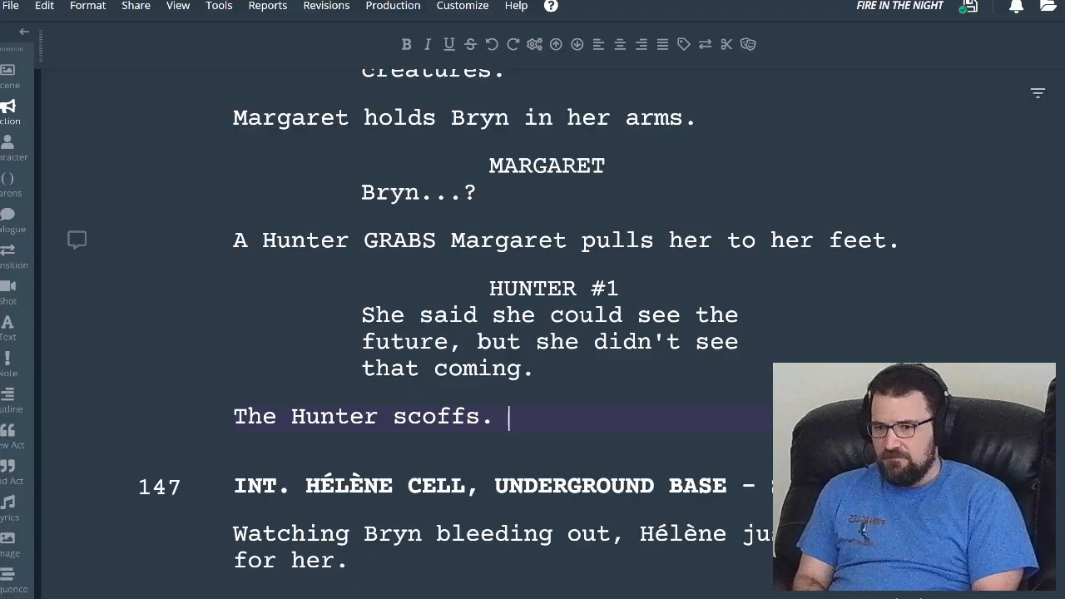
- Extend the scoffing Hunter's action line with "Margaret reaches out to Bryn."
type("Mar")
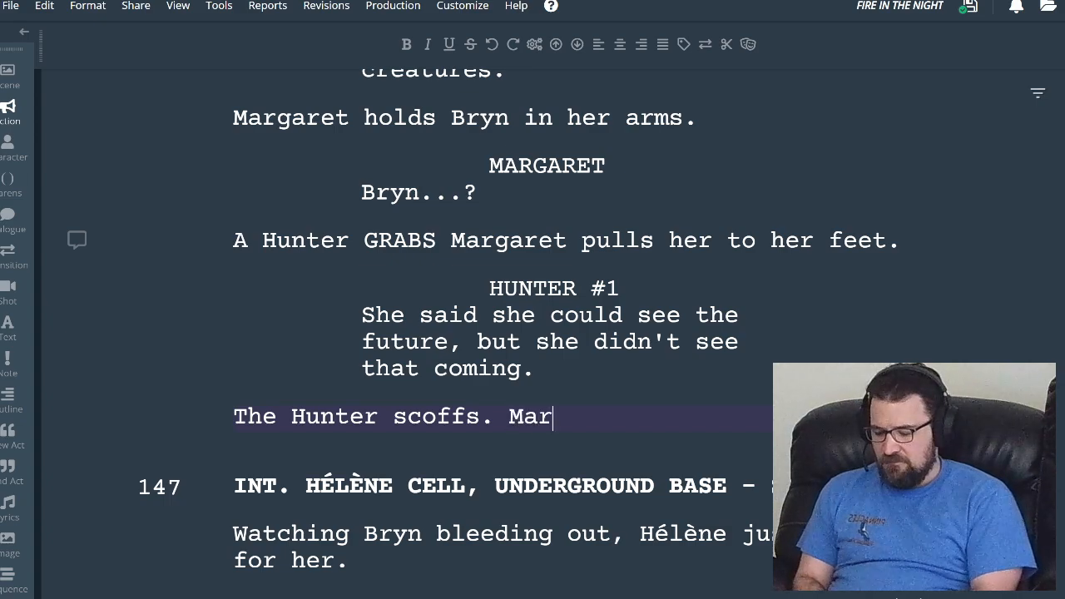
type("garet rea")
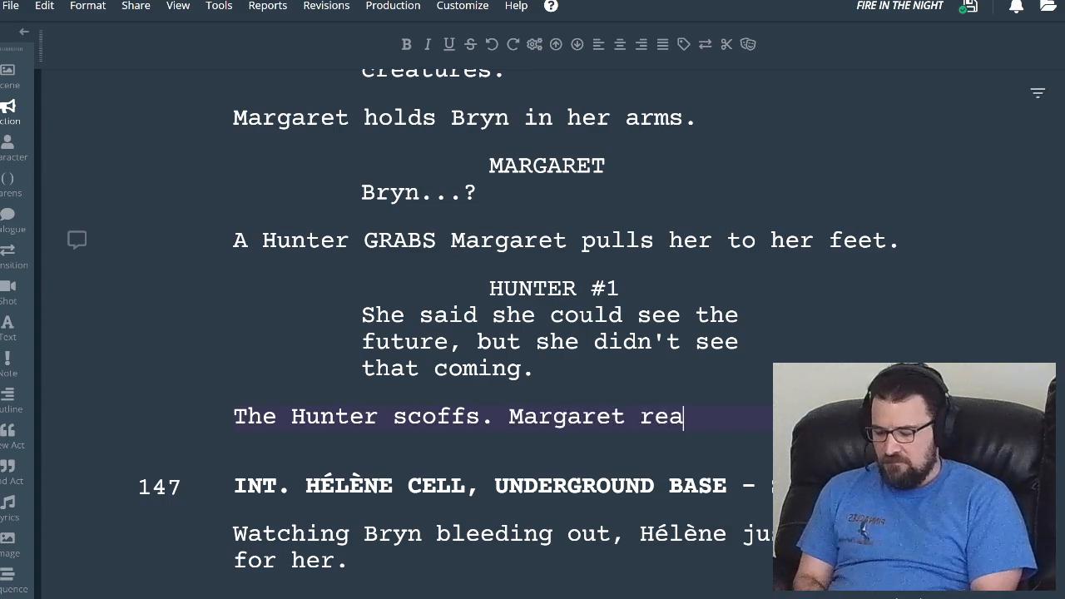
type("ches ")
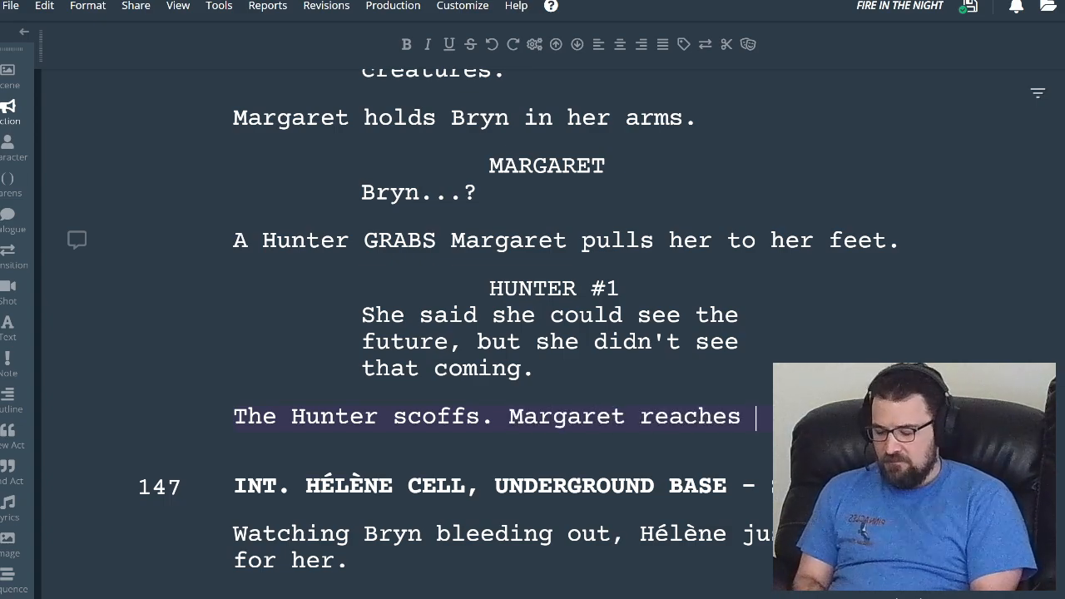
type("ou")
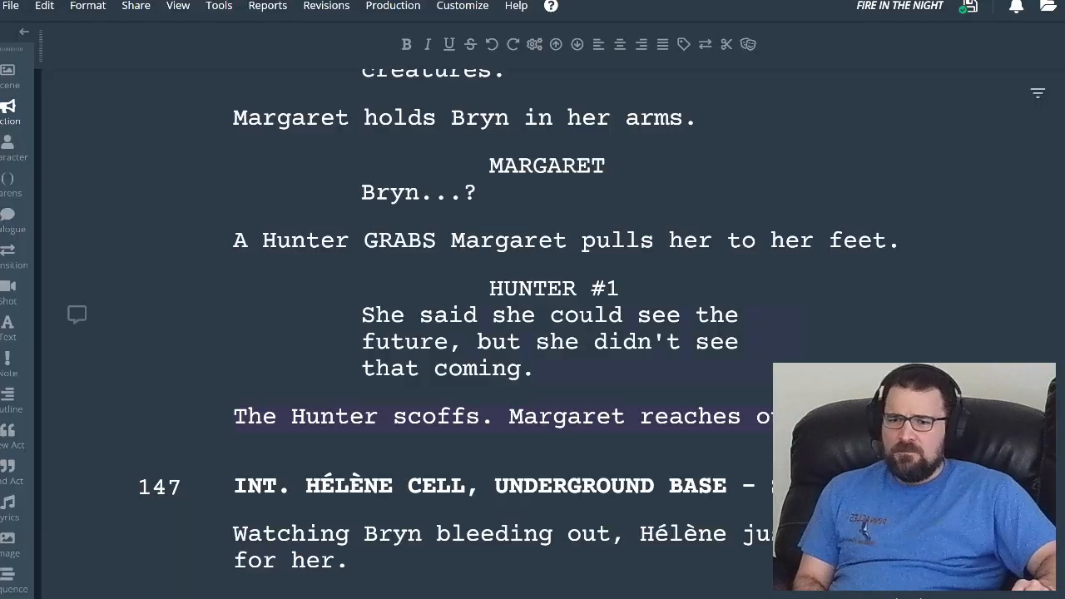
- Remove "with Bryn" after "the woman" in the second action paragraph of scene 147
scroll(533, 333, "down", 4)
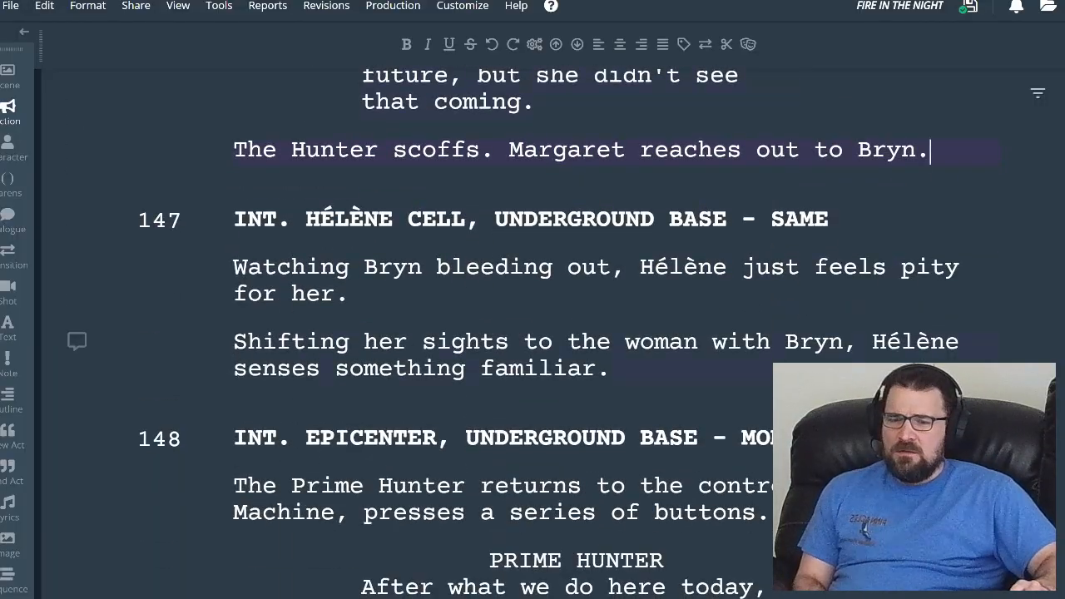
left_click_drag(699, 342, 771, 343)
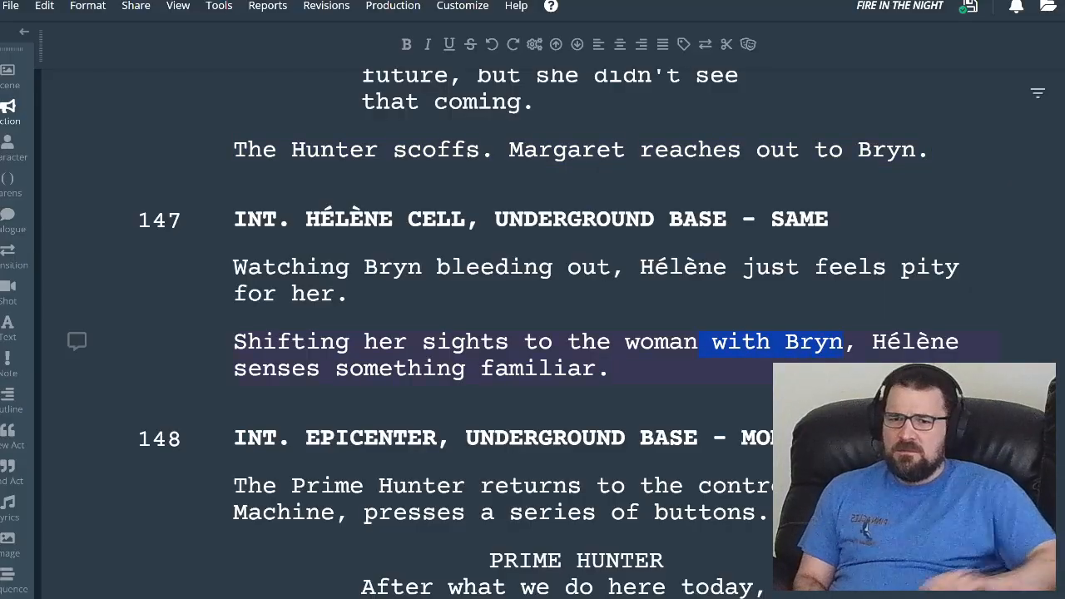
key("BackSpace")
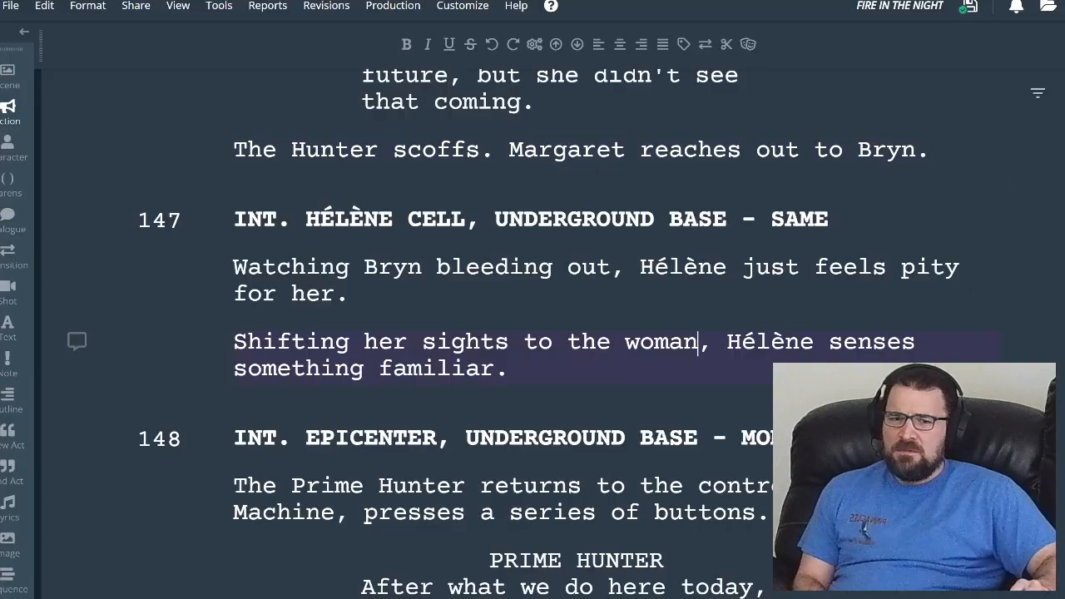
- Reword the action line before Bryn's weak dialogue in scene 148 to "Lying on the ground, Bryn looks to Margaret."
scroll(533, 333, "down", 3)
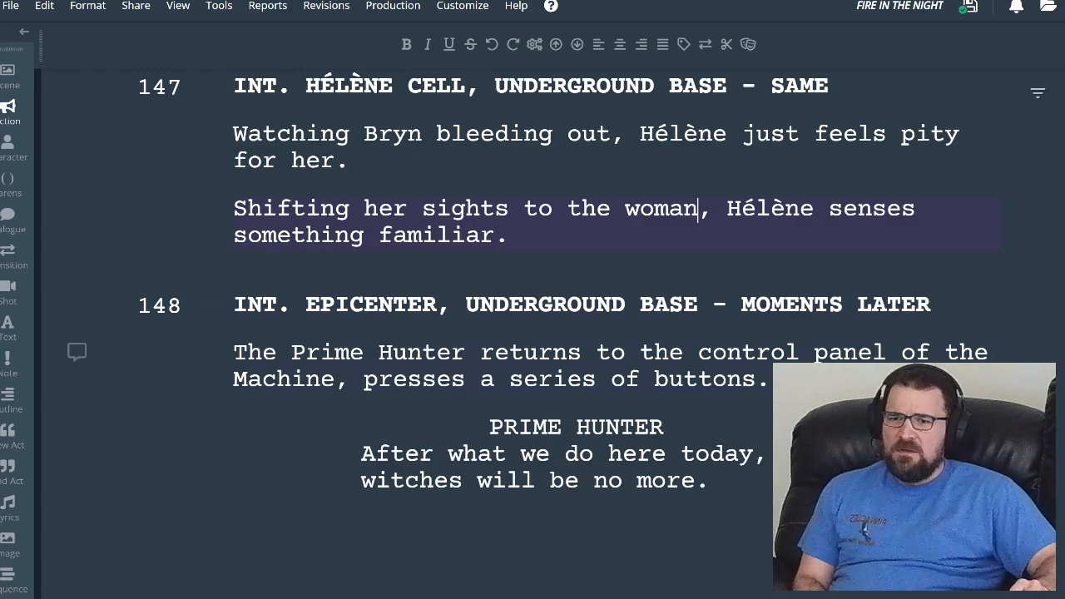
scroll(532, 333, "down", 10)
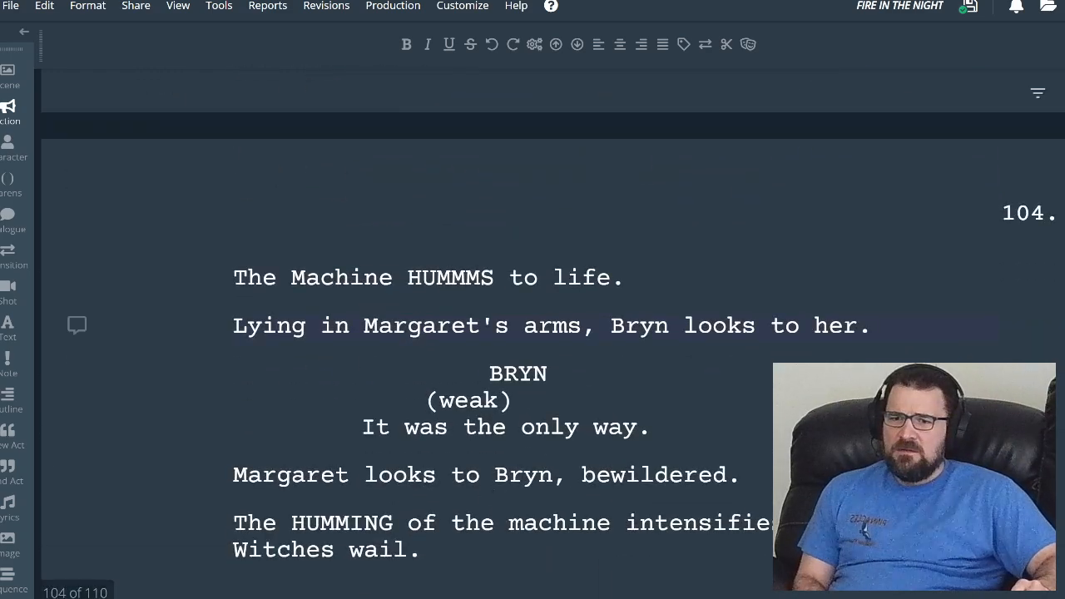
left_click_drag(611, 326, 509, 326)
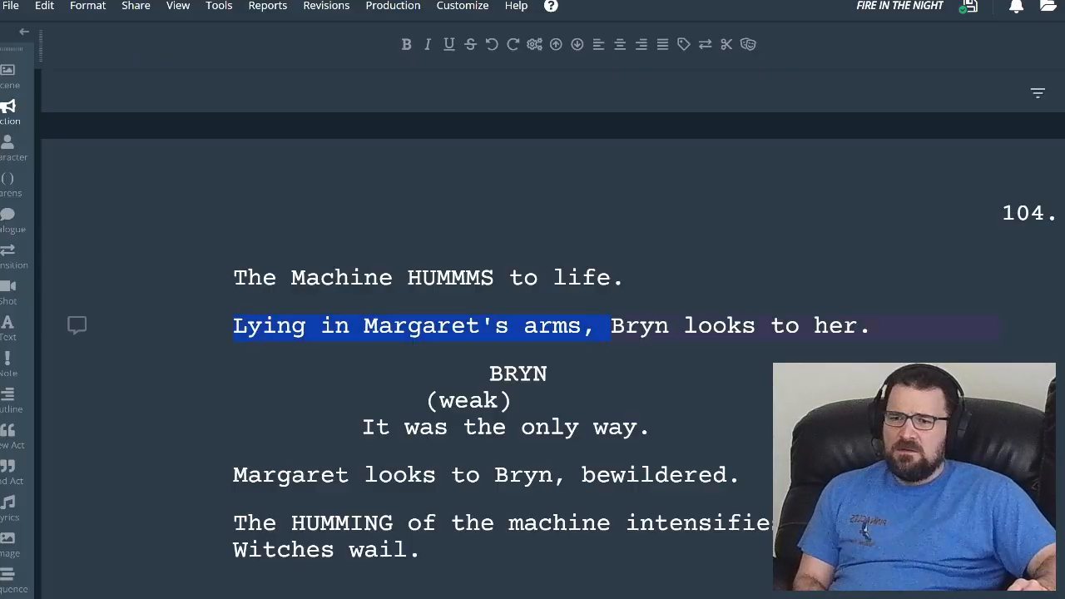
left_click(247, 326)
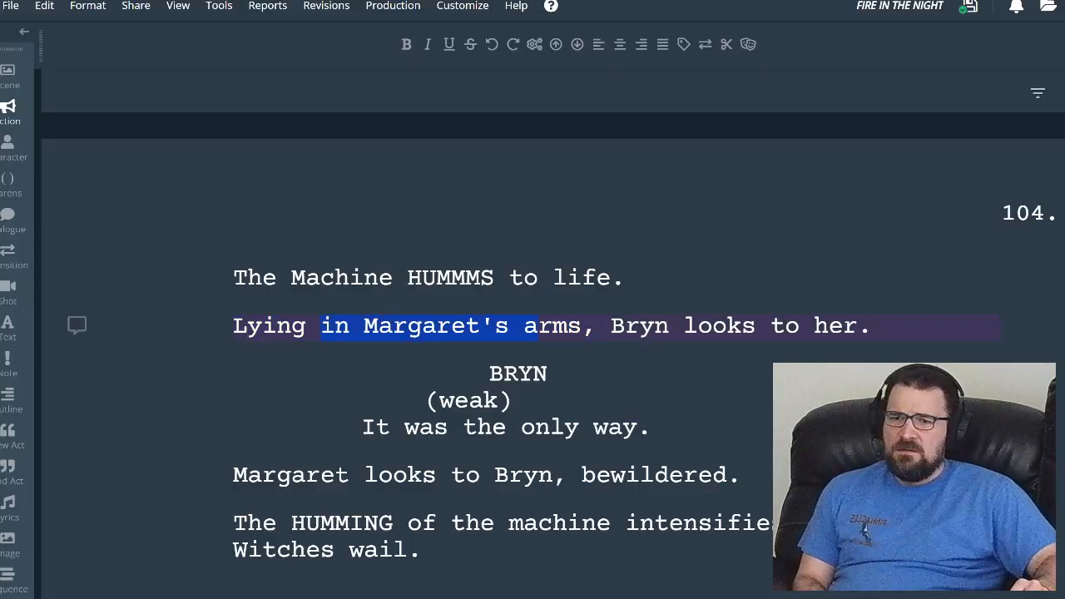
type("on the ground")
left_click_drag(742, 326, 771, 327)
type("Margaret")
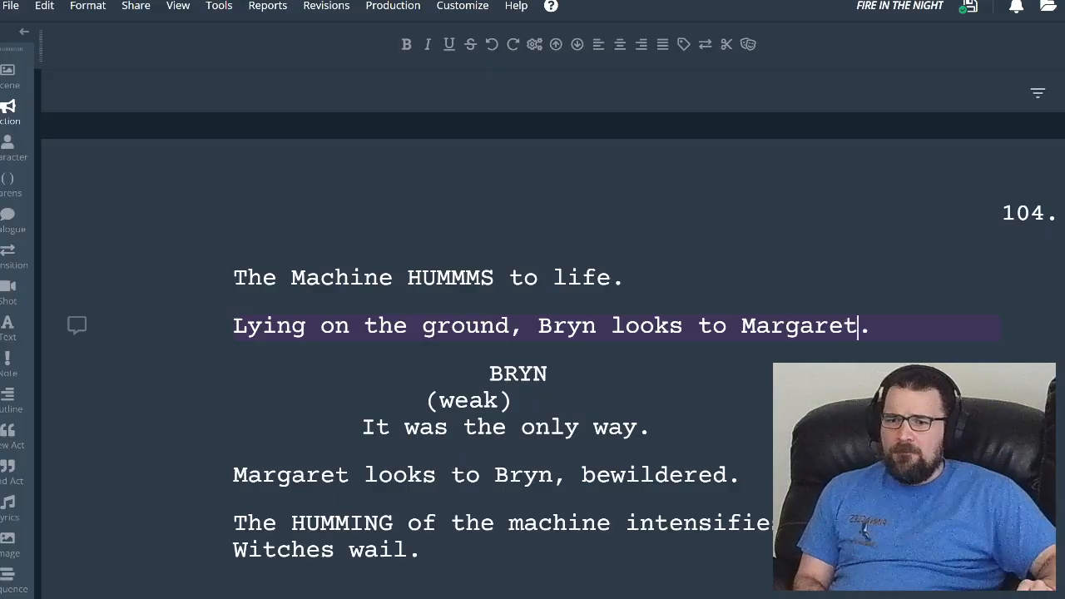
- Change Margaret's reaction after "It was the only way." to "Margaret tilts her head, bewildered."
scroll(532, 333, "down", 3)
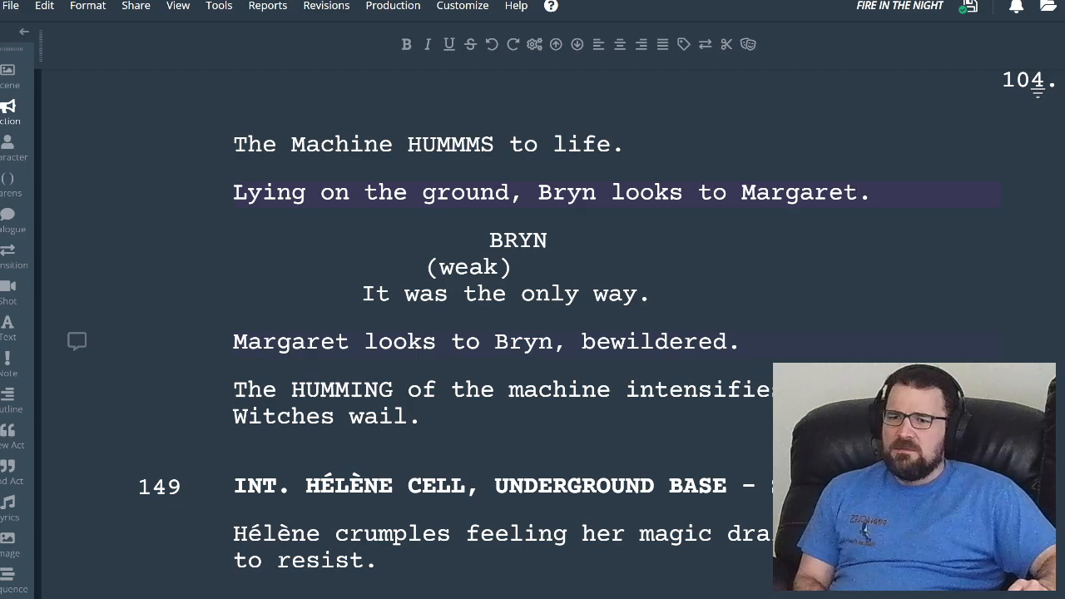
left_click_drag(364, 343, 509, 343)
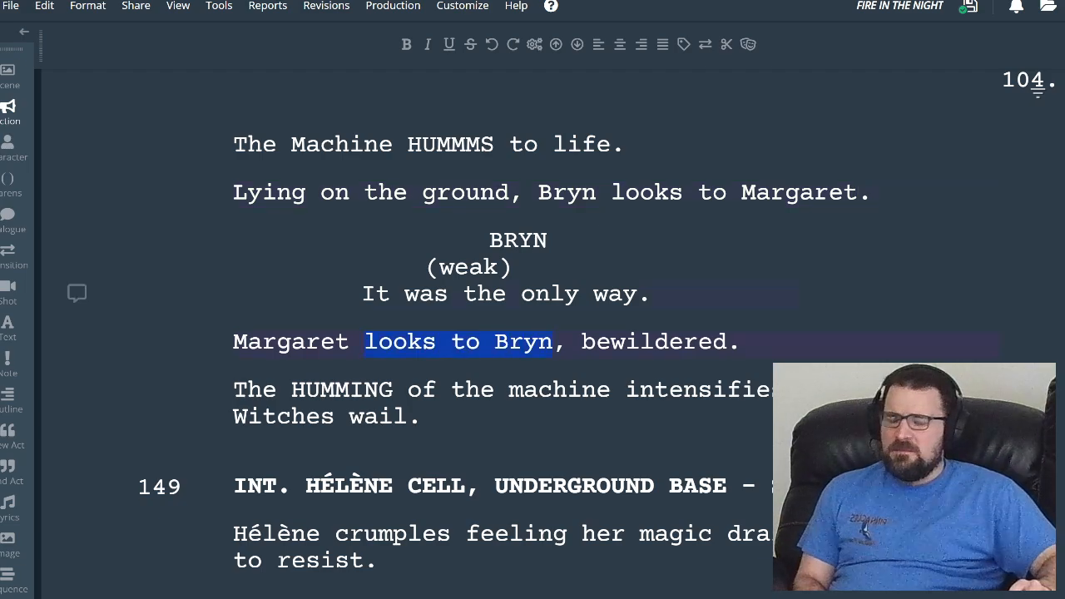
type("tilts ")
type("her ehad")
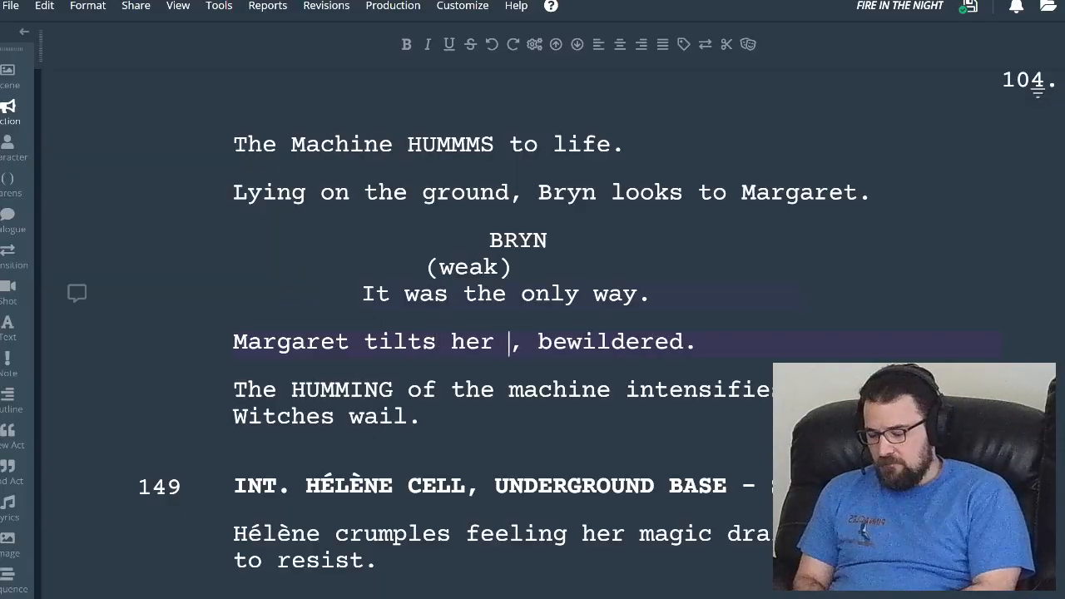
key("Left")
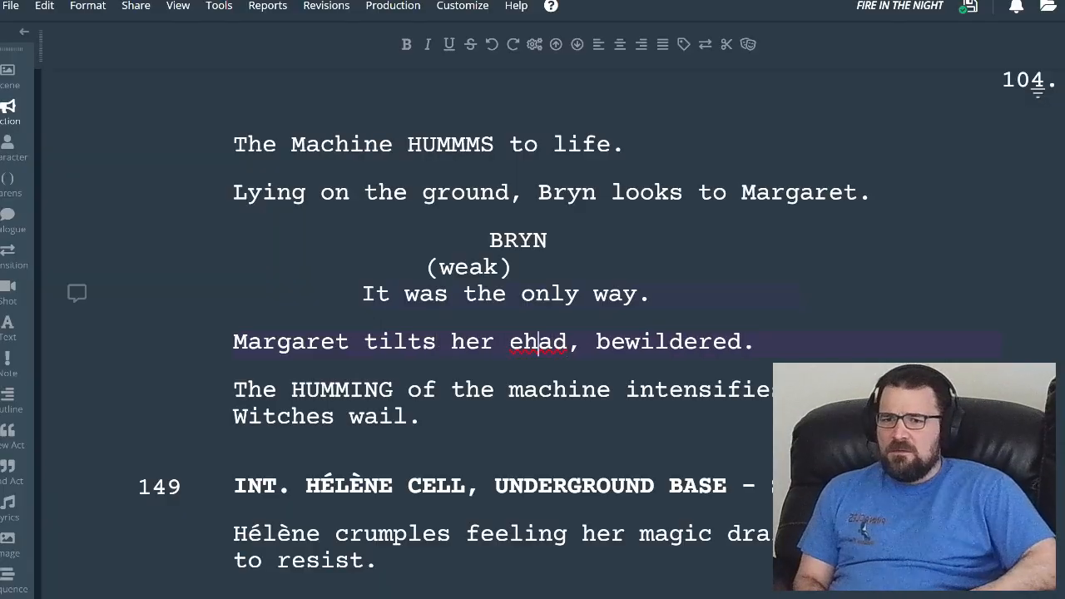
key("BackSpace")
key("BackSpace")
type("he")
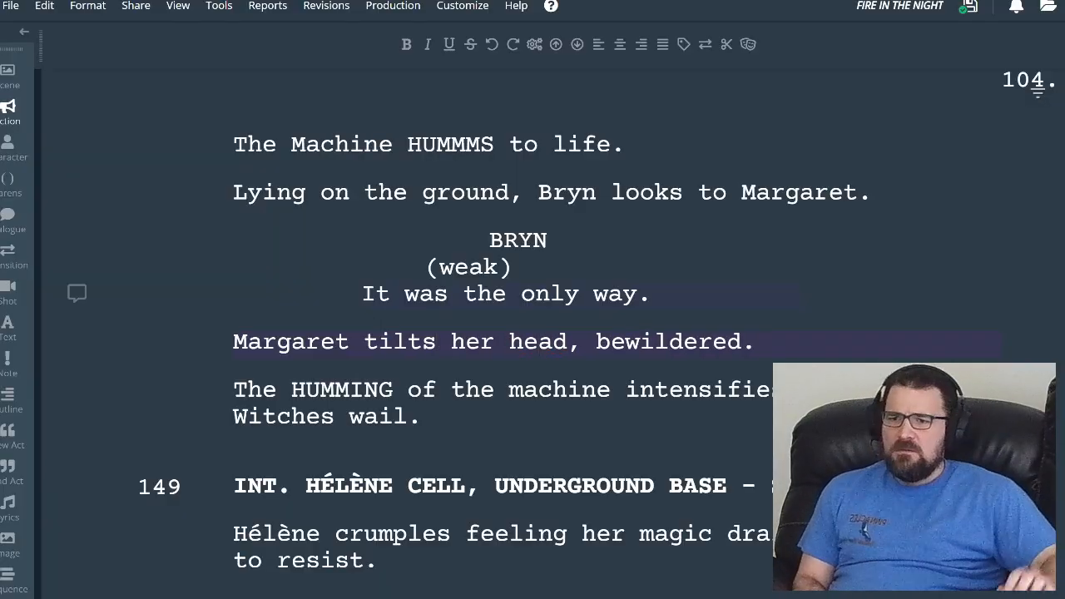
- Replace scene 150's action paragraph about Margaret holding Bryn with "Focusing, Bryn looks to Margaret."
scroll(532, 333, "down", 3)
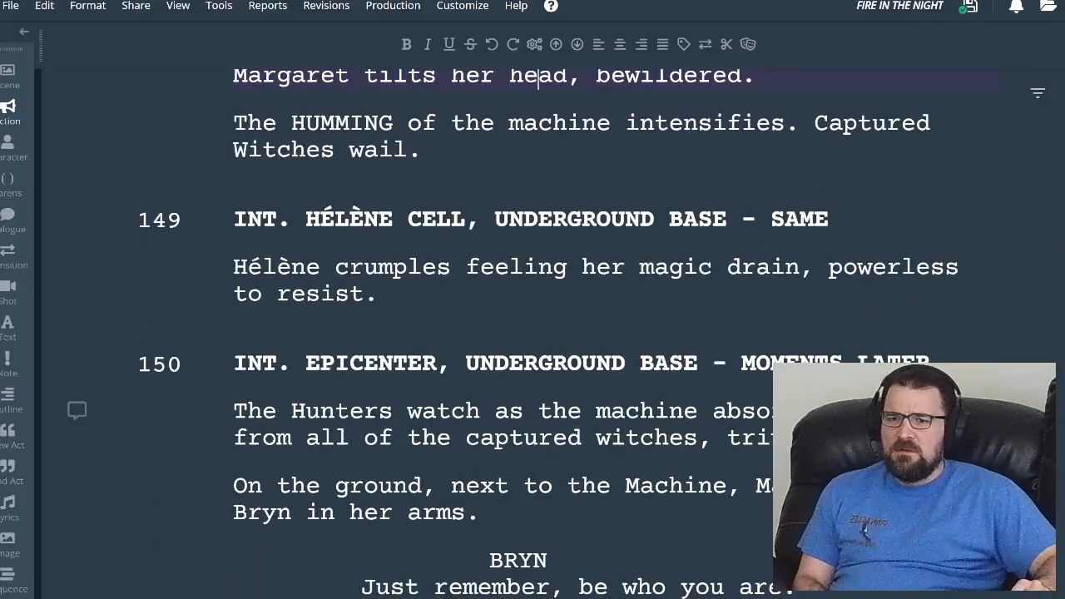
scroll(532, 332, "down", 2)
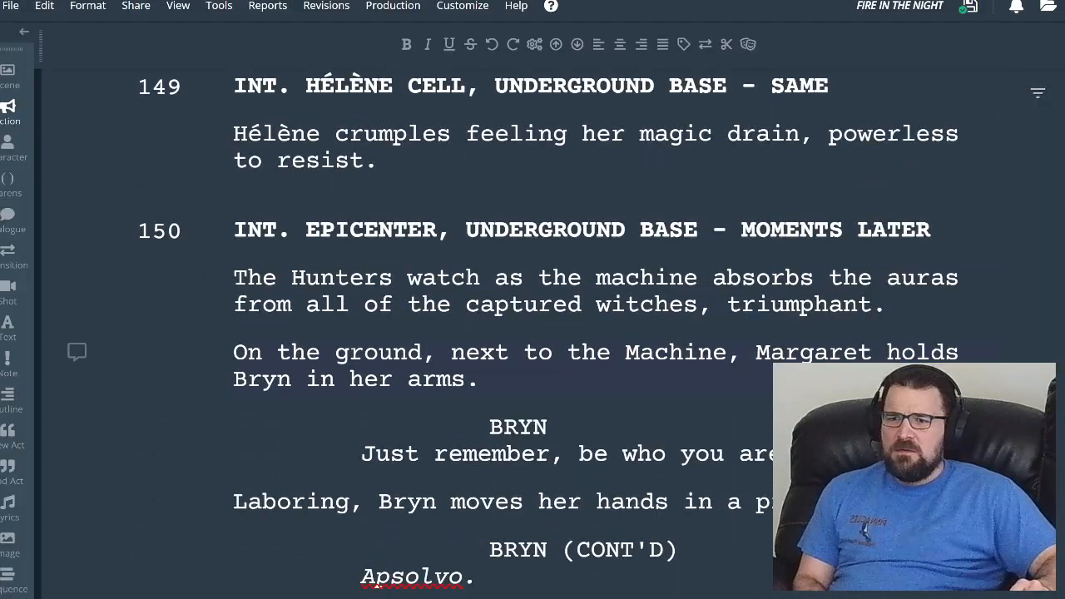
scroll(533, 333, "down", 2)
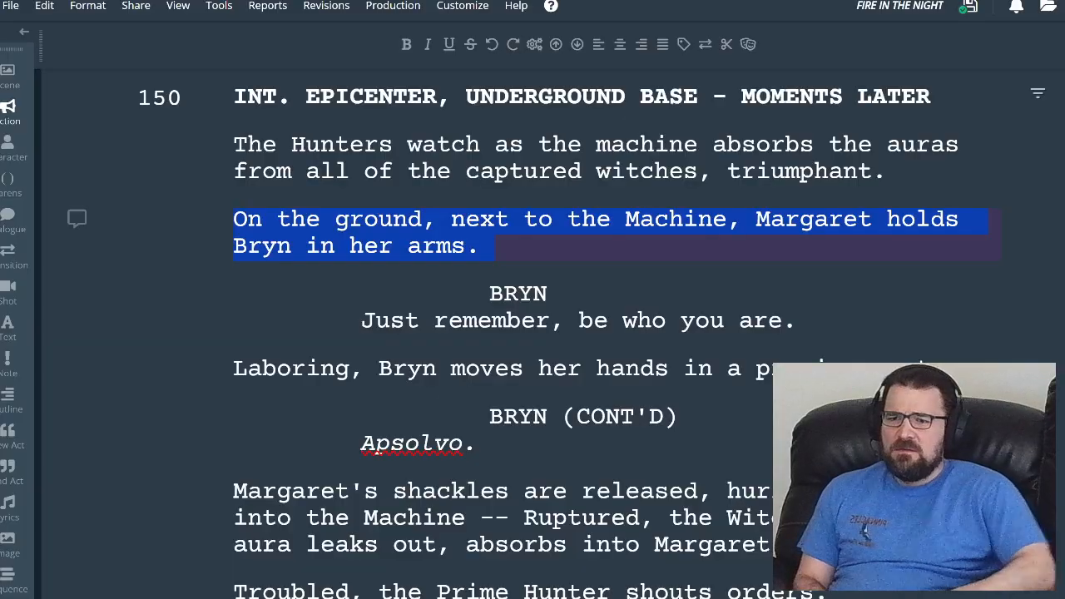
key("BackSpace")
key("BackSpace")
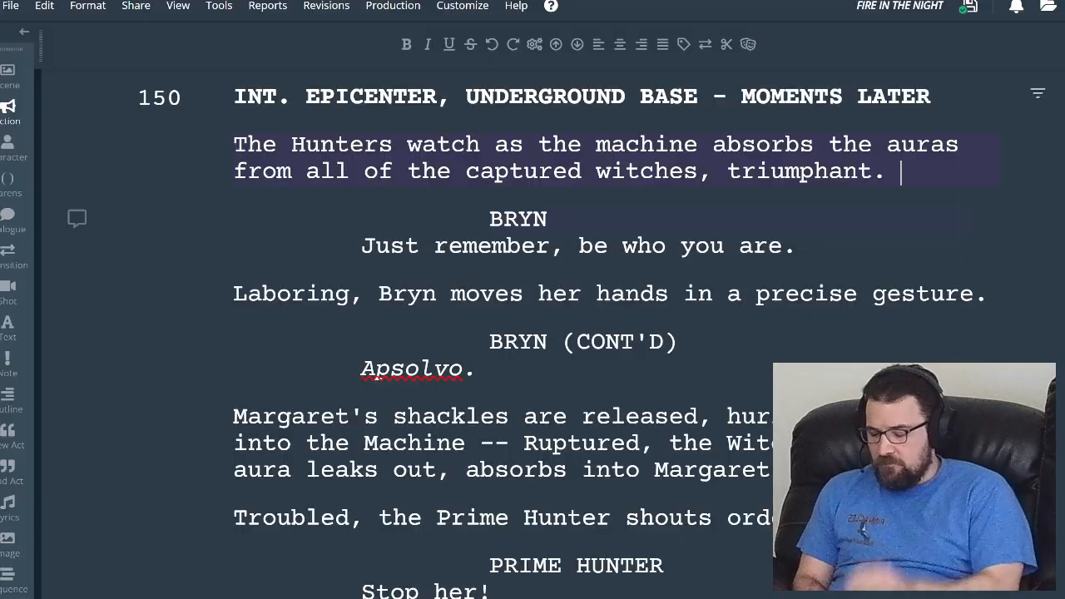
key("Return")
type("Focu")
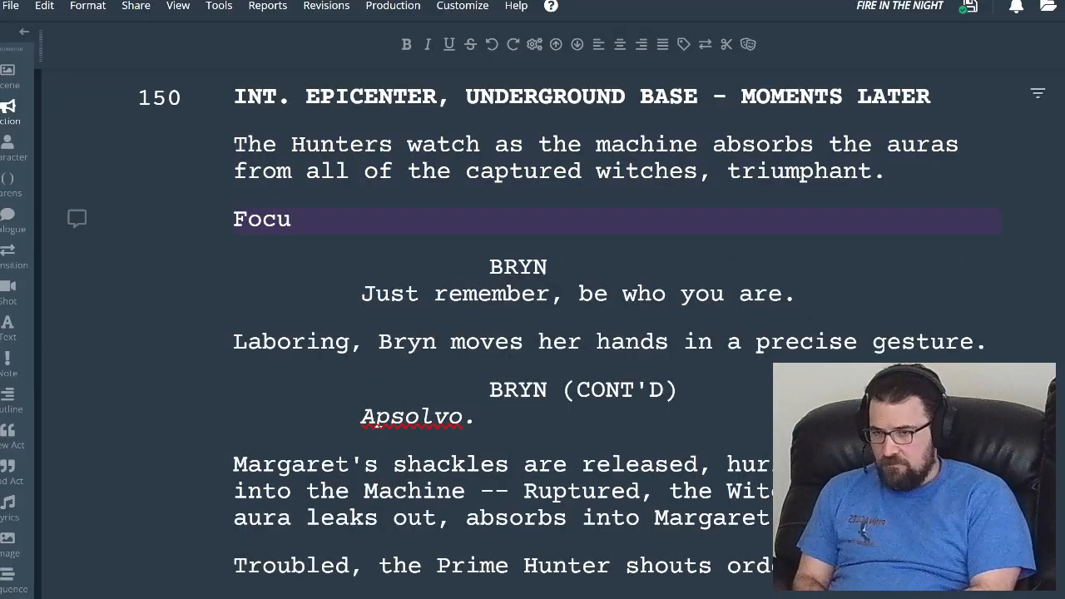
type("sing")
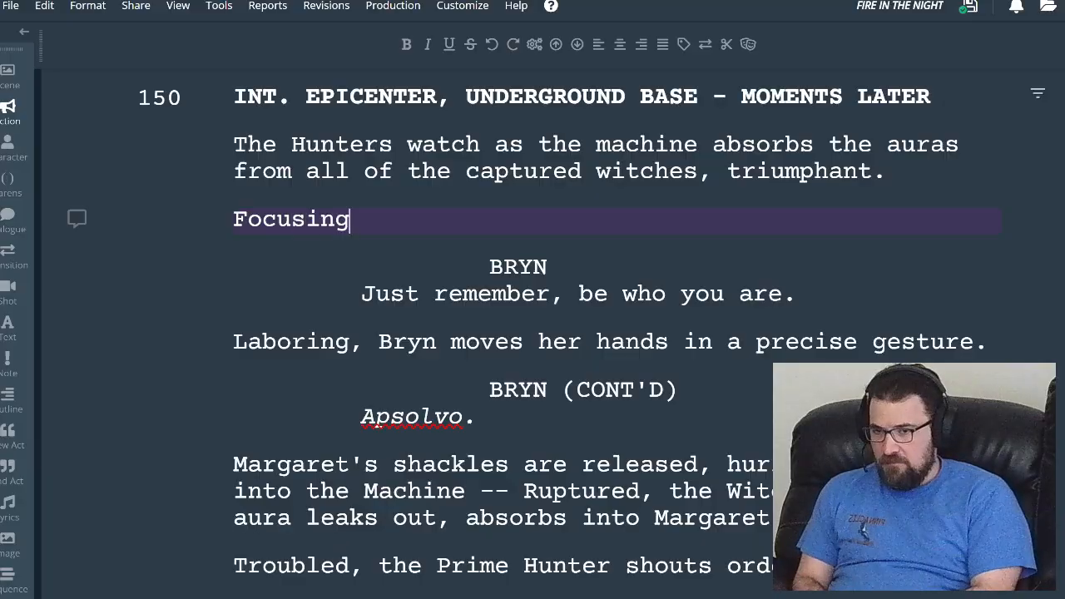
type(", Bryn lo")
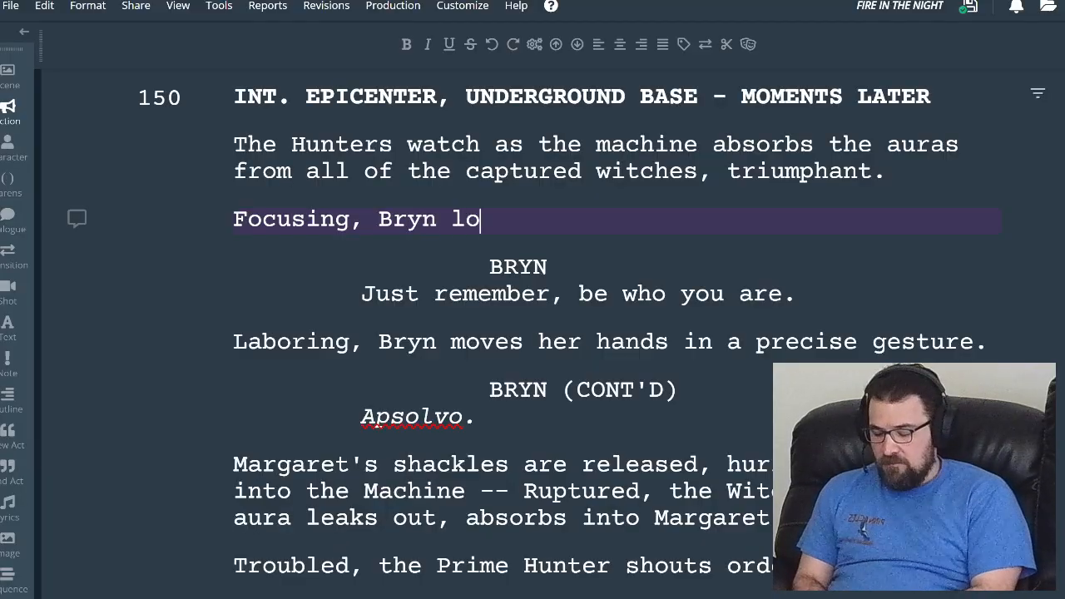
type("oks to")
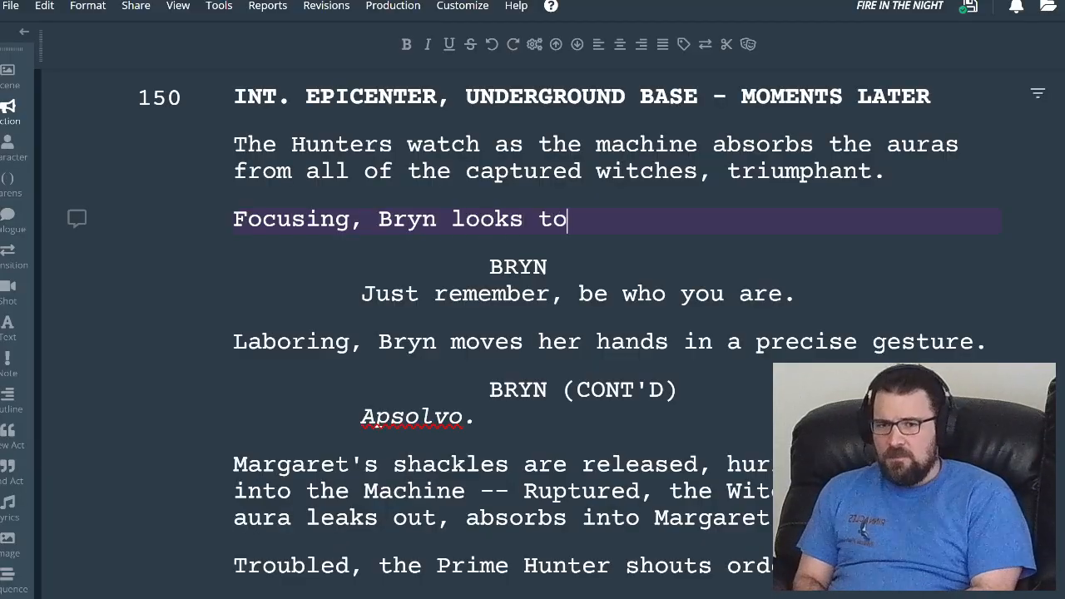
type(" Margaret.")
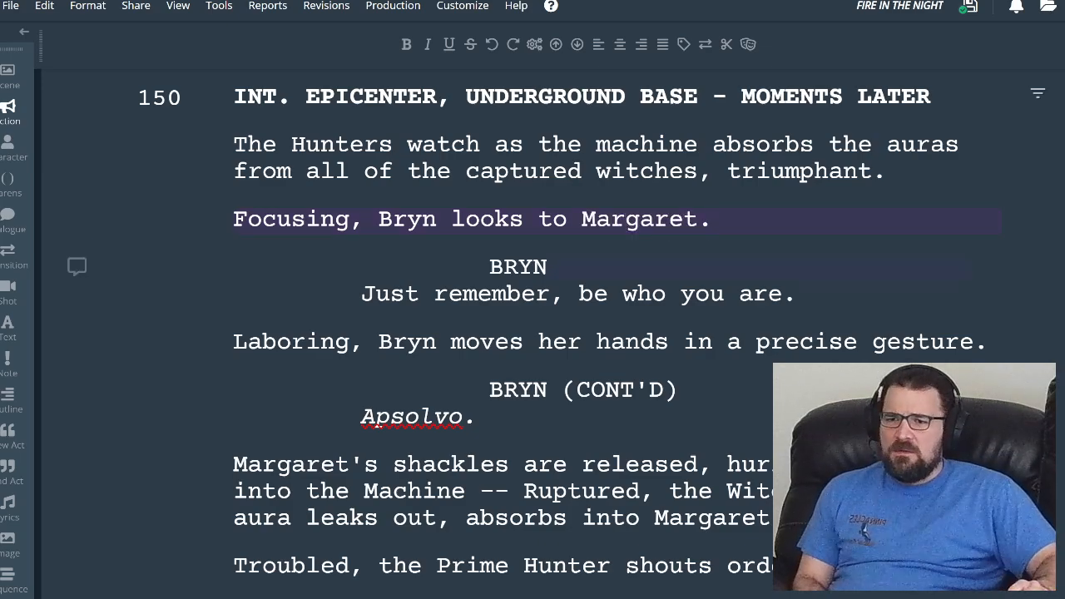
- Switch to the Notes document and strike through "Is there a place for this?" and its sub-note about the Hunters' joke
scroll(520, 344, "down", 3)
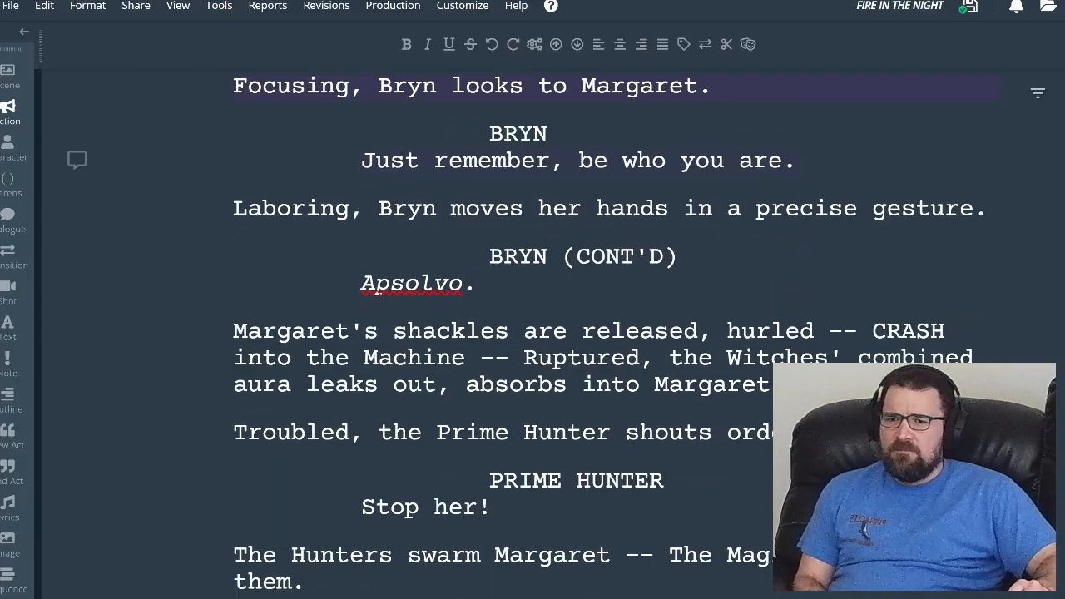
scroll(532, 333, "down", 2)
scroll(377, 156, "down", 2)
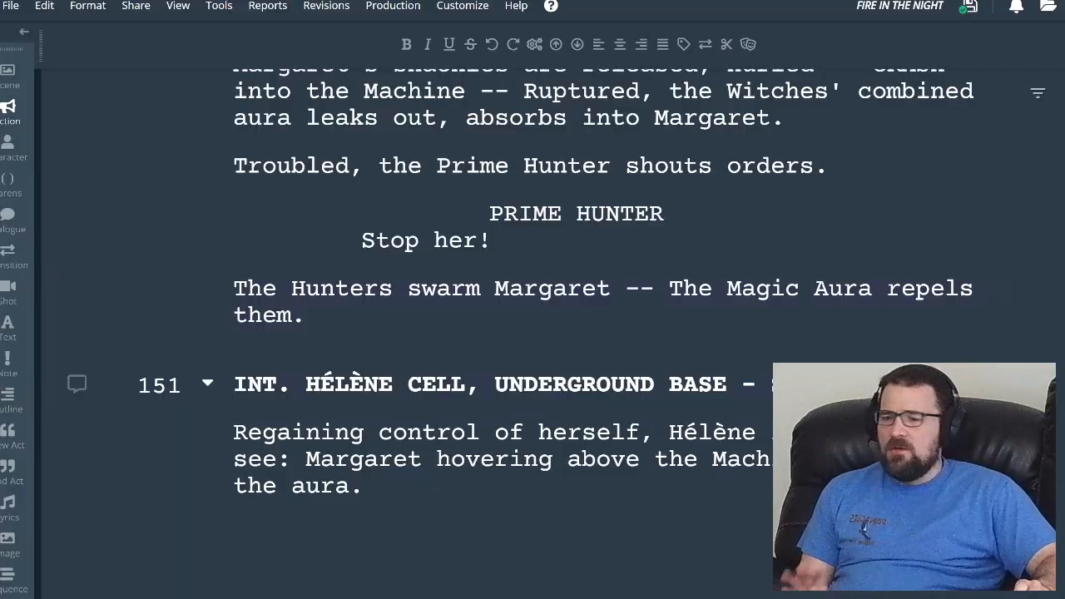
key("alt+Tab")
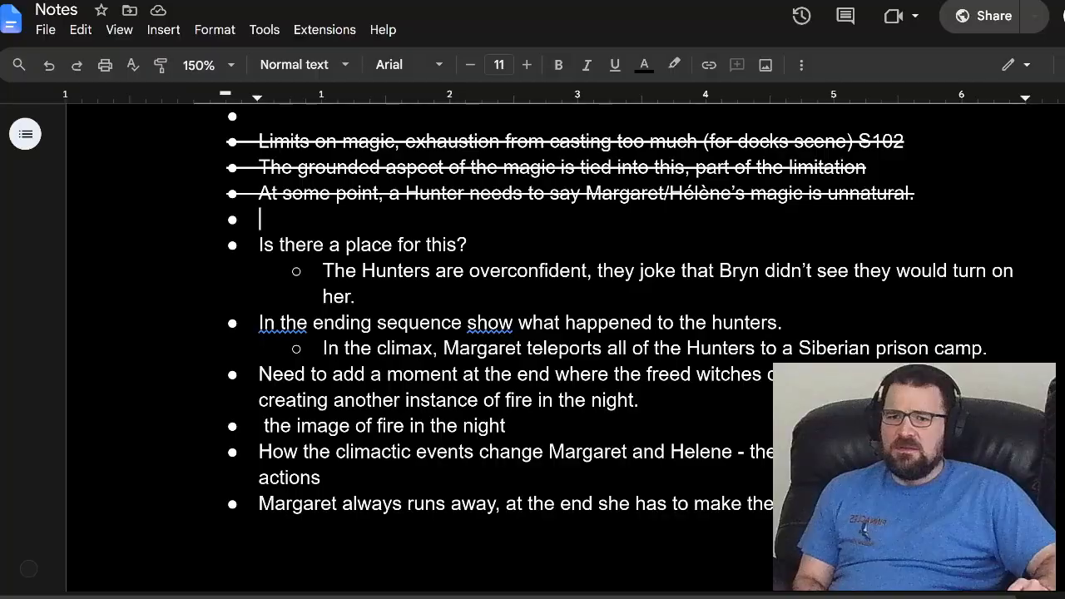
left_click(356, 296)
left_click_drag(356, 296, 259, 245)
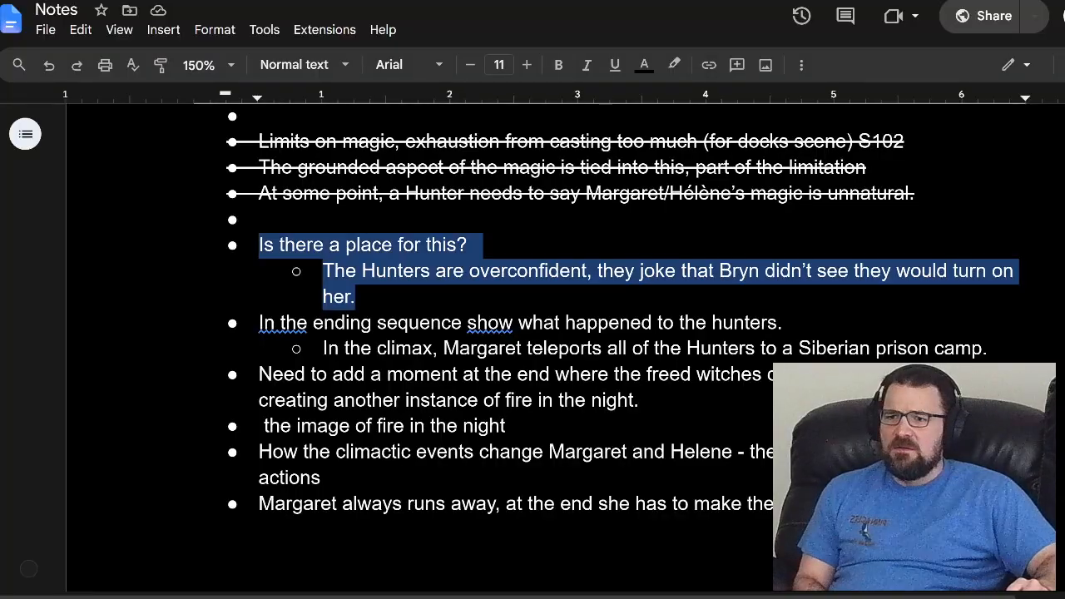
left_click(215, 29)
mouse_move(234, 59)
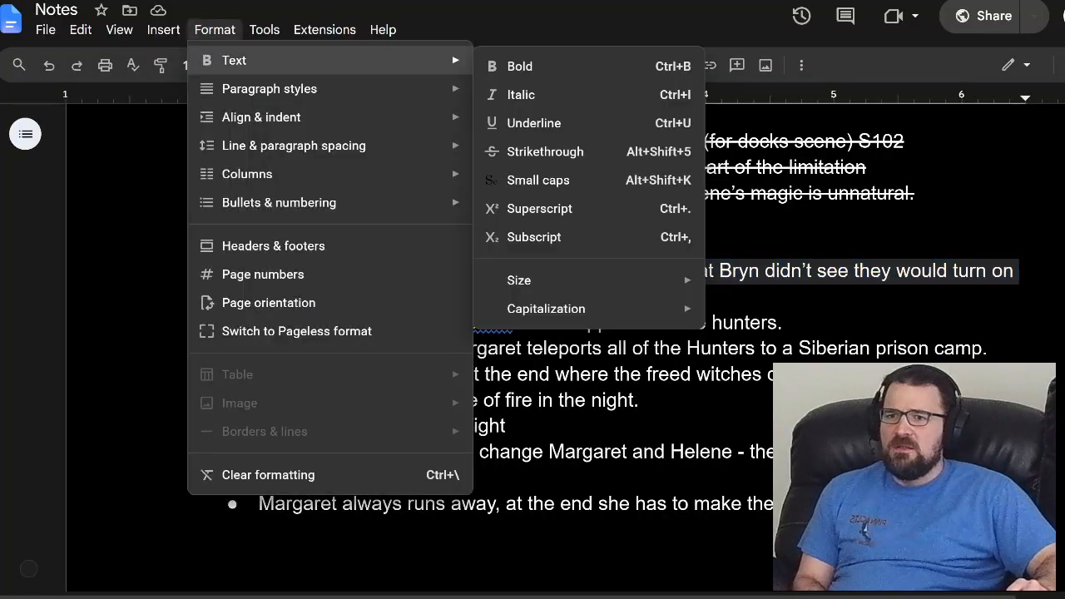
left_click(545, 151)
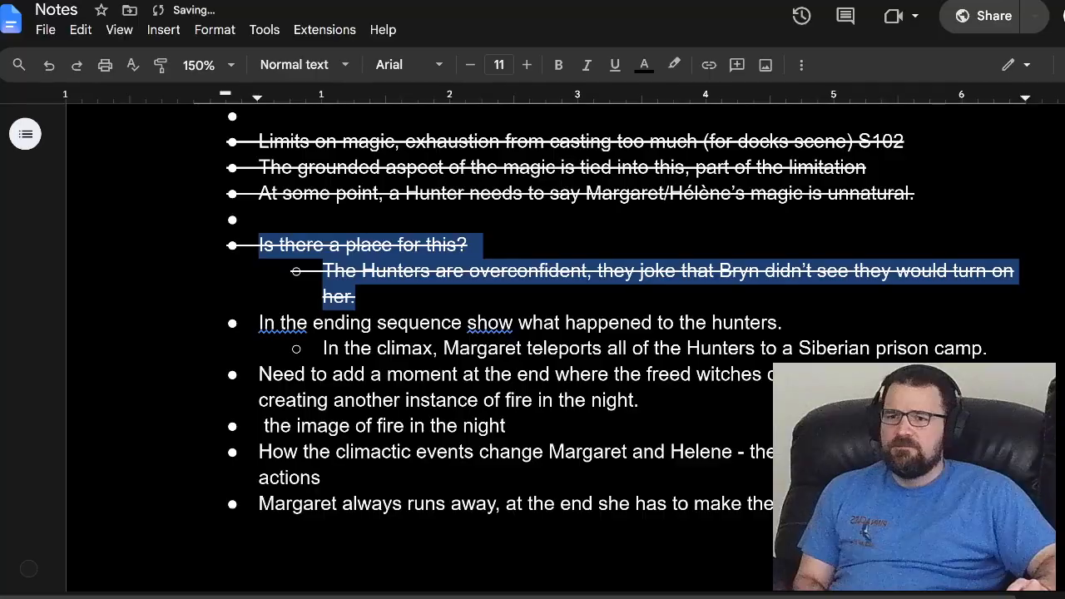
- Move the struck-out Hunters' joke note above the empty bullet and delete that empty bullet
key("ctrl+shift+Up")
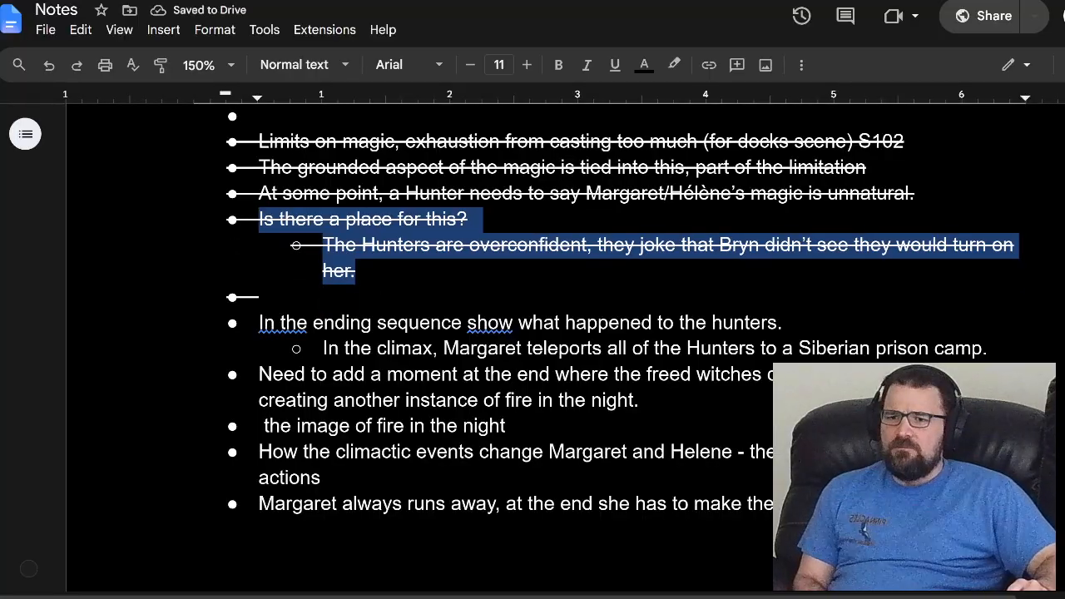
key("Down")
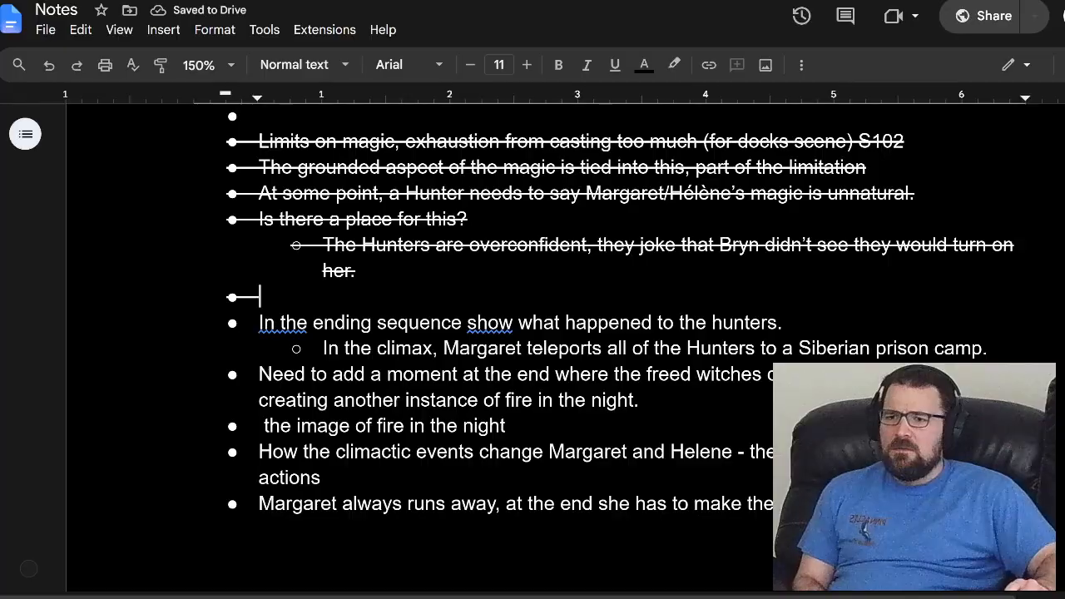
key("BackSpace")
key("BackSpace")
key("BackSpace")
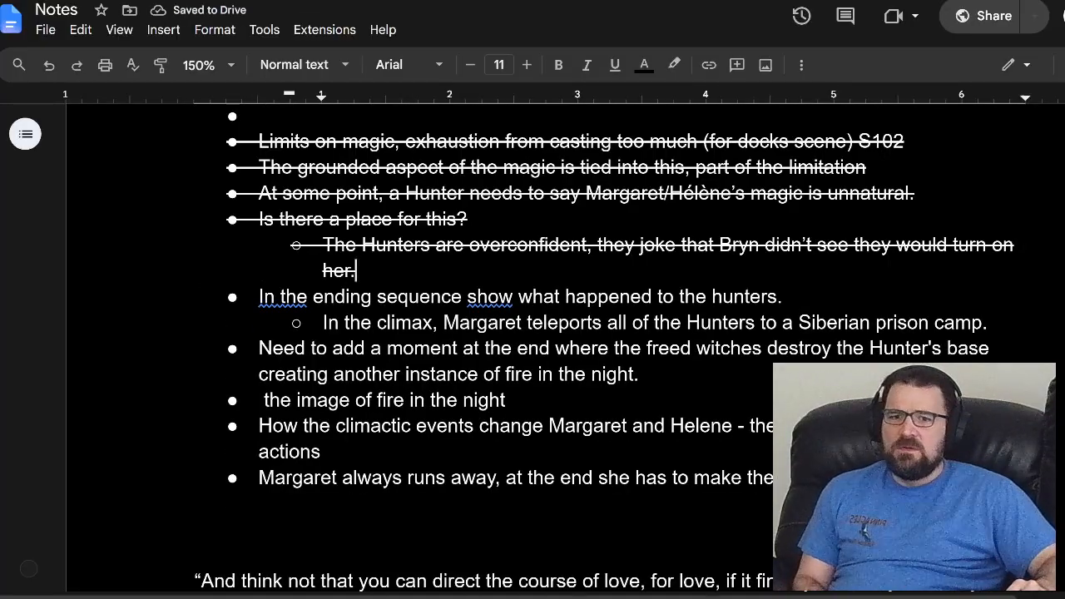
- Switch back to the Fire in the Night screenplay and insert an empty action line after the captured Witches emerge in scene 162
key("alt+Tab")
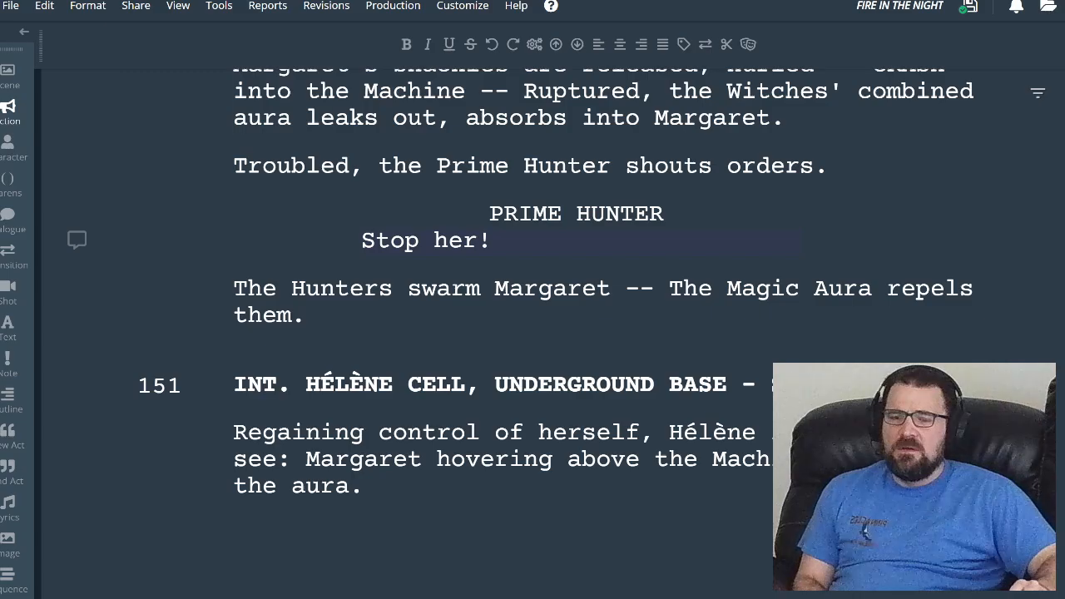
scroll(532, 333, "down", 20)
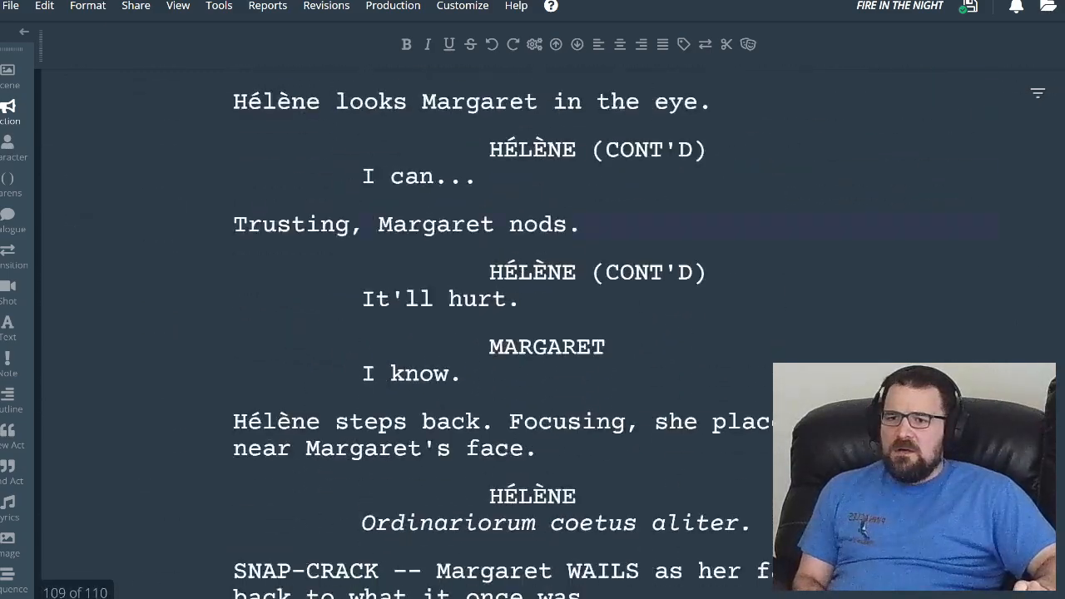
scroll(532, 332, "down", 10)
scroll(532, 333, "up", 20)
scroll(532, 333, "up", 10)
scroll(532, 333, "down", 2)
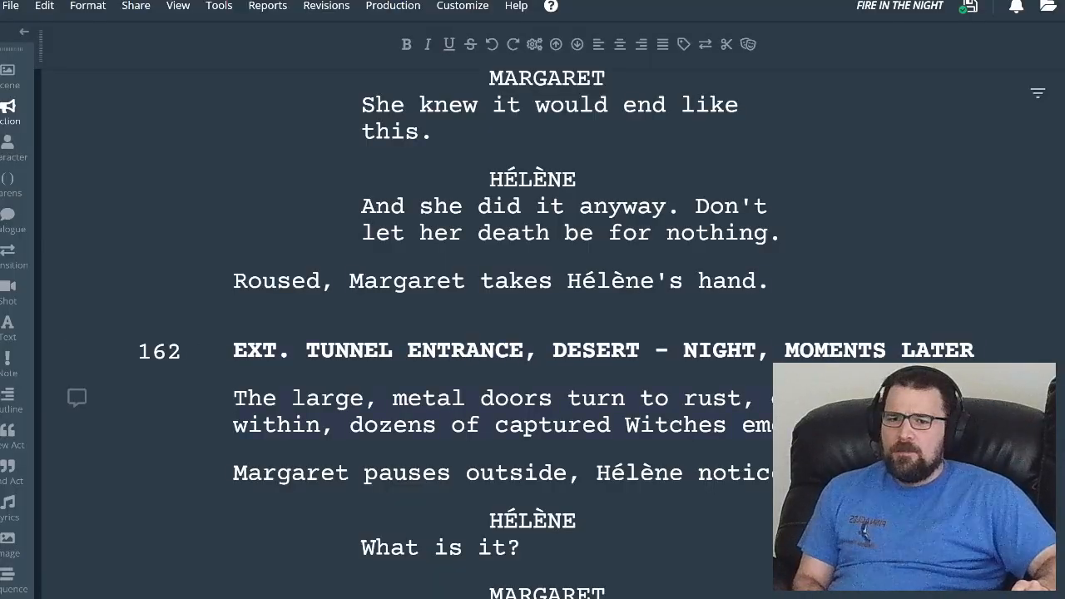
scroll(459, 333, "down", 1)
key("Return")
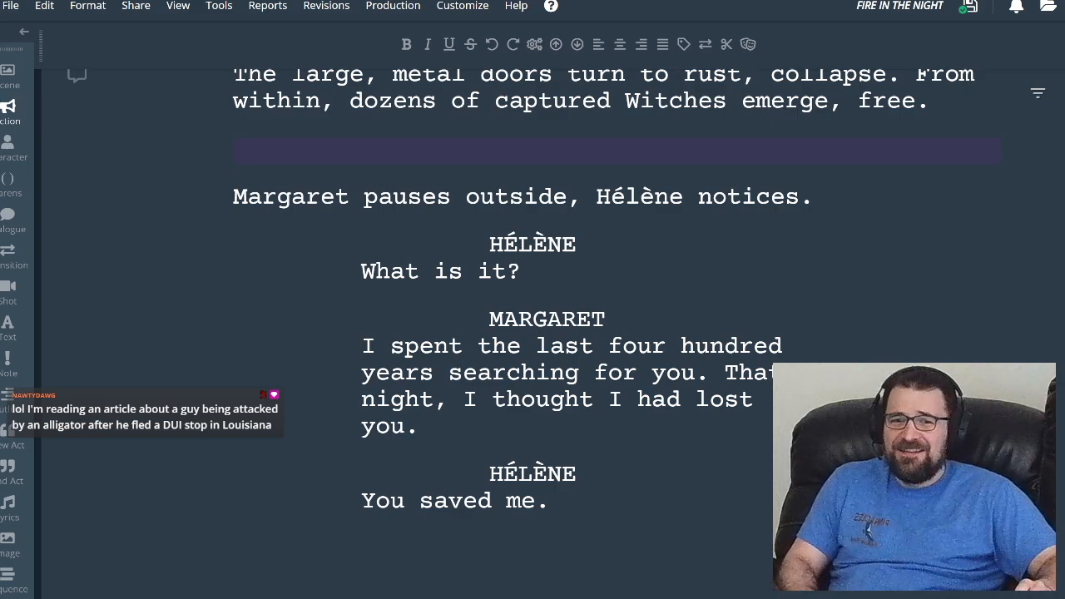
scroll(533, 332, "up", 2)
scroll(533, 333, "down", 1)
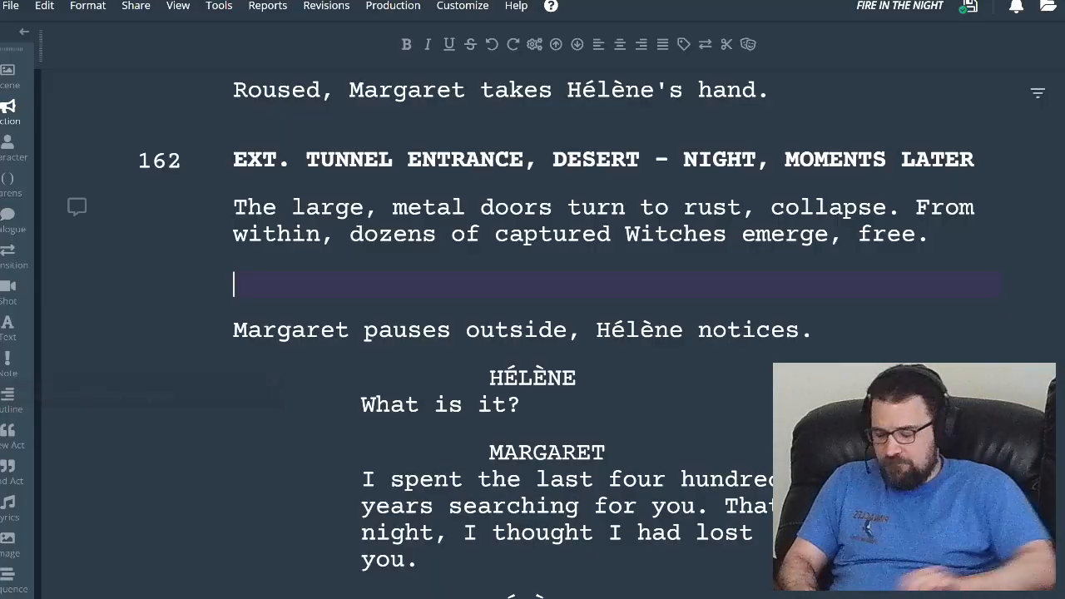
- Write "Calixta nears Hélène." on the empty action line in scene 162
type("Calix")
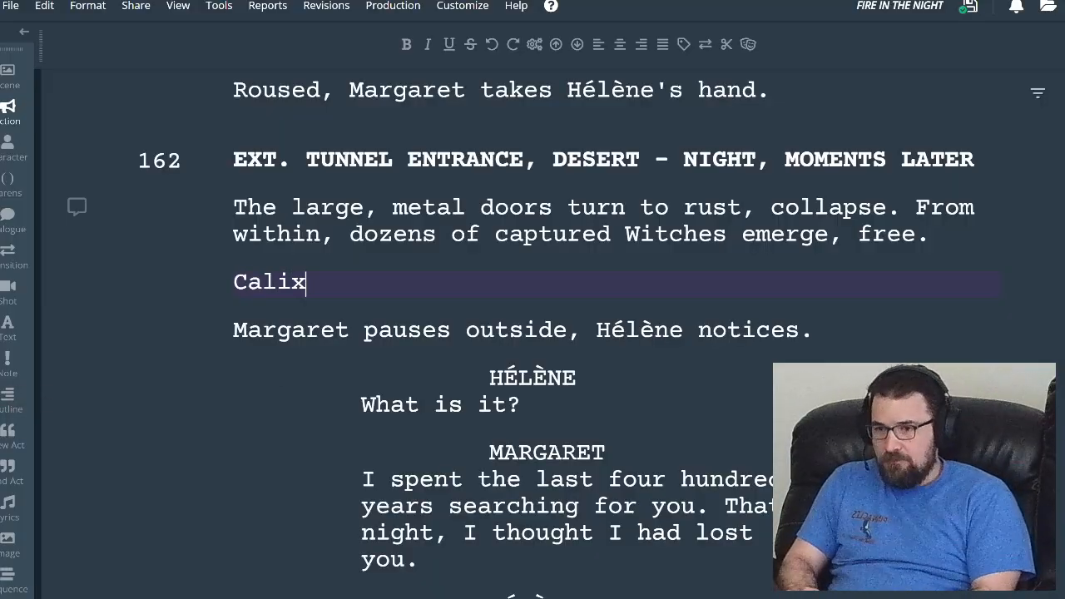
type("ta nears")
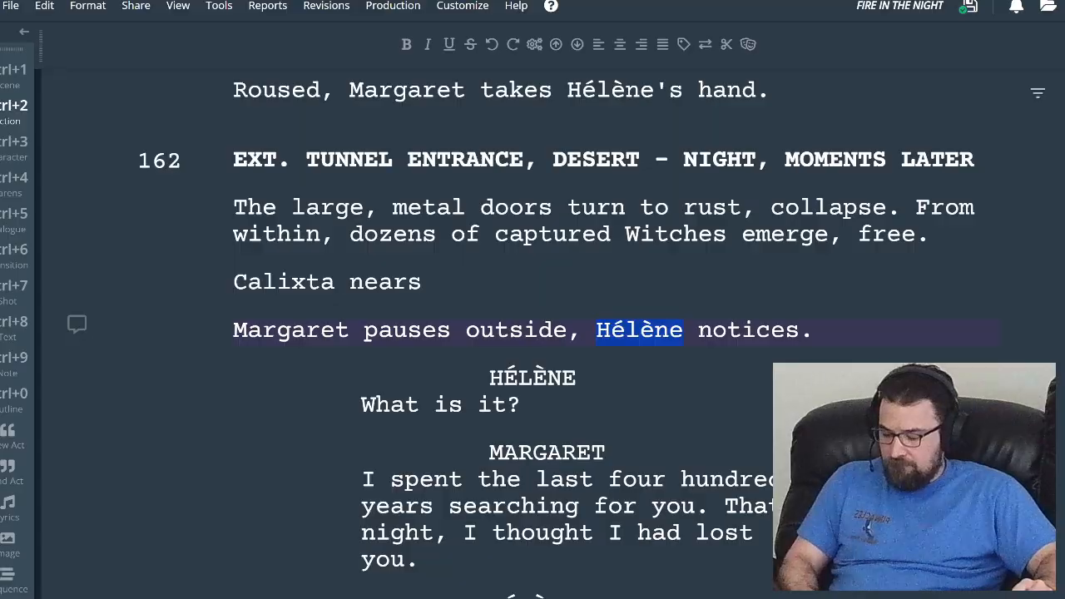
type("Hélène")
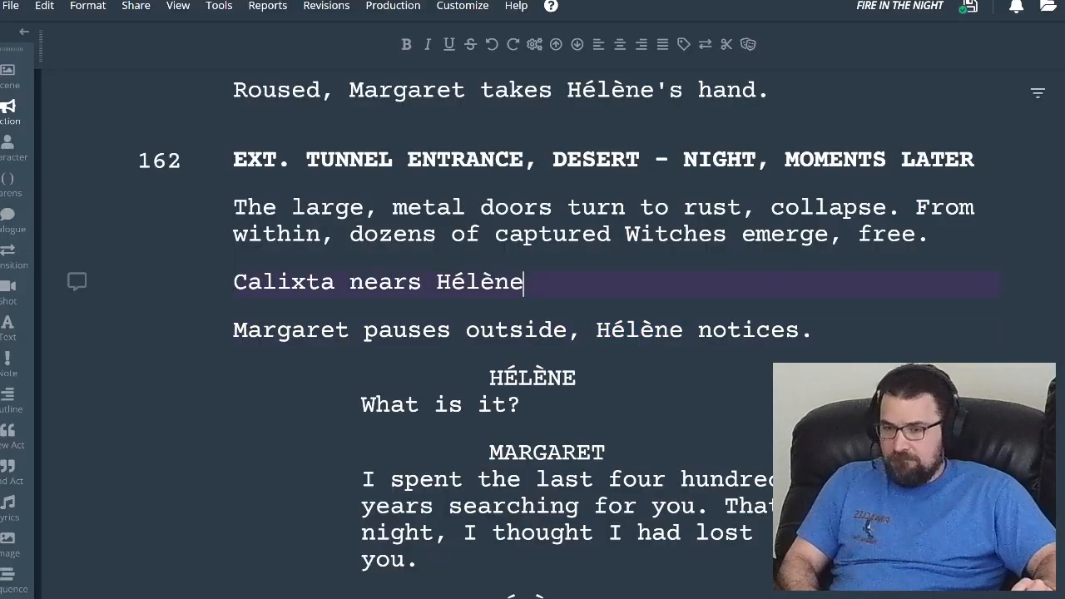
type(".")
- Below that action, add a dialogue block for CALIXTA reading "What do we do now that Seraphina's gone?"
key("Return")
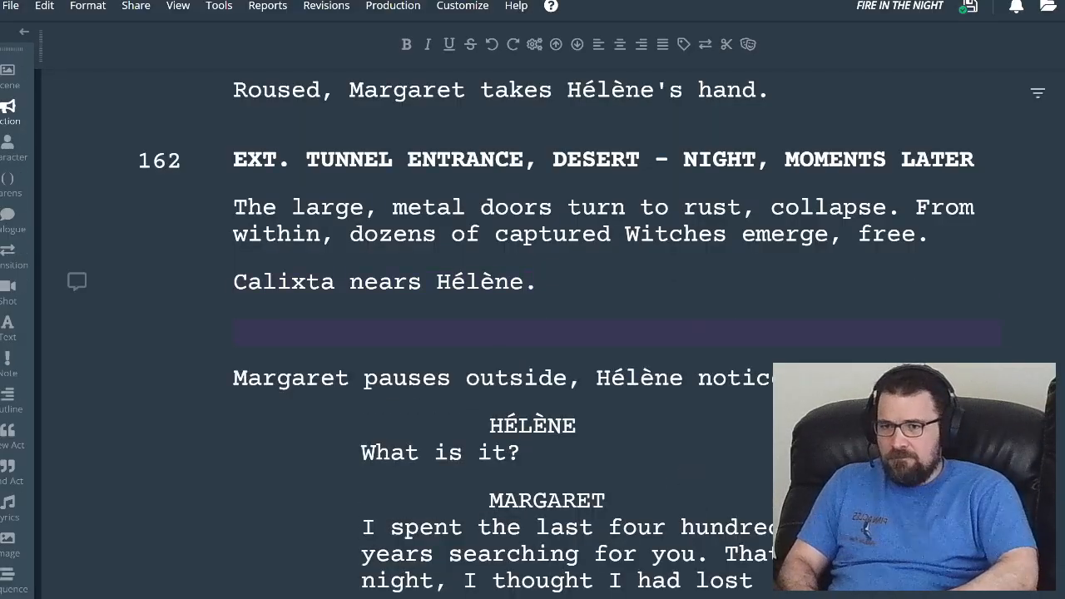
key("Tab")
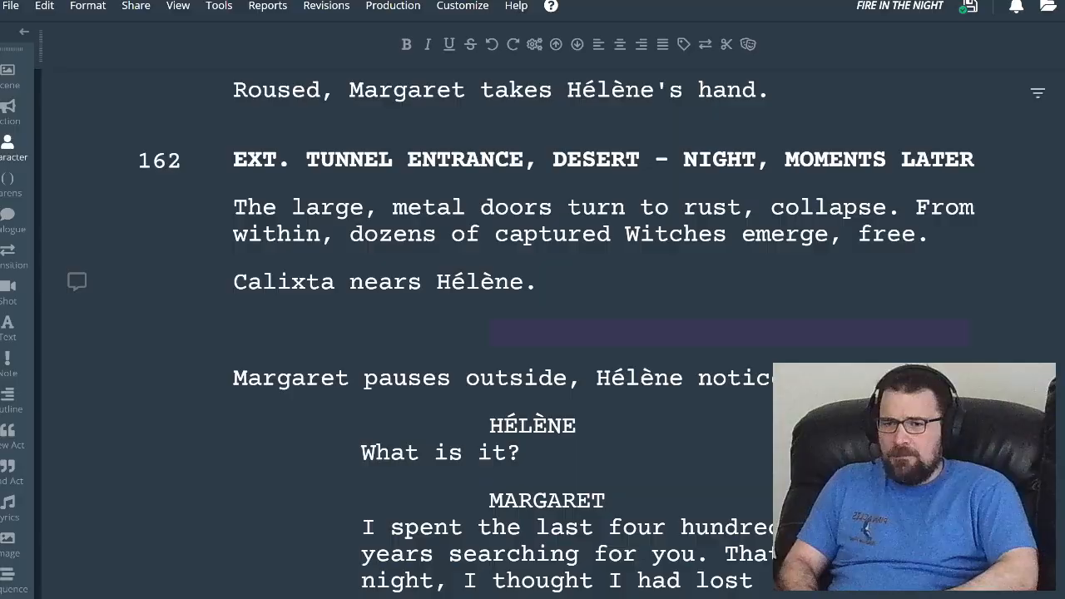
type("CAL")
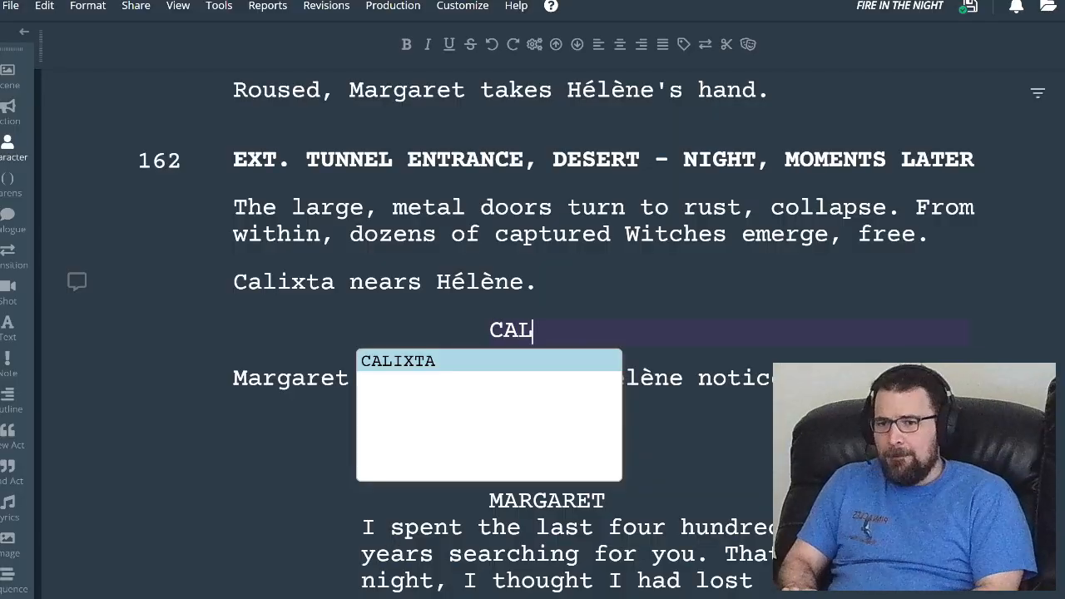
key("Return")
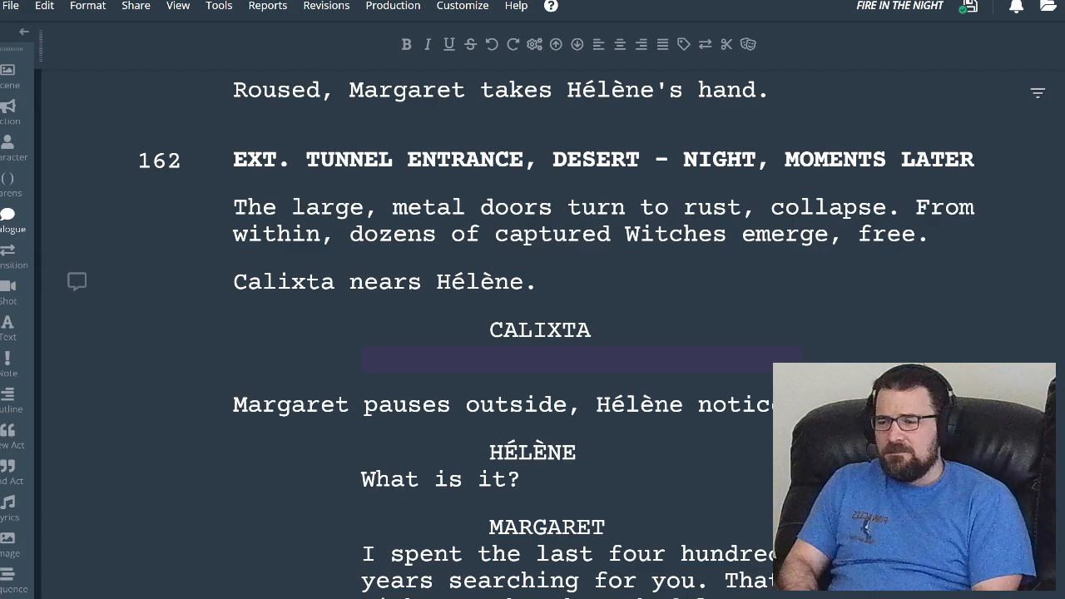
type("What do we do now that Seraphina")
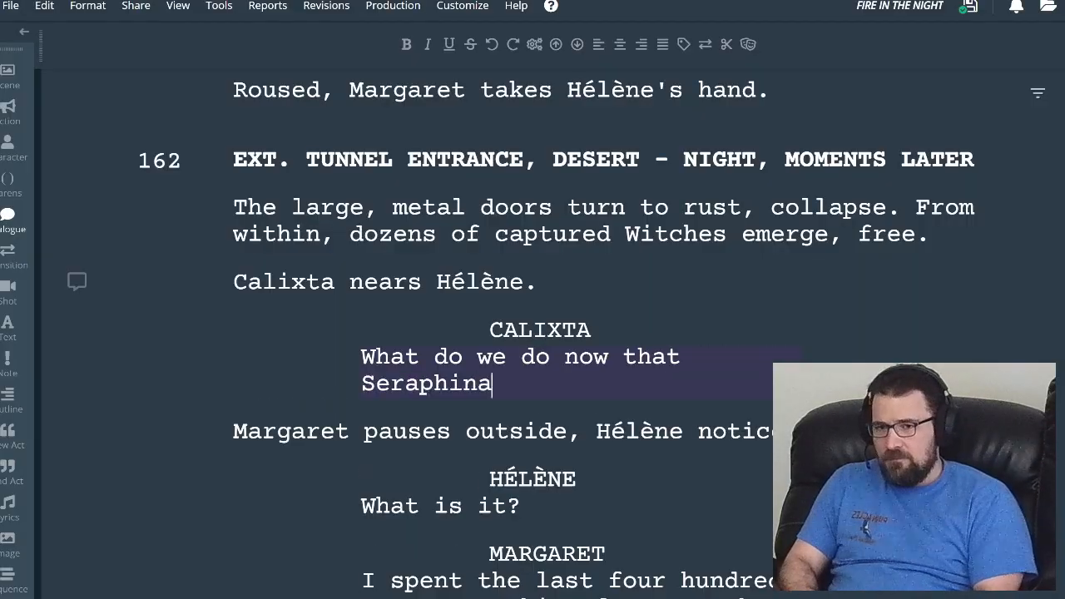
type("'s gone?")
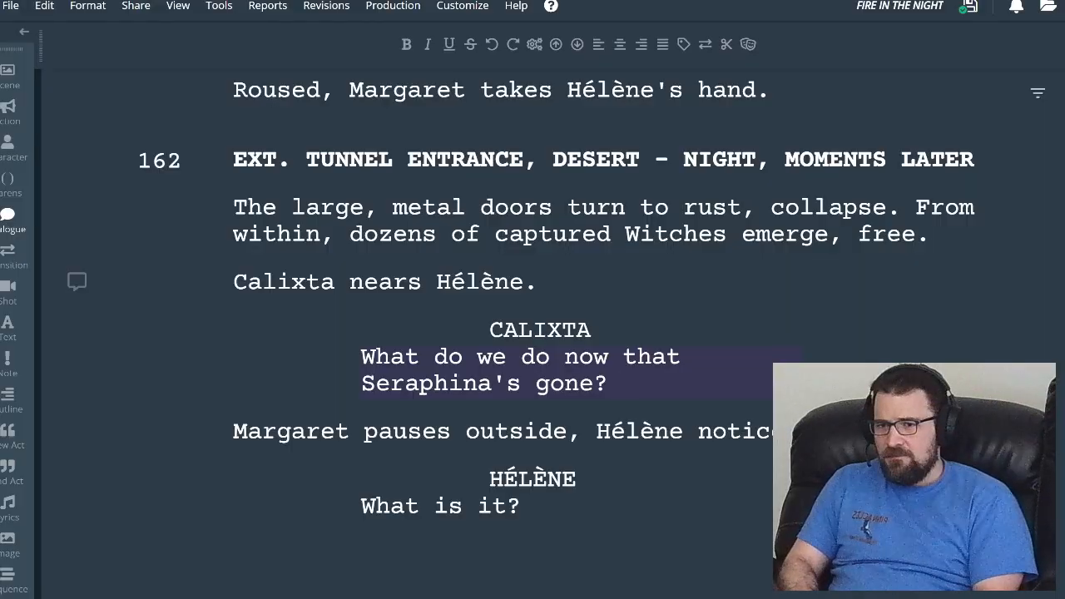
- Add HÉLÈNE as the next speaker and begin her reply with "We start by making sure no one else ever finds what"
key("Return")
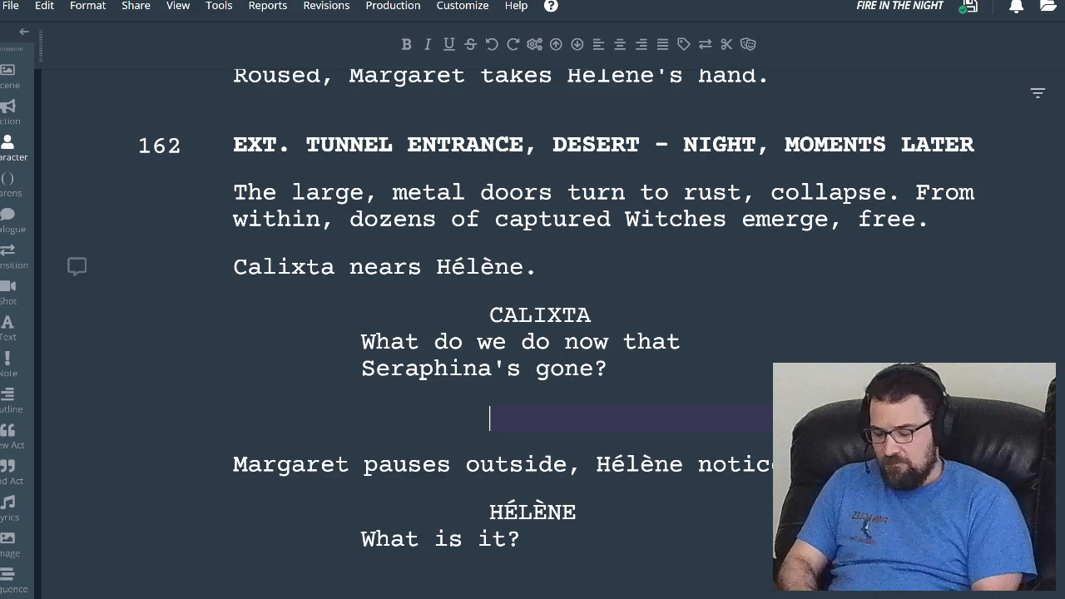
type("H")
key("Return")
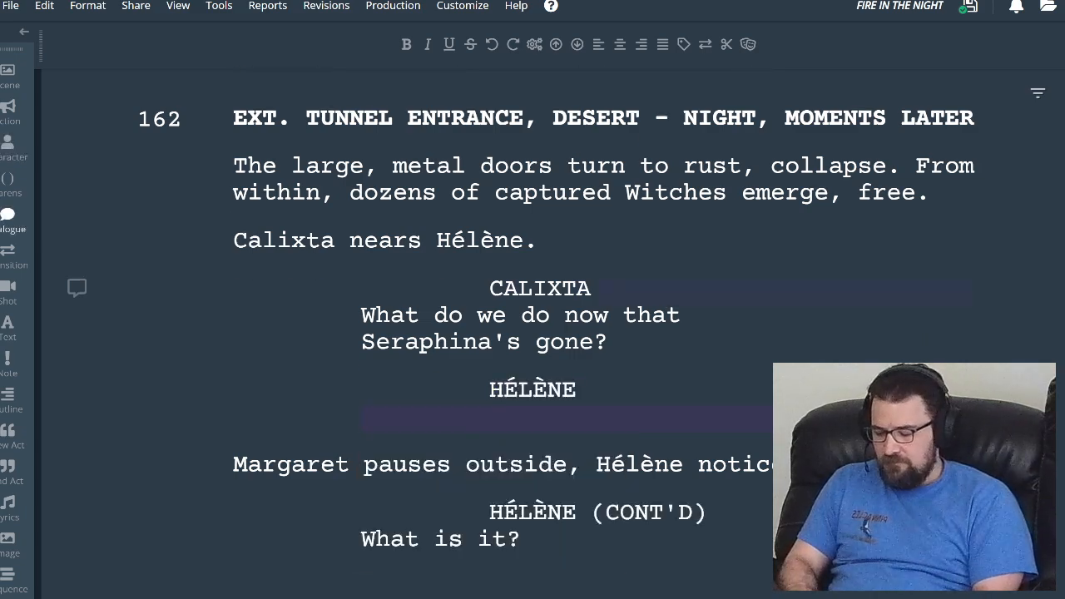
type("WE")
key("BackSpace")
key("BackSpace")
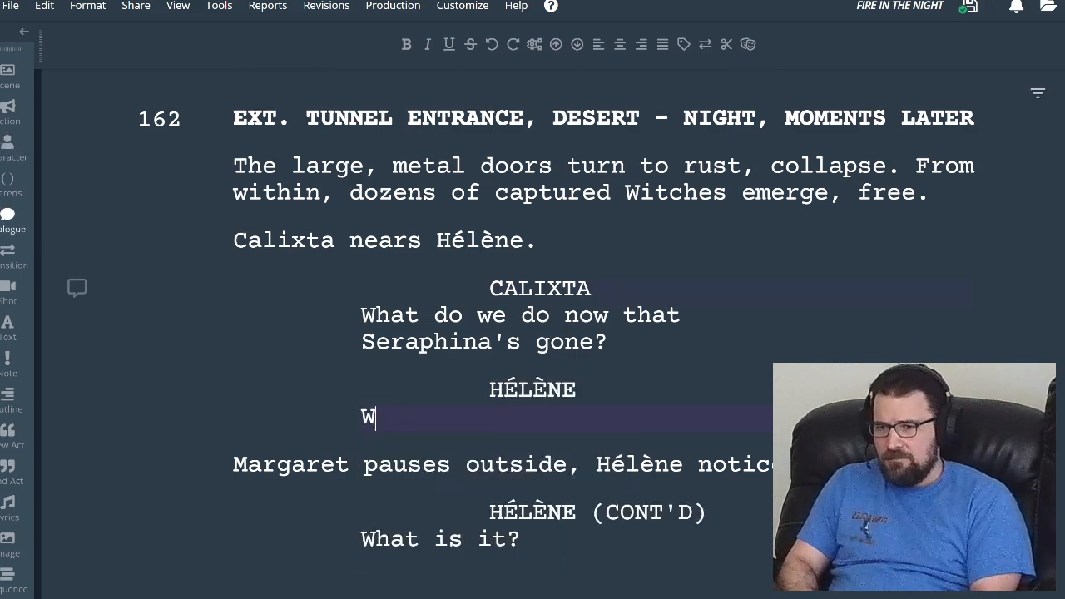
type("e start ")
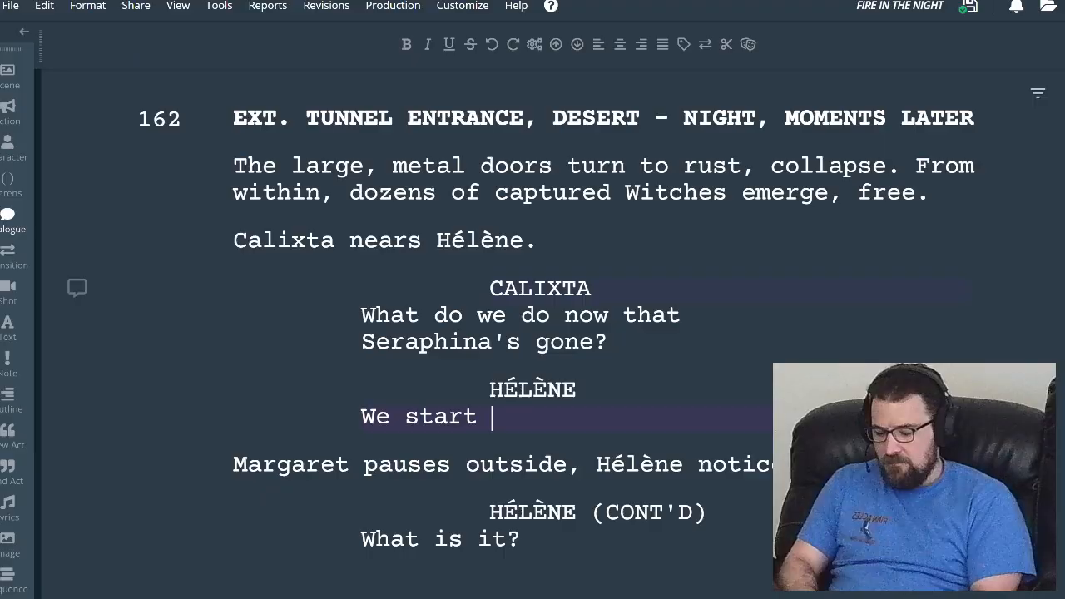
type("by making sure ")
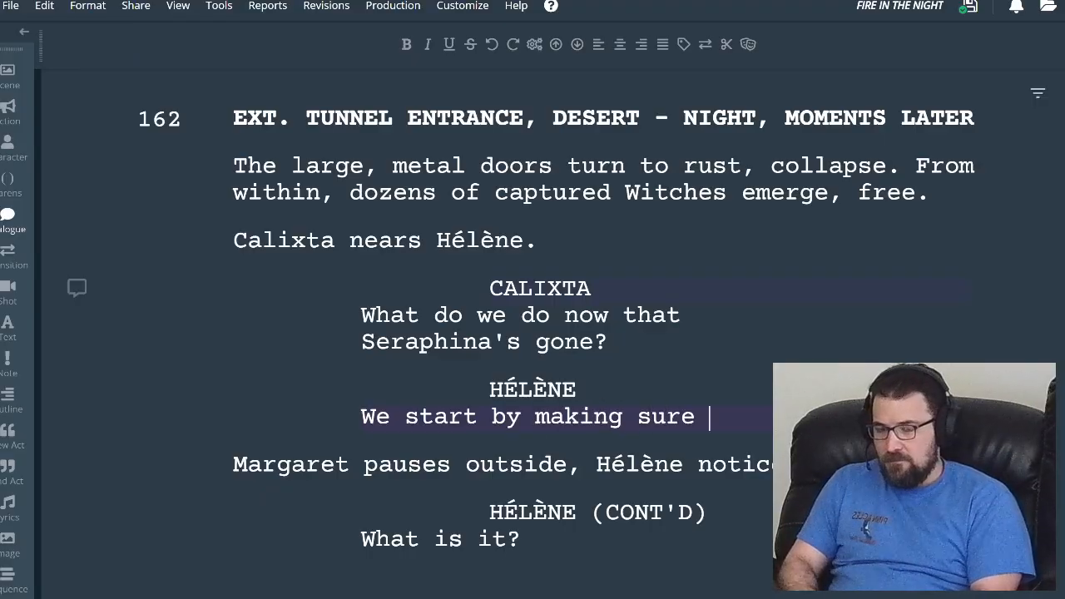
type("no on")
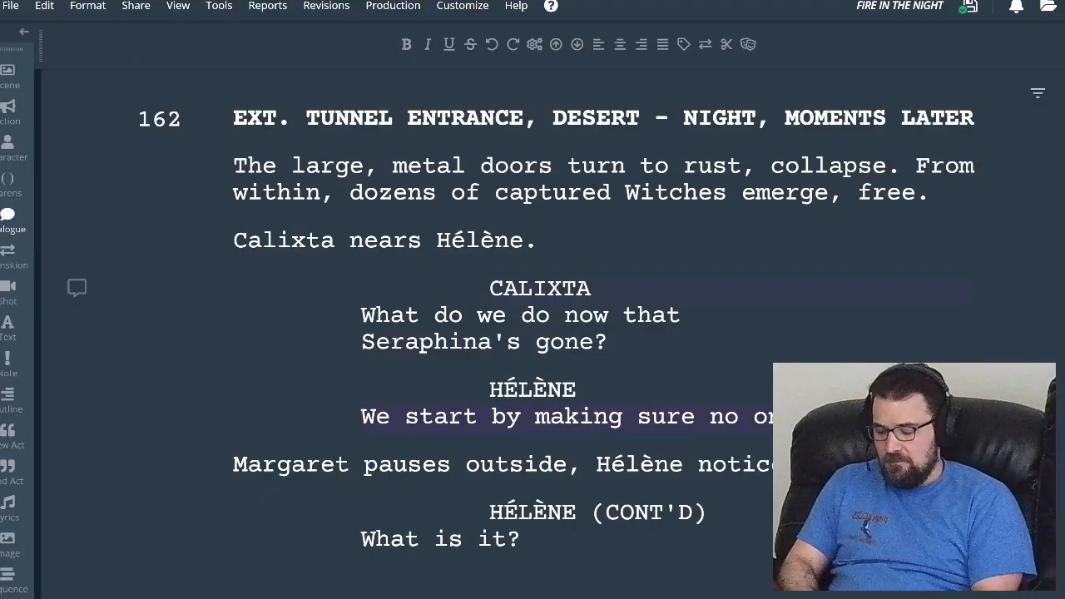
type("else ever")
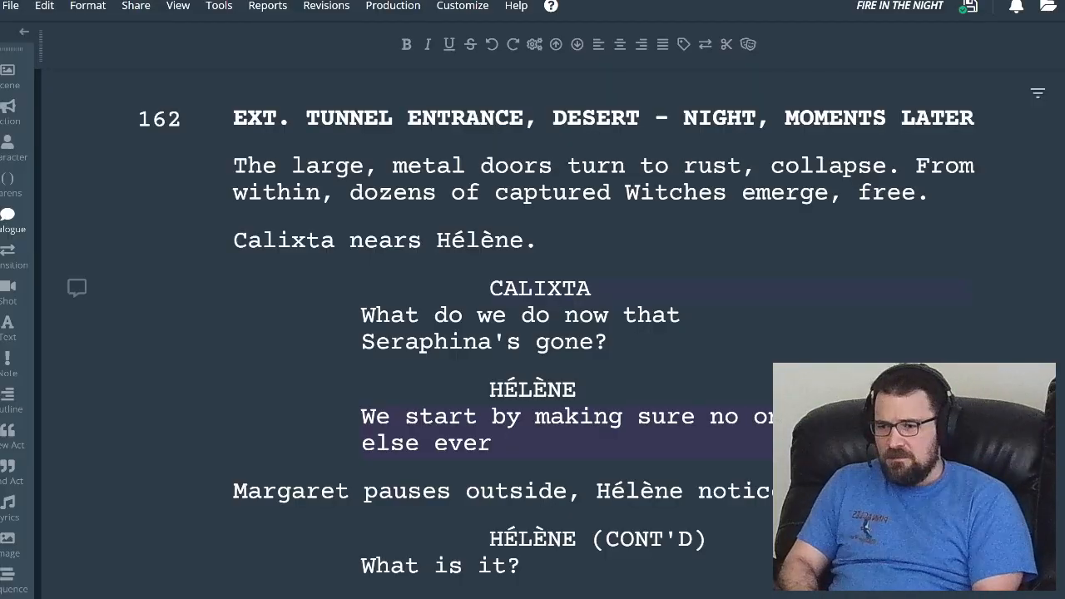
type(" fin")
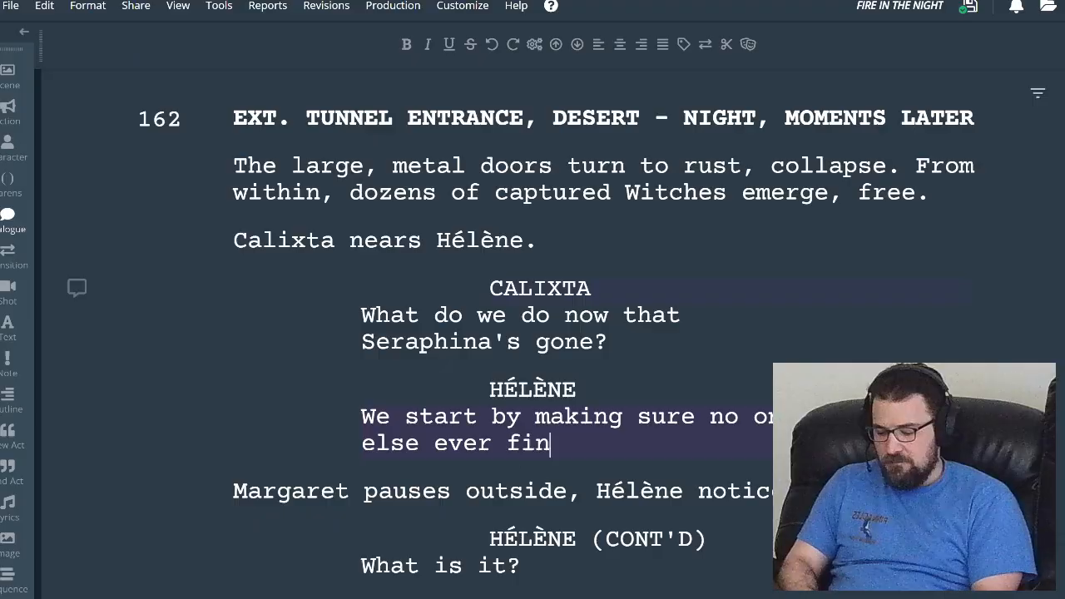
type("ds what the")
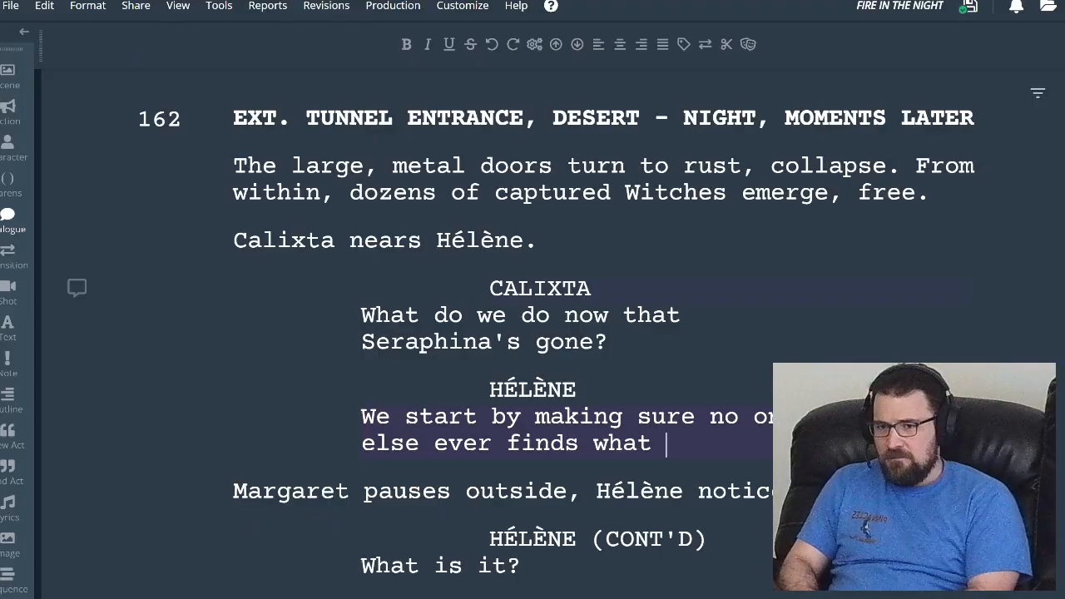
key("BackSpace")
key("BackSpace")
key("BackSpace")
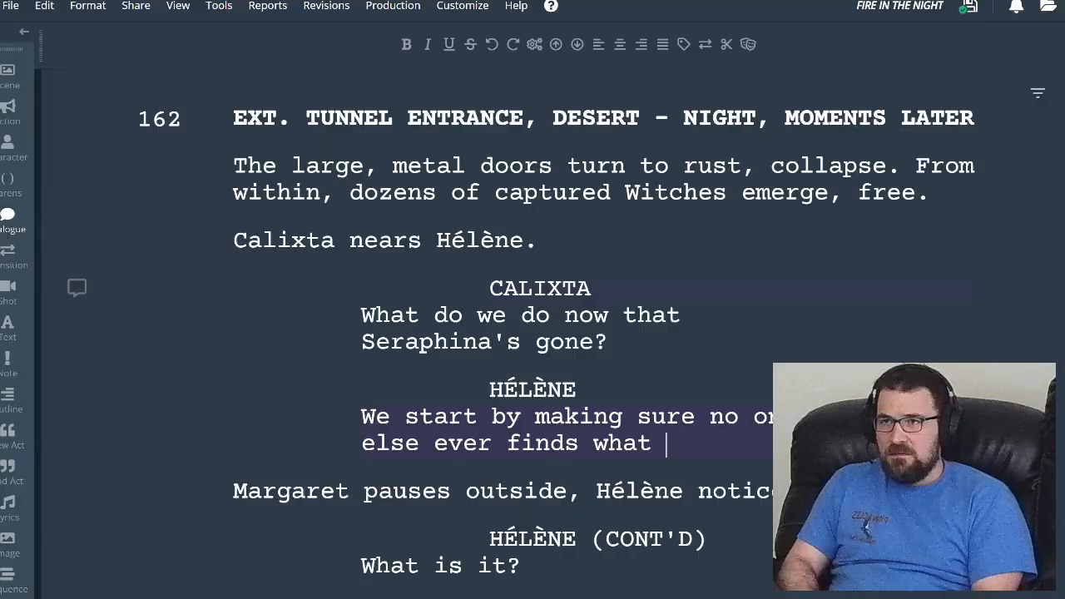
- Complete Hélène's reply with "the Hunters were building here. Bury it."
type("the h")
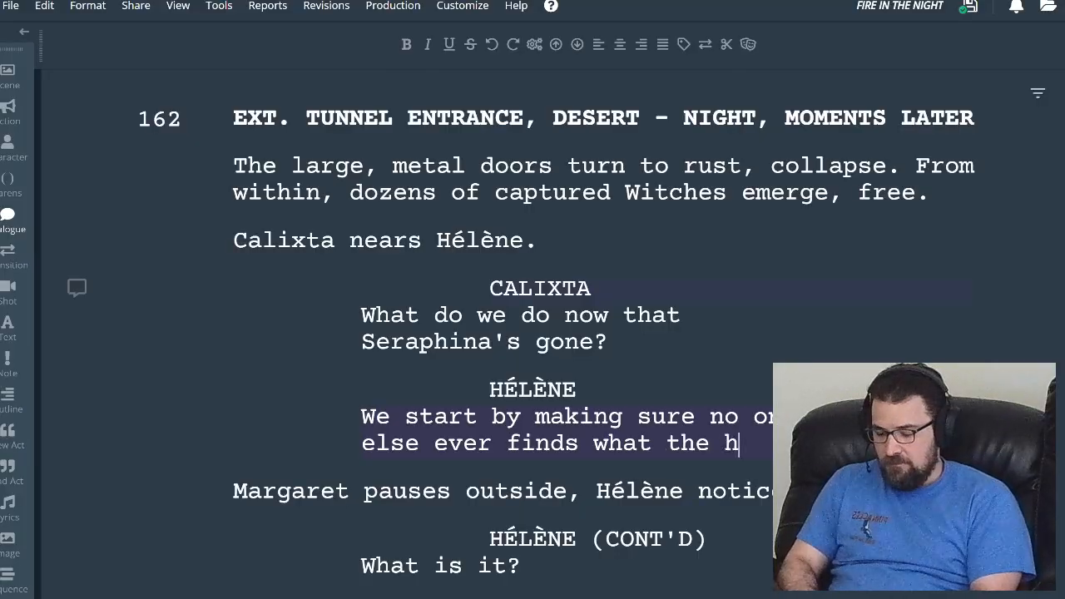
key("BackSpace")
type("Hunters we")
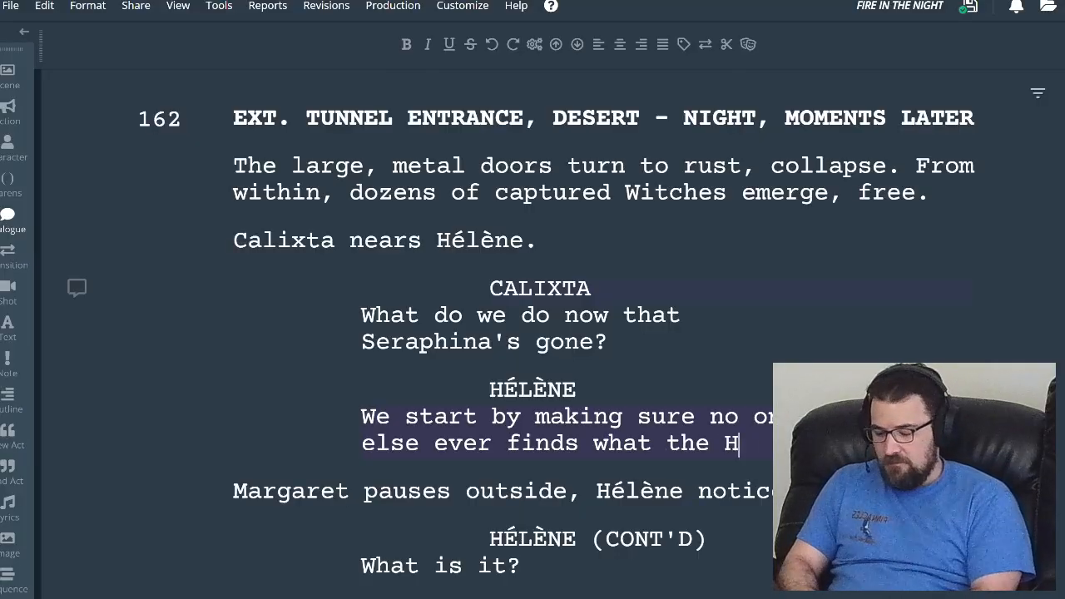
type("re ")
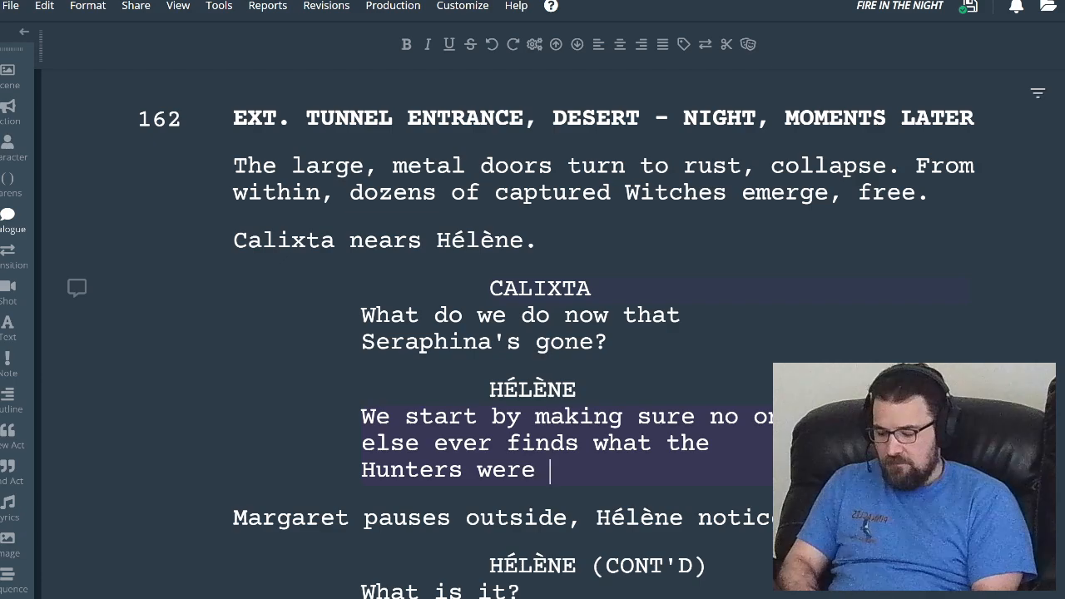
type("building ")
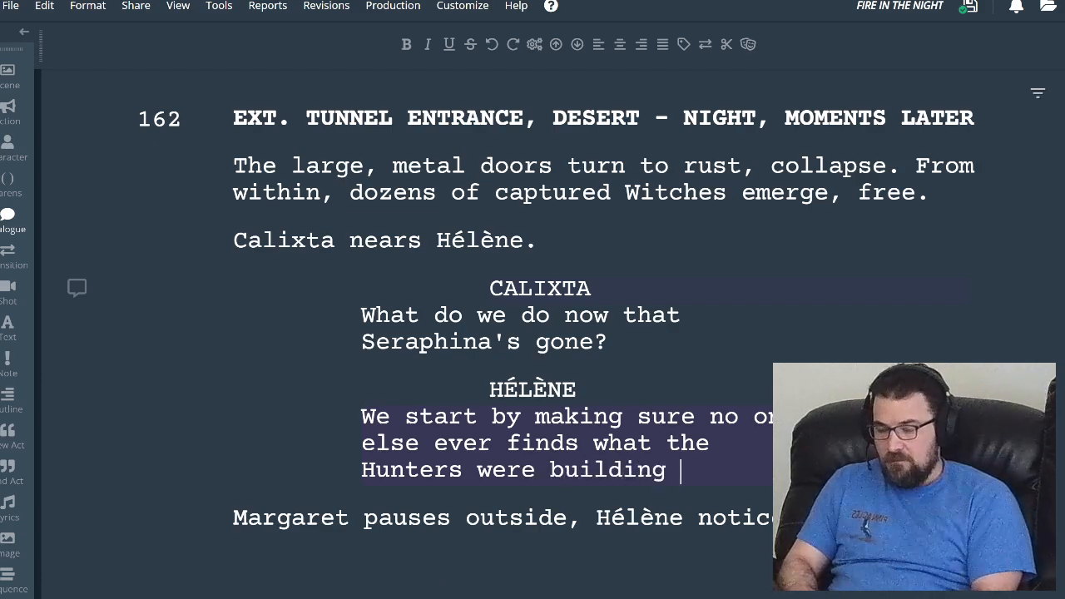
type("here. I")
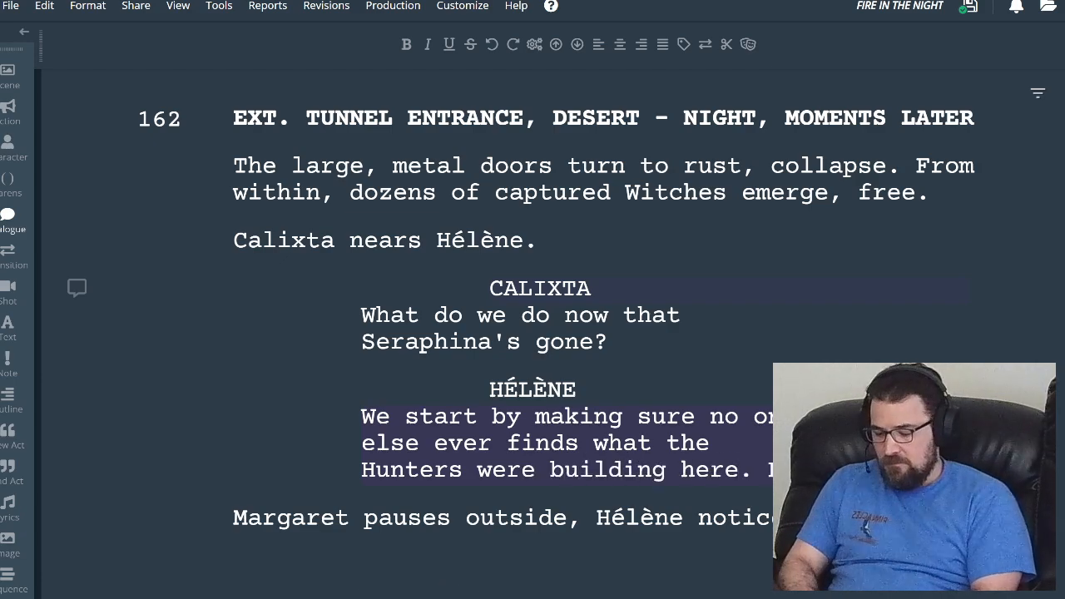
type("ury it.")
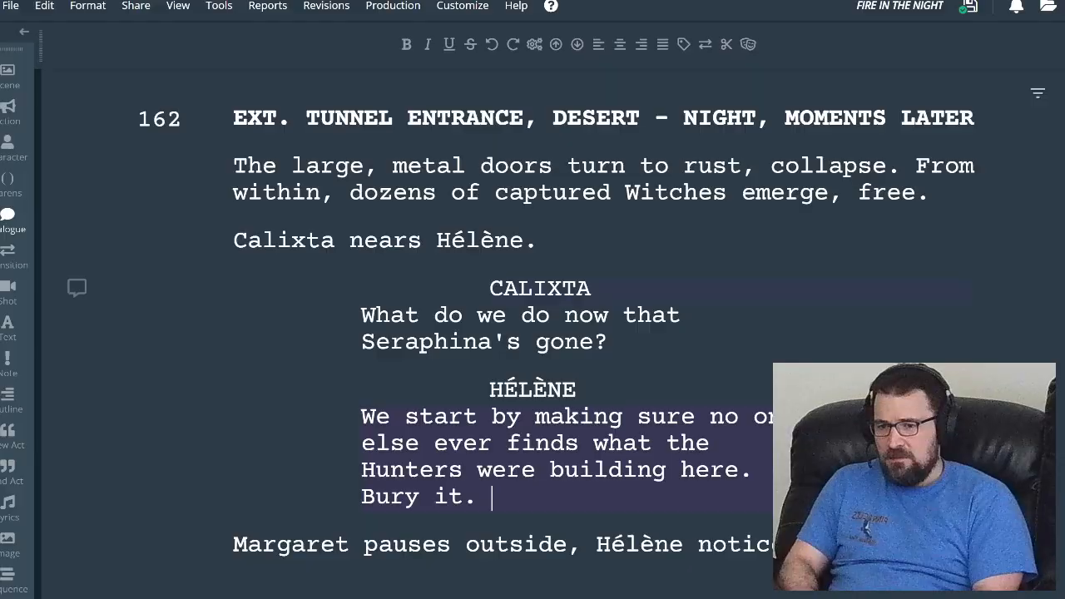
- Add the action line "Understanding Calixta nods." after Hélène's reply
key("Return")
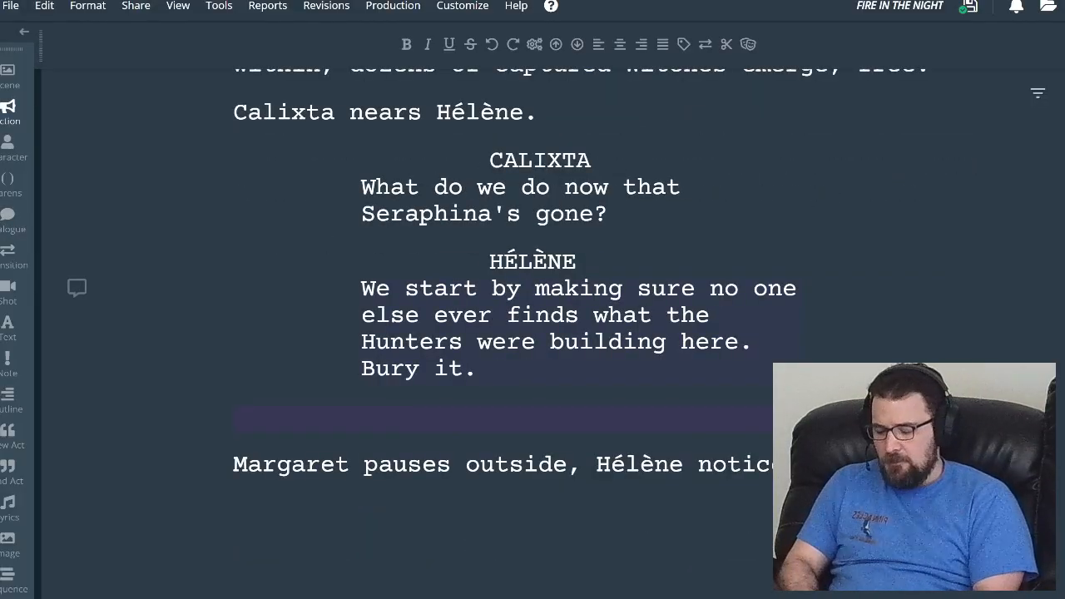
type("Und")
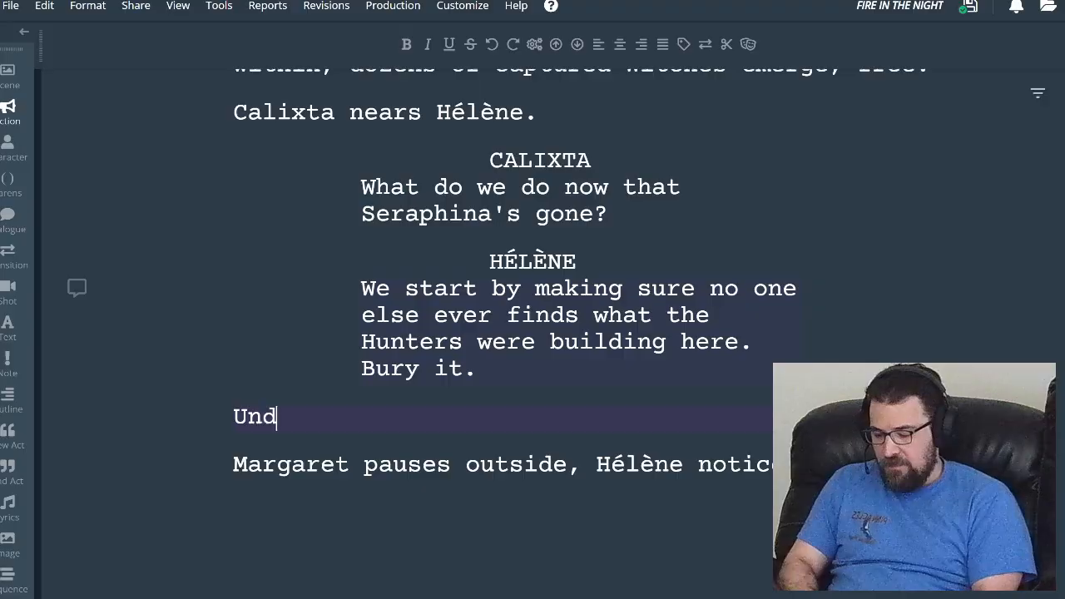
type("erstanding ")
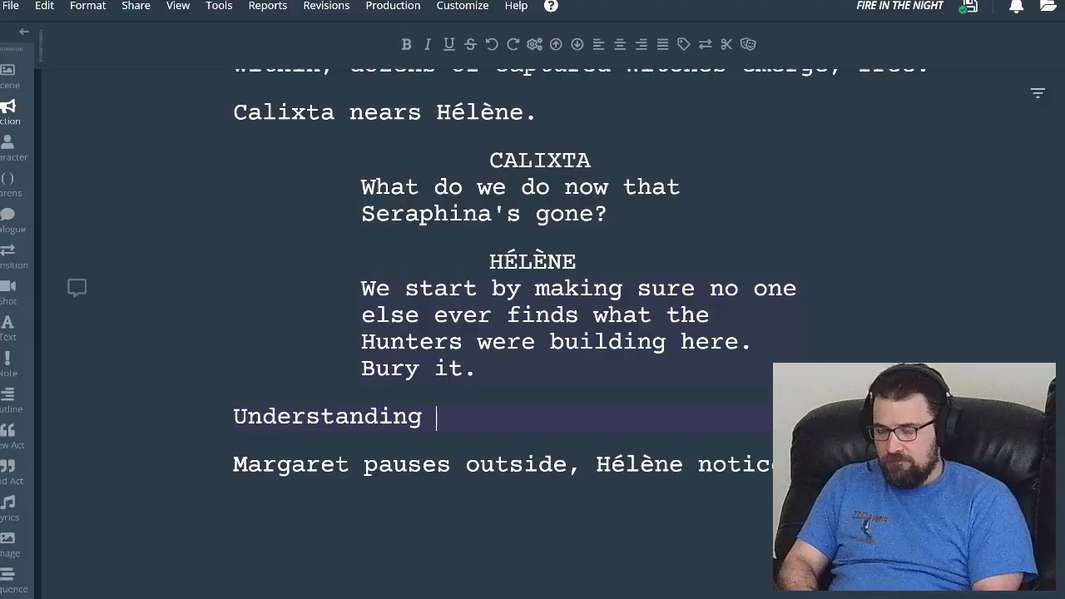
type("Calixta")
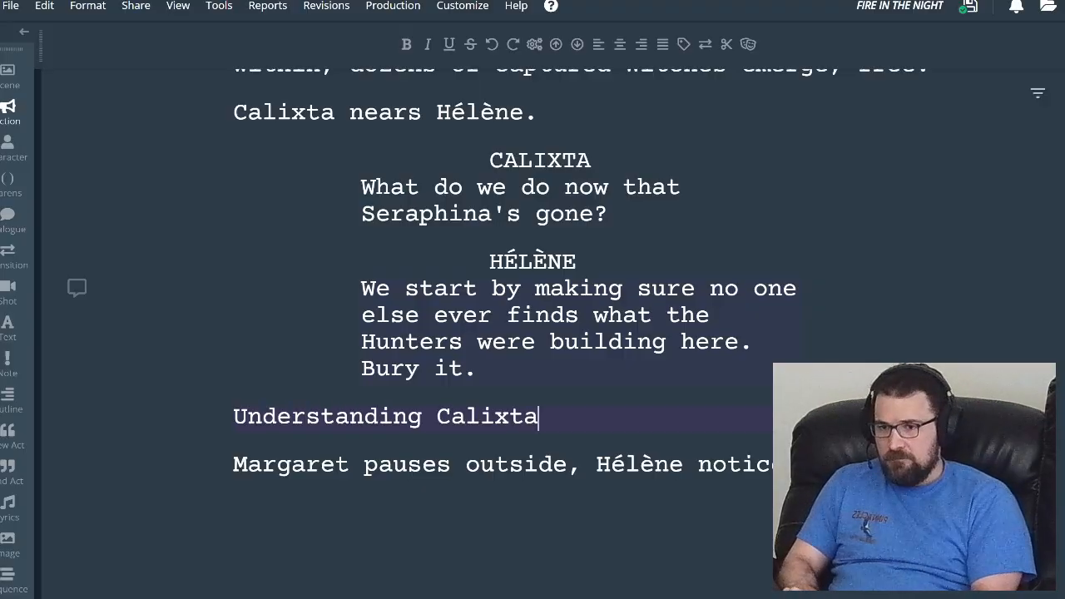
type(" nods.")
- Insert a comma after "Understanding" in the action line about Calixta nodding
key("Left")
key("Left")
key("Left")
key("Left")
key("Left")
key("Left")
key("Left")
key("Left")
key("Left")
key("Left")
key("Left")
key("Left")
key("Left")
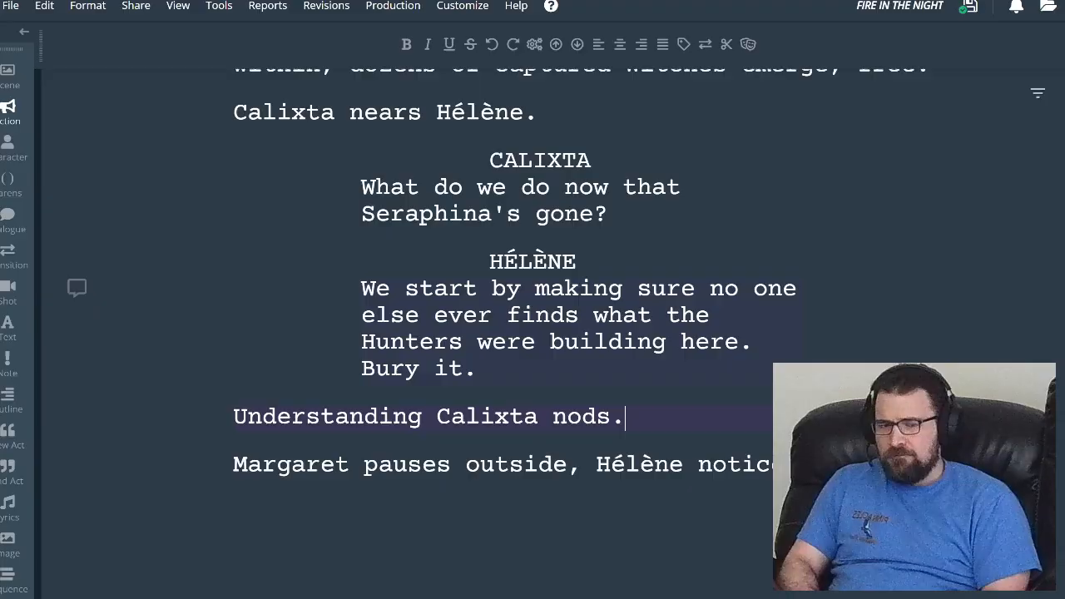
key("Left")
key("Left")
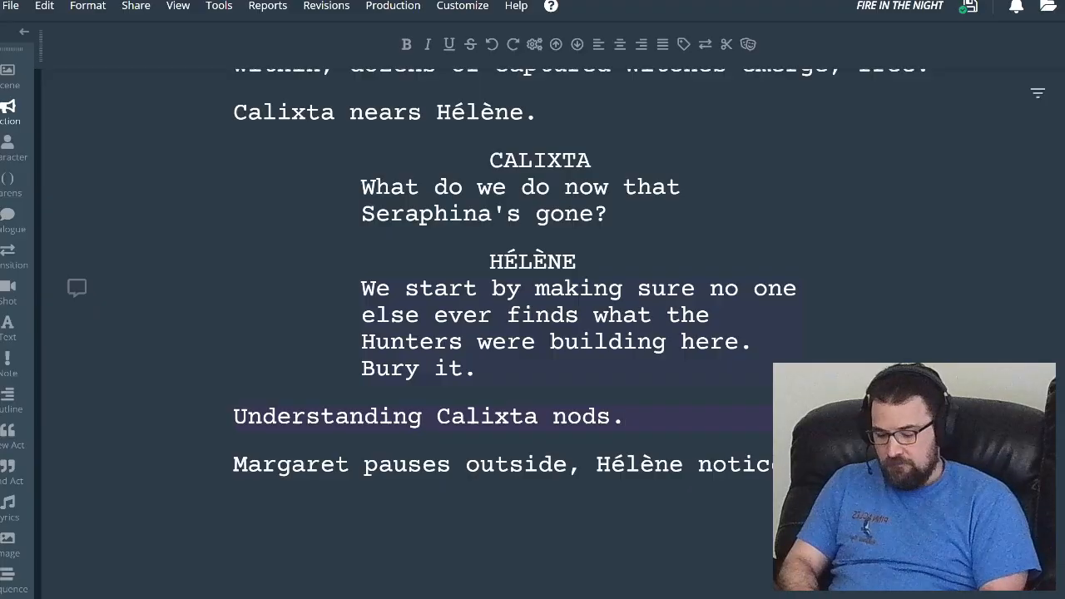
type(",")
key("Right")
key("Right")
key("Right")
key("Right")
key("Right")
key("Right")
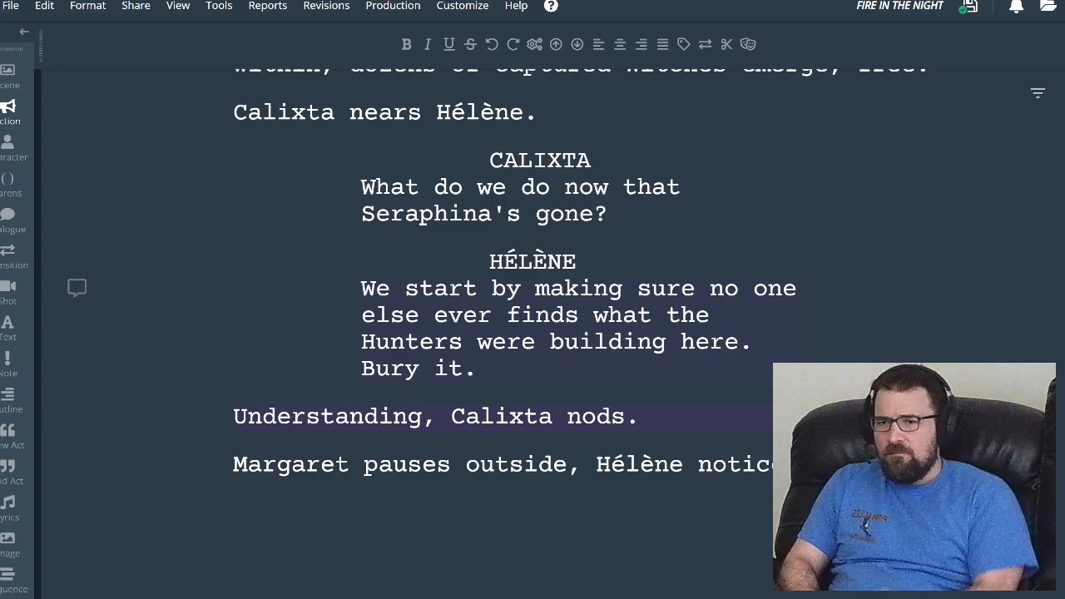
- Extend the action line after "Calixta nods." with "She nears the opening to the"
scroll(532, 333, "up", 2)
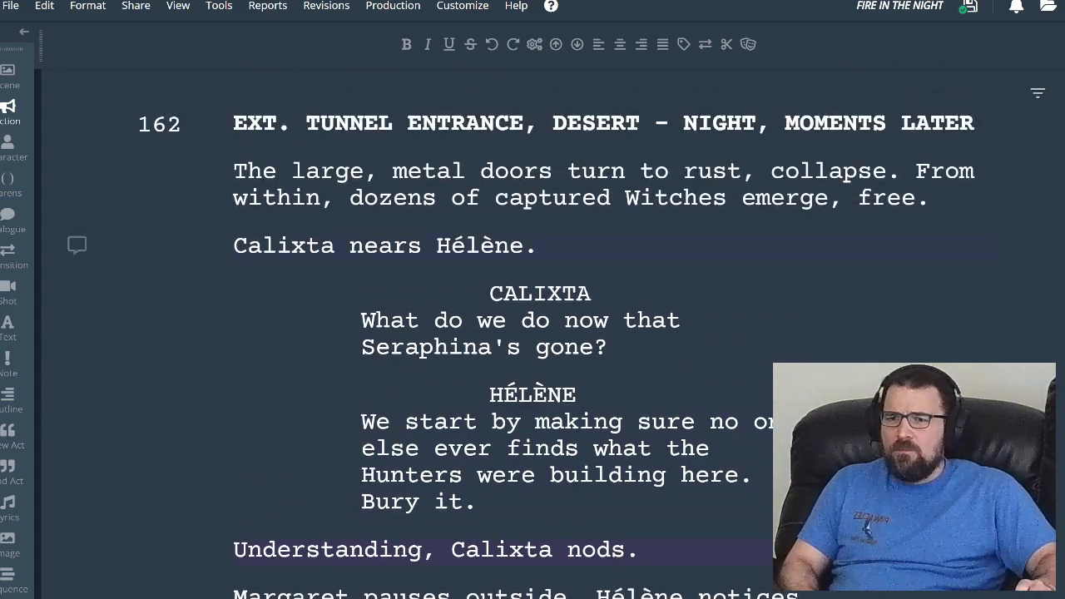
scroll(532, 333, "down", 2)
scroll(533, 333, "up", 2)
scroll(532, 333, "down", 2)
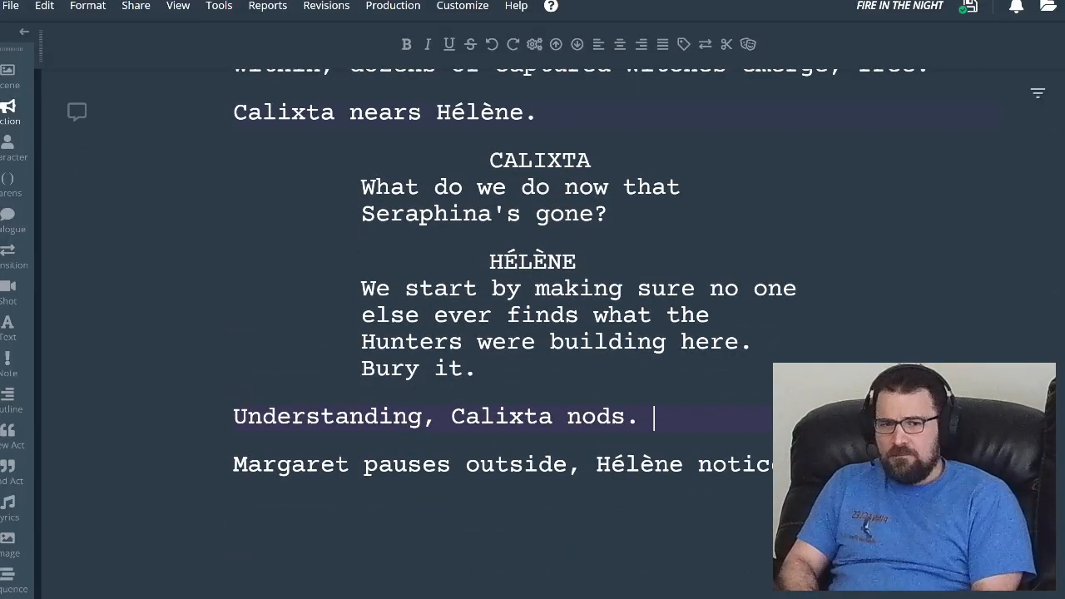
type("She ")
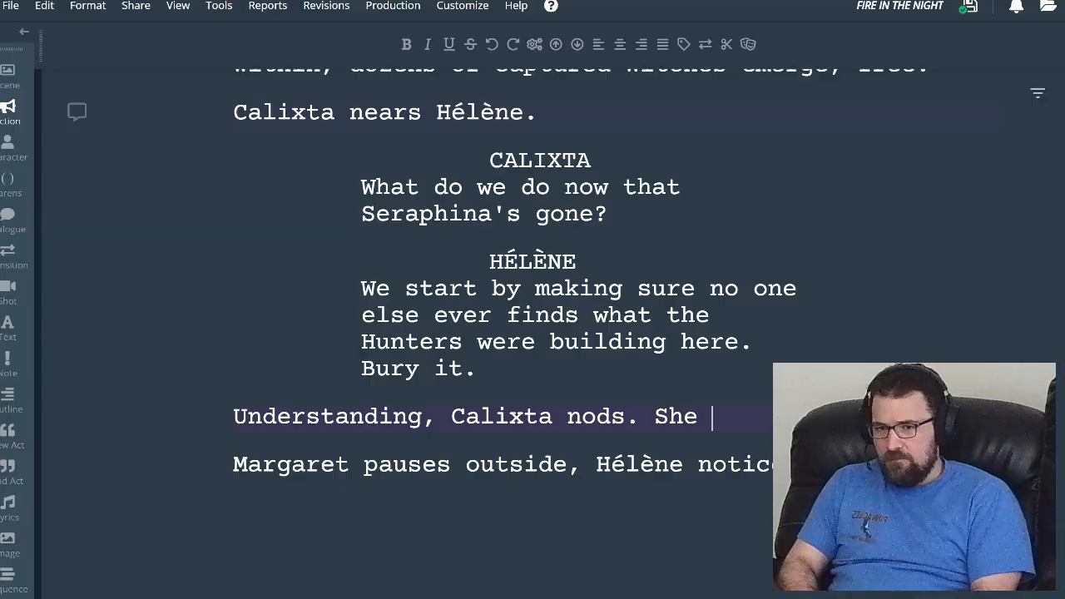
type("near")
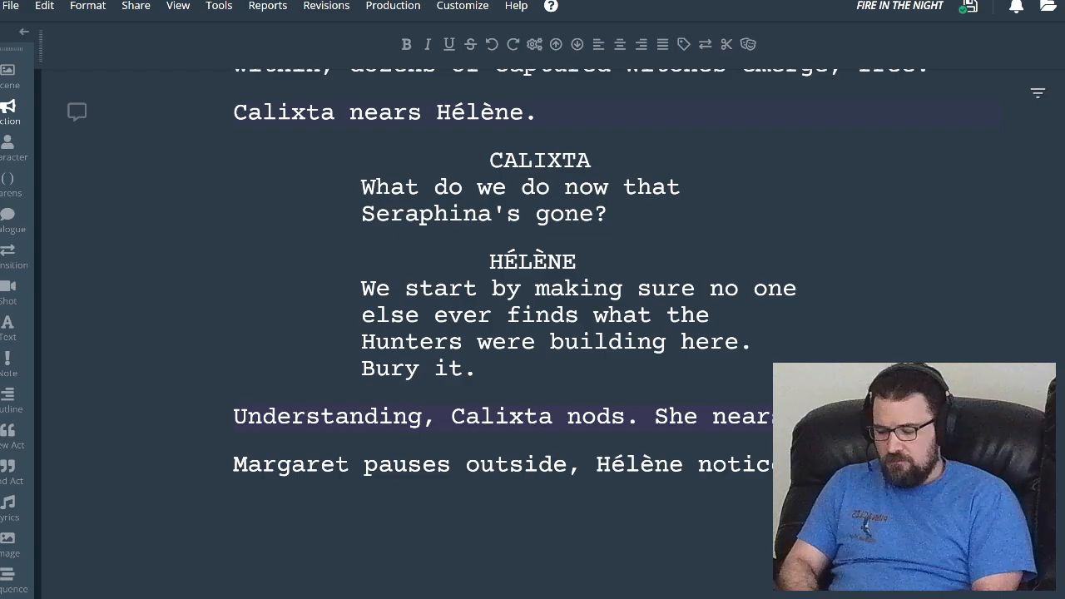
type("to the")
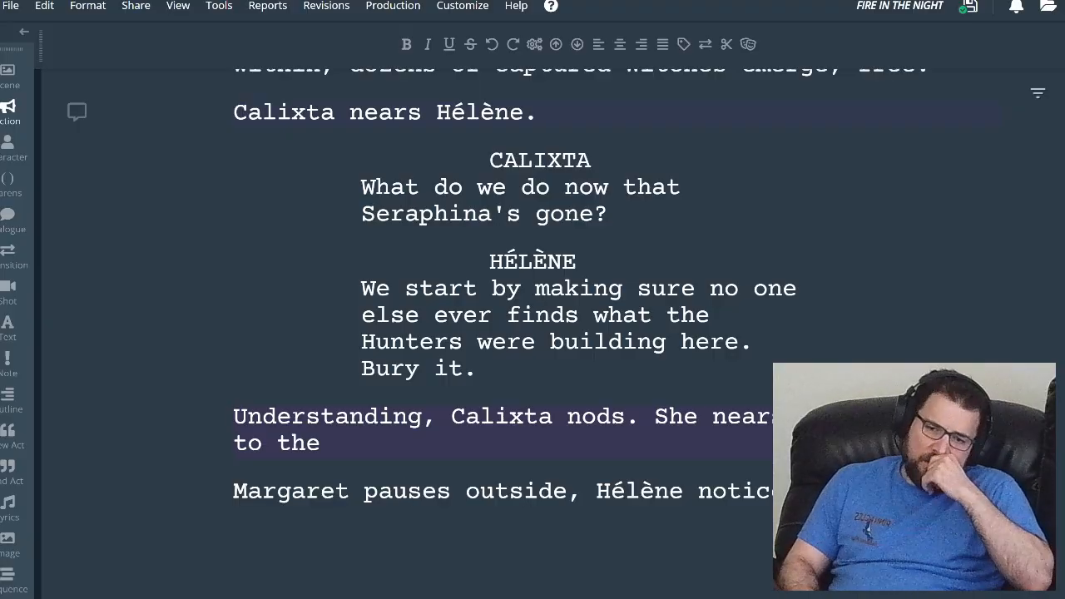
- Remove "to the" after "opening" and continue the action line with ", moves her hands in a"
scroll(532, 332, "up", 2)
scroll(532, 333, "up", 4)
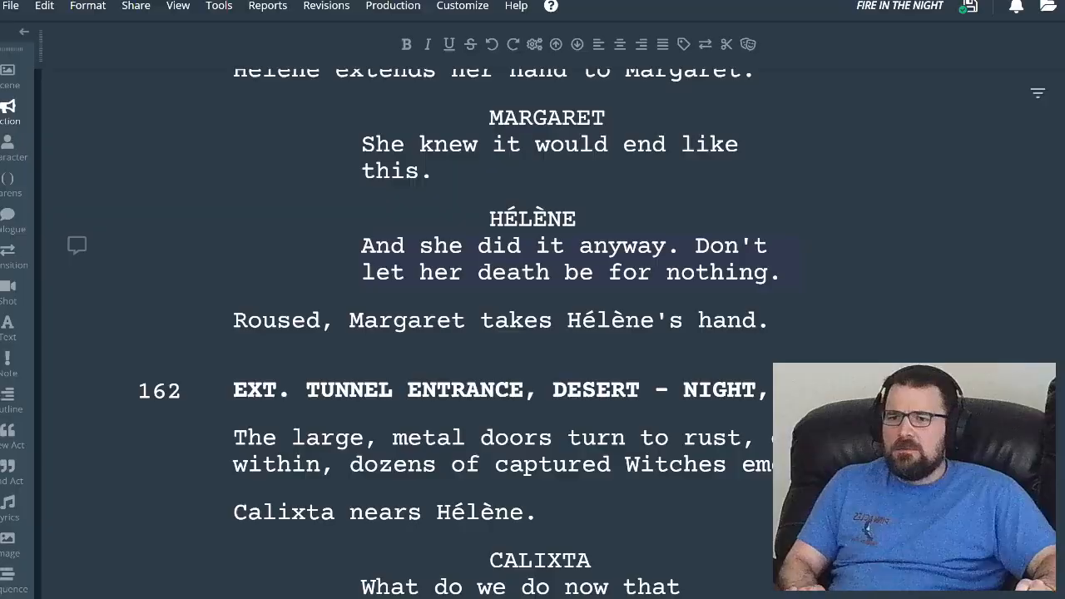
scroll(532, 333, "up", 20)
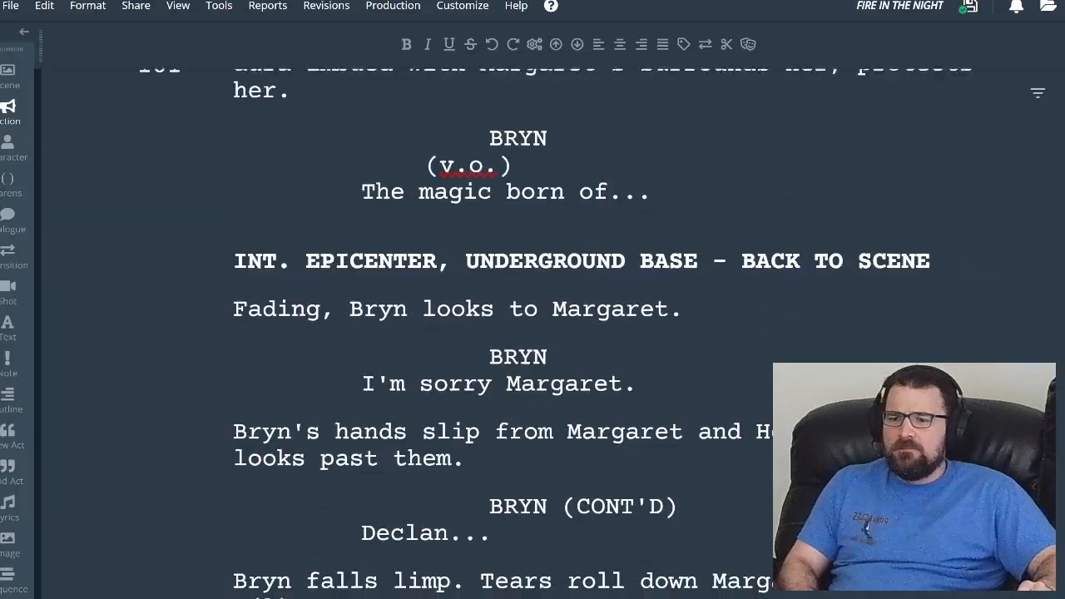
scroll(533, 333, "down", 5)
scroll(532, 333, "down", 15)
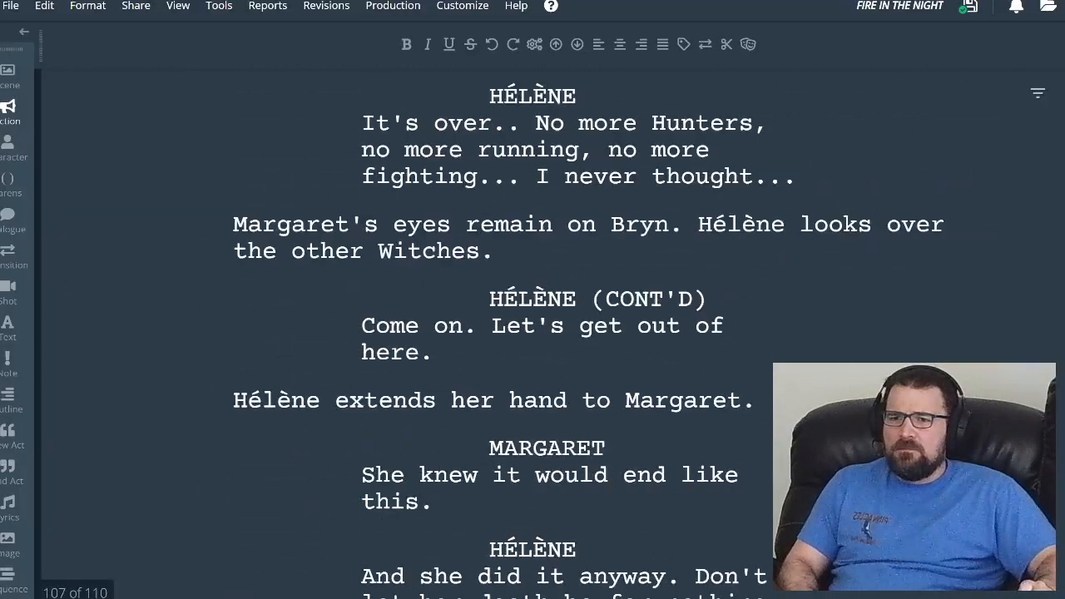
scroll(532, 332, "up", 4)
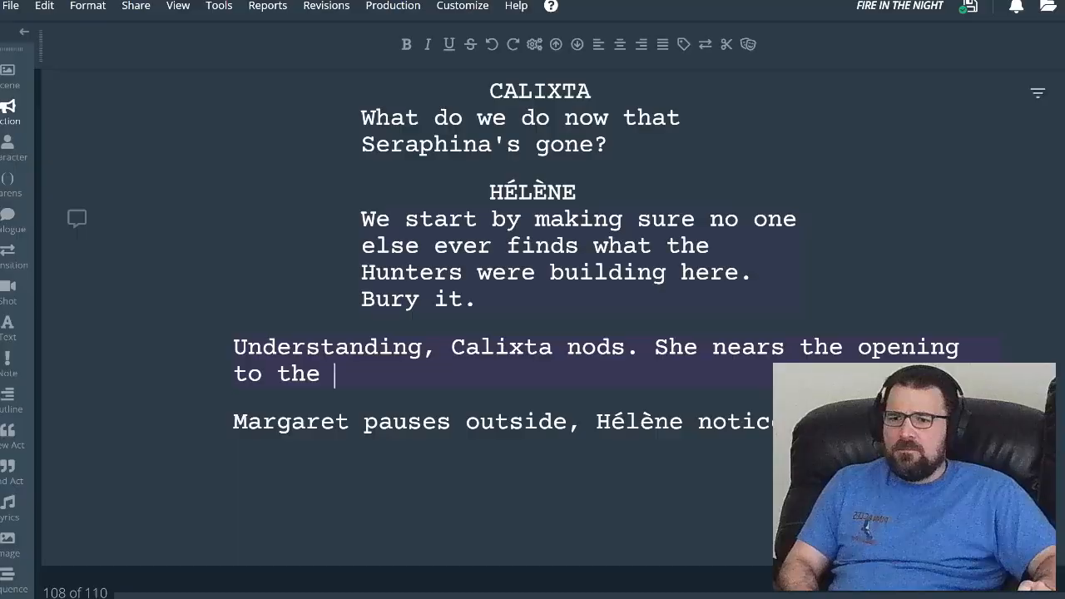
key("BackSpace")
key("BackSpace")
key("BackSpace")
key("BackSpace")
key("BackSpace")
key("BackSpace")
key("BackSpace")
key("BackSpace")
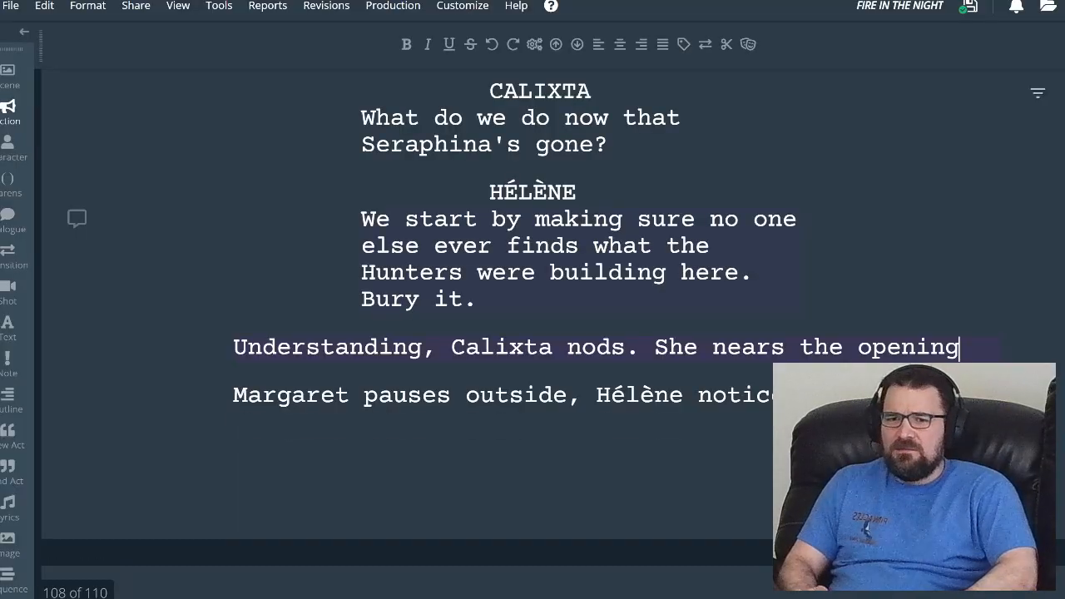
type(".")
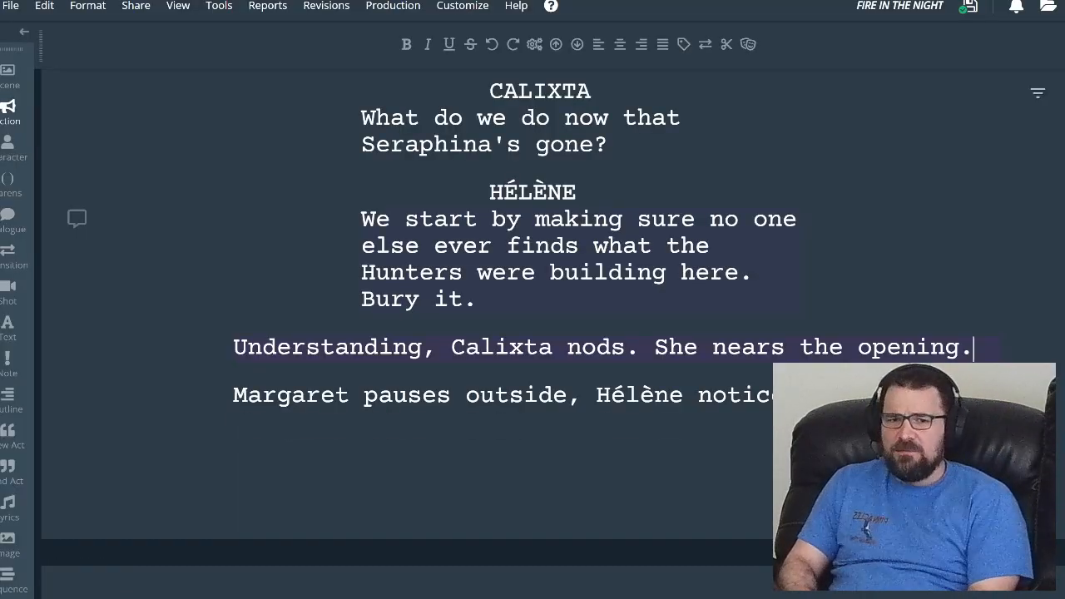
key("BackSpace")
type(",")
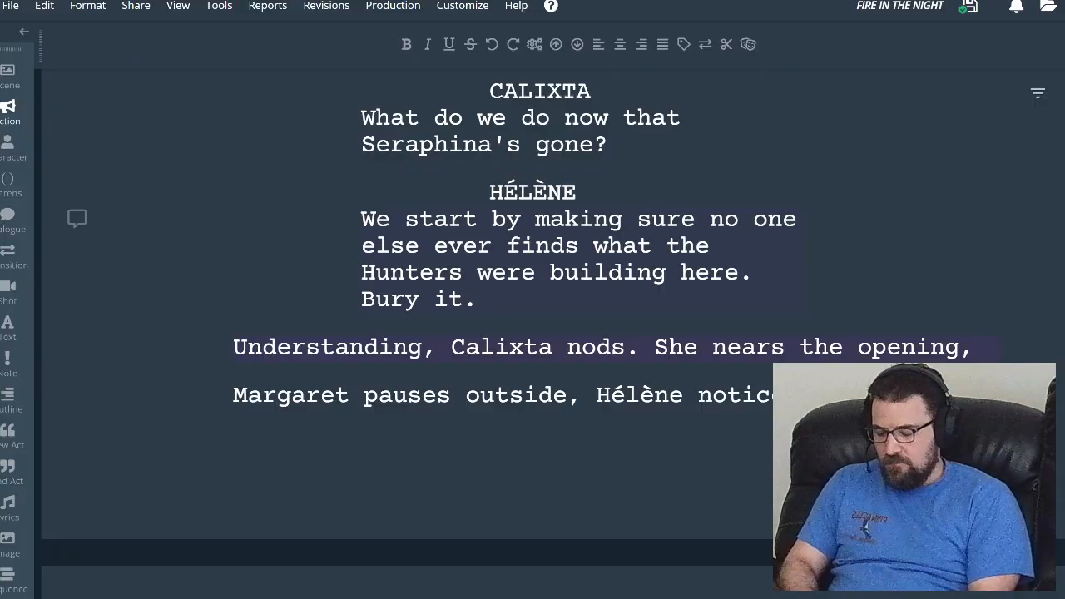
type(" moves her hand")
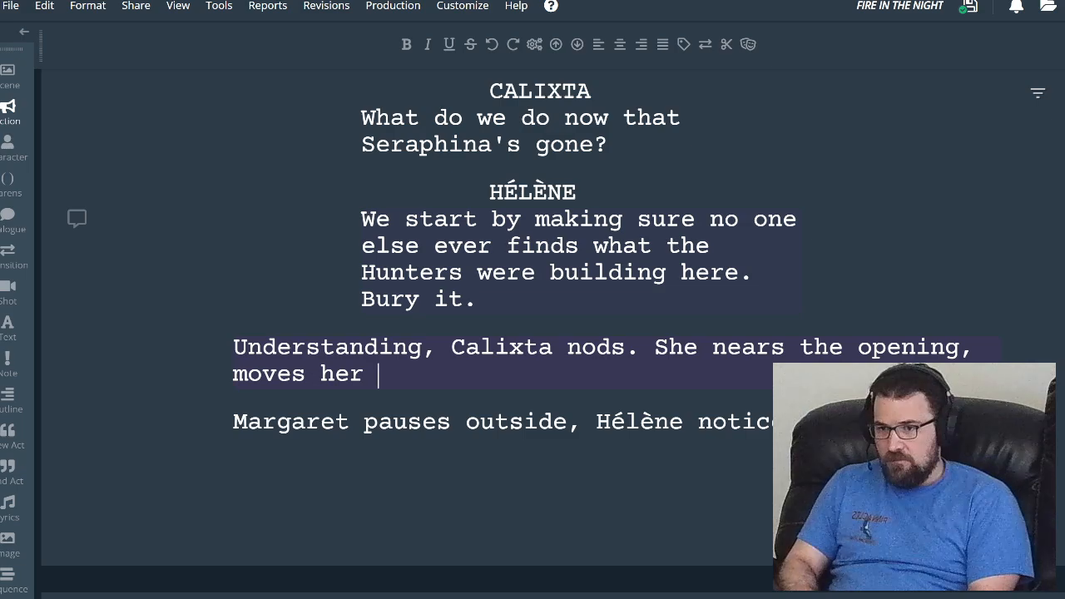
type("s in a")
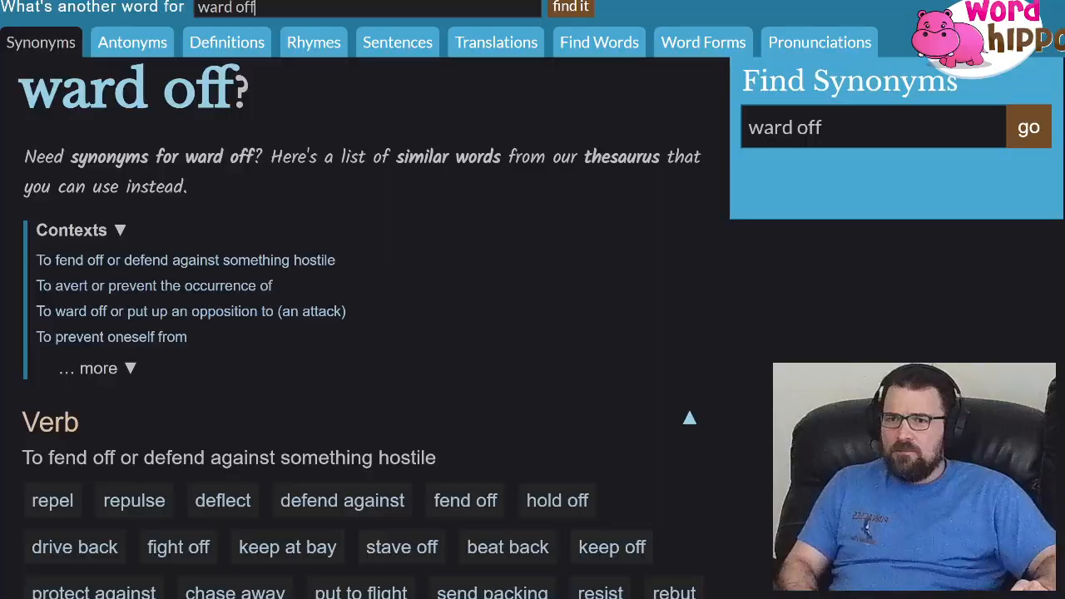
- Look up synonyms for "precise" on WordHippo, focusing on the sense of an exact and particular thing
key("ctrl+shift+Left")
key("ctrl+shift+Left")
type("precise")
key("Return")
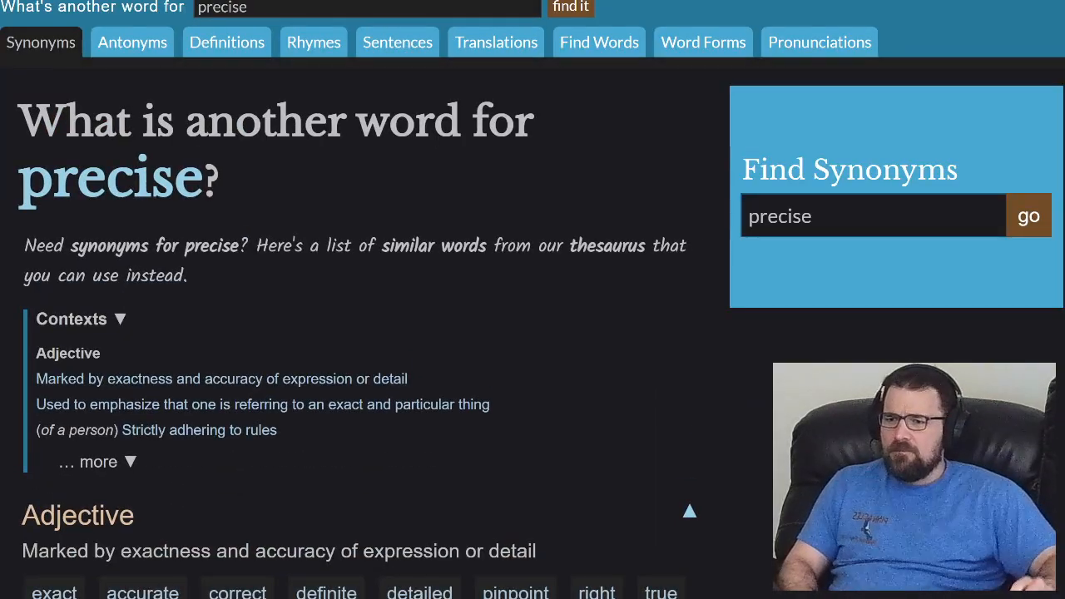
scroll(365, 333, "down", 1)
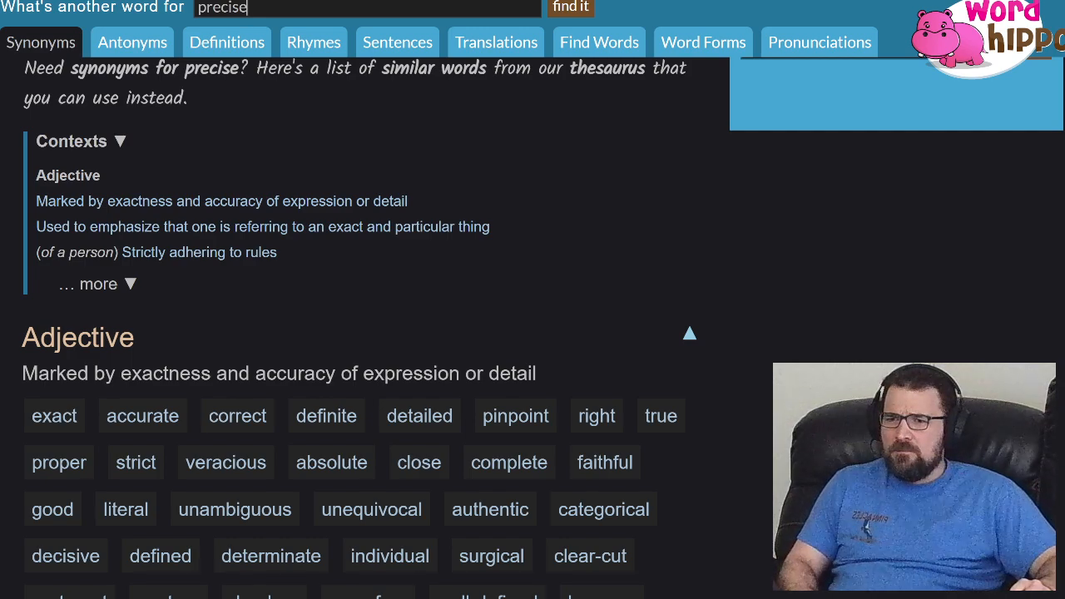
left_click(295, 226)
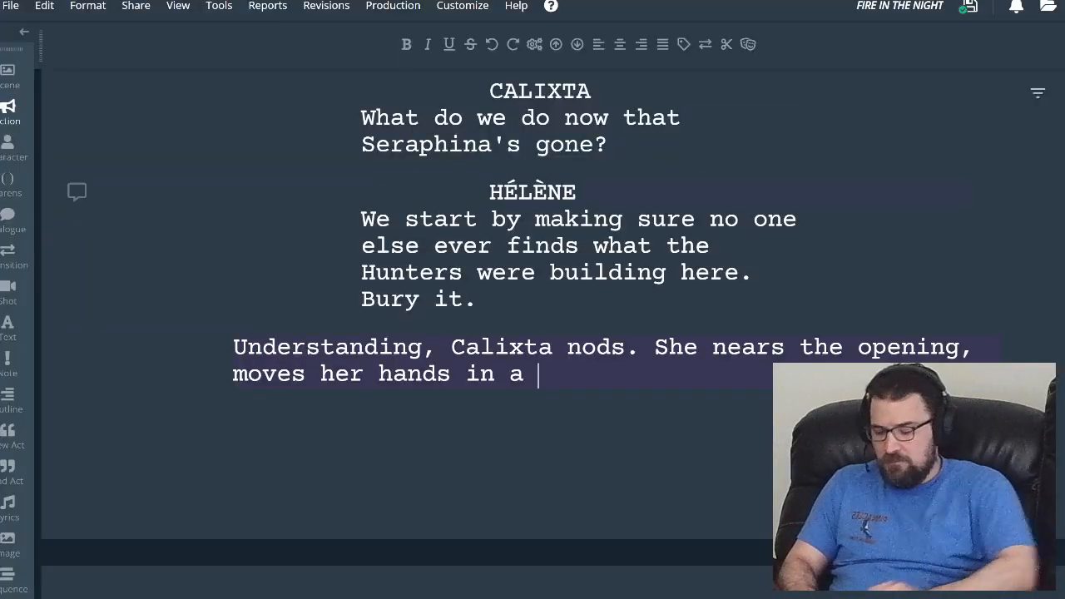
- Back in the screenplay, finish the action line with "particular motion." and start a dialogue block for CALIXTA below it
type("particular ")
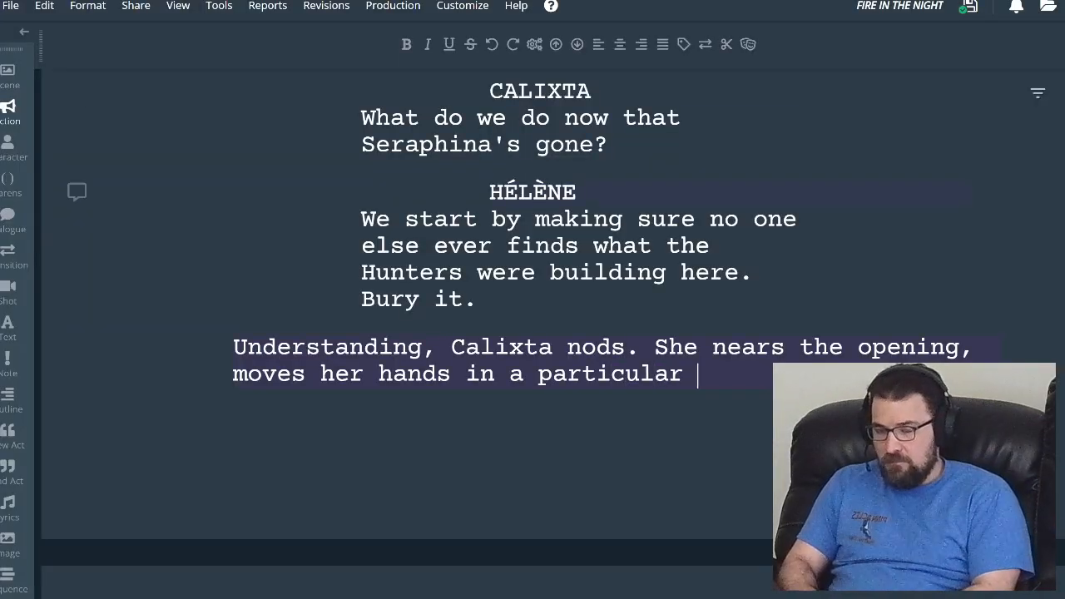
type("motio")
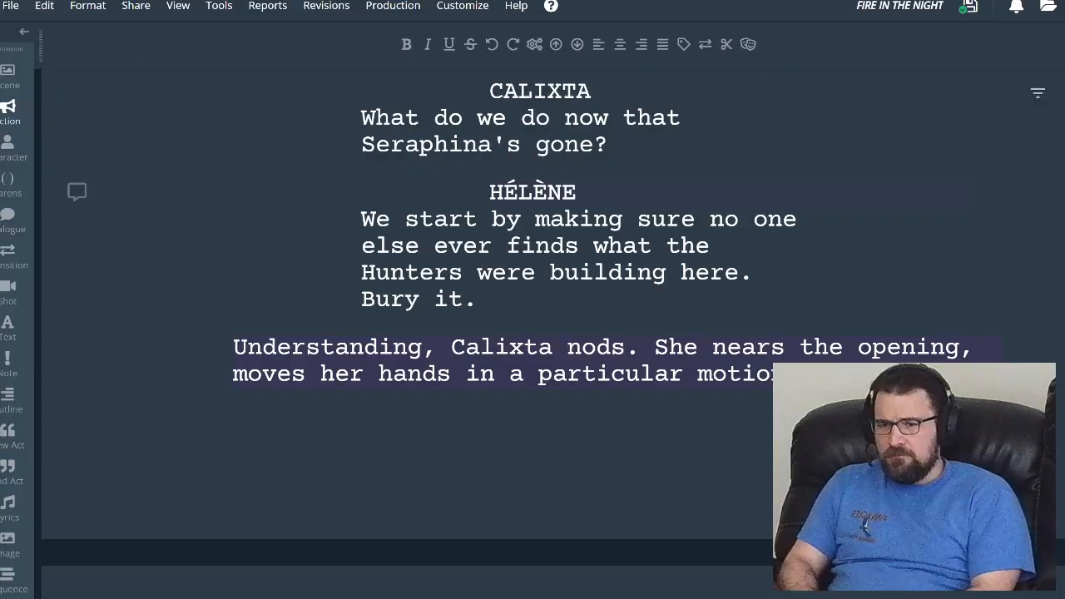
type("n.")
key("Return")
key("Tab")
key("Return")
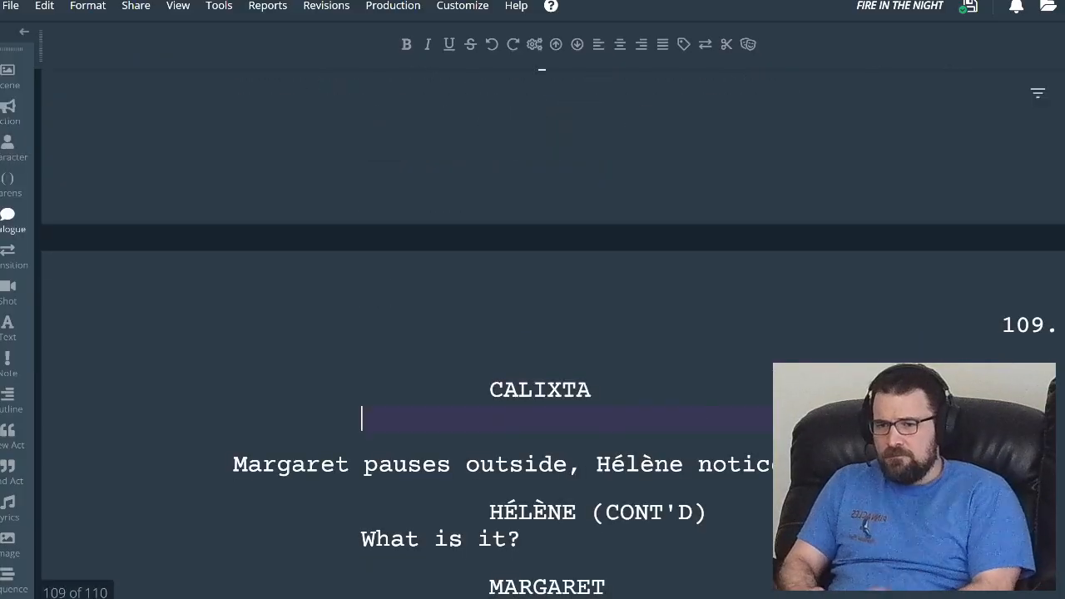
- Switch to the browser, find Google Translate and set the target language to Latin
key("ctrl+Tab")
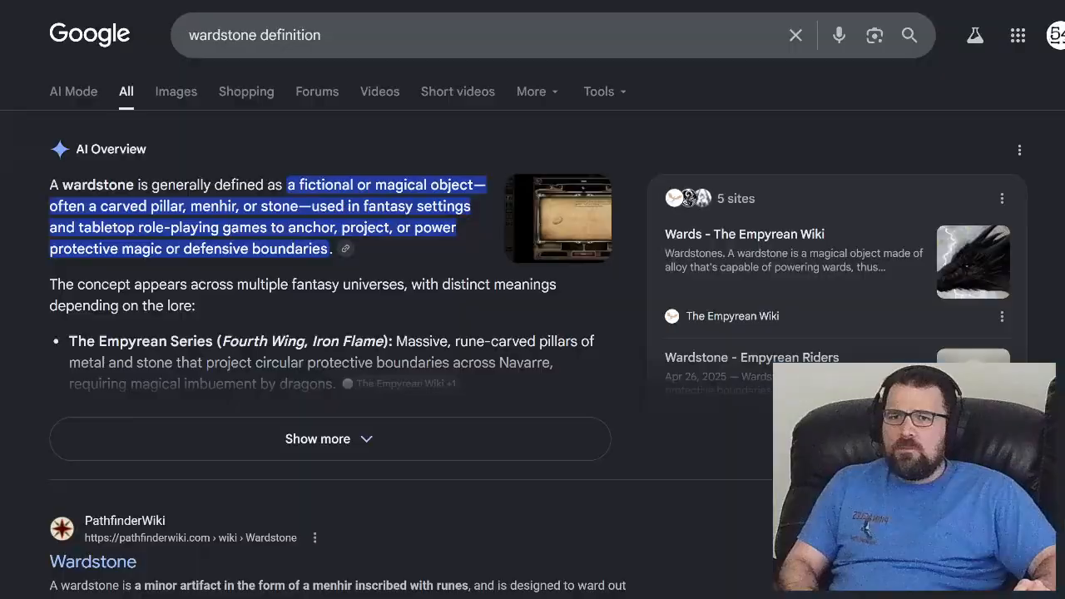
key("ctrl+l")
type("google translate")
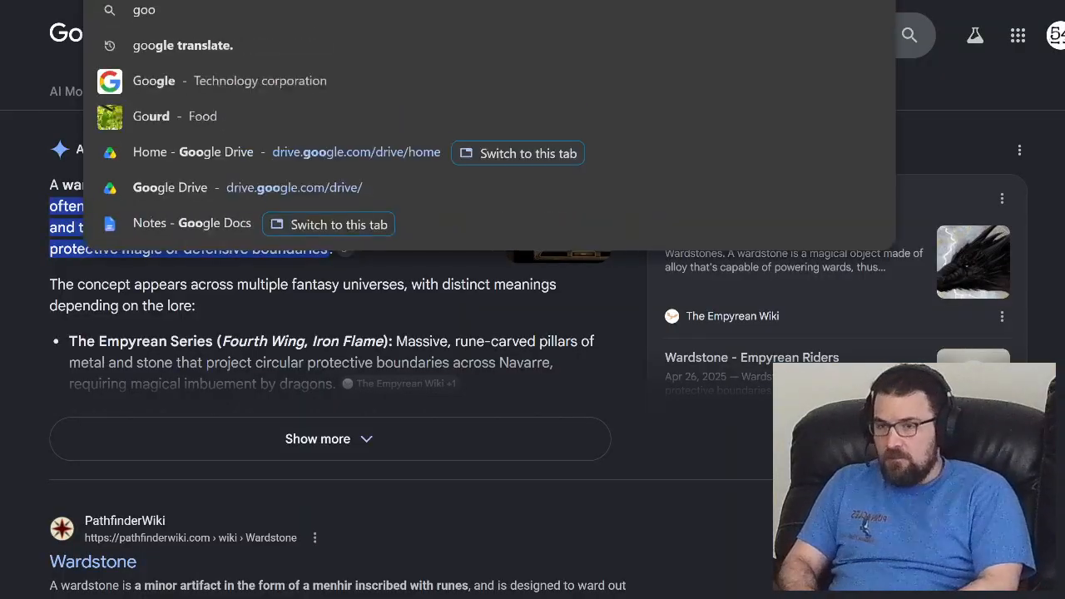
key("Return")
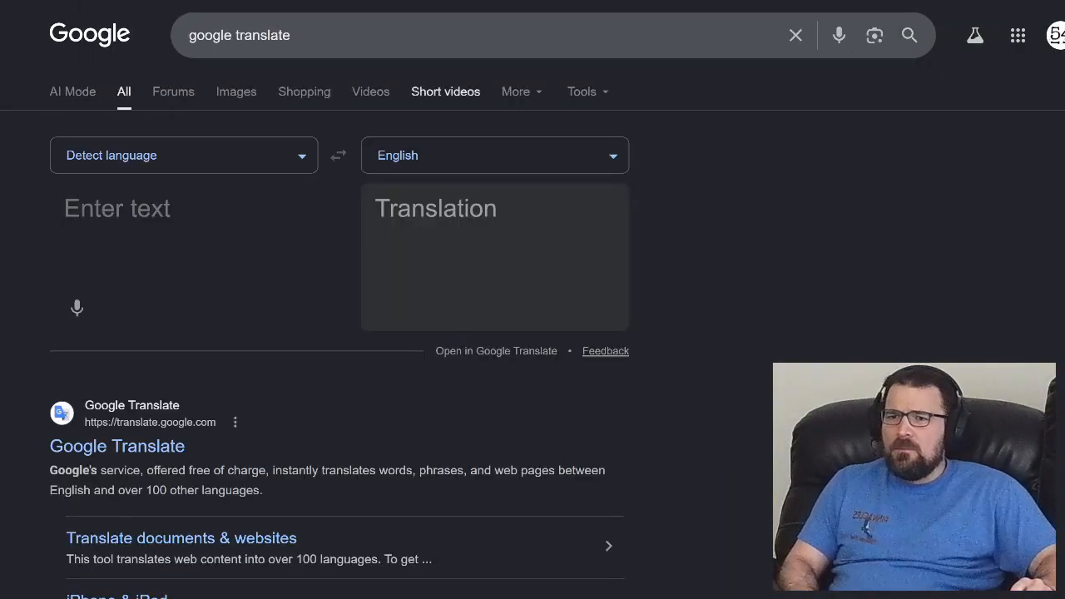
left_click(495, 155)
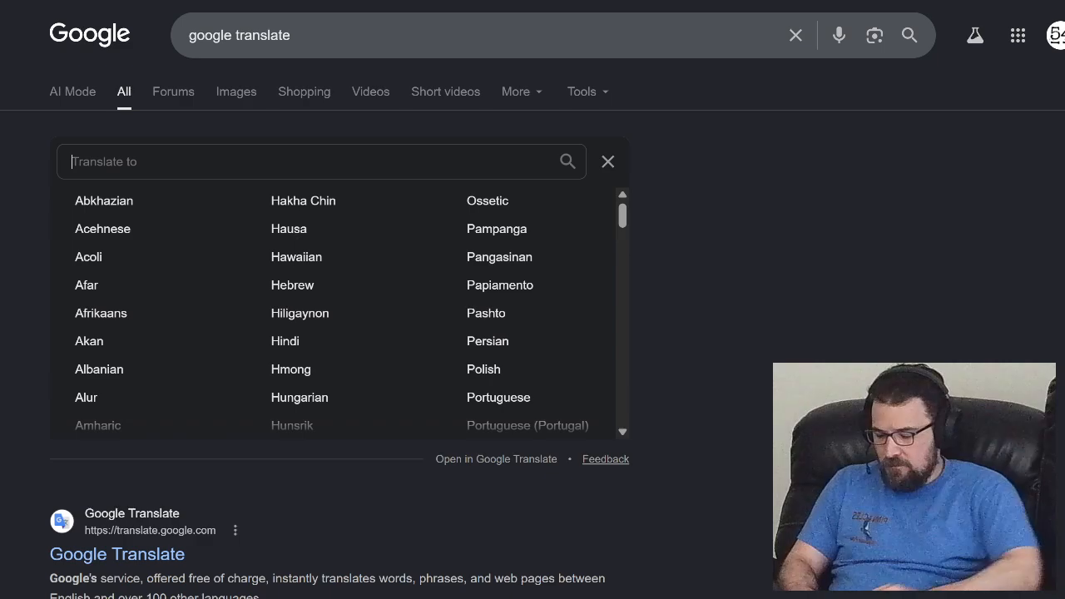
type("latin")
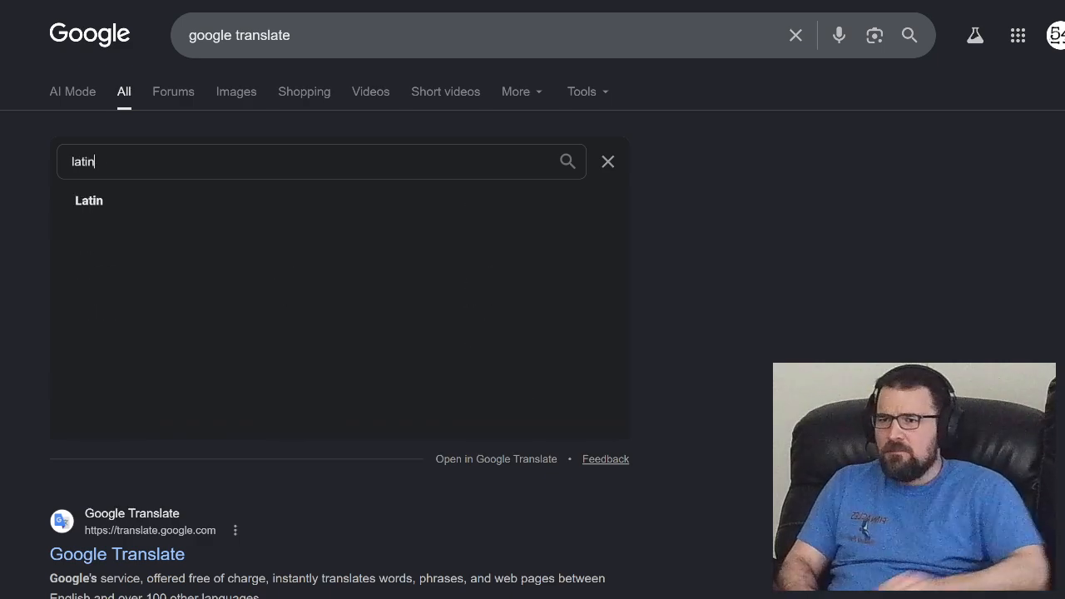
key("Return")
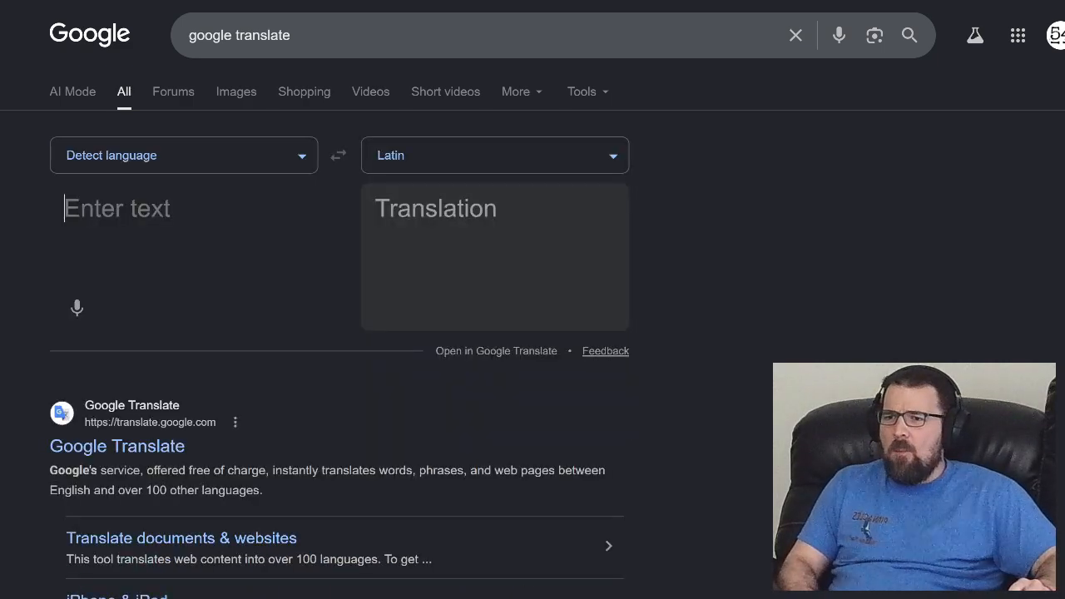
- Translate "destroy" and choose the alternative translation "abolefacio"
type("destr")
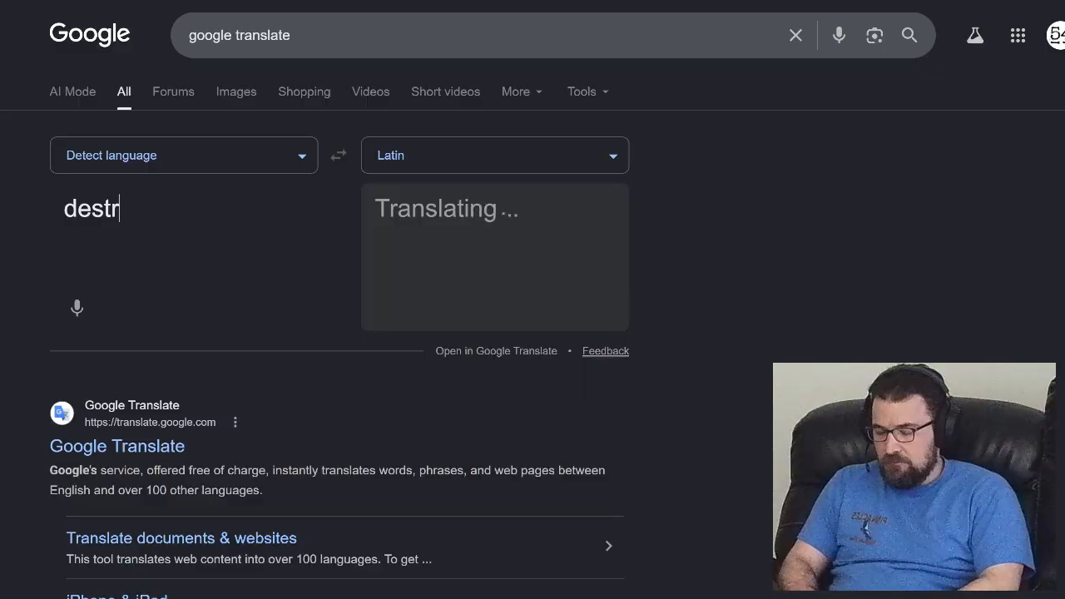
type("oy")
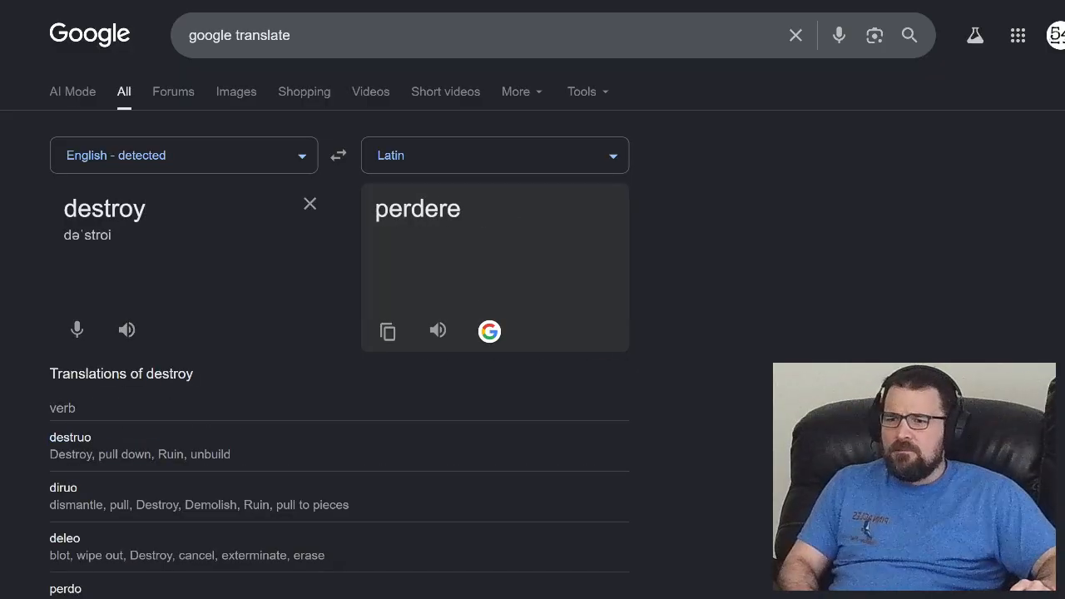
scroll(142, 271, "down", 5)
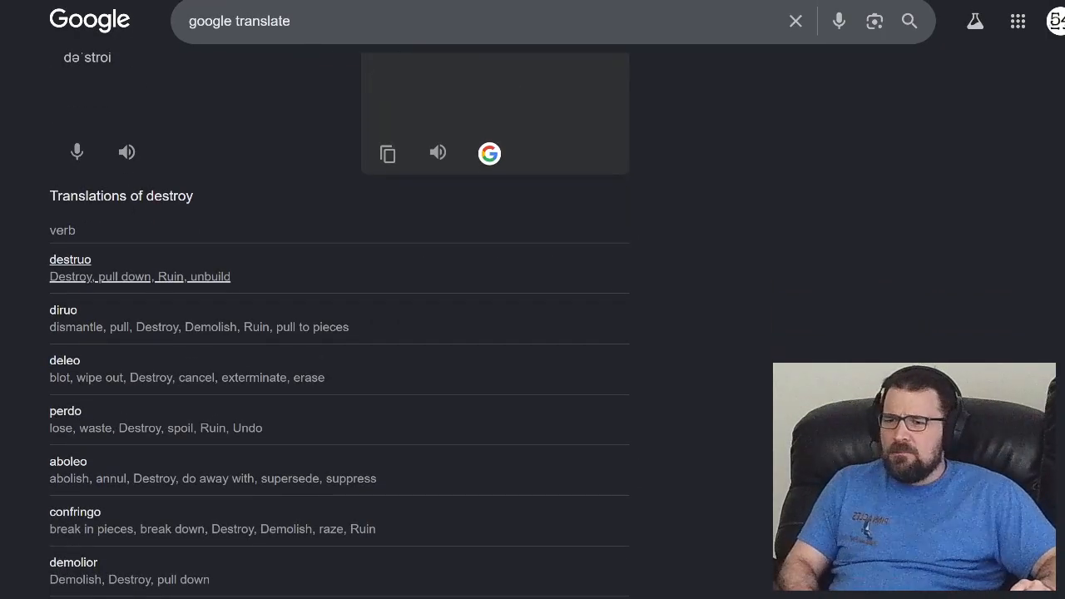
scroll(141, 283, "down", 3)
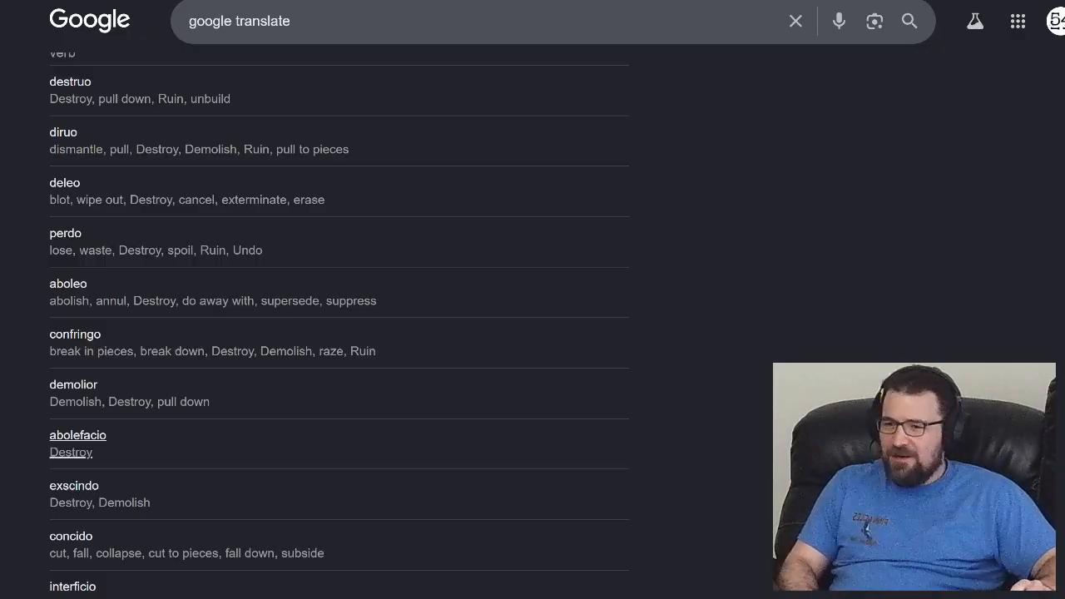
scroll(78, 444, "down", 1)
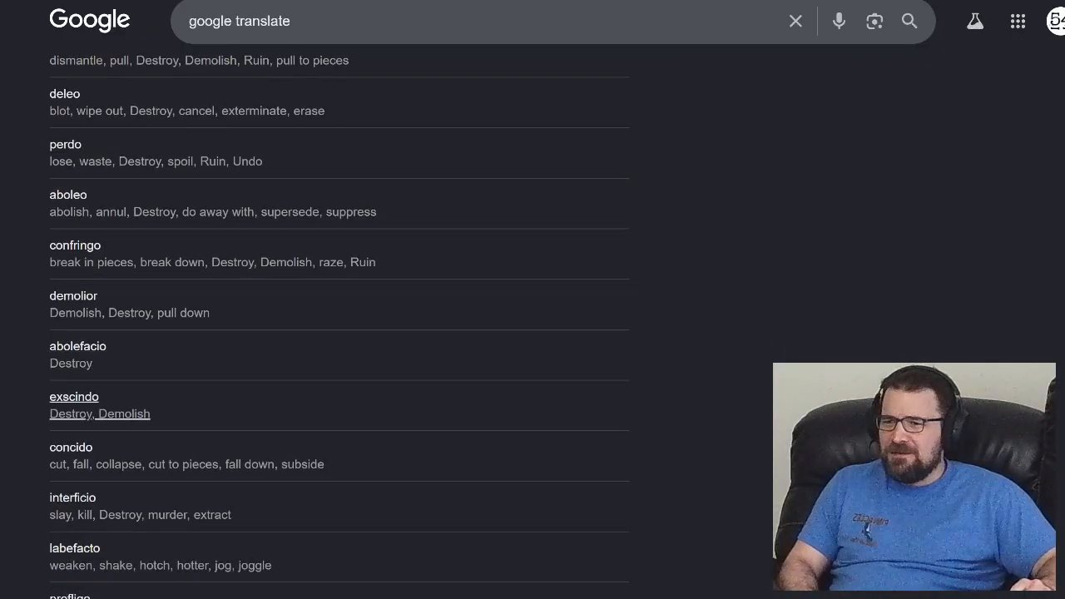
left_click(78, 346)
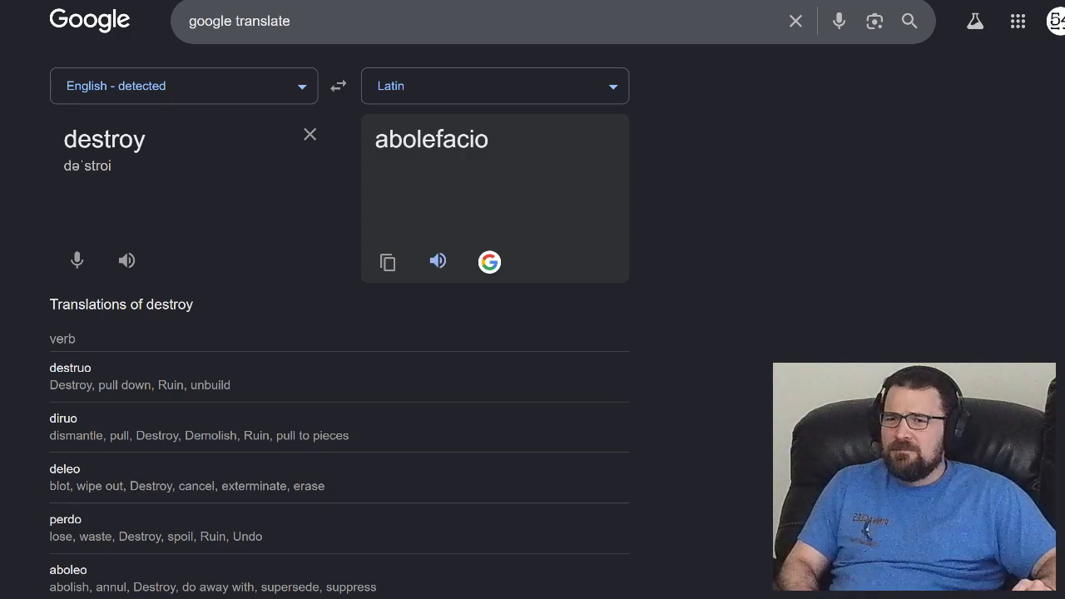
- Copy the Latin translation, switch back to the screenplay and enter it as CALIXTA's dialogue, capitalized and punctuated: "Abolefacio."
left_click(387, 262)
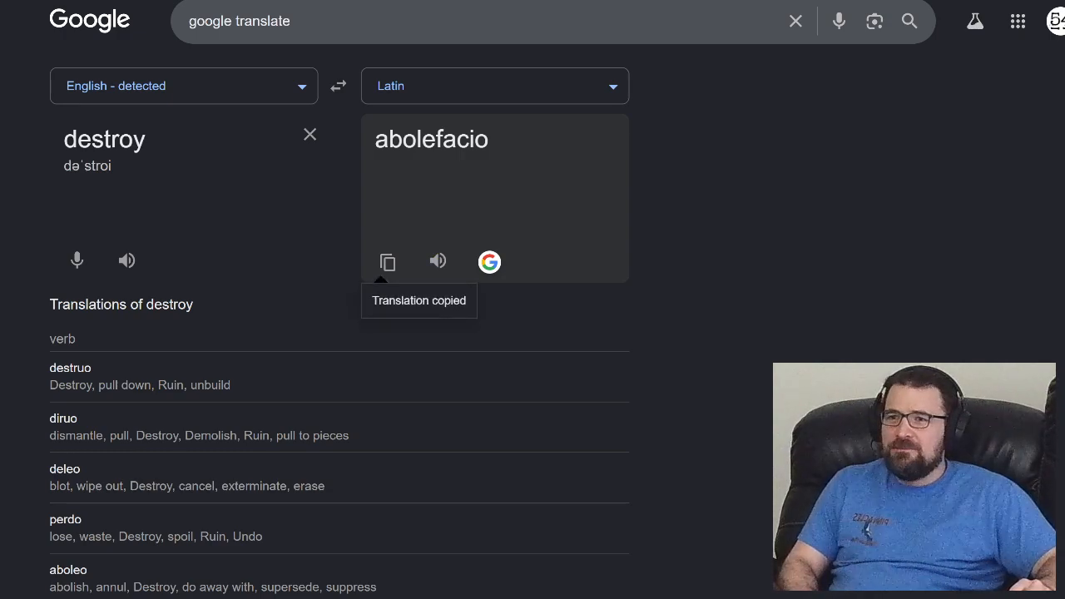
key("alt+Tab")
key("ctrl+v")
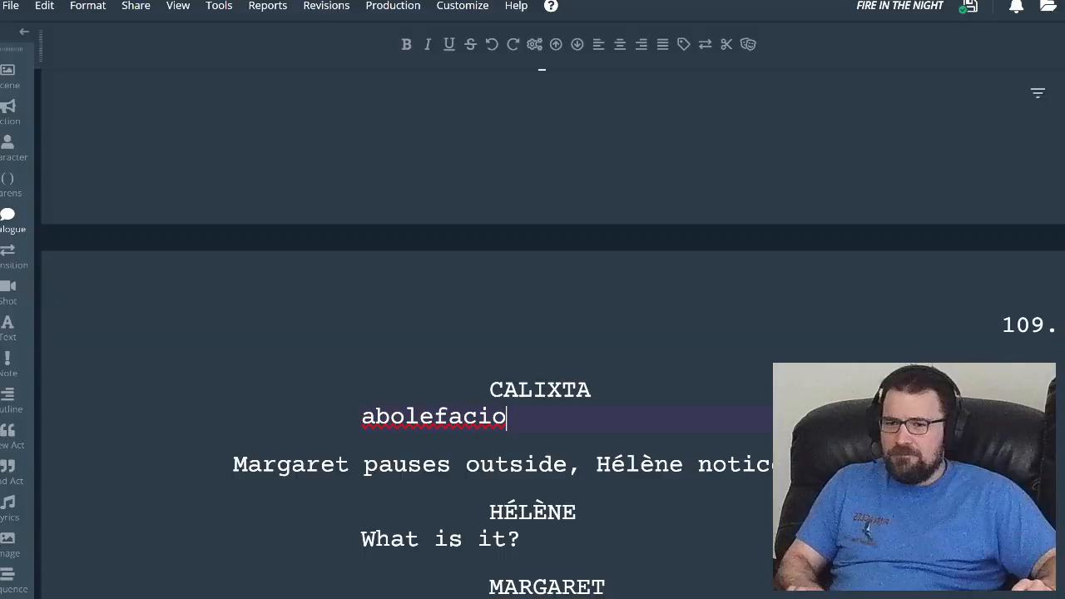
type(".")
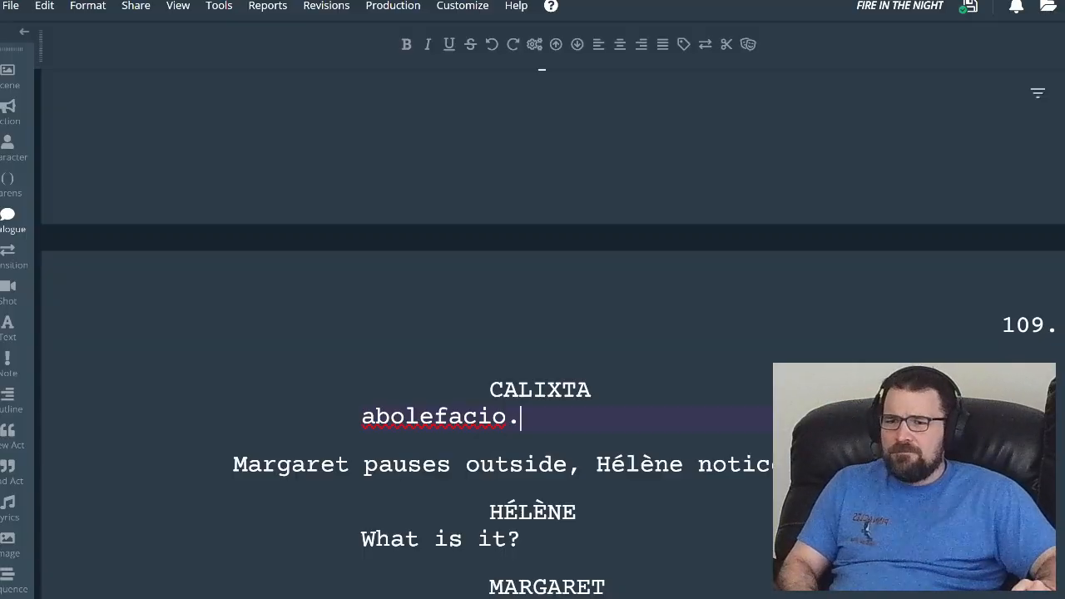
left_click(375, 417)
key("BackSpace")
type("A")
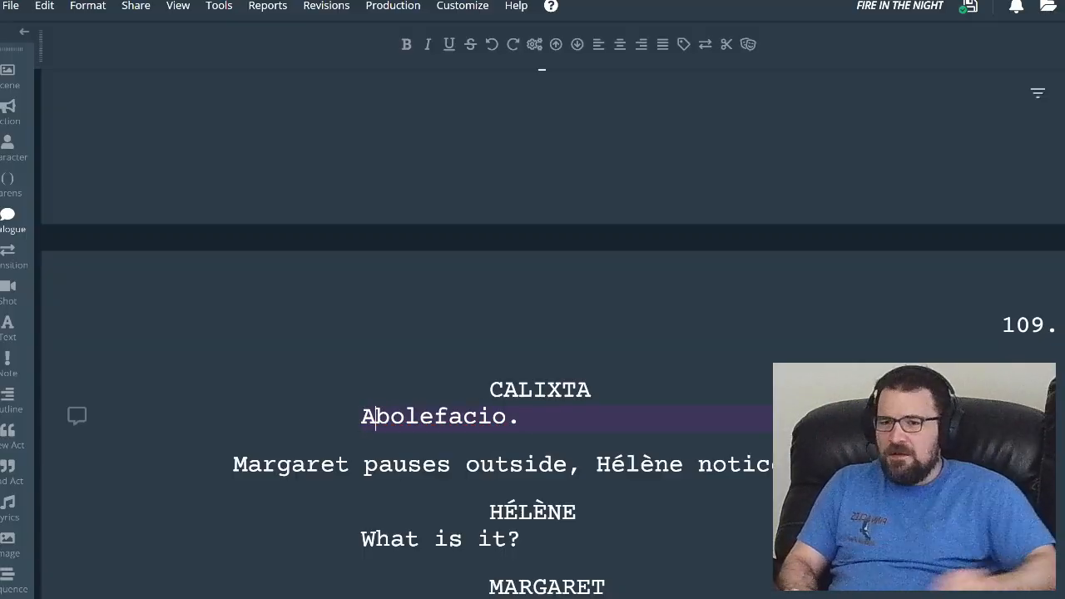
- Italicize CALIXTA's spell word "Abolefacio." and start a new action line below it
triple_click(404, 418)
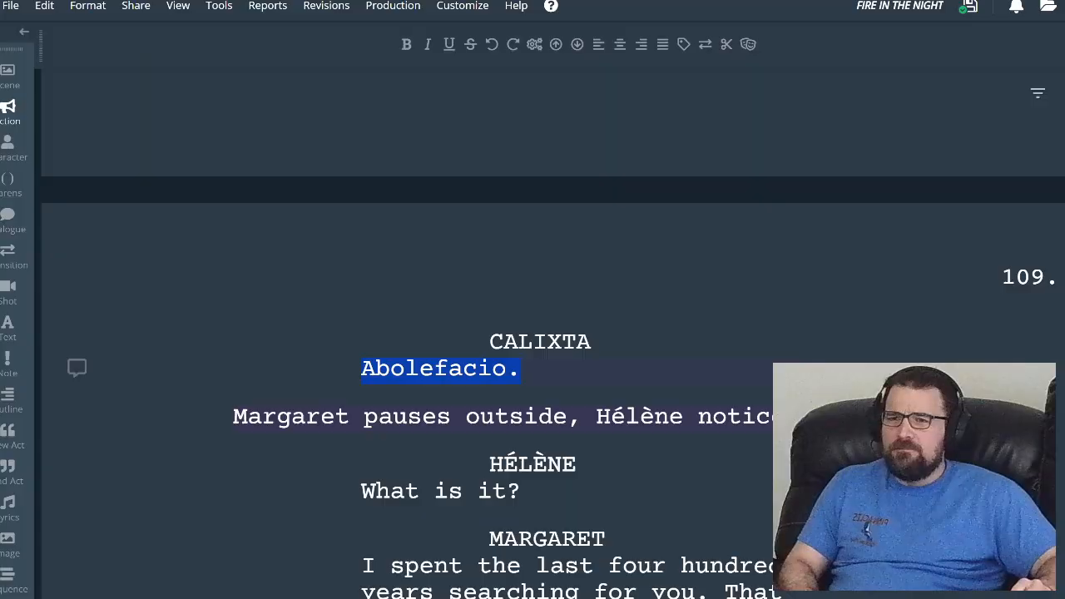
left_click(427, 45)
left_click(533, 370)
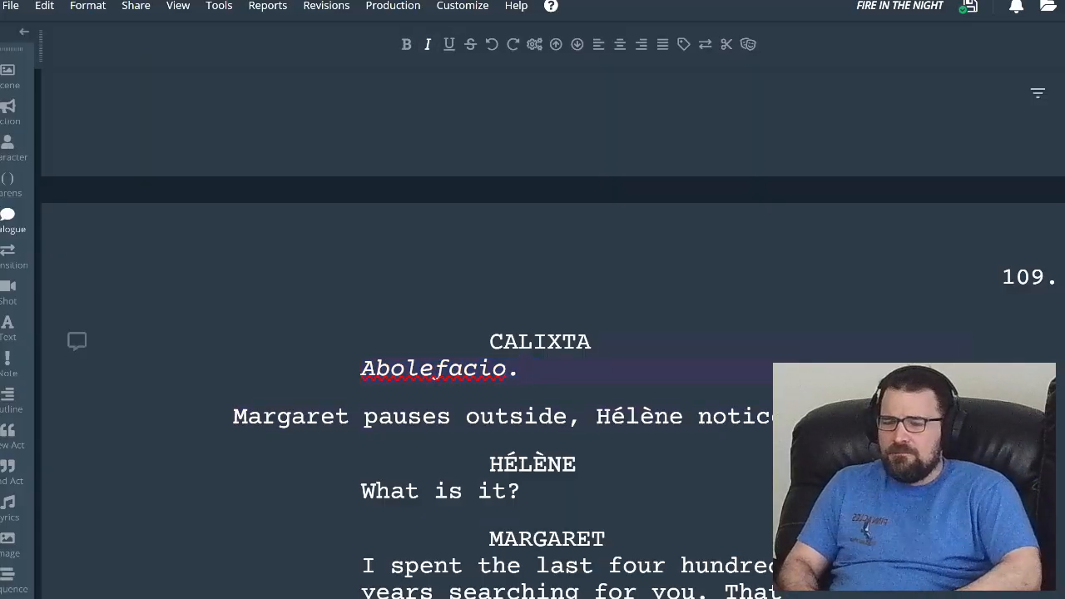
key("Return")
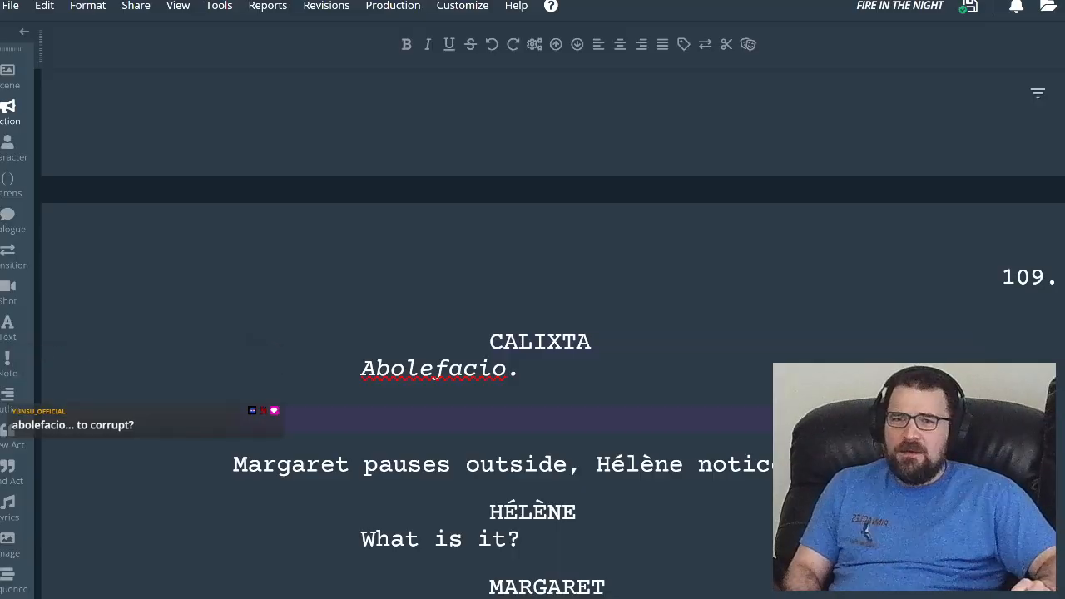
key("alt+Tab")
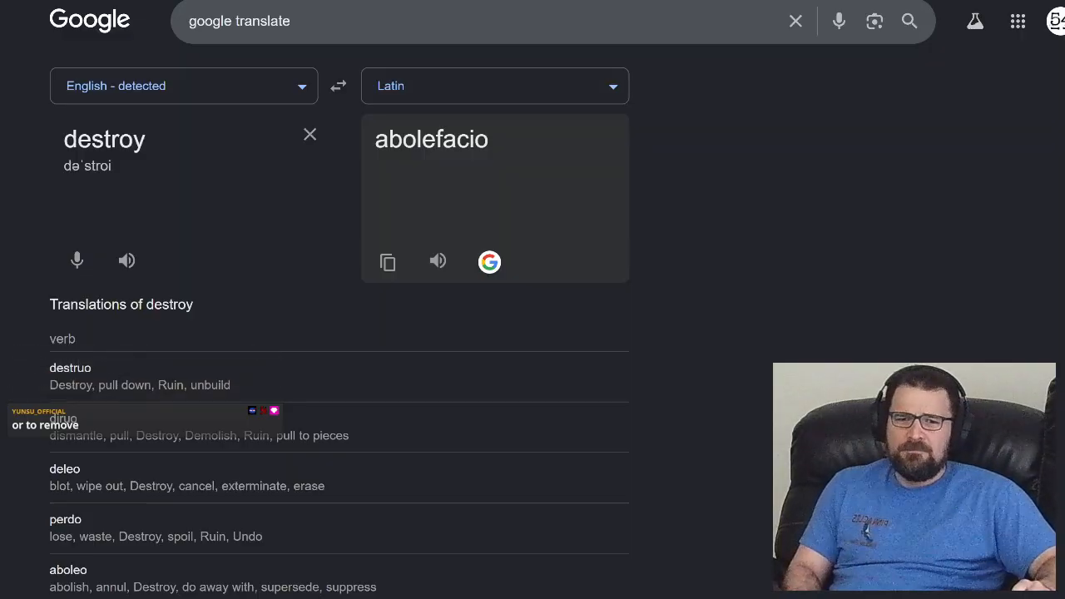
key("alt+Tab")
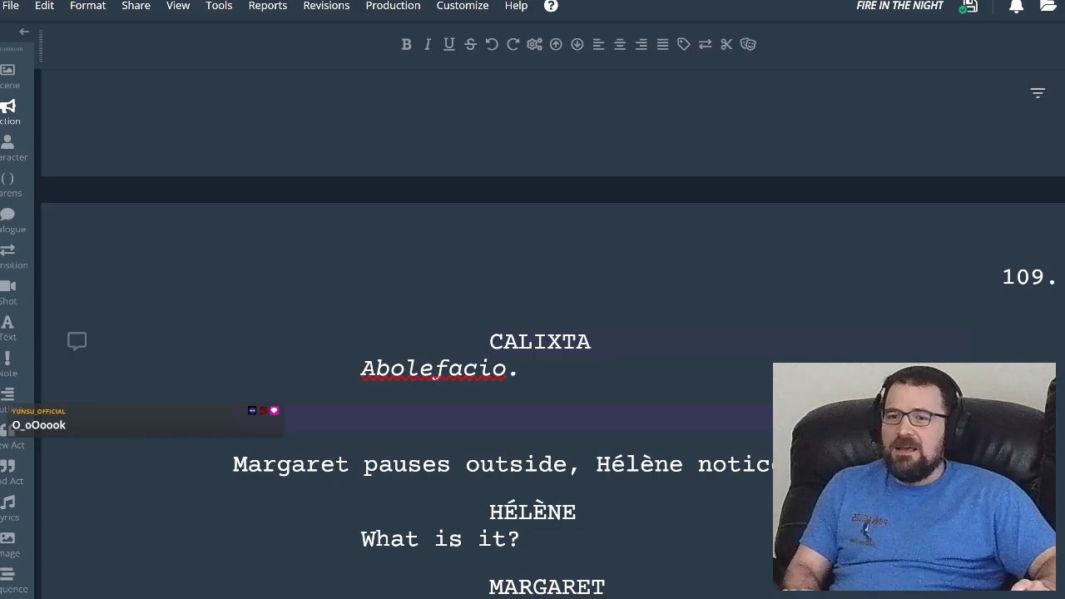
scroll(532, 333, "down", 3)
scroll(532, 333, "up", 2)
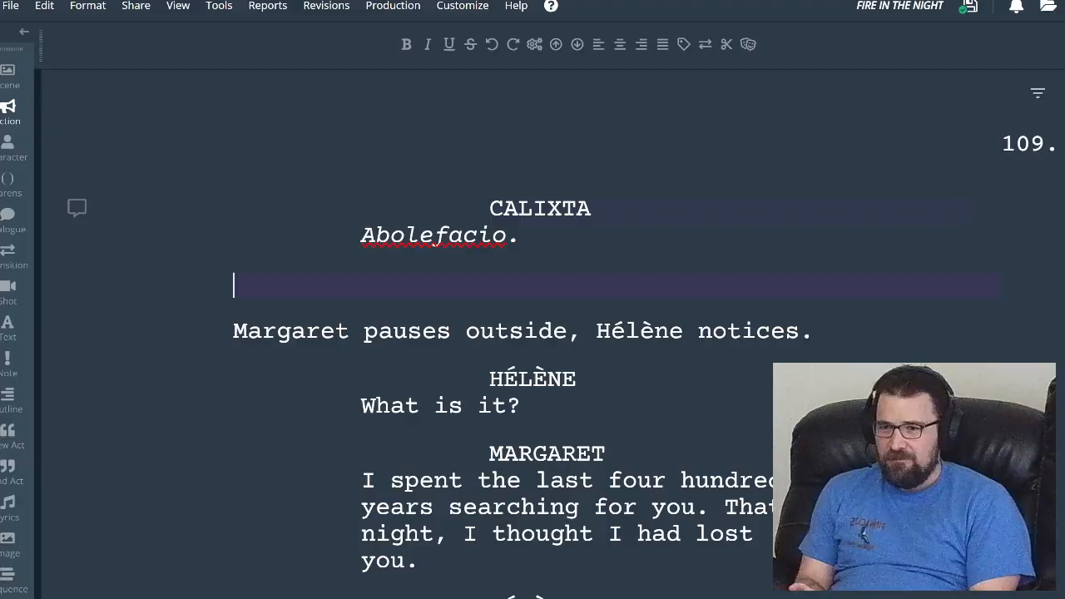
- Begin the action line below CALIXTA's spell with "Before her, the sand sinks"
type("Before ")
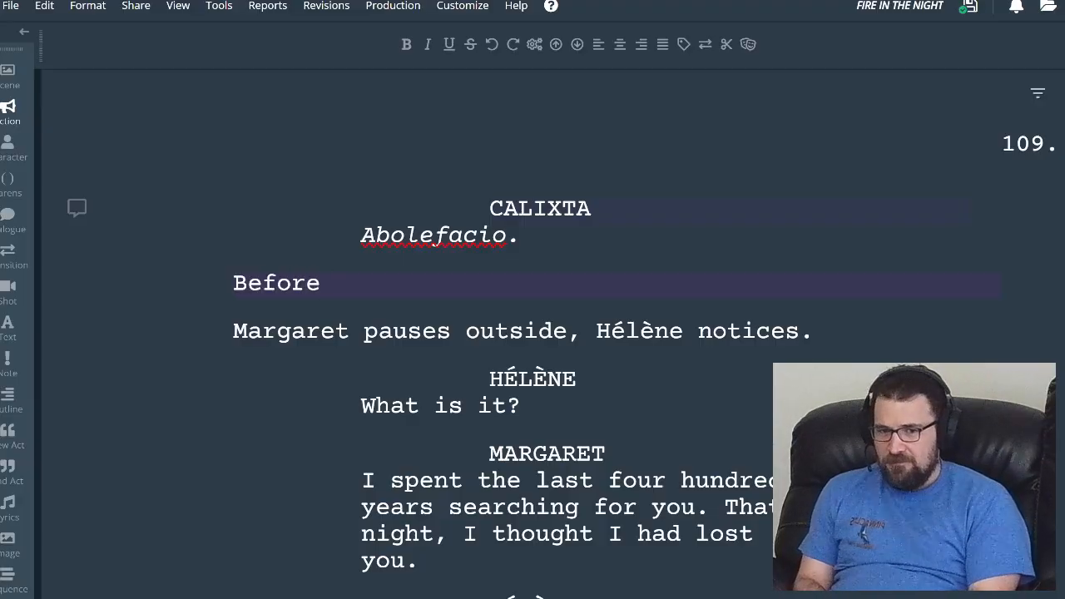
type("her, the sand ")
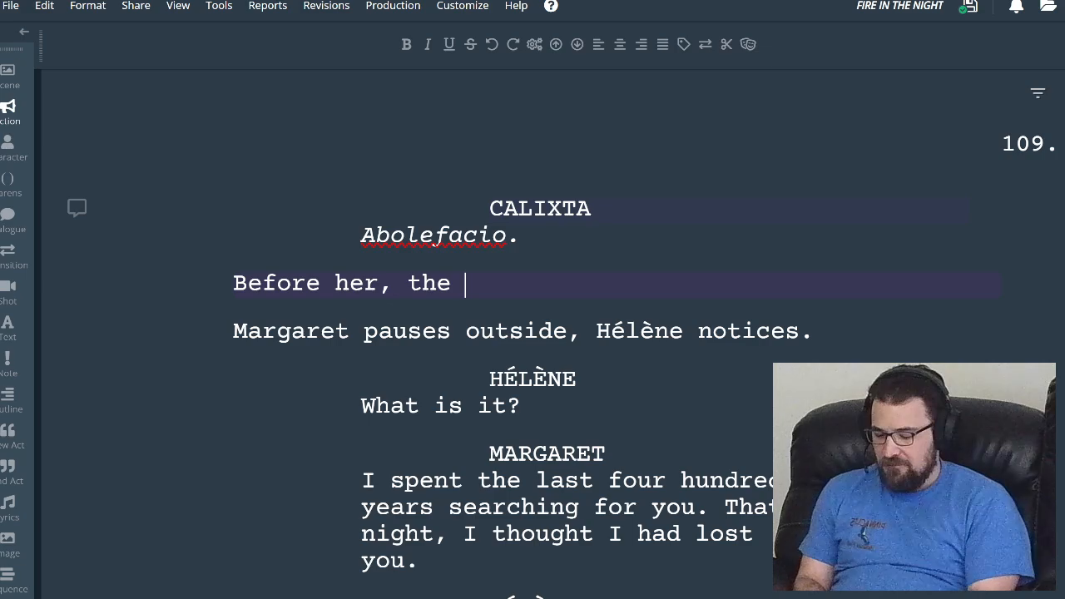
type("sinks")
key("BackSpace")
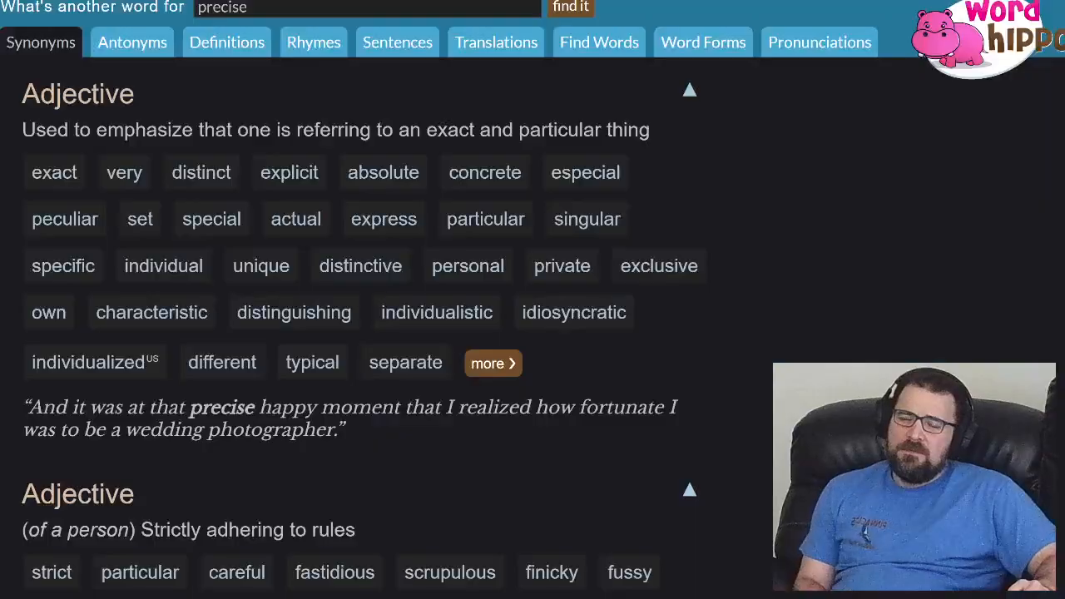
- Look up synonyms for "crater" on WordHippo in the browser, focusing on the sense of a large bowl-shaped cavity
double_click(222, 8)
type("crater")
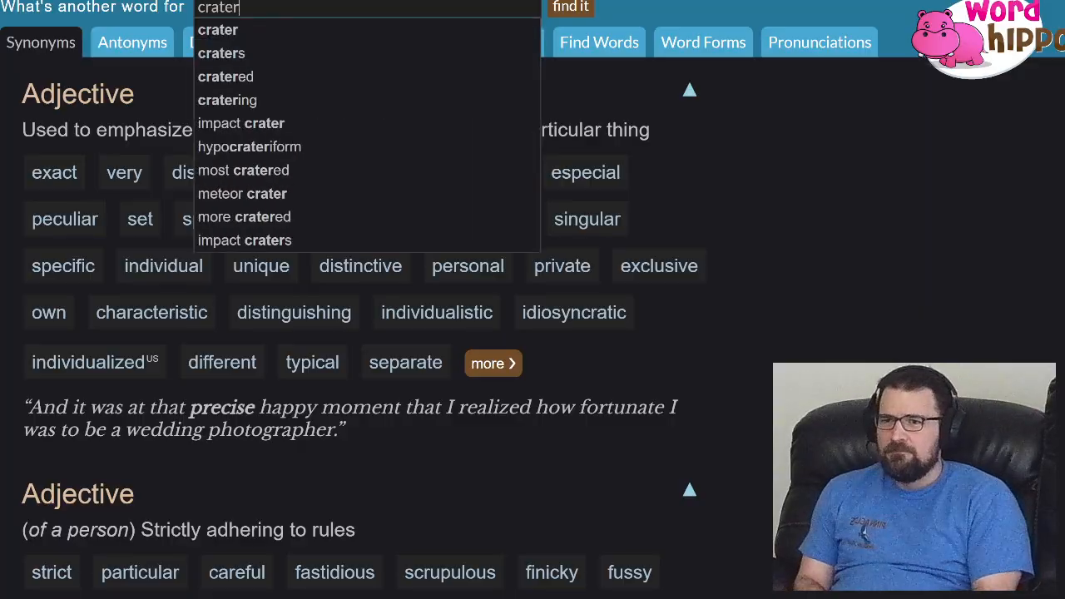
key("Return")
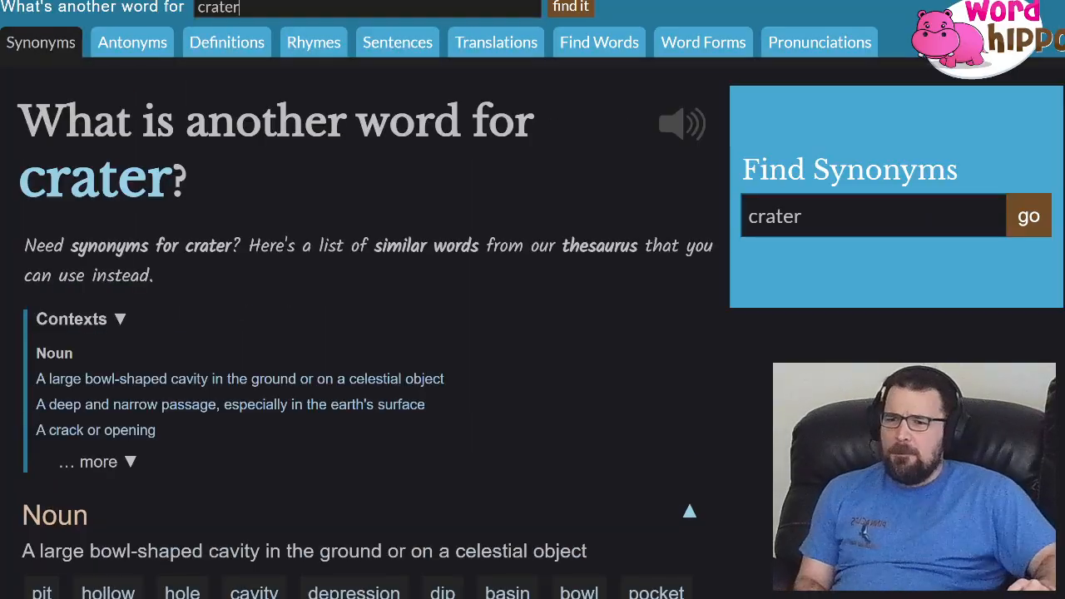
scroll(366, 333, "down", 1)
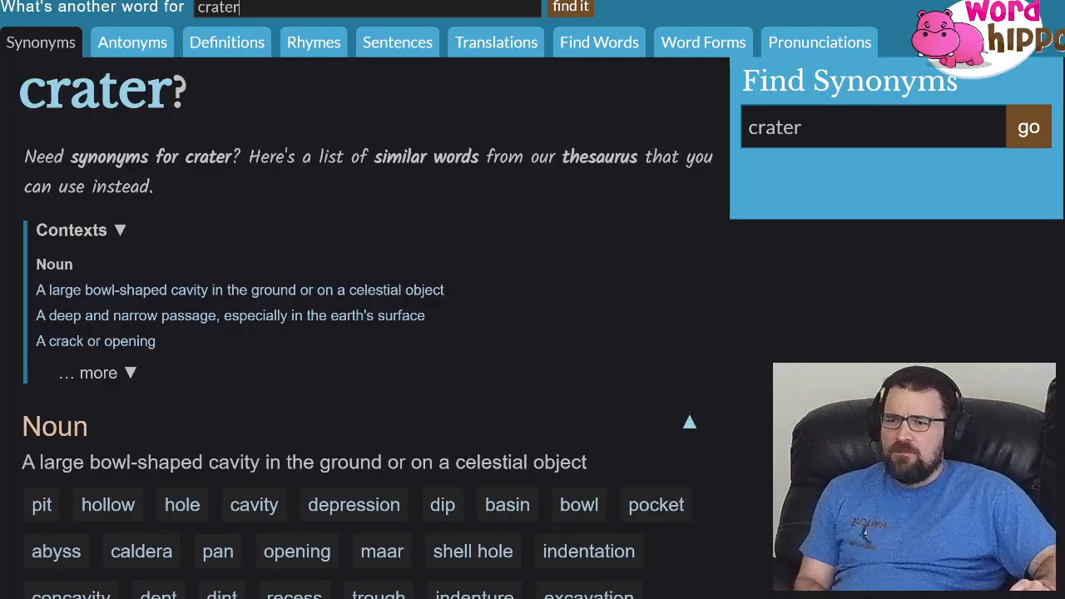
scroll(366, 332, "down", 1)
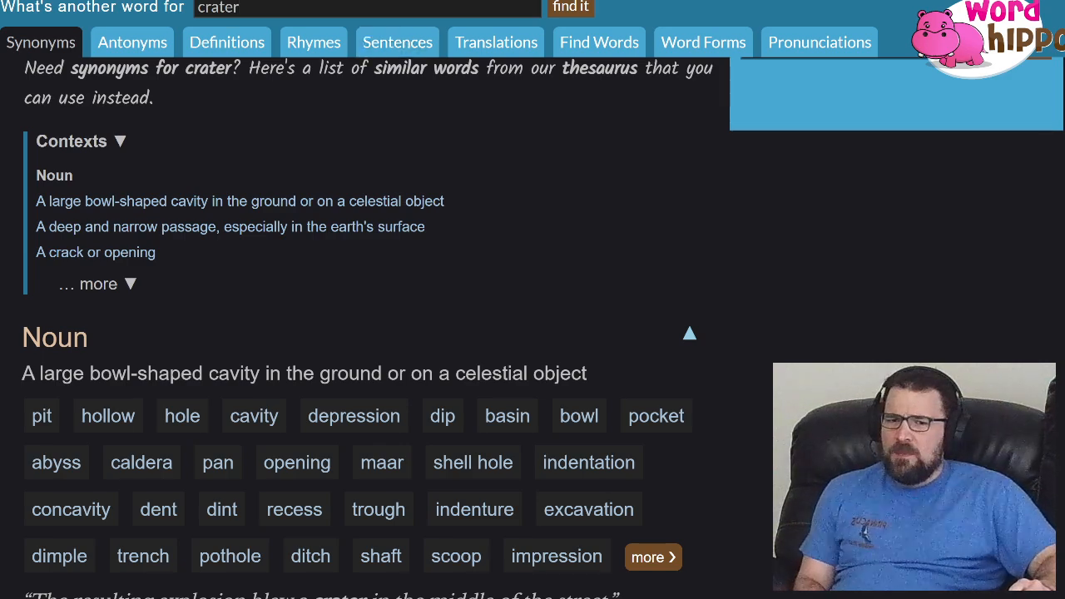
- Back in the screenplay, continue the action line with "into a crater -- BOOM-BOOM-BOOM --"
key("alt+Tab")
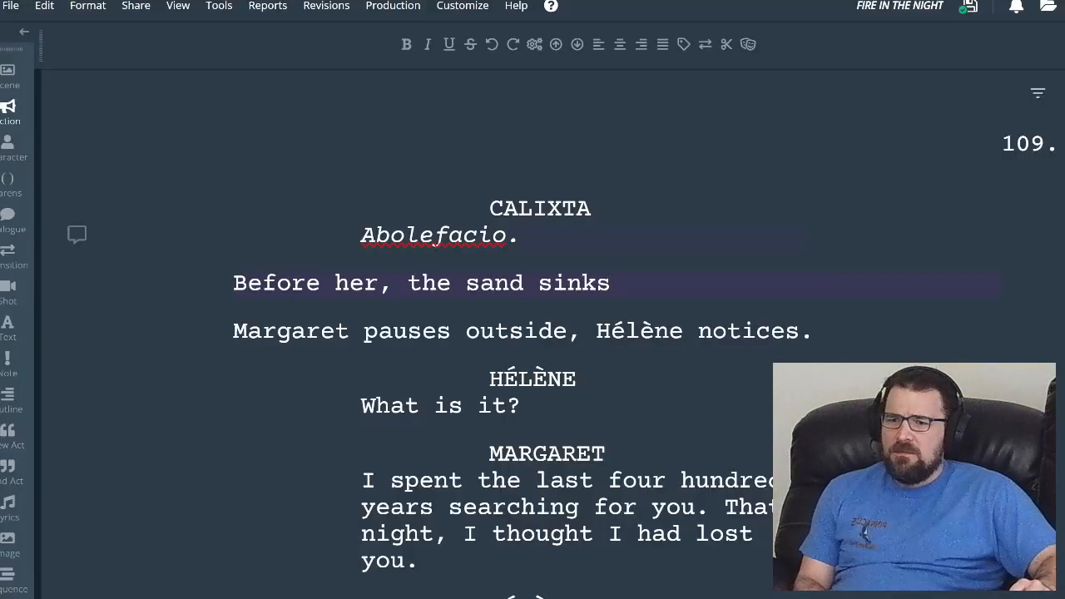
type("into ")
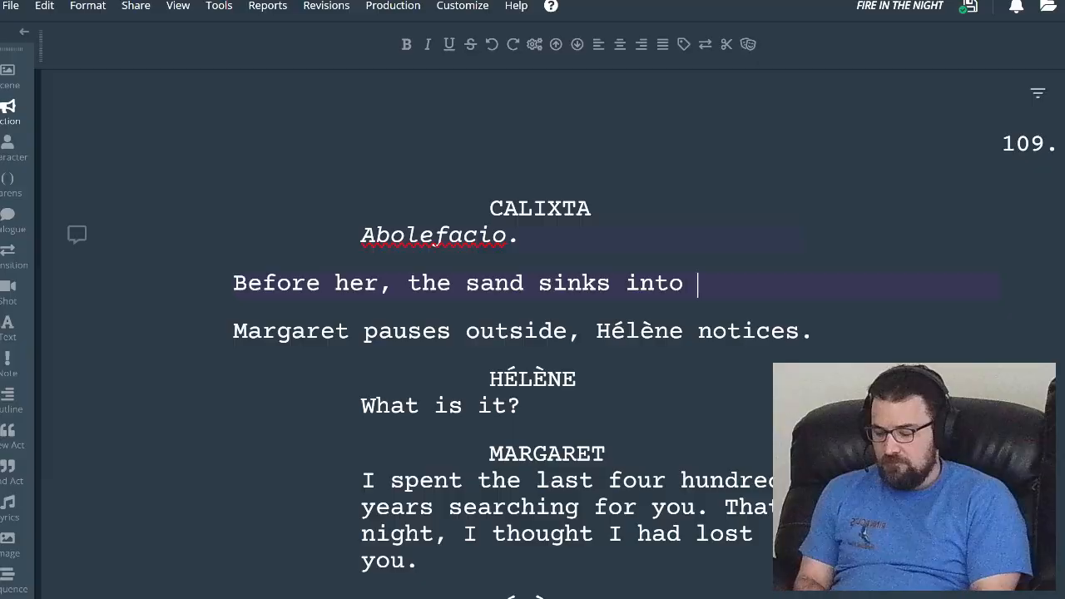
type("a crater")
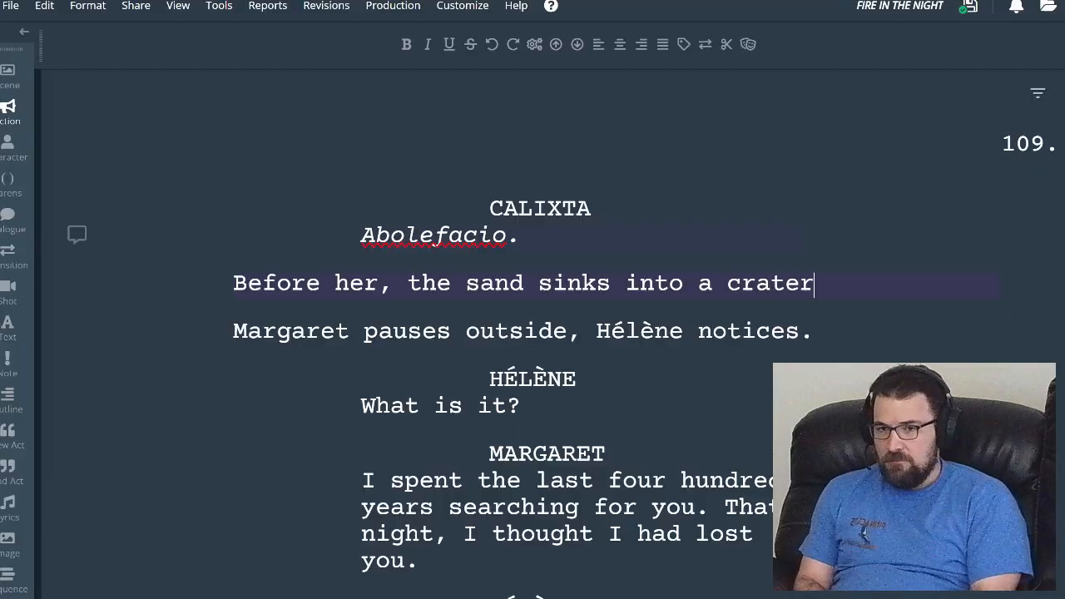
type(" --")
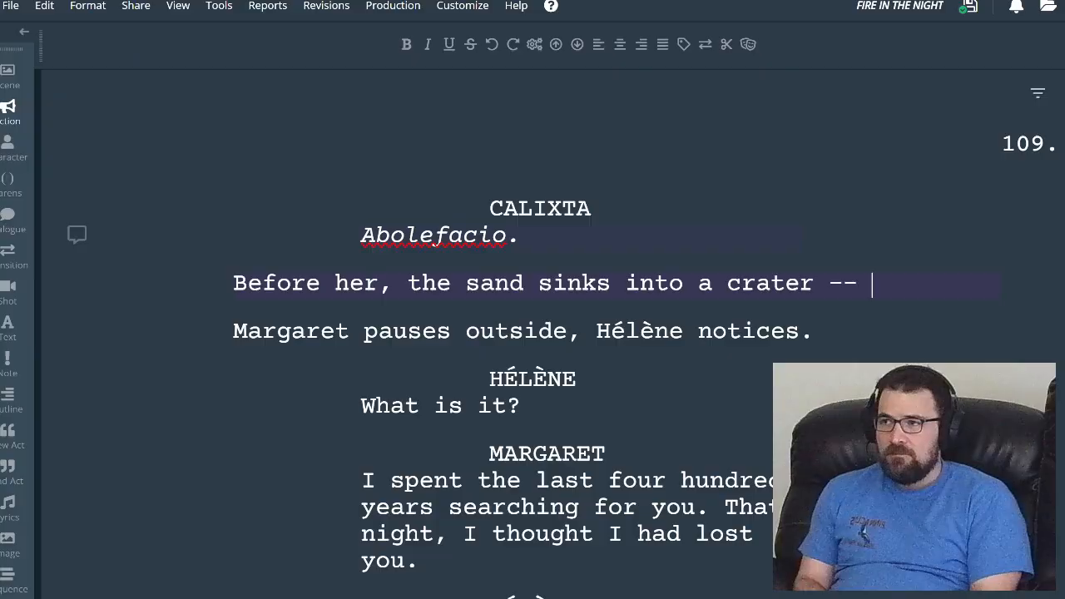
type(" BOOM")
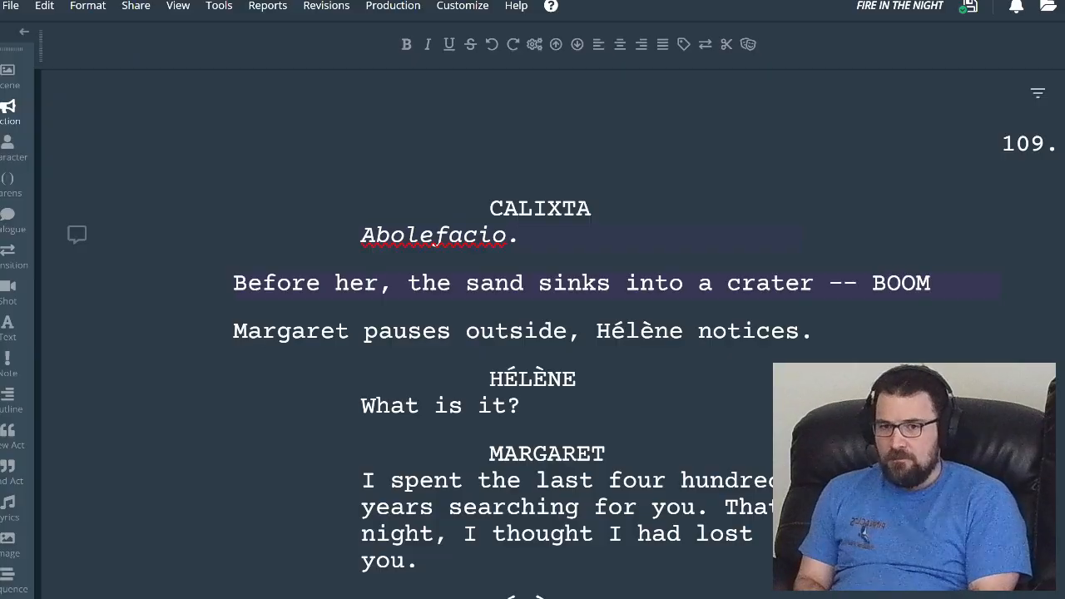
type("-BOOM")
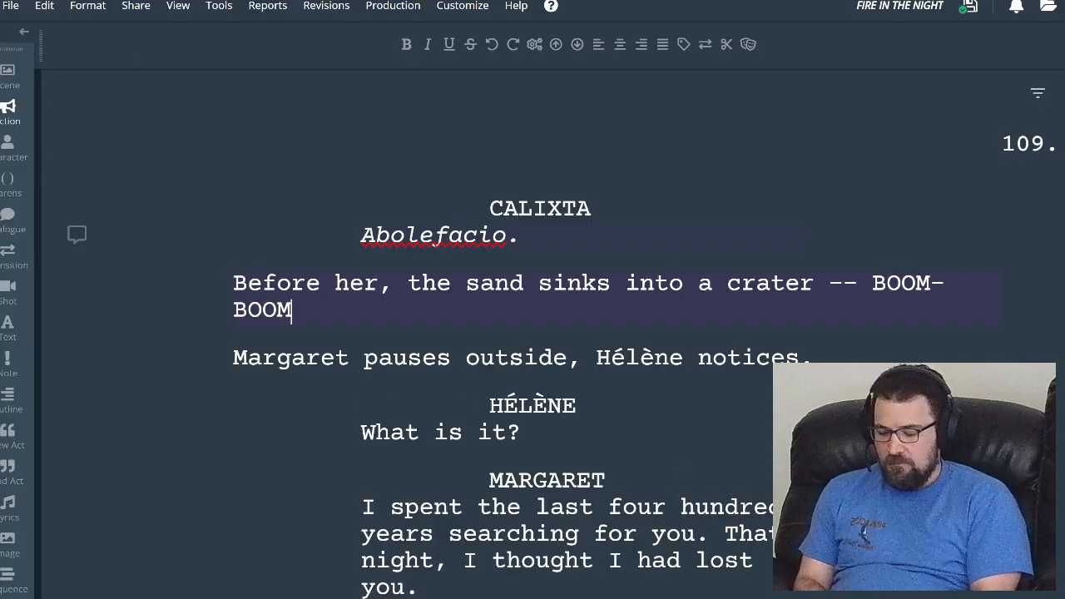
type("-BOOM")
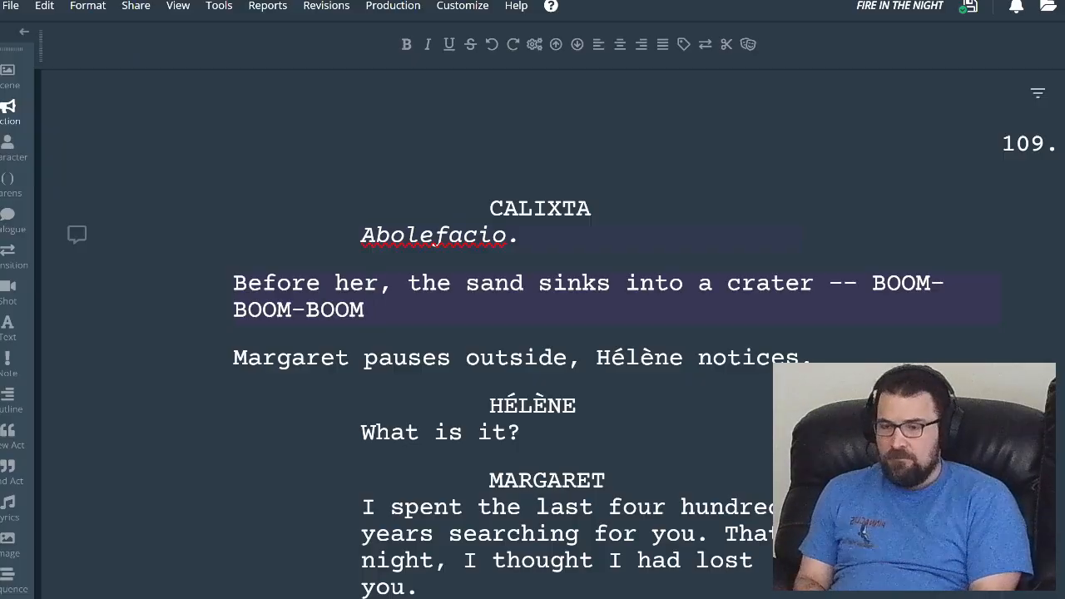
type(" --")
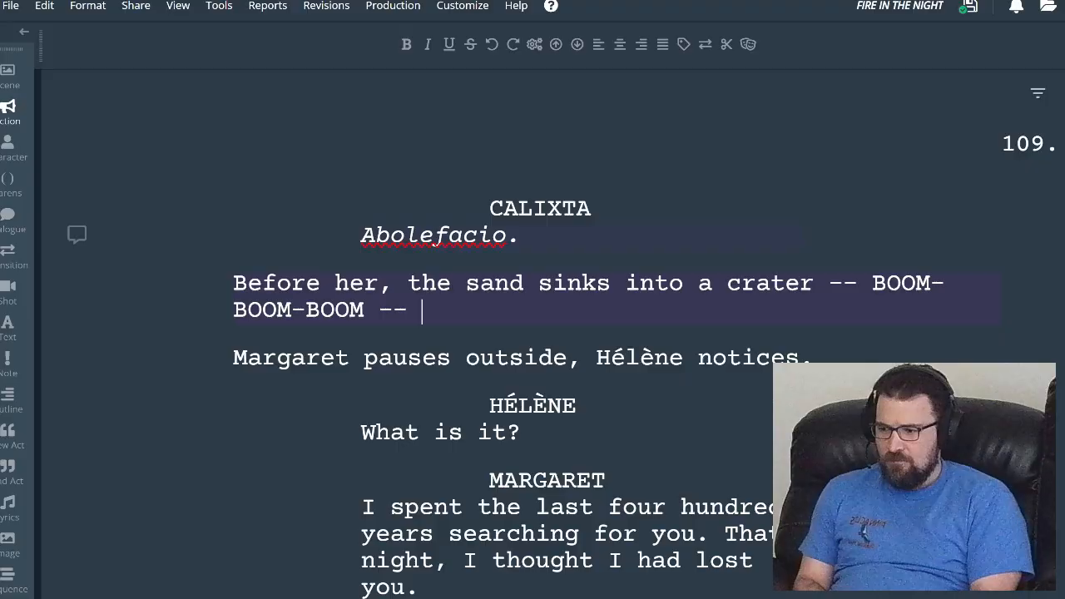
- Add "Explosions from the underground base" after the BOOM-BOOM-BOOM in the action line
type("Ex")
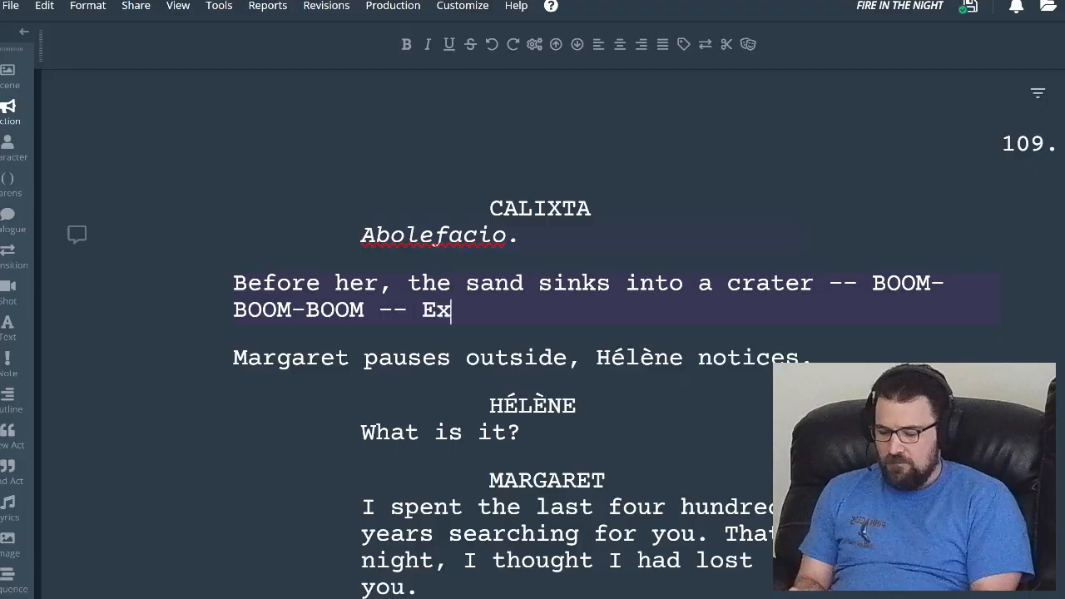
type("plosions from the ")
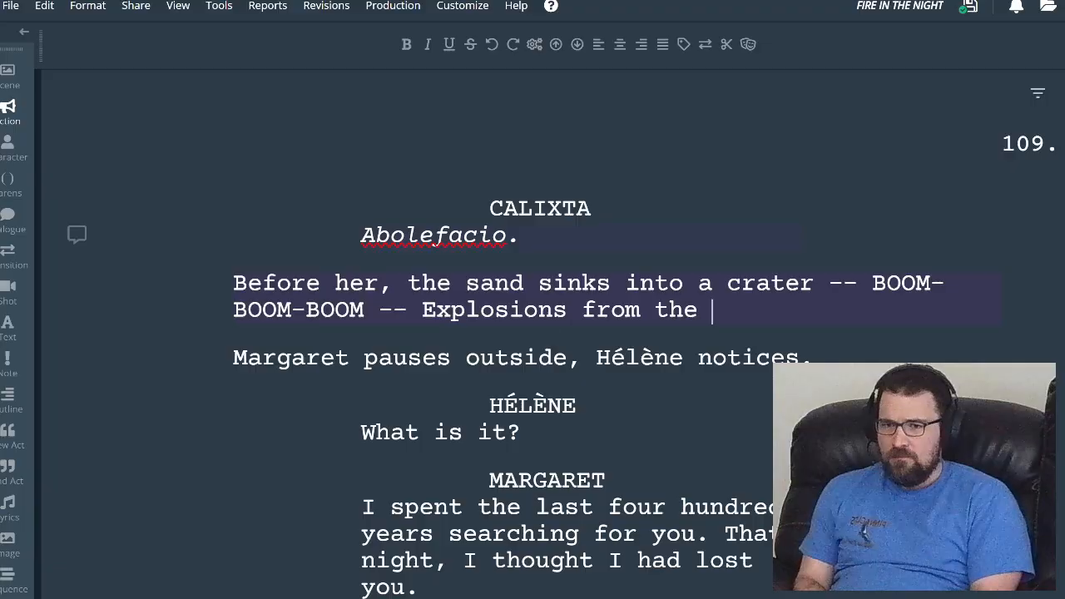
type("undegr")
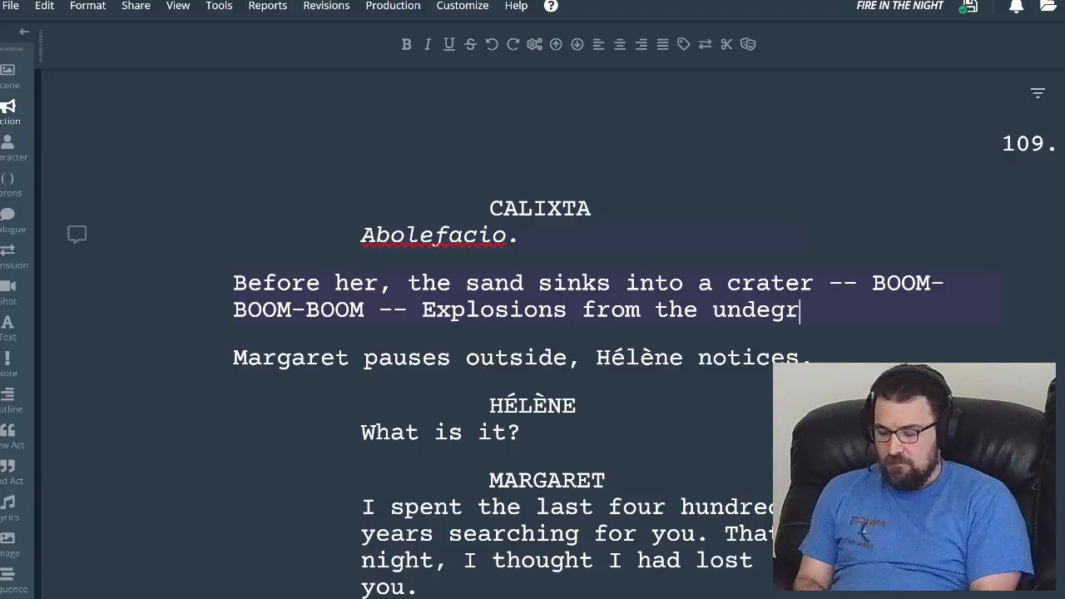
key("BackSpace")
key("BackSpace")
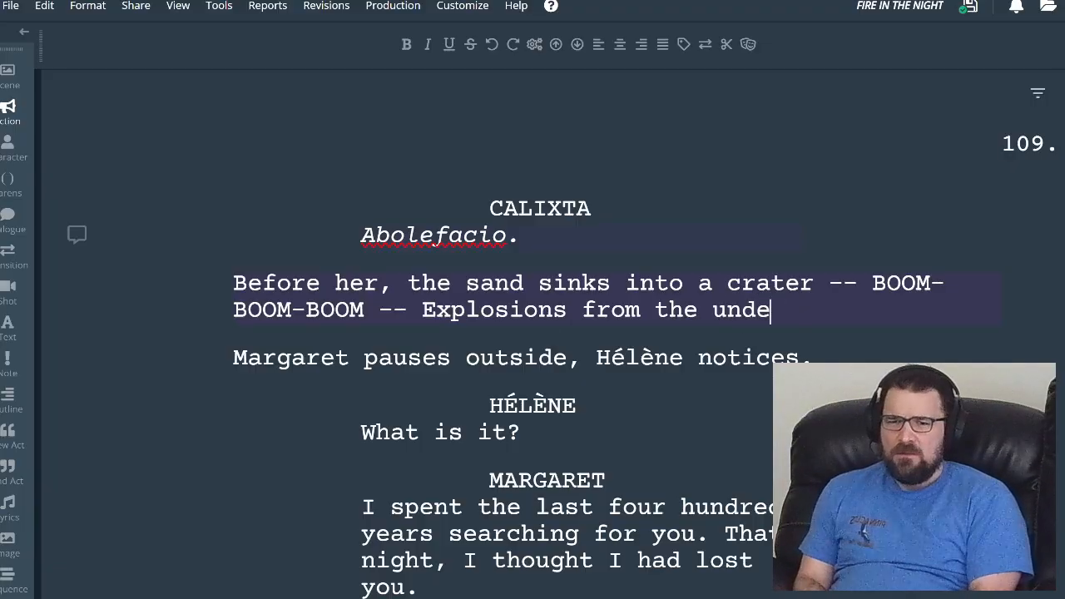
type("rground base")
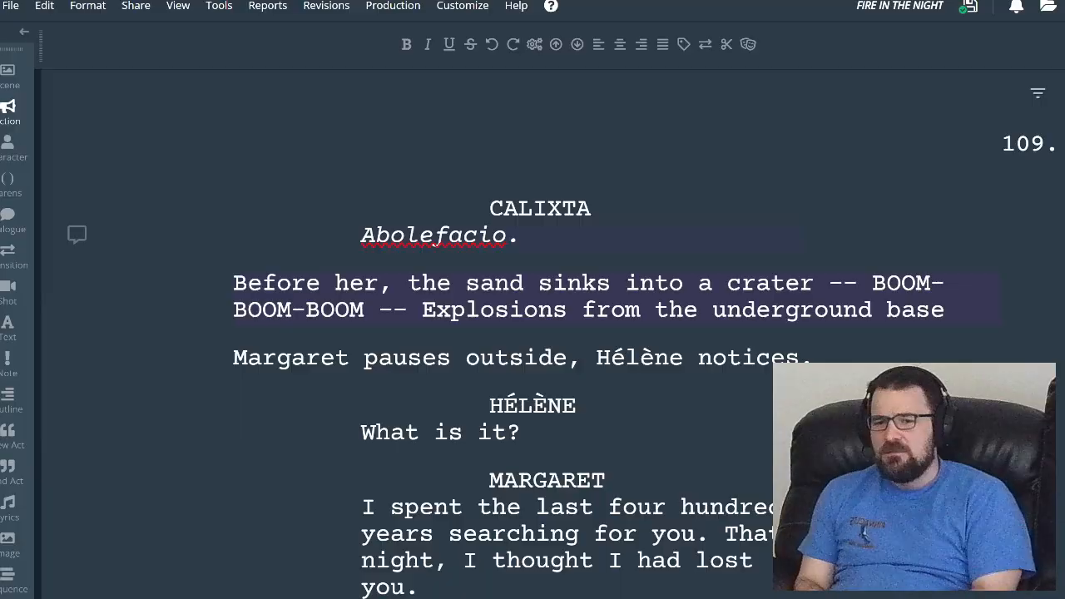
- Extend the explosions sentence with "ERUPT, blasting sand"
type("ERUPT")
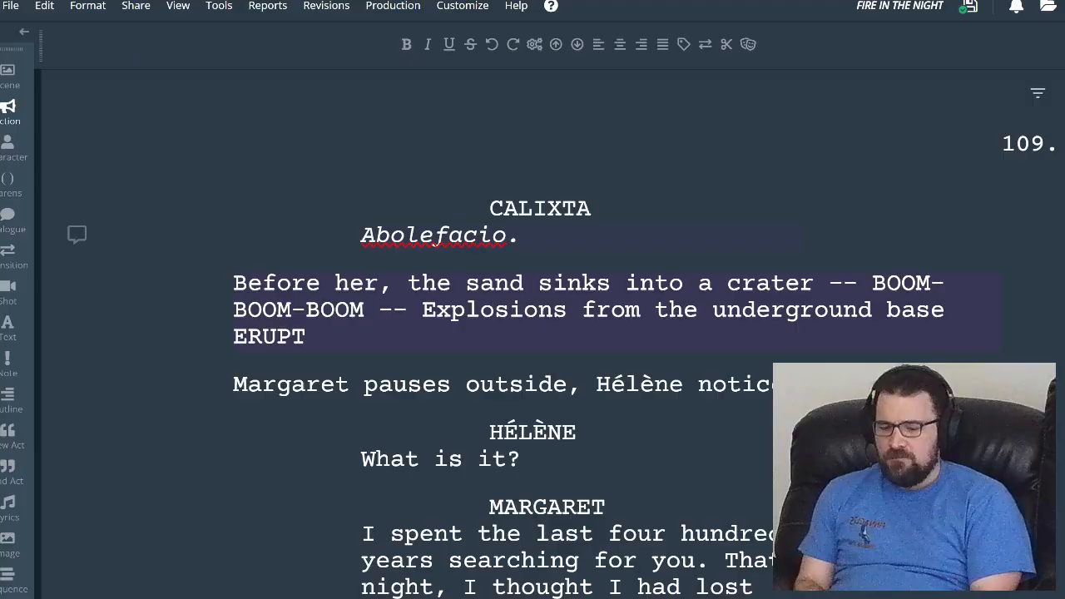
type(", ")
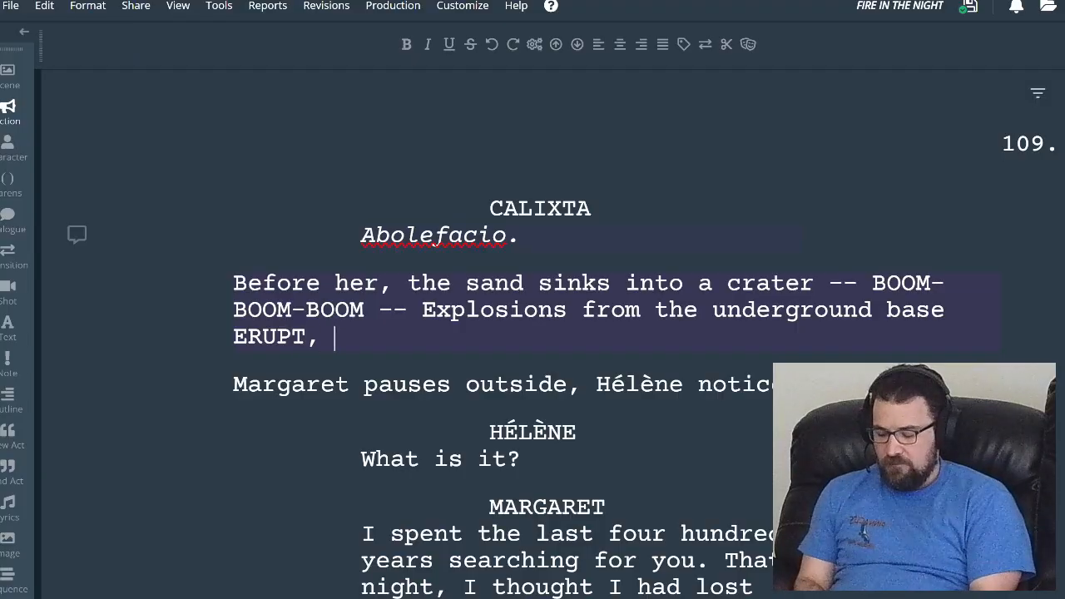
type("blasting sind")
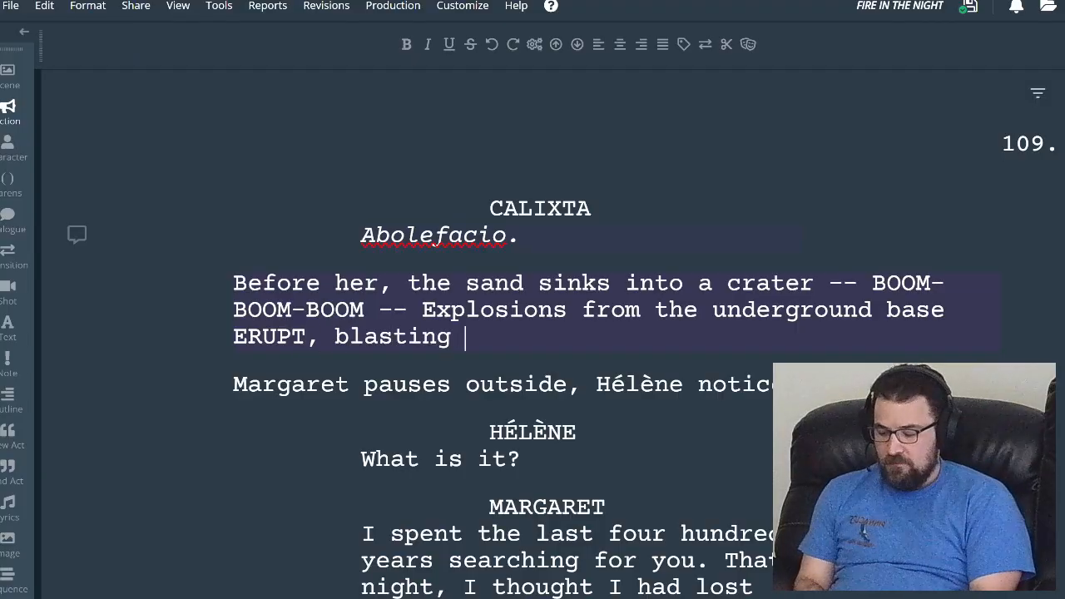
key("BackSpace")
key("BackSpace")
key("BackSpace")
key("BackSpace")
type("and")
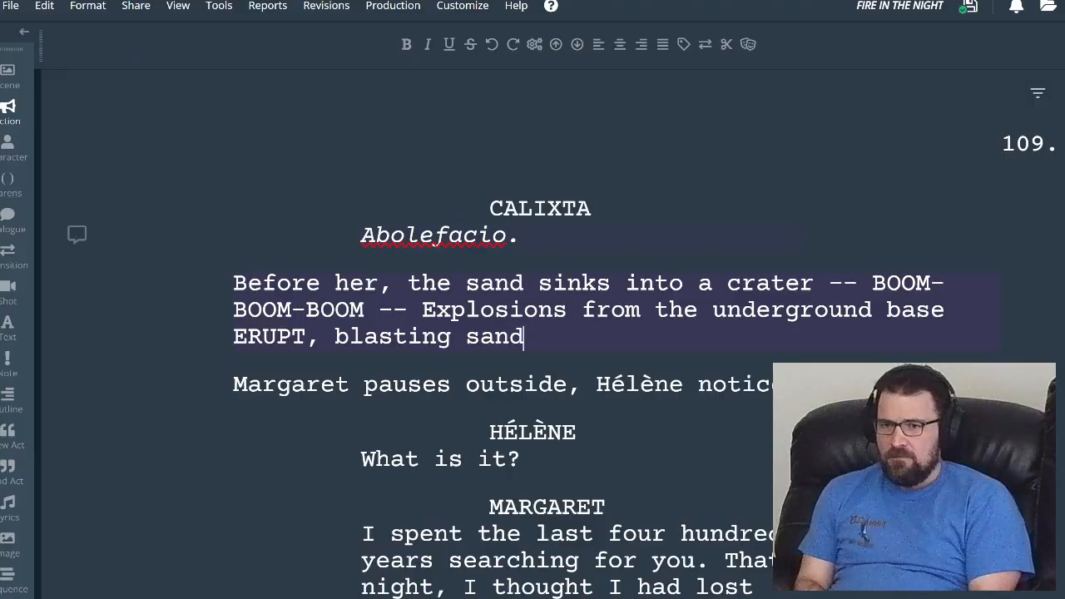
key("BackSpace")
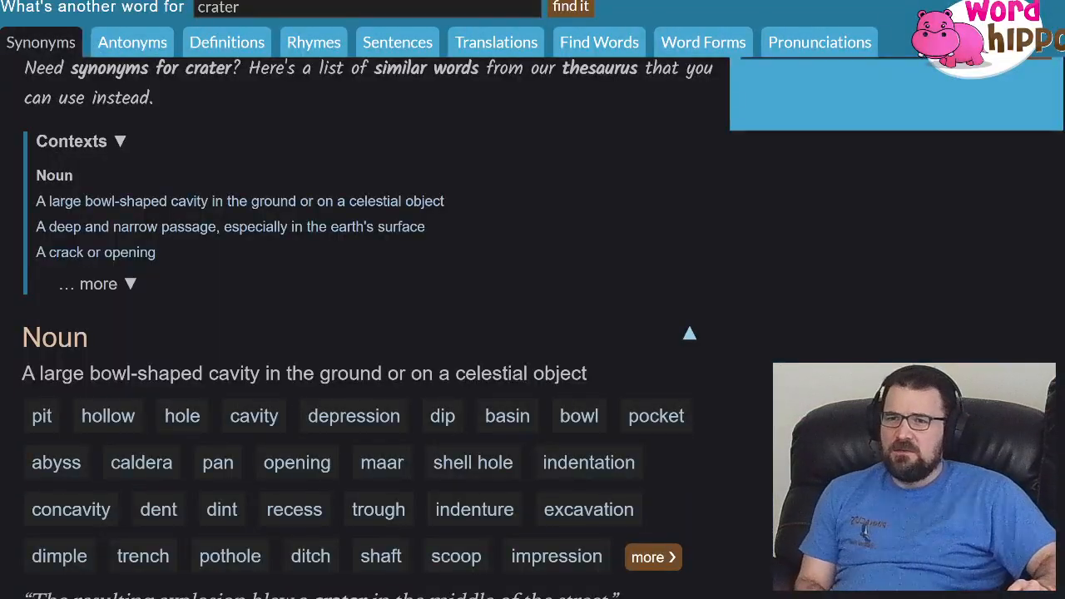
- Look up synonyms for "blasting" on WordHippo
double_click(218, 7)
type("blasing")
key("Return")
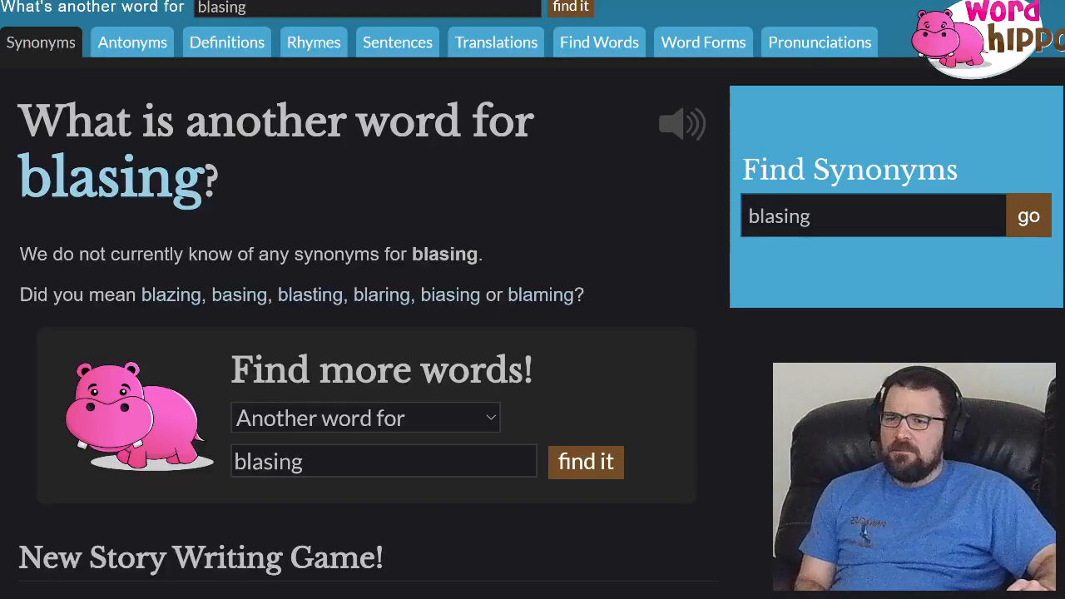
left_click(225, 7)
type("t")
key("Return")
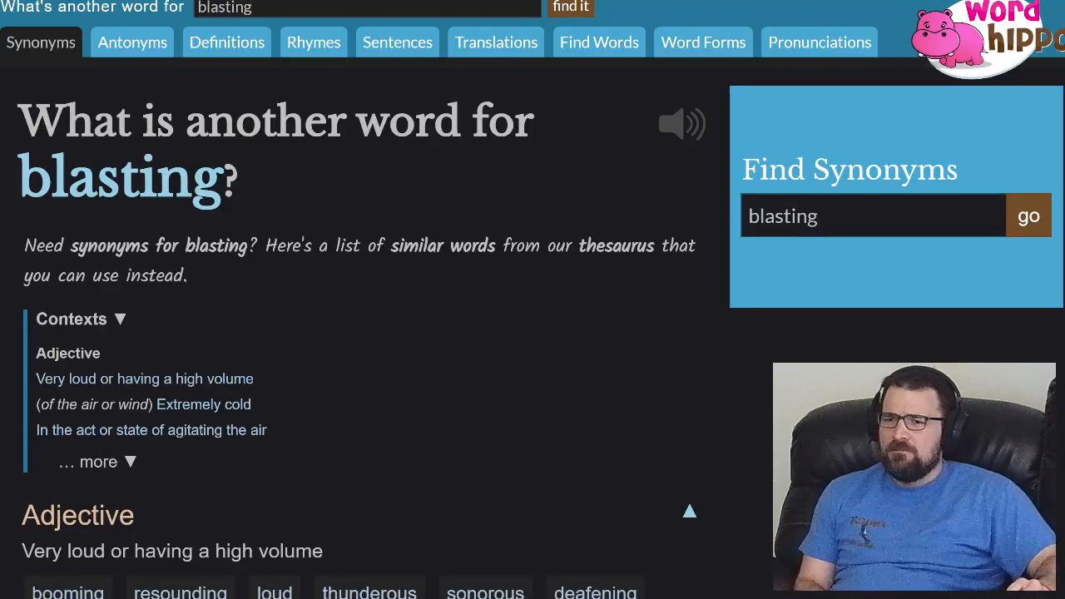
- Expand the list of contexts and examine the verb synonyms for destroying by explosion and for moving very quickly
left_click(98, 462)
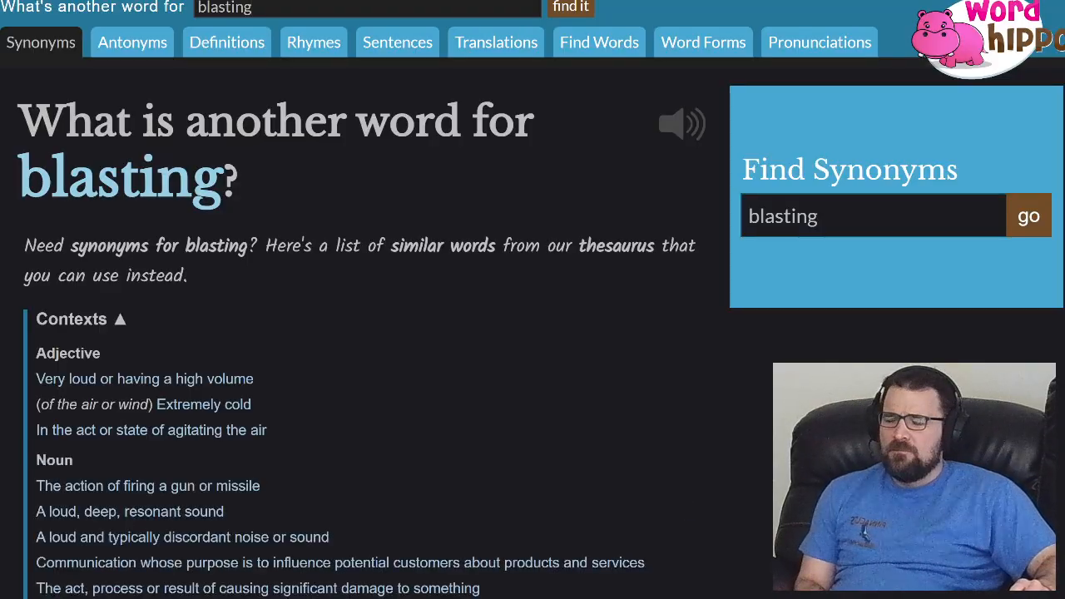
scroll(332, 333, "down", 4)
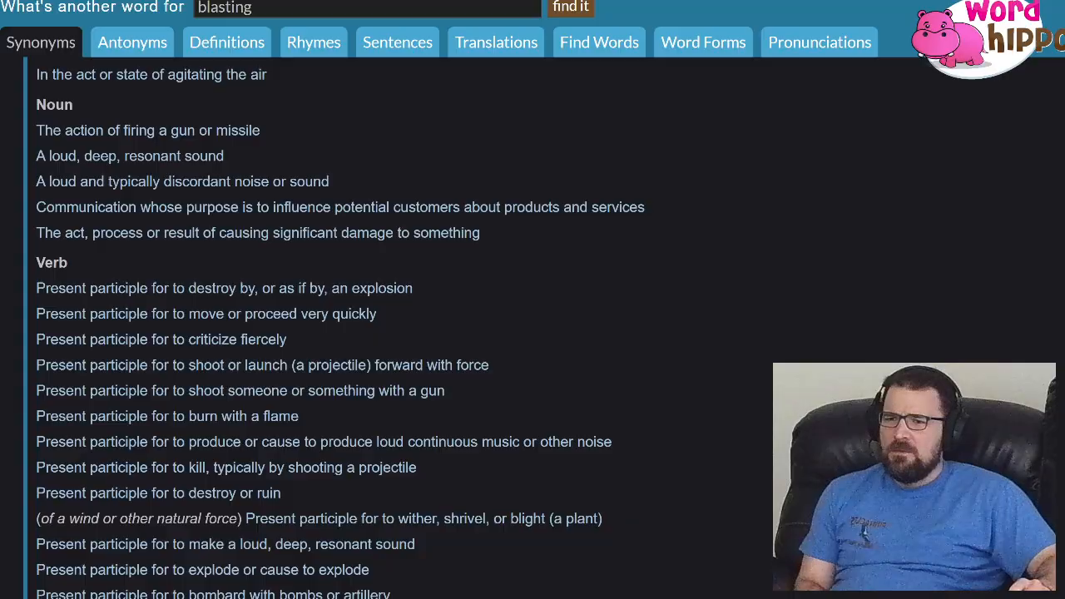
left_click(224, 288)
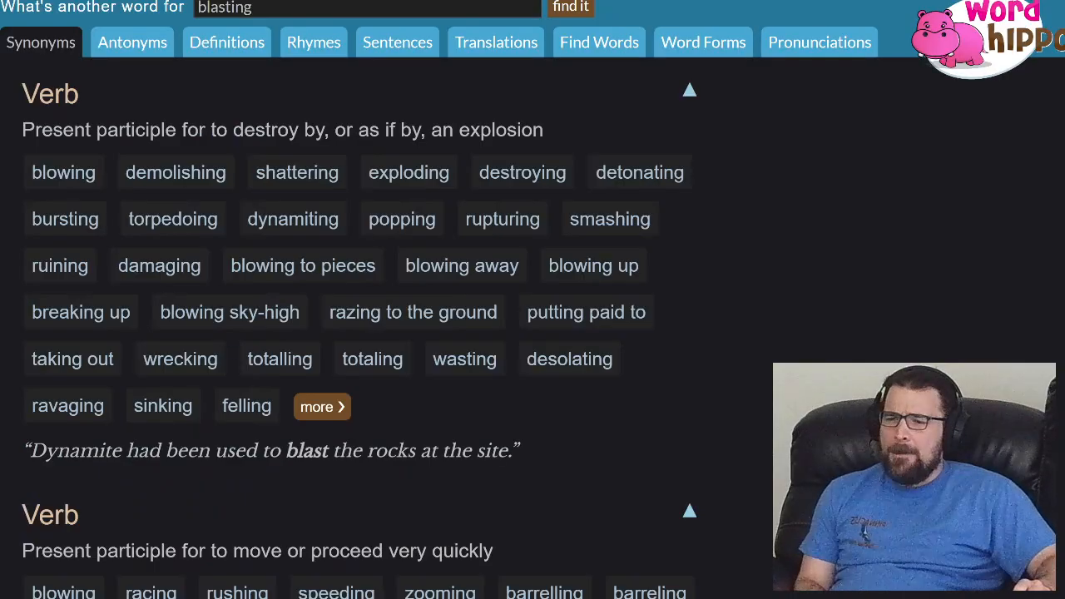
scroll(358, 333, "down", 2)
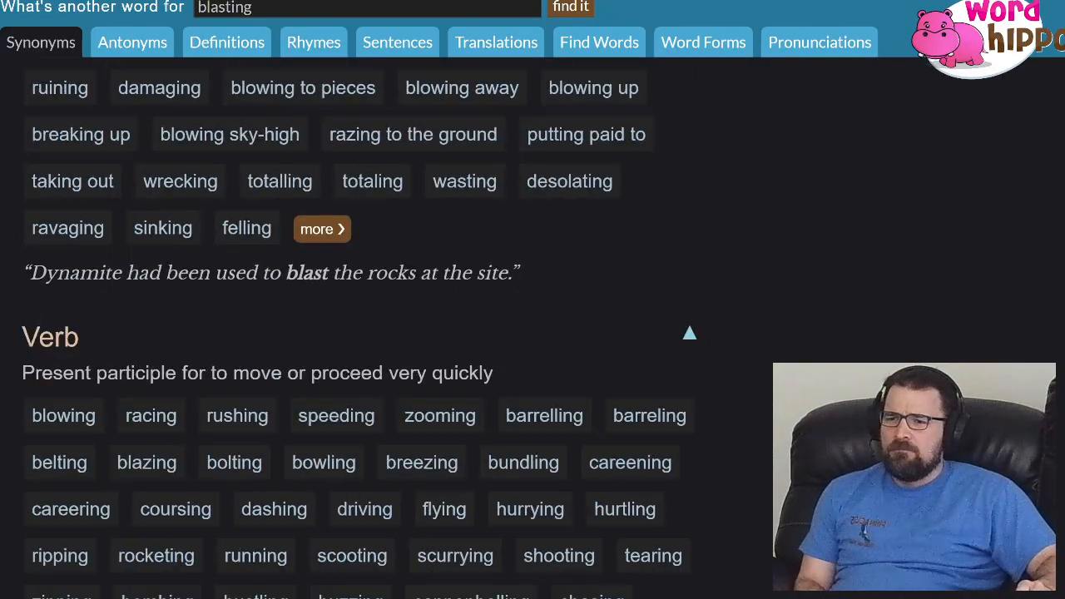
scroll(357, 333, "down", 1)
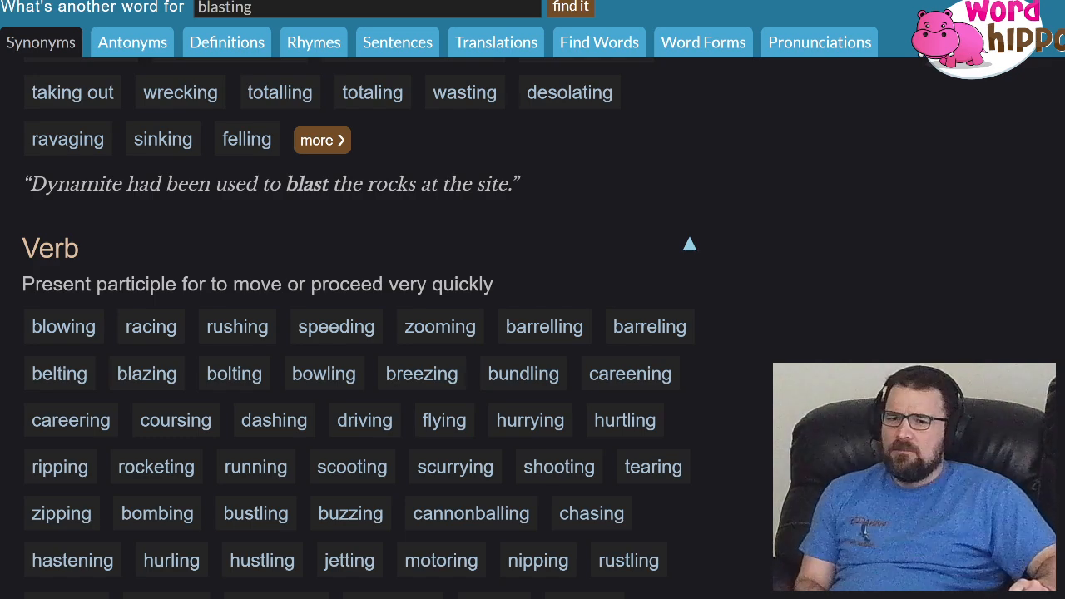
- Back in the screenplay, replace "blasting" with "hurling" before "sand" in the explosions sentence
key("alt+Tab")
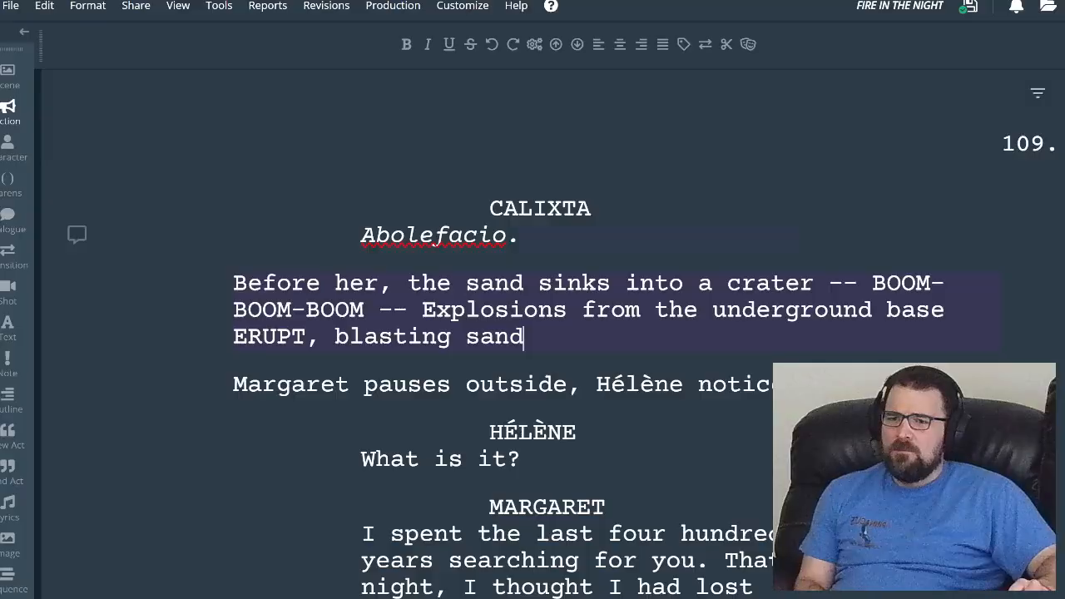
key("ctrl+Left")
key("ctrl+shift+Left")
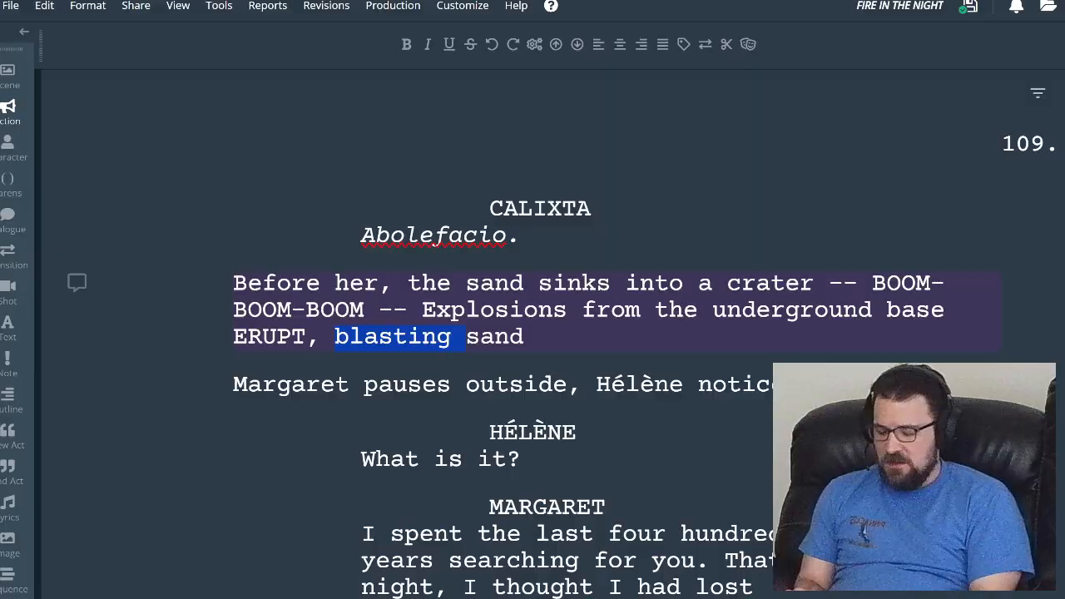
type("hurlki")
key("BackSpace")
key("BackSpace")
key("BackSpace")
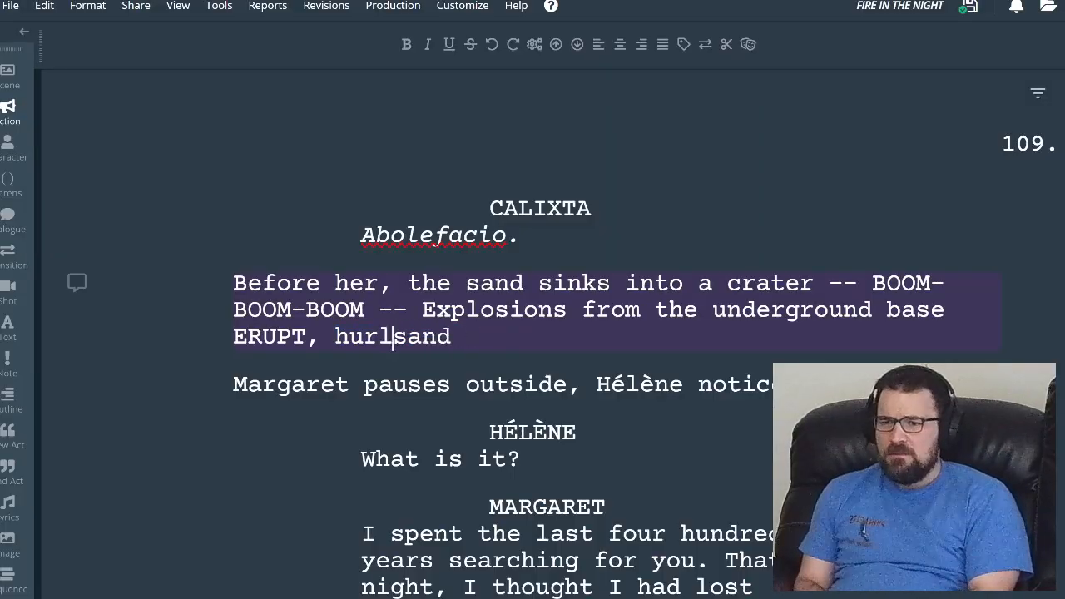
type("ling")
key("Right")
key("Right")
key("Right")
key("Right")
type("base")
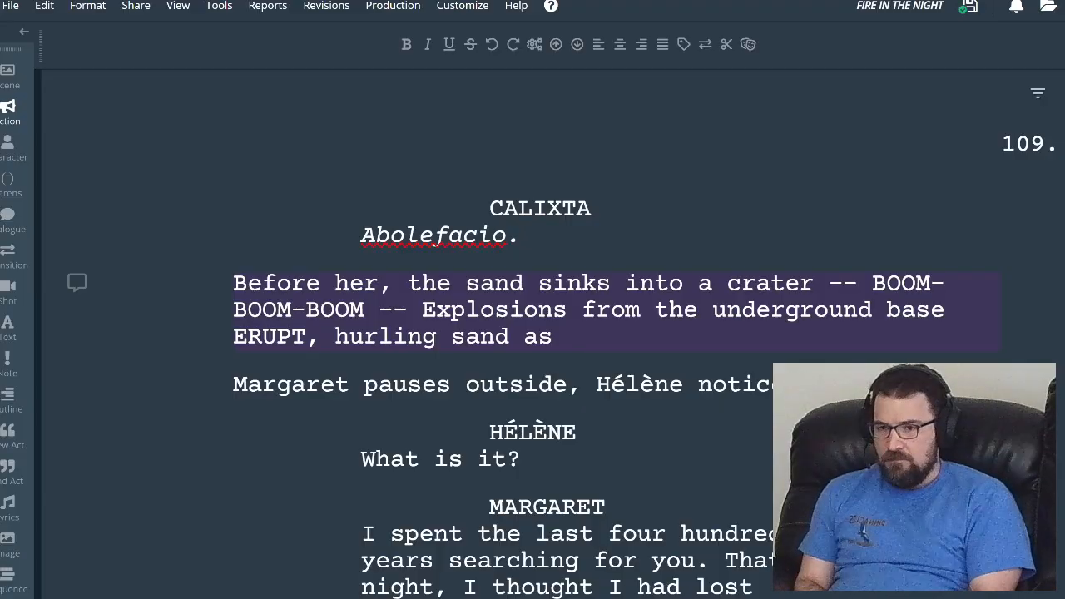
key("BackSpace")
key("BackSpace")
key("BackSpace")
key("BackSpace")
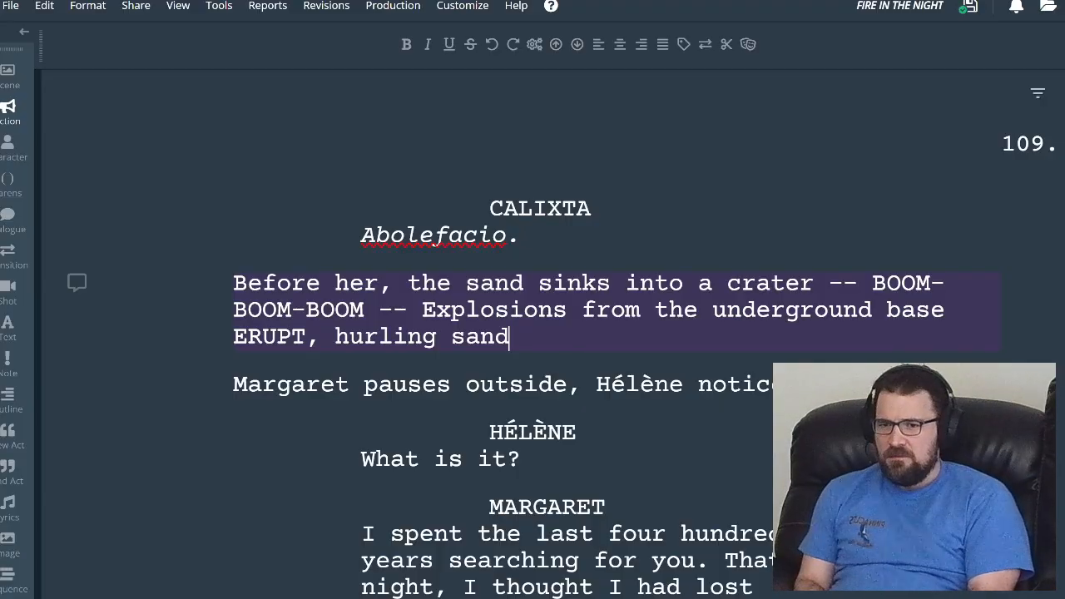
- Extend the explosions sentence after "hurling sand" with ", a FIRE emerges"
type(", a FIRE")
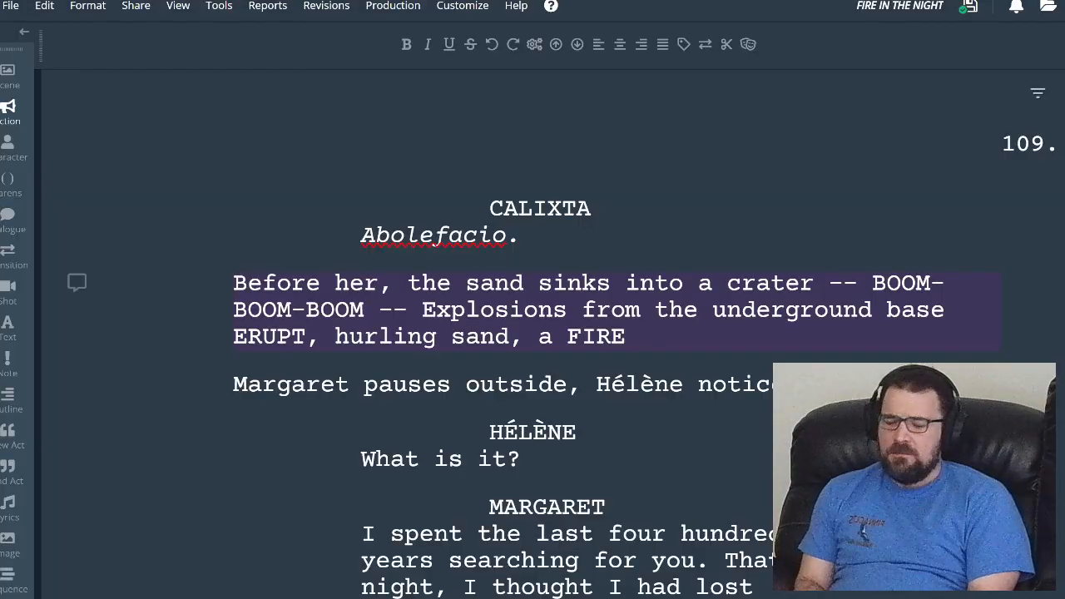
type("emerges")
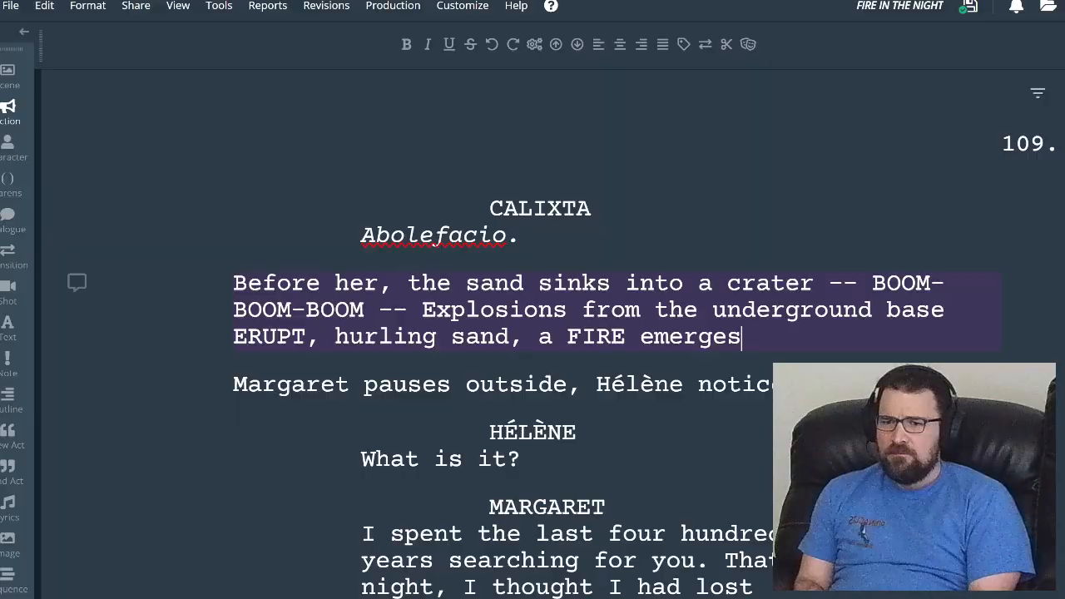
- End the explosion paragraph with a period and add the action line "The witches all turn to watch." below it, followed by a blank line
type(".")
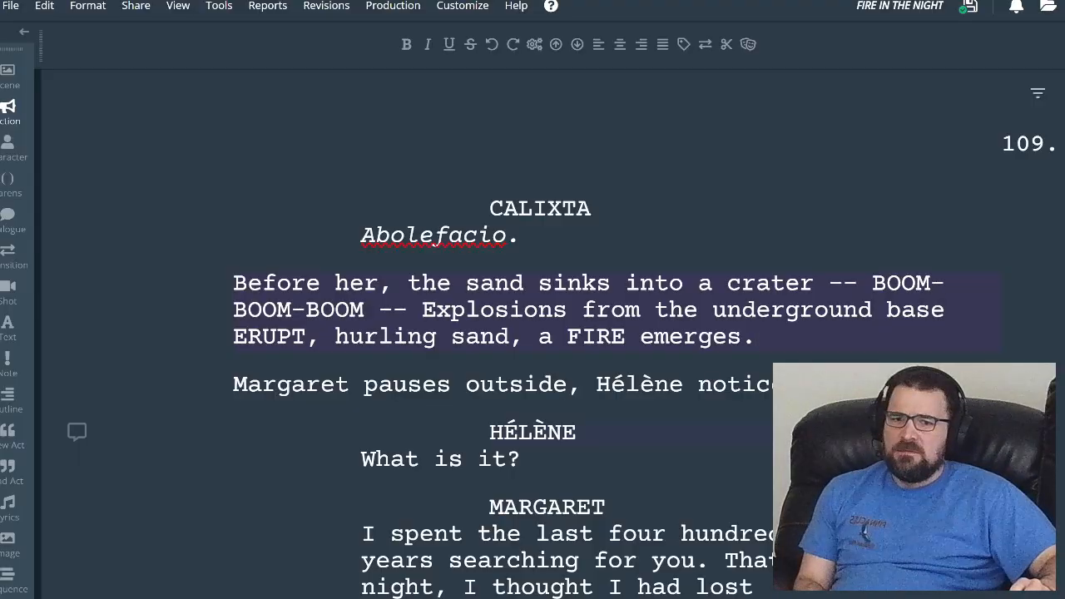
key("Return")
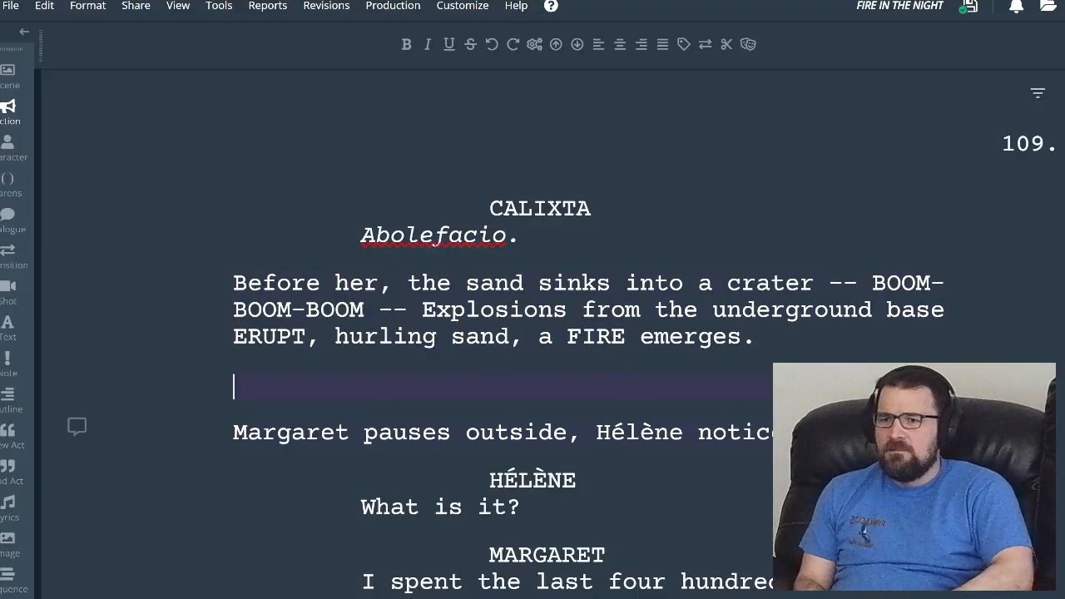
type("The wi")
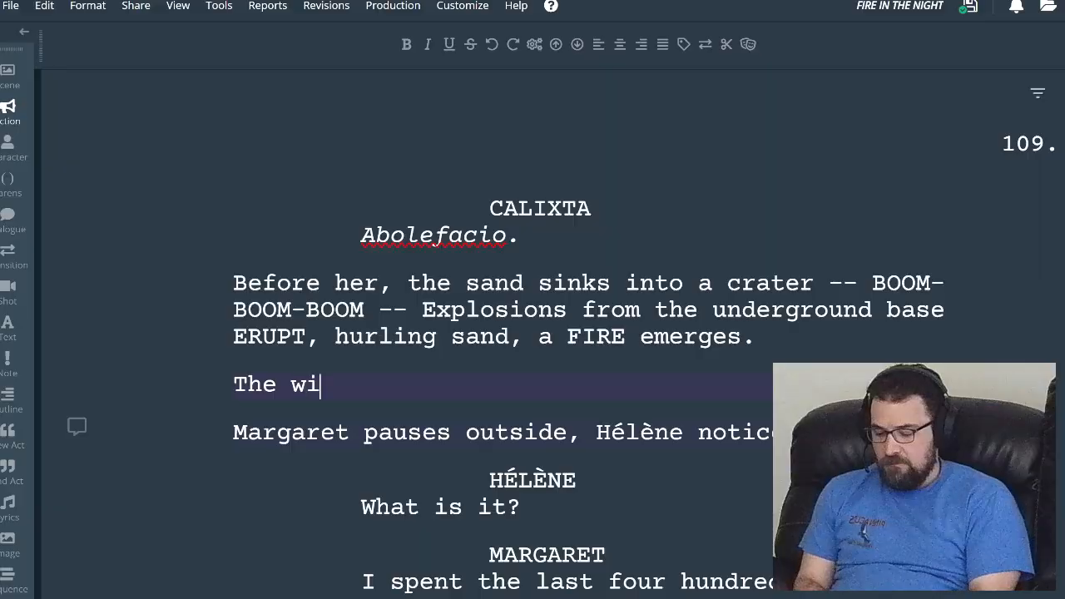
type("tches all")
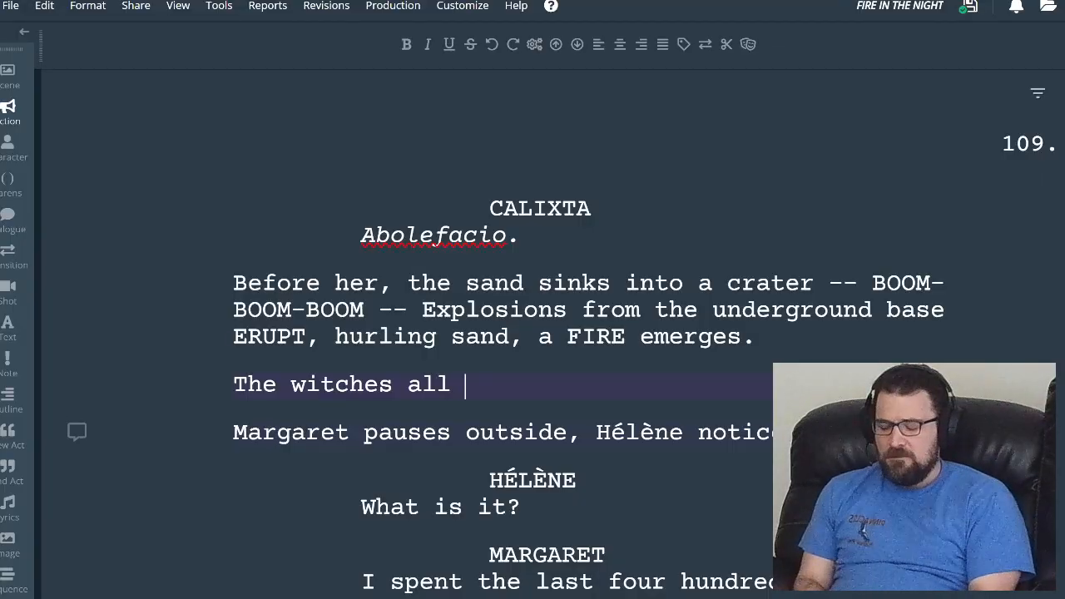
type("turn to wa")
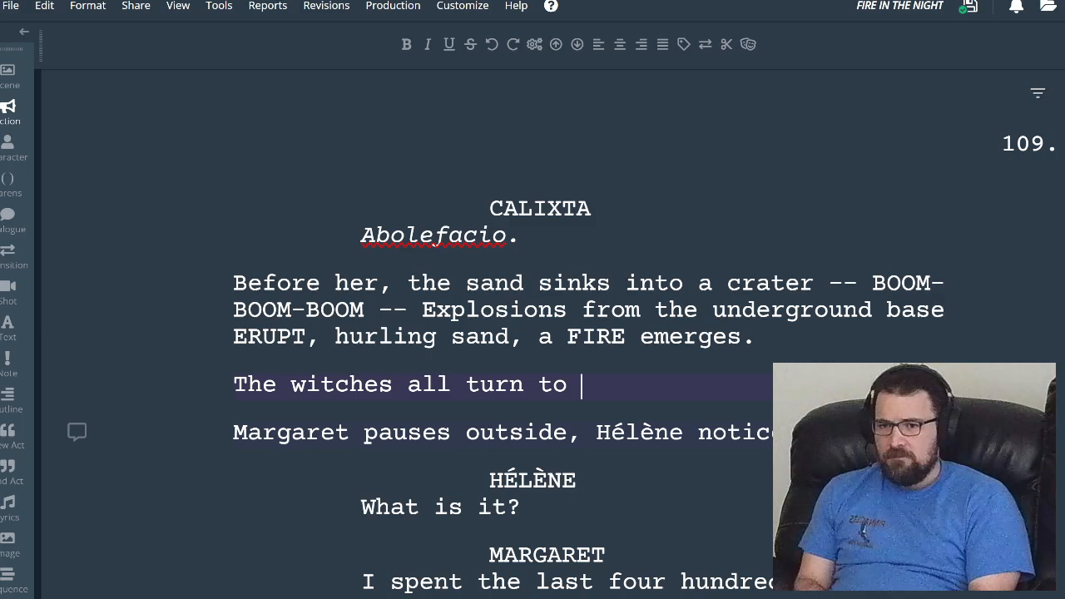
type("tch")
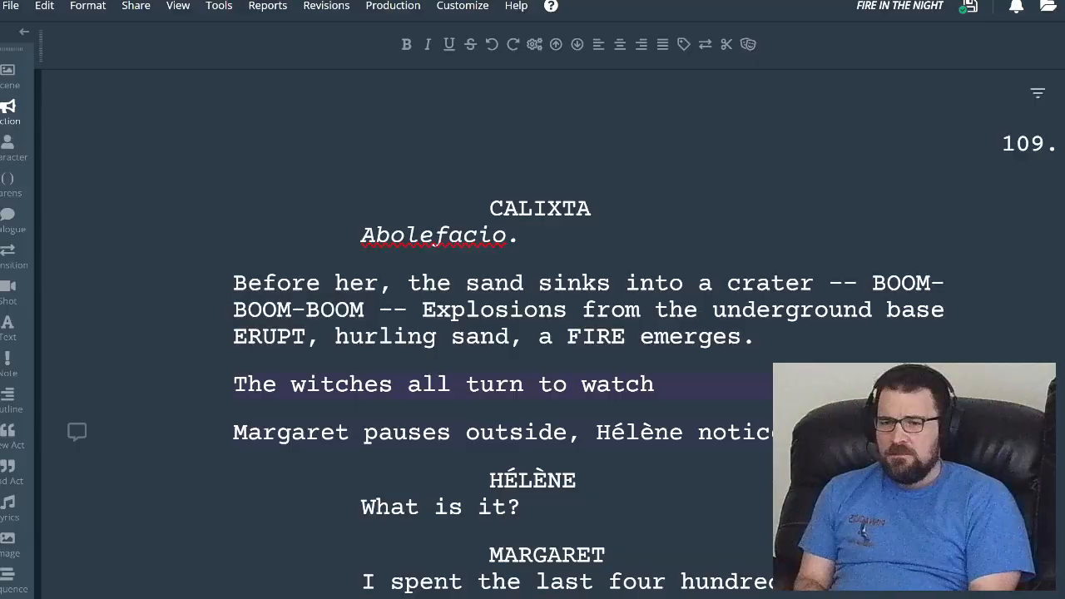
type(".")
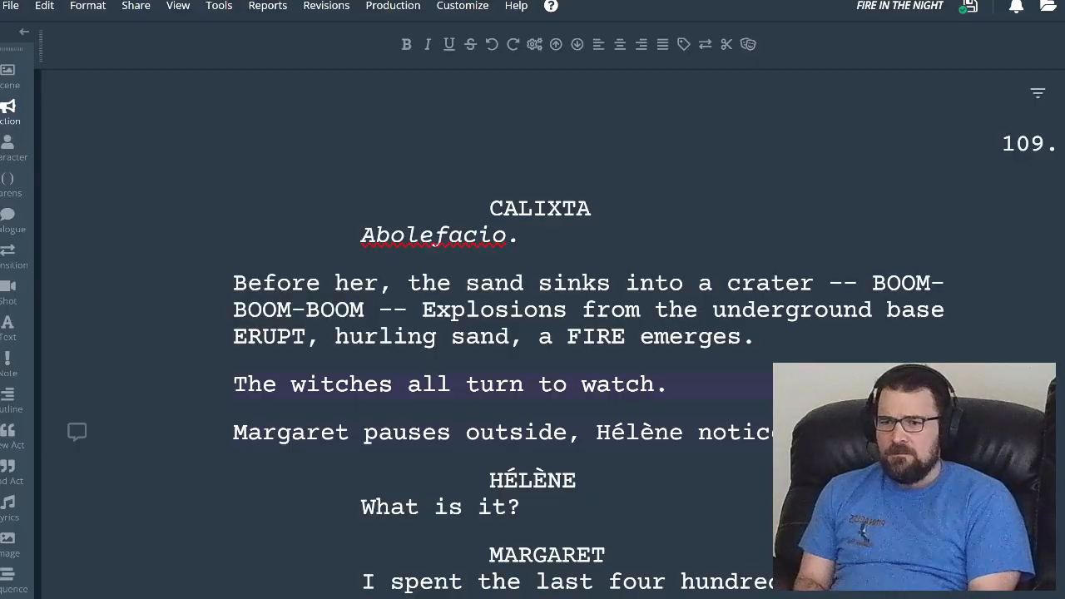
key("Return")
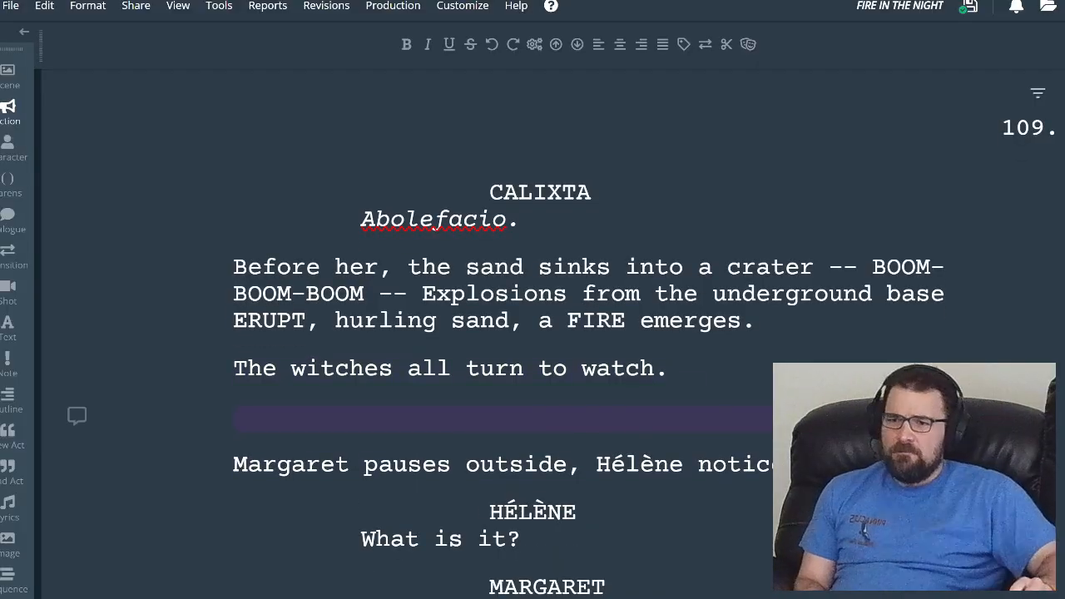
- Capitalize "Witches" in the new action line and place the cursor before its closing period
left_click(291, 370)
key("Delete")
type("W")
left_click(655, 370)
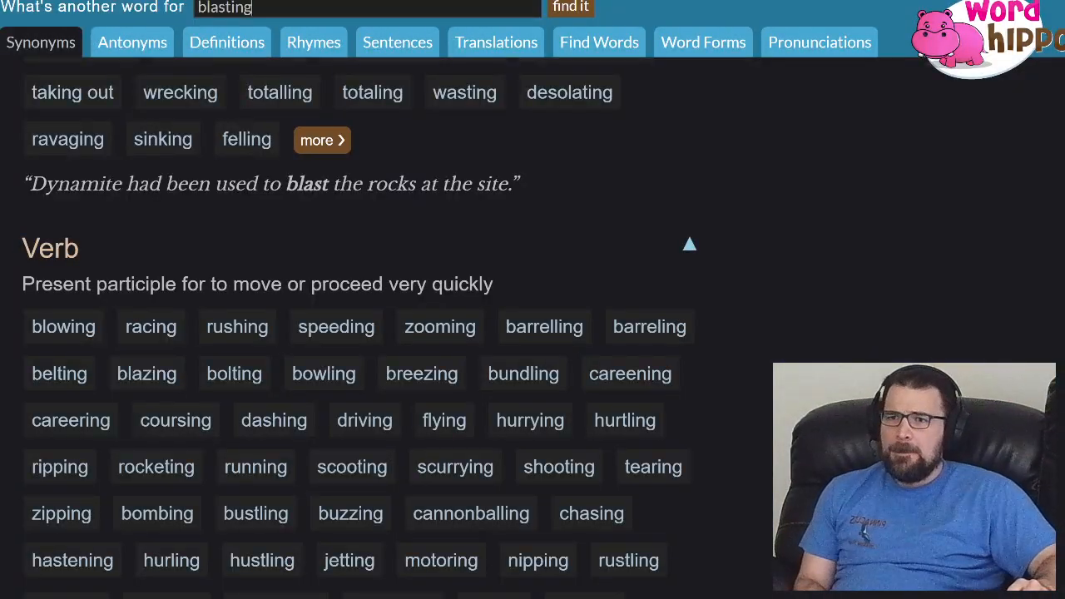
- Look up synonyms for "relieved" on WordHippo and open the entry for "inspirited"
key("ctrl+a")
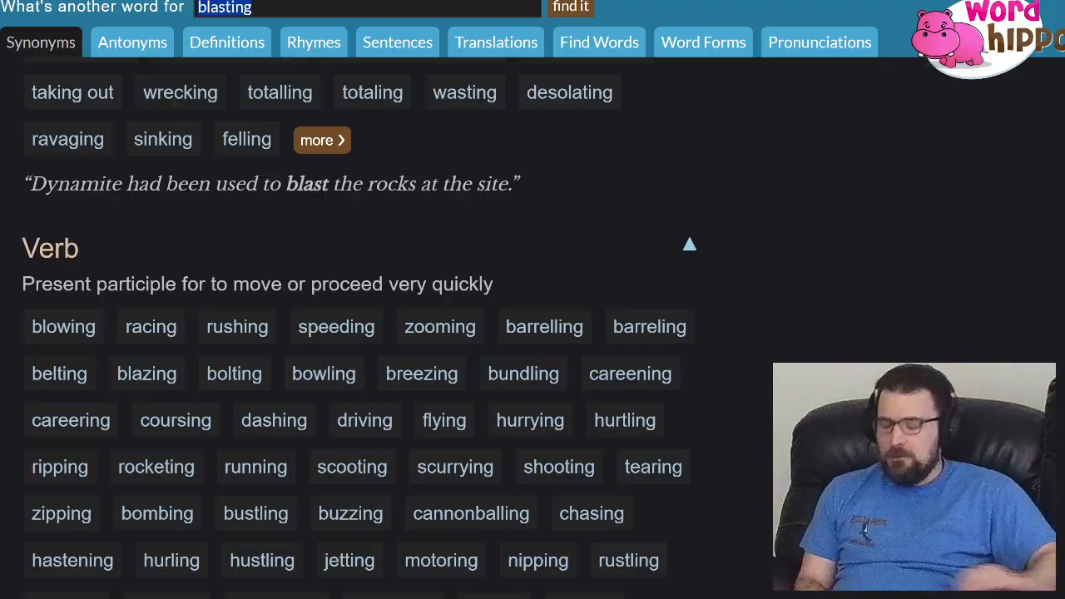
type("relieved")
key("Return")
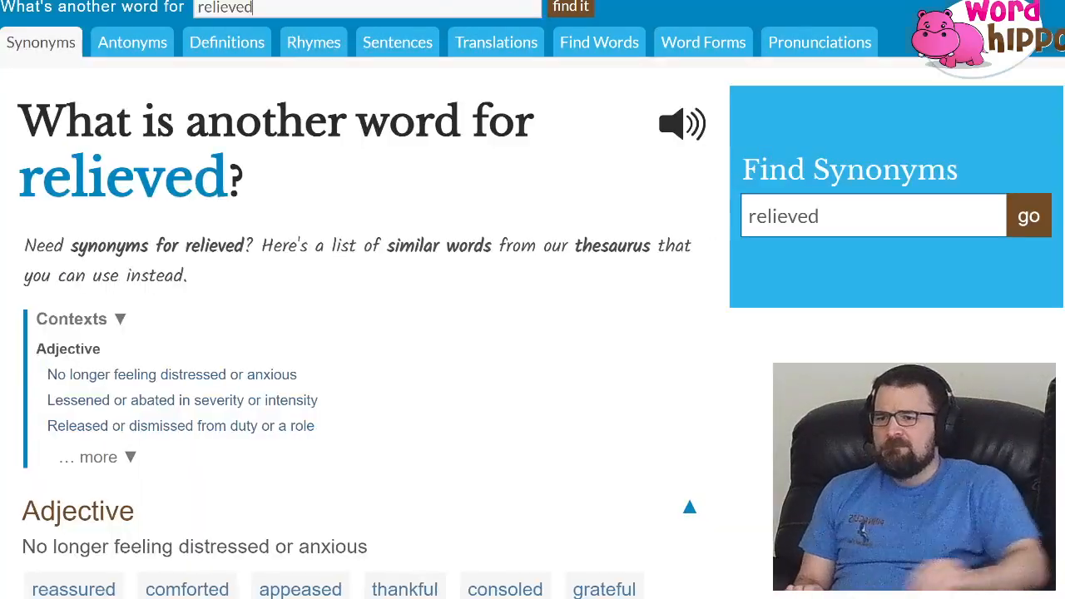
scroll(532, 332, "down", 2)
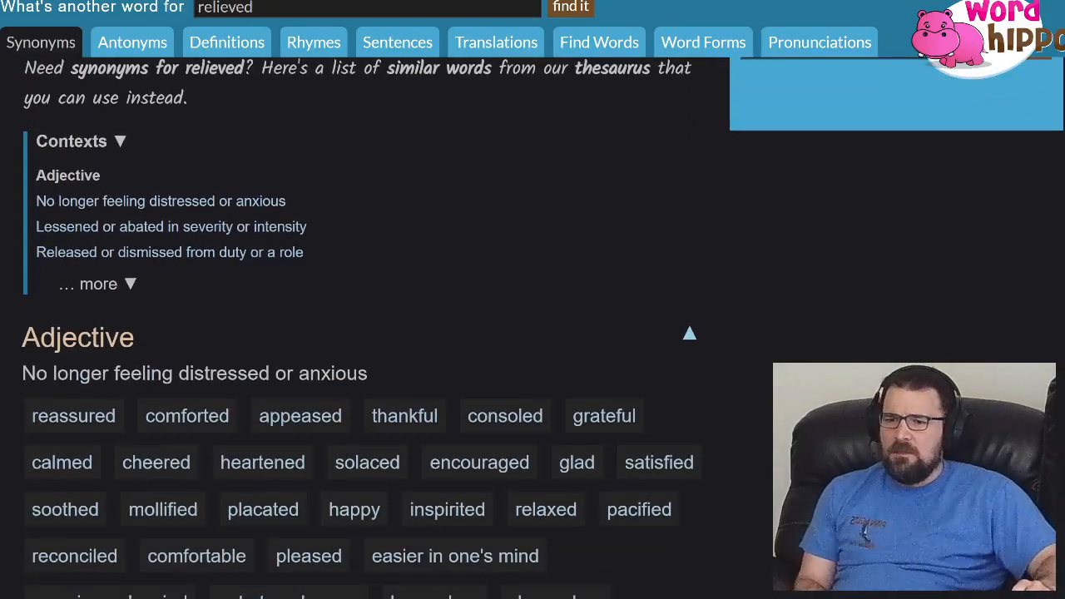
scroll(533, 332, "down", 1)
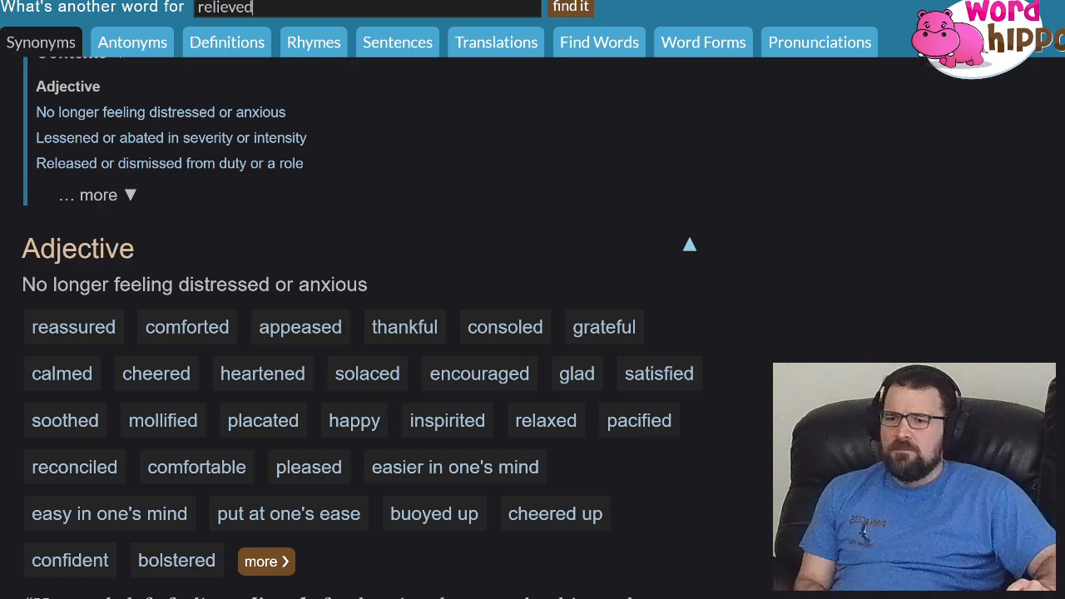
key("alt+Tab")
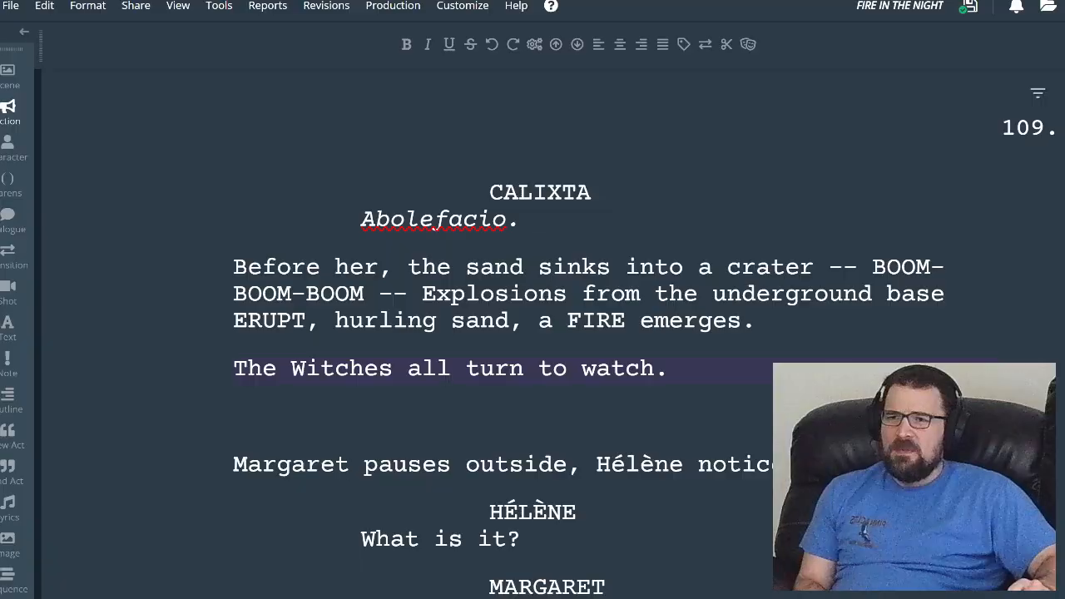
key("alt+Tab")
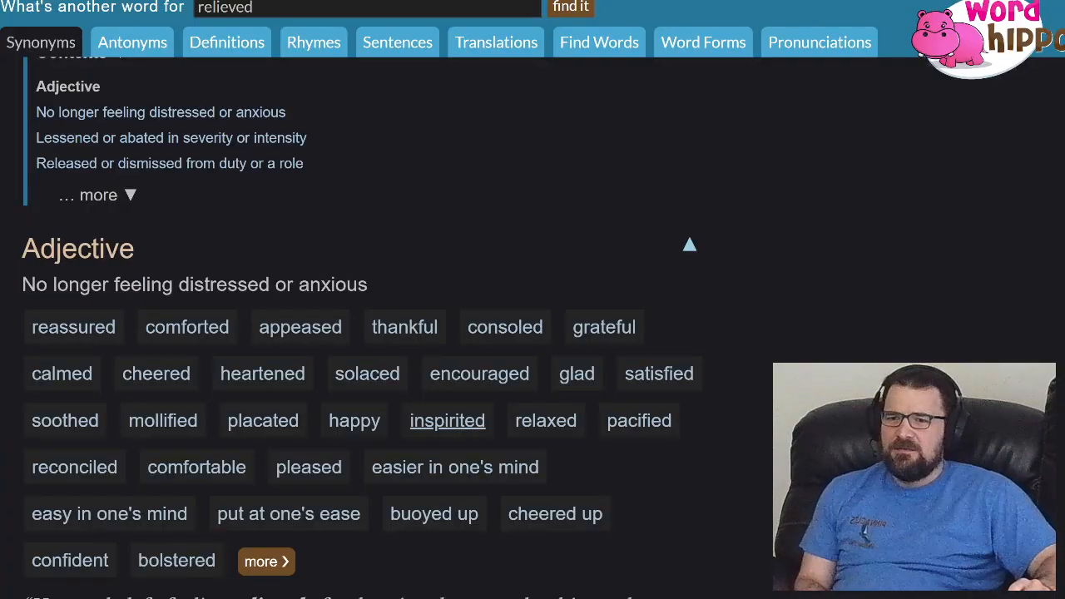
left_click(447, 420)
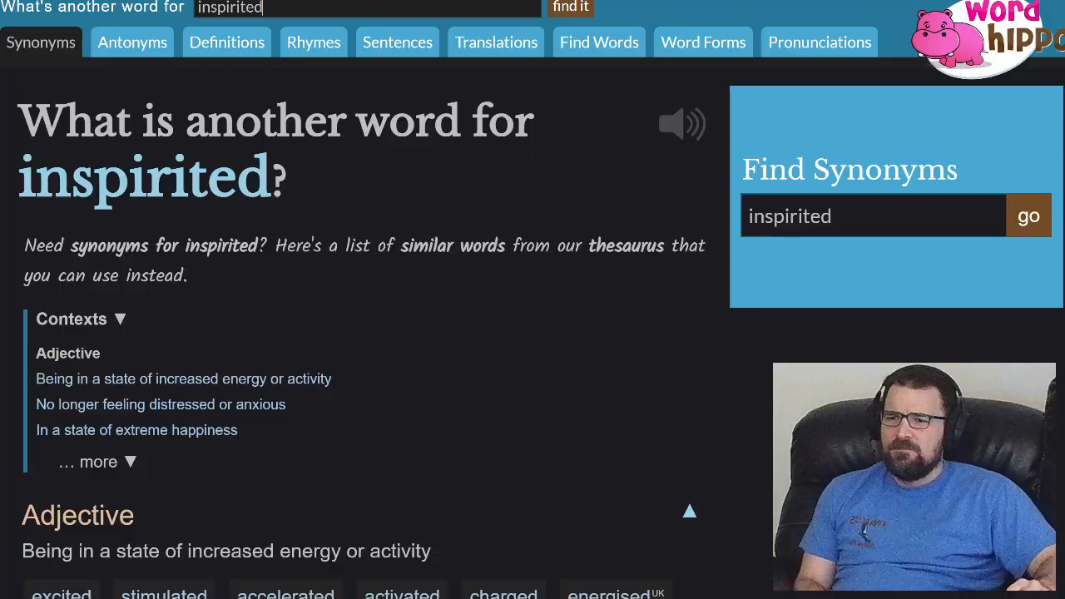
- Switch back to the screenplay, extend the Witches line with ", inspirited" before the period, and return to the blank action line below
key("alt+Tab")
type(", inspirit")
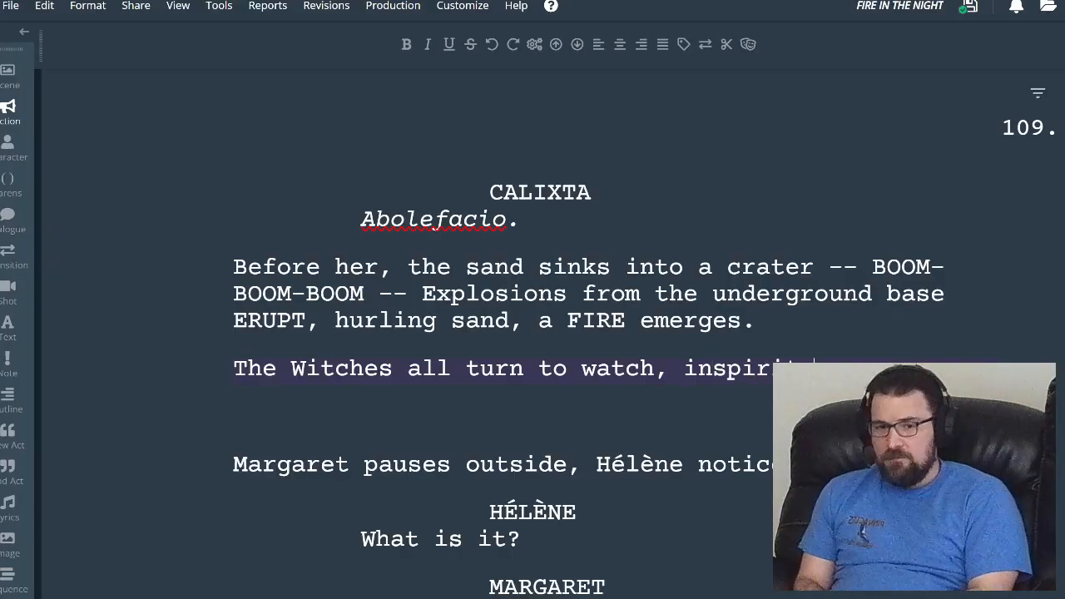
left_click(233, 419)
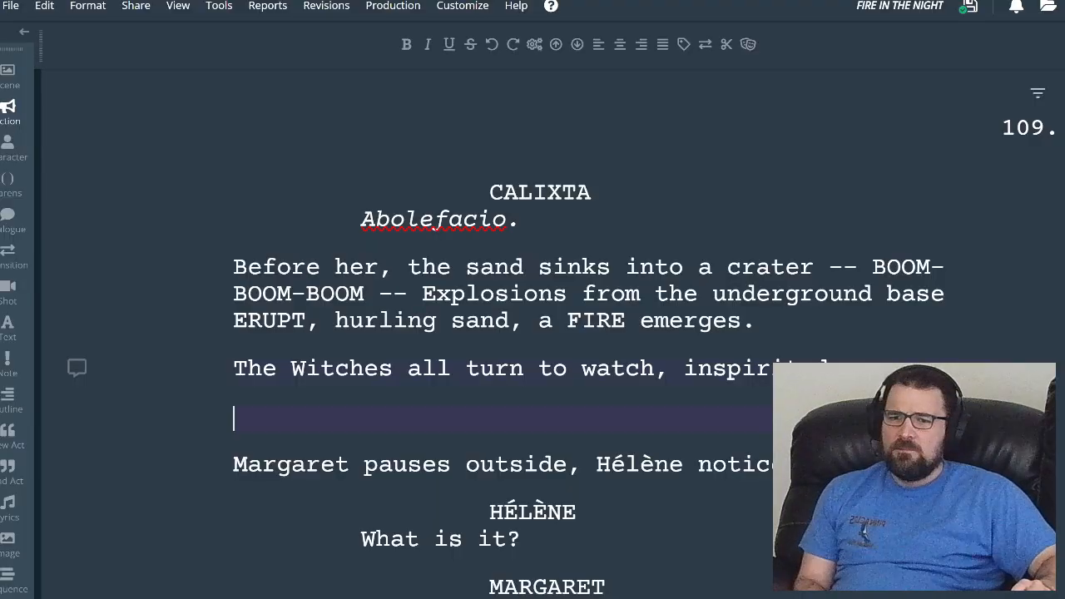
key("Up")
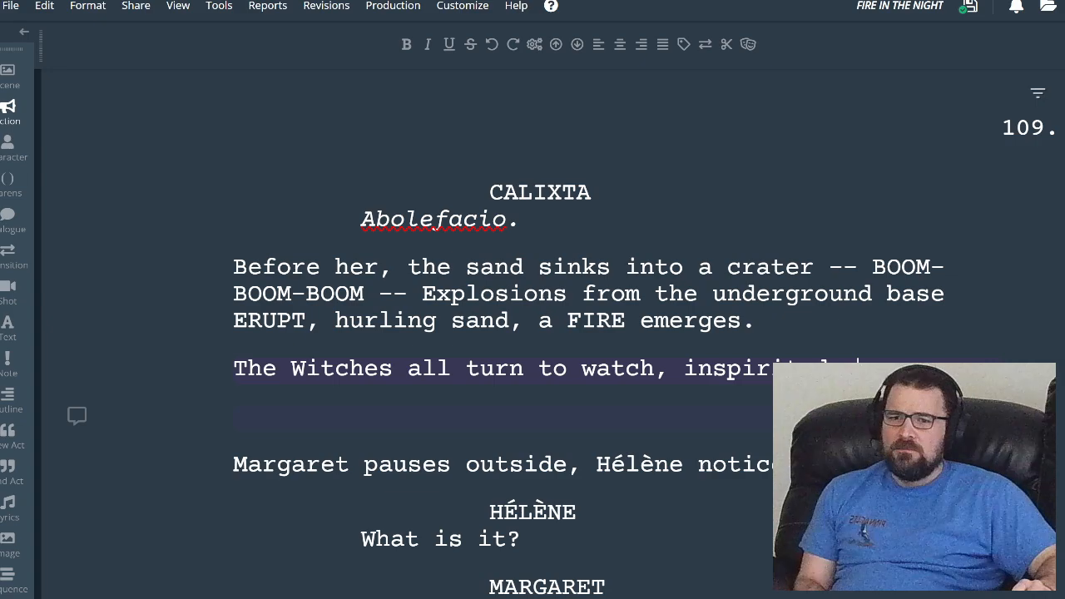
key("Down")
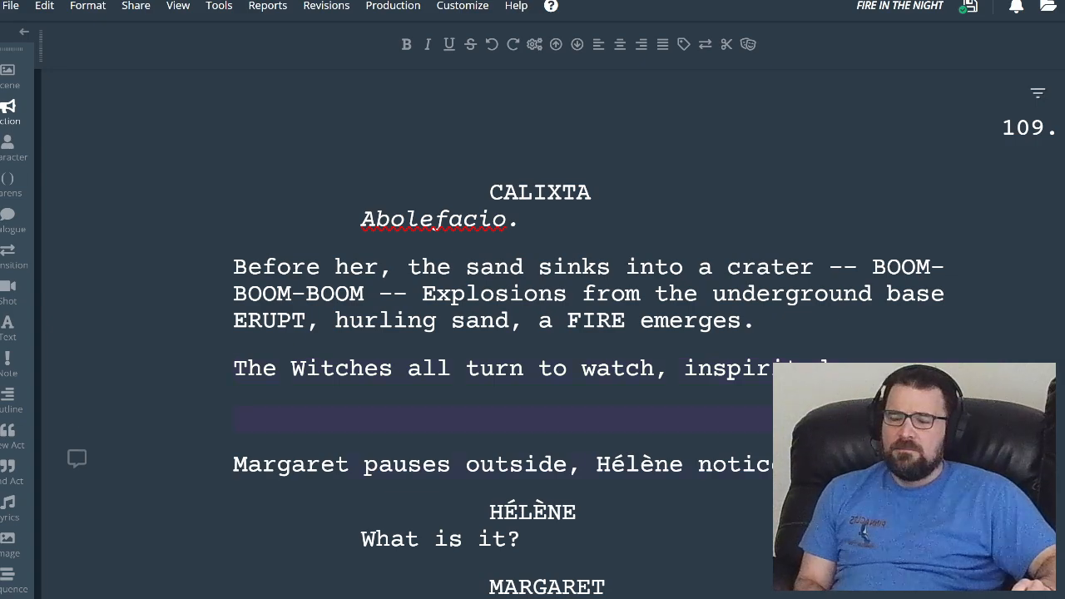
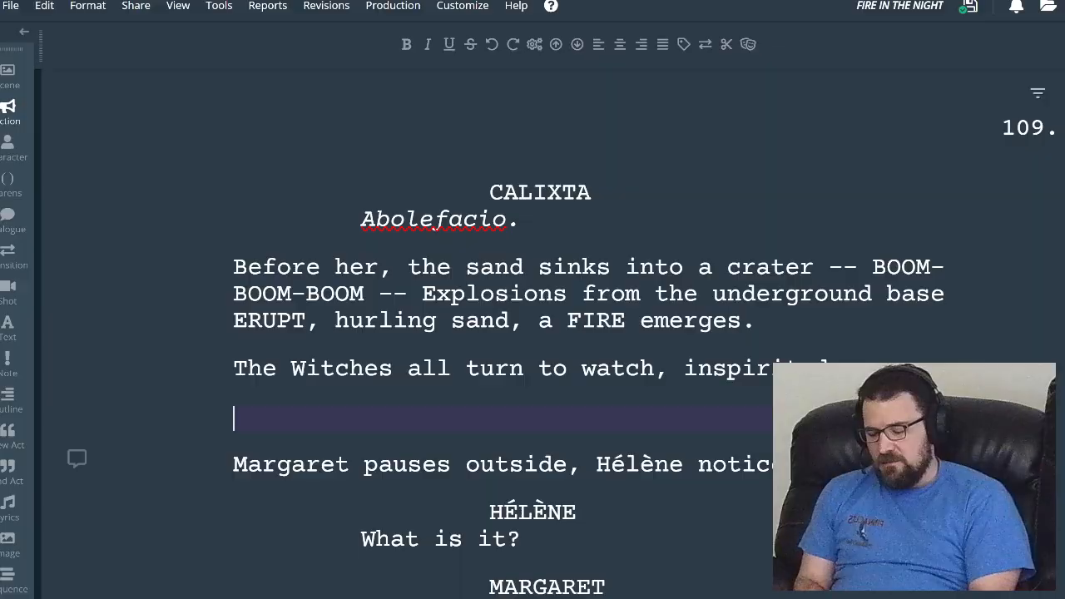
- Begin the blank action line with "Curious, Leticia", correcting the spelling of the character's name
type("Curiou")
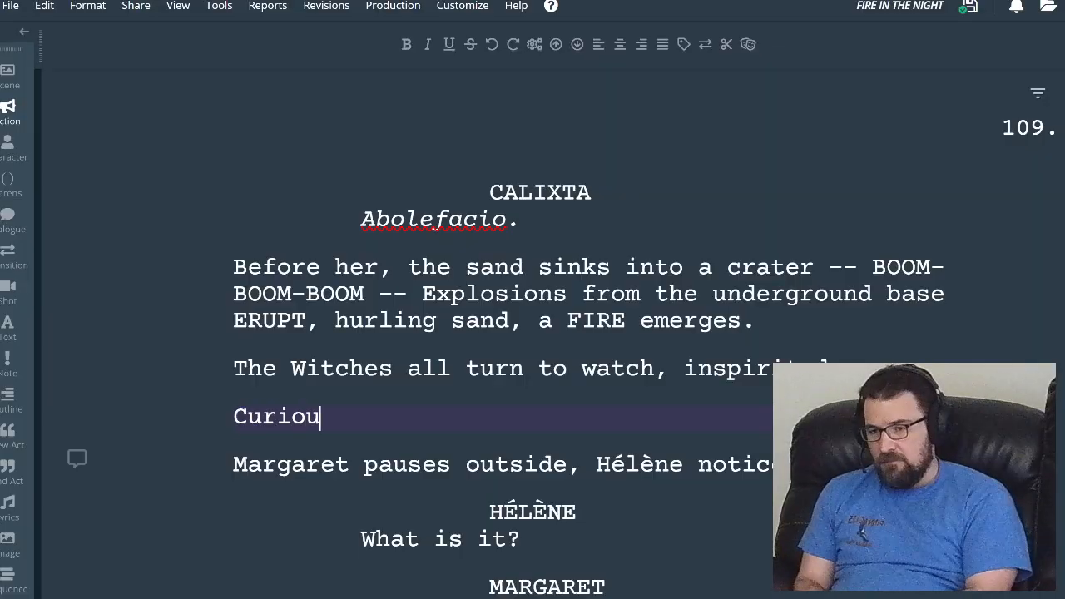
type("s, Letiticia")
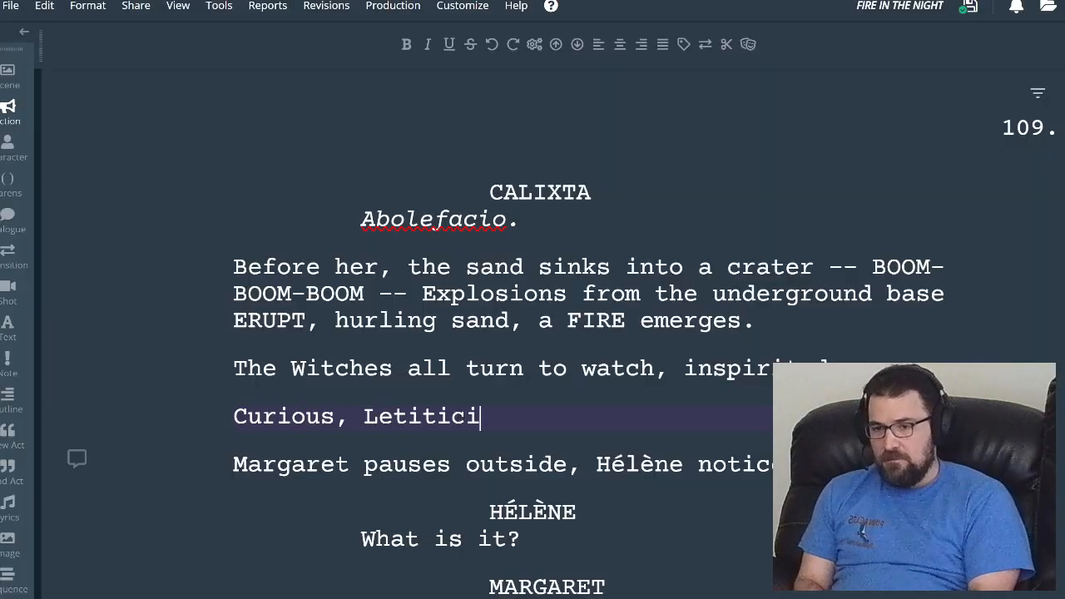
key("BackSpace")
key("BackSpace")
key("BackSpace")
key("BackSpace")
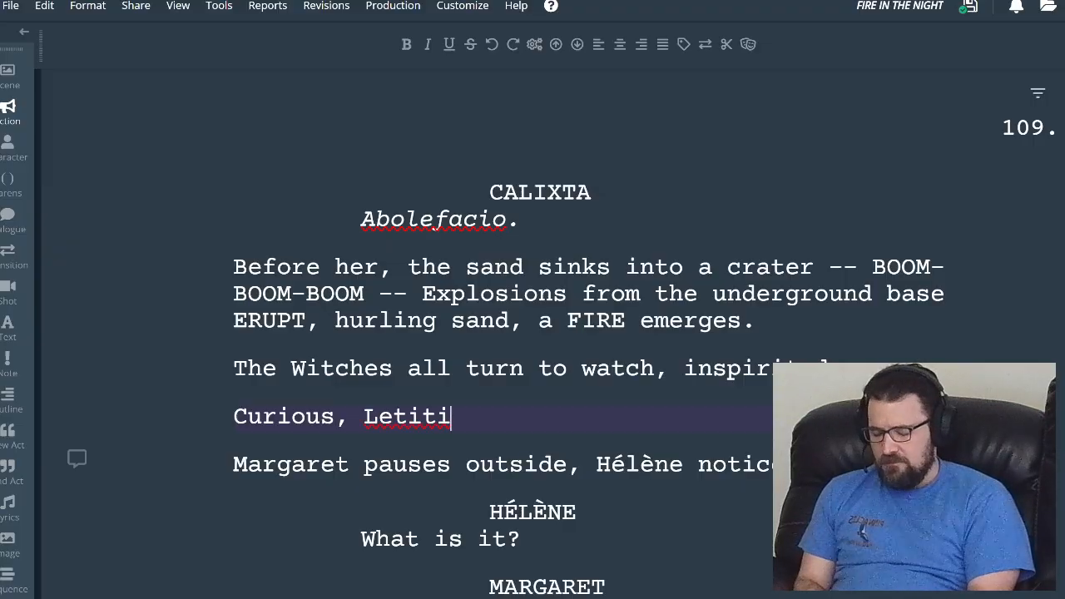
type("ca")
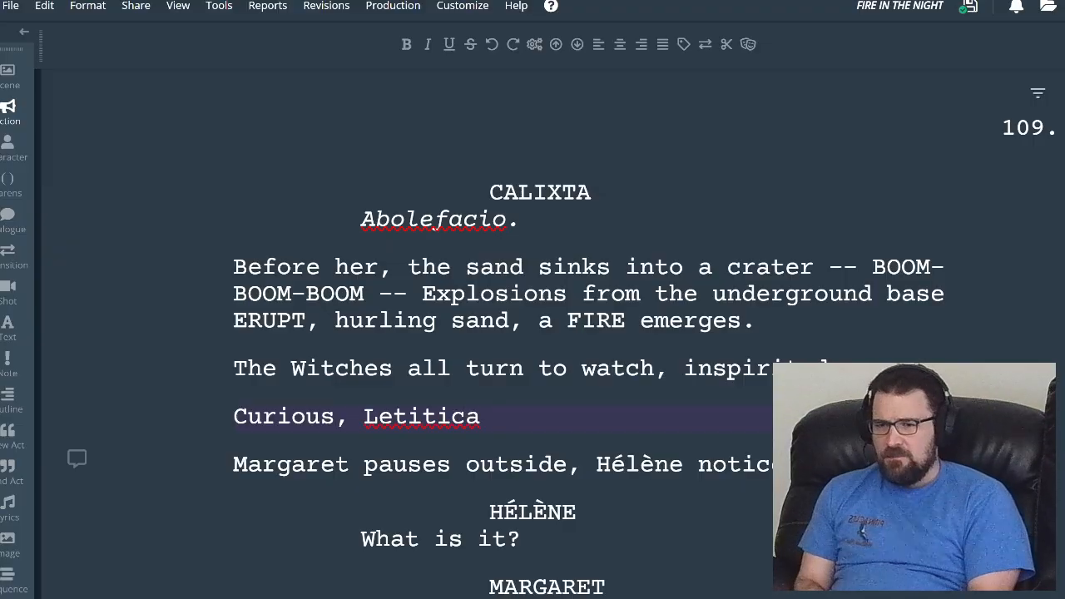
key("BackSpace")
key("BackSpace")
key("BackSpace")
key("BackSpace")
key("BackSpace")
key("BackSpace")
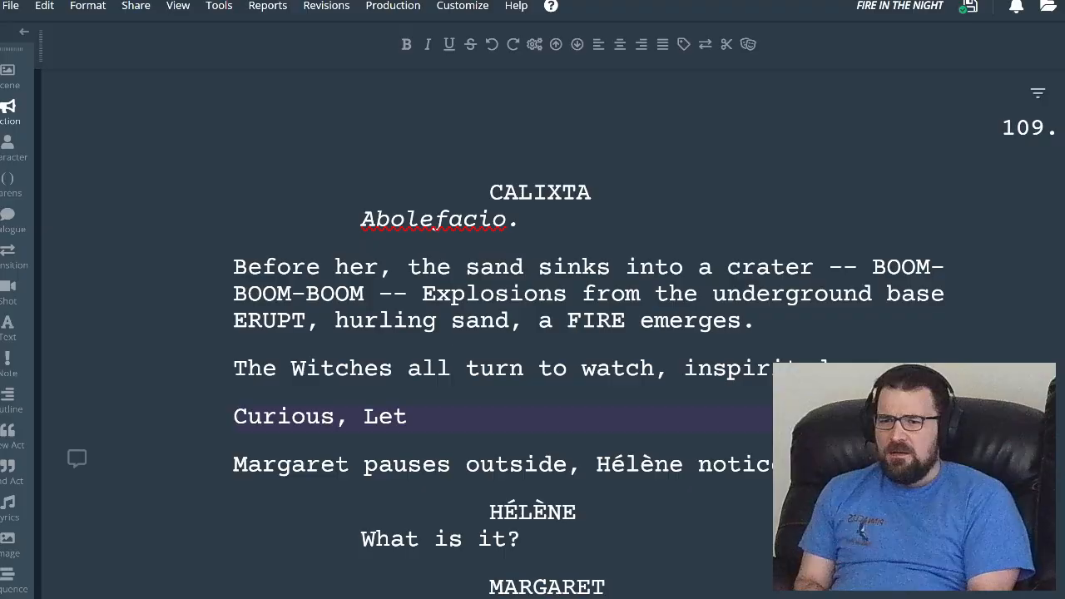
type("icia")
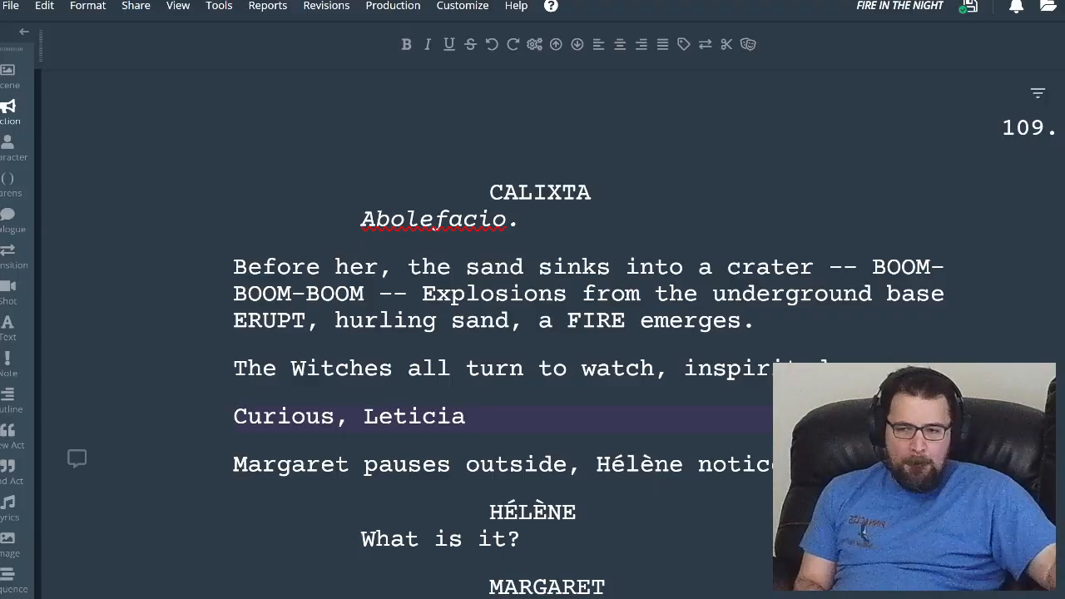
- Complete the action line with "approaches Margaret.", fixing the capitalization so only the M of the name is uppercase
type("approaches ")
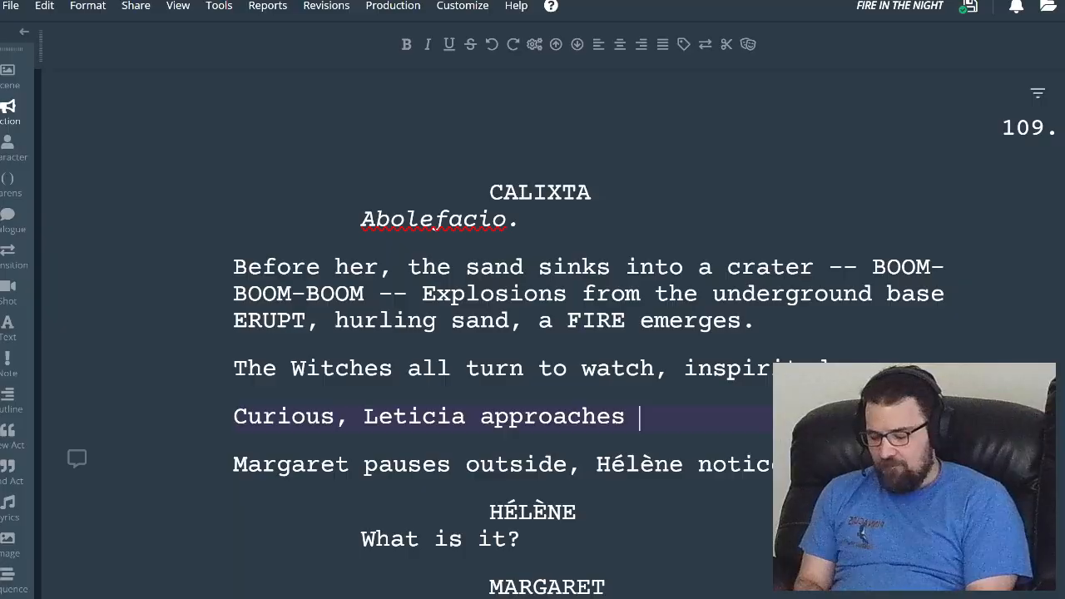
type("MArgaret.")
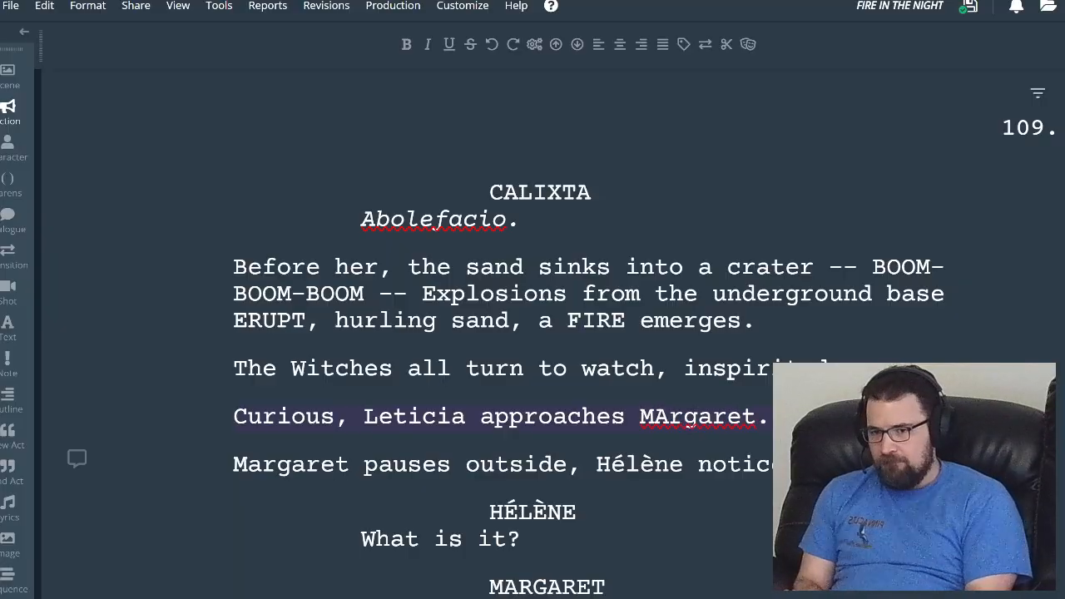
key("Left")
key("Left")
key("Left")
key("Left")
key("Left")
key("Left")
key("Left")
key("Left")
key("Delete")
type("a")
key("Right")
key("Right")
key("Right")
key("Right")
key("Right")
key("Right")
key("Right")
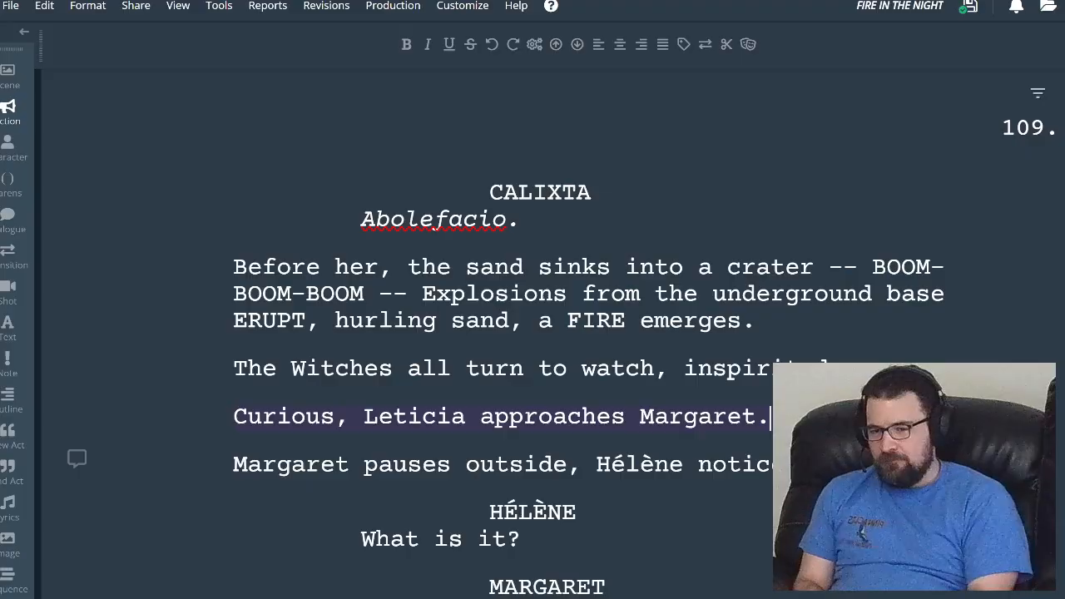
- Below the action line about approaching Margaret, add a LETITIA character cue with the dialogue "I'm sorry about... everything."
key("Return")
key("Tab")
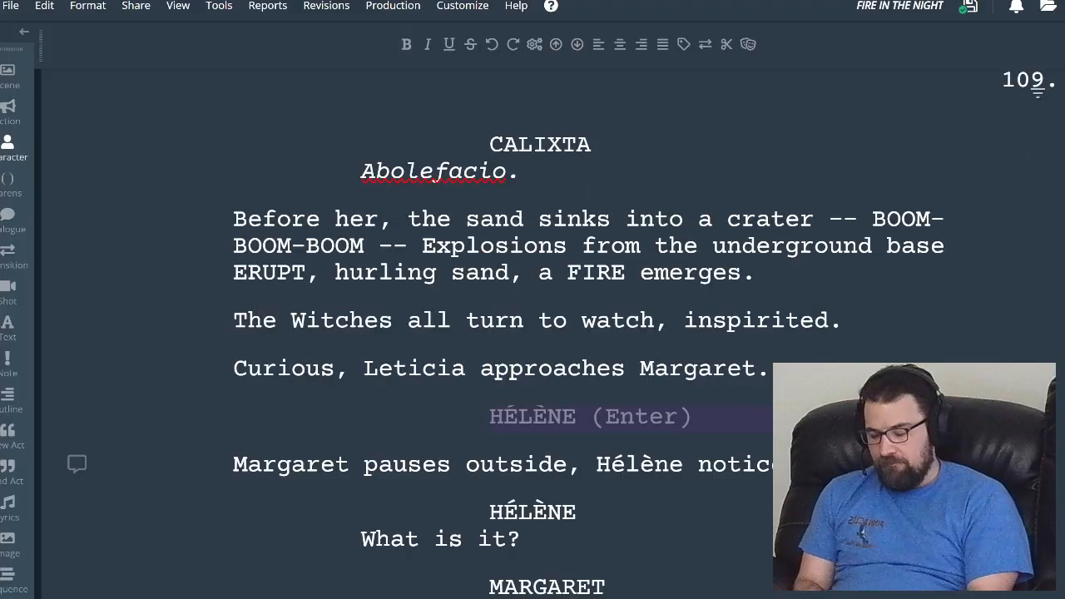
type("LE")
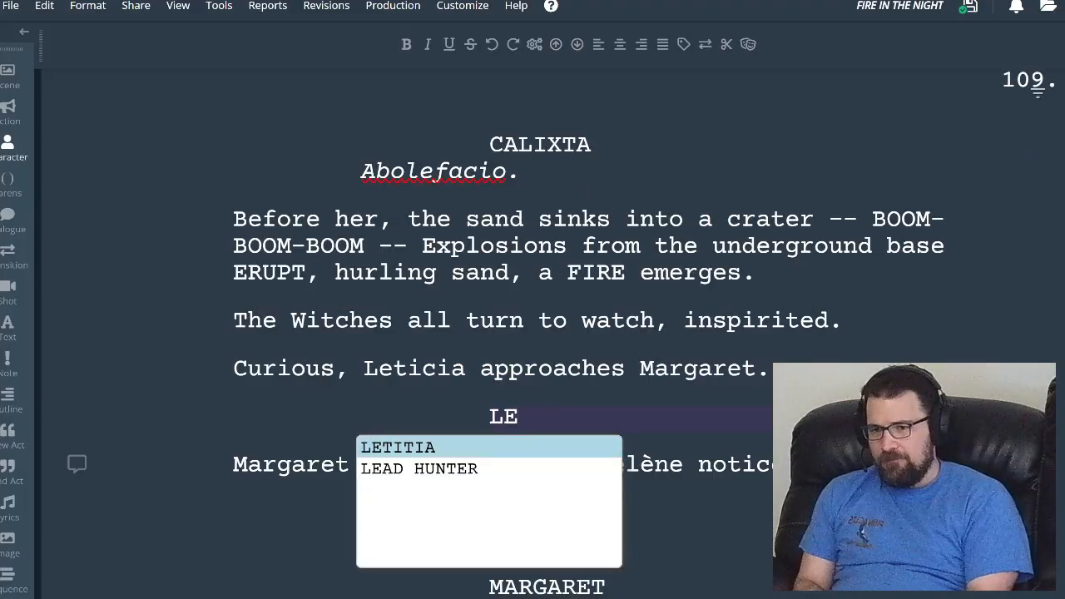
key("Return")
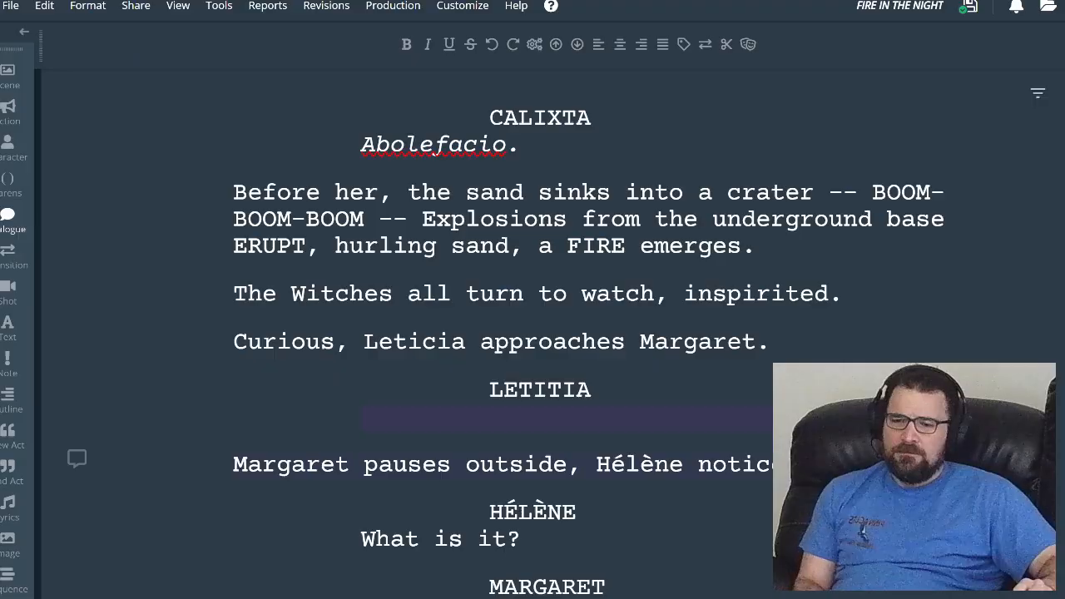
type("I'")
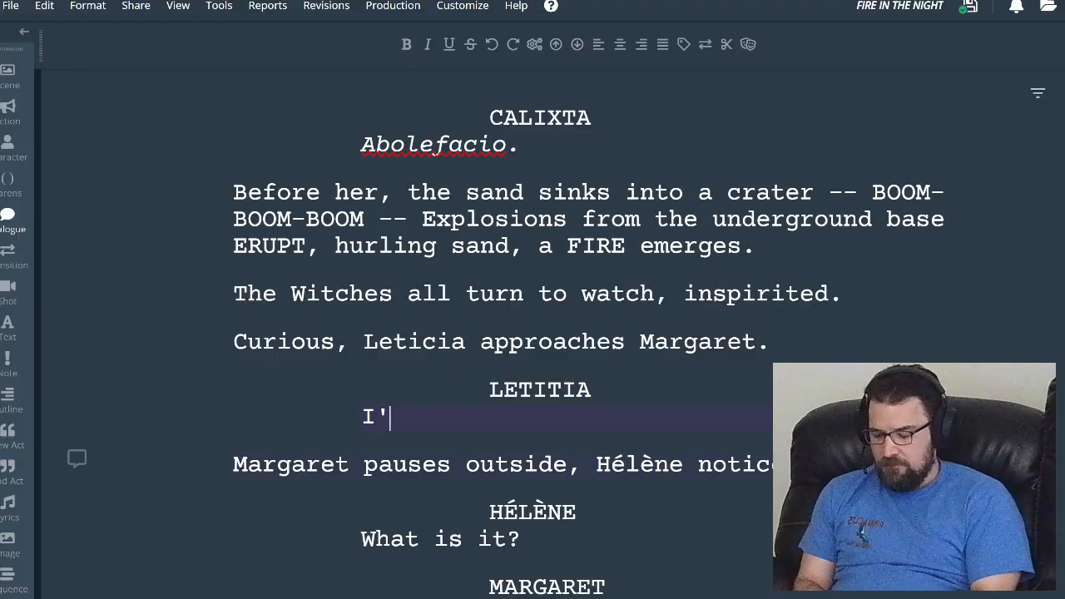
type("m sorry about")
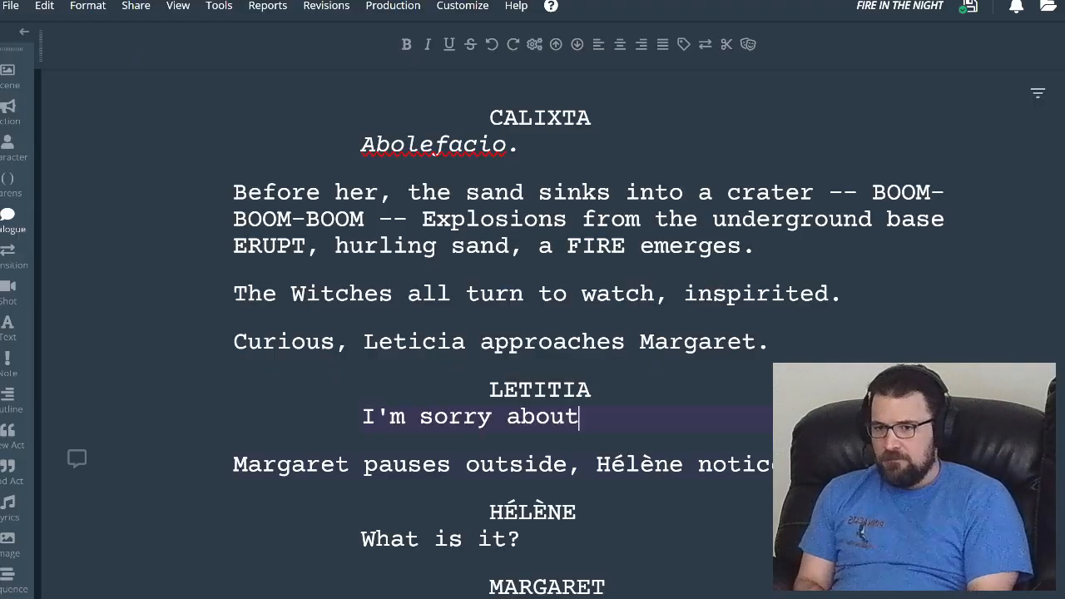
type("... everything")
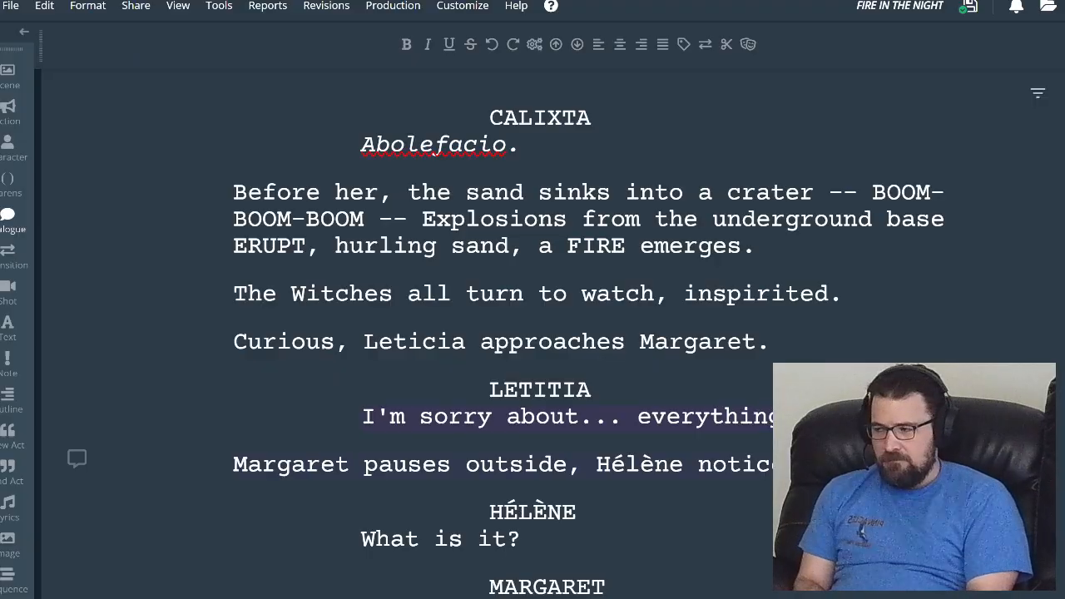
- Add the action line "Still processing everything, Margaret doesn't respond." below Letitia's apology
key("Return")
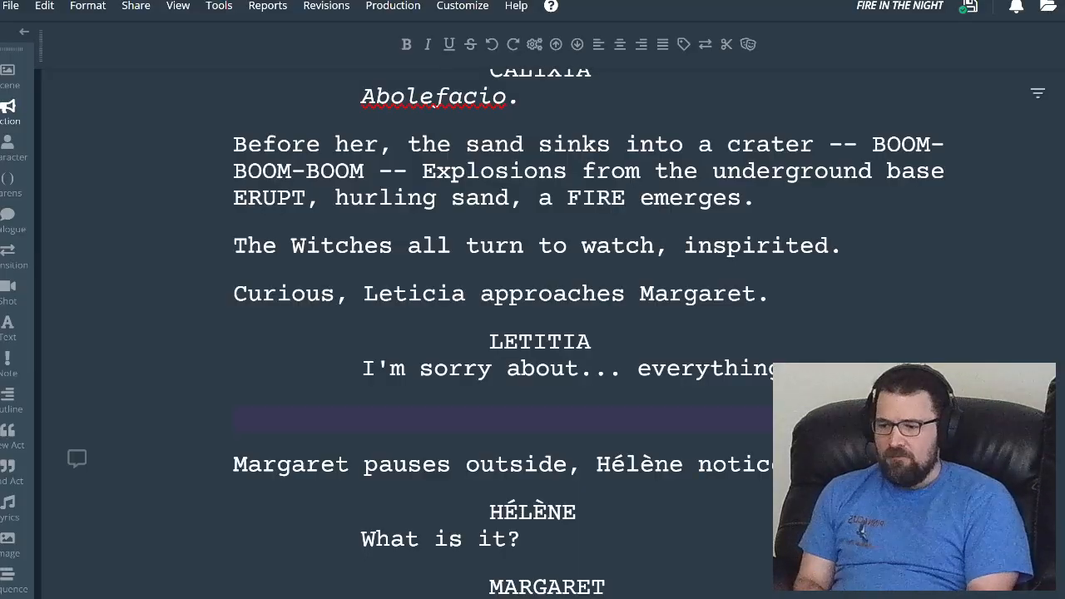
type("Still pr")
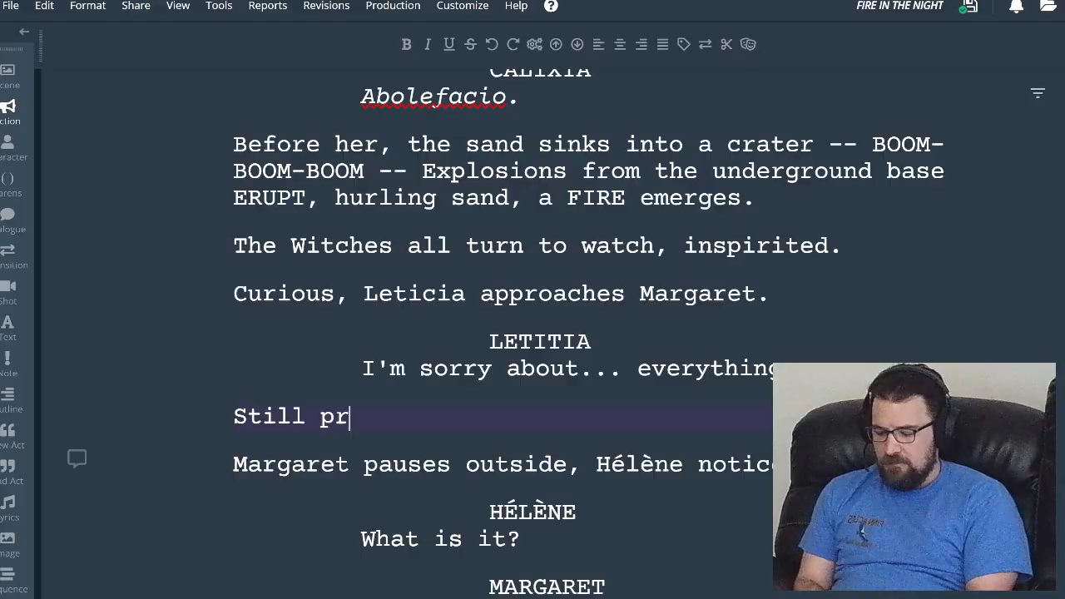
type("ocessing that")
key("BackSpace")
key("BackSpace")
key("BackSpace")
key("BackSpace")
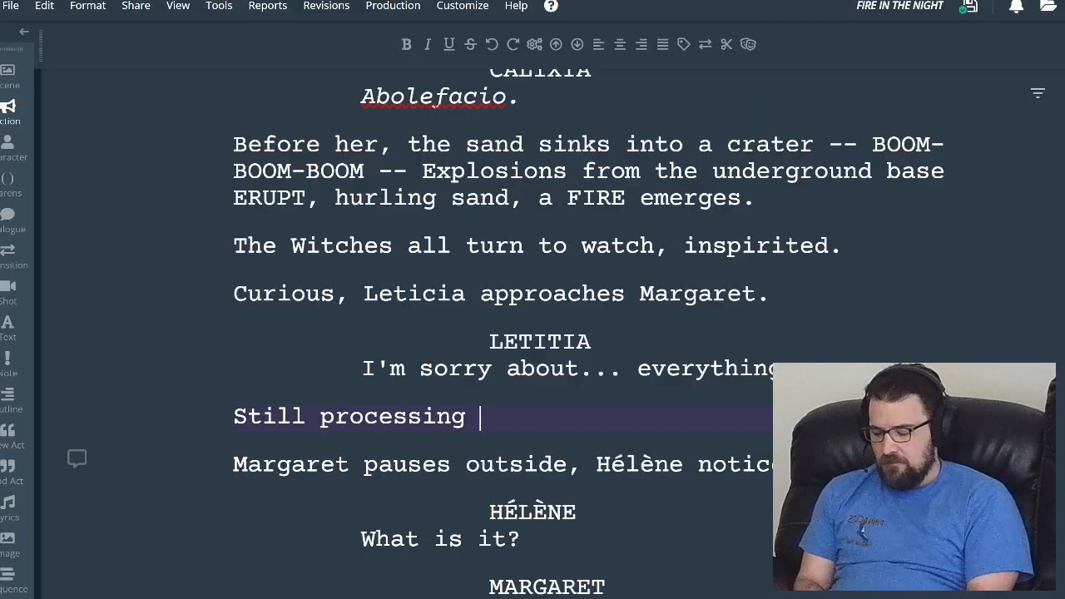
type("everything, ")
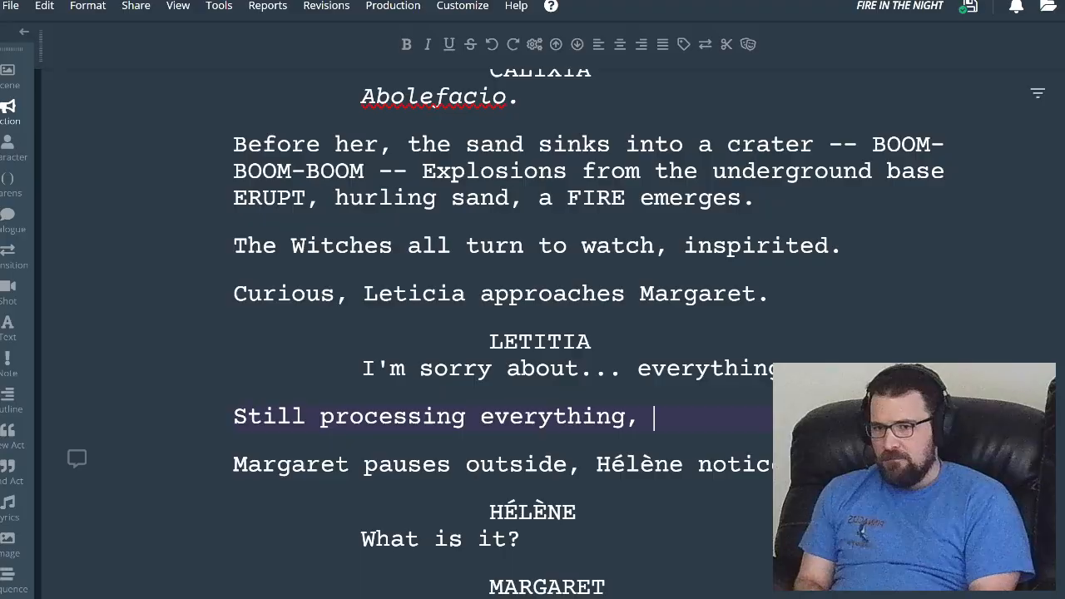
type("Margaret")
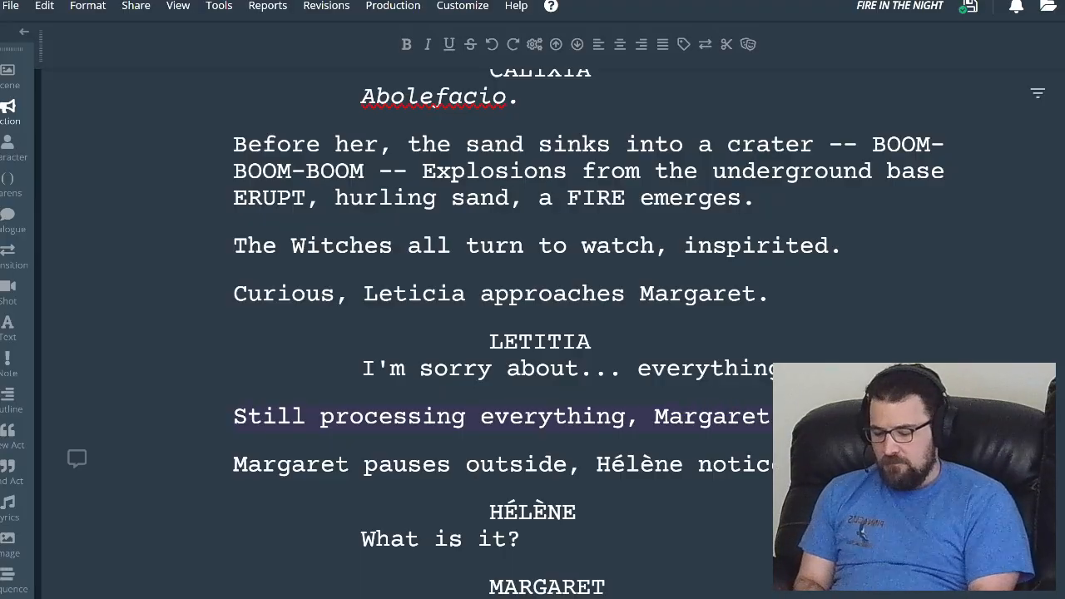
type(" doesn't respond.")
- Give LETITIA another dialogue block below that action line, reading "I couldn't see this, any of this."
key("Return")
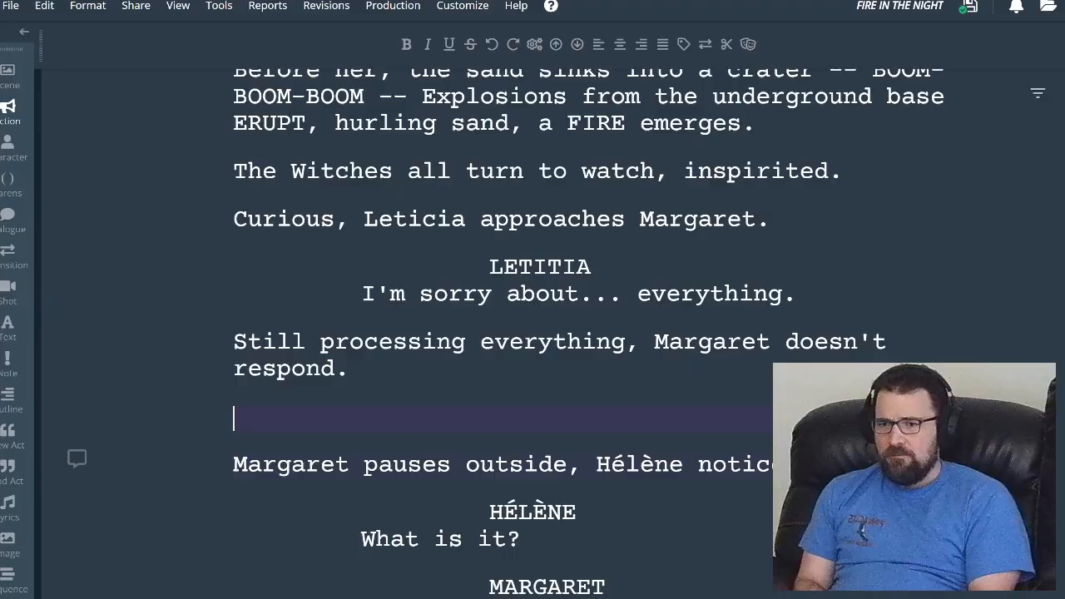
key("Tab")
type("L")
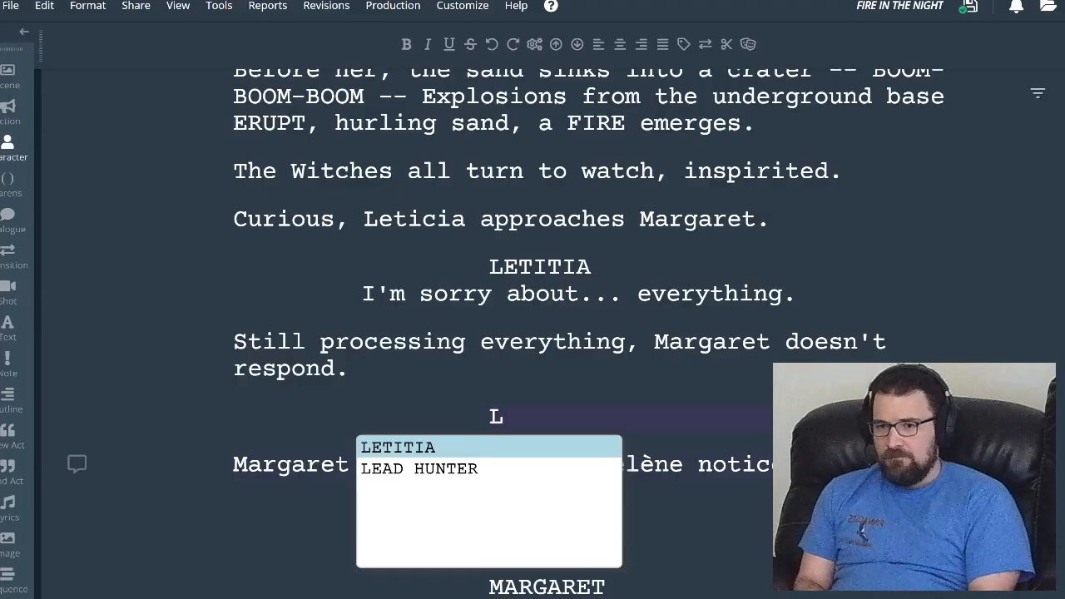
key("Return")
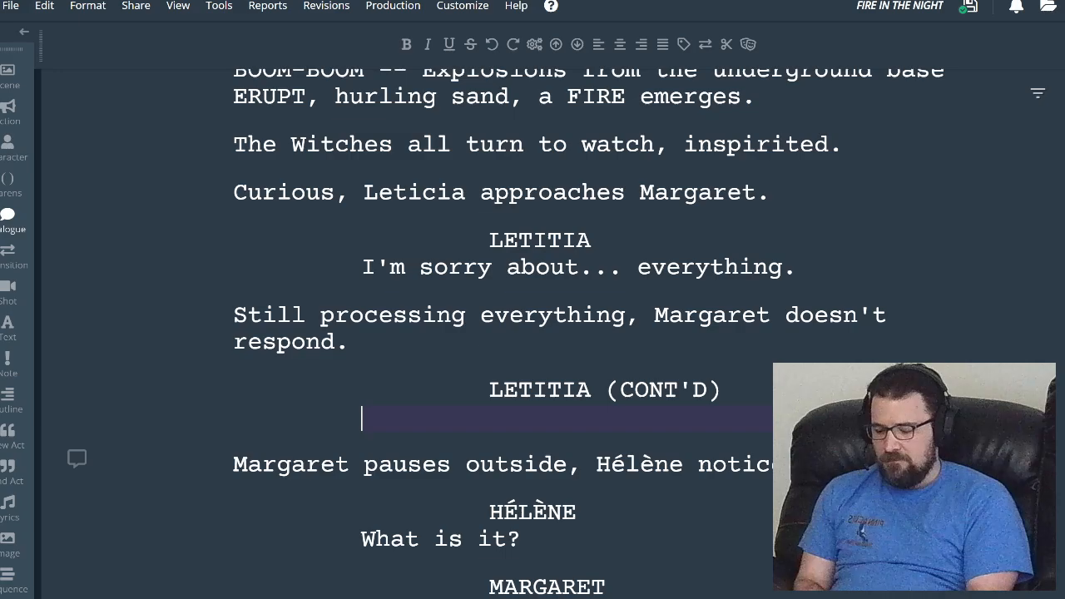
type("I coul")
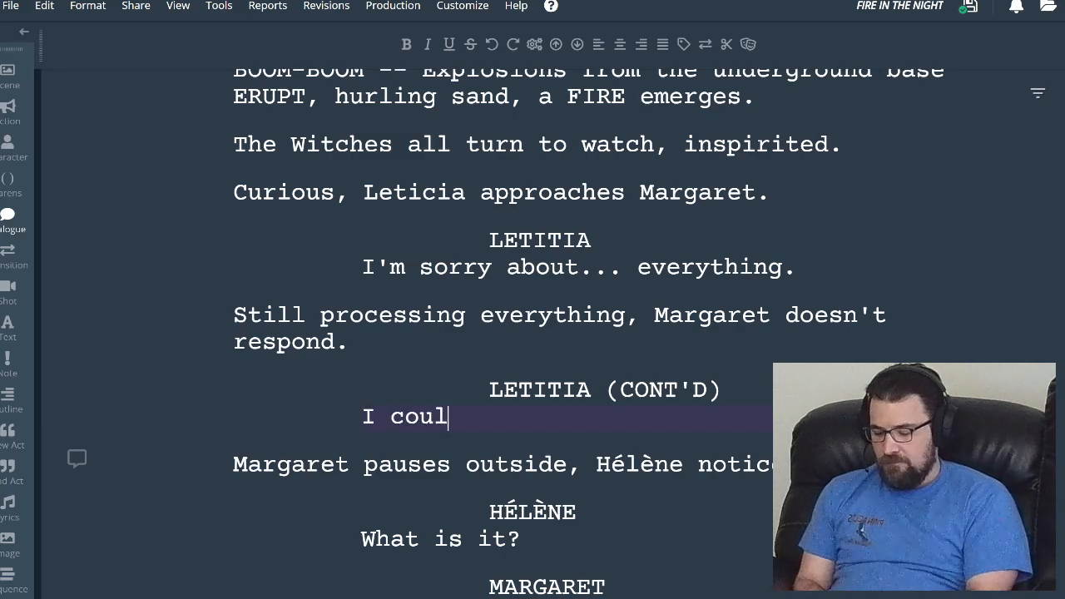
type("dn't see ")
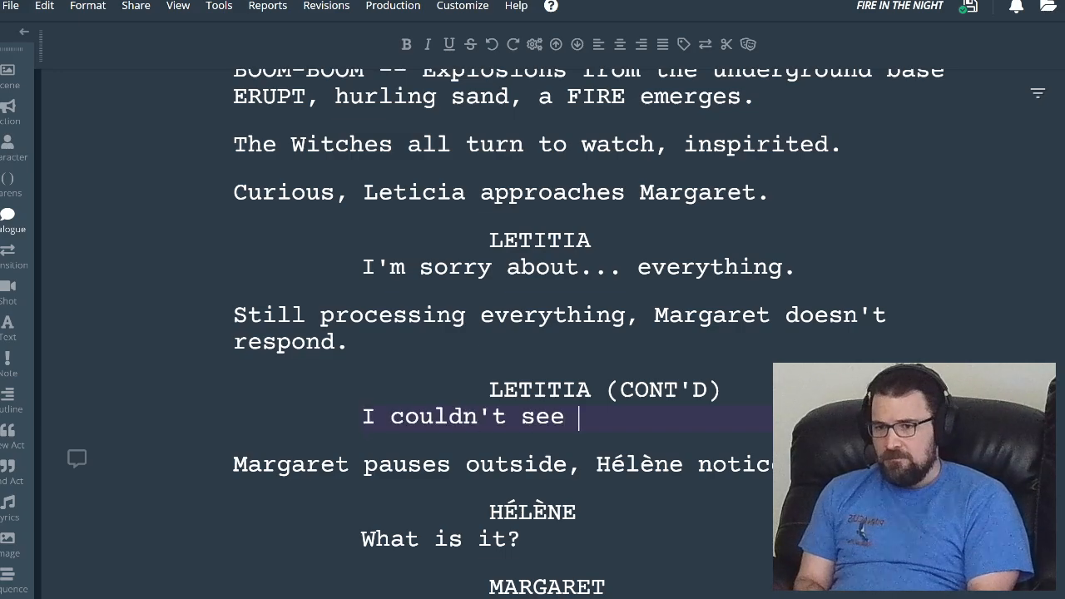
type("thi")
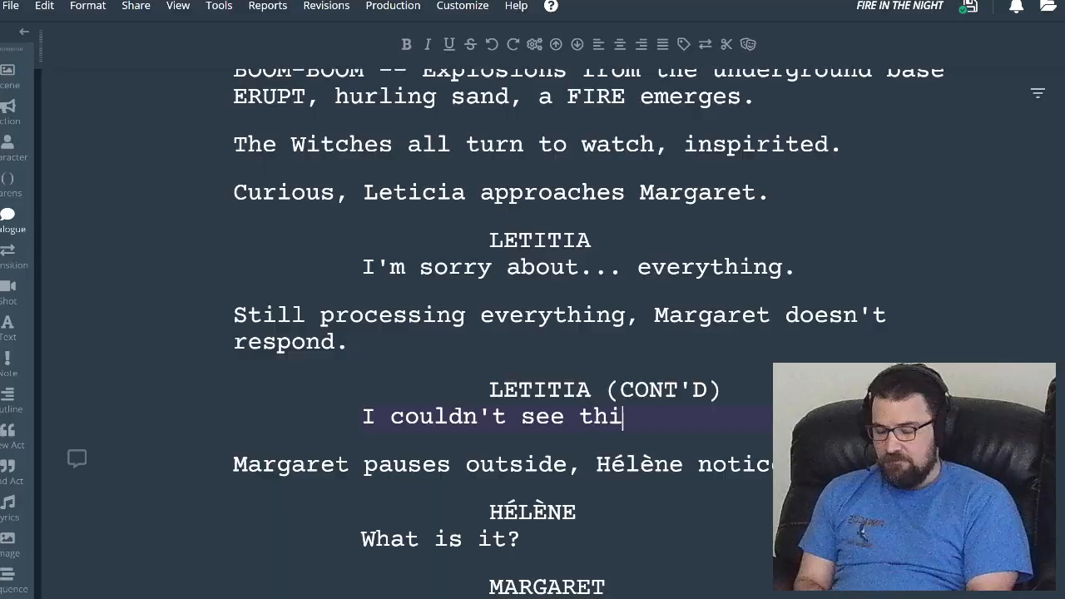
type("s, any of this.")
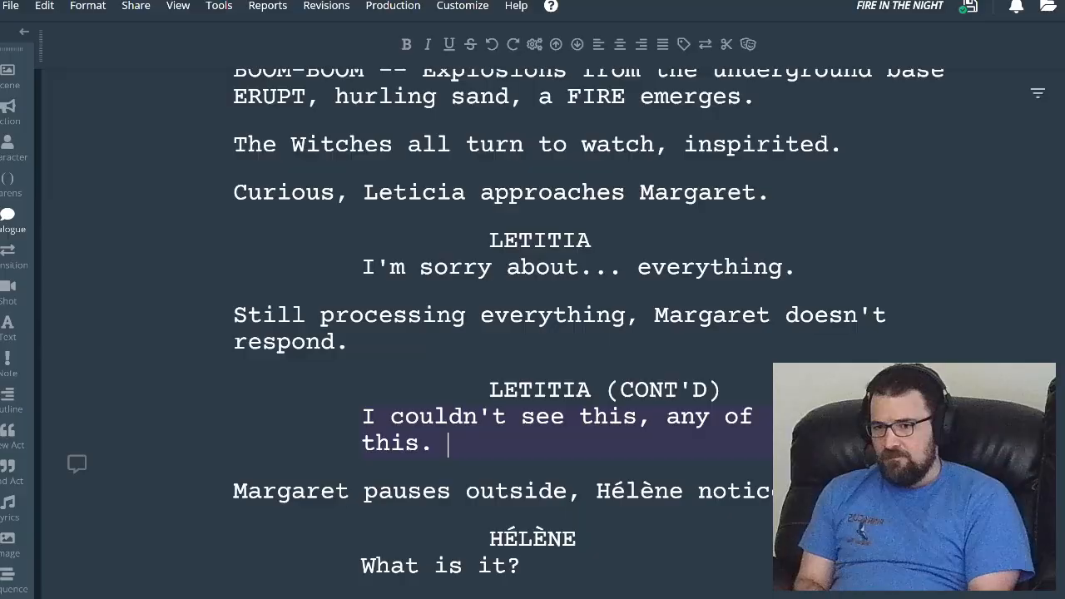
type("They ")
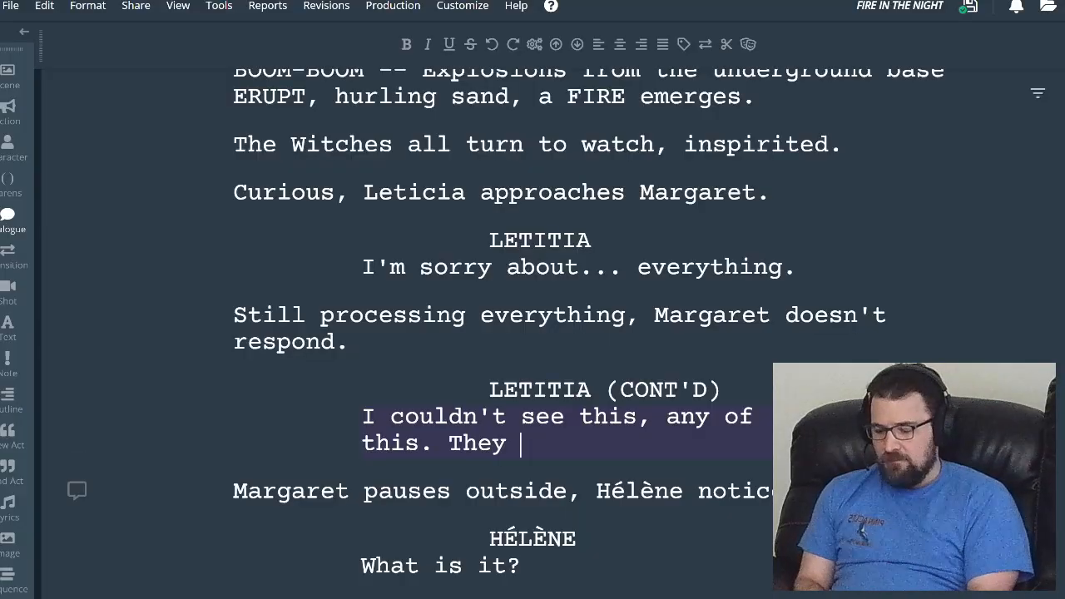
type("used runes to")
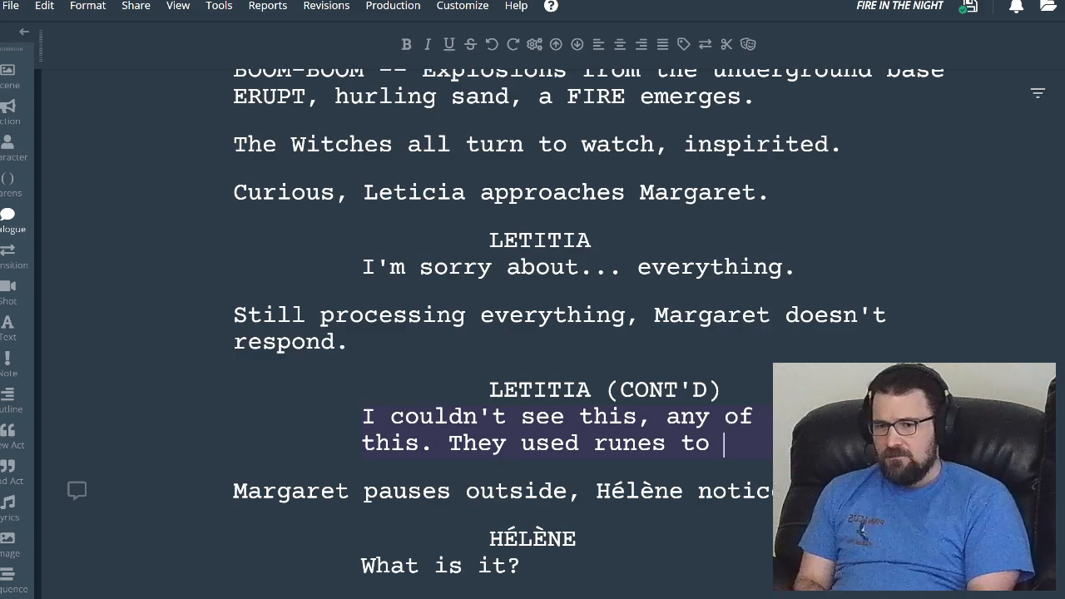
key("BackSpace")
key("BackSpace")
key("BackSpace")
key("BackSpace")
key("BackSpace")
key("BackSpace")
key("BackSpace")
key("BackSpace")
key("BackSpace")
key("BackSpace")
key("BackSpace")
key("BackSpace")
key("BackSpace")
key("BackSpace")
key("BackSpace")
key("BackSpace")
key("BackSpace")
key("BackSpace")
key("BackSpace")
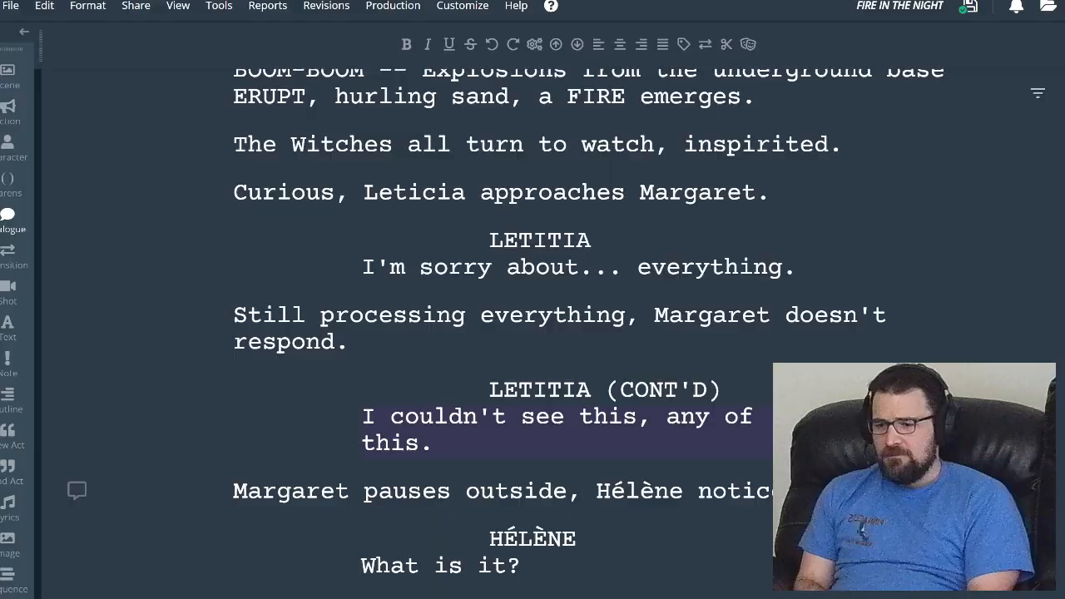
- Add a MARGARET character cue below Letitia's dialogue with the reply "Bryn did. She knew."
key("Return")
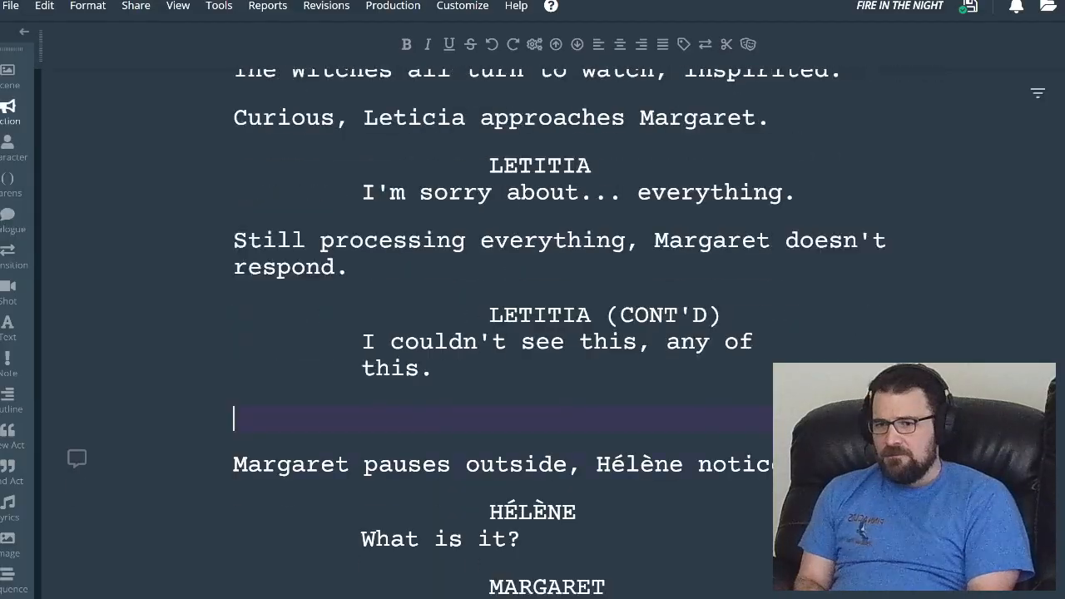
key("Tab")
type("MA")
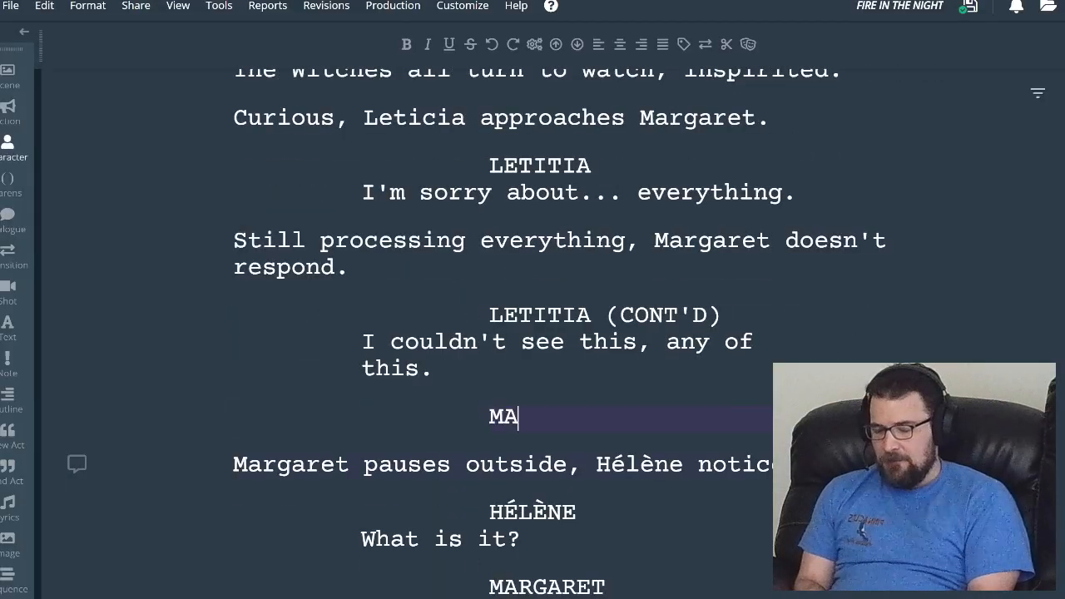
key("Return")
type("Bryn")
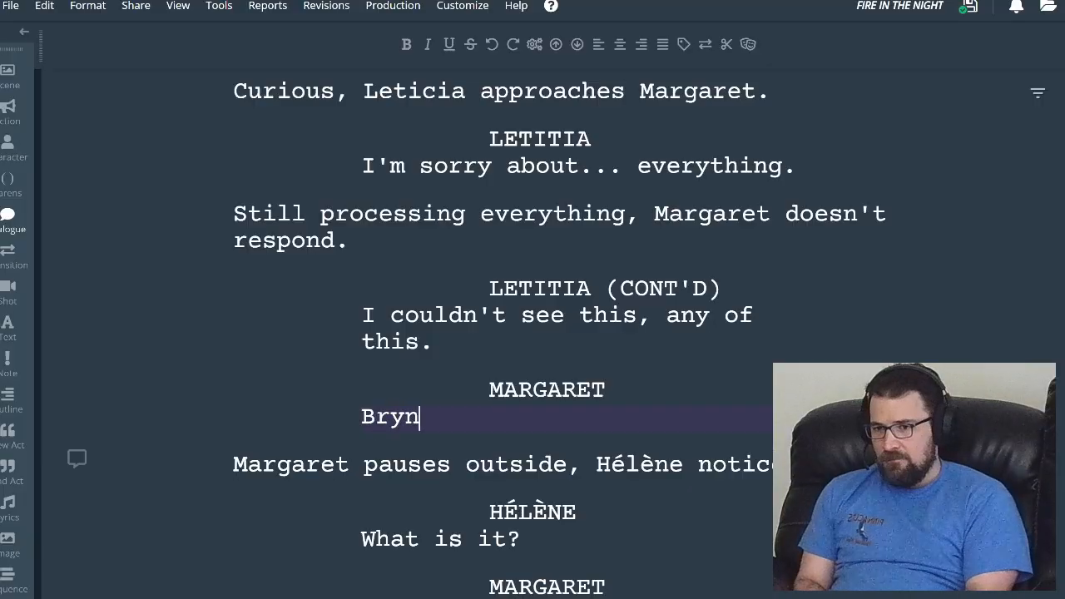
key("BackSpace")
type("n ")
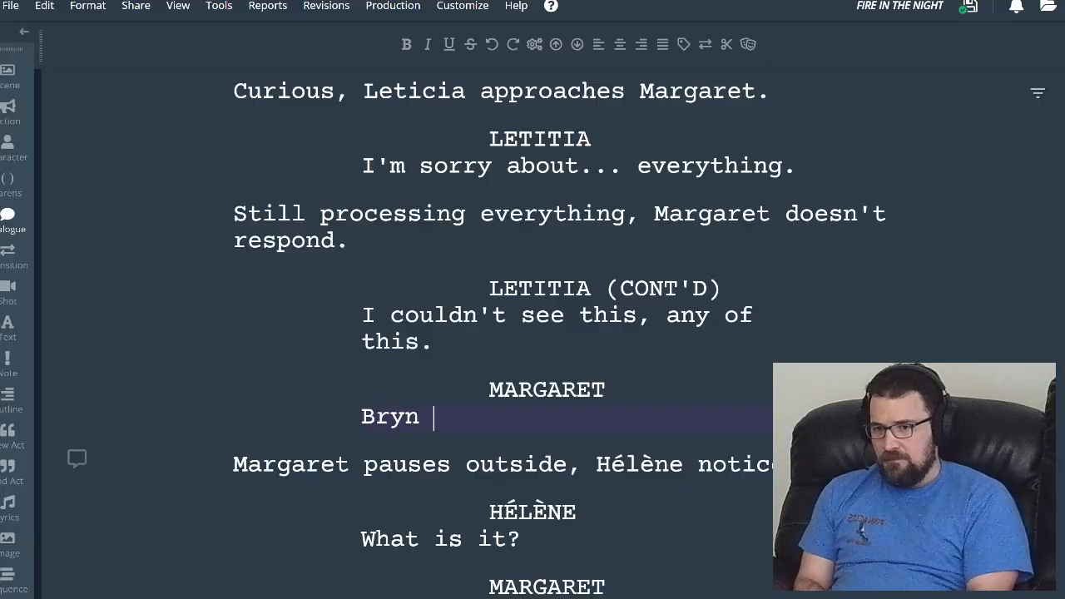
type("could")
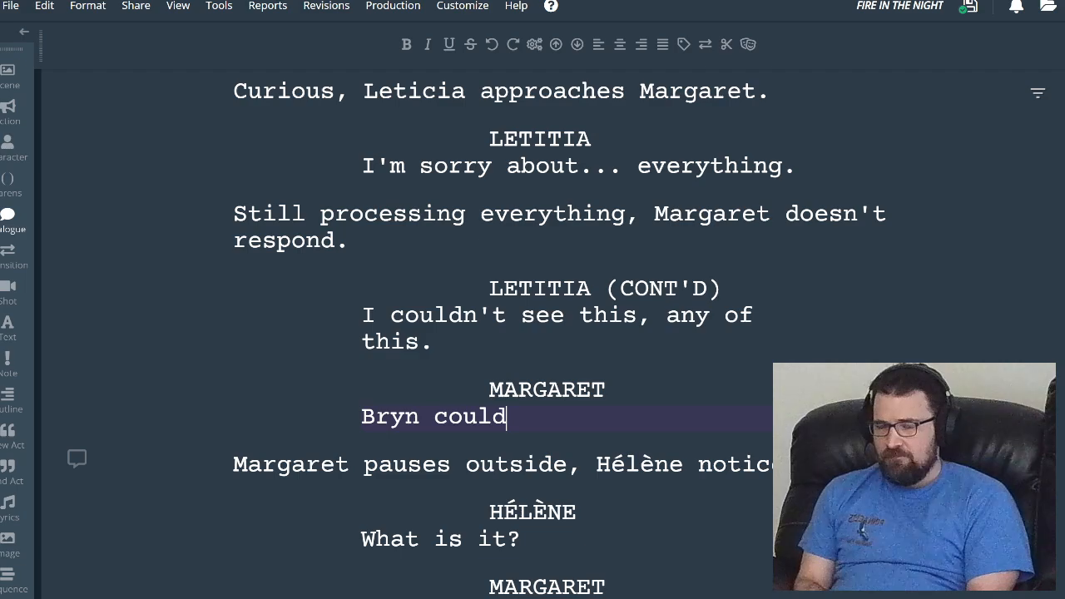
key("BackSpace")
key("BackSpace")
key("BackSpace")
key("BackSpace")
key("BackSpace")
type("did")
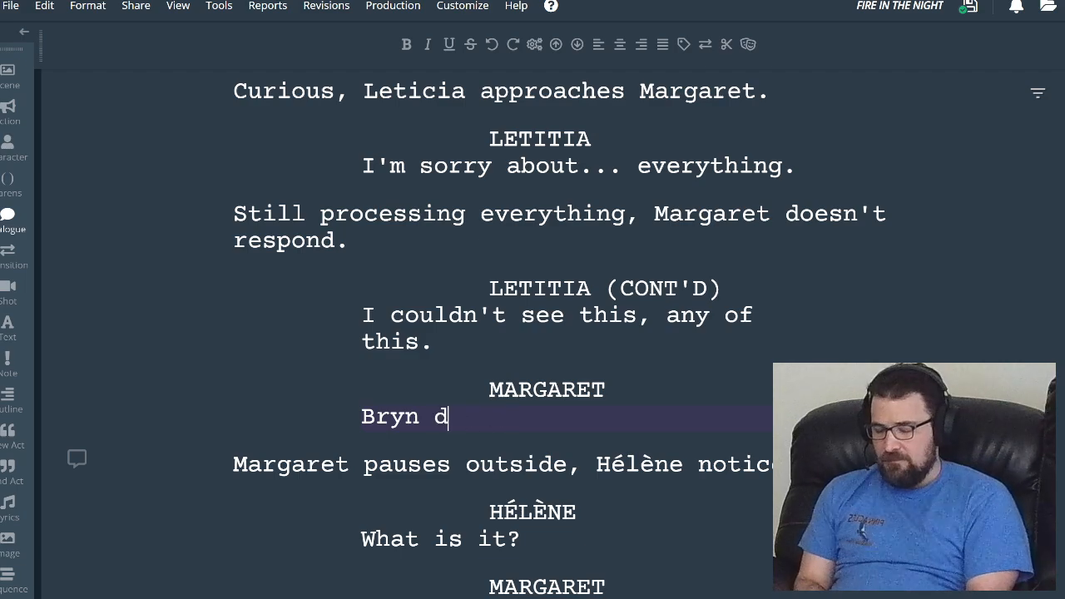
type(". ")
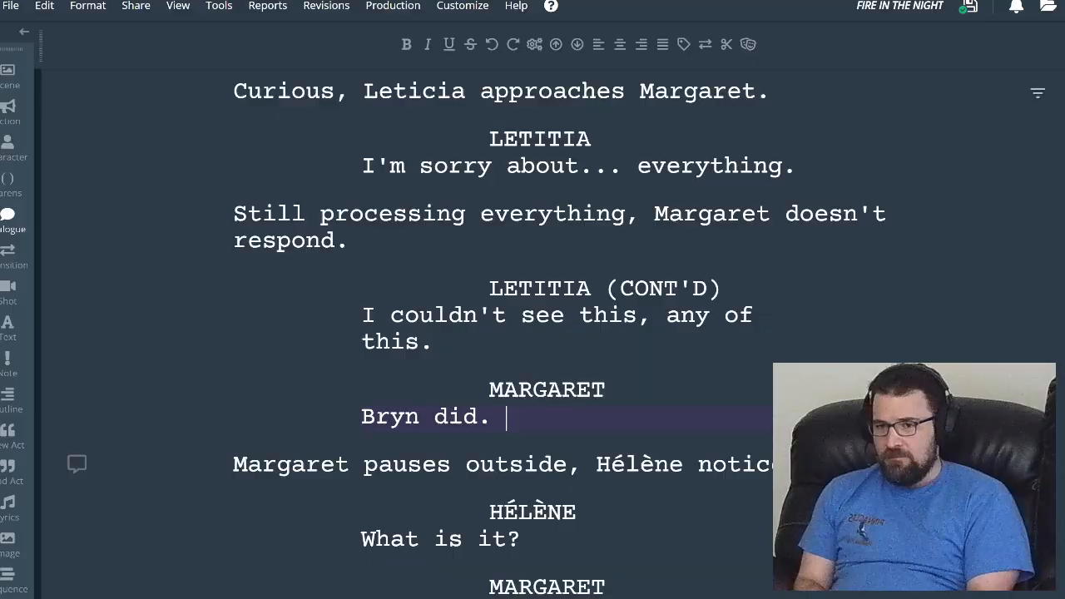
type("She knew.")
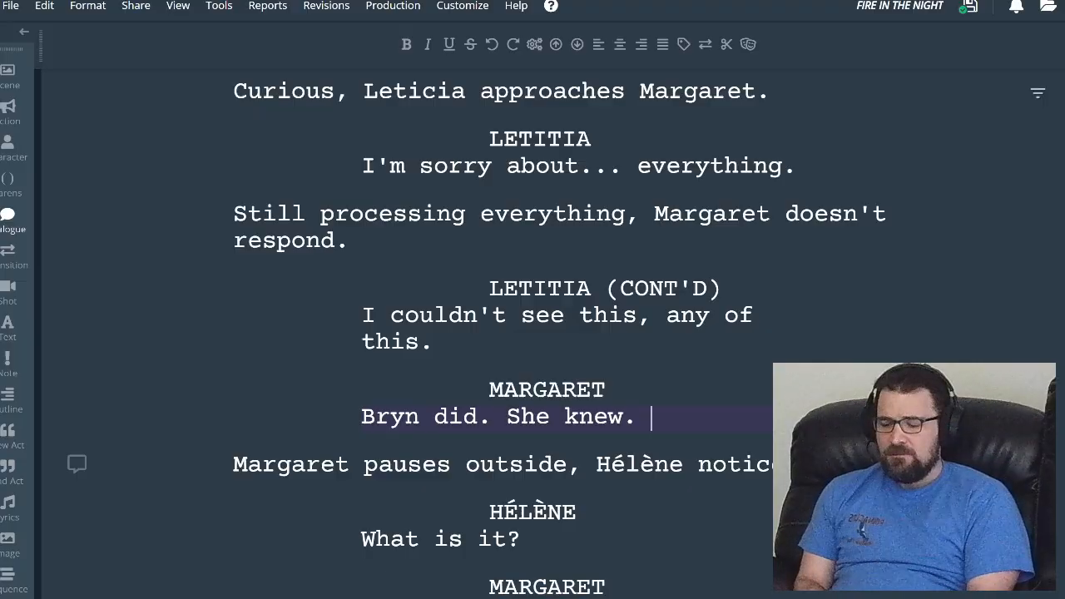
- Add a LETITIA character cue below Margaret's "She knew." reply, with the parenthetical "(redirecting)"
key("Return")
key("Tab")
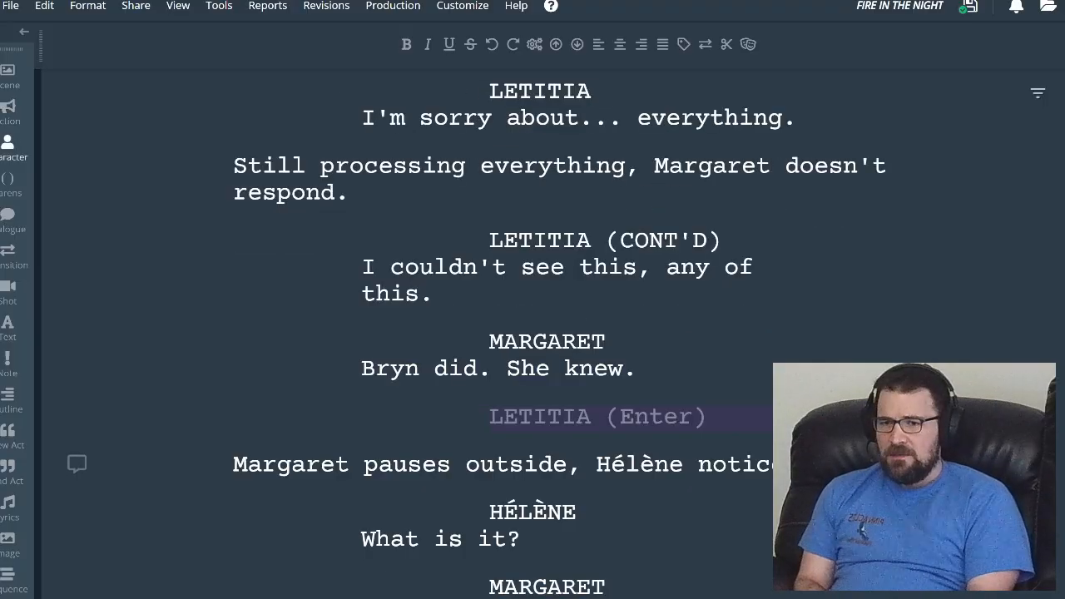
key("Return")
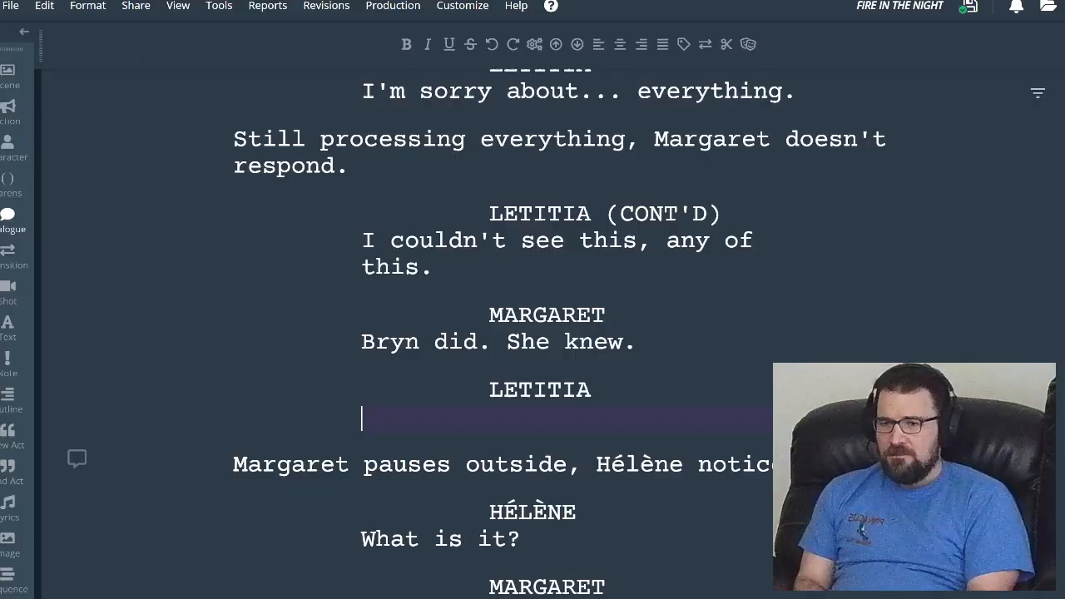
type("Wha")
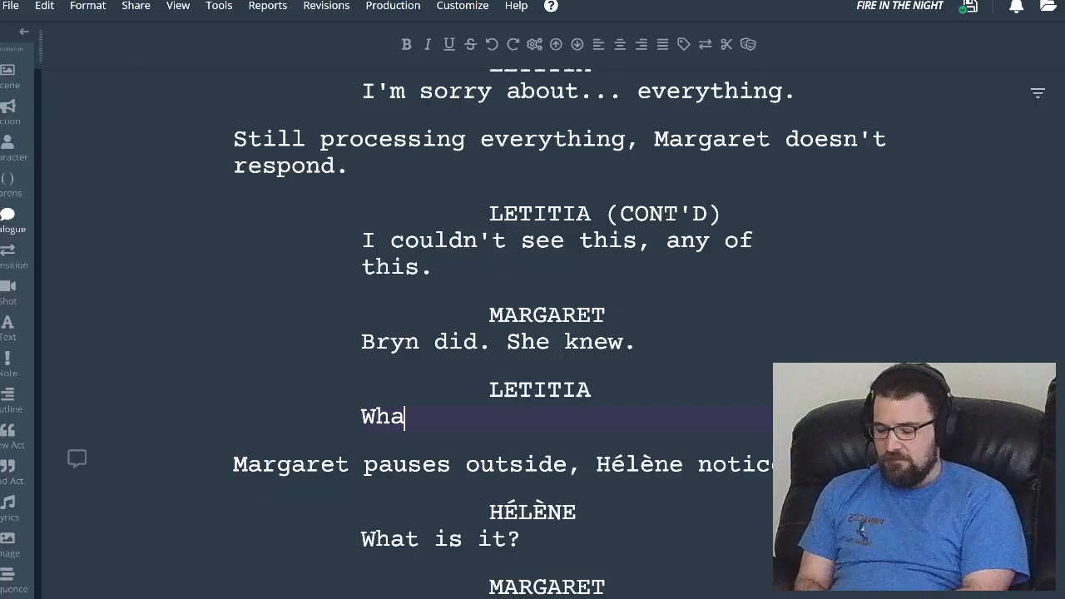
key("BackSpace")
key("BackSpace")
key("BackSpace")
type("(redire")
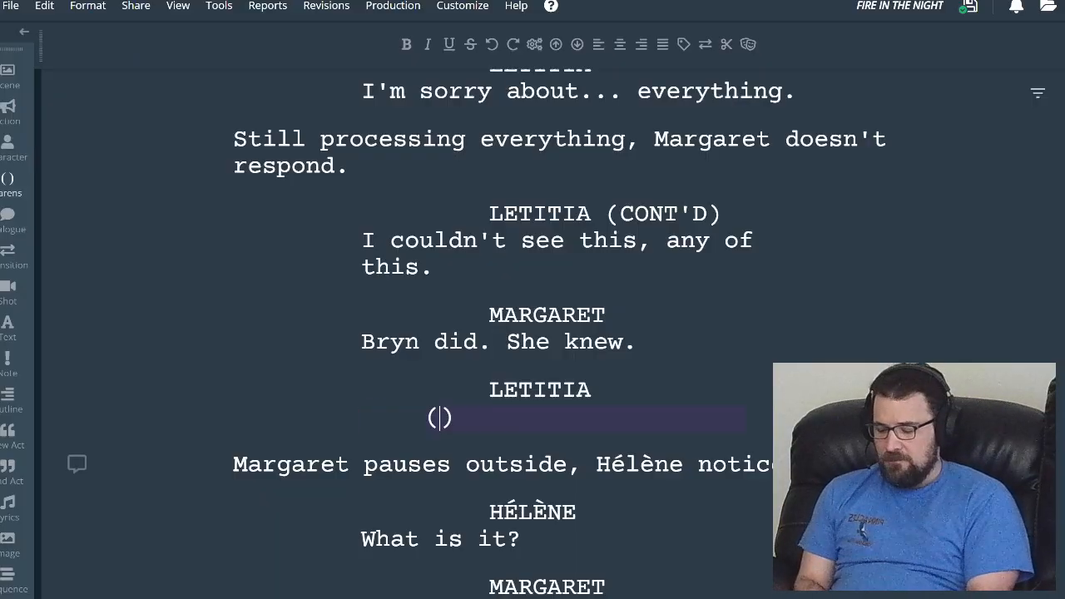
type("cting")
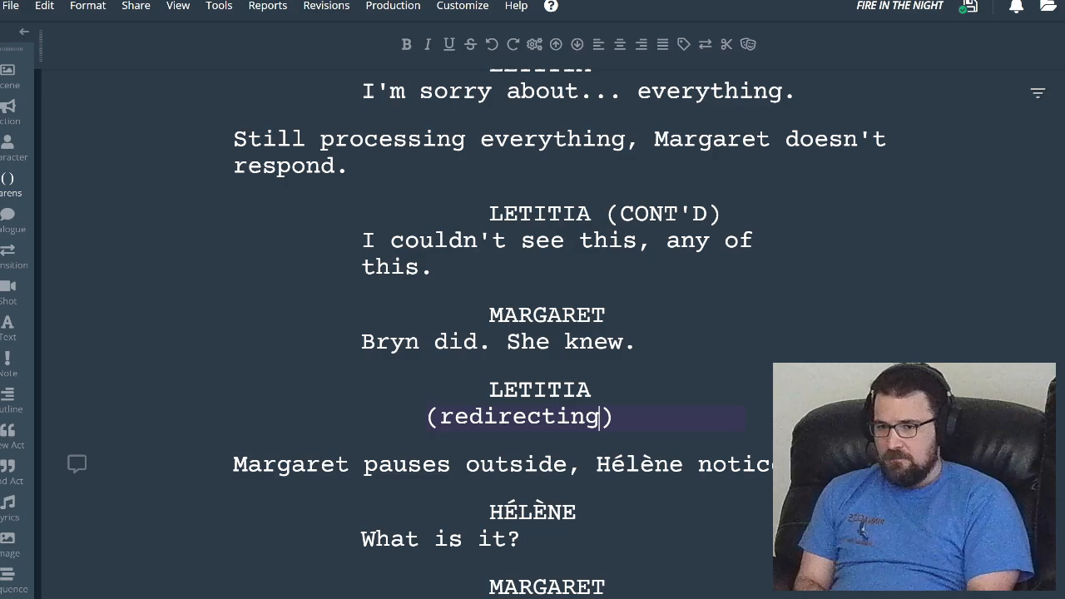
- Write Letitia's dialogue "What did you do with them?" below the redirecting parenthetical
key("Return")
type("What did ")
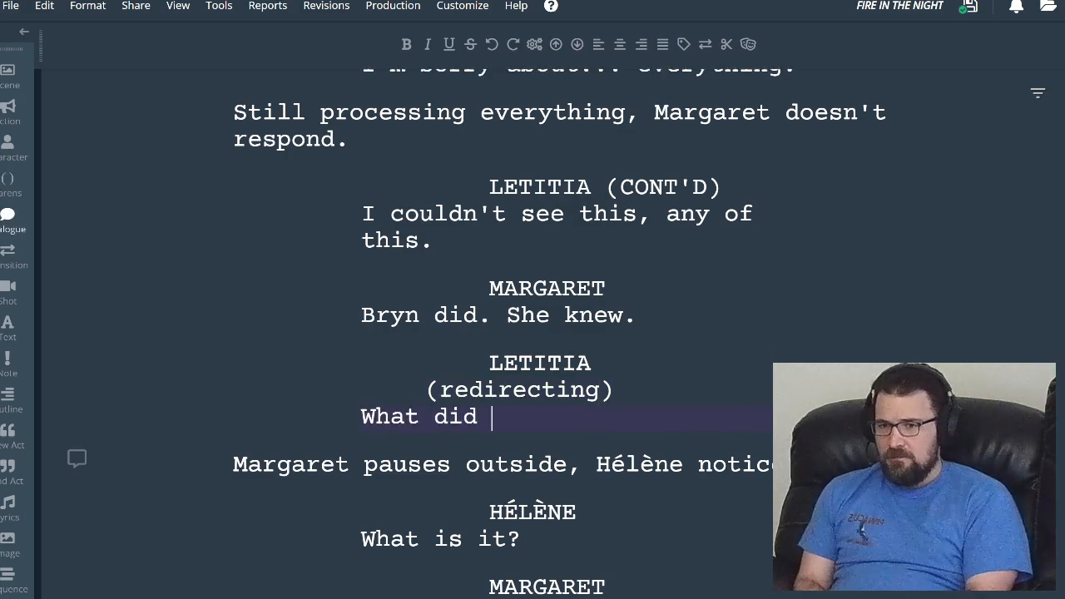
type("you ")
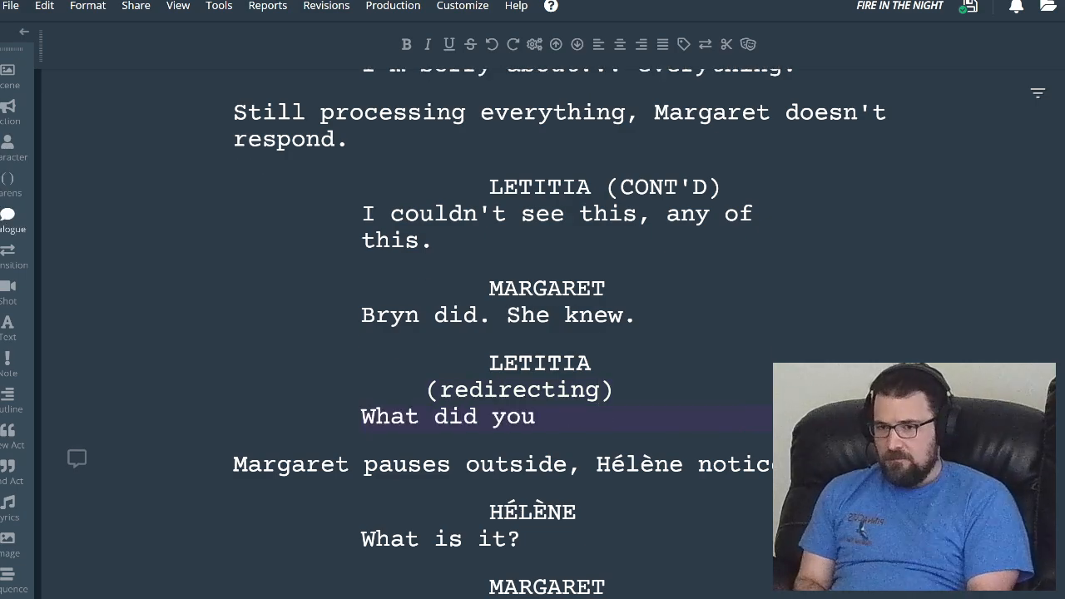
type("do with t")
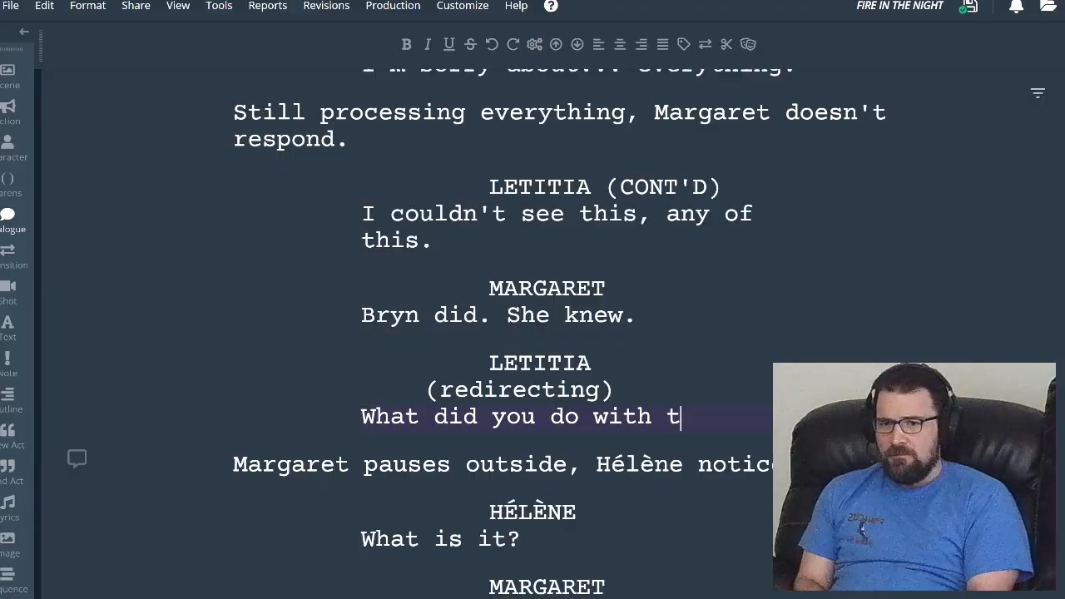
type("hem?")
- Add the action line "Margaret looks to Letitia, questioning." below Letitia's question
key("Return")
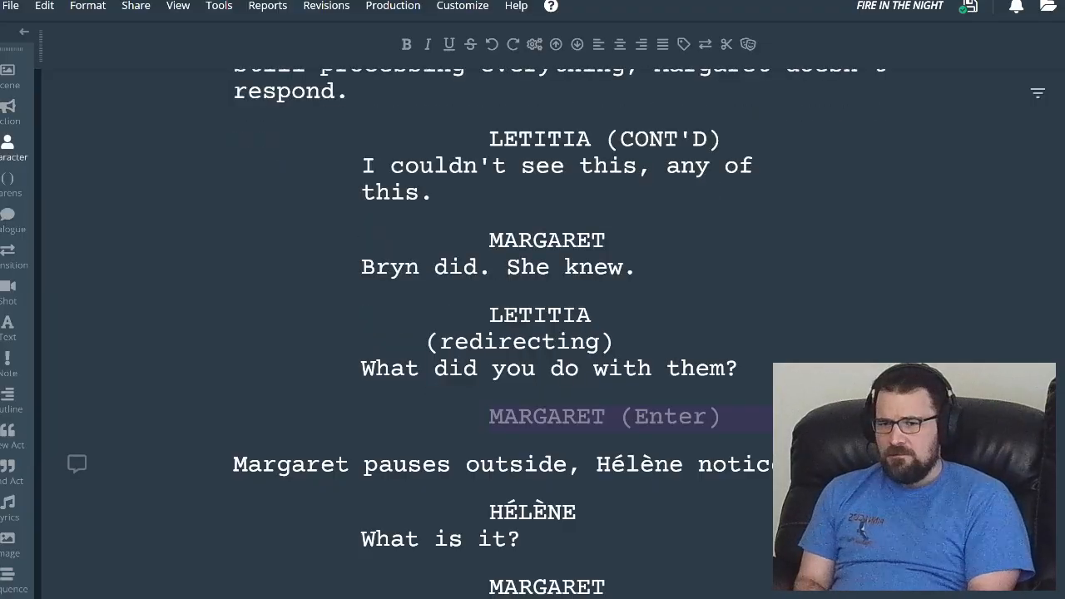
key("BackSpace")
key("Return")
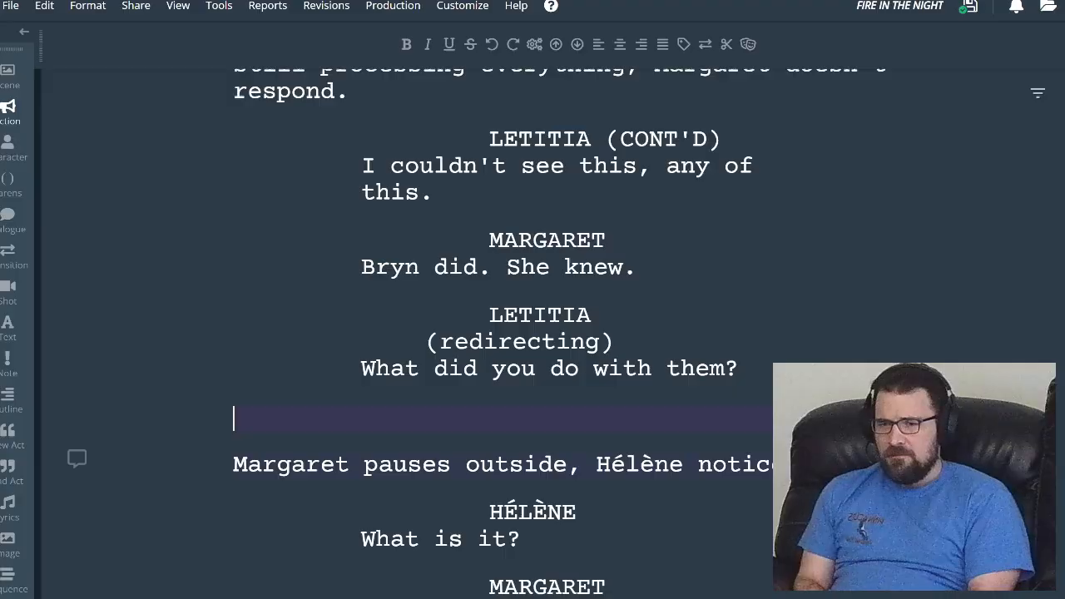
type("Margaret l")
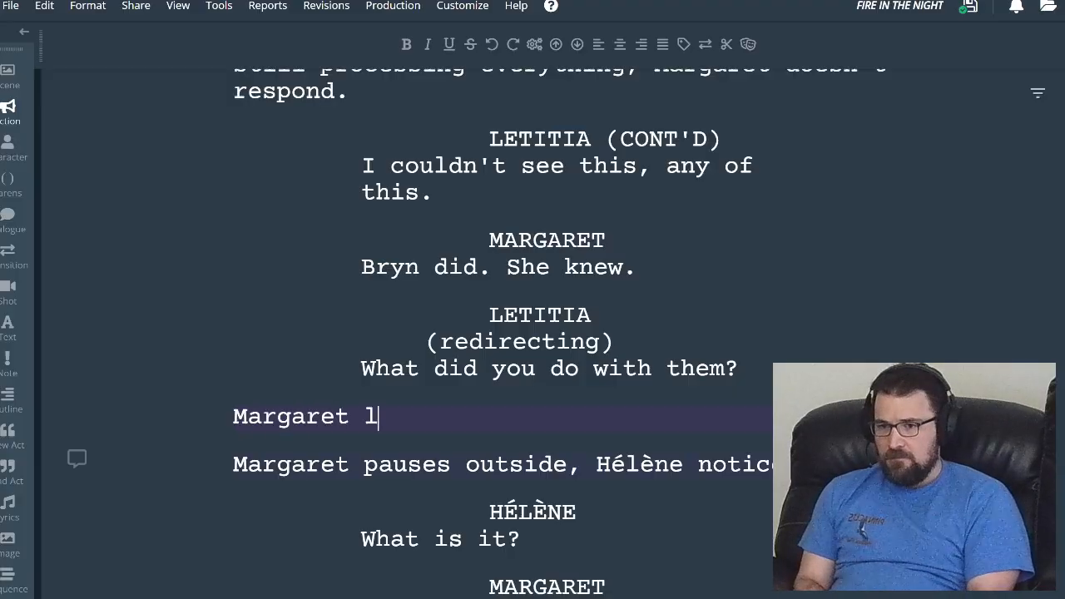
type("ooks to L")
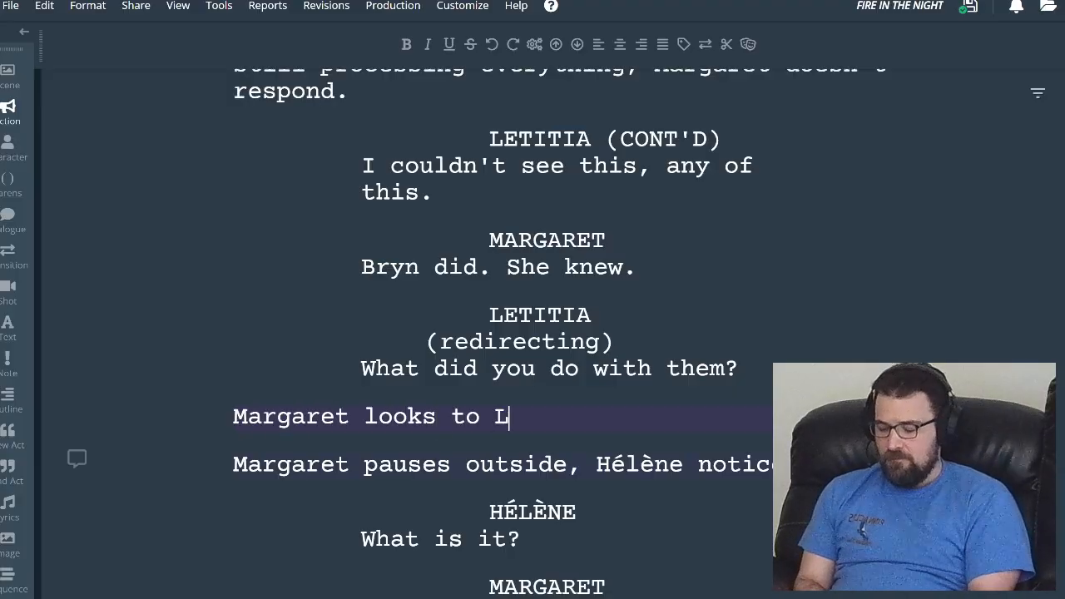
type("etiti")
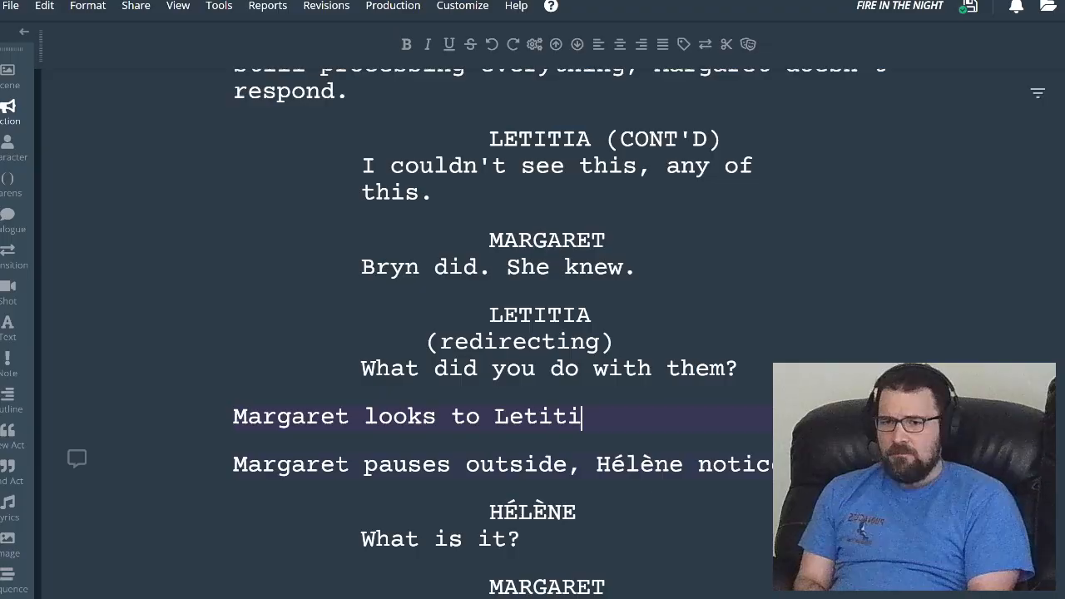
type("a, quest")
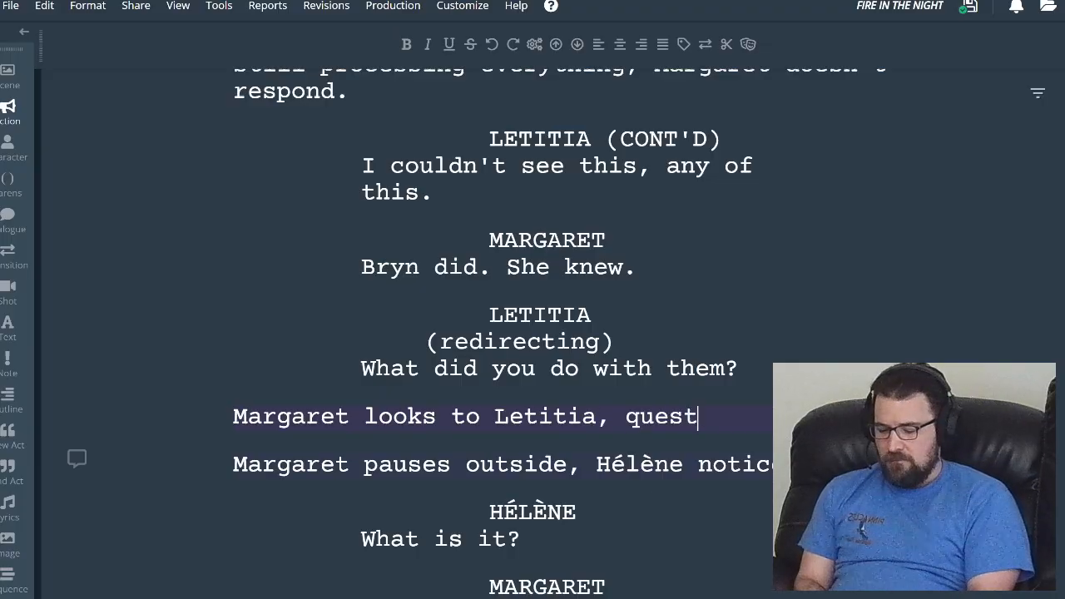
type("ioning.")
- Add another LETITIA character cue below that action line with the dialogue "The Hunters?"
key("Return")
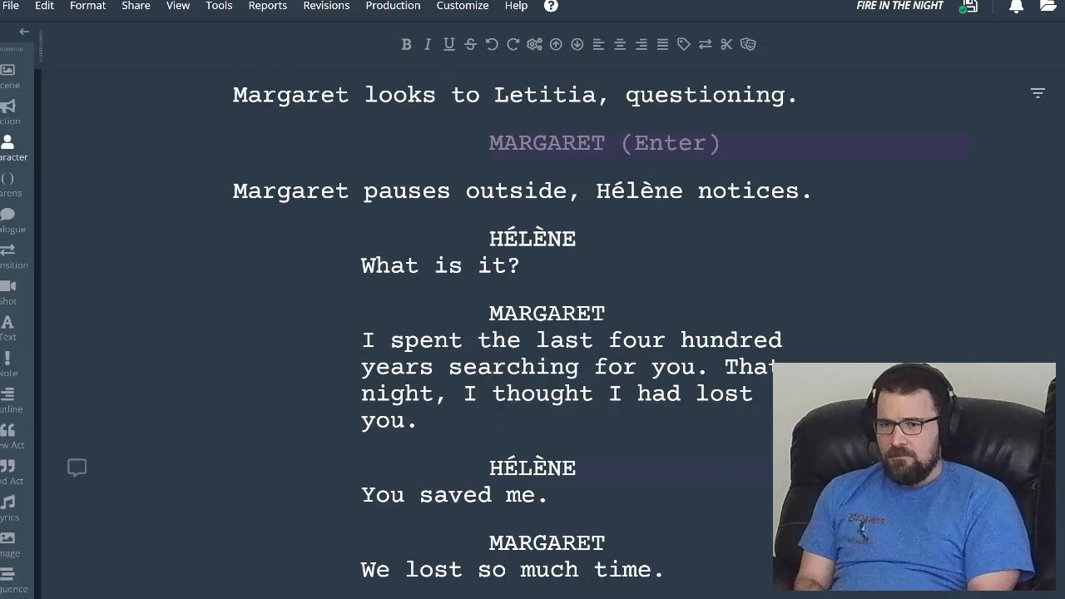
type("LE")
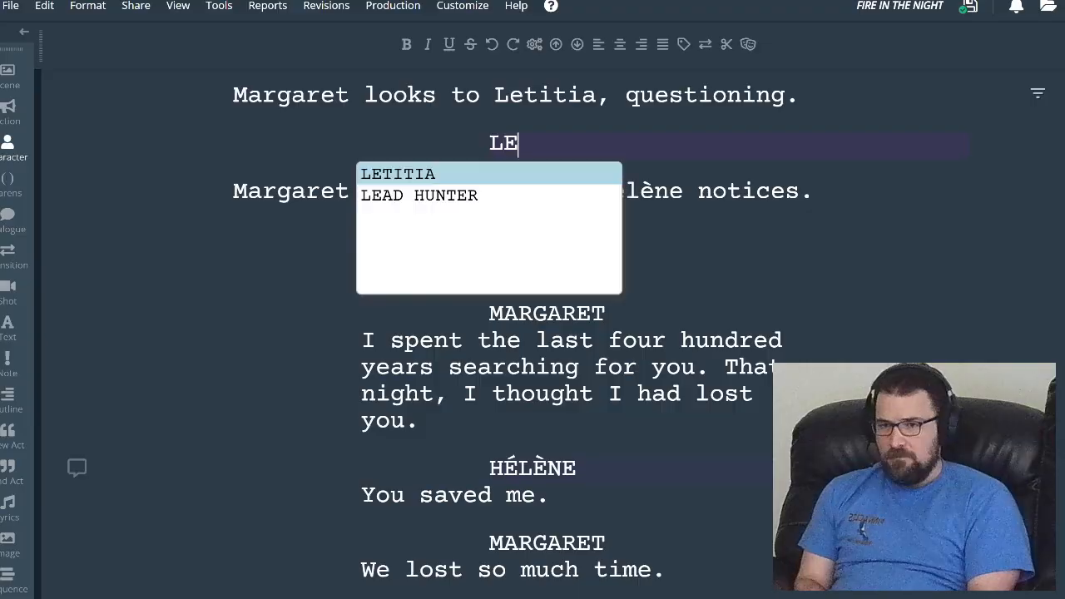
key("Return")
type("The Hunters?")
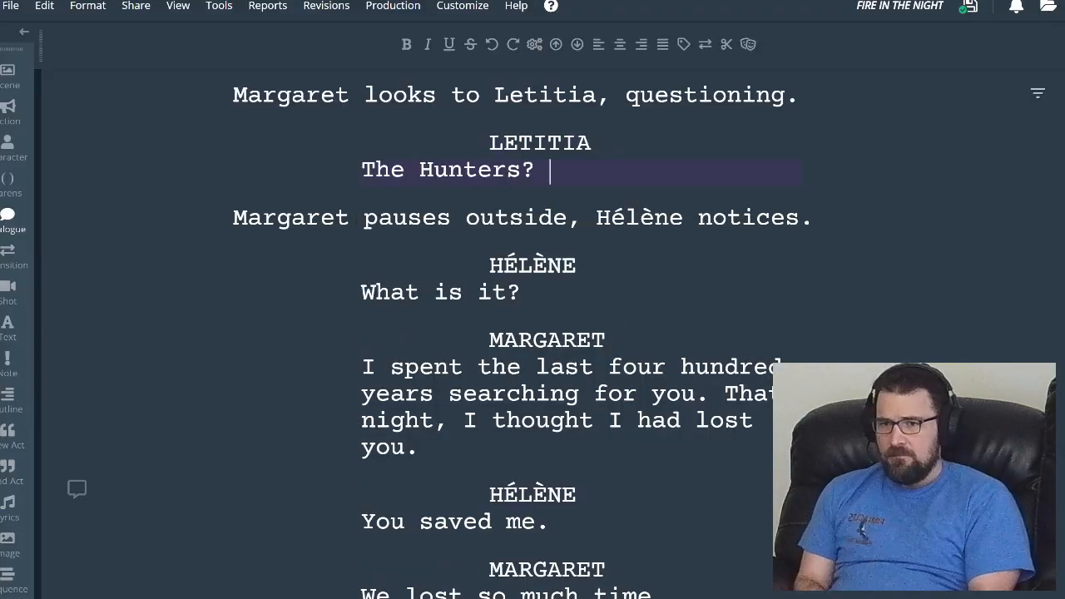
- Below "The Hunters?", add the action line "Margaret extends her hand to Letitia."
key("Return")
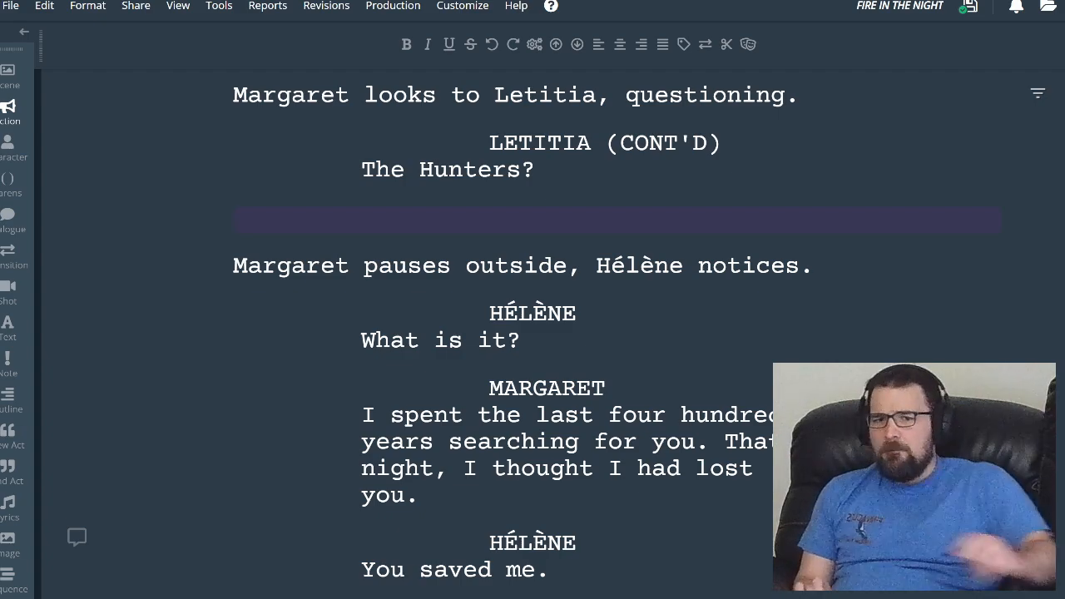
scroll(533, 333, "up", 2)
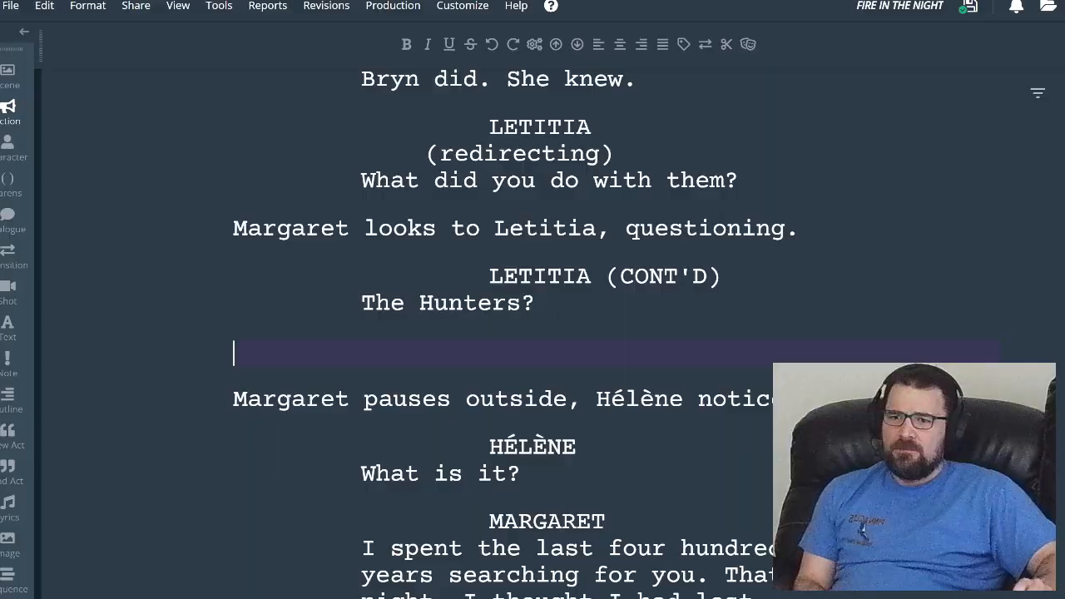
type("Margar")
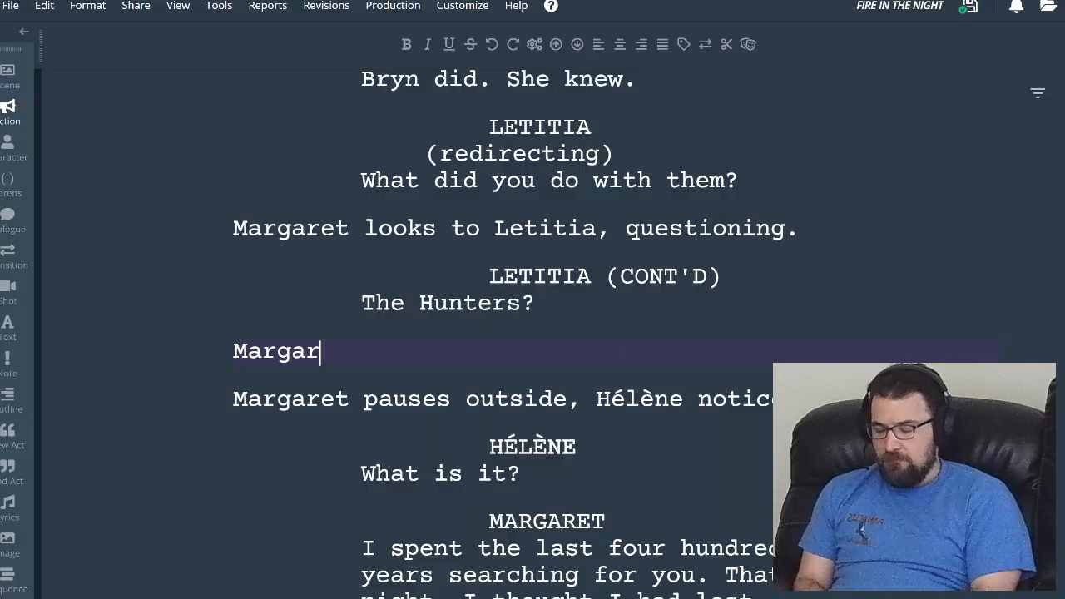
type("et ect")
key("BackSpace")
key("BackSpace")
type("xtends her hand")
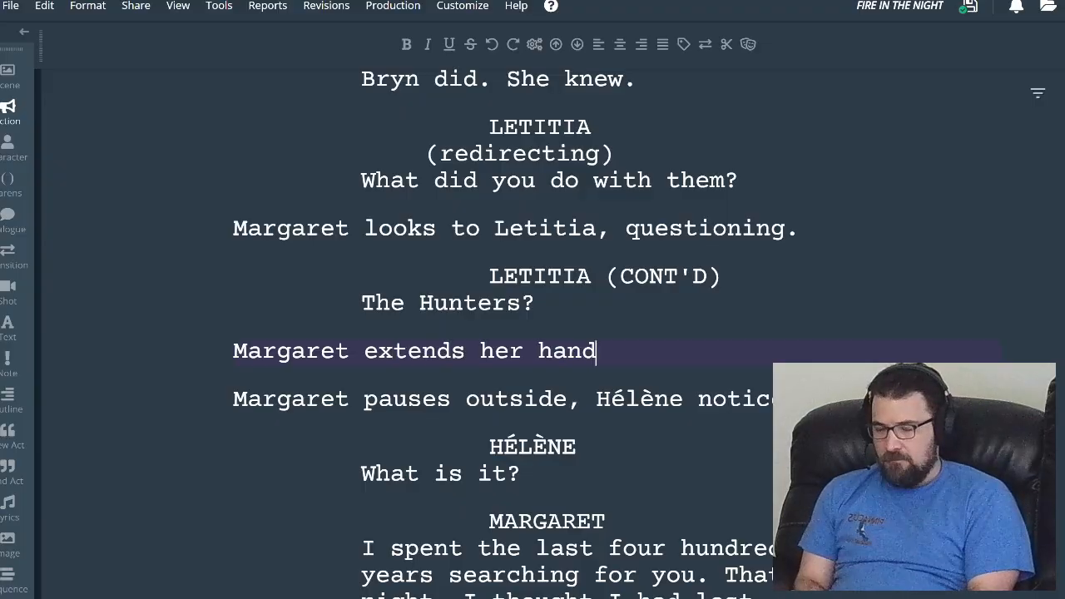
type(" to Letitia.")
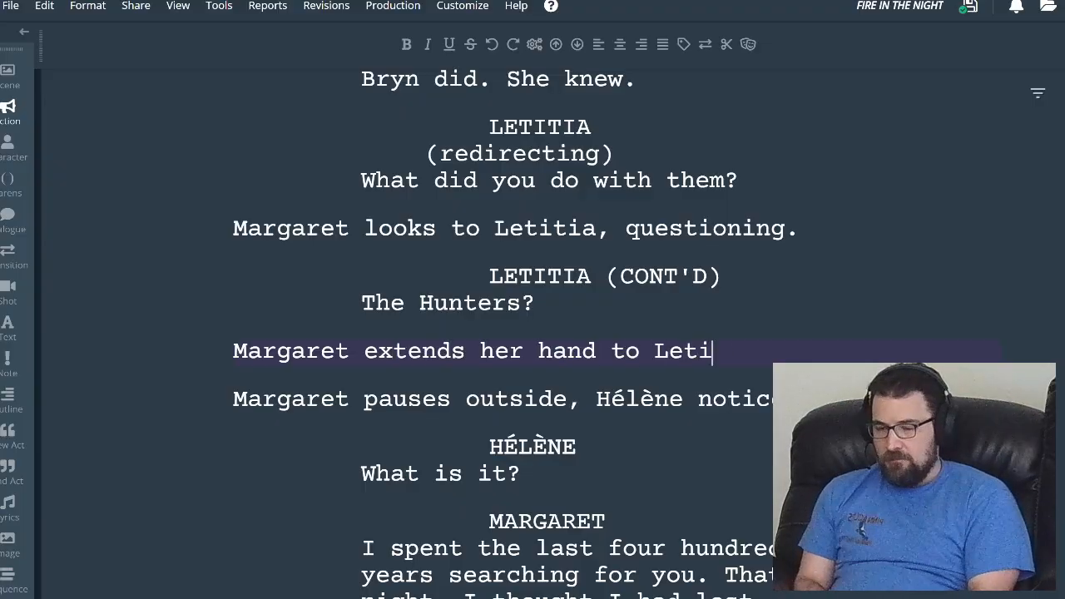
- Continue the hand-extending action line after "Letitia" with ", intrigued Letitia takes it." and start a new empty line below
key("BackSpace")
key("BackSpace")
type(", ")
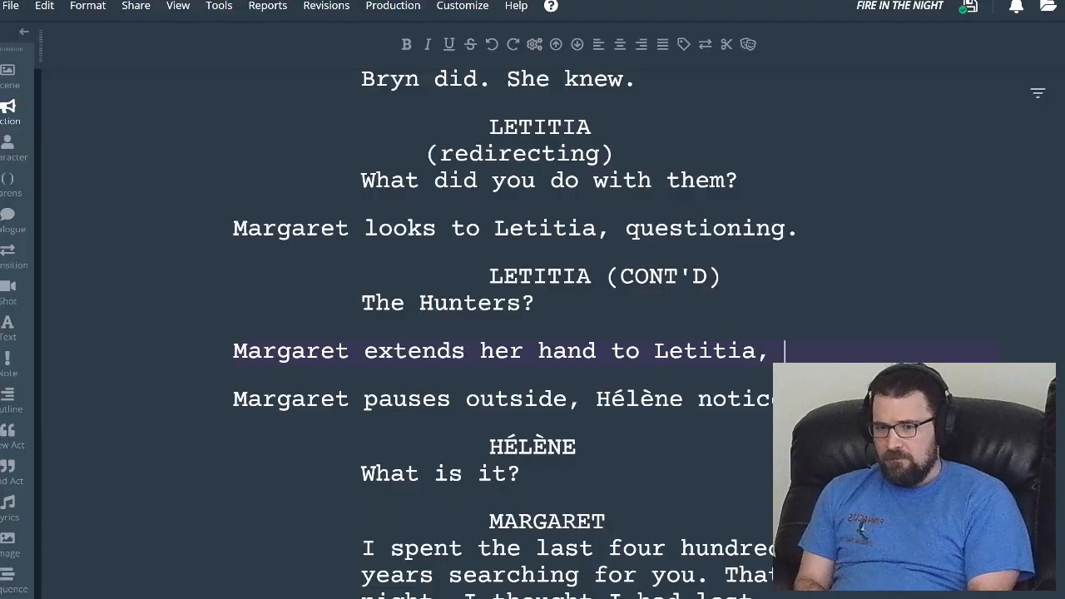
type("intrigued")
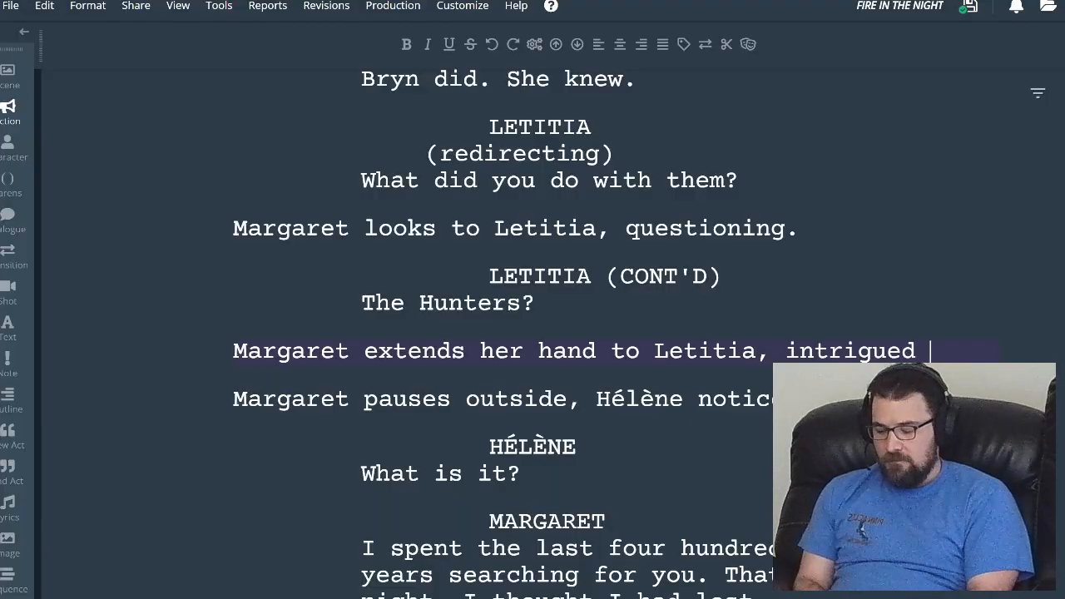
type(" Letitia ")
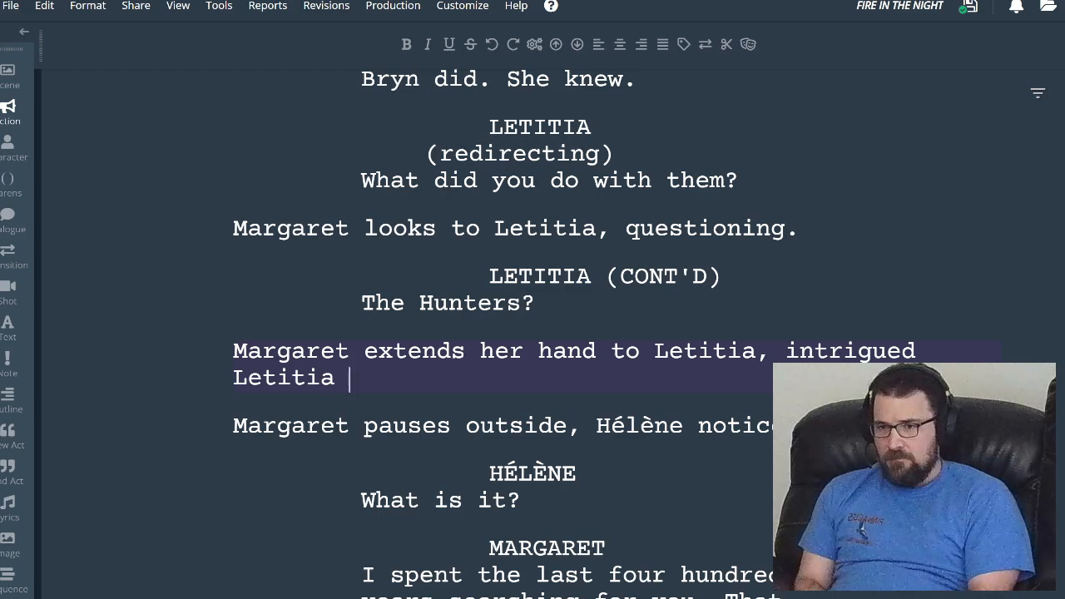
type("takes it.")
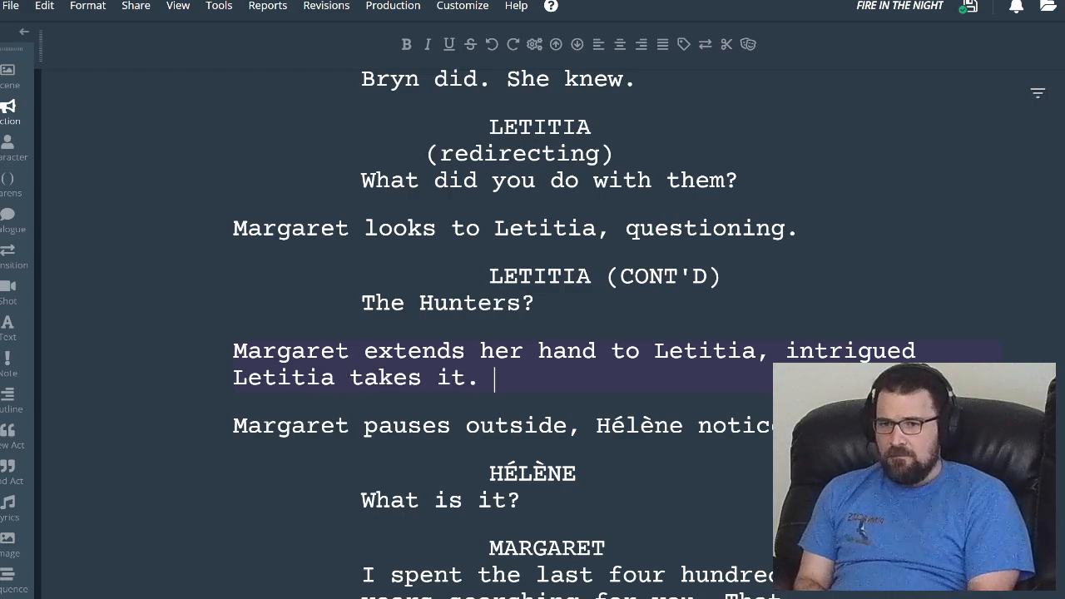
key("Return")
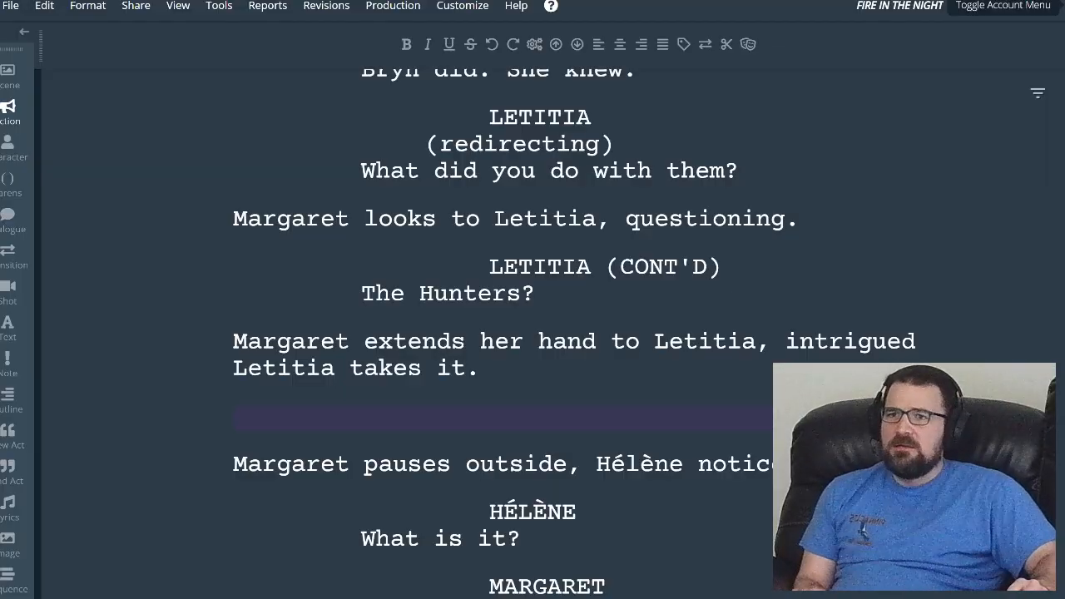
- Switch to the Google Docs notes and strike through the bullets on destroying the Hunter's base and the image of fire in the night
key("ctrl+Tab")
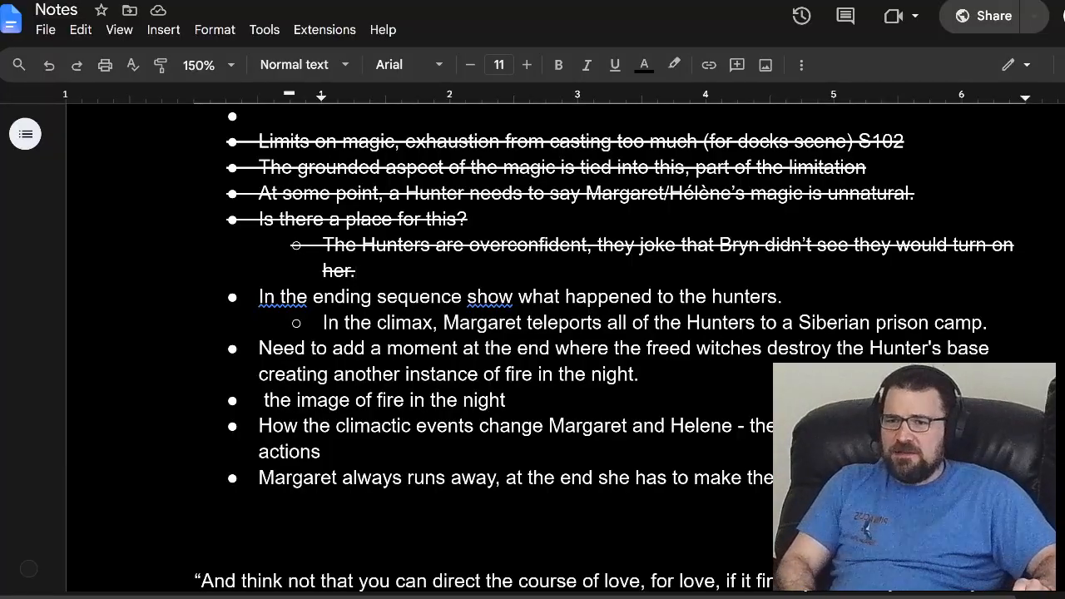
scroll(532, 333, "up", 4)
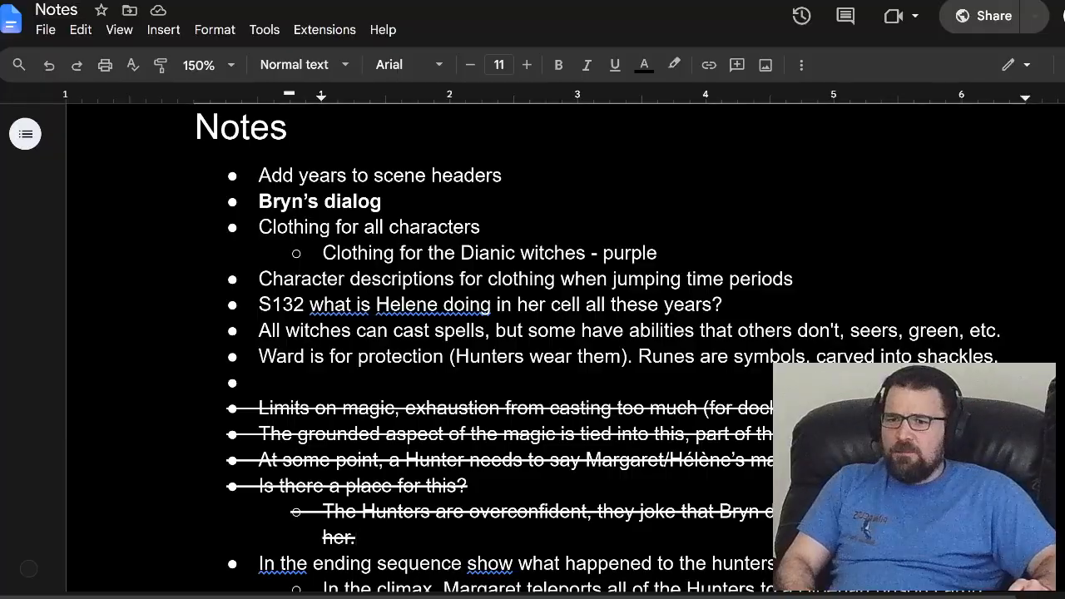
scroll(533, 333, "down", 3)
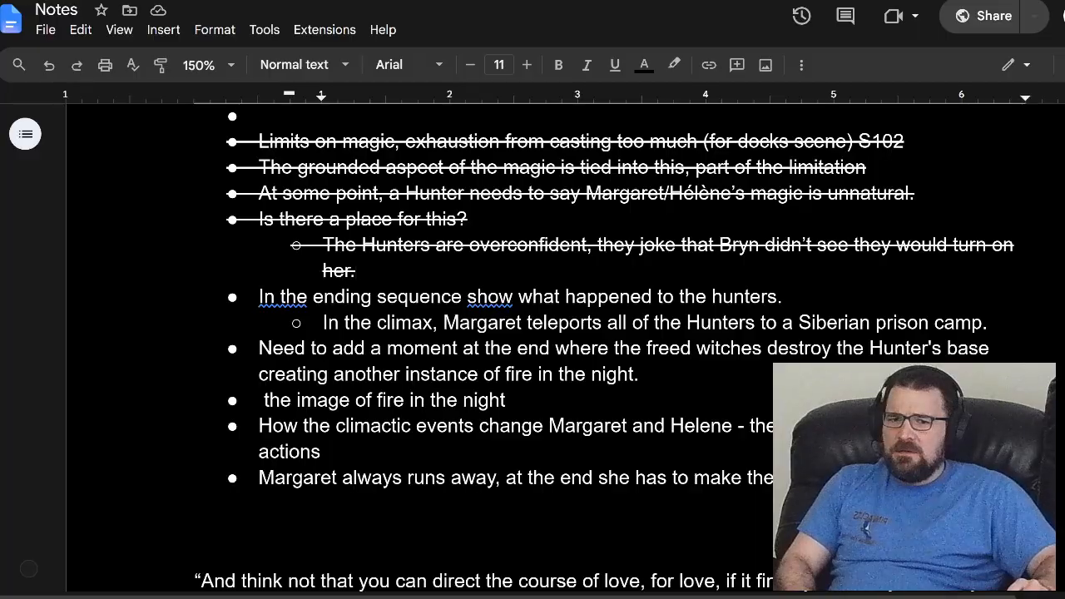
left_click_drag(640, 375, 258, 348)
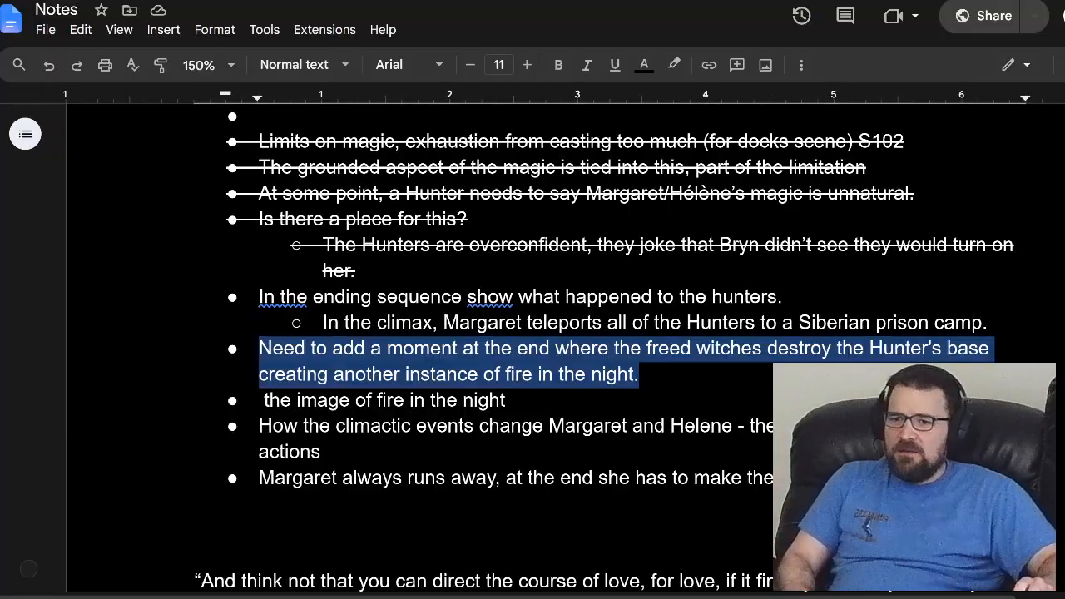
left_click_drag(506, 400, 259, 350)
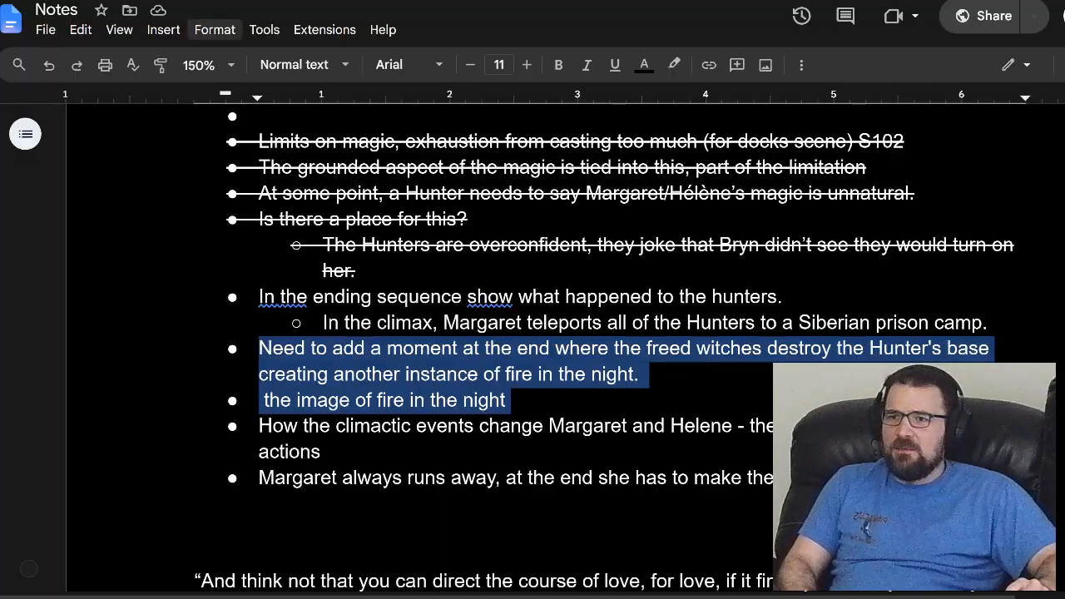
left_click(215, 29)
mouse_move(233, 59)
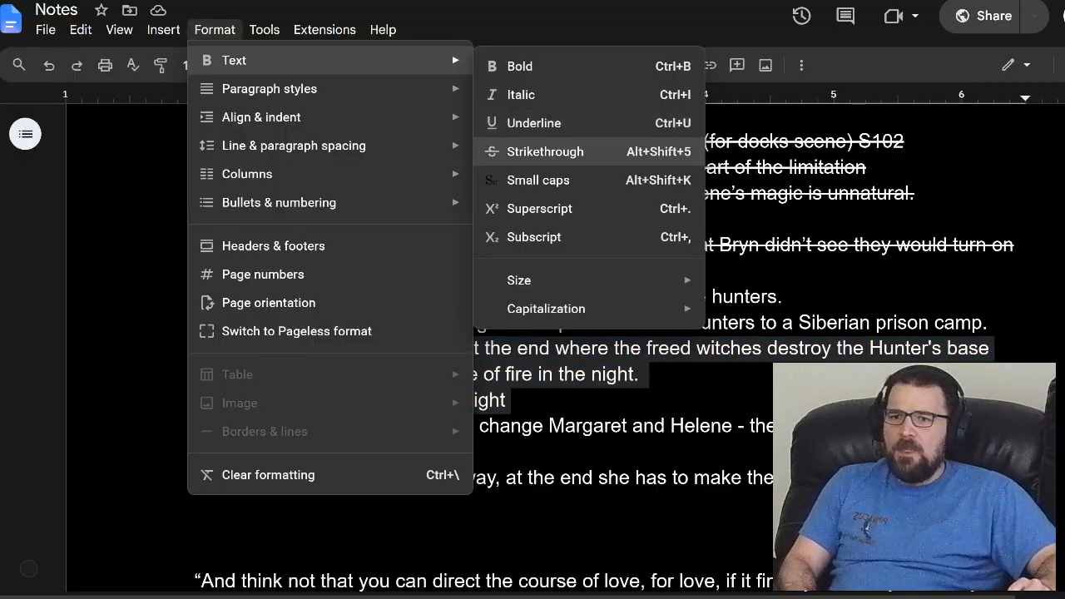
left_click(545, 152)
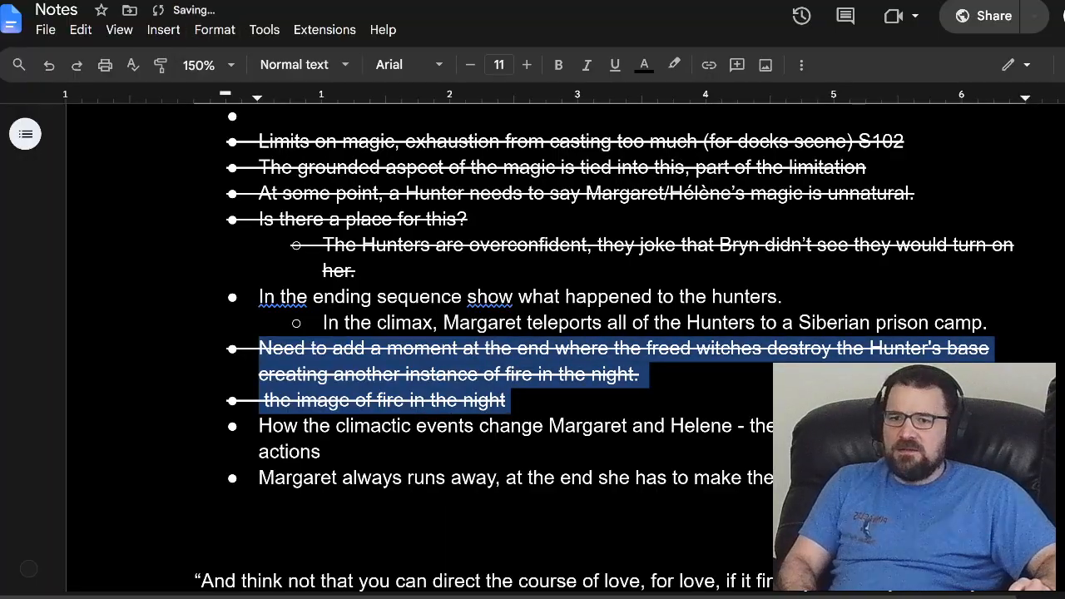
- Return to the screenplay and start the scene heading "EXT. SIBERIAN PRISON CAMP -" below the line where Letitia takes Margaret's hand
left_click_drag(683, 323, 998, 323)
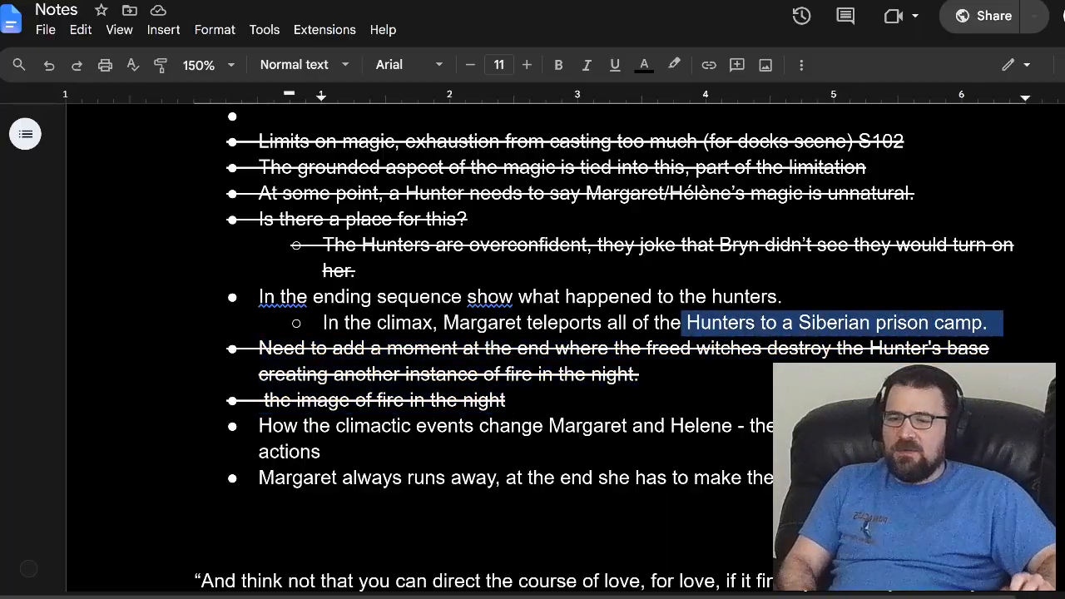
left_click(466, 1)
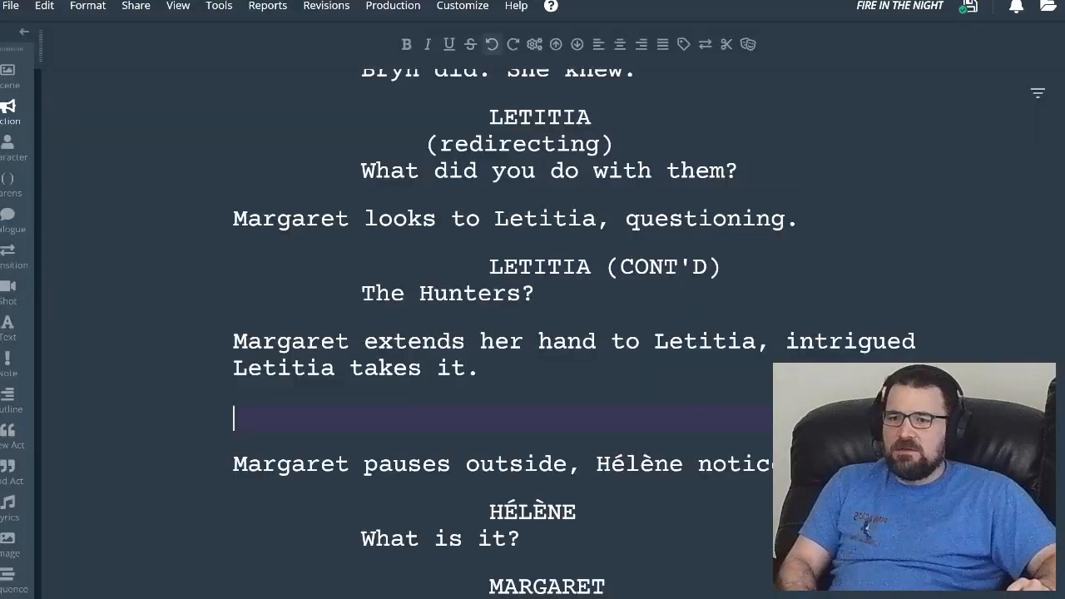
type("Ex")
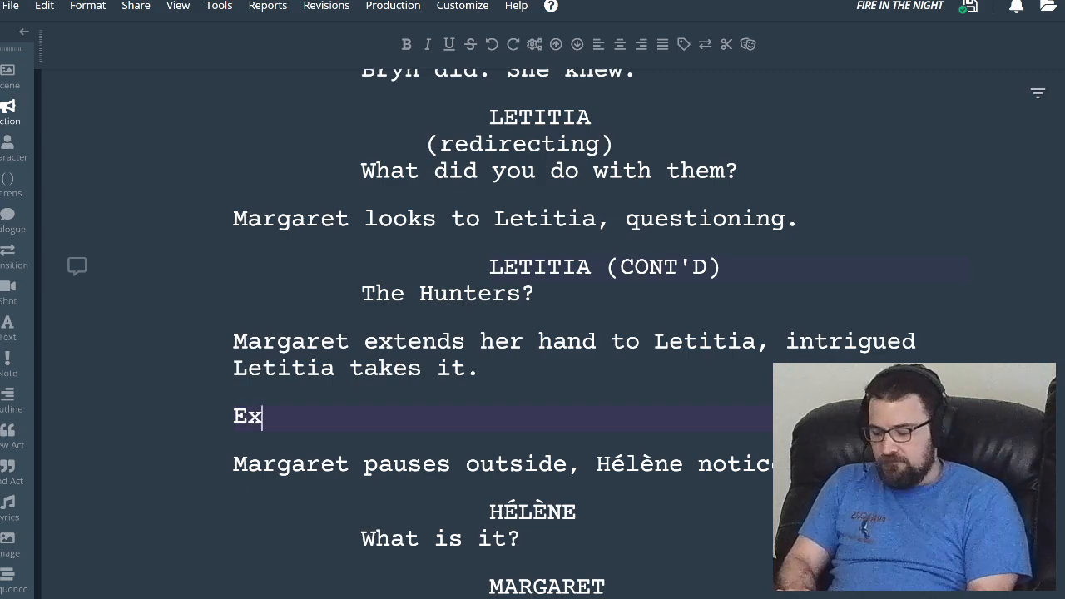
type("t. SIB")
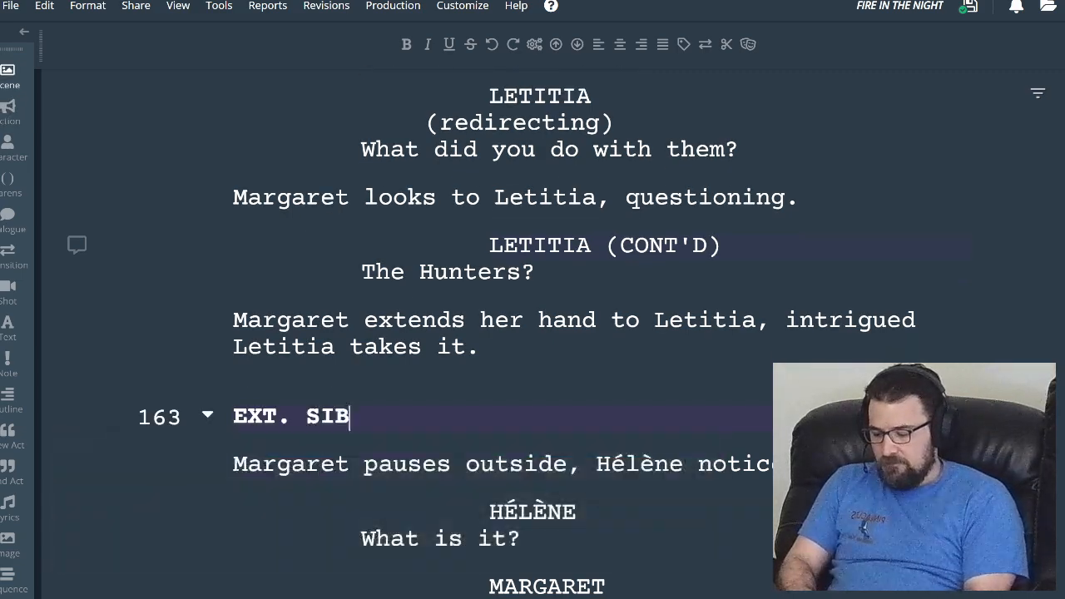
type("ERIAN PR")
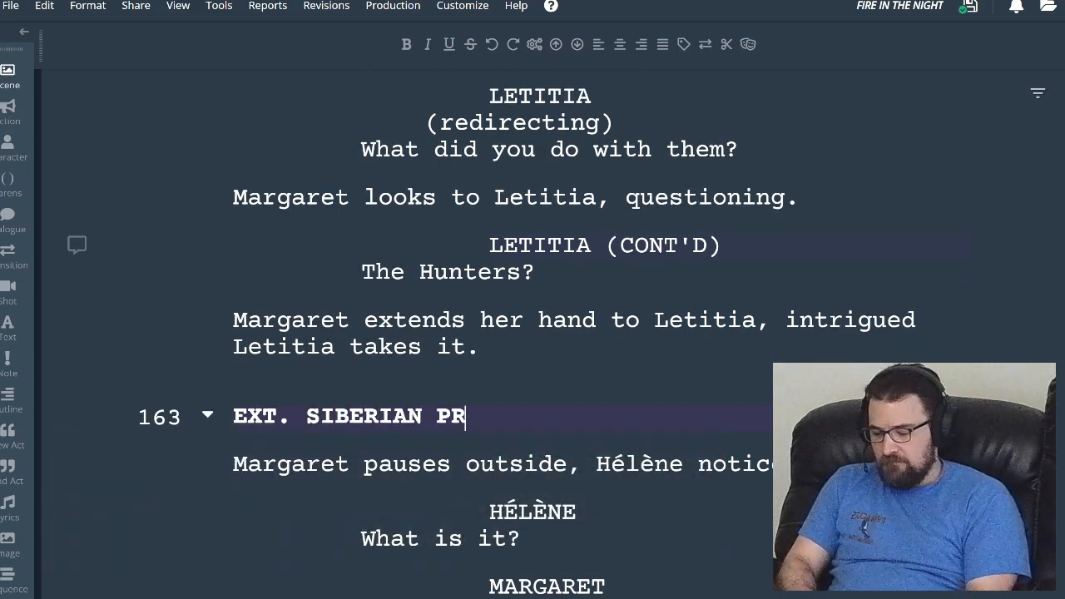
type("ISON CAMP")
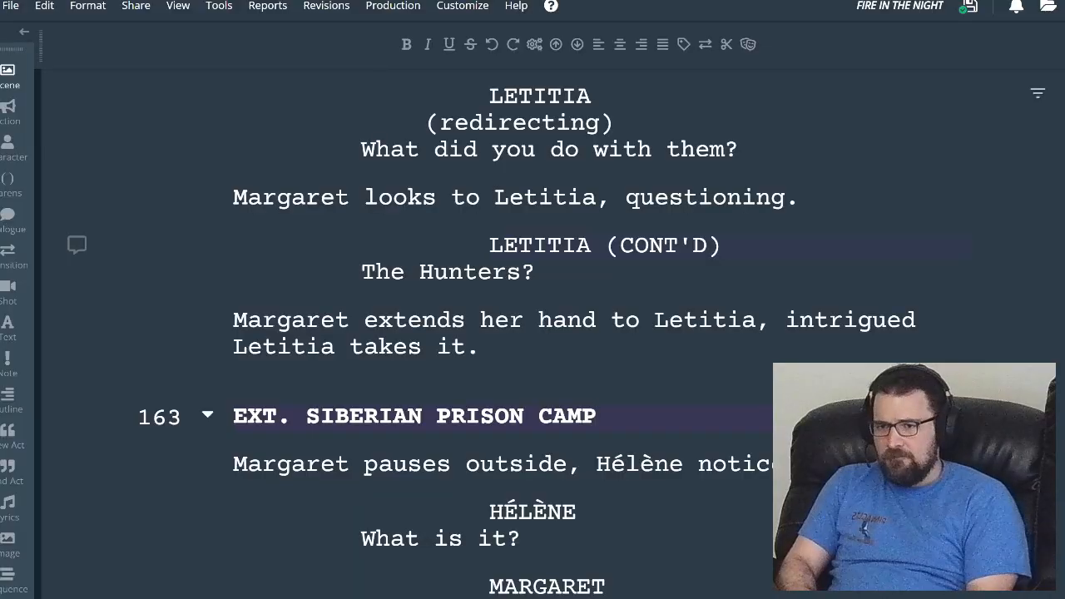
type(" -")
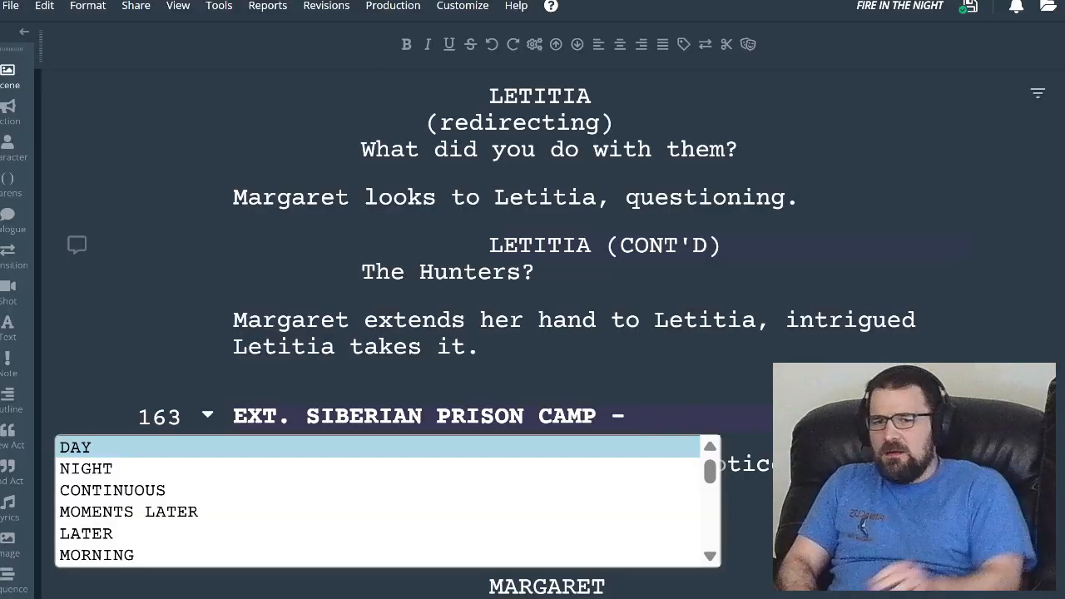
left_click(495, 347)
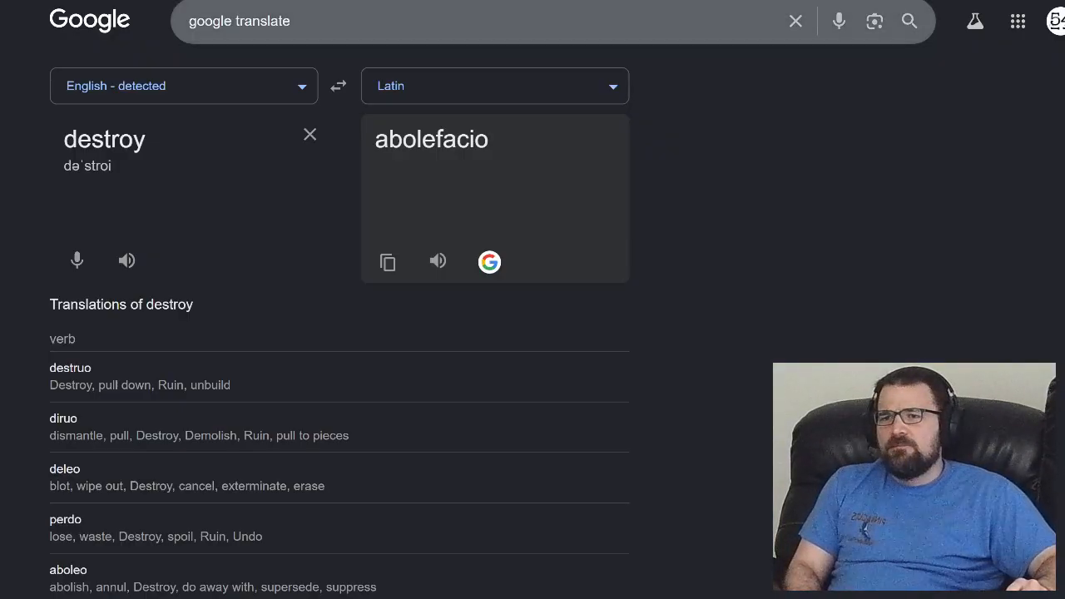
- Switch to the Google results page and search for "if it's midnight in las vegas, what time is it in china"
triple_click(263, 20)
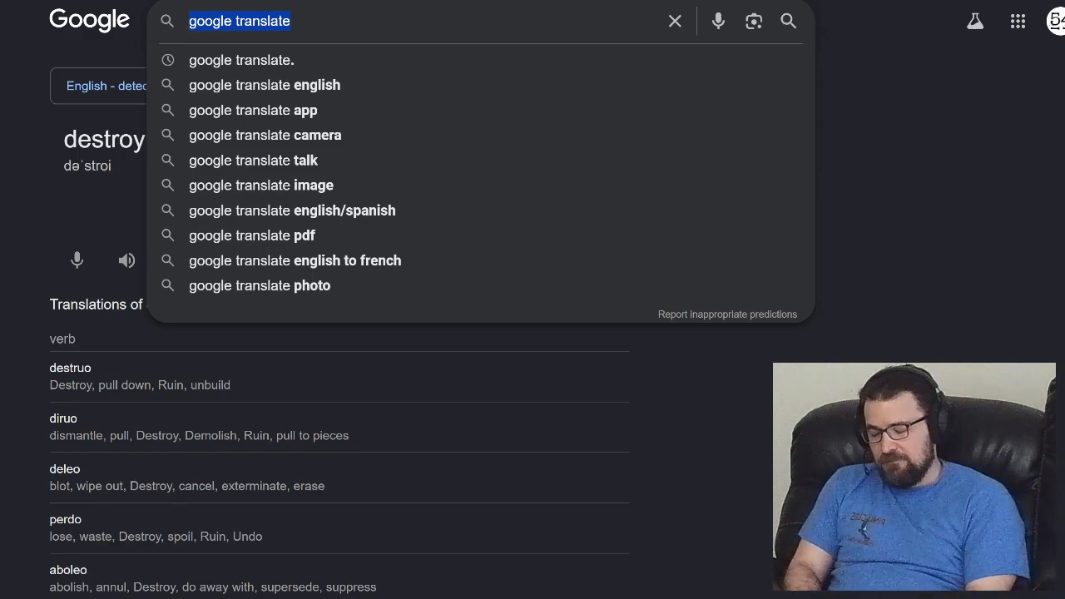
type("if it's")
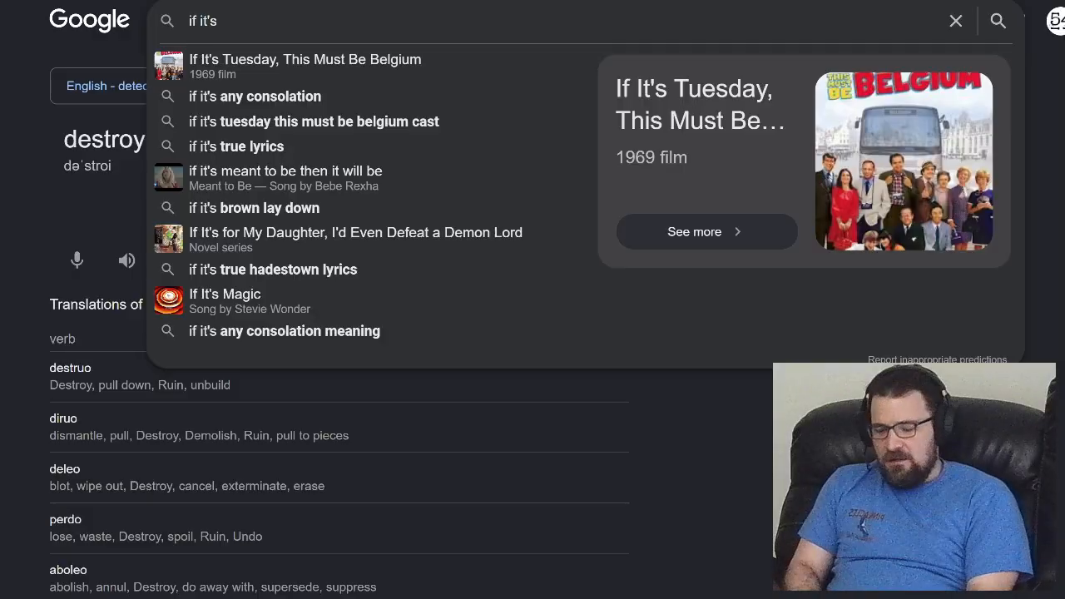
type(" midnight in ")
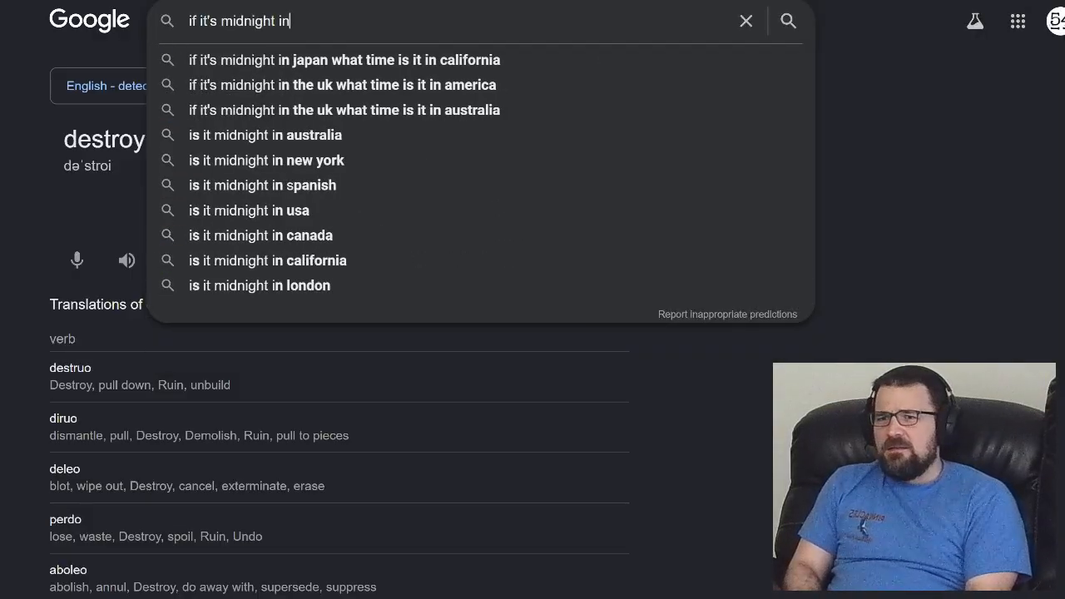
type("las v")
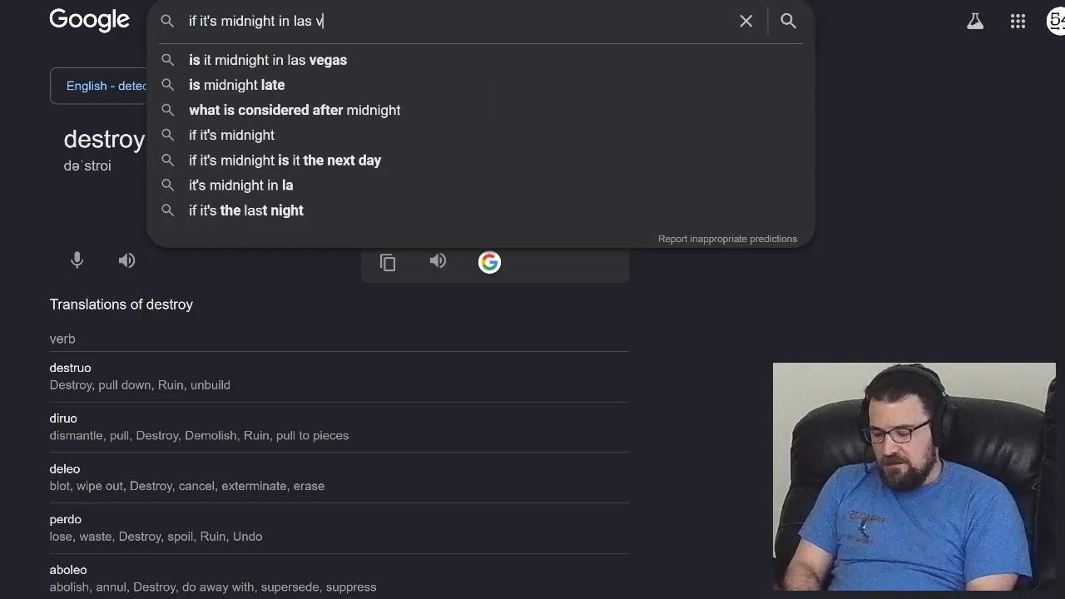
type("egas, wha")
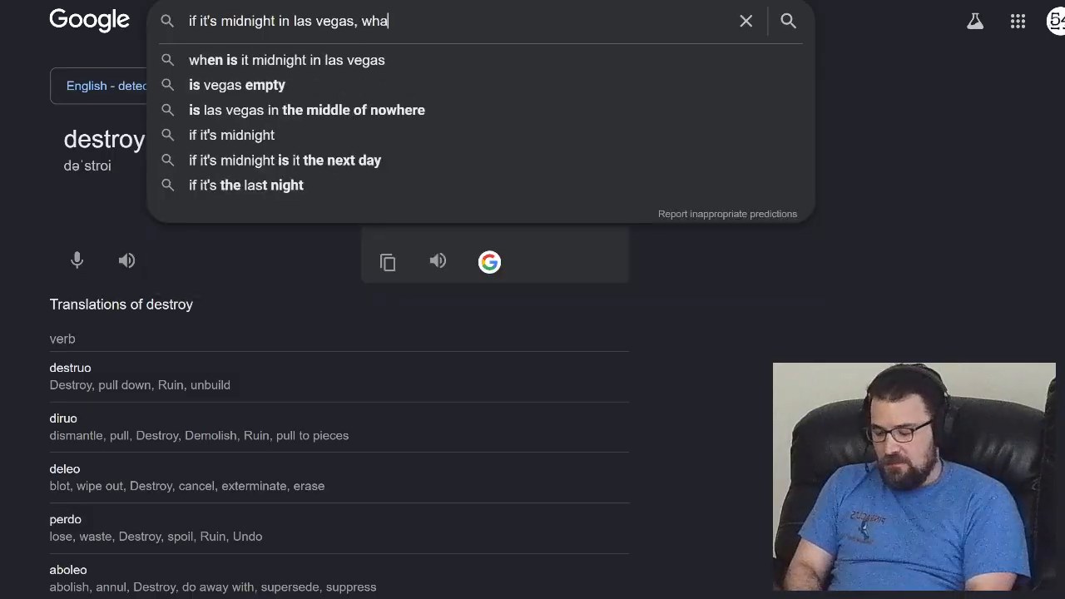
type("t time is it in ")
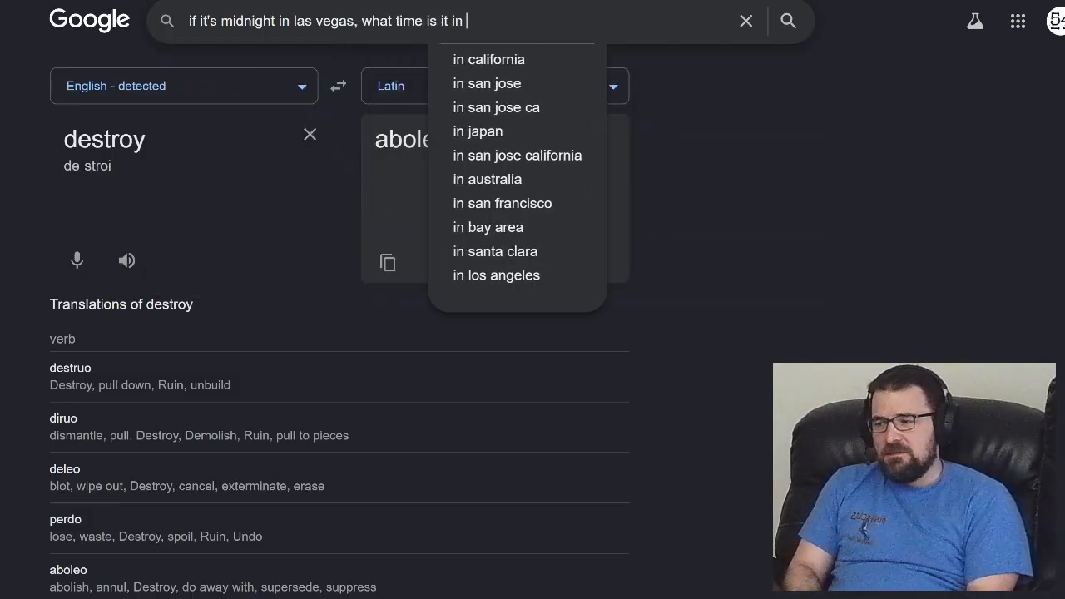
type("china")
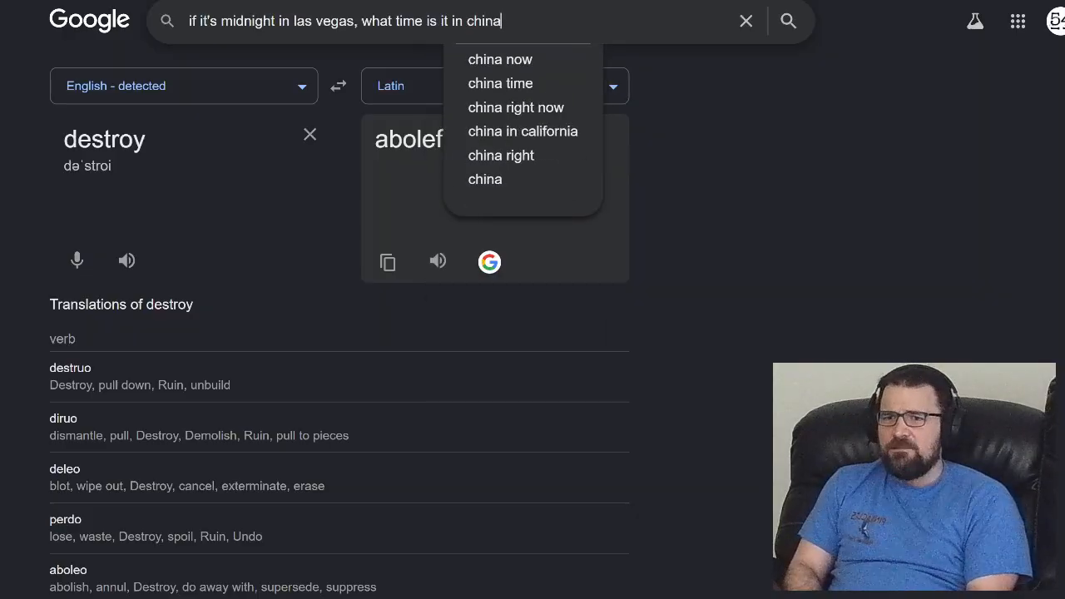
key("Return")
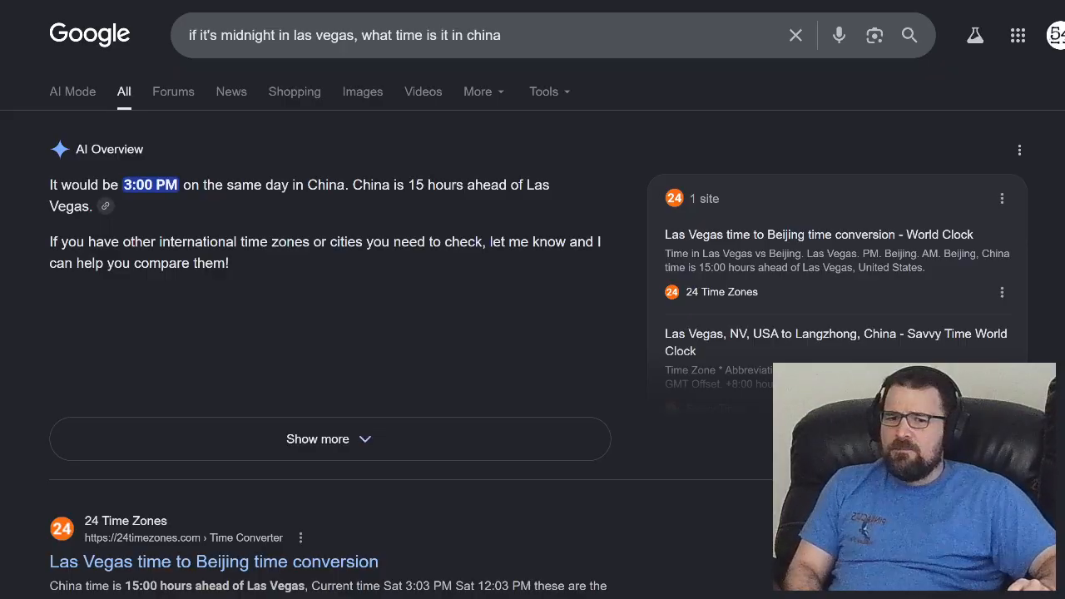
- Repeat the Las Vegas midnight time search with russia as the country
double_click(481, 35)
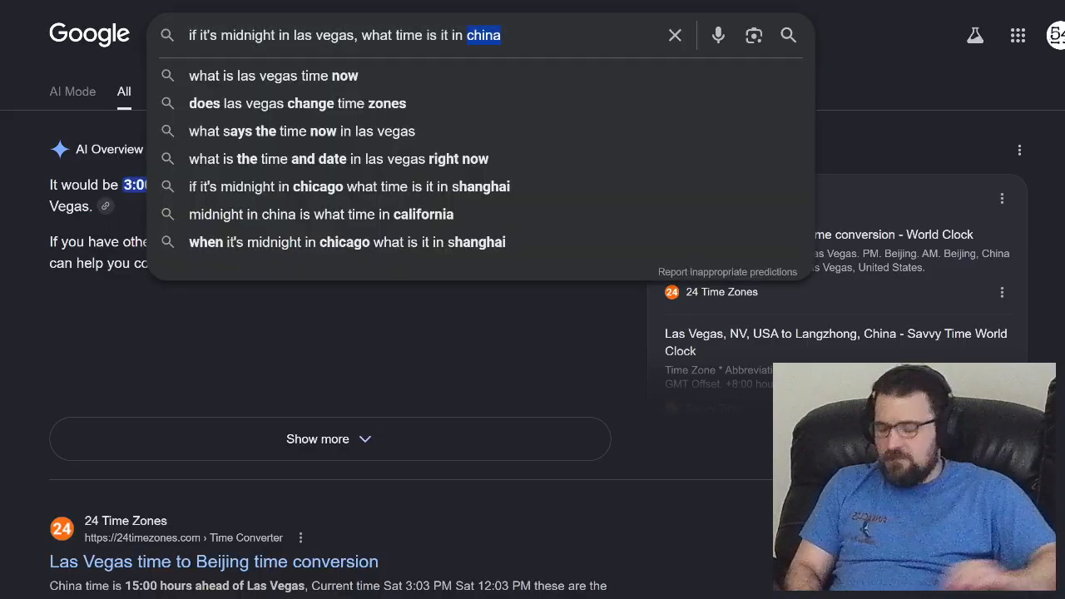
type("russia")
key("Return")
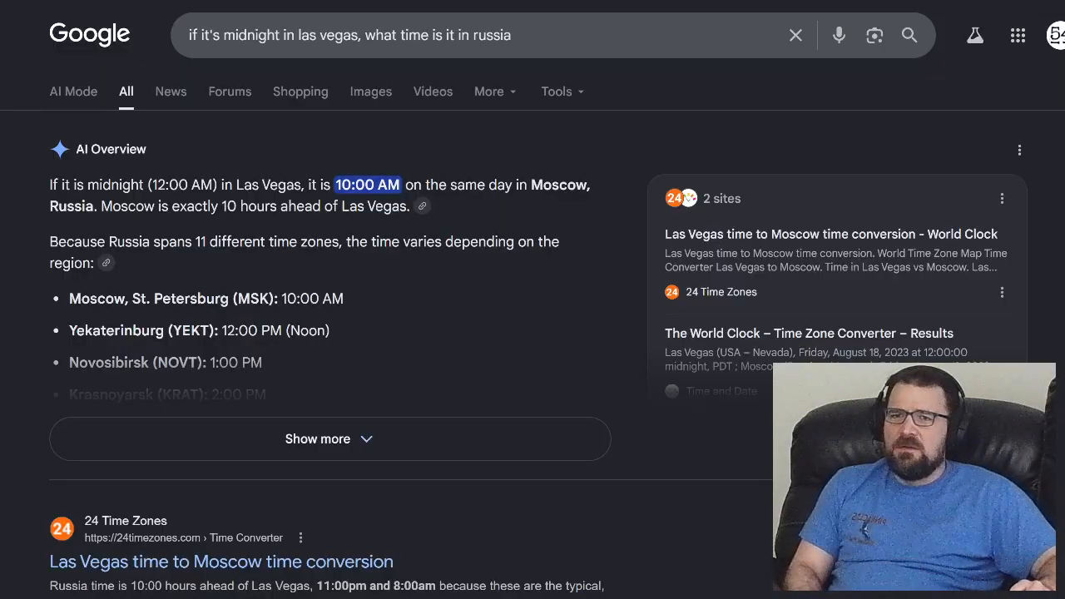
- Back in the screenplay, complete the Siberian prison camp heading with "DAY (FLASH)" and start an action line below it
key("ctrl+Tab")
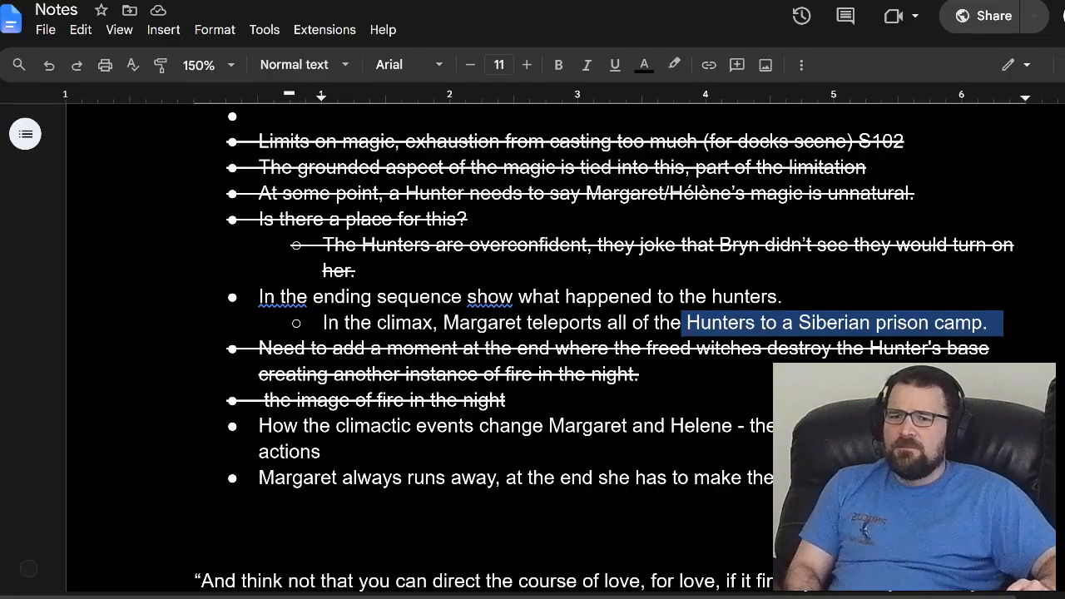
key("ctrl+Tab")
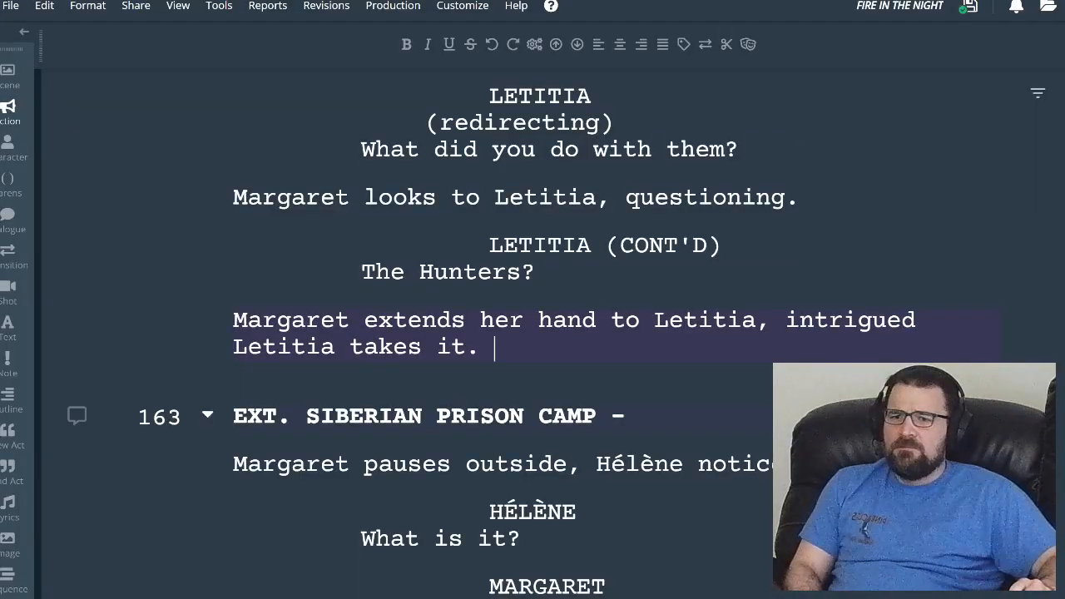
left_click(638, 412)
type("DAY ")
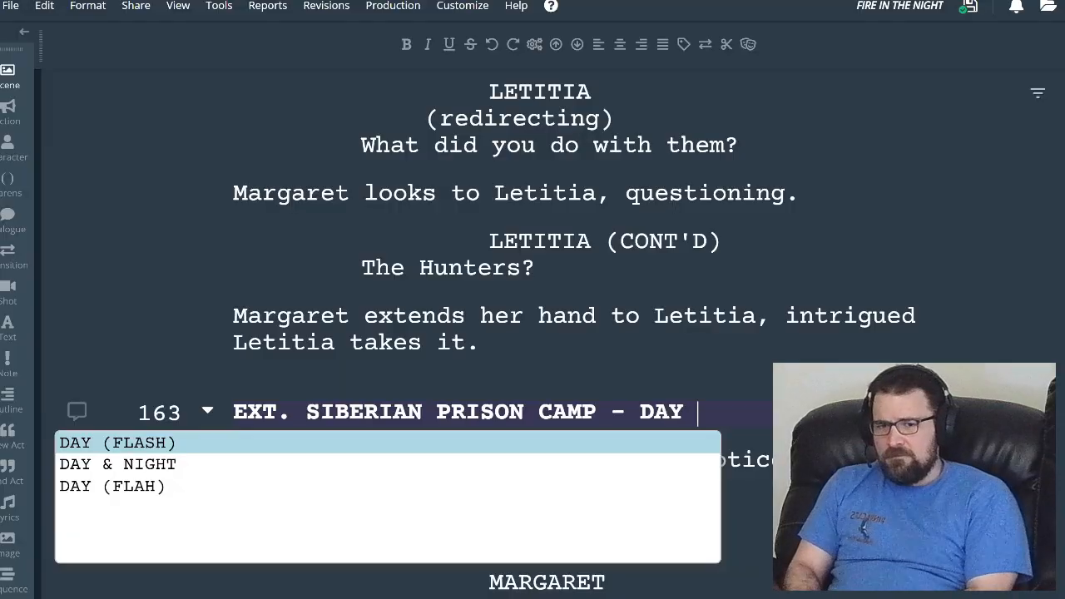
type("(FLASH")
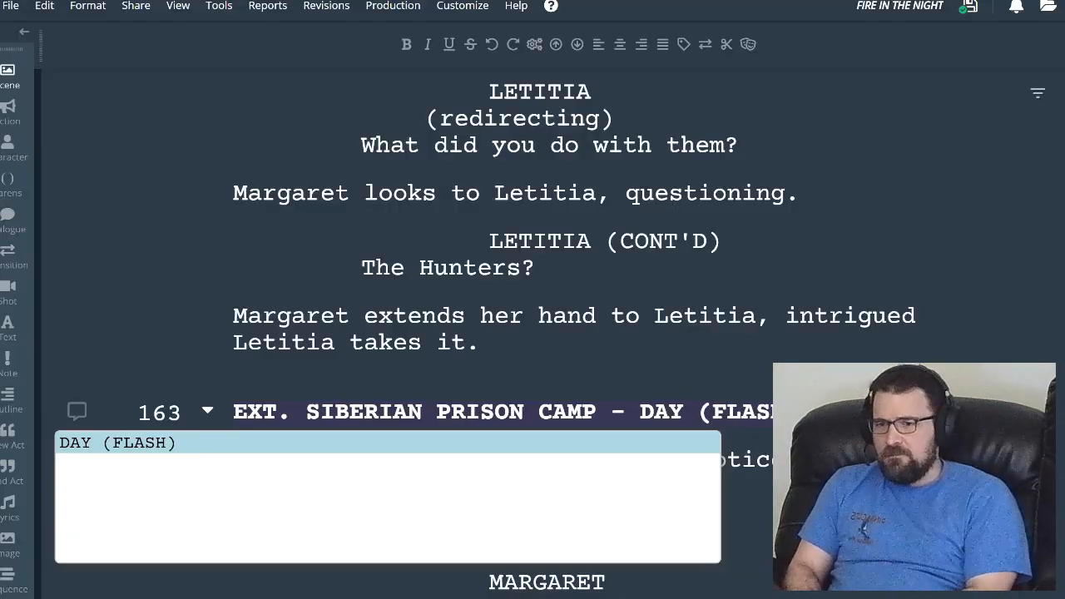
key("Return")
key("Return")
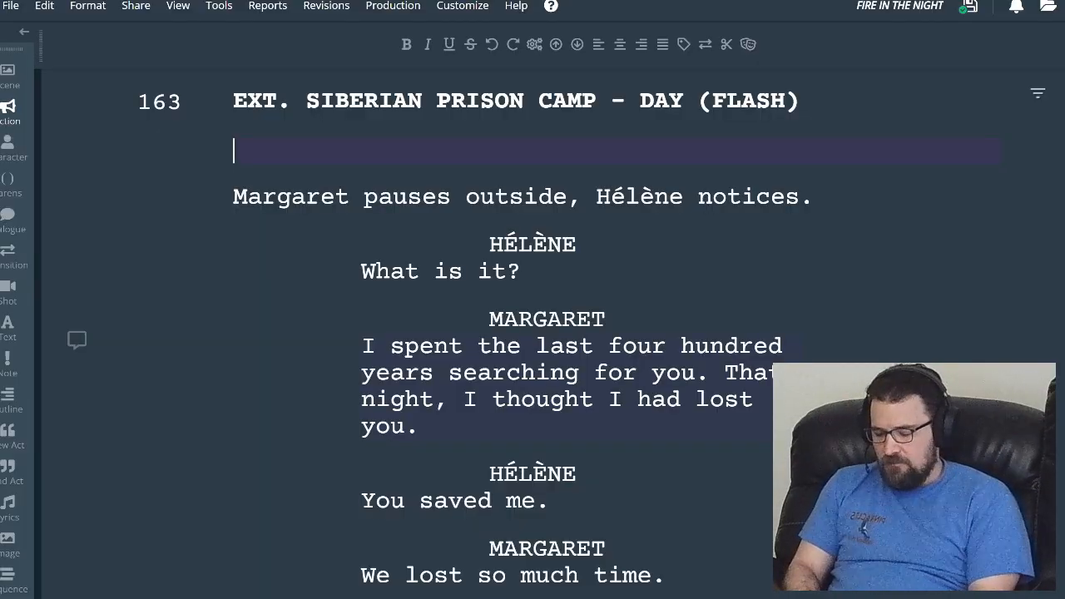
- Write the action line "Snow heavy wind howls." under the Siberian prison camp heading
type("Snow ")
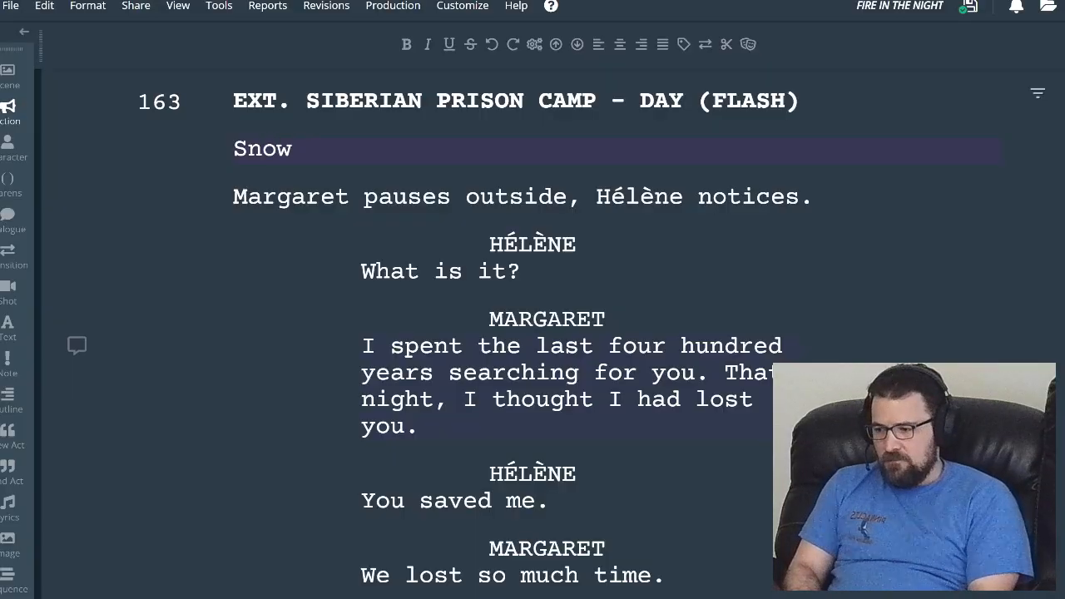
type("heavy w")
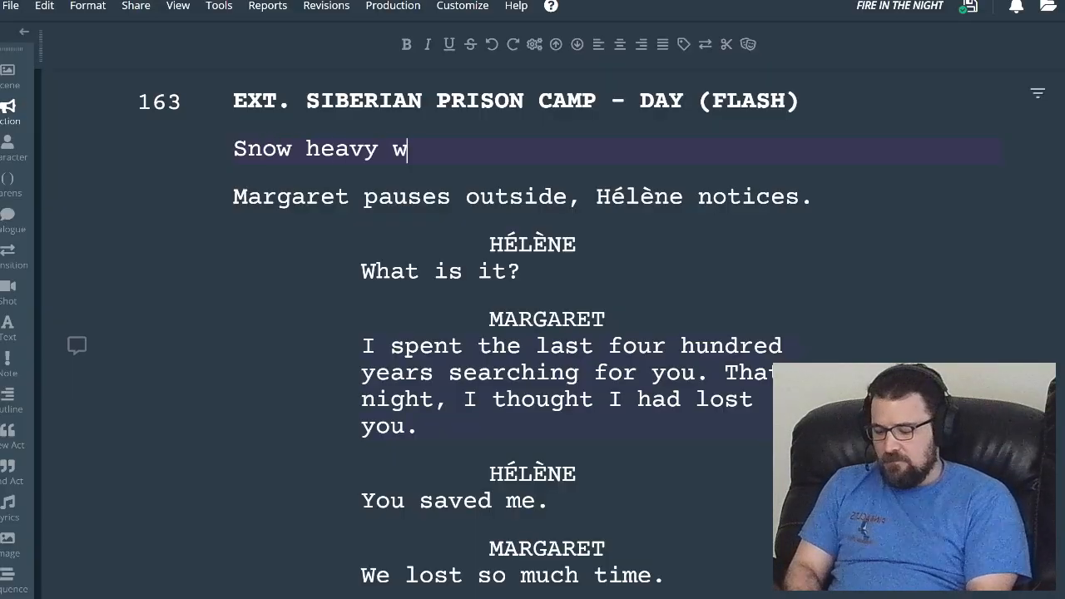
type("ind howls")
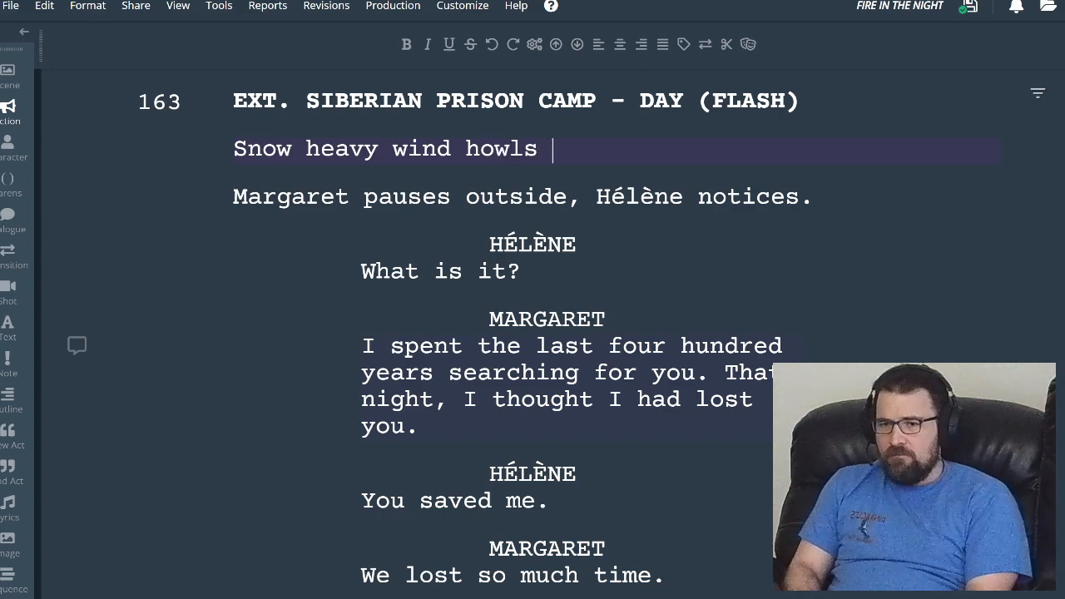
type(" through the")
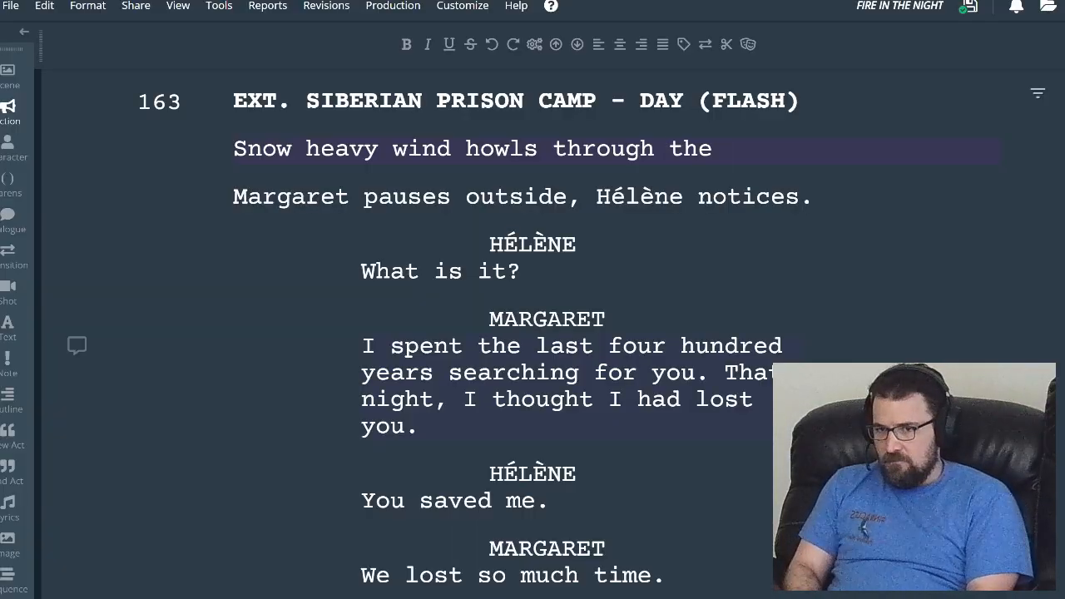
key("BackSpace")
key("BackSpace")
key("BackSpace")
key("BackSpace")
key("BackSpace")
key("BackSpace")
key("BackSpace")
key("BackSpace")
key("BackSpace")
key("BackSpace")
key("BackSpace")
key("BackSpace")
key("BackSpace")
type(".")
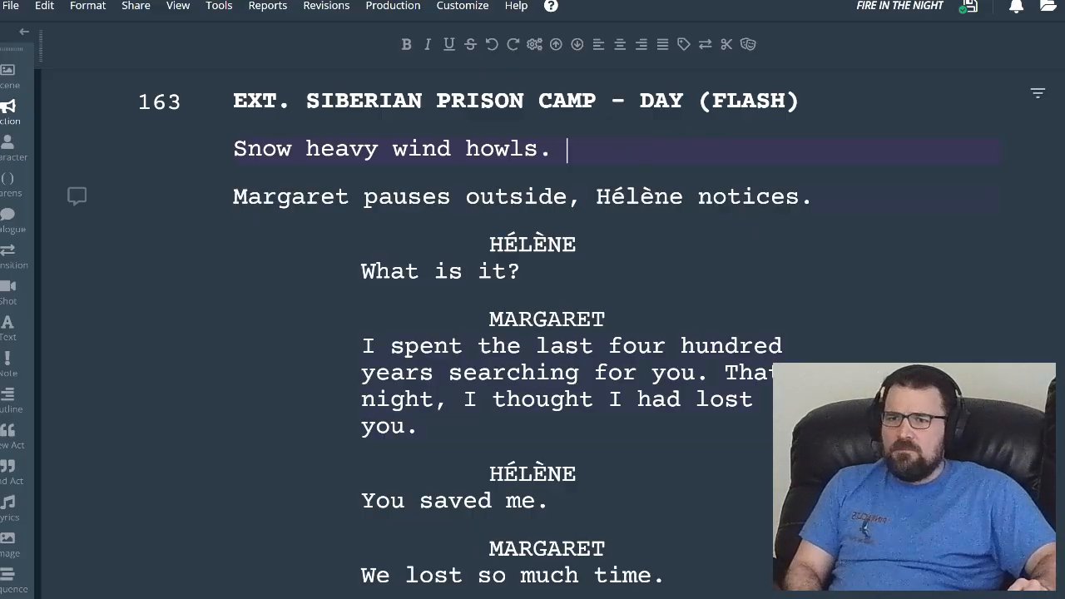
- Hyphenate "Snow-heavy" in the wind action line and start a new empty line below it
left_click(305, 149)
key("BackSpace")
type("-")
left_click(567, 150)
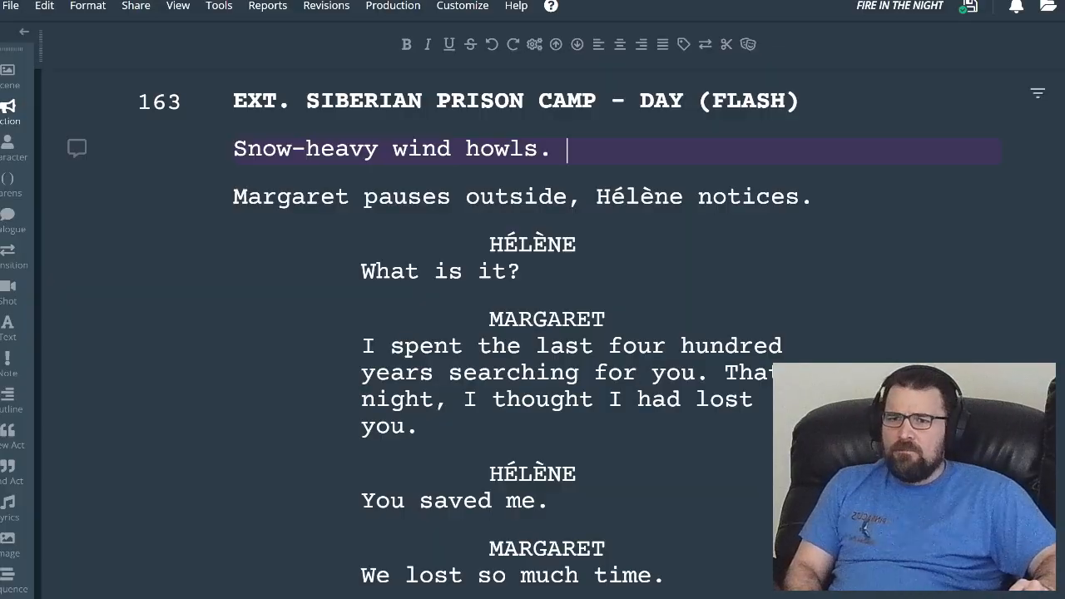
key("Return")
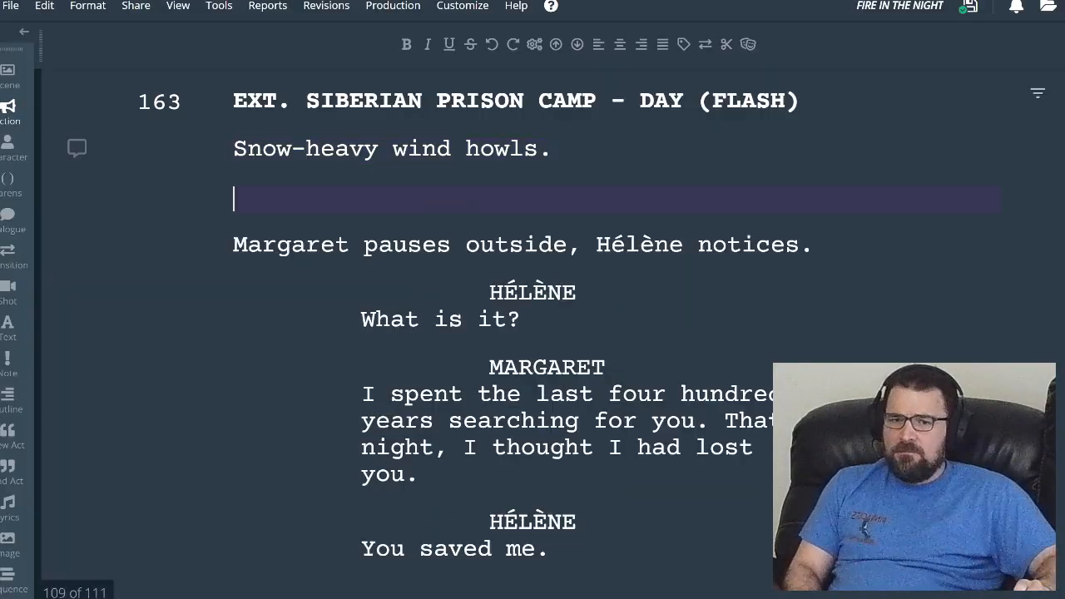
- Copy the scene 162 heading "EXT. TUNNEL ENTRANCE, DESERT - NIGHT, MOMENTS LATER" and paste it into the empty line below the prison camp flash
scroll(532, 333, "up", 15)
scroll(532, 332, "up", 10)
triple_click(465, 400)
key("ctrl+c")
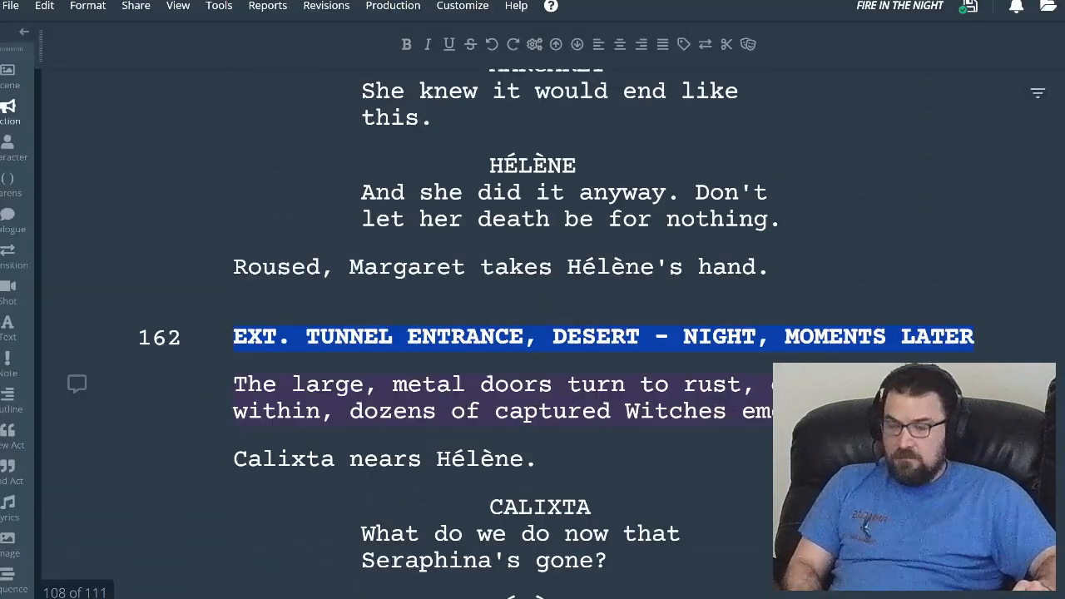
scroll(470, 337, "down", 20)
scroll(471, 337, "down", 3)
scroll(470, 337, "up", 15)
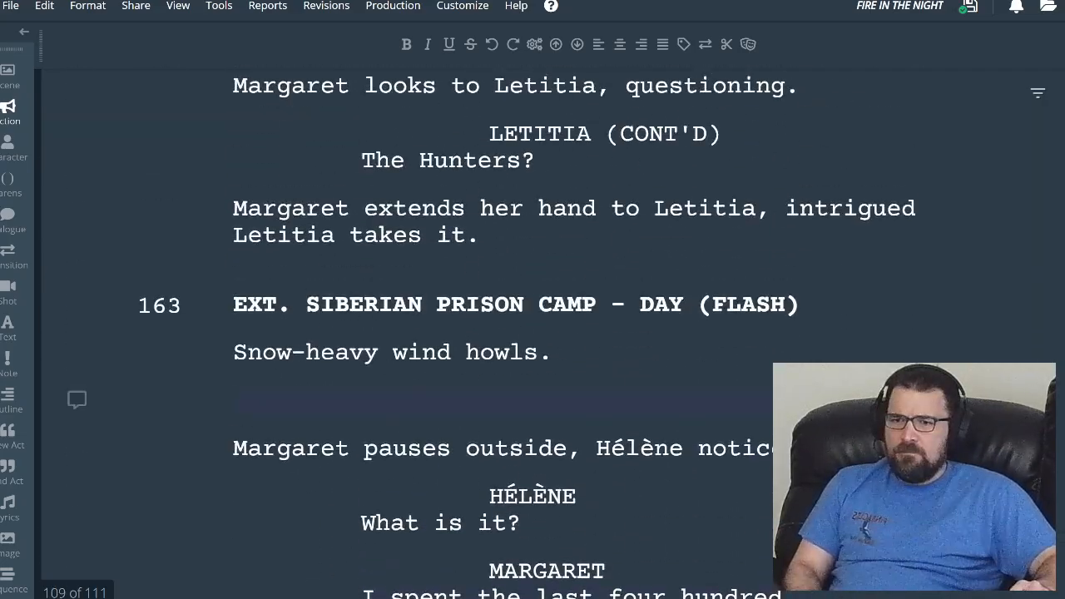
key("ctrl+v")
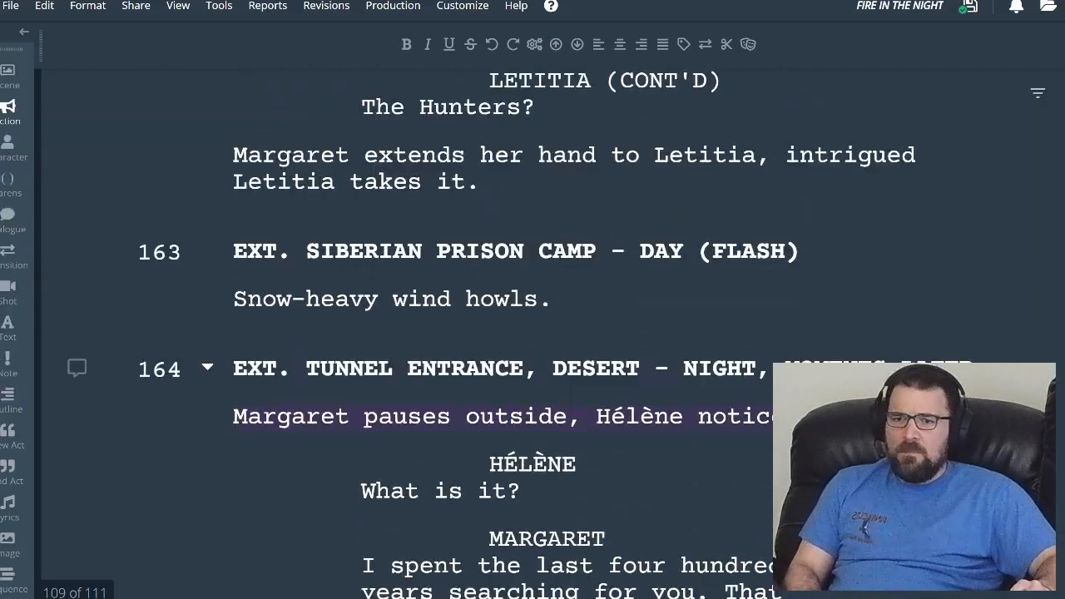
- Replace "NIGHT, MOMENTS LATER" in the scene 164 tunnel entrance heading with "BACK TO SCENE"
left_click_drag(683, 369, 887, 369)
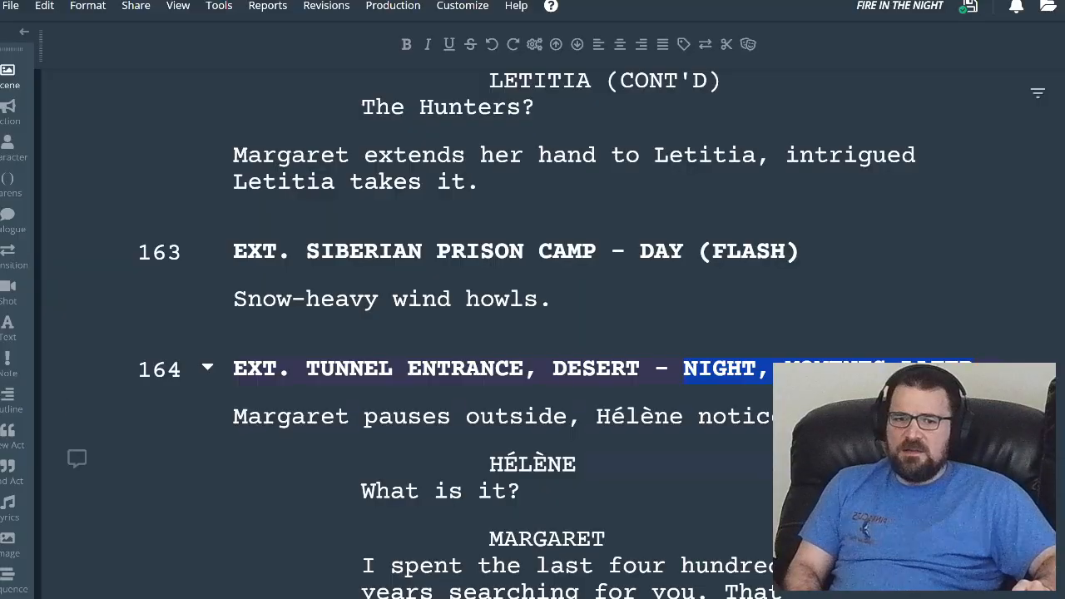
type("BACK TO SC")
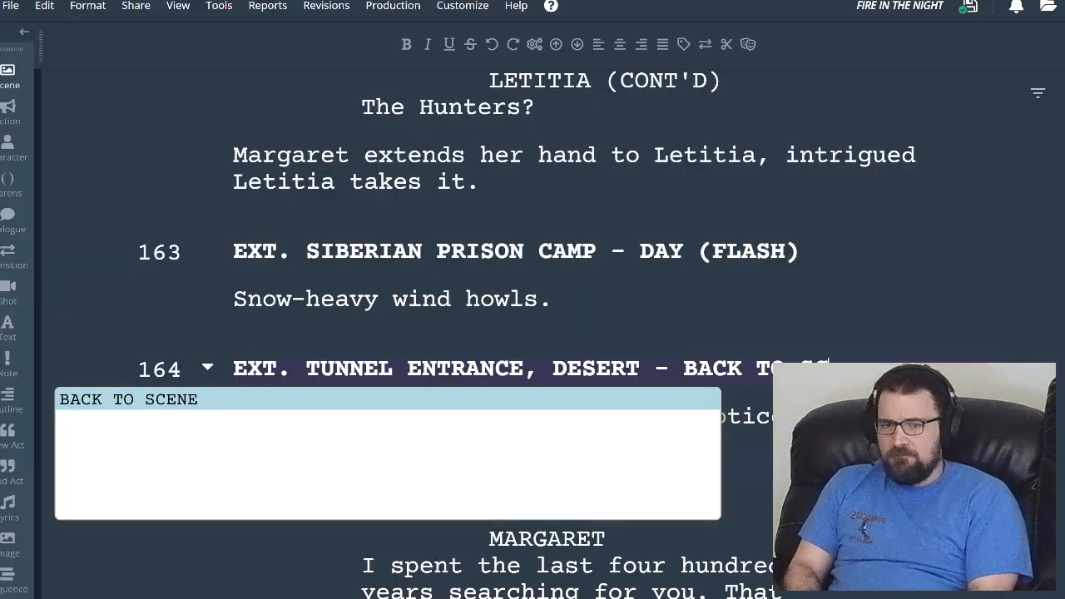
key("Return")
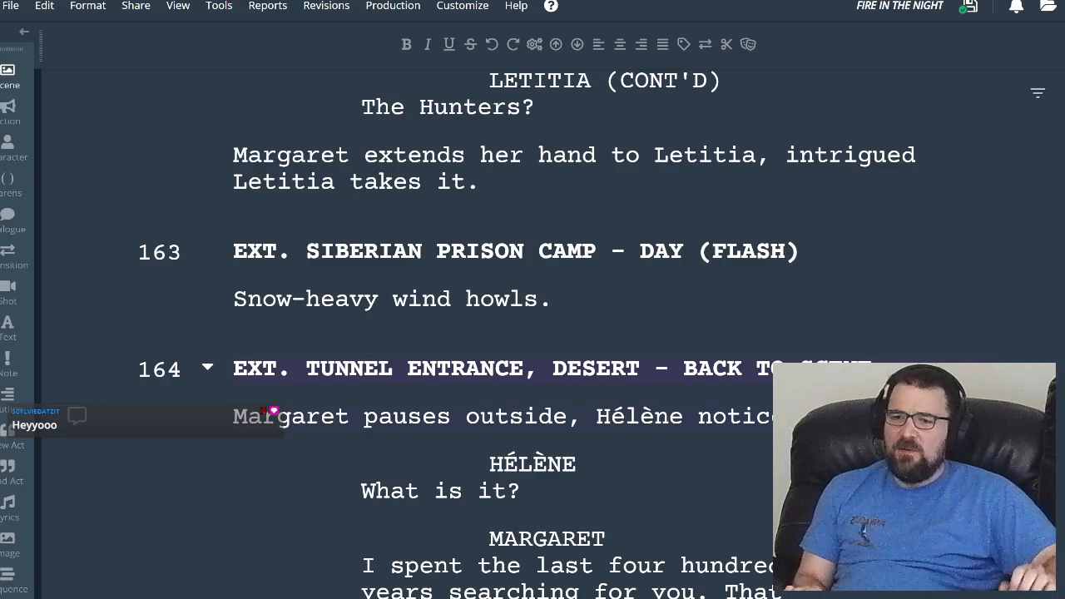
- Continue the prison camp action line after "Snow-heavy wind howls." with "Within the razor-wire topped security fence,"
left_click(567, 300)
type("Within the ")
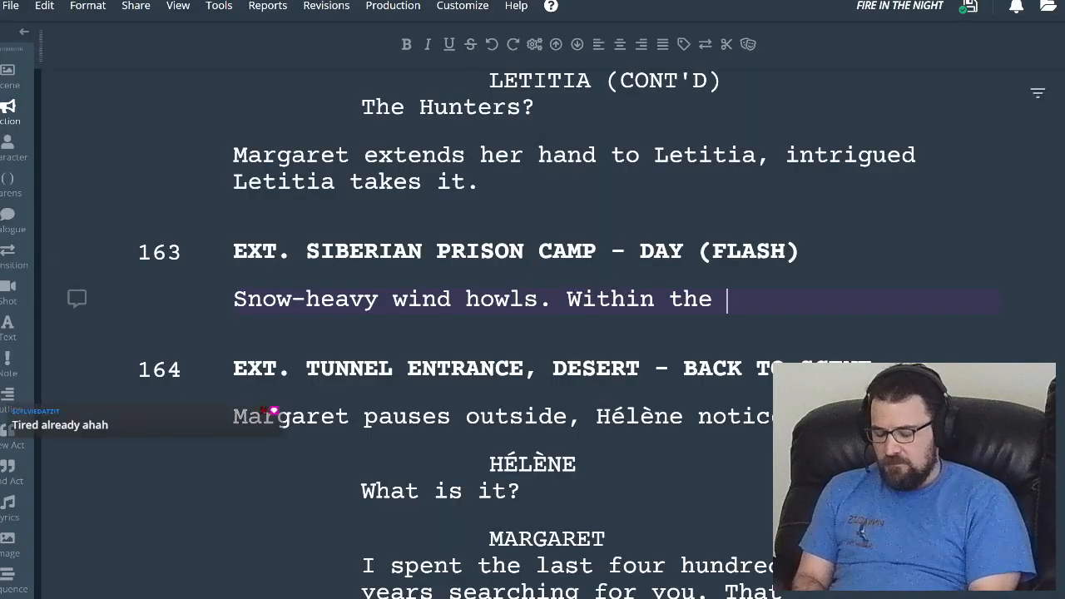
type("razor-wire tipped")
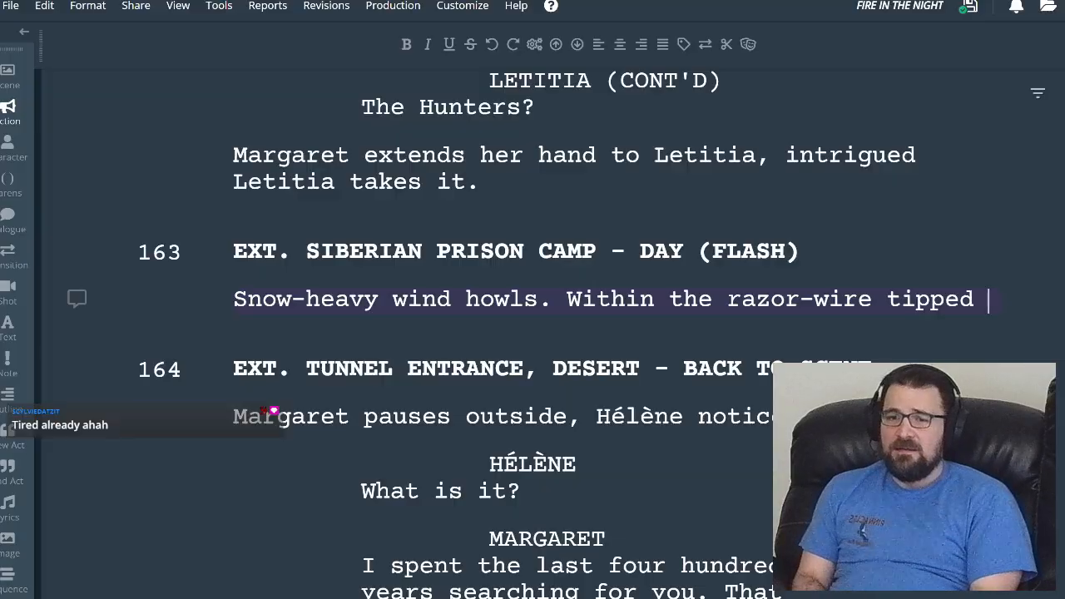
key("BackSpace")
key("BackSpace")
key("BackSpace")
key("BackSpace")
key("BackSpace")
key("BackSpace")
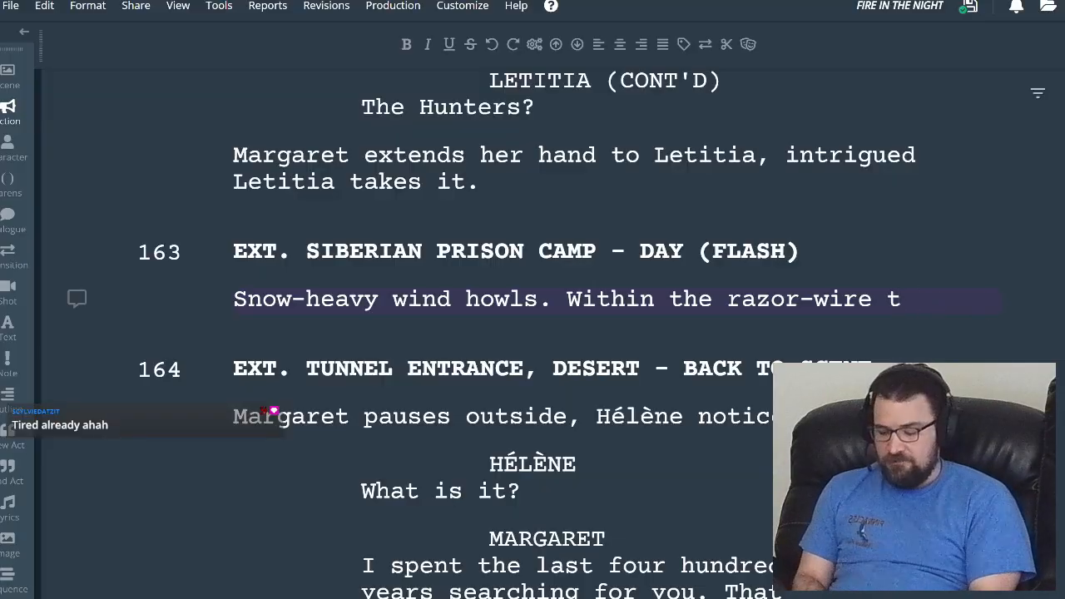
type("opped")
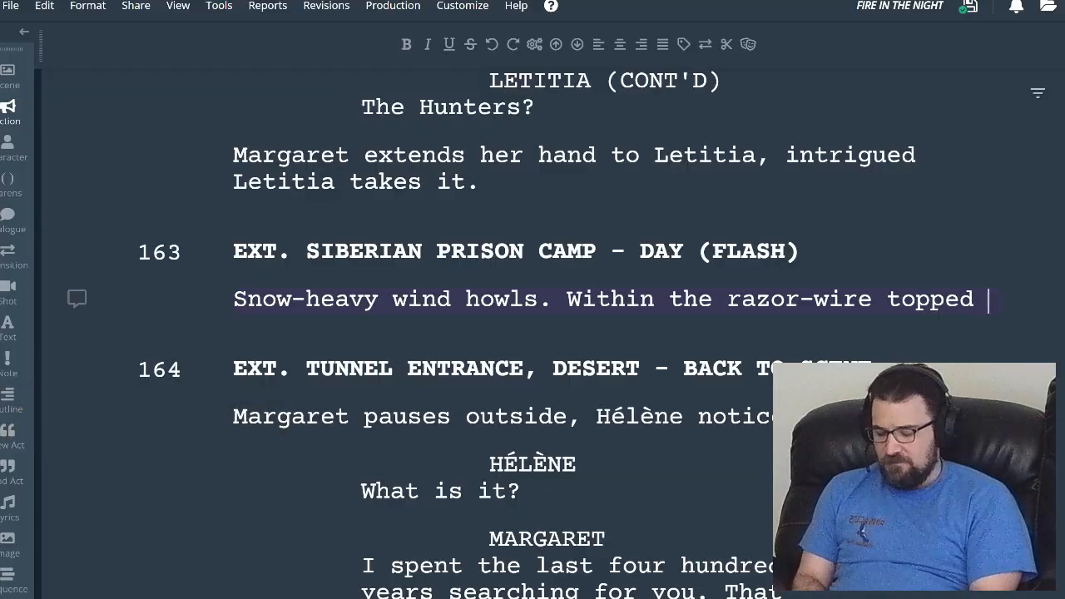
type("security ")
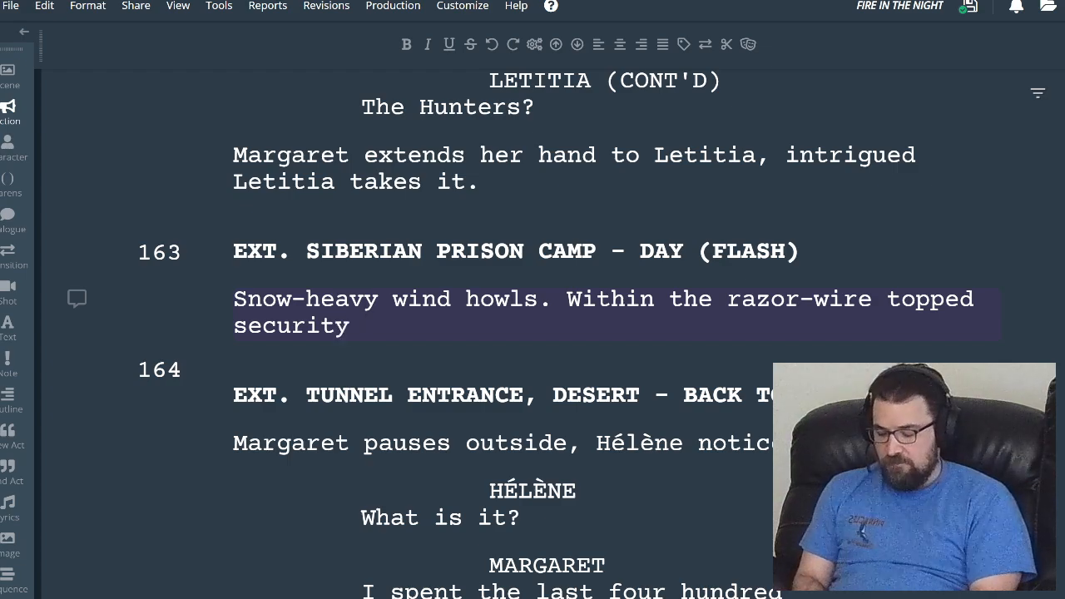
type("fence,")
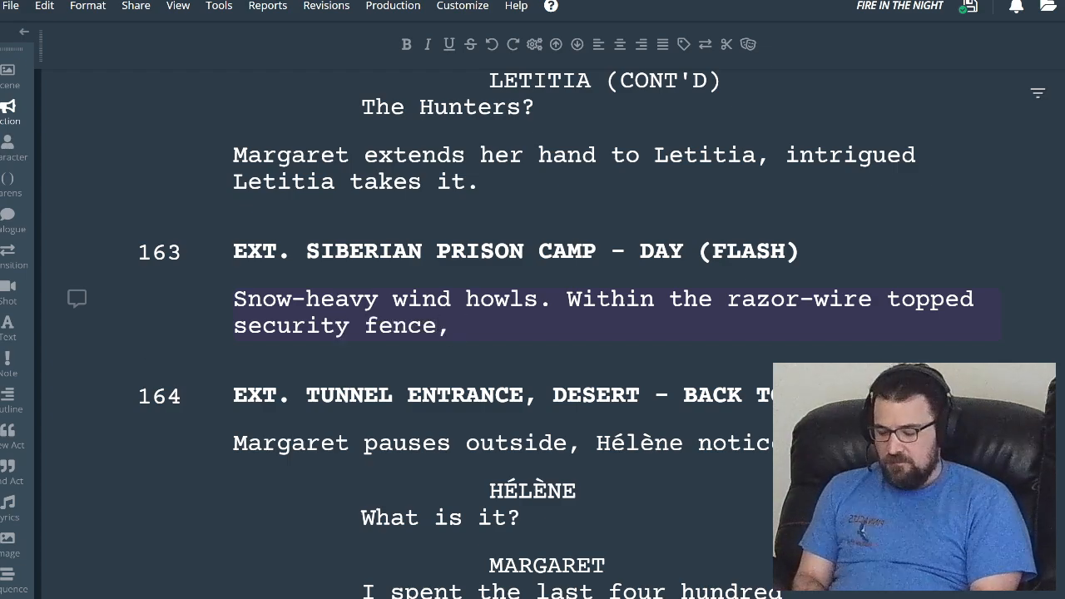
- Finish the security fence sentence with "dozens of HUNTERS appear."
type(" dos")
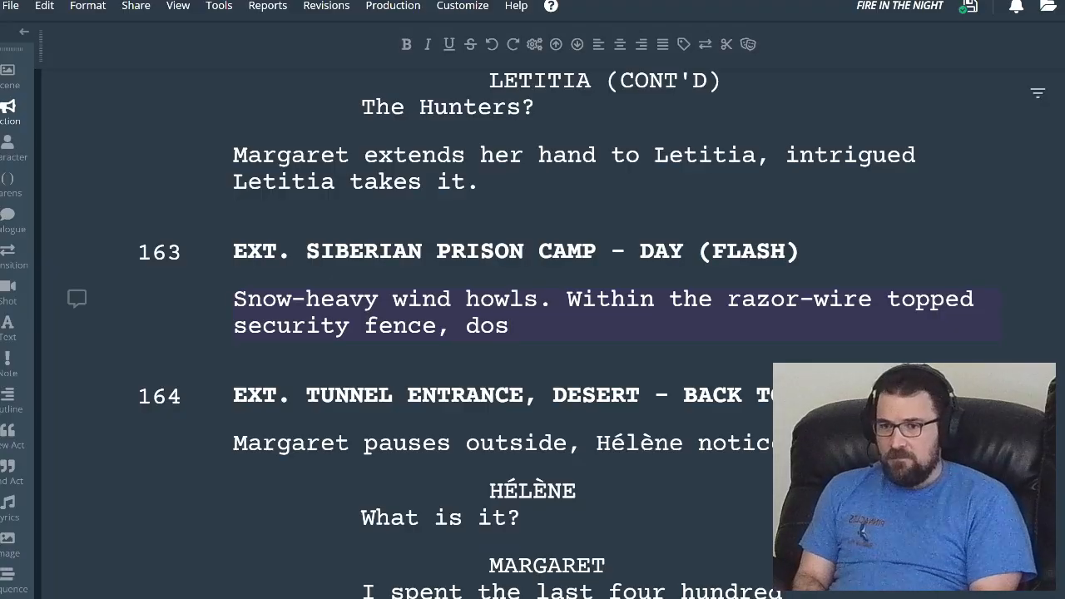
key("BackSpace")
type("zens of ")
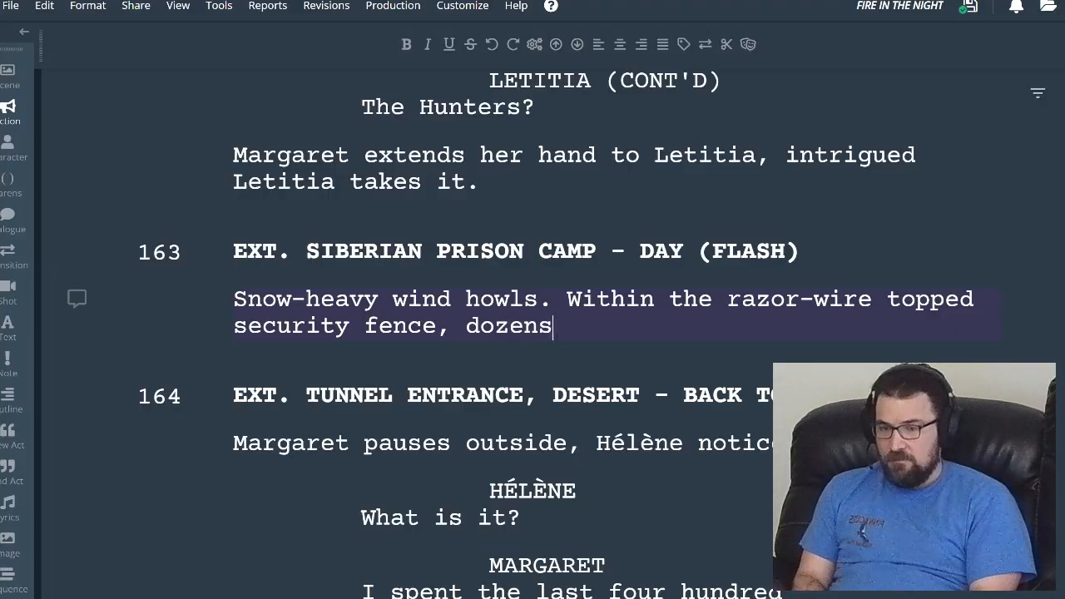
type("HU")
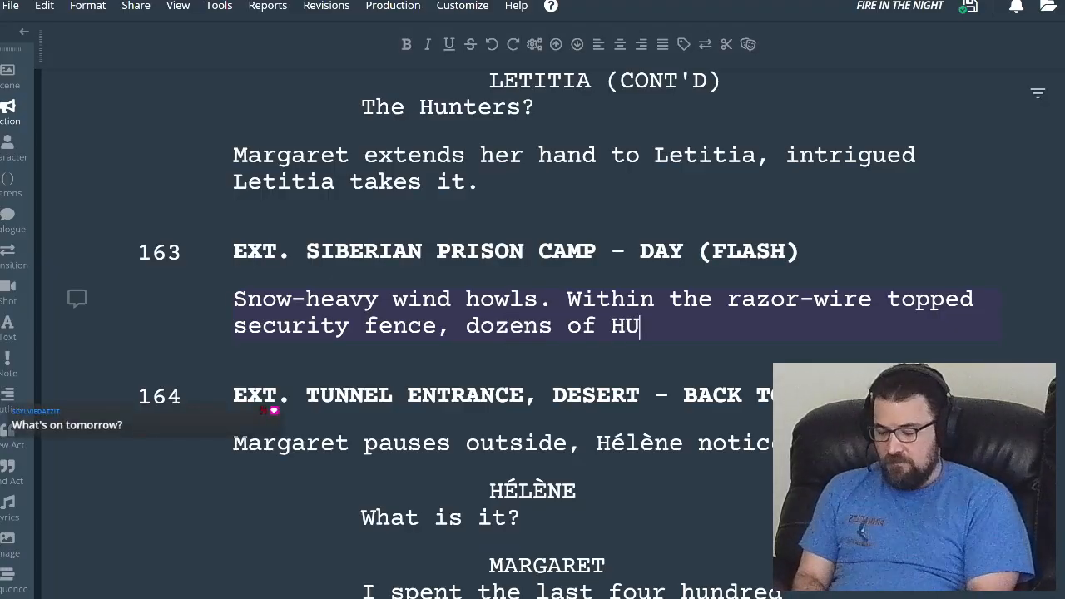
type("NTERS app")
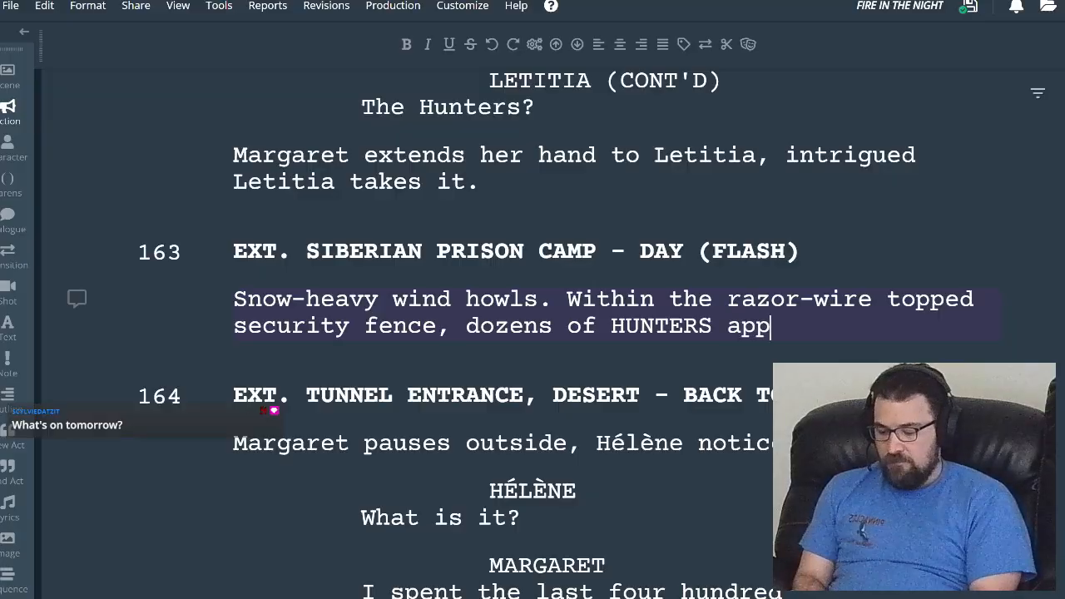
type("ear.")
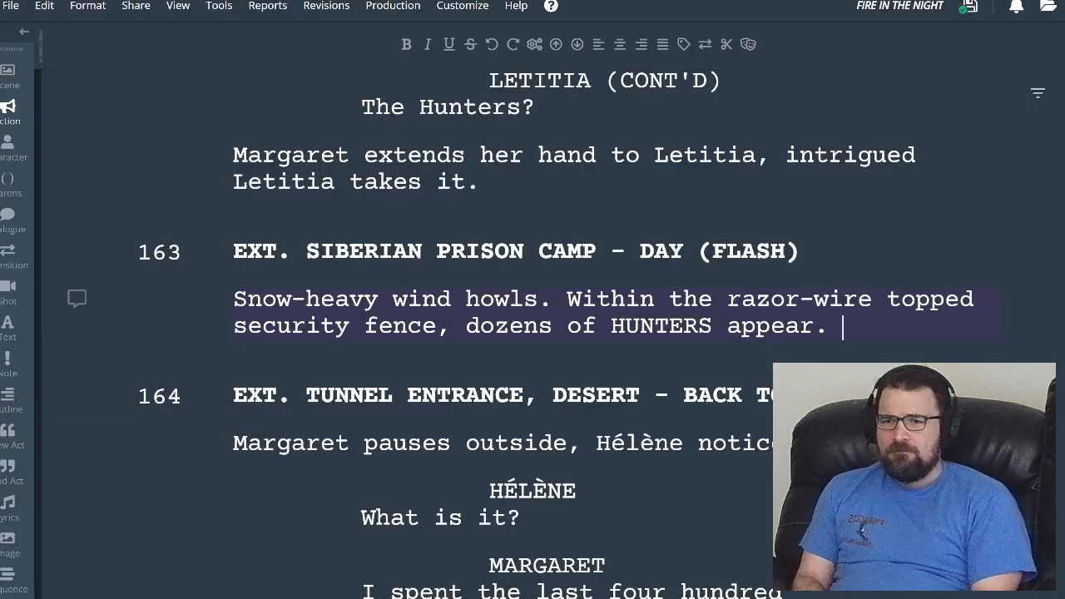
- Add a new action line below the Hunters' appearance: "Noticing, PRISON GUARDS train their weapons on the Hunters."
key("Return")
type("Noticing,")
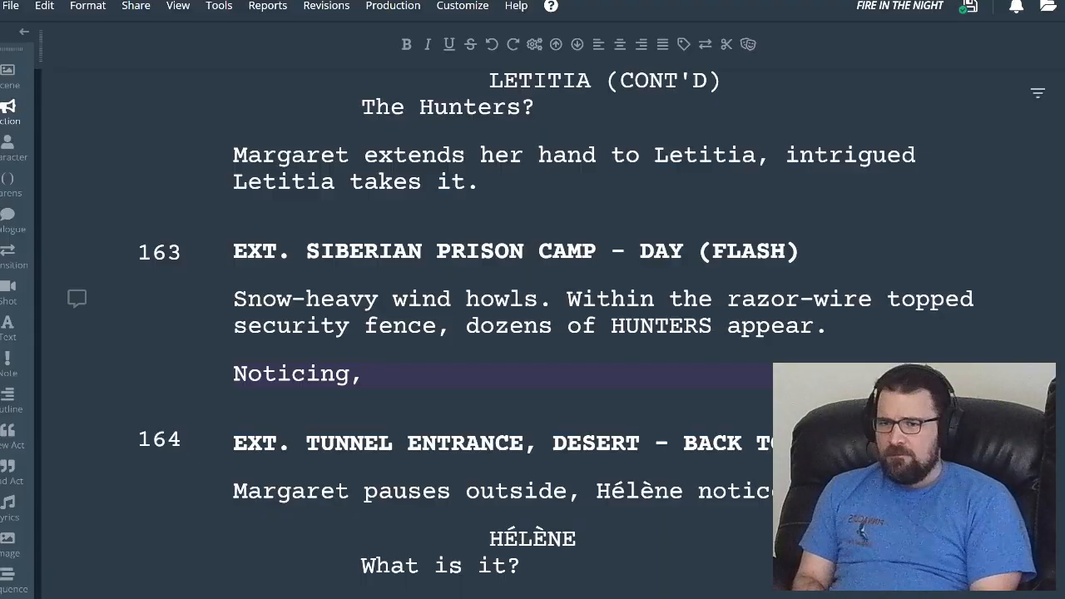
type("PRISON GUARDS")
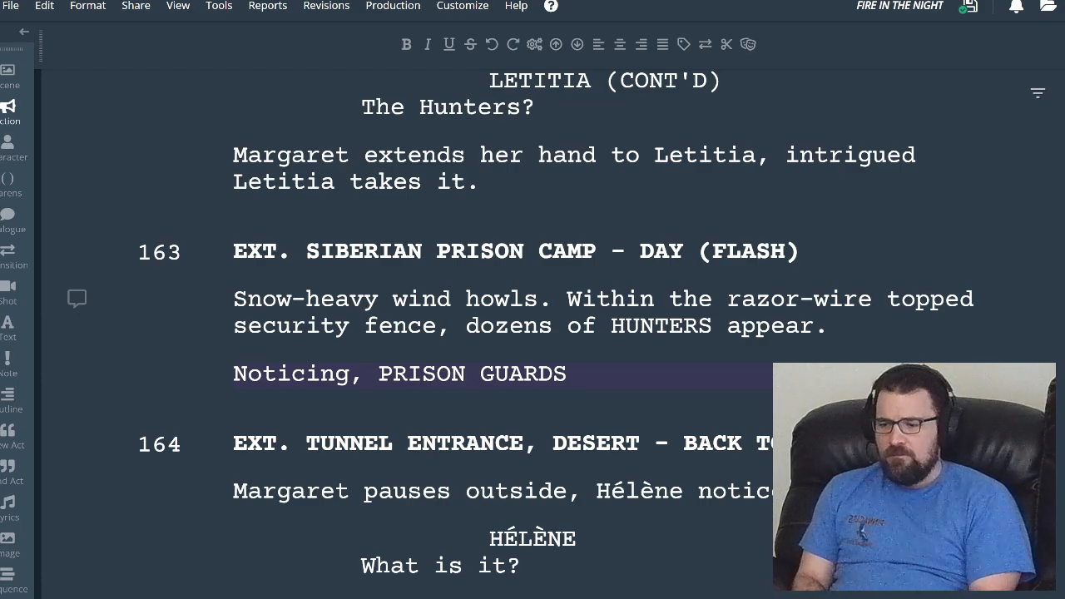
type("tr")
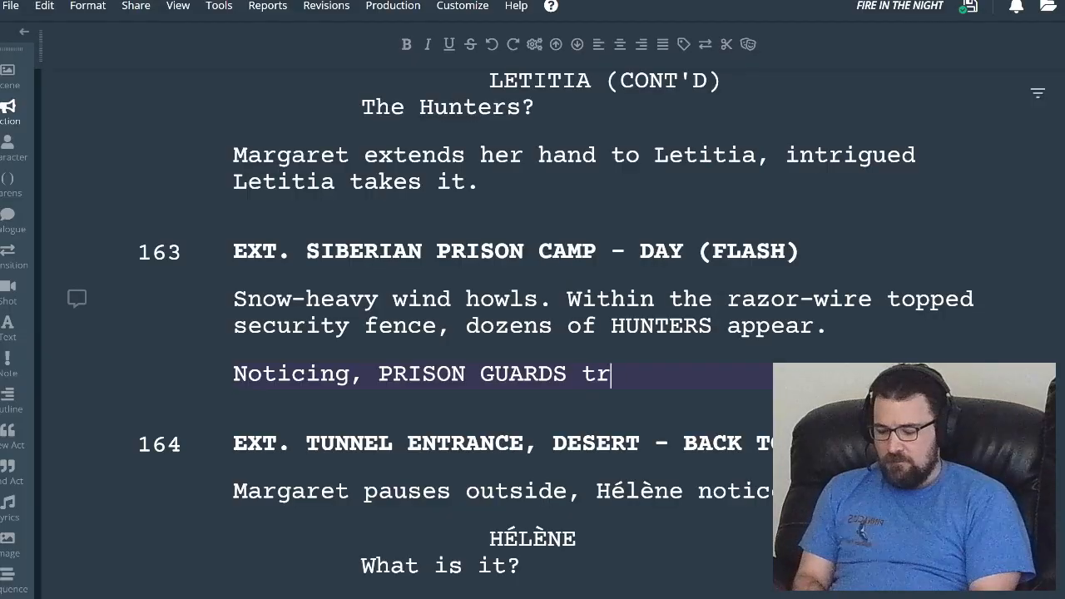
type("ain their w")
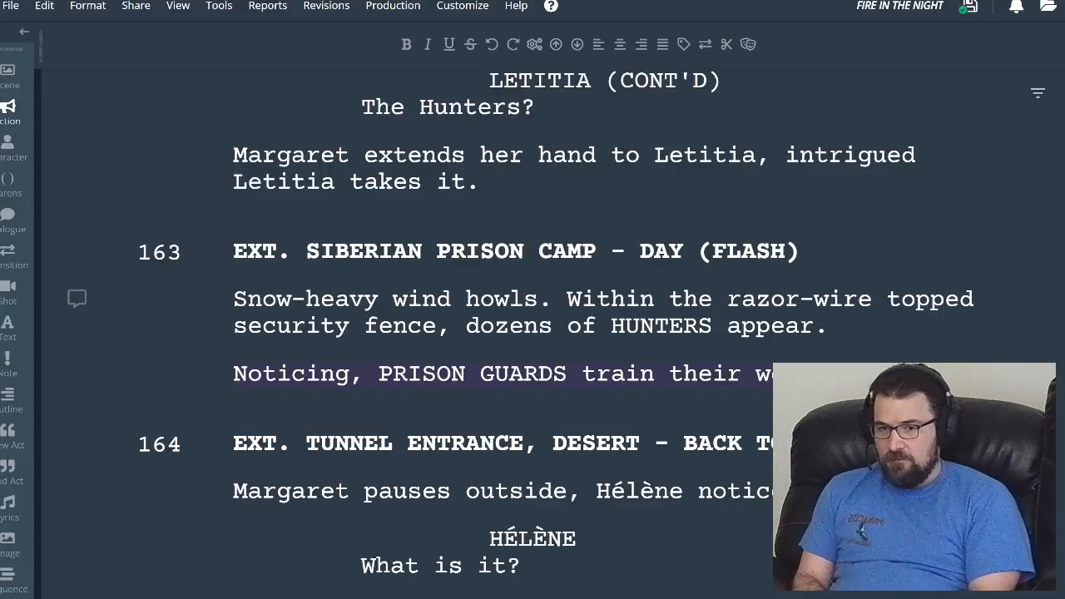
type("HUnters.")
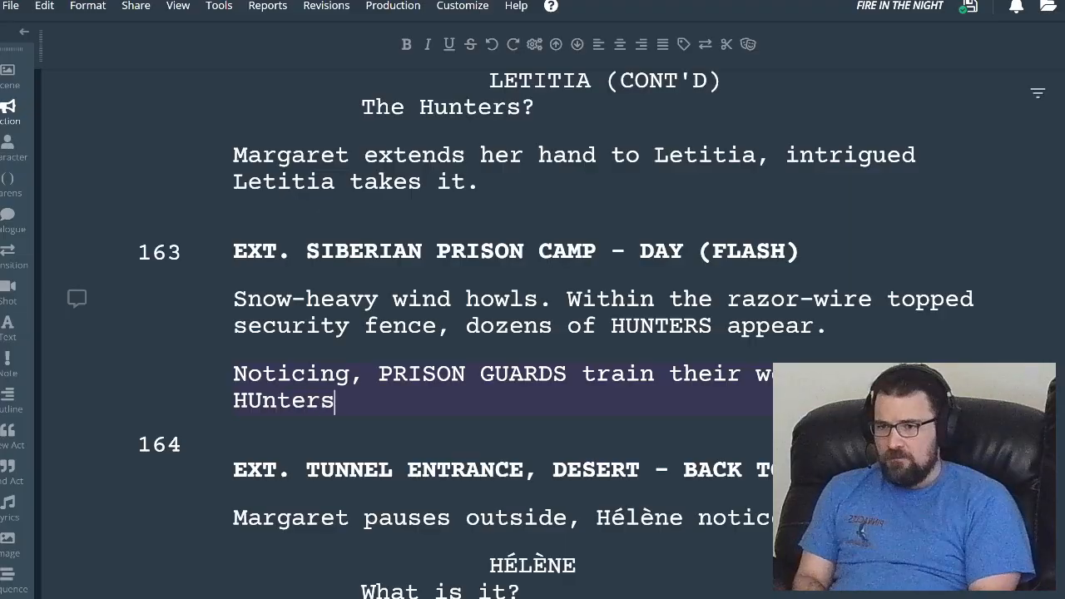
- Correct the capitalization of "Hunters" in the prison guards action line and return to the end of that line
key("Left")
key("Left")
key("Left")
key("Left")
key("Left")
key("Left")
key("BackSpace")
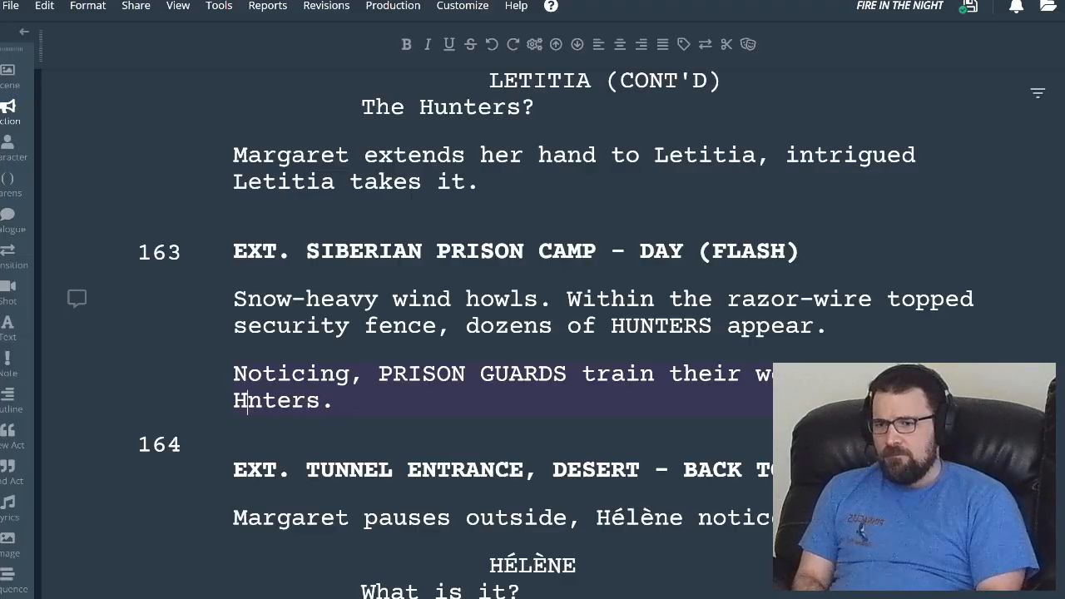
type("u")
key("Right")
key("Right")
key("Right")
key("Right")
key("Right")
key("Right")
key("Right")
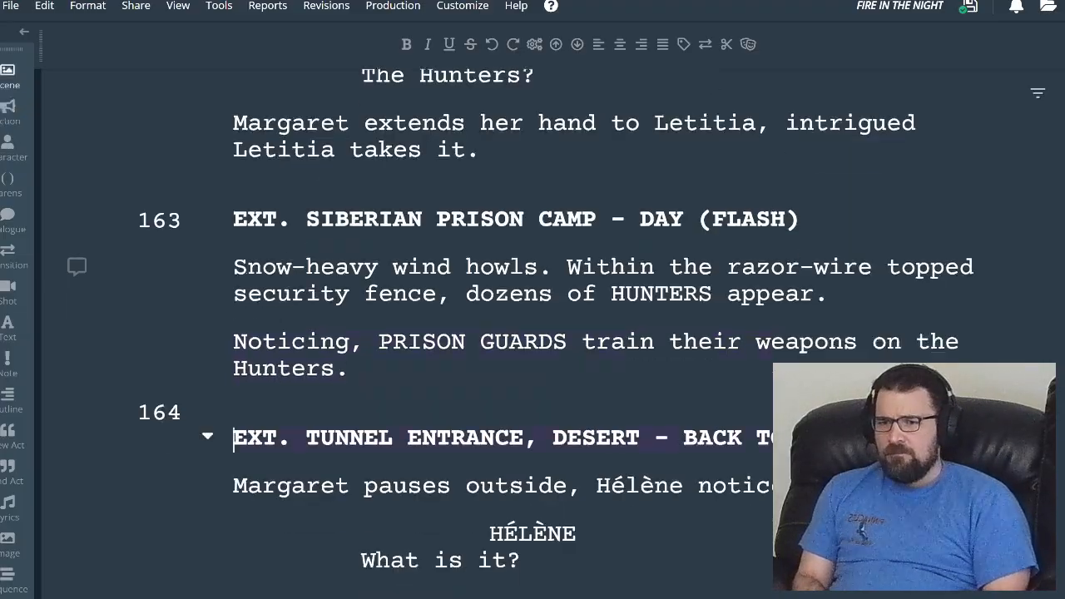
key("Left")
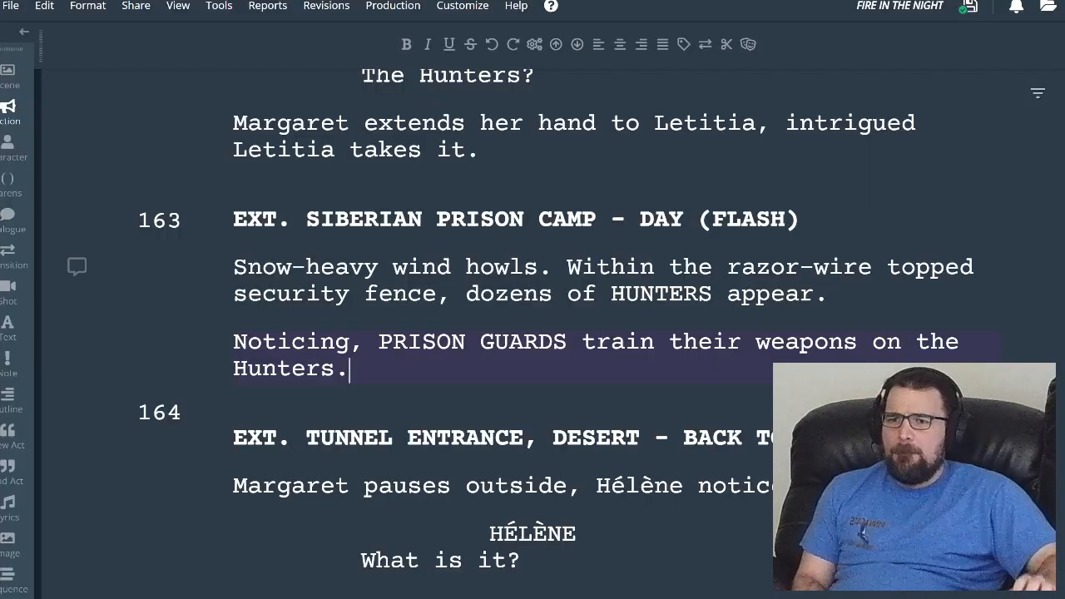
- Switch to WordHippo, look up synonyms for "sentries" and examine the list
key("Up")
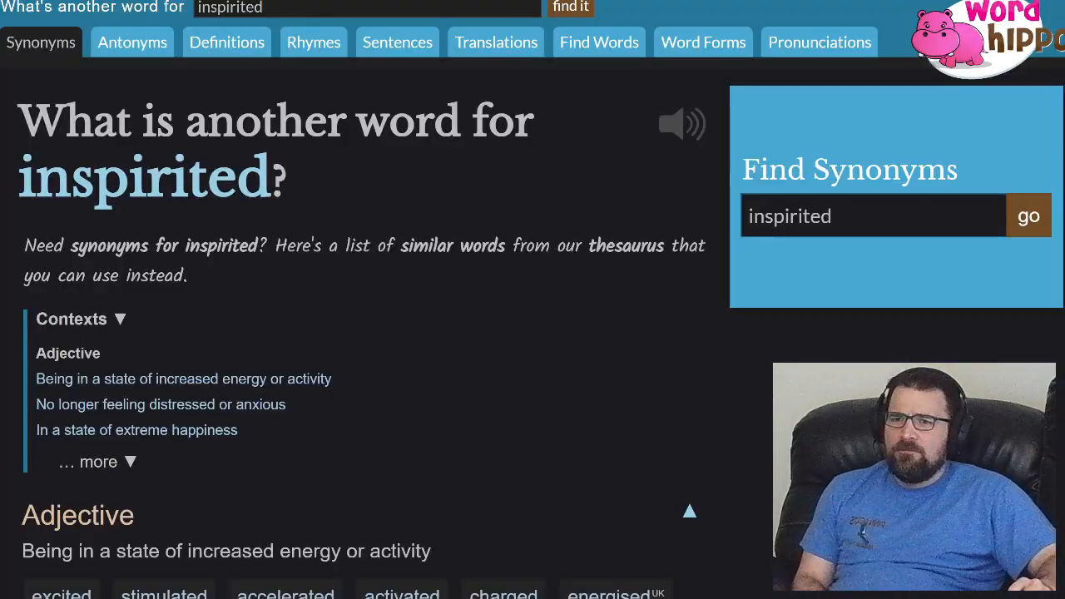
double_click(230, 8)
type("sentries")
key("Return")
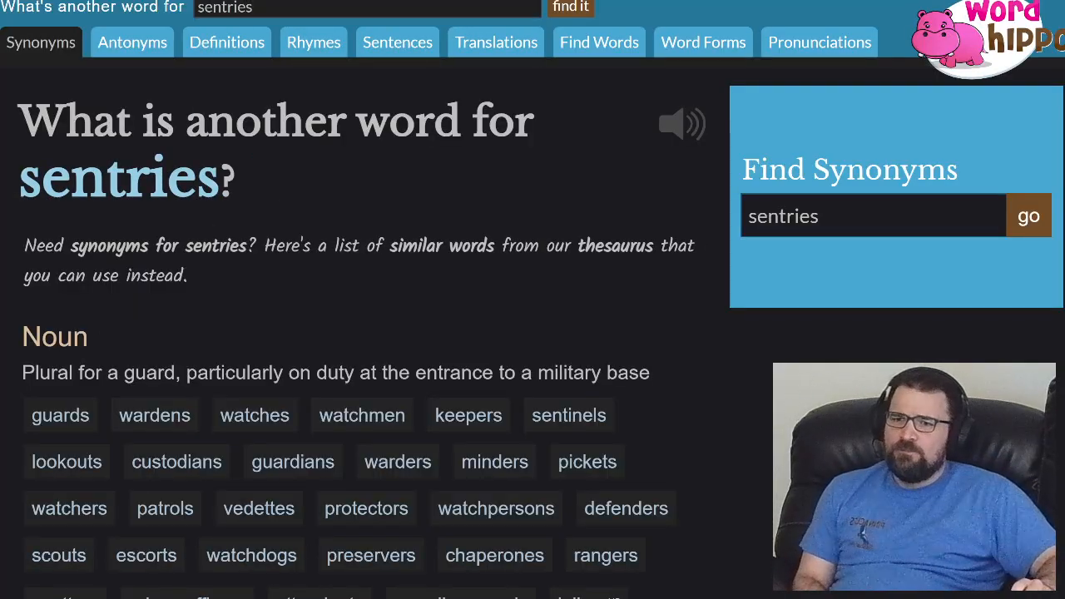
scroll(532, 333, "down", 15)
scroll(532, 333, "up", 15)
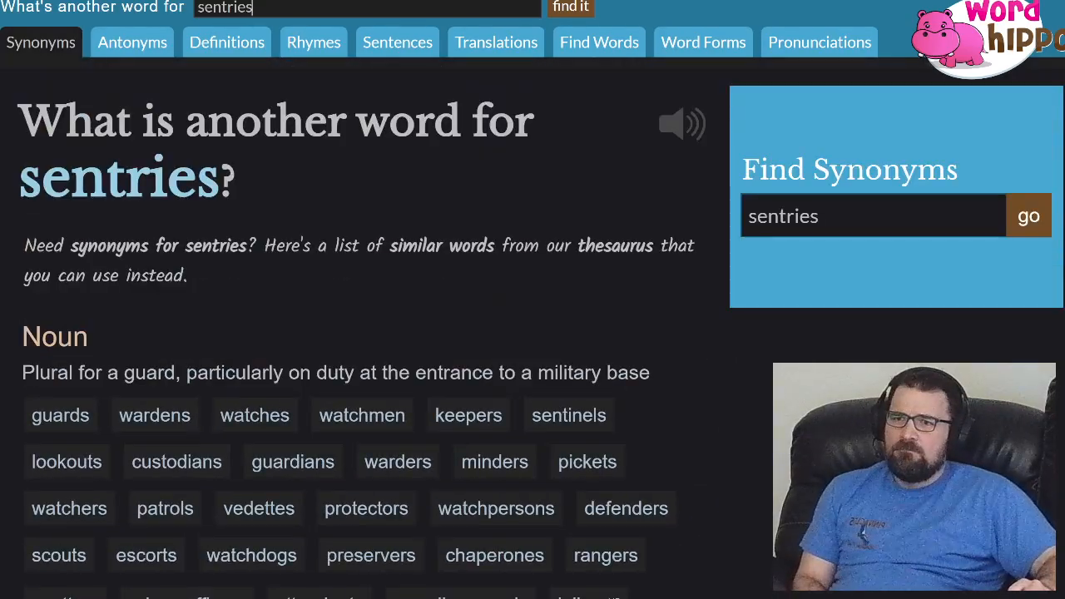
- Back in the screenplay, add a PRISON GUARDS character cue below the weapons line and start an empty dialogue line for it
key("ctrl+Tab")
left_click(350, 370)
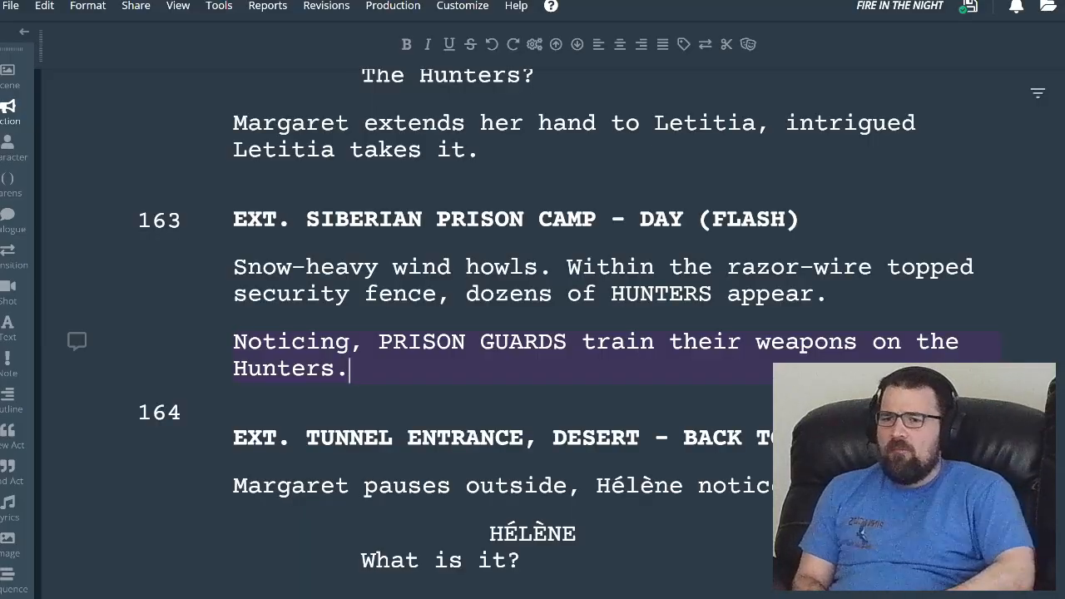
key("Return")
type("PRIS")
key("Return")
key("BackSpace")
key("BackSpace")
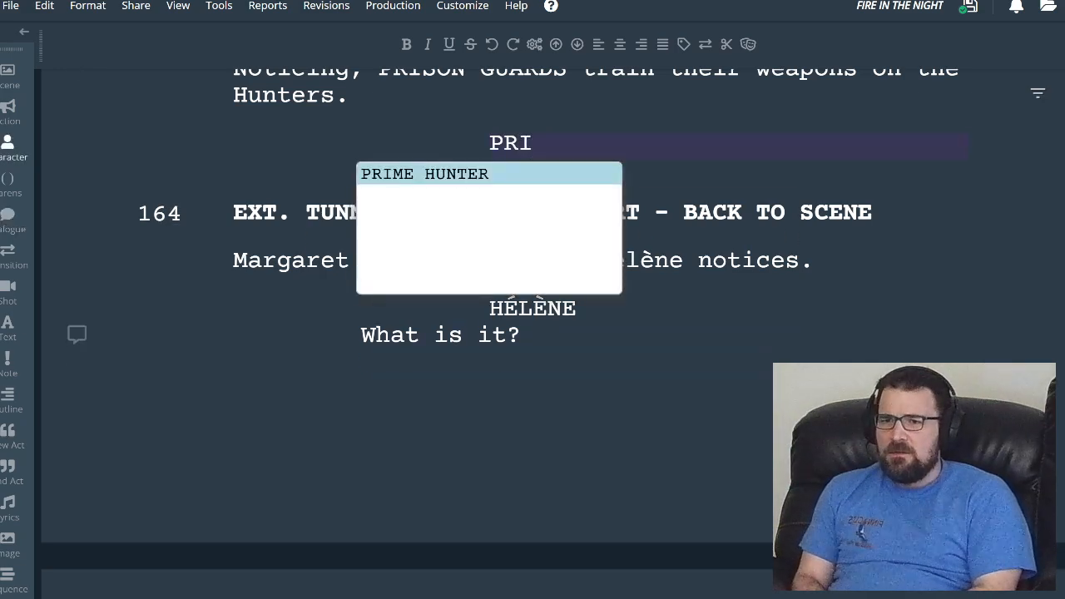
type("SON GUARDS")
key("Return")
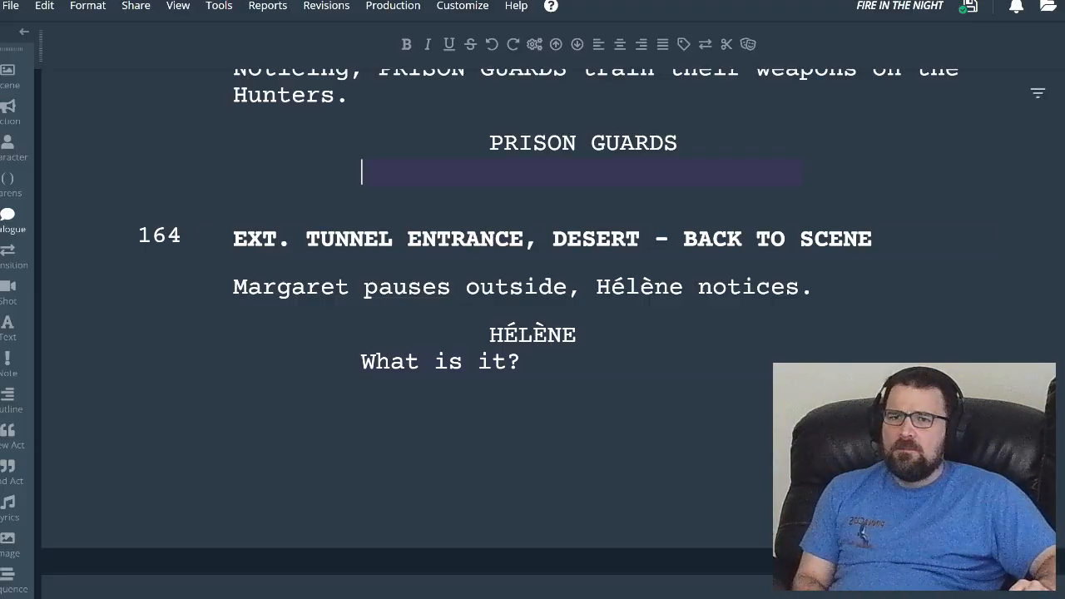
- Search for "google translate" in a new browser tab and set the translator's target language to Russian
key("ctrl+t")
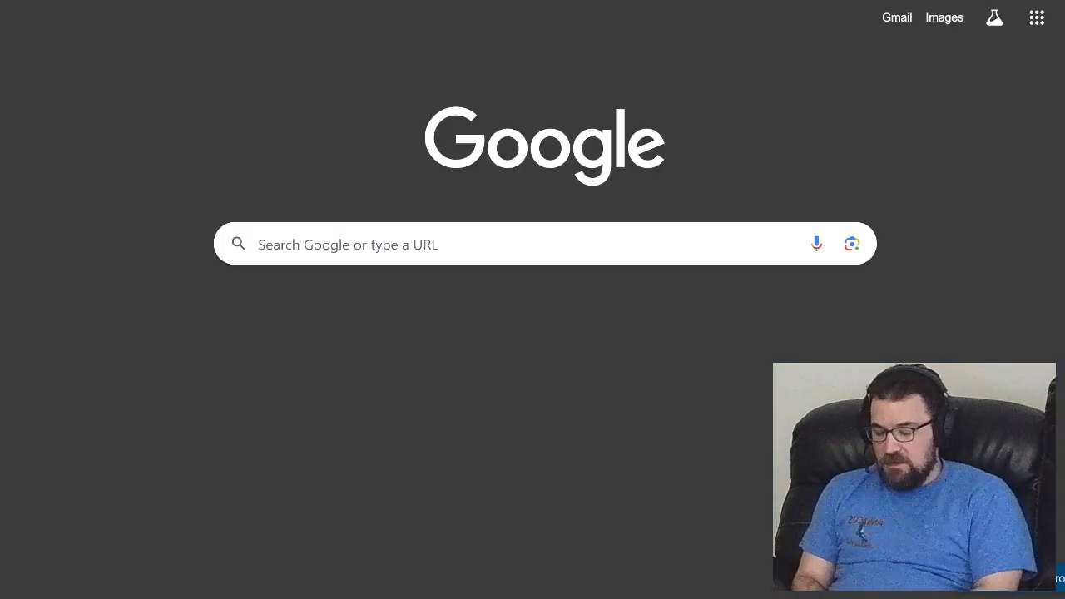
type("google translate")
key("Return")
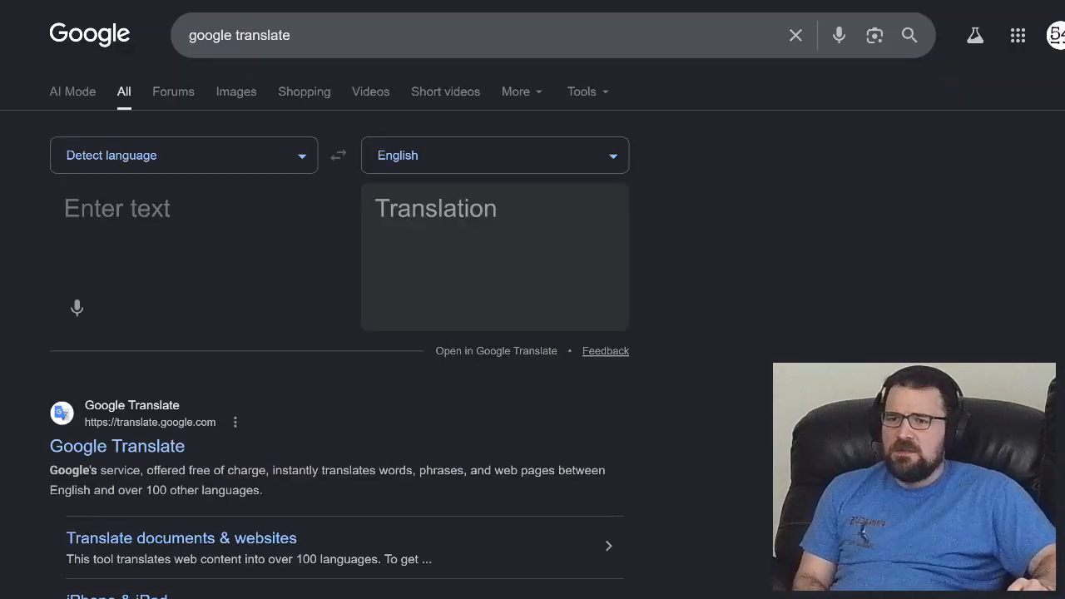
left_click(506, 155)
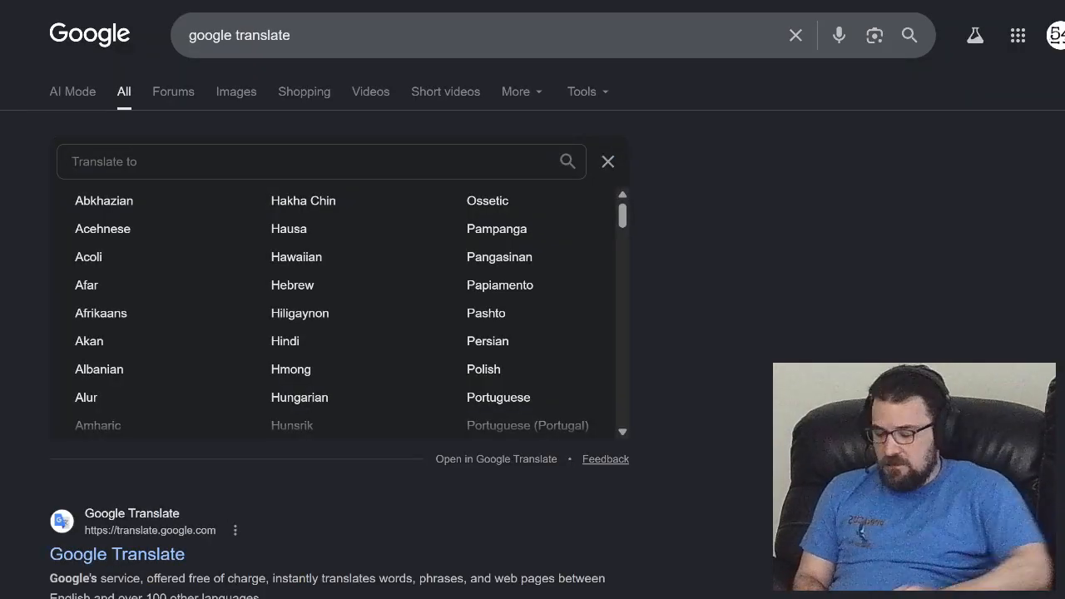
type("rus")
key("Down")
key("Return")
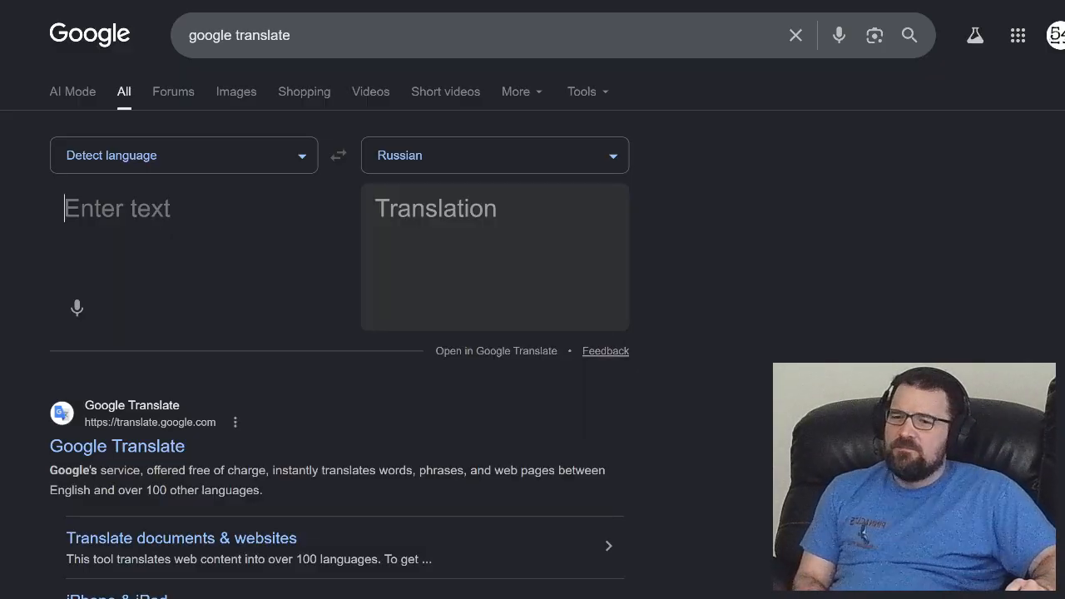
- Translate "stop right there" into Russian and copy the romanized translation "Stoy pryamo zdes'."
type("st")
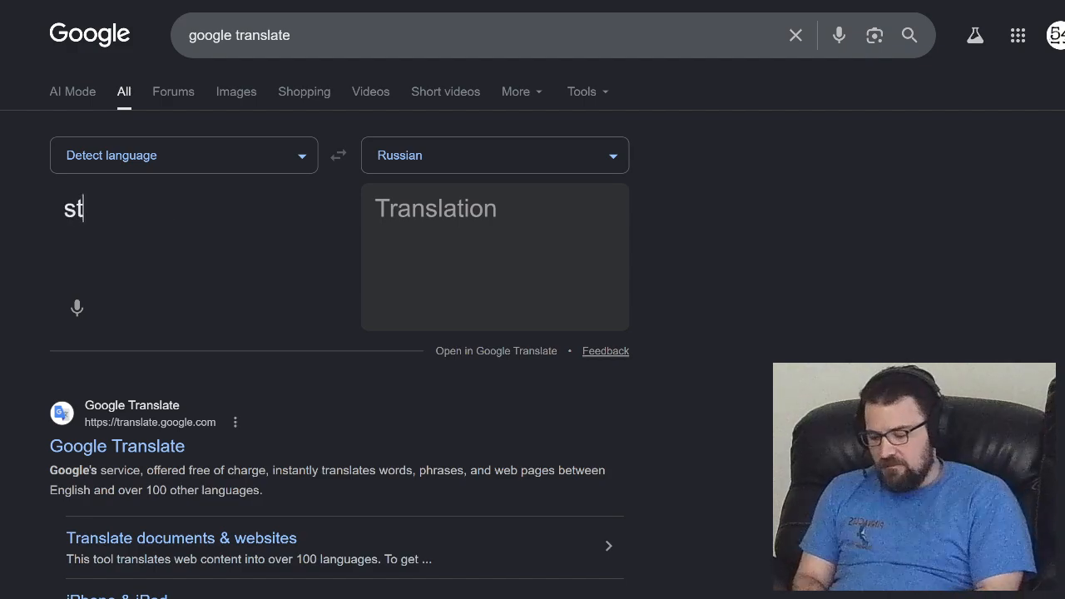
type("op right there")
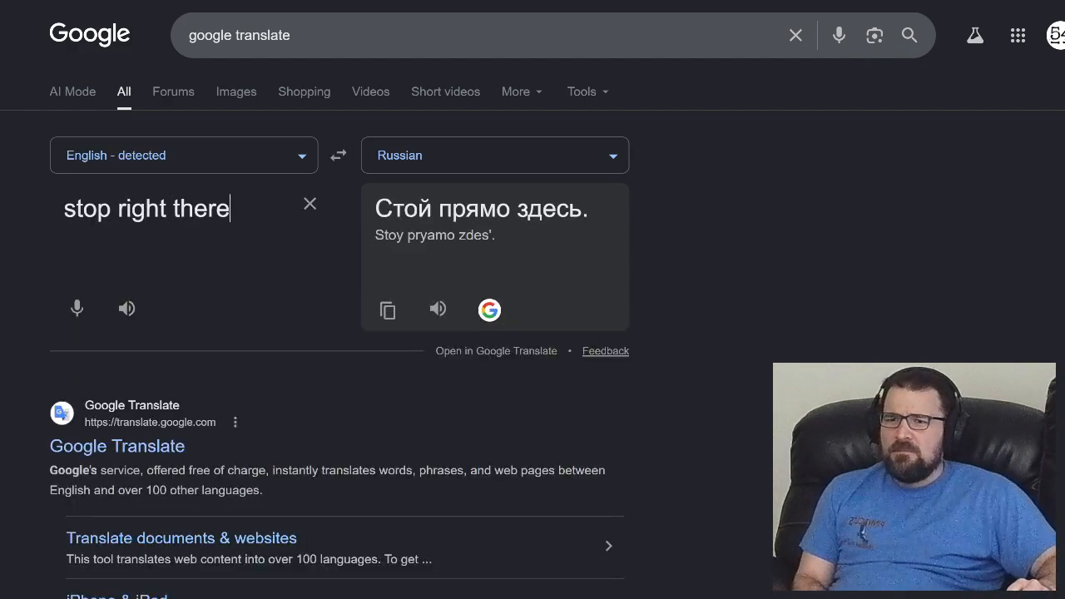
triple_click(435, 236)
key("ctrl+c")
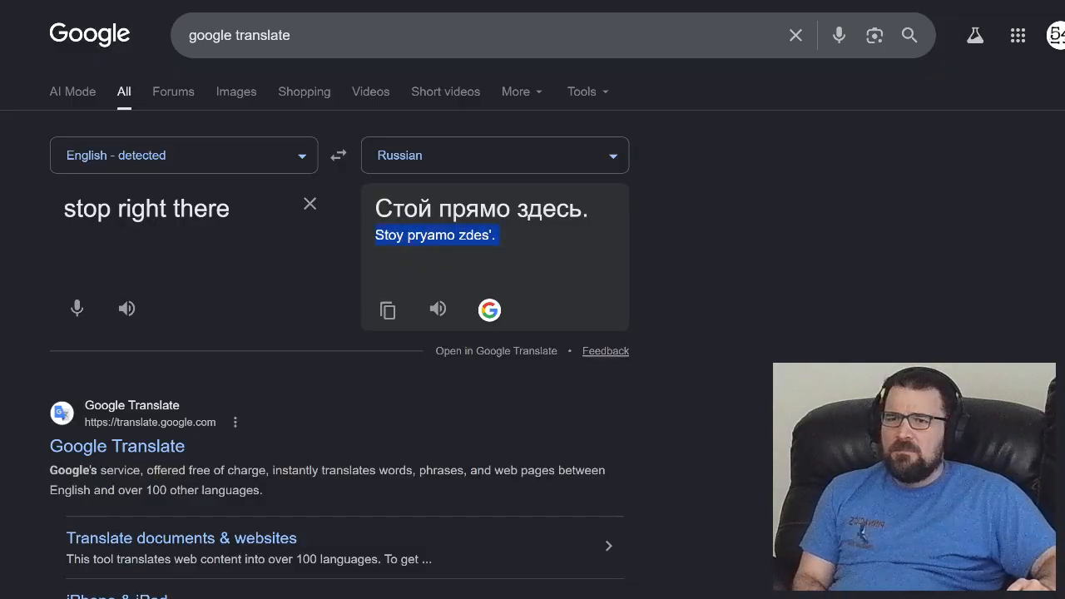
- Back in the screenplay, paste "Stoy pryamo zdes'." as the PRISON GUARDS dialogue, italicize it and end it with an exclamation mark
key("alt+Tab")
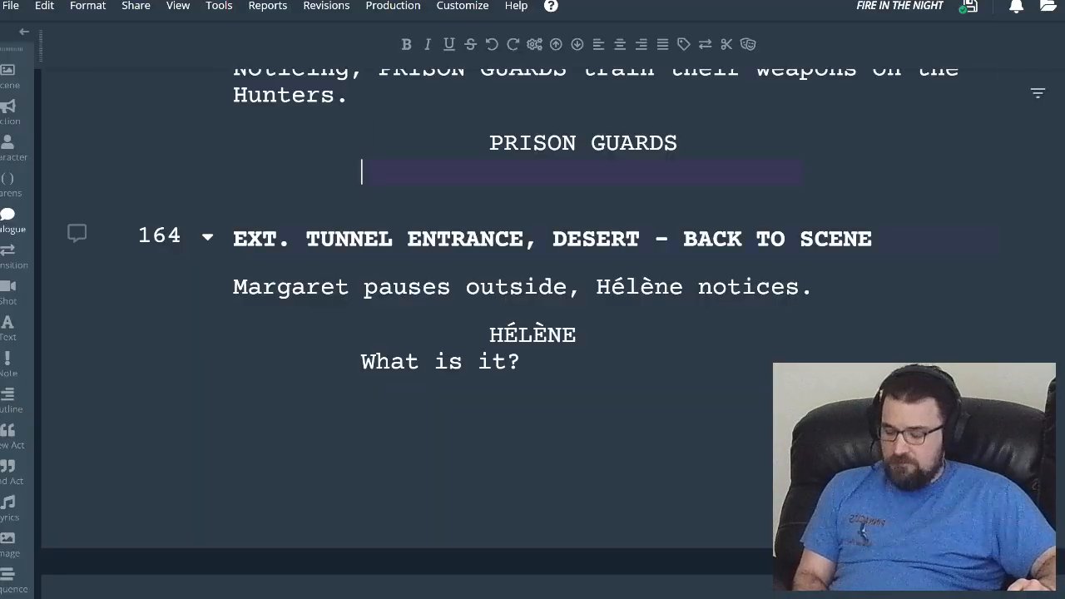
key("ctrl+v")
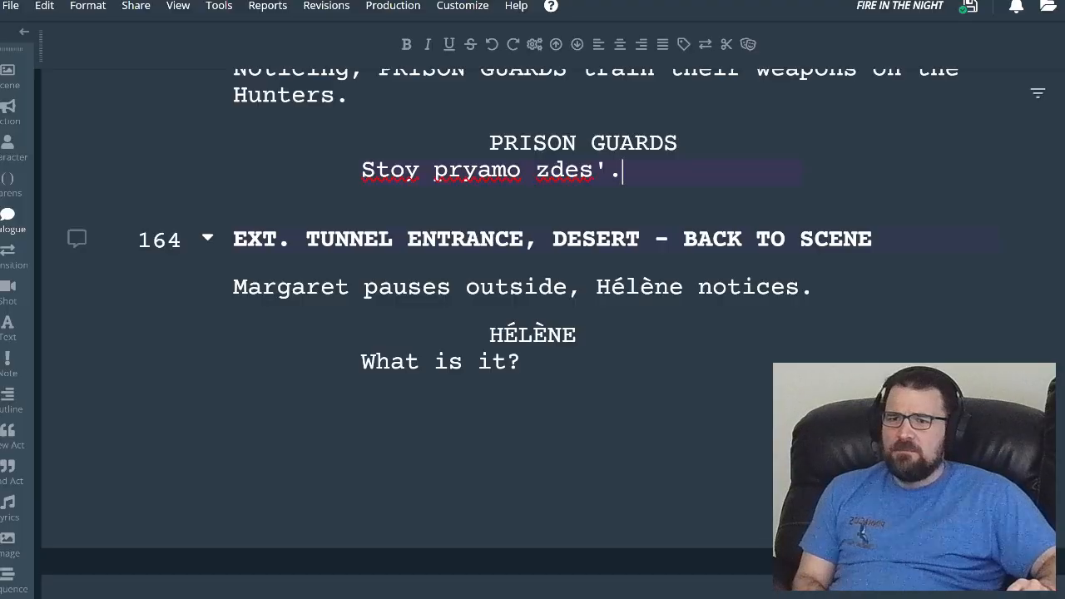
left_click(420, 171)
triple_click(419, 171)
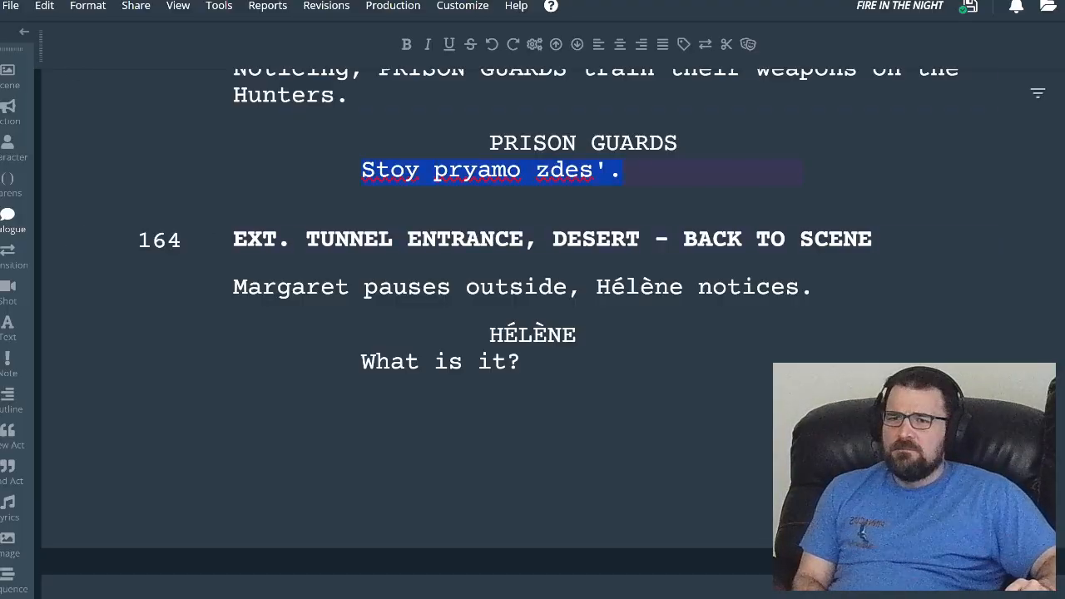
left_click(428, 44)
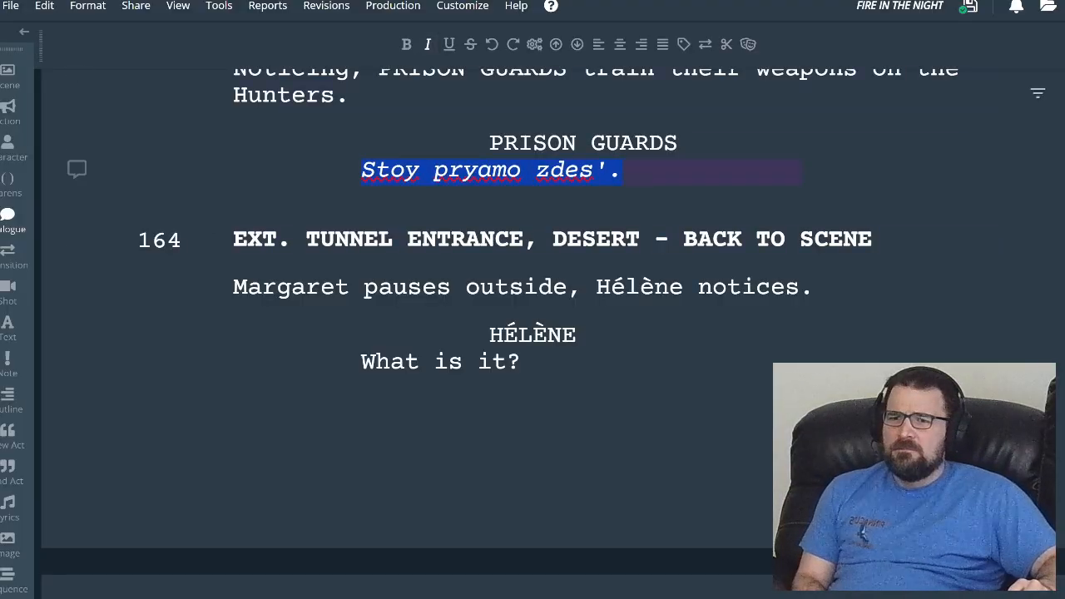
key("End")
key("BackSpace")
type("!")
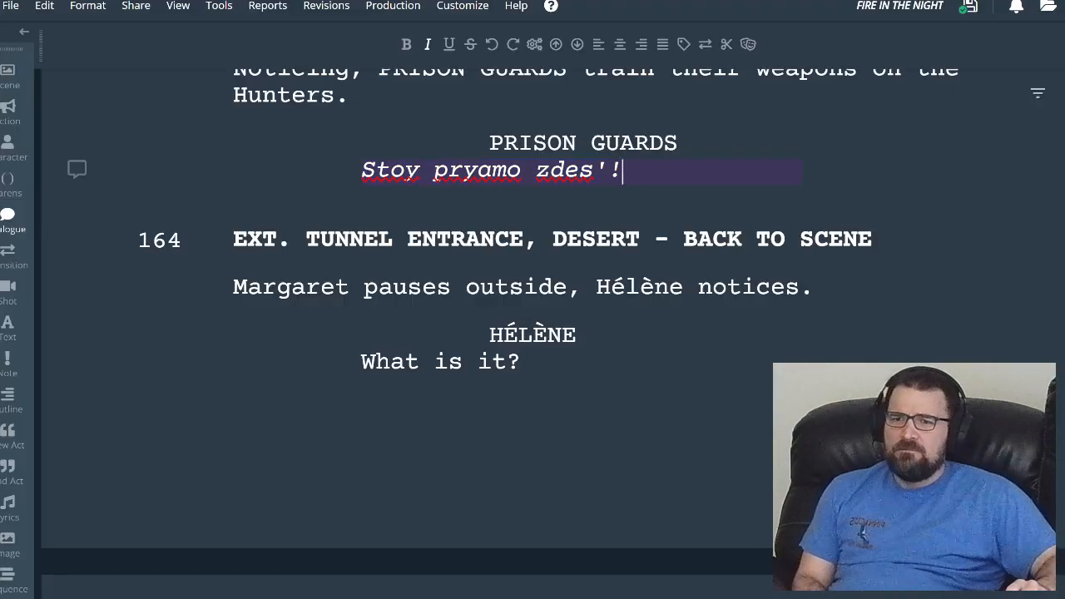
- Insert an action line above "Margaret pauses outside" in scene 164, beginning "Letitia pulls back her hand,"
left_click(233, 287)
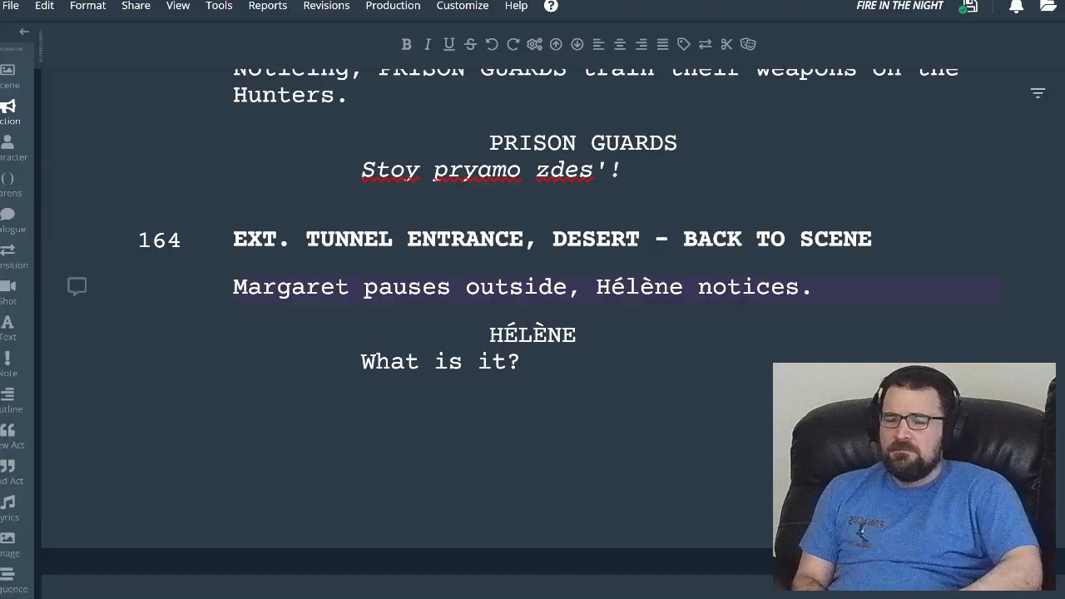
key("Return")
key("Up")
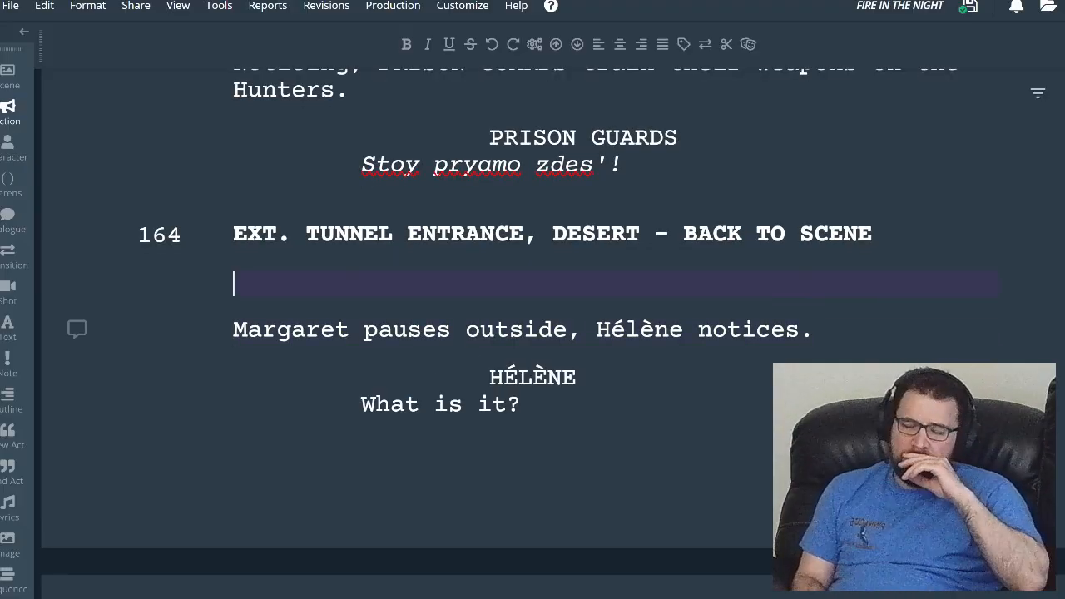
type("Letitia ")
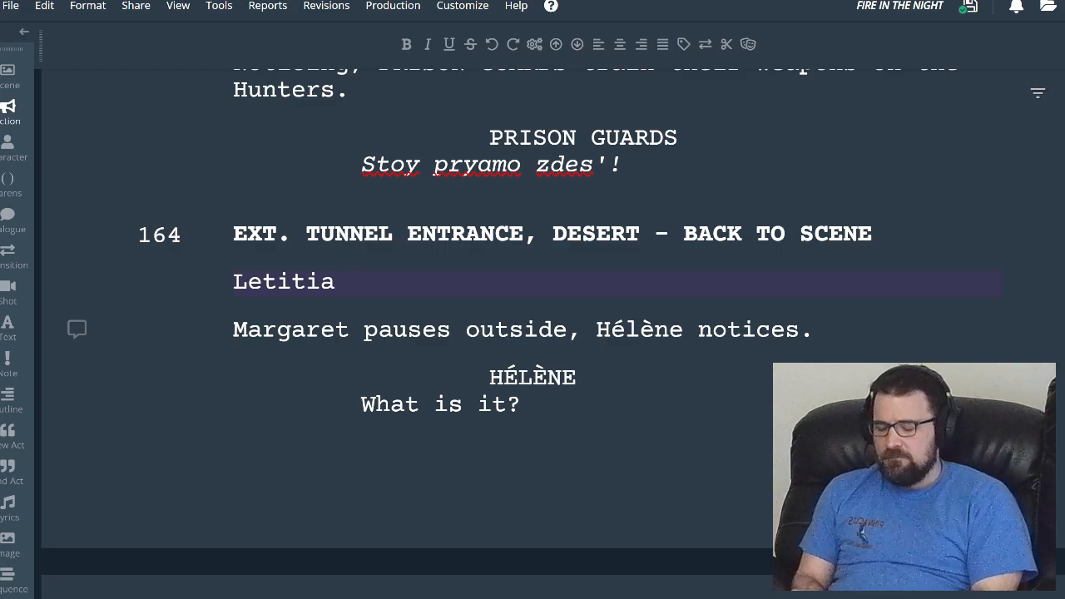
type("pulls back her hand,")
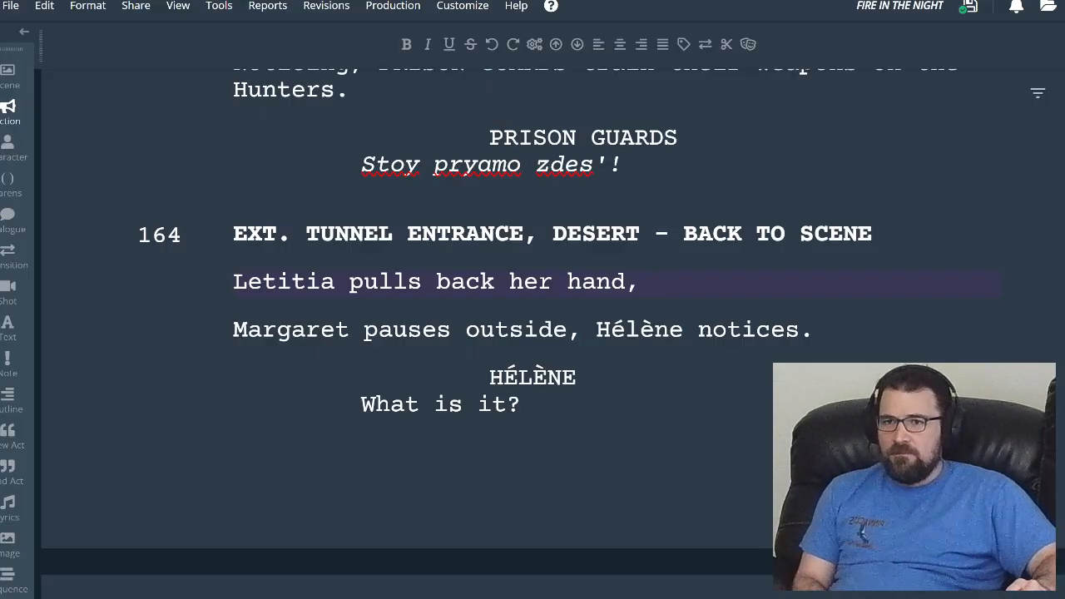
- Switch to WordHippo, look up synonyms for "contented", examine the adjective list and return to the screenplay
key("ctrl+Tab")
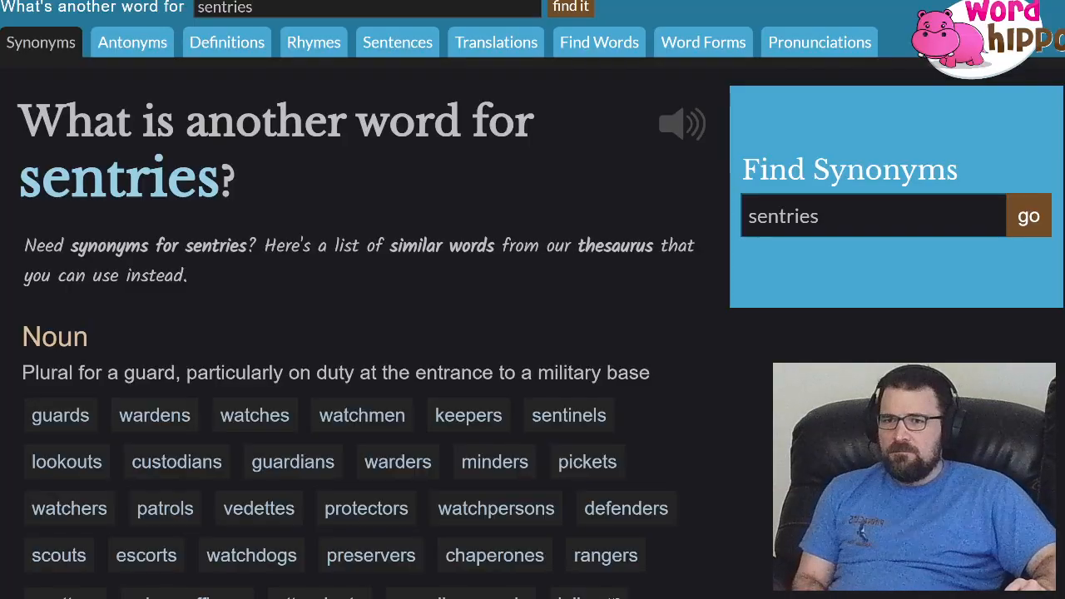
key("ctrl+a")
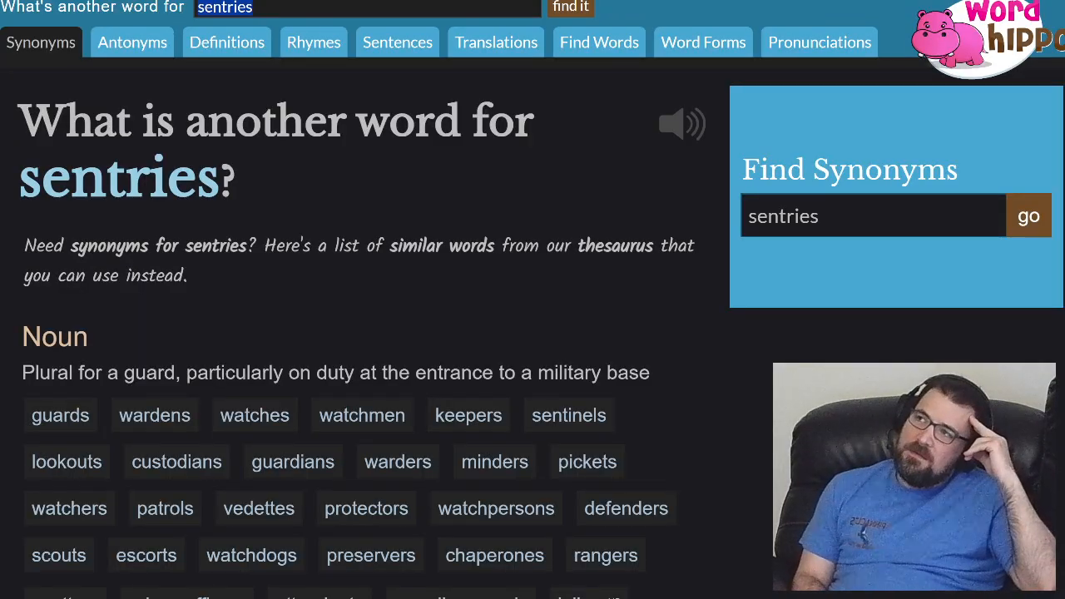
type("contented")
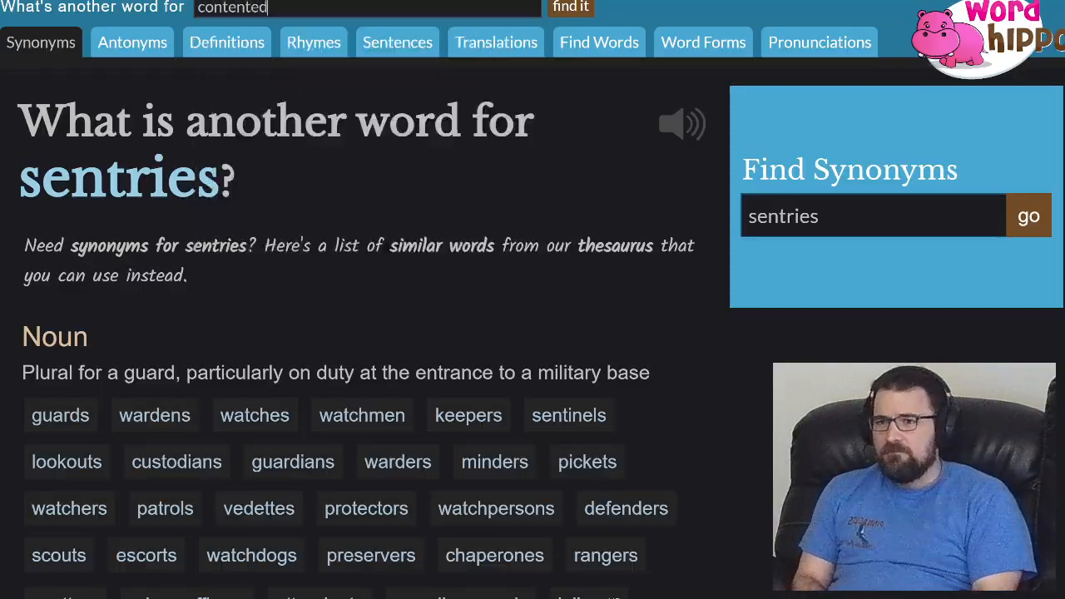
key("Return")
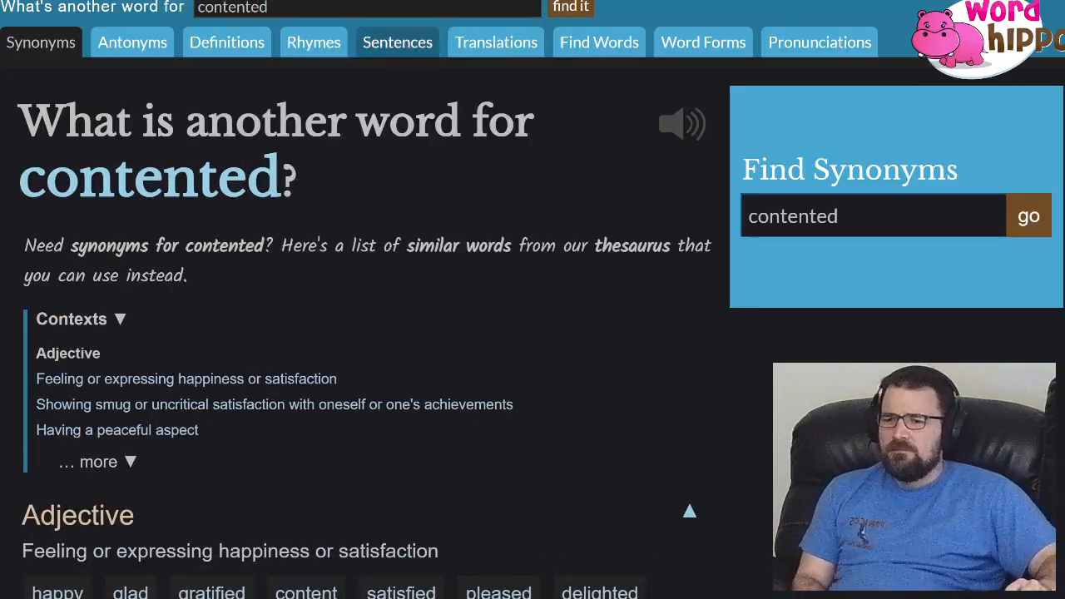
scroll(366, 332, "down", 2)
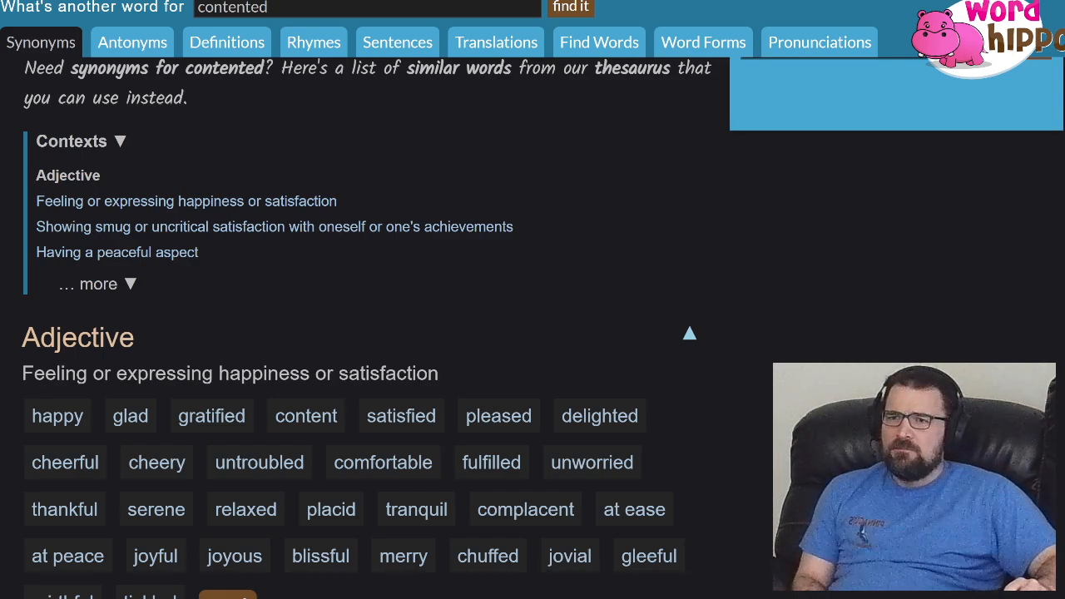
key("alt+Tab")
type("conten")
key("BackSpace")
key("BackSpace")
key("BackSpace")
key("BackSpace")
key("BackSpace")
key("BackSpace")
key("BackSpace")
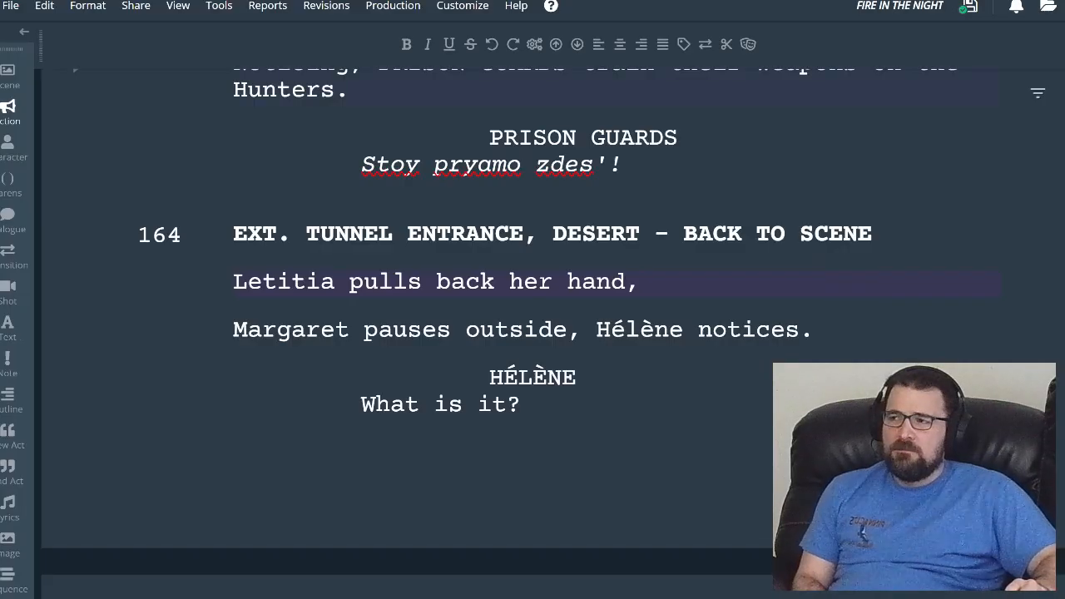
key("BackSpace")
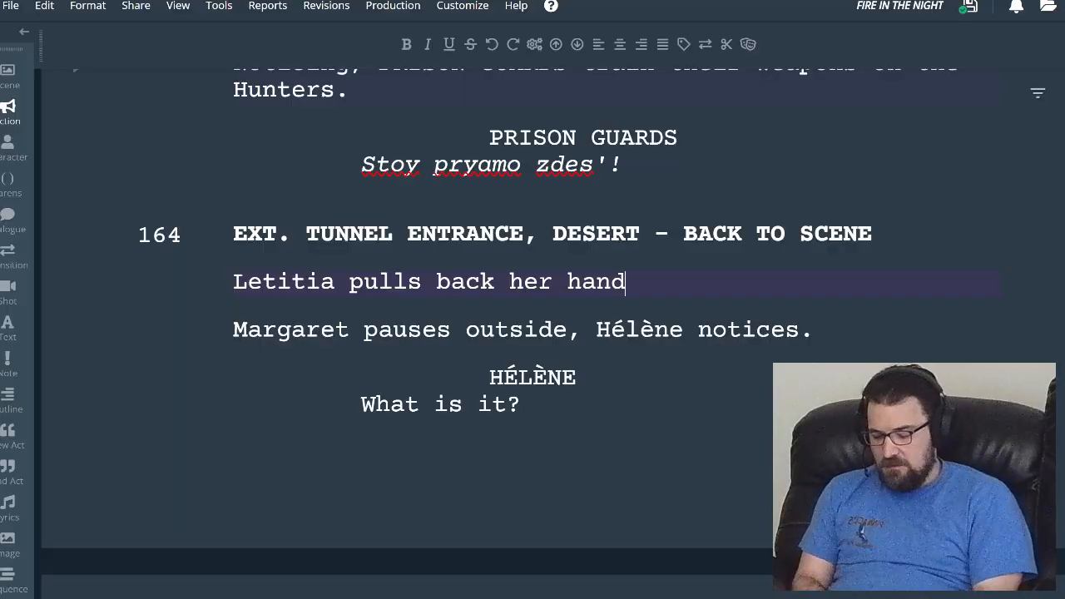
- Complete Letitia's action line after "hand" with ", flashes a delighted grin to Margaret." and start an empty action line below it
type(", flashes a")
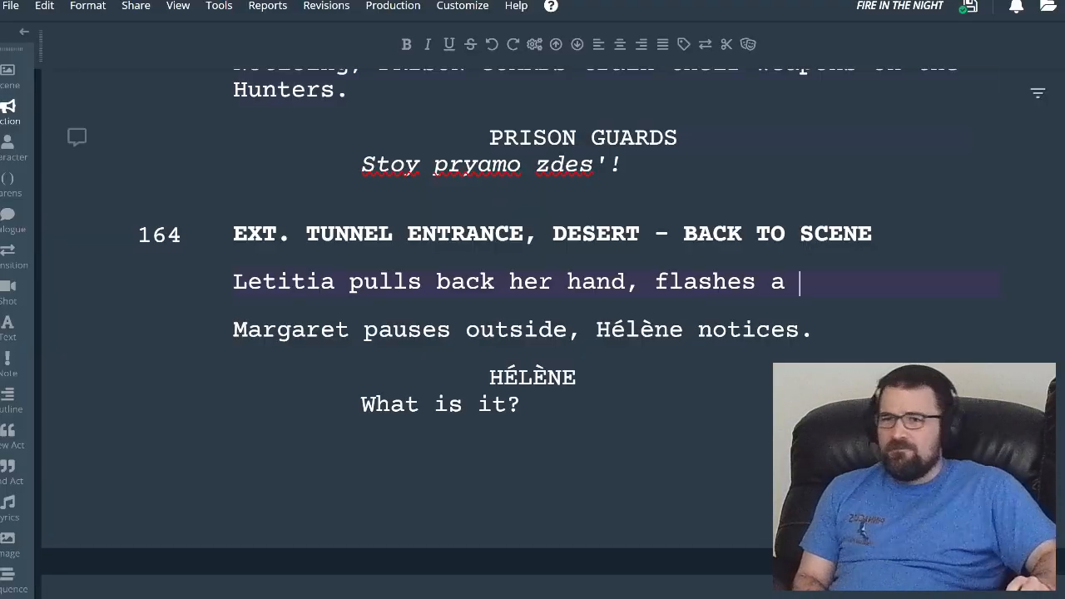
key("alt+Tab")
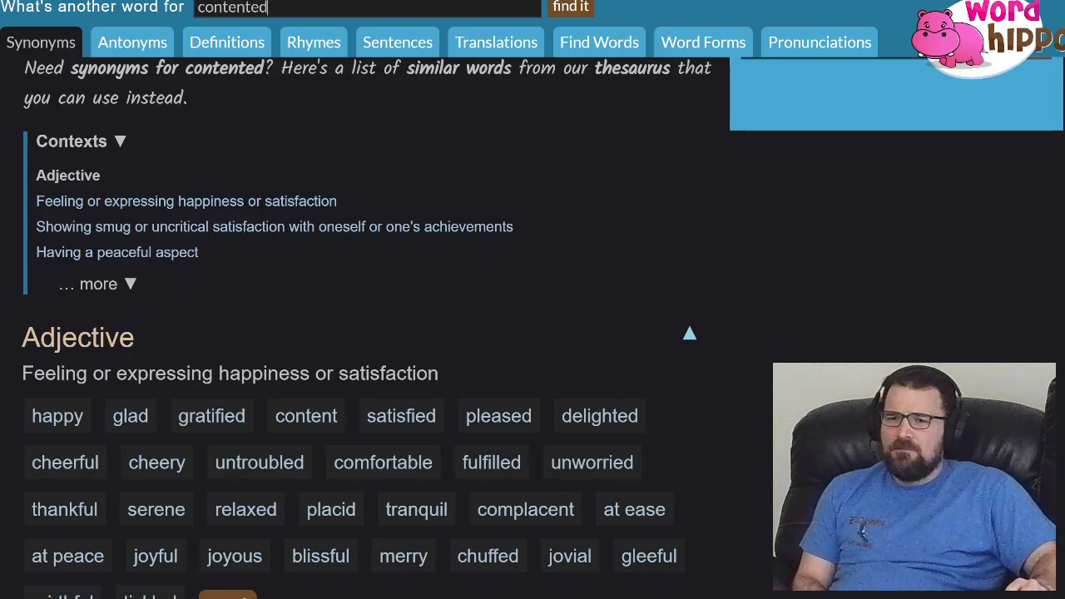
key("alt+Tab")
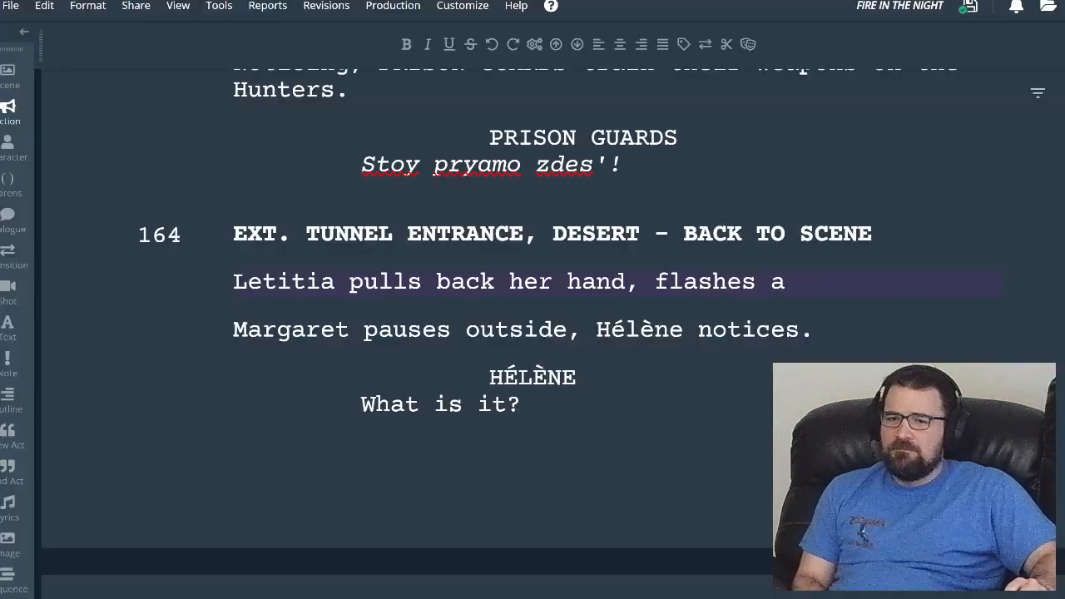
type("del")
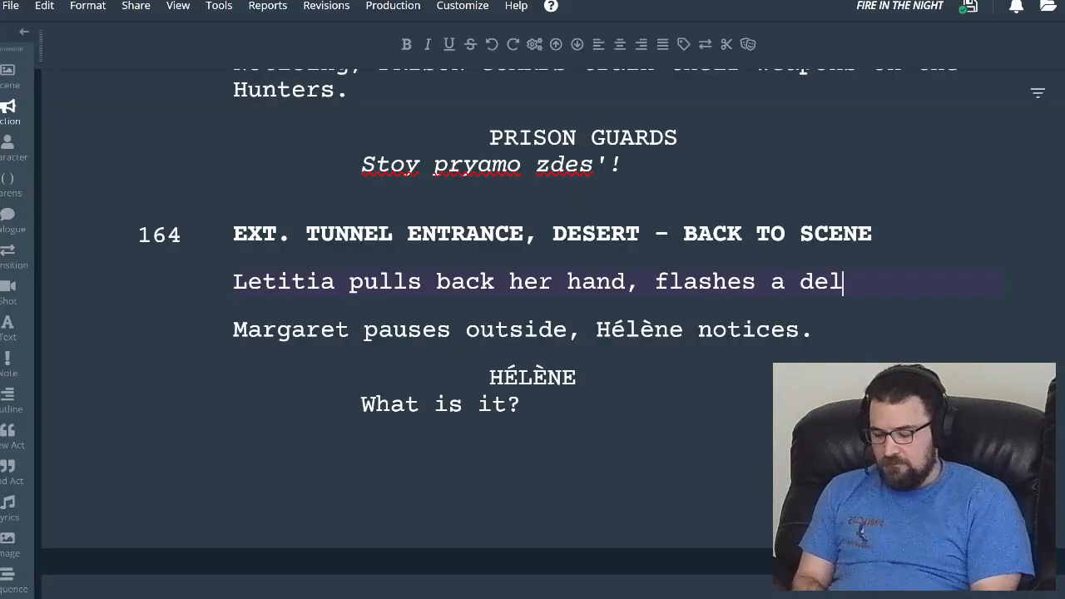
type("ighted grin ")
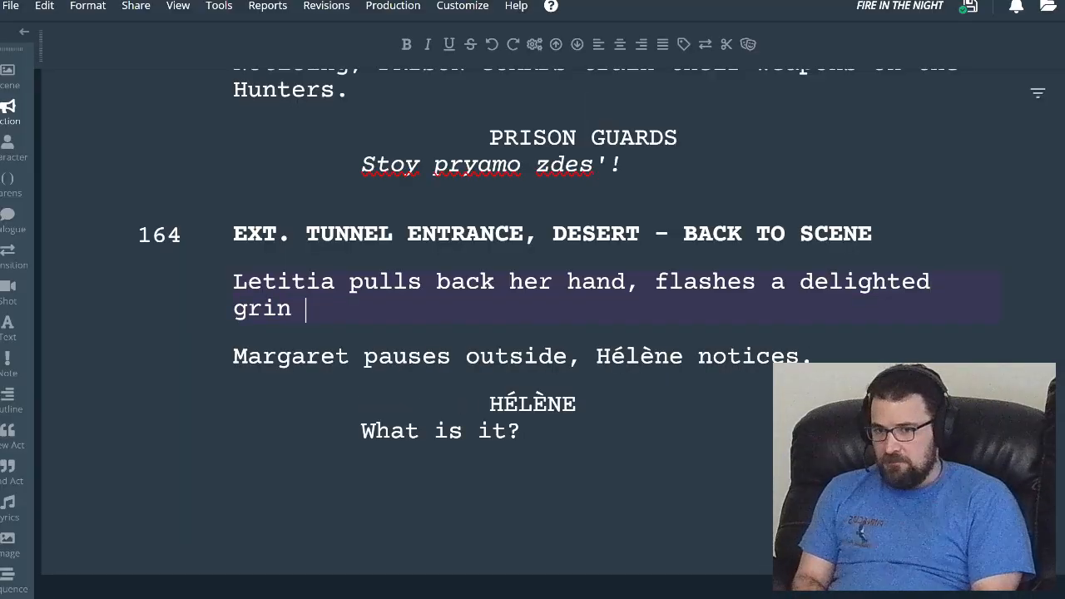
type("to ")
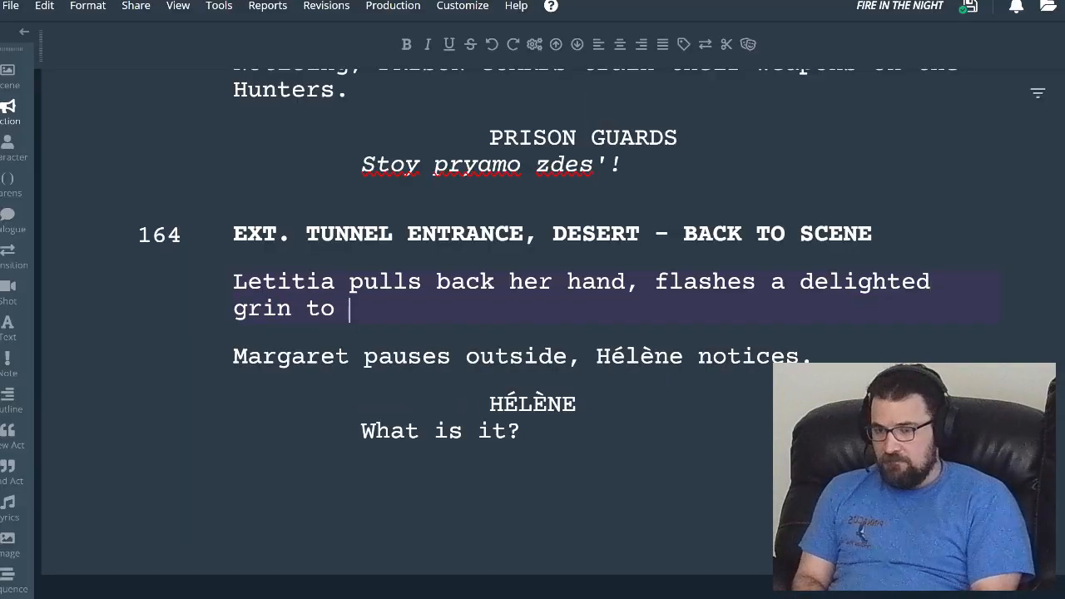
type("Margaret.")
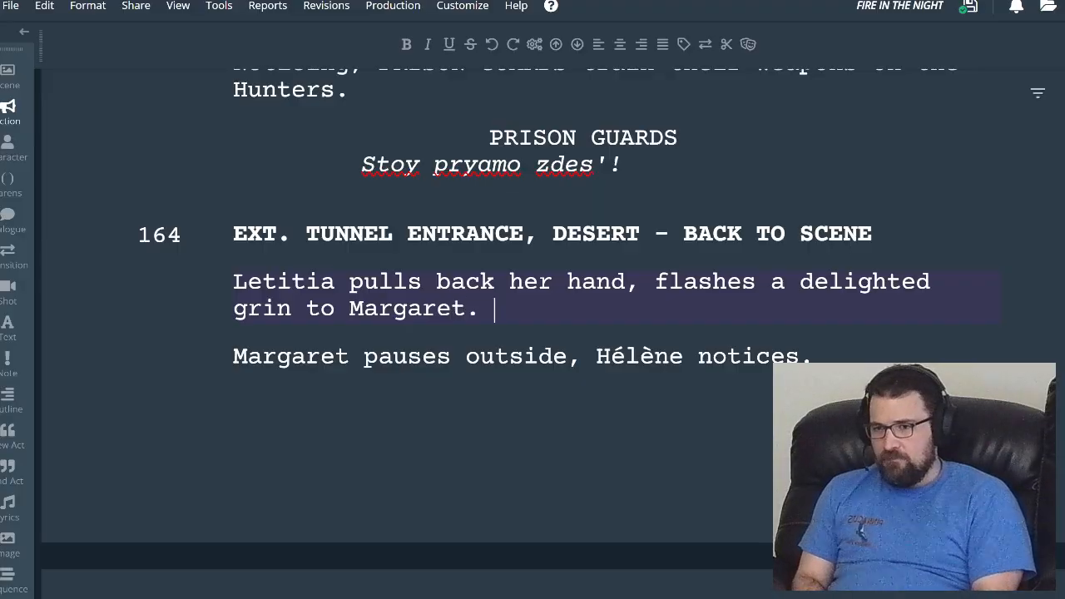
key("Return")
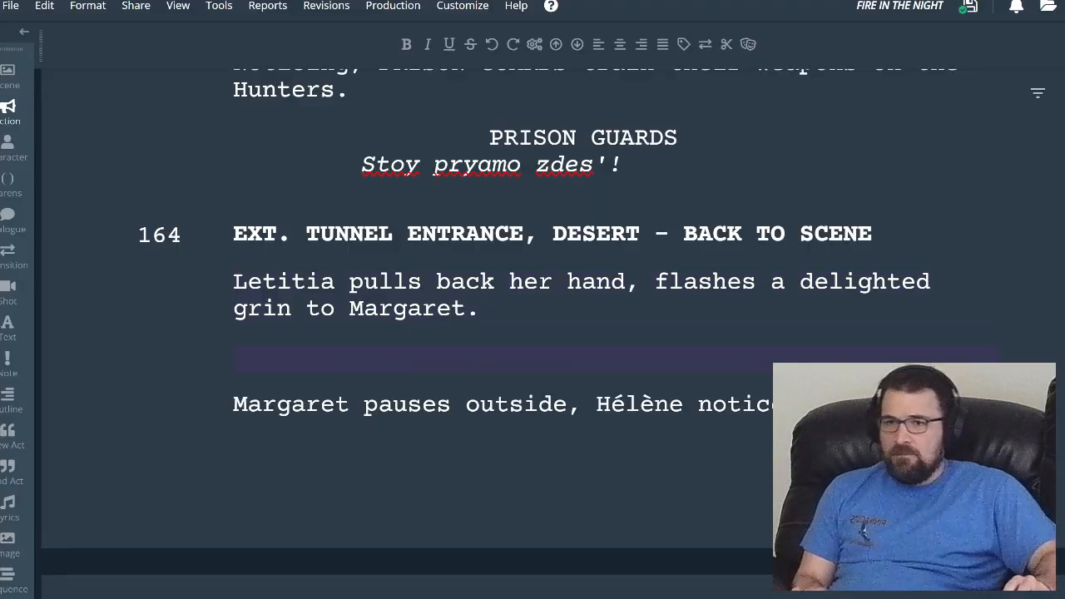
- Switch to WordHippo, look up synonyms for "noticing" and examine the adjective lists
key("alt+Tab")
key("ctrl+a")
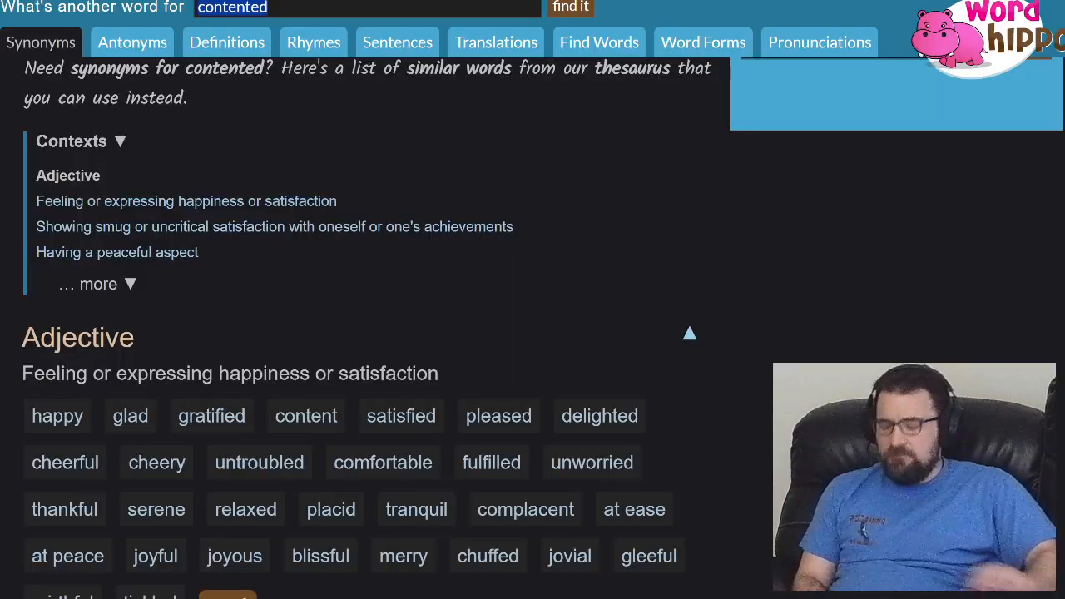
type("noticing")
key("Return")
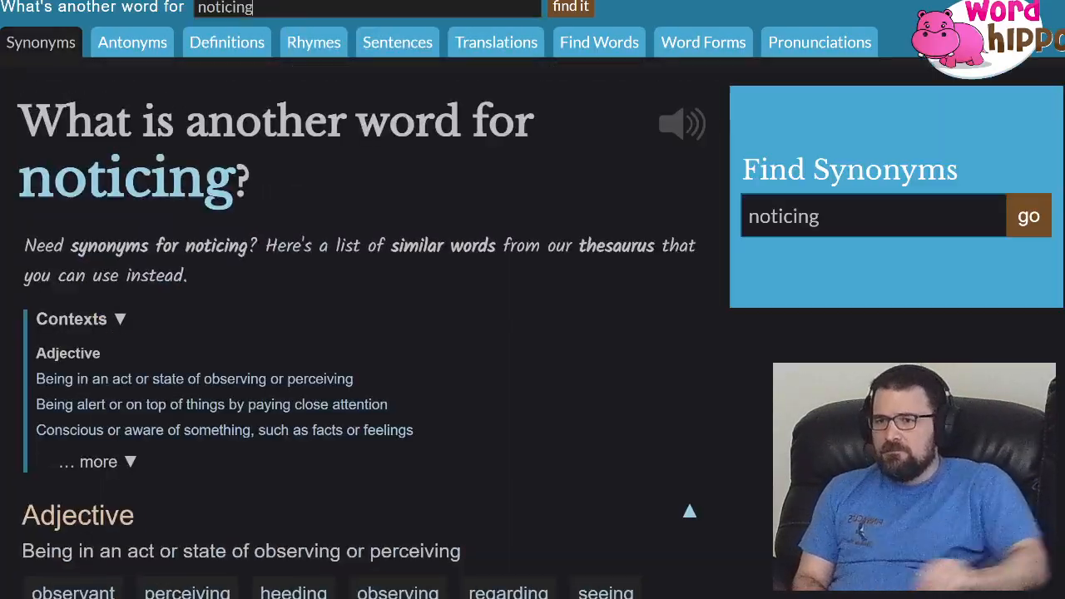
scroll(532, 333, "down", 2)
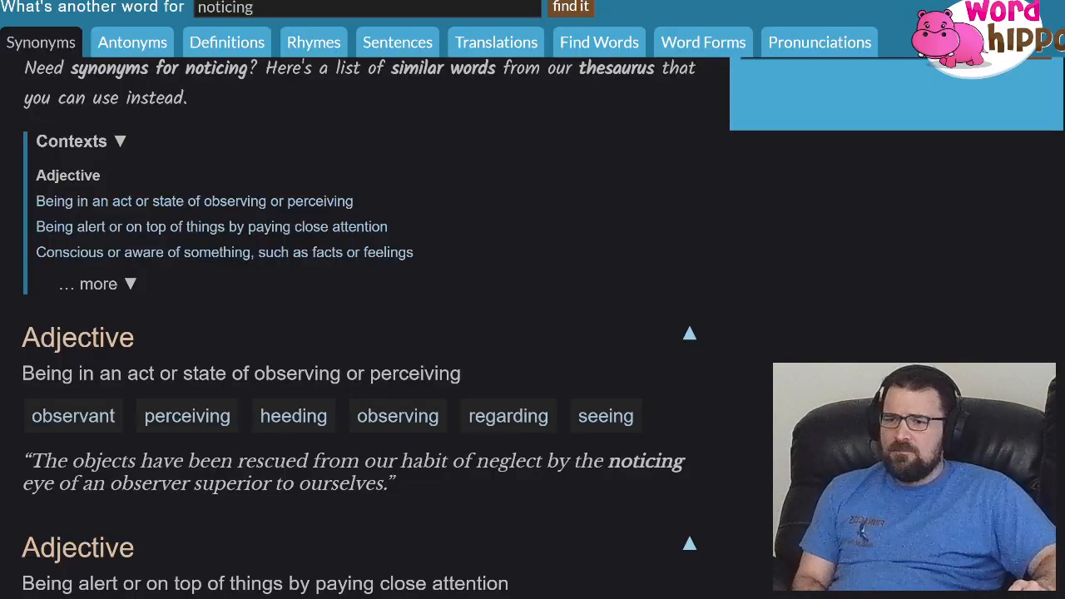
scroll(358, 333, "down", 1)
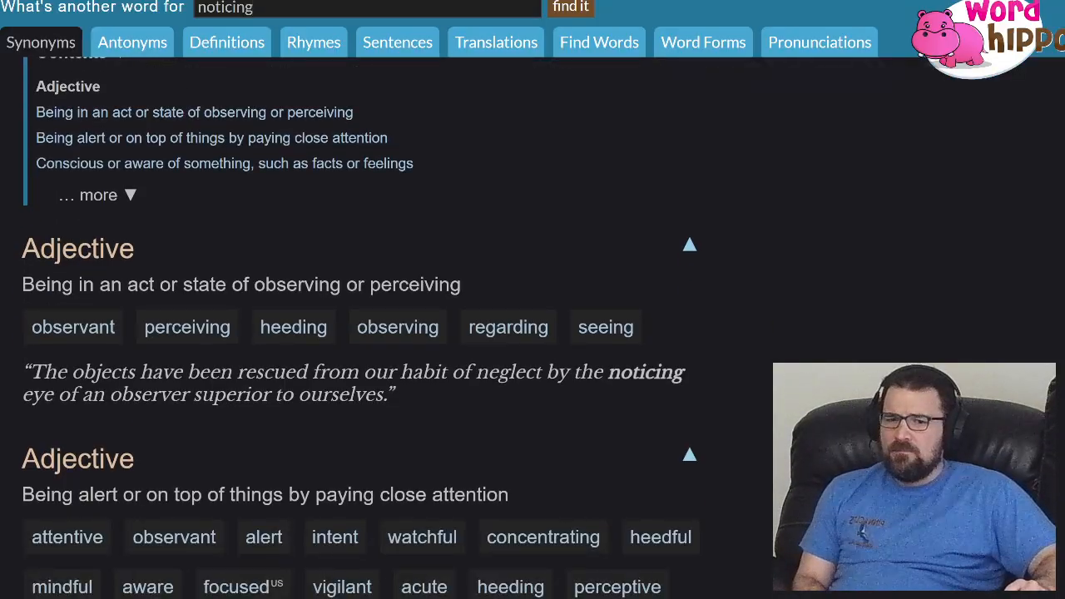
- Return to the screenplay and begin the empty action line with "Perceiving Hélène", moving Hélène's name up from the line below
key("alt+Tab")
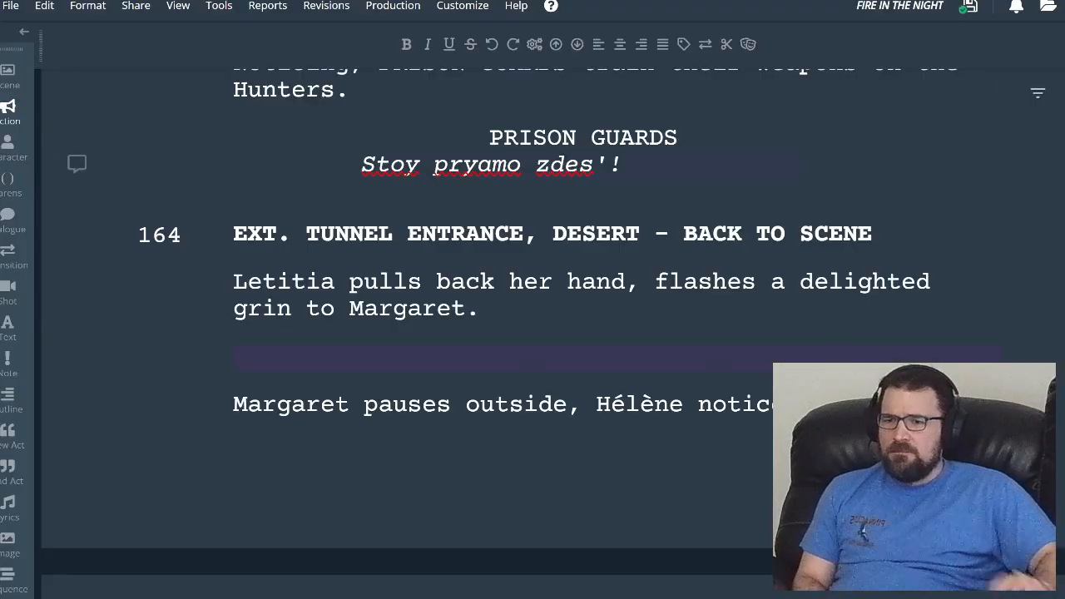
type("Percieving")
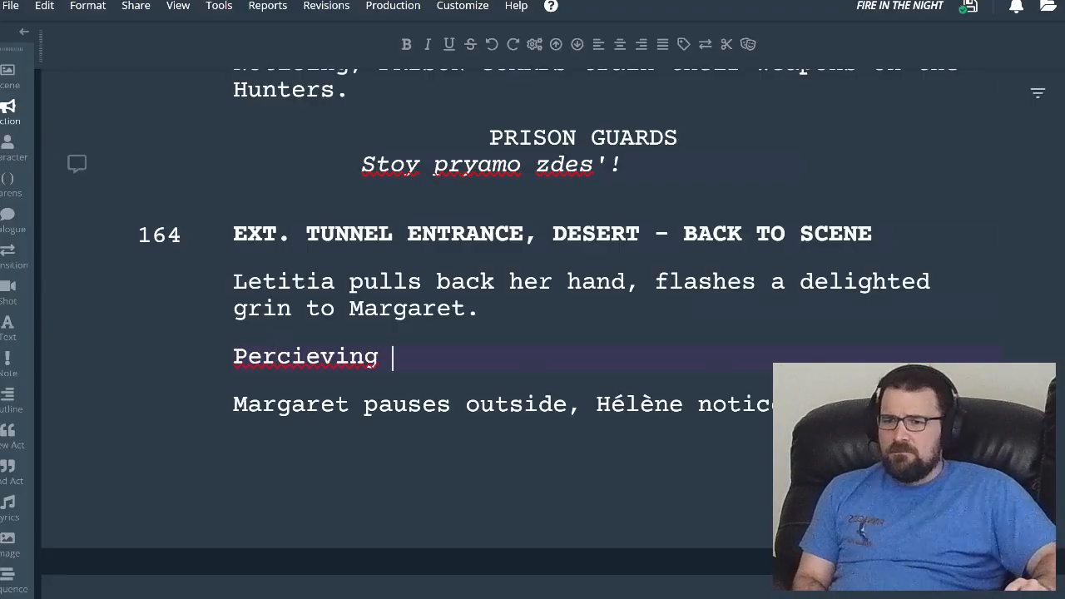
double_click(321, 358)
type("Perceiving")
double_click(638, 405)
left_click_drag(638, 405, 391, 356)
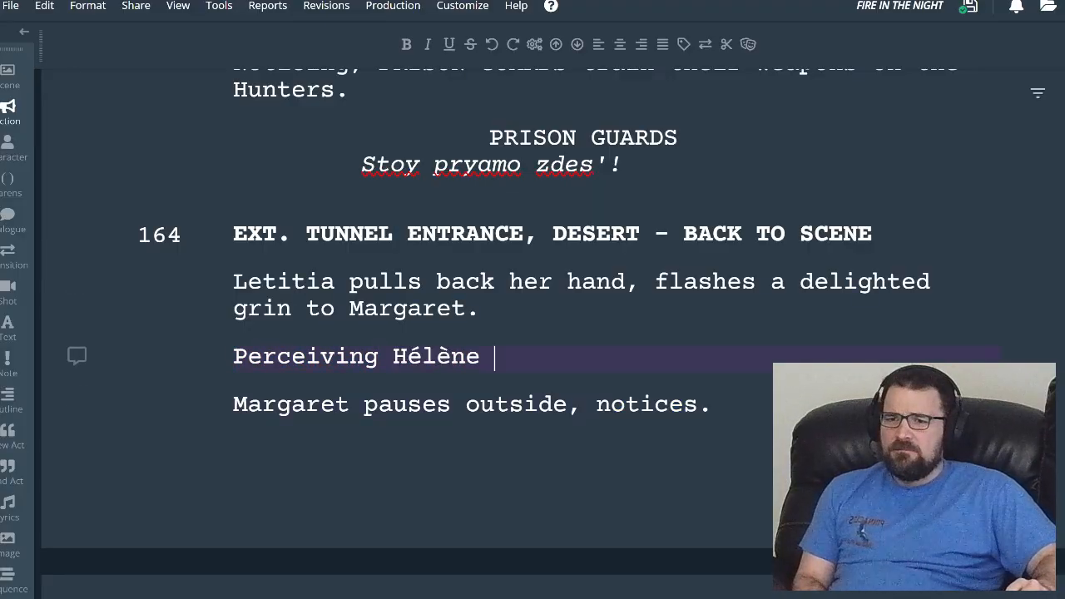
- Reread the earlier exchange between Letitia and Margaret, then look up synonyms for "approach" on WordHippo and examine the verb list
scroll(499, 325, "up", 8)
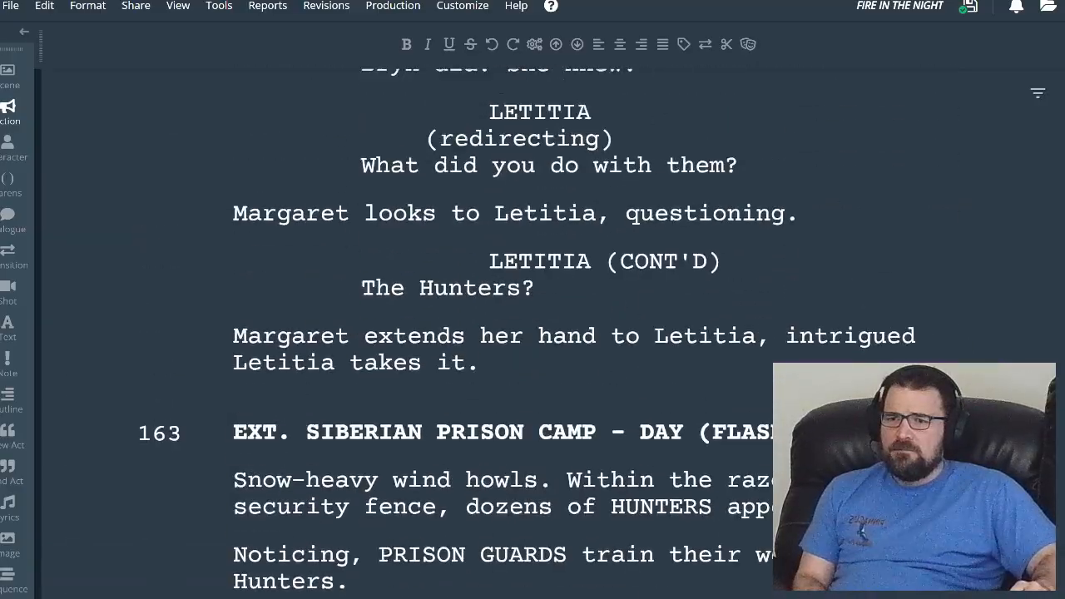
scroll(500, 325, "up", 3)
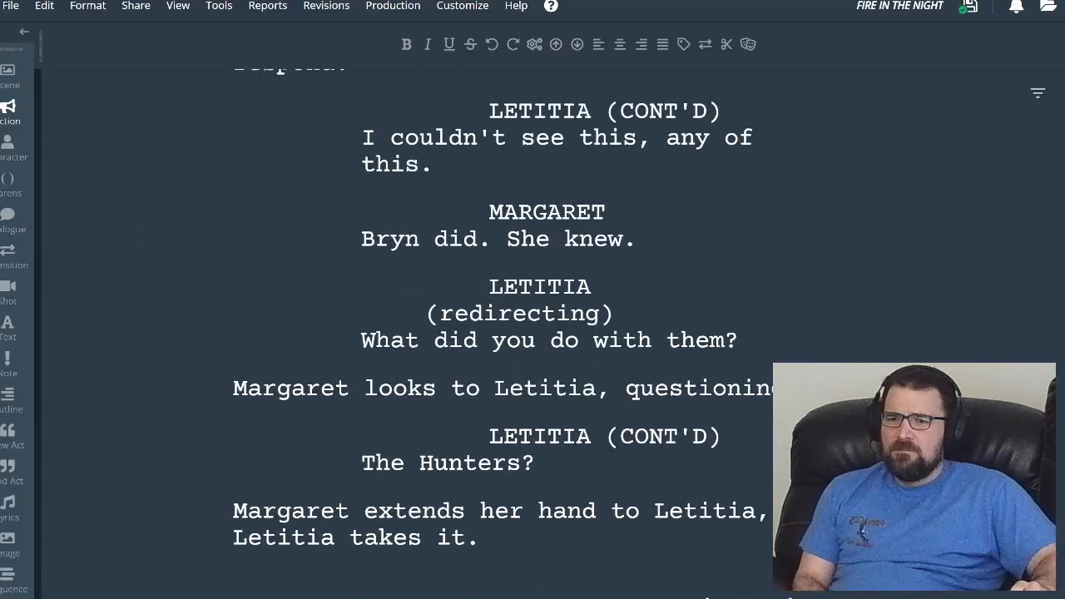
scroll(434, 254, "up", 5)
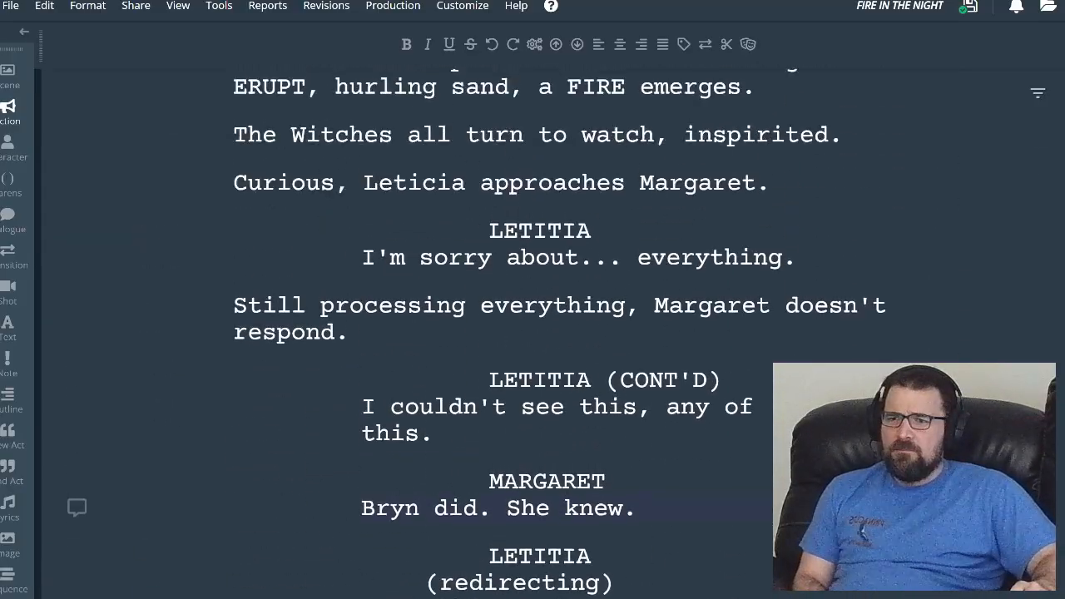
scroll(434, 253, "down", 15)
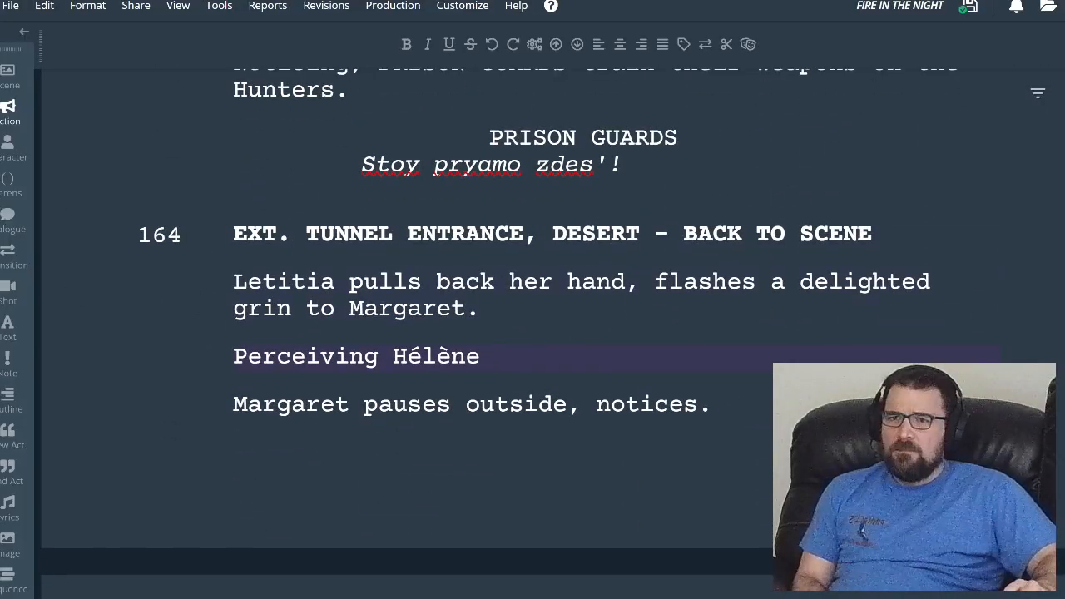
key("ctrl+Tab")
double_click(225, 8)
type("approach")
key("Return")
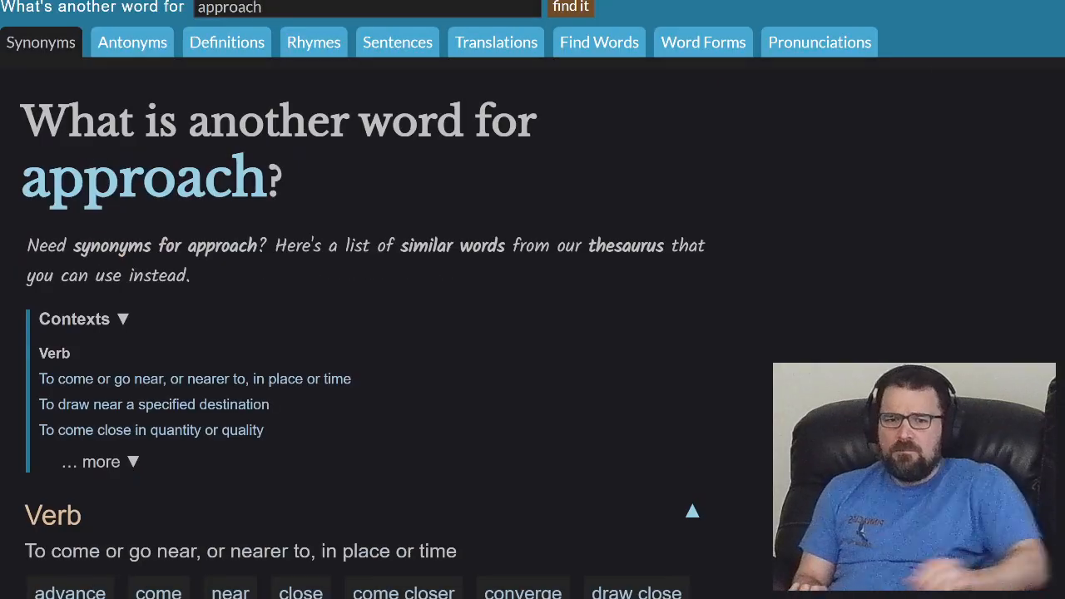
scroll(366, 332, "down", 1)
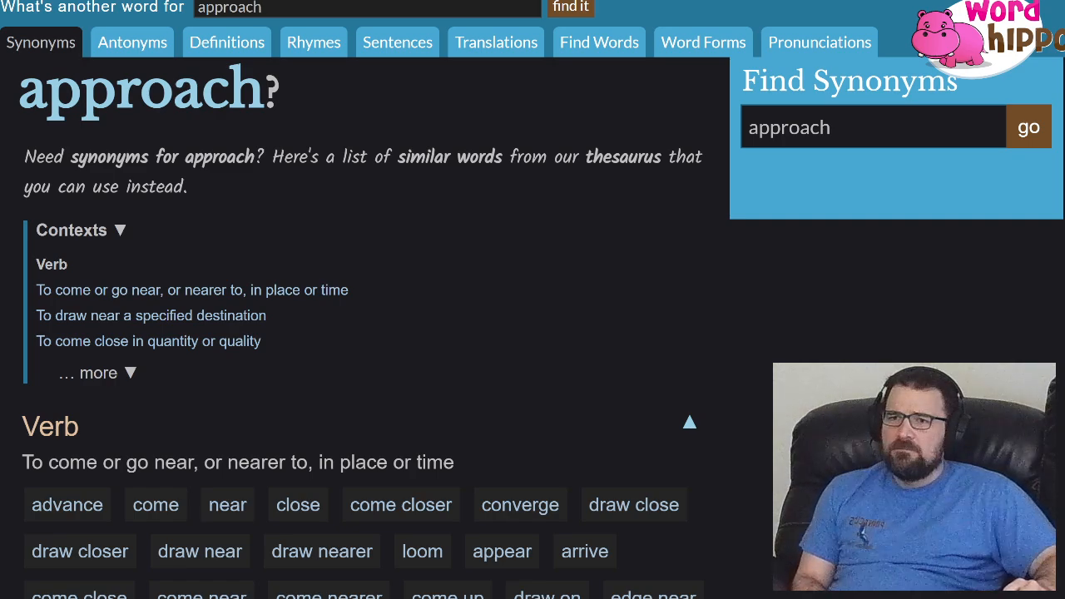
- Switch back to the screenplay and complete the action line after "Perceiving Hélène" with "near, Letitia withdraws."
key("alt+Tab")
type("near,")
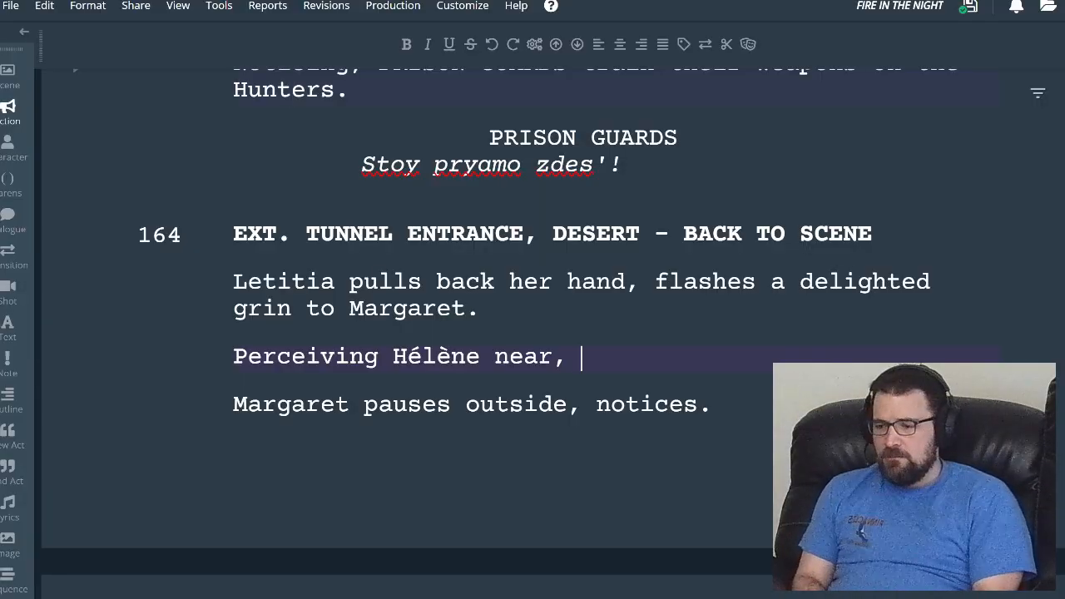
type("Letitia")
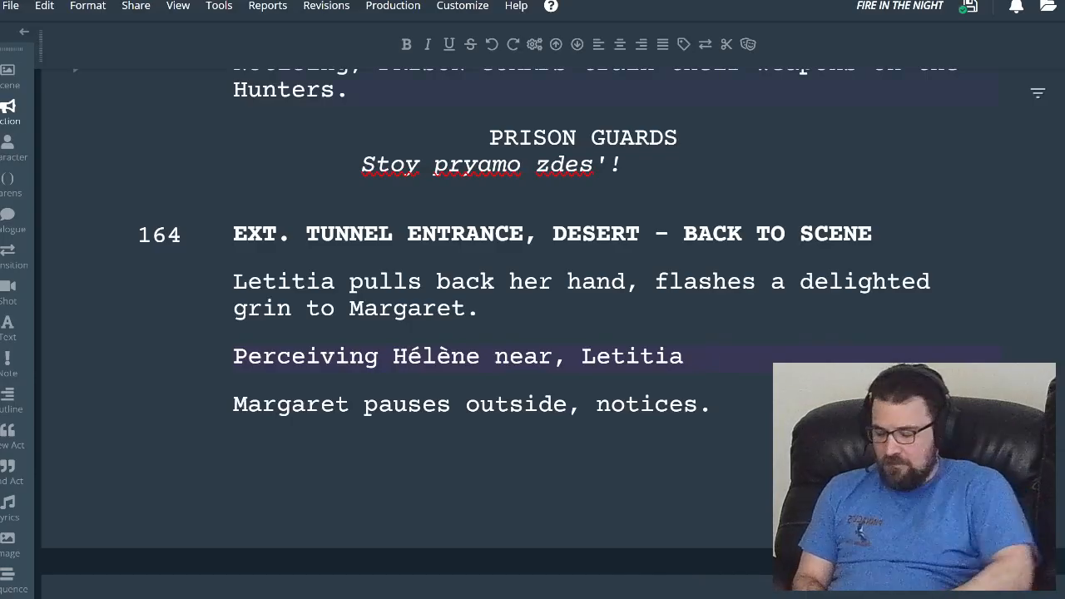
type("withd")
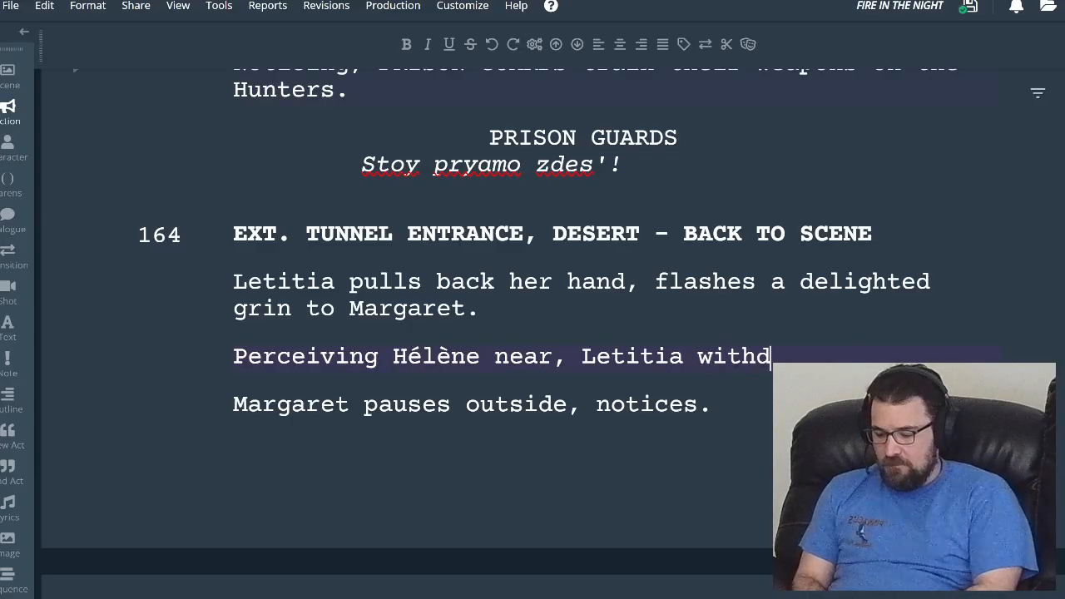
type("raws.")
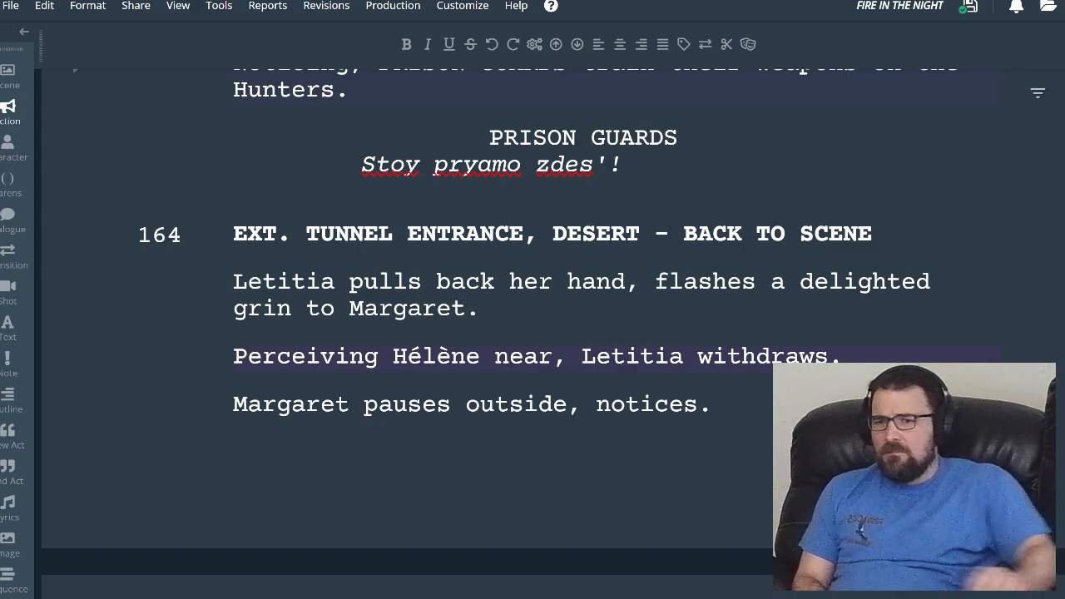
- Reword the action line about Letitia withdrawing as "Hélène nears. Noticing, Letitia withdraws."
scroll(532, 333, "down", 3)
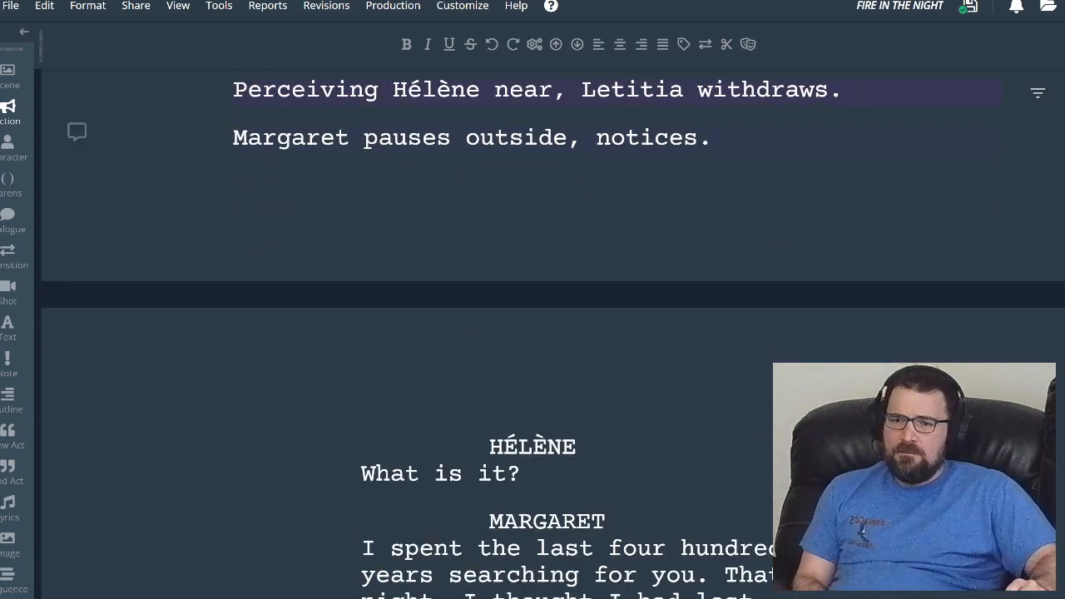
scroll(533, 333, "up", 2)
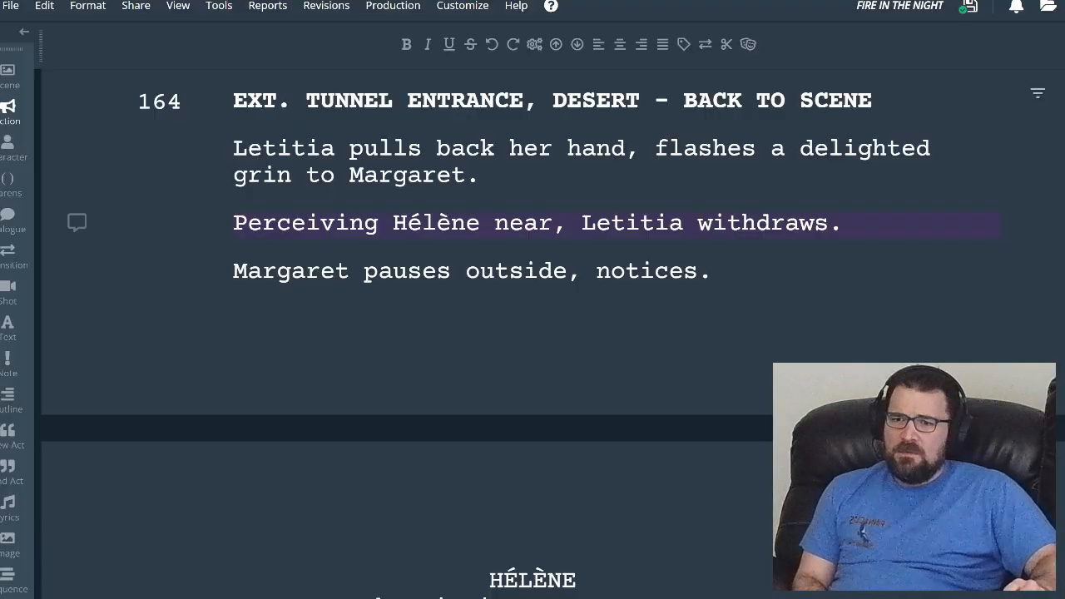
left_click_drag(393, 224, 307, 224)
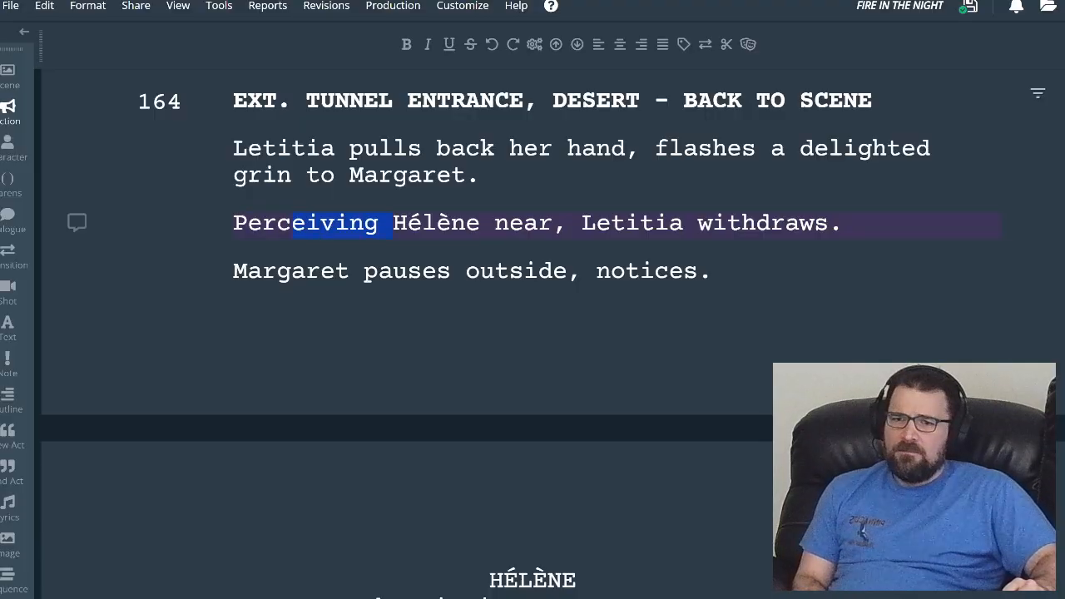
key("BackSpace")
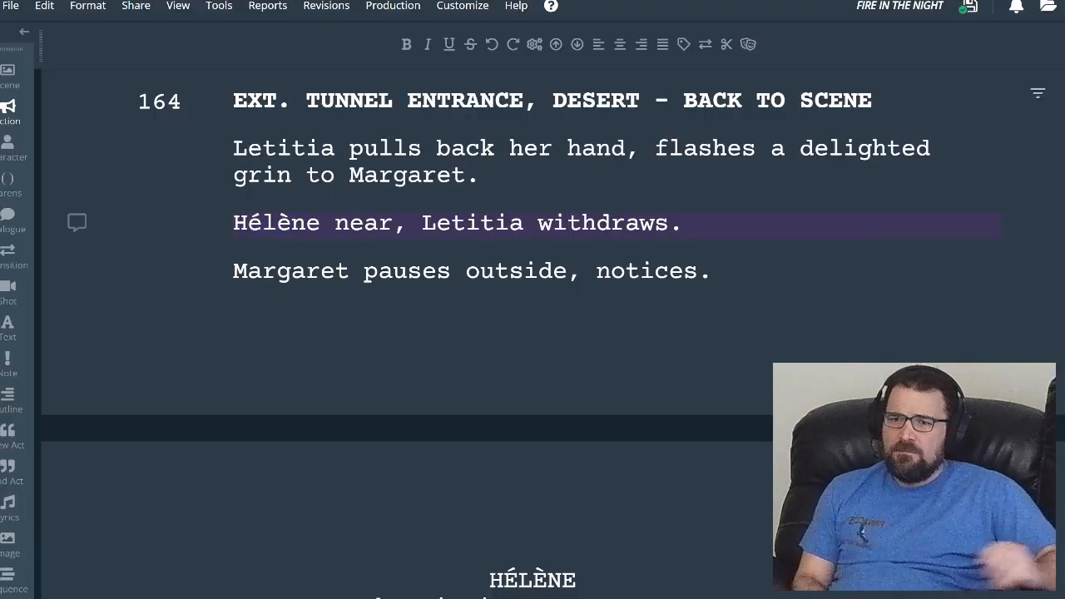
left_click(392, 223)
type("s")
left_click(437, 224)
key("Left")
key("shift+Left")
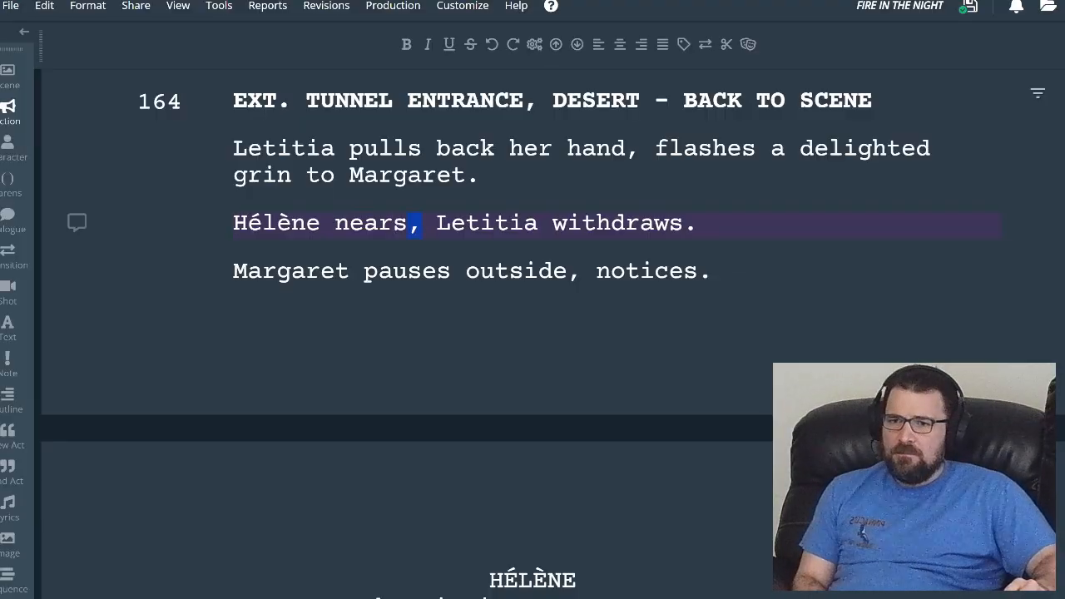
type(". ")
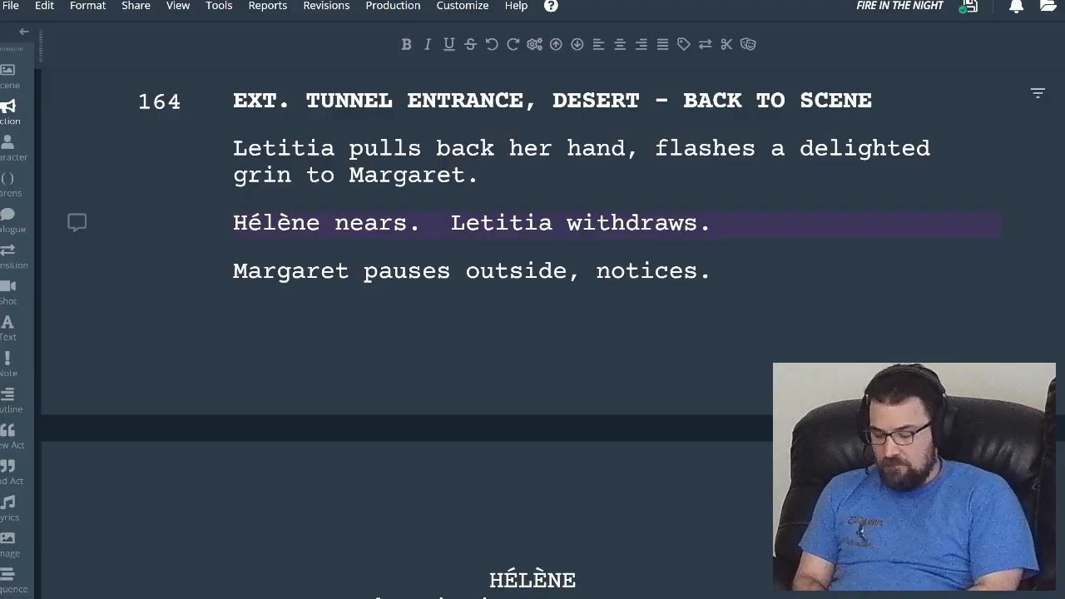
type("Noticing,")
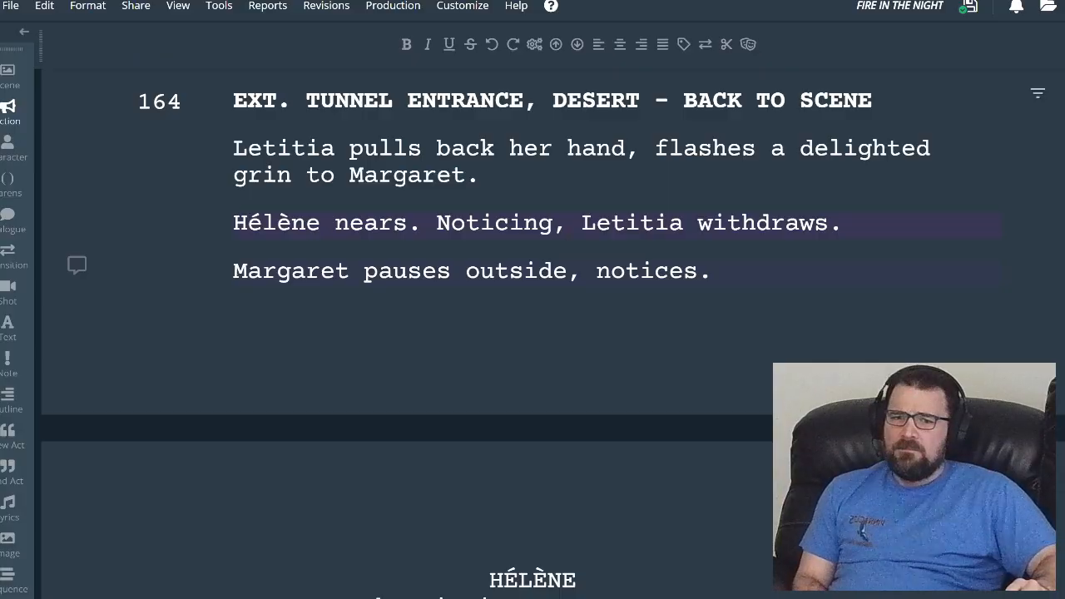
- Replace the action line "Margaret pauses outside, notices." with a new one beginning "Hélène tries to read", reusing the copied name
scroll(532, 299, "down", 2)
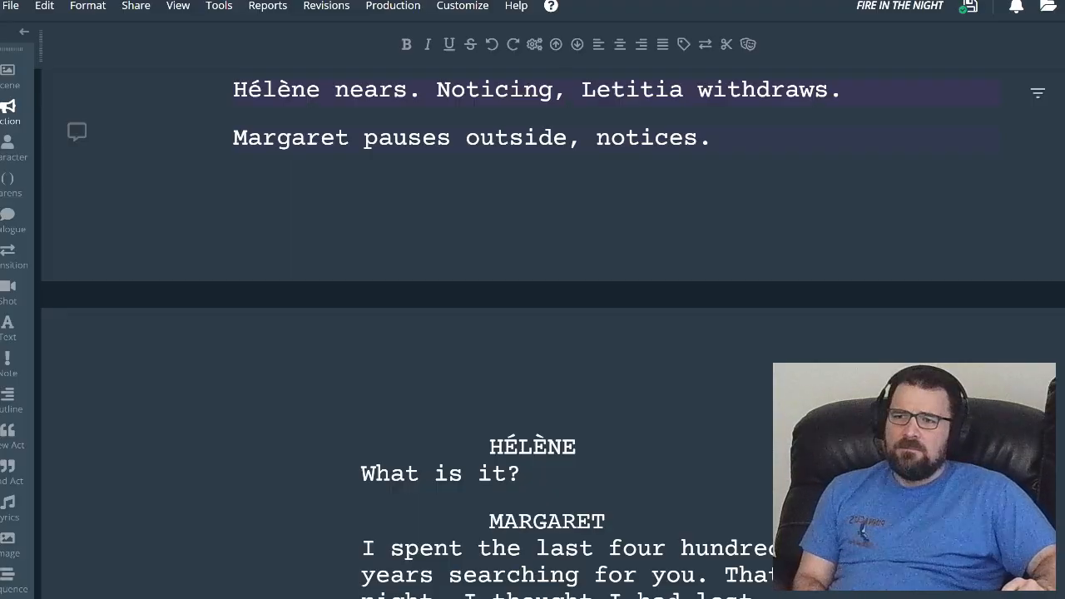
left_click(235, 139)
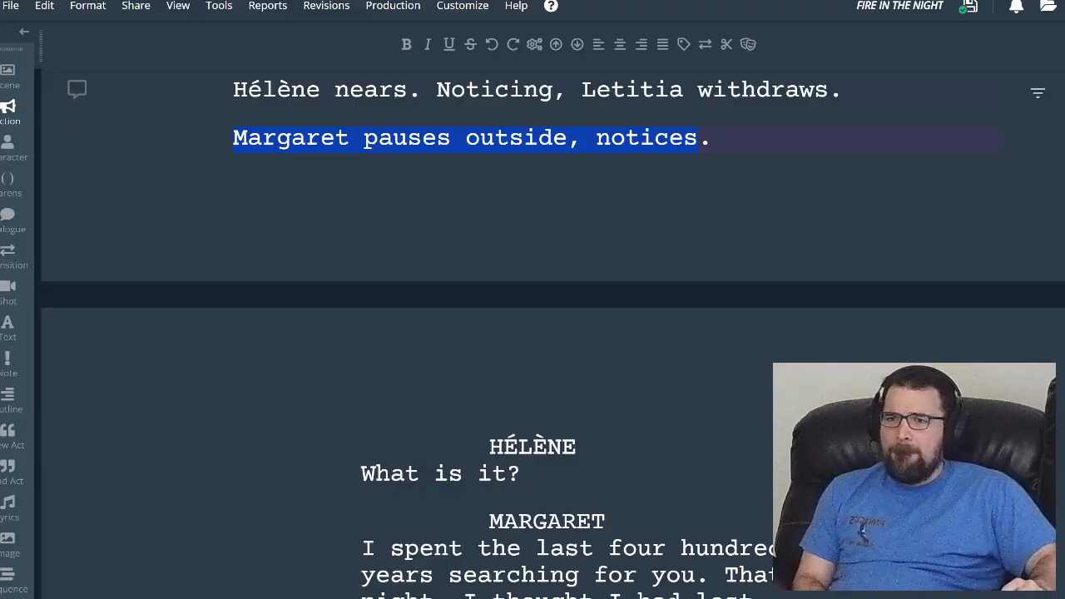
double_click(276, 91)
key("ctrl+c")
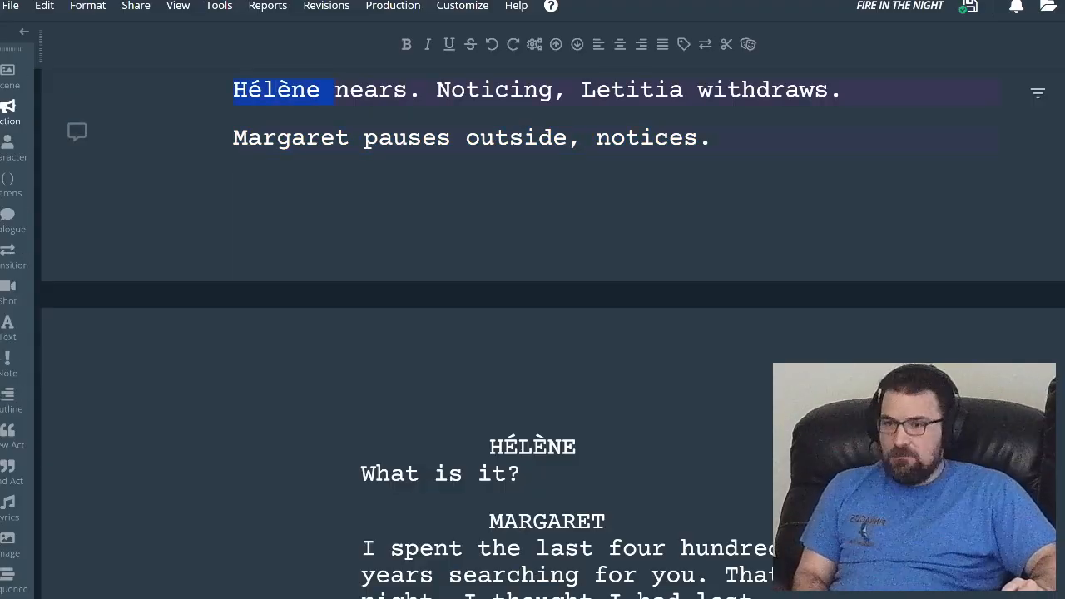
double_click(354, 138)
key("ctrl")
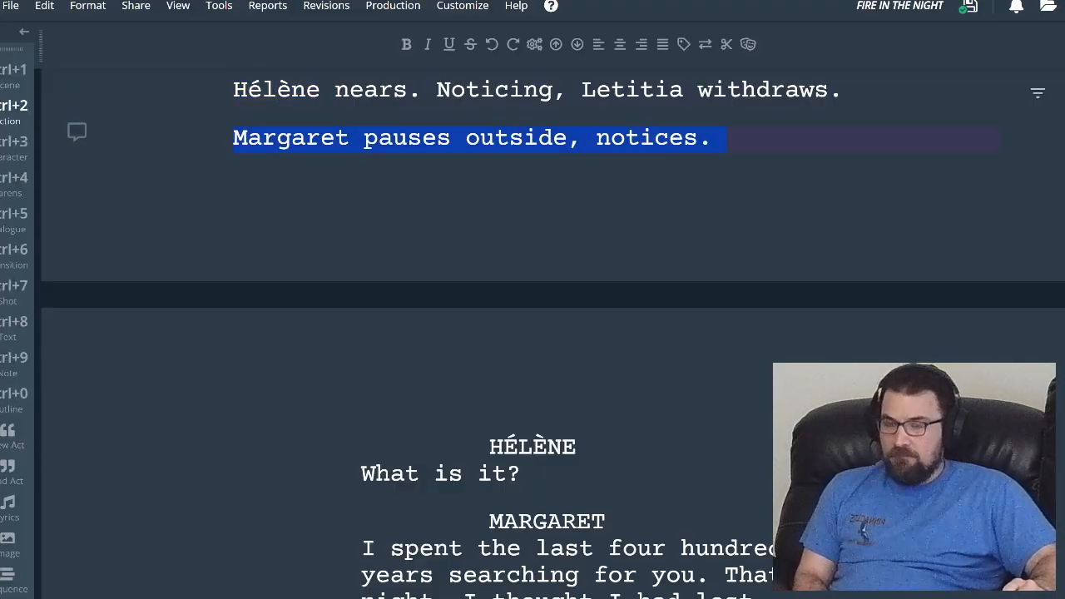
key("ctrl+v")
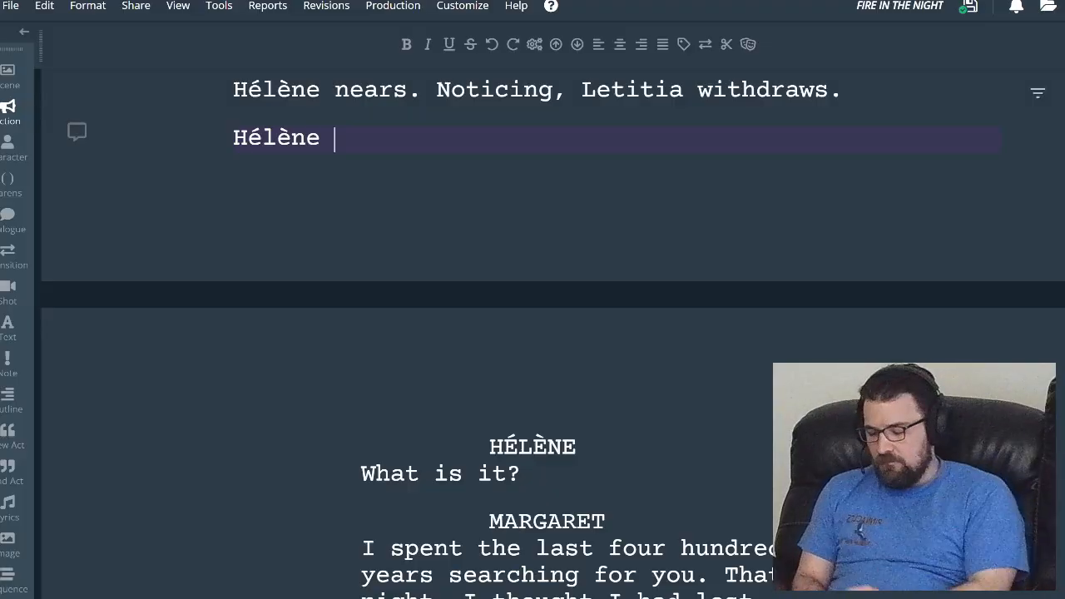
type("triesd")
key("BackSpace")
key("BackSpace")
type("to read ")
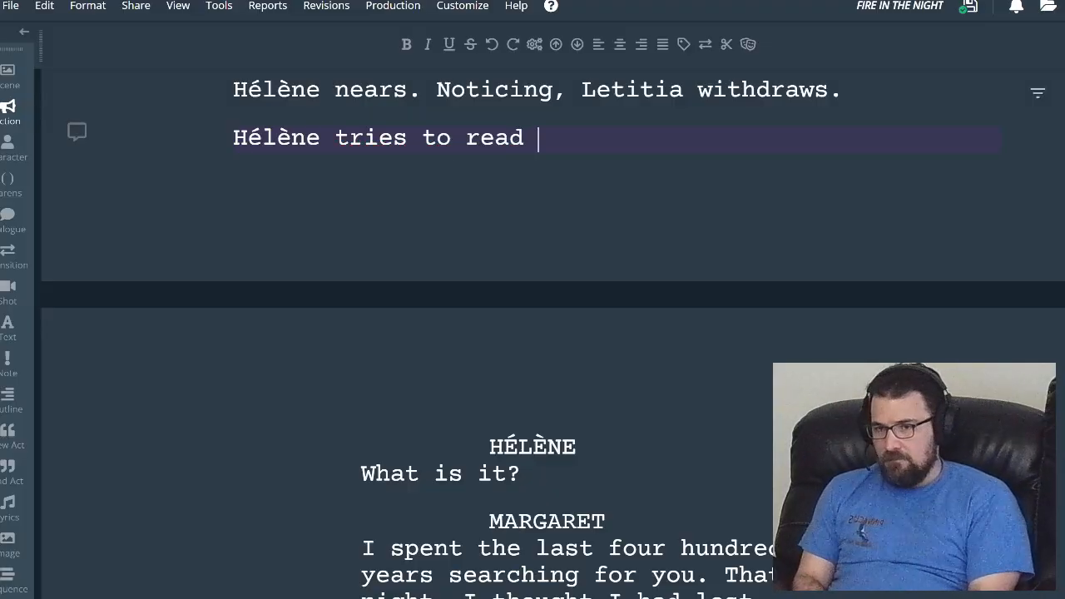
- Complete Hélène's action line after "tries to read" with "Margaret's unfamiliar face.", correcting the capitalization of the name
type("MArgaret's")
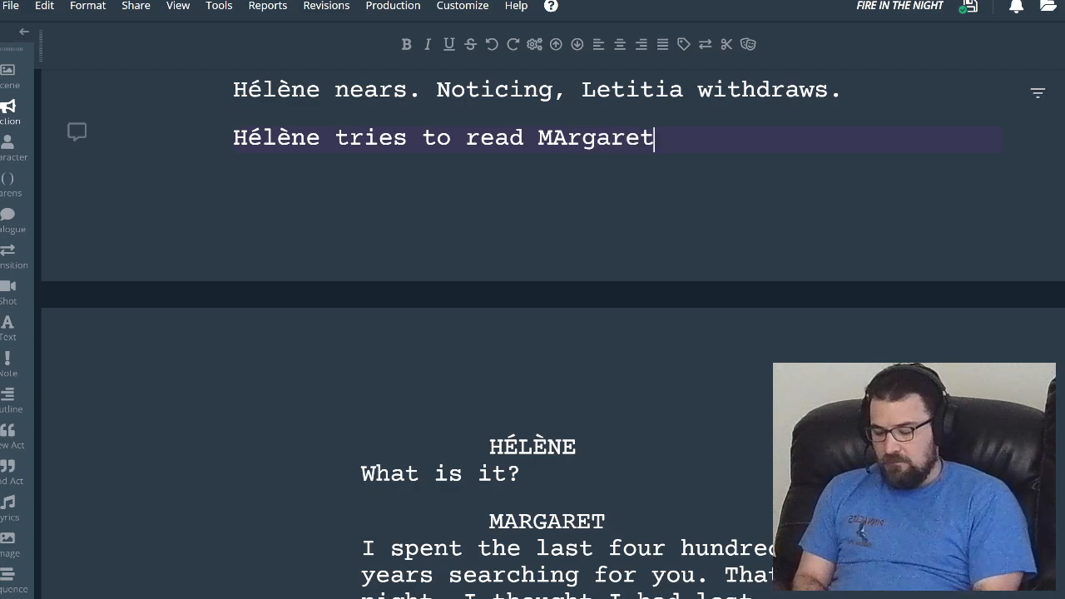
key("Left")
key("Left")
key("Left")
key("Left")
key("Left")
key("Left")
key("Left")
key("Left")
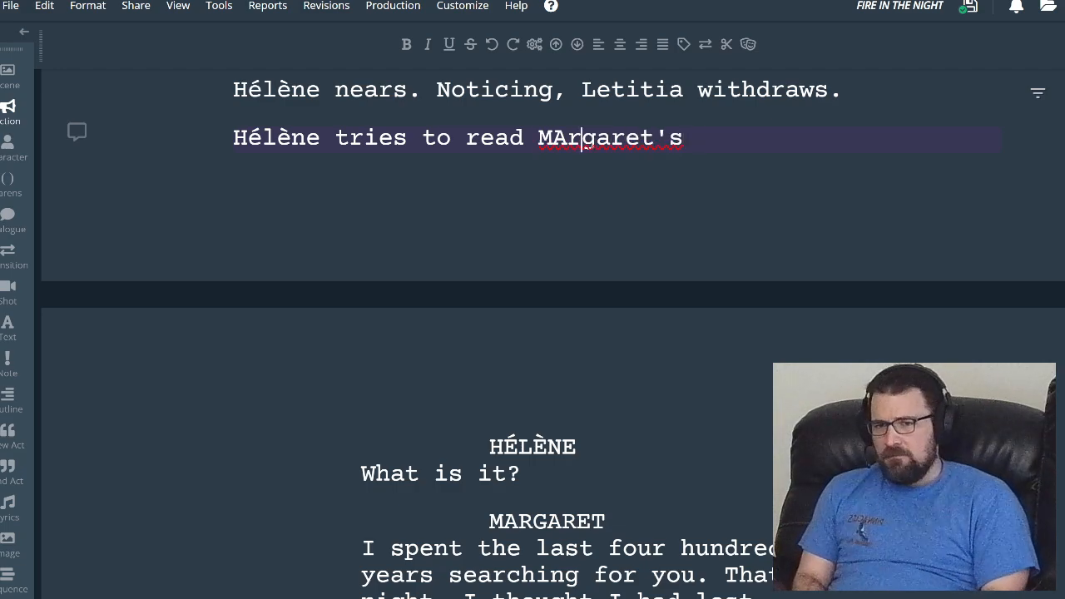
key("Left")
key("BackSpace")
type("\\a")
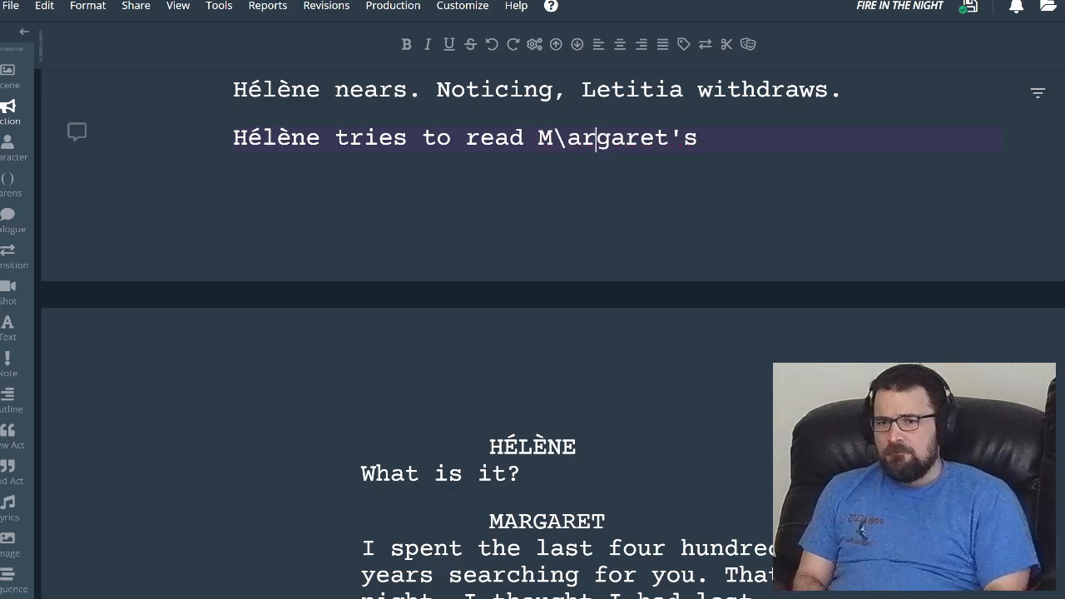
key("Left")
key("BackSpace")
key("Right")
key("Right")
key("Right")
key("Right")
key("Right")
key("Right")
key("Right")
key("Right")
key("Right")
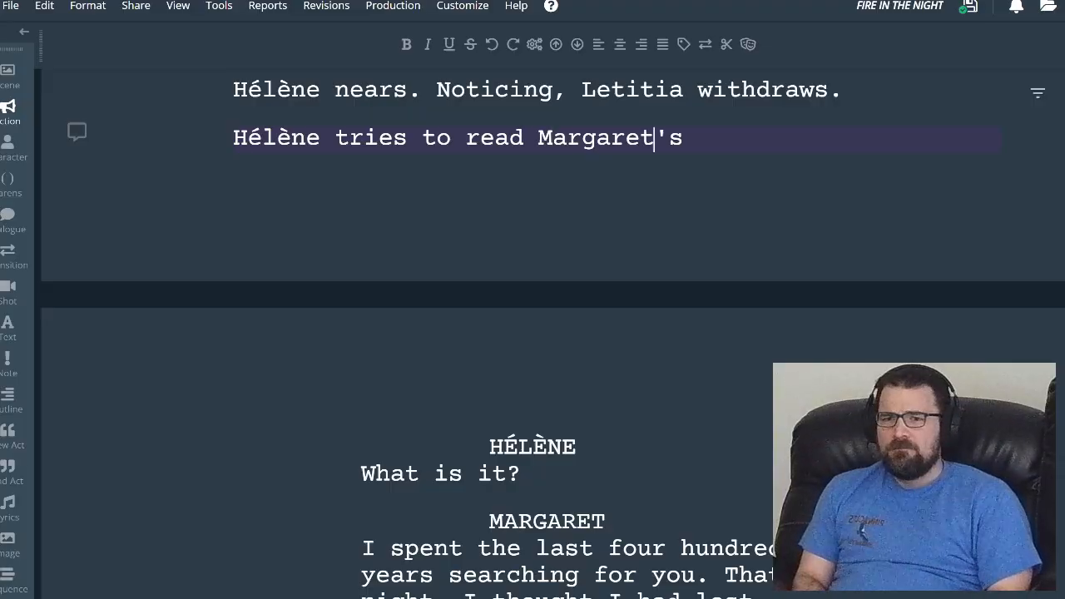
key("Right")
type("unfami")
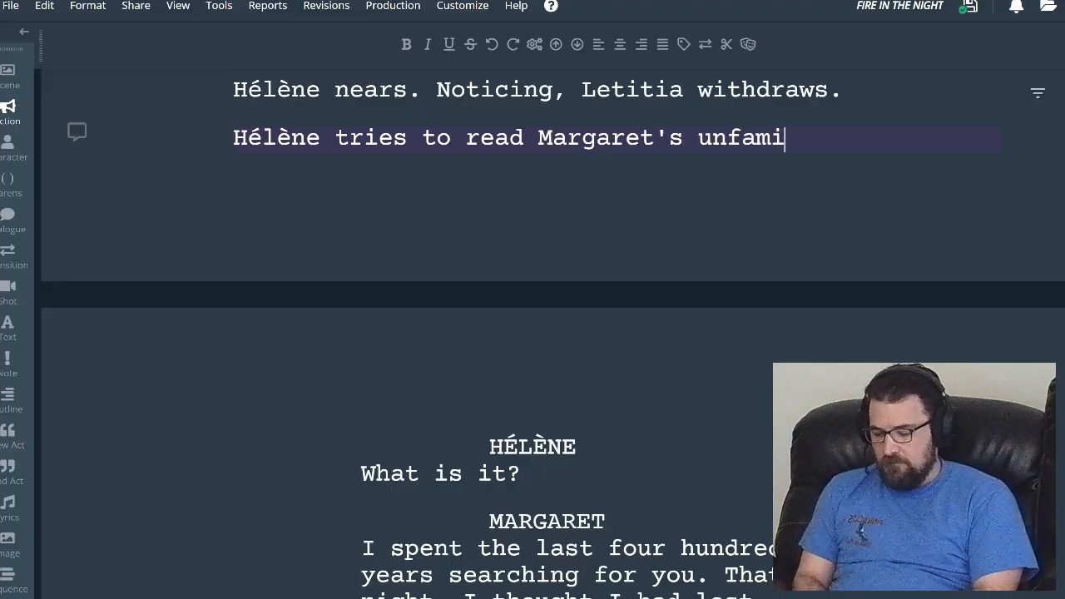
type("liar face.")
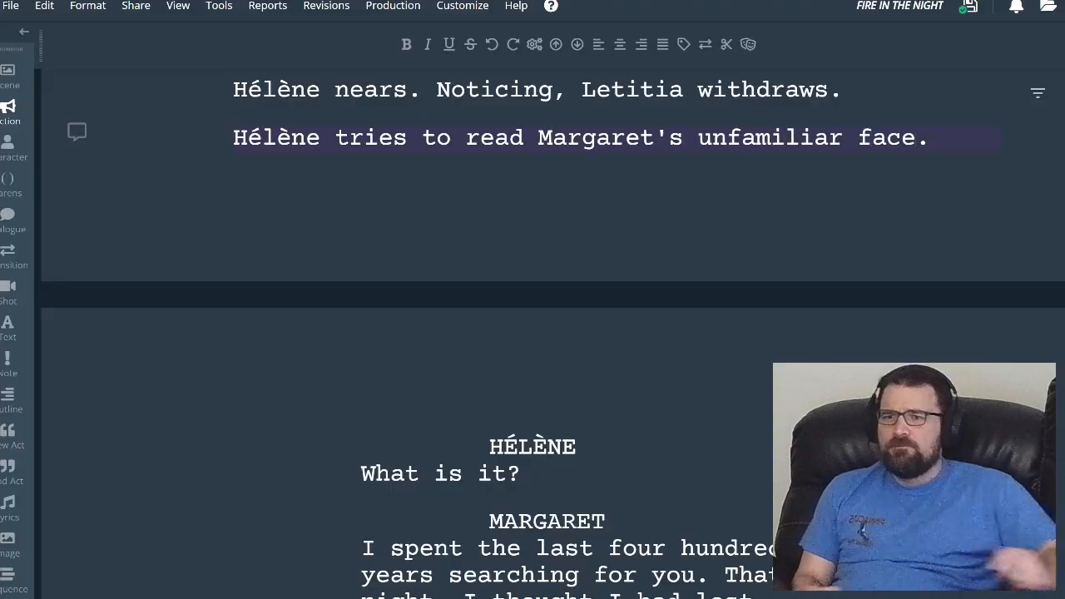
- Reread the revised action lines of scene 164 together with the Hélène and Margaret dialogue on the following page
scroll(616, 145, "up", 2)
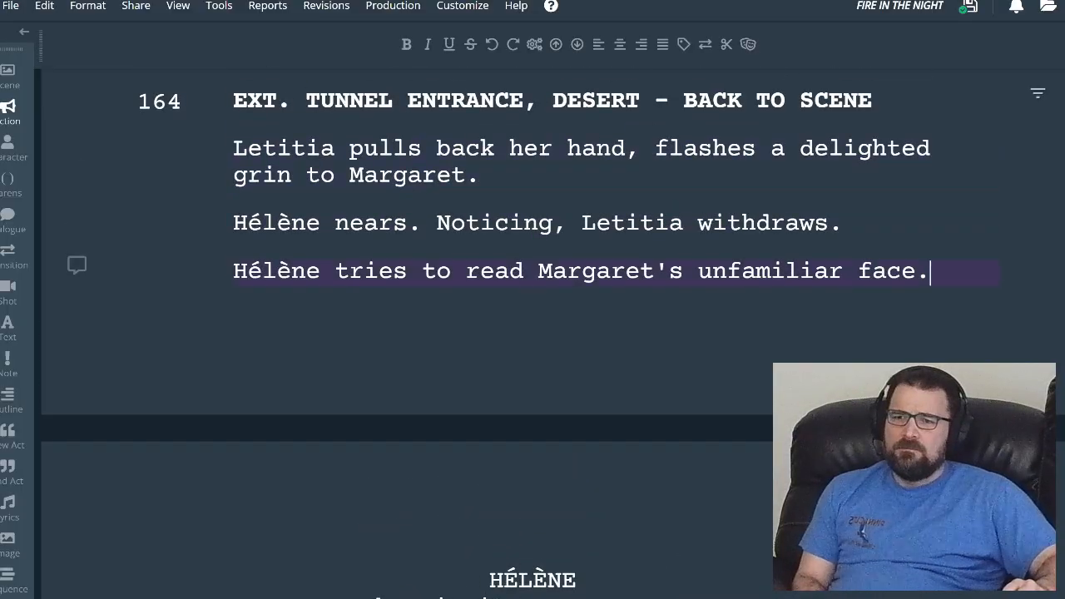
scroll(553, 333, "down", 2)
scroll(553, 333, "down", 4)
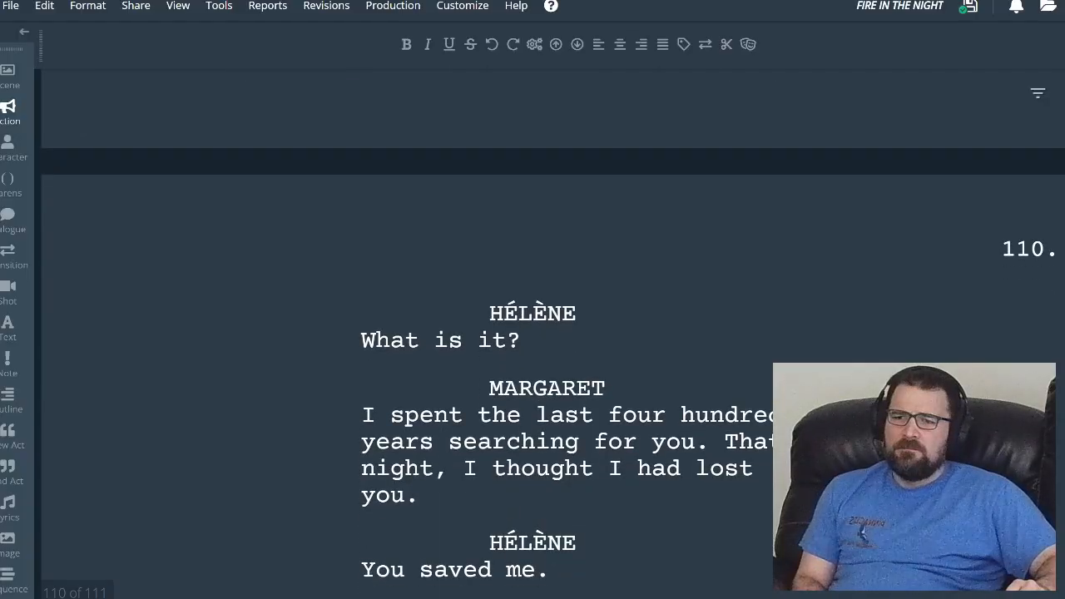
scroll(554, 332, "down", 2)
scroll(532, 333, "up", 5)
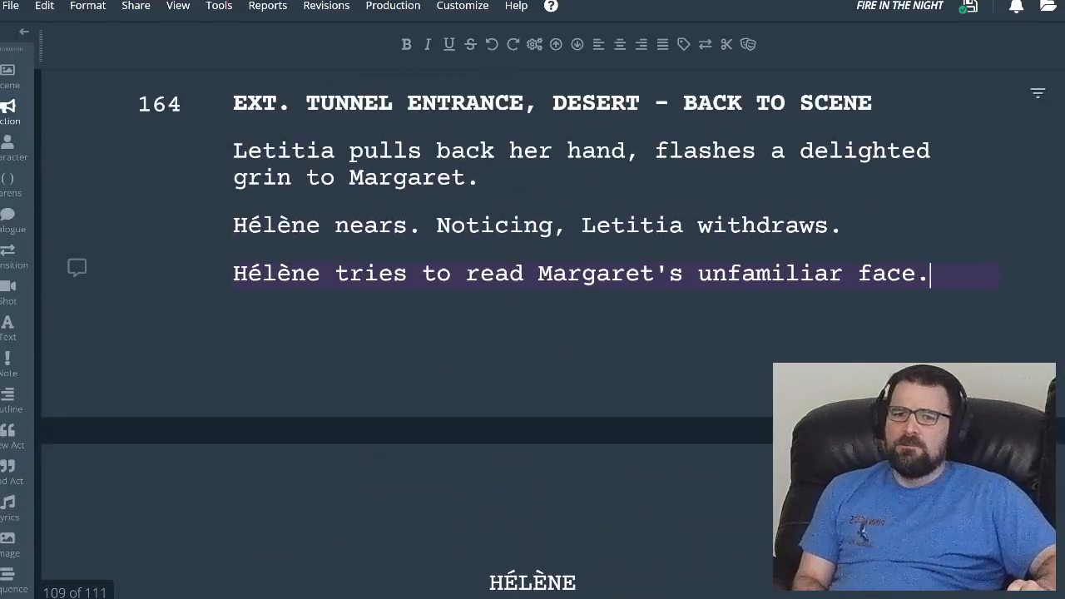
- Switch to the Notes document in Google Docs and strike through the ending-sequence note about the hunters with its Siberian prison camp sub-point
scroll(532, 333, "up", 2)
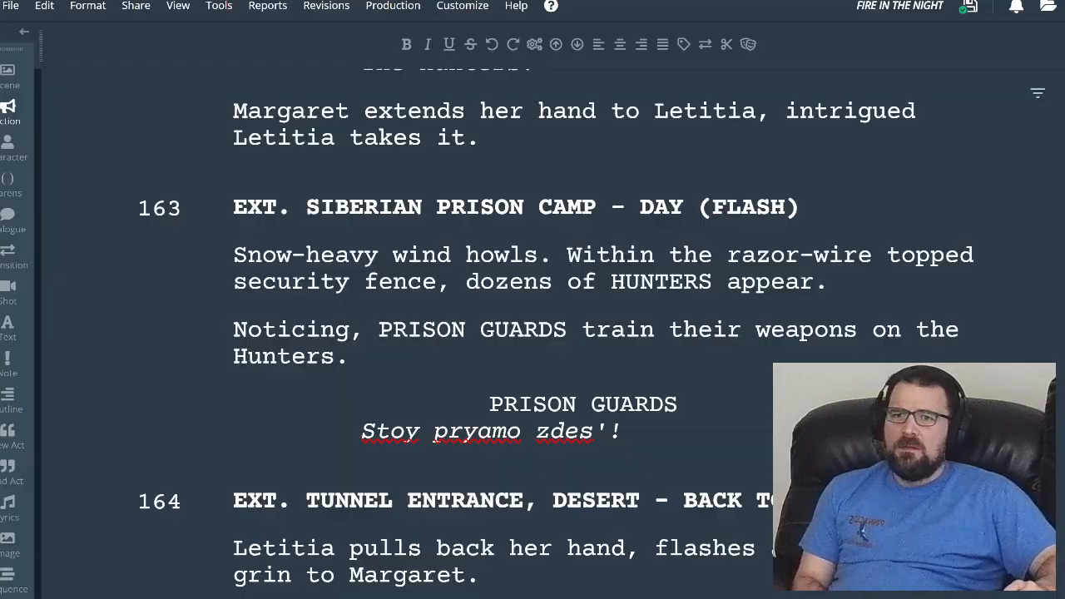
key("alt+Tab")
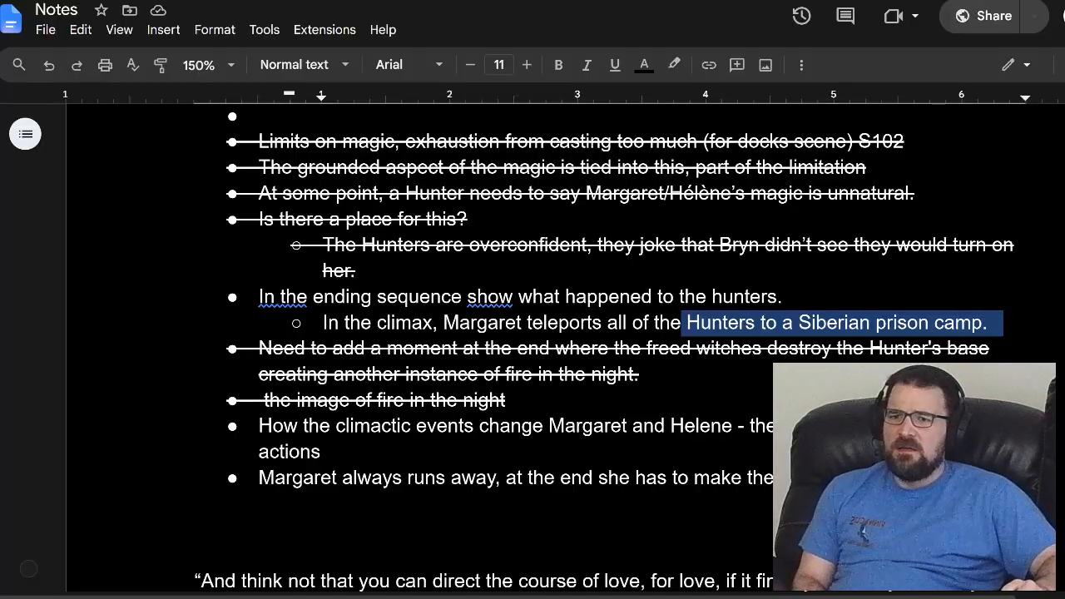
left_click_drag(259, 297, 987, 323)
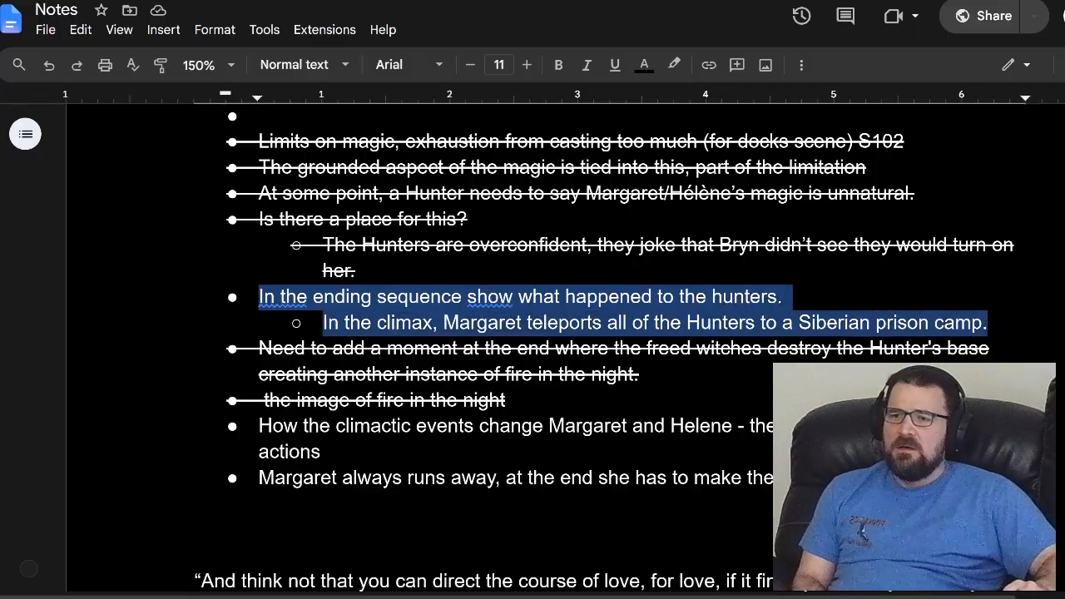
left_click(214, 29)
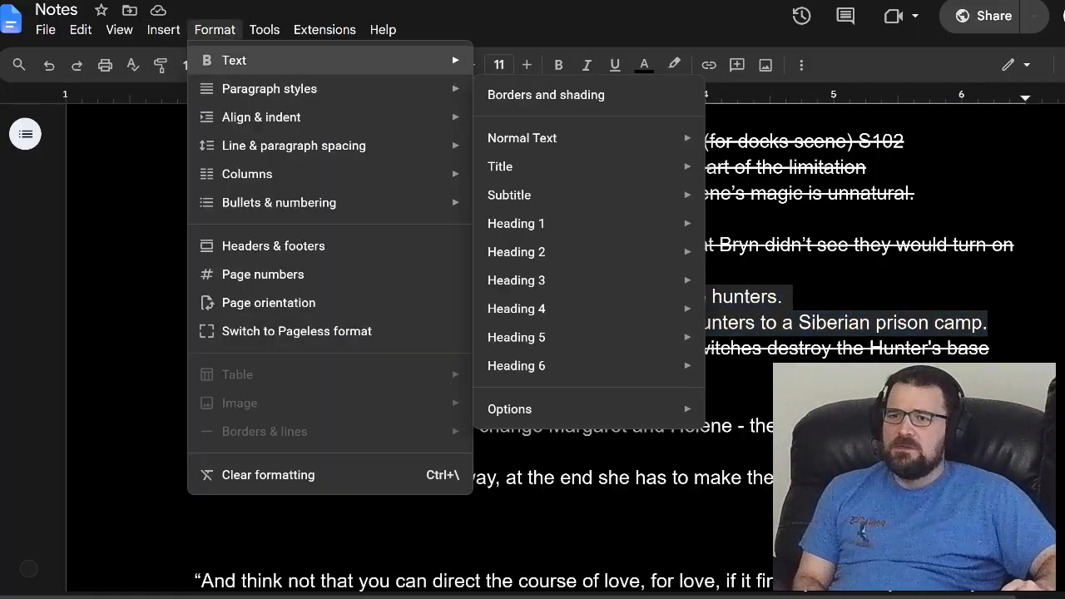
mouse_move(416, 59)
left_click(544, 152)
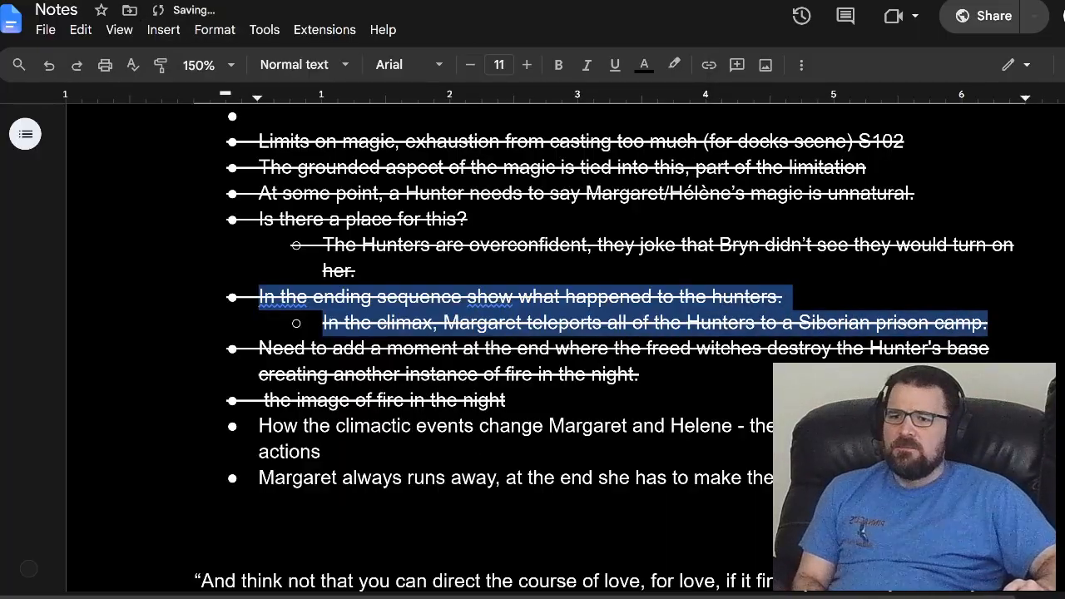
left_click(517, 322)
- Cut the struck-through notes from "Limits on magic" through "the image of fire in the night" and remove the leftover empty bullet
left_click(511, 400)
scroll(511, 400, "up", 1)
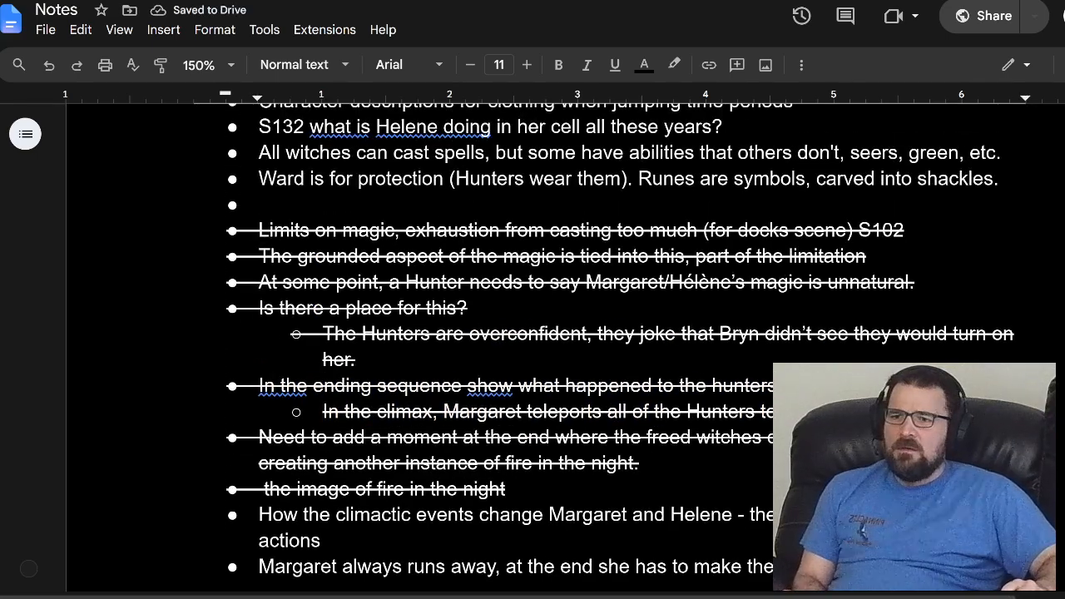
left_click(259, 230, "shift")
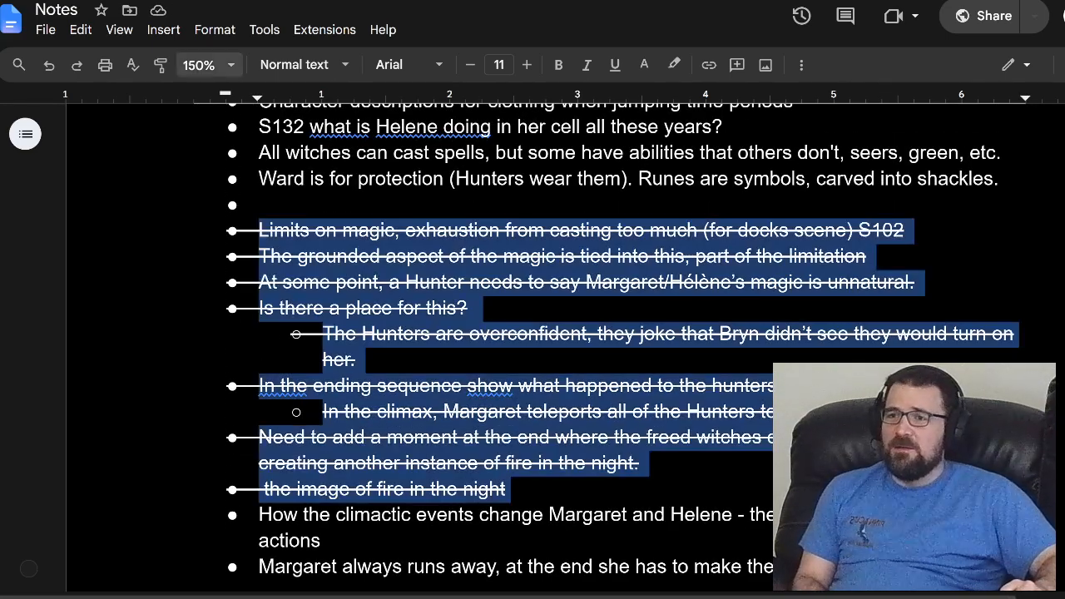
key("BackSpace")
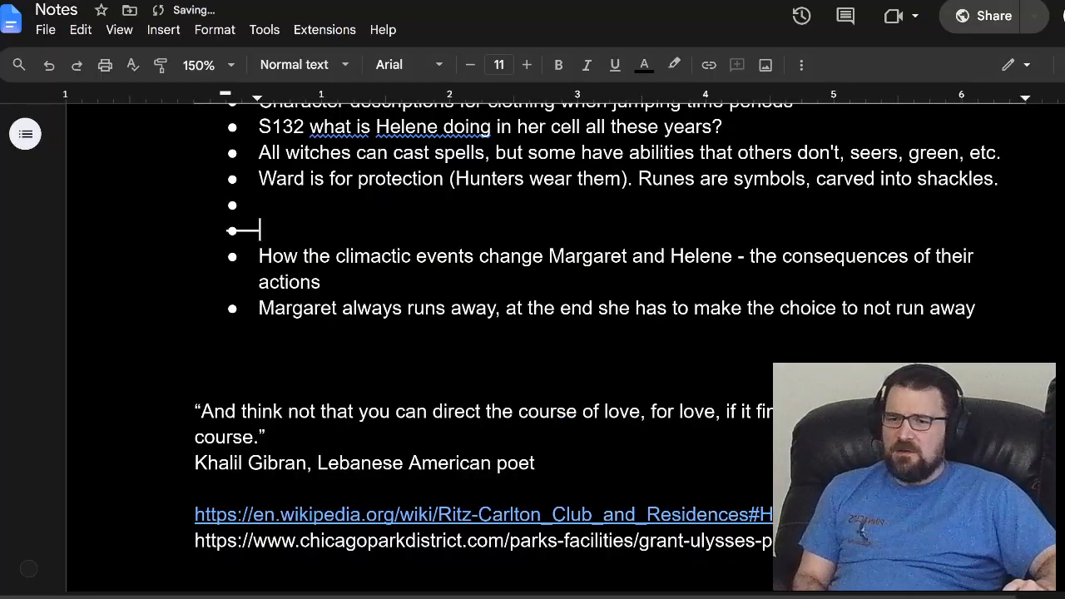
key("BackSpace")
key("BackSpace")
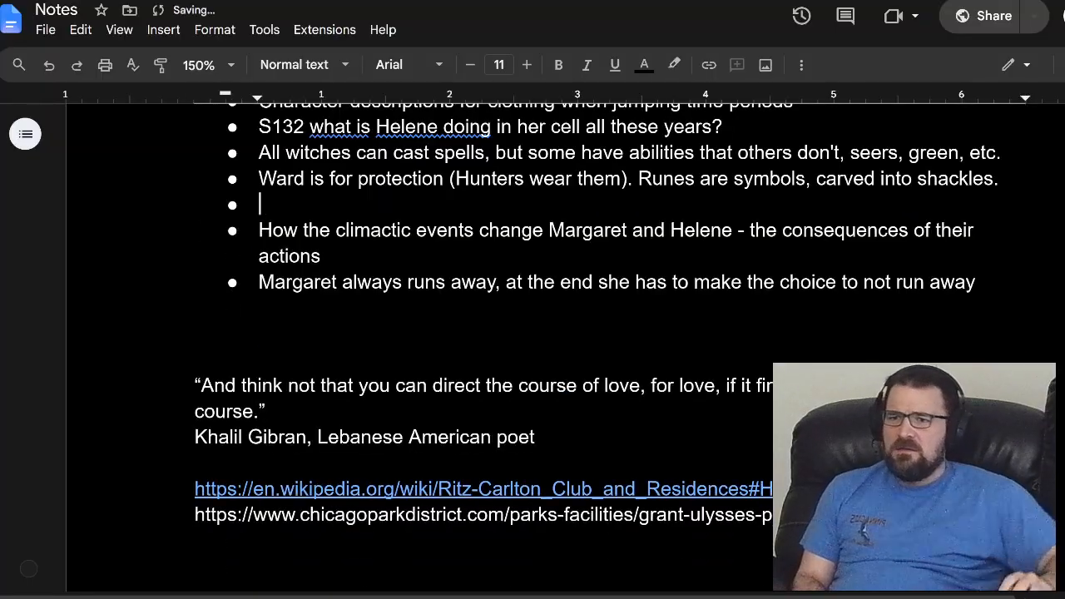
- Paste the cut notes as new bullets after "S146 description of Prime Hunter" in the struck-through list at the document's end
scroll(532, 333, "down", 20)
scroll(532, 333, "down", 20)
scroll(532, 332, "down", 20)
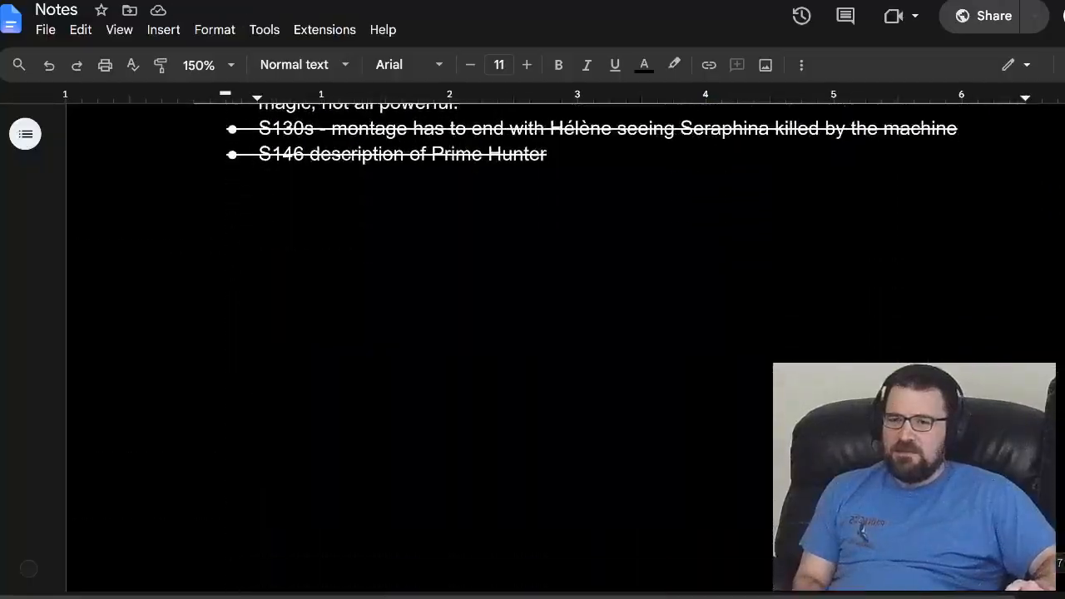
scroll(532, 332, "up", 1)
key("Return")
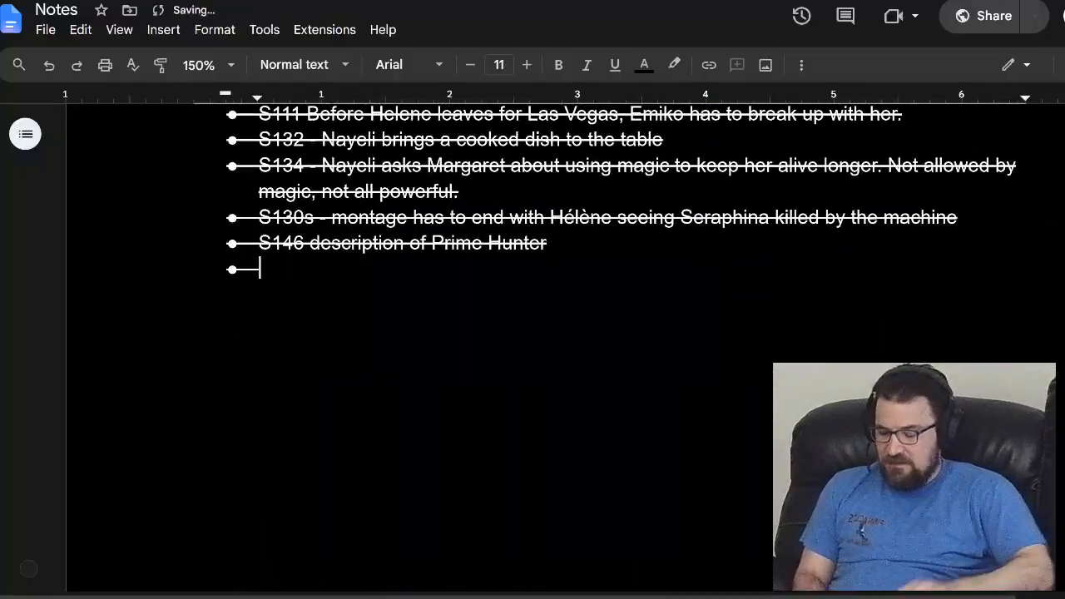
key("ctrl+v")
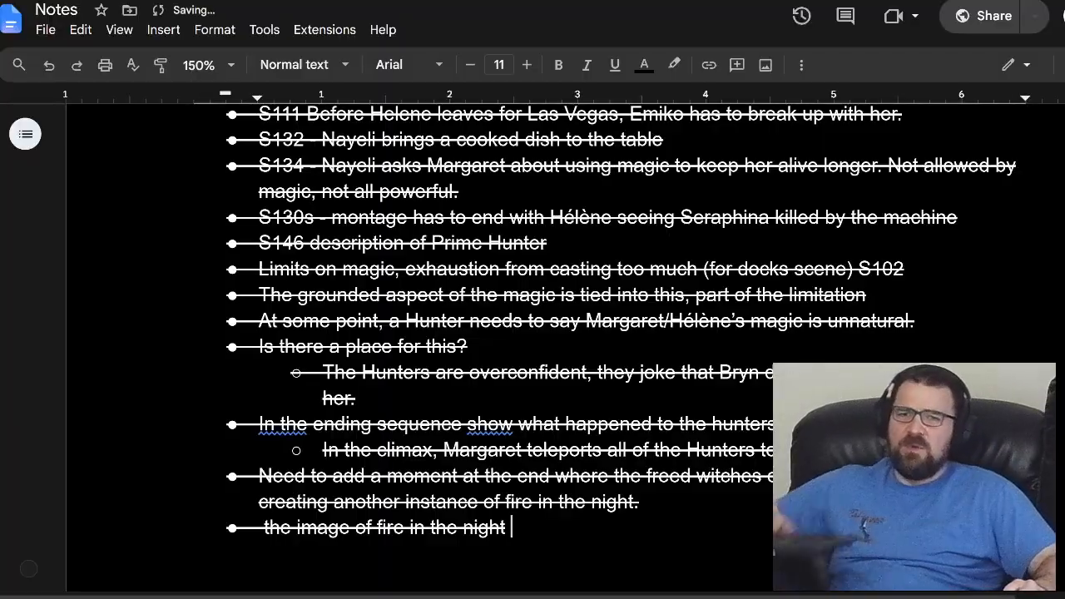
- Cut the Khalil Gibran quote and the two reference links below the open notes
scroll(532, 332, "up", 20)
scroll(532, 332, "up", 20)
scroll(532, 333, "up", 3)
scroll(532, 332, "down", 2)
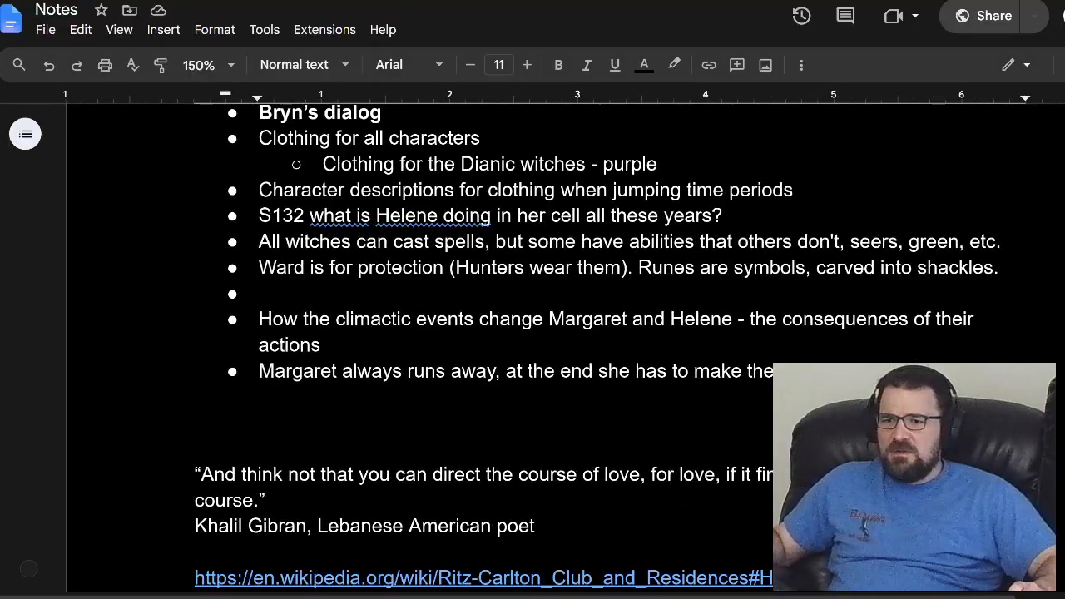
scroll(597, 346, "down", 1)
left_click(196, 385)
key("shift+Down")
key("shift+Down")
key("shift+Down")
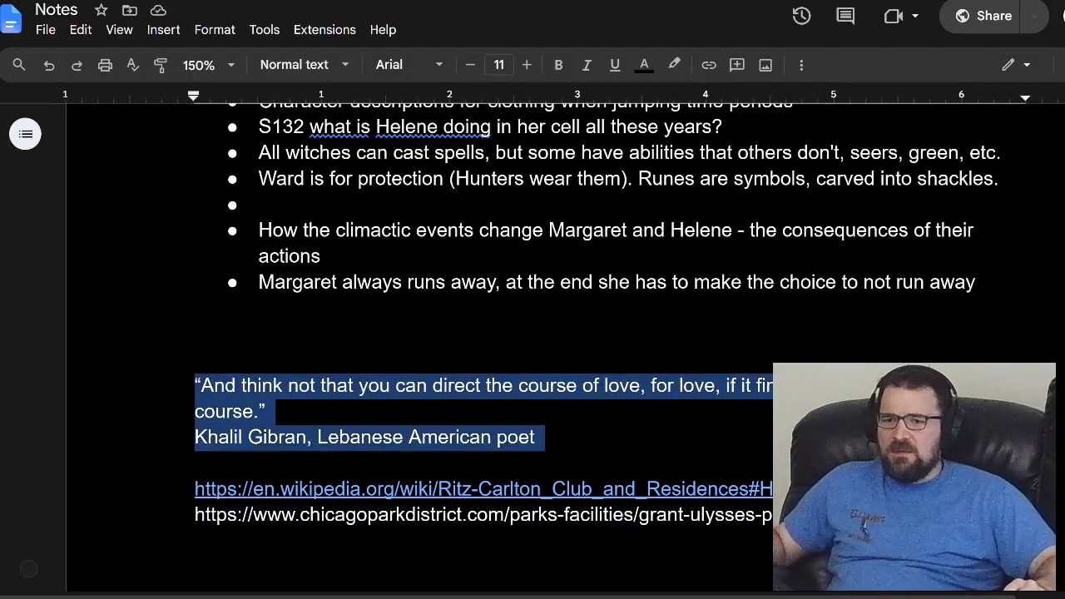
key("shift+Down")
key("shift+Down")
key("shift+Down")
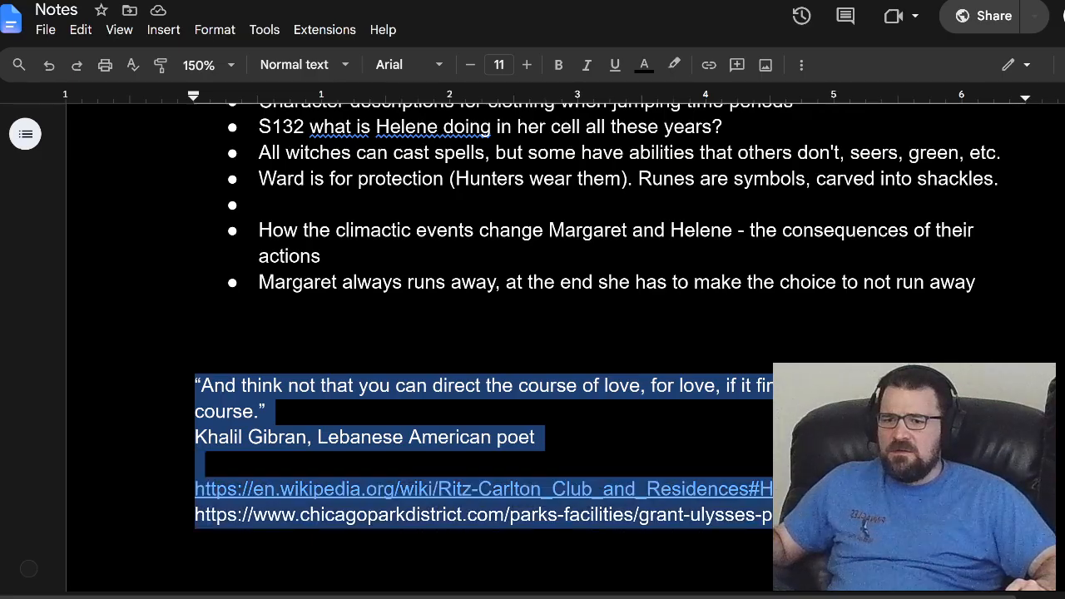
key("ctrl+x")
- Paste the quote and links as plain paragraphs below the last struck-through bullet, outside the list
scroll(532, 346, "down", 20)
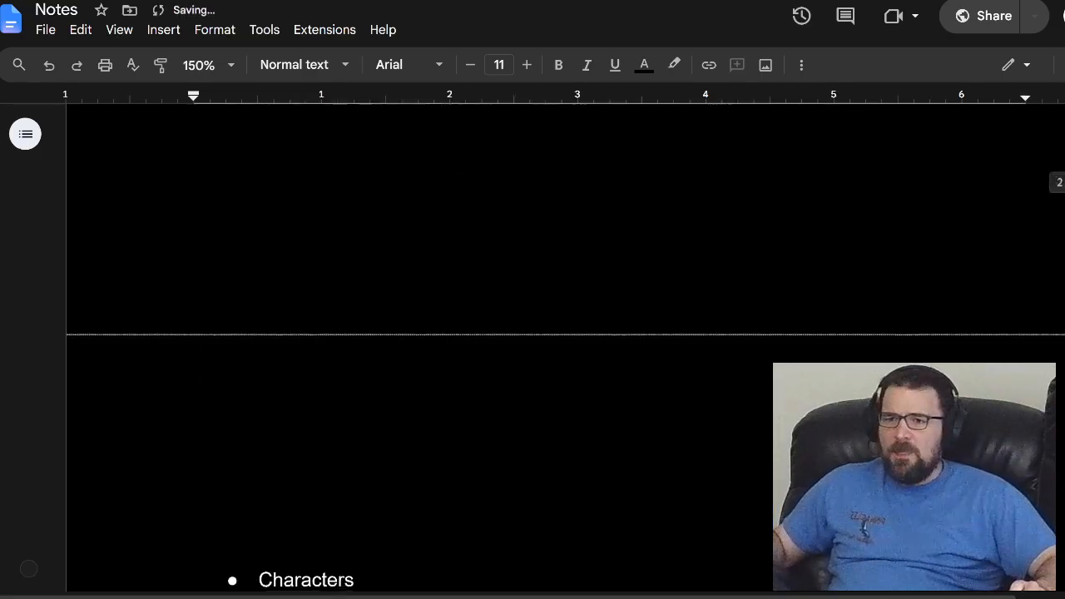
scroll(532, 346, "down", 20)
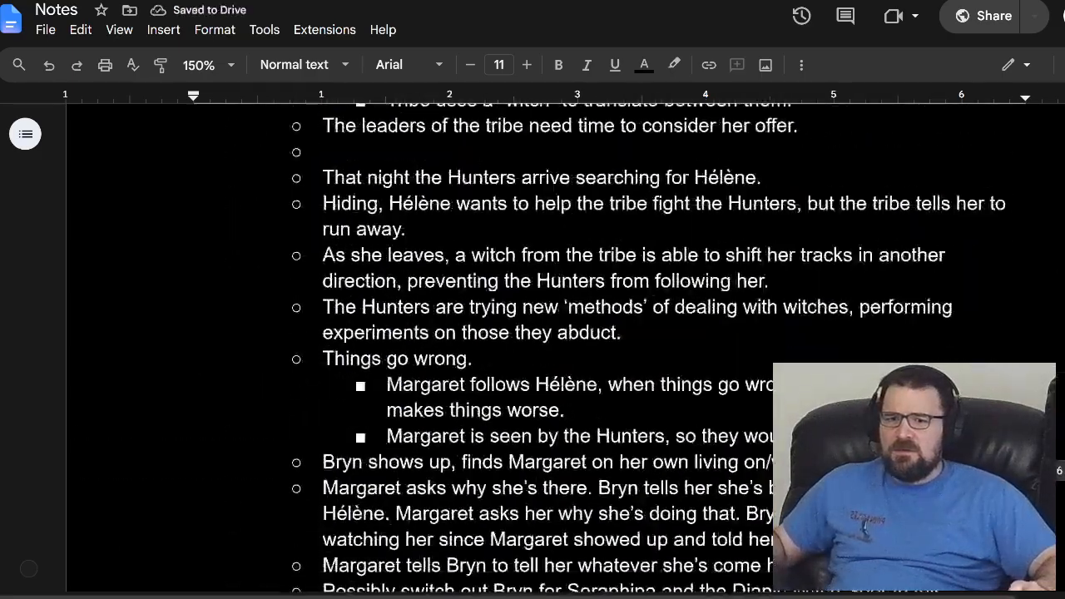
left_click(490, 333)
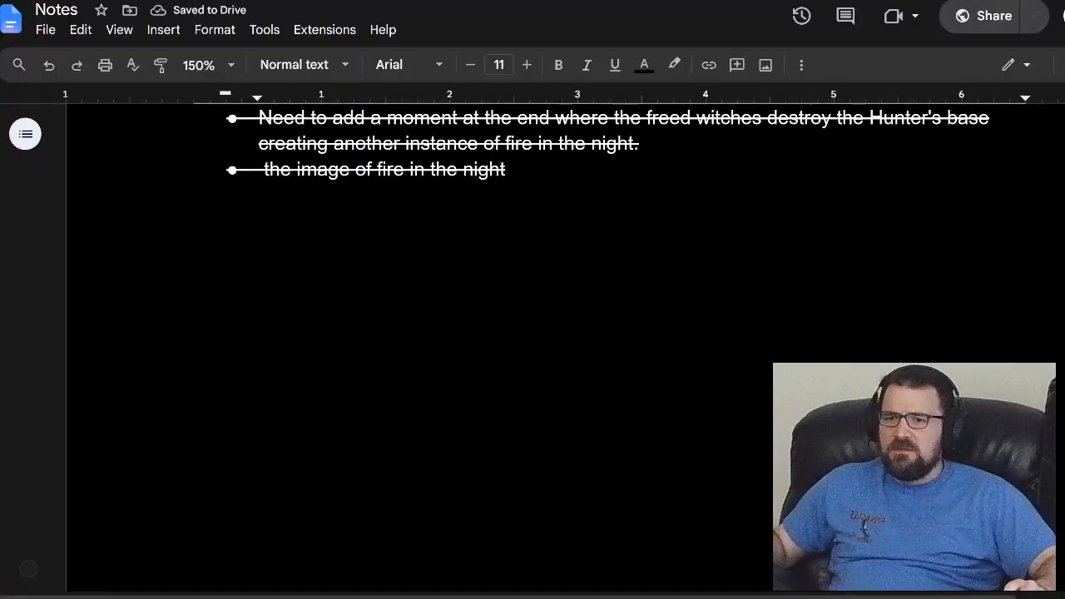
left_click(511, 168)
key("Return")
key("Return")
key("Return")
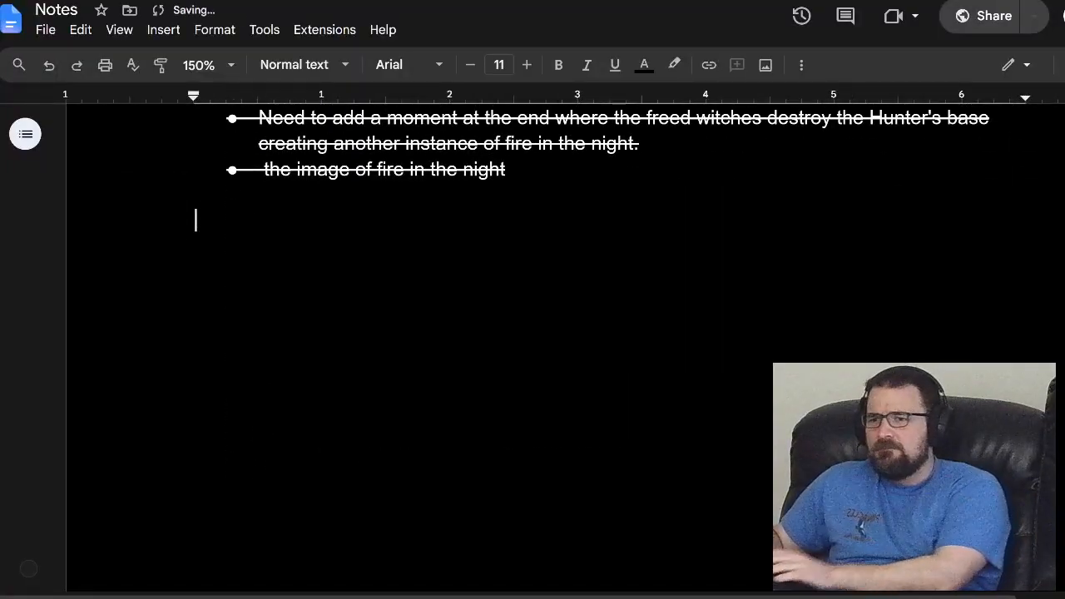
key("ctrl+v")
- Review the remaining notes on how the climactic events change Margaret and Helene and on Margaret's choice to not run away
scroll(533, 346, "up", 20)
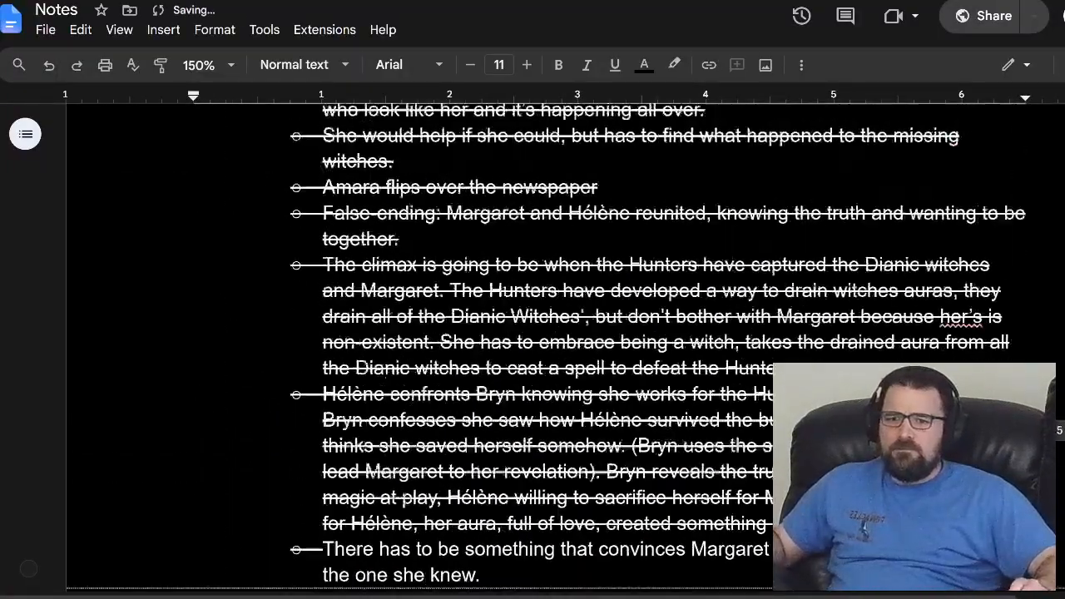
scroll(532, 346, "up", 10)
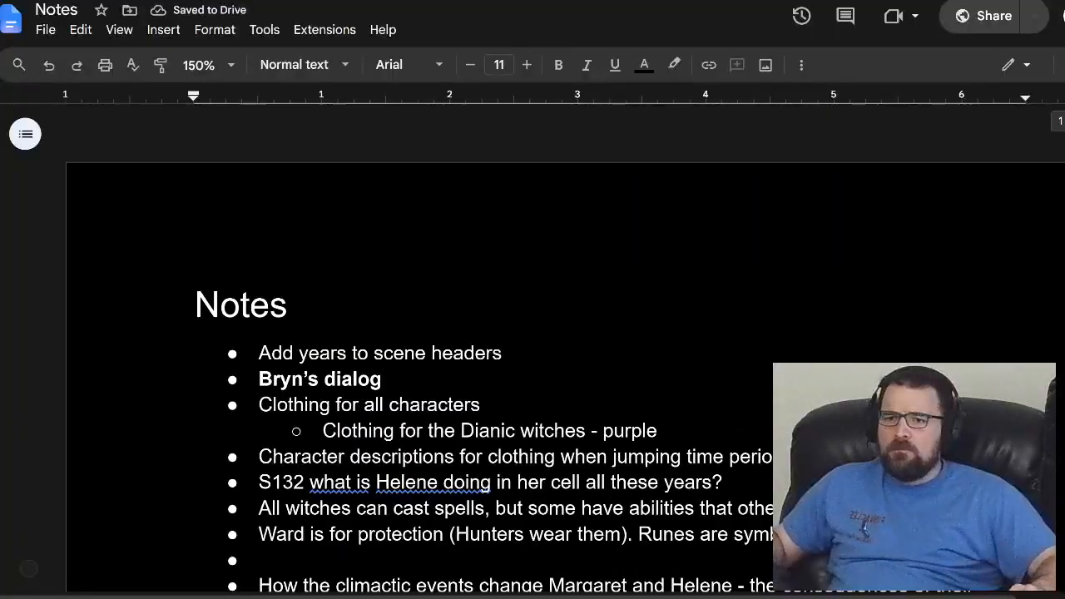
scroll(532, 346, "down", 1)
scroll(532, 347, "down", 1)
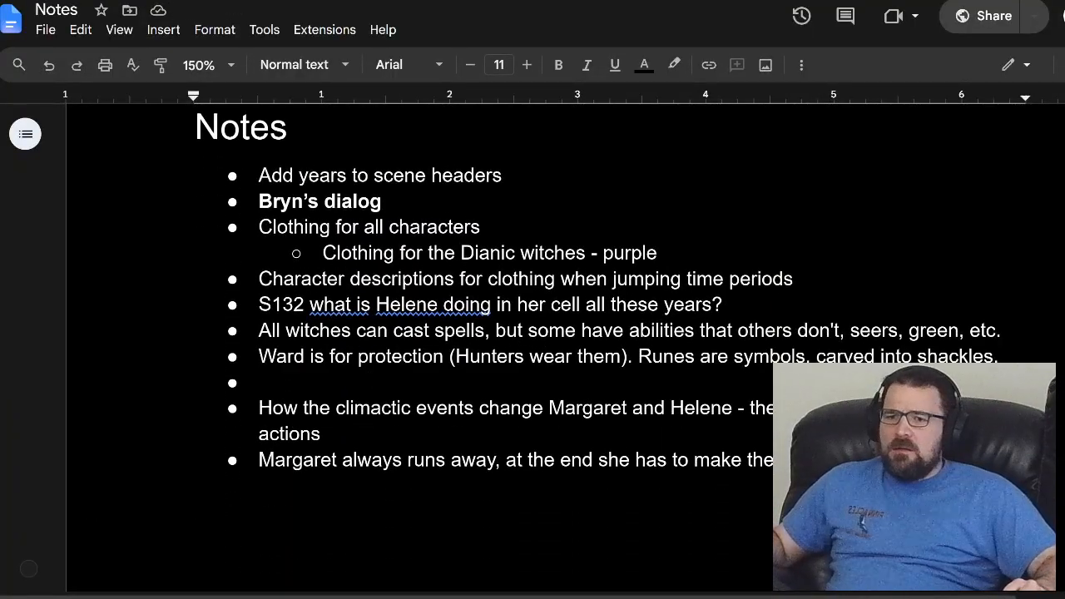
triple_click(545, 408)
double_click(545, 408)
left_click(548, 408)
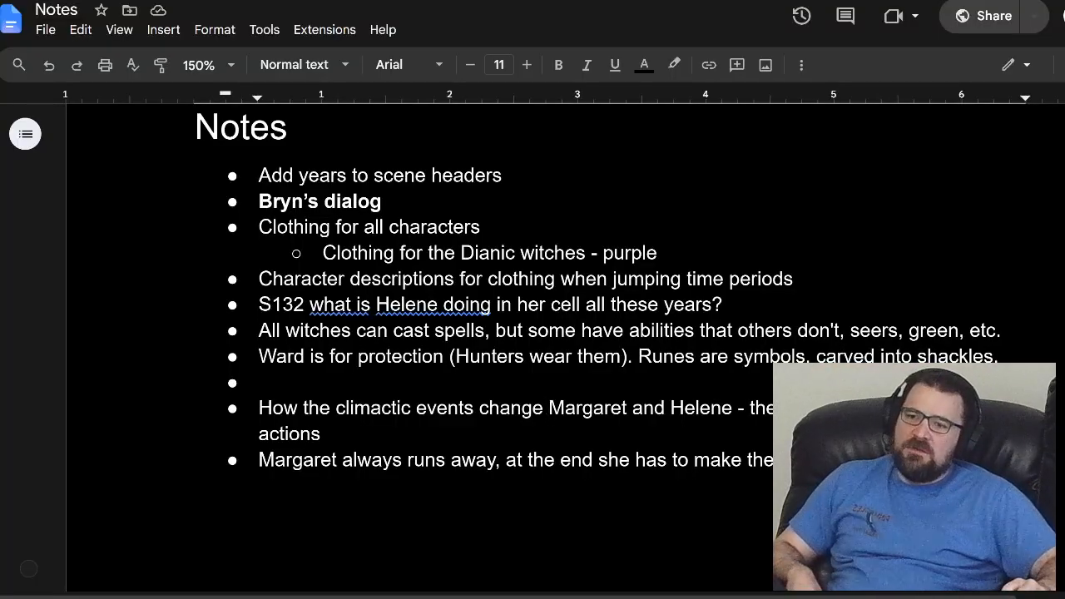
left_click(321, 433)
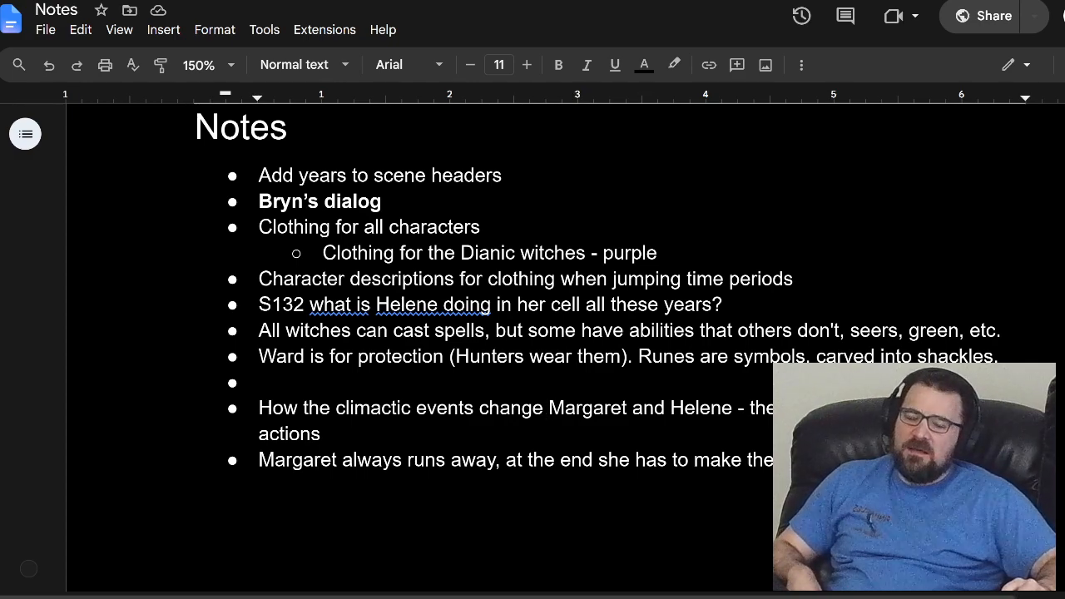
triple_click(374, 460)
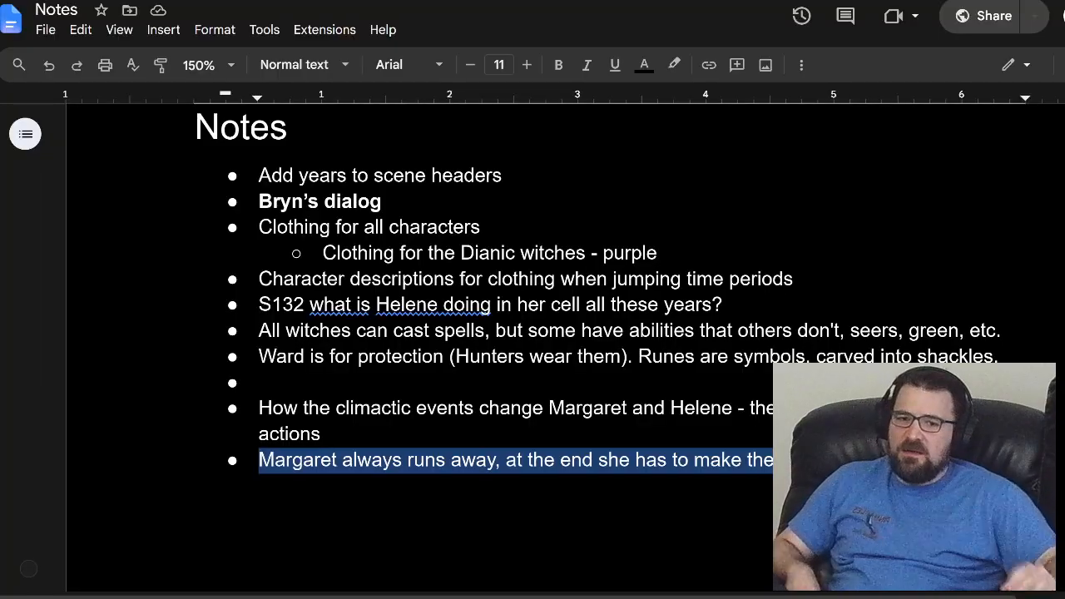
- Switch back to the screenplay and reread the climax backward from scene 163 to Bryn's release of Margaret's shackles before scene 151
key("alt+Tab")
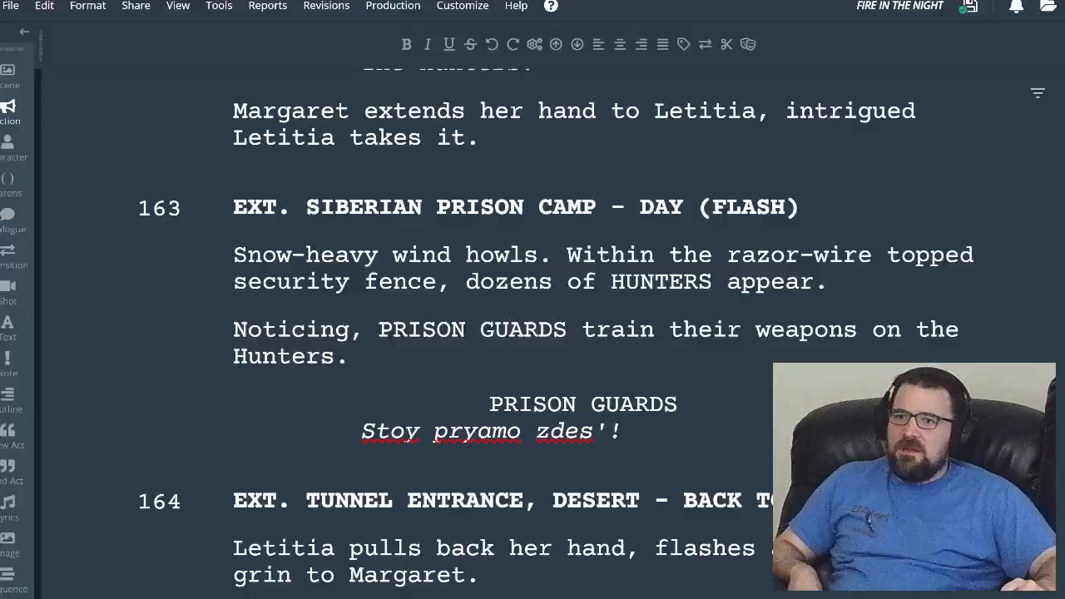
scroll(532, 333, "up", 20)
scroll(532, 333, "up", 1)
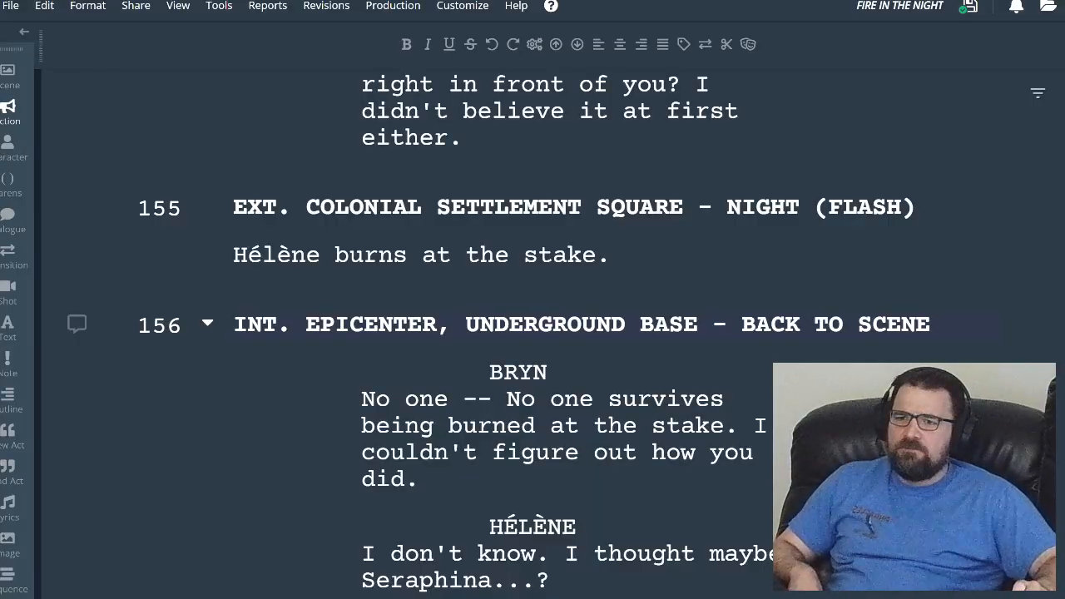
scroll(533, 333, "up", 15)
scroll(532, 333, "up", 20)
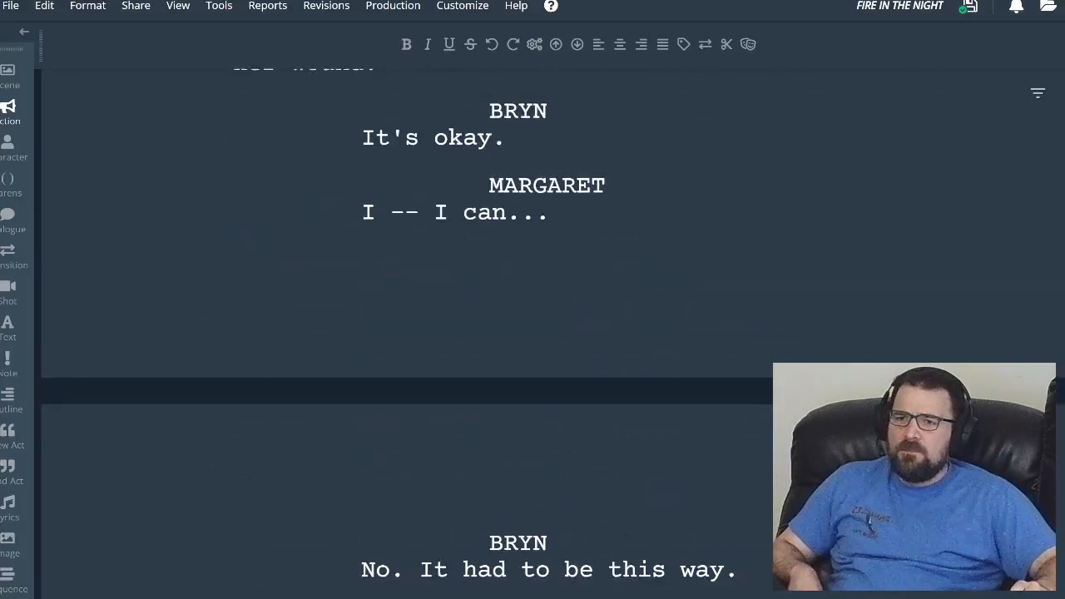
scroll(532, 333, "up", 5)
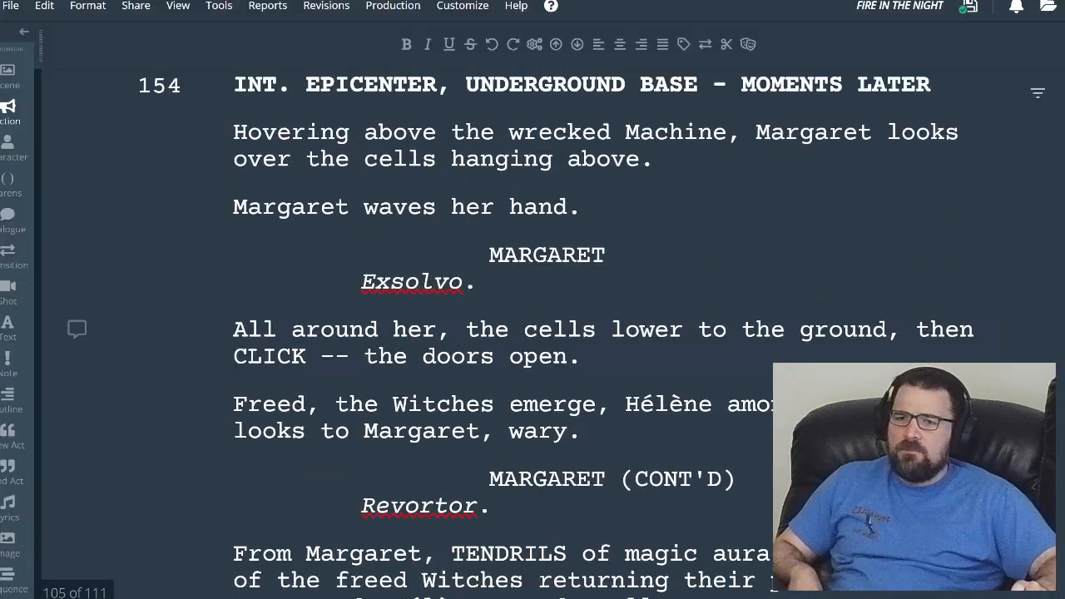
scroll(532, 333, "up", 12)
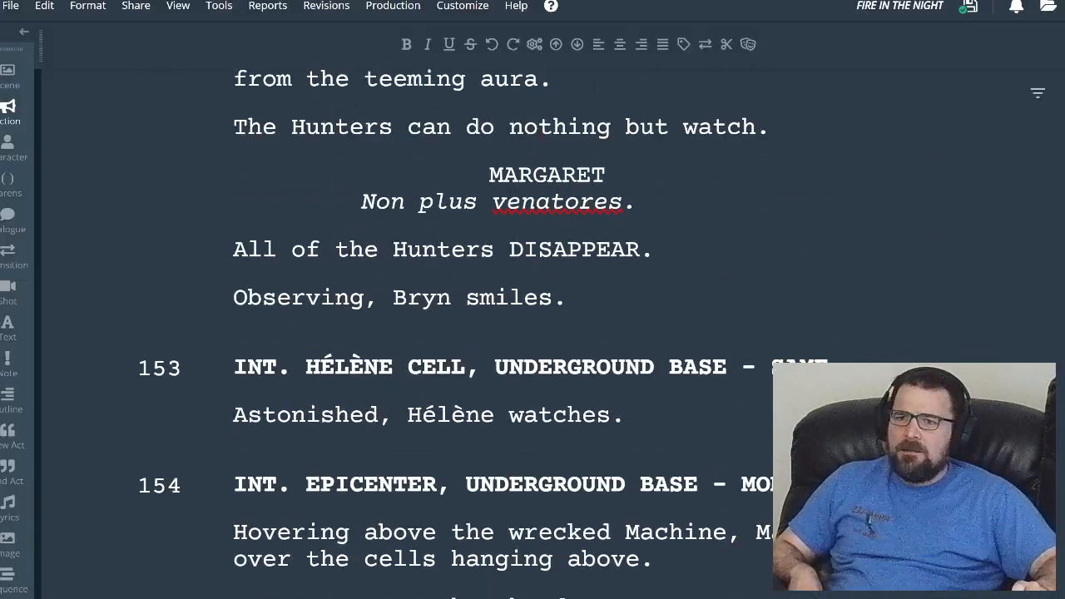
scroll(532, 332, "up", 5)
scroll(532, 332, "up", 5)
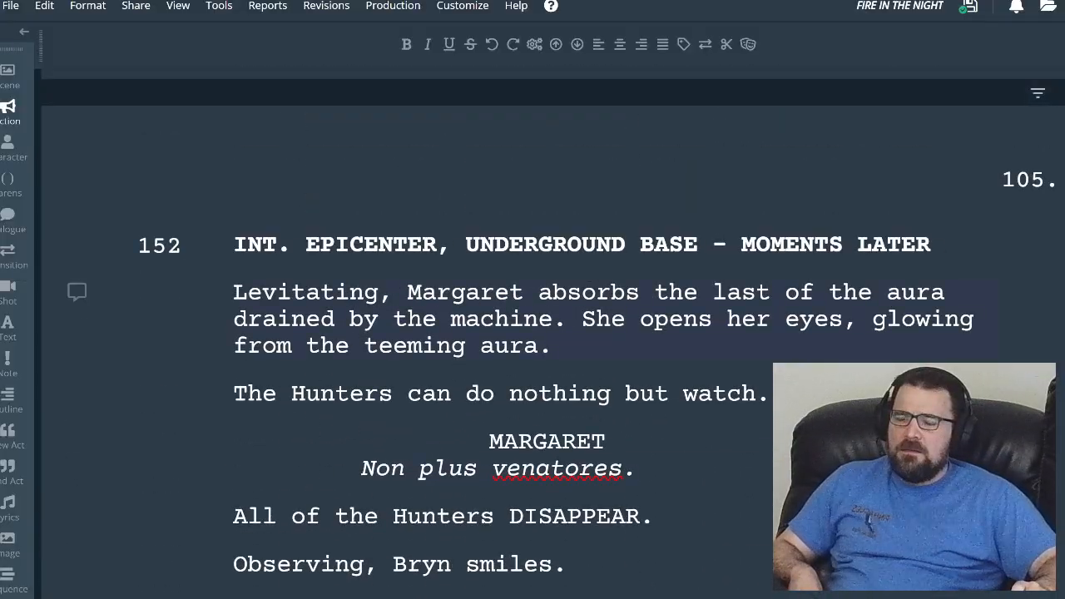
scroll(532, 333, "up", 5)
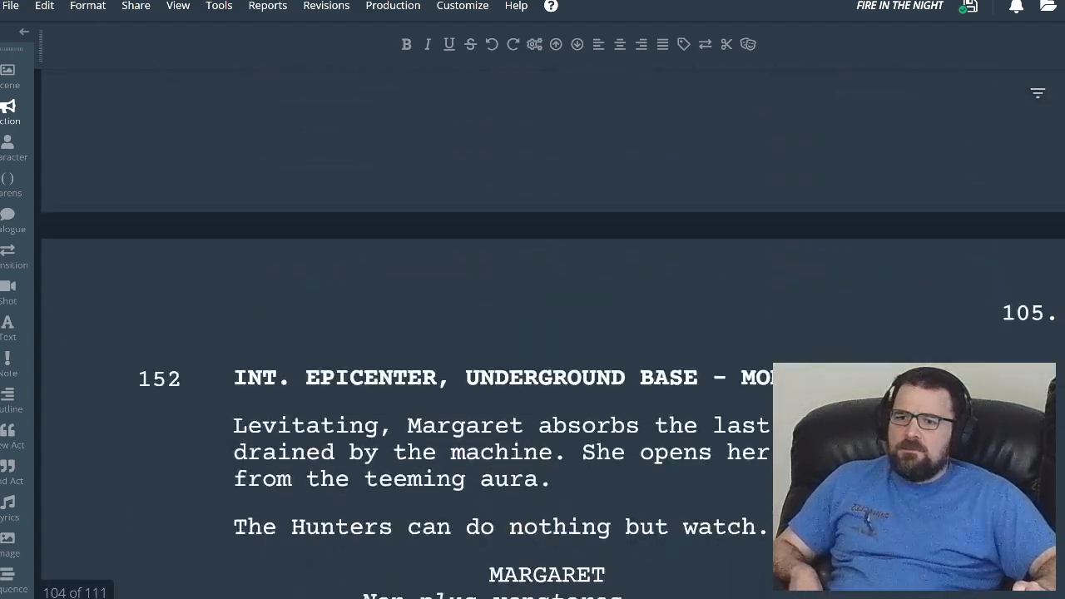
scroll(532, 333, "down", 5)
scroll(532, 333, "up", 5)
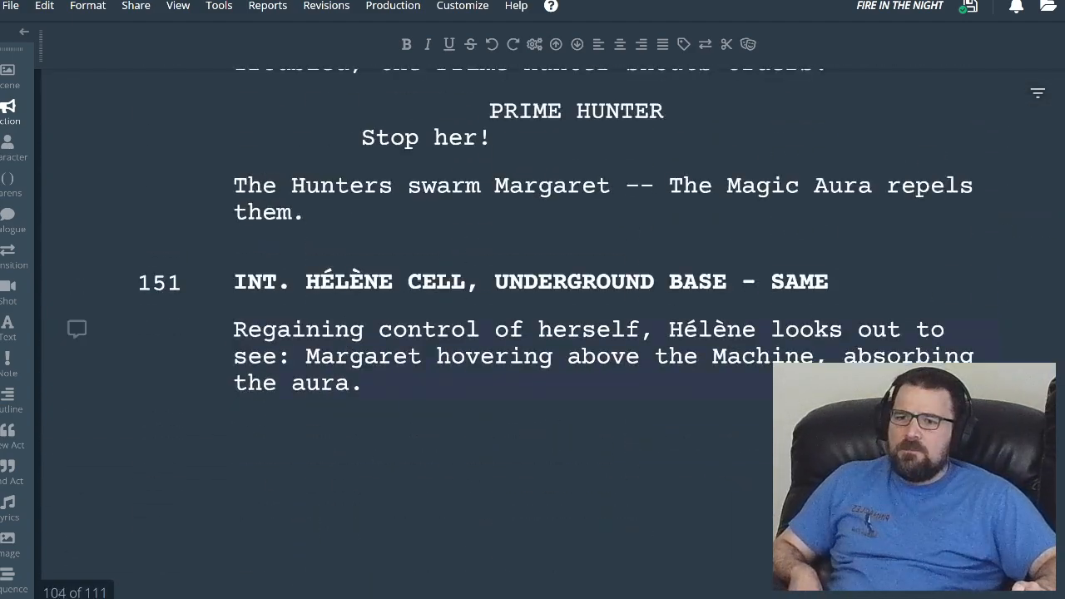
scroll(532, 333, "up", 5)
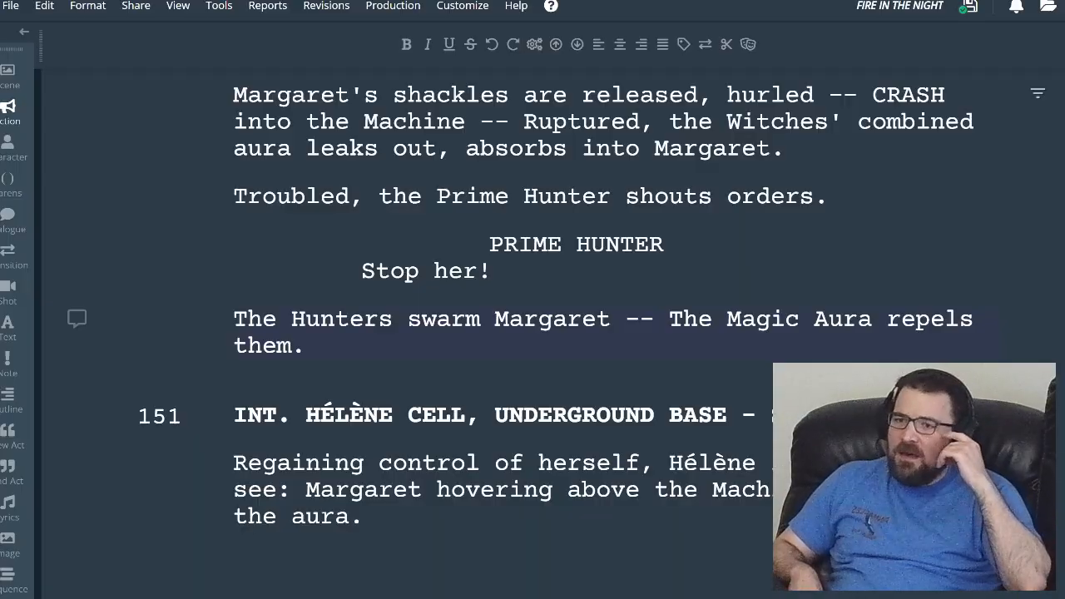
scroll(377, 188, "up", 5)
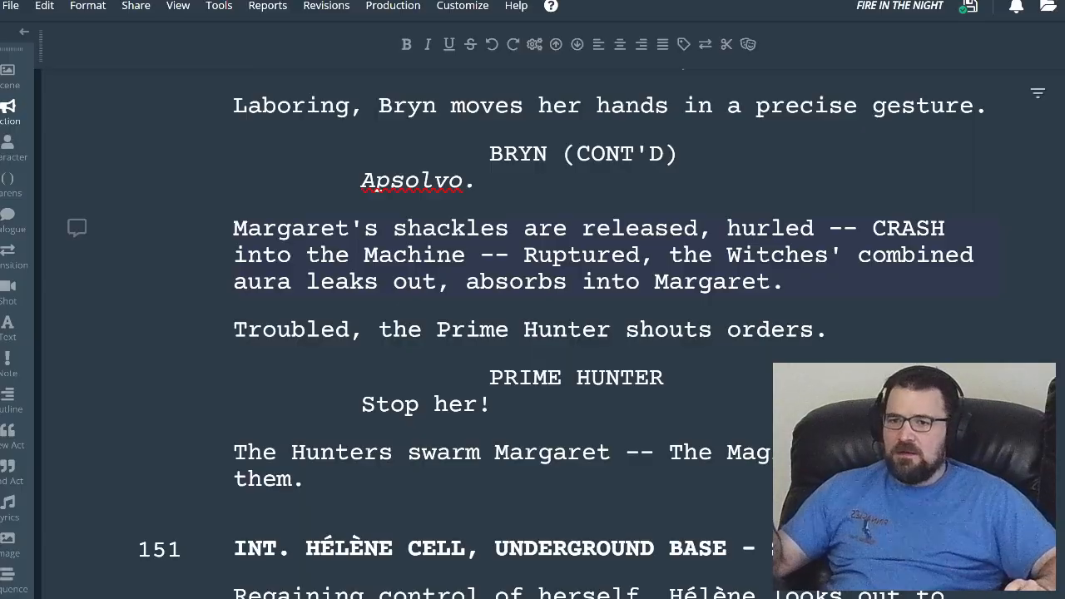
- Reread scenes 151 and 152, checking how Hélène sees Margaret absorb the aura and how Margaret makes the Hunters disappear
scroll(377, 188, "down", 6)
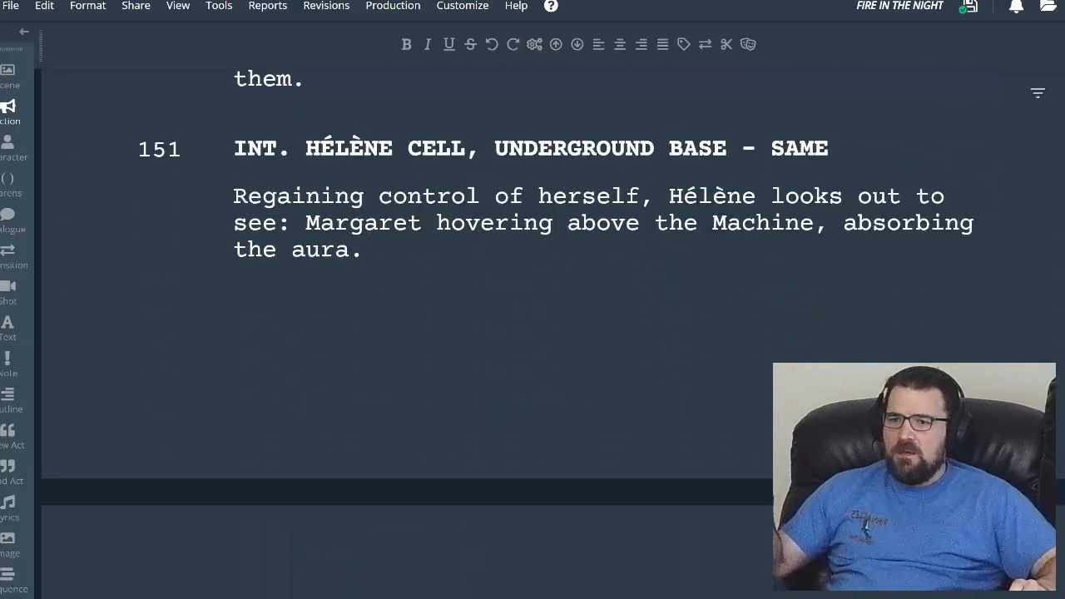
scroll(553, 333, "down", 3)
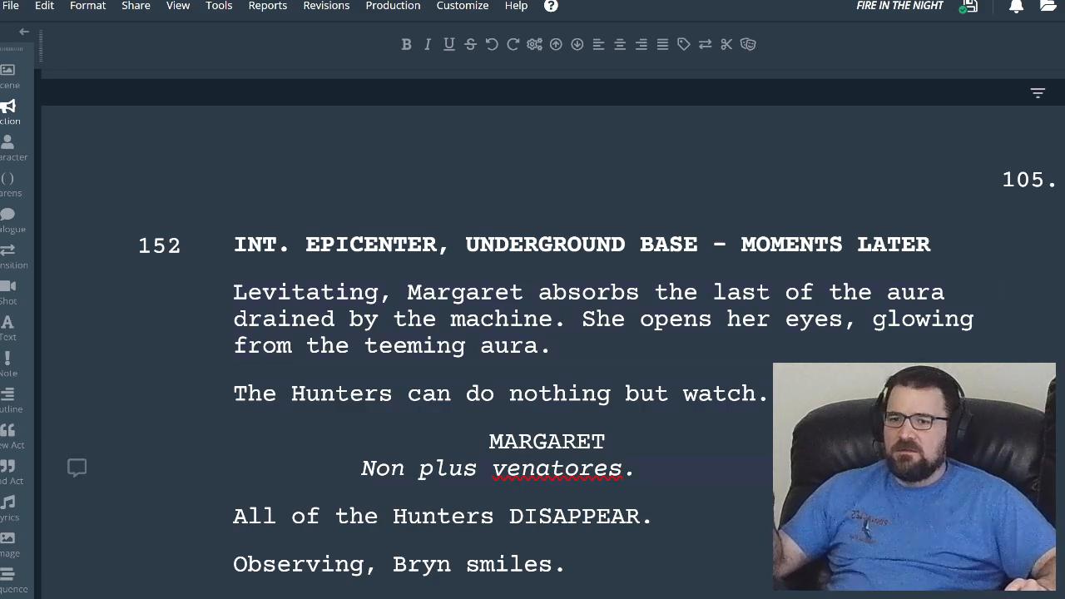
scroll(532, 332, "down", 2)
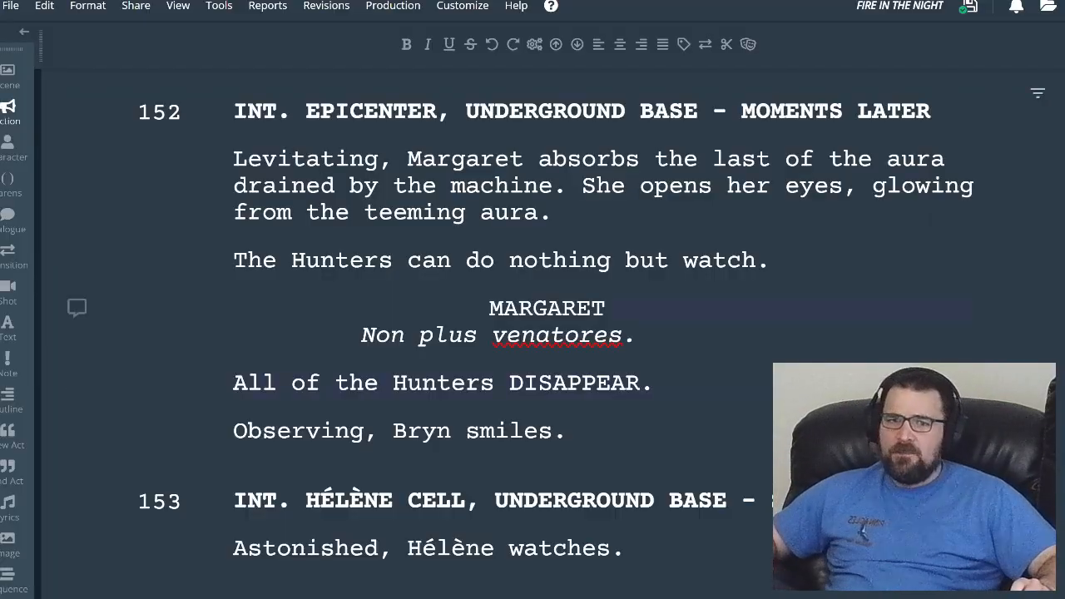
scroll(533, 333, "up", 3)
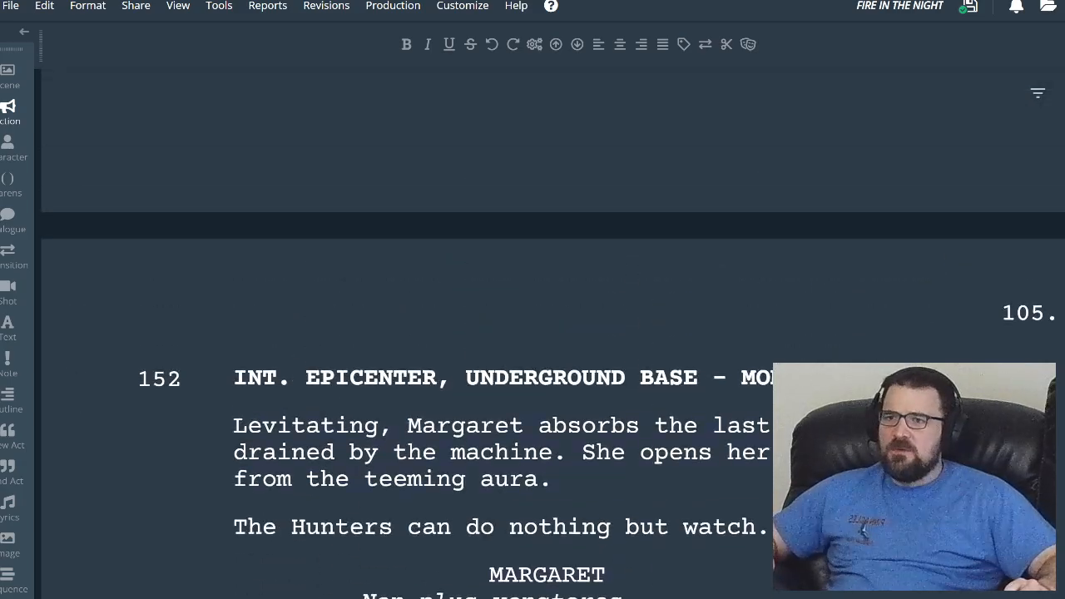
- Switch to the notes document, add an empty bullet at the end, and move the climactic-events note below the "Margaret always runs away" note
key("alt+Tab")
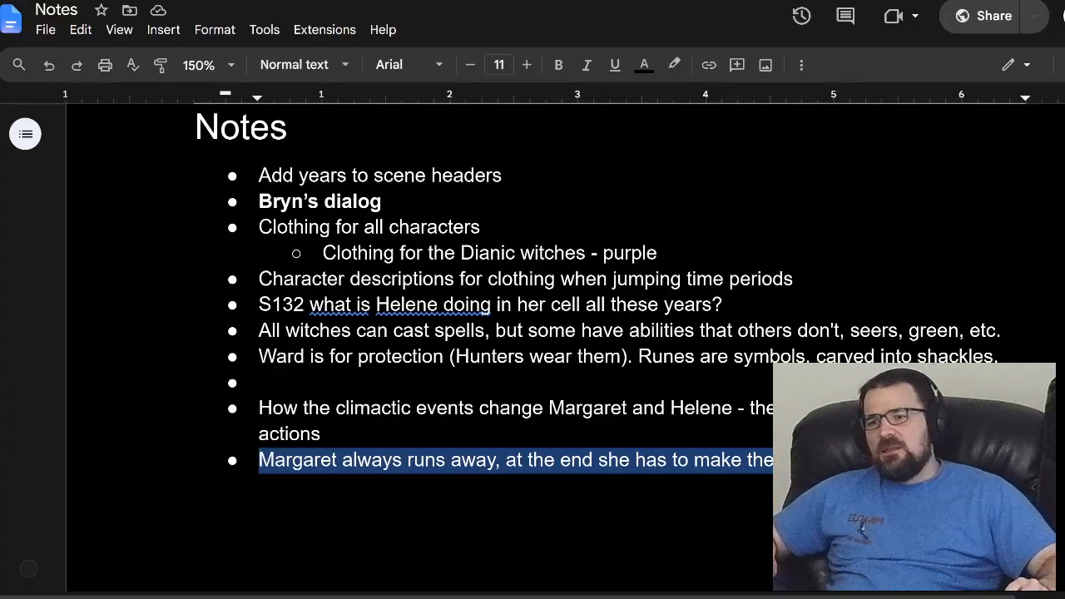
left_click(907, 462)
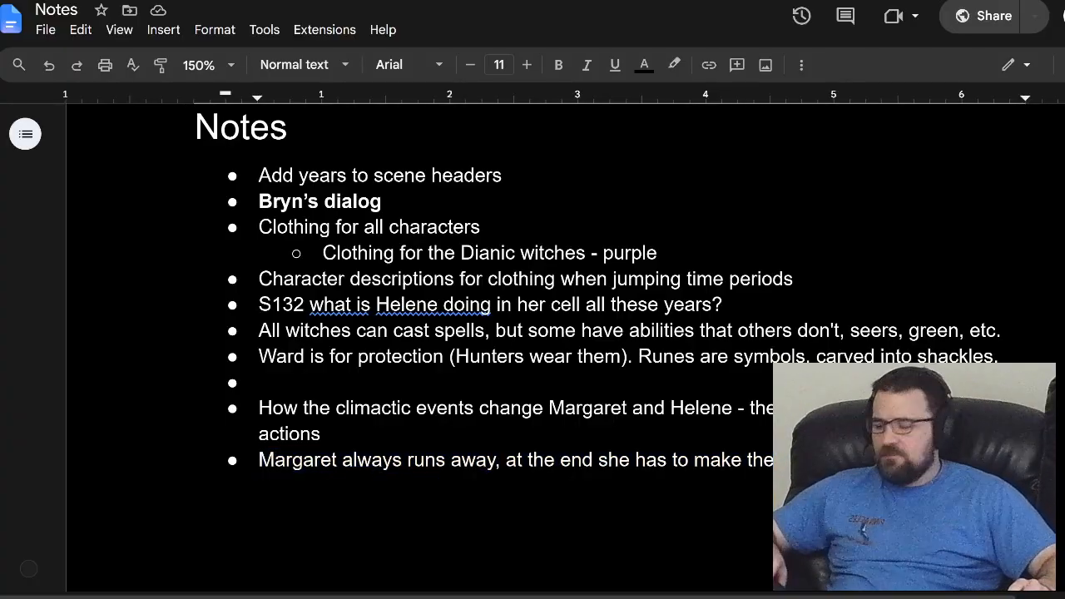
key("Return")
triple_click(298, 408)
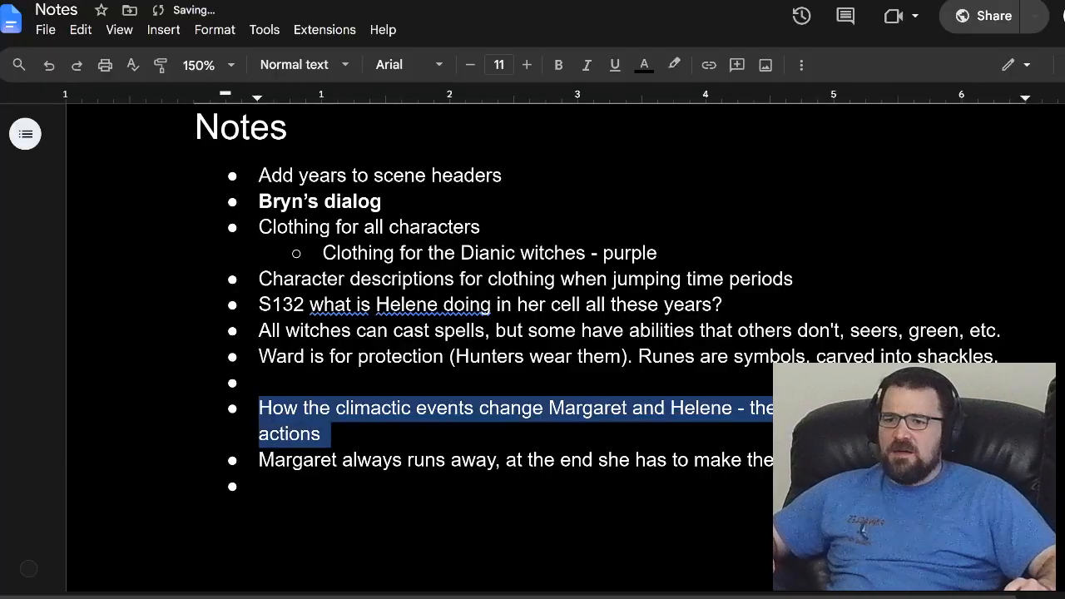
key("ctrl+shift+Down")
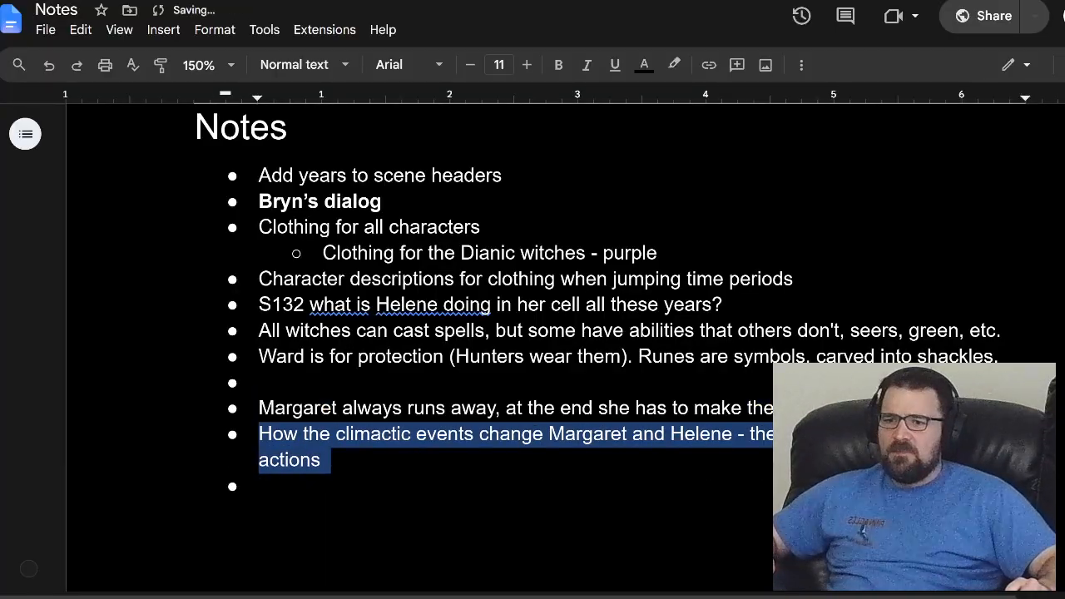
left_click(369, 433)
left_click_drag(336, 434, 416, 434)
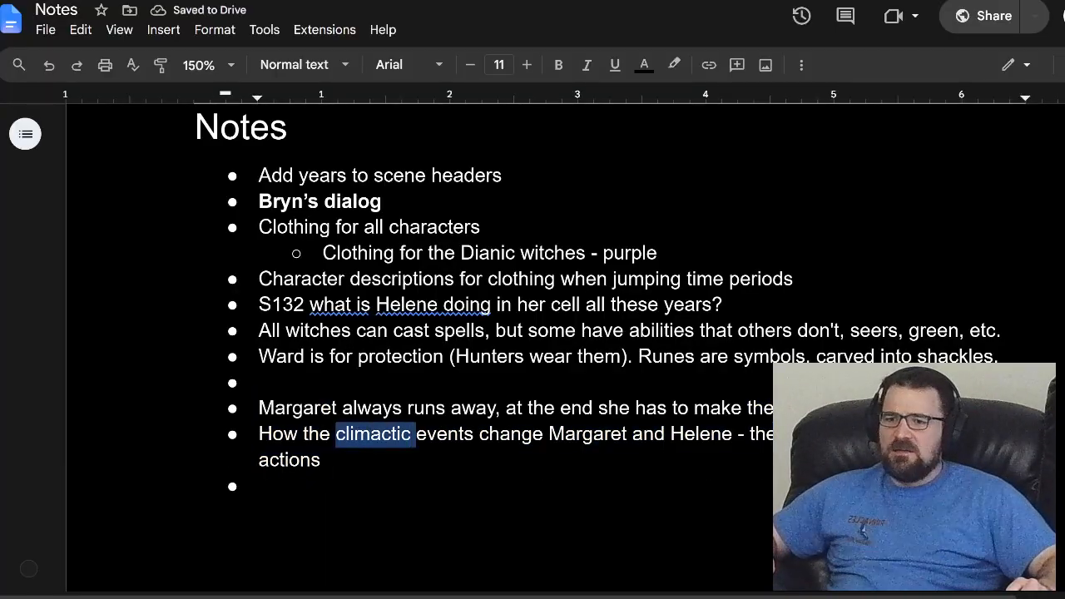
left_click(371, 434)
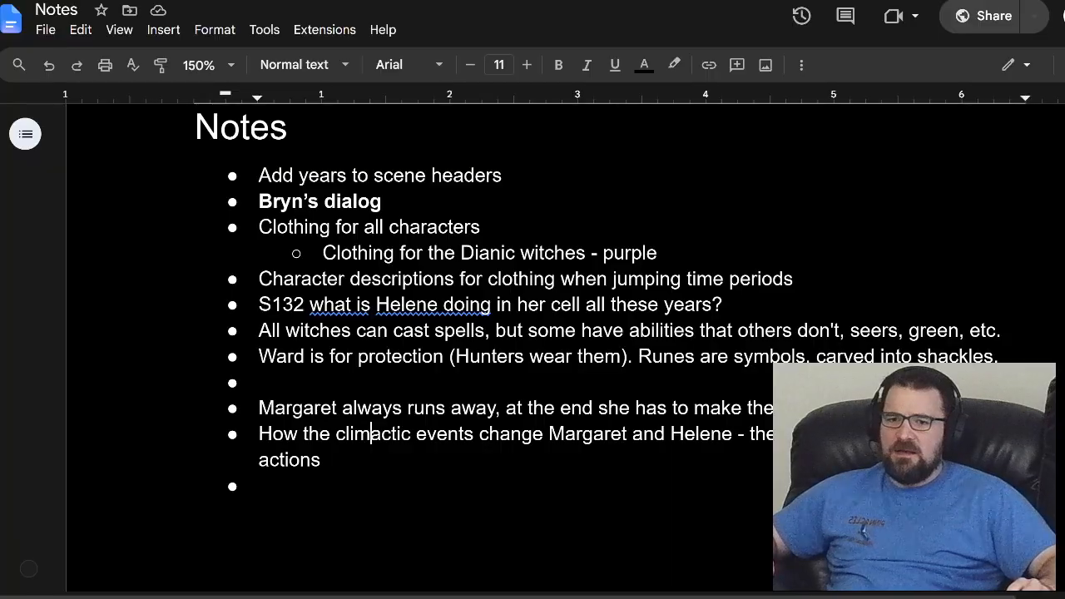
- Split "the consequences of their actions" into a sub-bullet under the climactic-events note and remove the trailing dash after "Helene"
left_click_drag(749, 434, 757, 485)
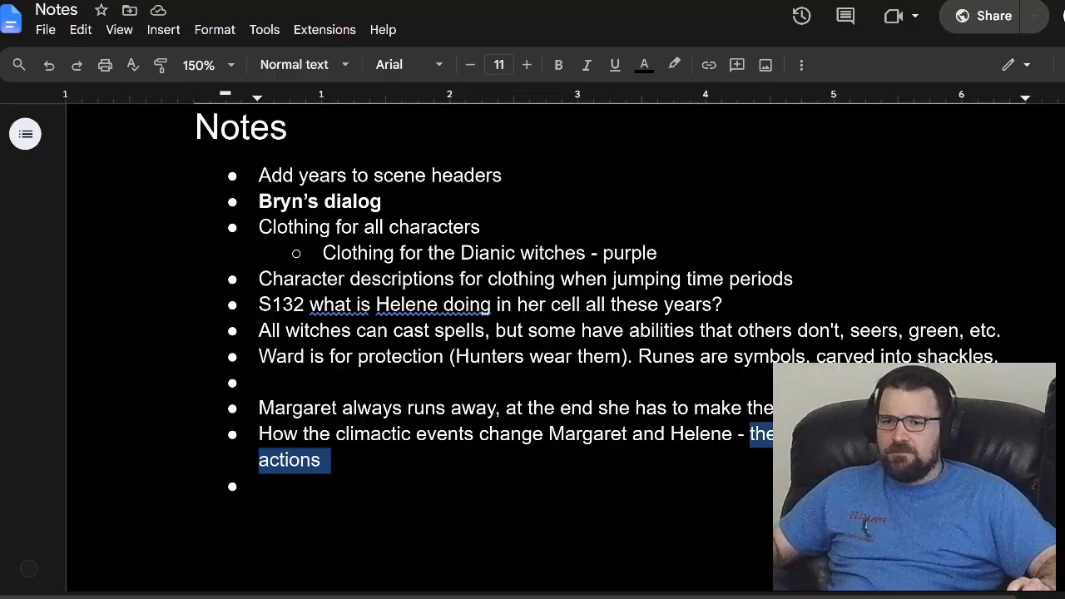
key("Left")
key("Return")
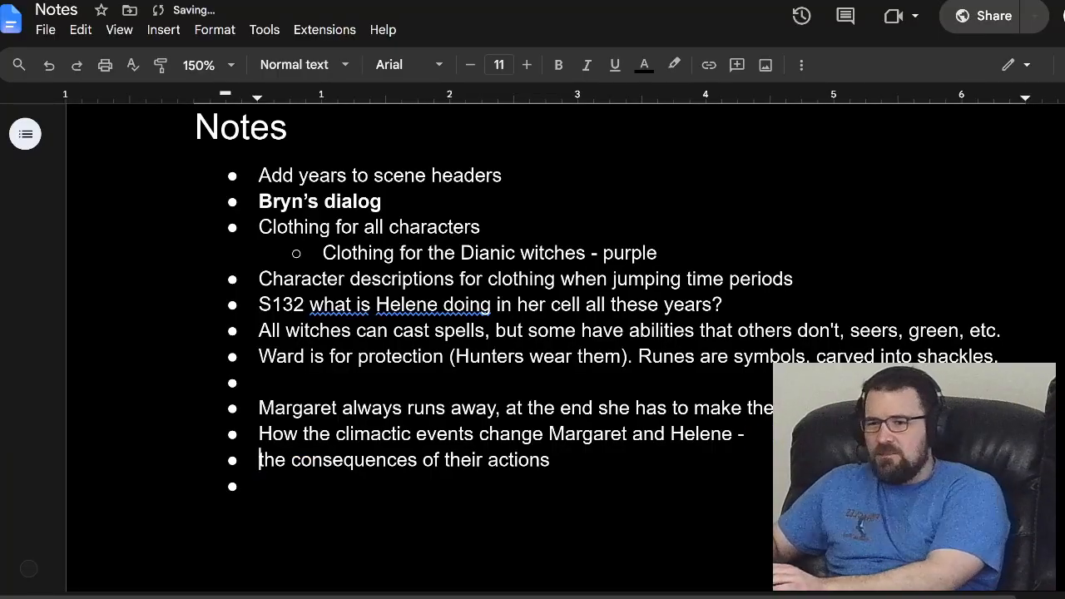
key("Tab")
key("Left")
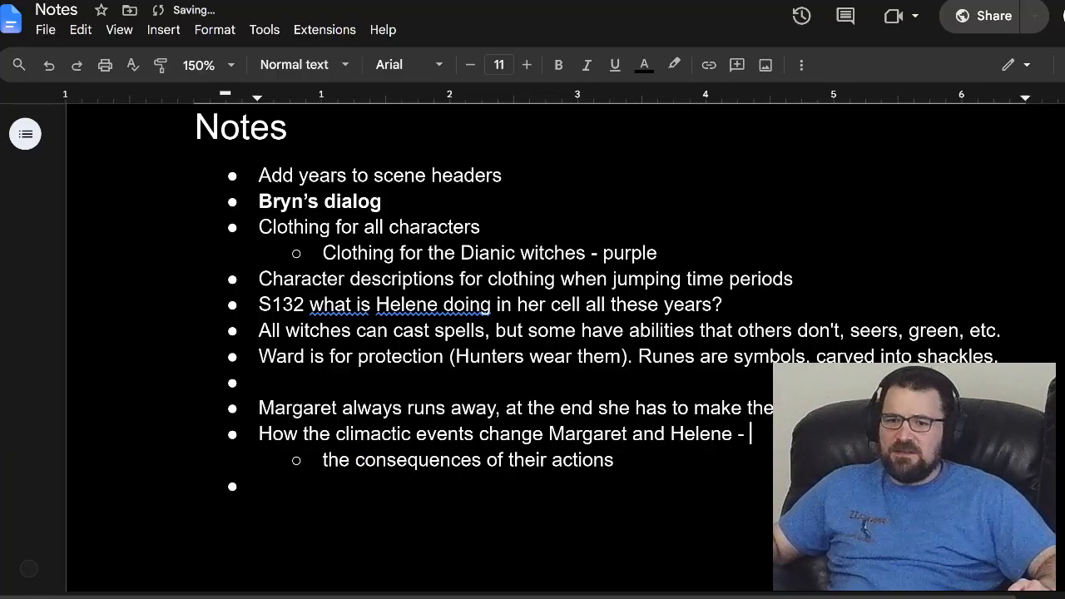
key("BackSpace")
key("BackSpace")
key("BackSpace")
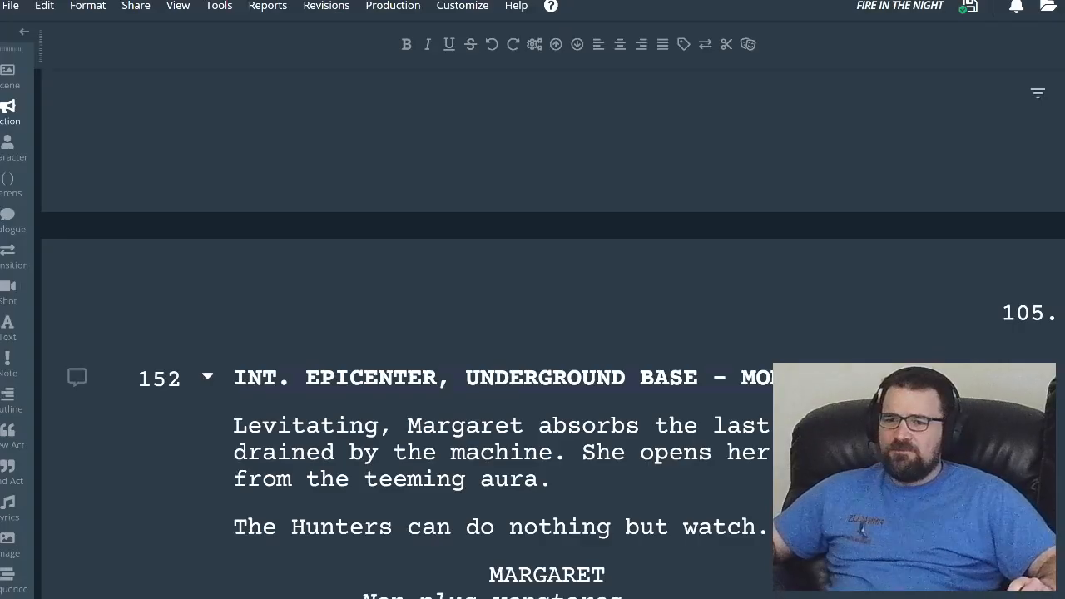
- Switch back to the screenplay and reread scenes 149 to 152 against the notes on Margaret and Hélène
scroll(532, 333, "up", 6)
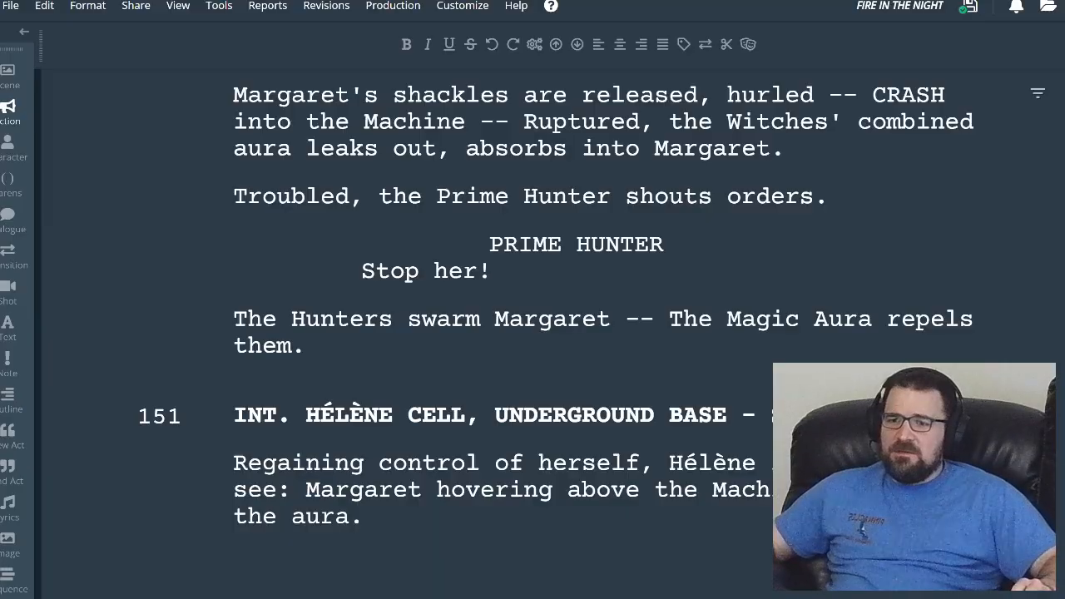
scroll(377, 587, "up", 8)
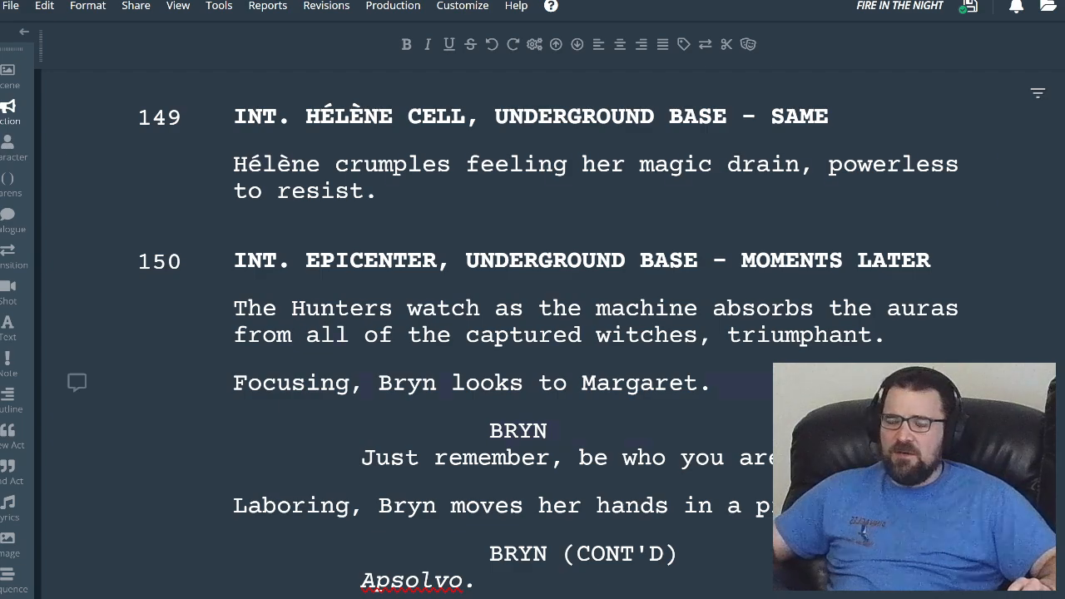
scroll(532, 333, "down", 2)
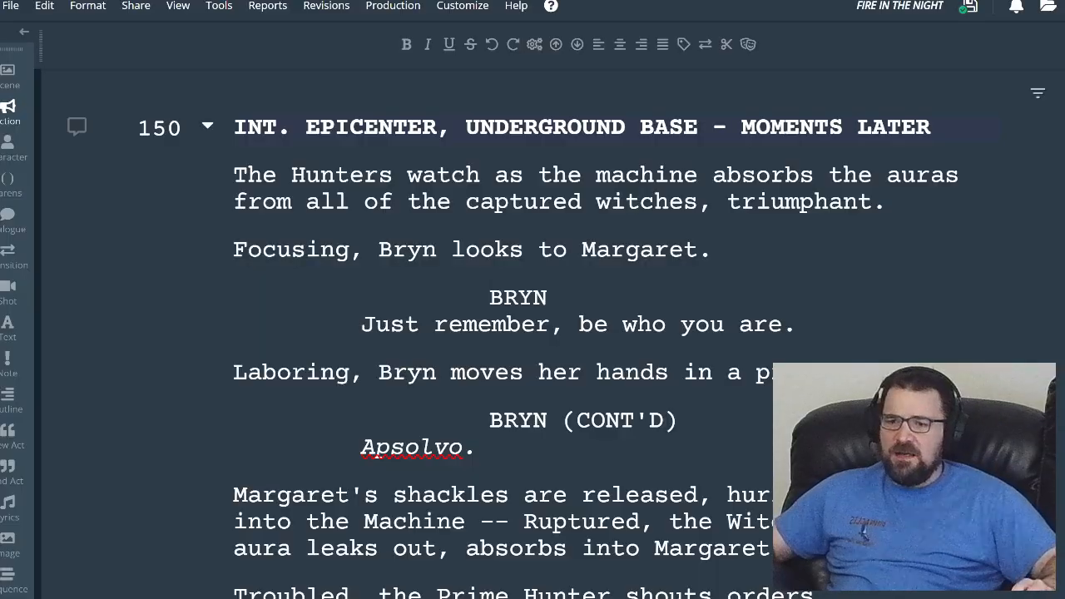
scroll(533, 332, "down", 4)
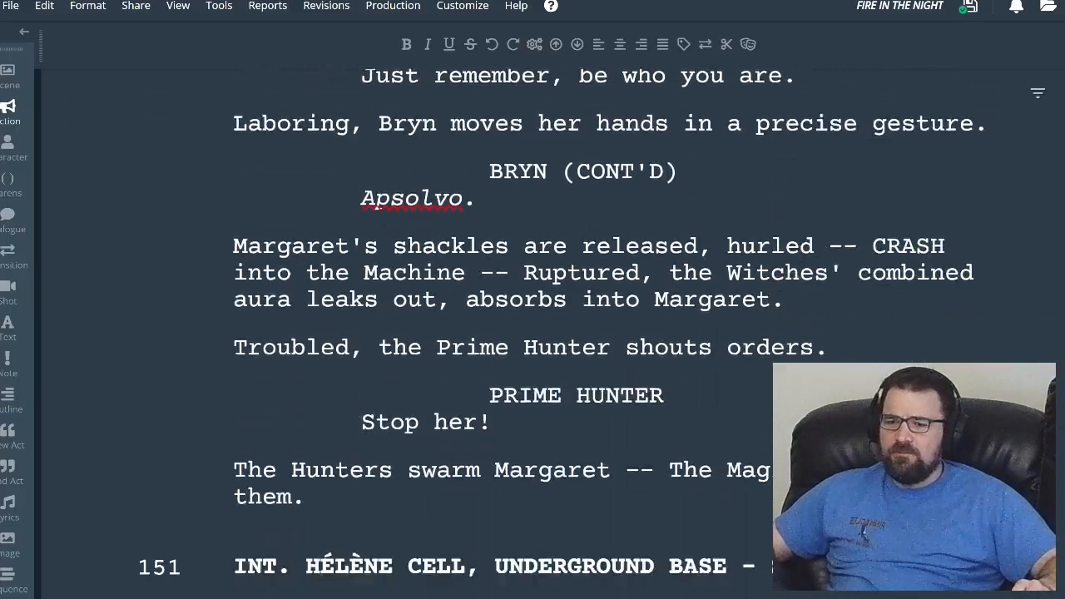
scroll(377, 188, "down", 2)
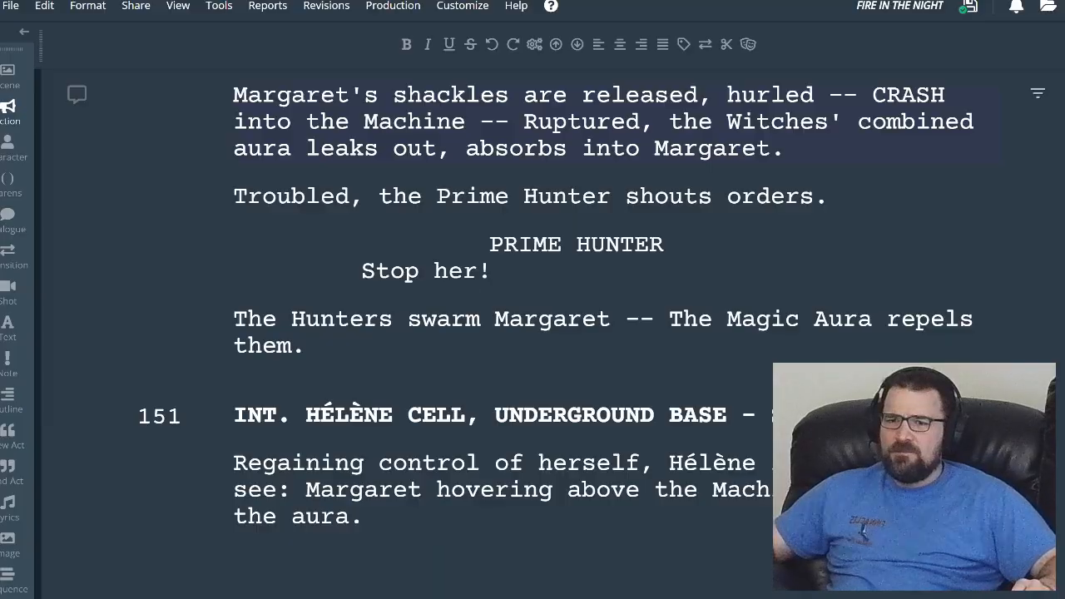
scroll(532, 332, "down", 2)
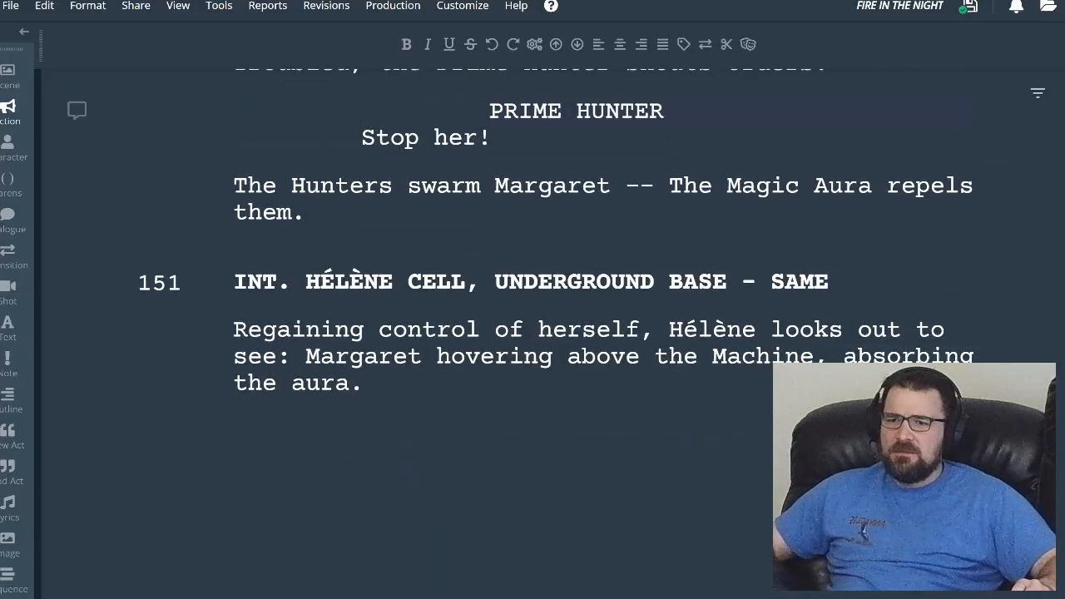
scroll(532, 333, "down", 4)
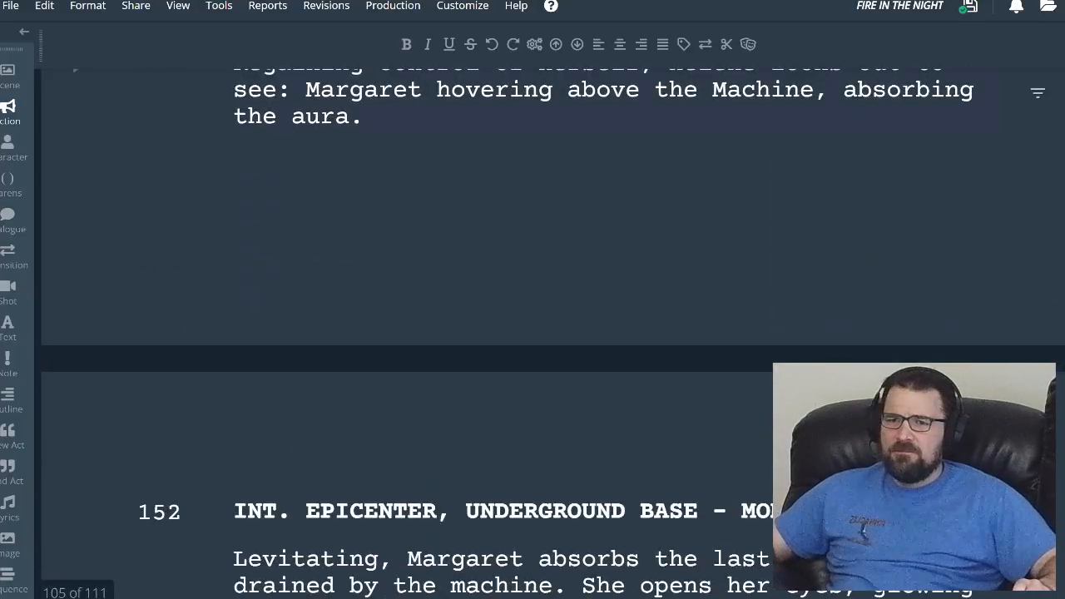
scroll(532, 333, "down", 4)
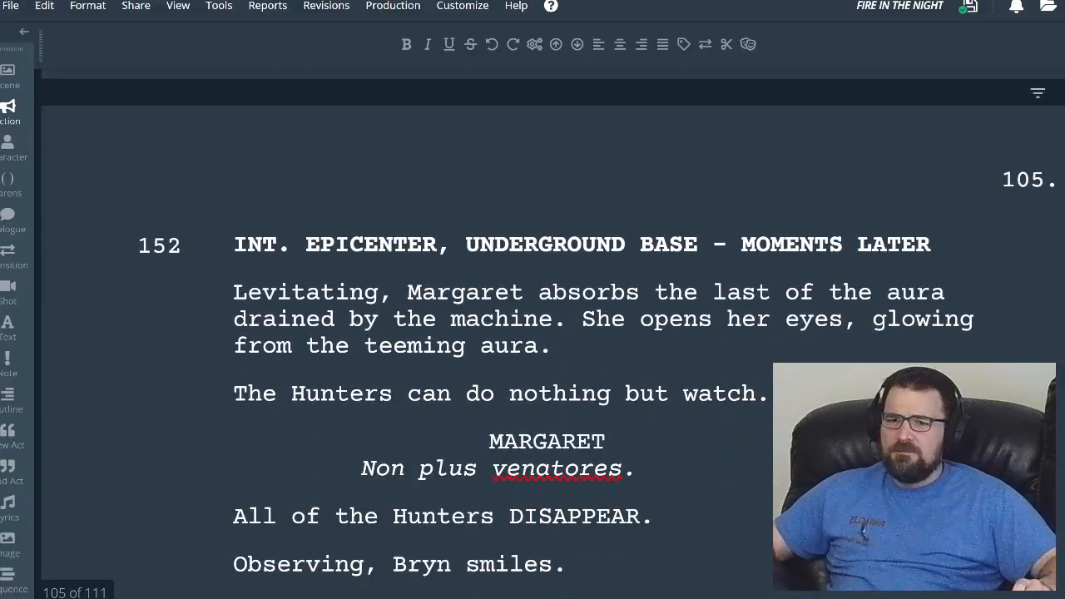
scroll(533, 332, "down", 2)
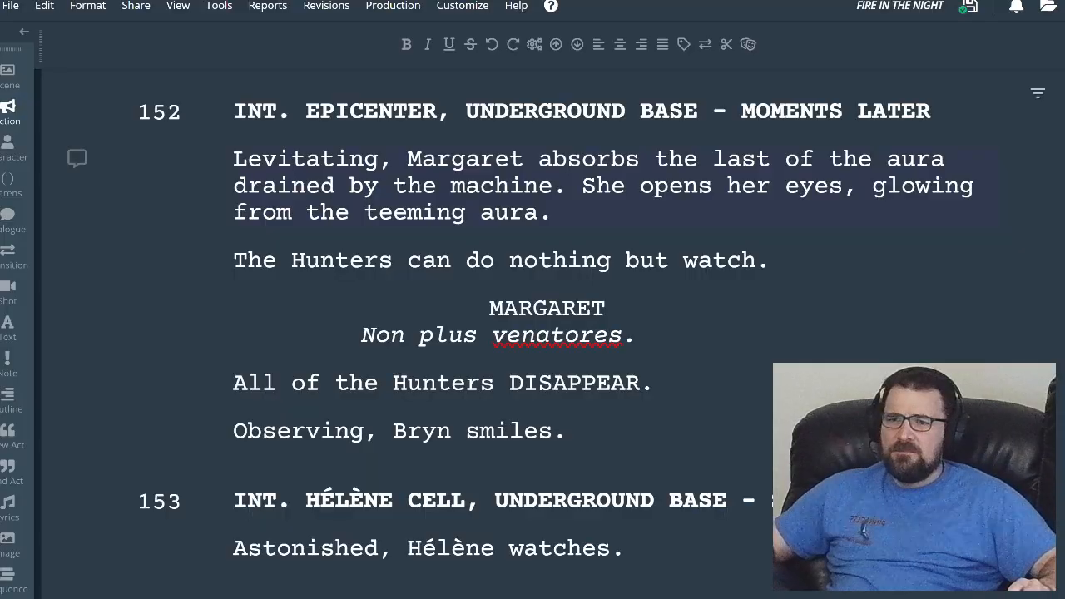
- Merge scene 152's first two sentences into "Levitating, absorbing the last of the aura drained by the machine, Margaret opens her eyes, glowing from the teeming aura."
left_click(407, 160)
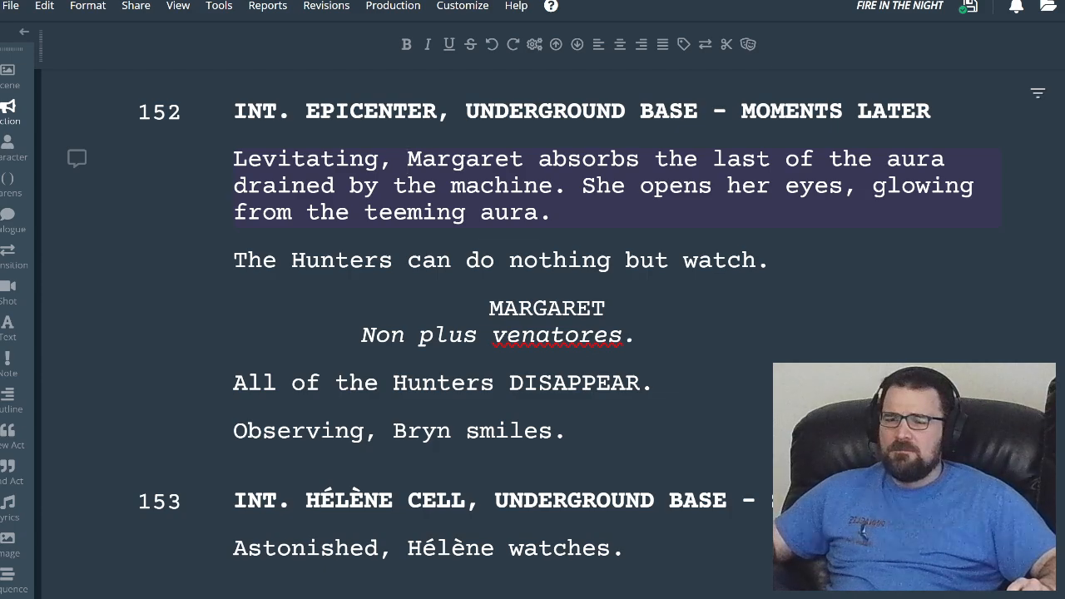
key("ctrl+shift+Right")
key("ctrl+shift+Right")
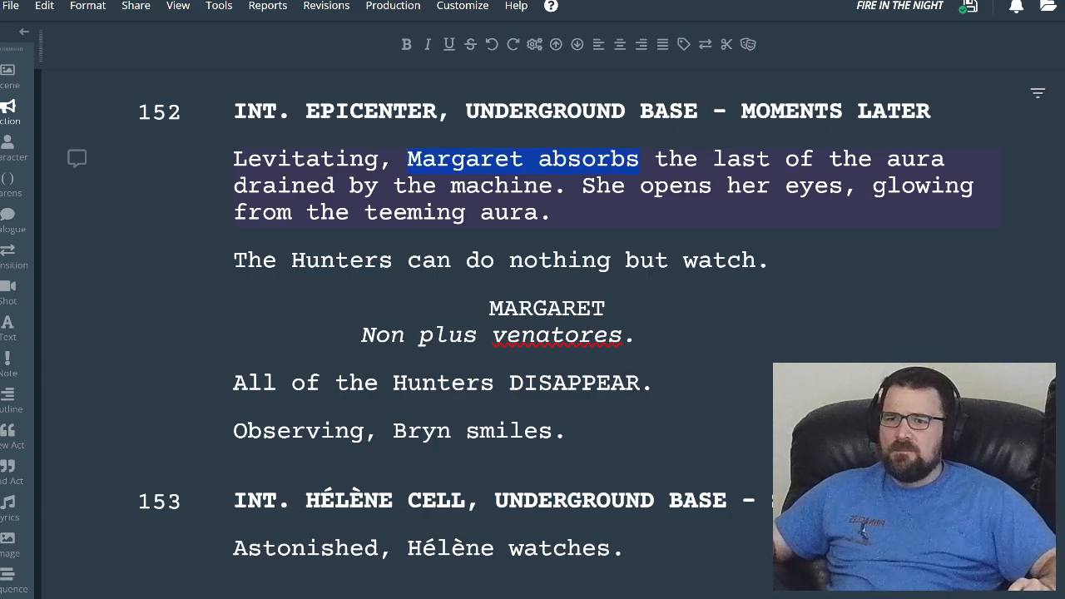
type("absorbing")
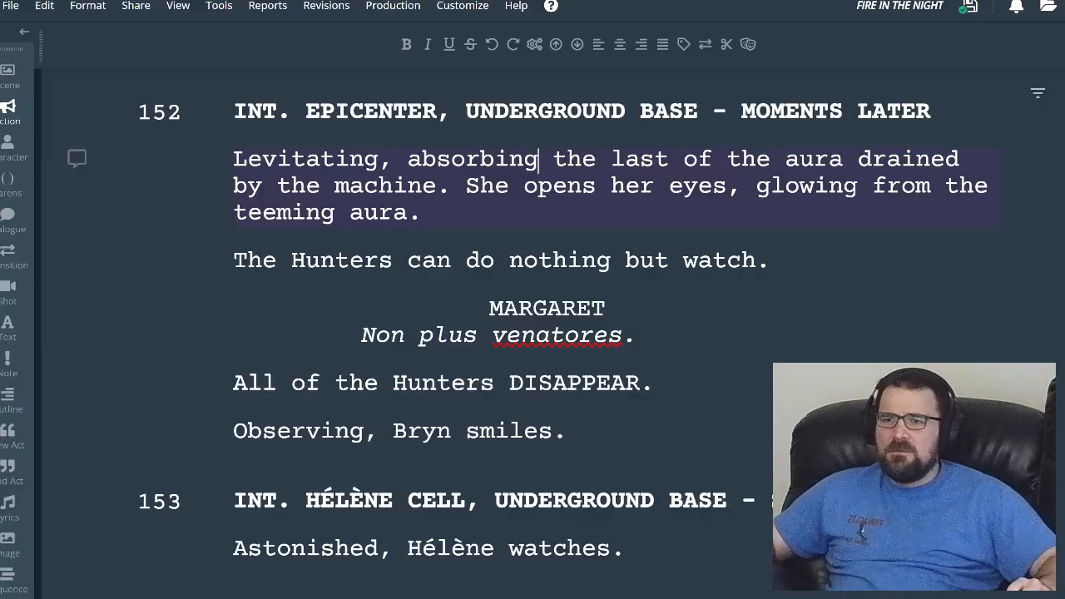
left_click_drag(438, 187, 465, 186)
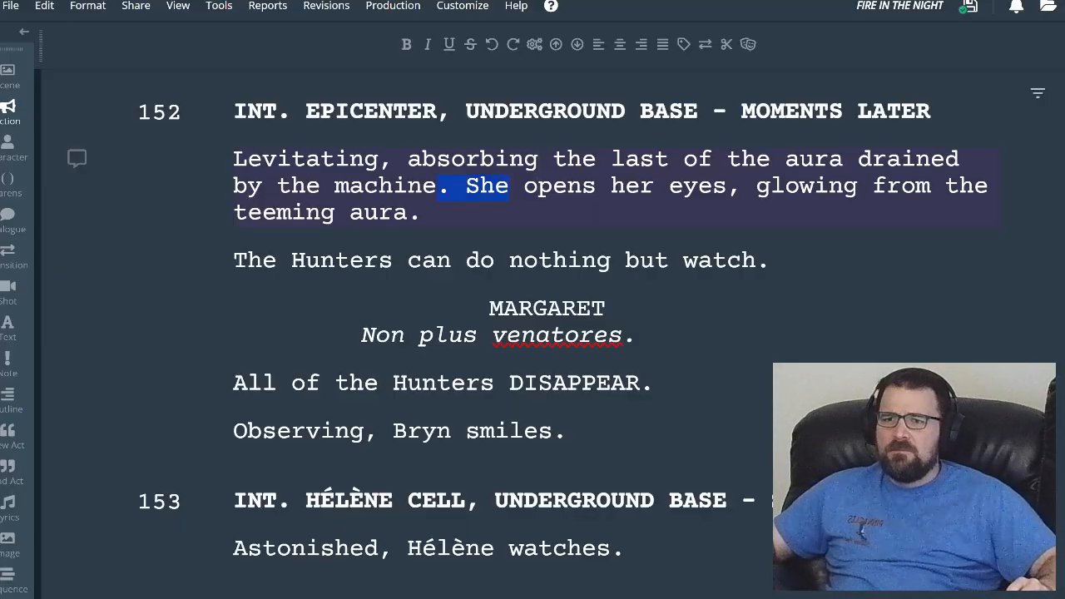
type(", Marga")
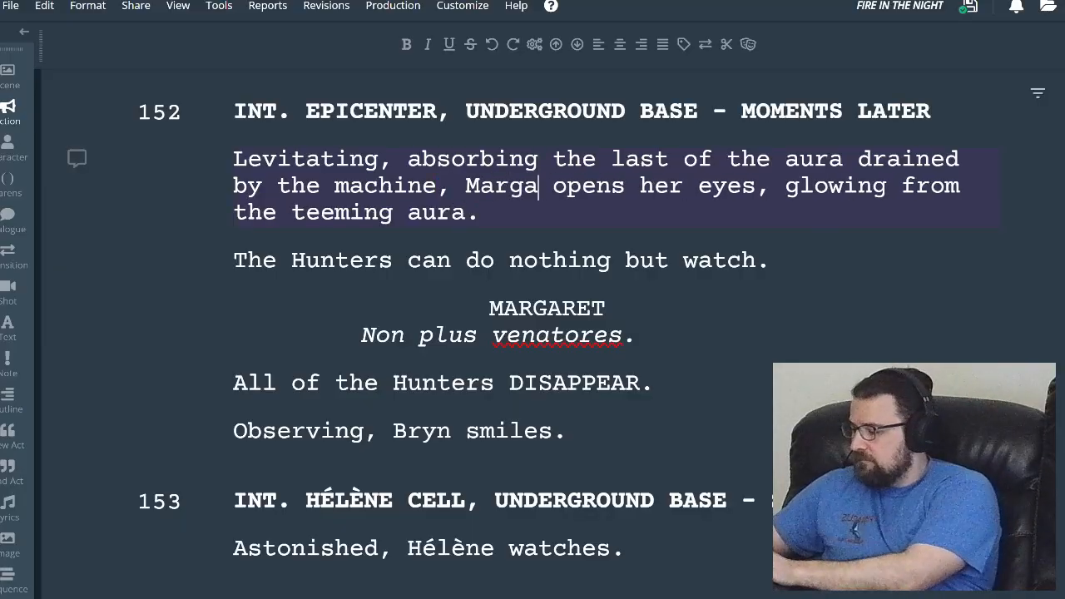
type("ret")
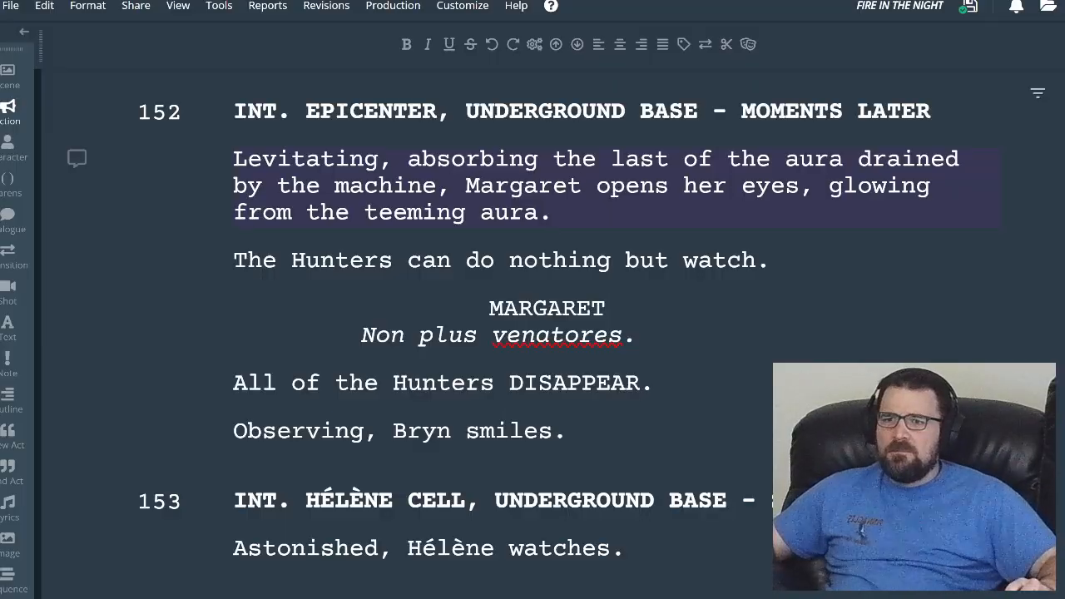
left_click(567, 214)
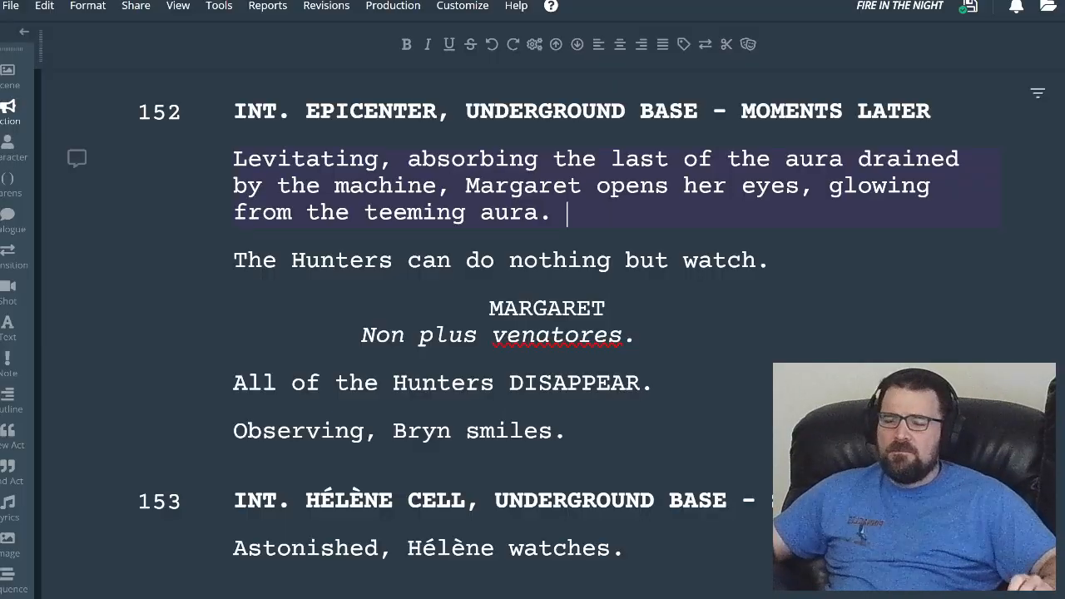
left_click(784, 262)
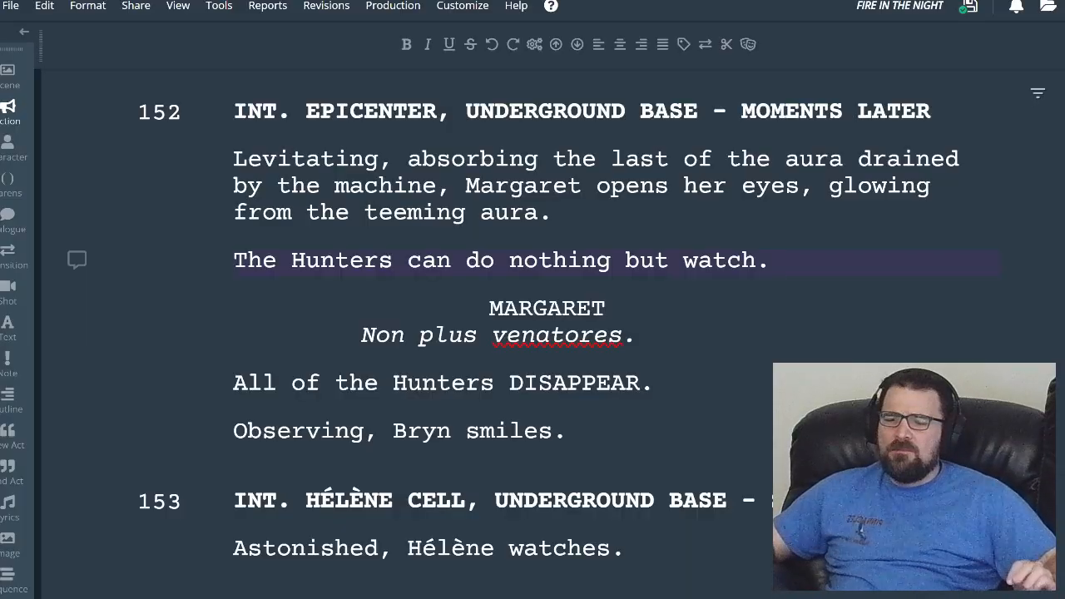
- Skim the scenes after the Hunters vanish, from 153 past Bryn and Hélène's talk in 156, and return to scene 150
scroll(533, 333, "down", 3)
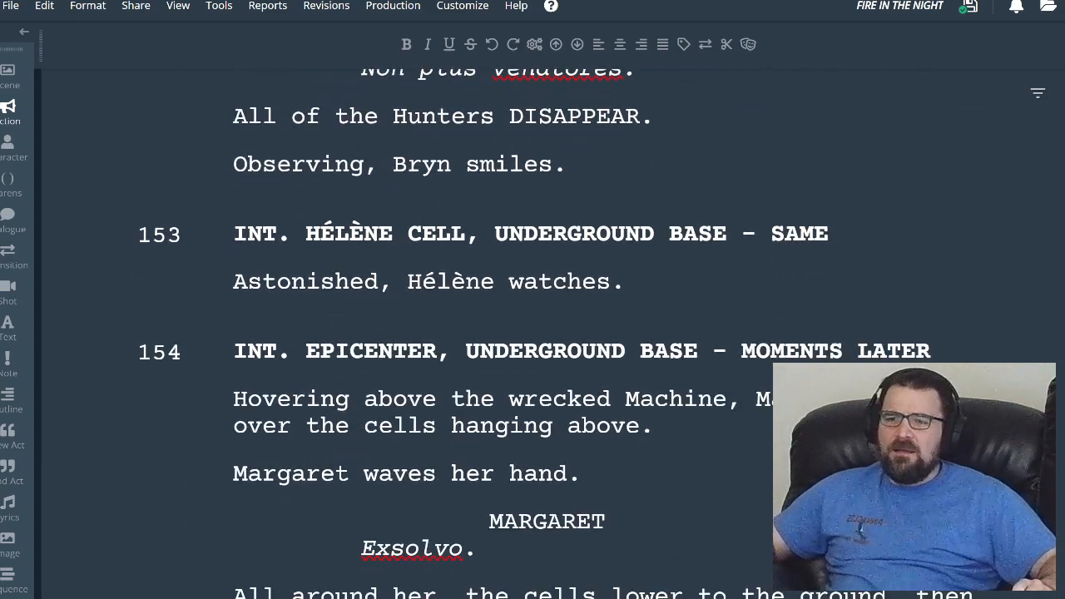
scroll(532, 333, "down", 2)
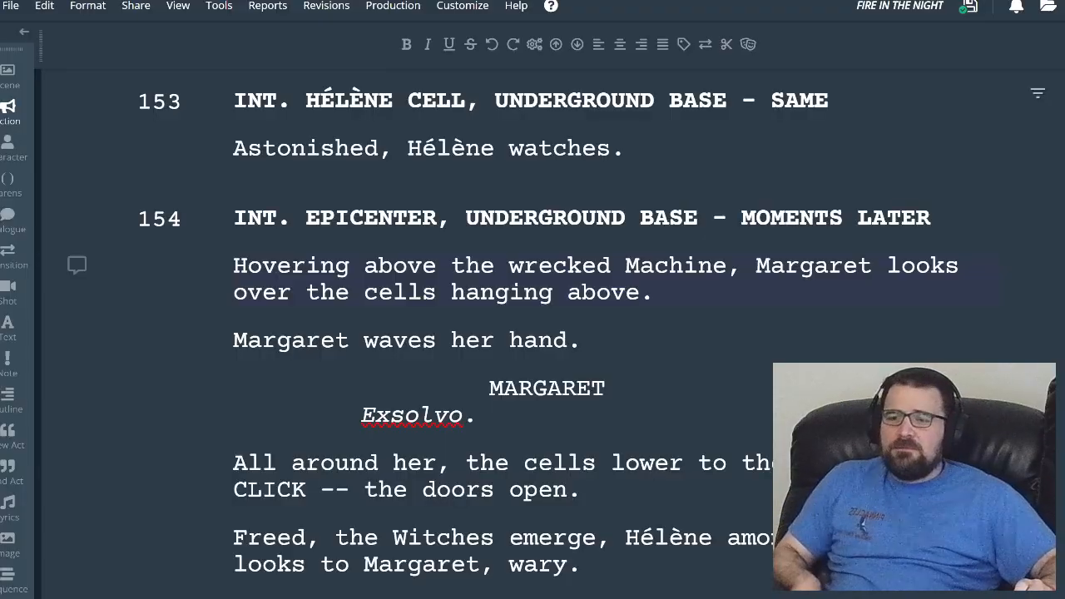
scroll(532, 333, "down", 10)
scroll(532, 333, "down", 9)
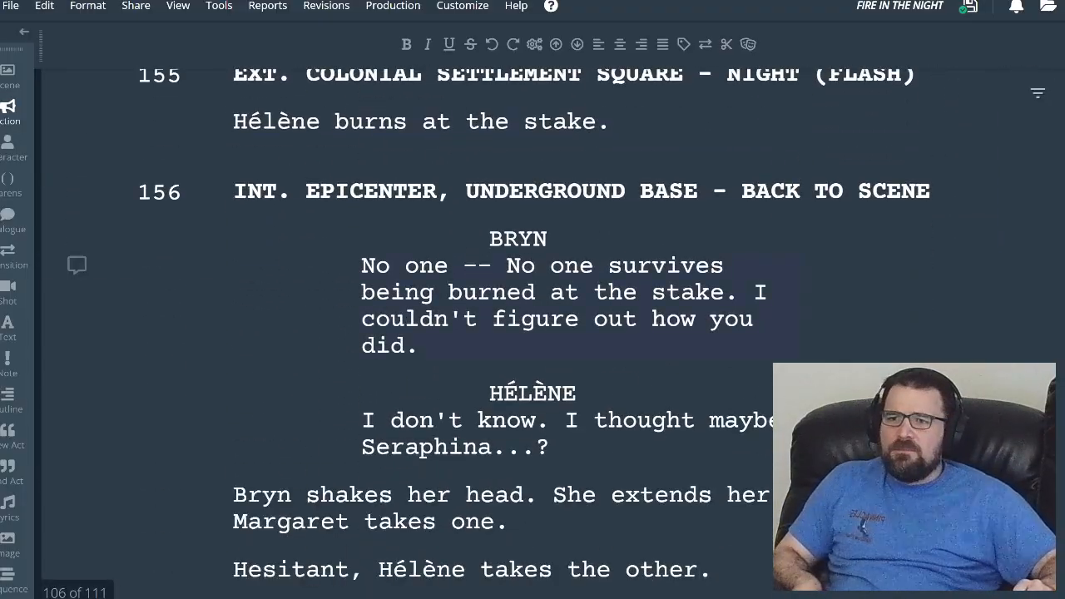
scroll(532, 332, "down", 5)
scroll(532, 332, "up", 20)
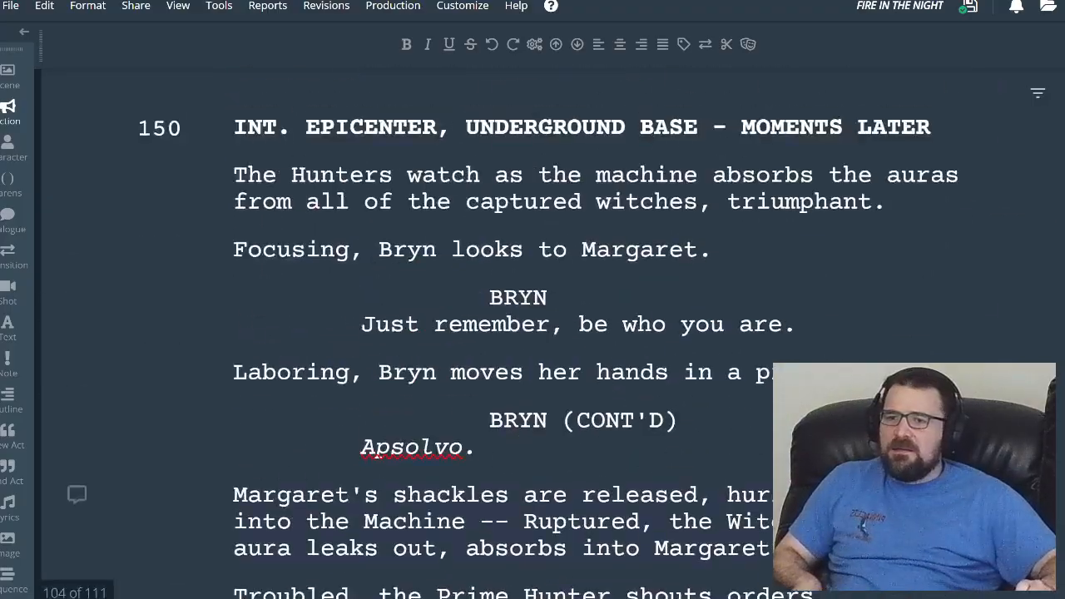
- Switch to the Notes document and delete the empty bullet at the end of the list
key("alt+Tab")
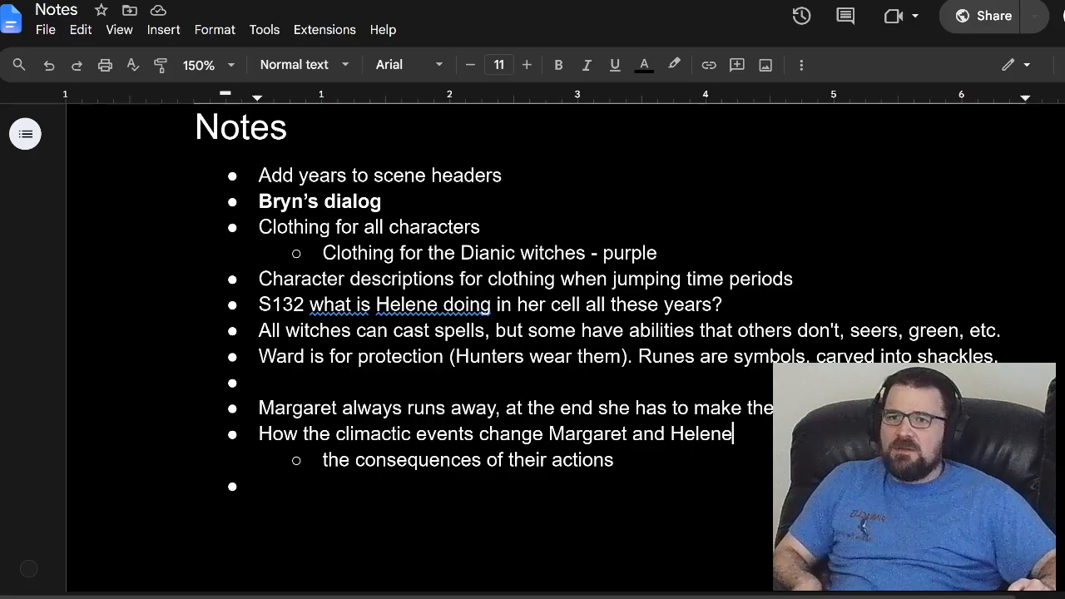
left_click(260, 486)
key("BackSpace")
key("BackSpace")
key("BackSpace")
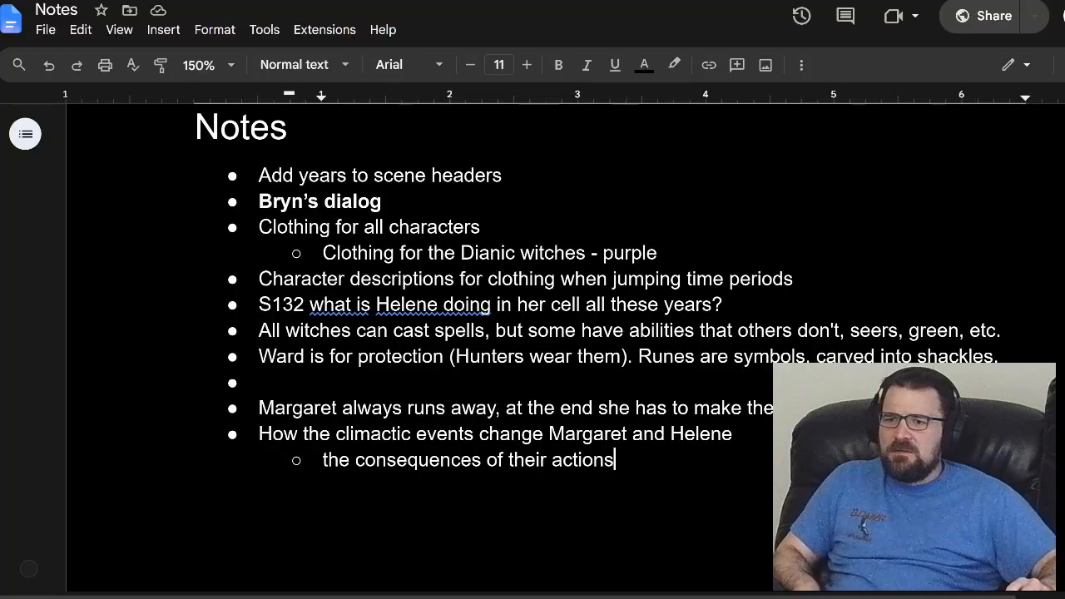
- Move the "S132 what is Helene doing in her cell all these years?" note below the empty bullet, directly above the note on Margaret running away
triple_click(295, 305)
double_click(295, 305)
triple_click(295, 305)
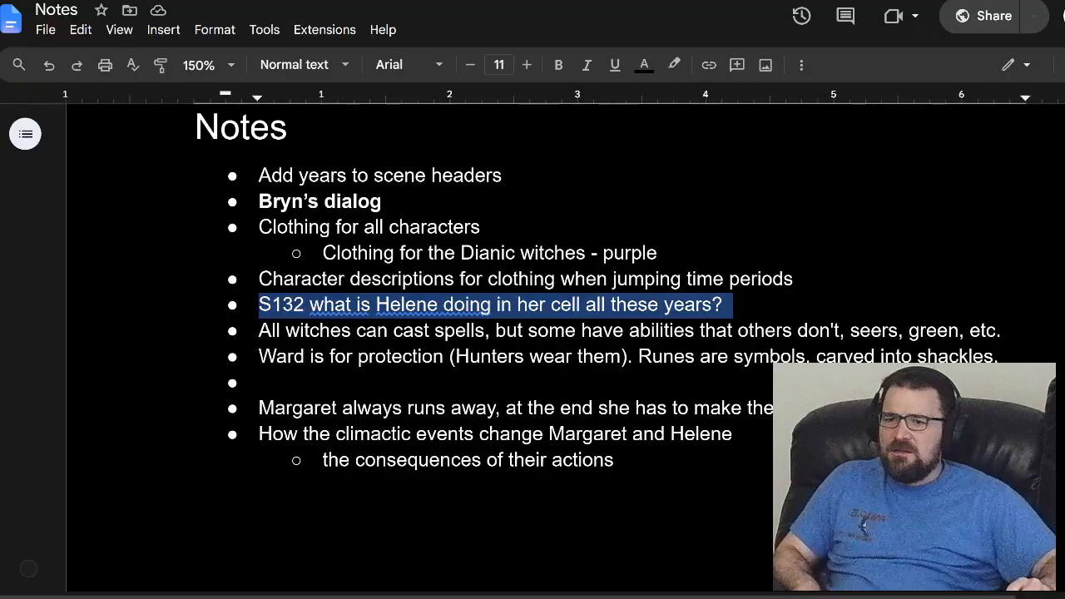
left_click_drag(378, 304, 259, 382)
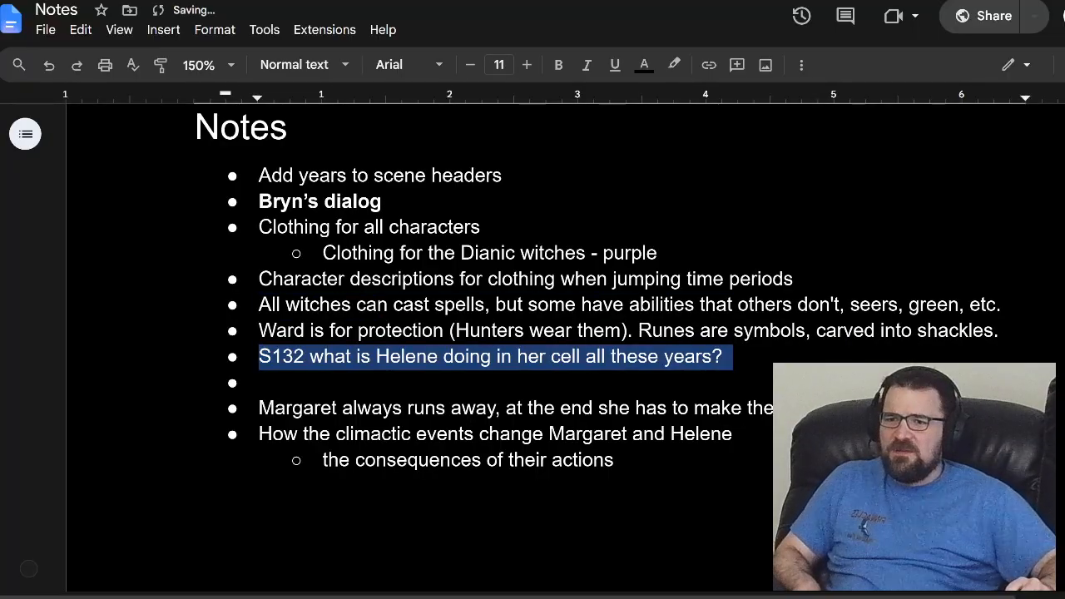
double_click(282, 357)
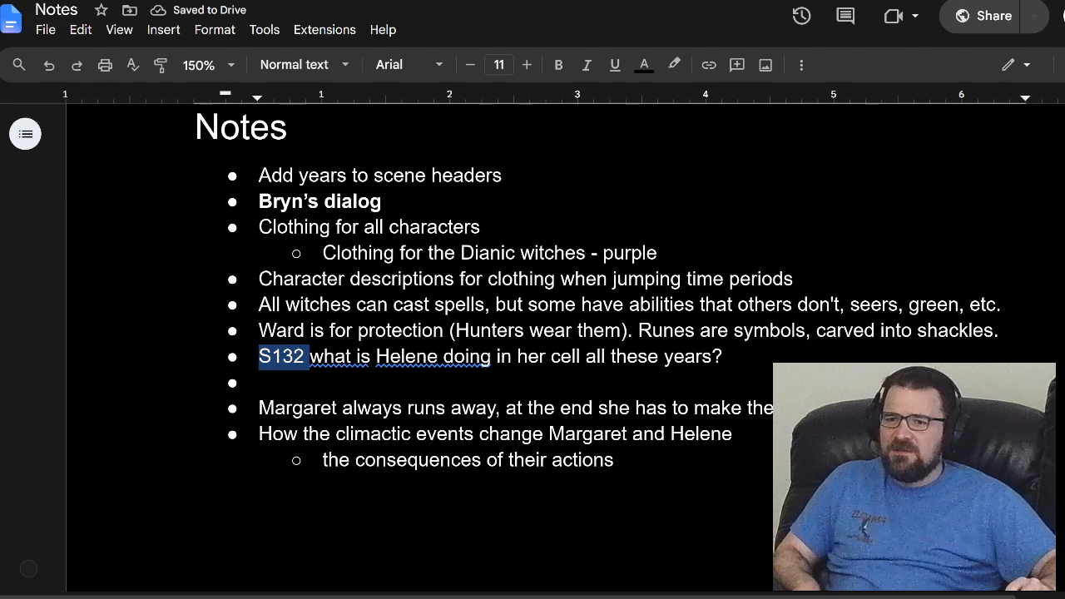
triple_click(291, 357)
mouse_move(294, 357)
left_mouse_down()
mouse_move(283, 381)
mouse_move(261, 382)
mouse_move(261, 408)
left_mouse_up()
left_click(261, 357)
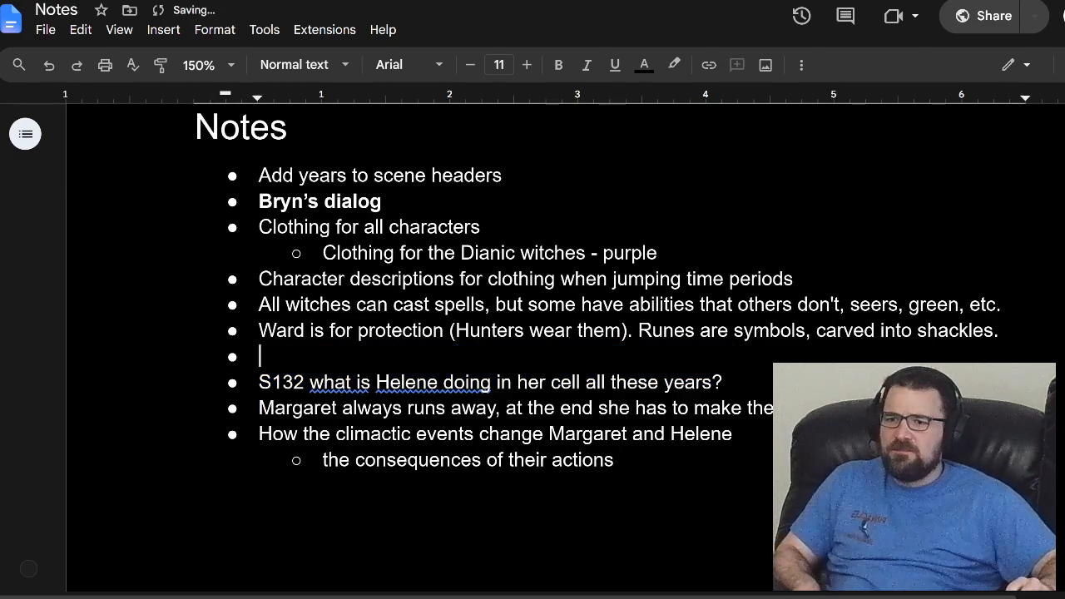
- Review the general notes above the empty bullet and the S132, Margaret and climactic-events notes below it
scroll(261, 357, "up", 1)
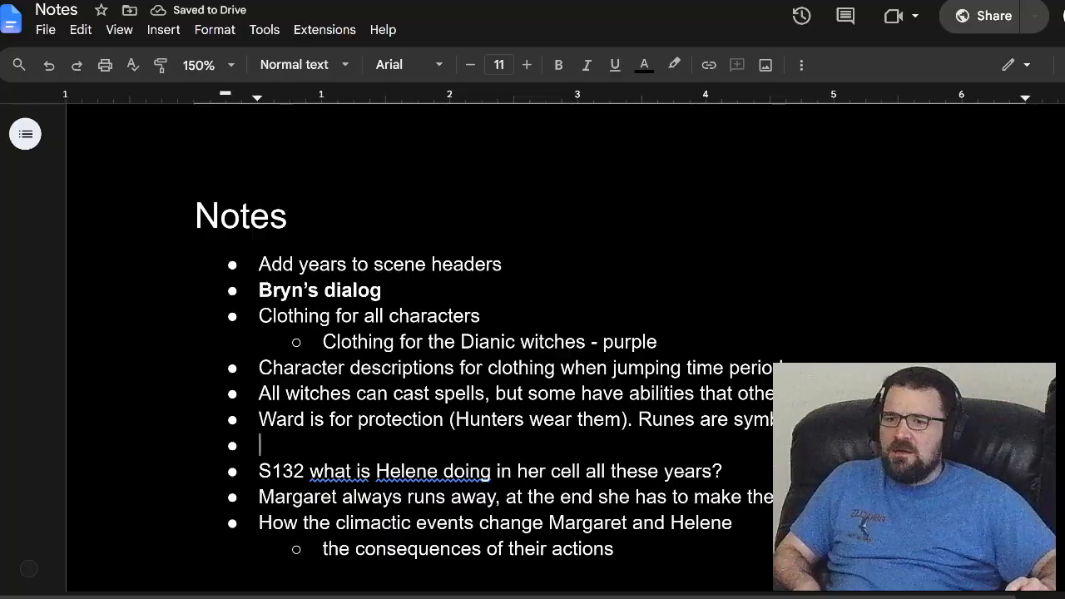
left_click(259, 264, "shift")
left_click(704, 394)
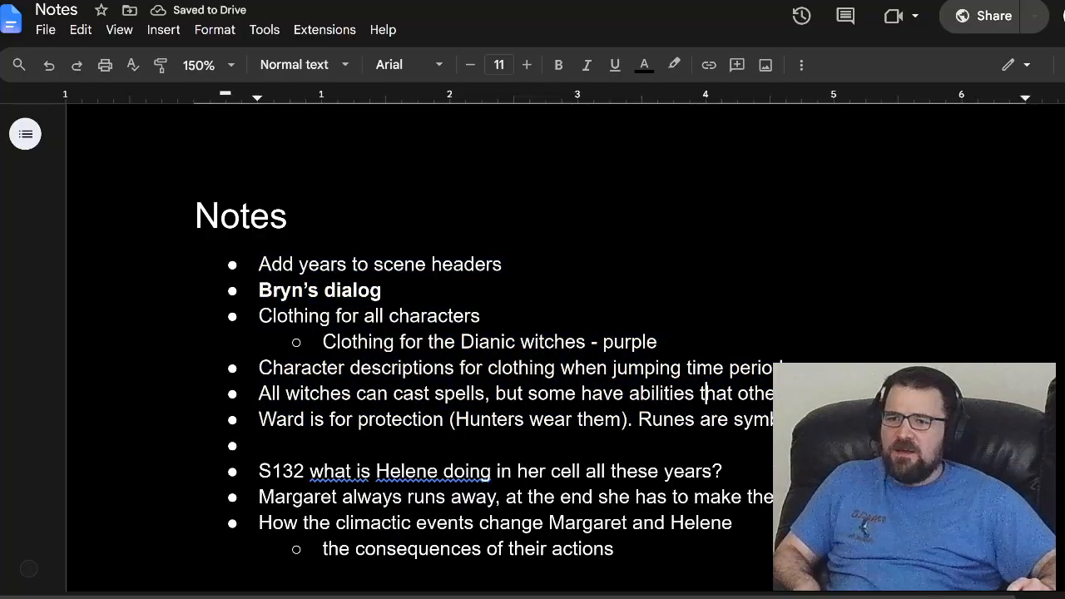
scroll(704, 393, "down", 1)
scroll(532, 333, "down", 1)
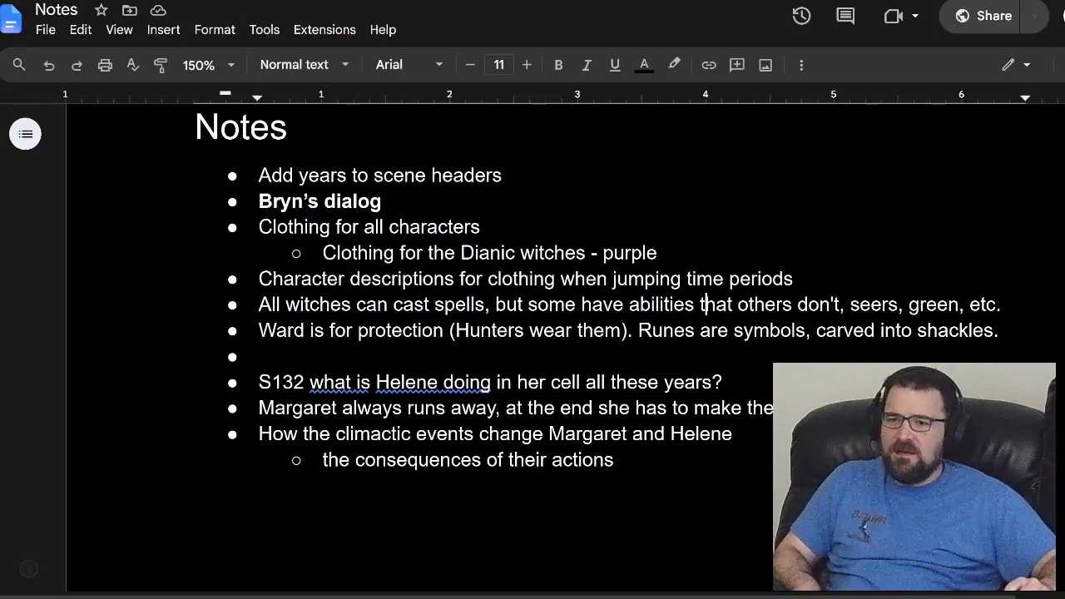
left_click_drag(259, 381, 619, 460)
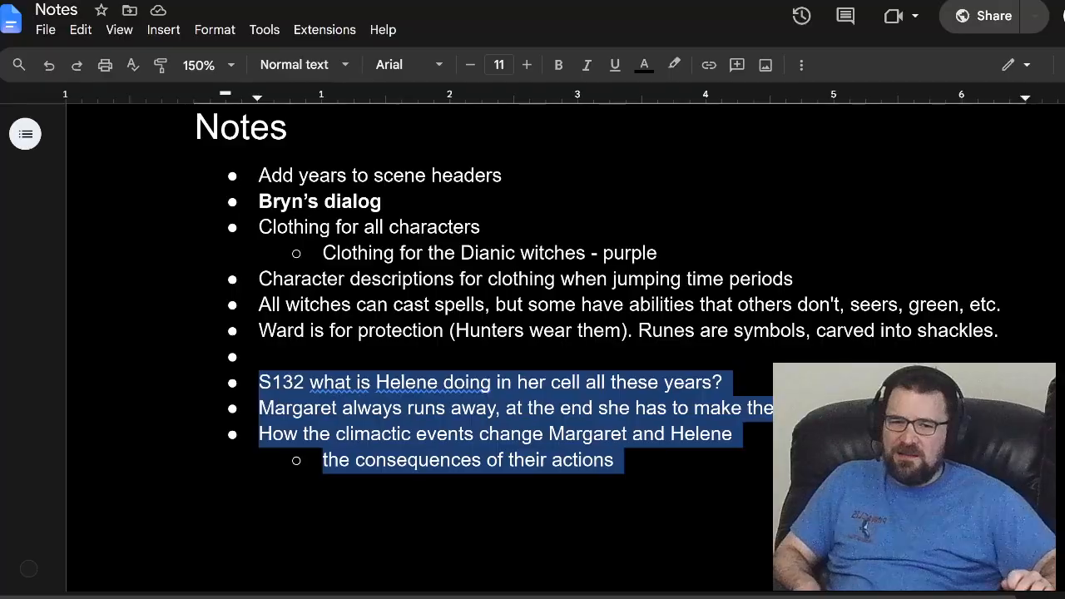
left_click(616, 460)
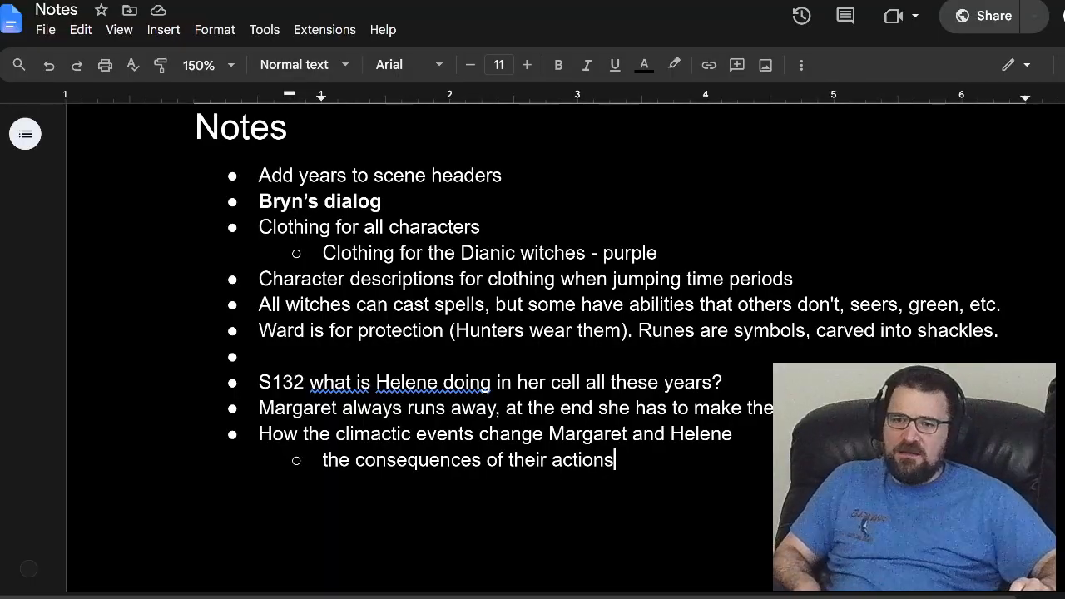
scroll(532, 333, "up", 2)
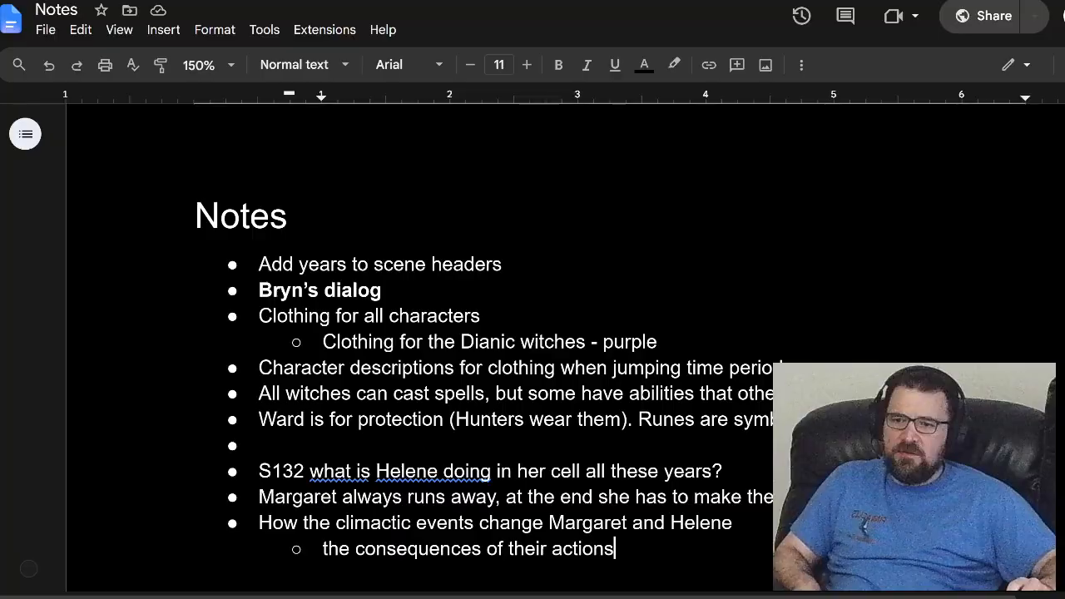